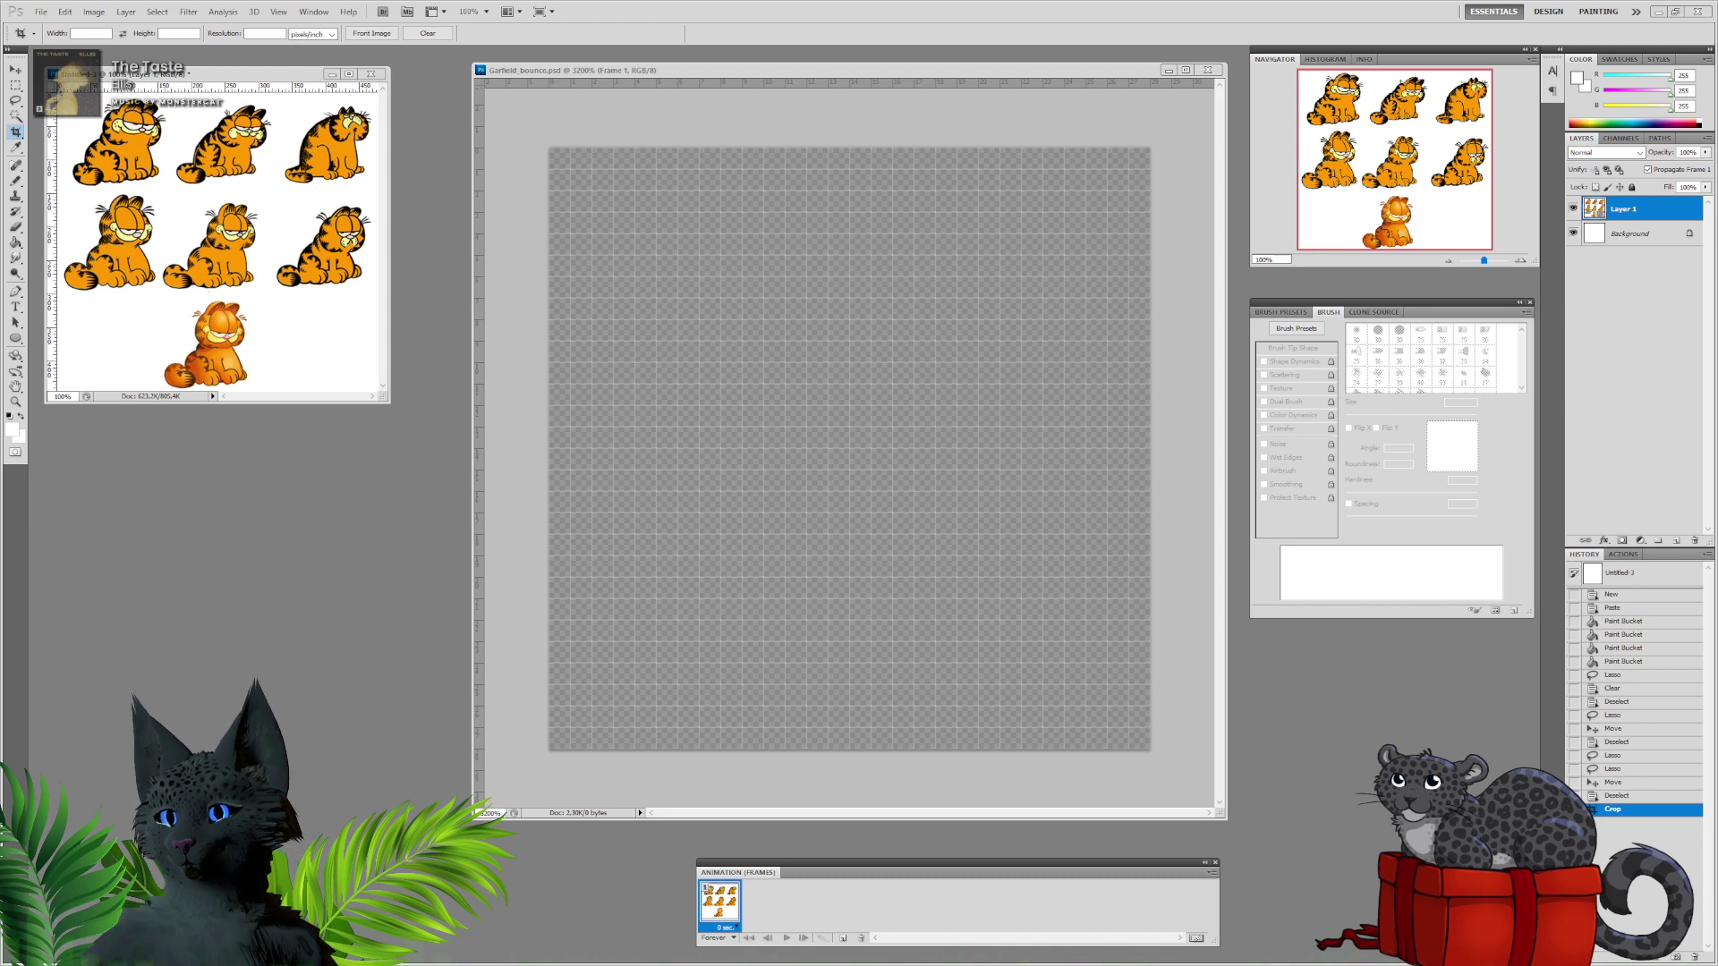
Move the Garfield reference window lower and reposition the animation frames beneath the canvas of Garfield_bounce.psd.
drag(222, 75, 236, 170)
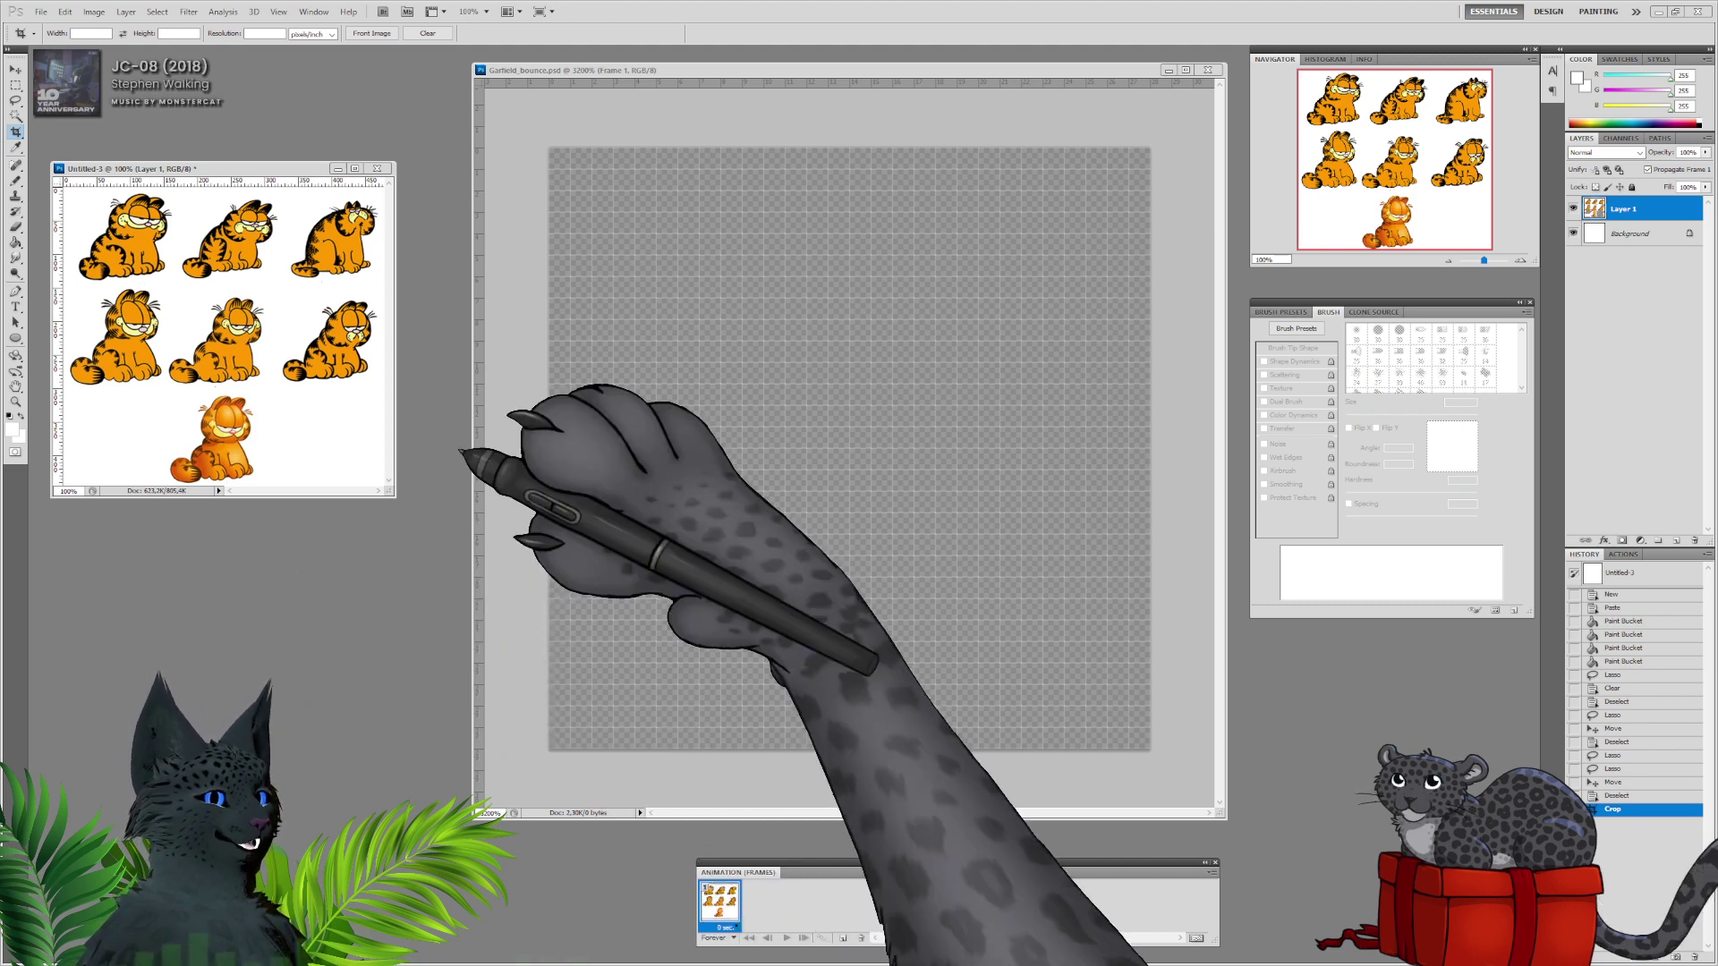
click(563, 70)
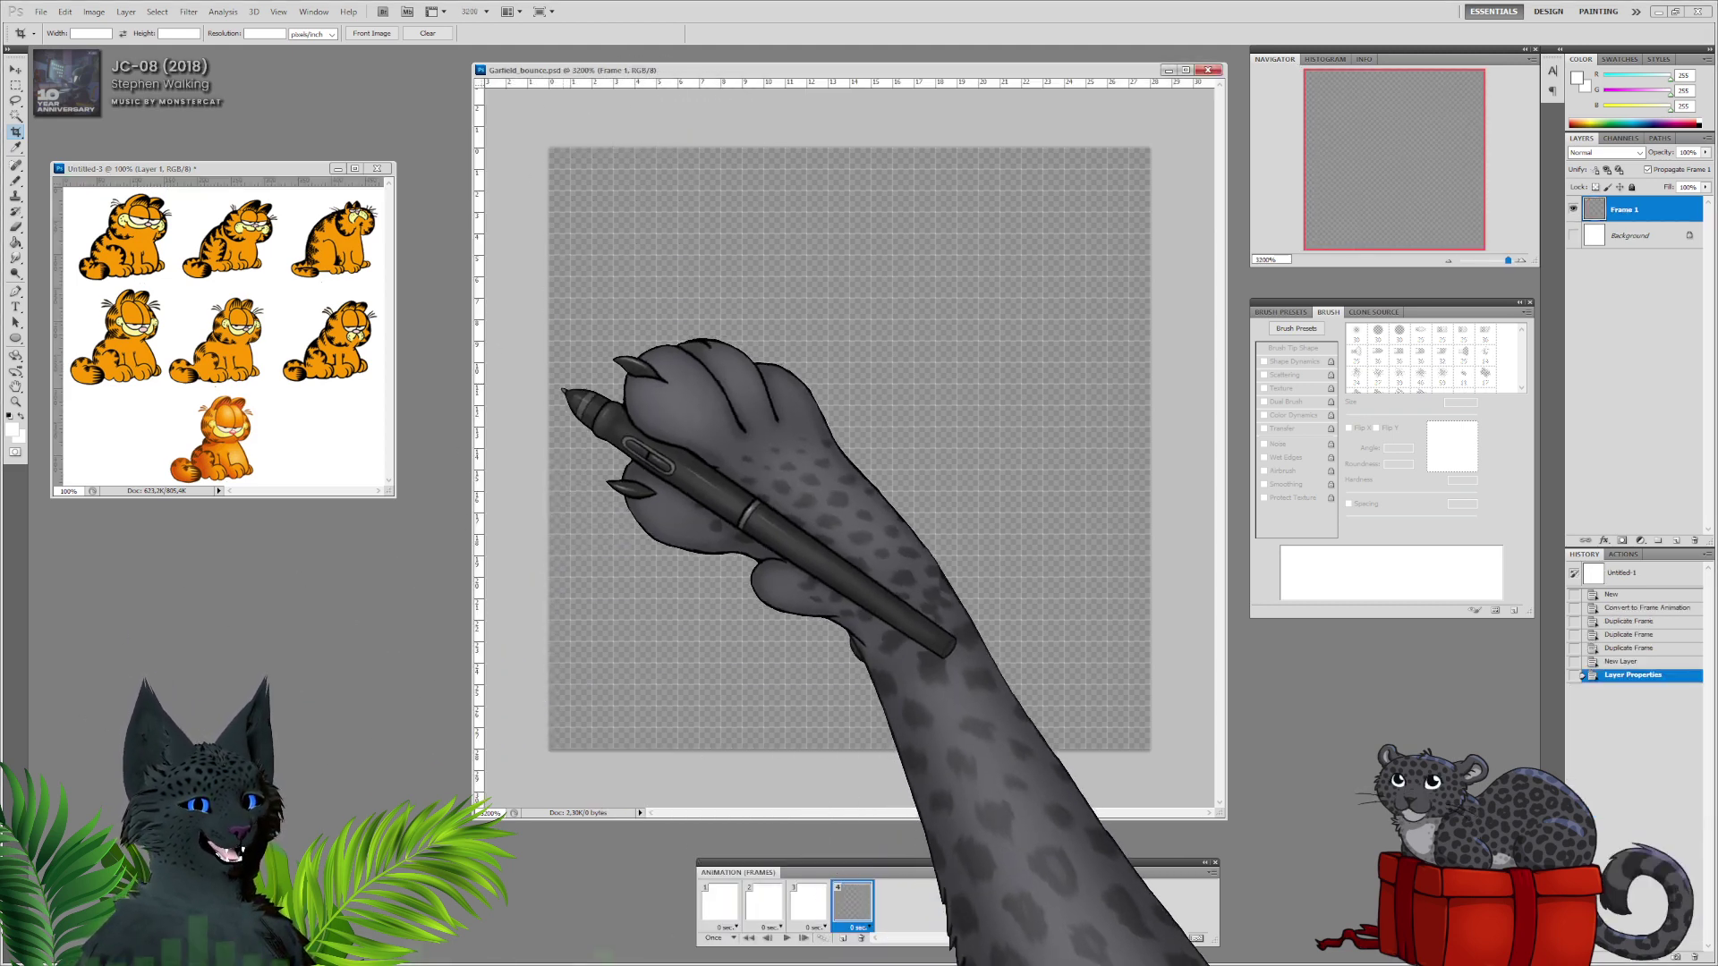
click(843, 937)
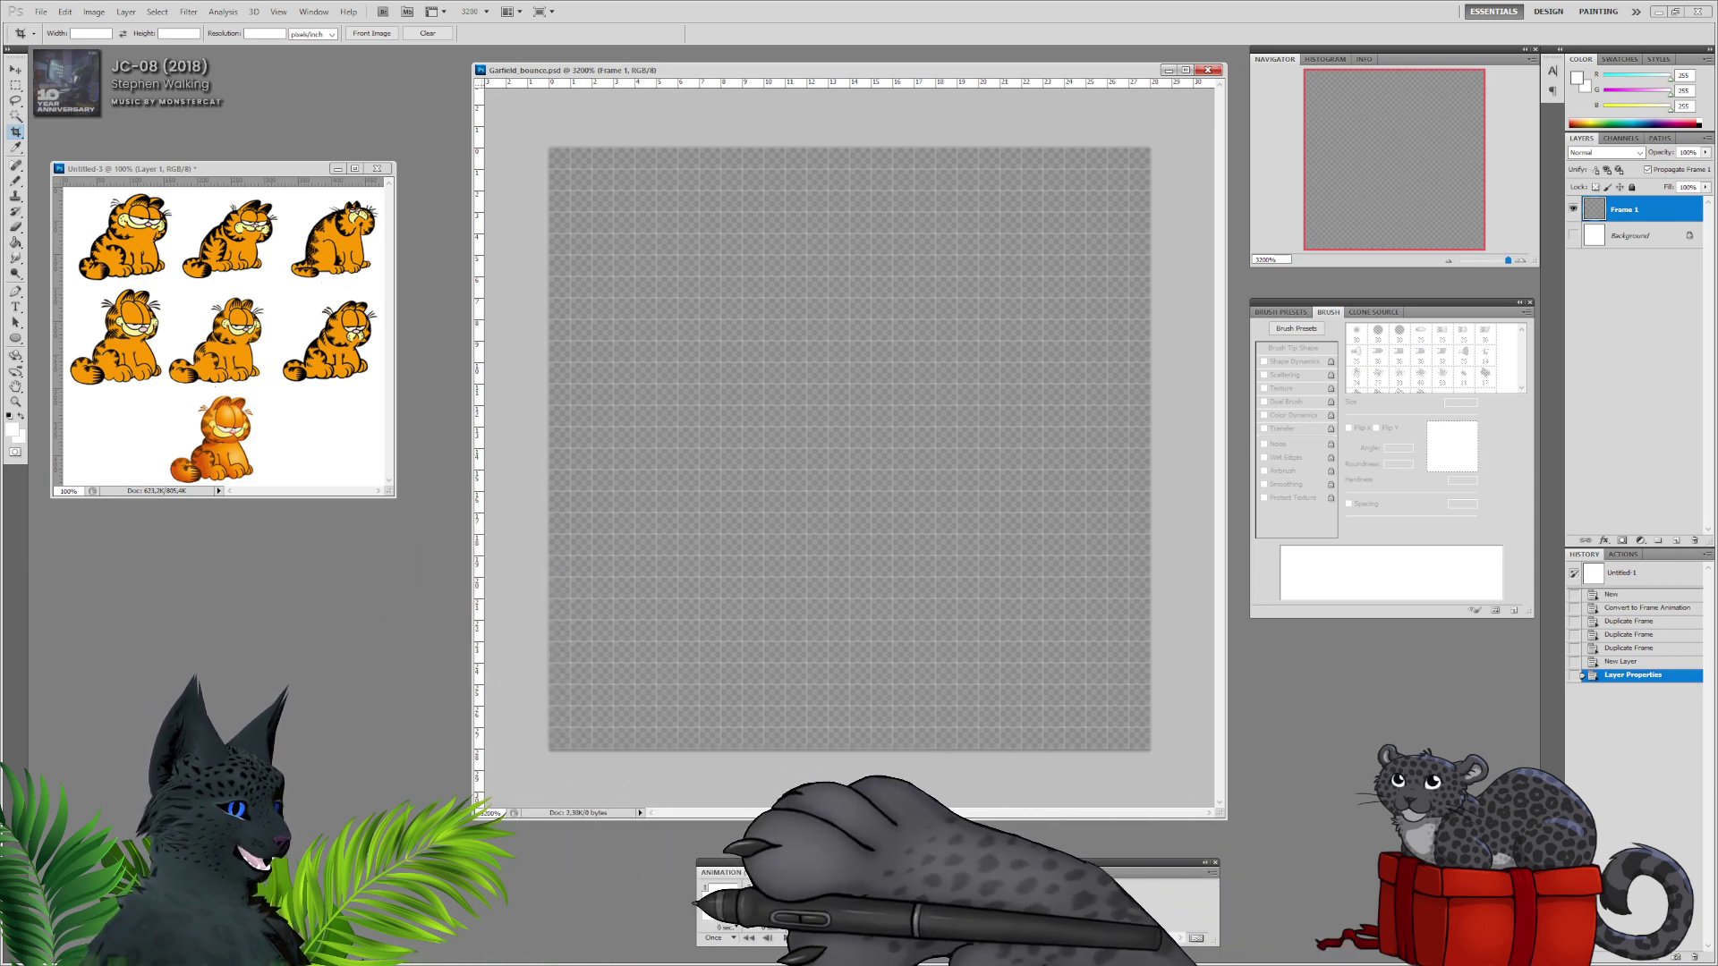
drag(698, 903, 785, 897)
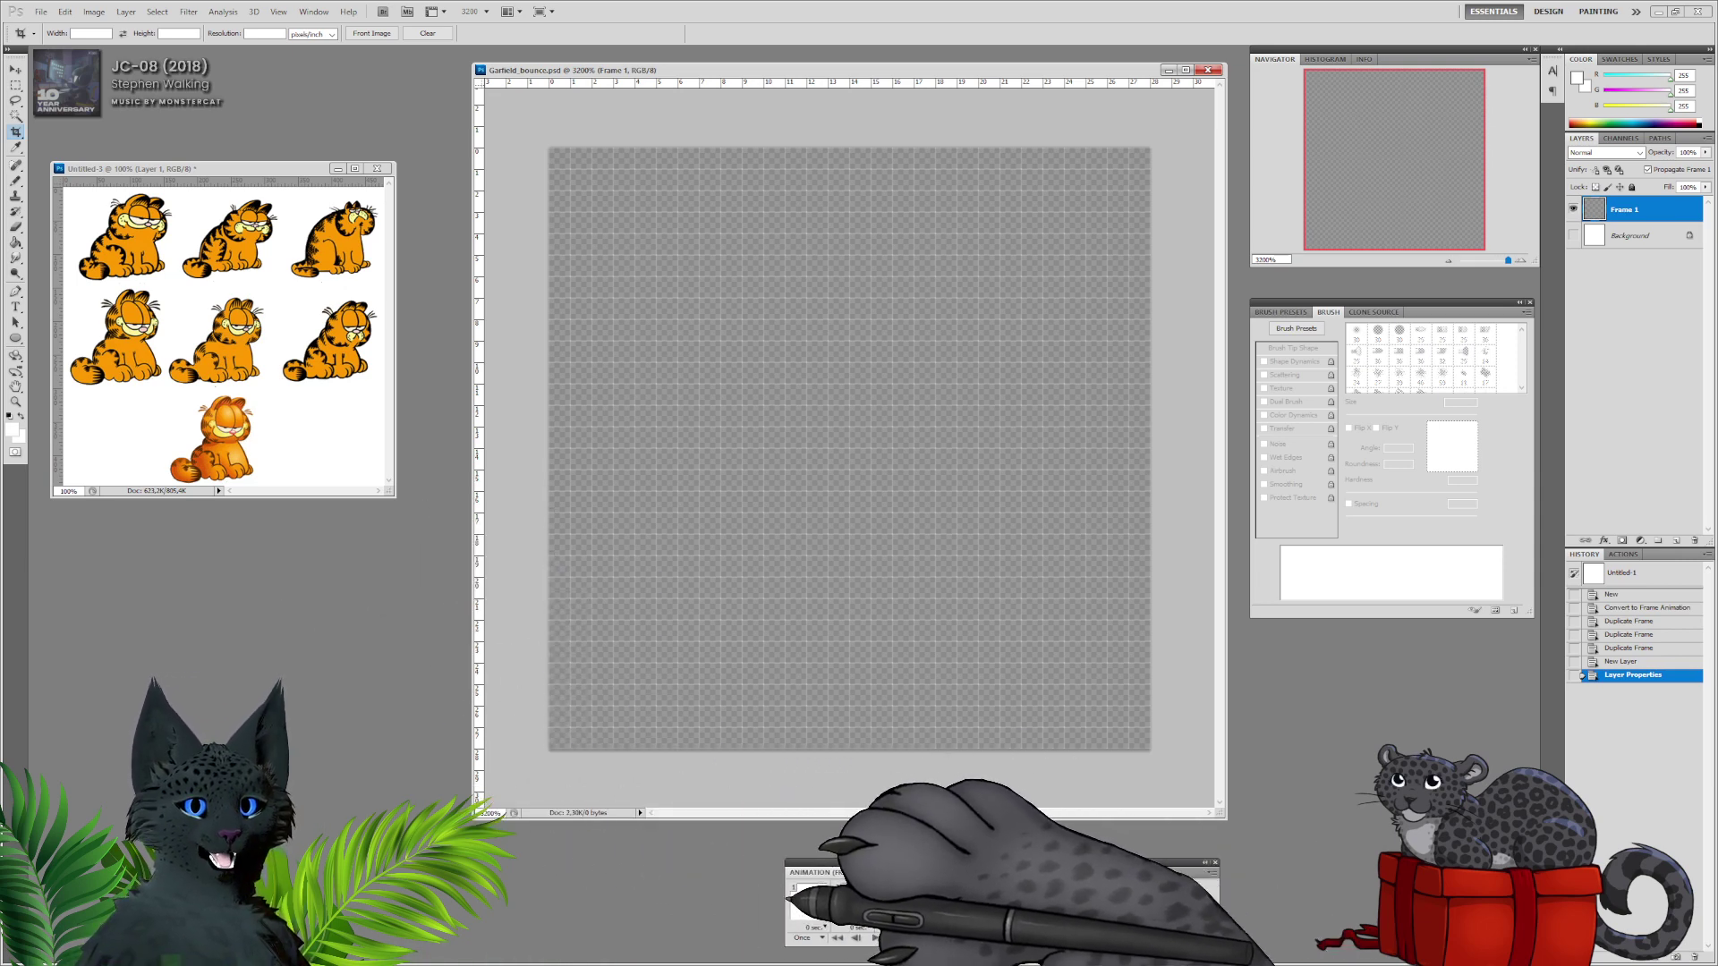
drag(1036, 863, 764, 871)
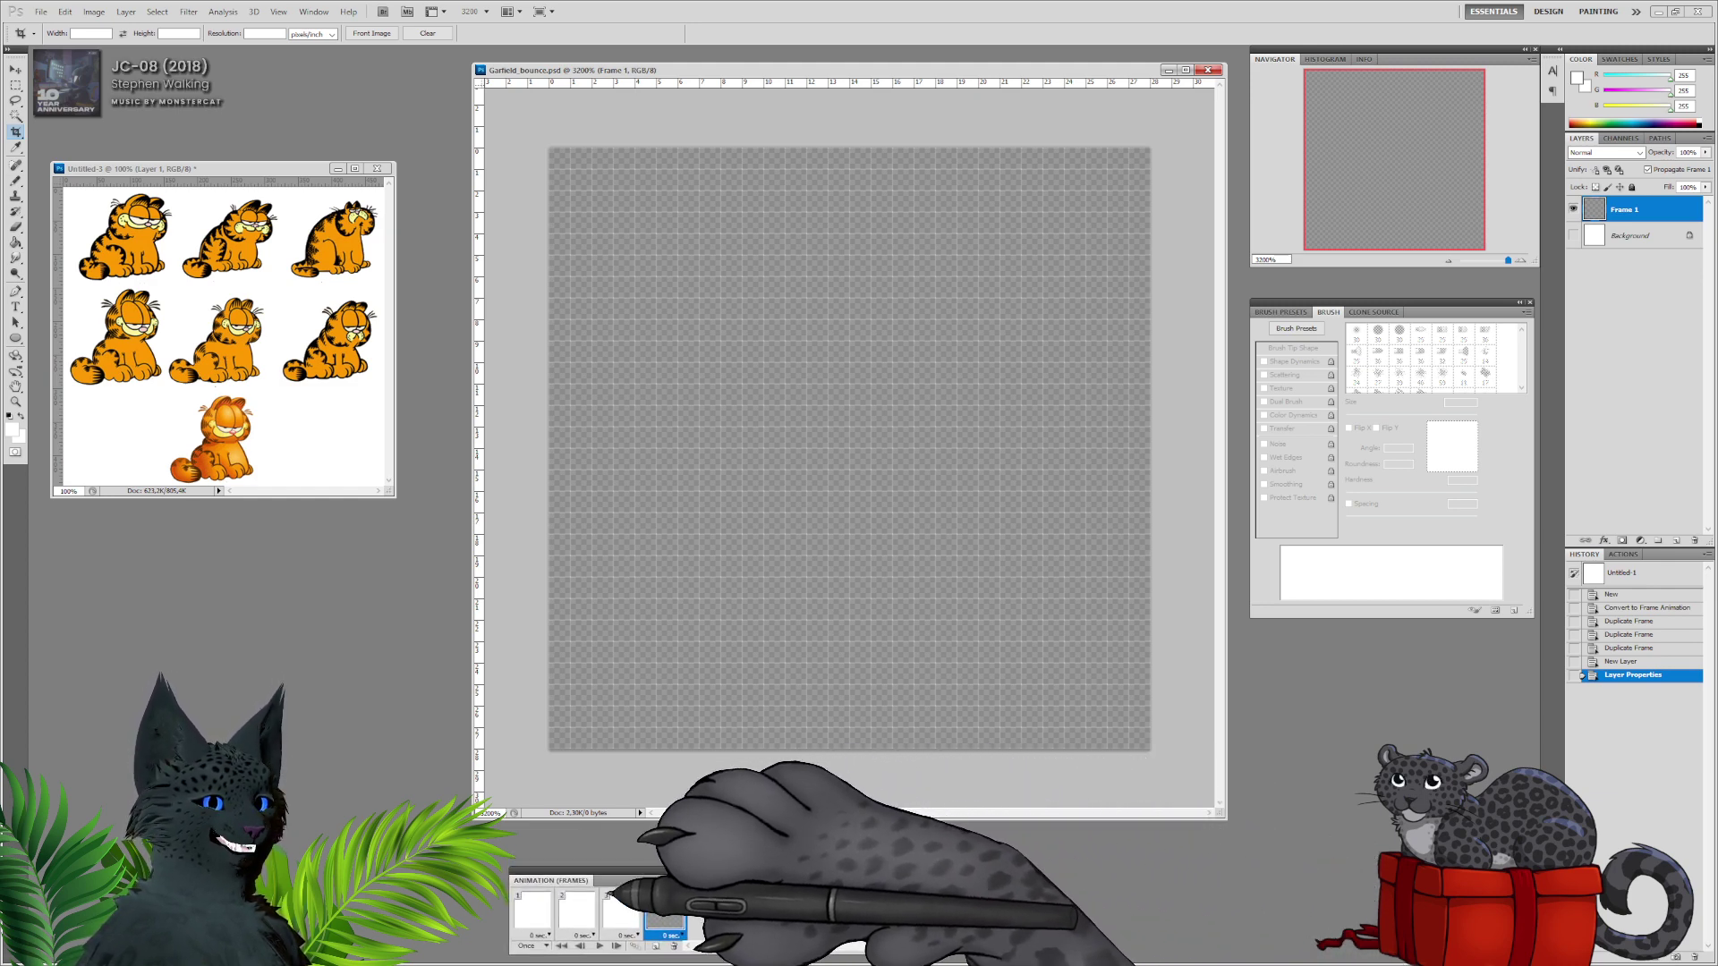
Hide the Background layer in animation frames 1, 2 and 3, and reselect frame 1.
click(532, 911)
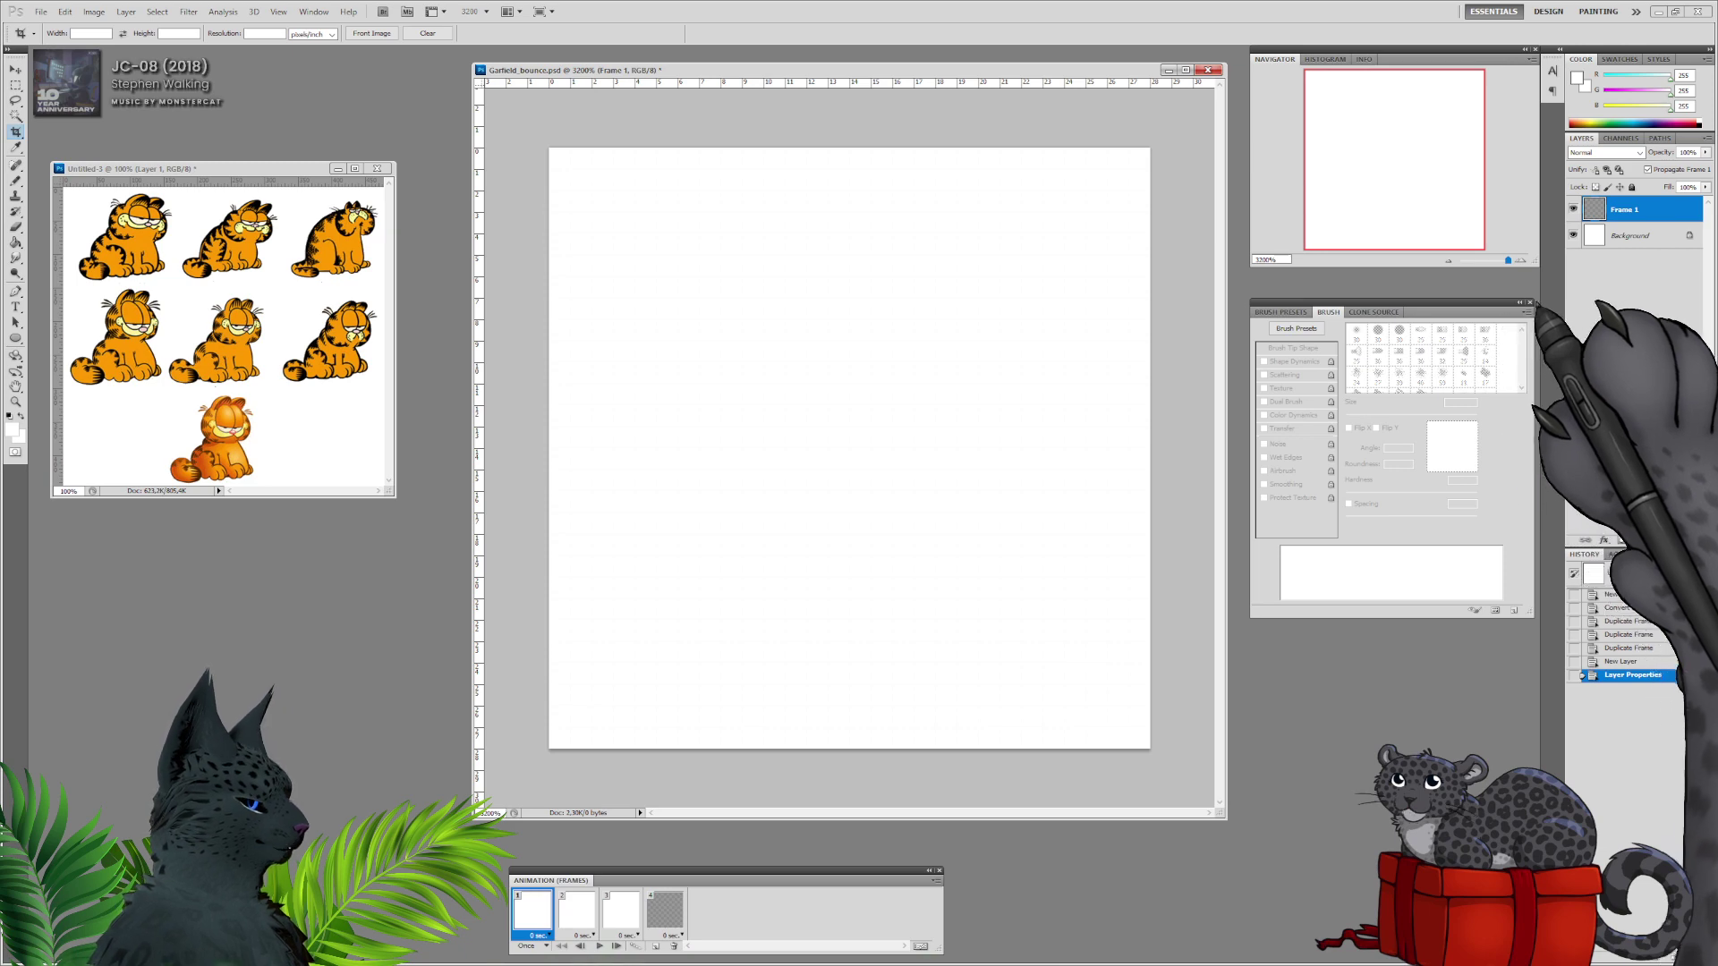
click(1572, 236)
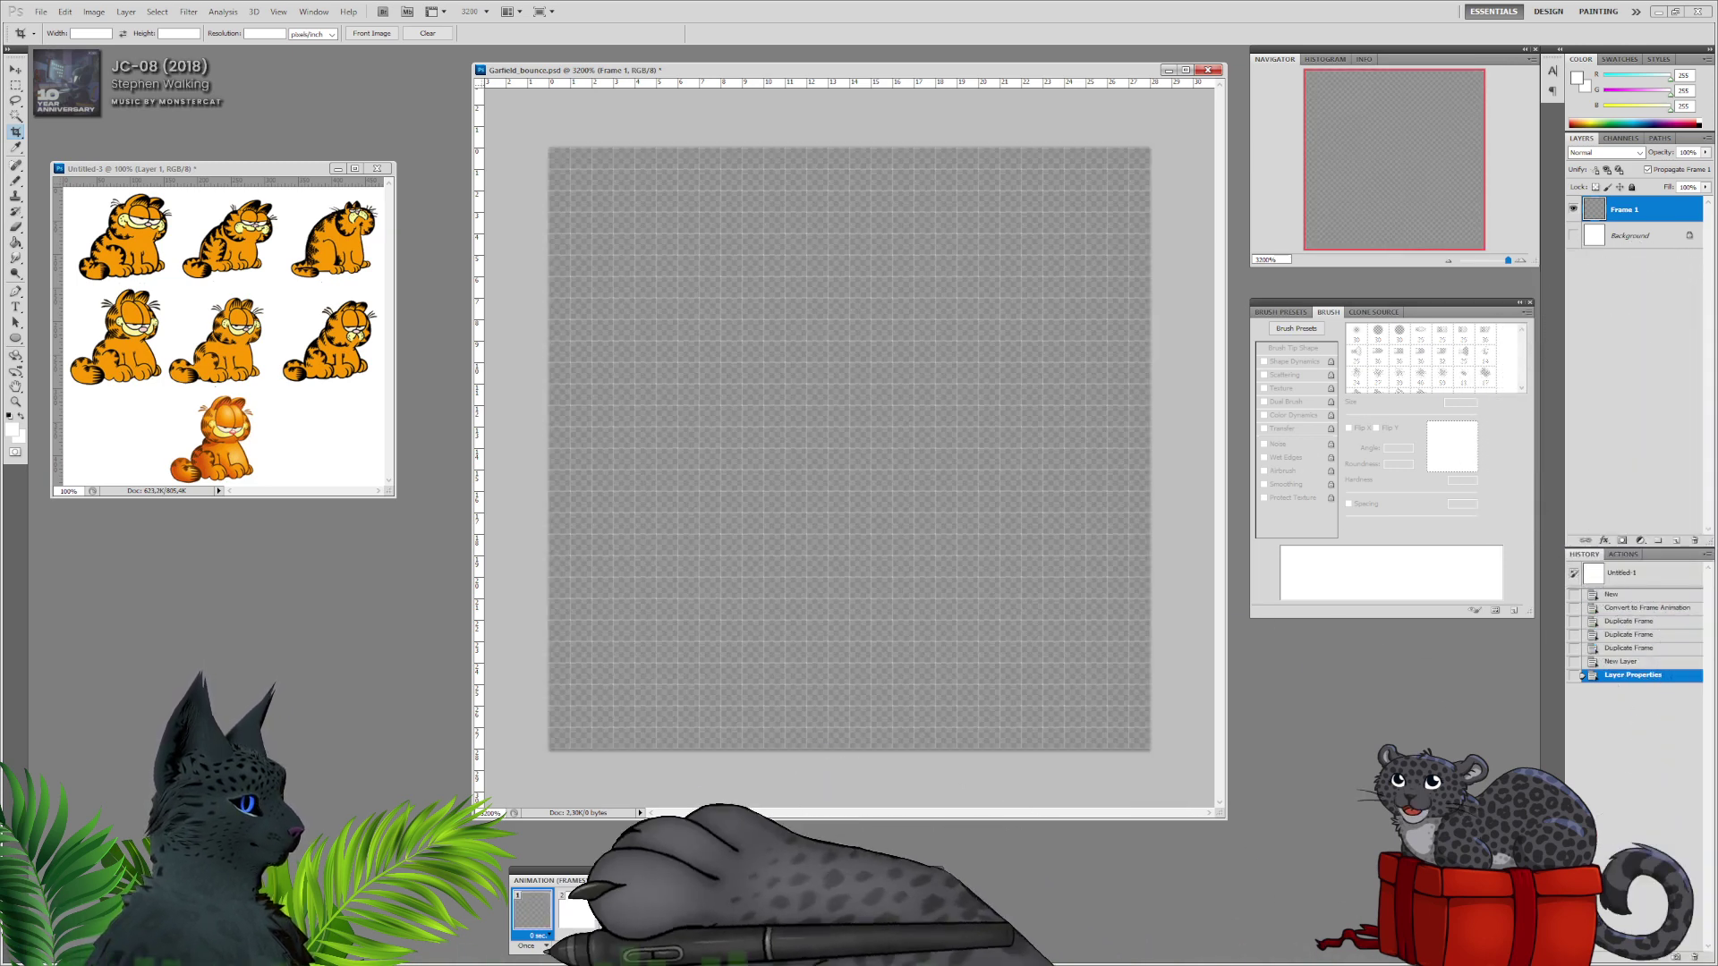
click(577, 911)
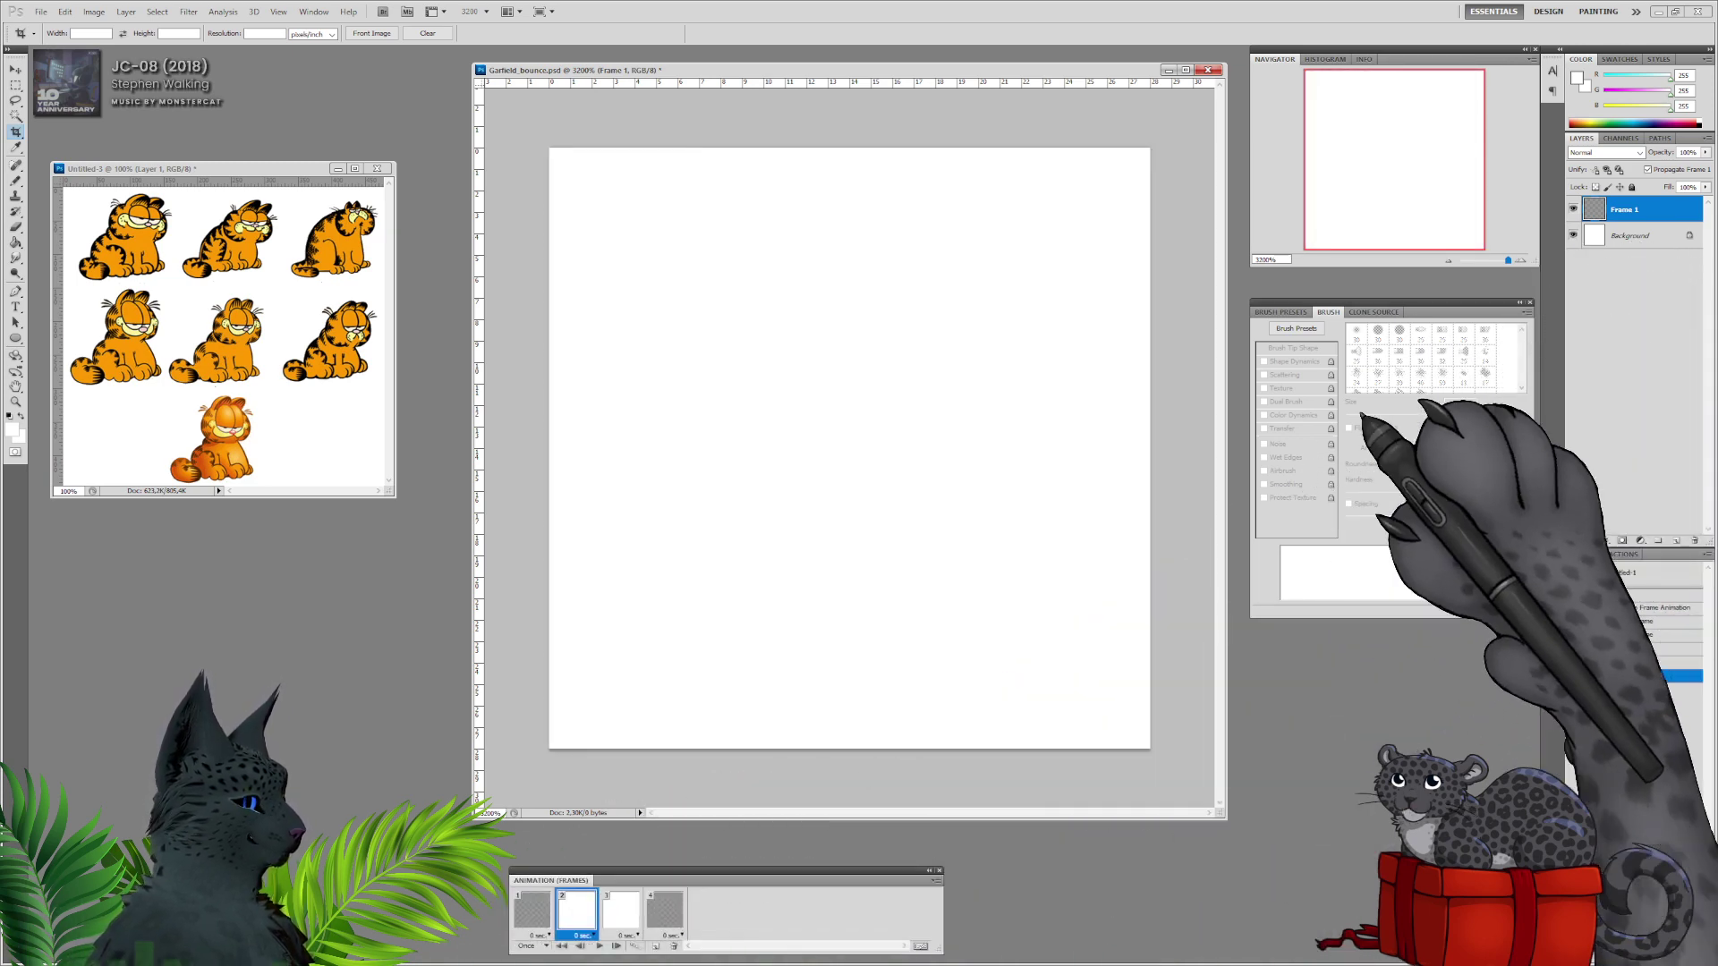
click(1572, 235)
click(622, 913)
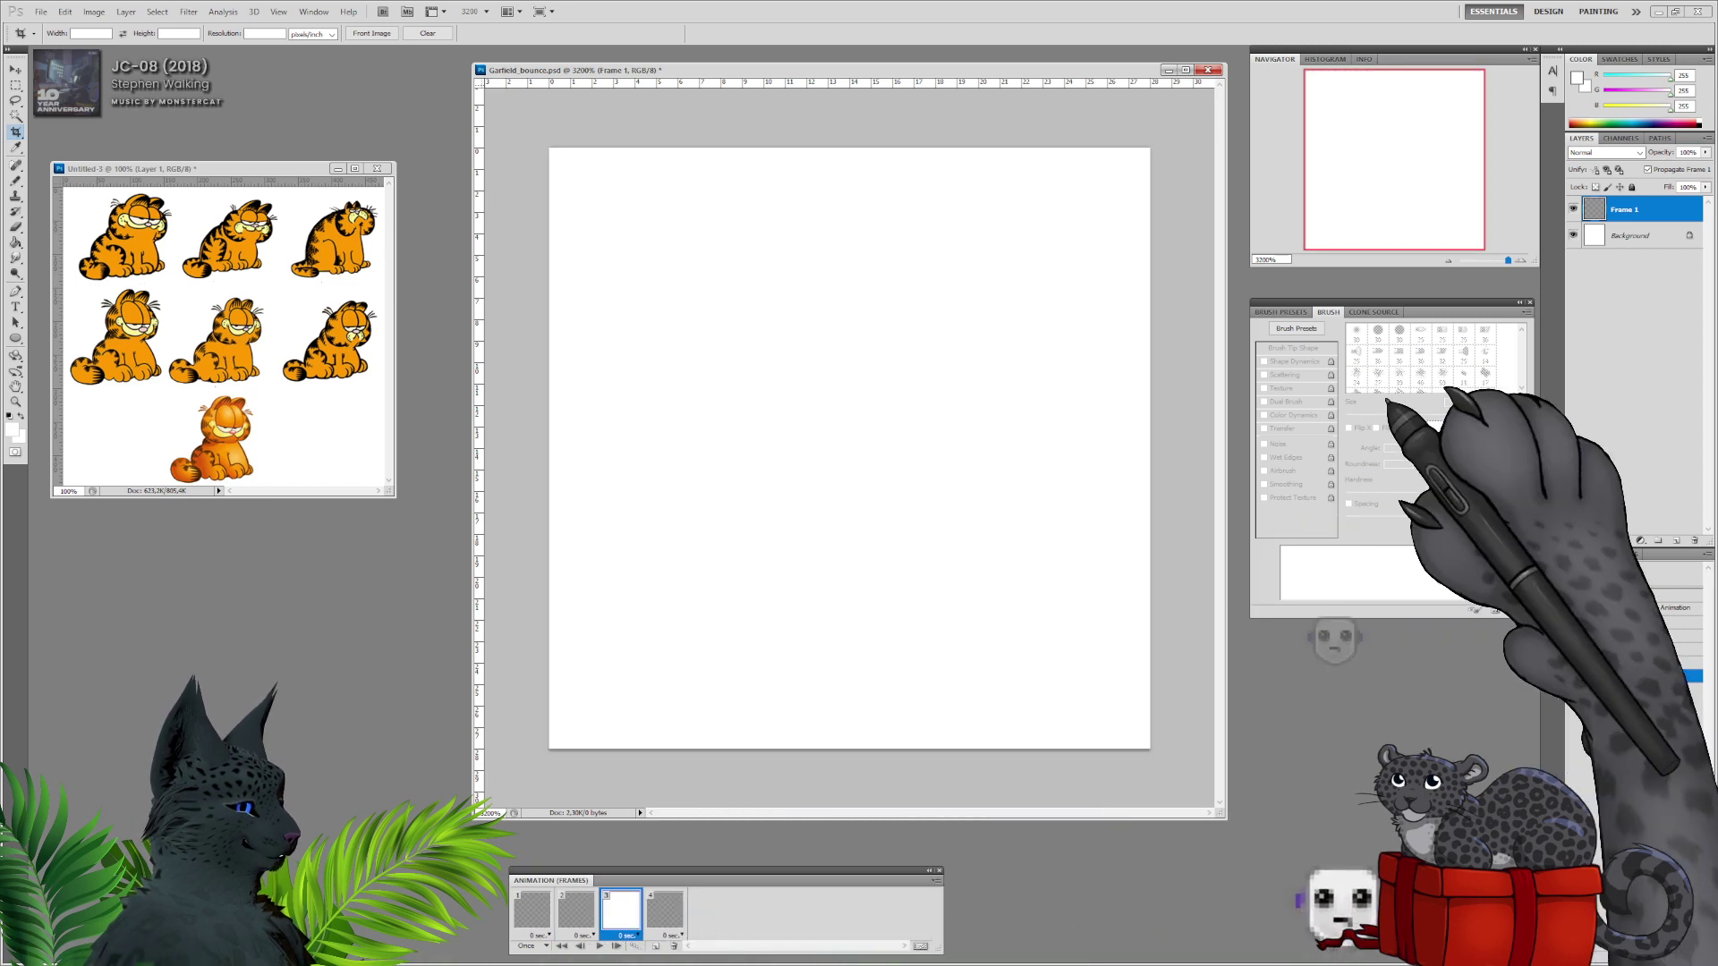
click(1573, 235)
click(533, 910)
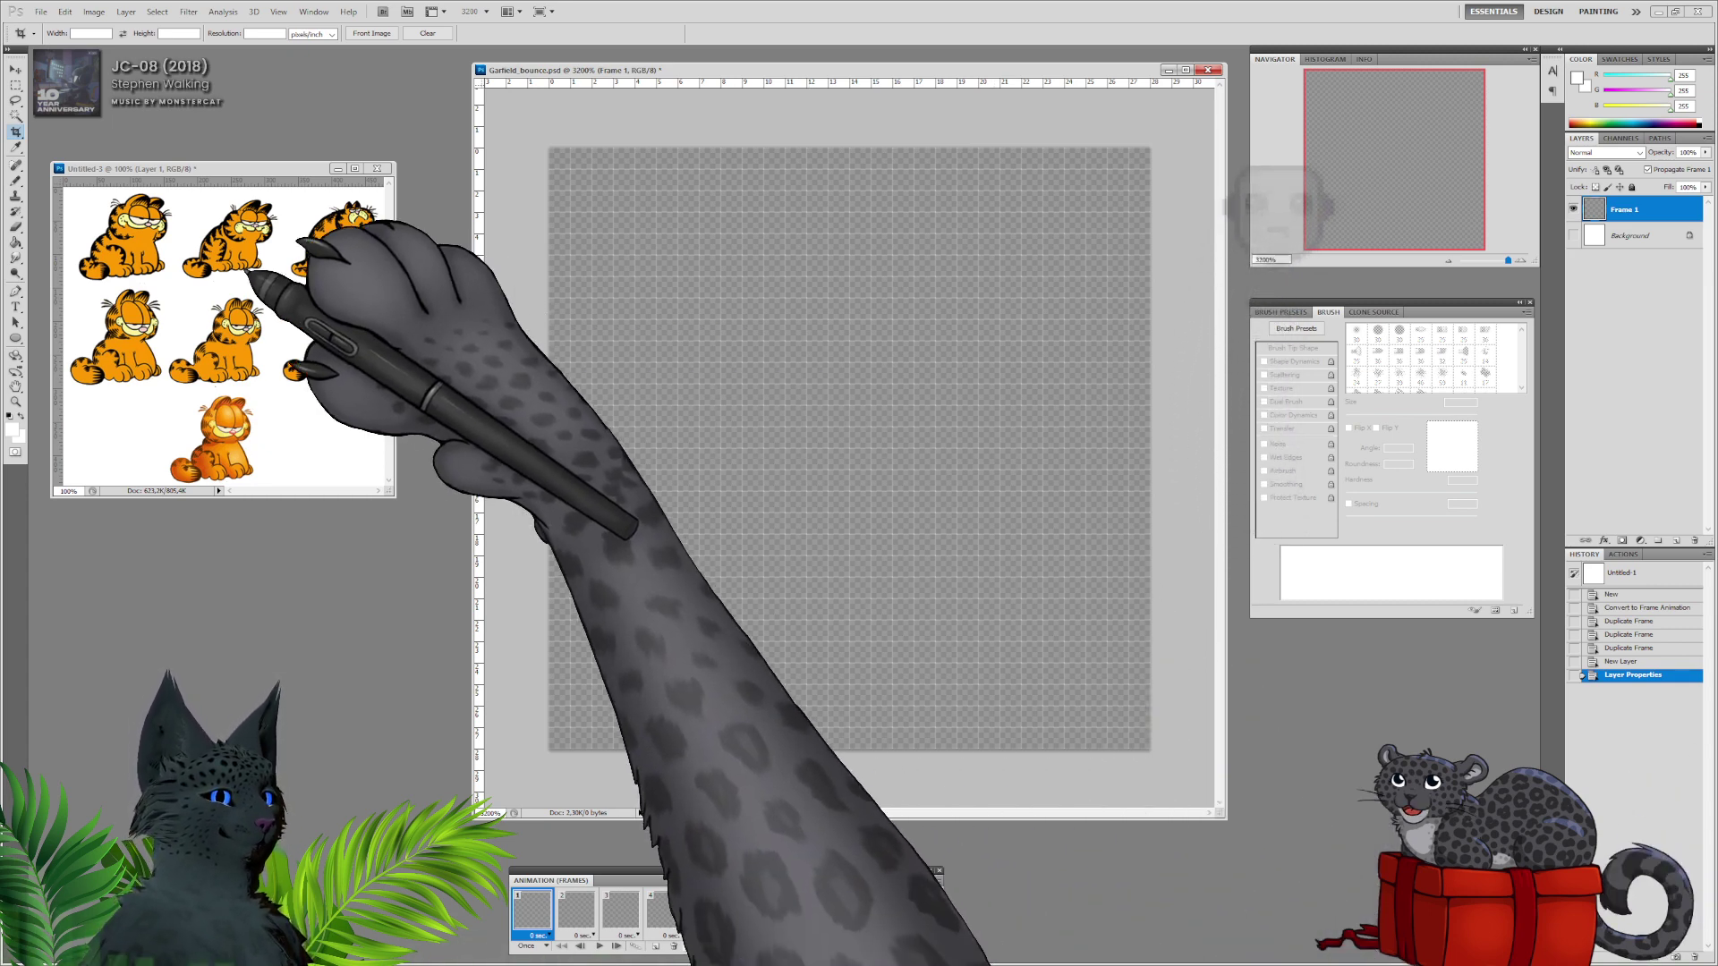
Set the foreground colour to black (000000).
click(13, 429)
drag(235, 417, 188, 447)
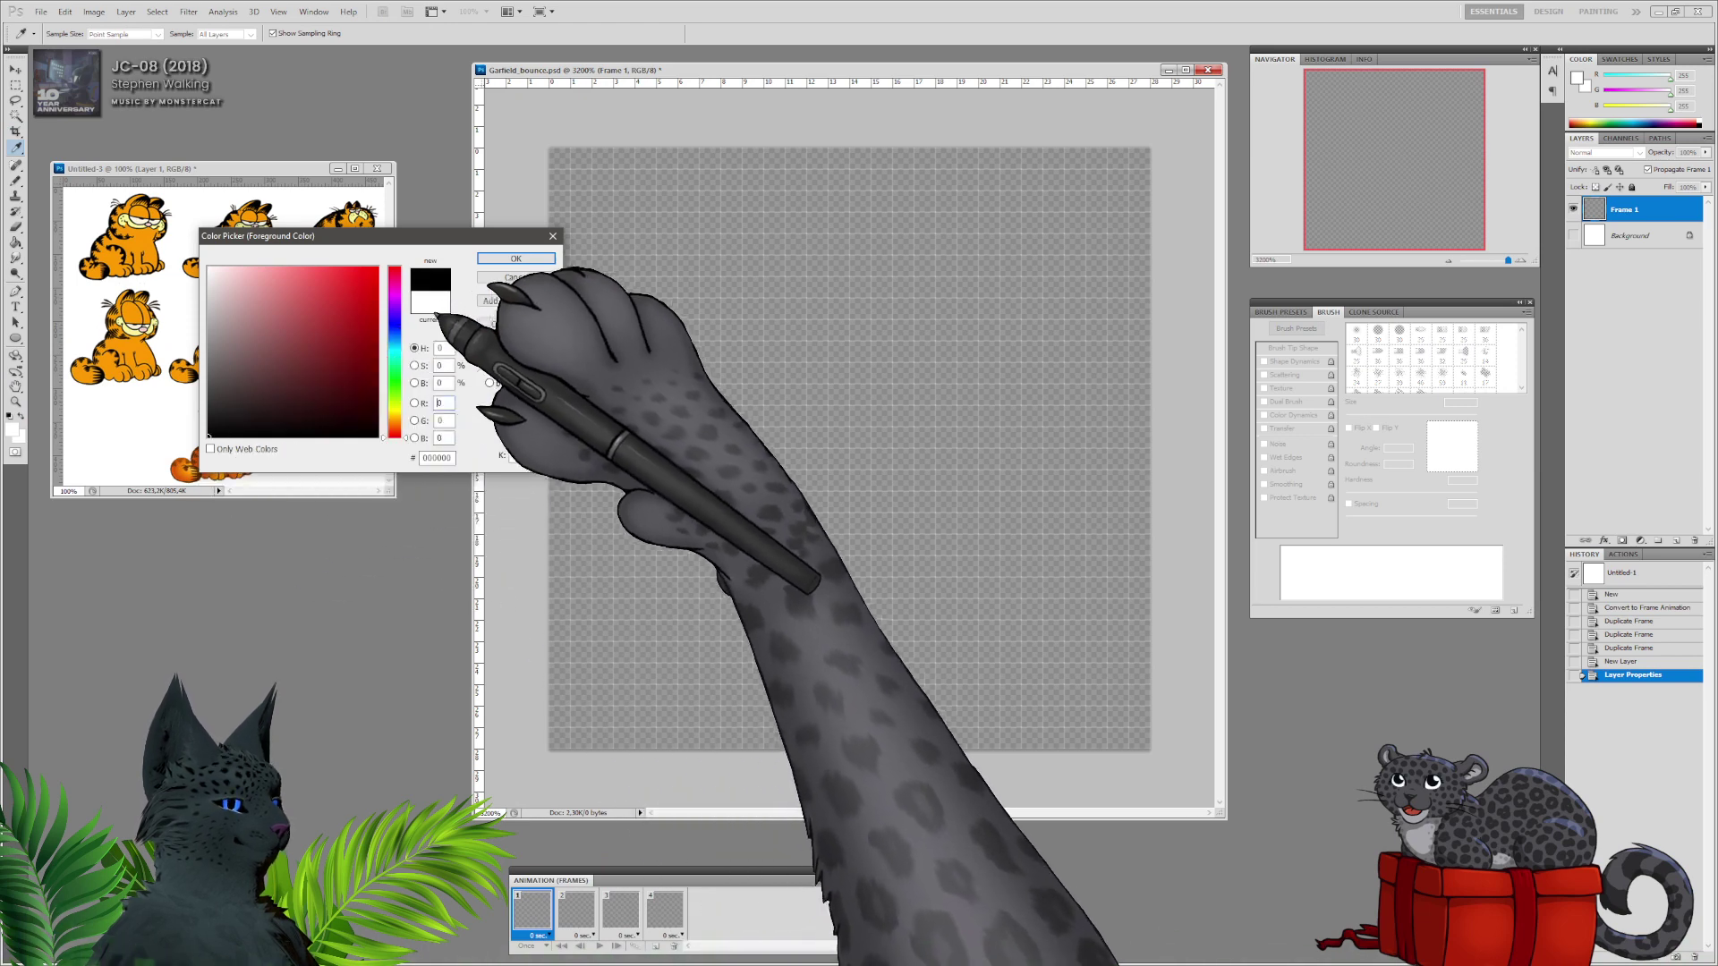
click(515, 259)
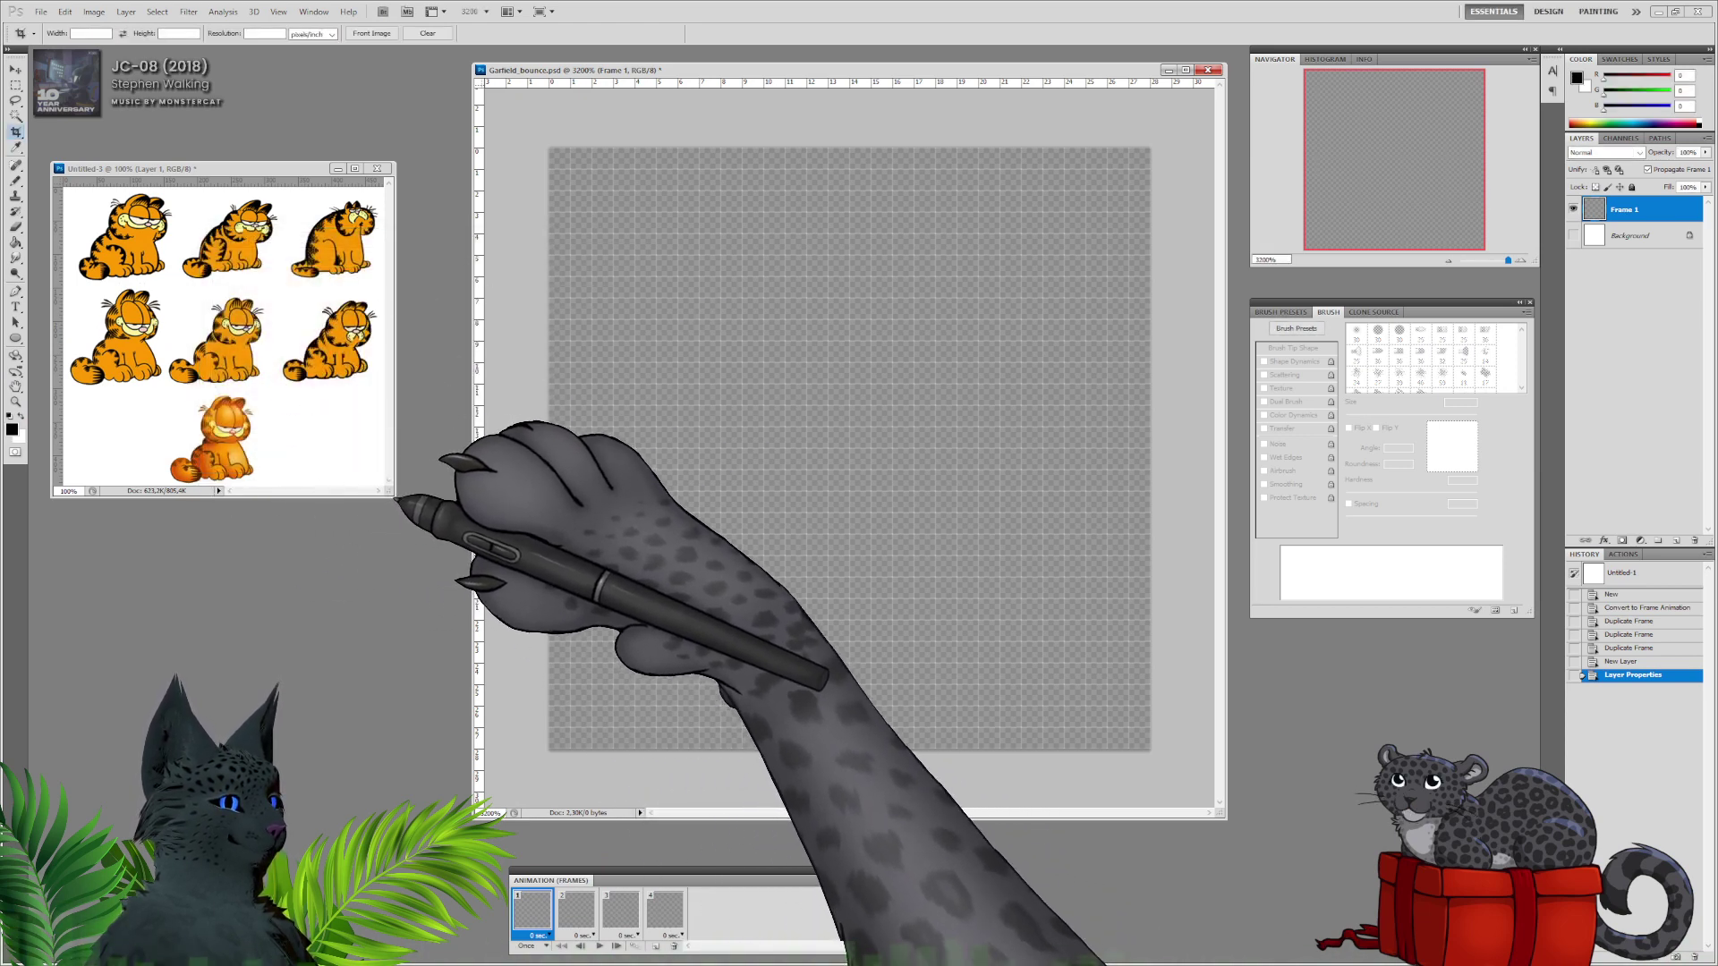
Enlarge the reference and canvas windows, and mark the middle pose in the reference's second row with a small Pencil arrow.
drag(395, 496, 407, 533)
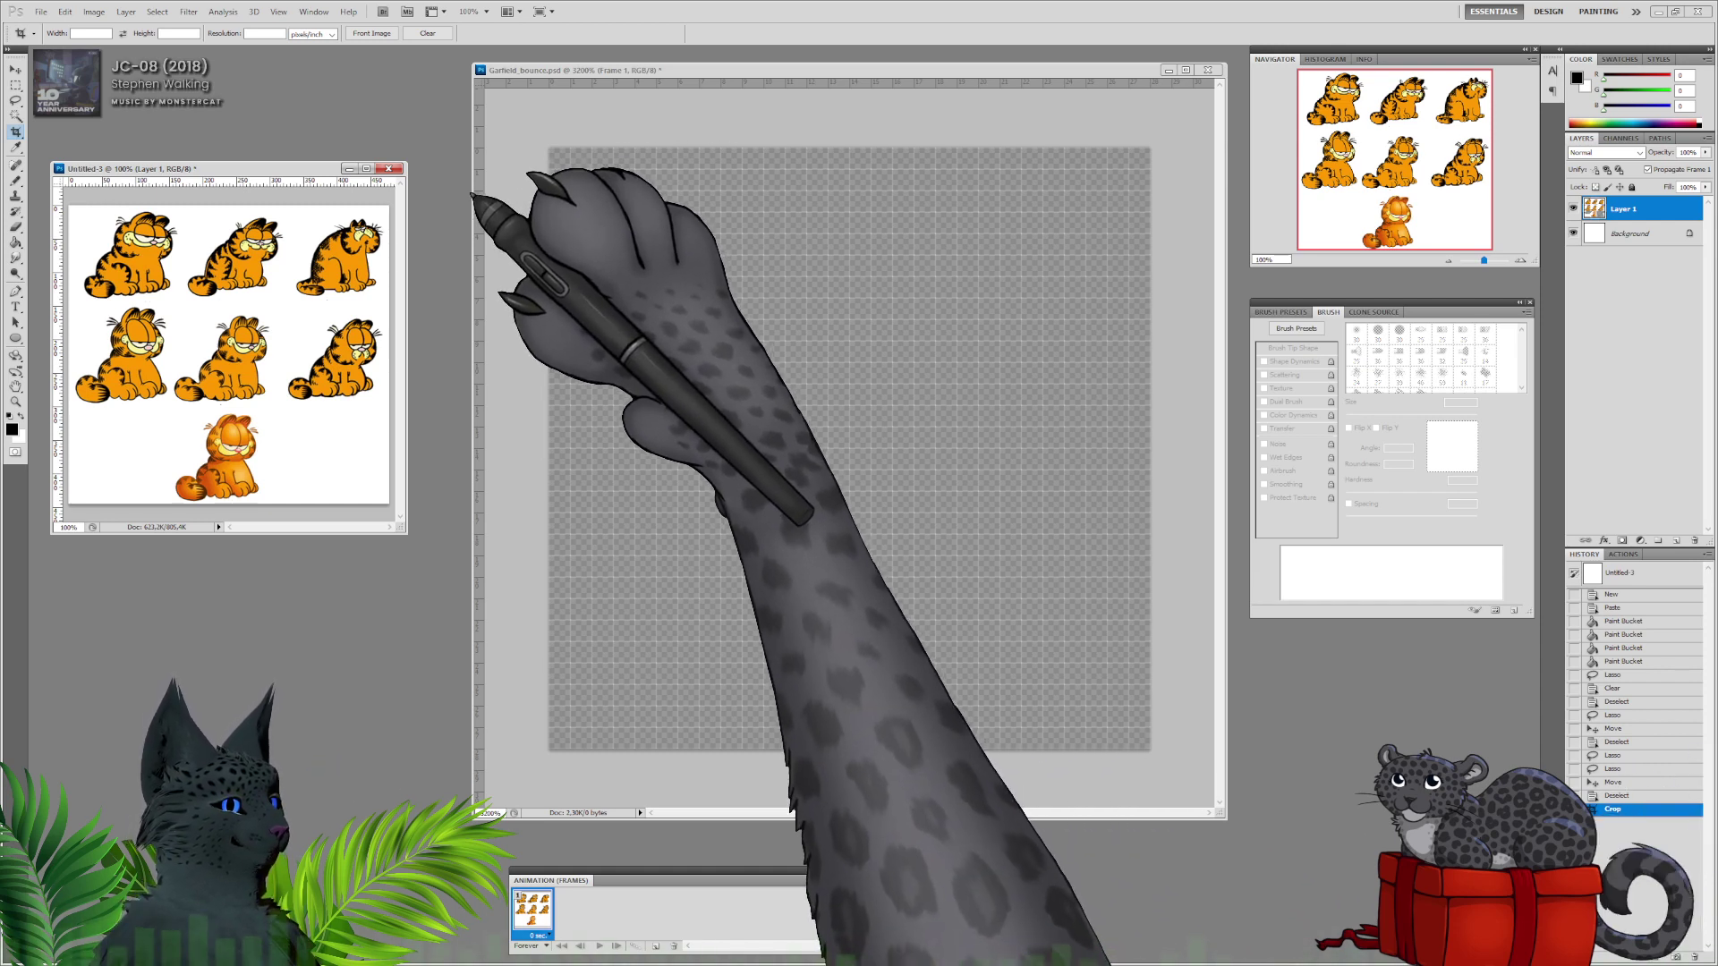
drag(472, 194, 439, 199)
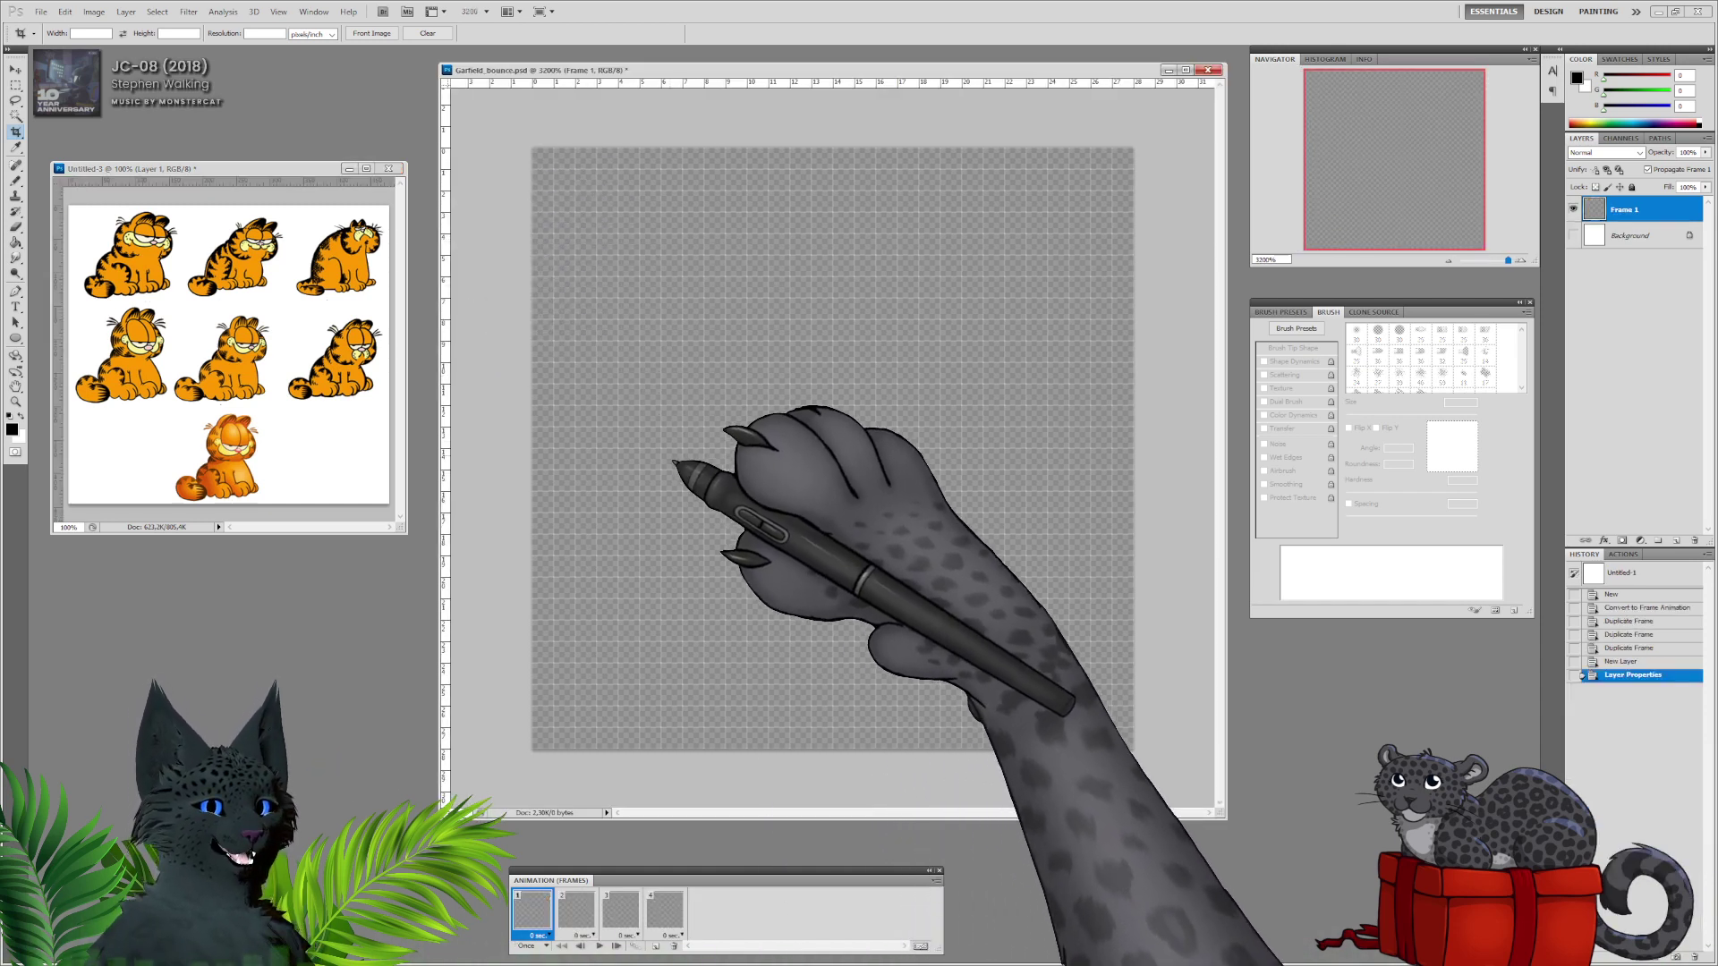
click(16, 180)
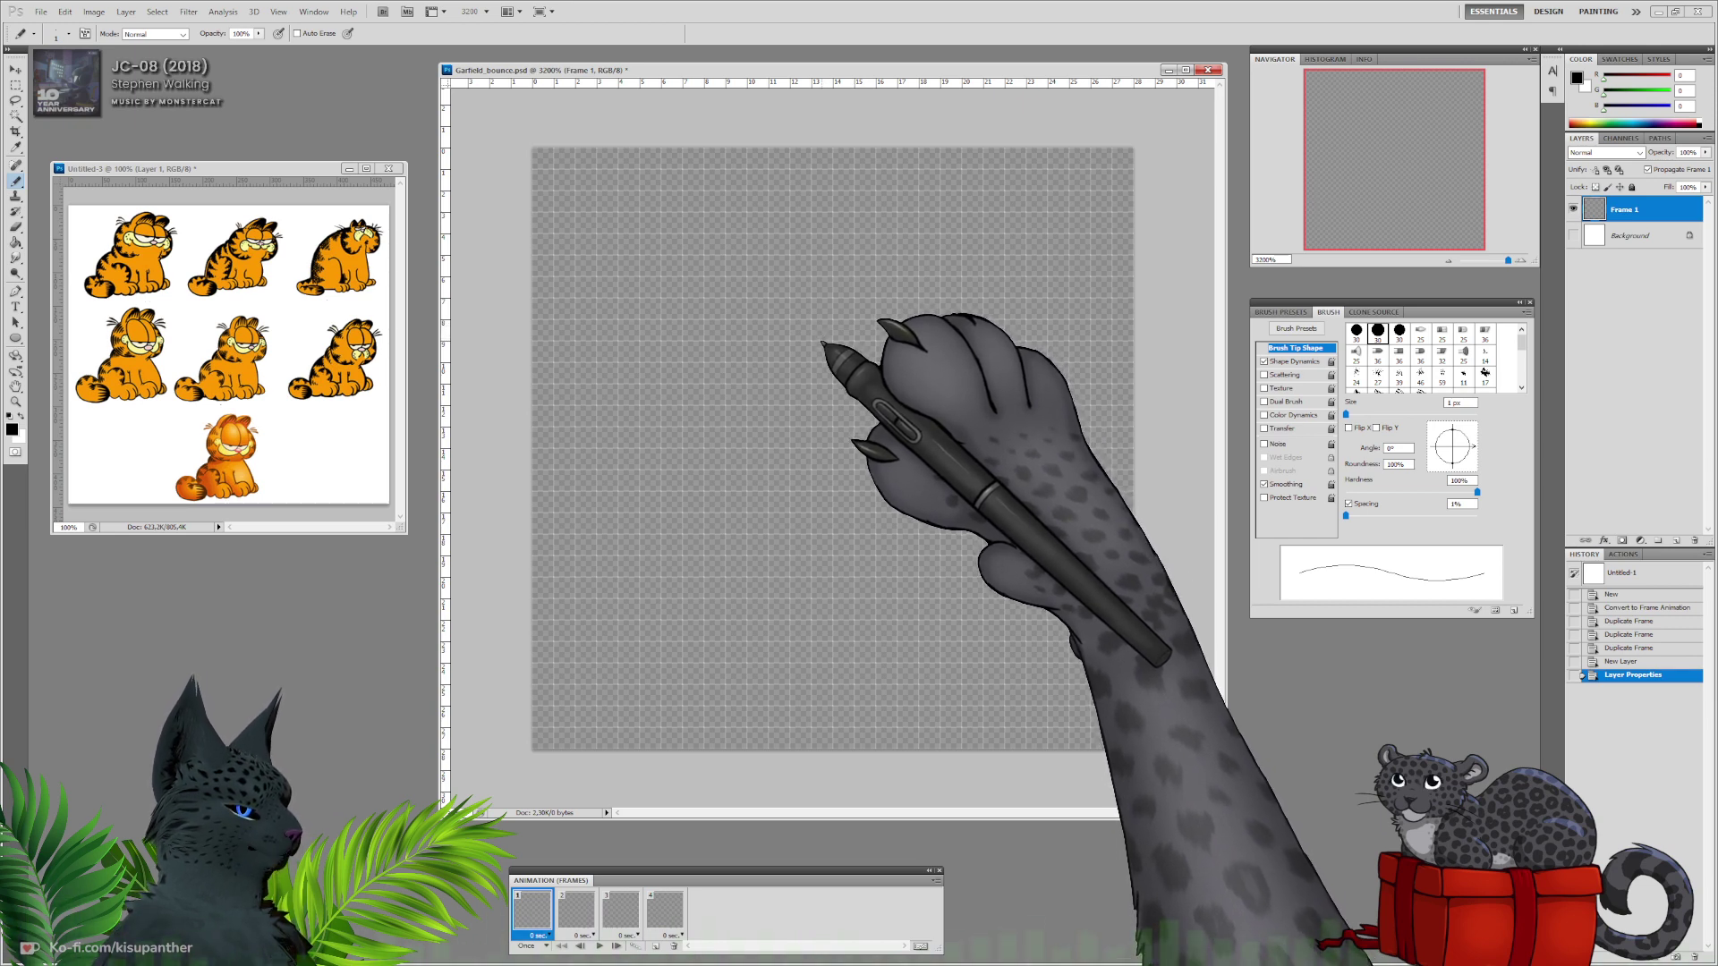
click(283, 328)
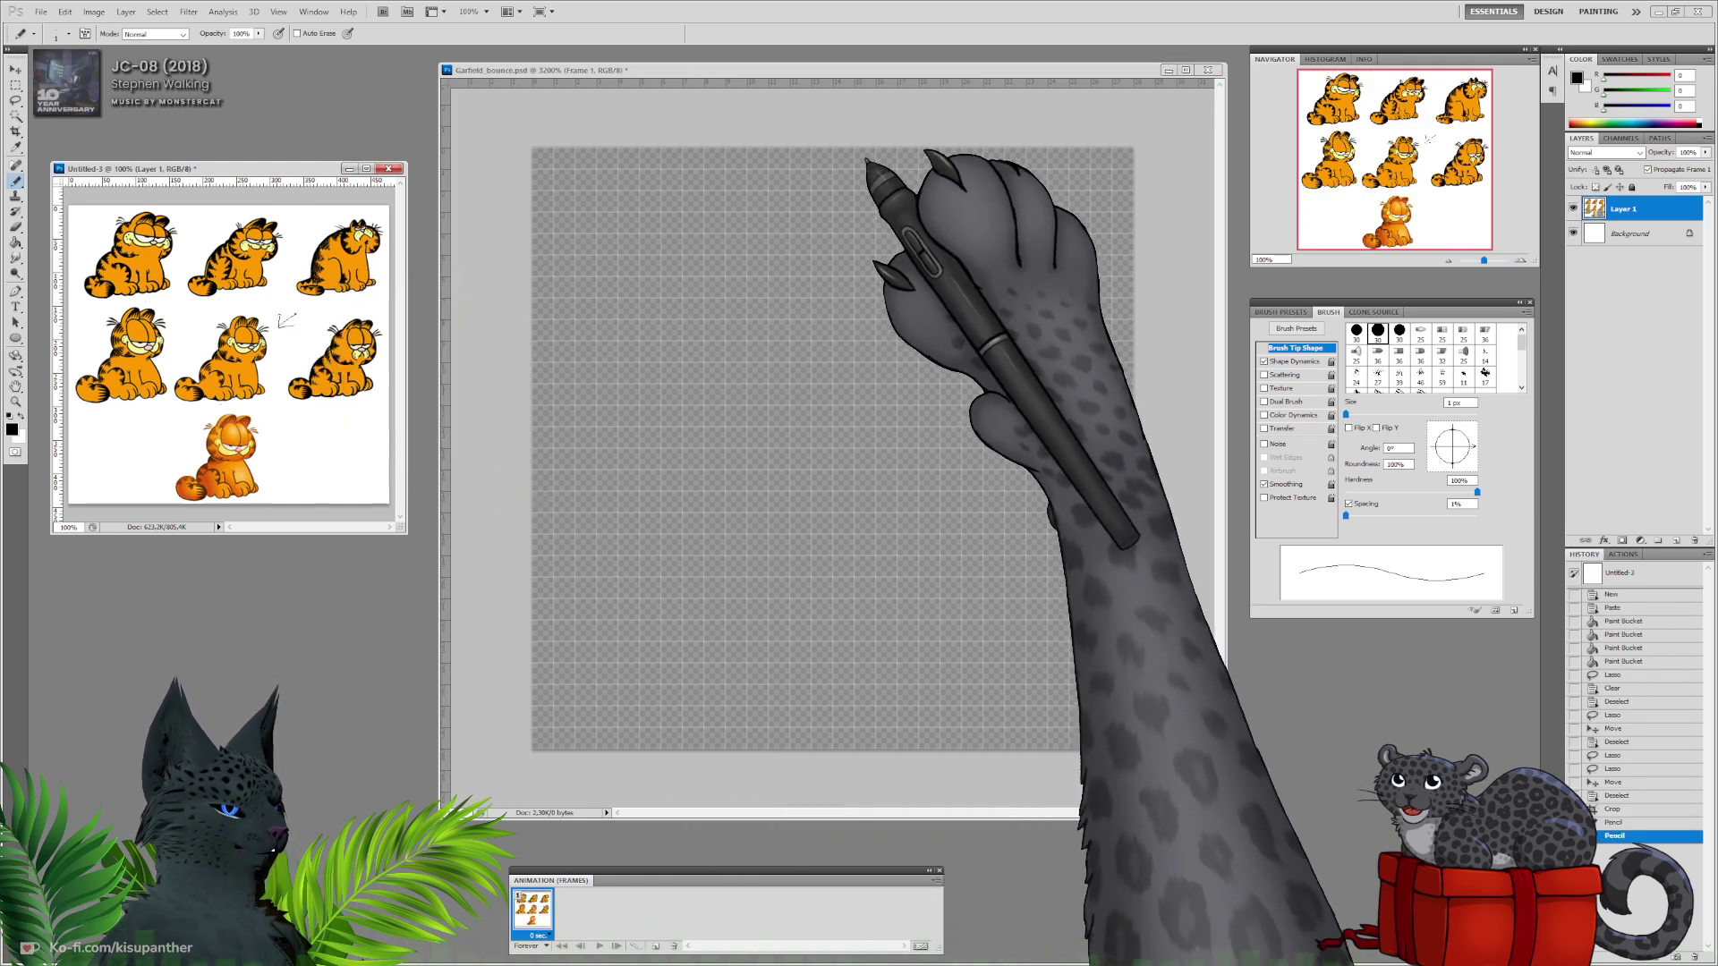
Sketch Garfield's body as a rough oval in black pixels on Frame 1, with the head and ears above it.
click(893, 133)
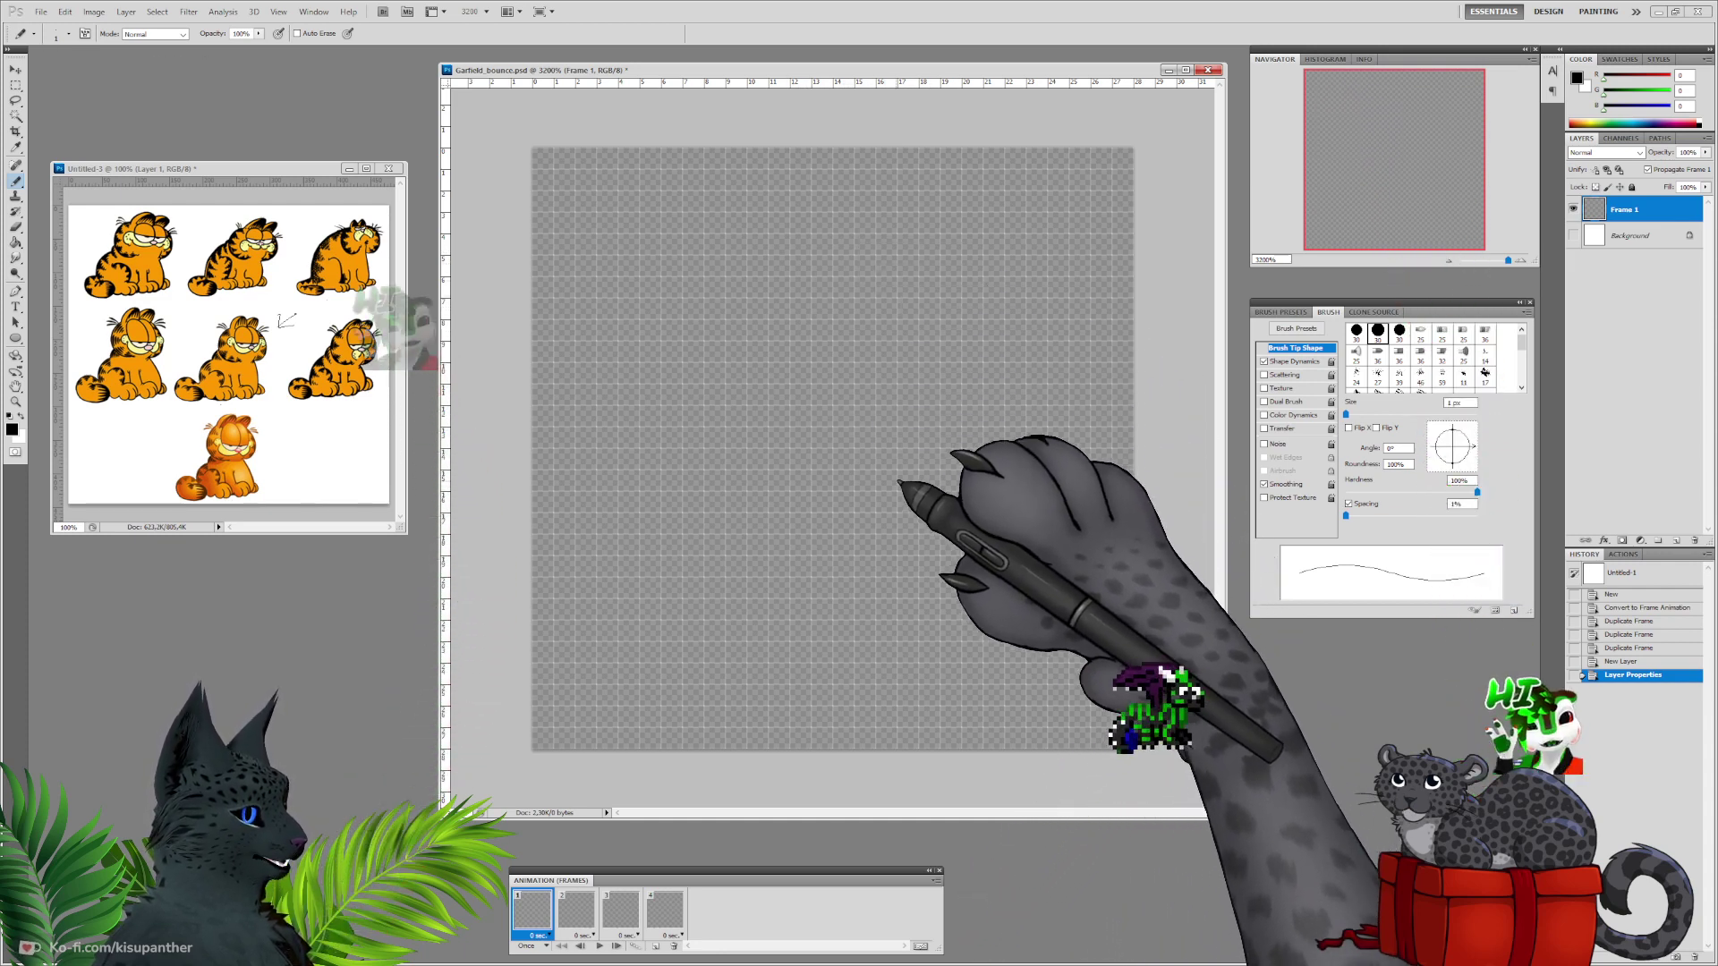
mouse_move(864, 458)
mouse_down()
mouse_move(650, 658)
mouse_move(908, 439)
mouse_up()
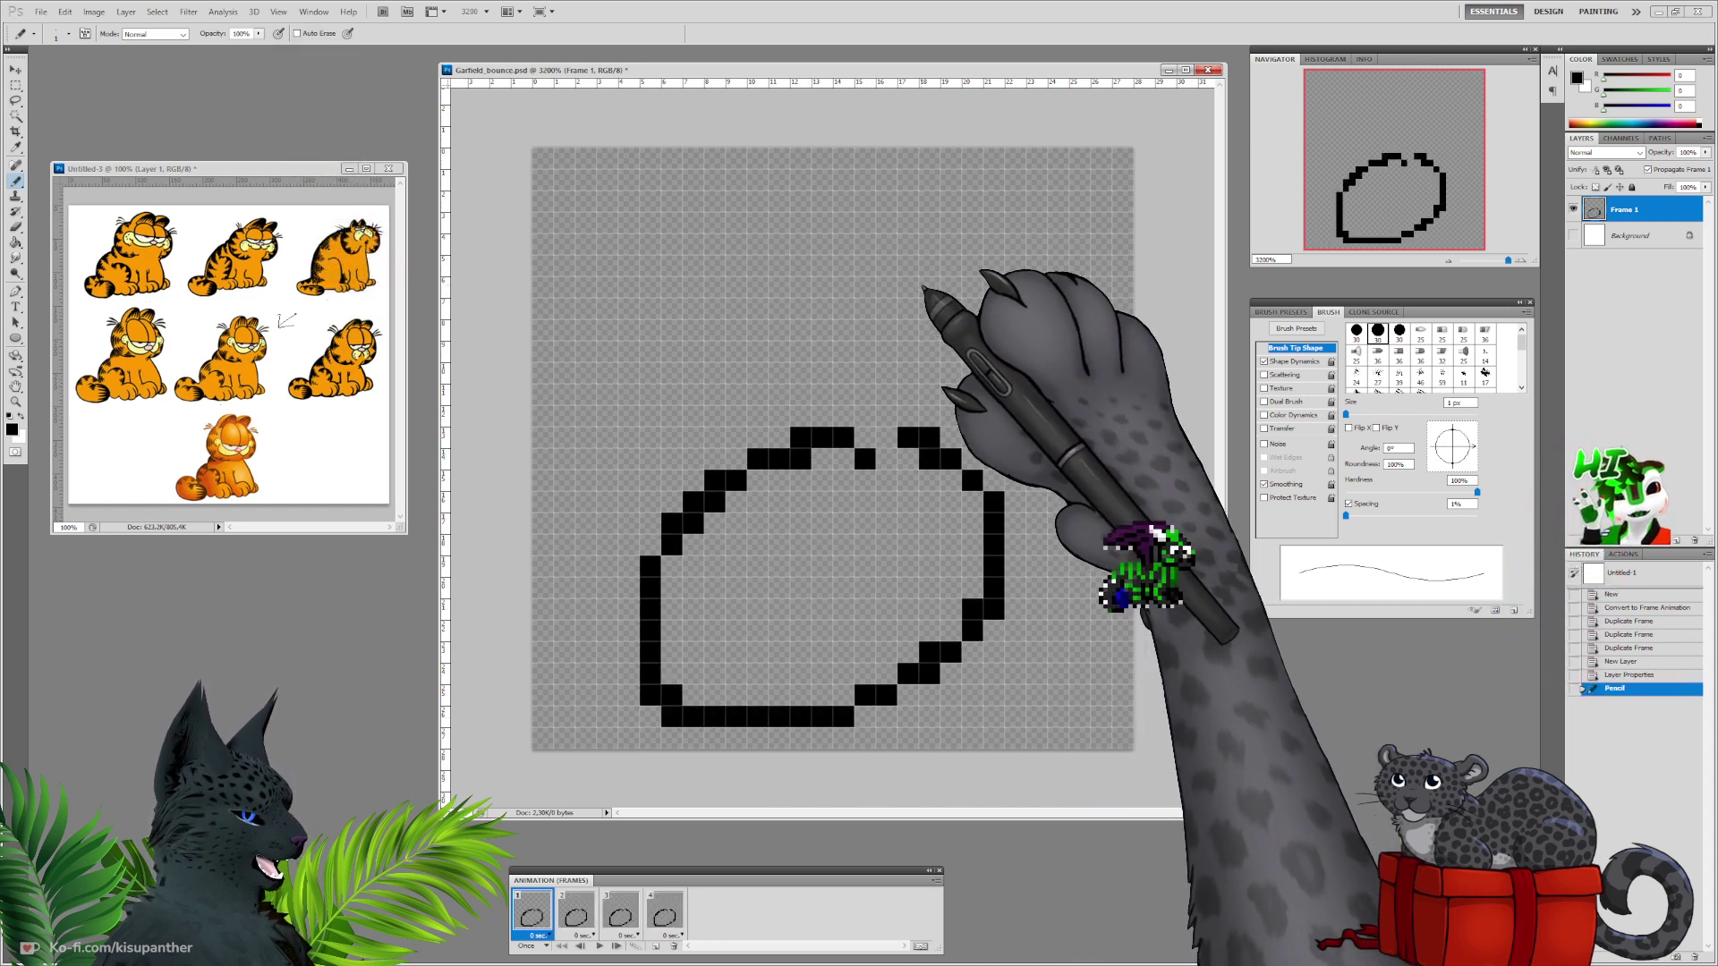
mouse_move(924, 220)
mouse_down()
mouse_move(939, 427)
mouse_move(843, 179)
mouse_up()
mouse_move(954, 211)
mouse_down()
mouse_move(993, 232)
mouse_move(993, 415)
mouse_move(972, 437)
mouse_up()
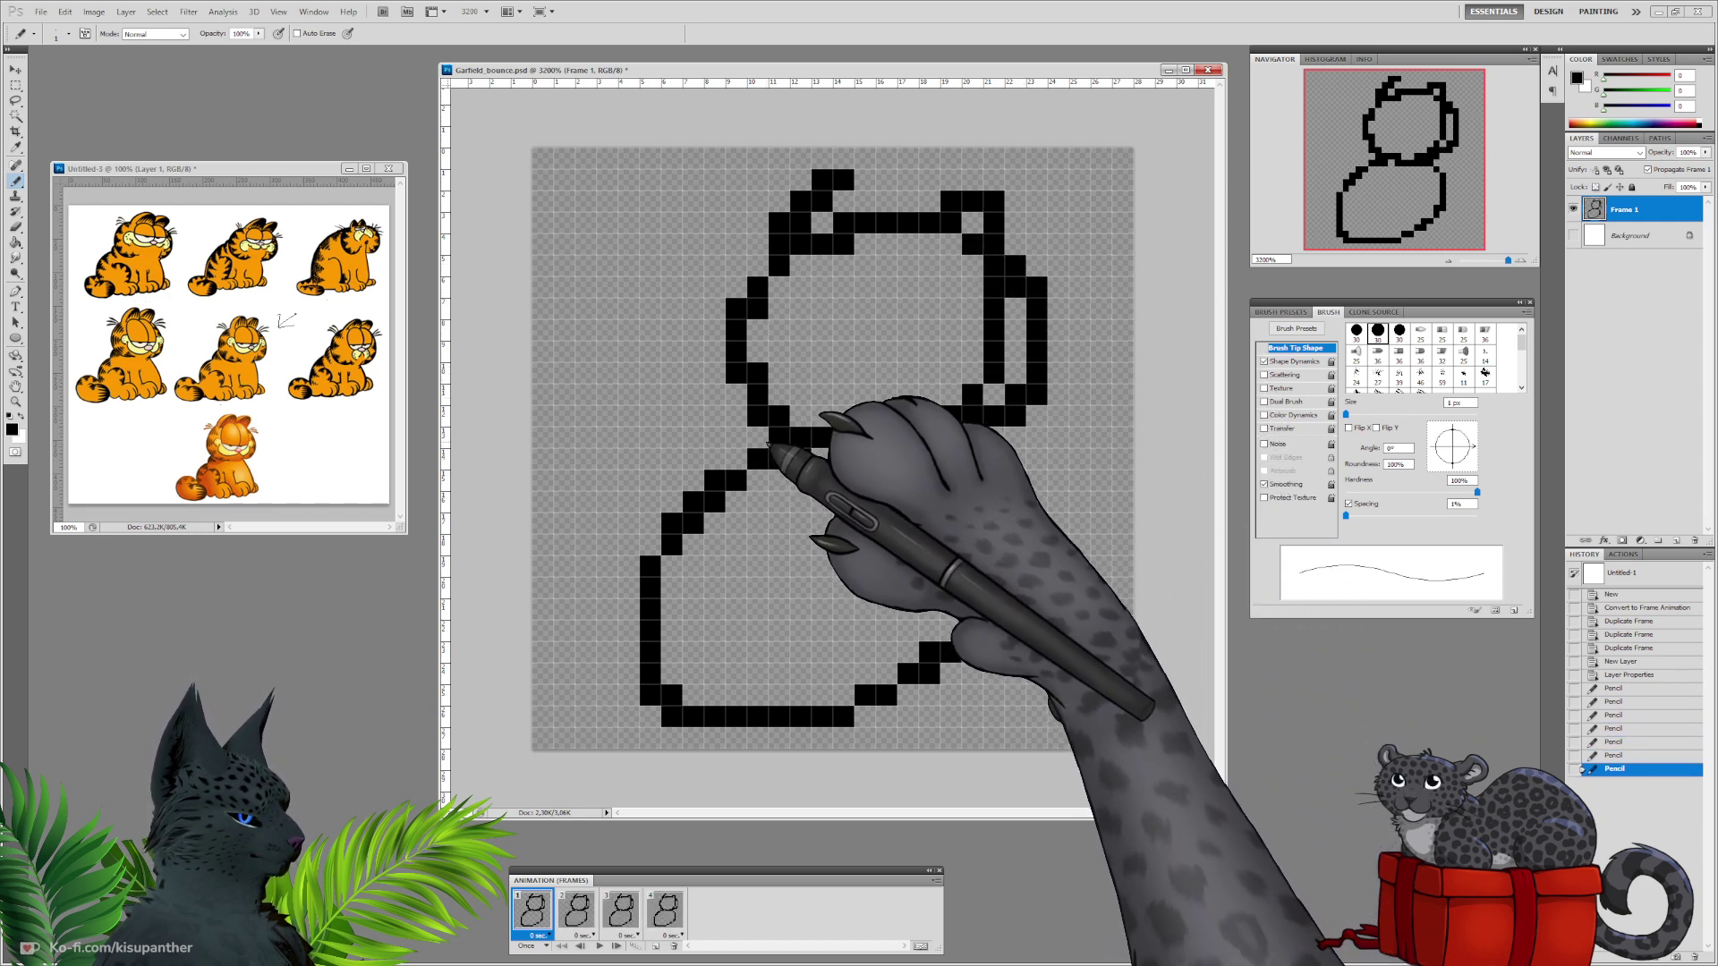
Redraw the body outline with a sloping back, a straighter chest and a flat base.
mouse_move(758, 439)
mouse_down()
mouse_move(655, 539)
mouse_move(630, 588)
mouse_up()
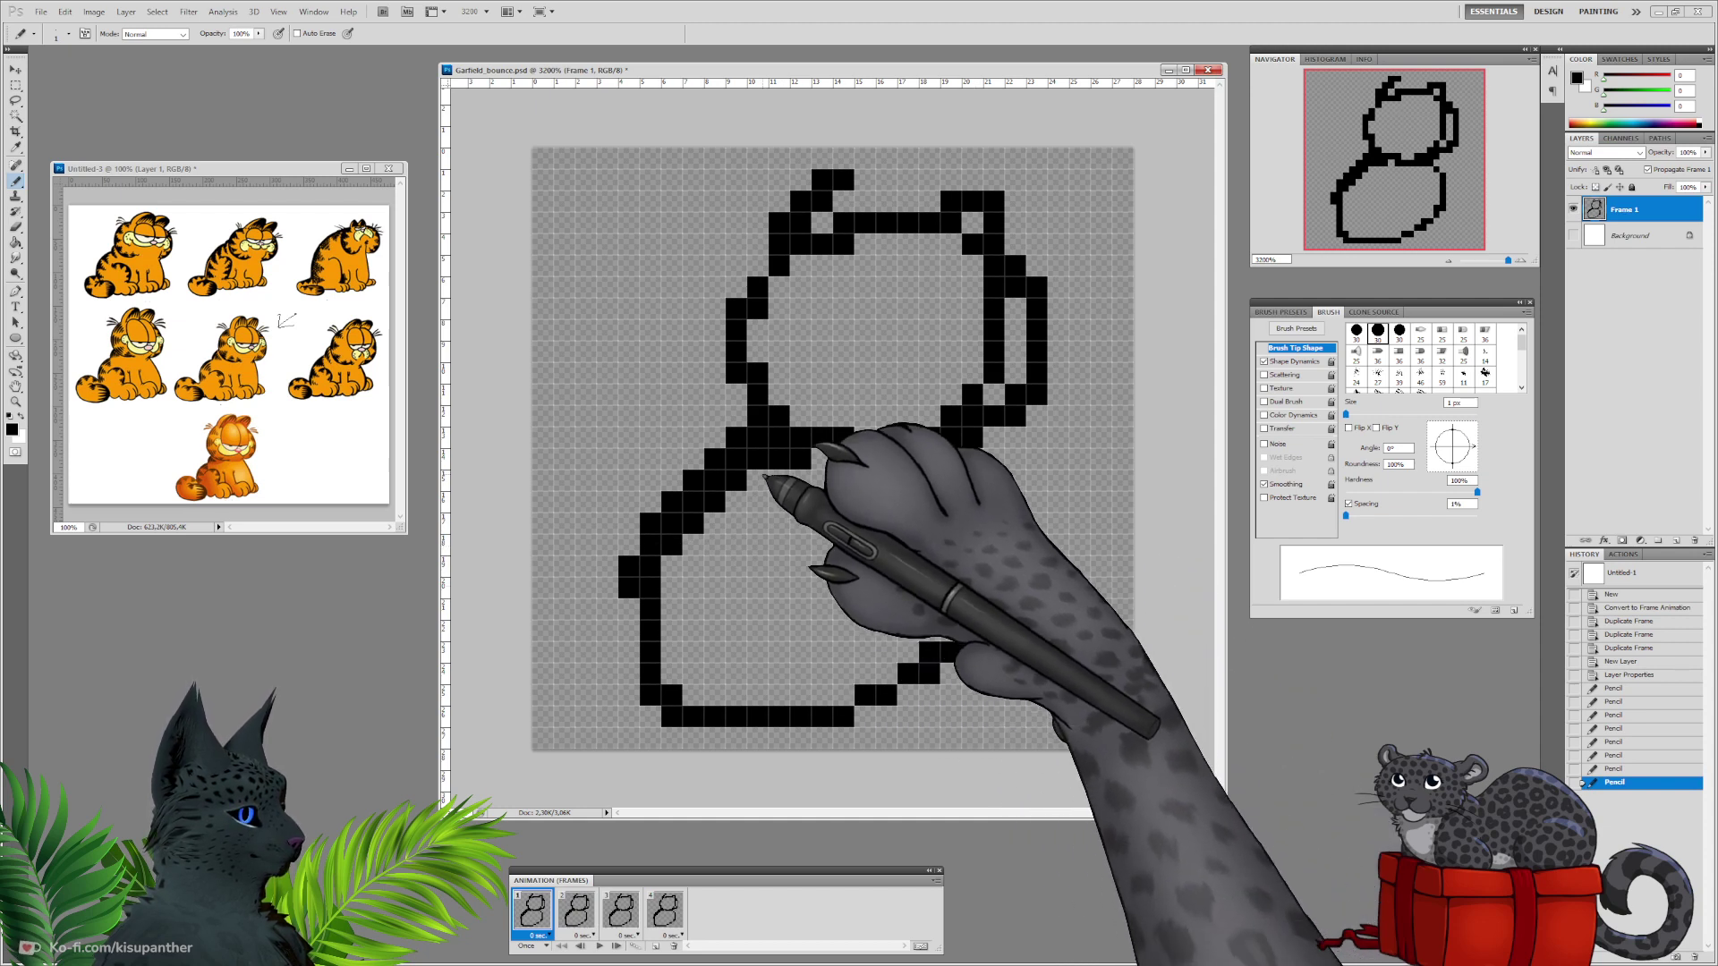
mouse_move(766, 462)
mouse_down()
mouse_move(726, 463)
mouse_move(654, 621)
mouse_up()
drag(973, 501, 992, 629)
mouse_move(990, 635)
mouse_down()
mouse_move(981, 679)
mouse_move(860, 716)
mouse_up()
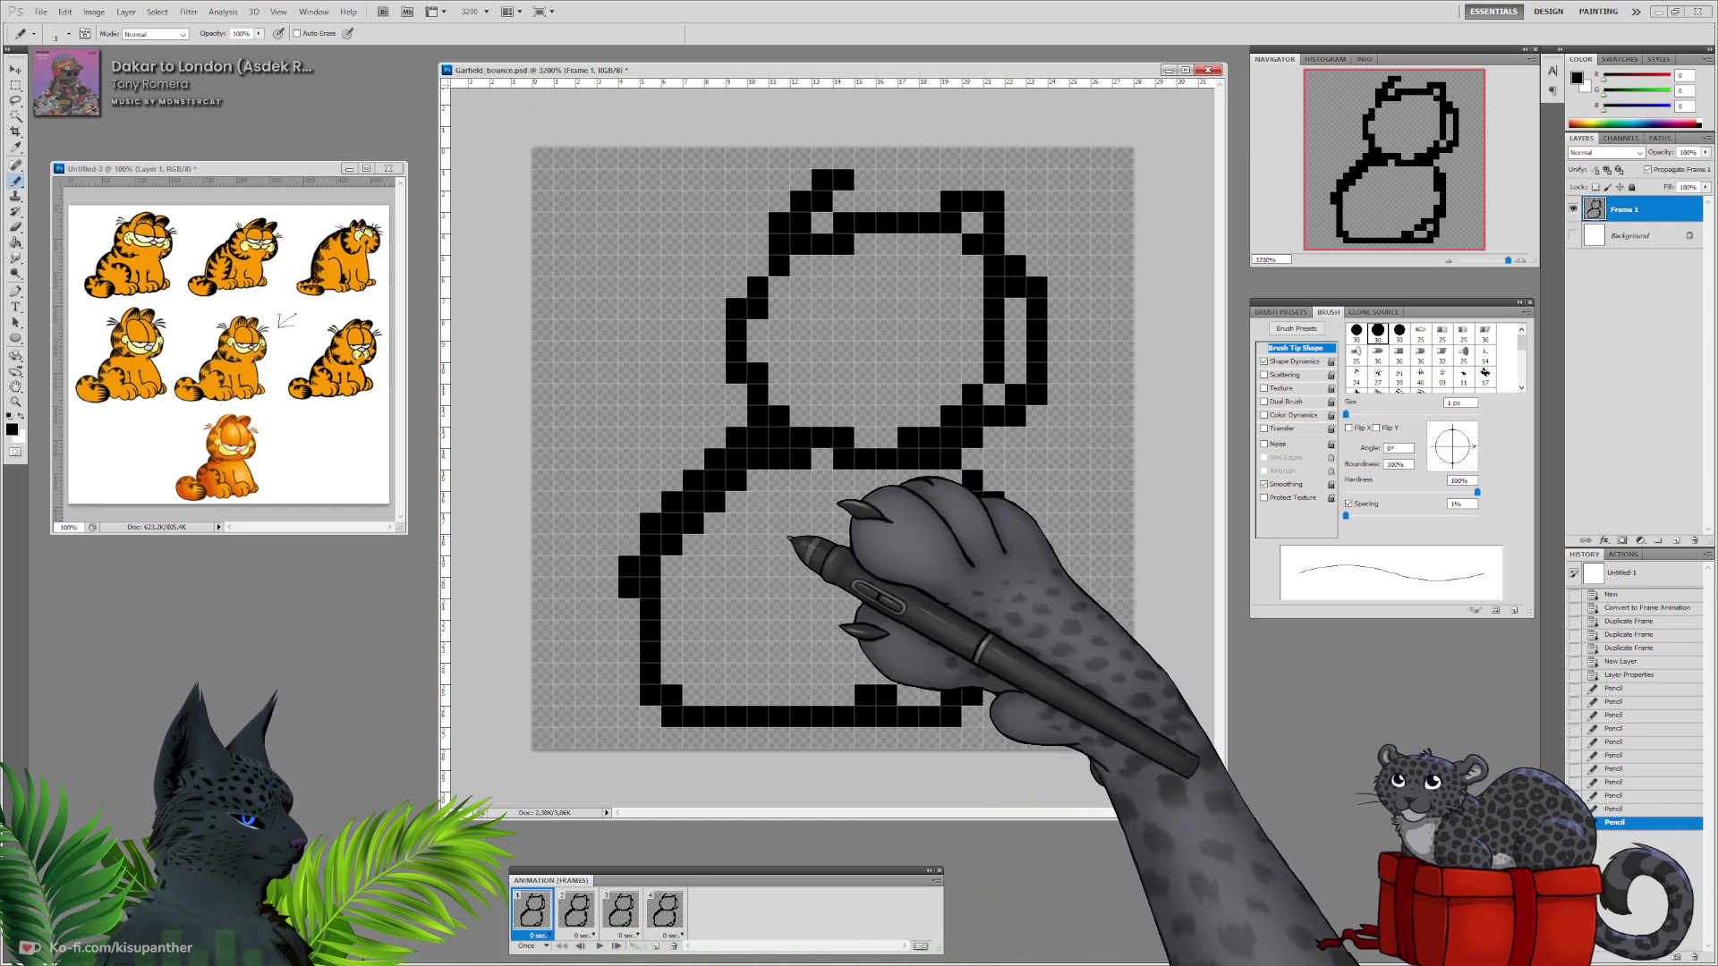
Draw the curled tail, the haunch and the front legs with their paws in black pixels.
mouse_move(630, 566)
mouse_down()
mouse_move(574, 583)
mouse_move(569, 682)
mouse_move(627, 687)
mouse_move(582, 677)
mouse_move(666, 749)
mouse_move(752, 718)
mouse_move(725, 742)
mouse_move(694, 630)
mouse_up()
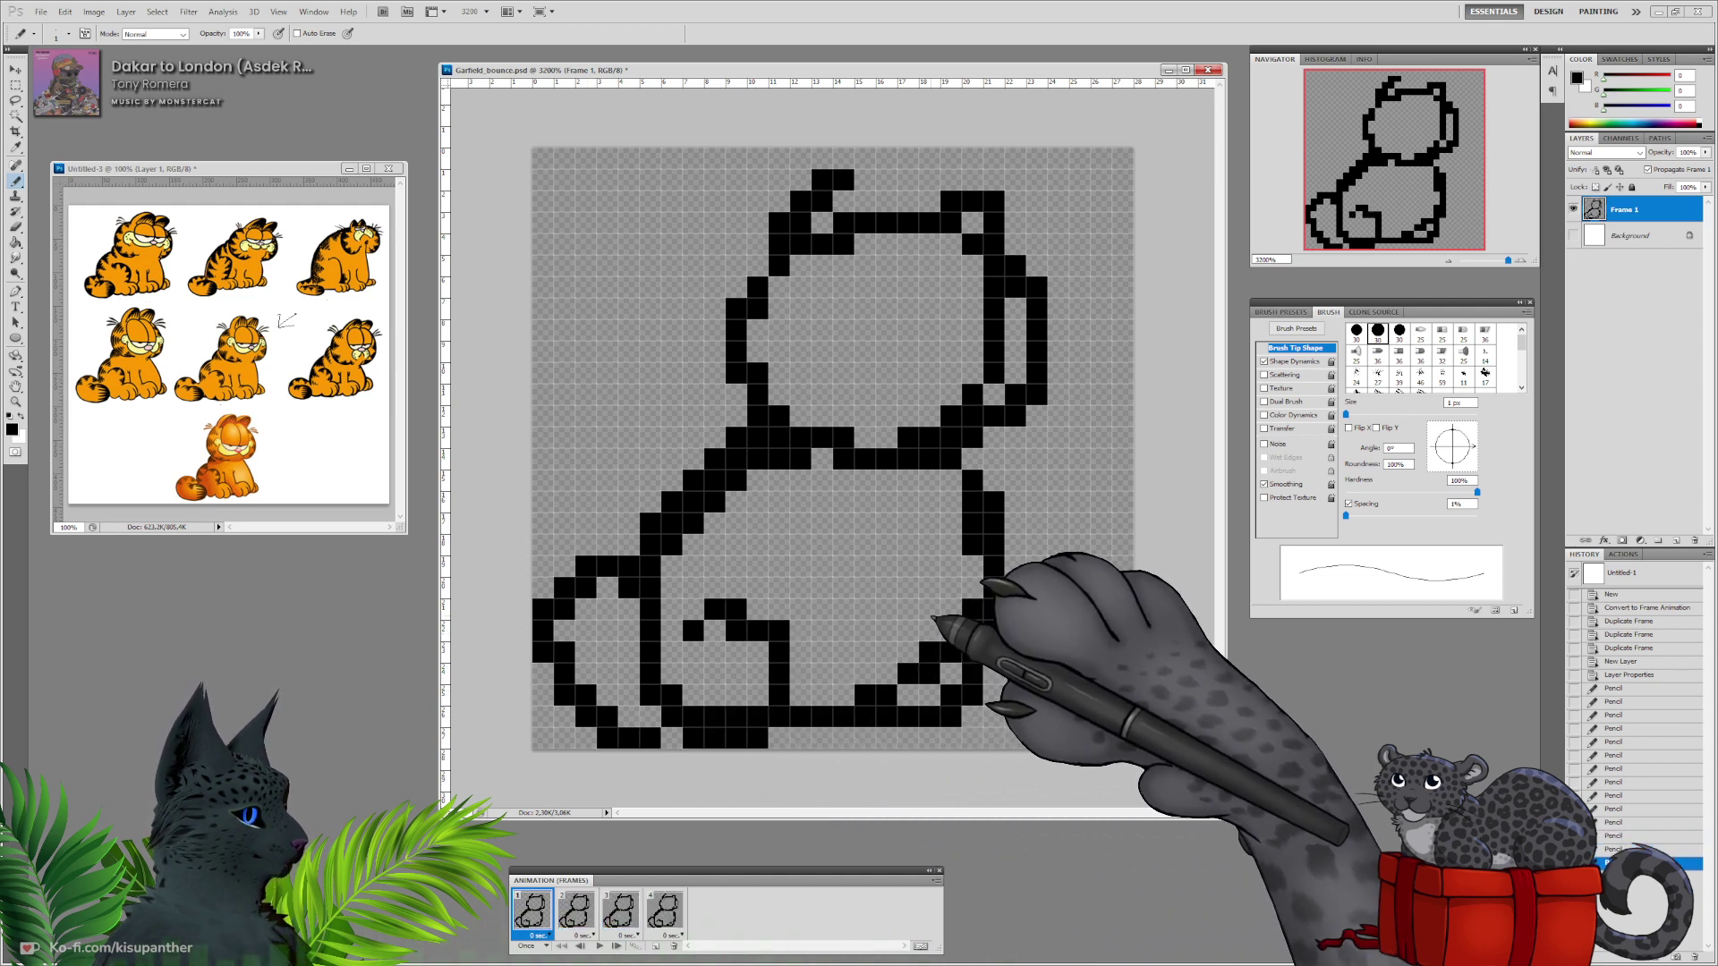
drag(821, 537, 800, 611)
mouse_move(886, 537)
mouse_down()
mouse_move(885, 595)
mouse_move(931, 655)
mouse_up()
drag(863, 735, 930, 738)
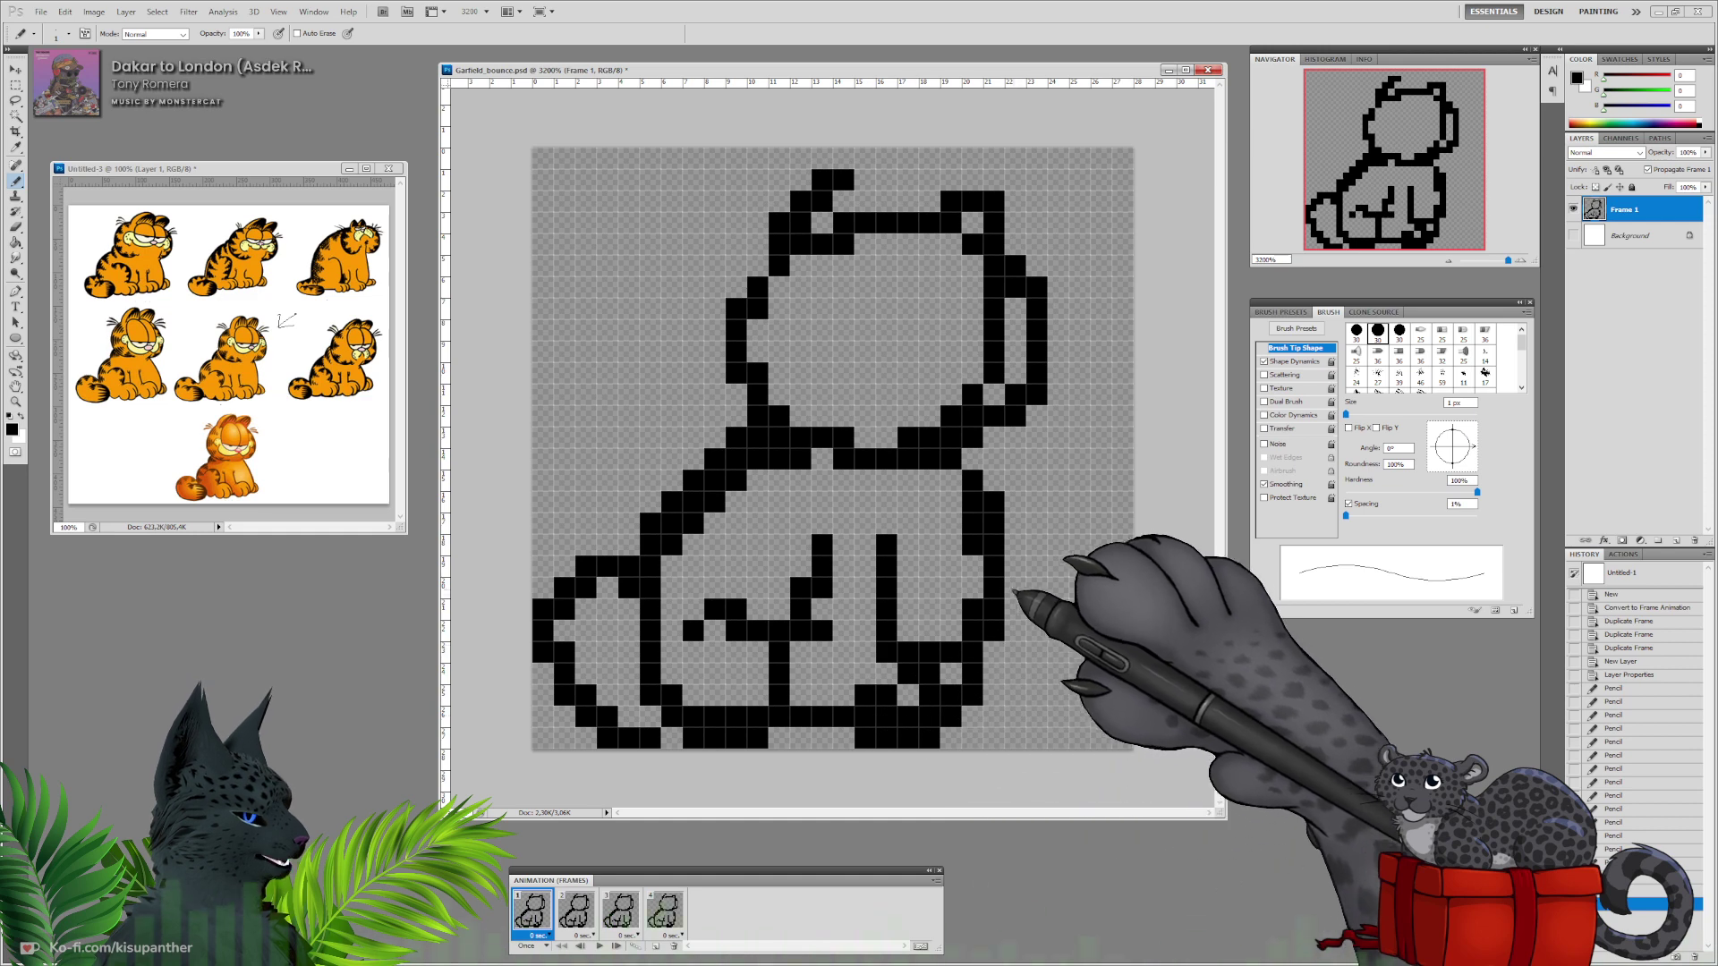
drag(1015, 589, 1016, 739)
drag(971, 738, 1011, 739)
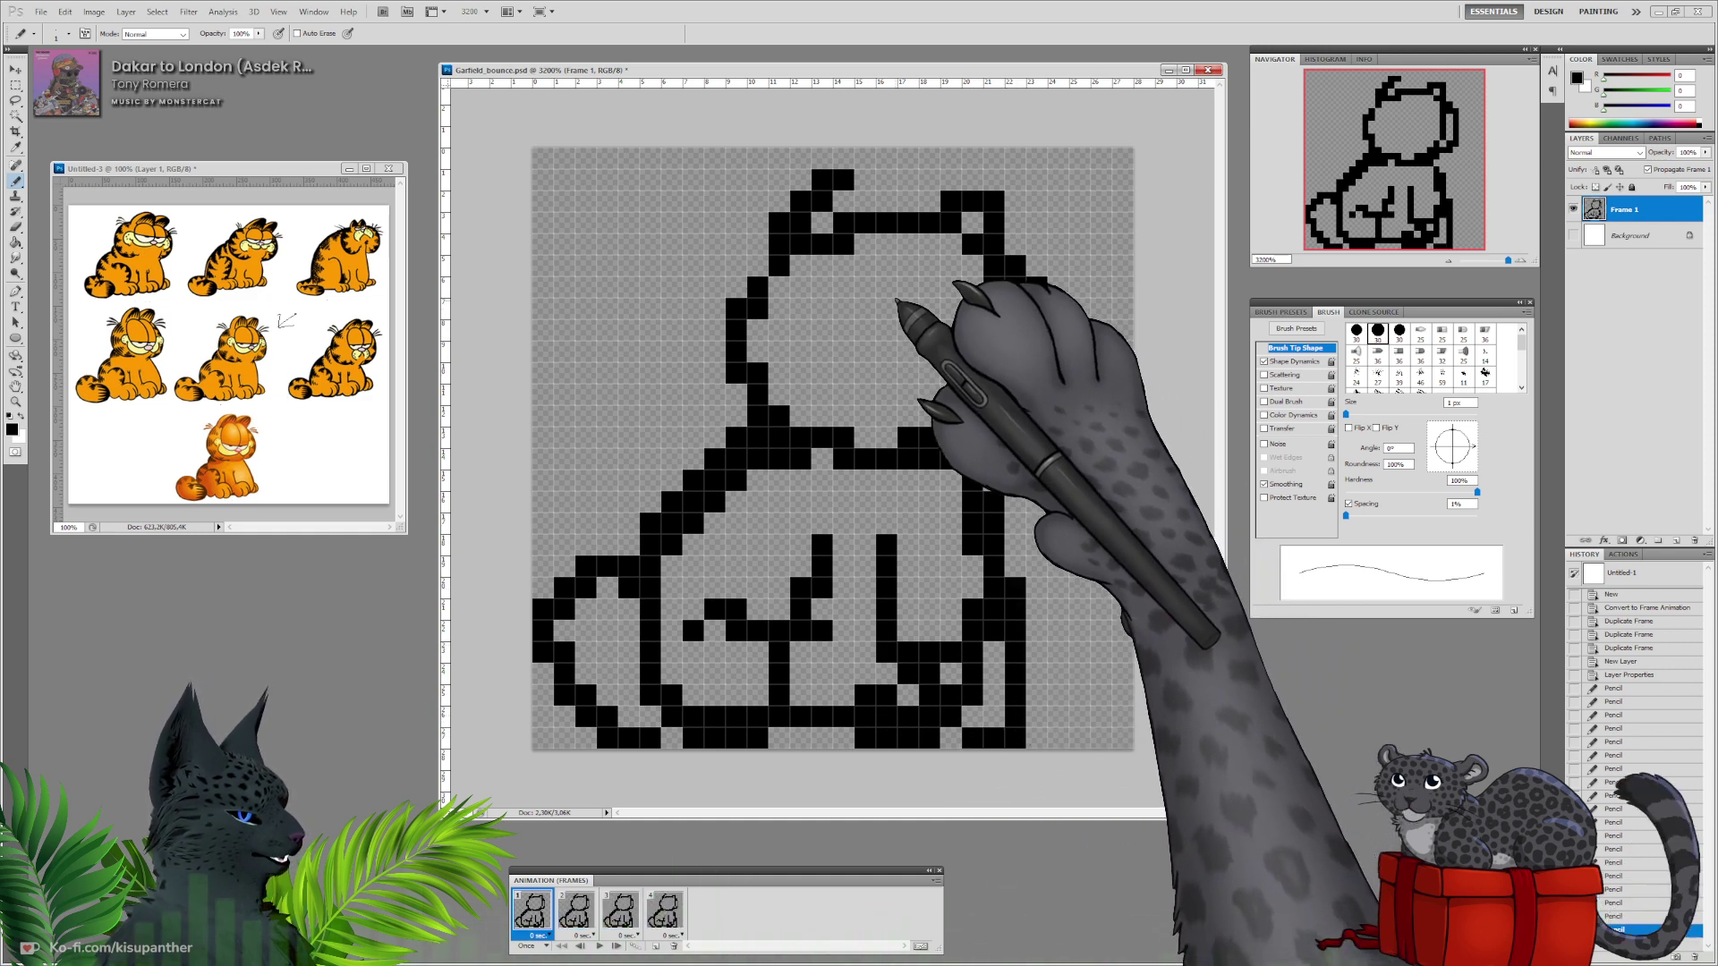
Thicken the nearer ear and draw the eye, muzzle and mouth lines inside the head.
mouse_move(864, 181)
mouse_down()
mouse_move(848, 271)
mouse_move(948, 233)
mouse_move(782, 266)
mouse_up()
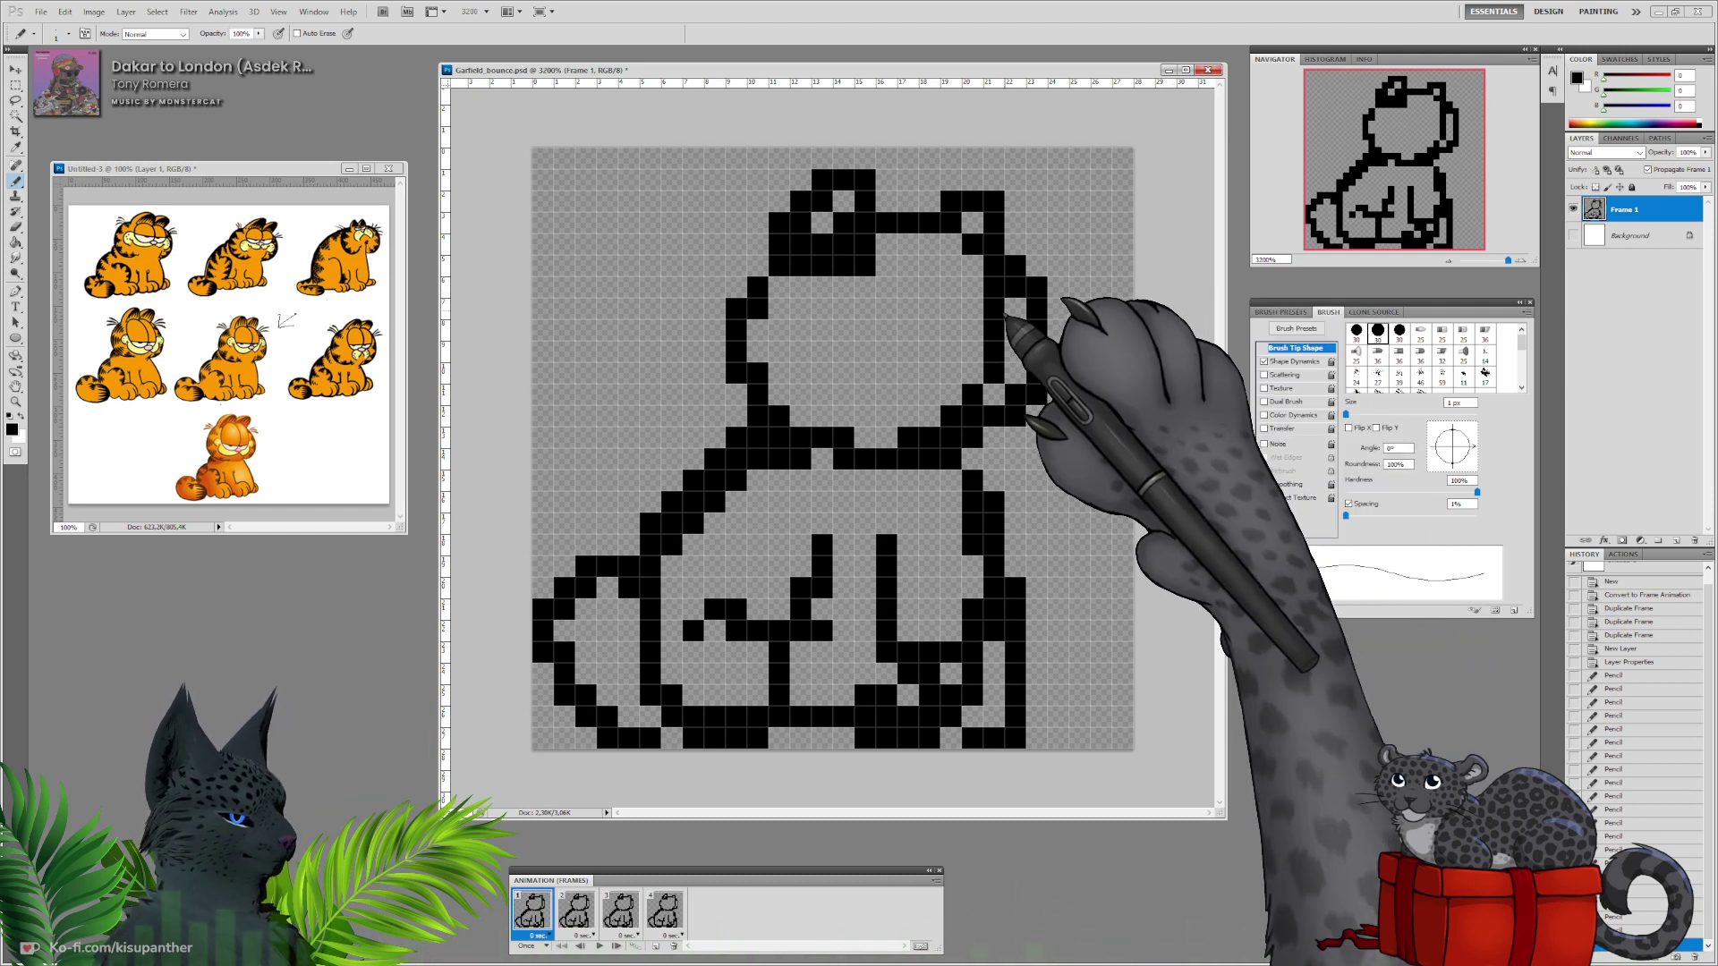
mouse_move(824, 327)
mouse_down()
mouse_move(853, 390)
mouse_move(955, 355)
mouse_move(945, 383)
mouse_move(1006, 350)
mouse_move(913, 294)
mouse_move(913, 332)
mouse_move(872, 260)
mouse_move(872, 301)
mouse_move(850, 293)
mouse_move(952, 337)
mouse_move(976, 299)
mouse_move(959, 338)
mouse_move(967, 278)
mouse_move(986, 360)
mouse_up()
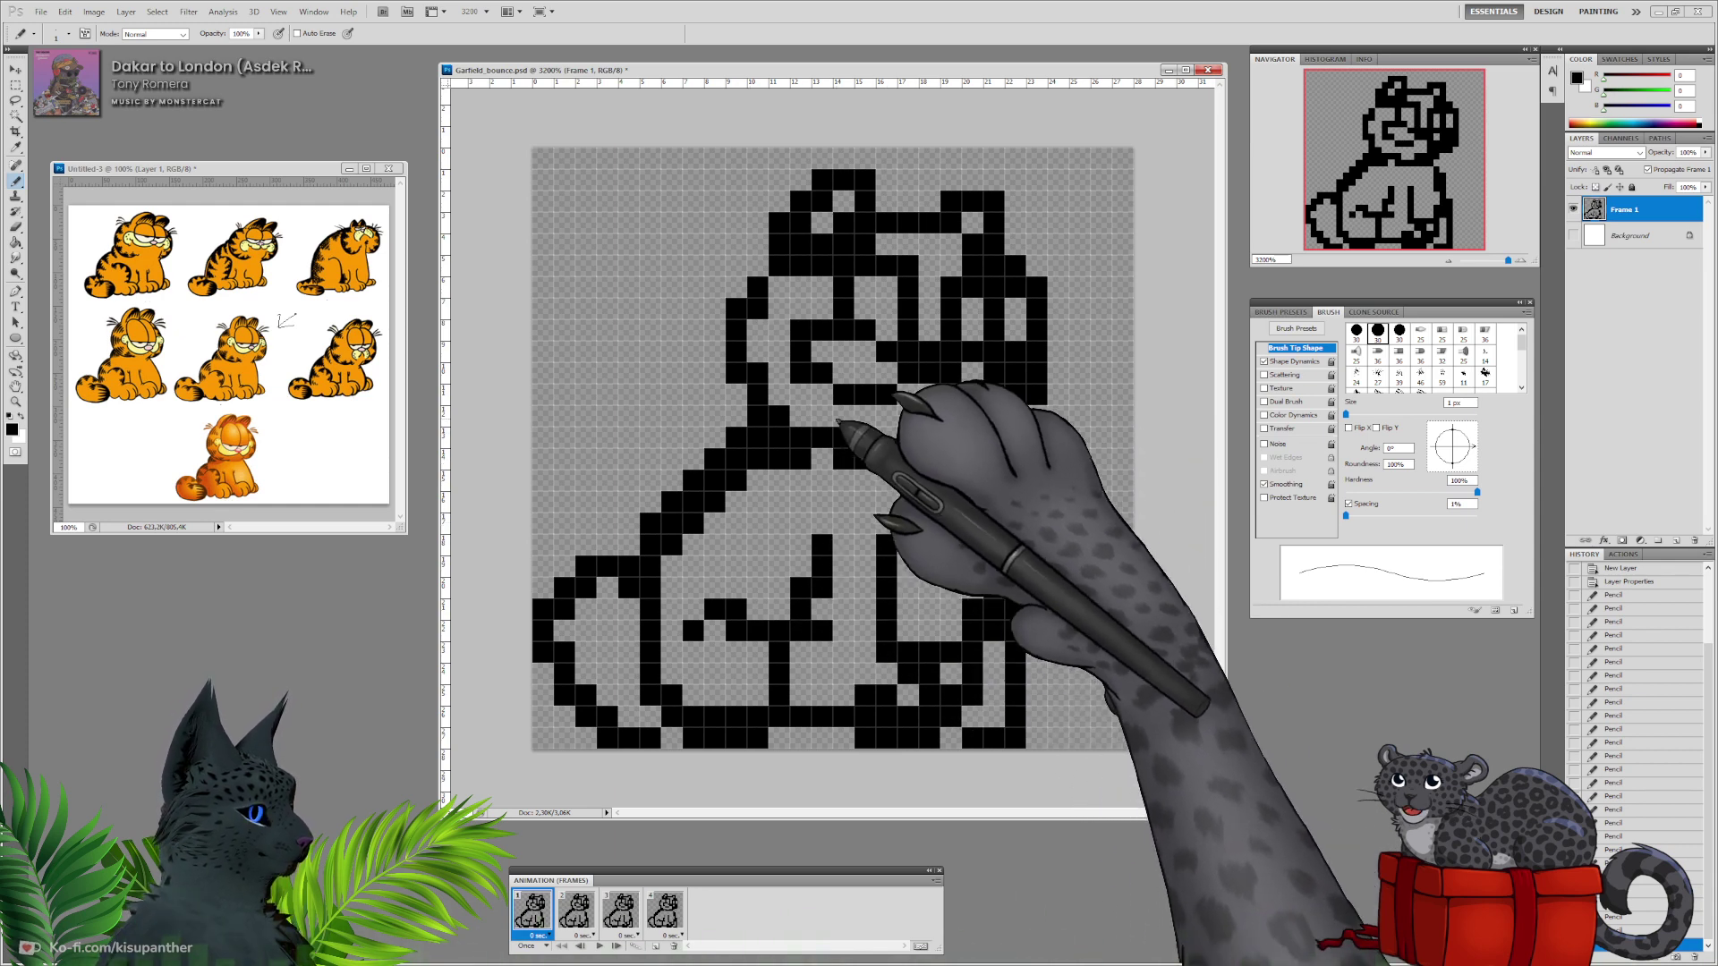
Erase the surplus pixels that thicken the back, haunch, front paw and chin outlines.
click(738, 482)
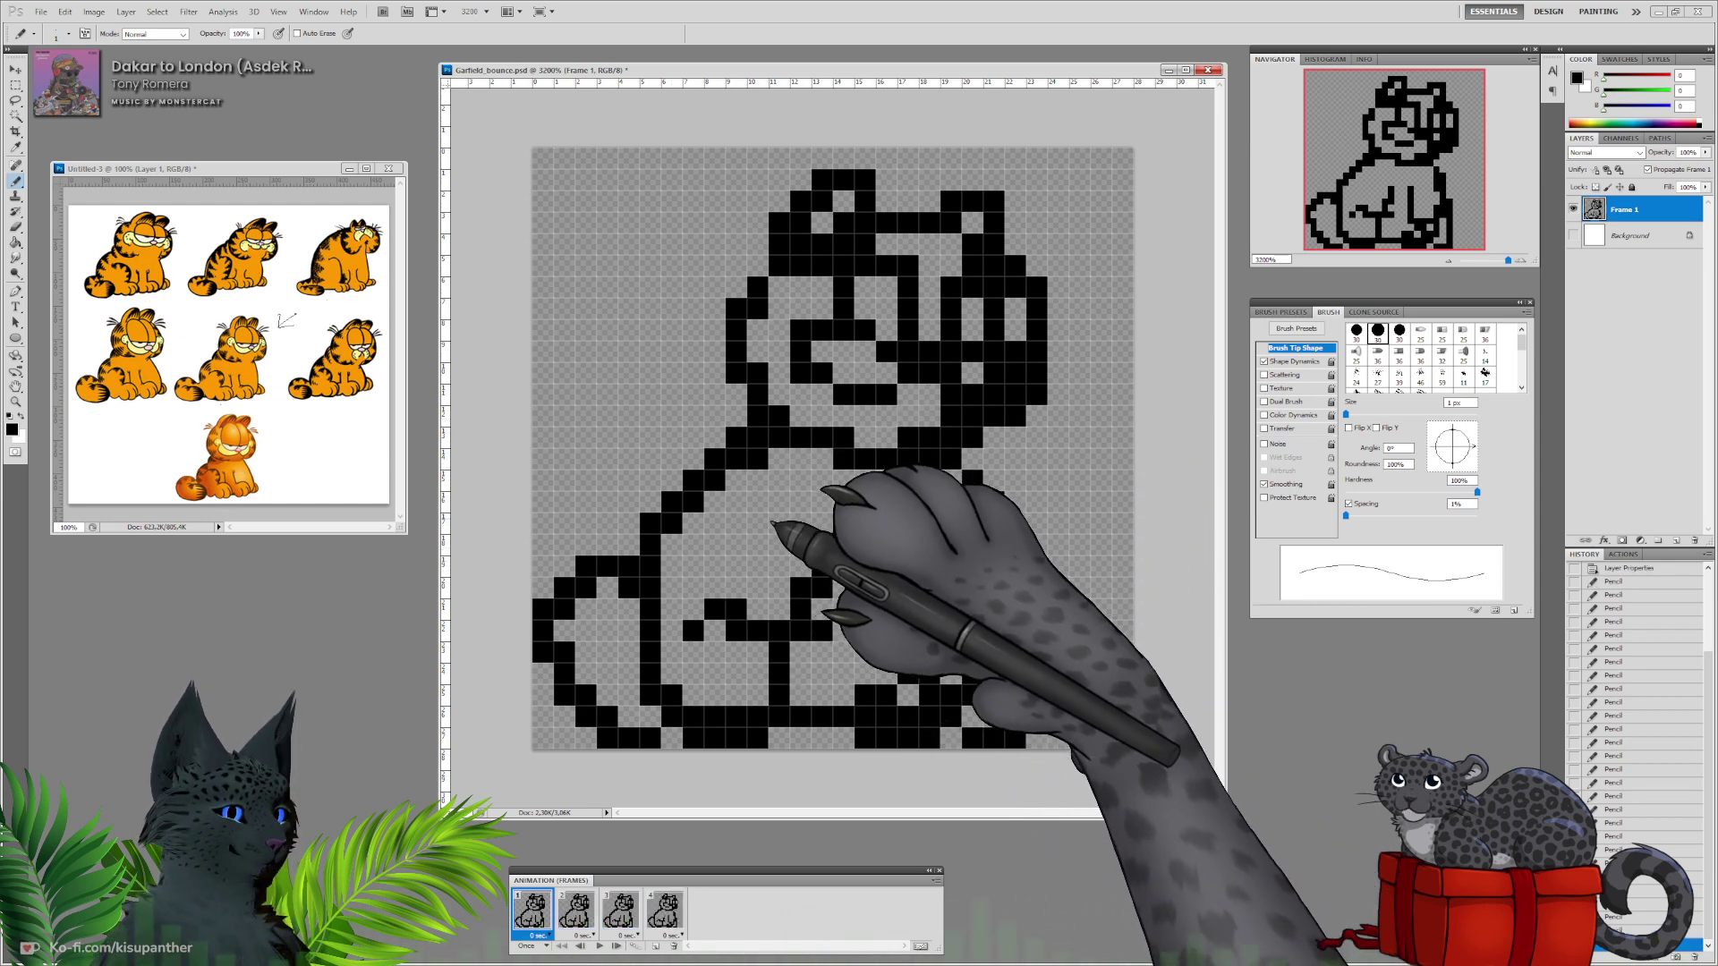
click(822, 631)
mouse_move(887, 715)
mouse_down()
mouse_move(842, 702)
mouse_move(889, 691)
mouse_up()
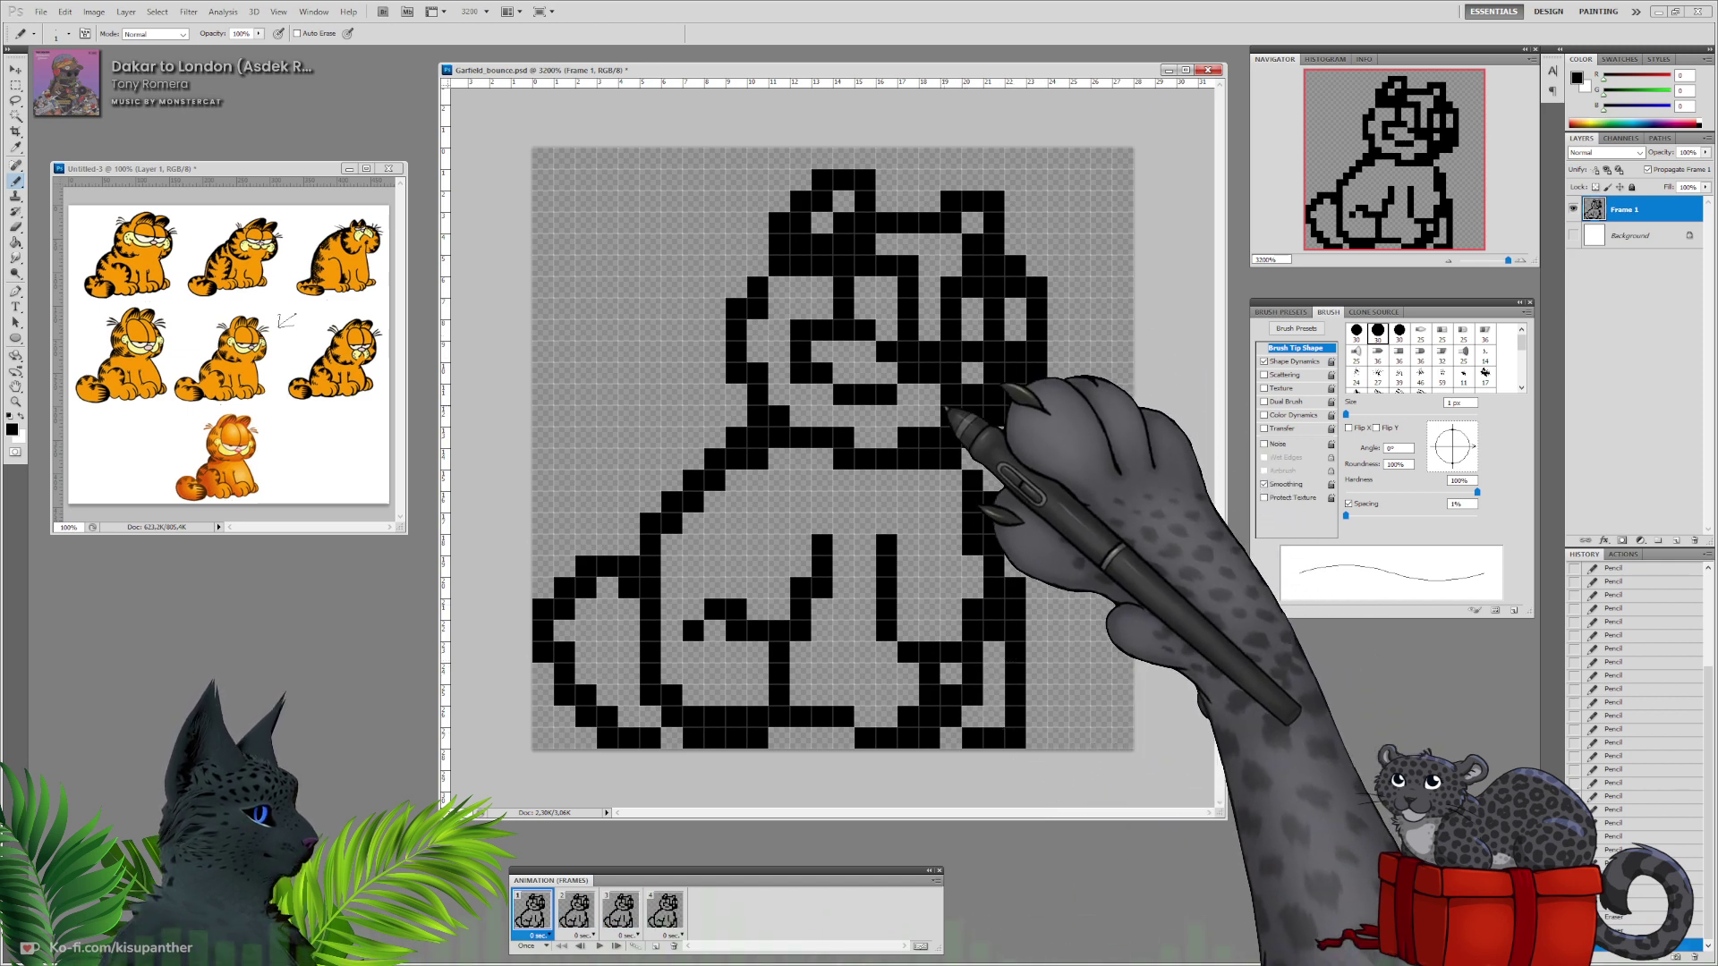
mouse_move(907, 437)
mouse_down()
mouse_move(952, 437)
mouse_move(951, 416)
mouse_up()
click(994, 416)
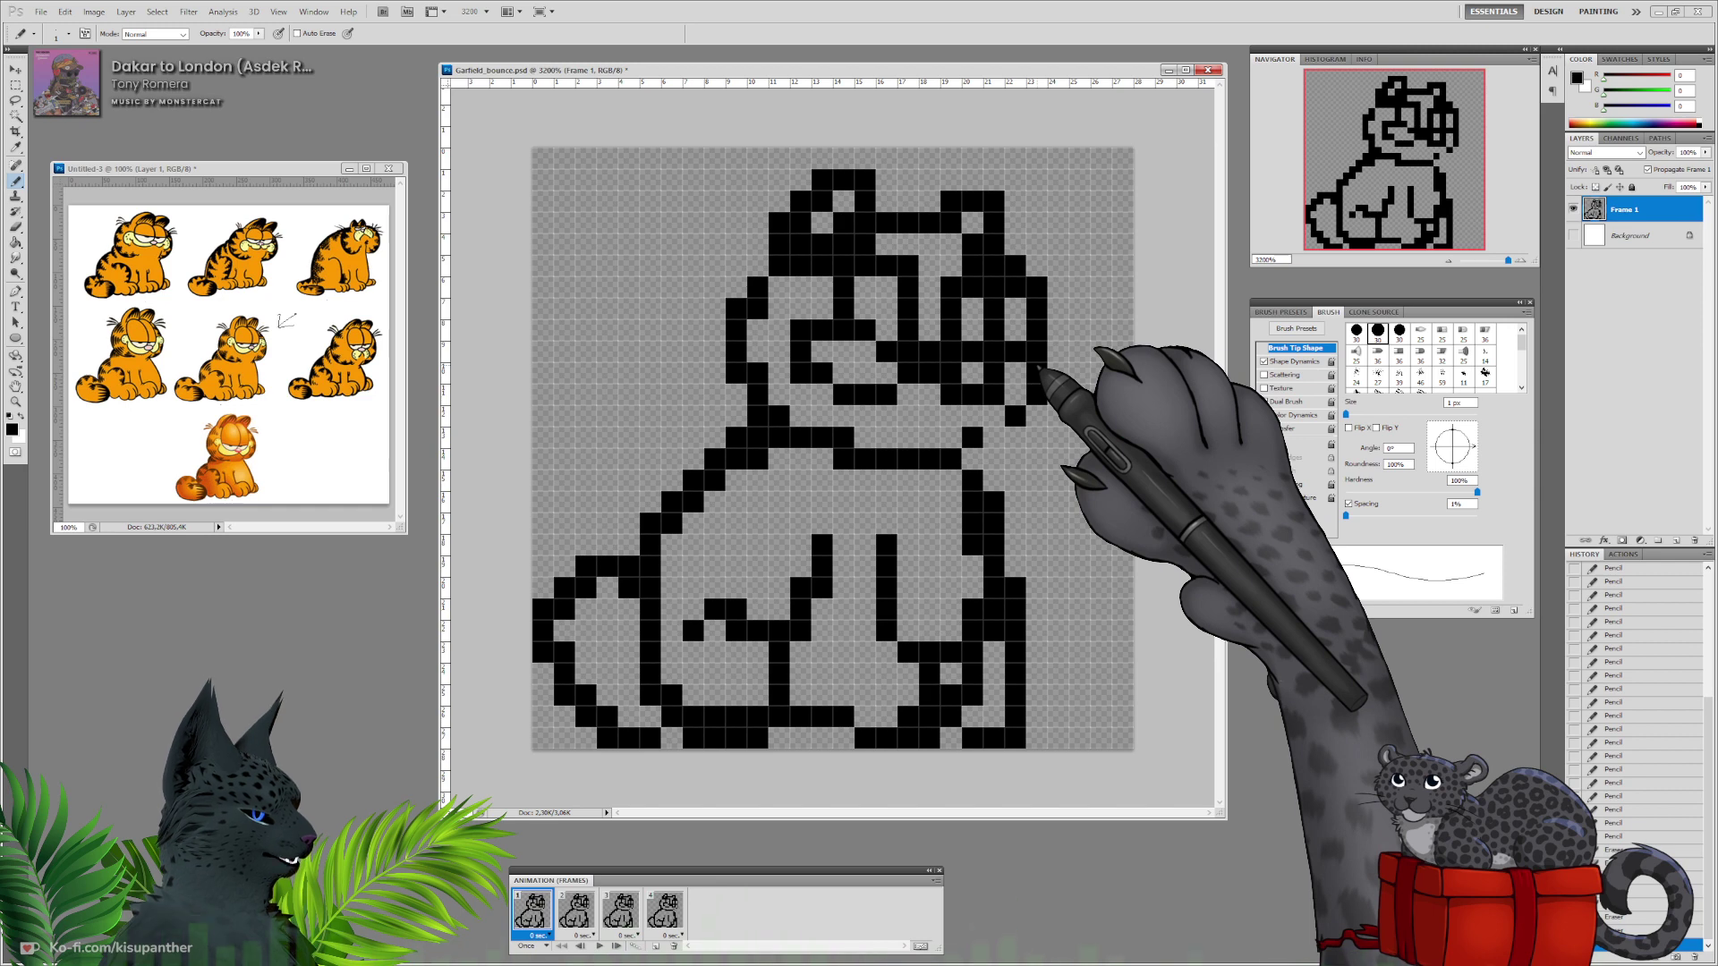
Refine the cheek and muzzle lines on the face by removing stray pixels.
click(886, 352)
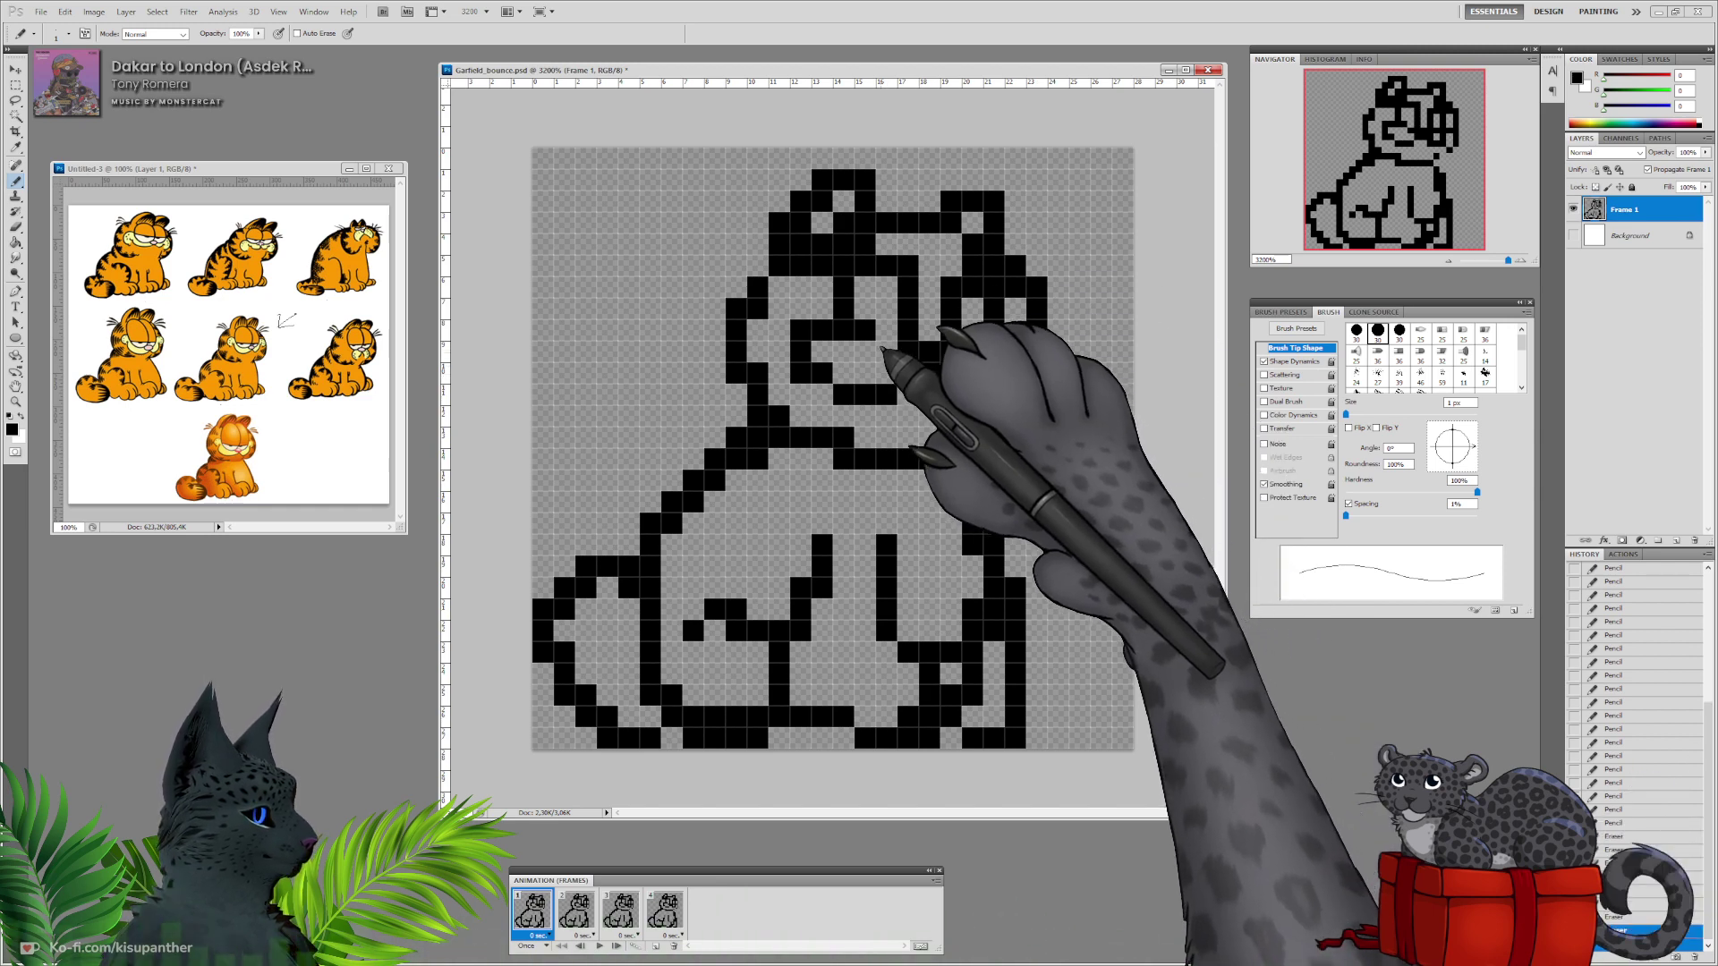
drag(845, 330, 819, 330)
click(974, 355)
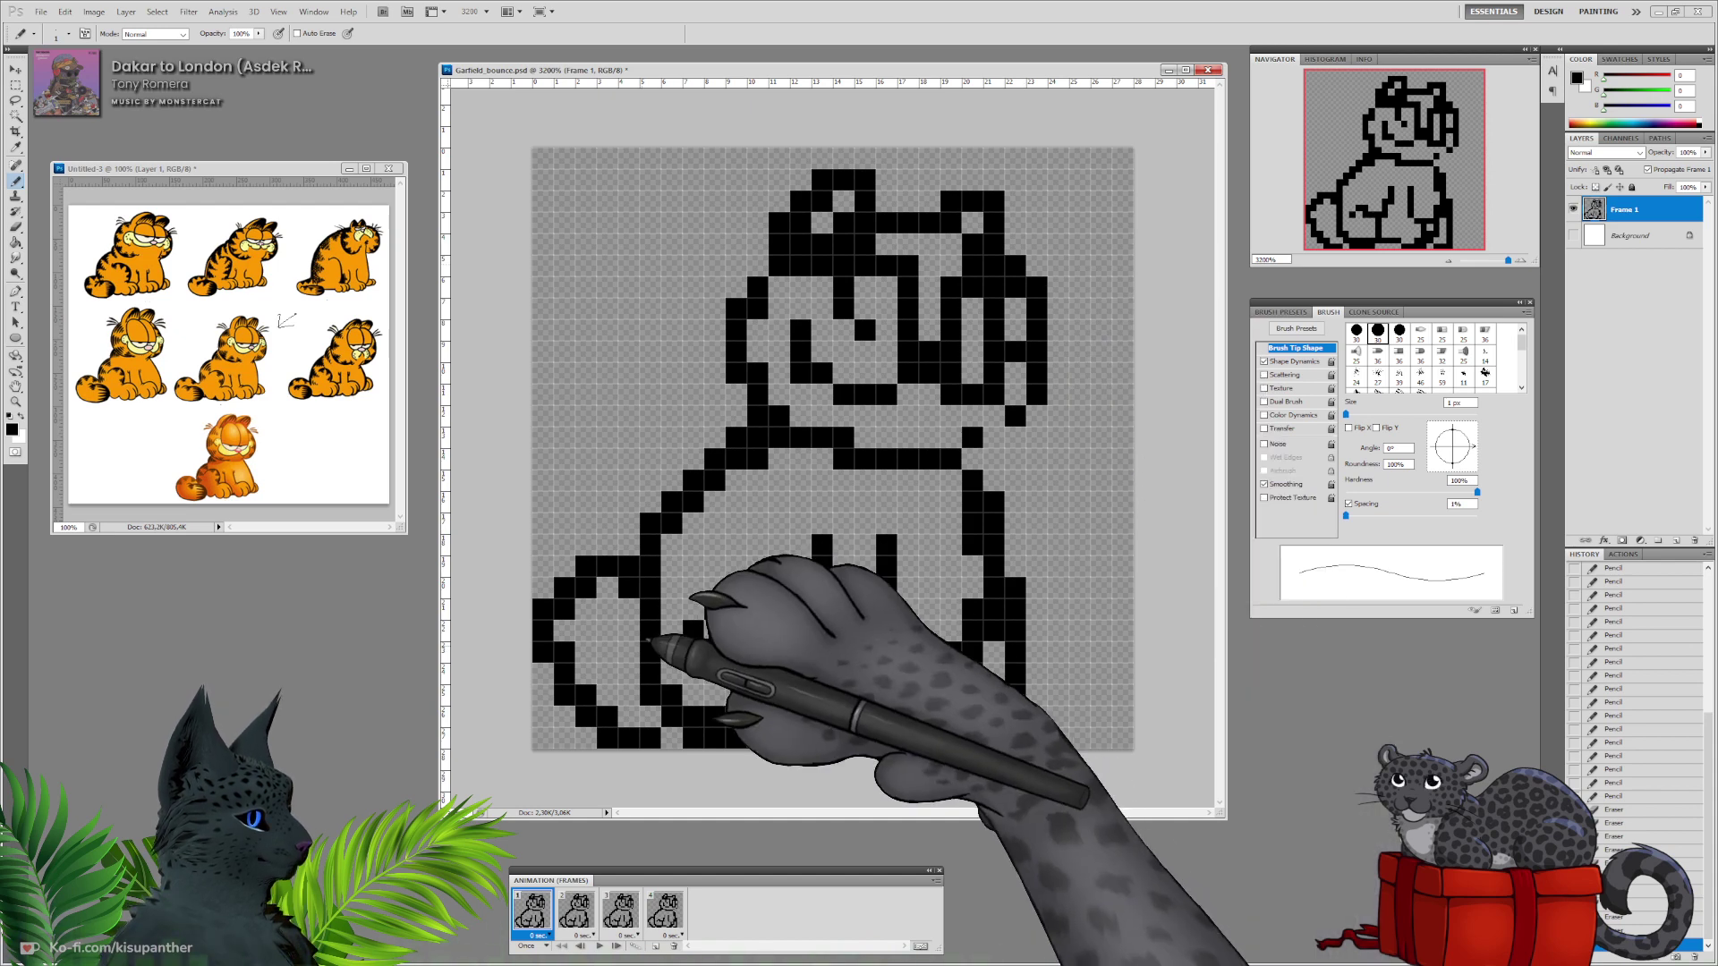
Erase the line separating the tail from the body and reshape the tail into one continuous rounded outline.
mouse_move(651, 651)
mouse_down()
mouse_move(646, 686)
mouse_move(650, 664)
mouse_move(667, 700)
mouse_move(718, 718)
mouse_up()
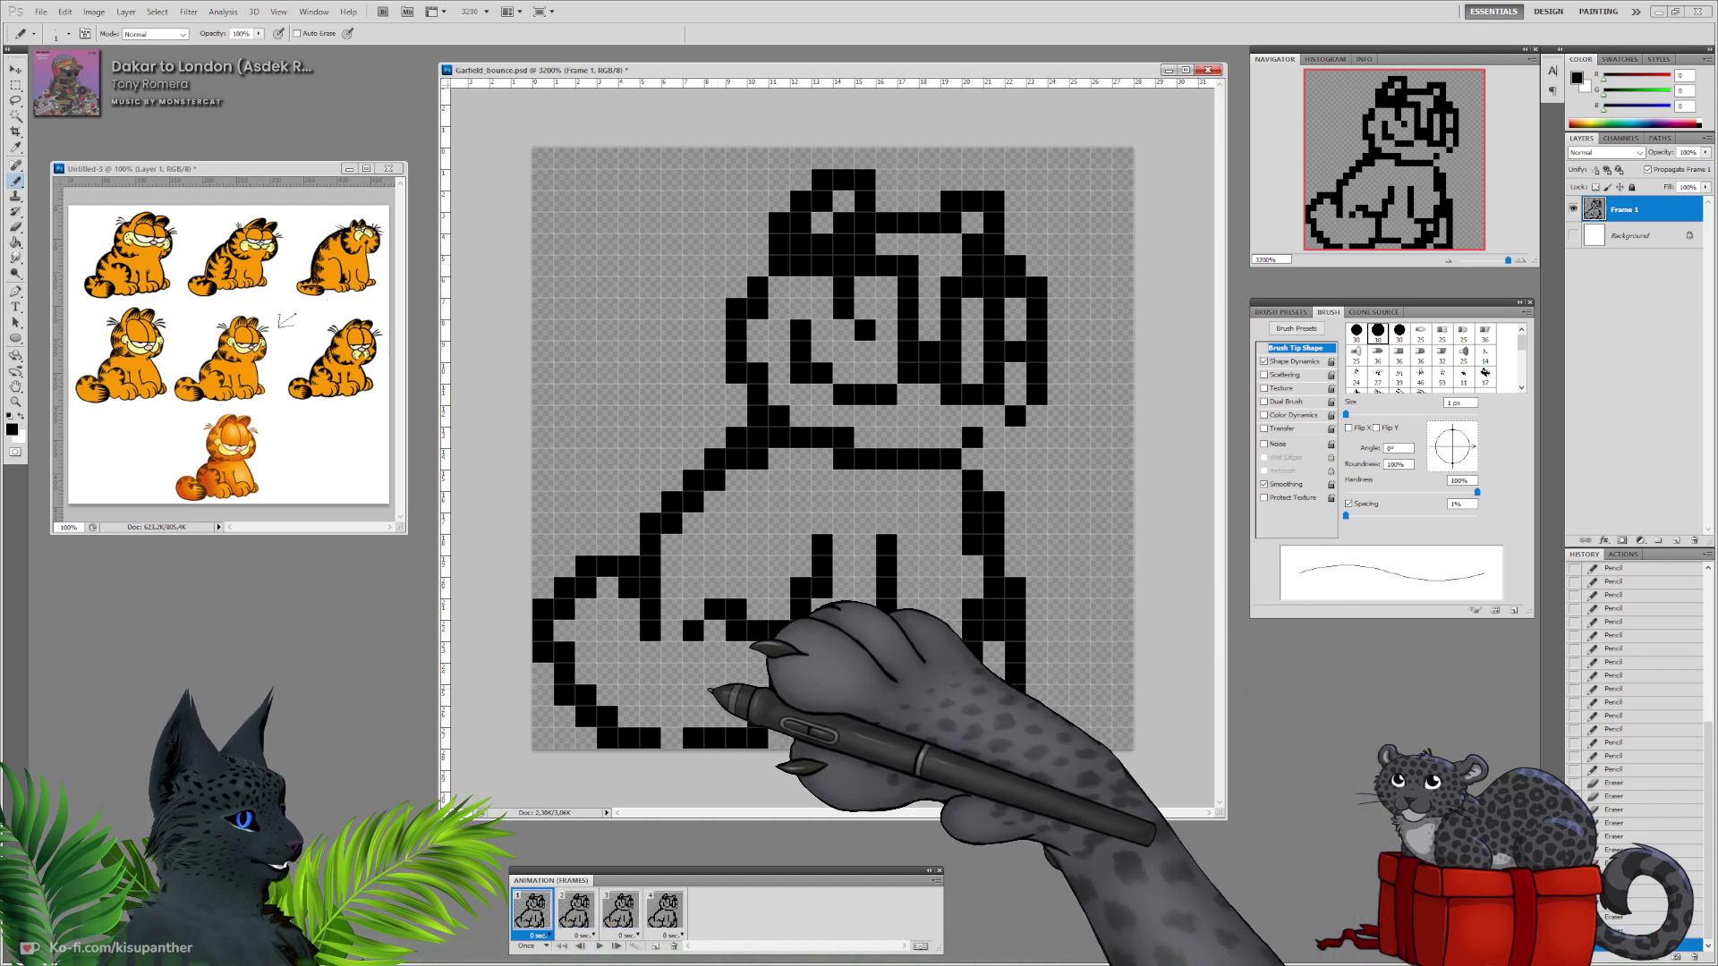
click(609, 713)
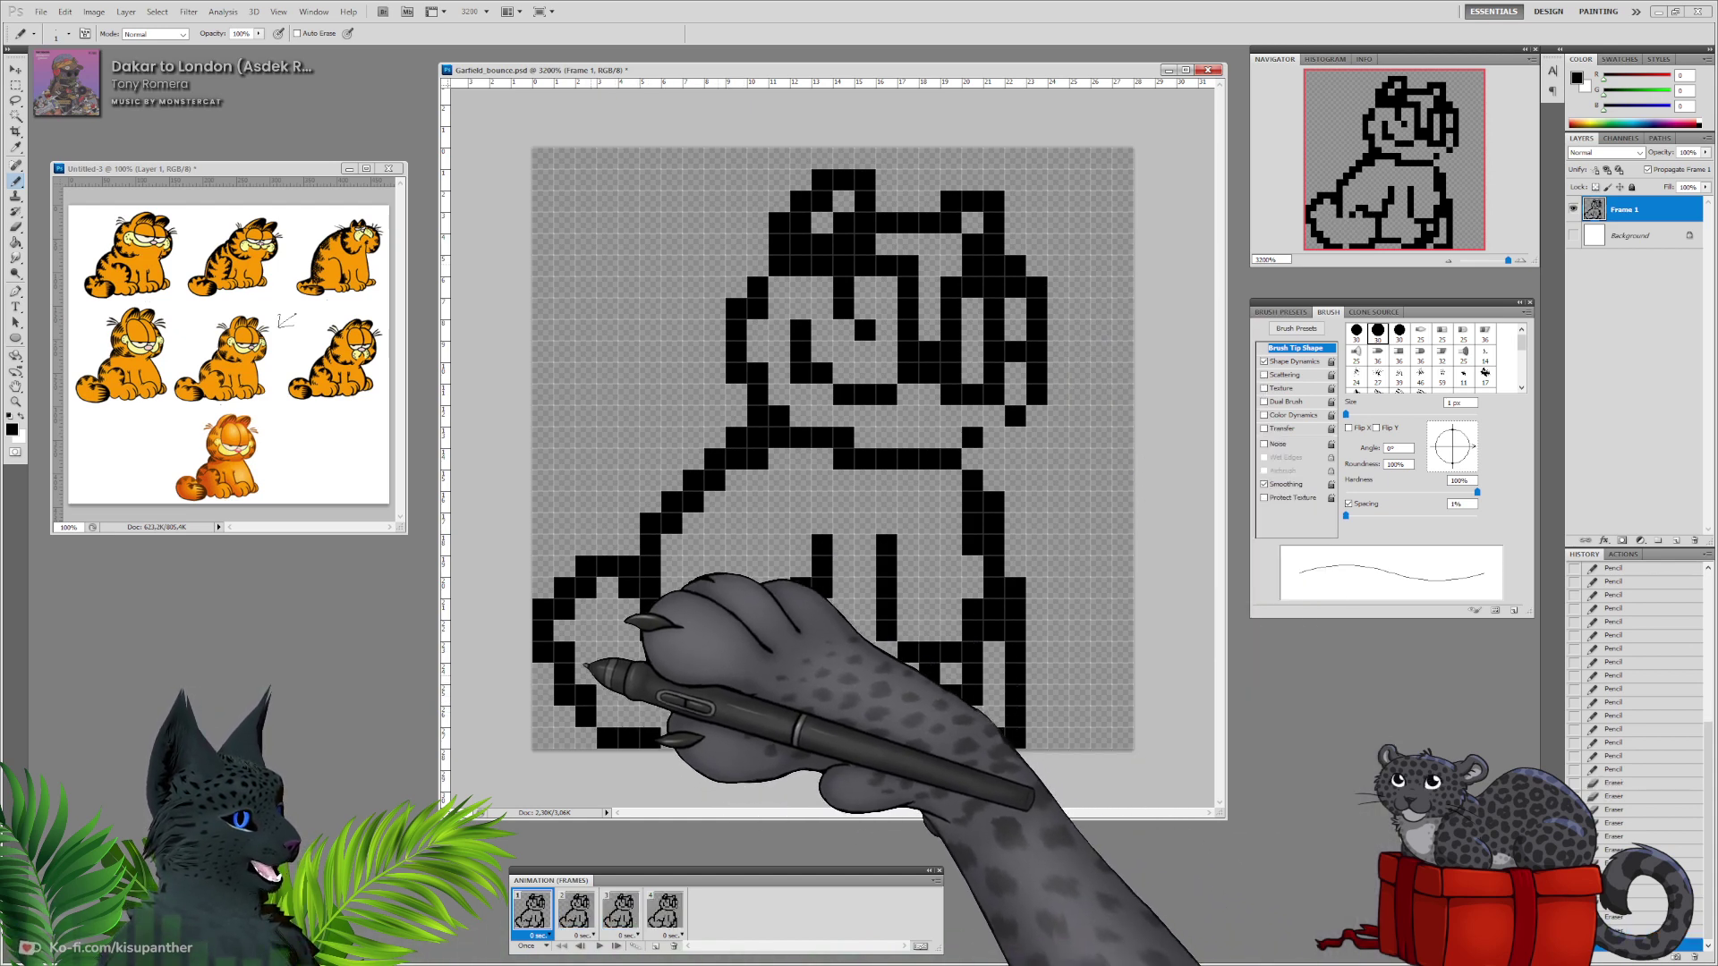
drag(587, 688, 569, 656)
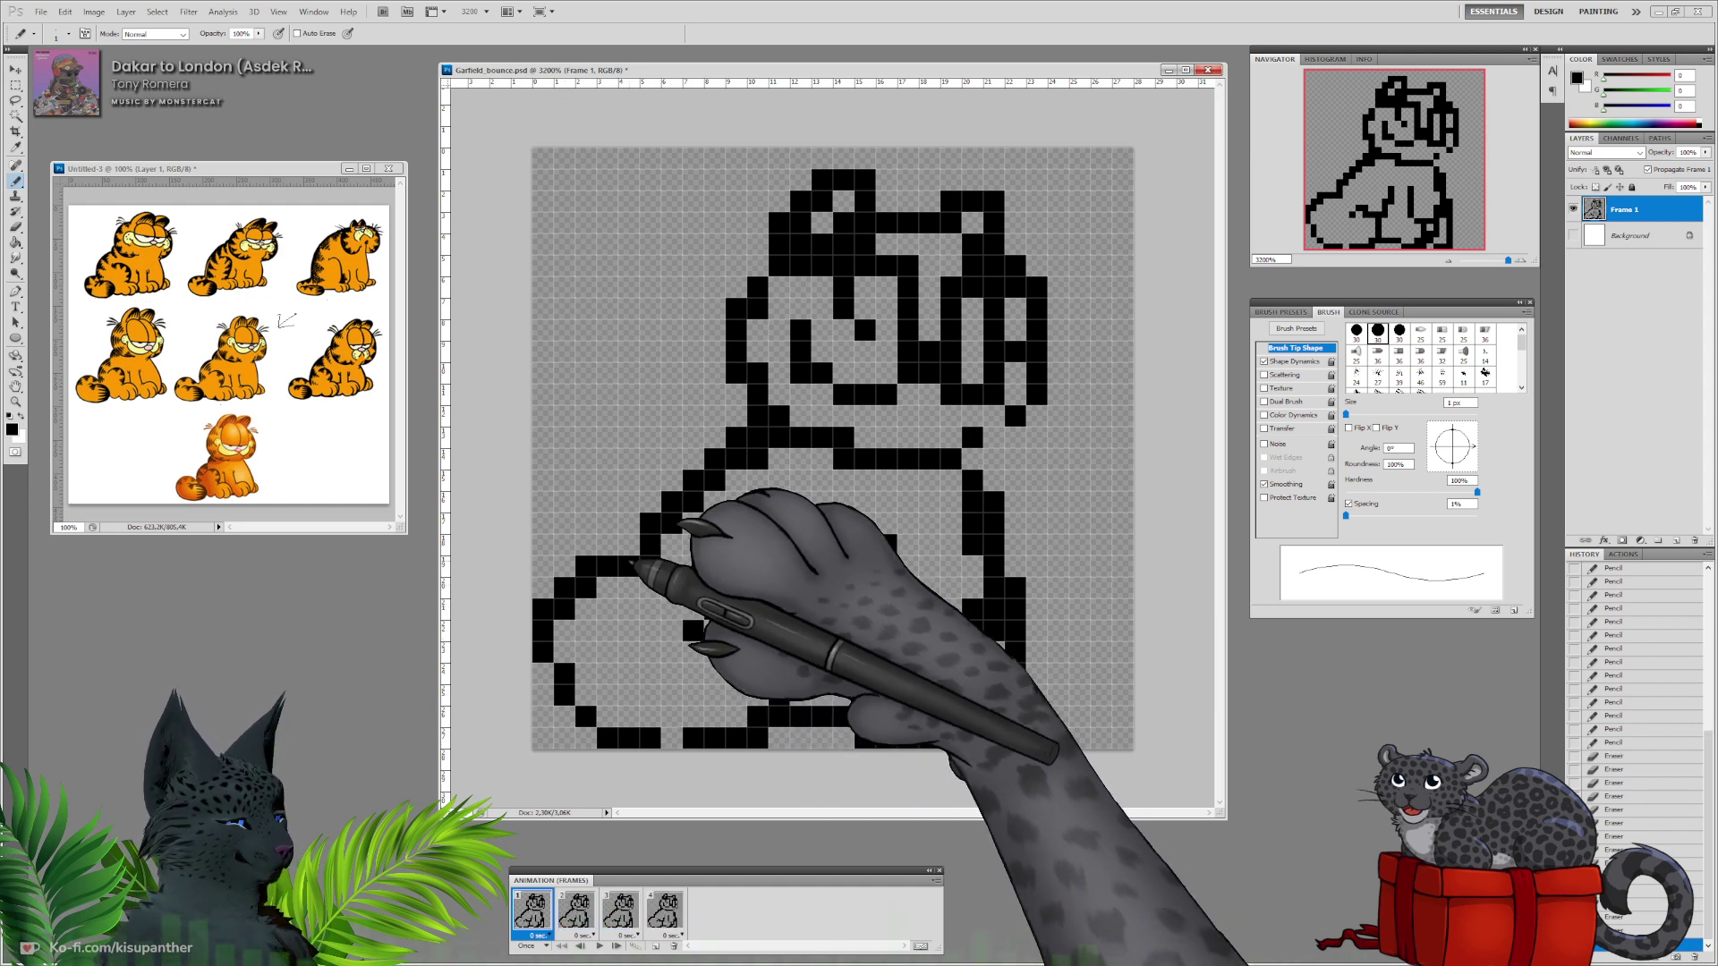
click(544, 673)
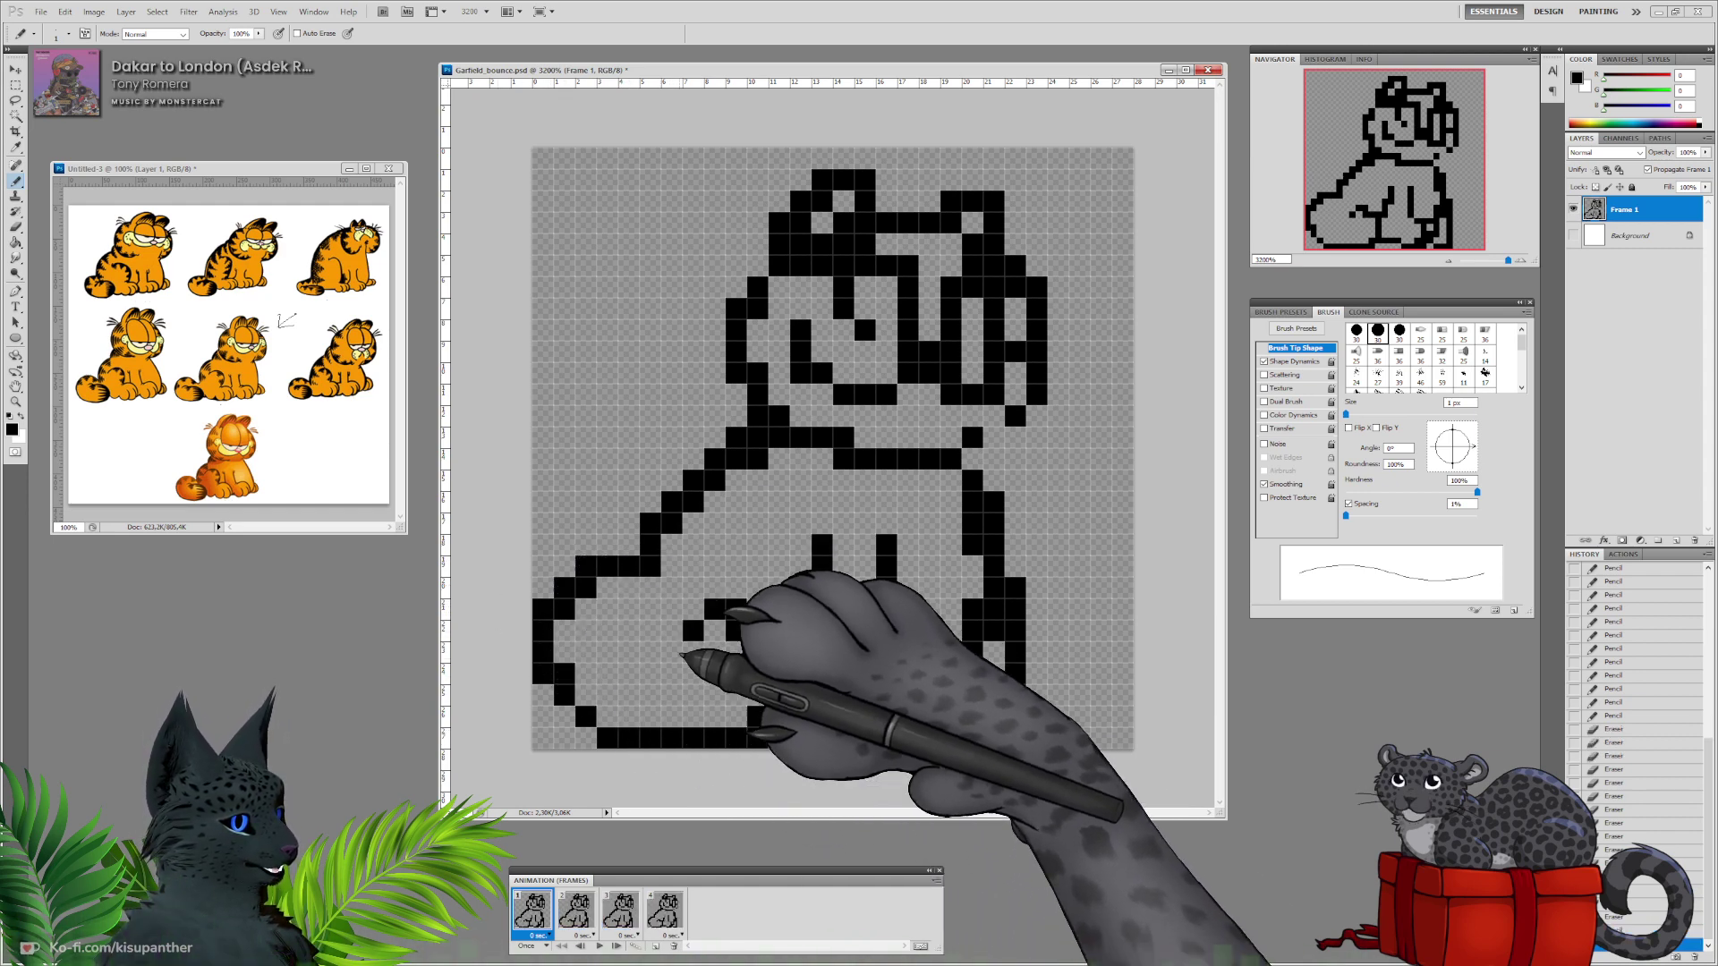
Draw the haunch curve inside the tail area and thin the corner pixels of the tail's outline.
drag(673, 631, 653, 631)
click(694, 610)
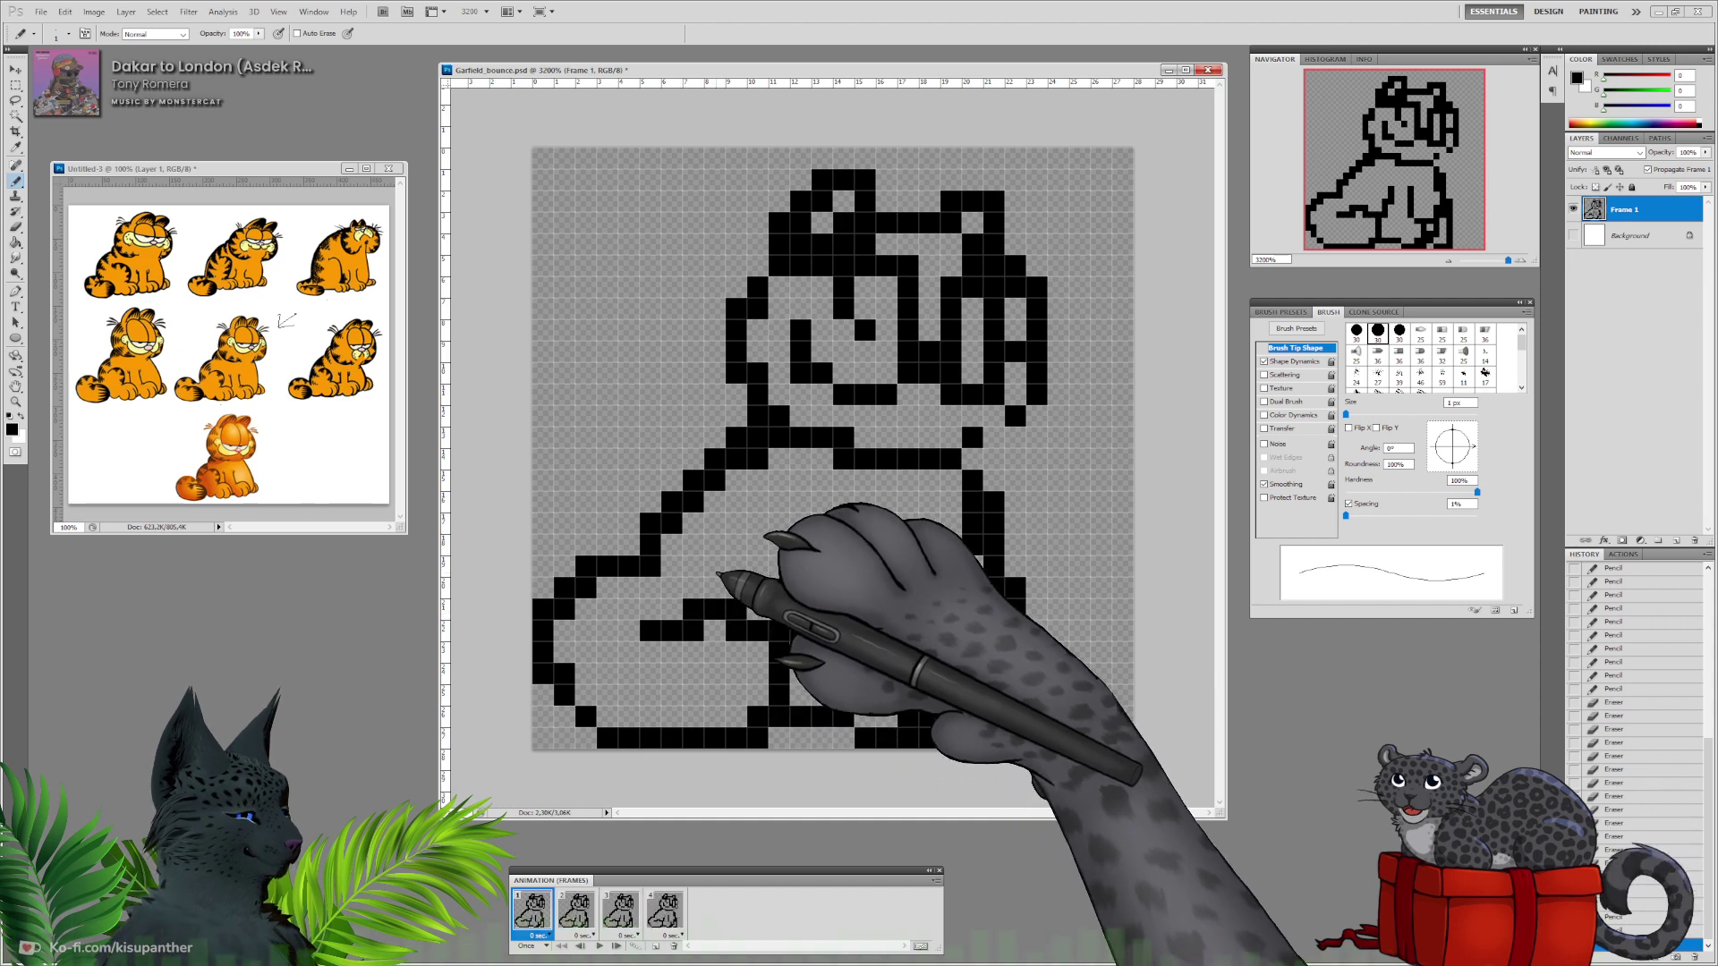
click(697, 629)
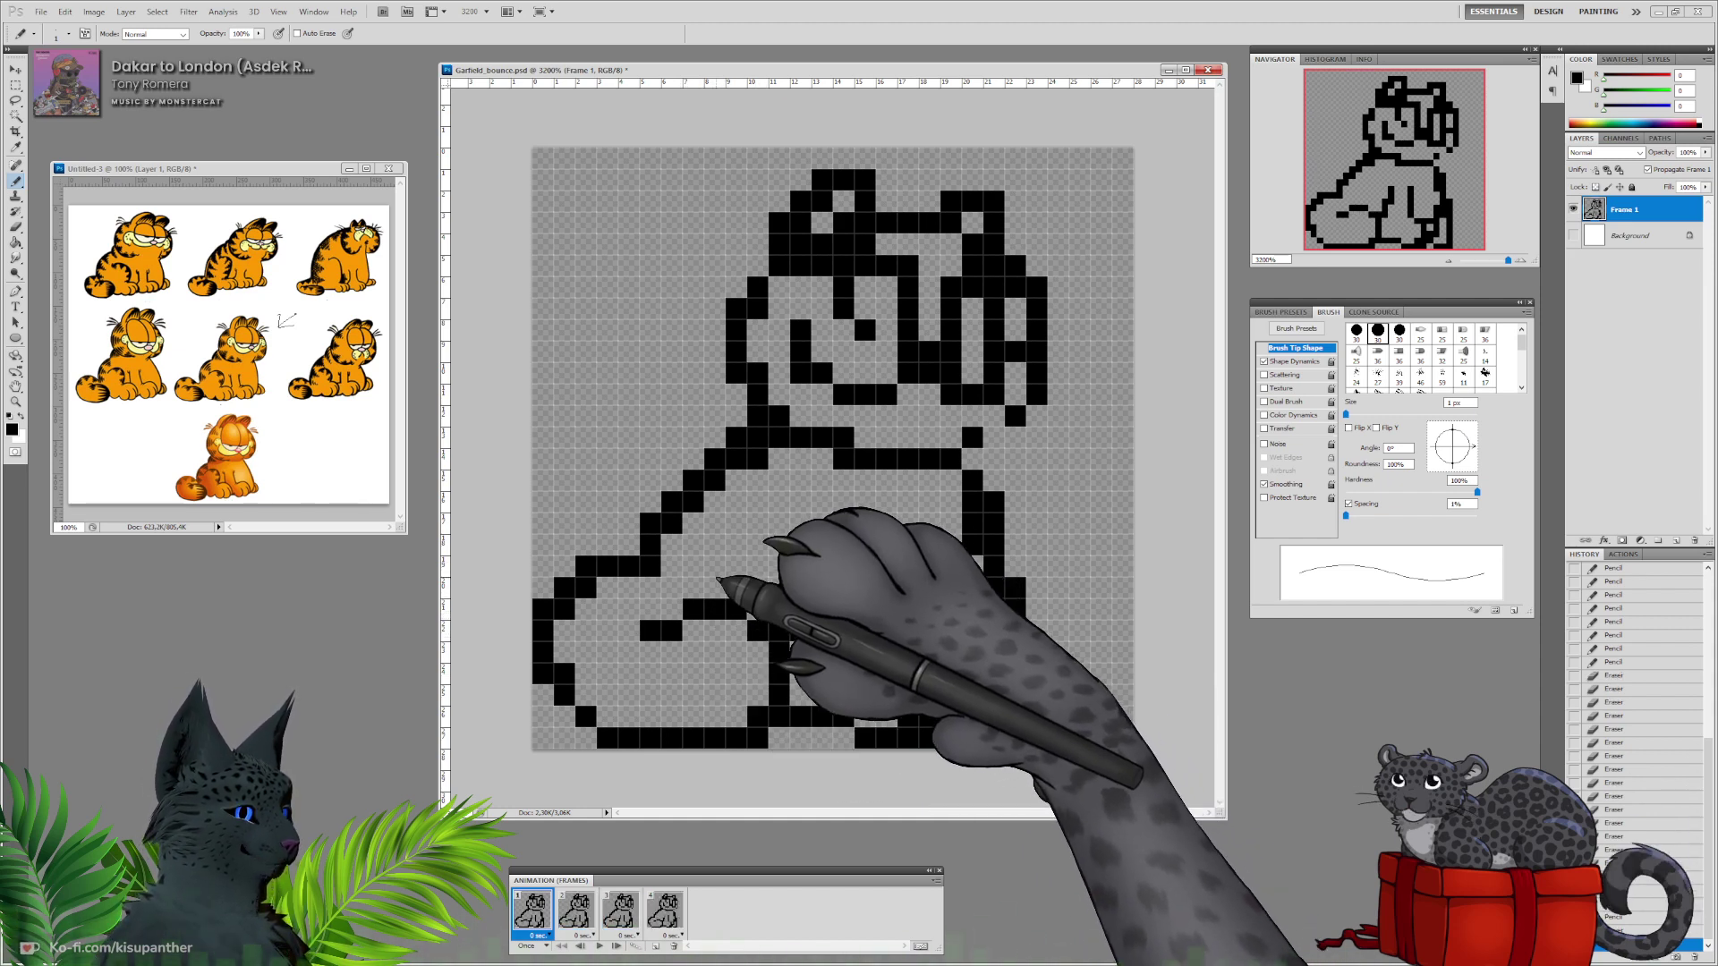
click(651, 590)
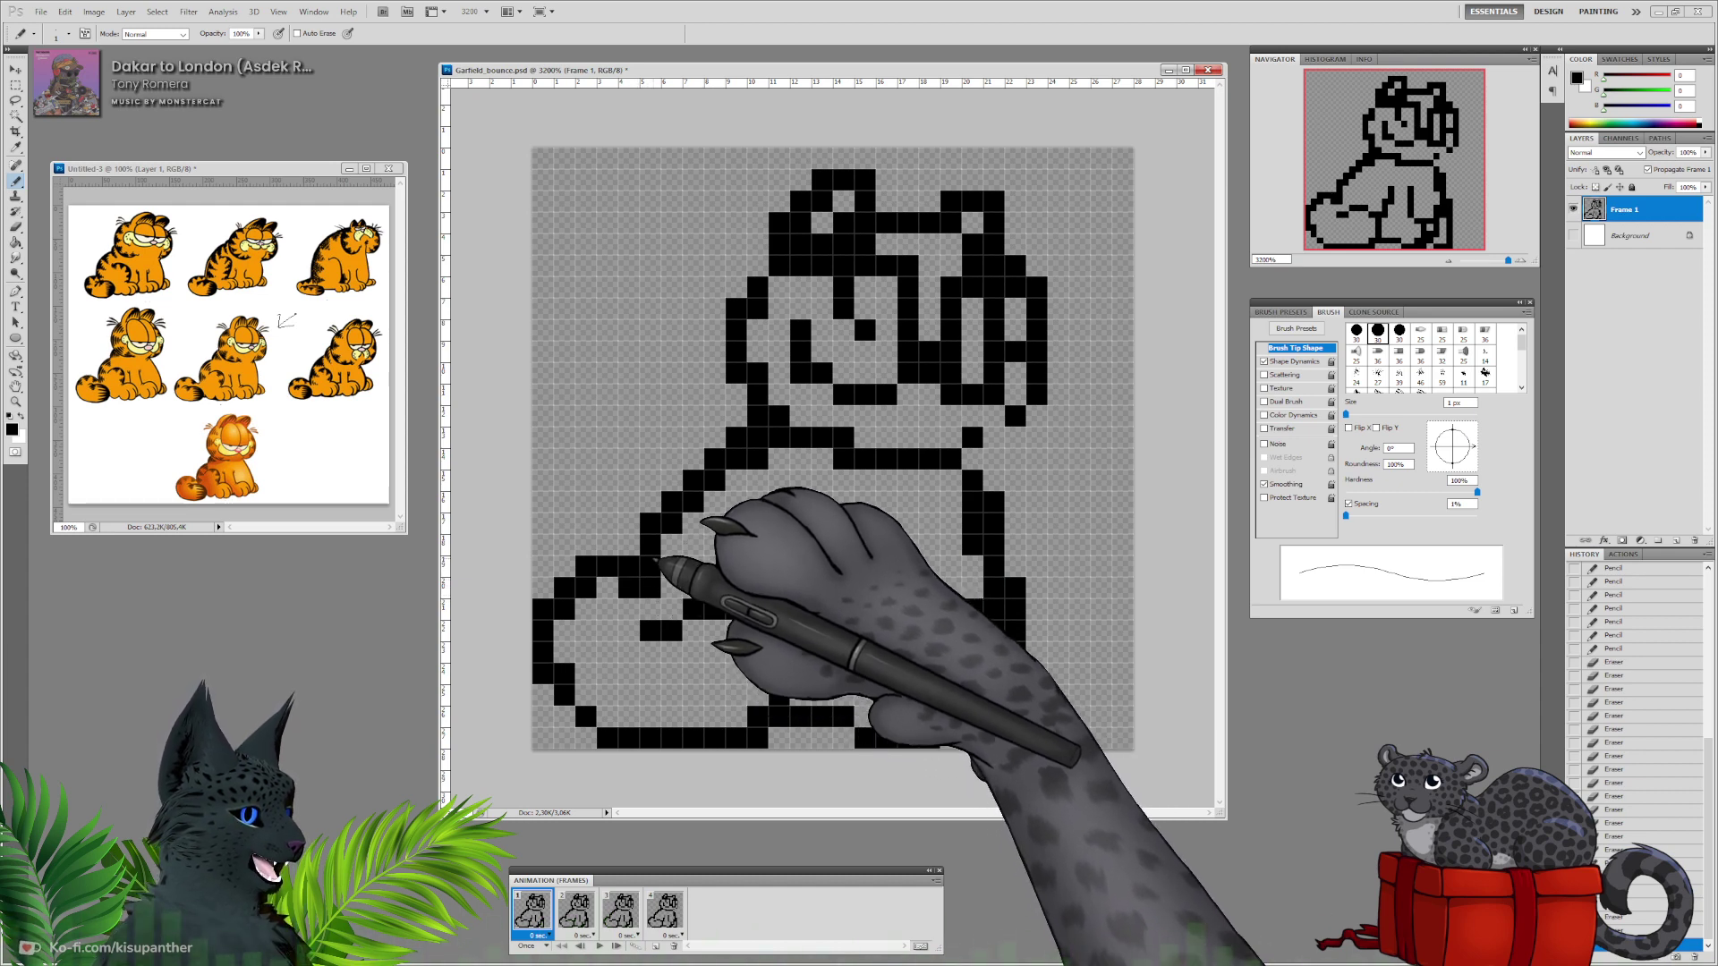
click(628, 568)
click(584, 593)
click(567, 610)
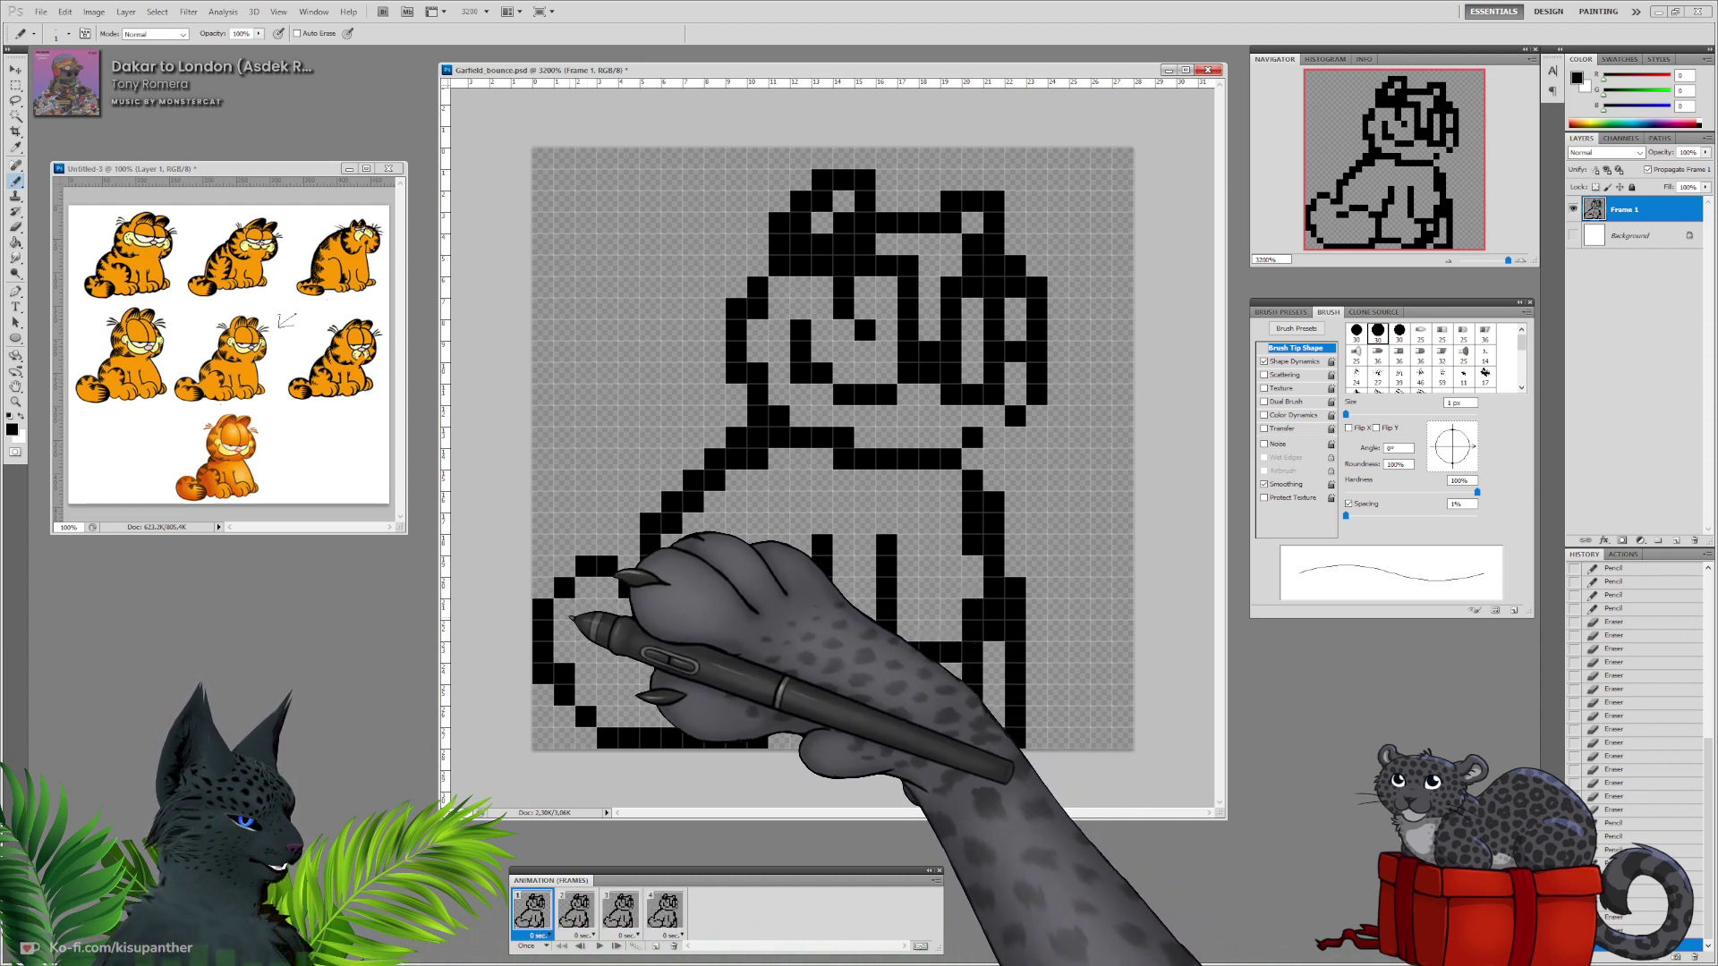
click(567, 674)
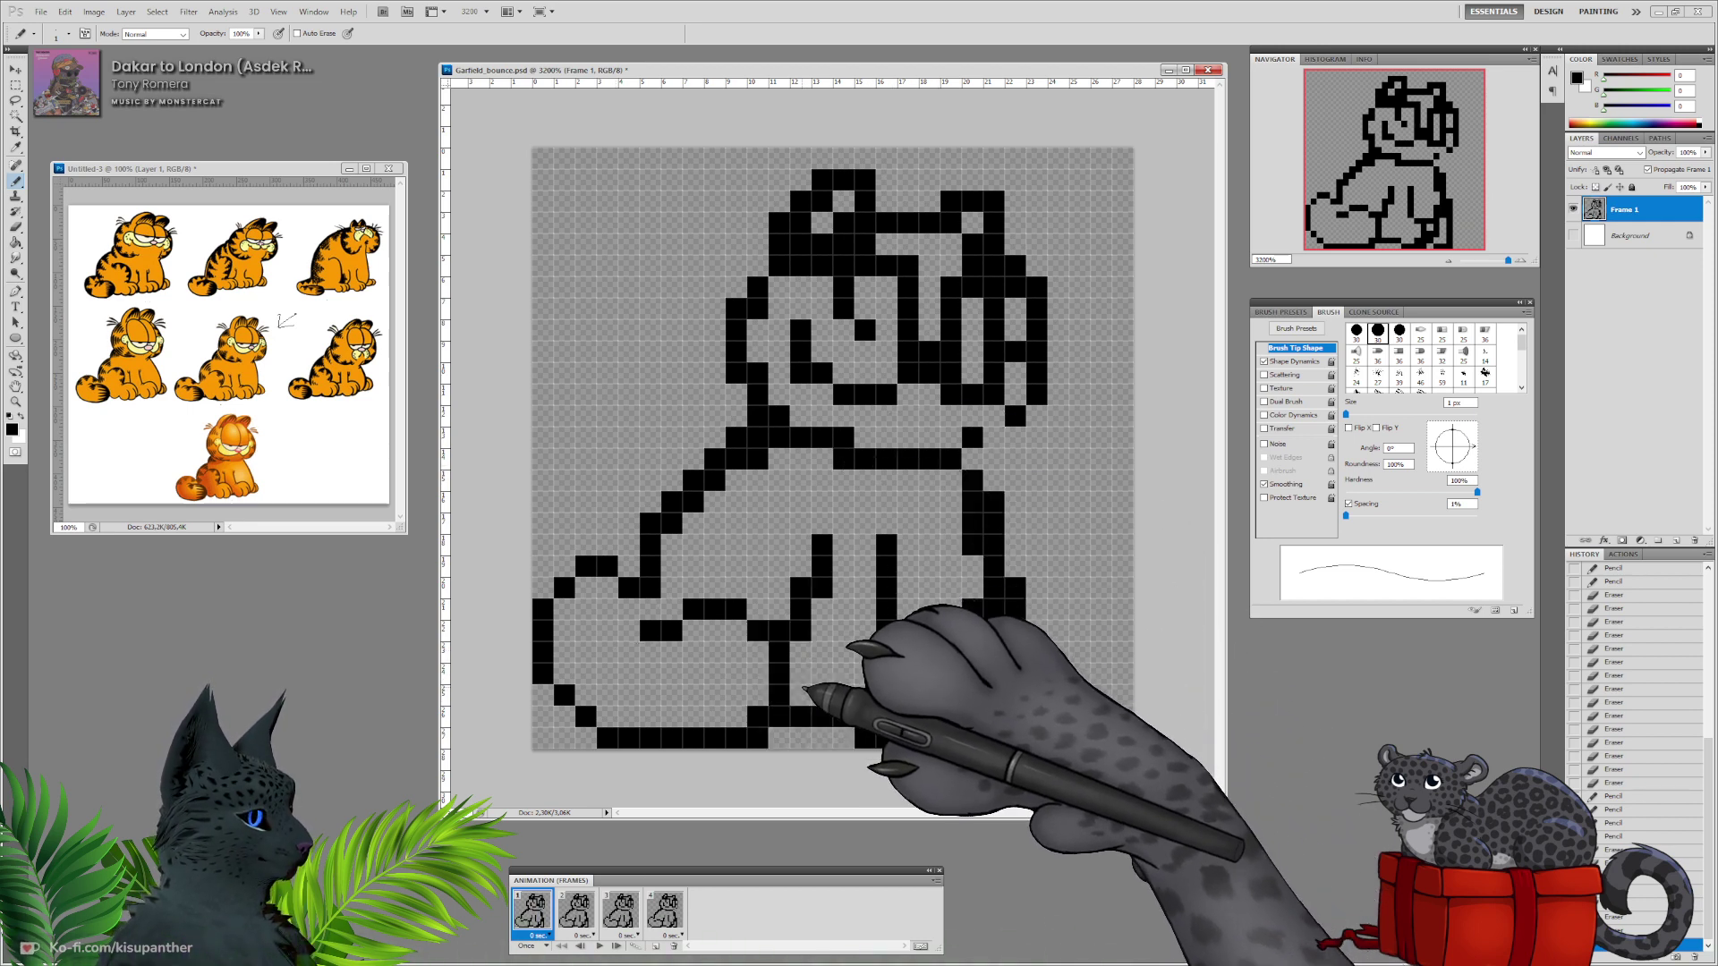
Reshape the front-leg lines and the near front paw, adding short vertical toe lines above the base.
mouse_move(805, 696)
mouse_down()
mouse_move(823, 609)
mouse_move(801, 630)
mouse_up()
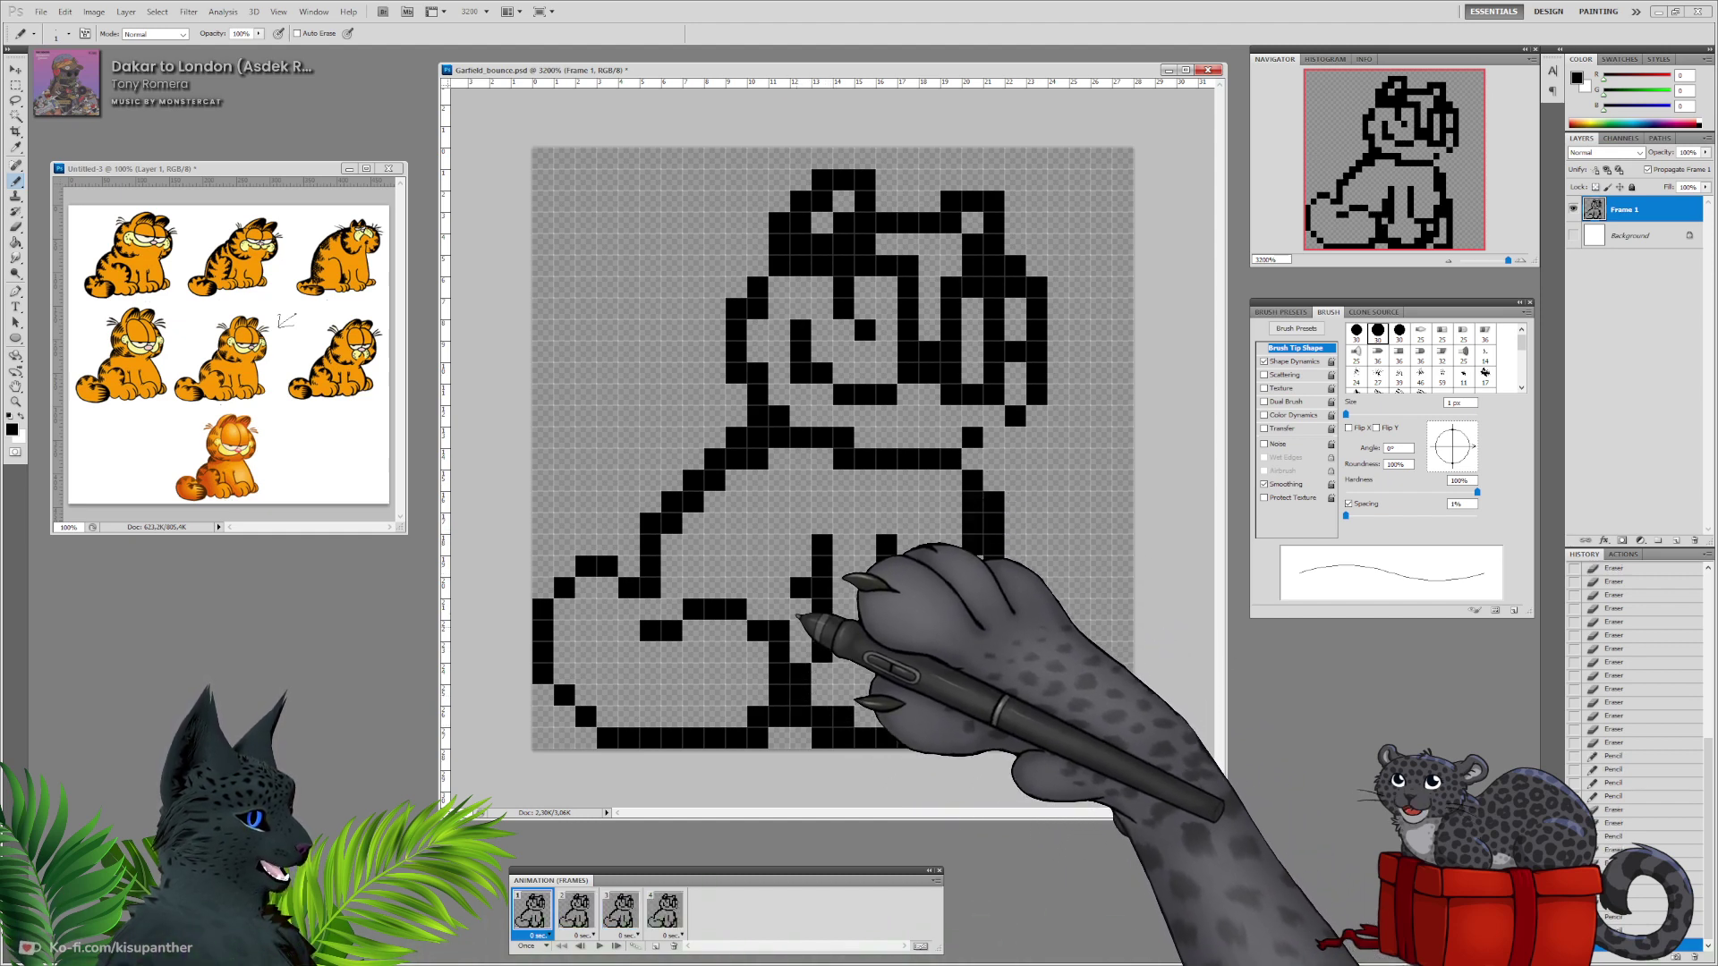
click(845, 717)
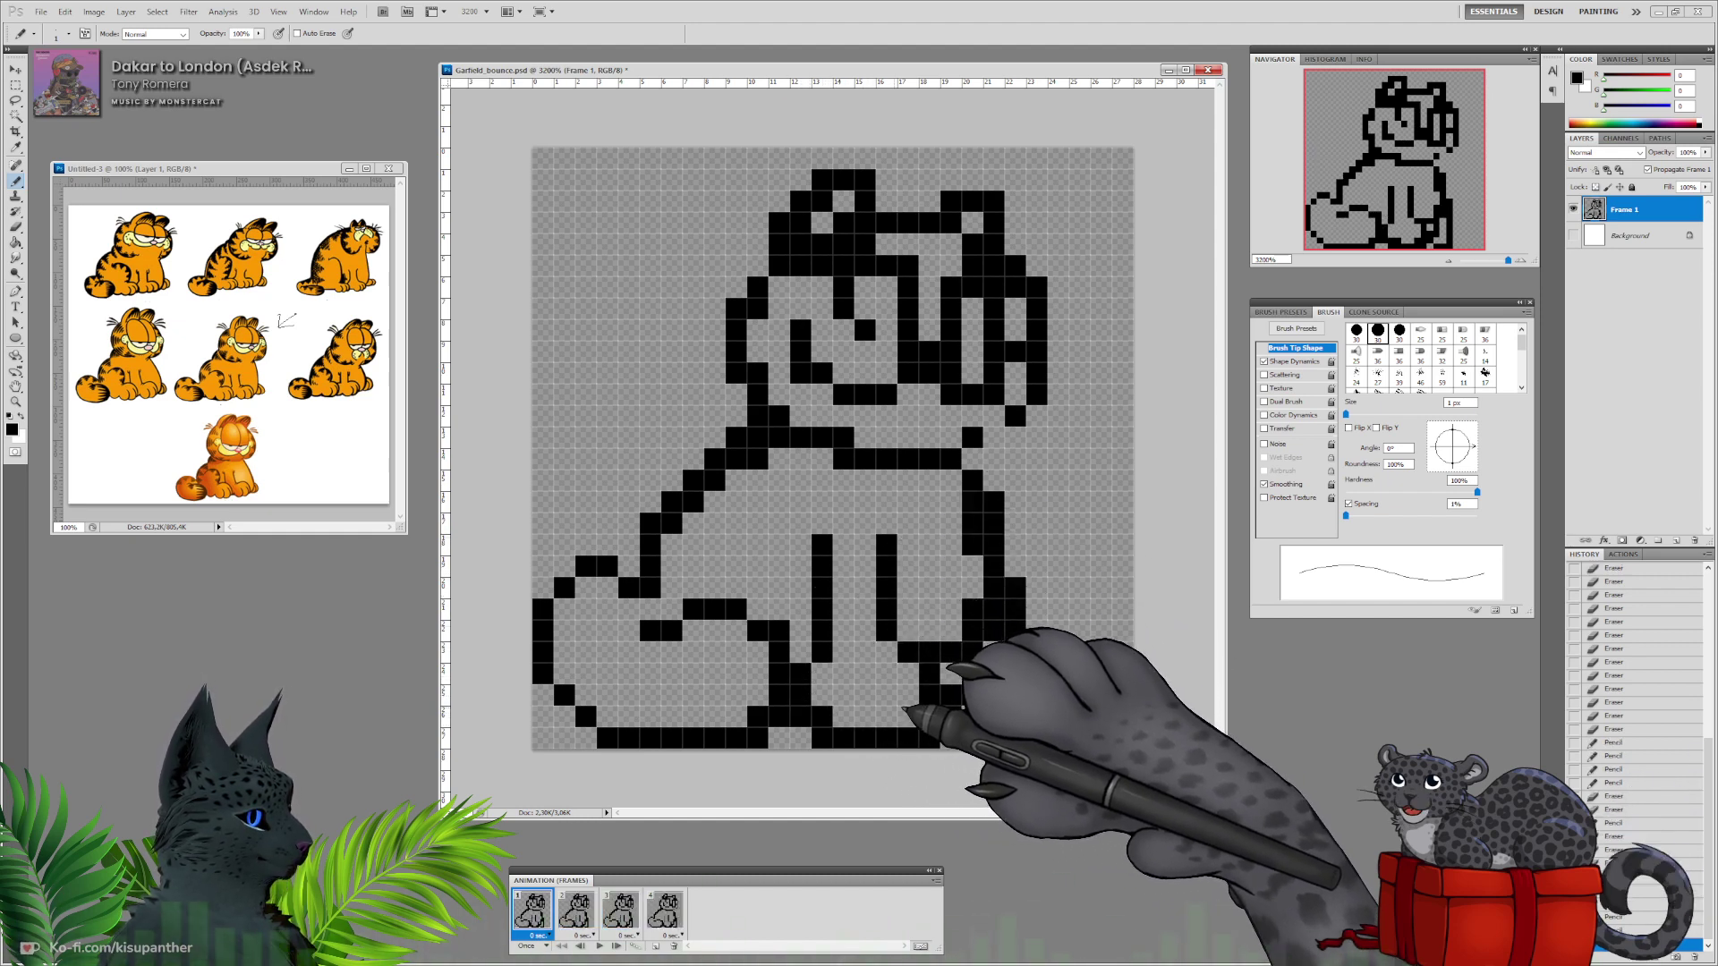
click(908, 714)
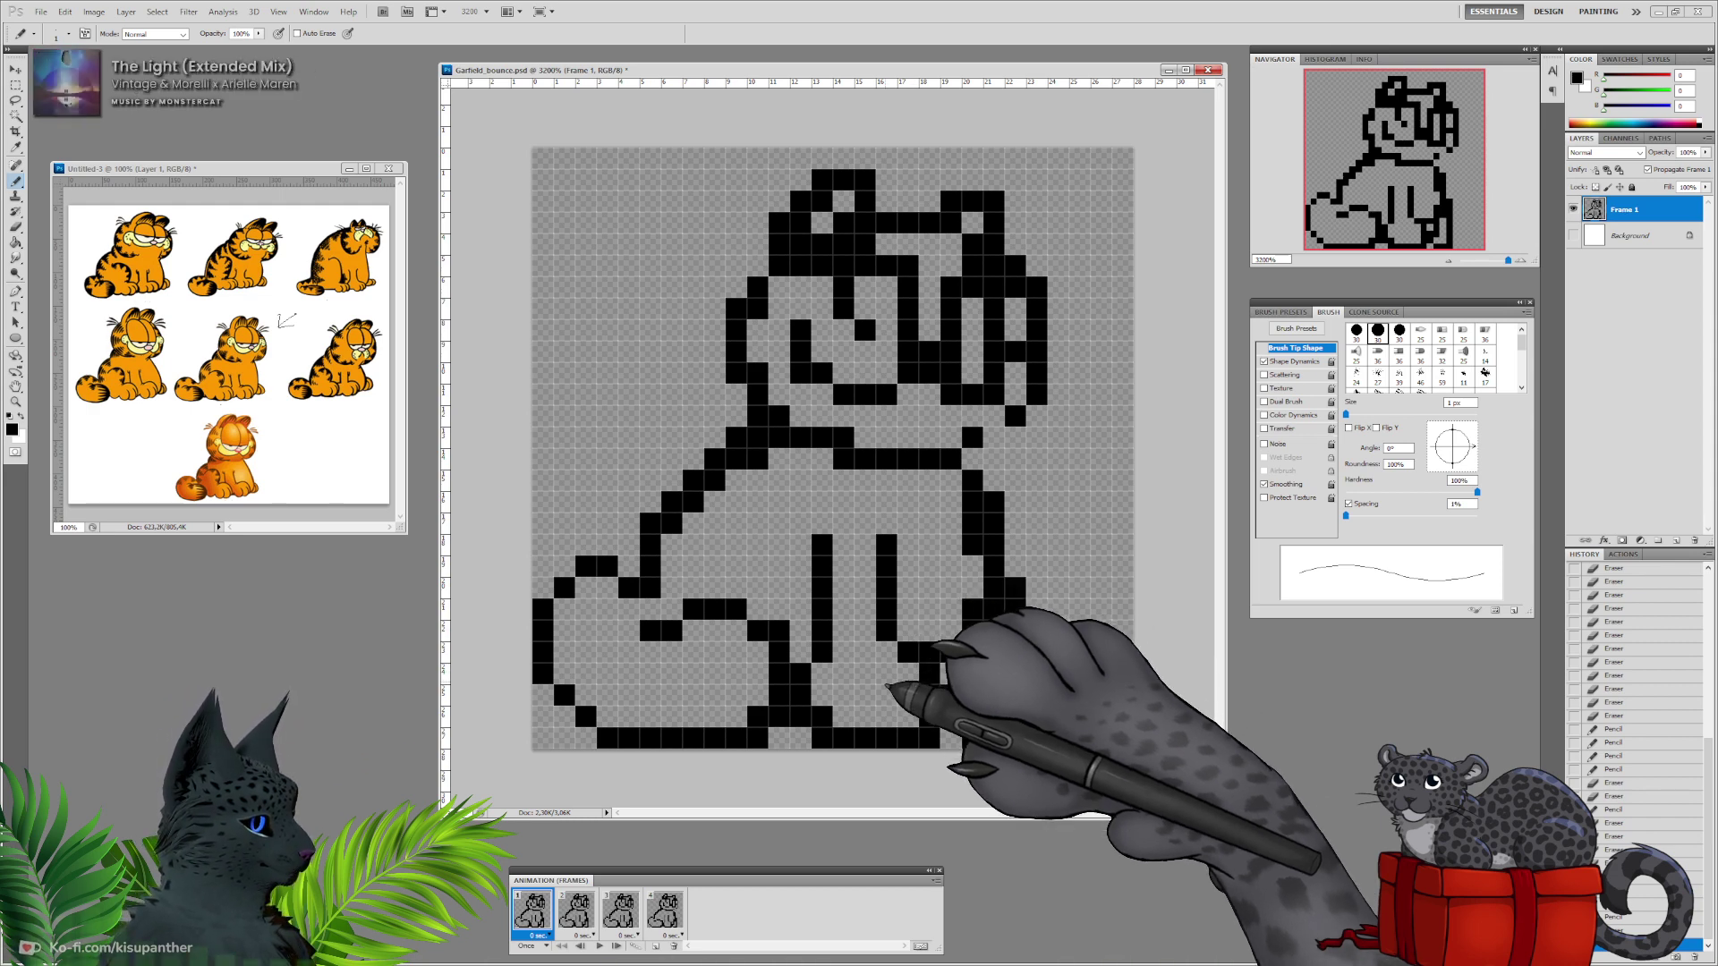
drag(894, 694, 891, 718)
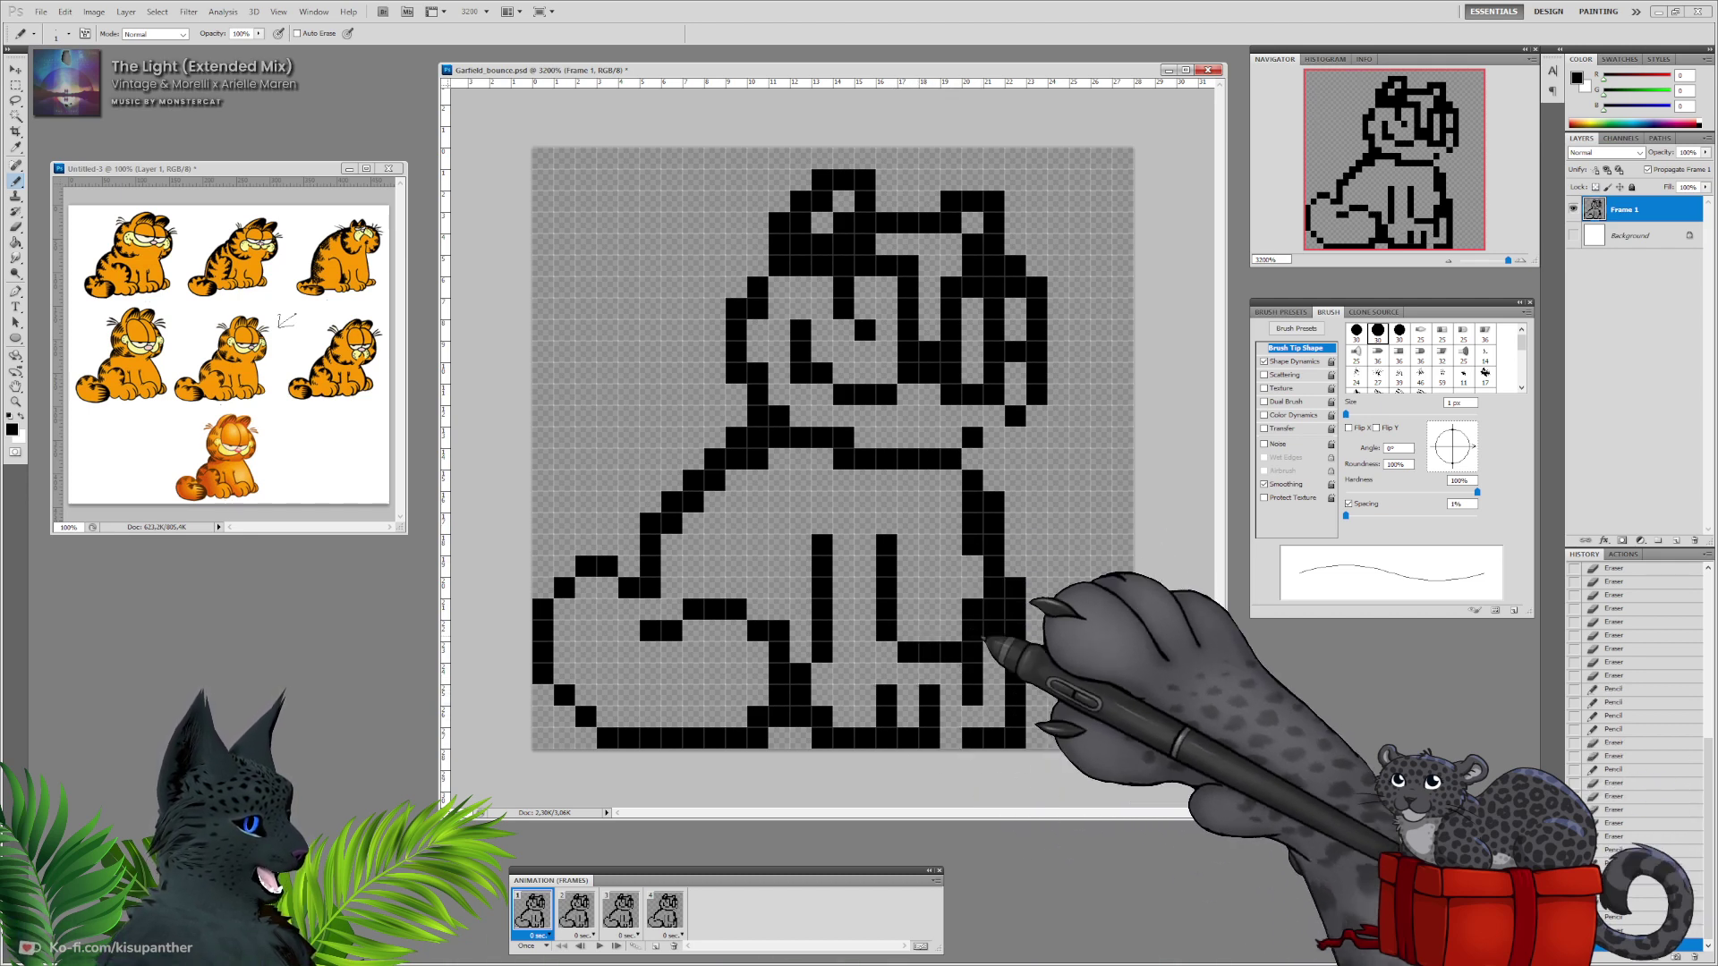
click(950, 695)
click(950, 736)
click(972, 716)
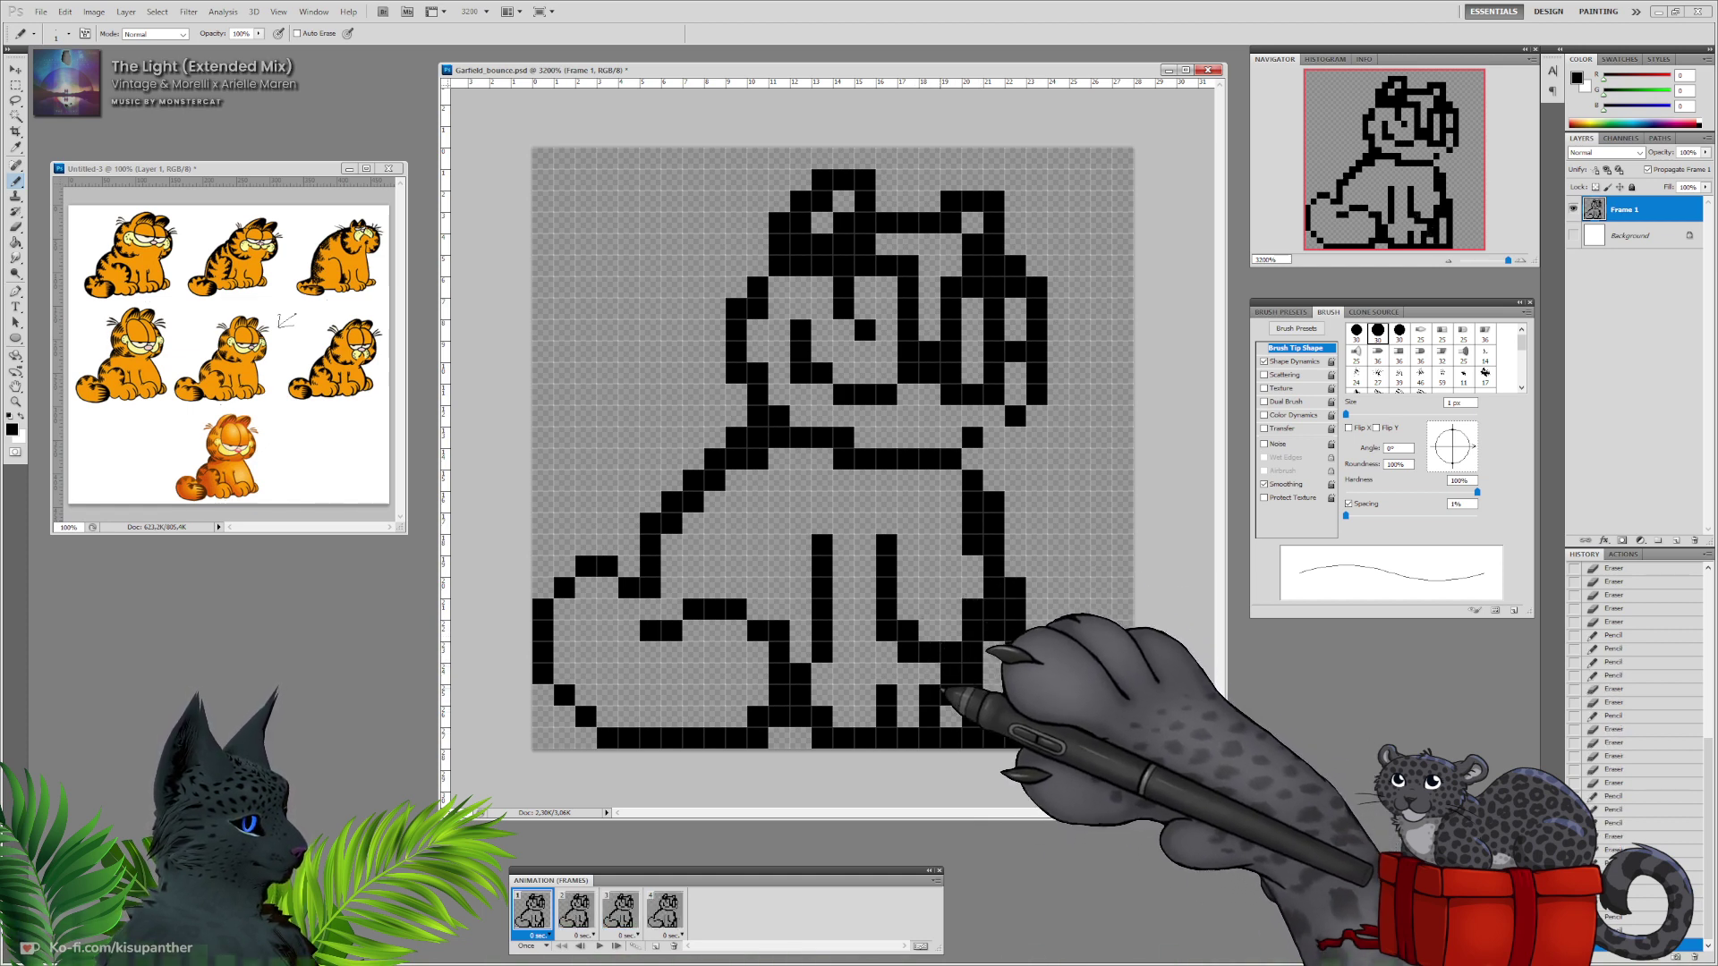
click(886, 632)
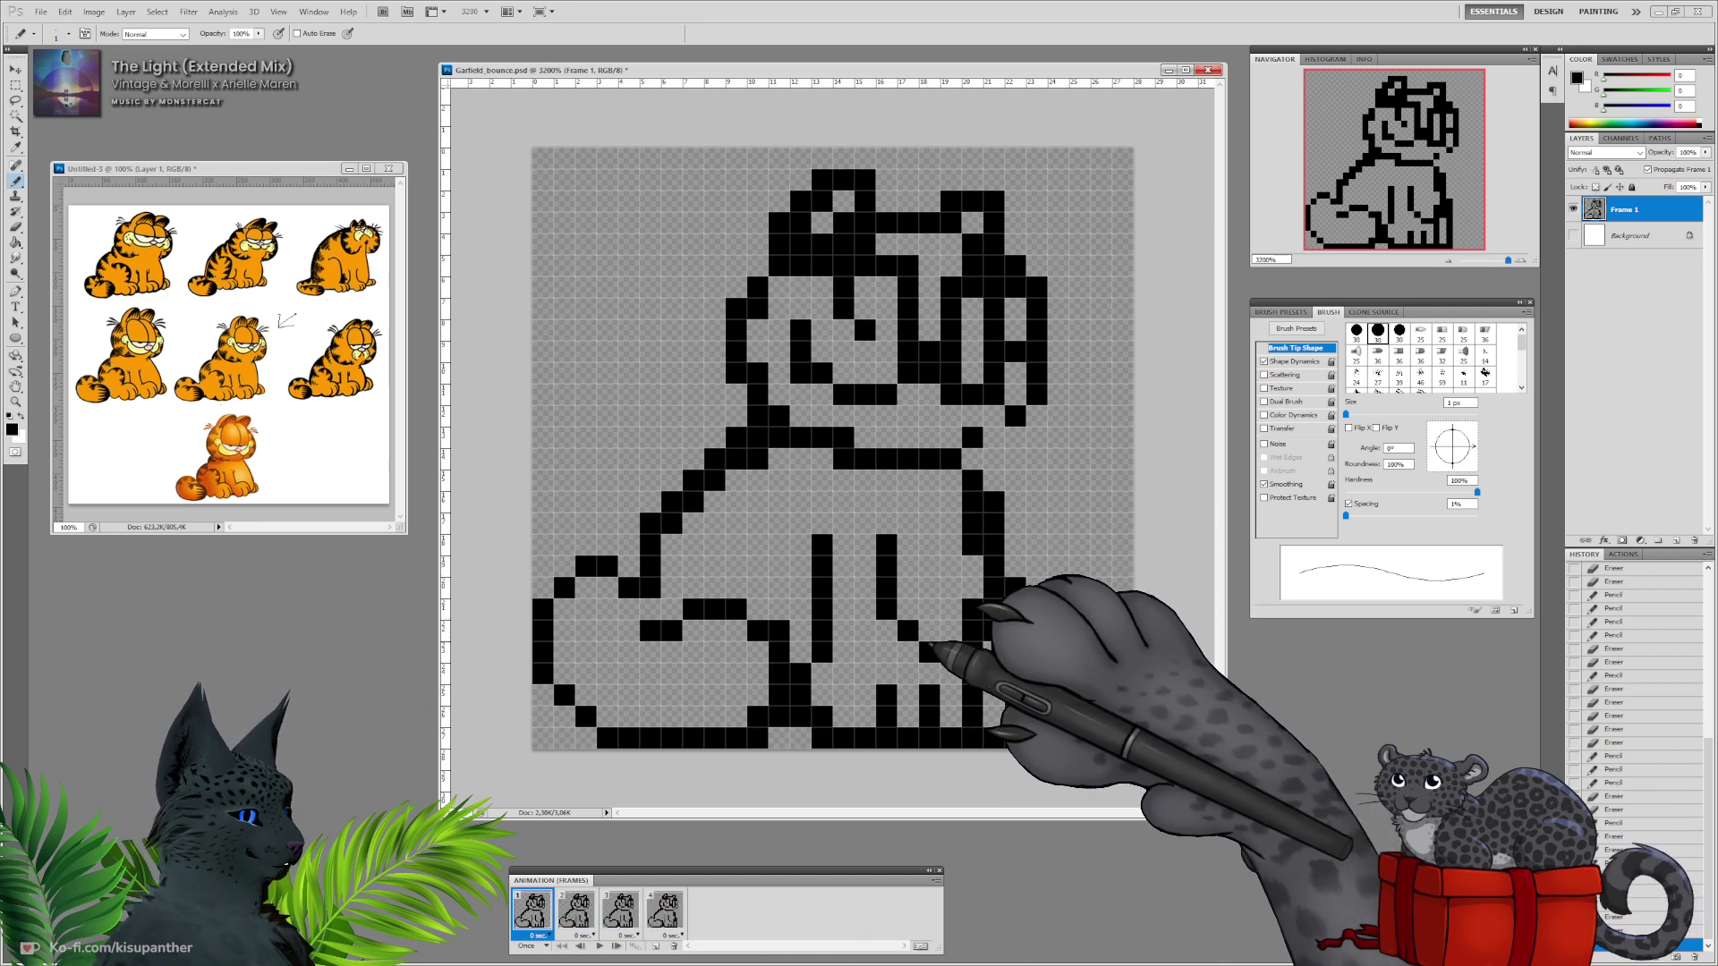
click(886, 652)
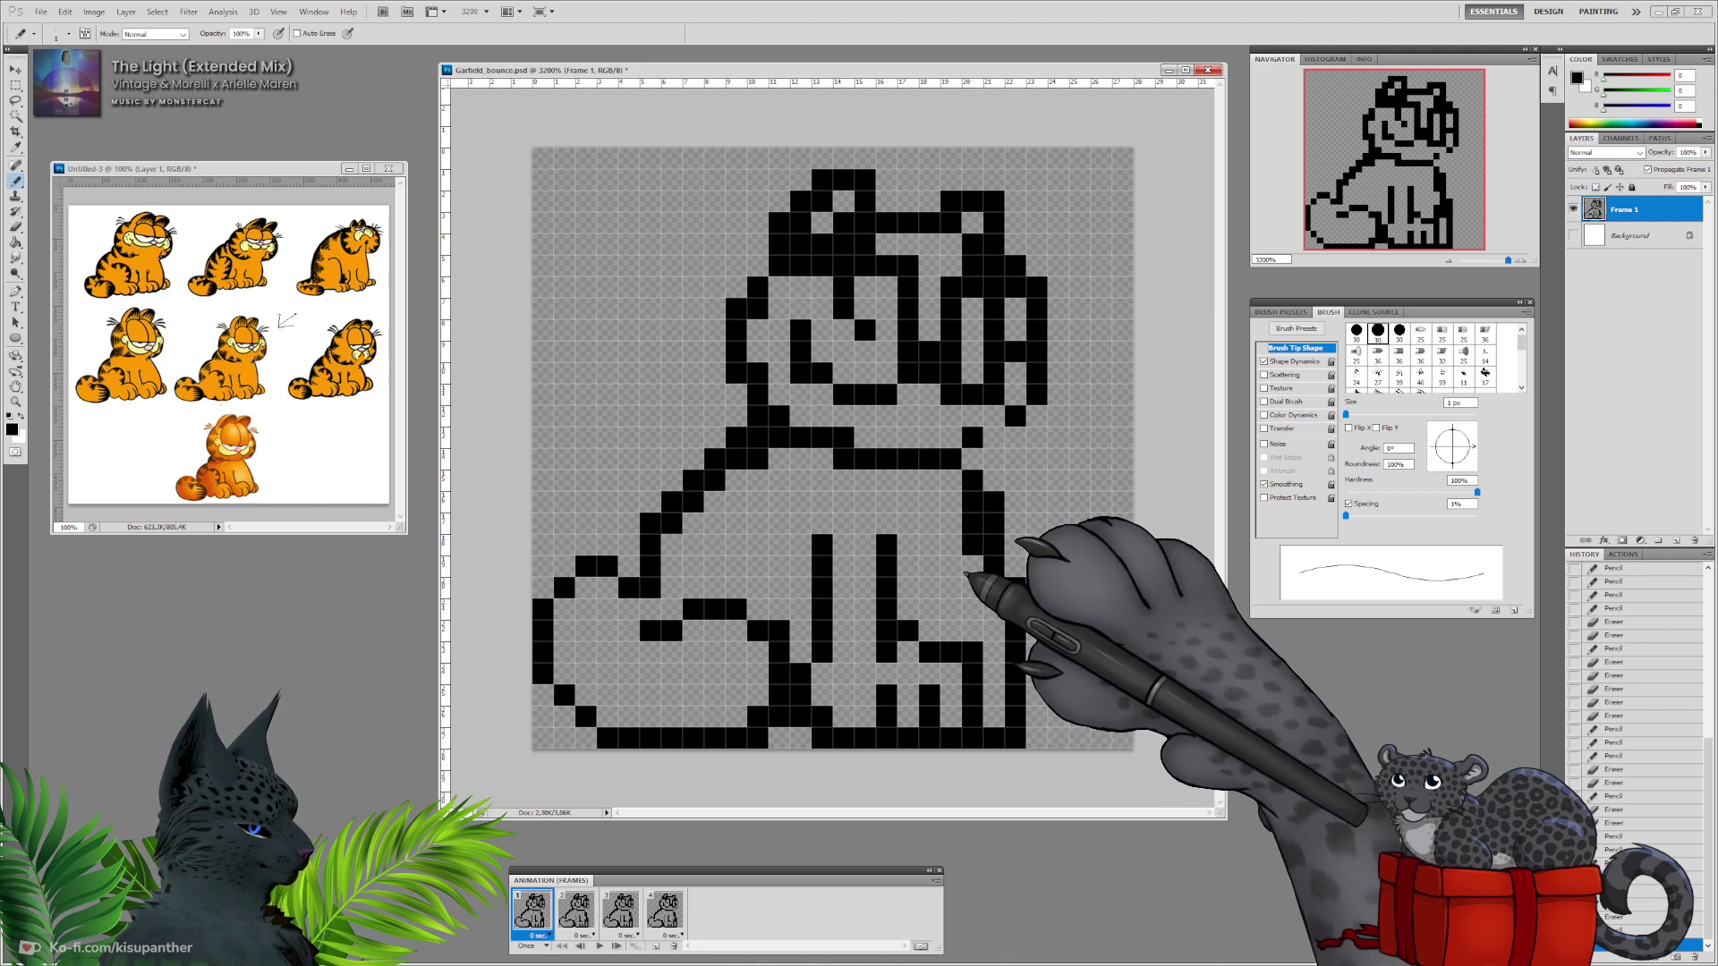
Redraw the chest as a single-pixel outline bulging outward and add the far front paw at its base.
drag(973, 545, 972, 502)
mouse_move(993, 567)
mouse_down()
mouse_move(993, 525)
mouse_move(1015, 580)
mouse_up()
mouse_move(993, 675)
mouse_down()
mouse_move(1038, 656)
mouse_move(1049, 691)
mouse_move(1015, 739)
mouse_up()
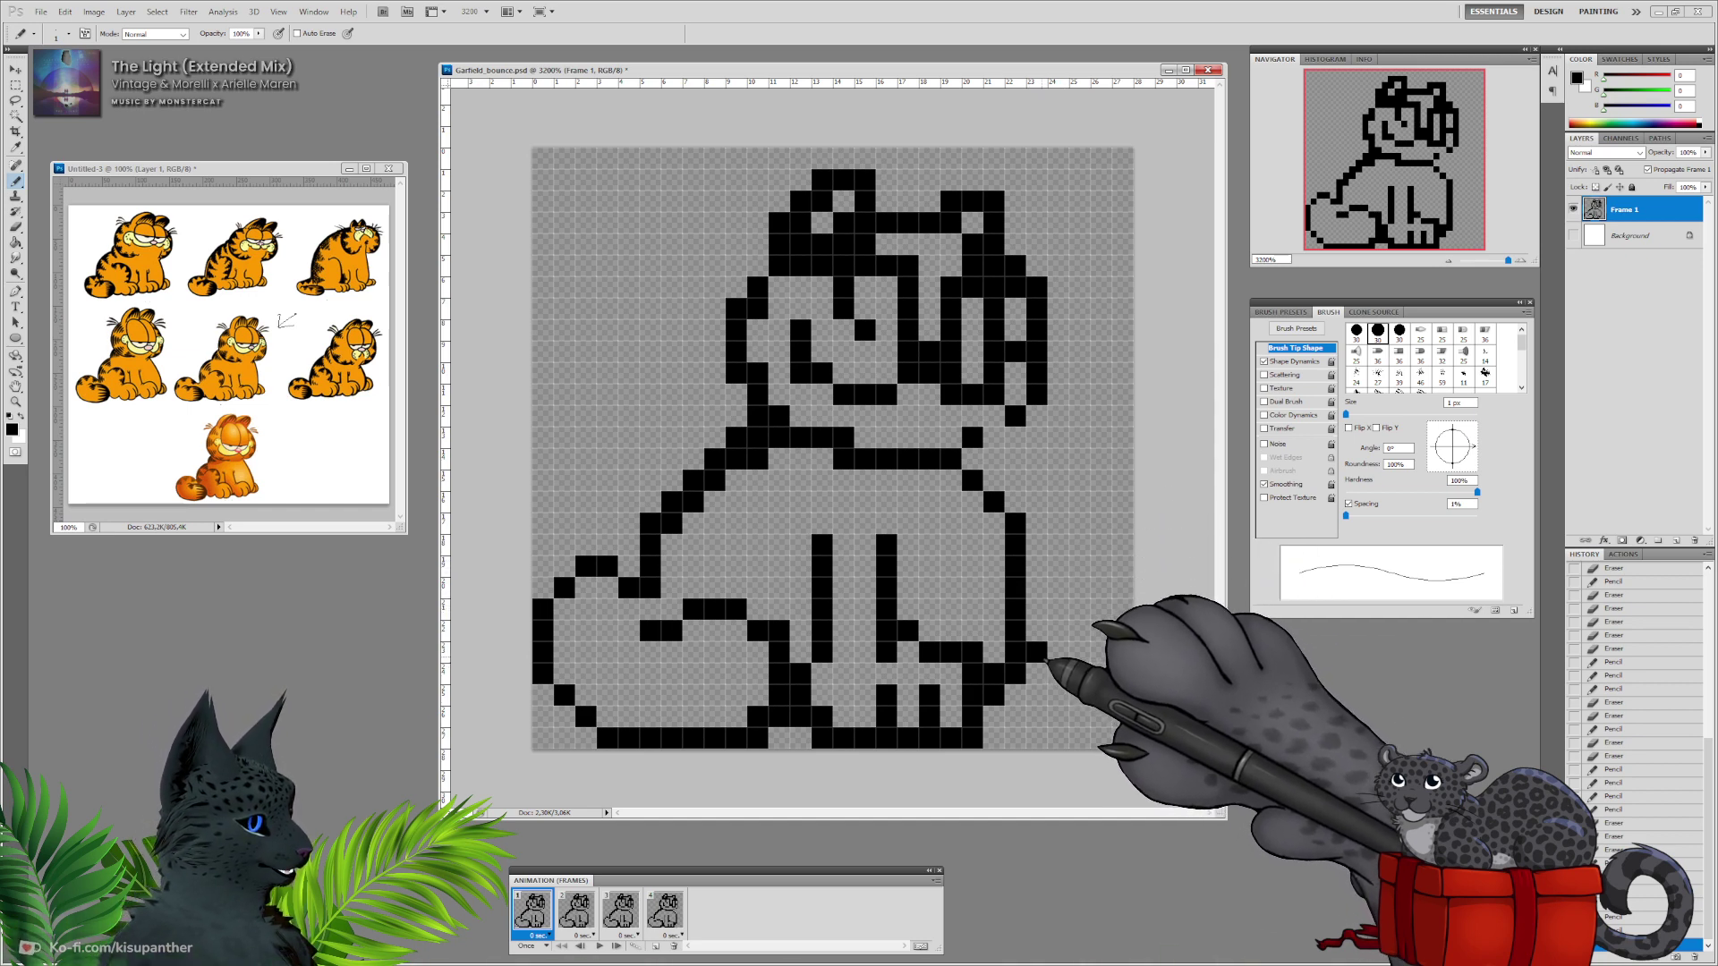
drag(1020, 738, 993, 738)
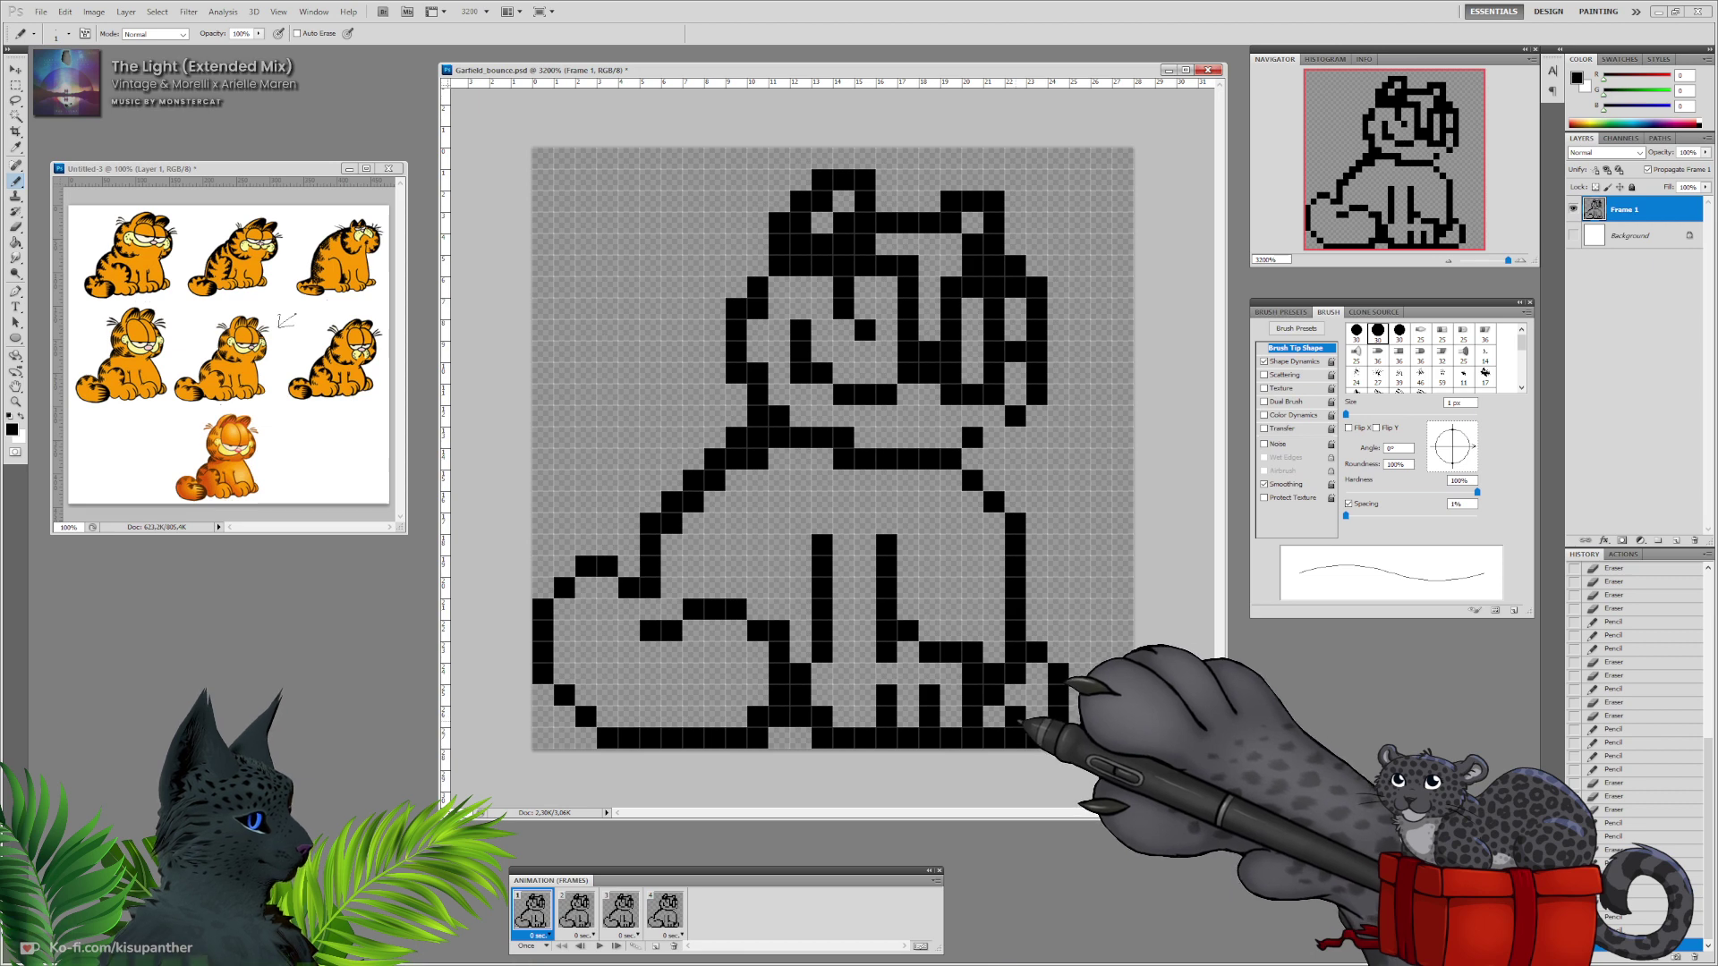
click(1020, 727)
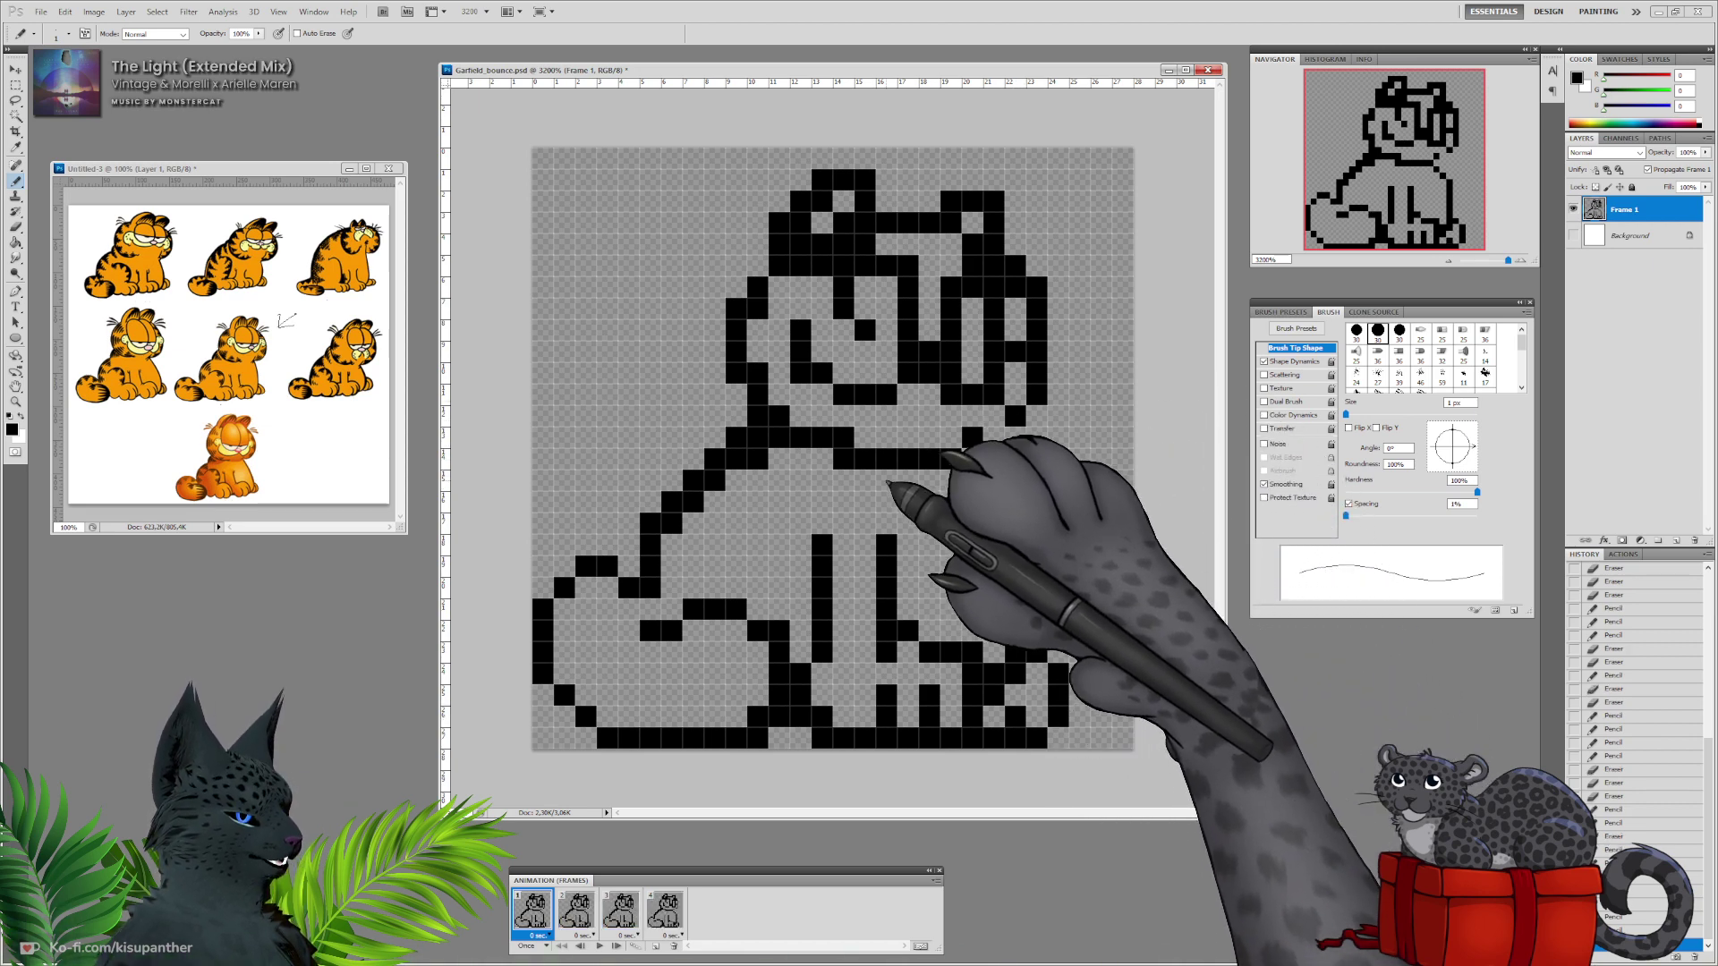
Shorten the tops of the two front-leg lines and erase the middle of the line under the chin.
drag(822, 544, 822, 568)
click(886, 544)
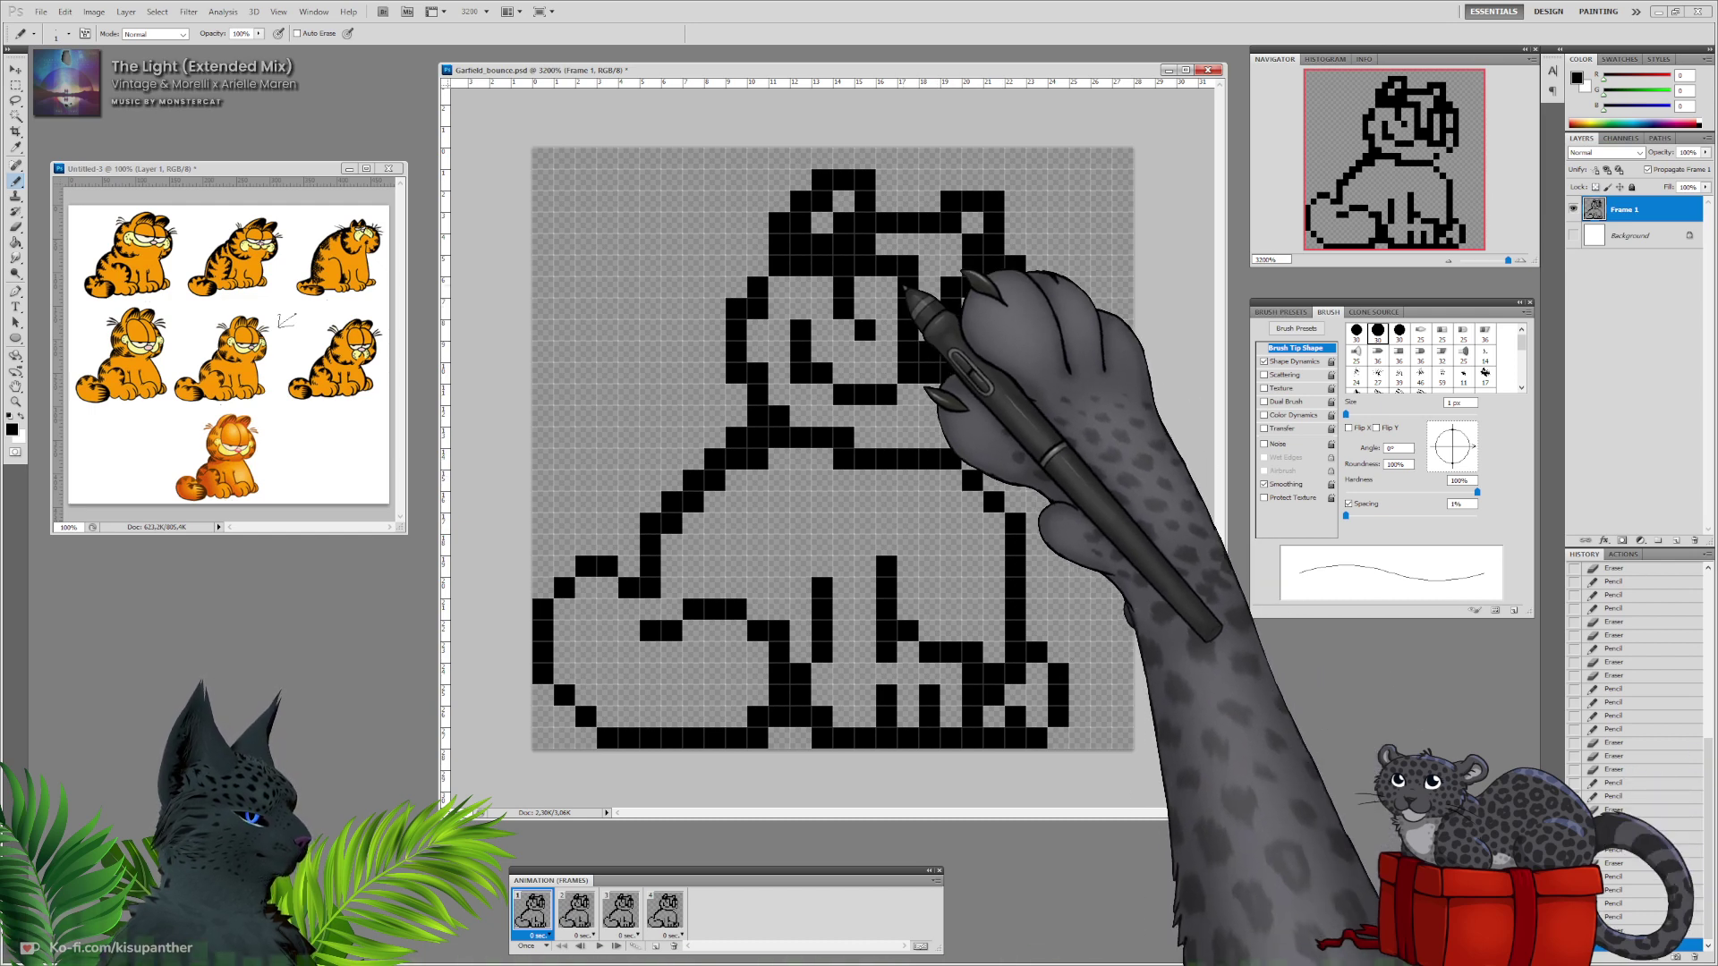
drag(886, 459, 914, 459)
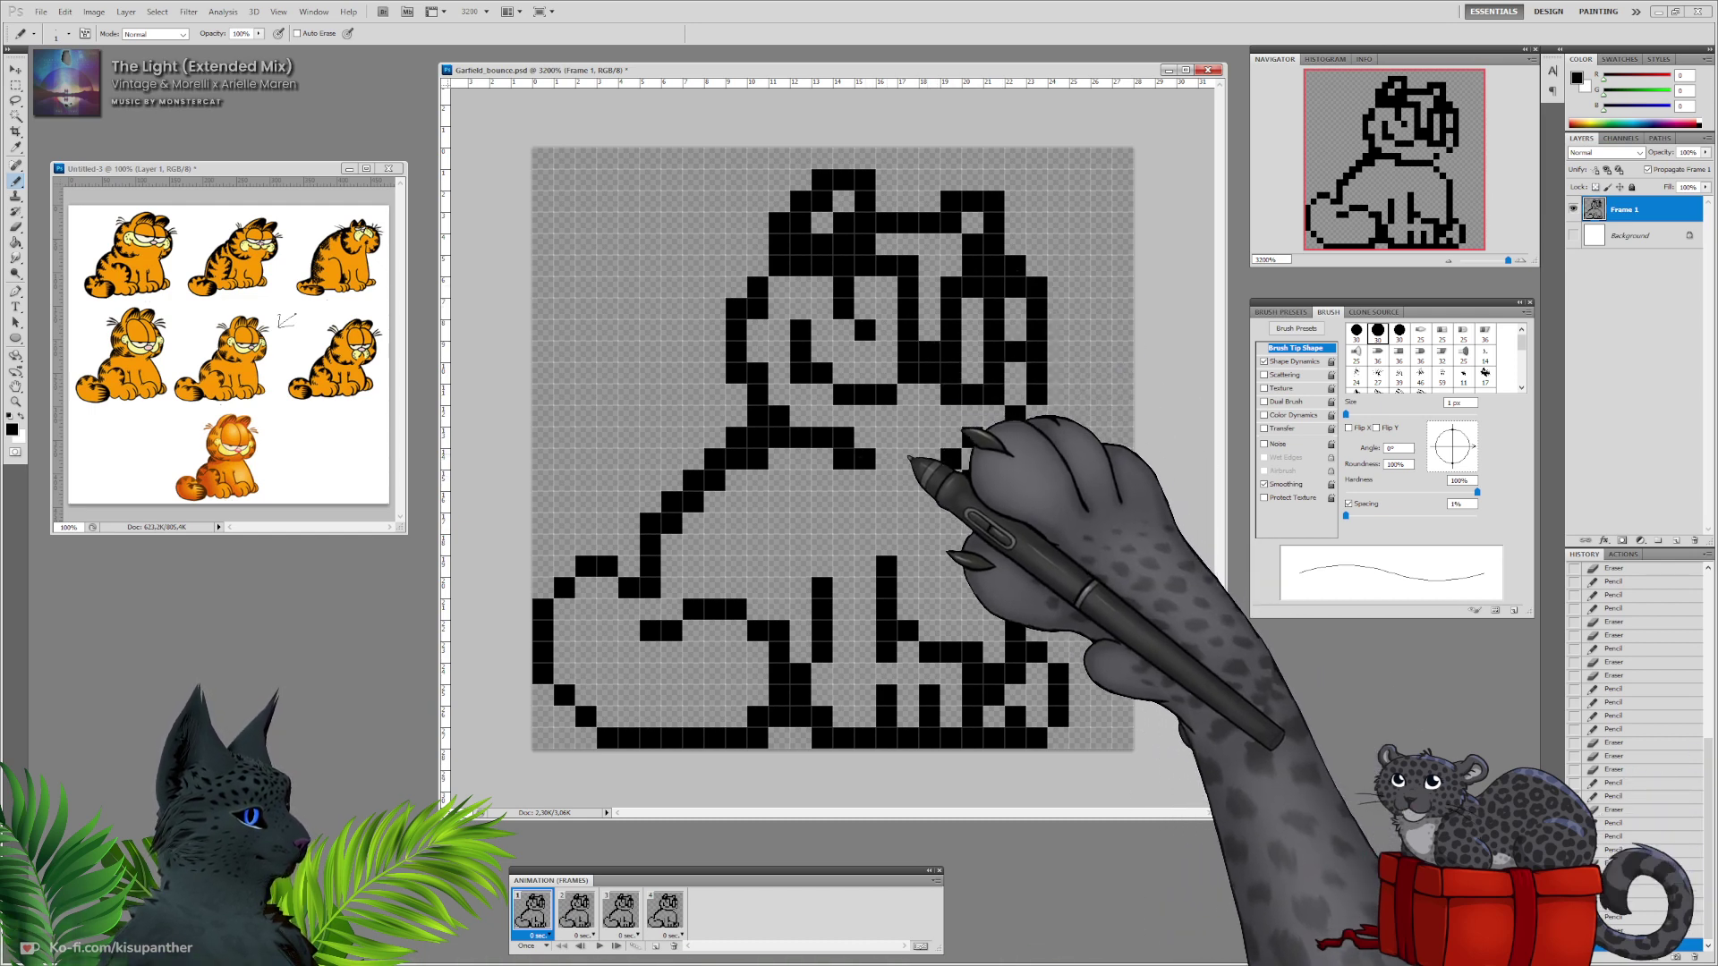
Thin the outlines of the neck, the back of the head and the near ear by removing surplus pixels.
click(842, 438)
click(779, 416)
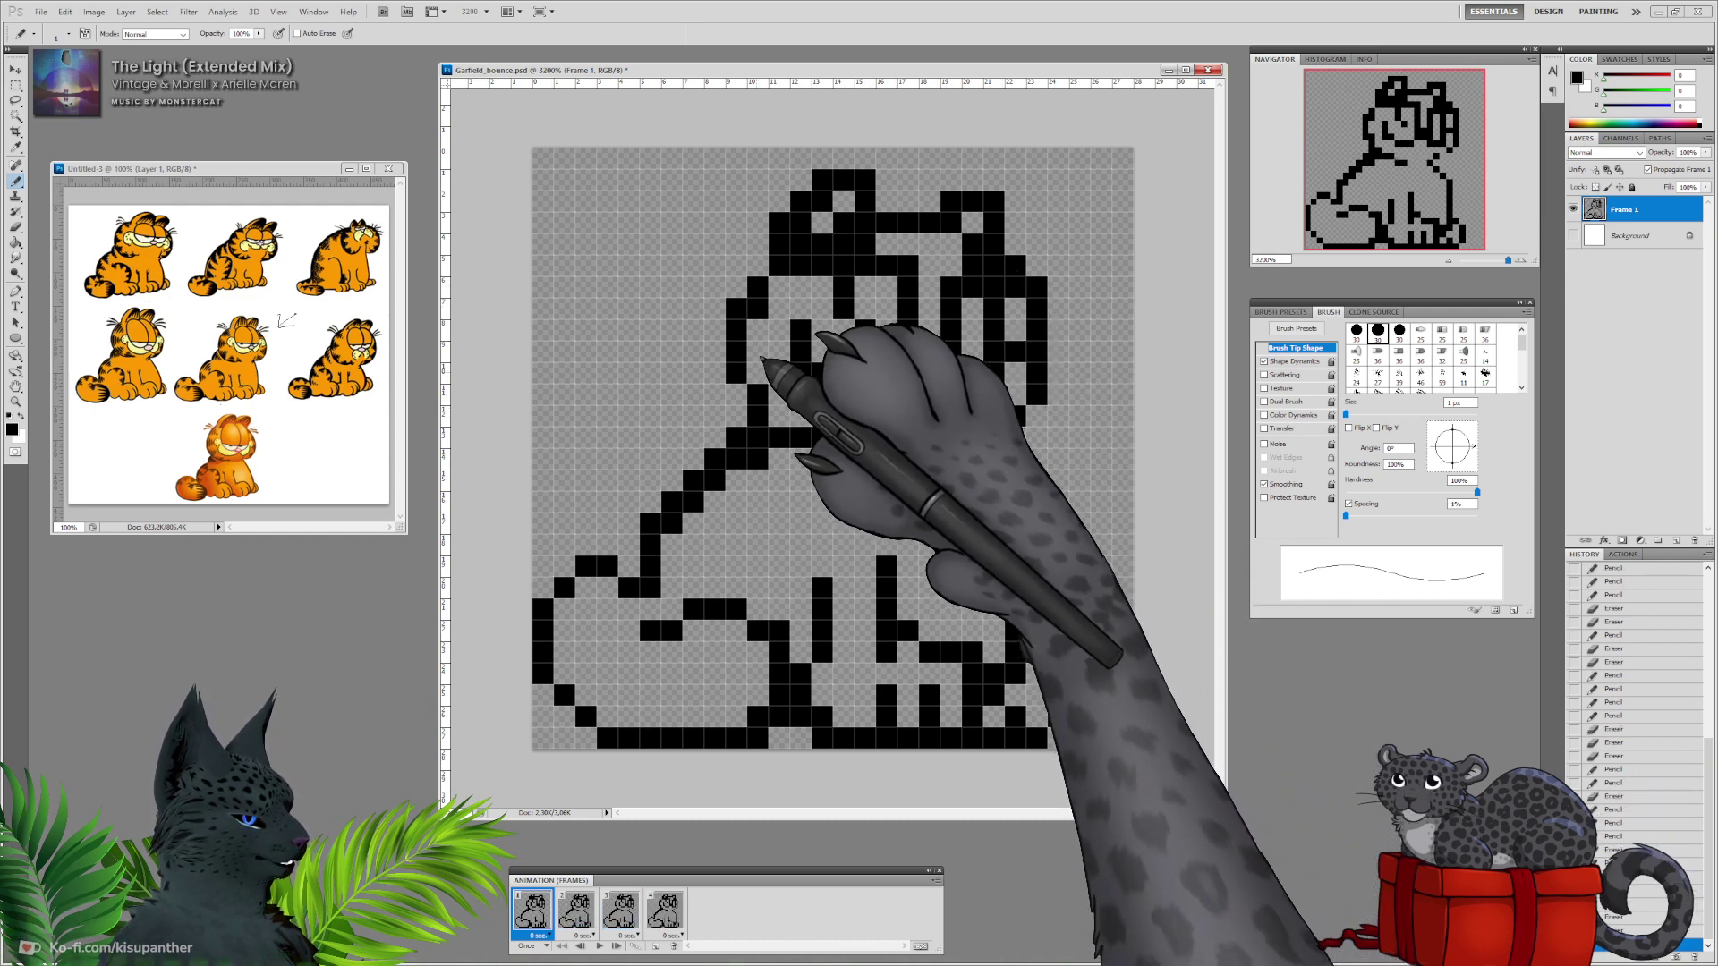
click(758, 310)
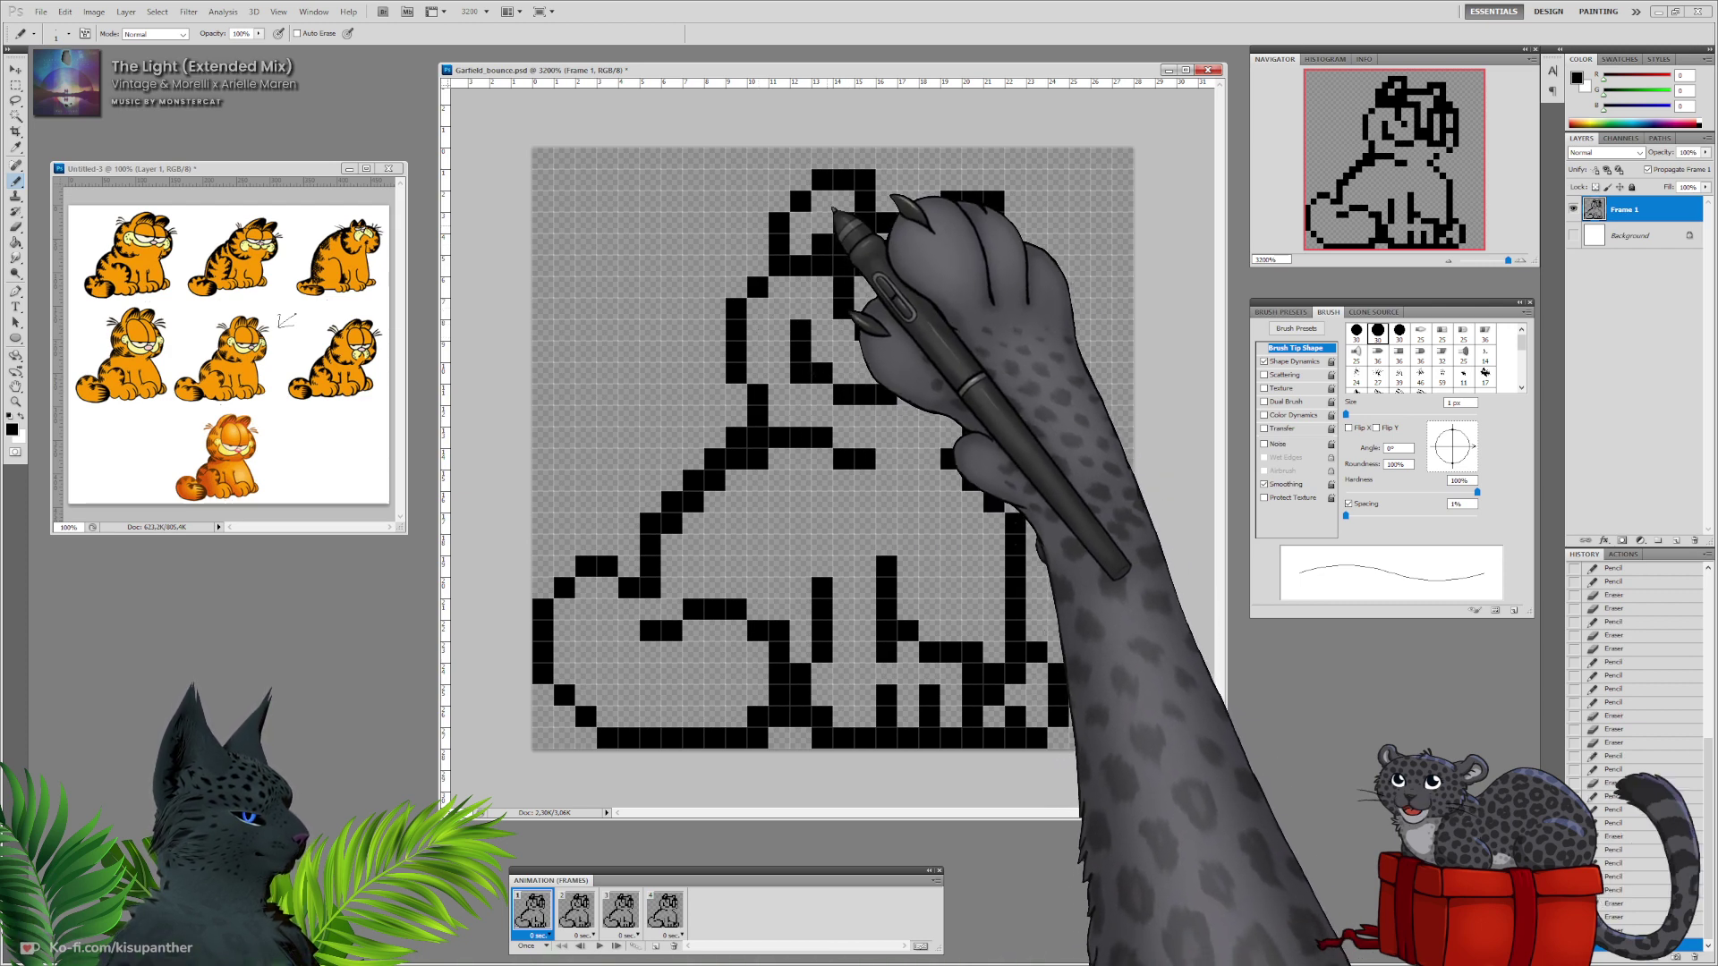
click(822, 244)
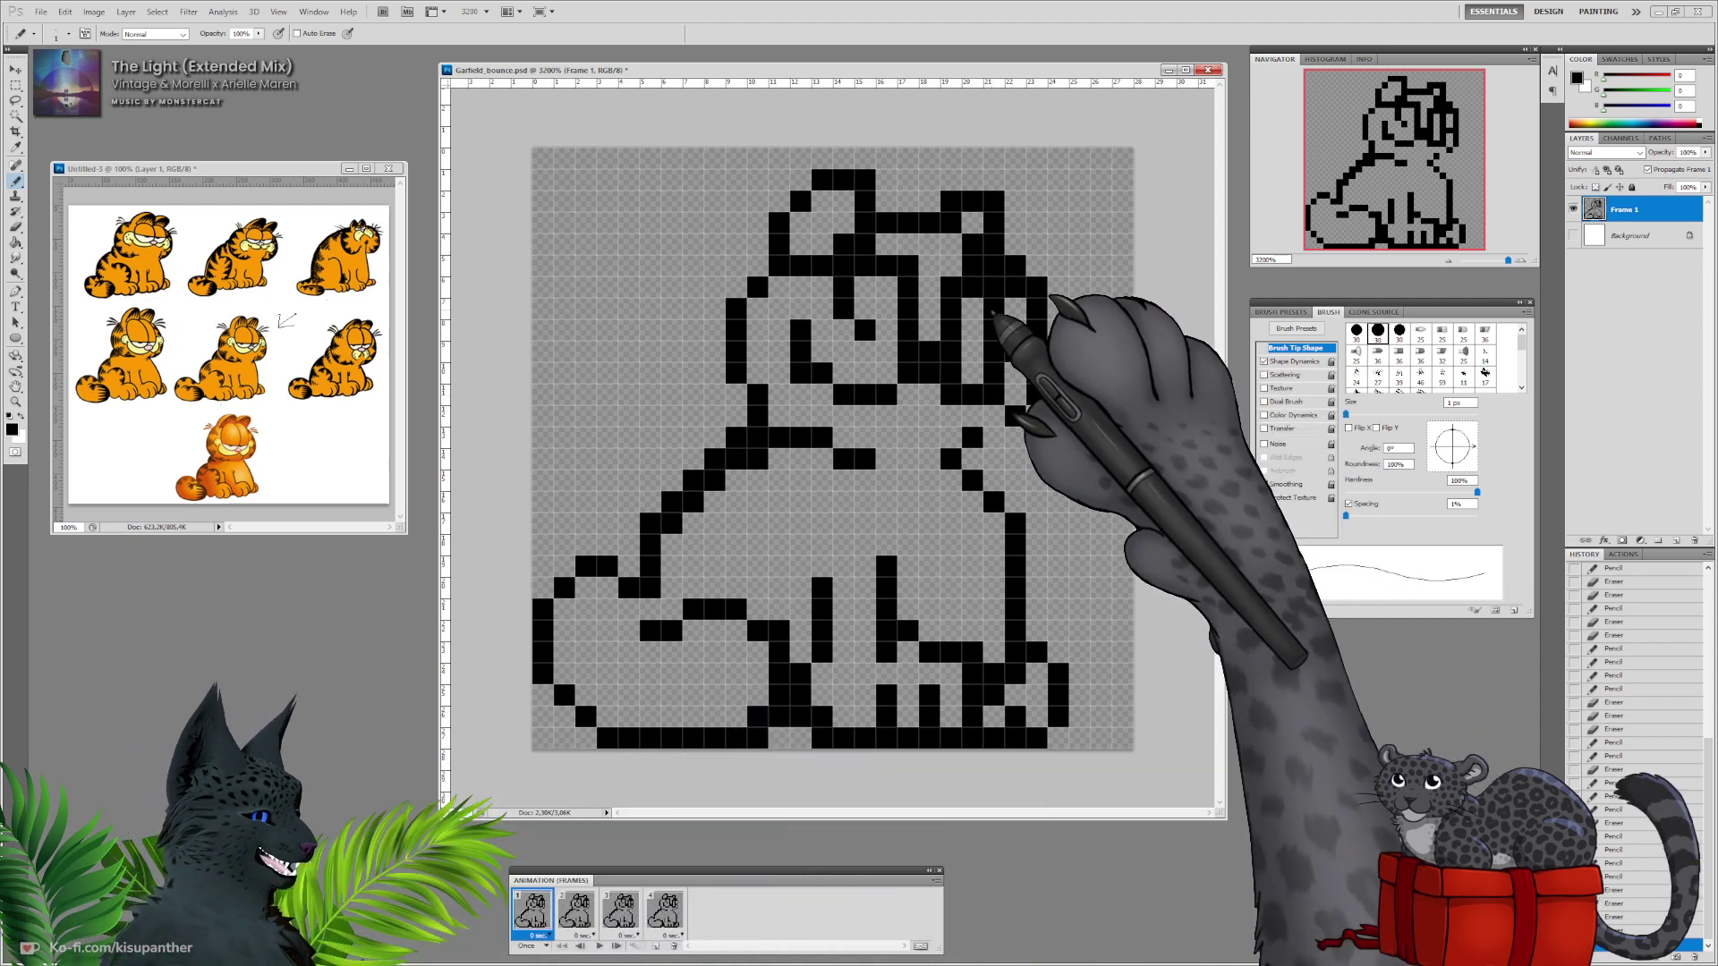
Redraw the near eye as a larger hollow box, moving its front edge forward by one pixel.
click(887, 330)
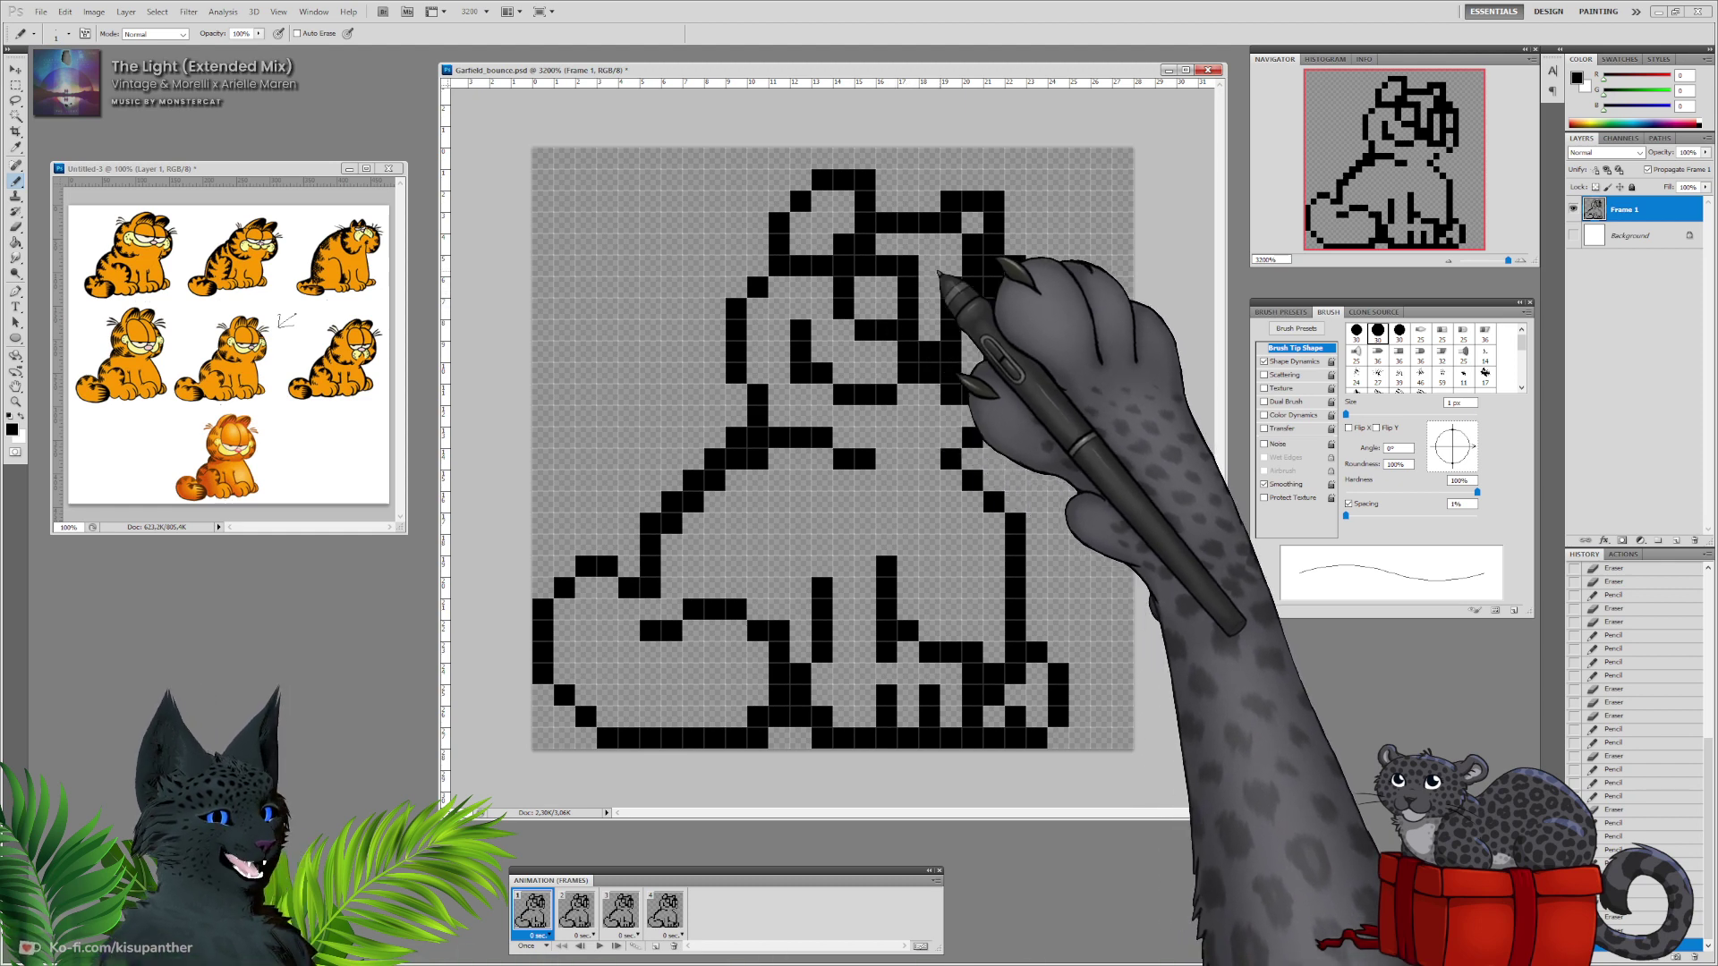
click(887, 246)
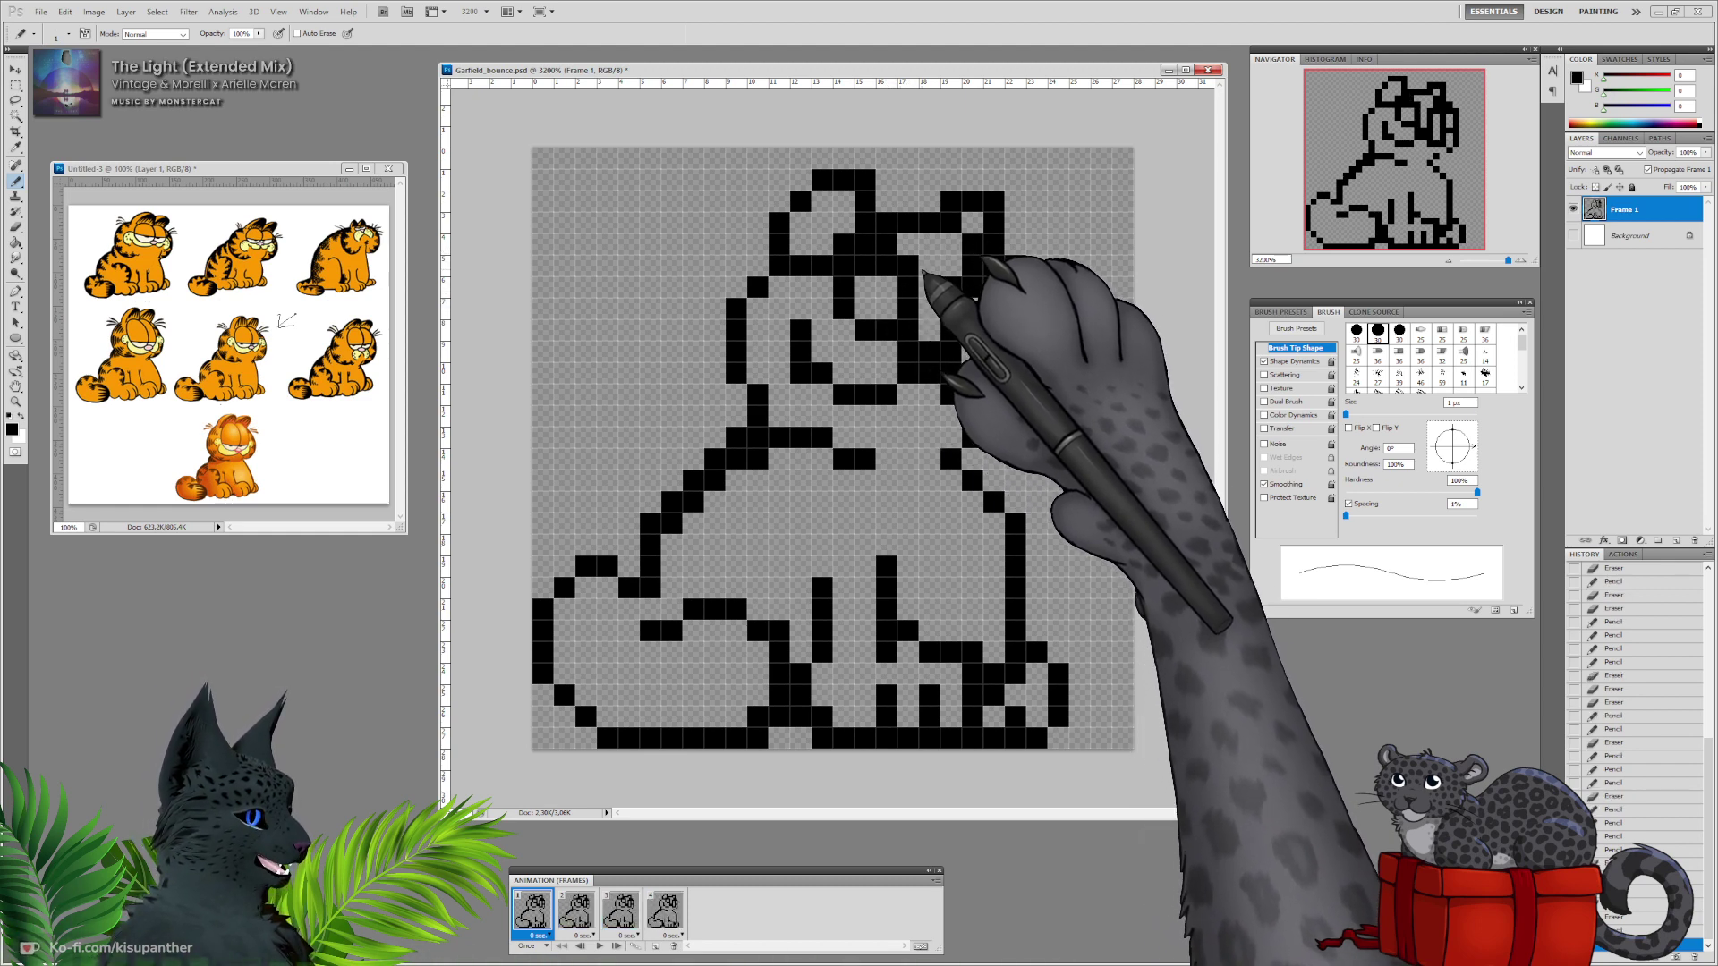
click(908, 246)
drag(926, 266, 925, 307)
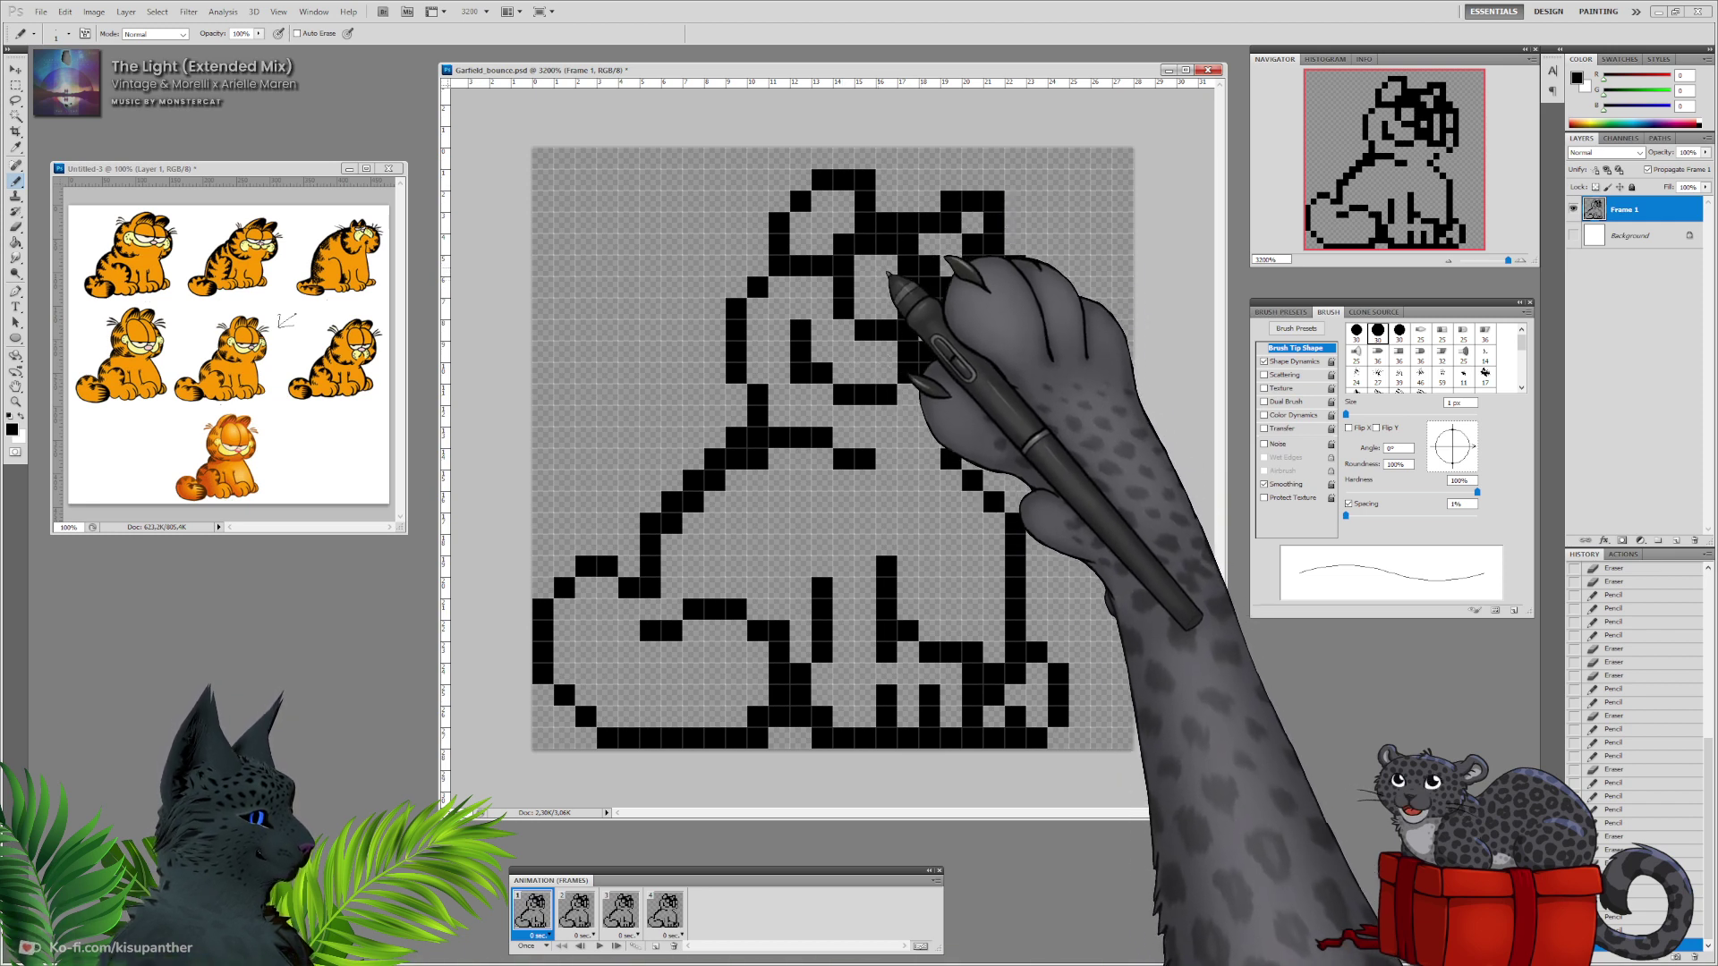
key(e)
drag(904, 267, 901, 301)
key(b)
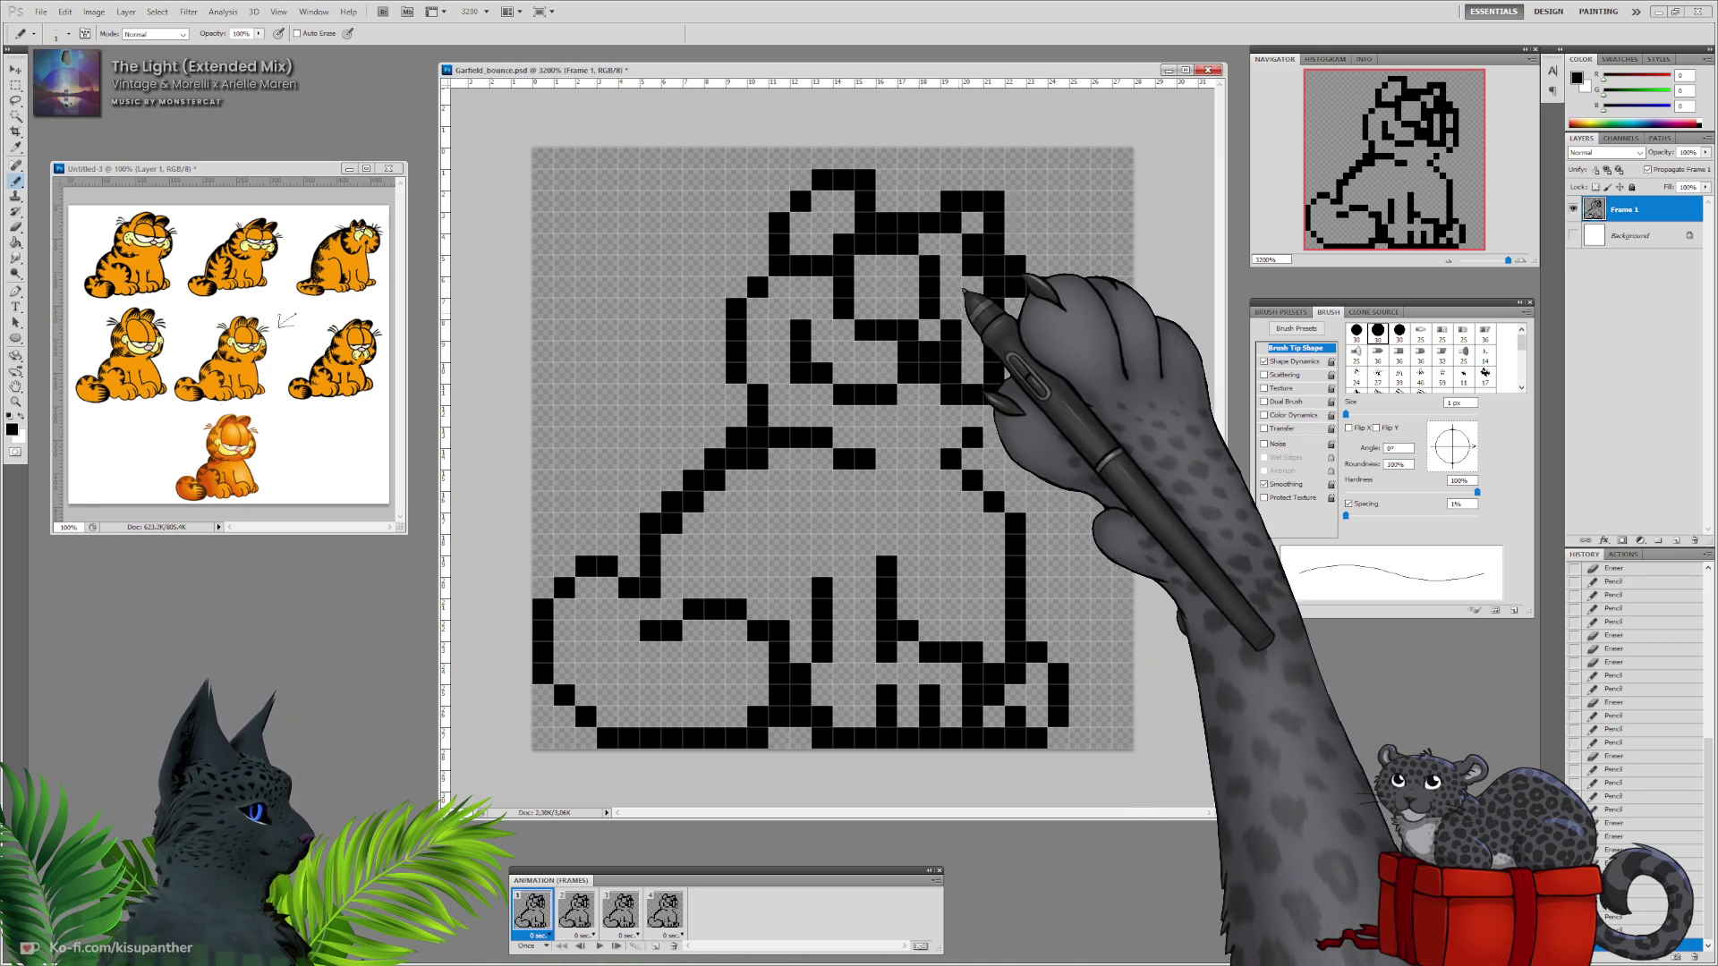
Clear the inside of the far eye and close its outline below the far ear.
drag(990, 276, 986, 292)
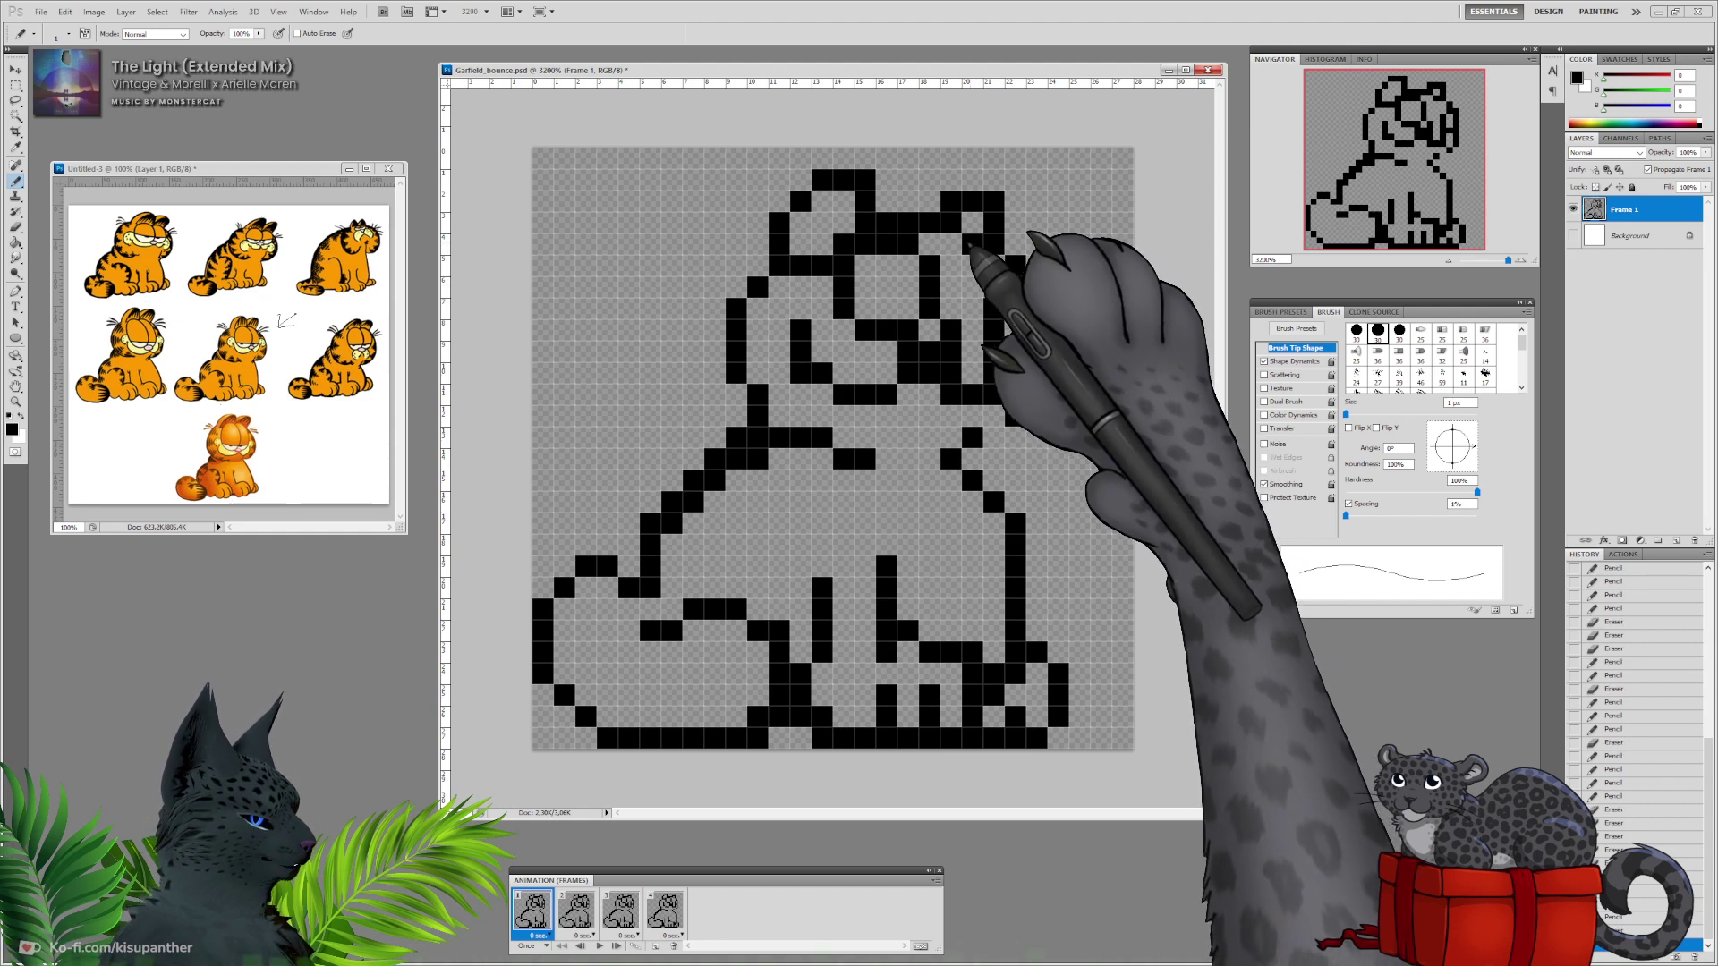
click(956, 245)
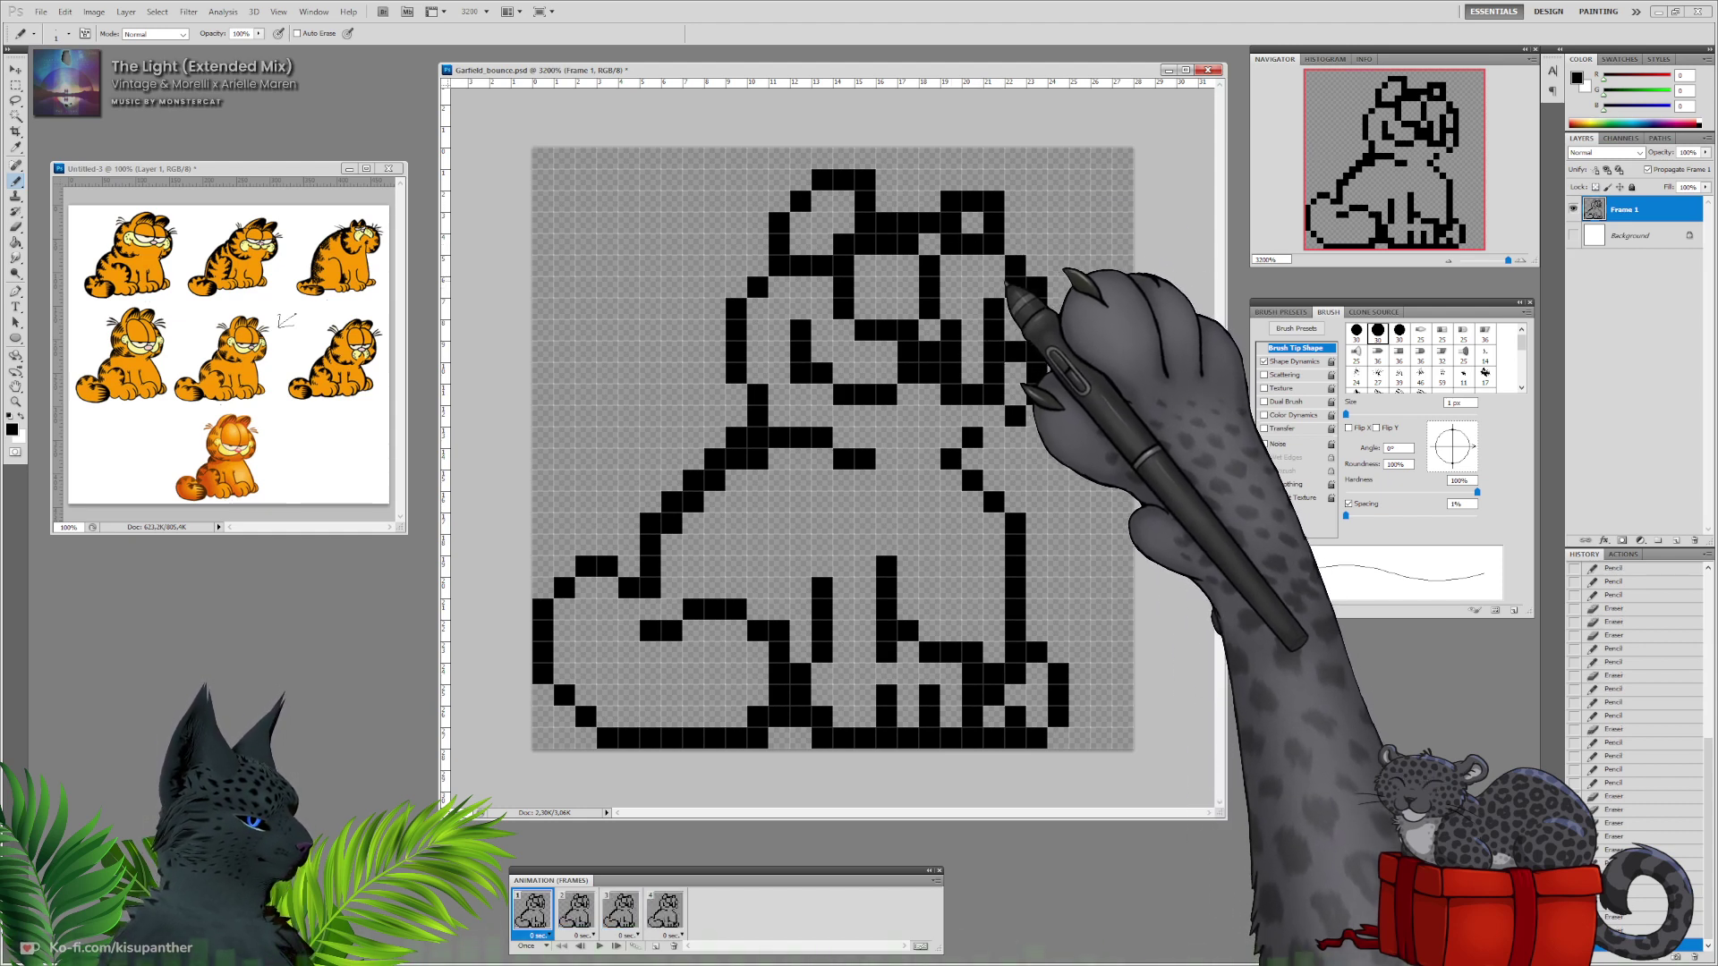
click(996, 321)
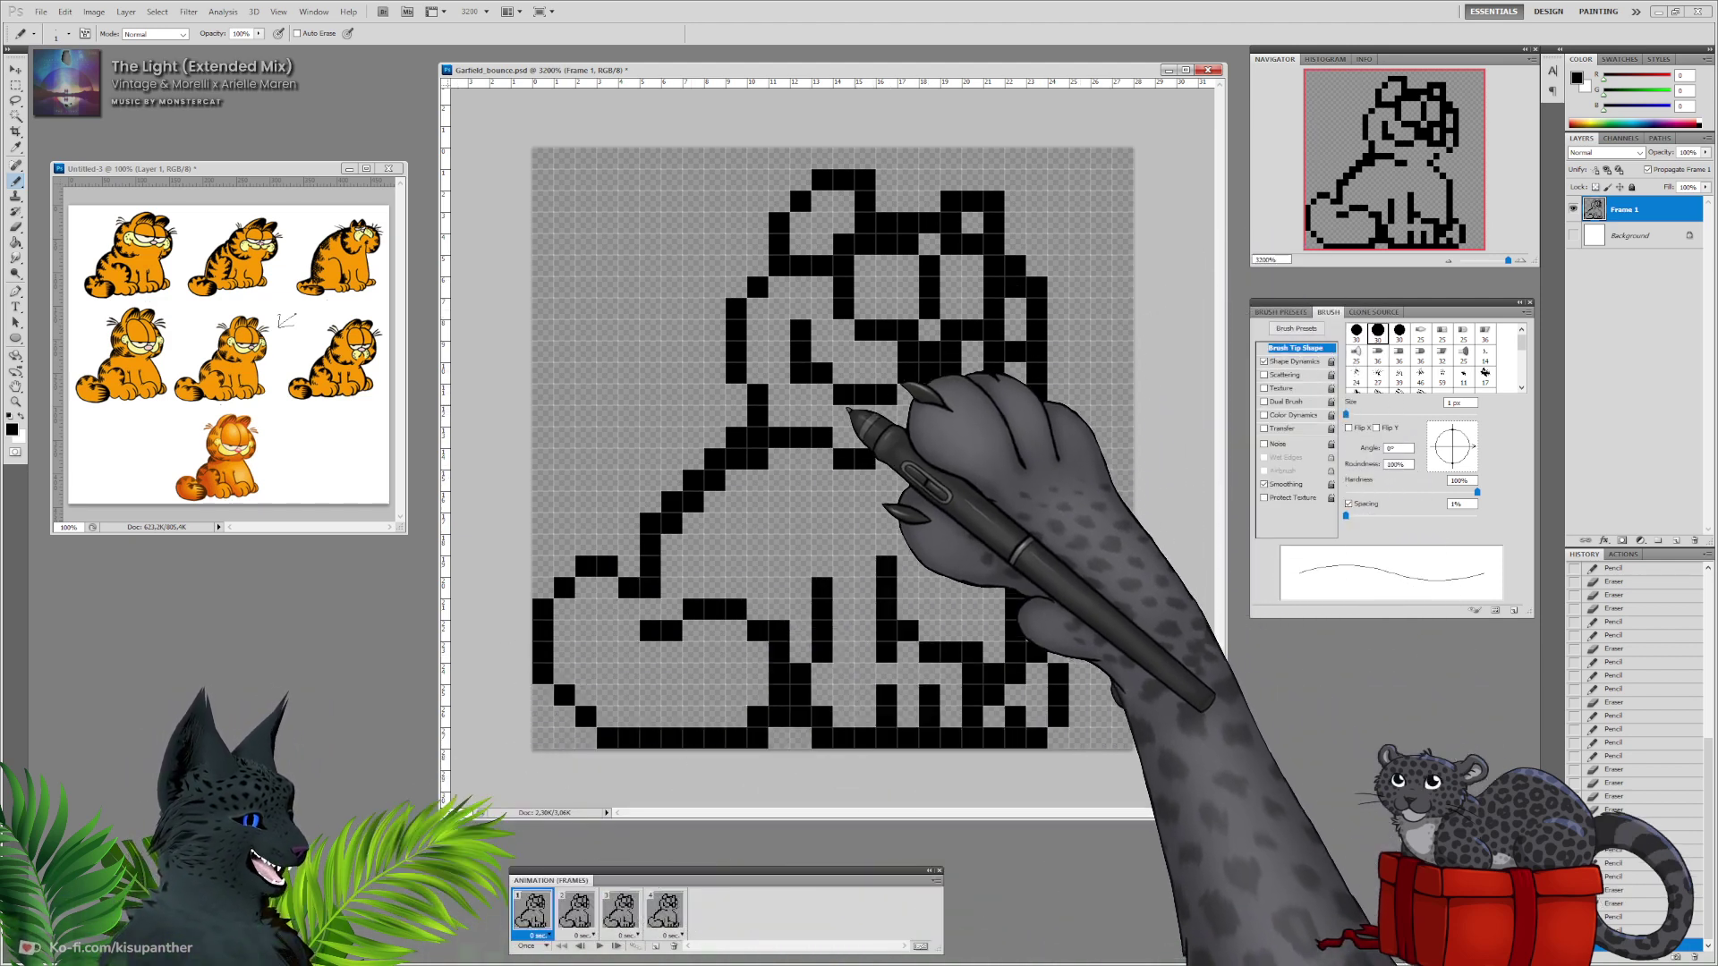
Enlarge the back of the head and cheek outward by one pixel and lower the neck line to match.
mouse_move(823, 460)
mouse_down()
mouse_move(779, 457)
mouse_move(736, 394)
mouse_up()
drag(718, 328, 716, 414)
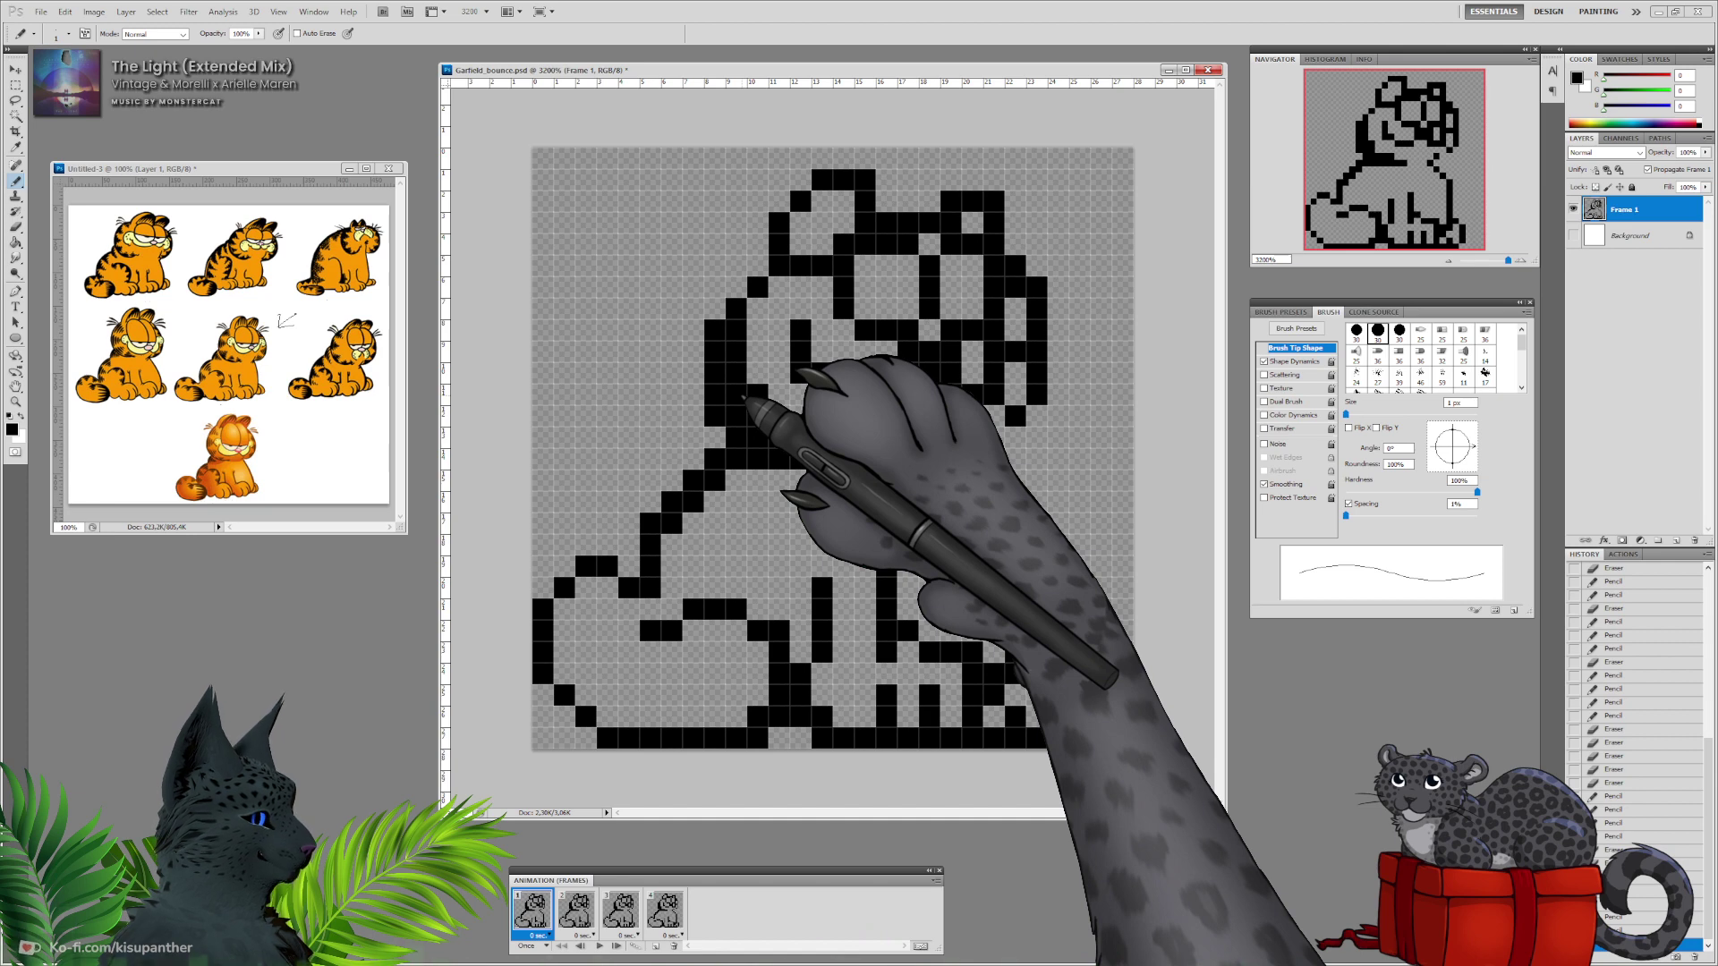
mouse_move(738, 331)
mouse_down()
mouse_move(737, 401)
mouse_move(771, 397)
mouse_move(759, 427)
mouse_move(817, 432)
mouse_move(760, 436)
mouse_up()
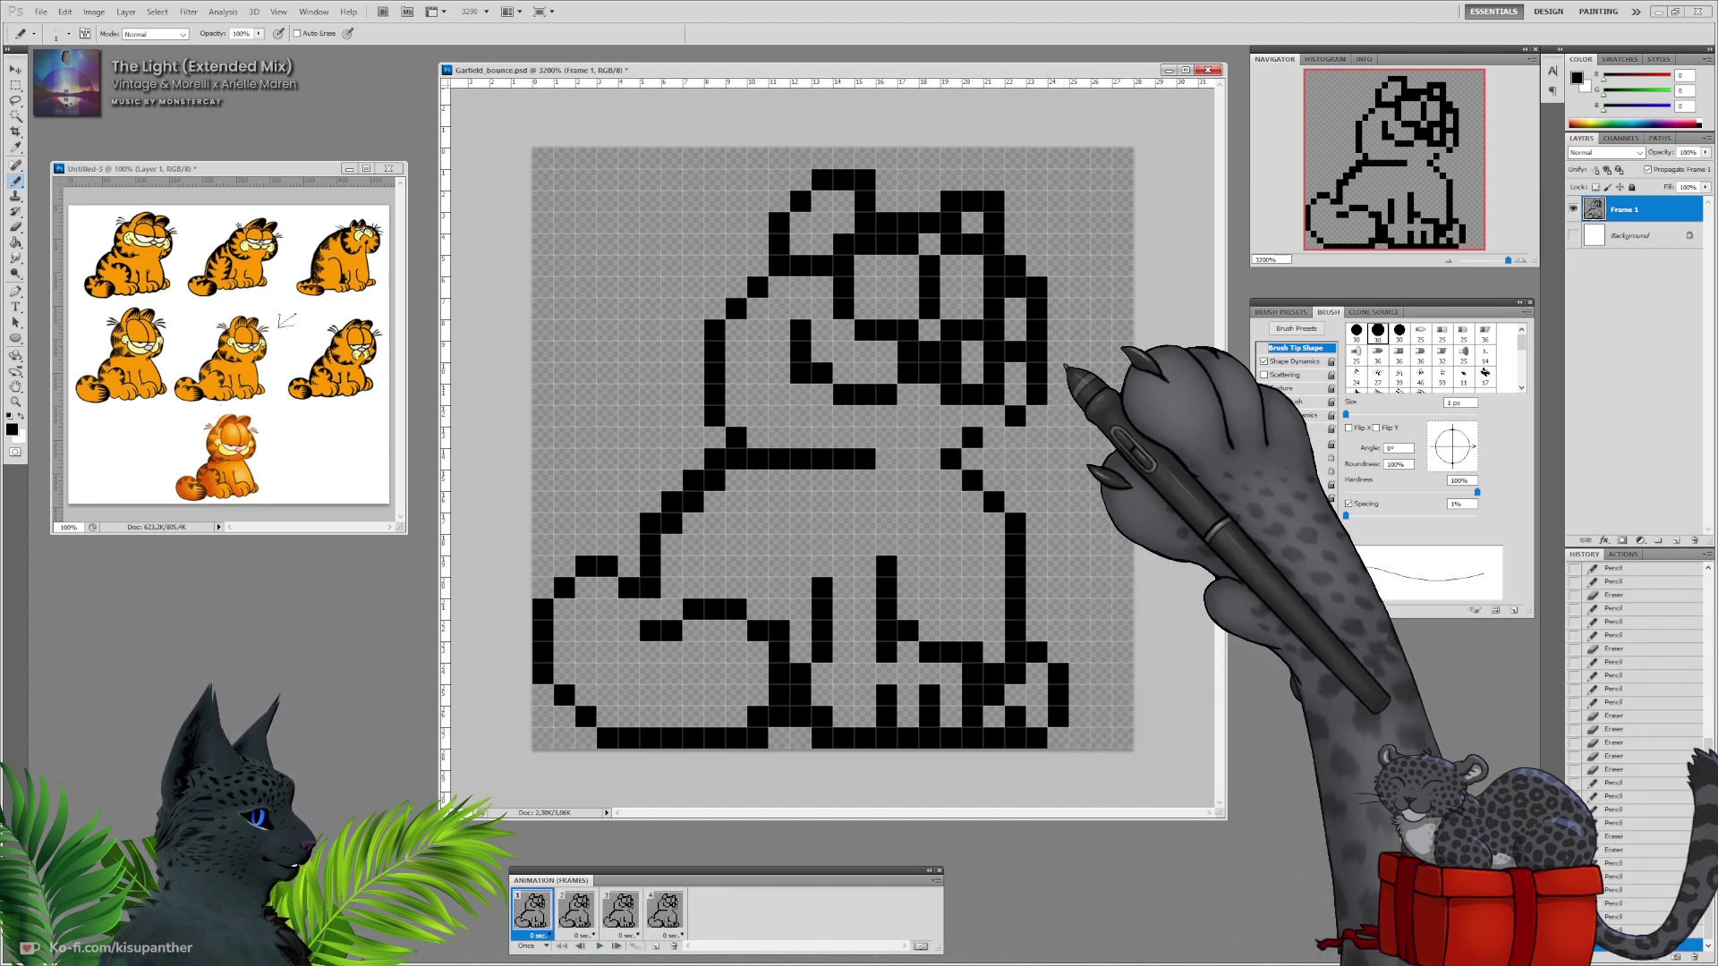
click(742, 417)
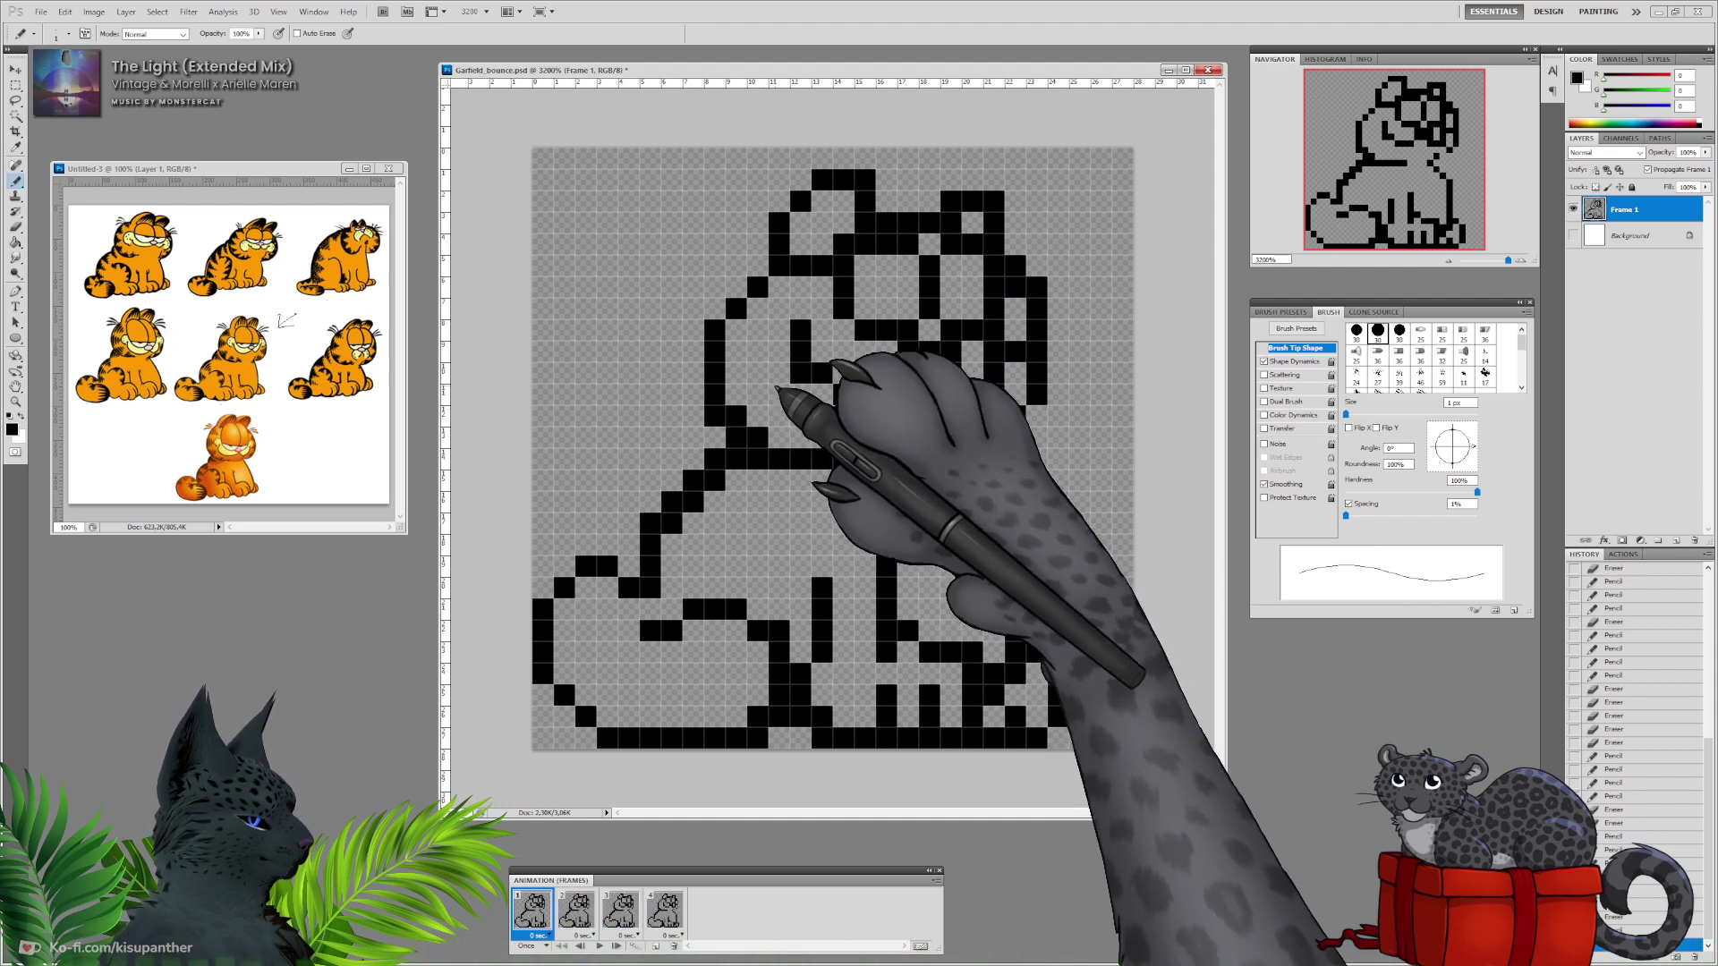
click(714, 416)
click(716, 418)
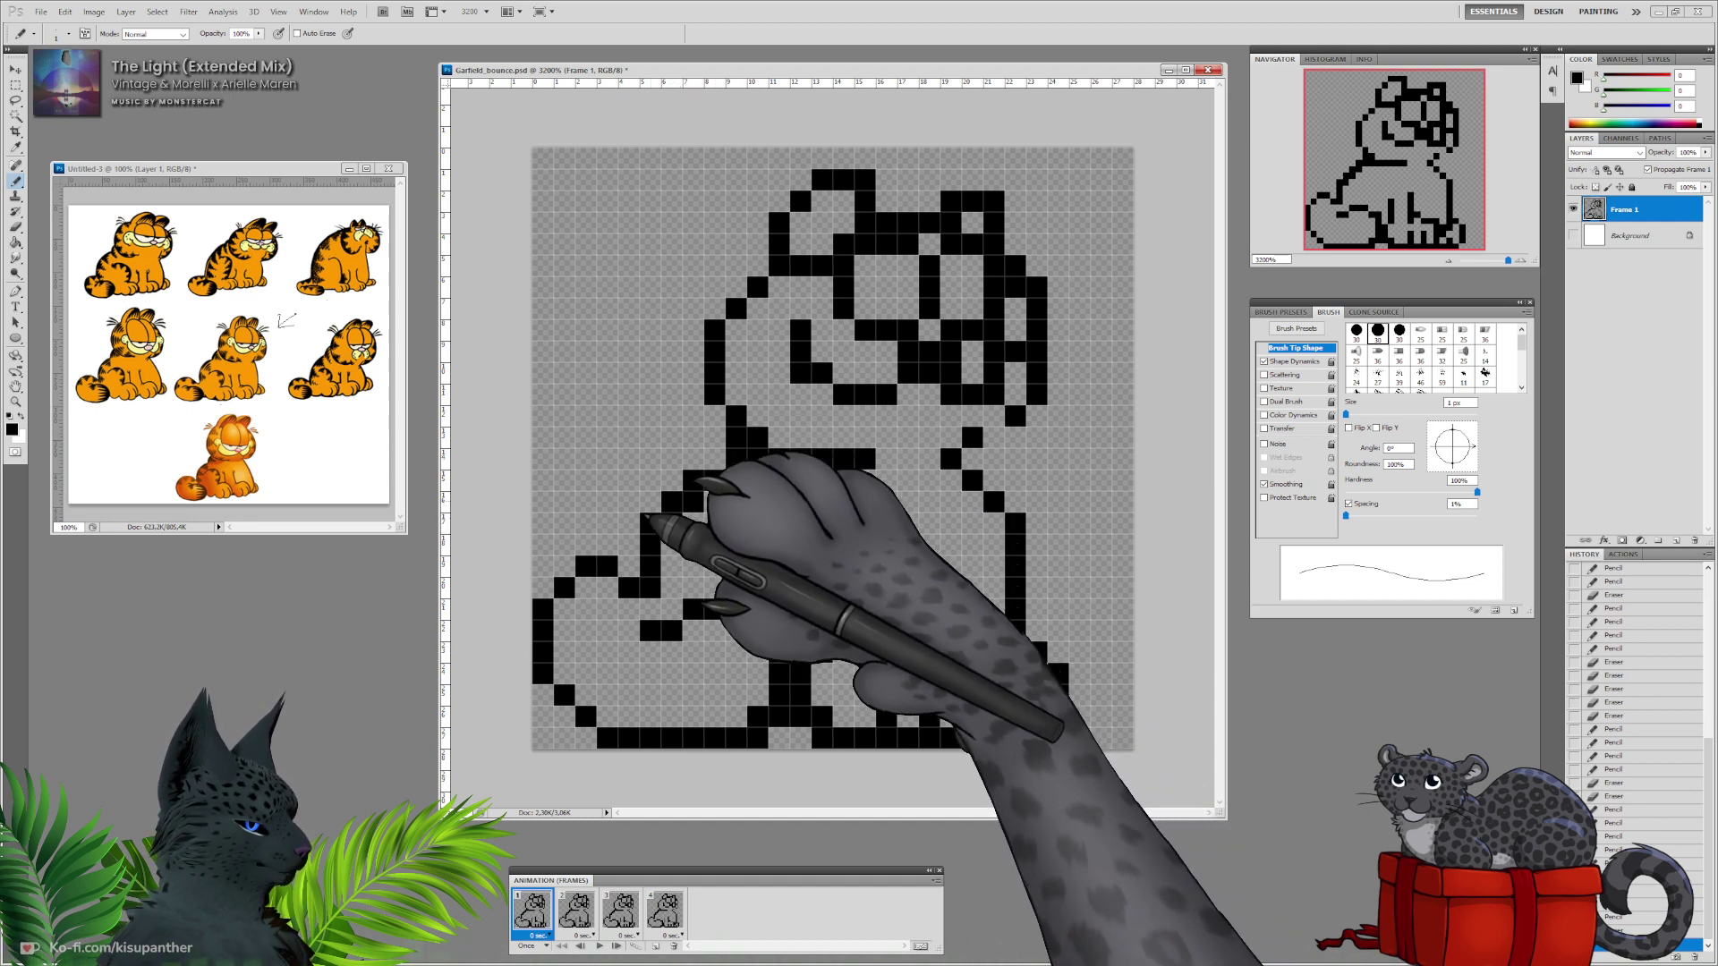
Redraw the upper back outline lower so it steps down from the enlarged cheek to the tail.
drag(693, 480, 649, 523)
click(716, 481)
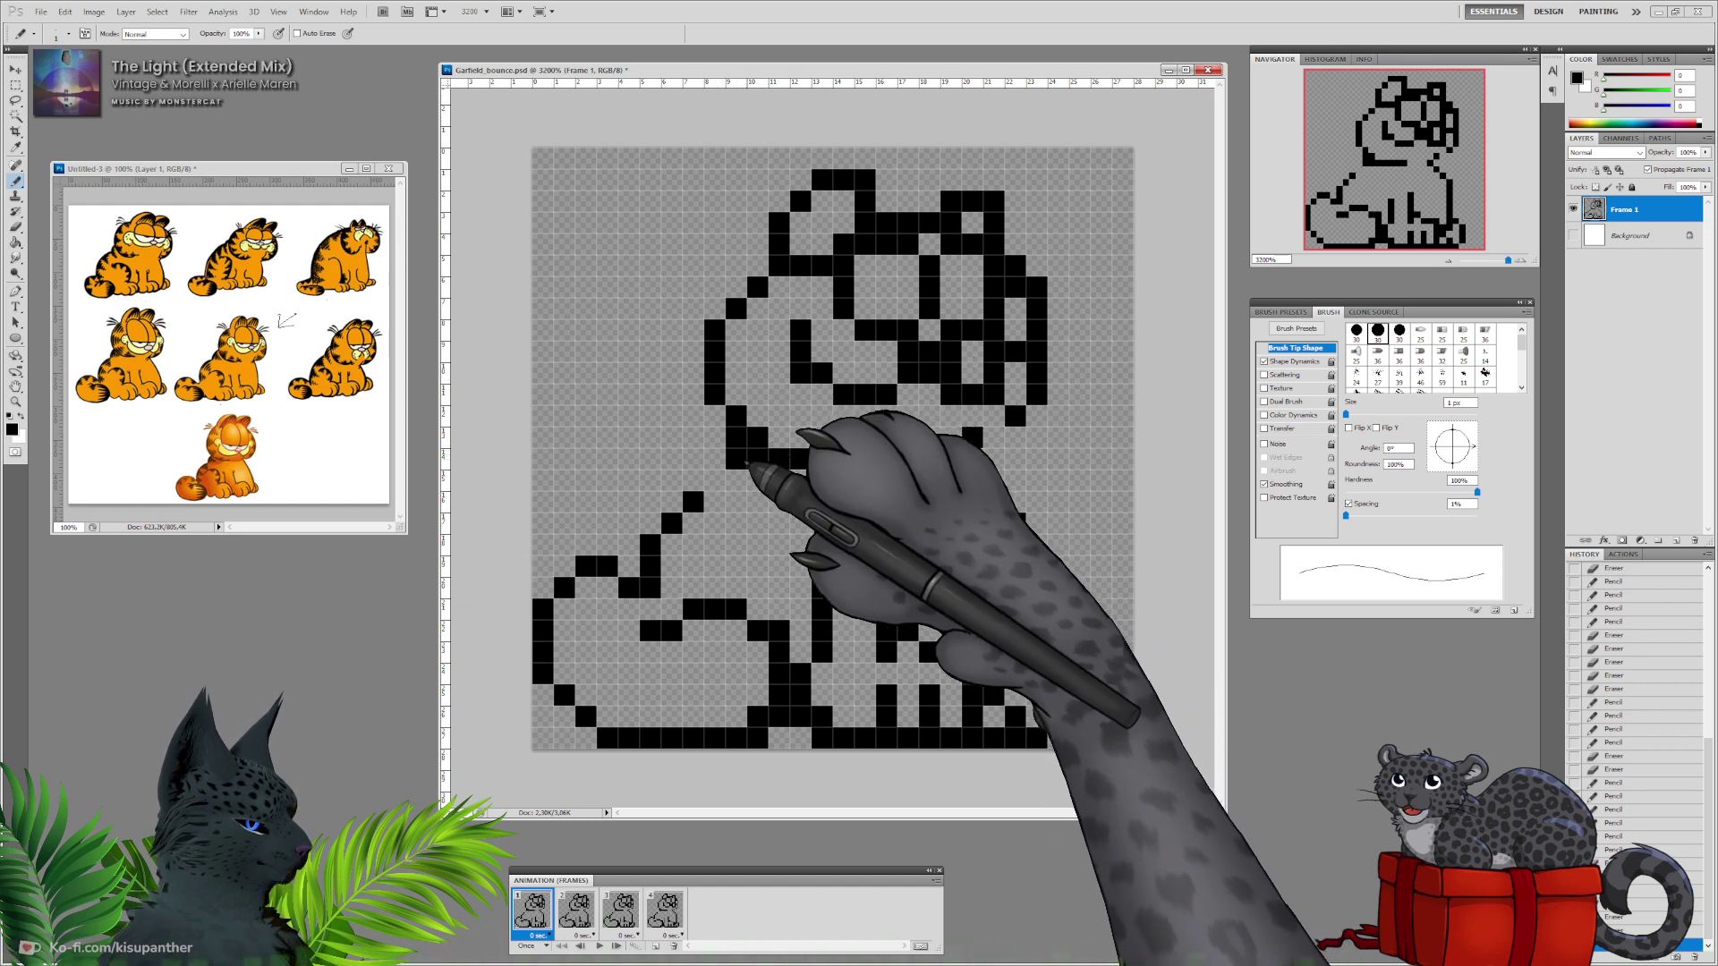
click(735, 480)
click(714, 501)
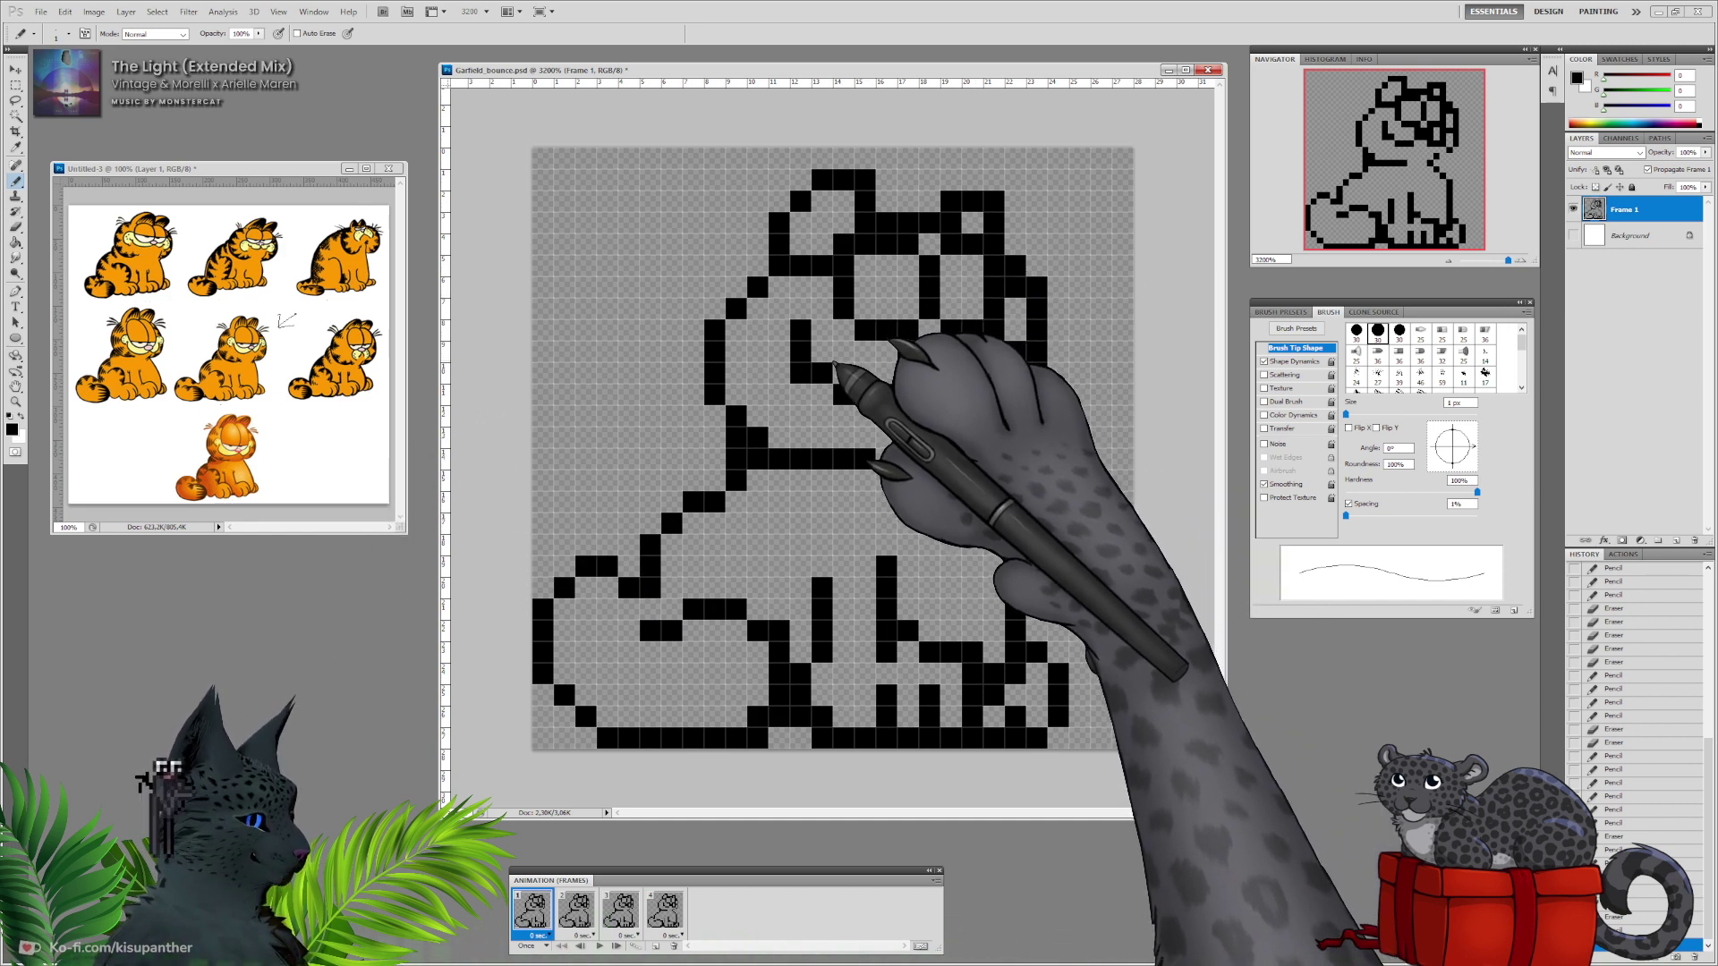
Sketch the far side of the muzzle beside the nose, extending it down toward the front cheek, and clean up the surrounding pixels.
click(912, 352)
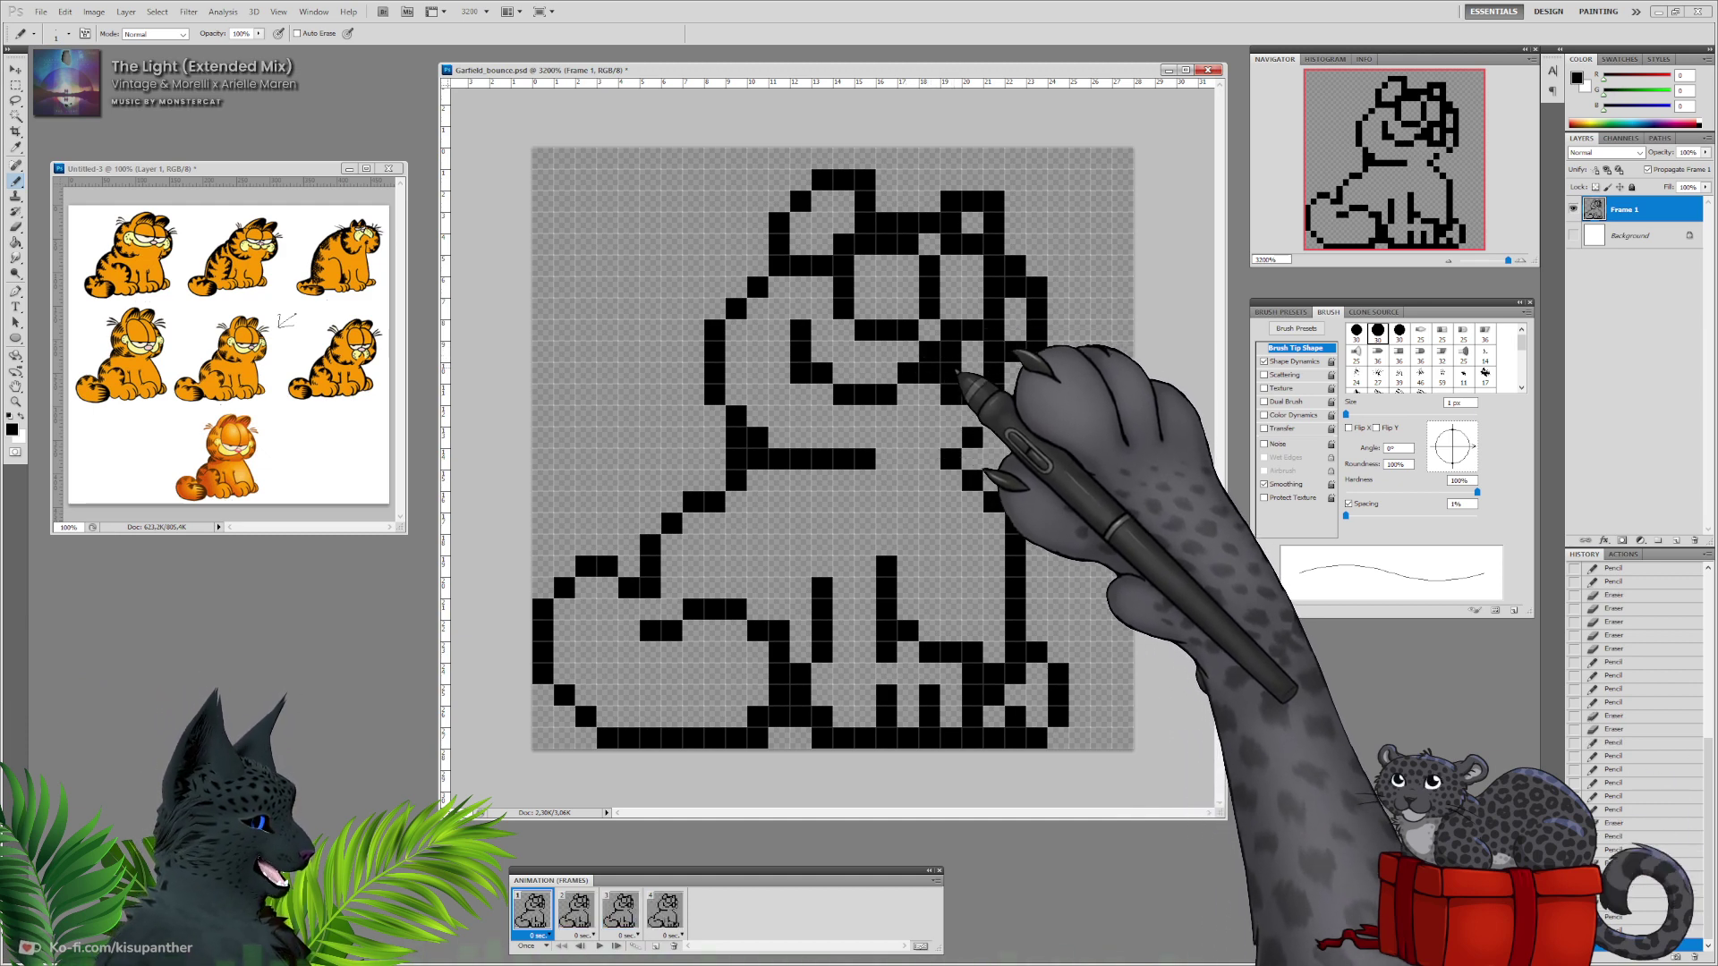
click(998, 398)
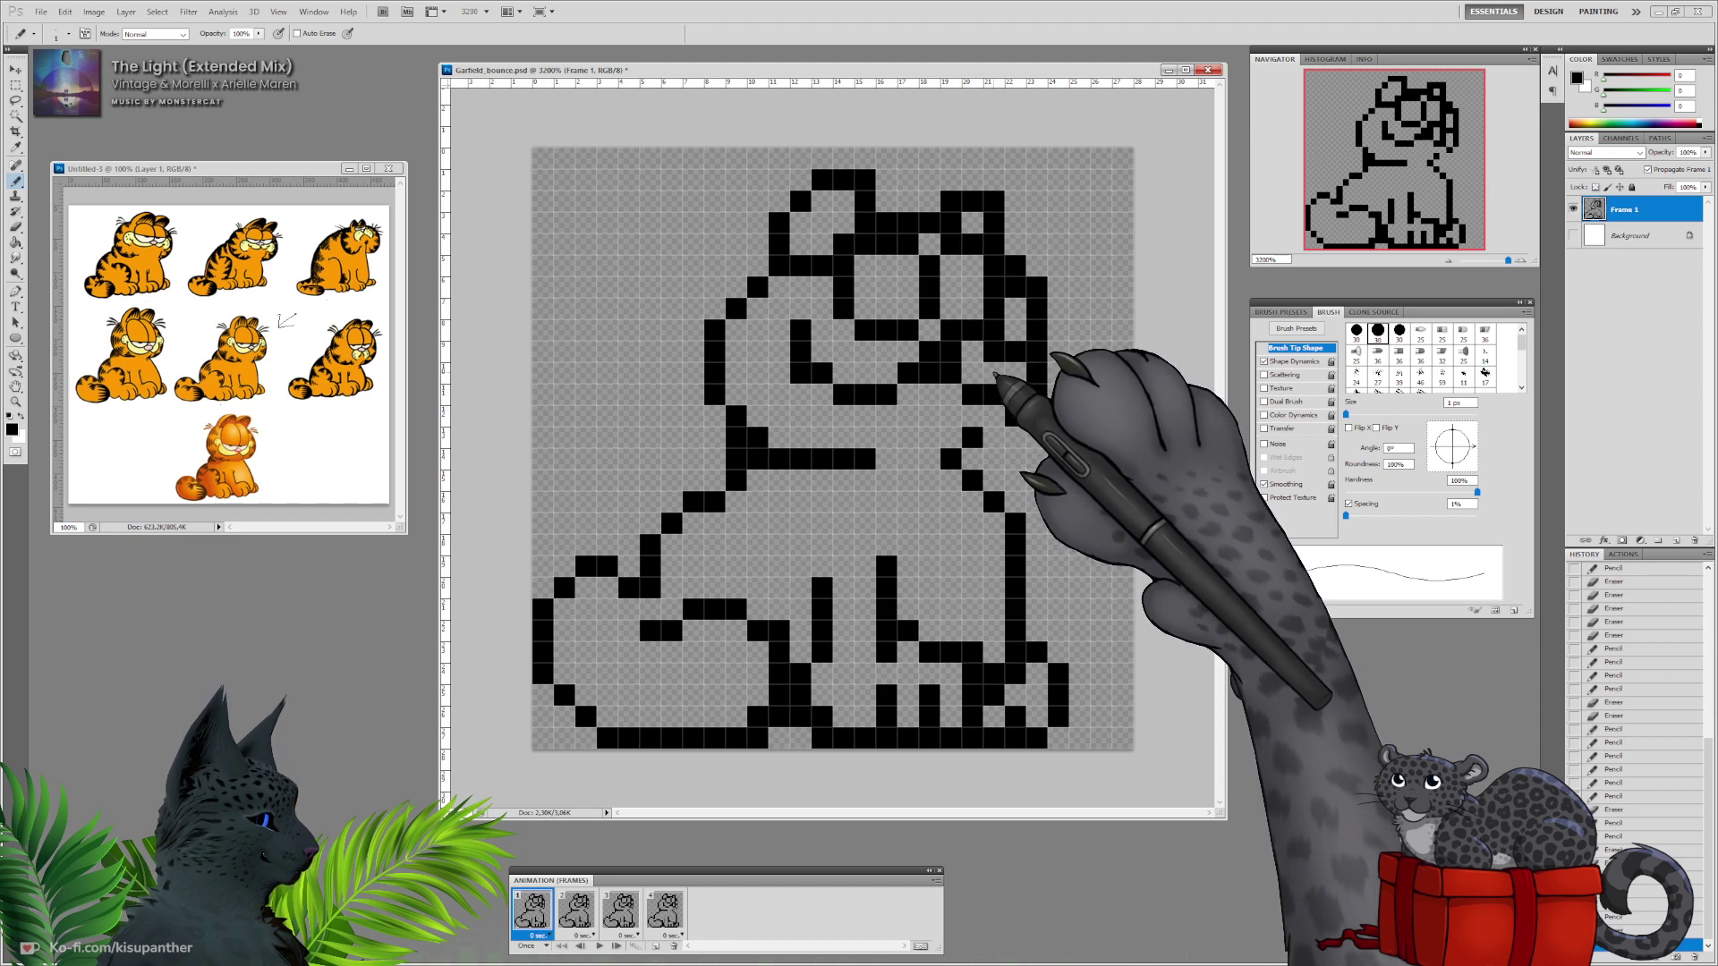
click(1014, 415)
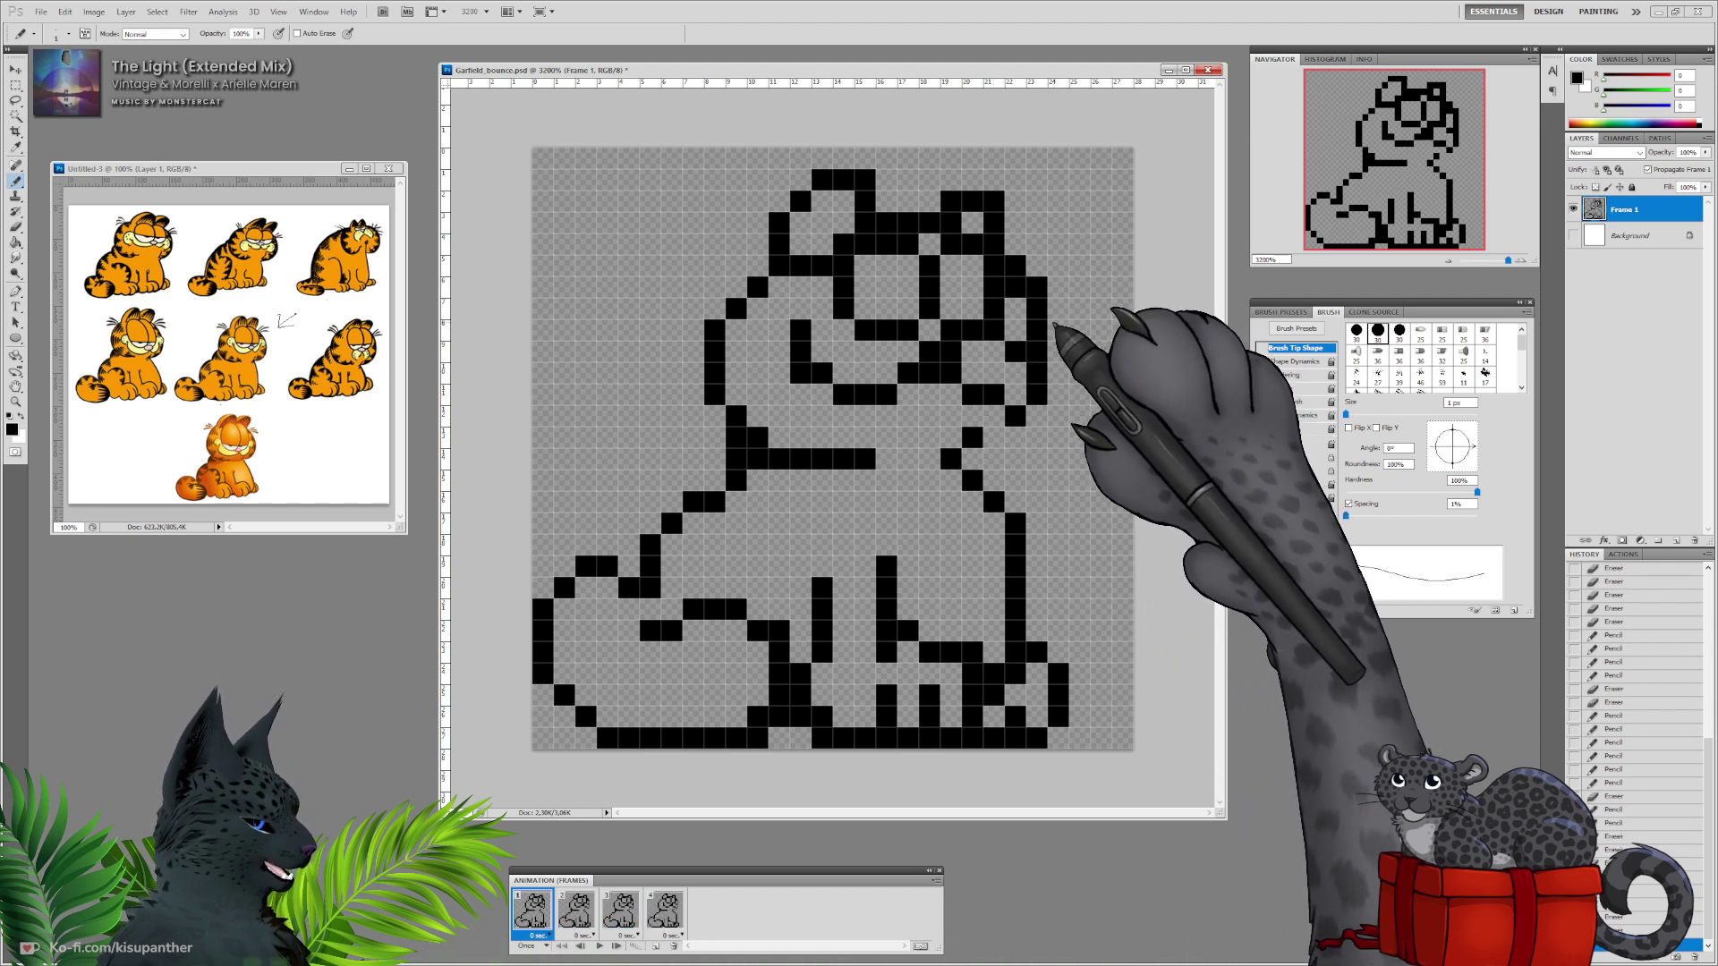
click(1014, 373)
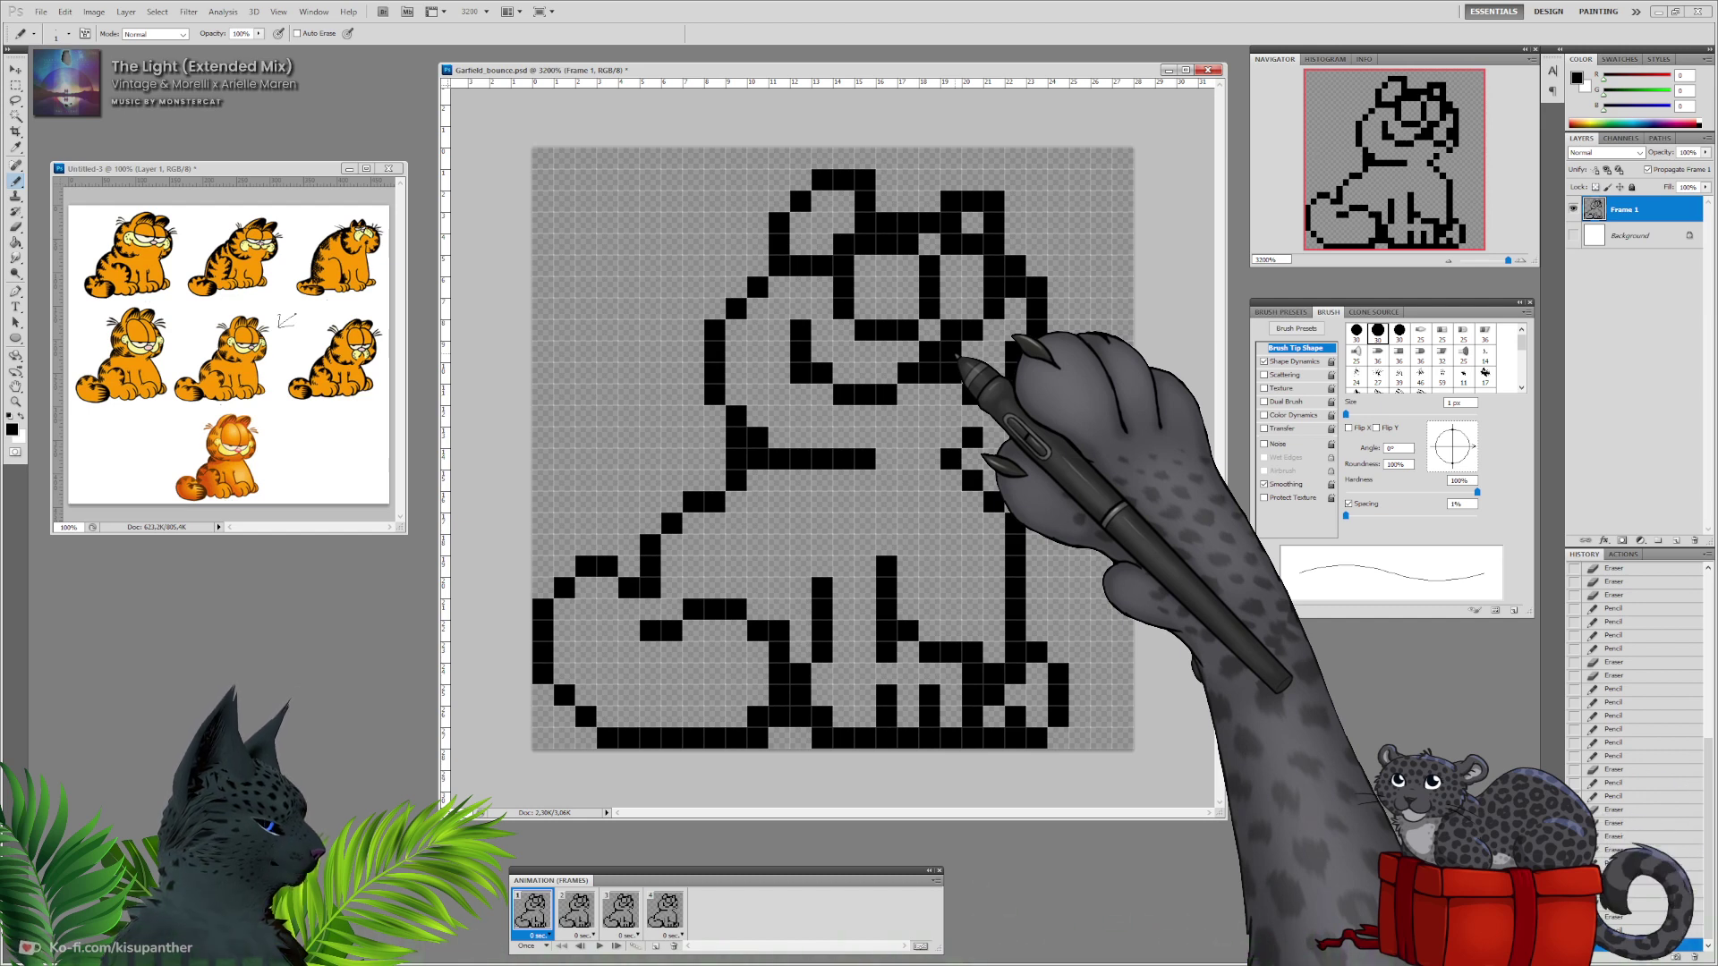
click(954, 354)
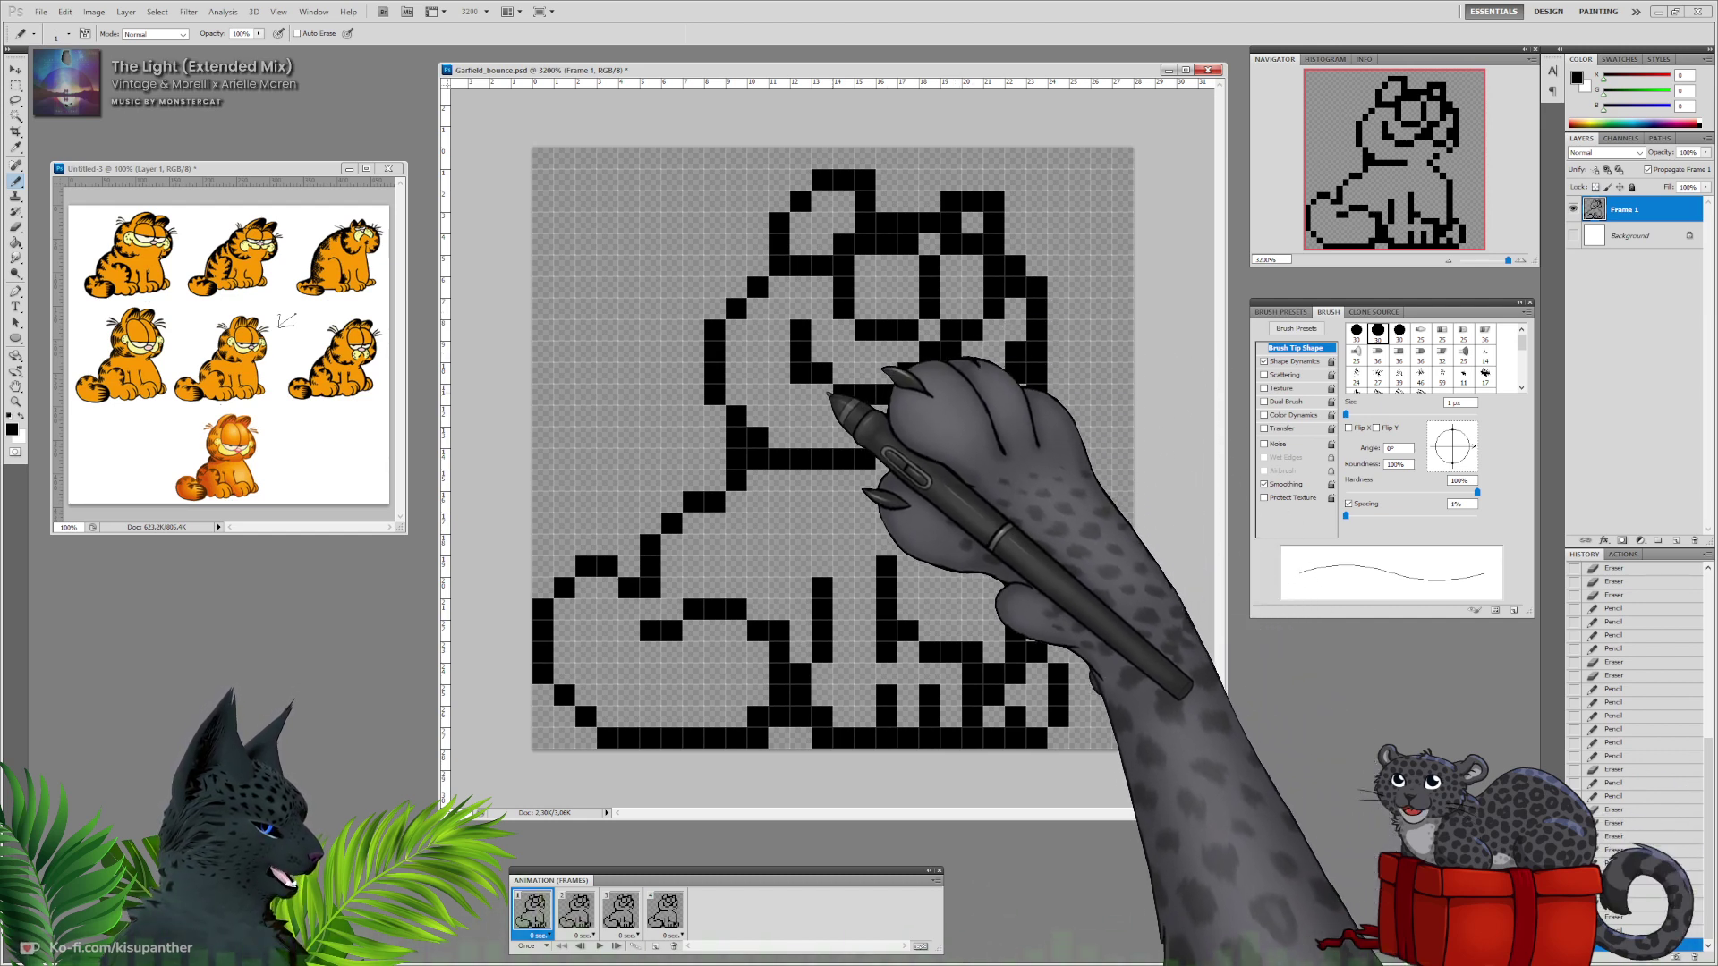
Redraw the near half of the mouth one pixel lower, with a short upturned corner at the near cheek.
drag(843, 417, 886, 416)
click(915, 402)
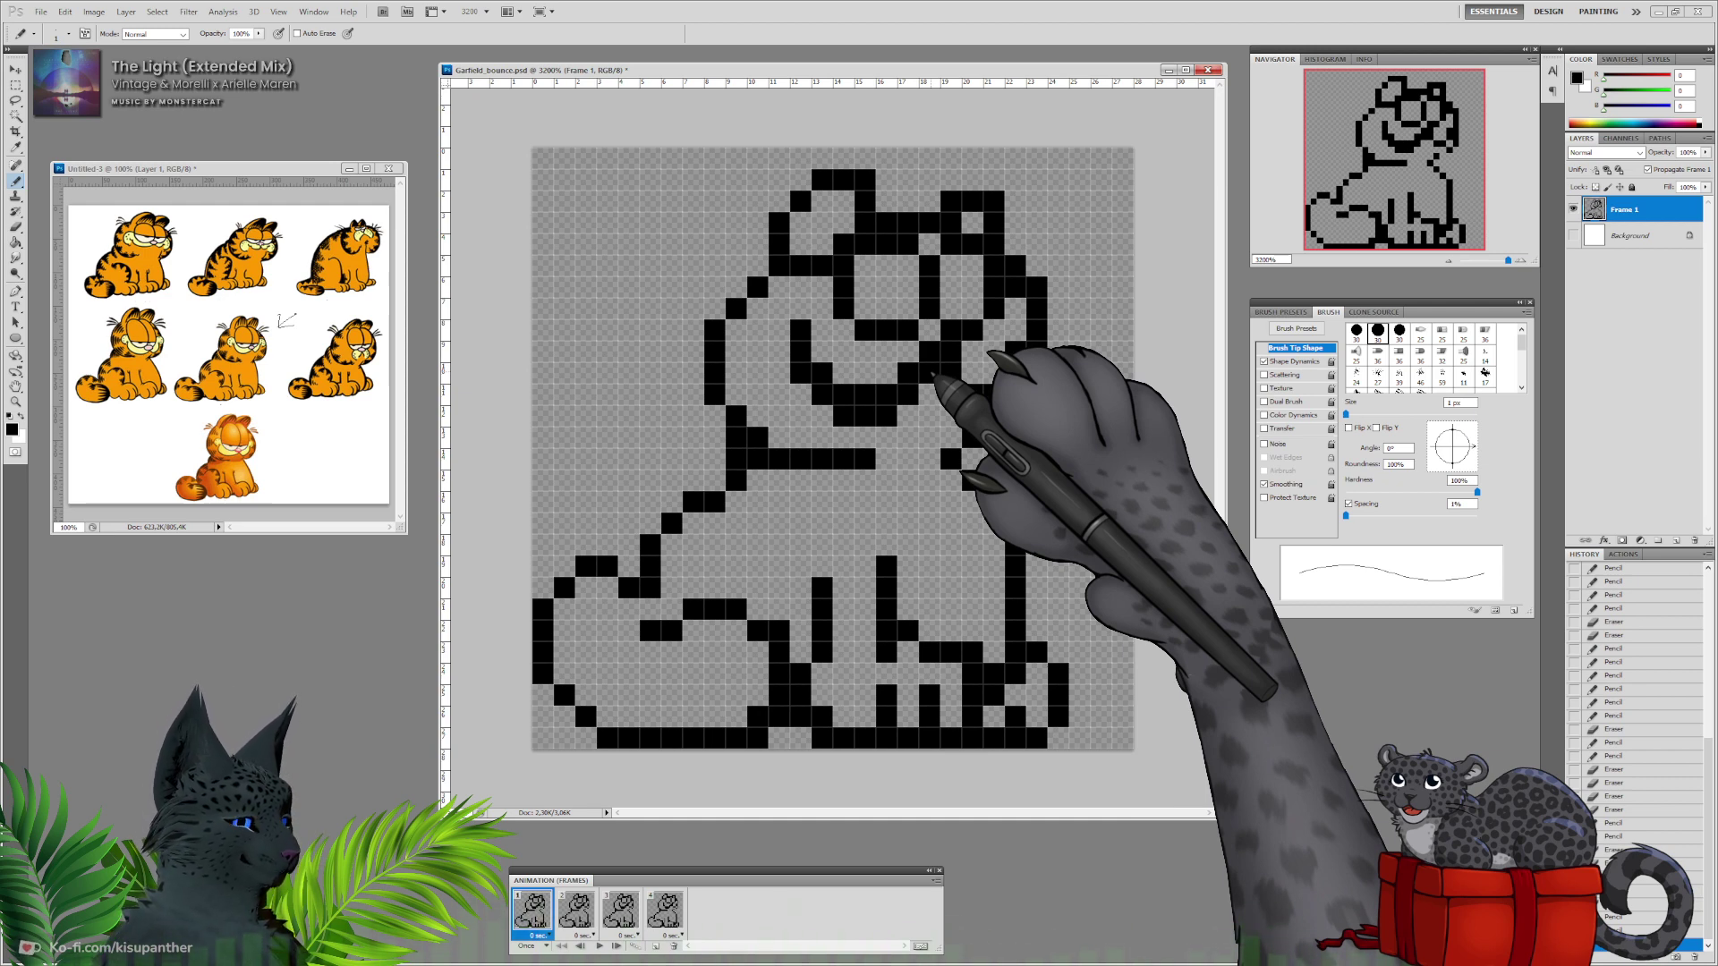
drag(887, 394, 843, 391)
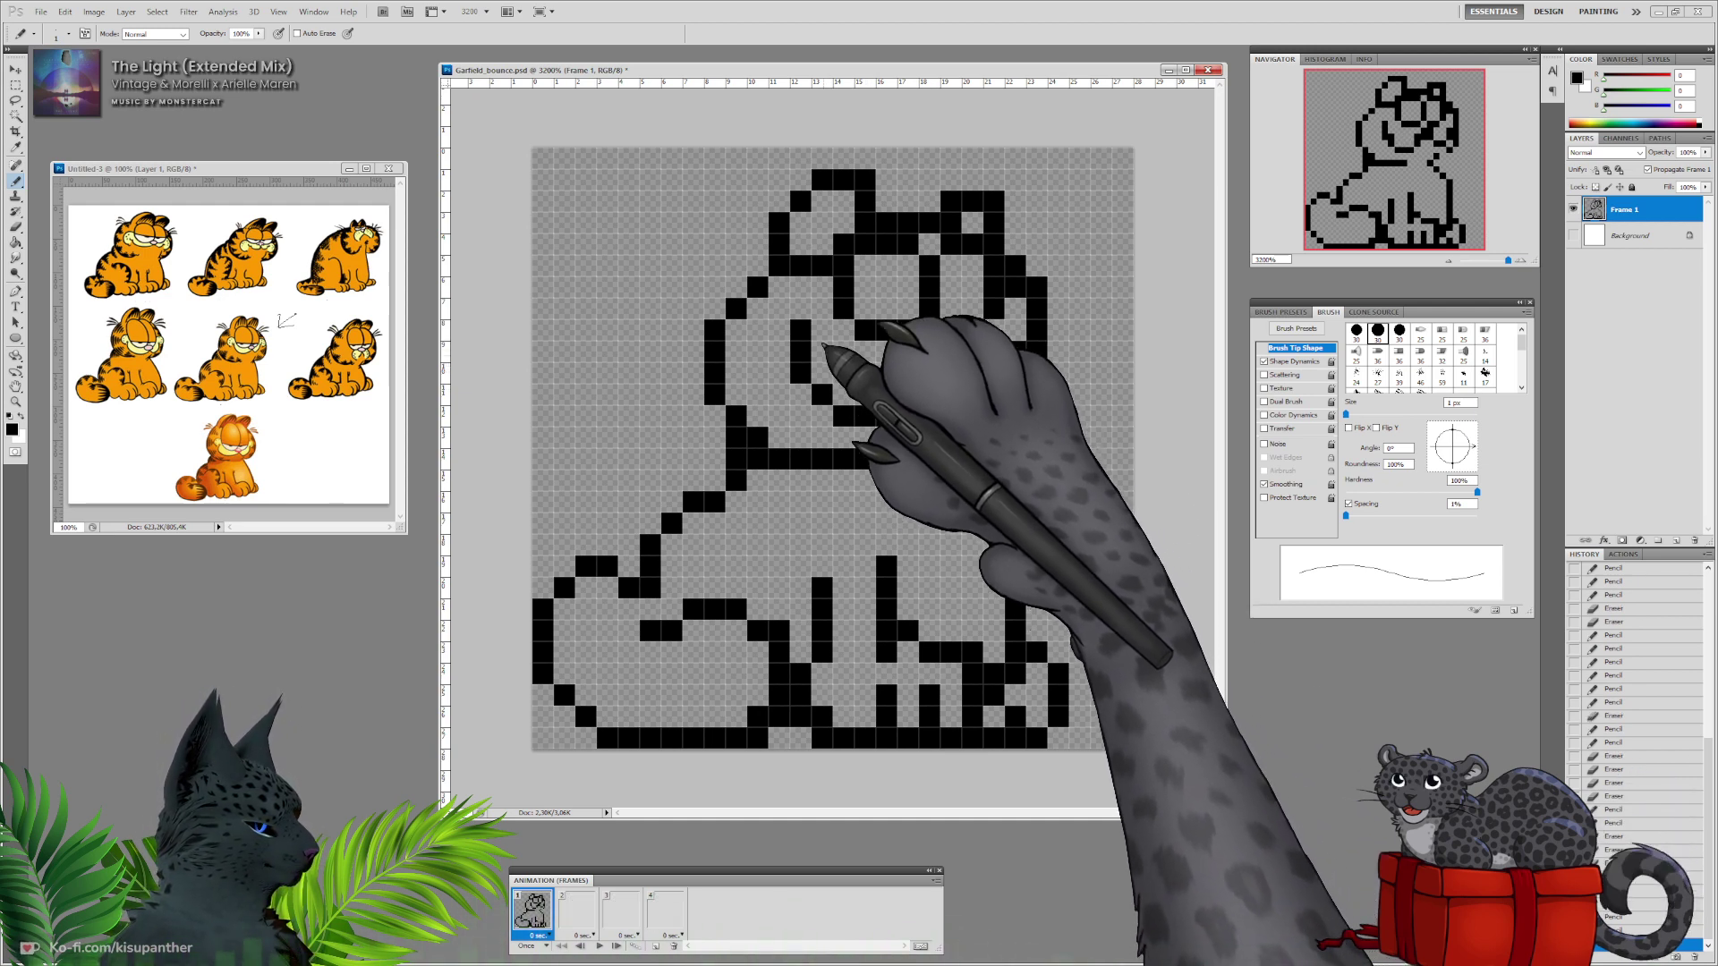
click(822, 395)
click(801, 330)
click(801, 352)
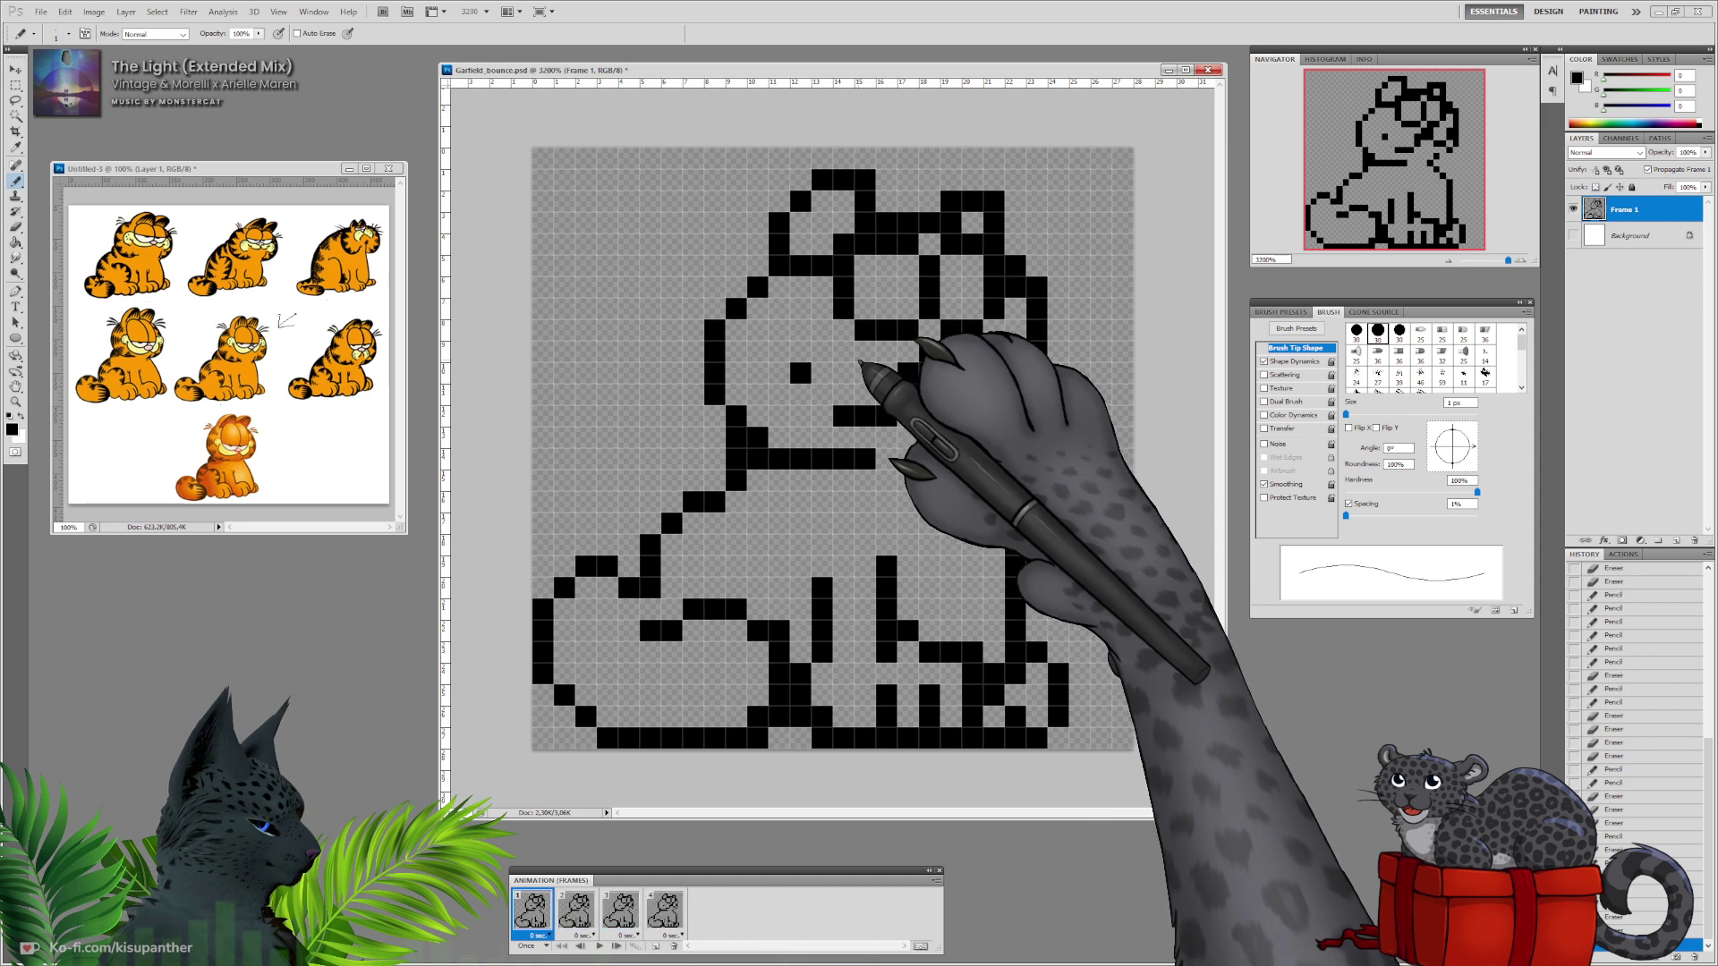
click(820, 414)
click(801, 393)
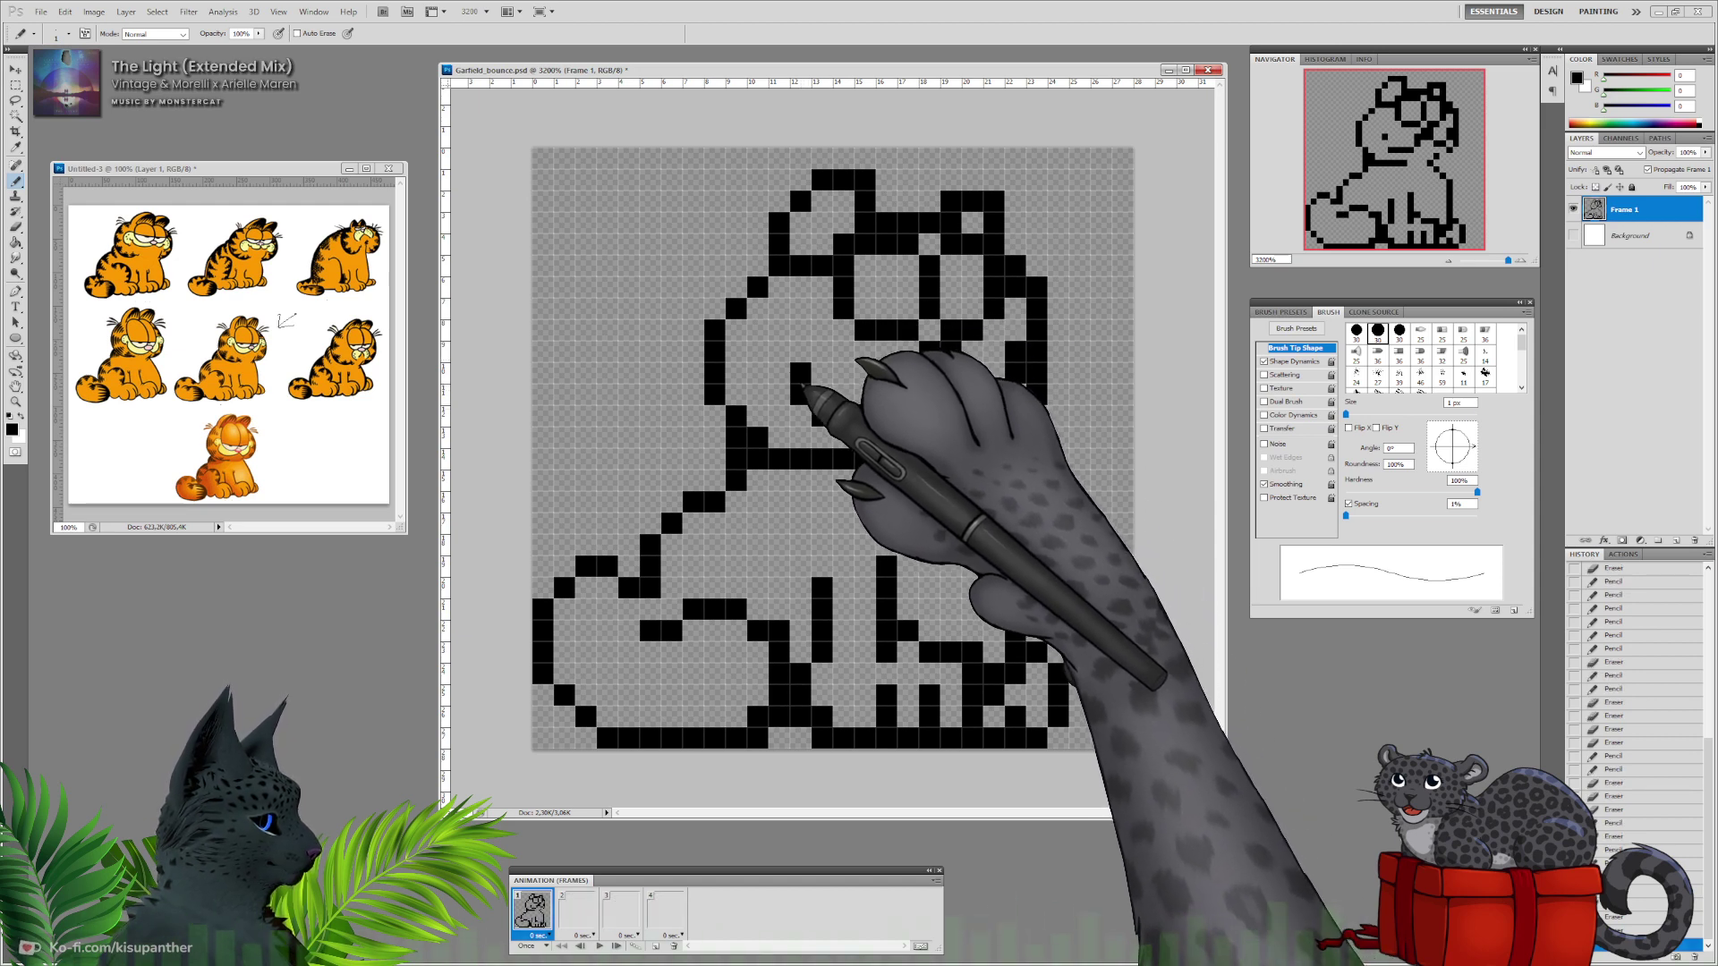
Lower the far half of the mouth and chin to match, adding a short upturned corner at the front cheek.
click(932, 394)
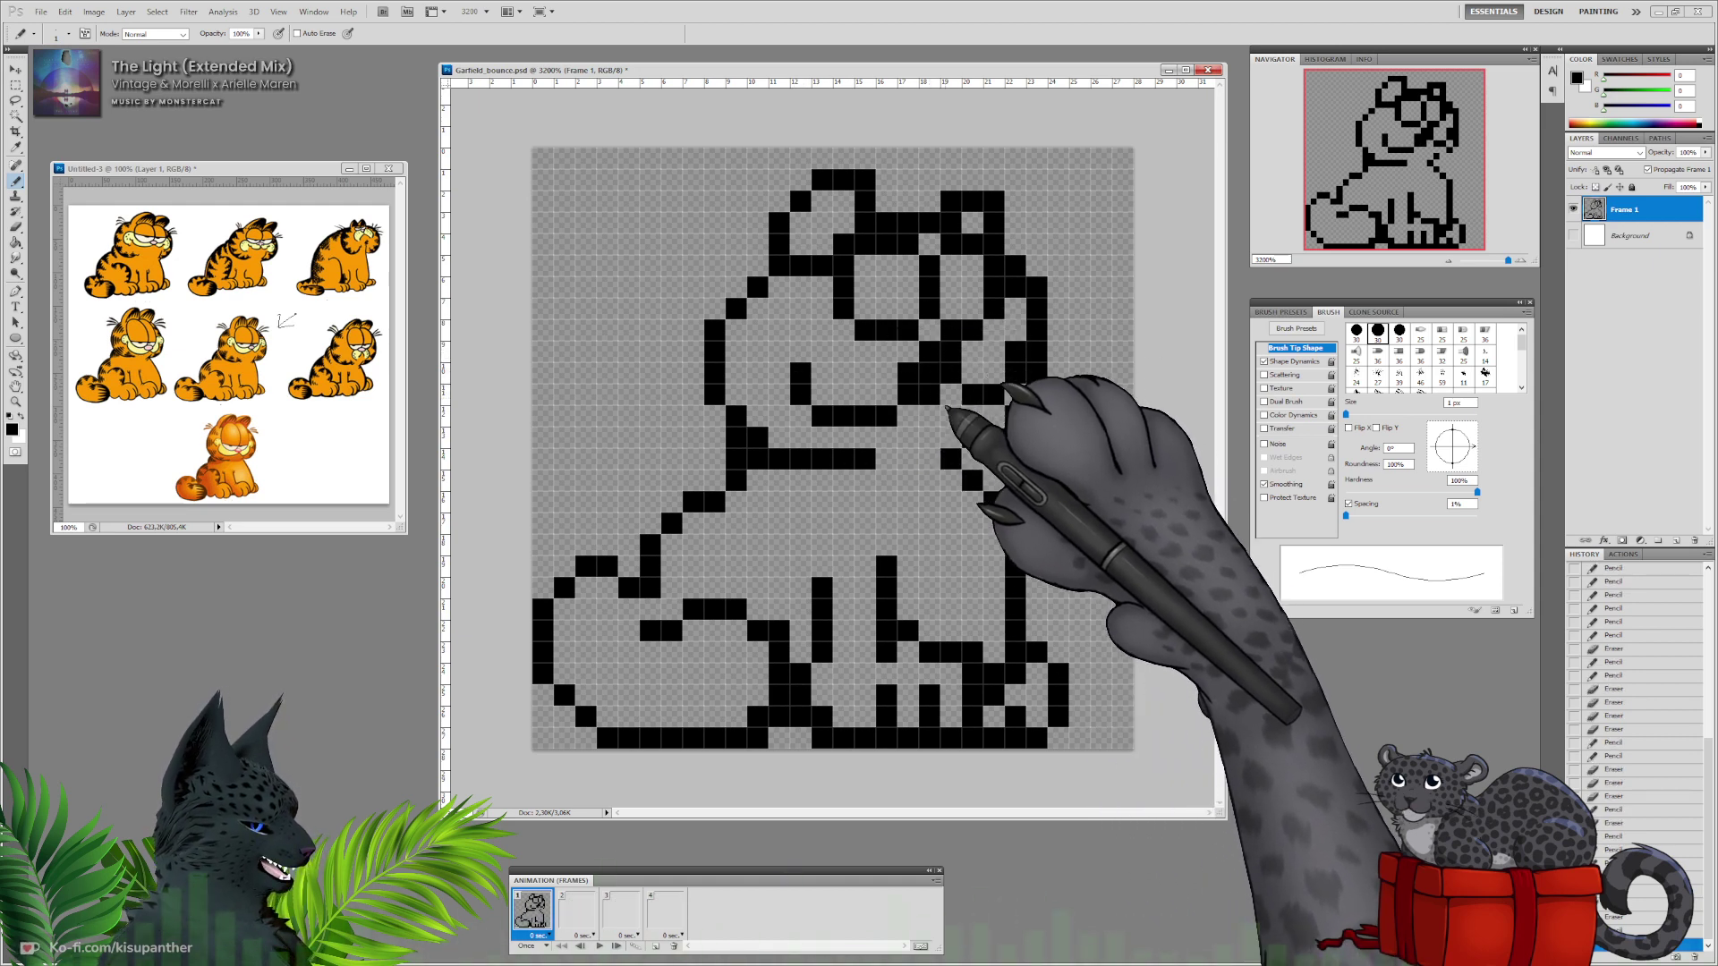
click(993, 436)
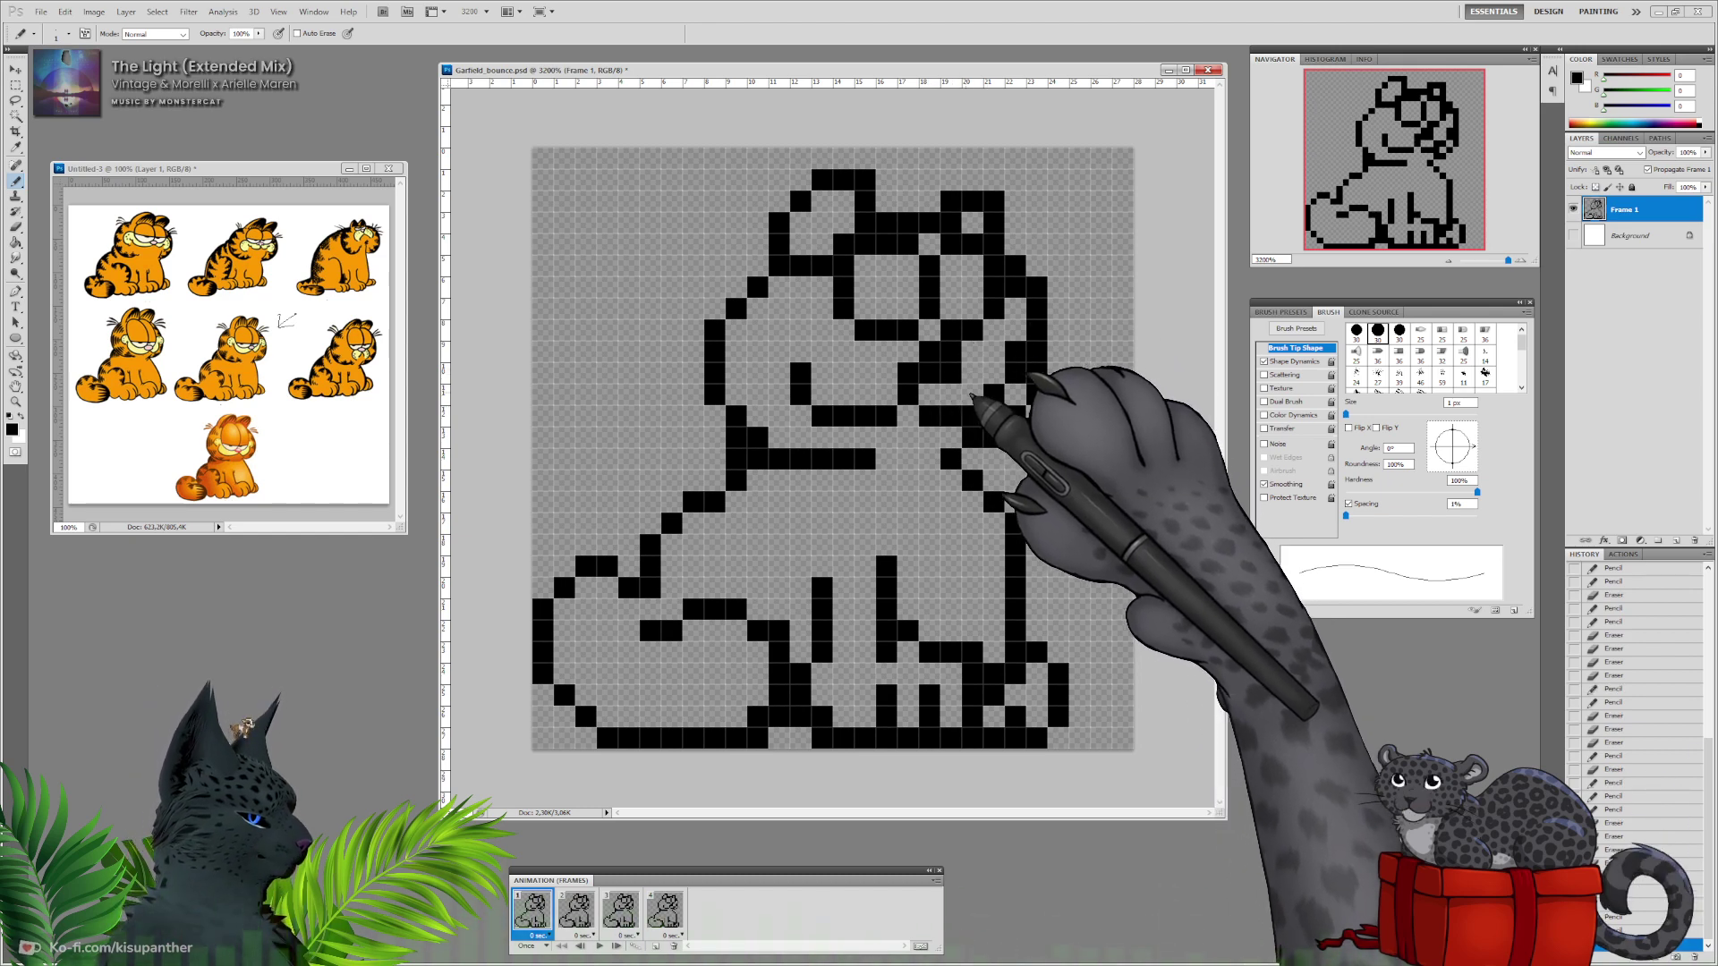
click(1011, 364)
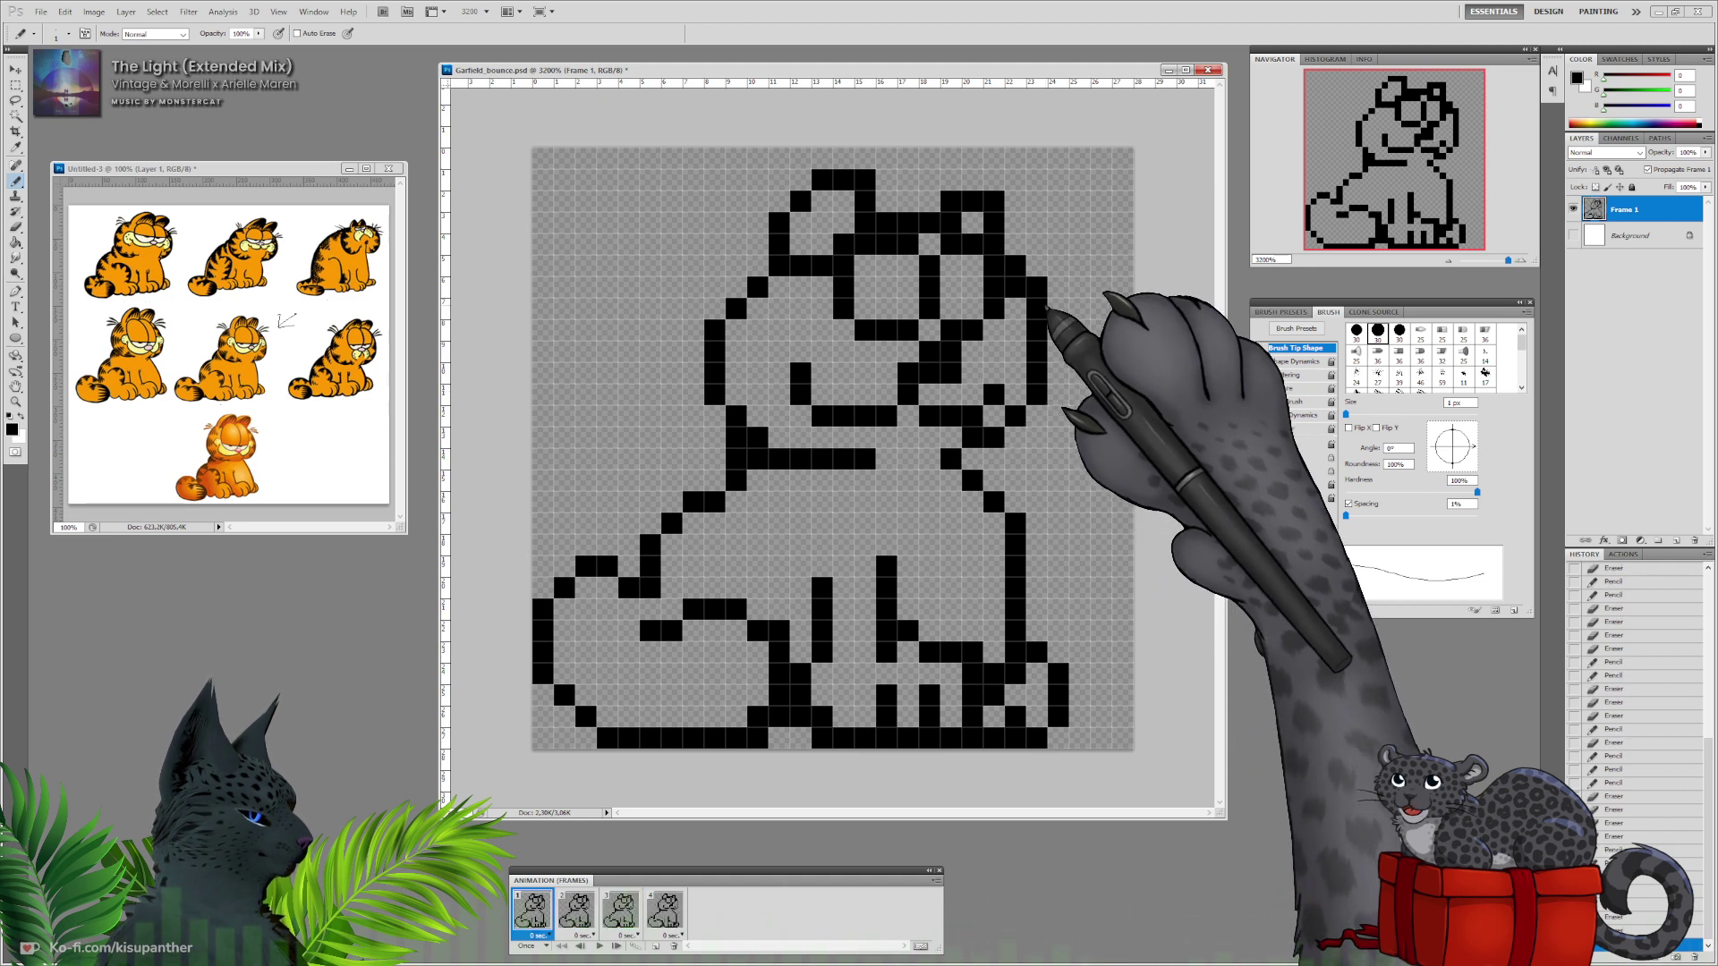
click(995, 375)
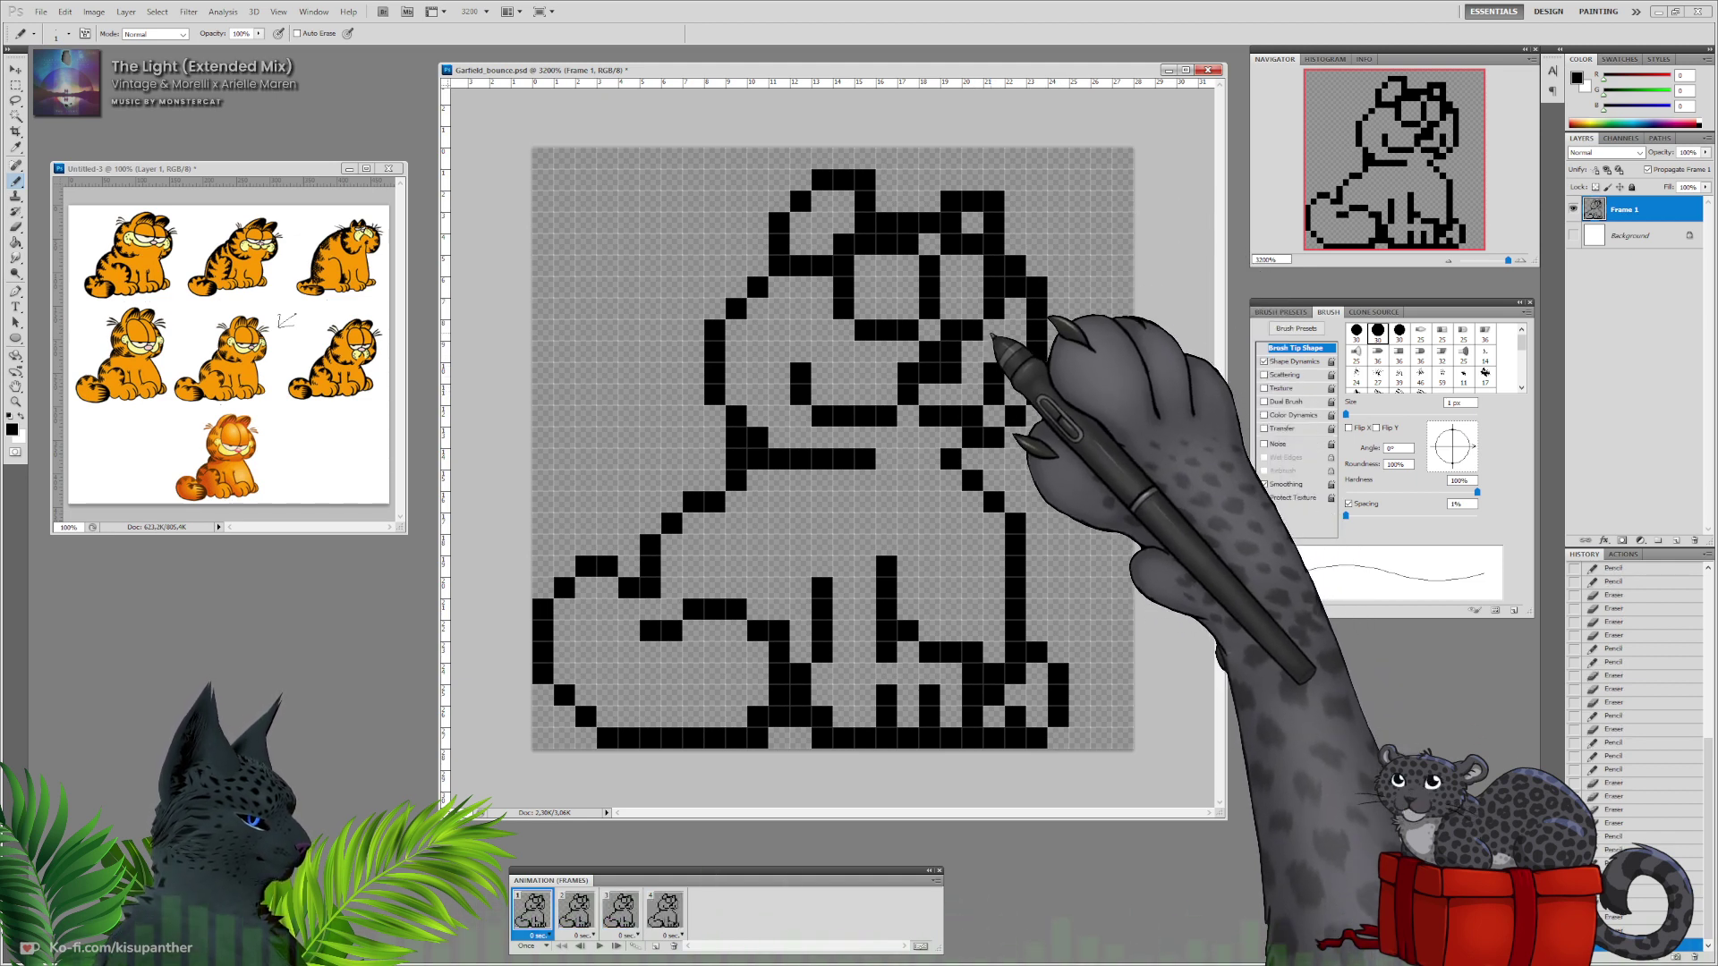
Reshape the nose into a small downward-pointing triangle, three pixels wide, separated from the eyes and centred above the mouth.
click(930, 372)
click(941, 369)
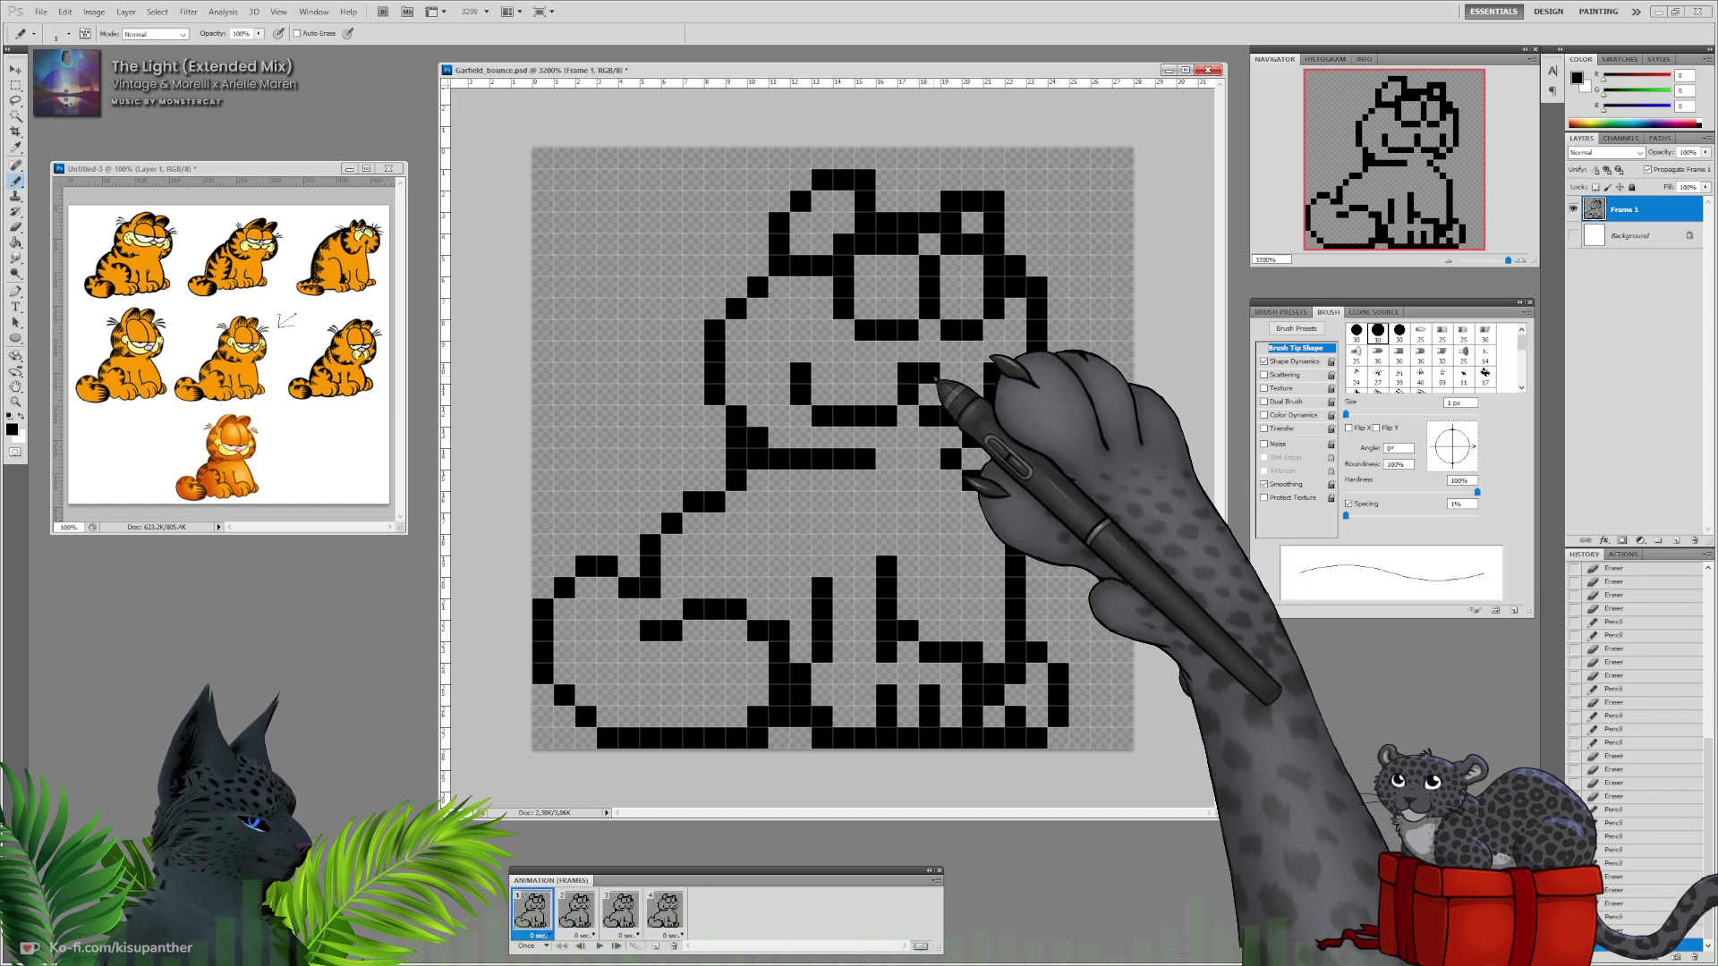
click(930, 373)
click(887, 373)
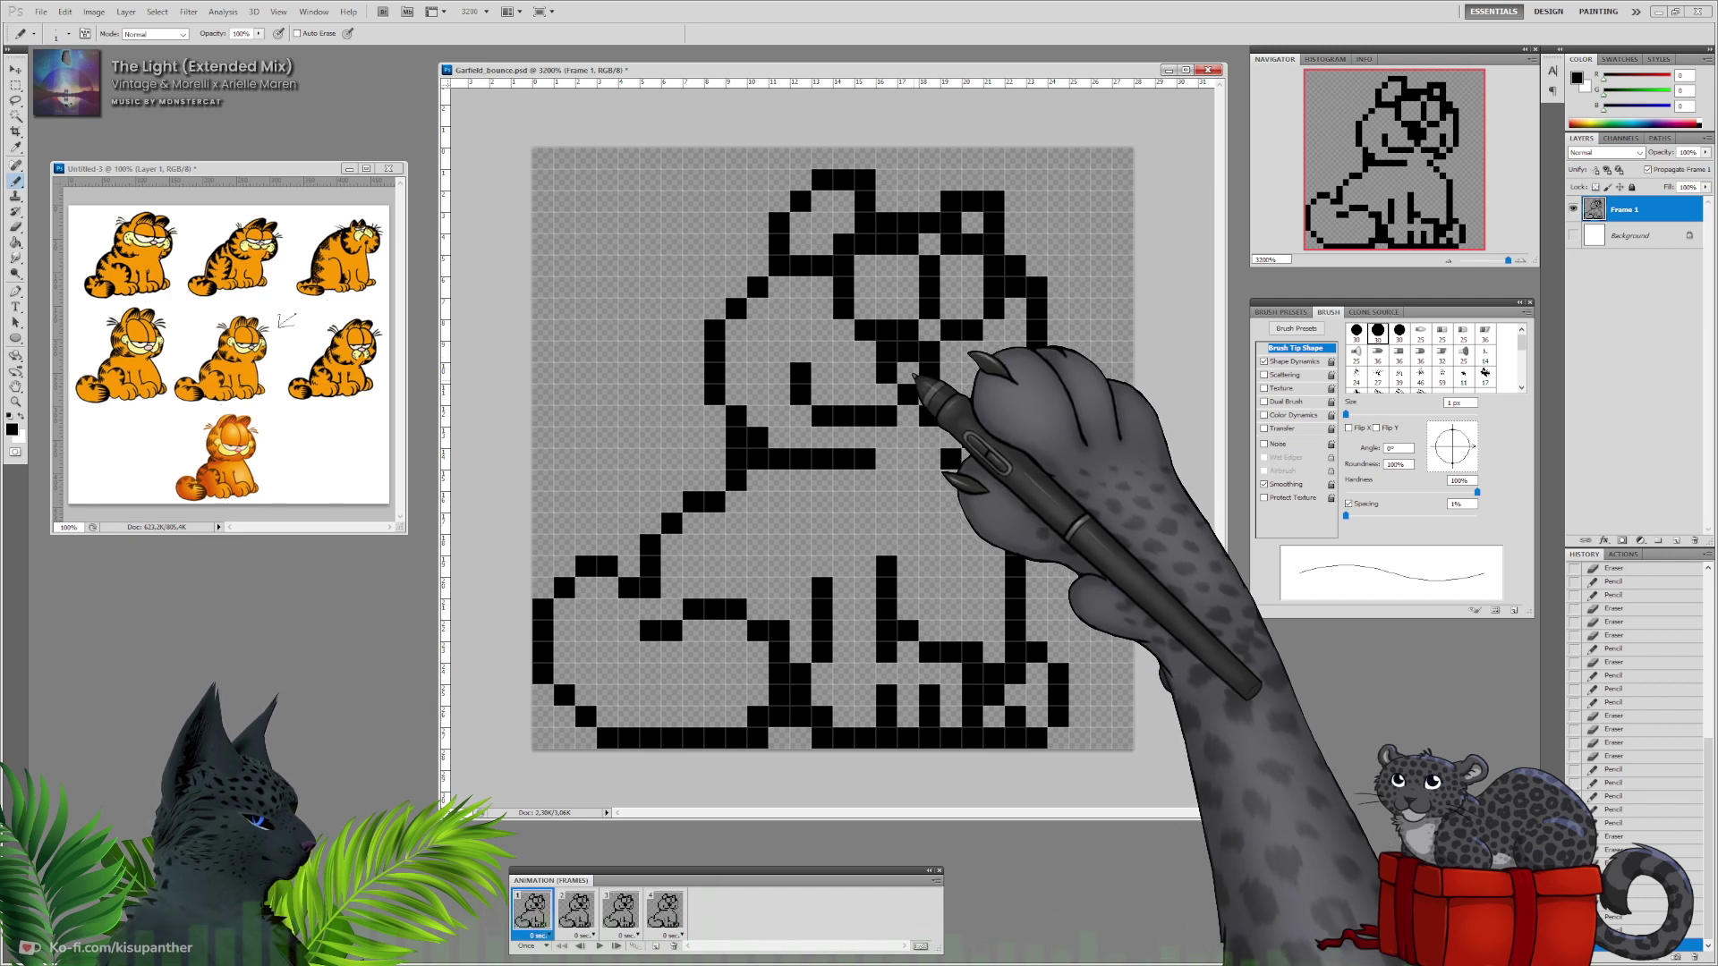
click(911, 375)
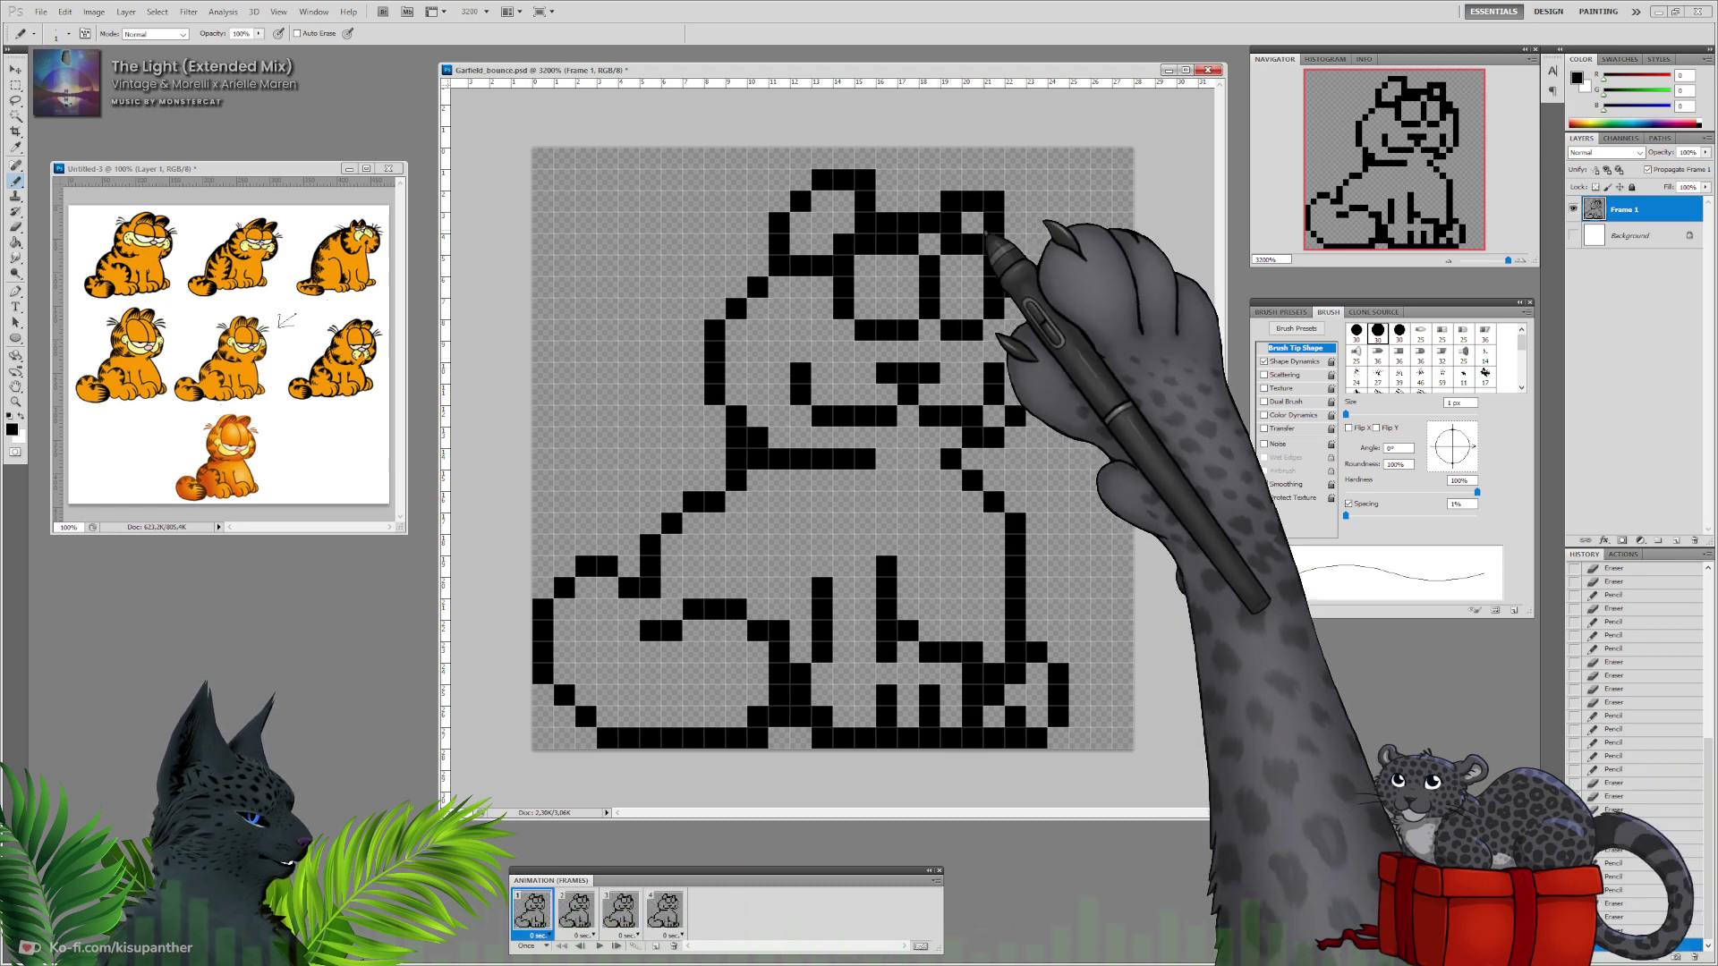
Trim the front forehead outline and shift the near eye box back by one pixel.
drag(1036, 309, 1015, 266)
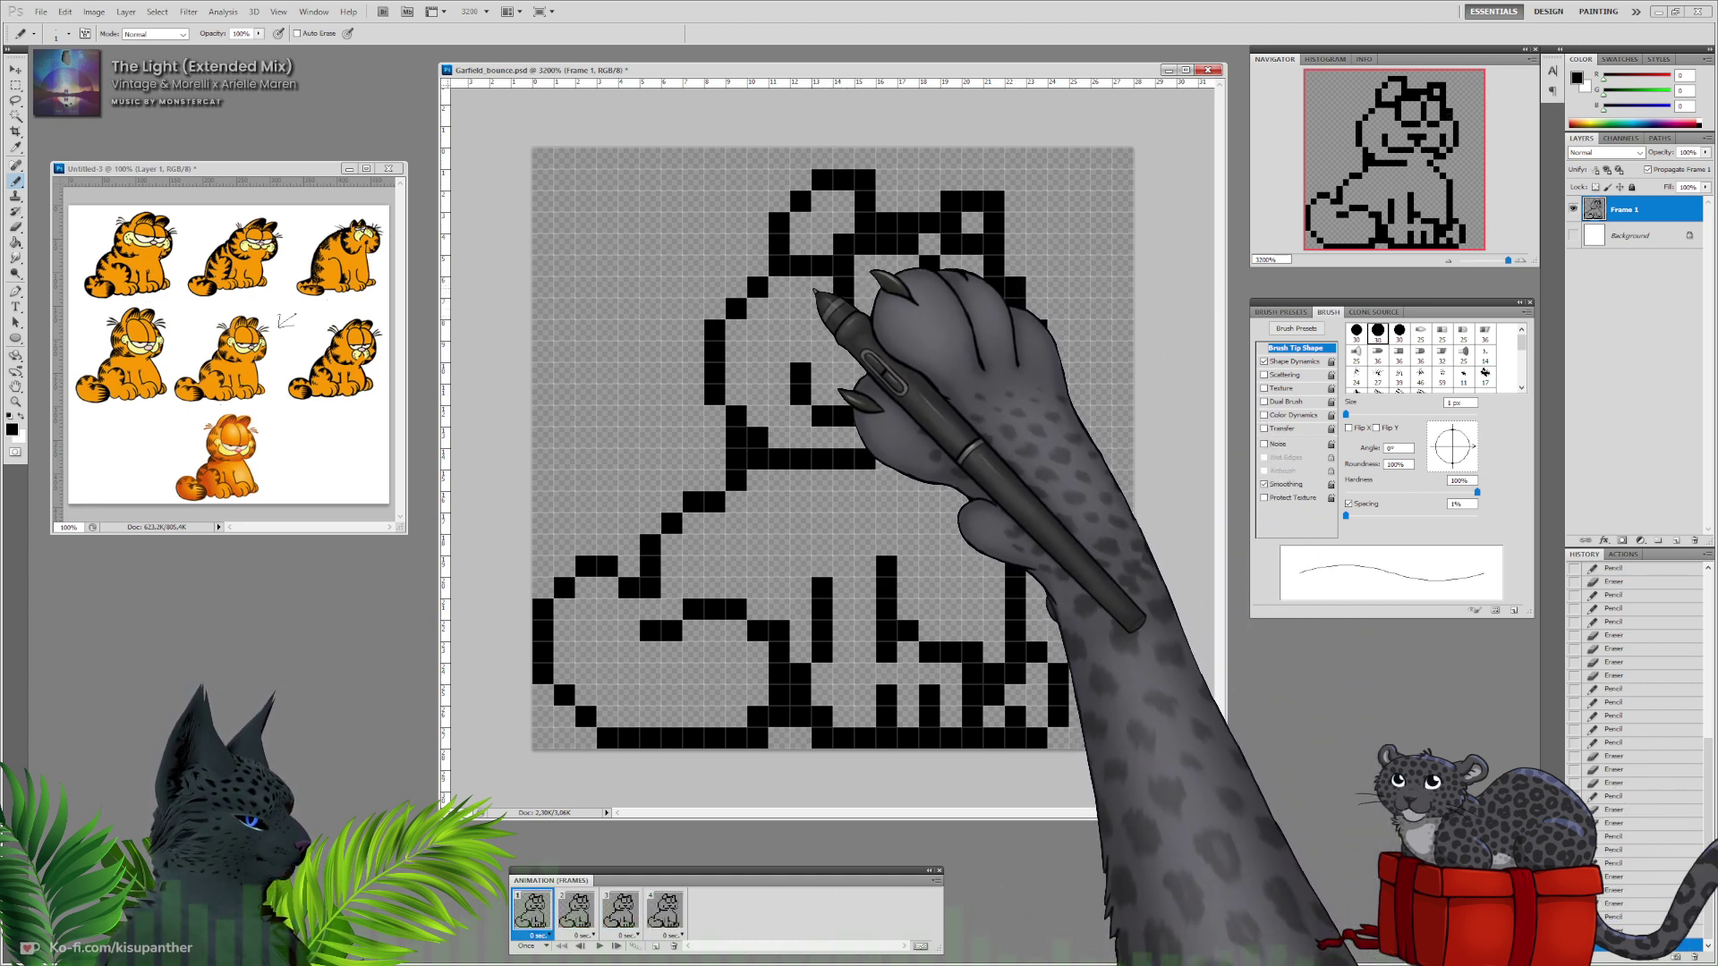
drag(822, 246, 816, 304)
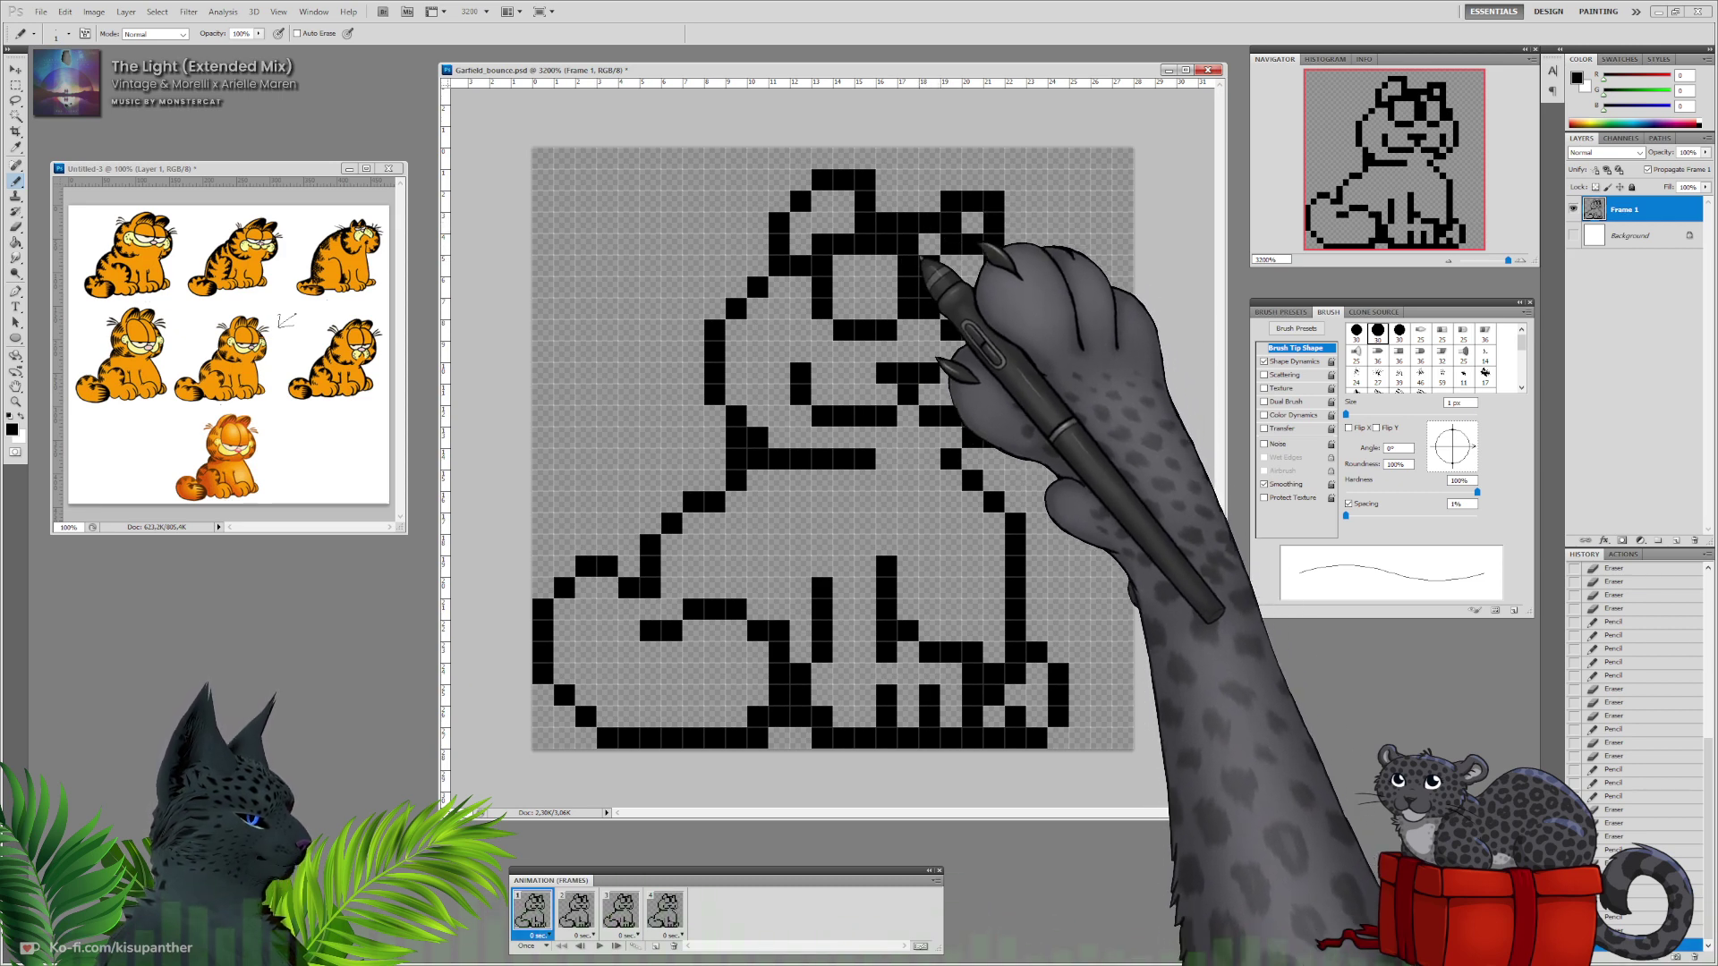
click(915, 248)
drag(932, 299, 931, 308)
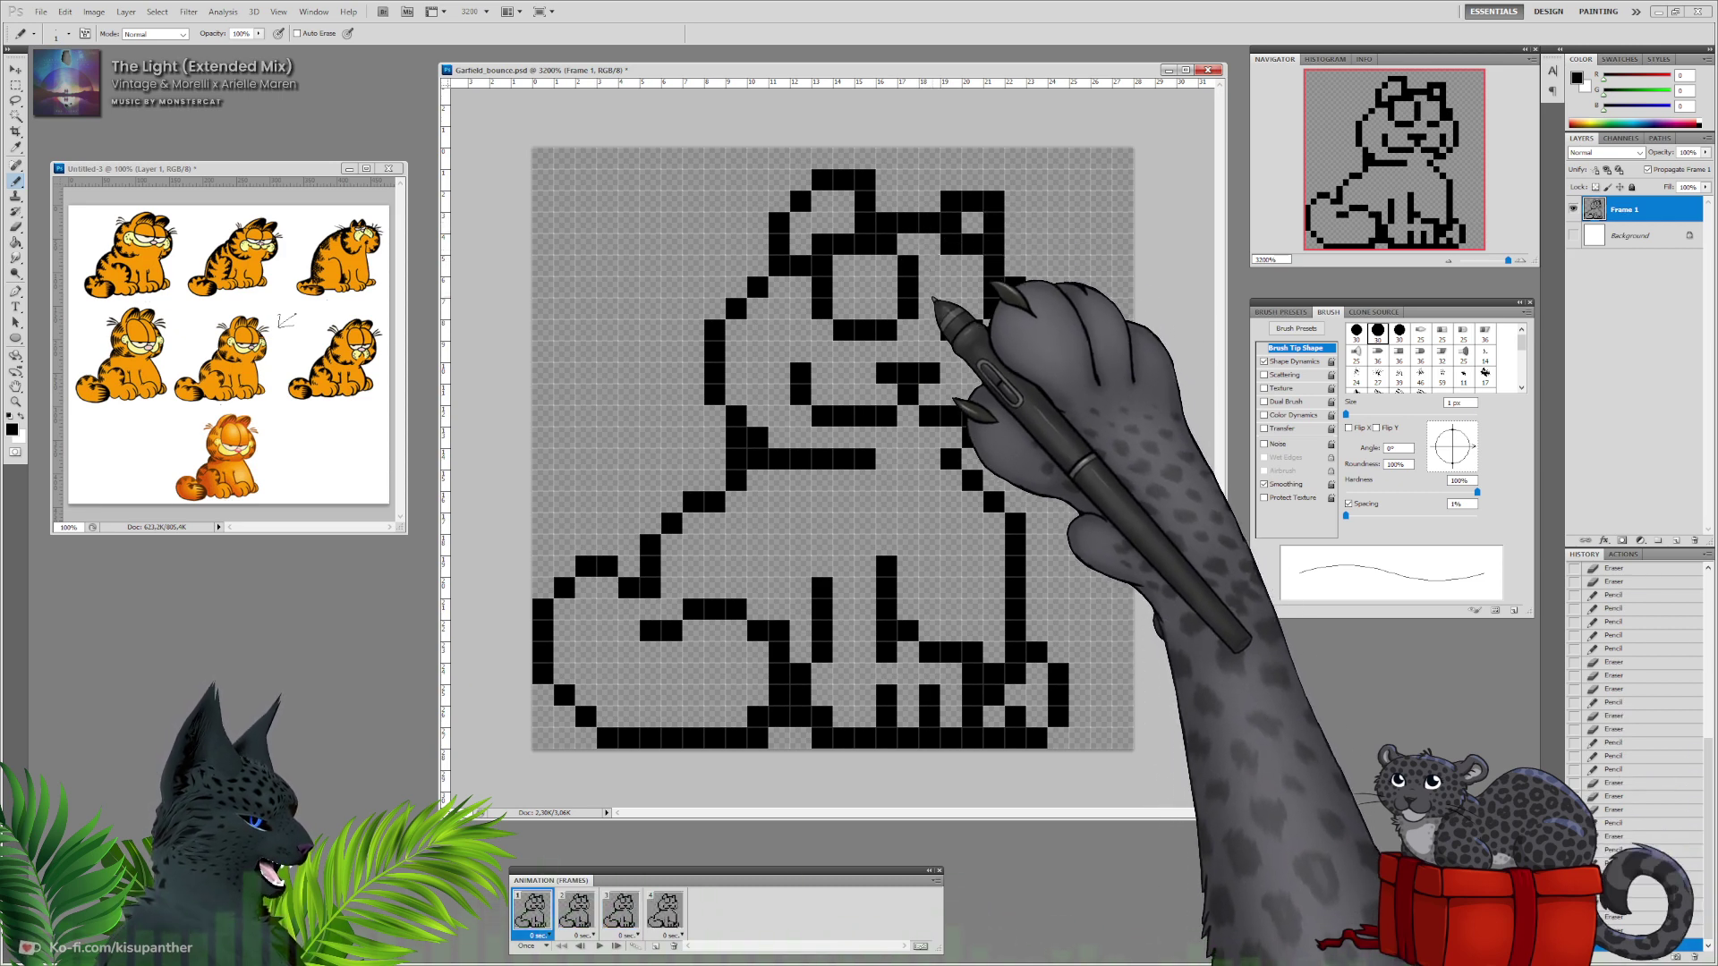
Move the far eye's front edge back by one pixel, erasing its old edge and the eyes' outer upper corner pixels.
click(975, 269)
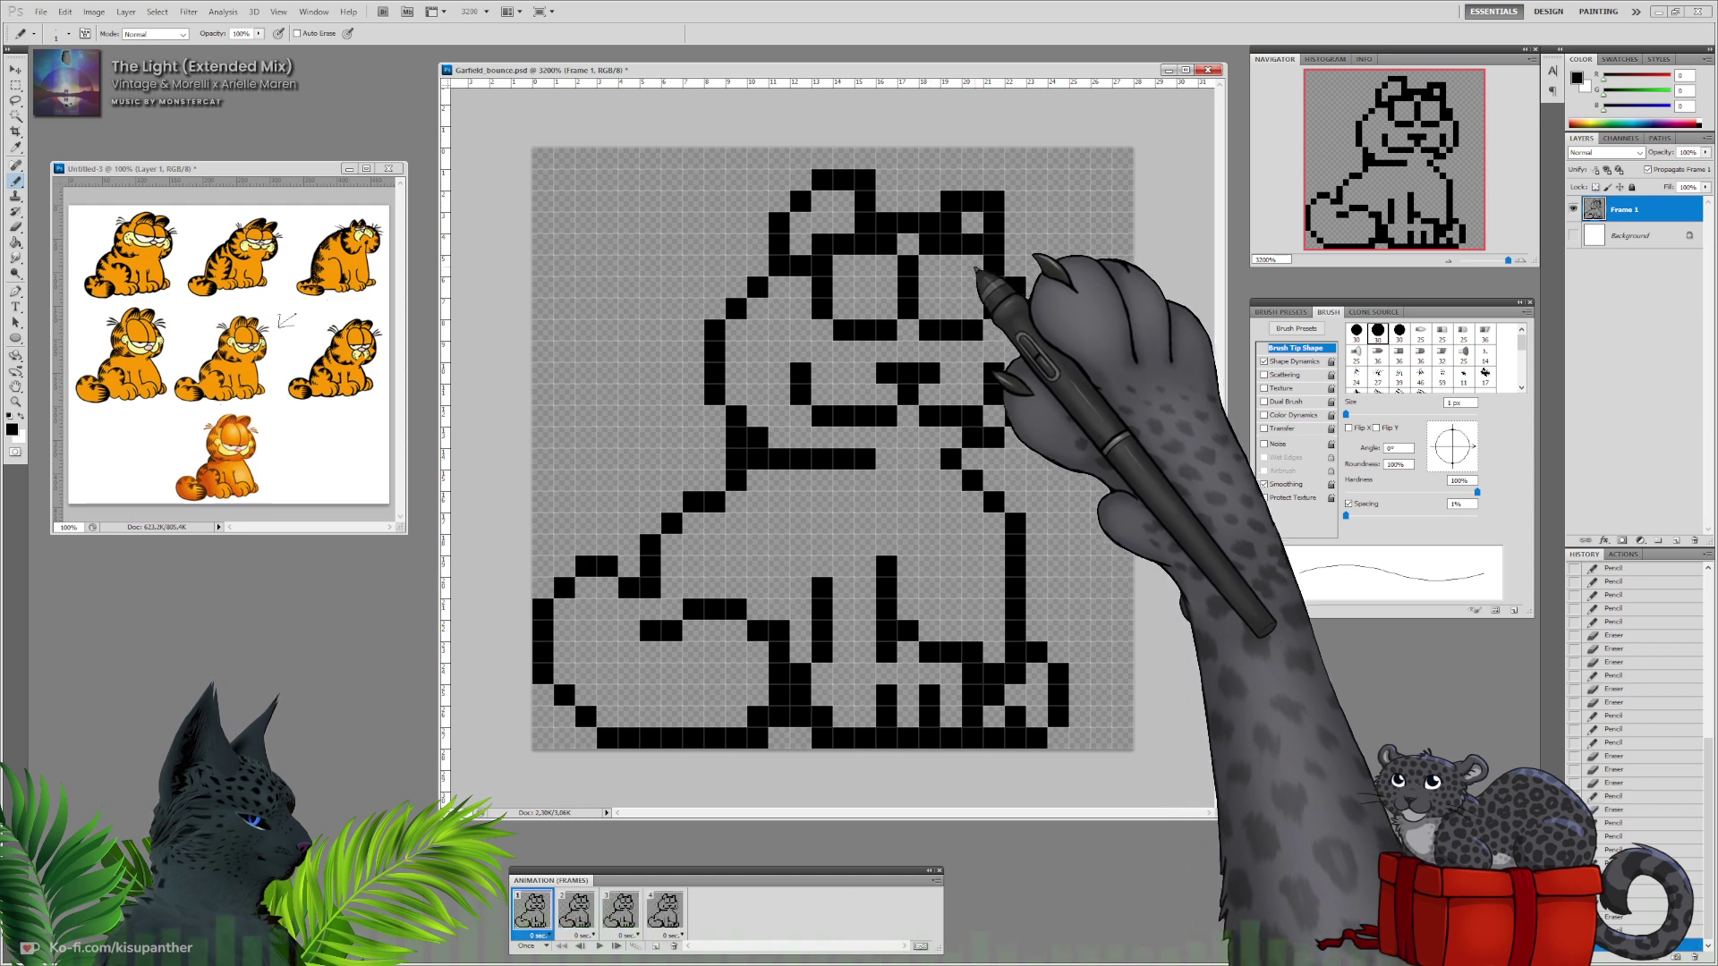
click(993, 288)
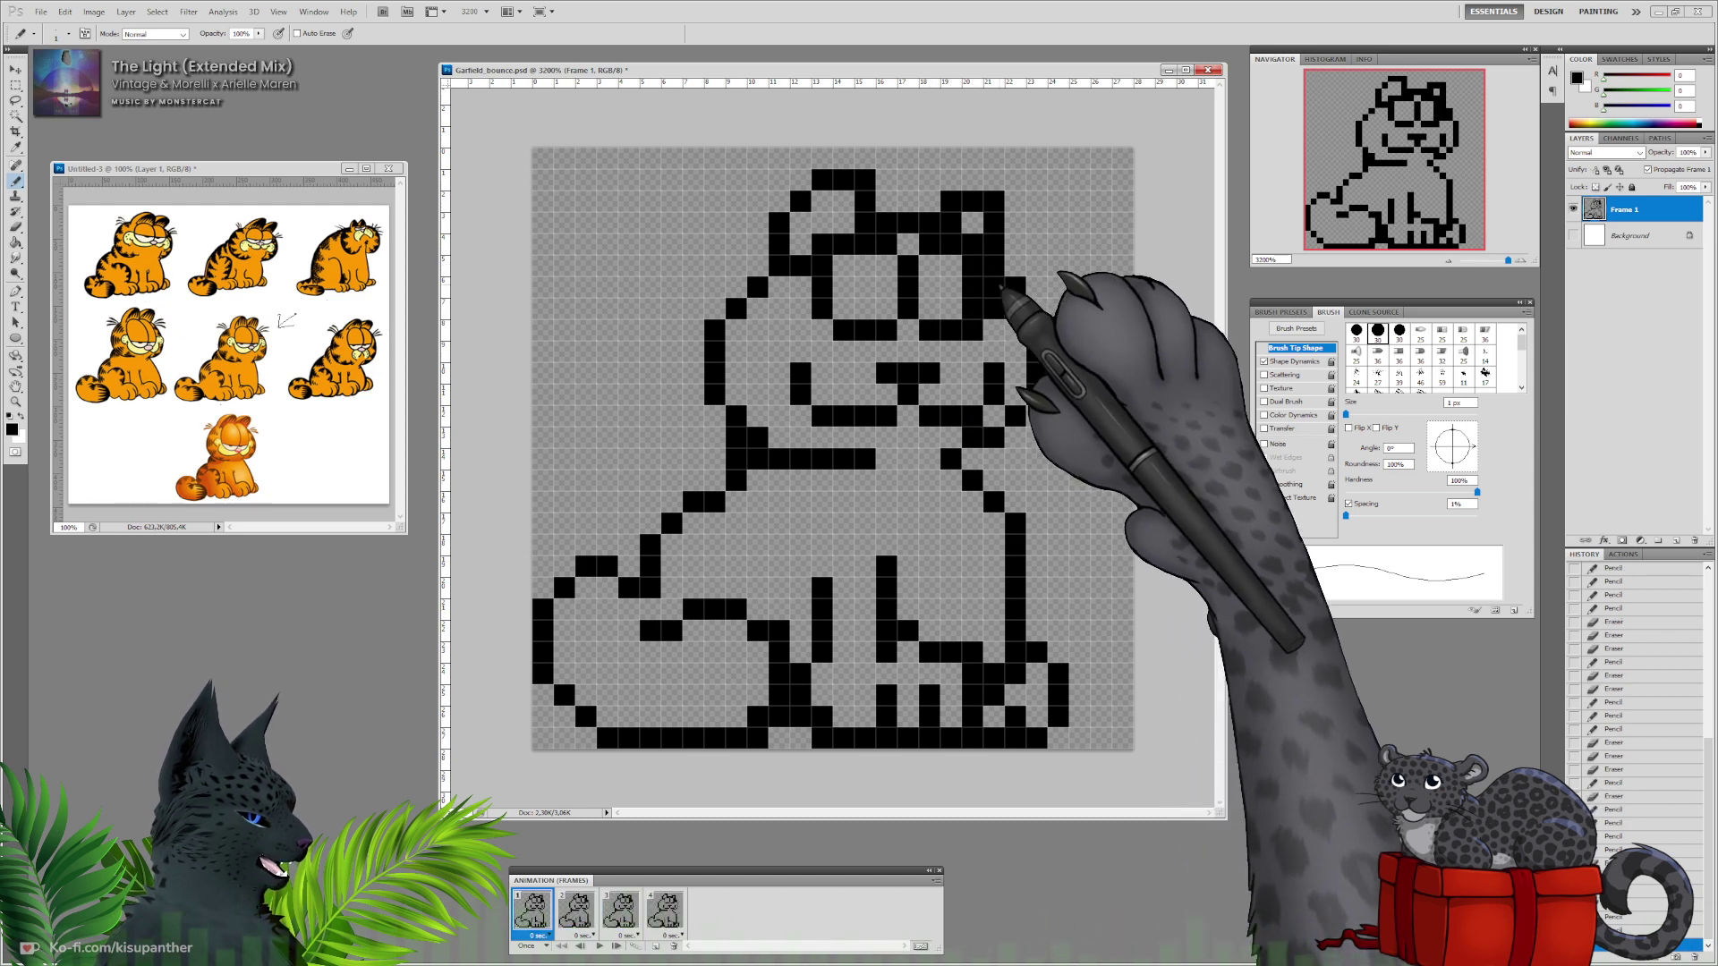
click(824, 243)
click(971, 242)
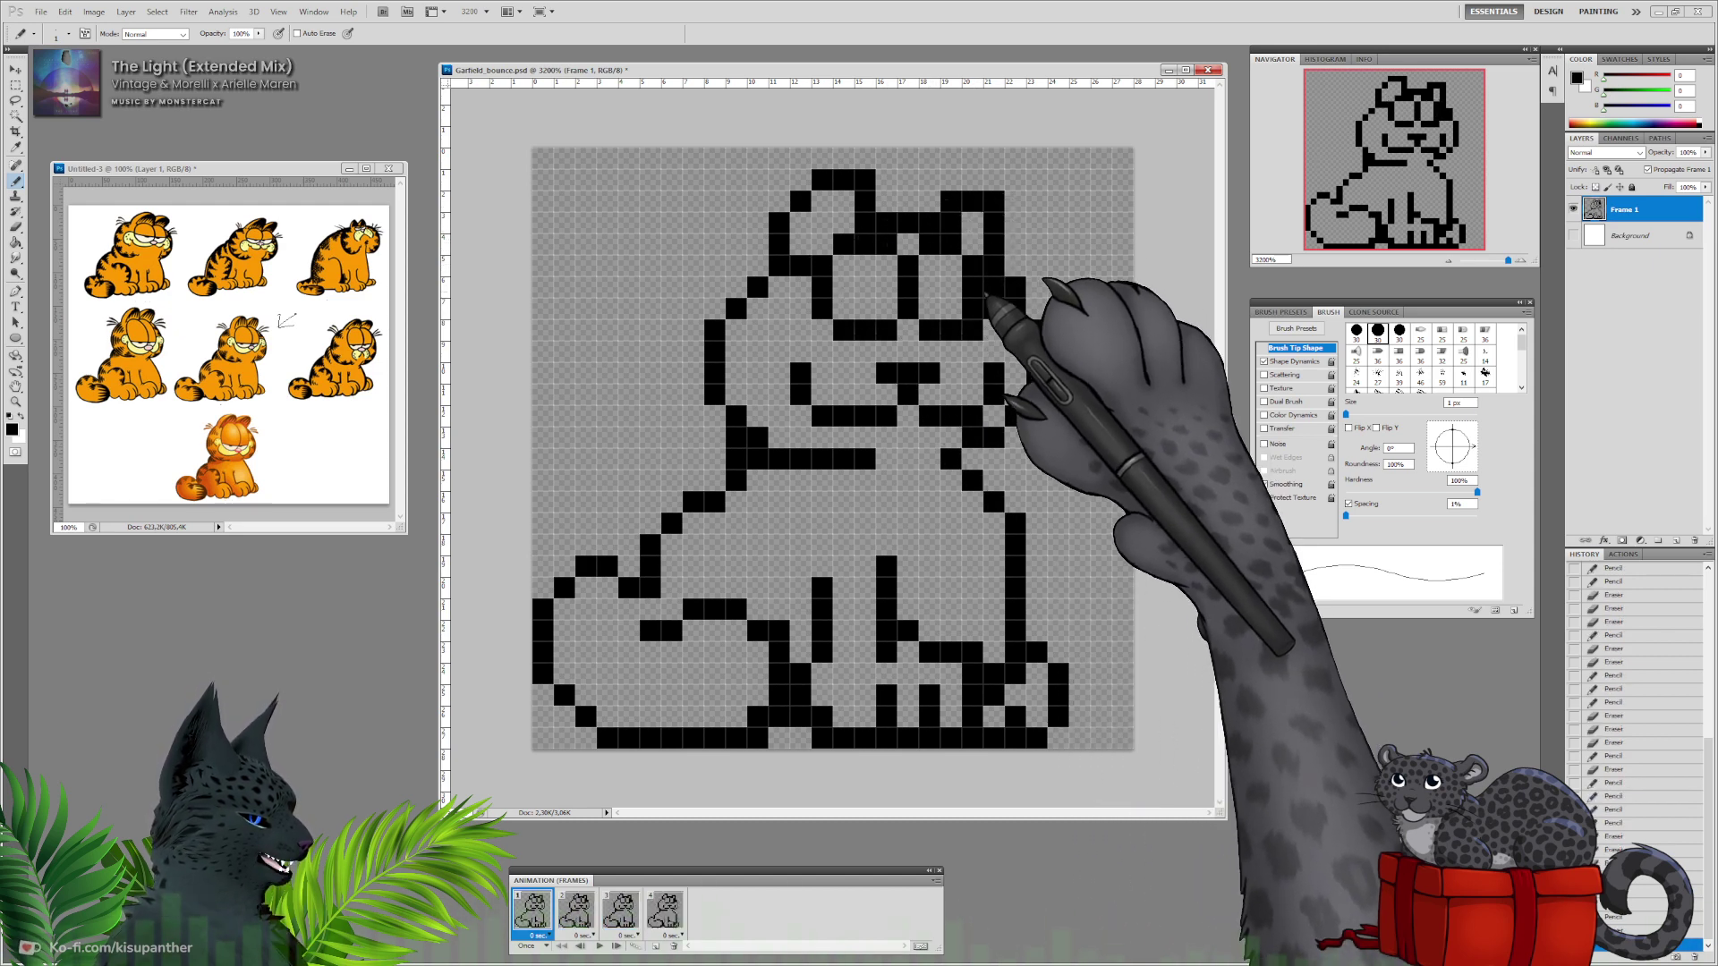
click(992, 289)
click(994, 308)
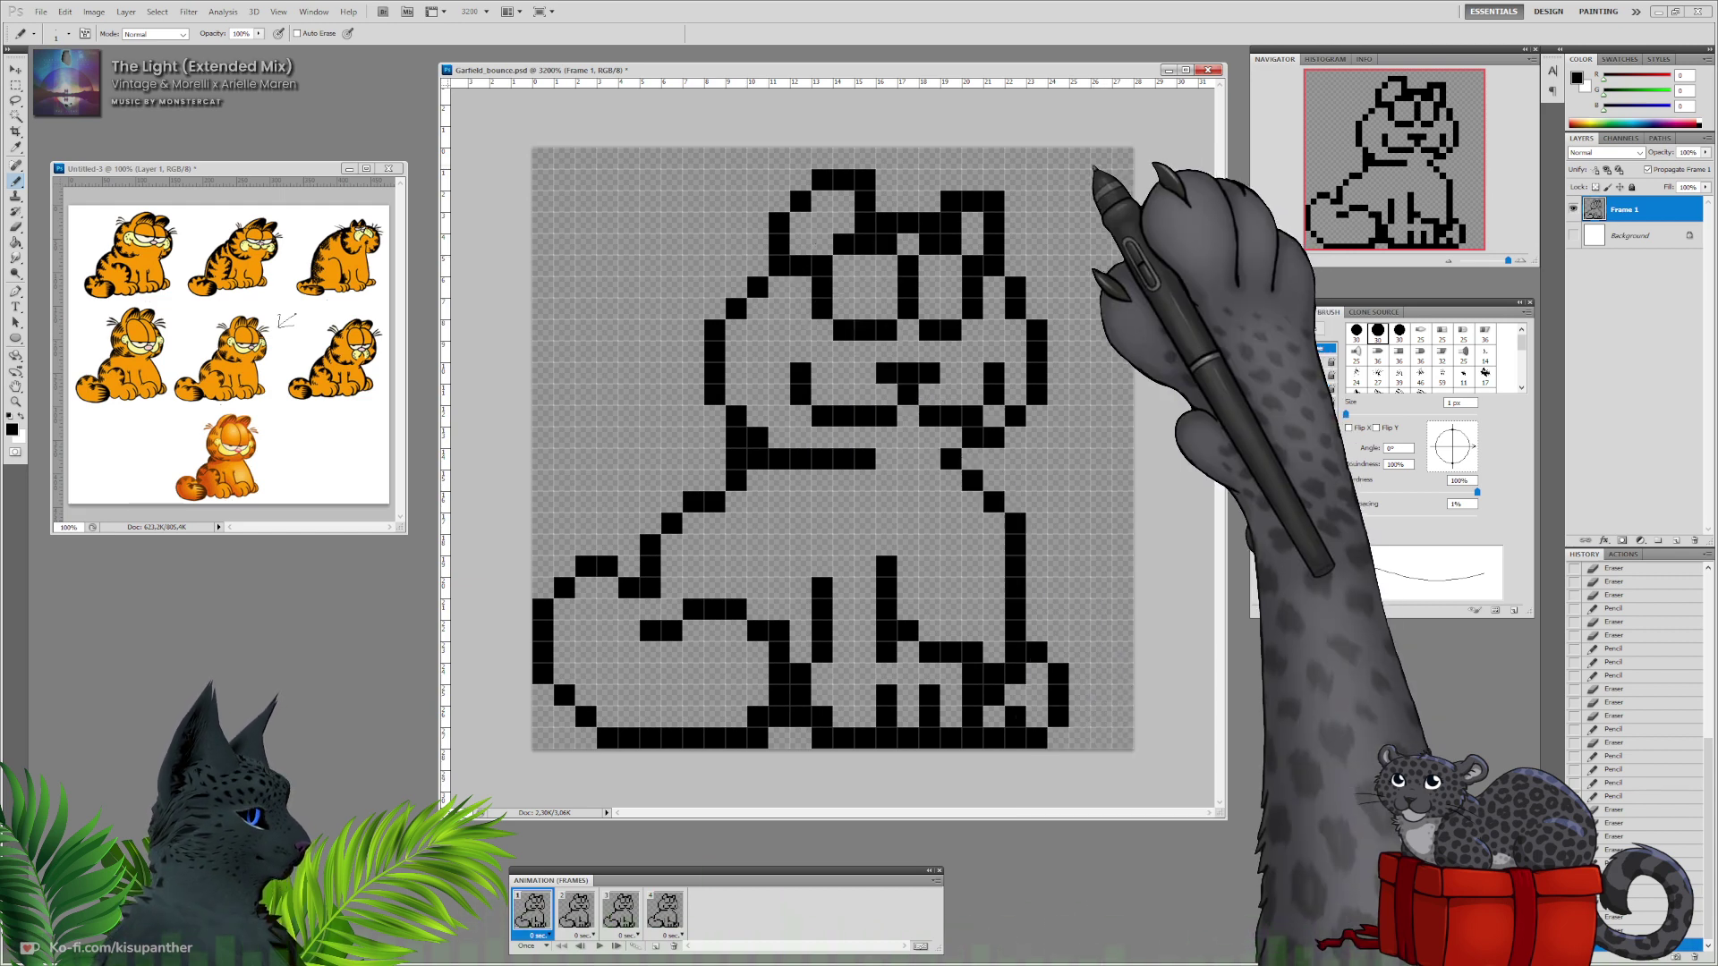
Move the lower belly outline forward by one pixel above the front paw and erase the old line.
click(1036, 566)
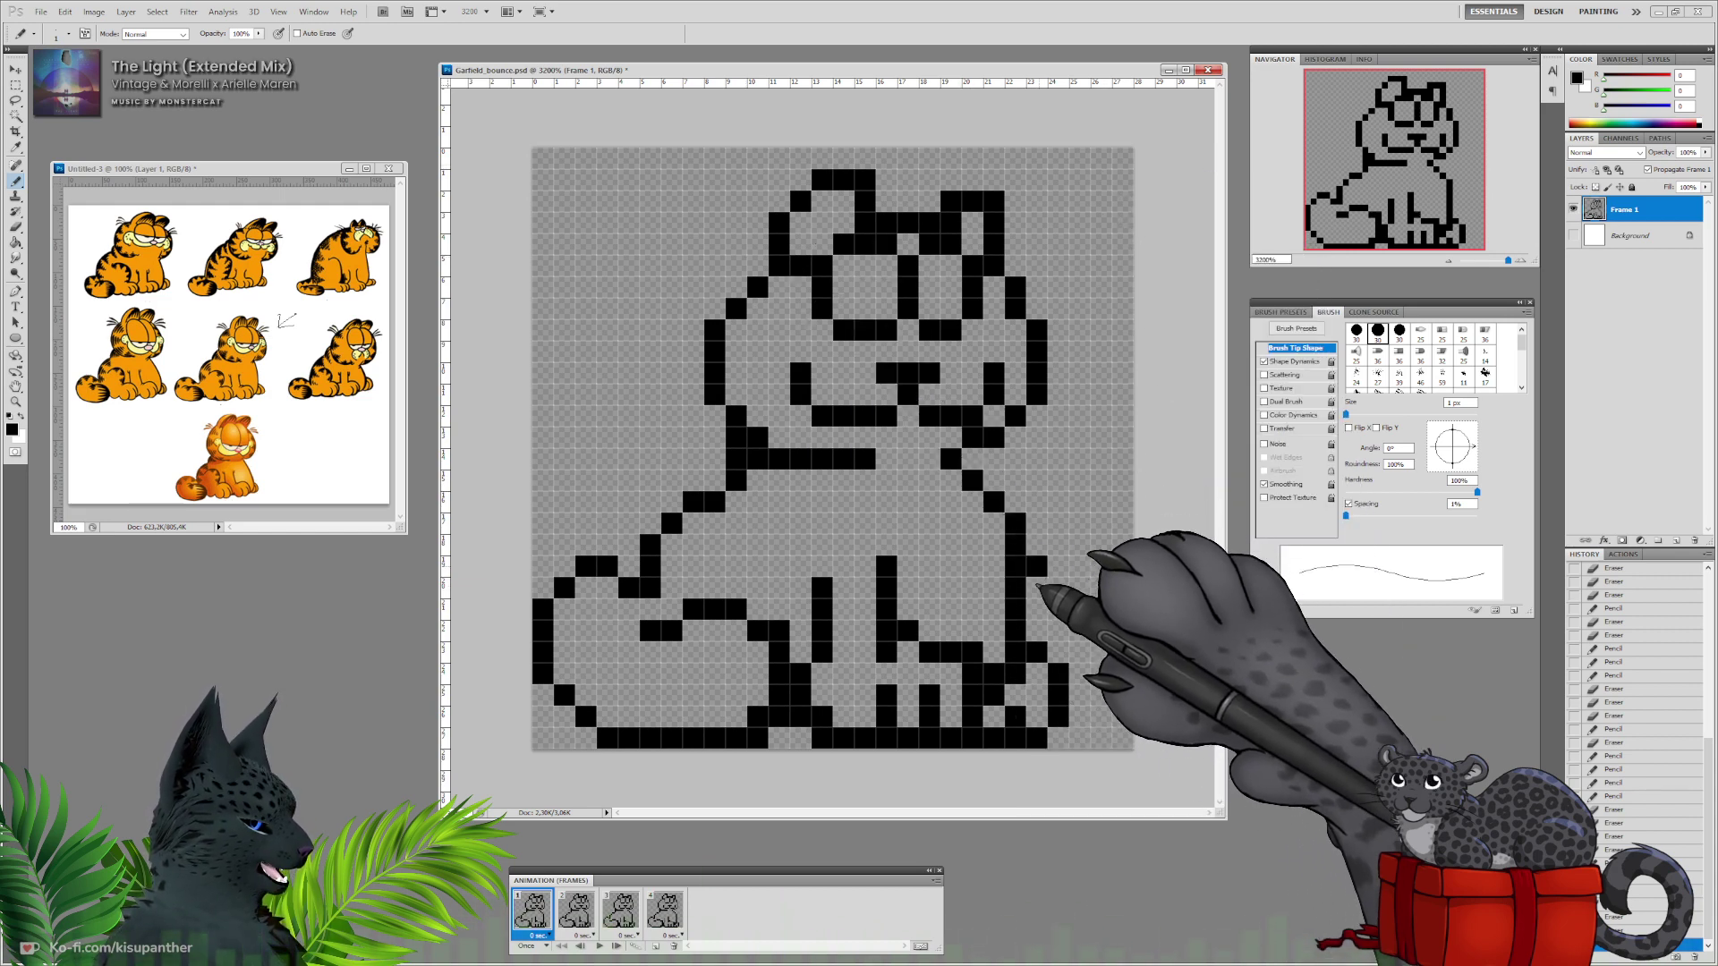
drag(1037, 586, 1036, 633)
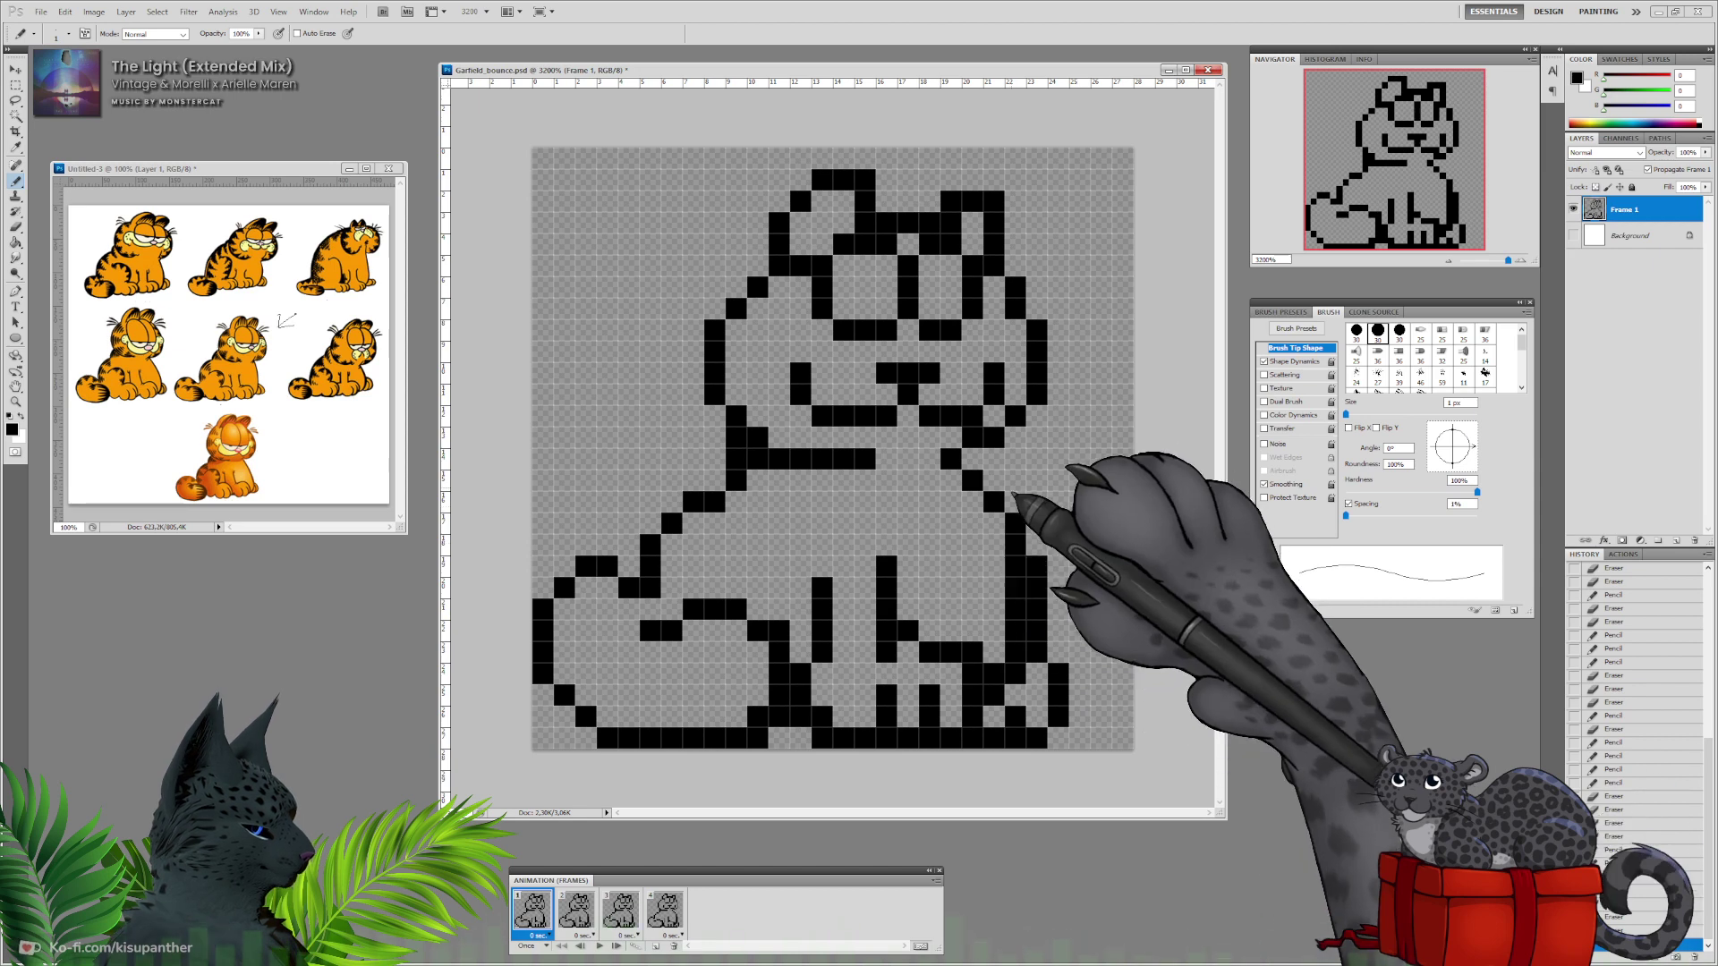
click(994, 672)
drag(1018, 653, 1019, 570)
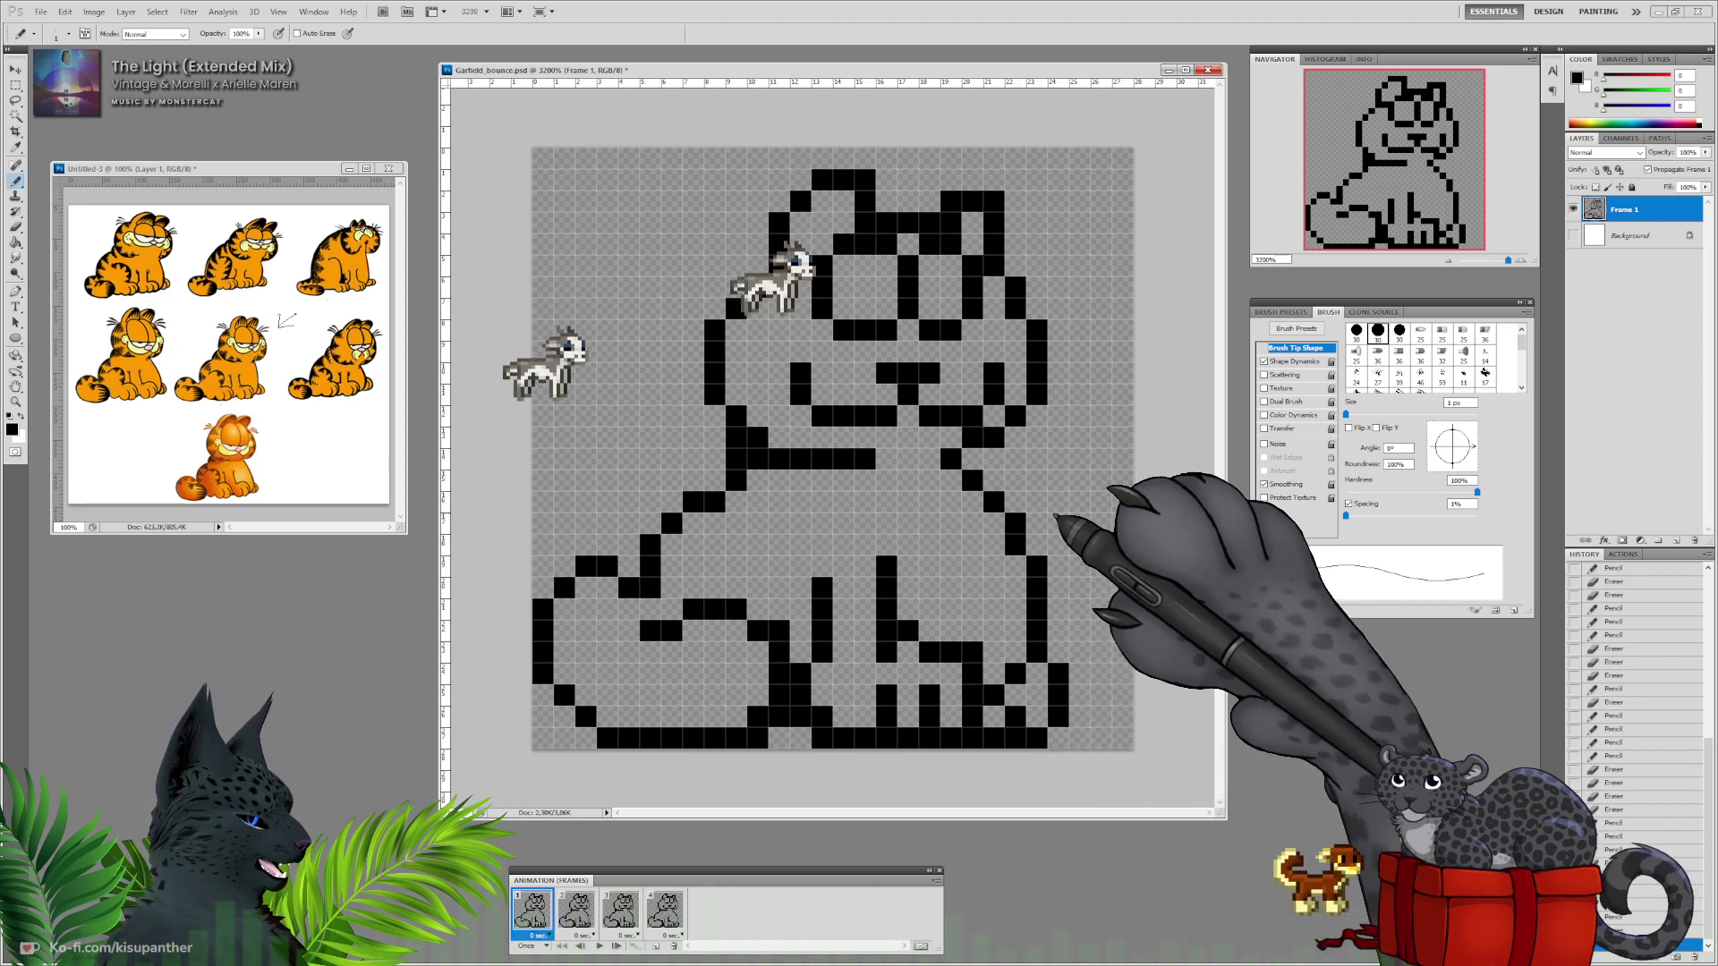
Draw a new back-of-head outline one pixel outside the existing one, from the nape up toward the near ear.
click(717, 414)
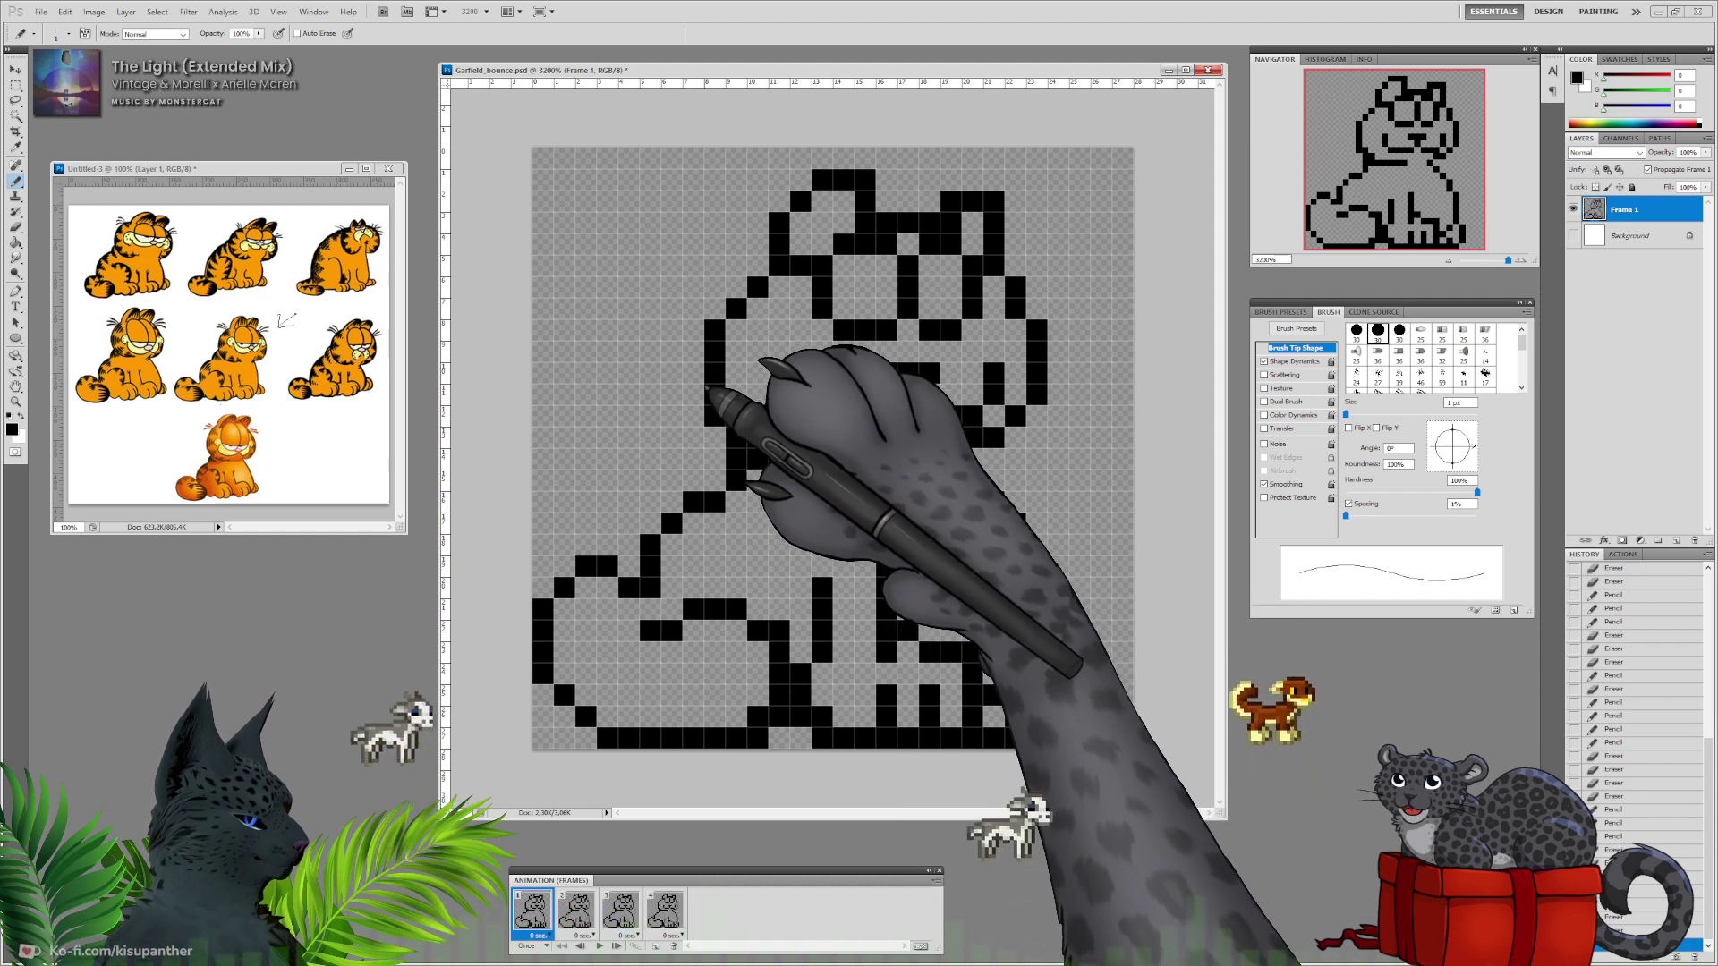
drag(696, 393, 696, 330)
click(720, 308)
click(737, 287)
click(756, 267)
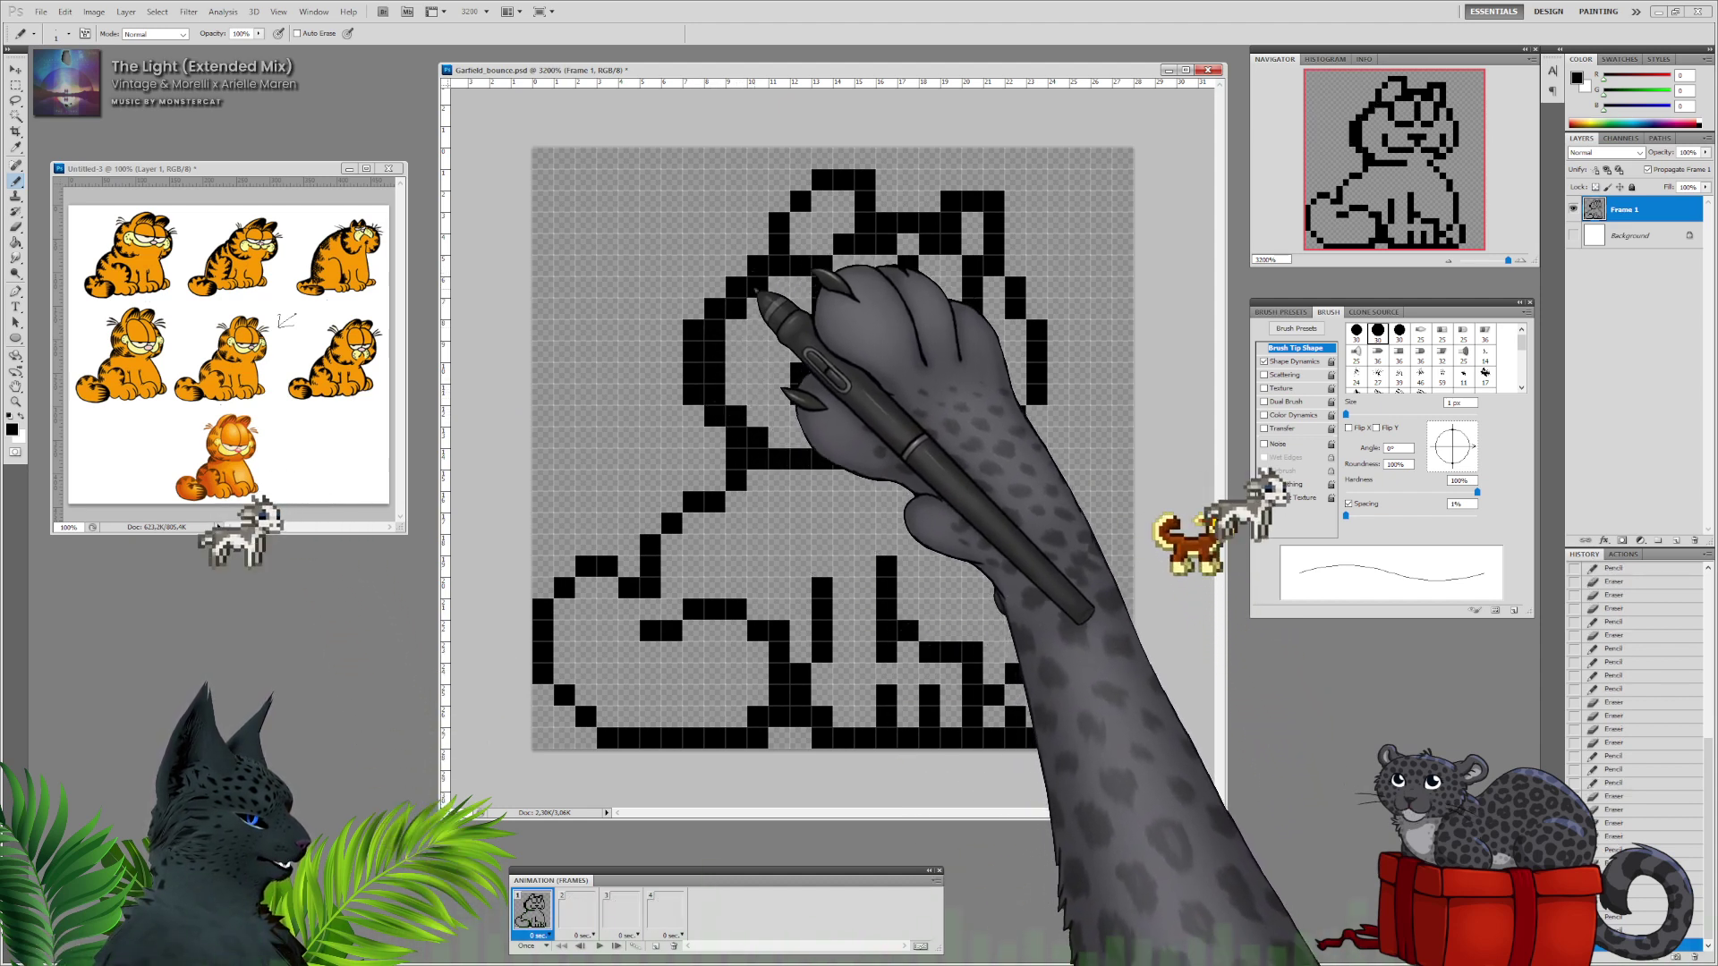
Erase the old back-of-head outline inside the new one.
key(e)
mouse_move(737, 415)
mouse_down()
mouse_move(757, 435)
mouse_move(723, 352)
mouse_up()
key(b)
key(e)
click(720, 331)
click(740, 310)
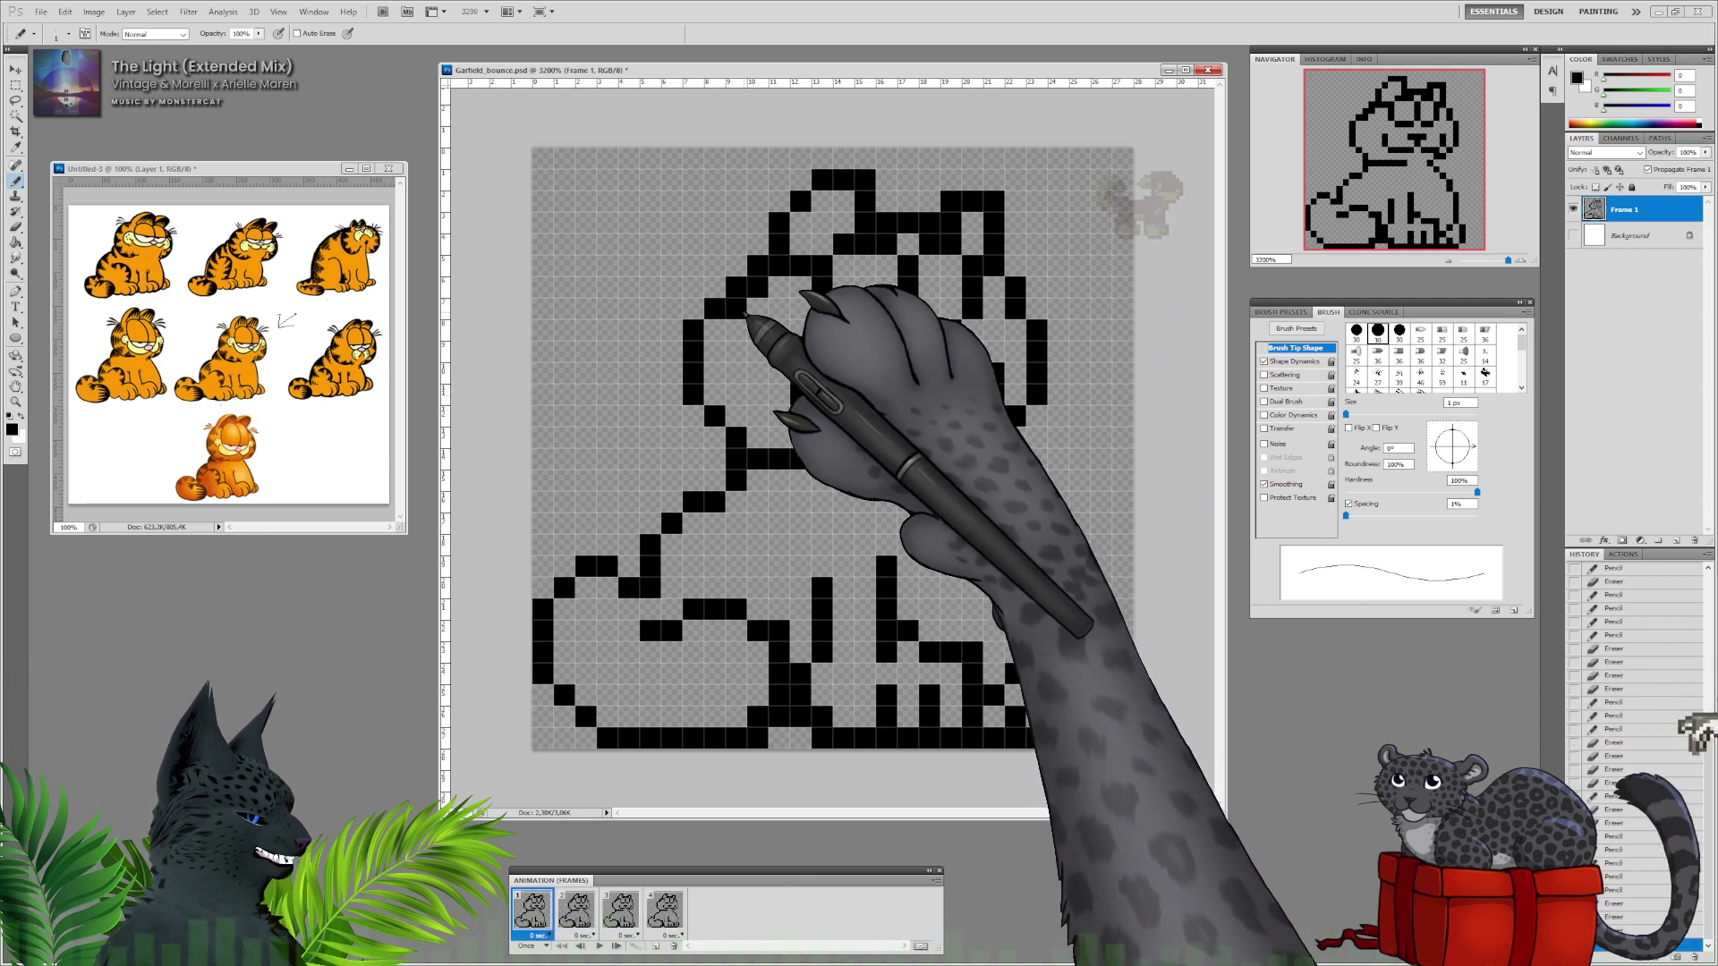
click(760, 290)
key(b)
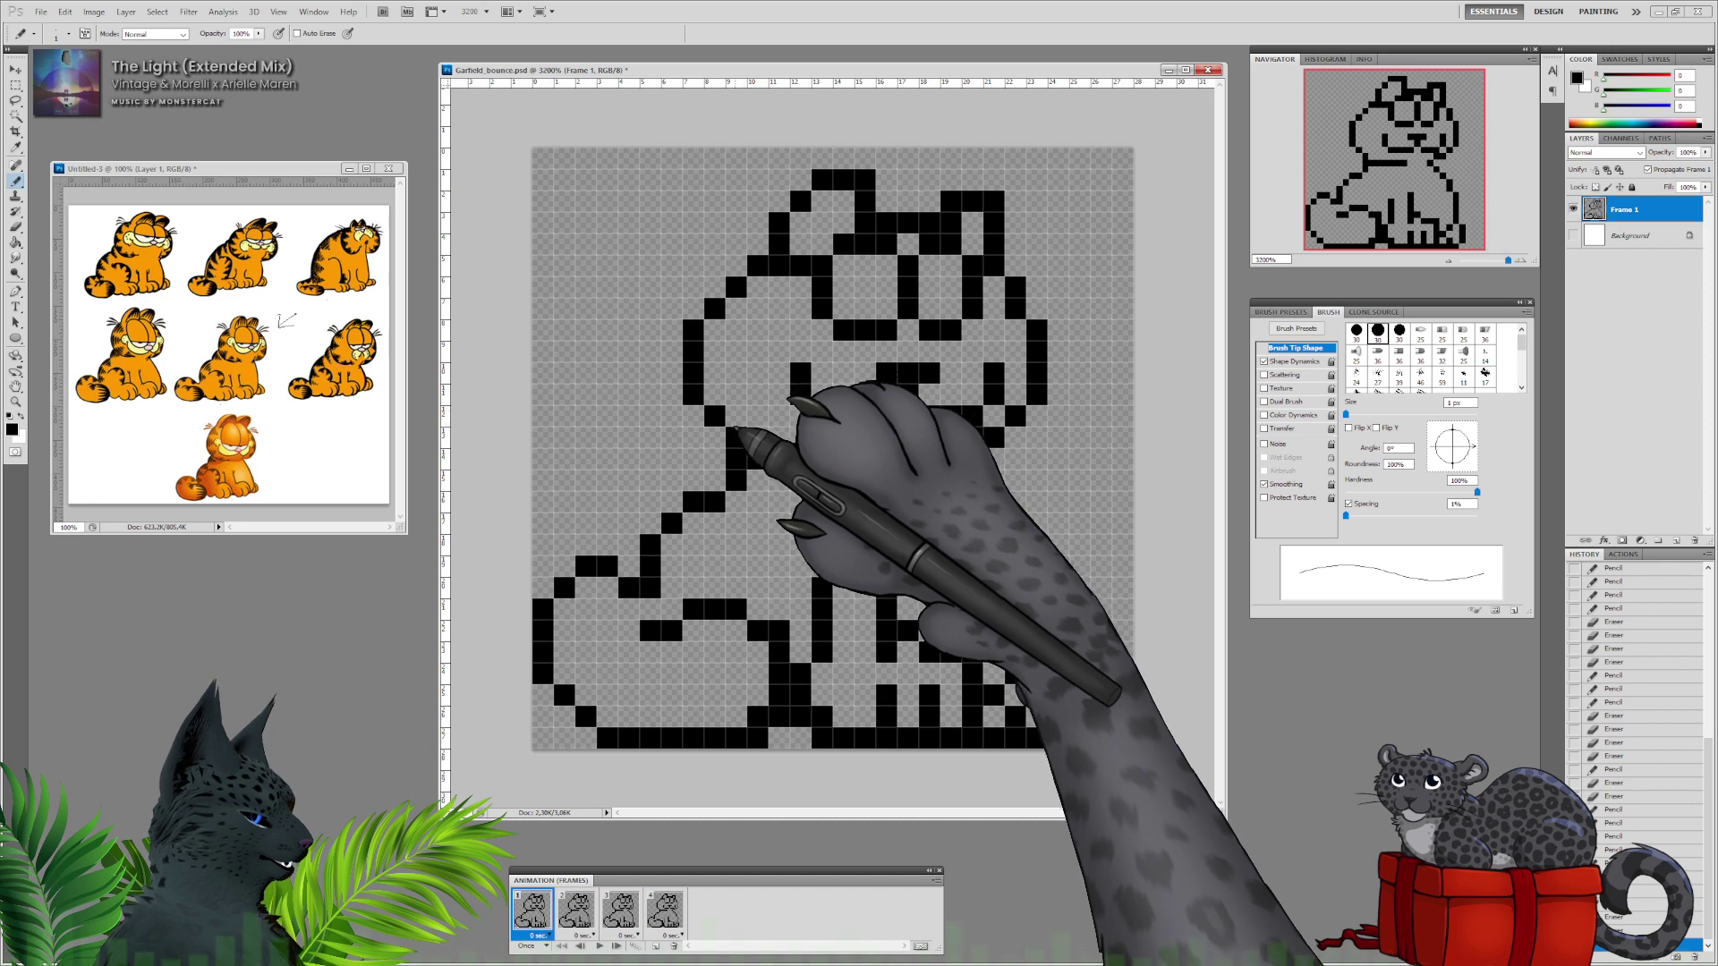
Round out the nape and the crown behind the near ear by moving their corner pixels outward by one pixel.
click(720, 440)
click(718, 287)
click(738, 267)
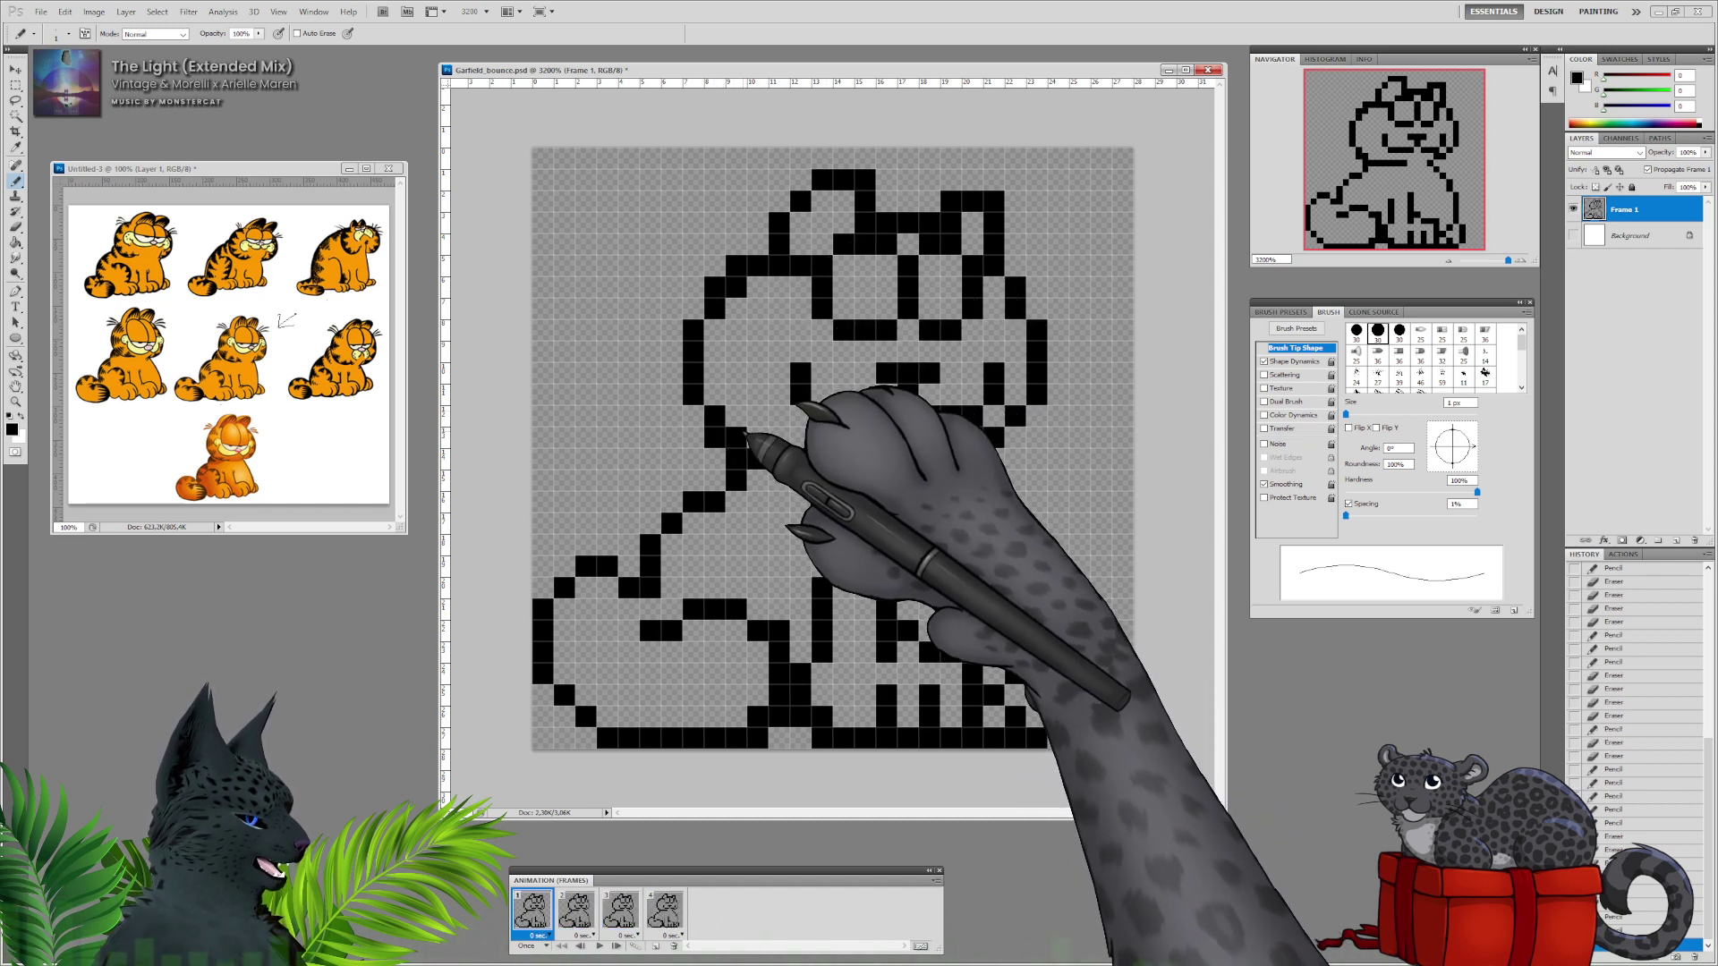
click(758, 267)
click(779, 268)
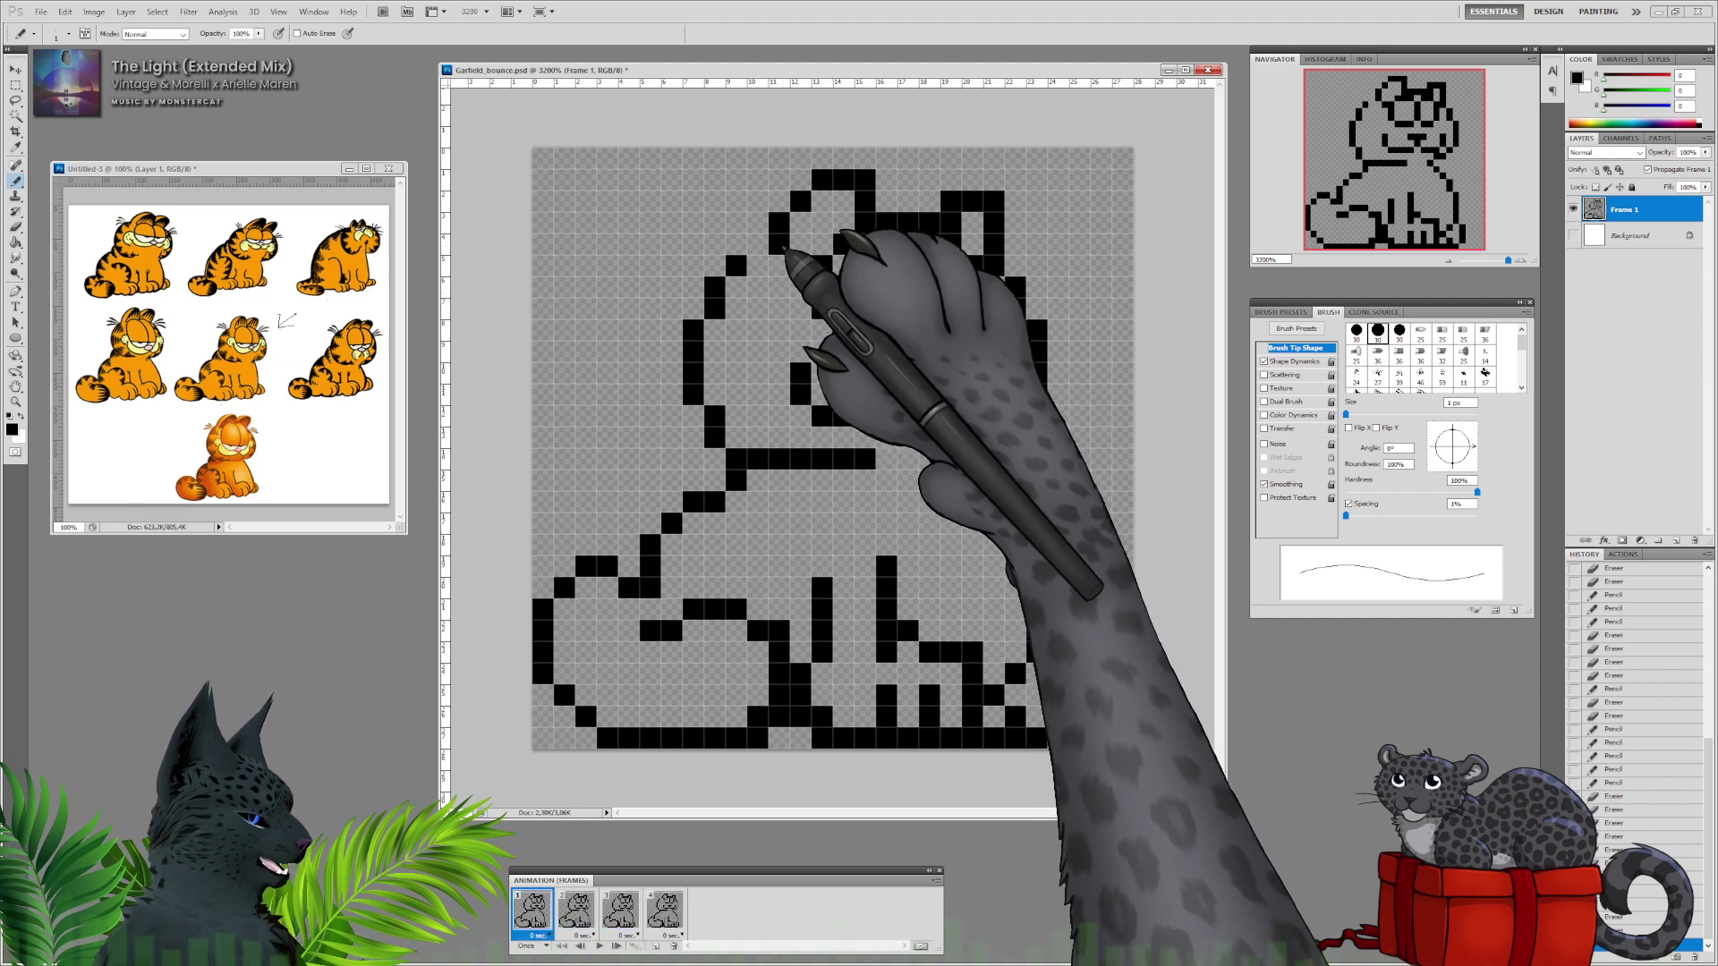
click(760, 245)
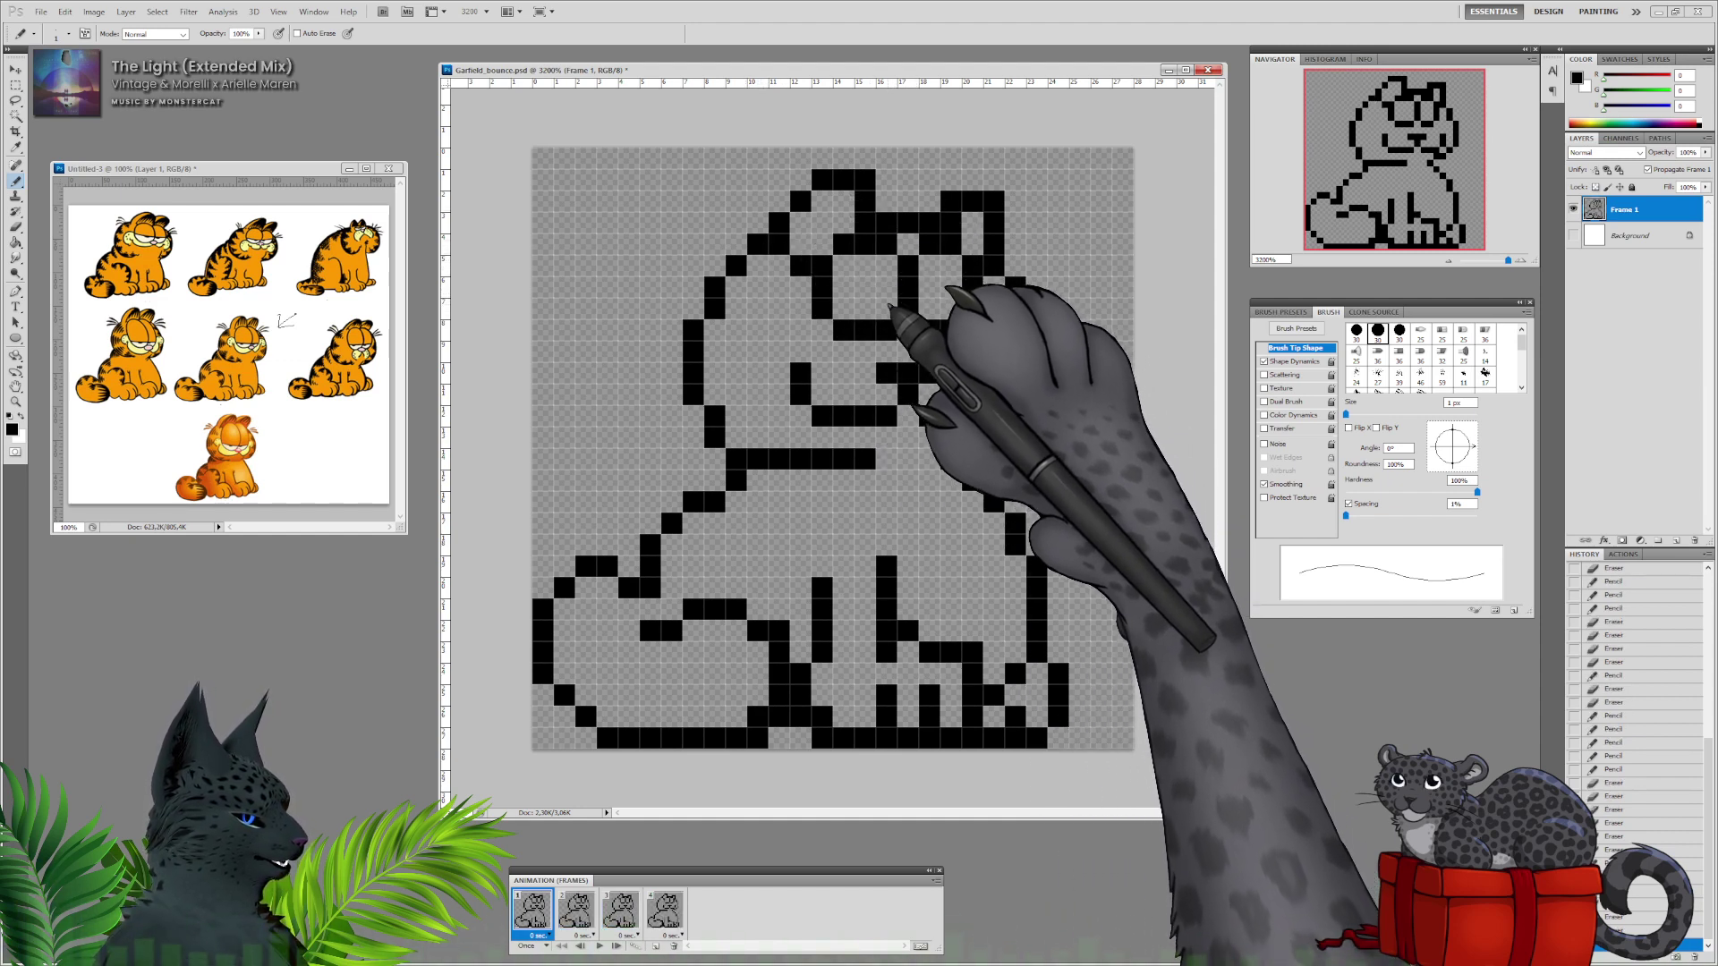
Draw a horizontal eyelid line across the eyes and place a one-pixel pupil beneath it in each eye.
drag(841, 286, 896, 286)
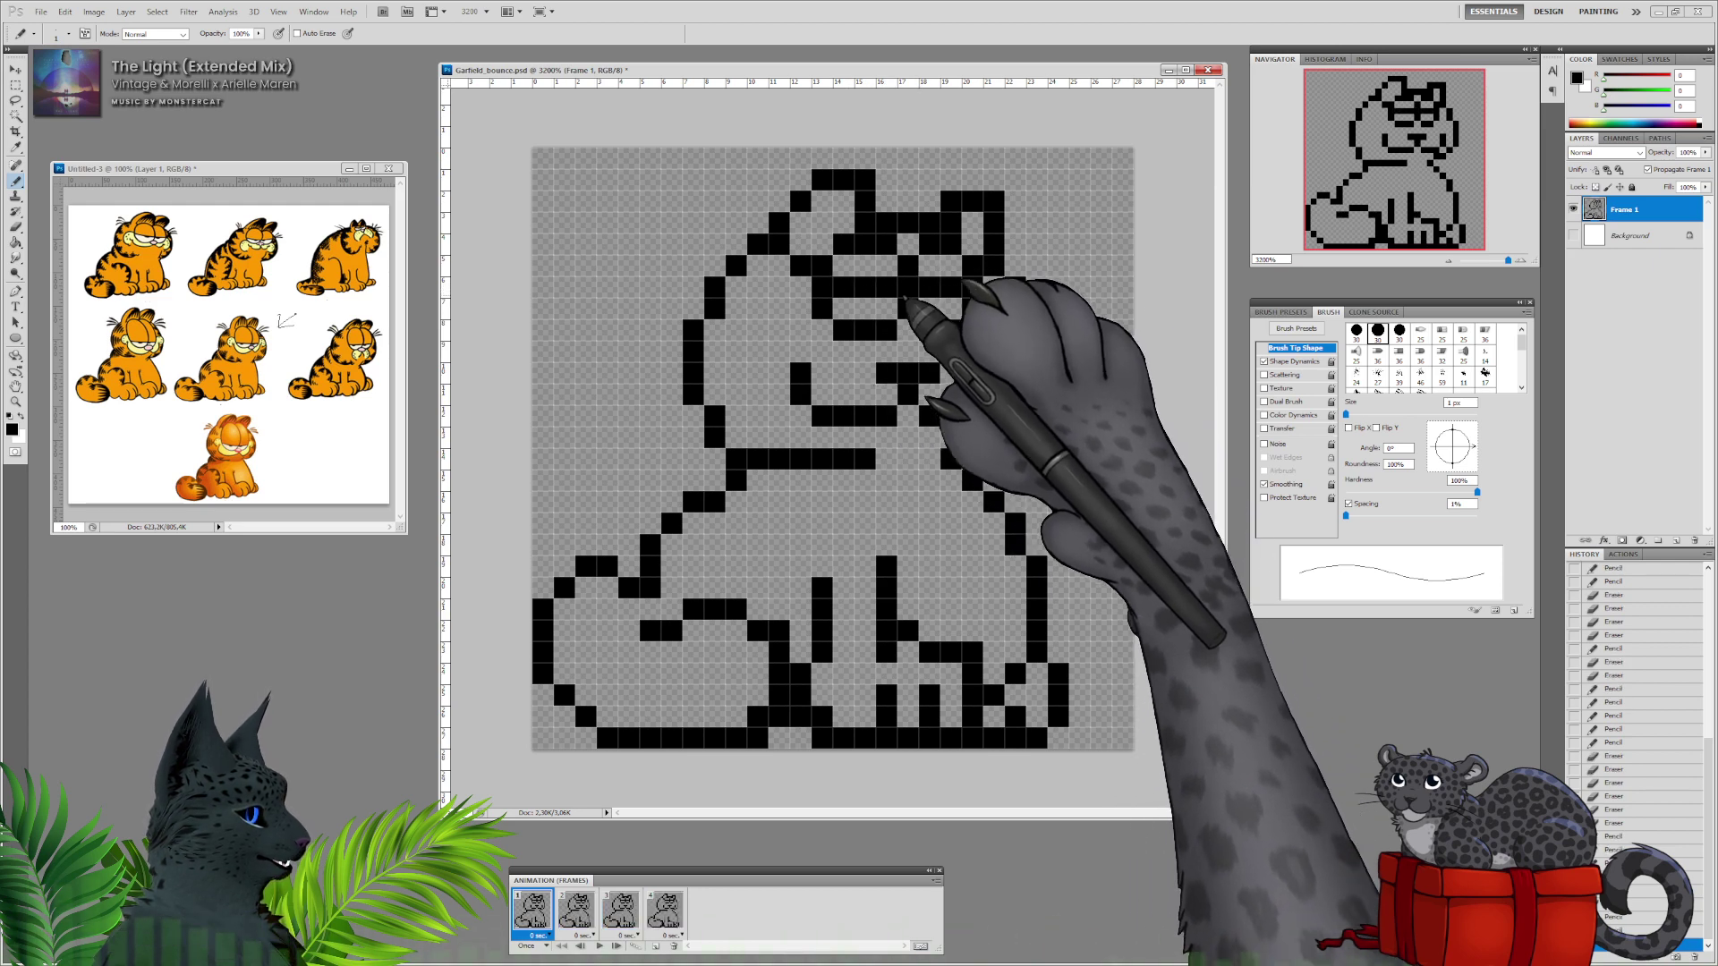
click(869, 308)
click(951, 310)
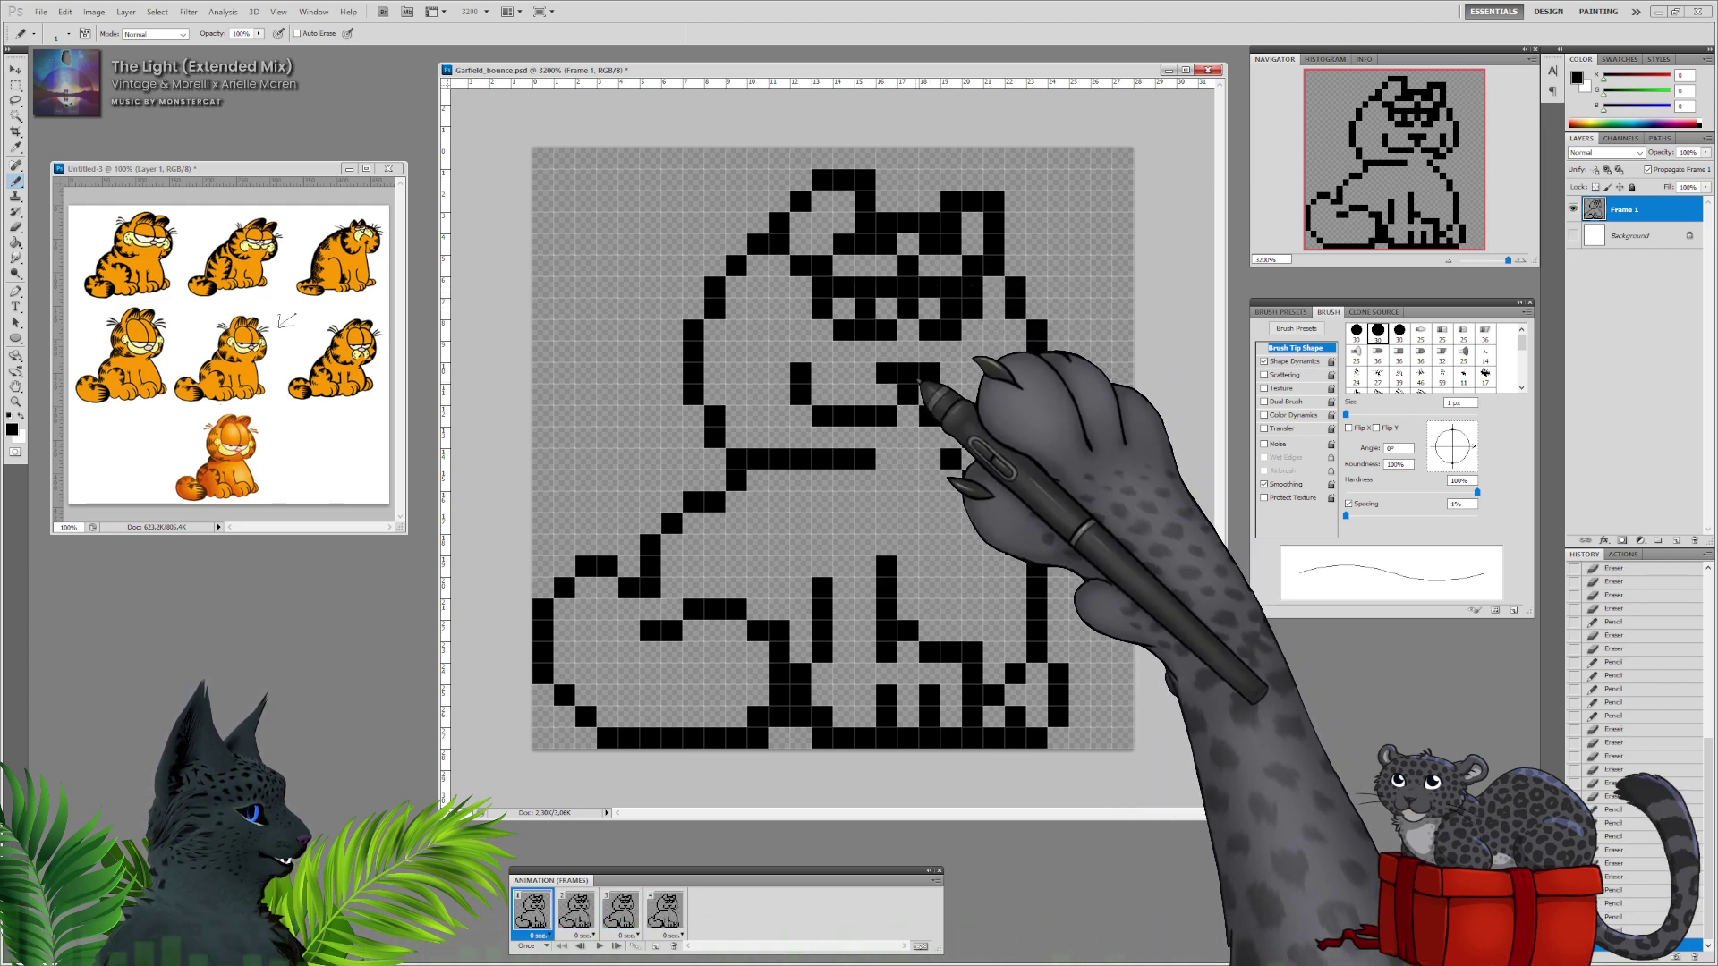
Shift the nape corner inward by one pixel and thicken the neck outline with single pixels behind the head and under the chin.
click(738, 438)
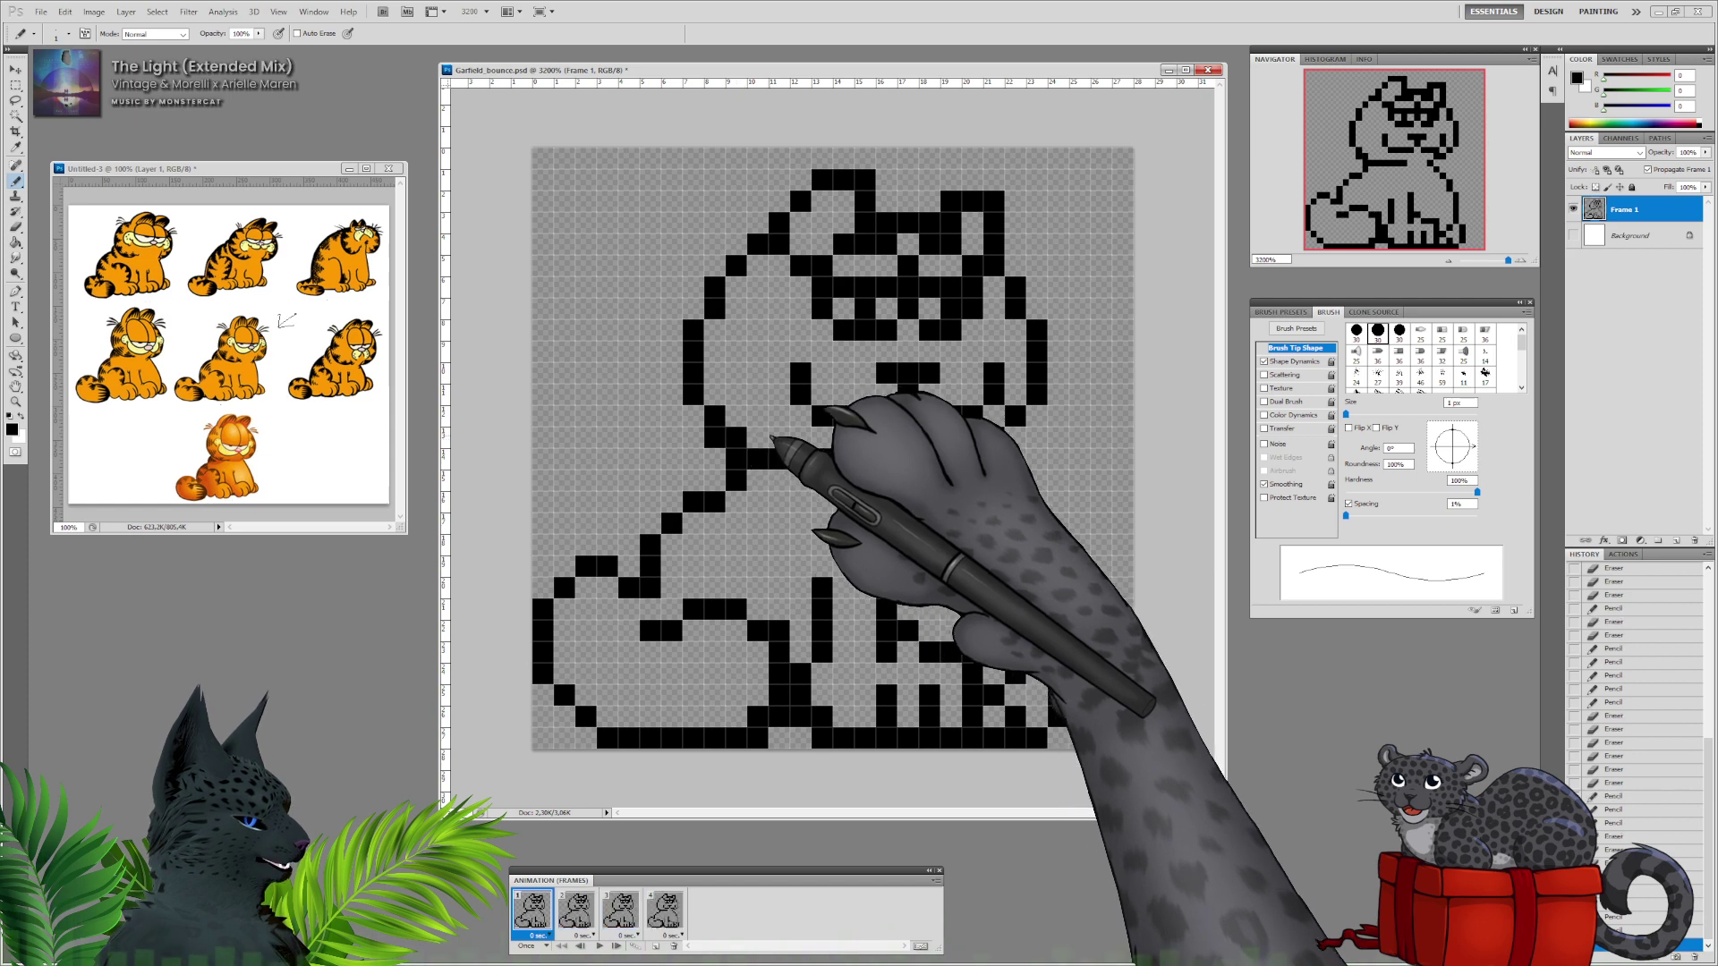
key(e)
click(714, 437)
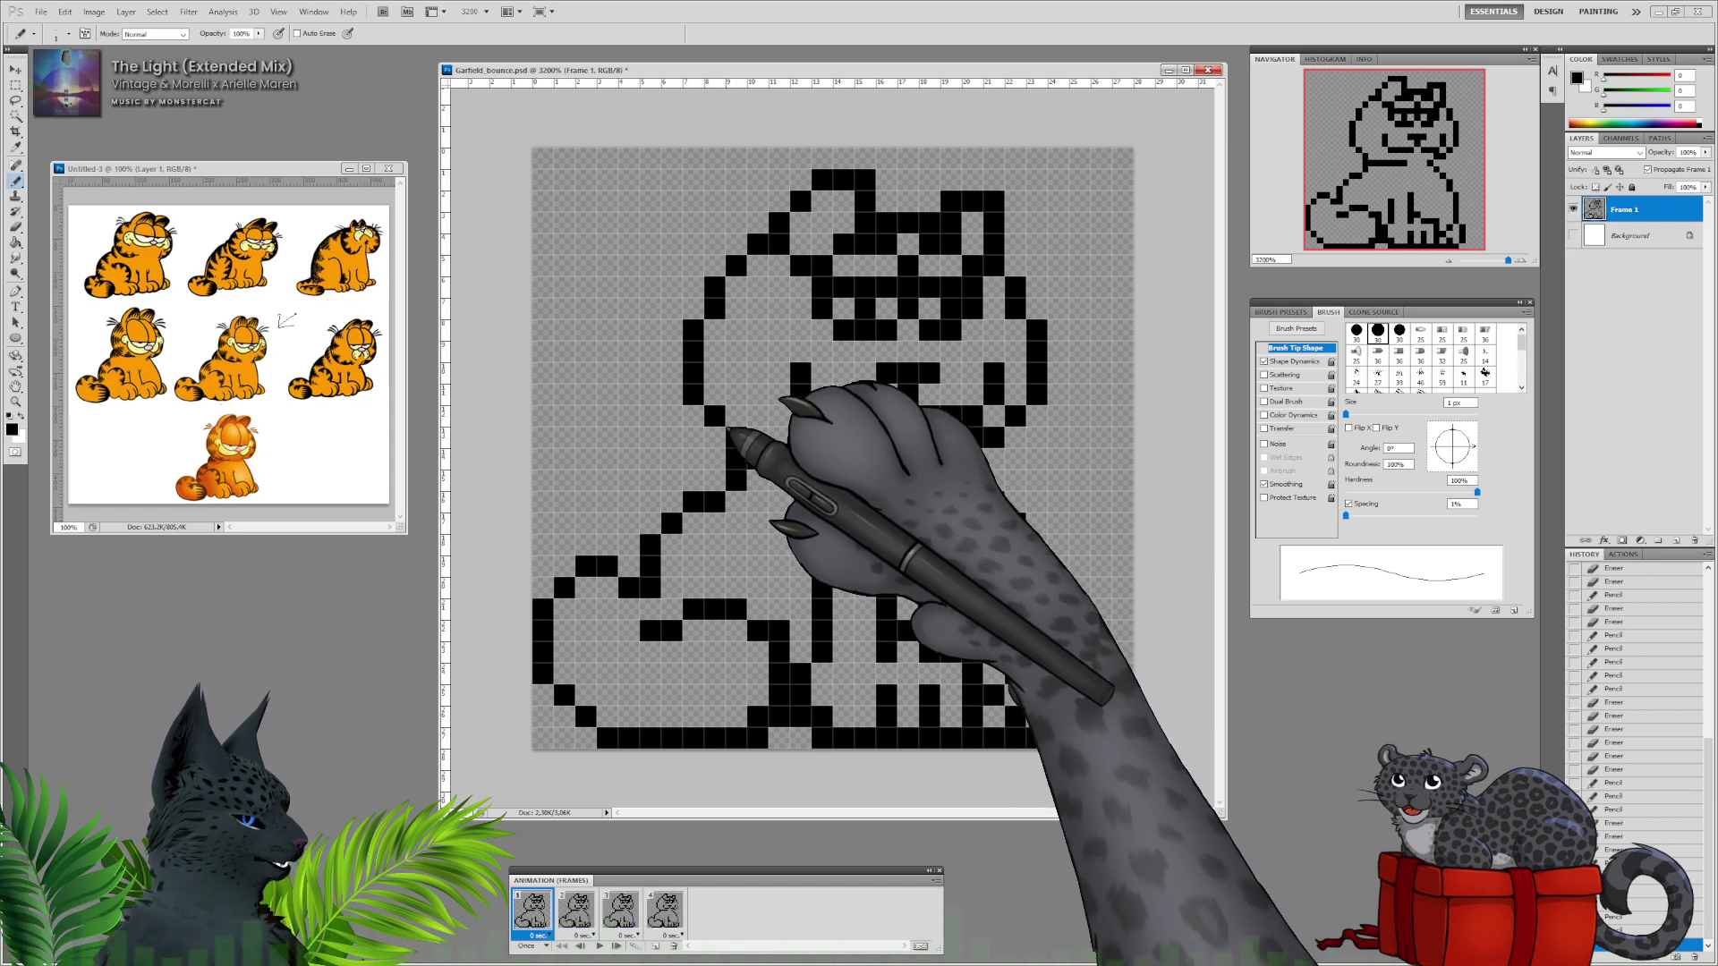
key(b)
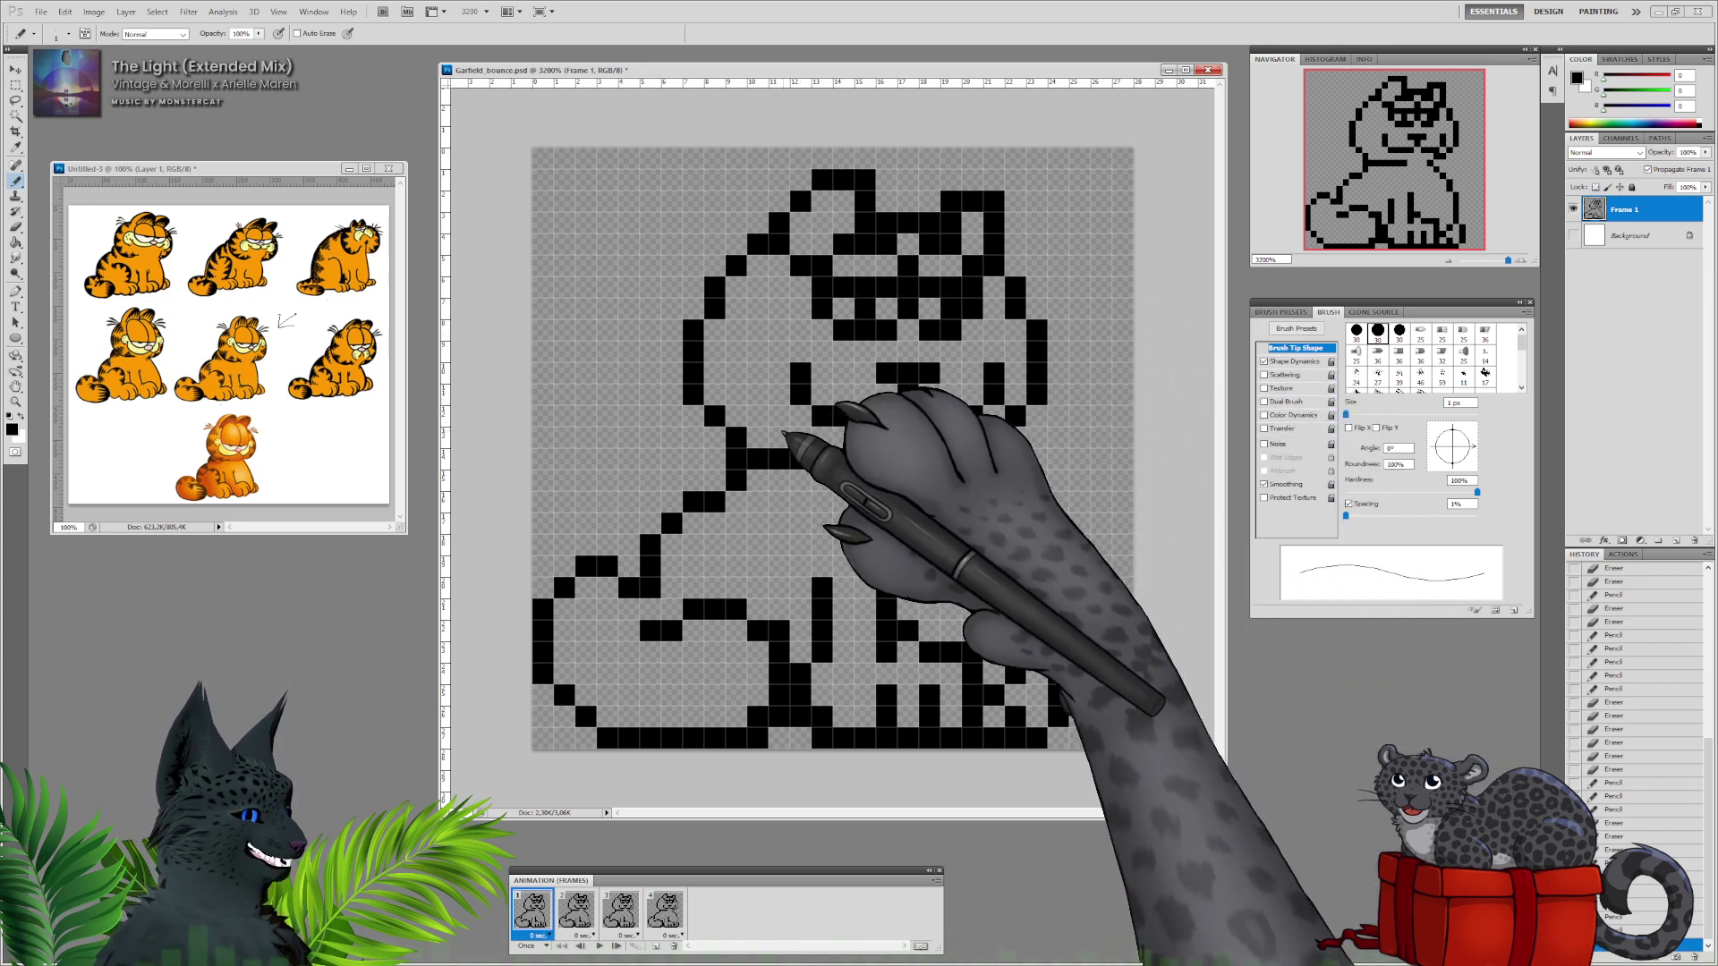
click(758, 438)
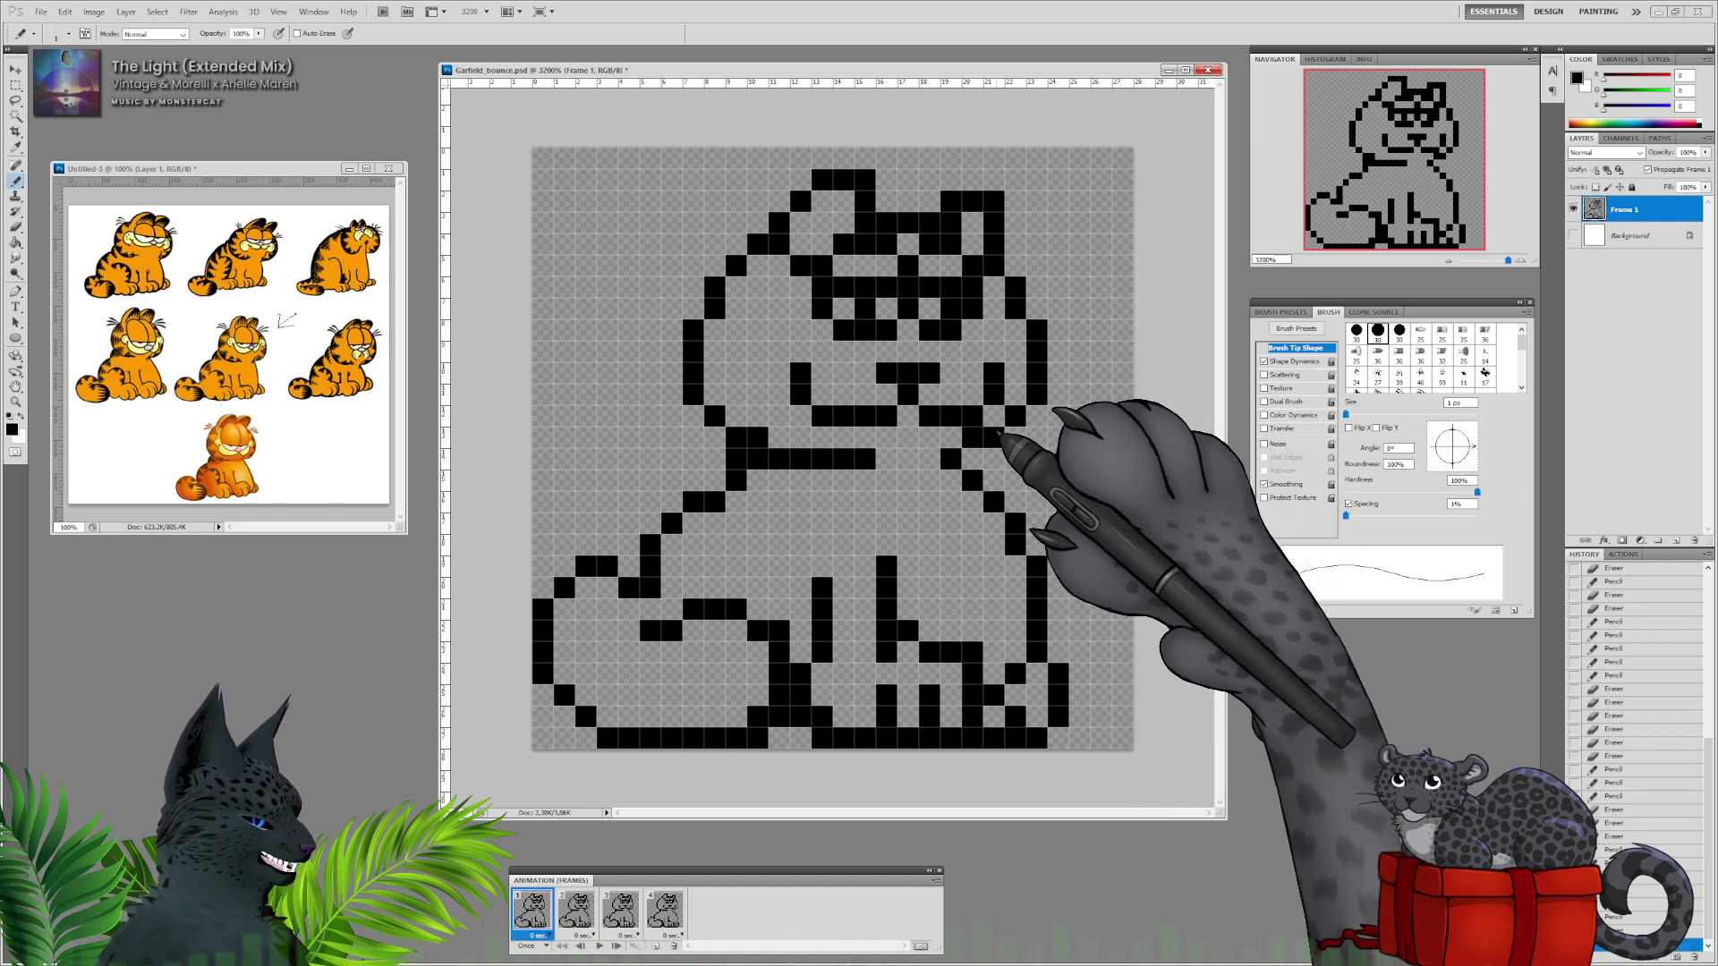
click(972, 460)
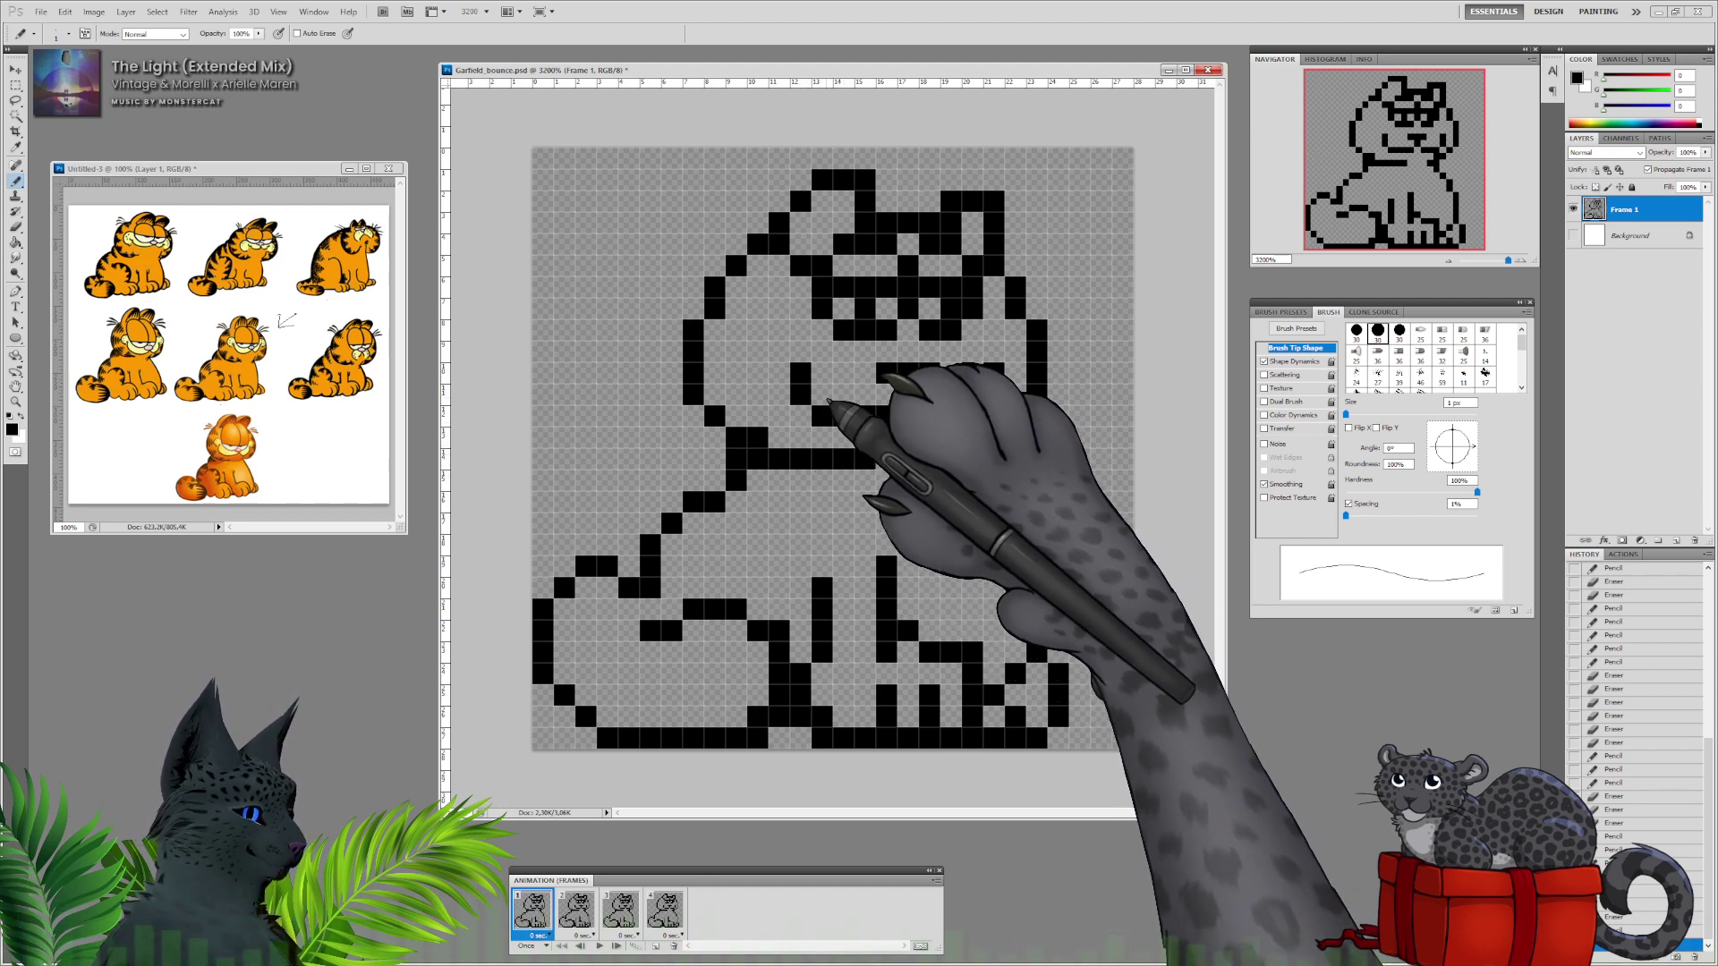
Extend the near end of the smile diagonally outward by one pixel and draw a horizontal line along the near ear's base.
click(780, 352)
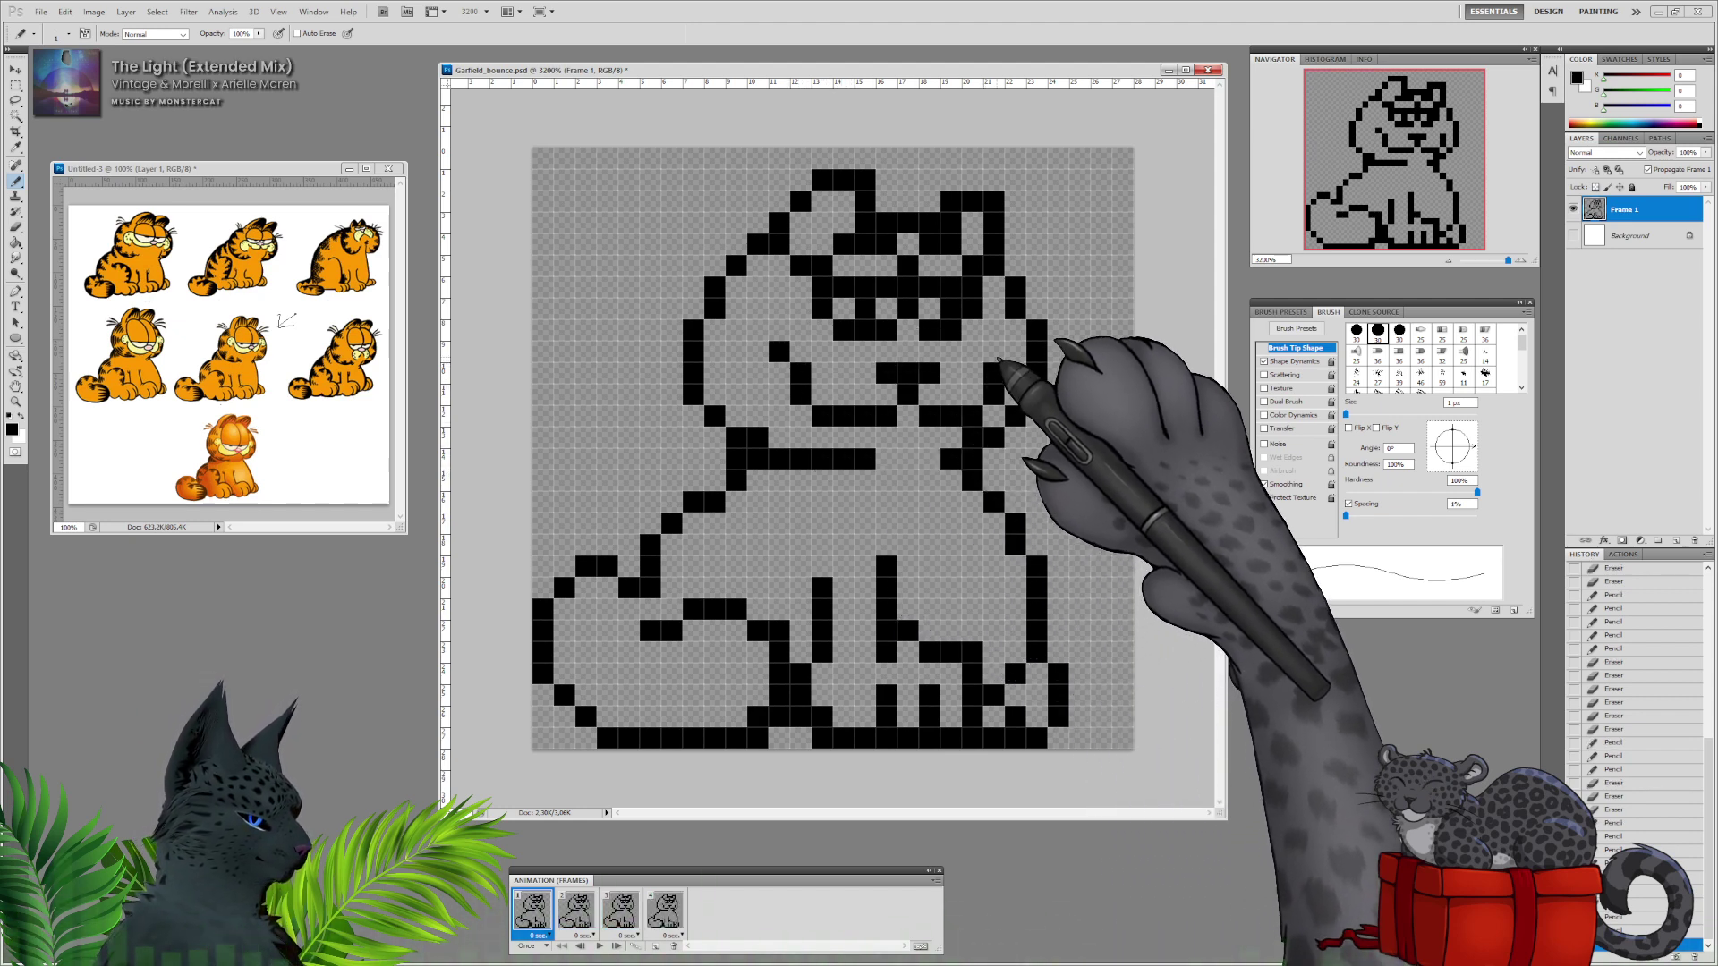
click(952, 421)
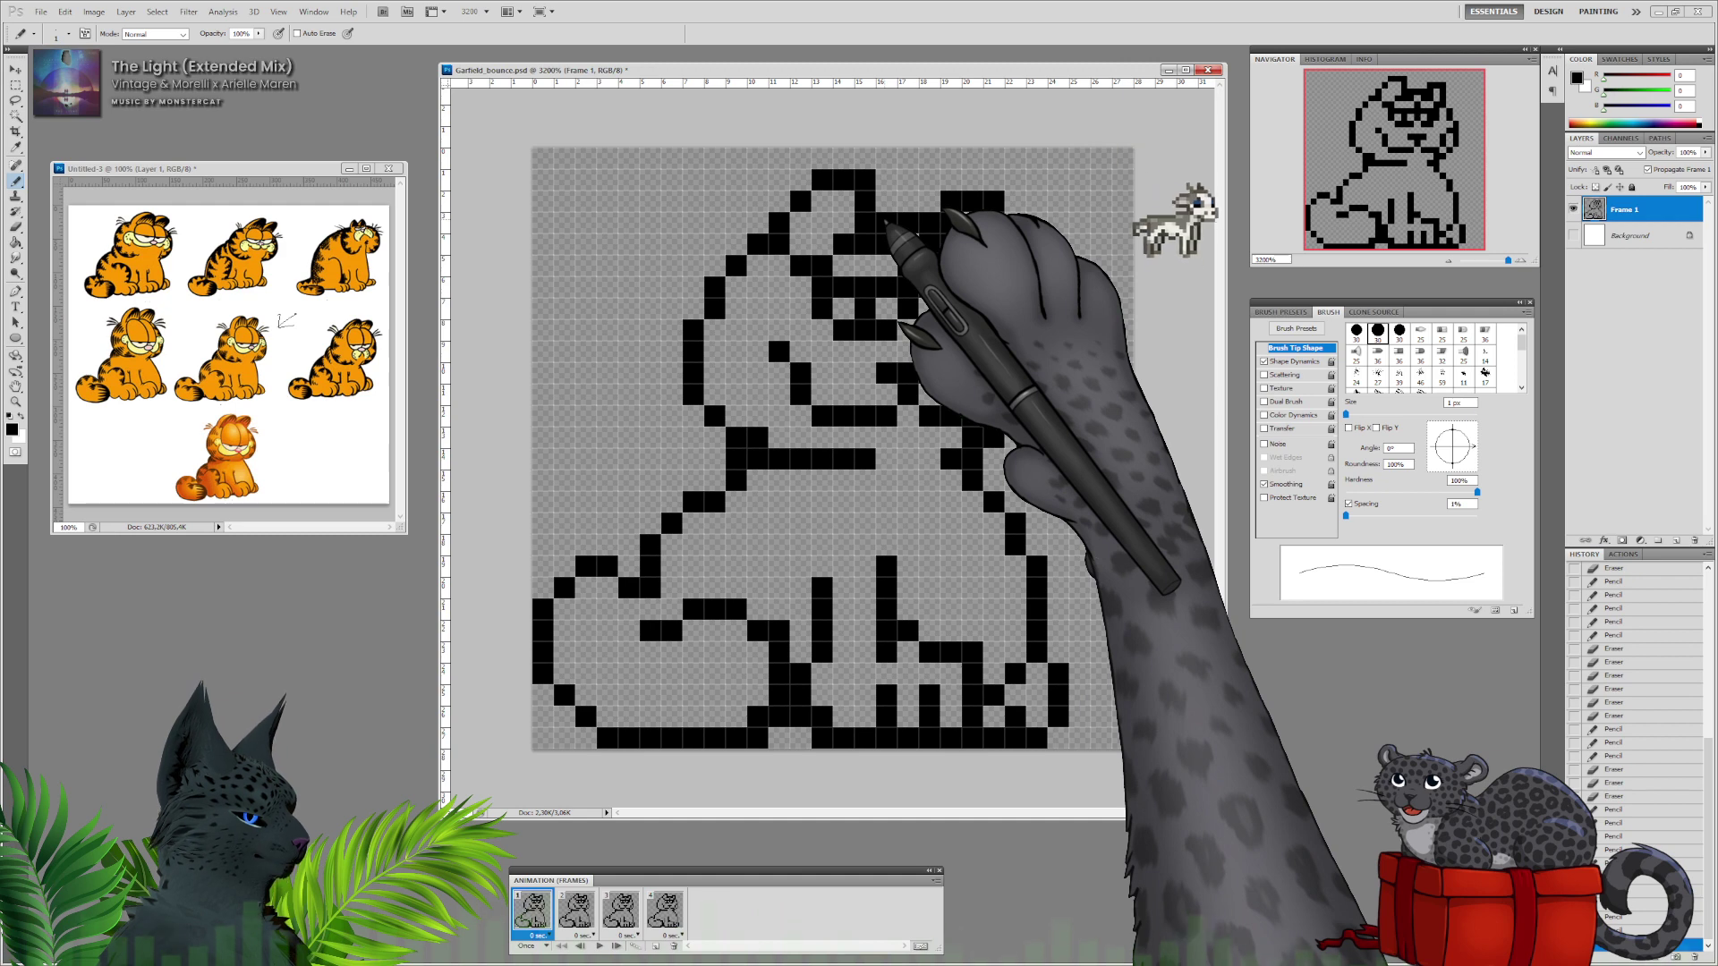
key(ctrl+z)
click(817, 266)
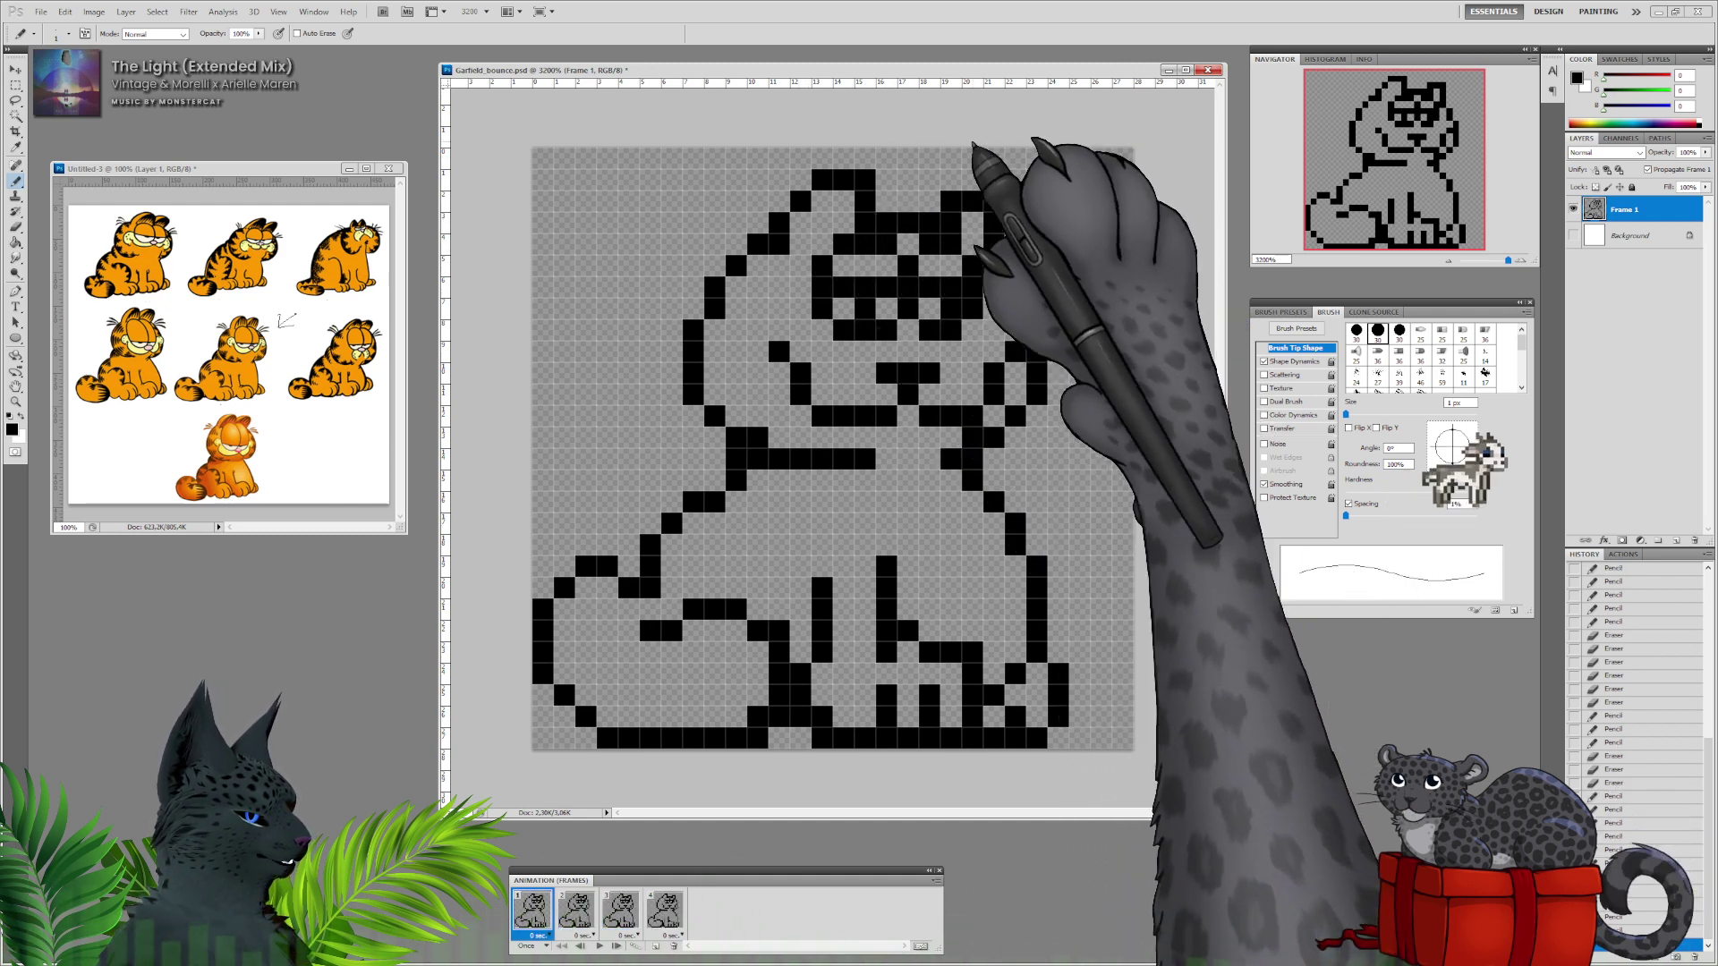
drag(800, 243, 822, 244)
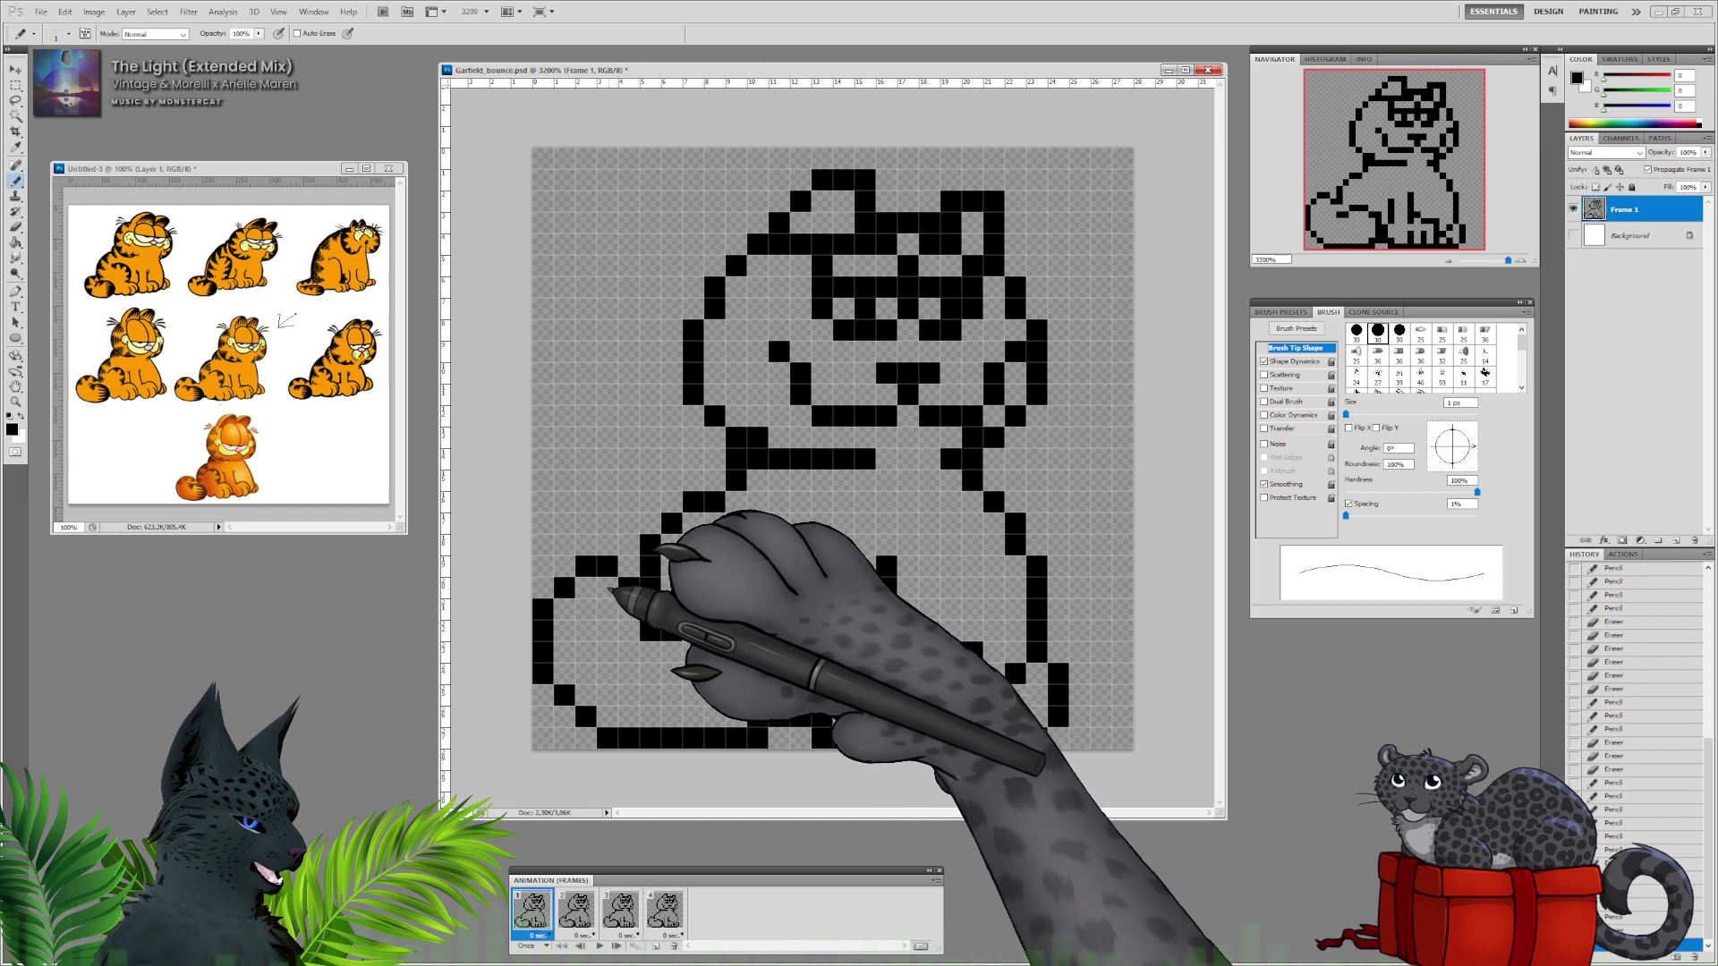
Lower the upper outline of the tail by one pixel, erasing the old top edge and corner pixels.
click(586, 588)
click(564, 610)
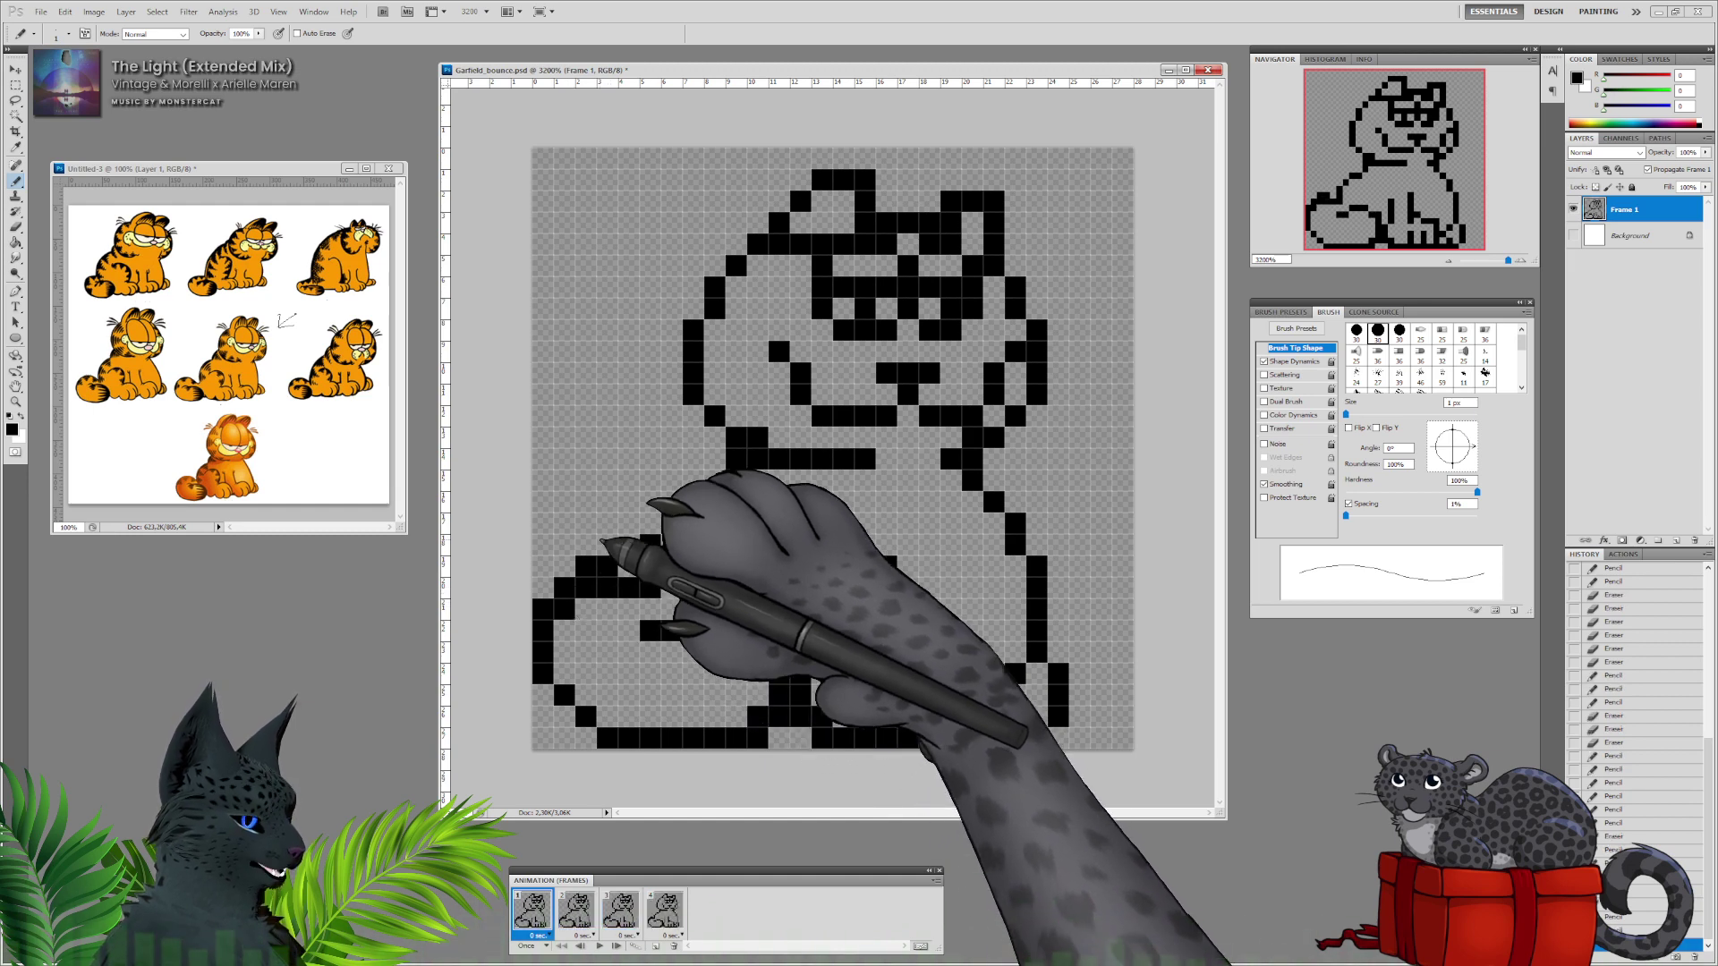
key(e)
drag(608, 565, 586, 567)
click(565, 587)
key(b)
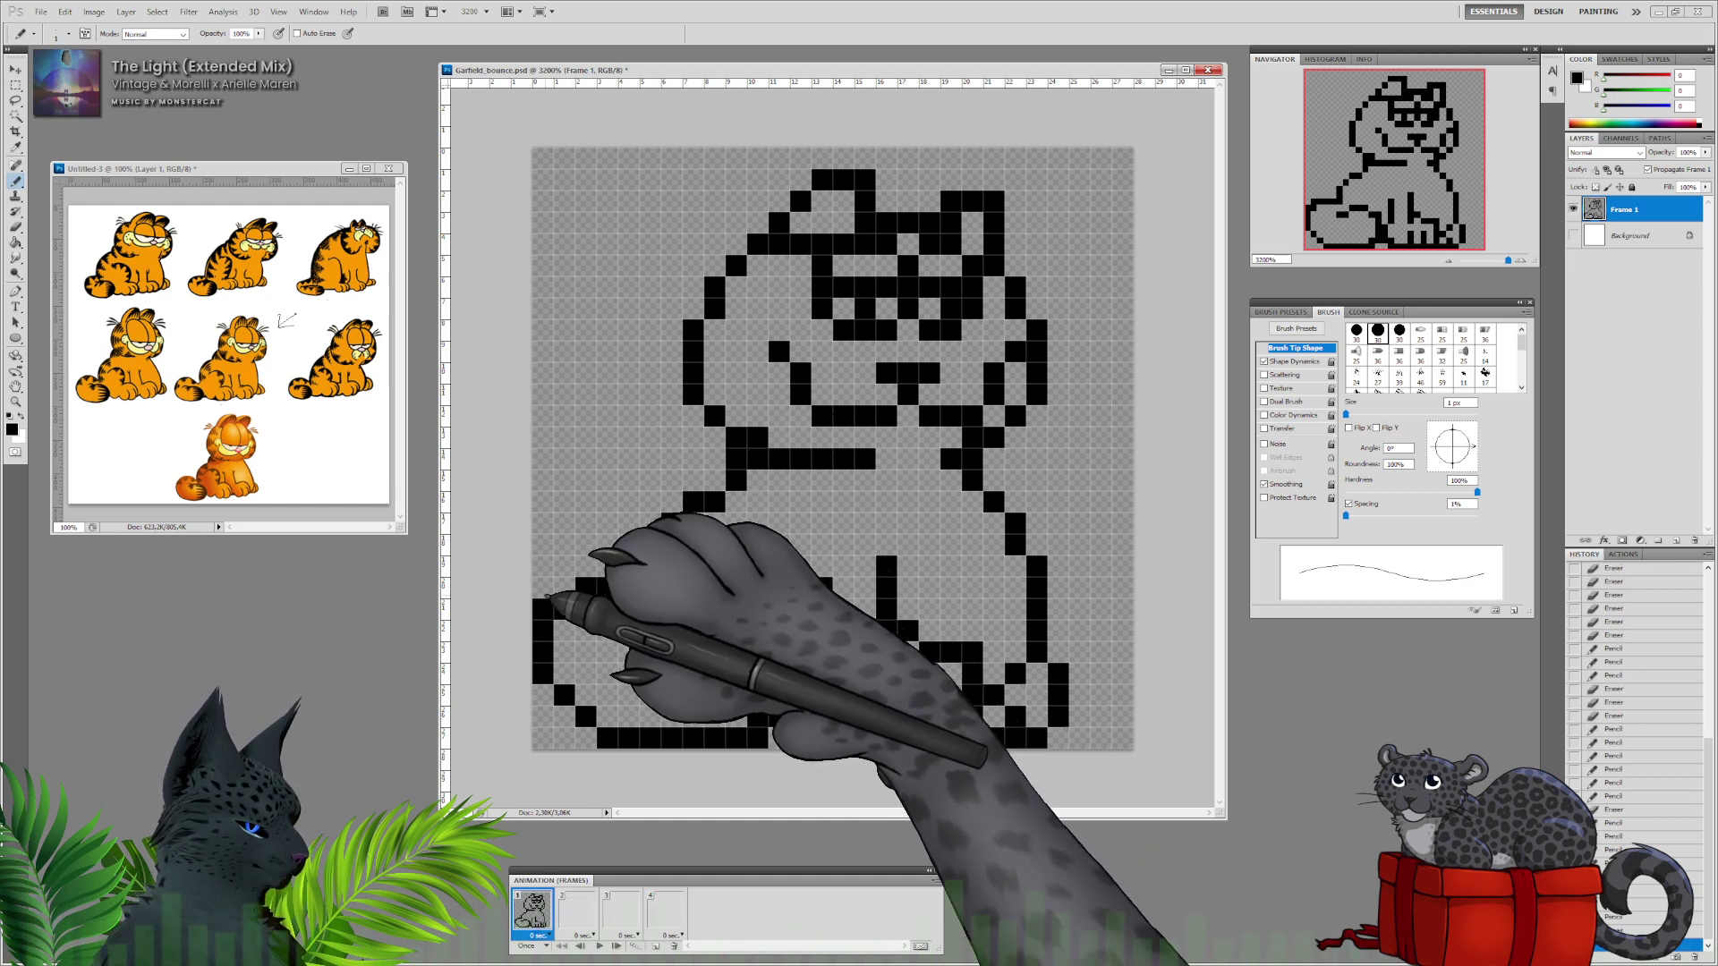
key(e)
click(544, 609)
key(b)
Lower the tail's inner contour line by one pixel and erase the old line above it.
click(678, 629)
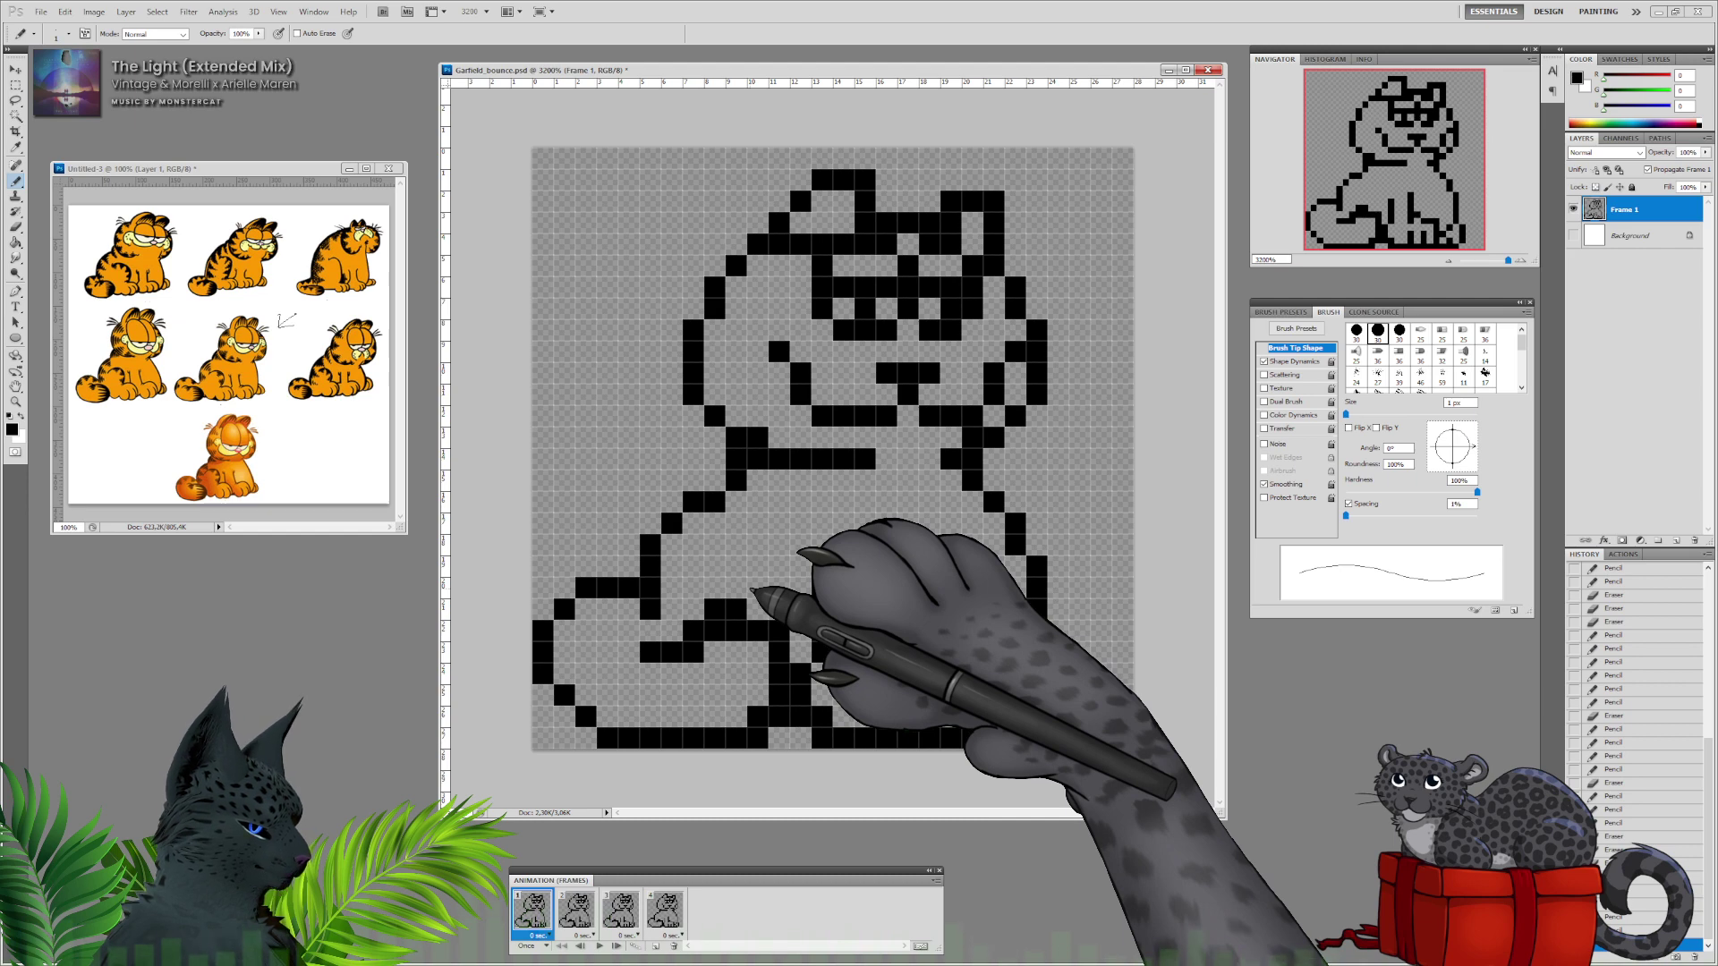
key(e)
click(695, 651)
drag(758, 610, 715, 609)
click(780, 629)
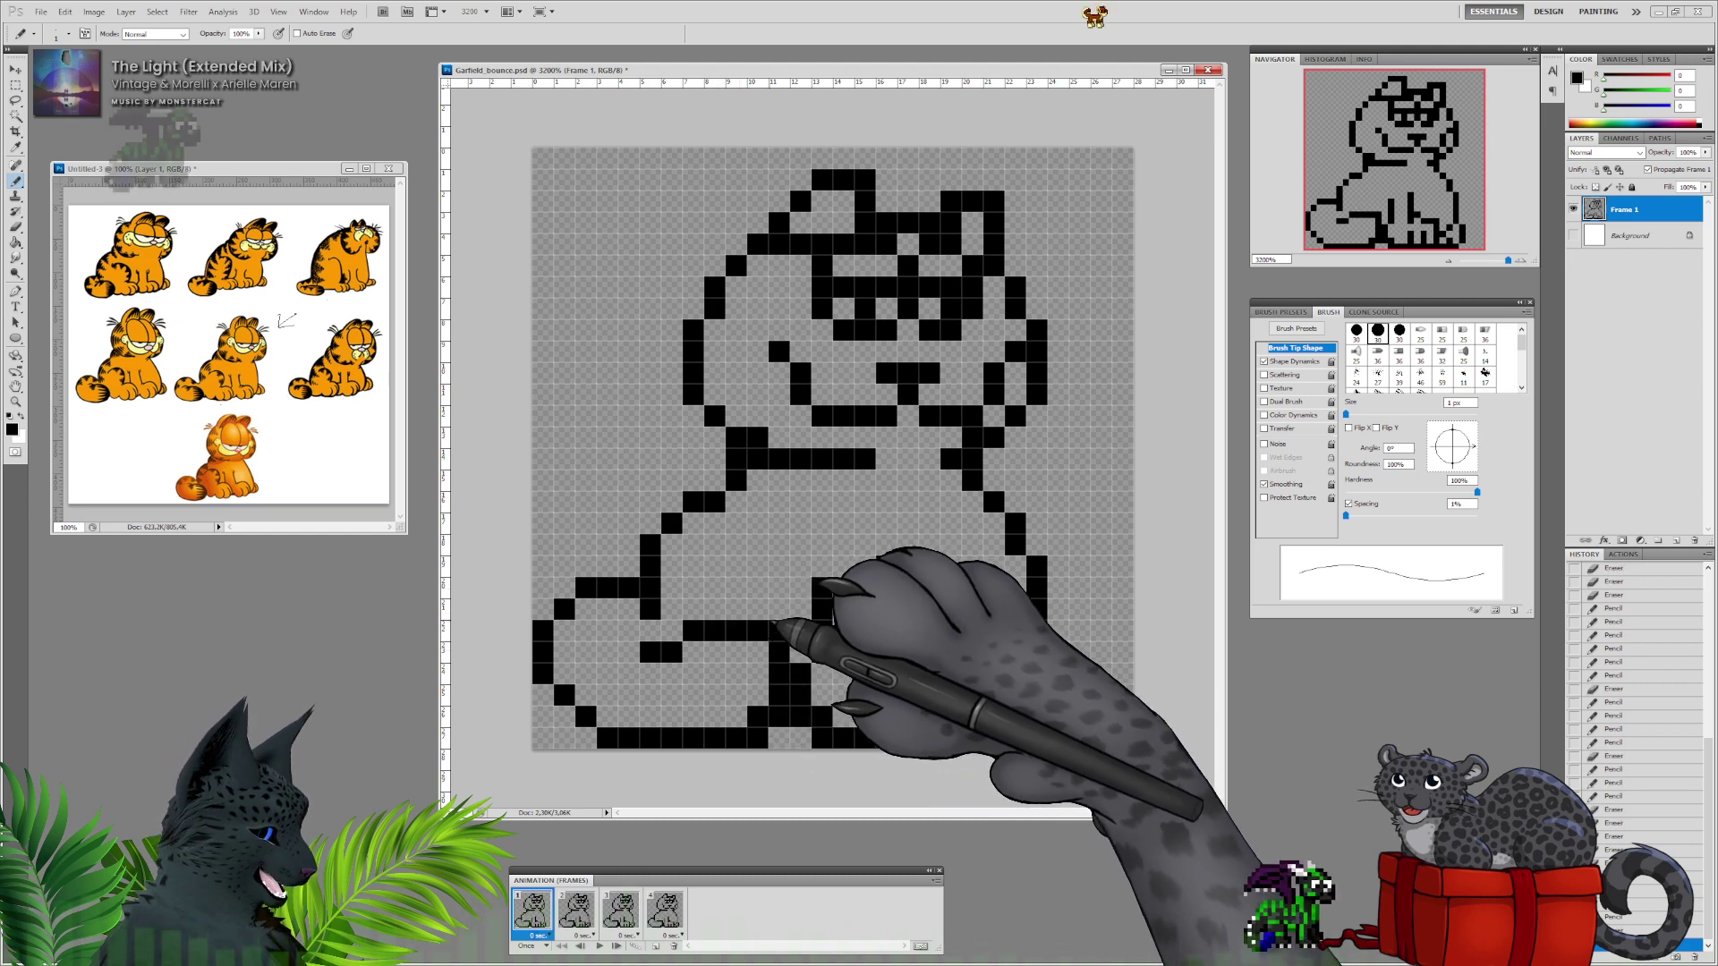
key(b)
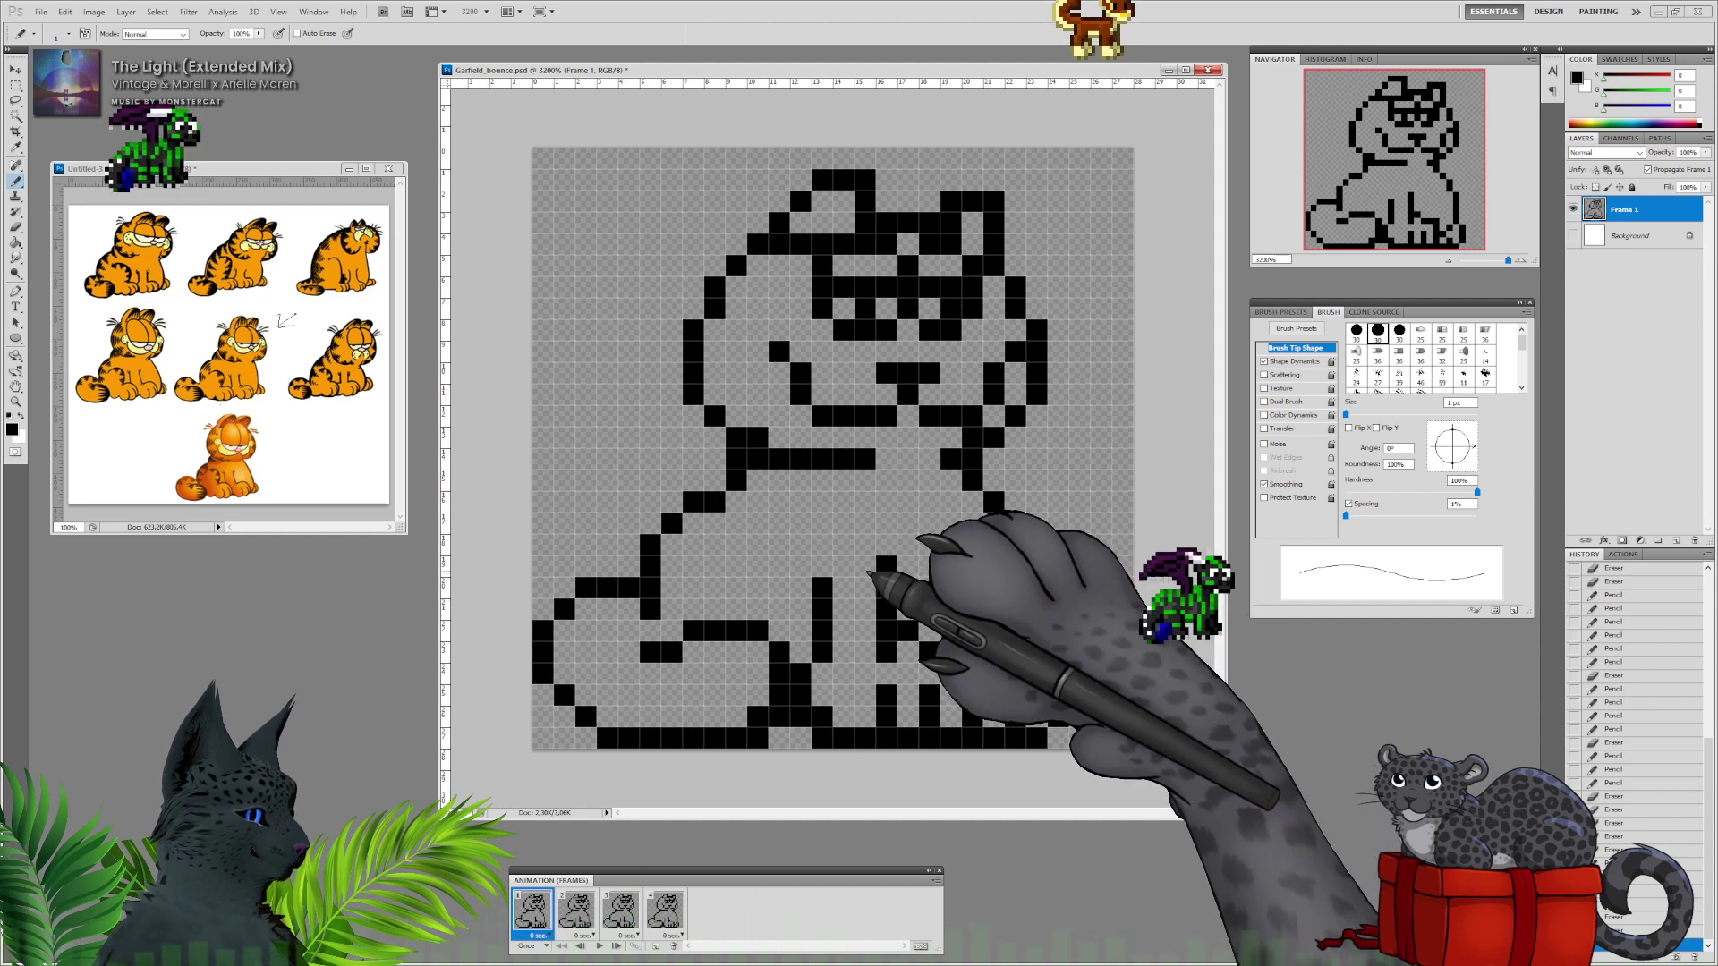
Extend the near foreleg line diagonally upward by one pixel and move the chest and front leg outline one pixel inward.
click(800, 567)
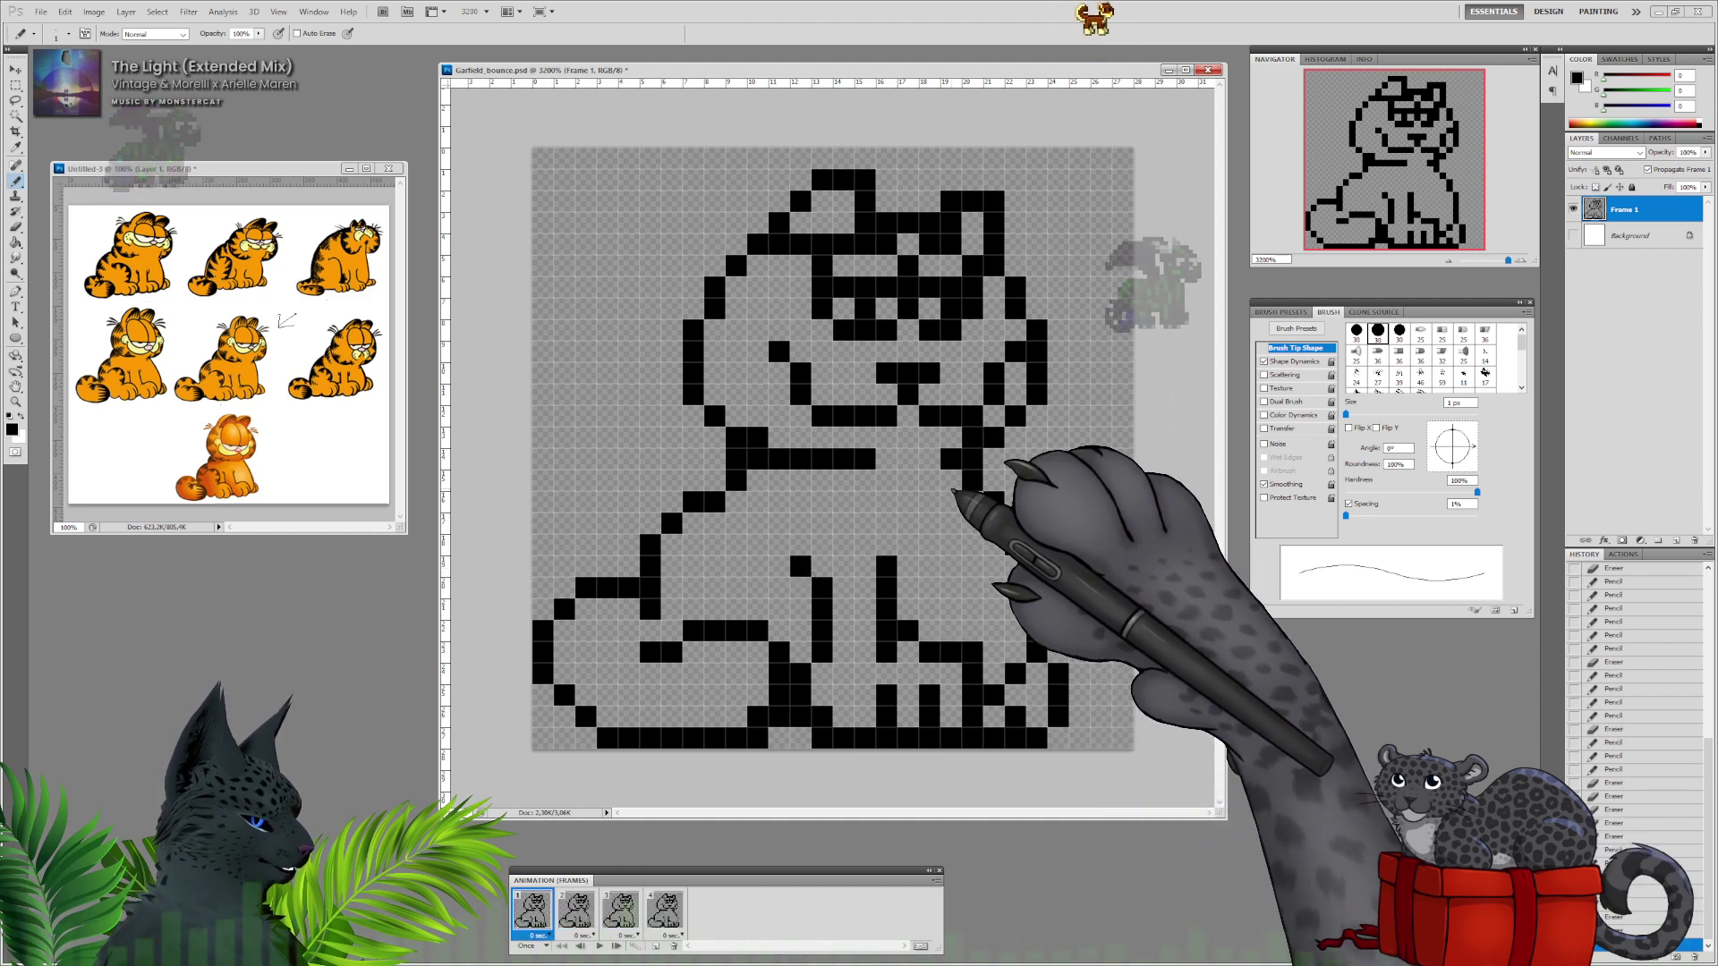
click(951, 483)
click(973, 503)
drag(994, 525, 994, 545)
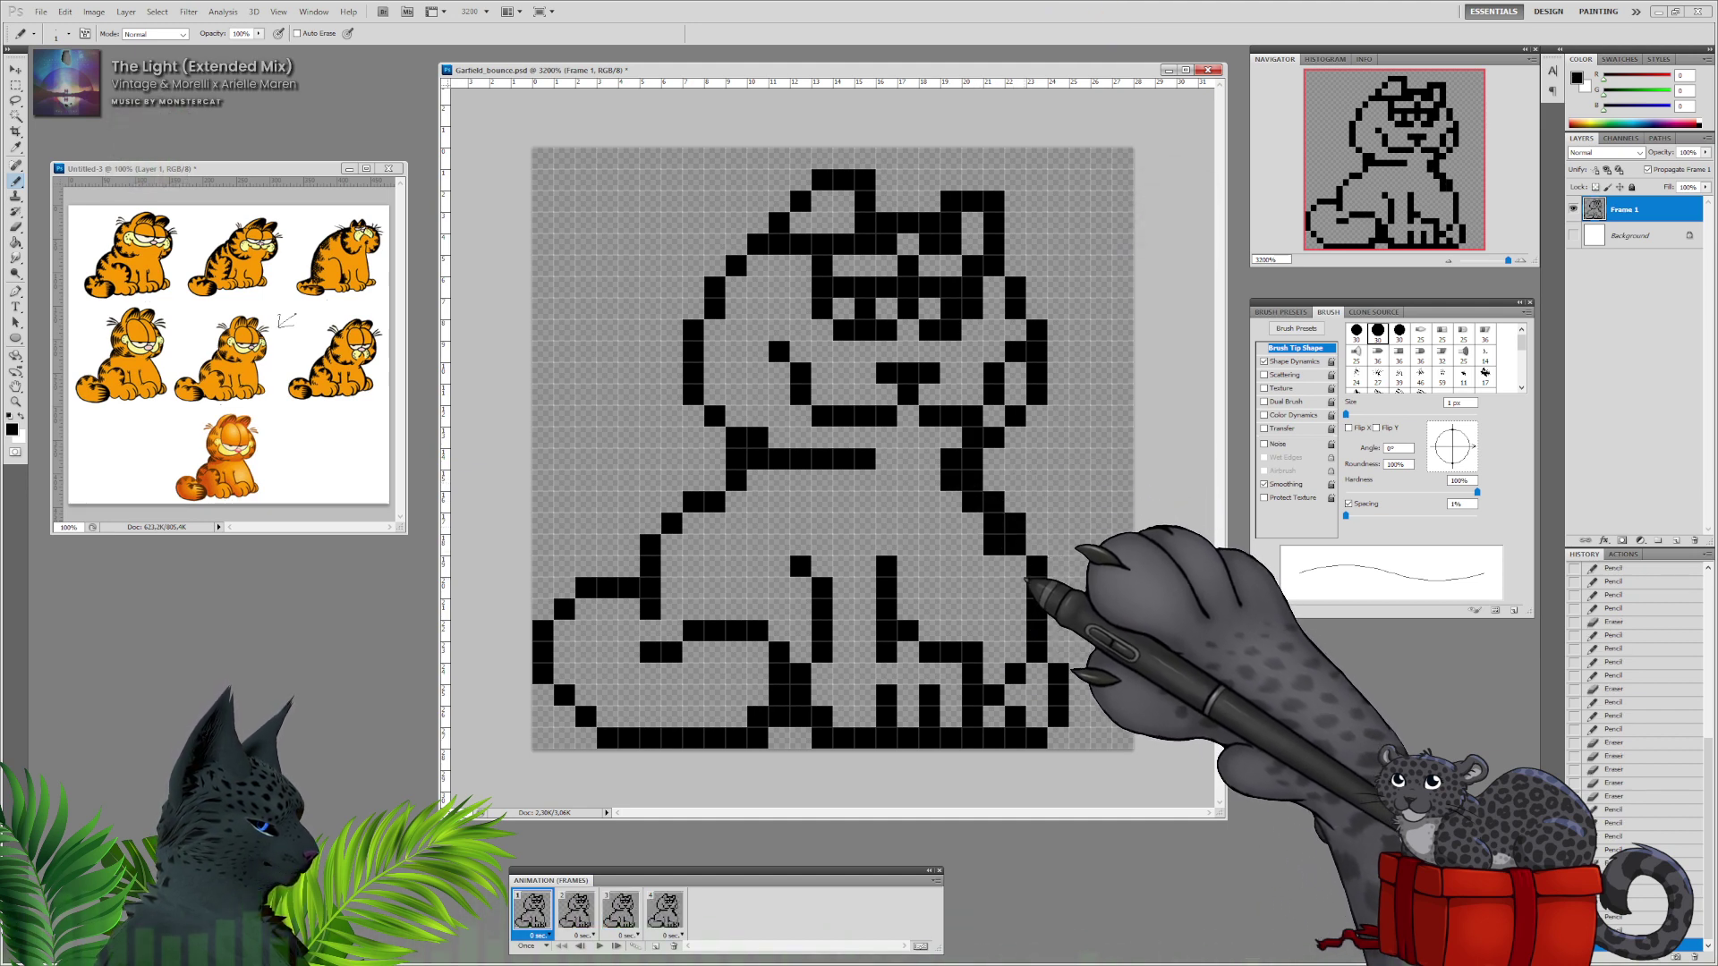
drag(1058, 676, 1058, 697)
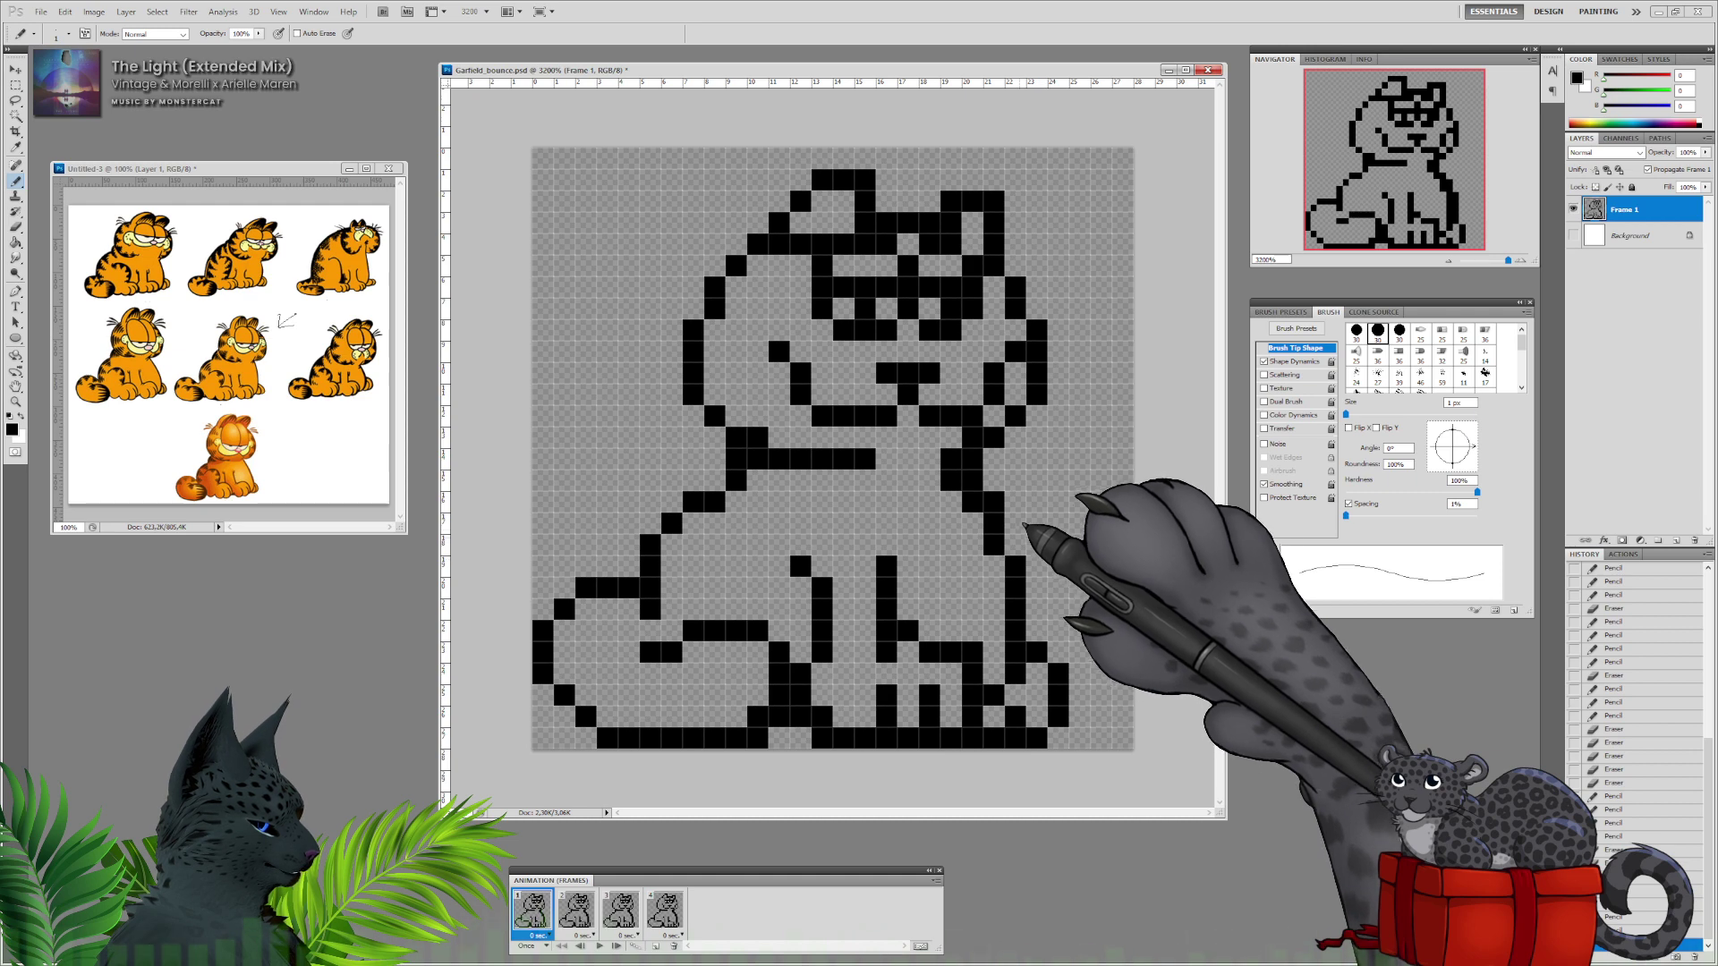
click(982, 482)
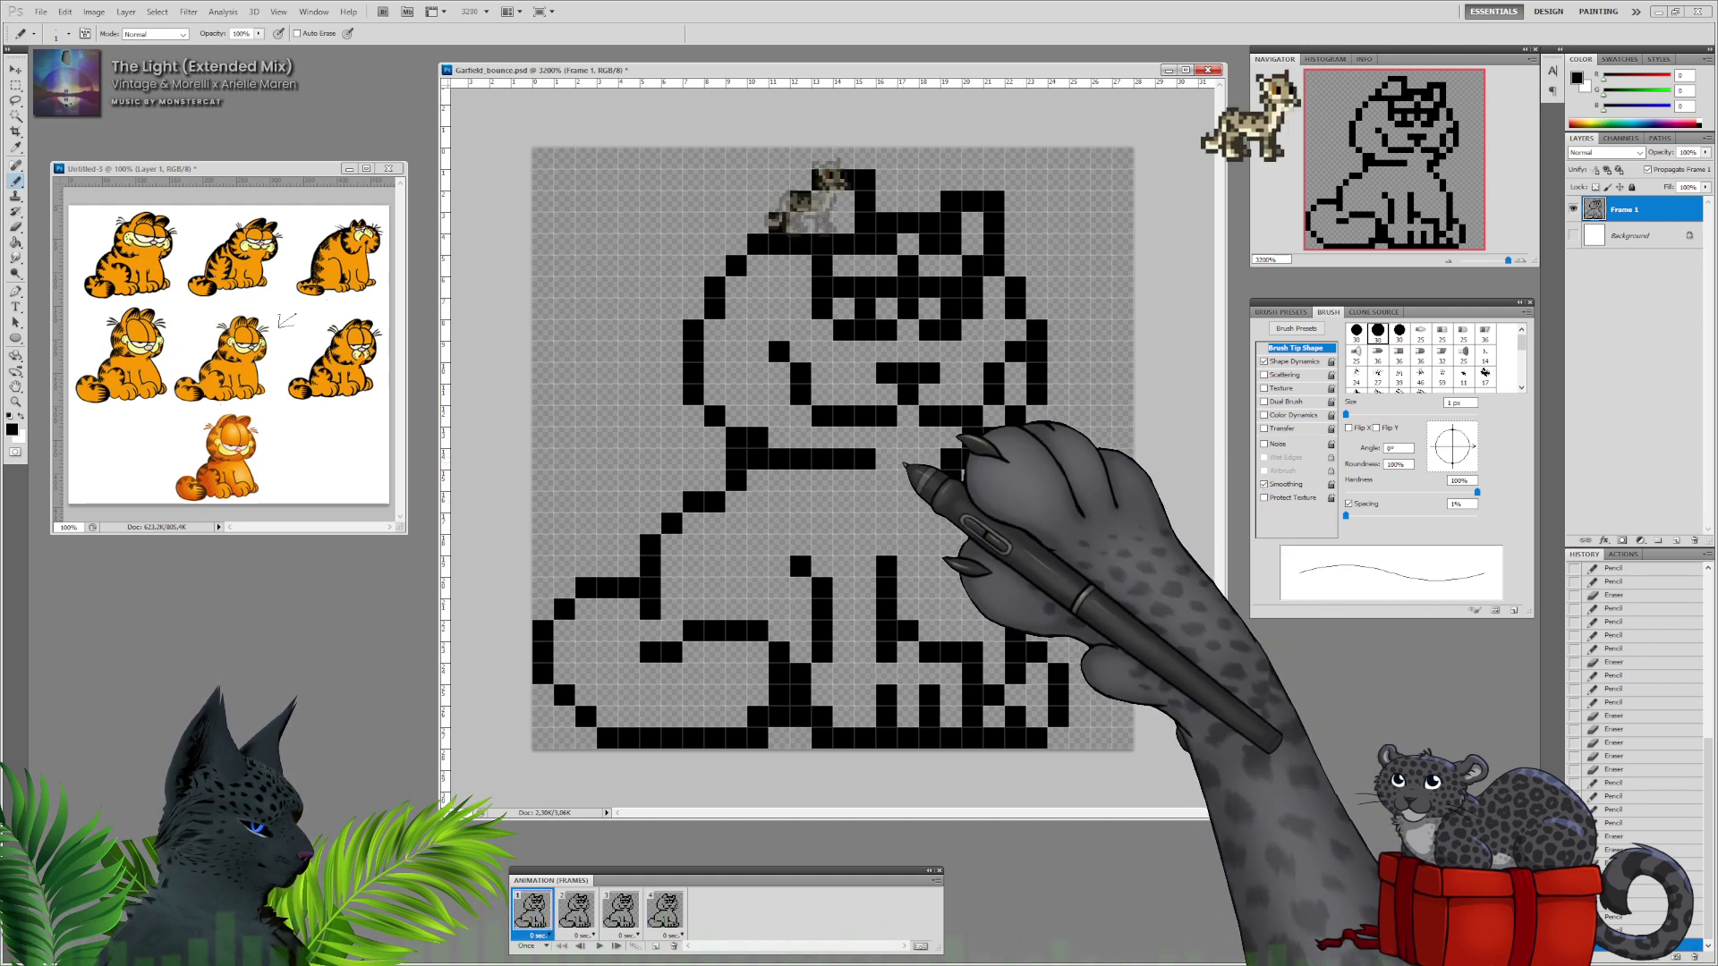
Fill the corner pixel where the back meets the tail and lower the smile's near end by one pixel.
click(630, 566)
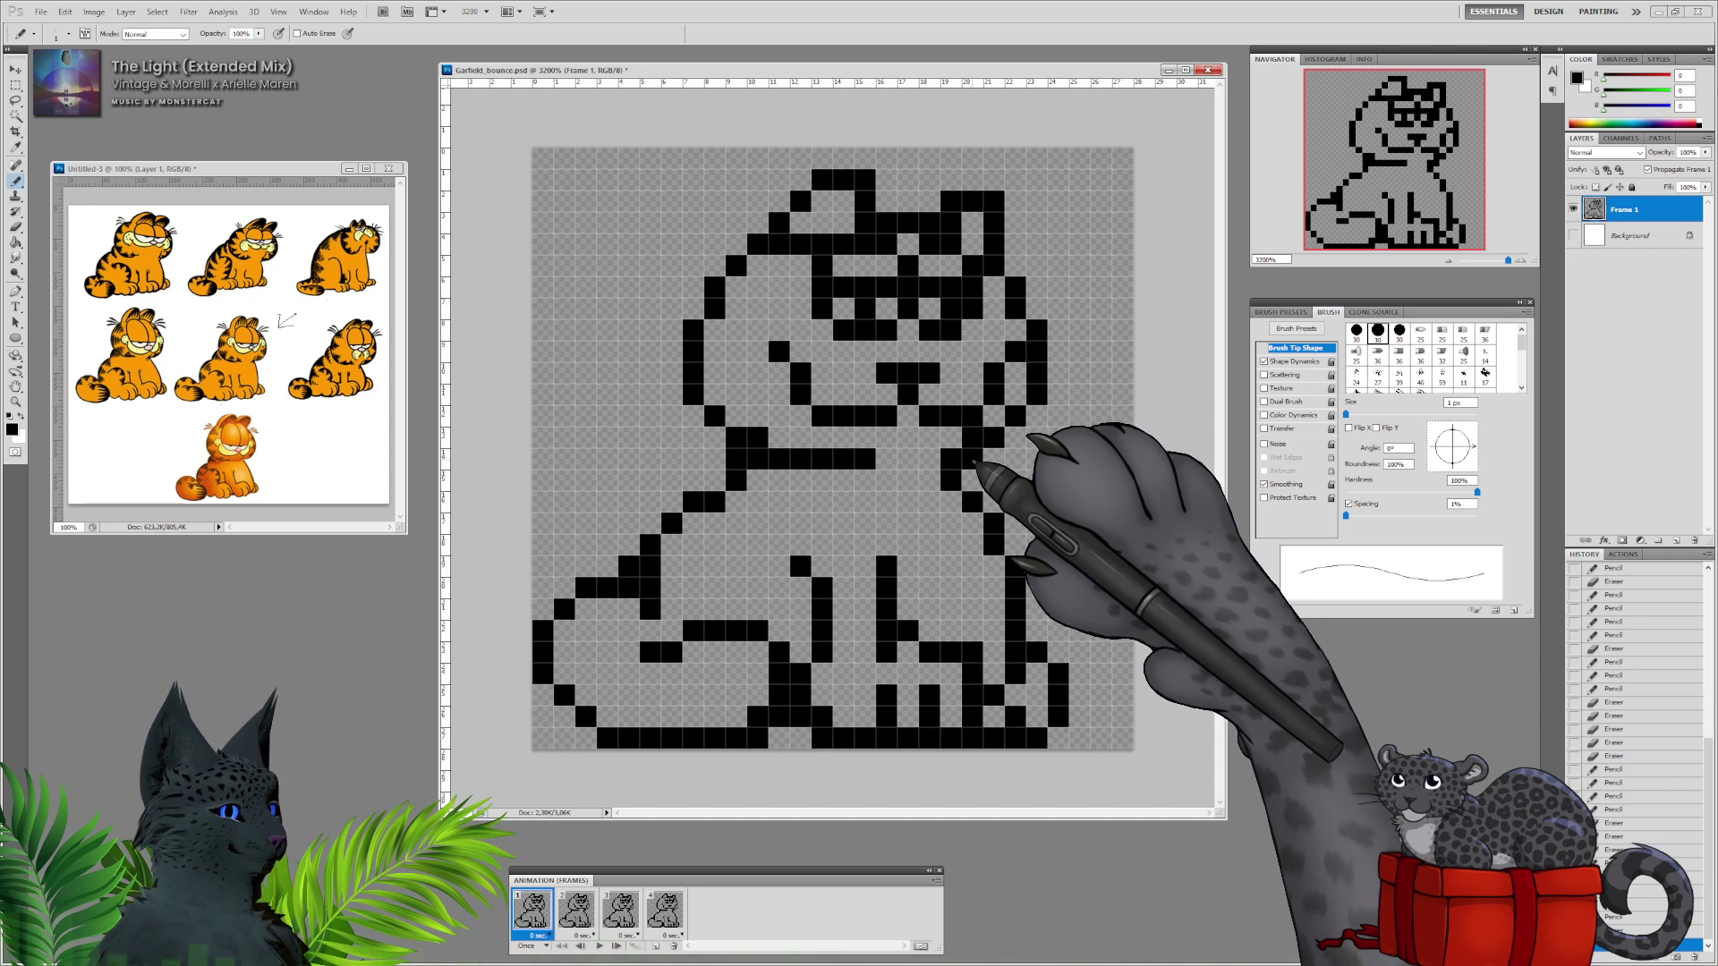
click(781, 370)
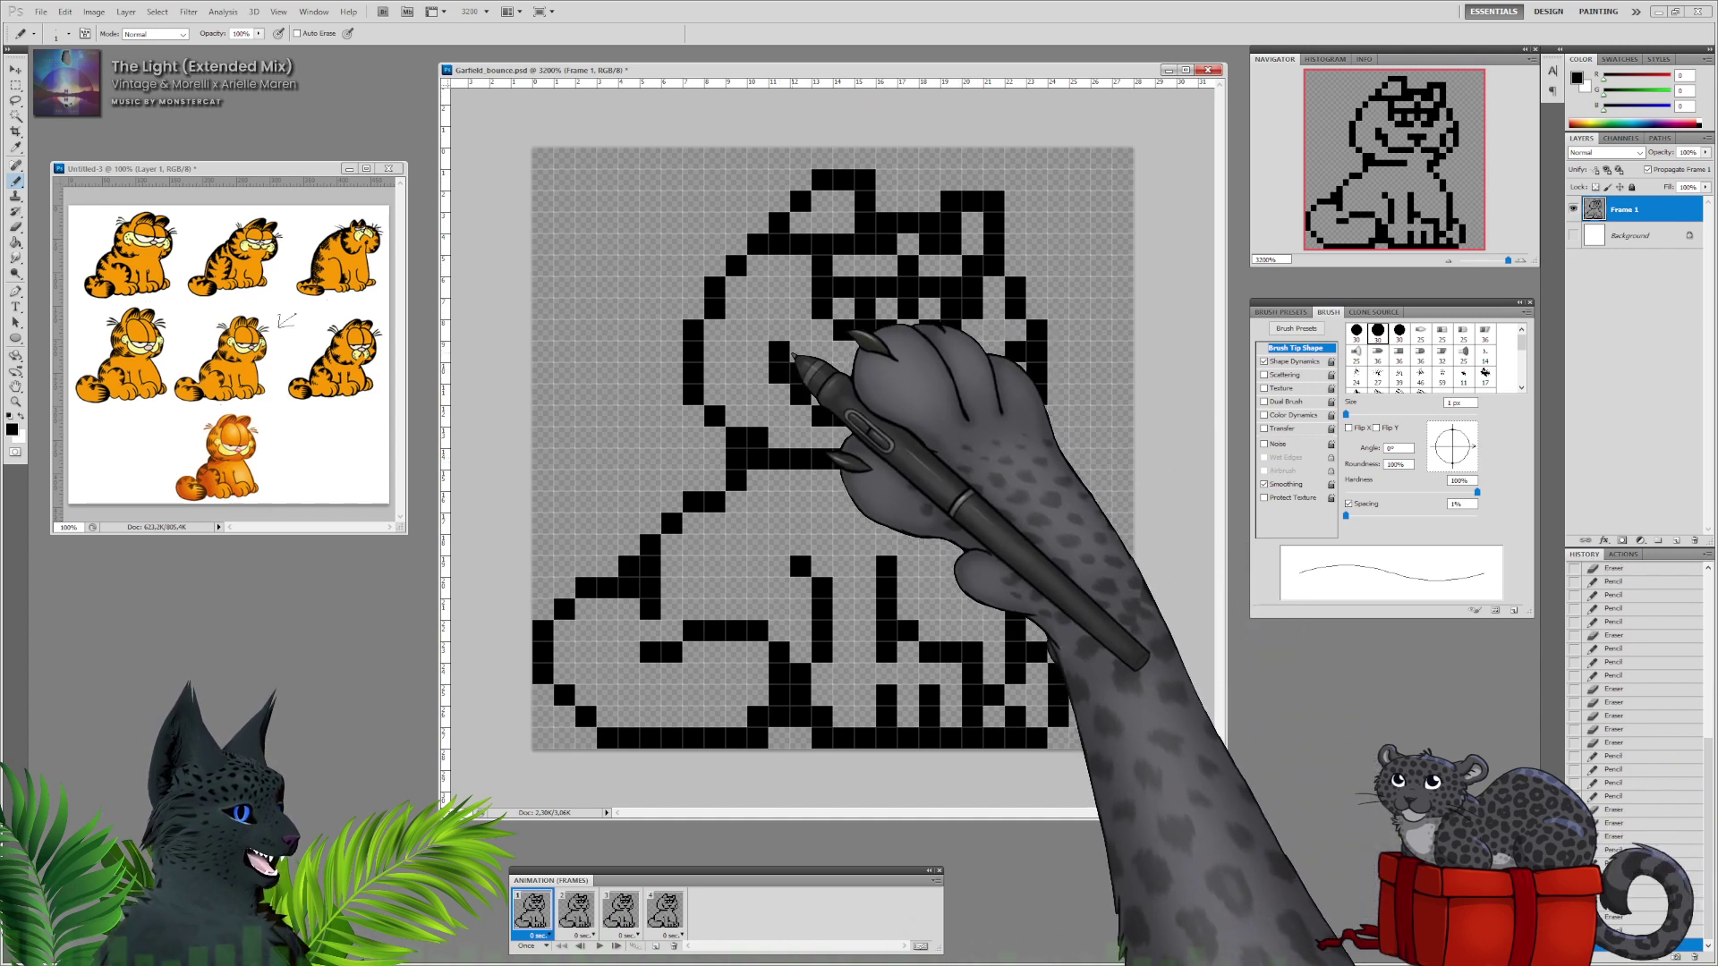
key(e)
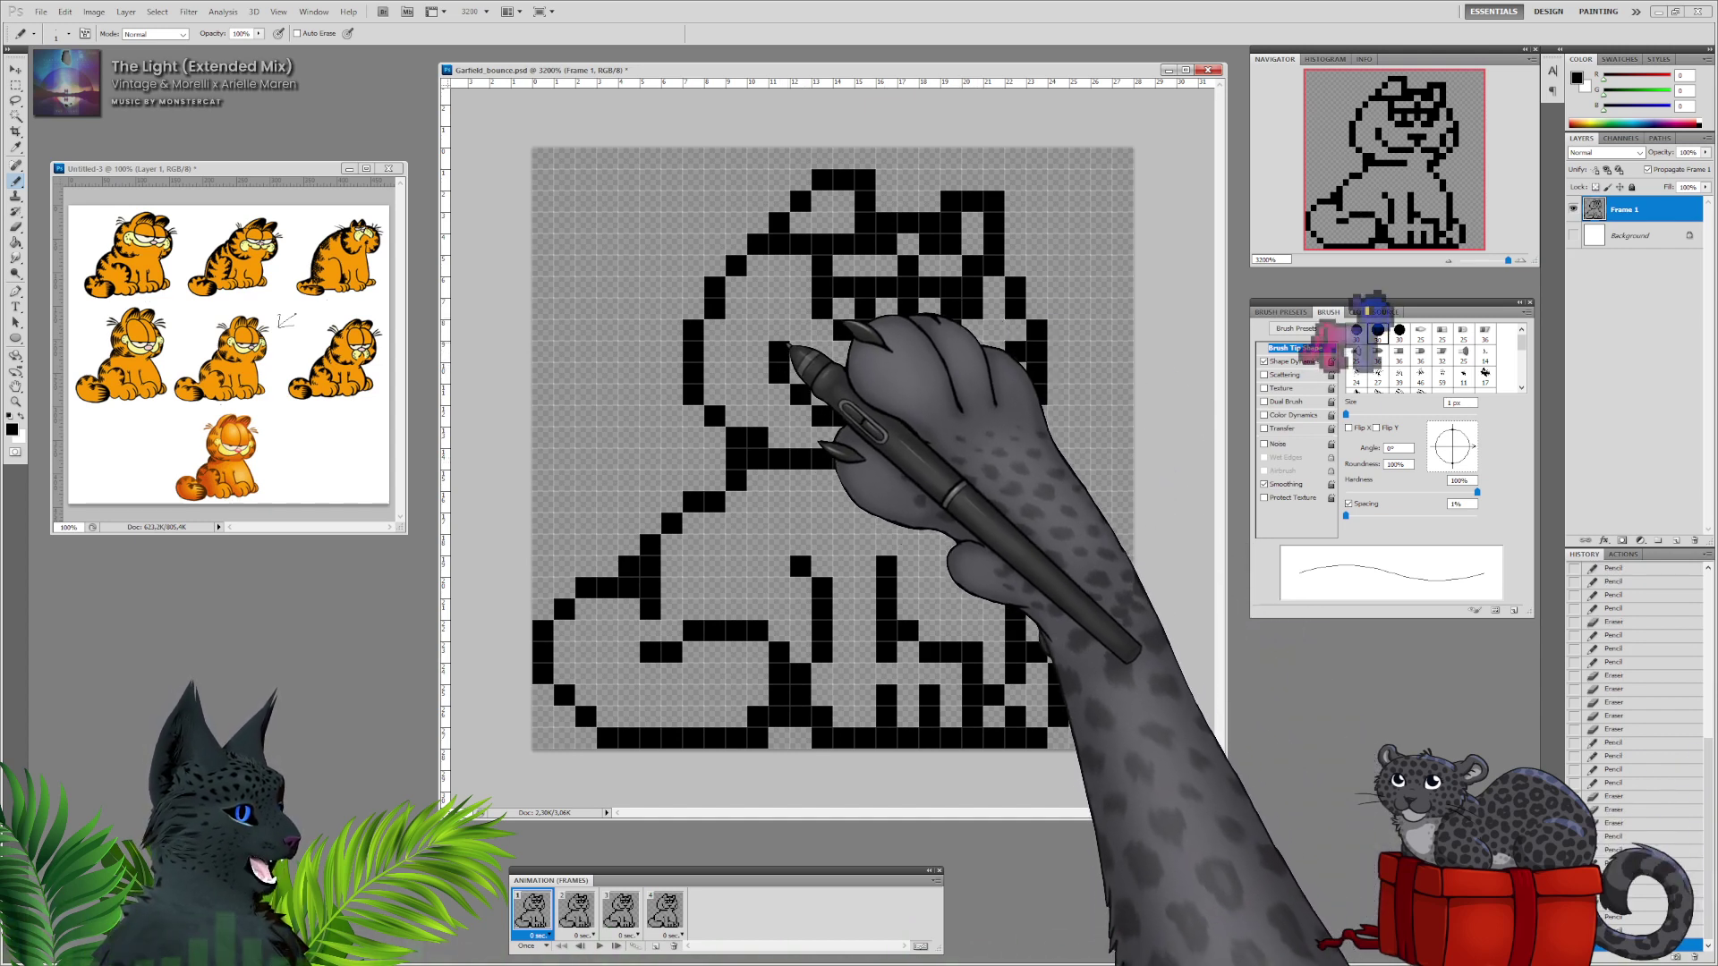
click(780, 352)
key(b)
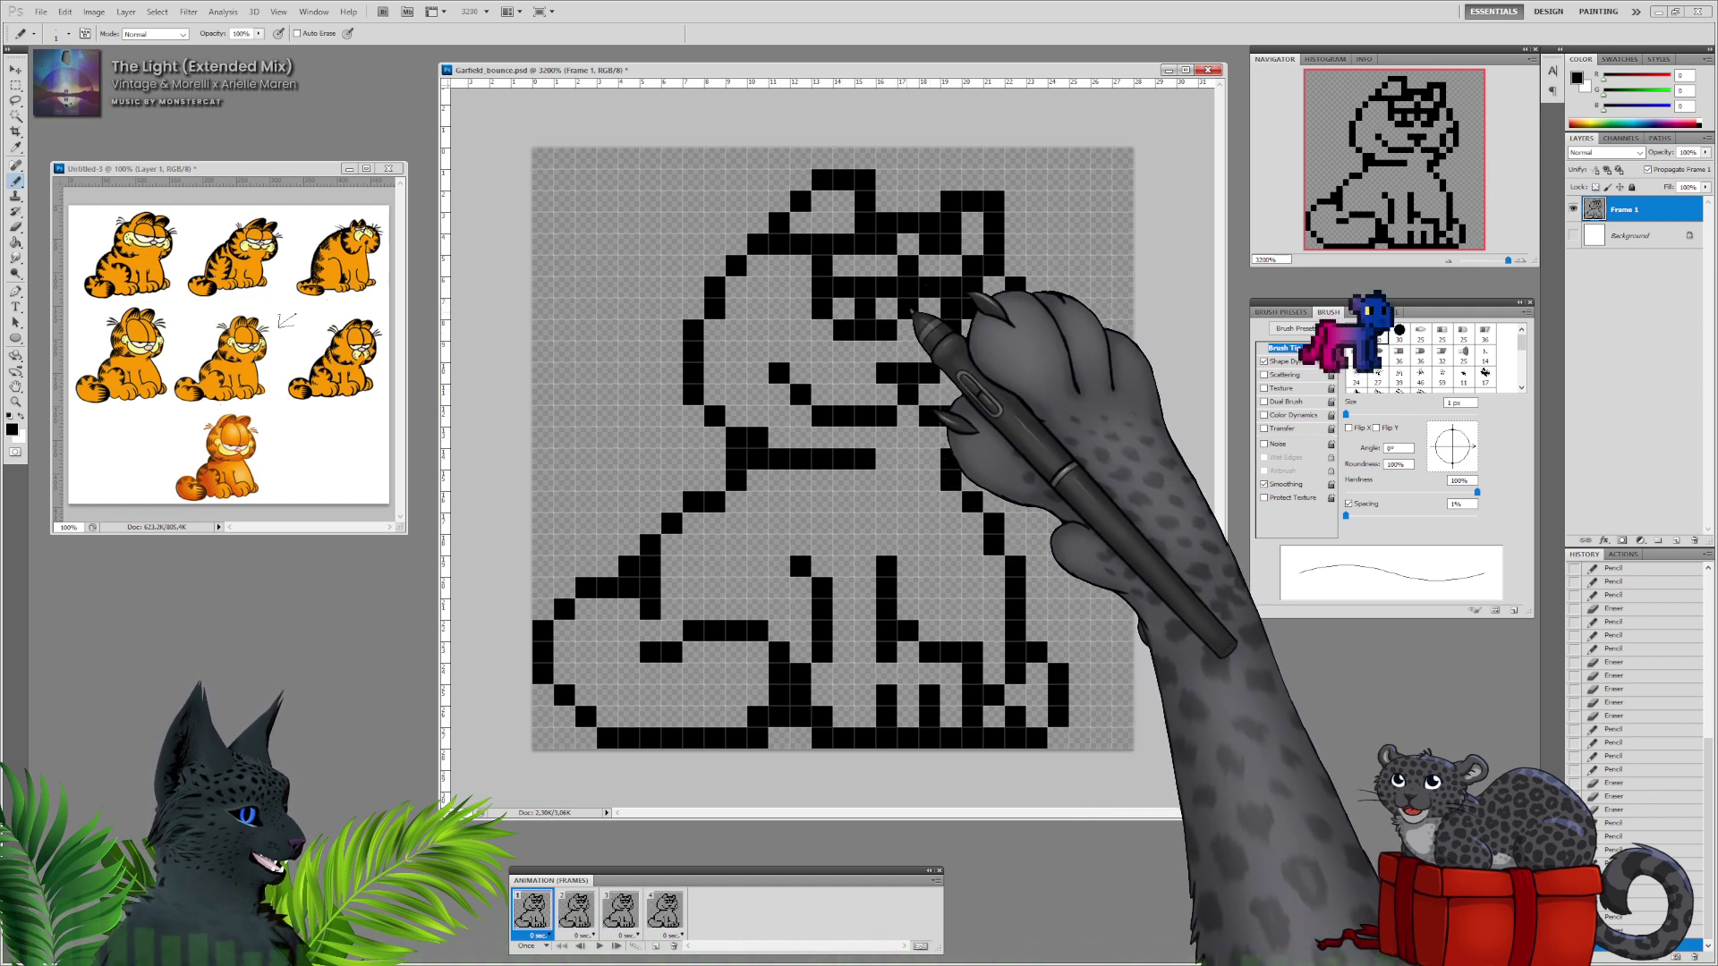
Redraw the near eye's outline one pixel wider and lower, and erase the old eye lines inside it.
click(810, 324)
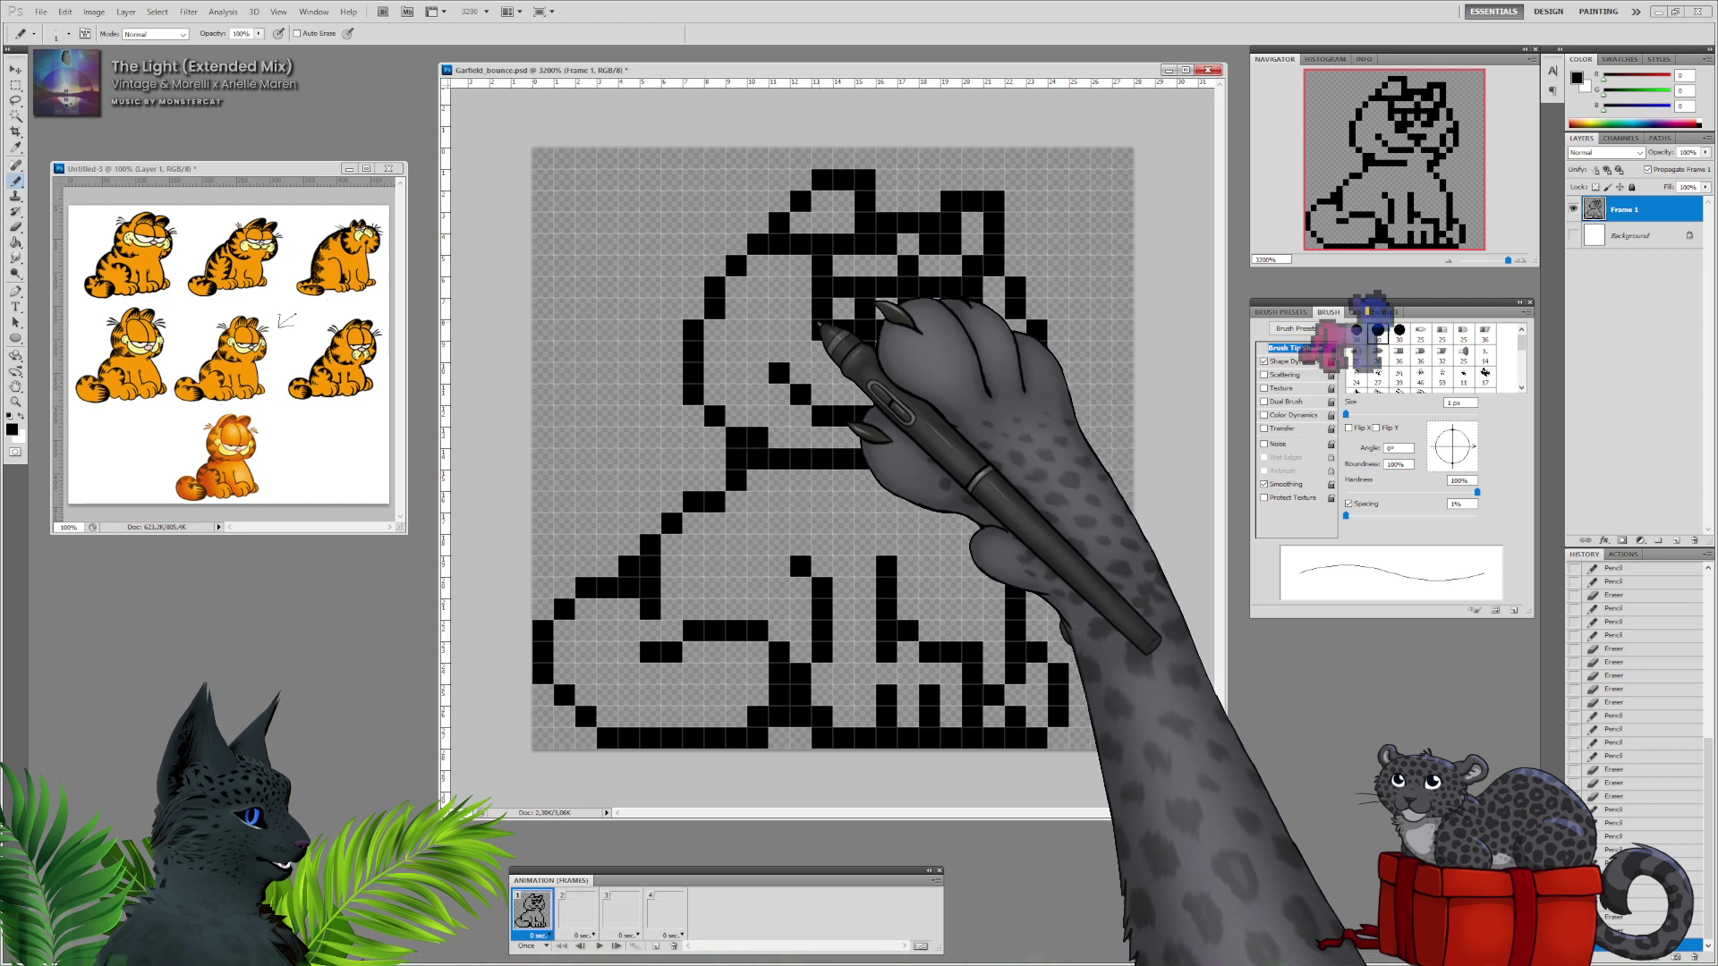
click(810, 309)
click(805, 292)
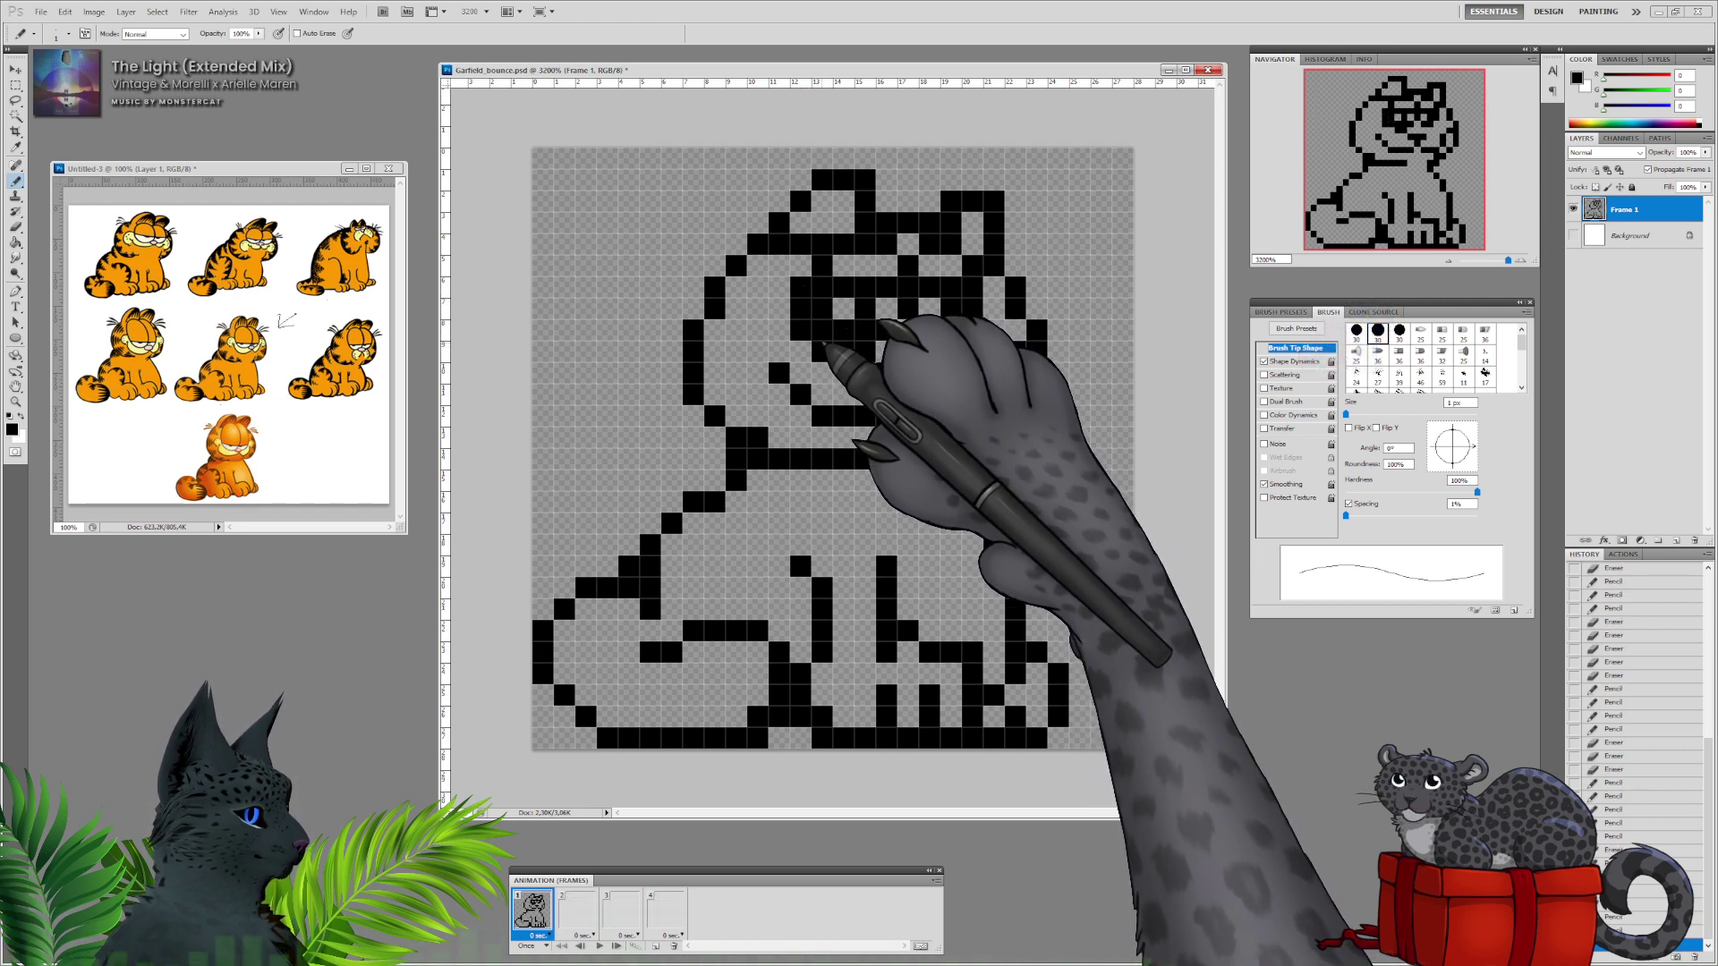
click(928, 260)
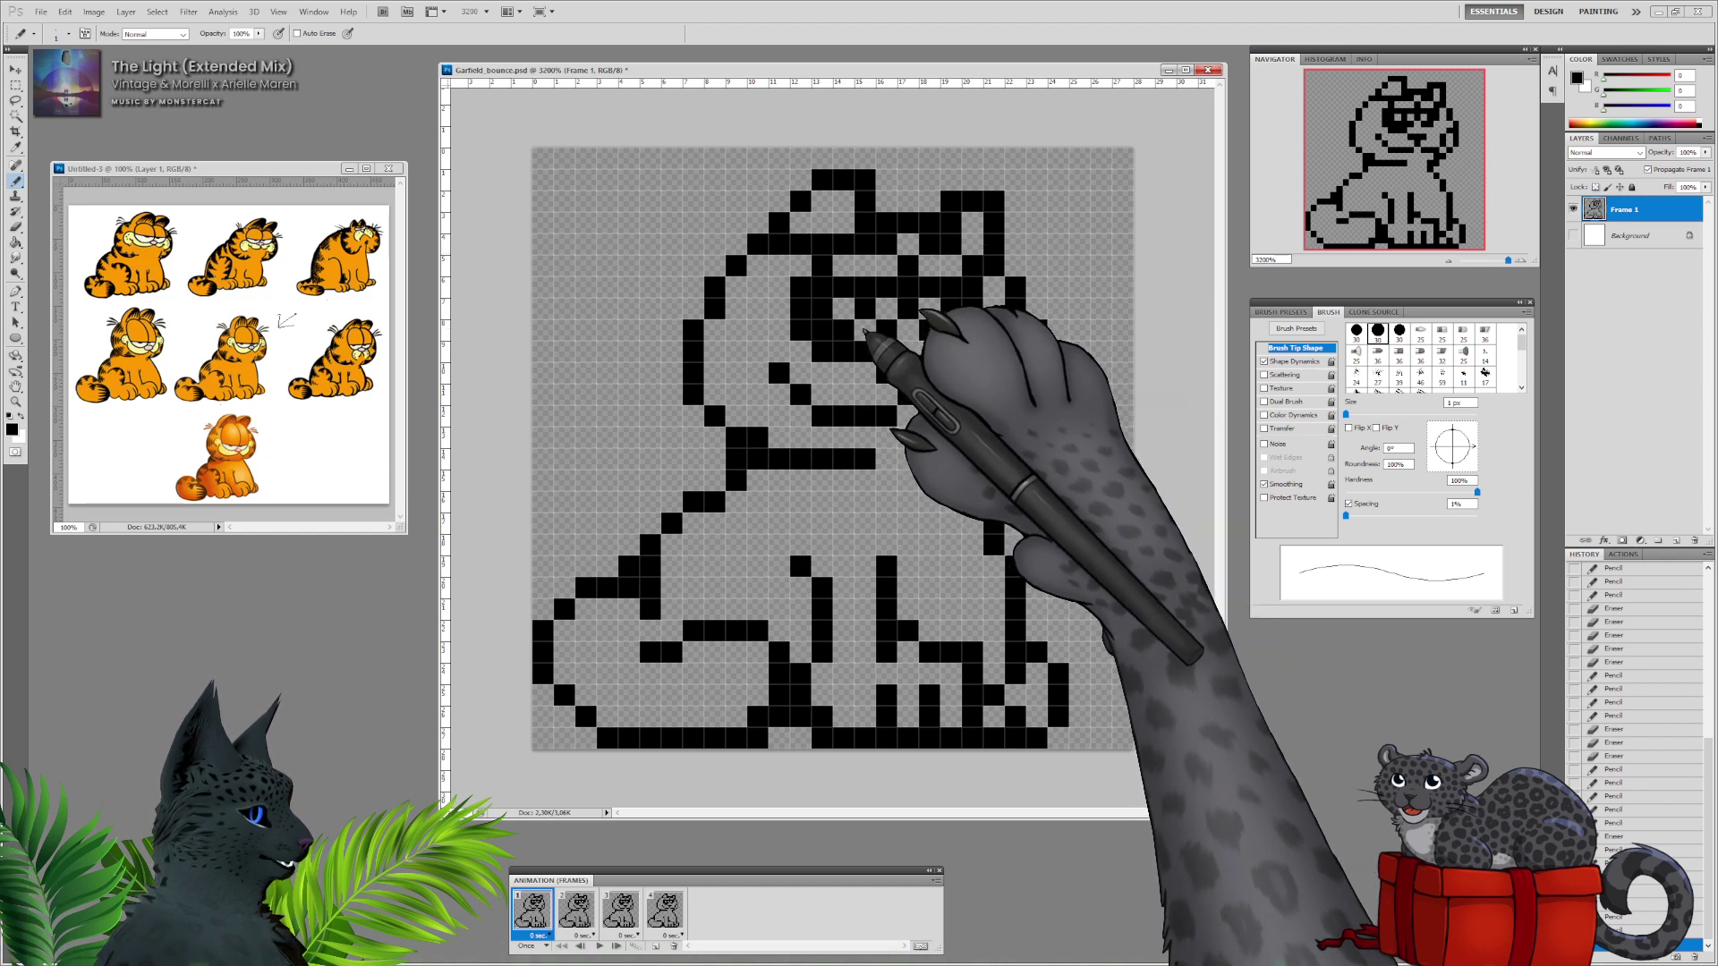
click(887, 283)
click(906, 280)
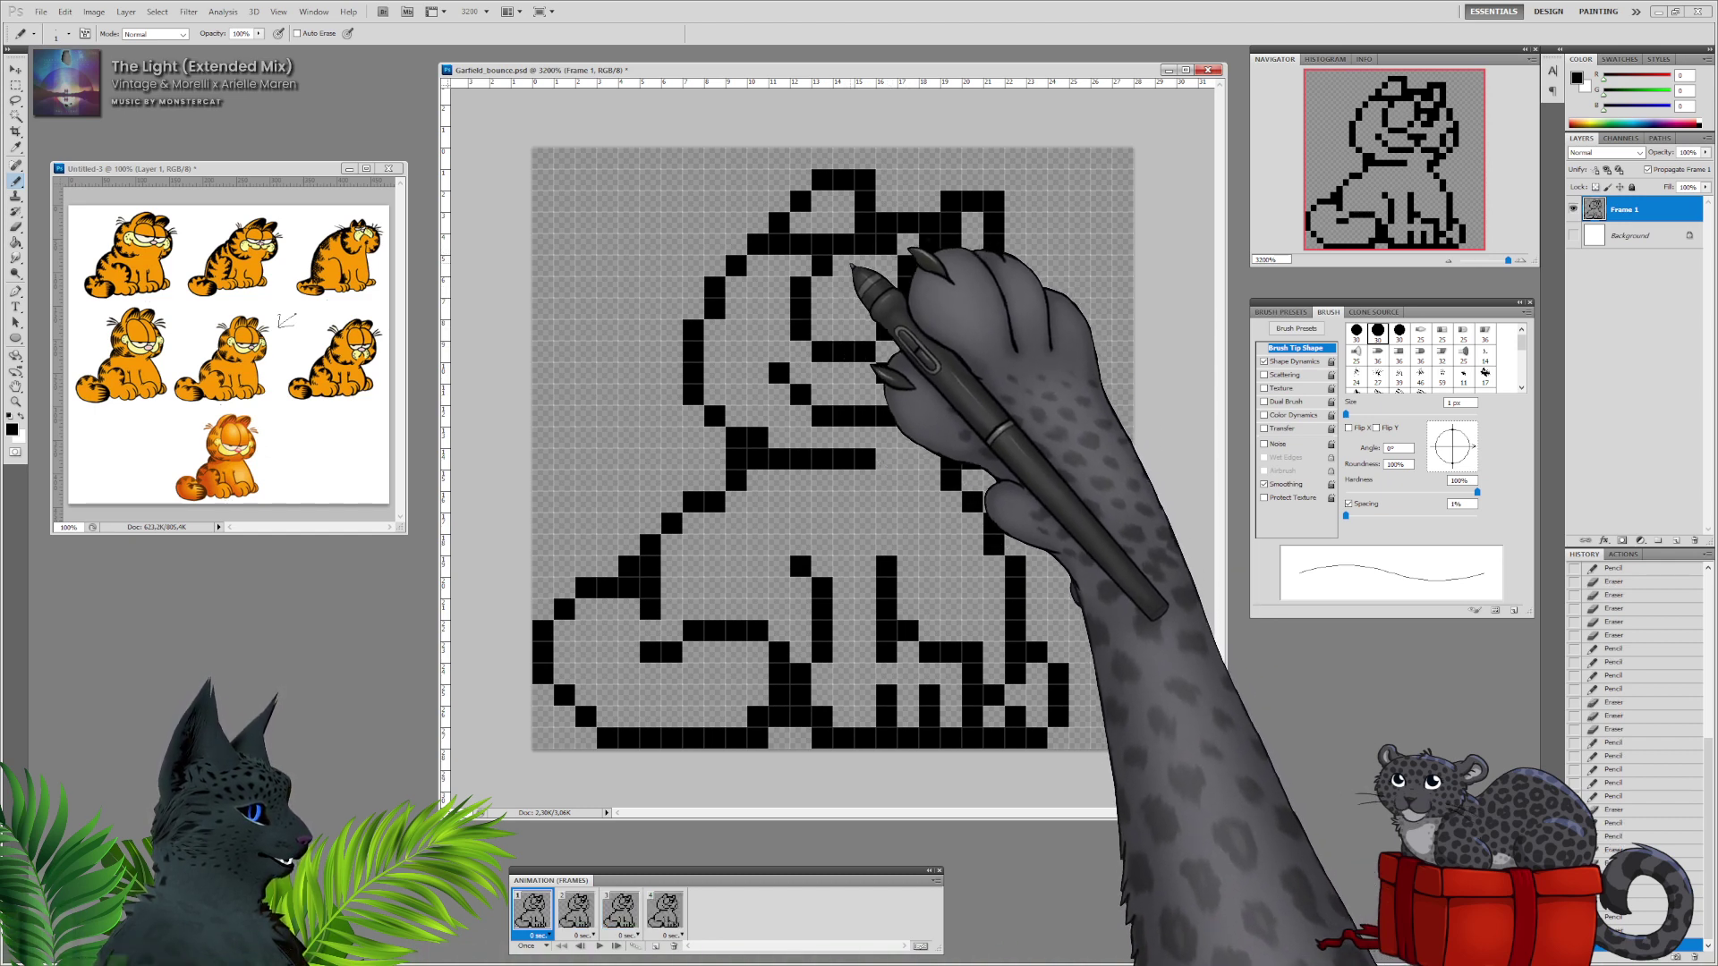
Draw the near eye's top edge and a horizontal eyelid line, with a one-pixel pupil beneath the eyelid.
click(884, 291)
mouse_move(850, 261)
mouse_down()
mouse_move(886, 293)
mouse_move(873, 307)
mouse_move(823, 309)
mouse_up()
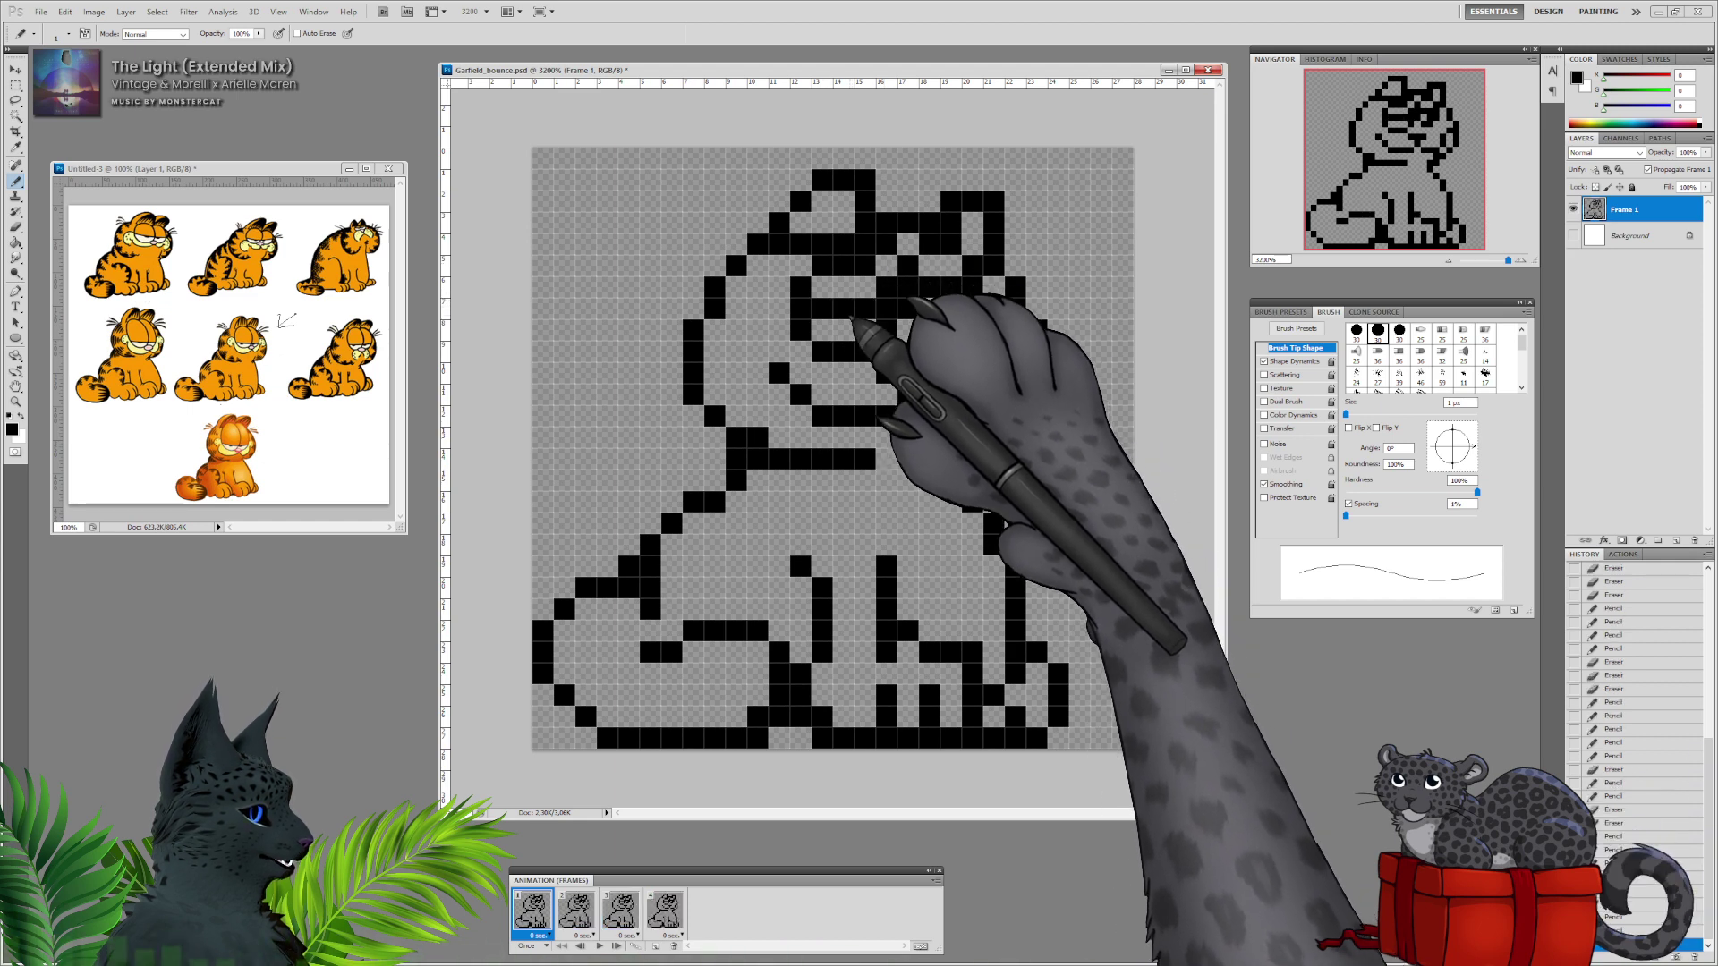
click(845, 329)
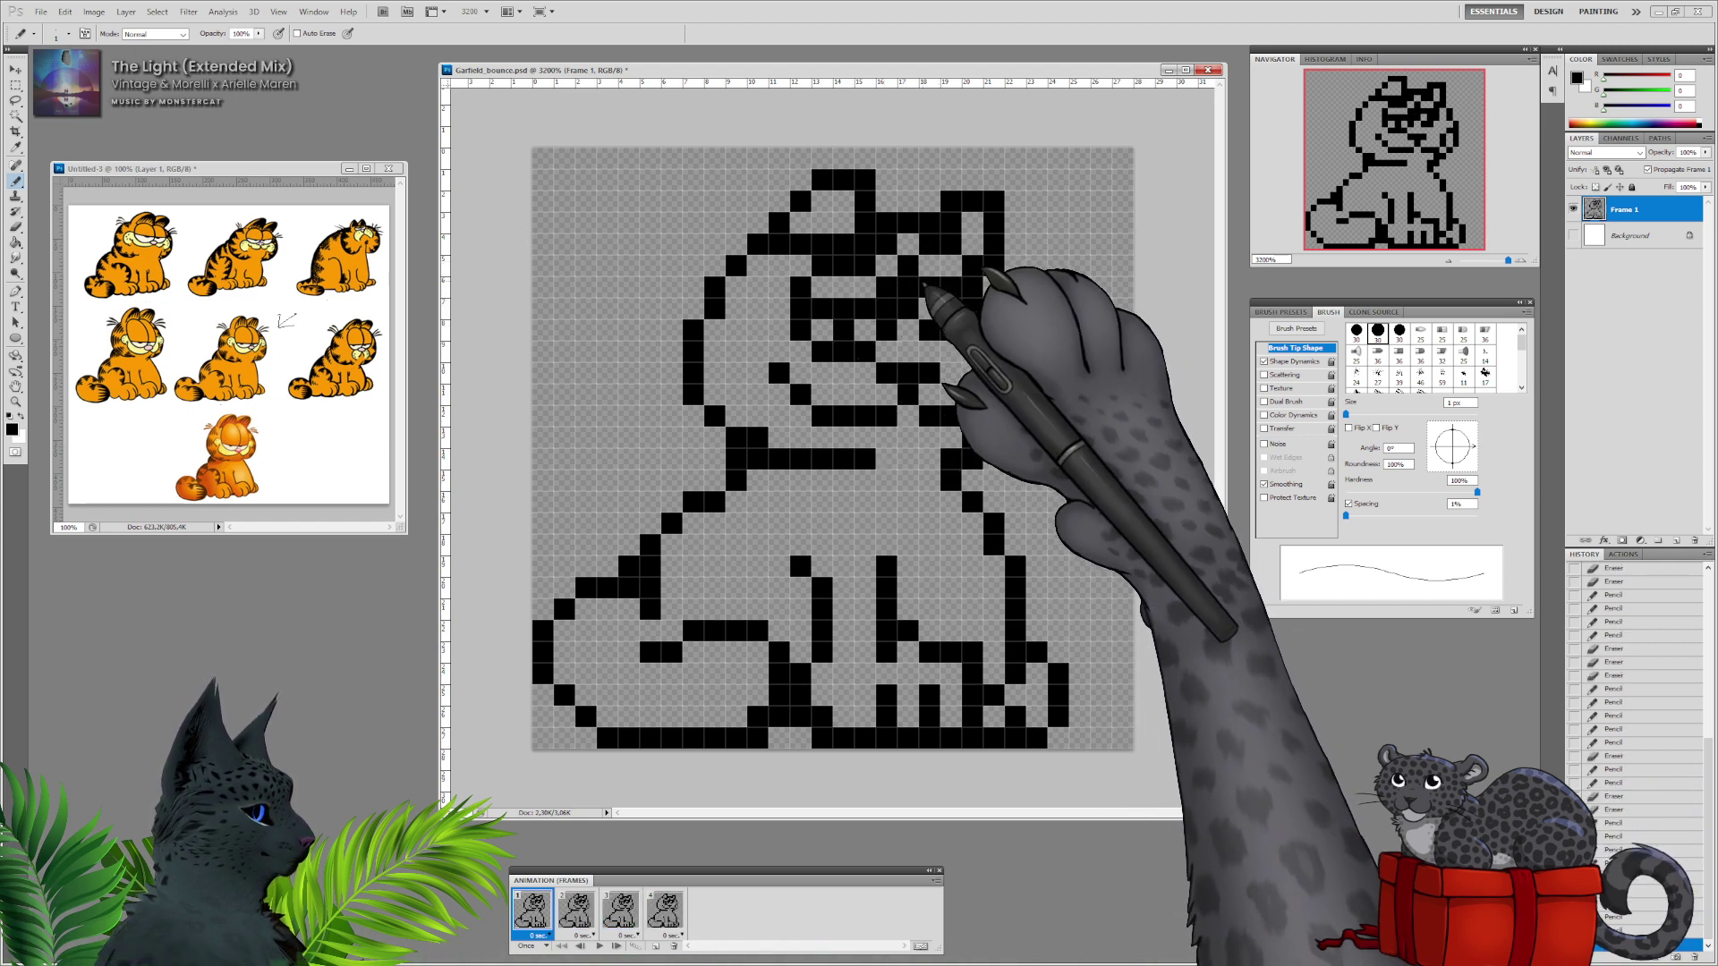
Erase the old far eye and redraw its outline larger, matching the height of the near eye.
click(930, 289)
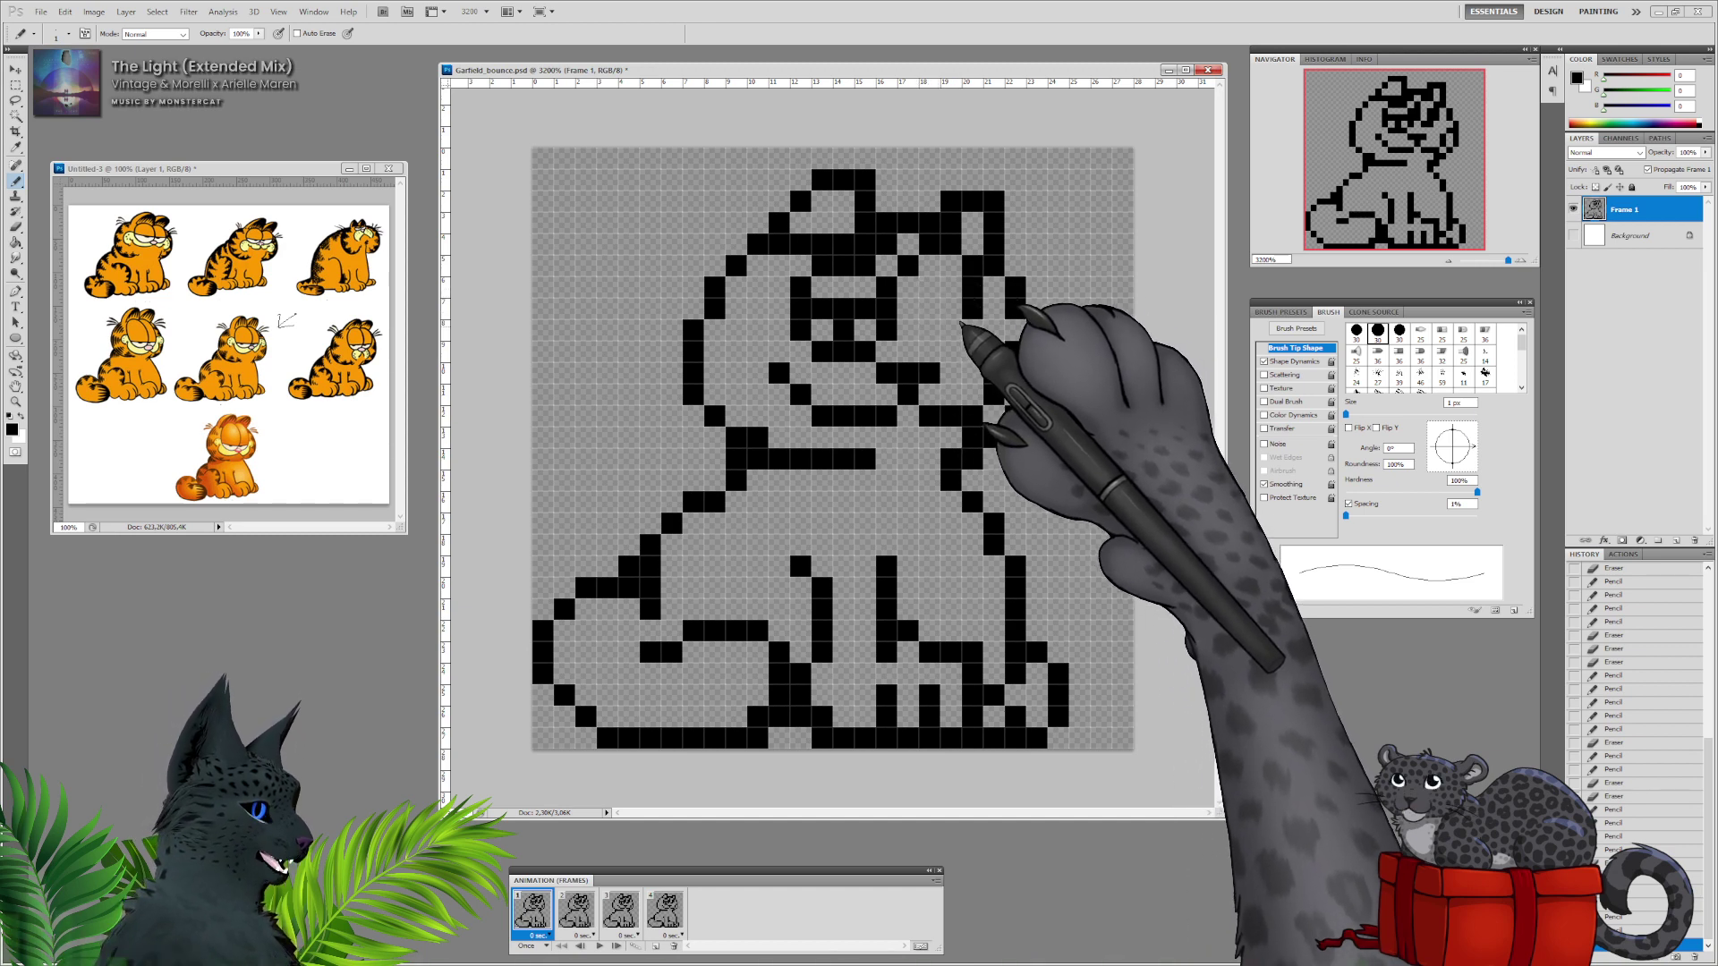
drag(955, 279, 974, 264)
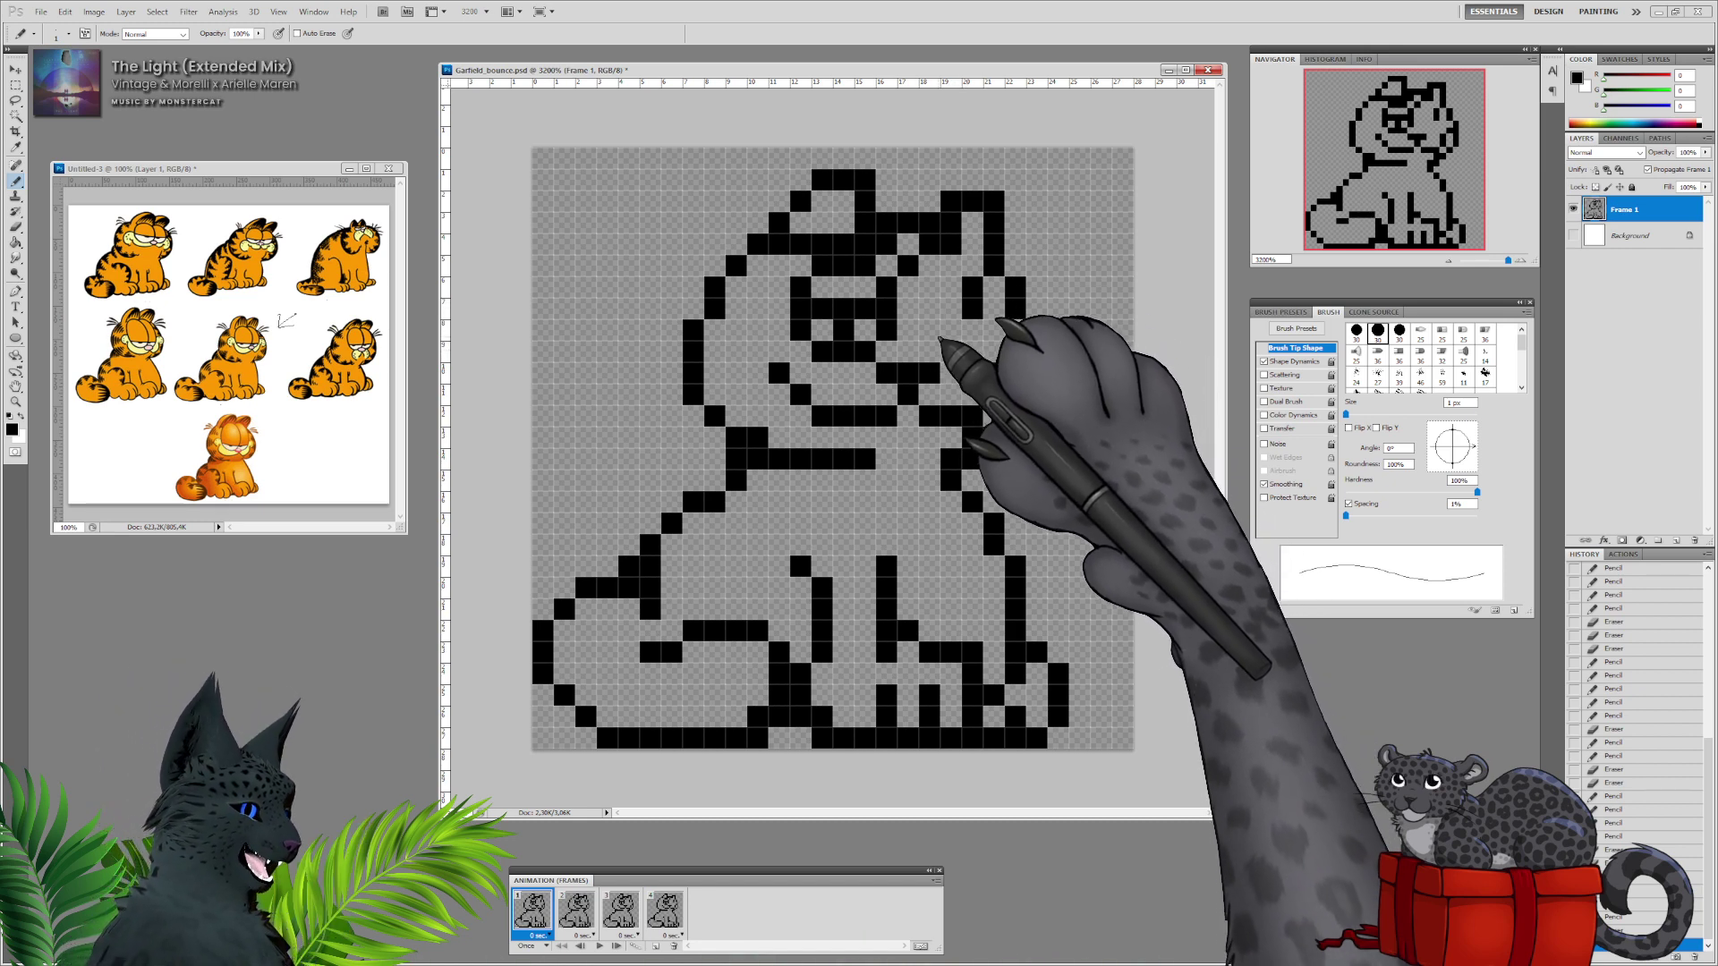
click(956, 332)
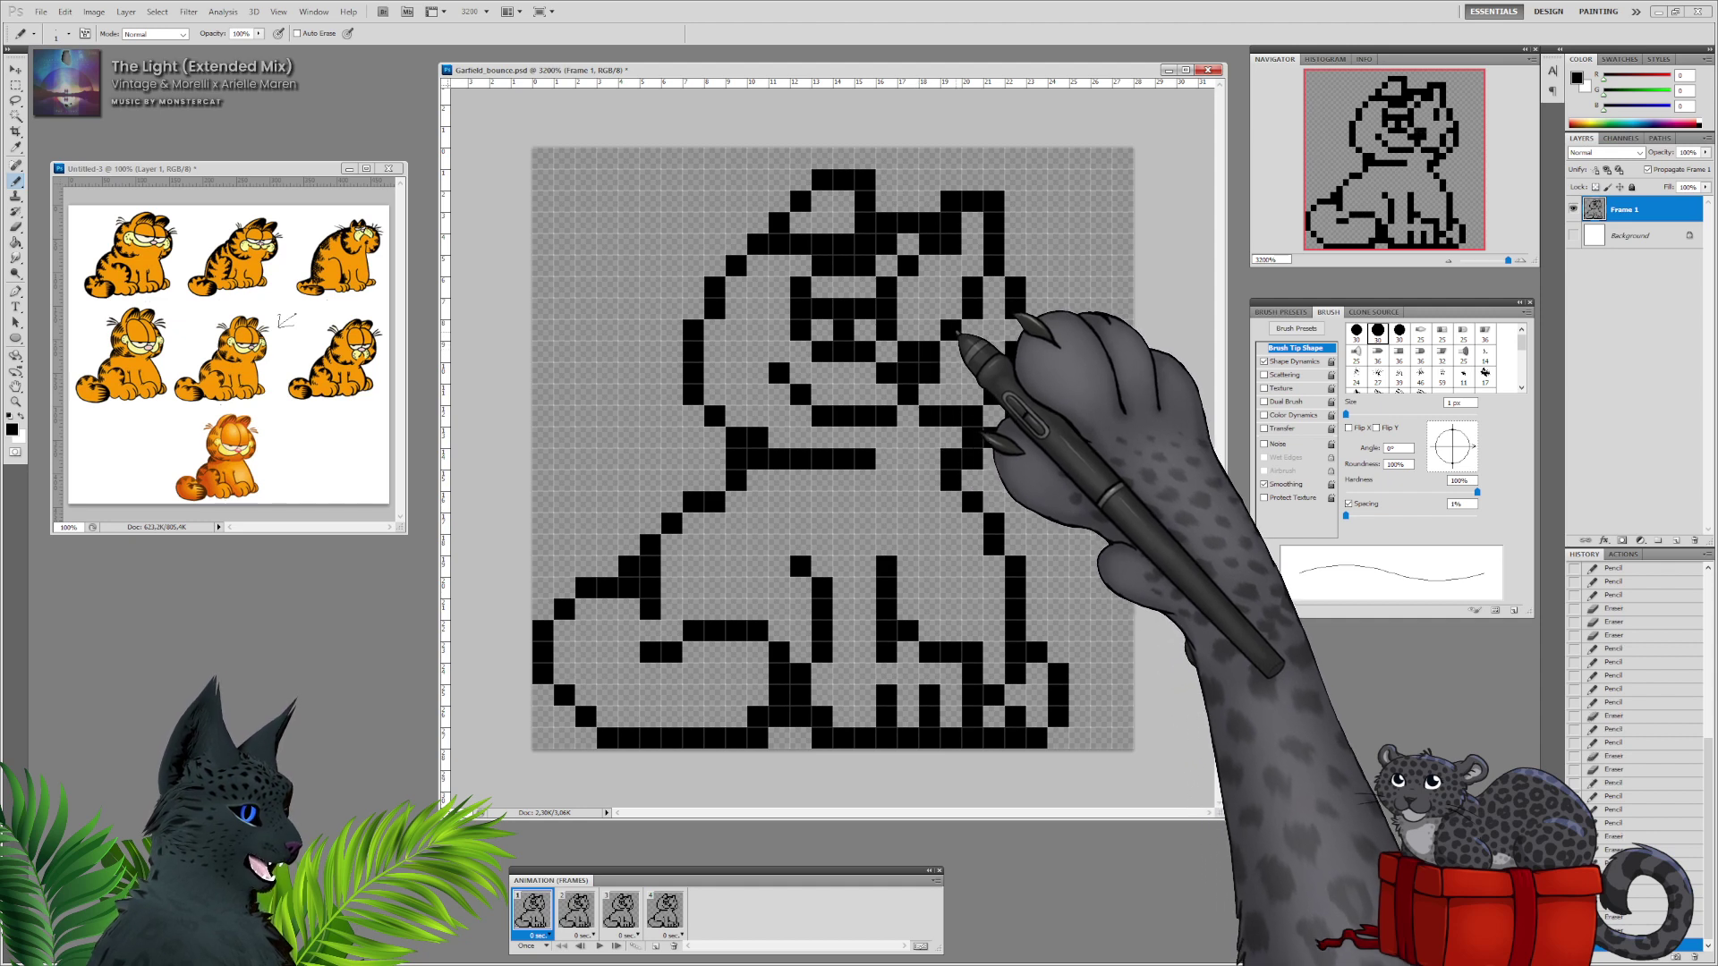
click(932, 267)
click(973, 307)
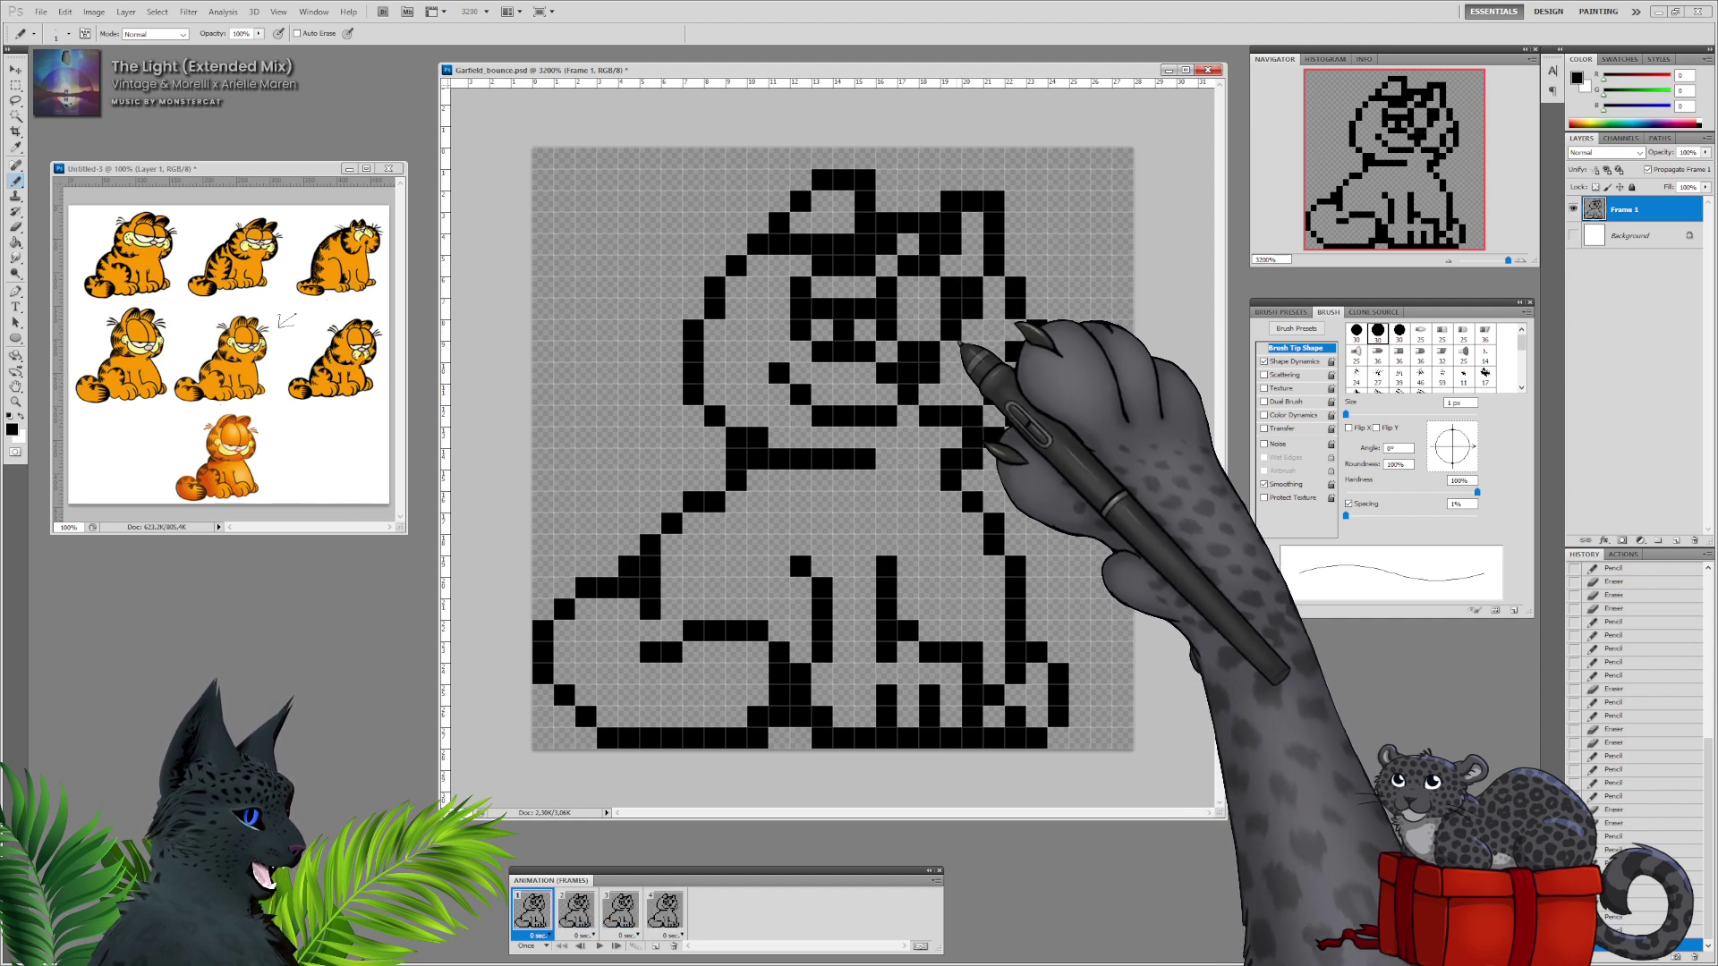
click(952, 351)
click(972, 331)
click(953, 268)
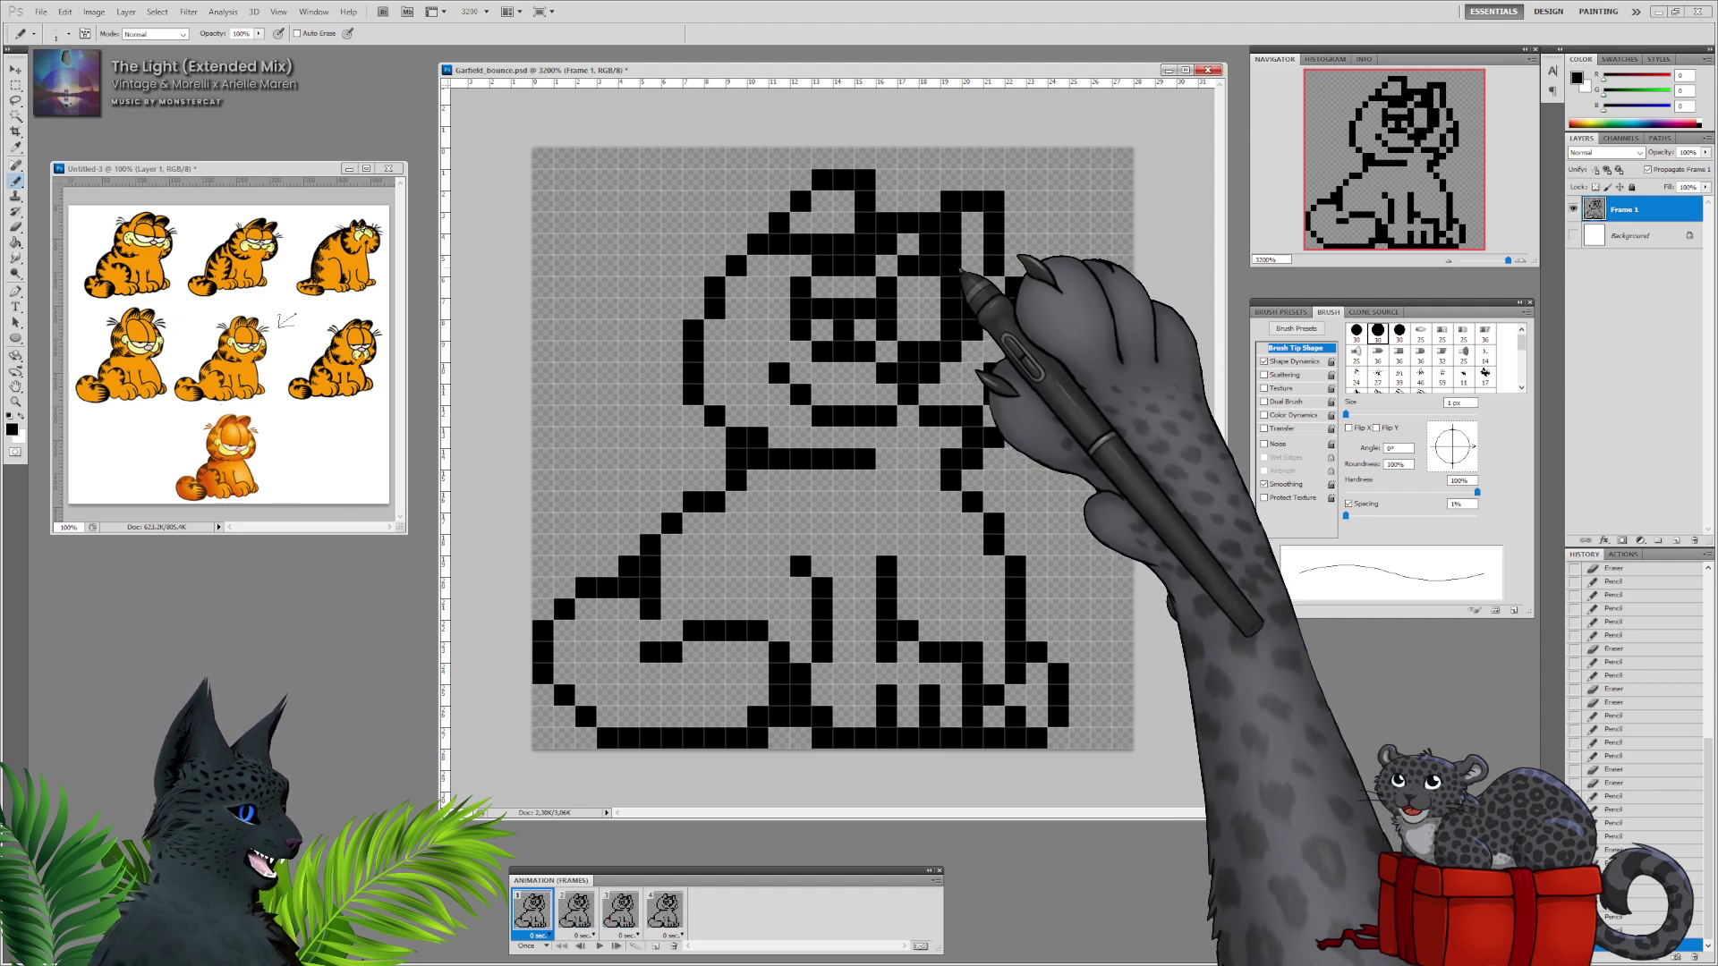
Correct the far eye's outer edge and draw its horizontal eyelid line with a one-pixel pupil beneath.
key(ctrl+z)
click(972, 287)
drag(909, 308, 952, 310)
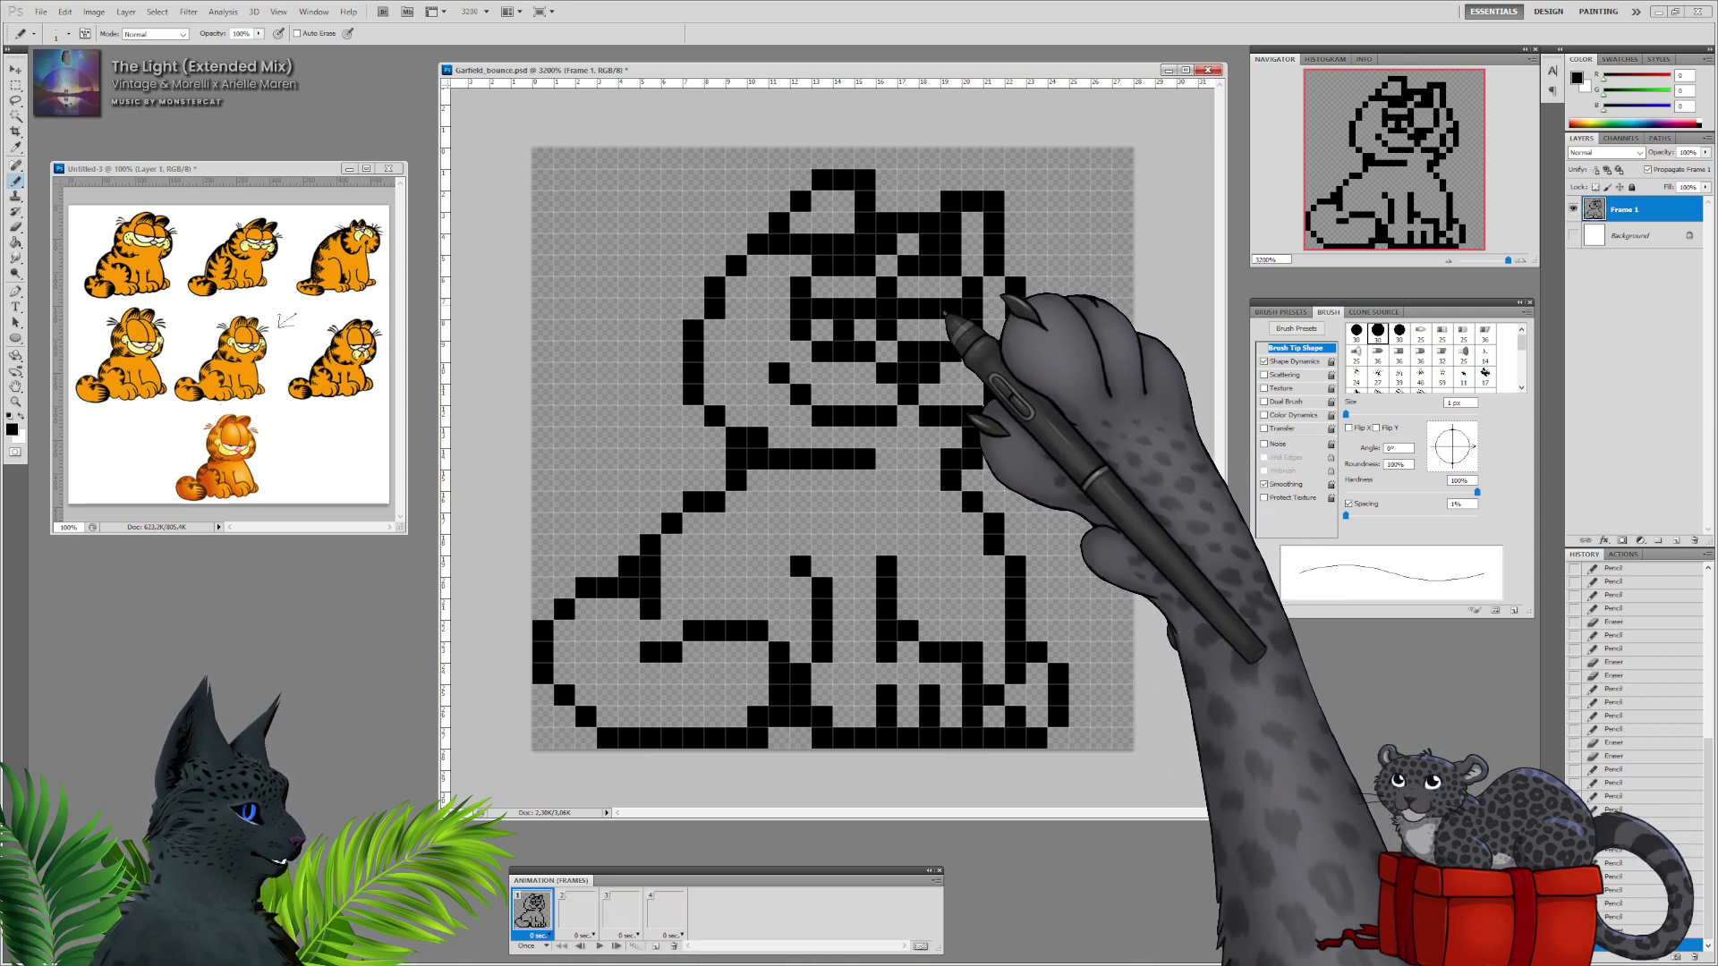
click(931, 329)
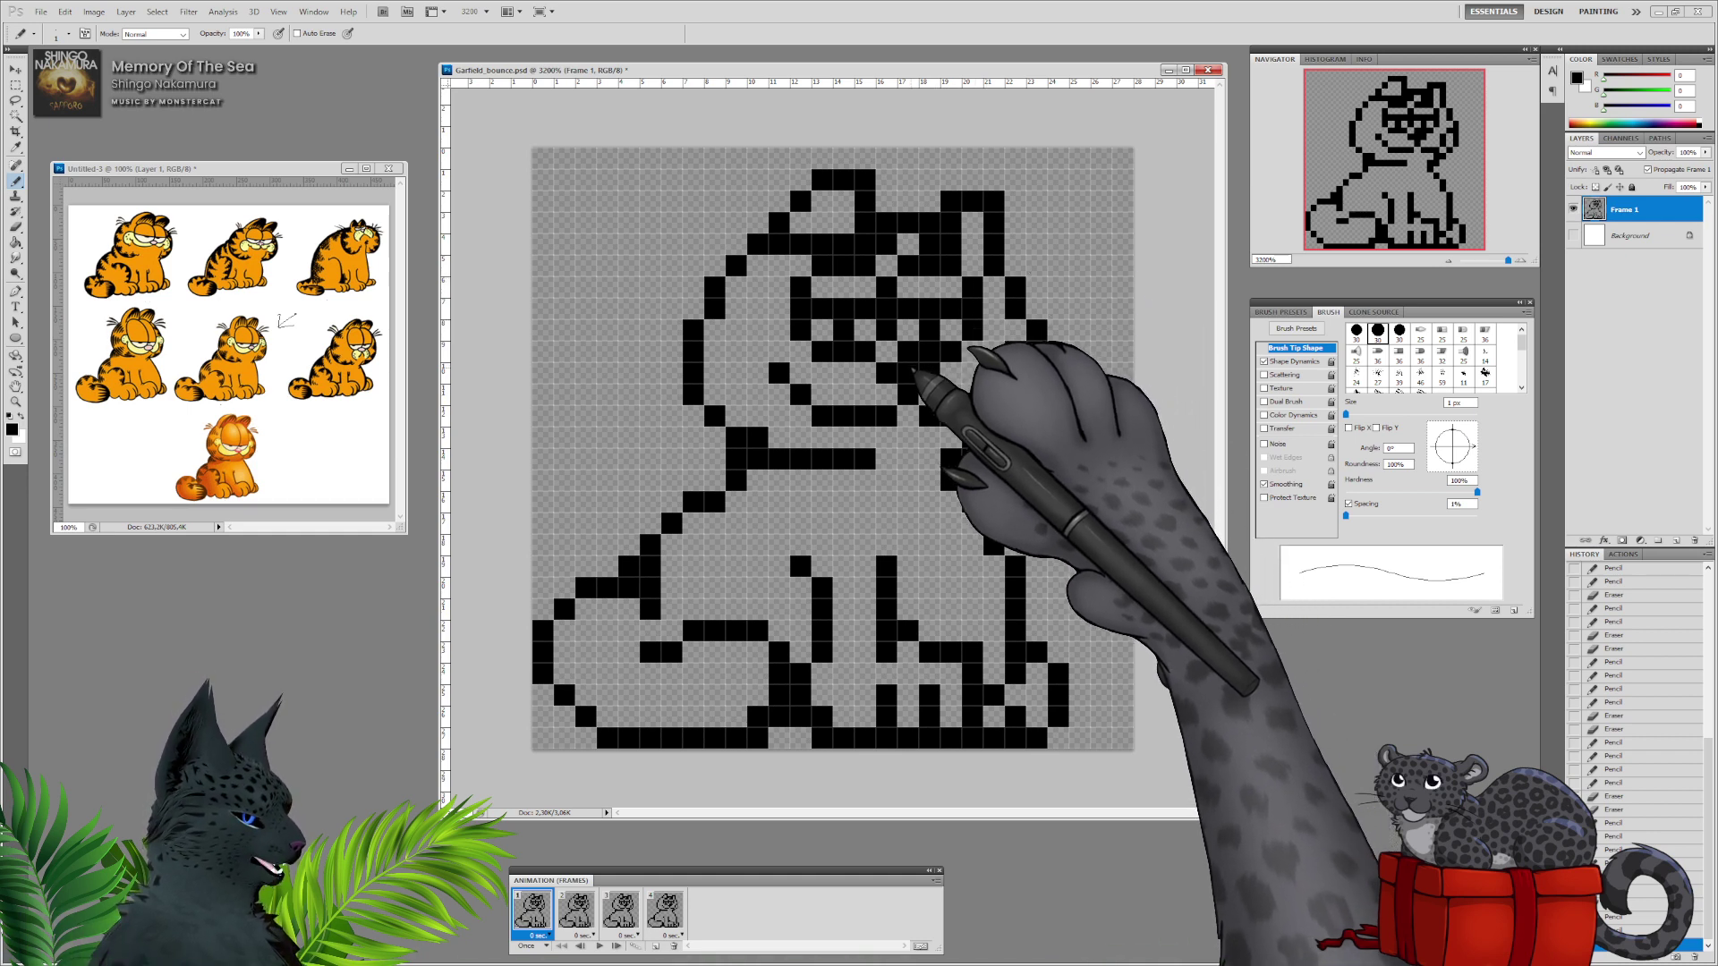
Refine the small nose below the eyes by adjusting single pixels along its top edge.
click(908, 373)
key(ctrl+z)
click(929, 351)
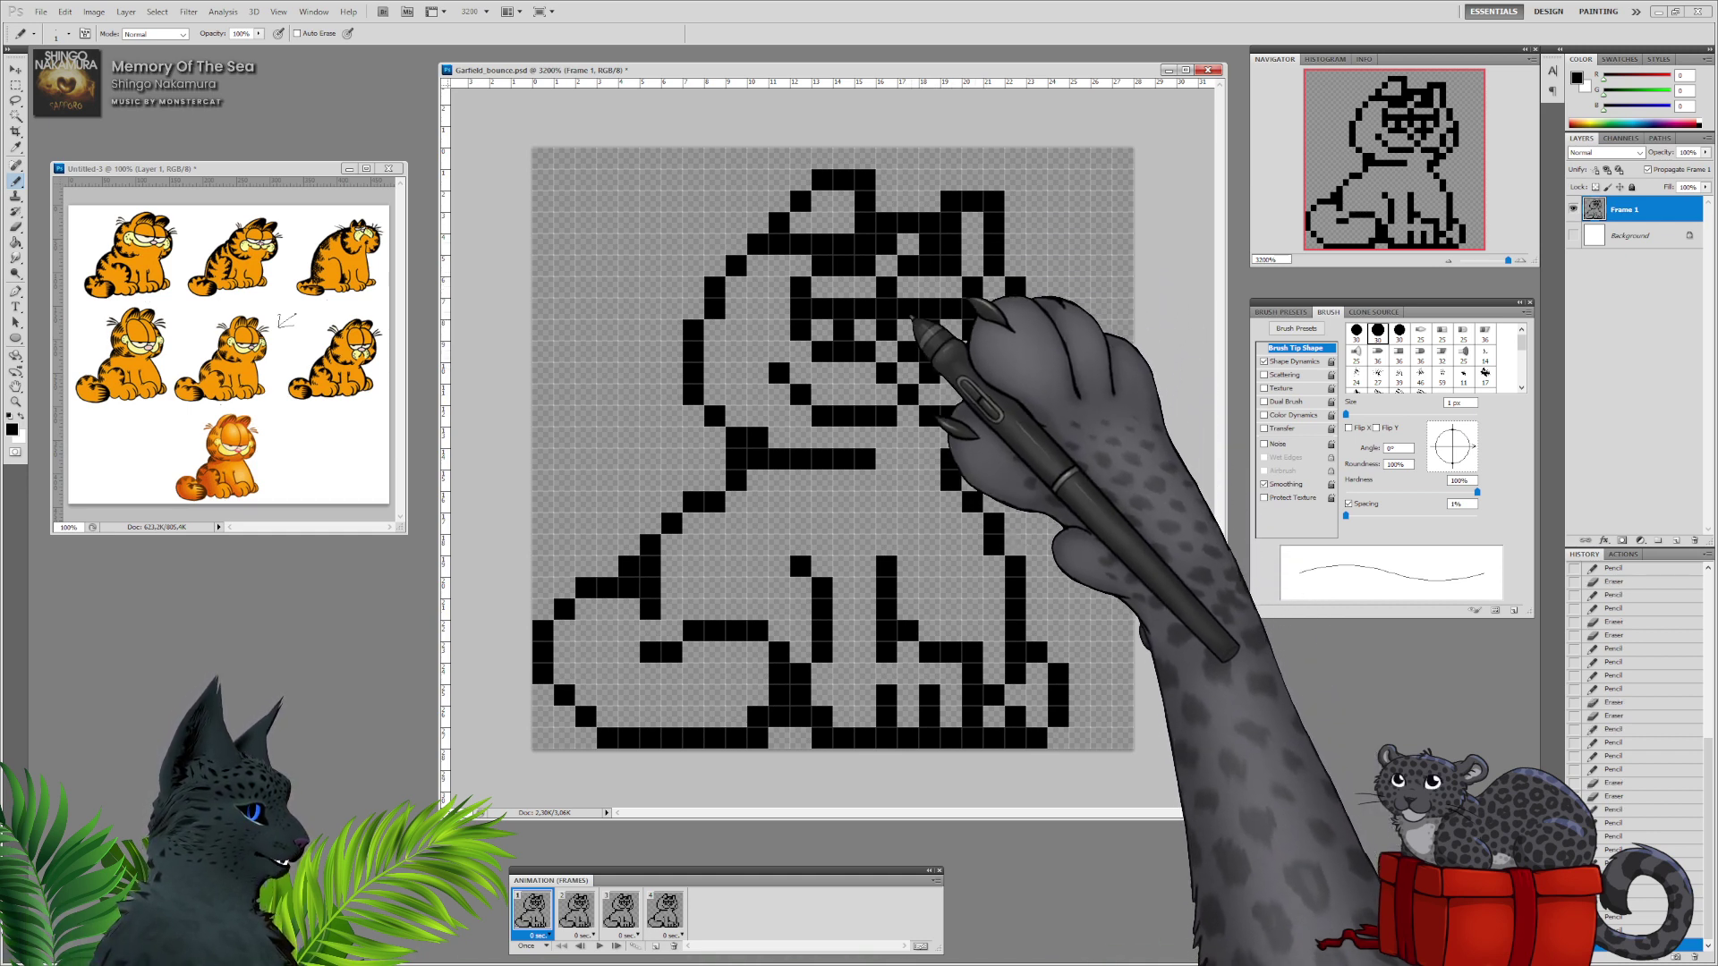
click(887, 350)
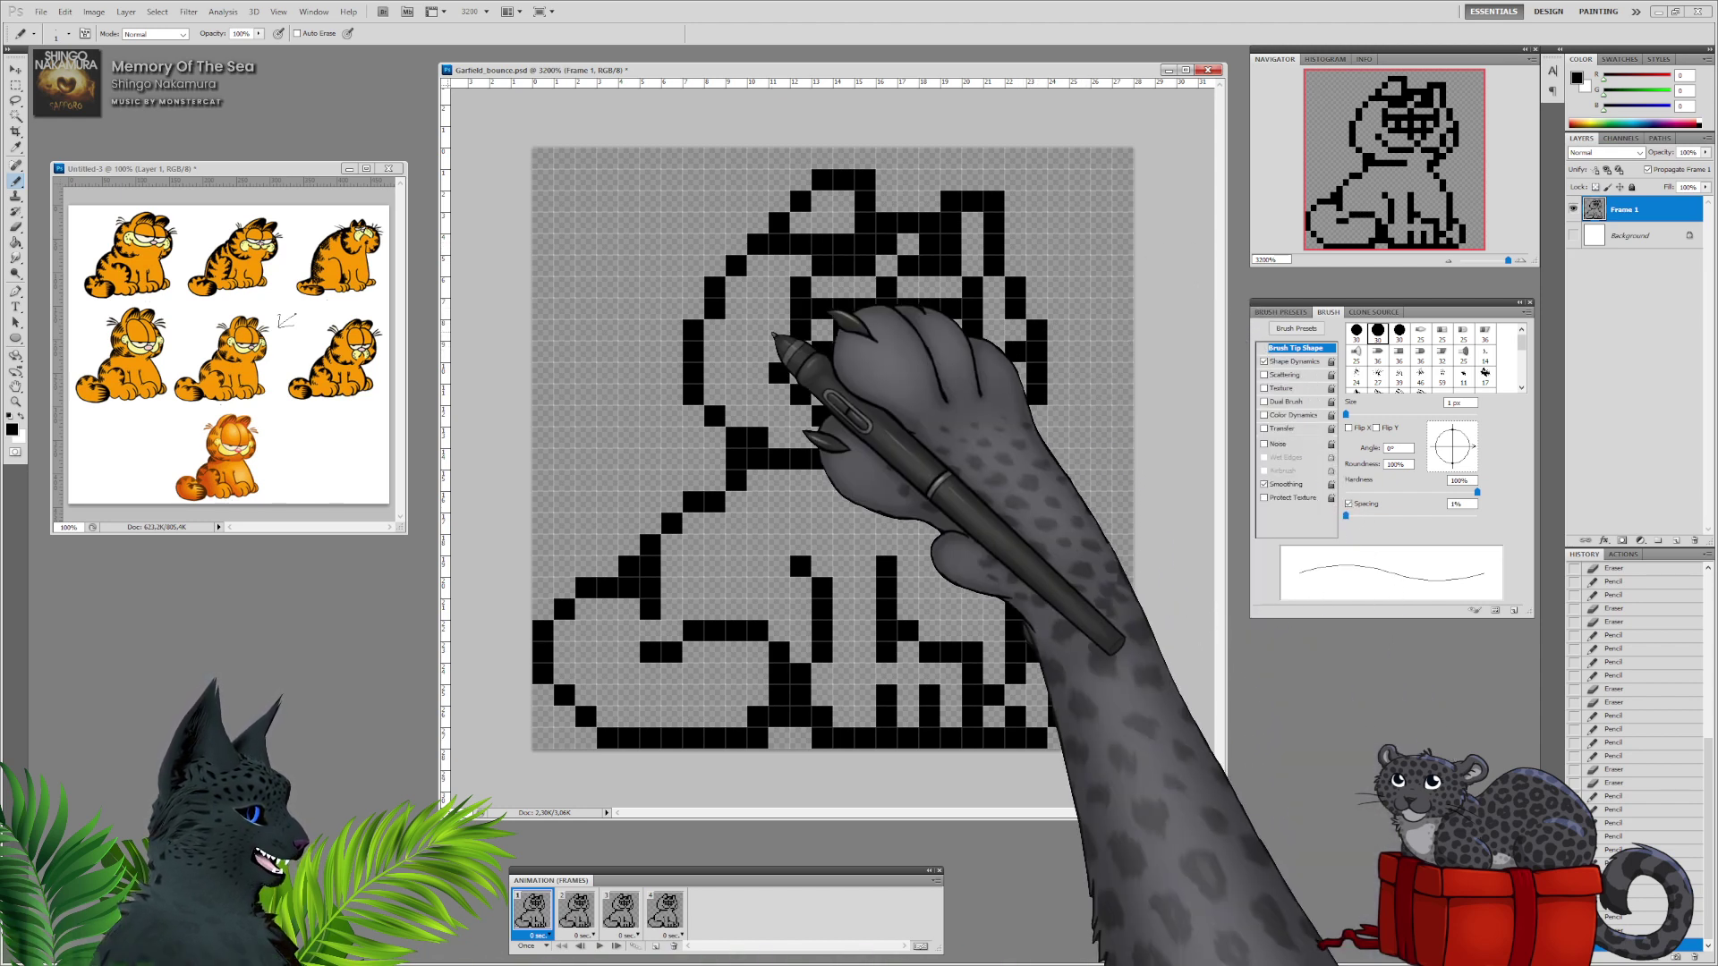
Widen the smile's near corner by one pixel, extend it up toward the cheek, and erase the old curve pixel.
click(759, 352)
click(801, 415)
click(781, 394)
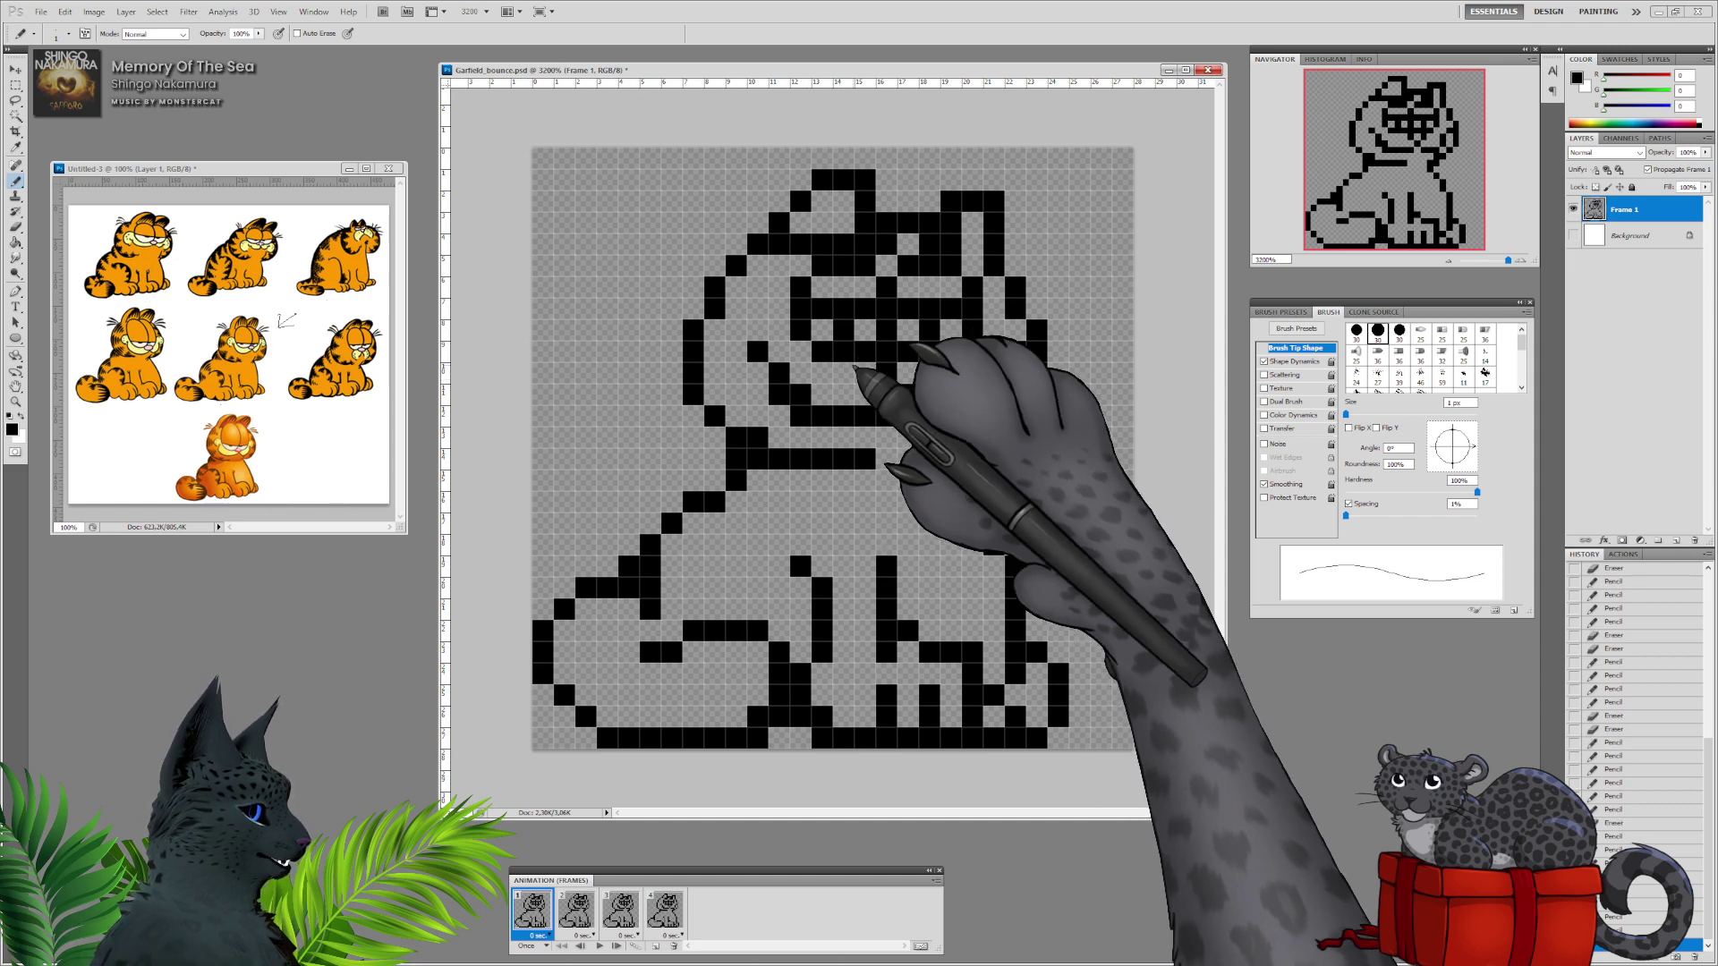
click(802, 394)
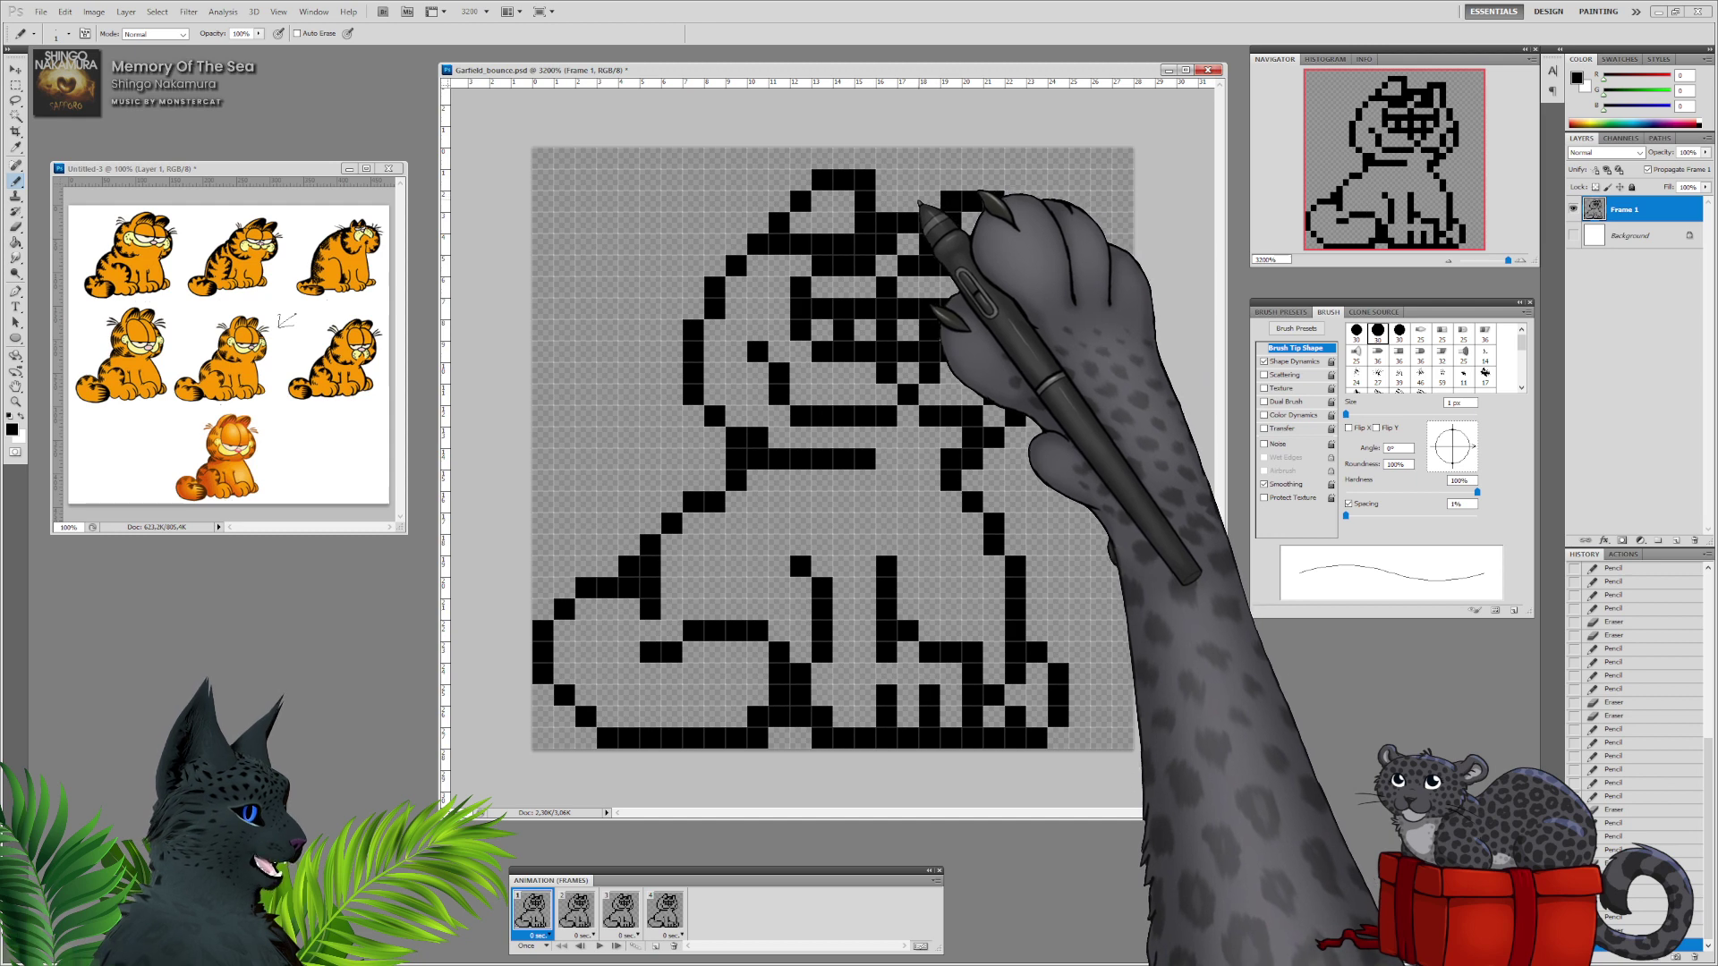
Redraw the far ear with a wider top edge and a short inner side, and clear its interior pixels.
drag(913, 202, 975, 182)
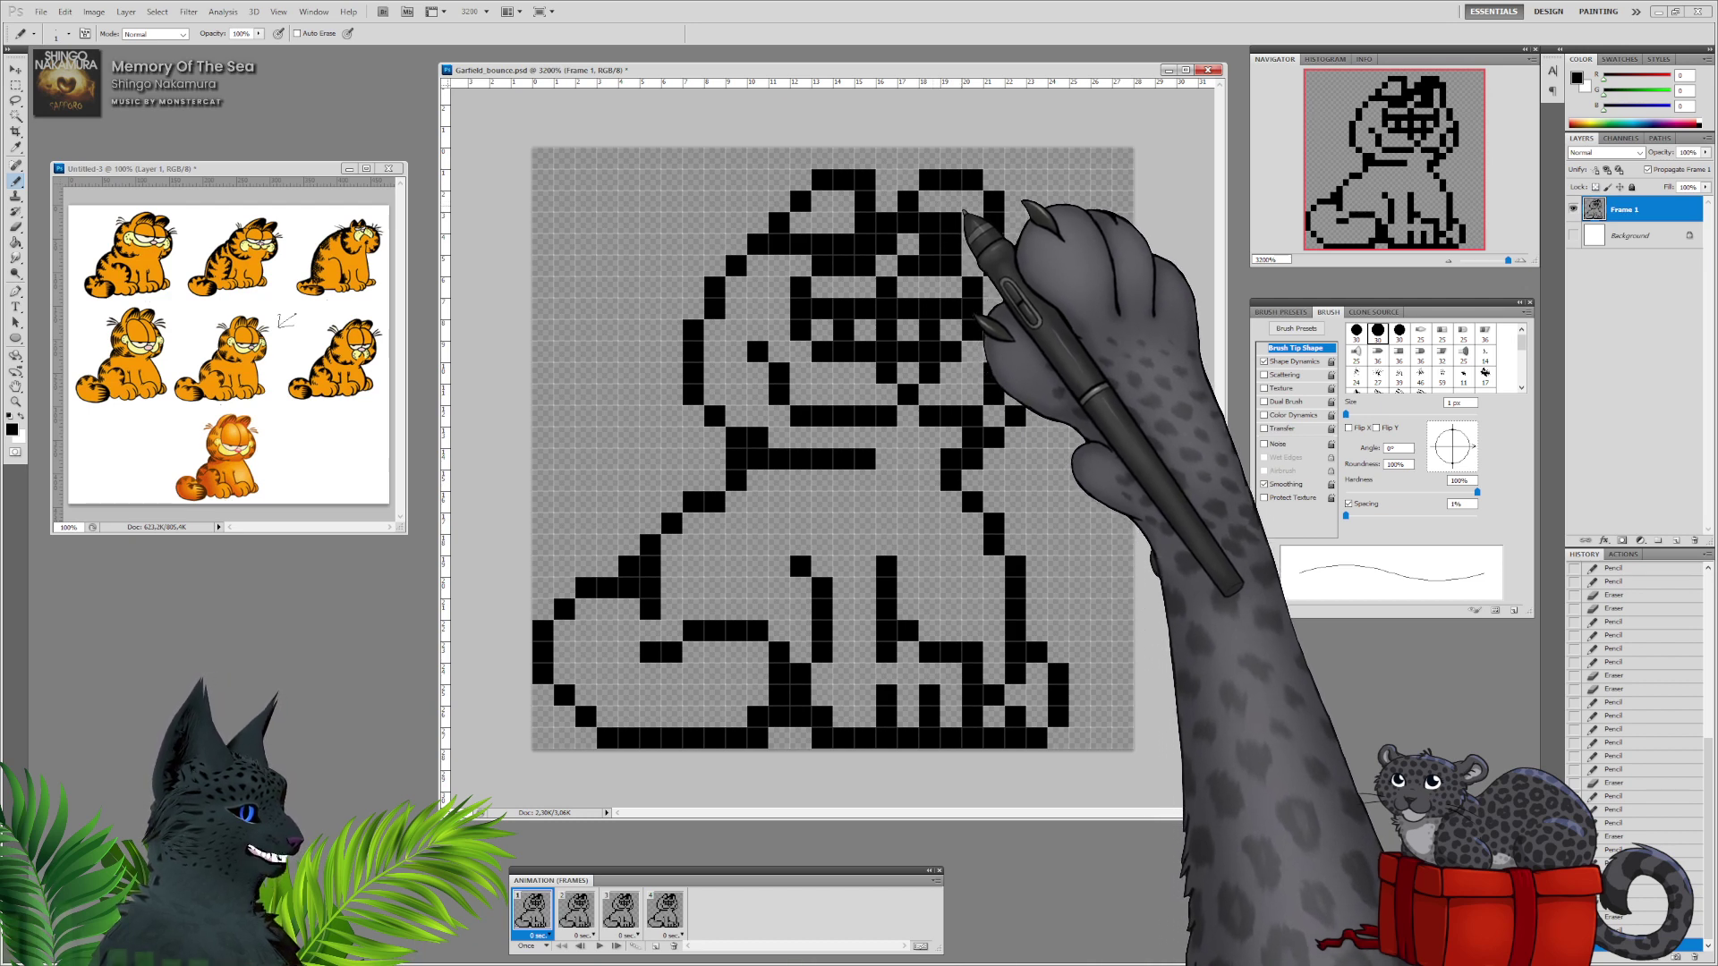
click(912, 222)
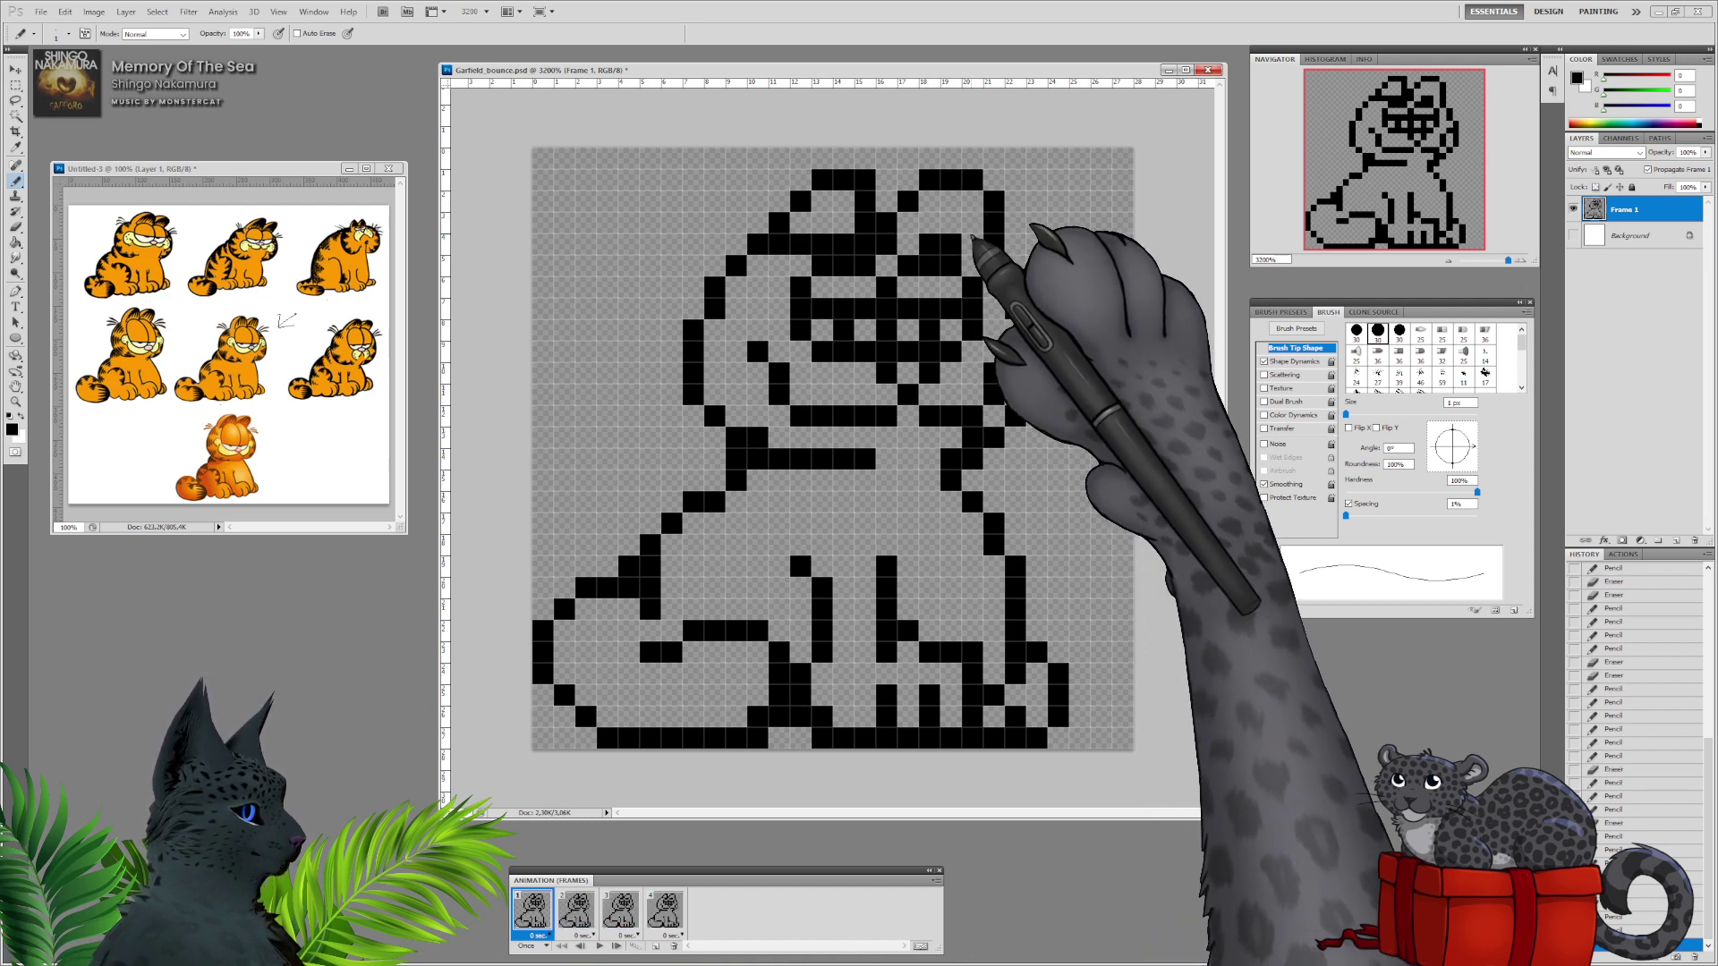
click(908, 243)
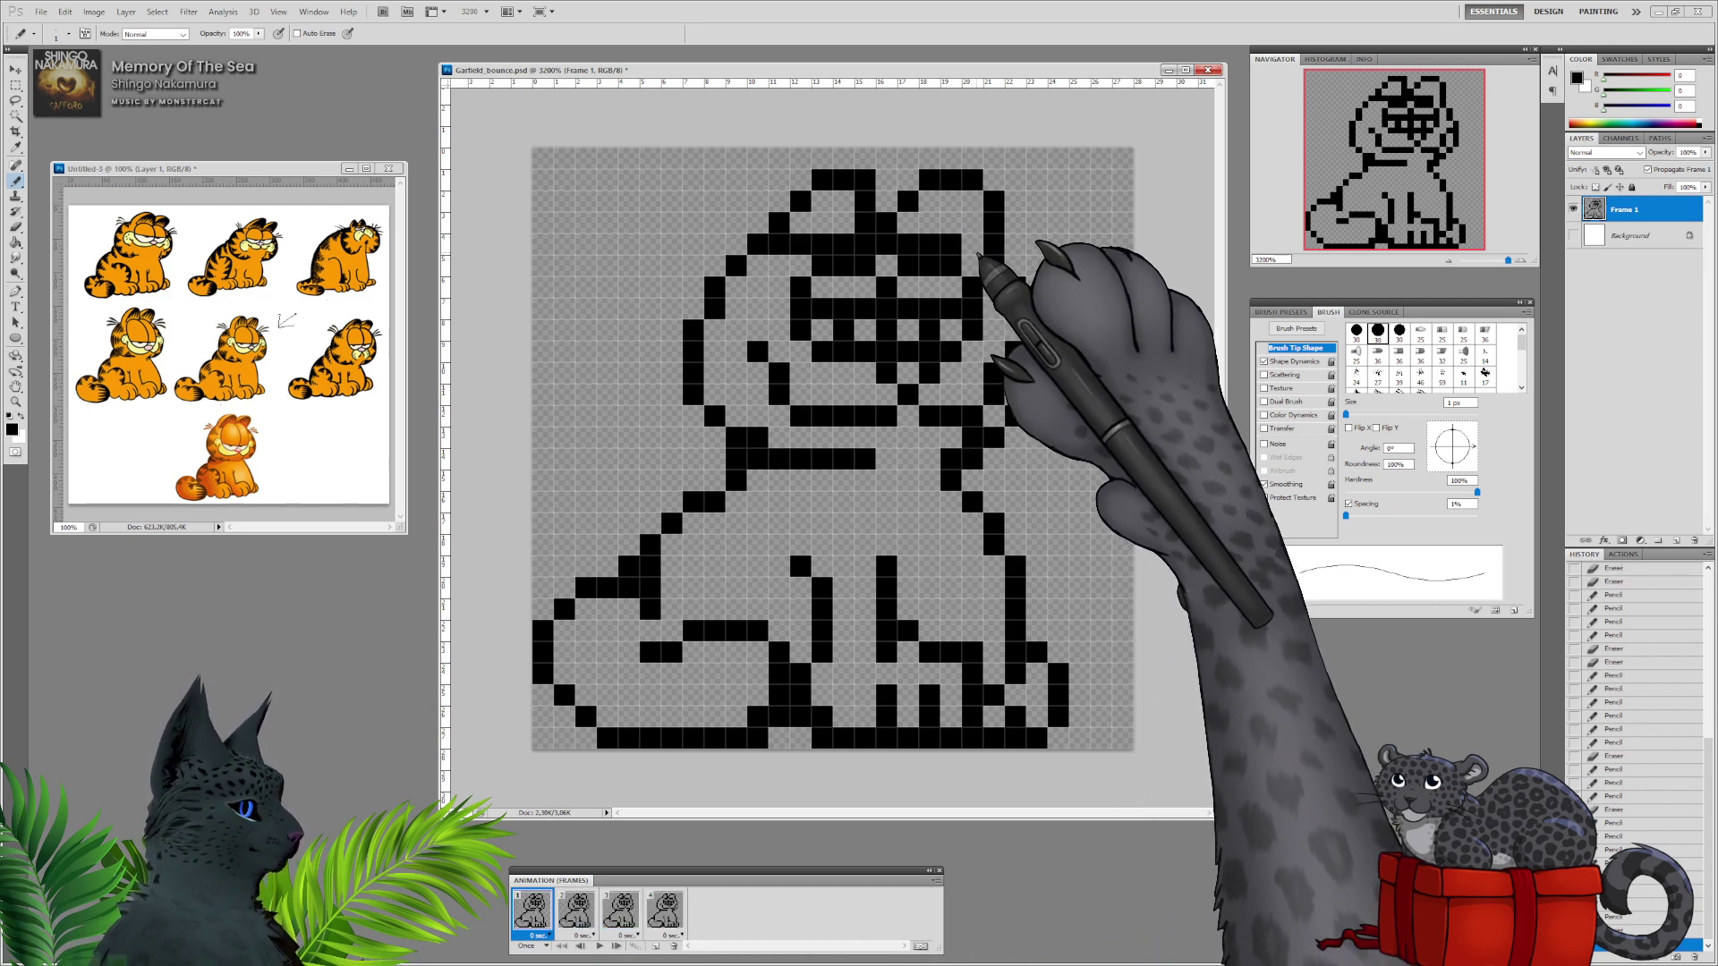
click(974, 259)
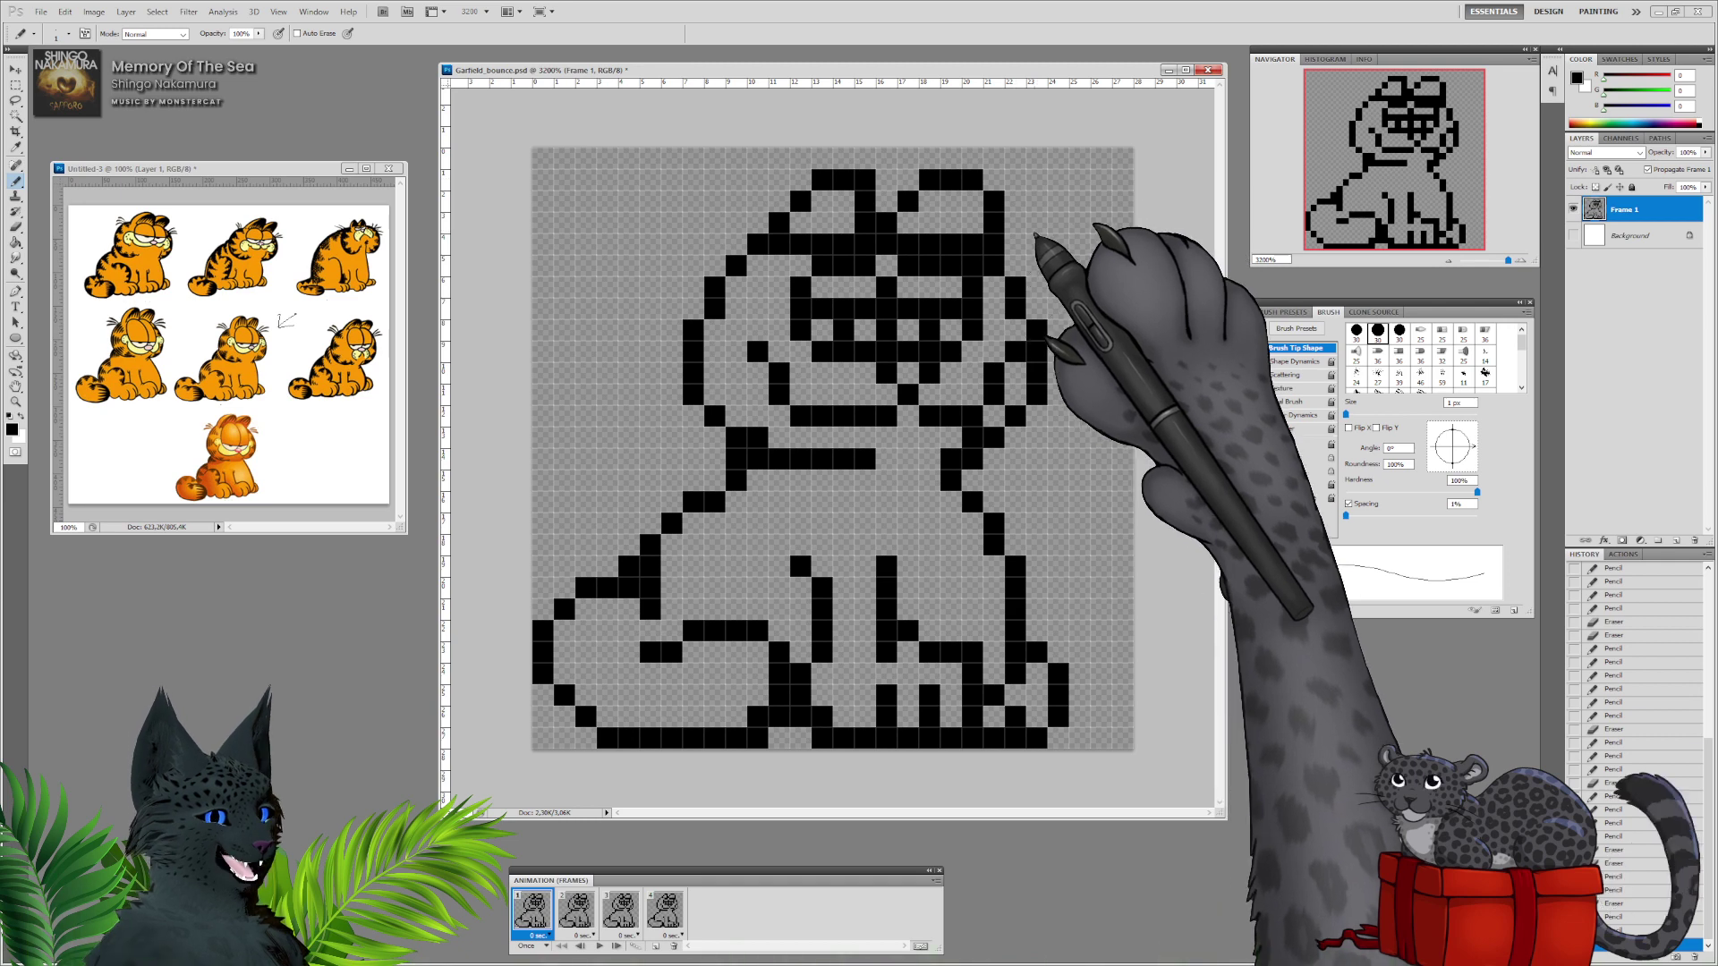
Move the far ear's outer edge one pixel inward and clean up the head outline below both ears.
mouse_move(994, 223)
mouse_down()
mouse_move(994, 201)
mouse_move(973, 202)
mouse_move(973, 223)
mouse_up()
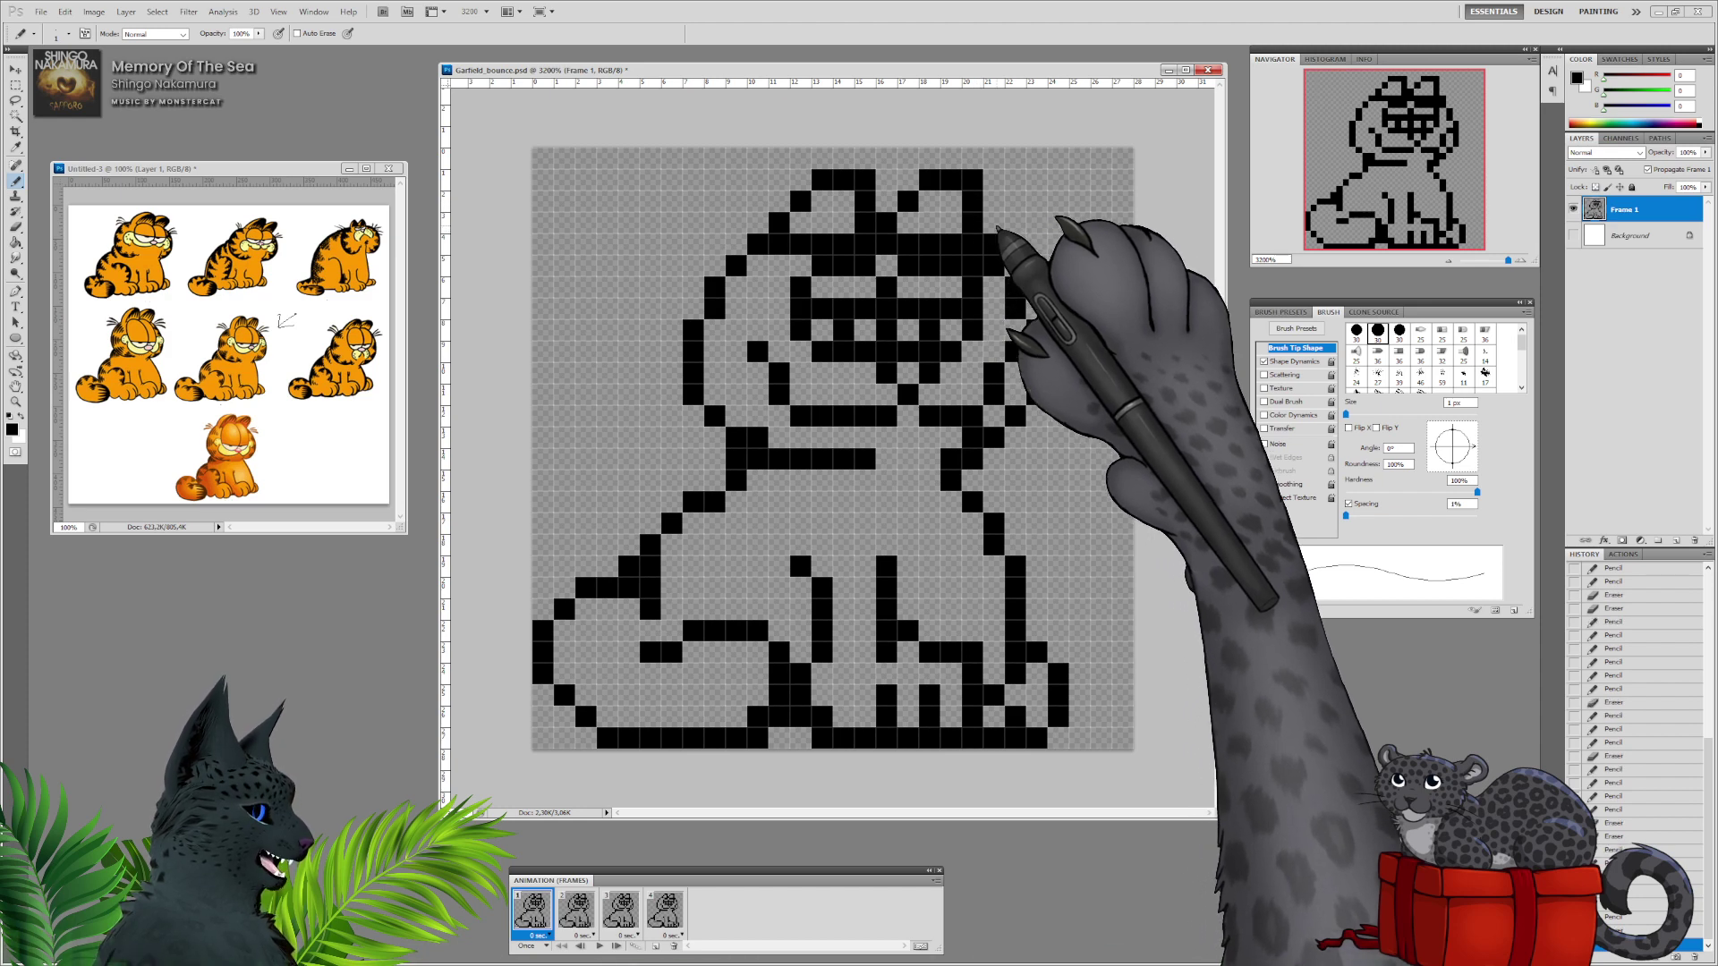
click(974, 264)
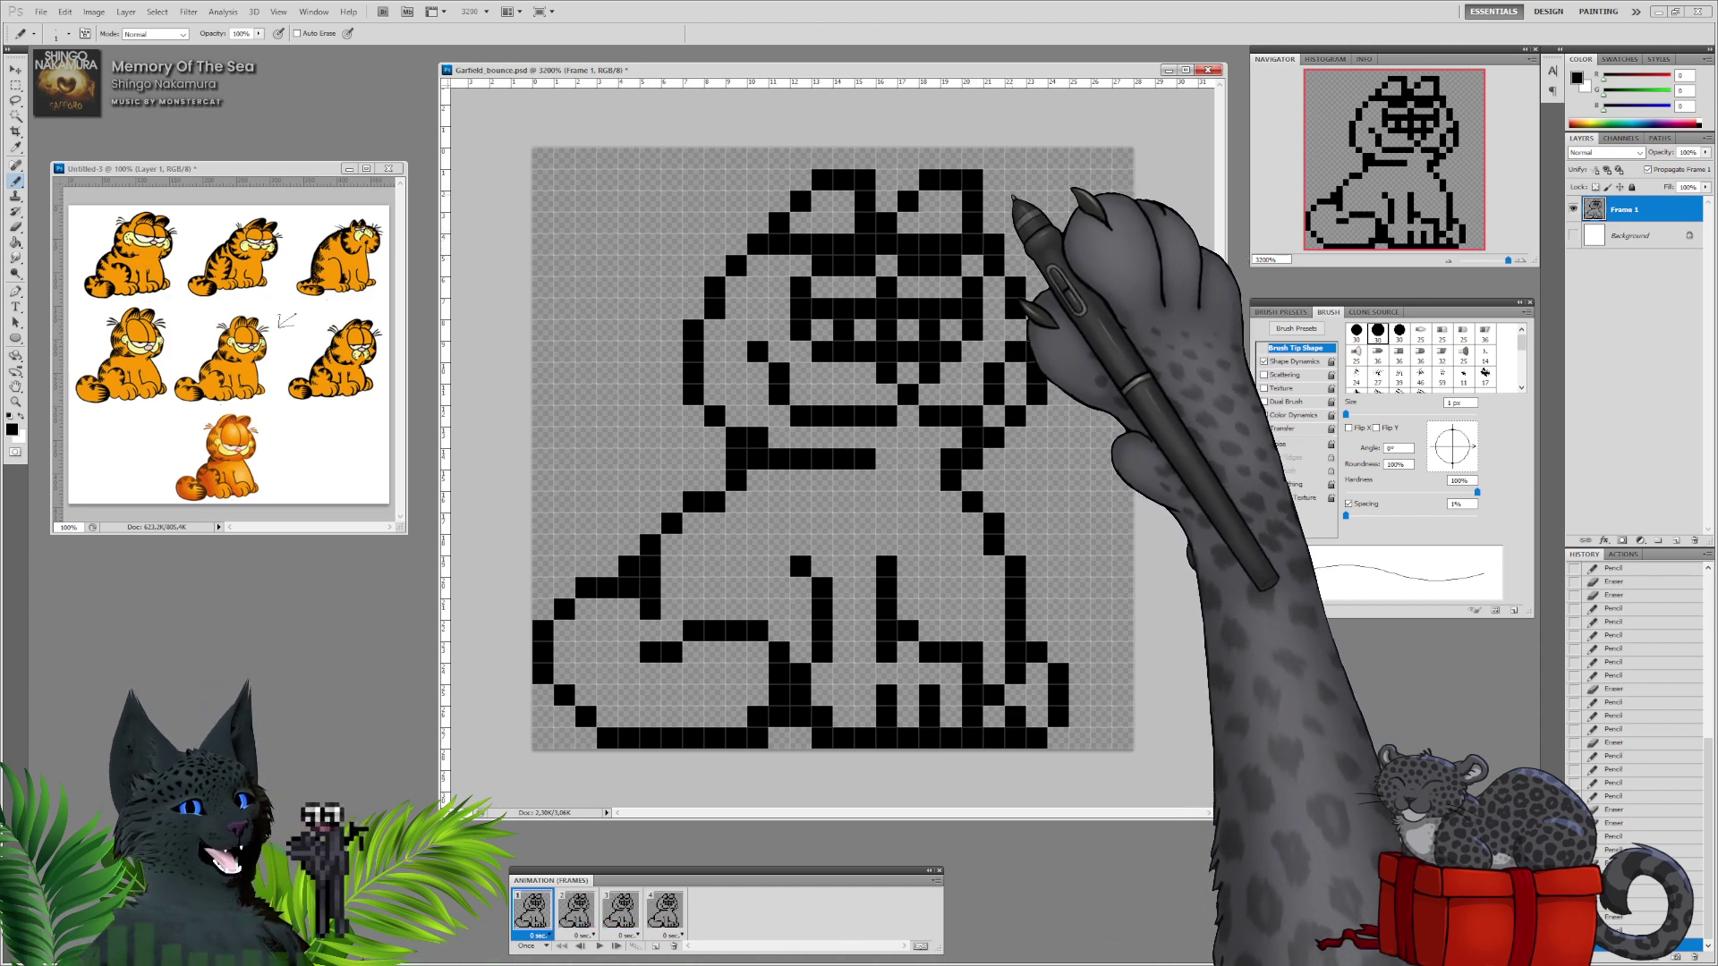
click(828, 234)
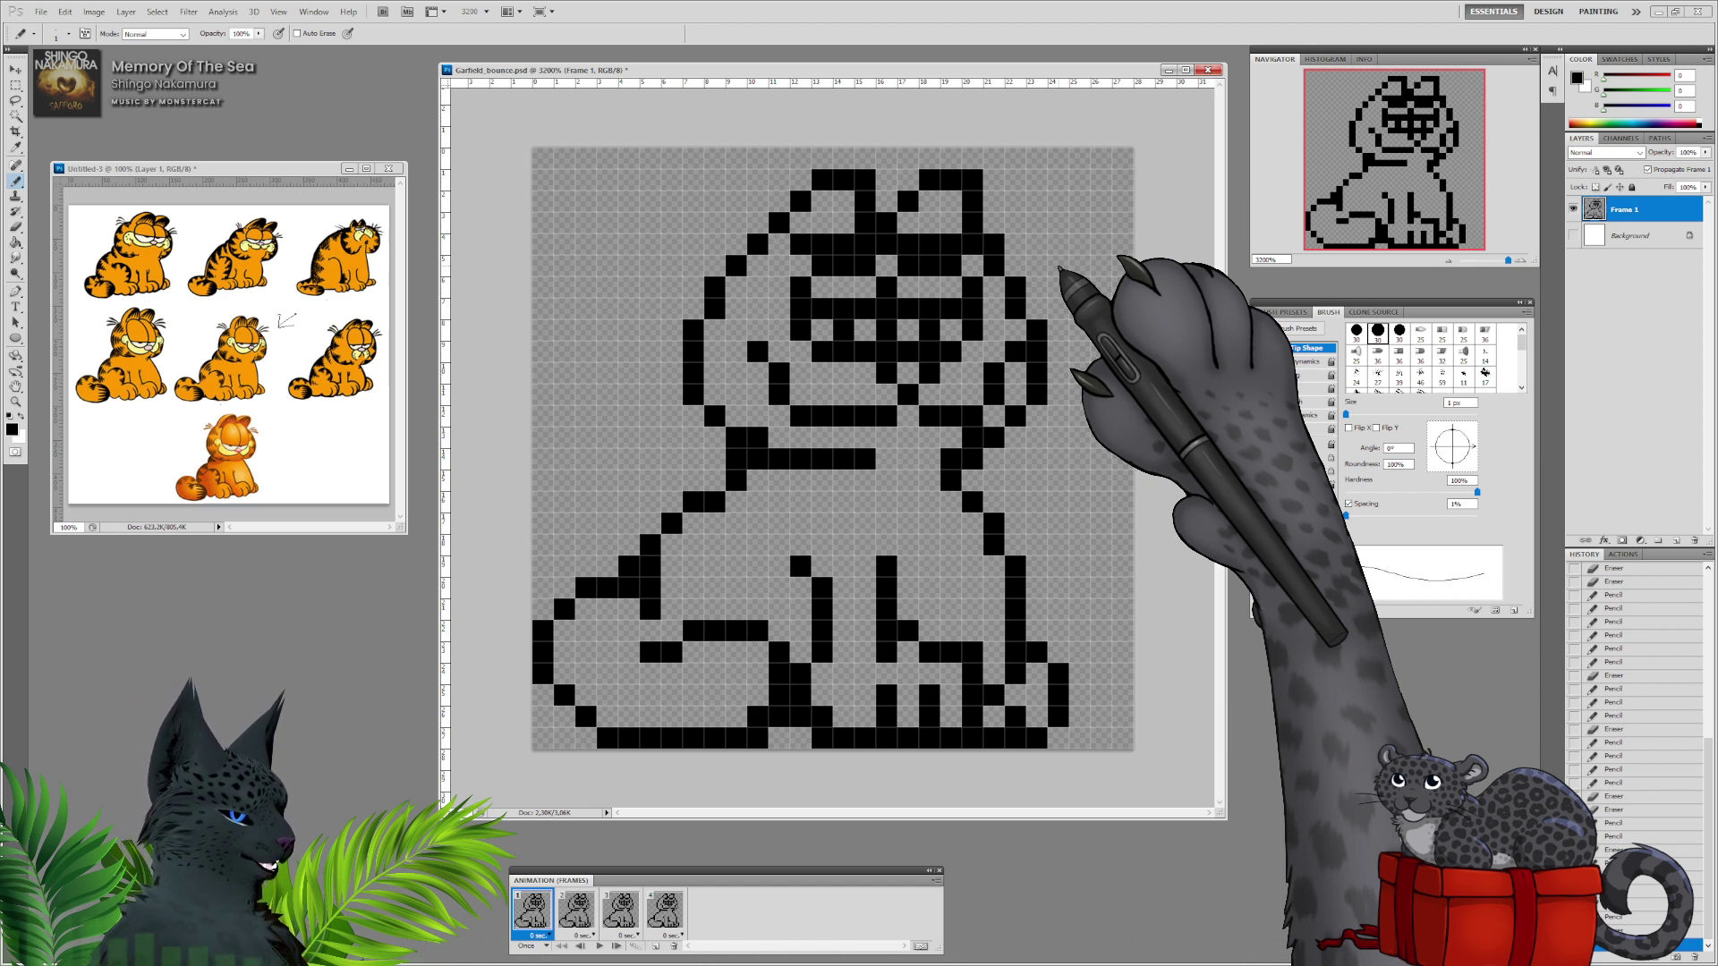
Draw an upper whisker on each side of the head and trim the far one's tip by one pixel.
click(694, 265)
drag(675, 246, 653, 244)
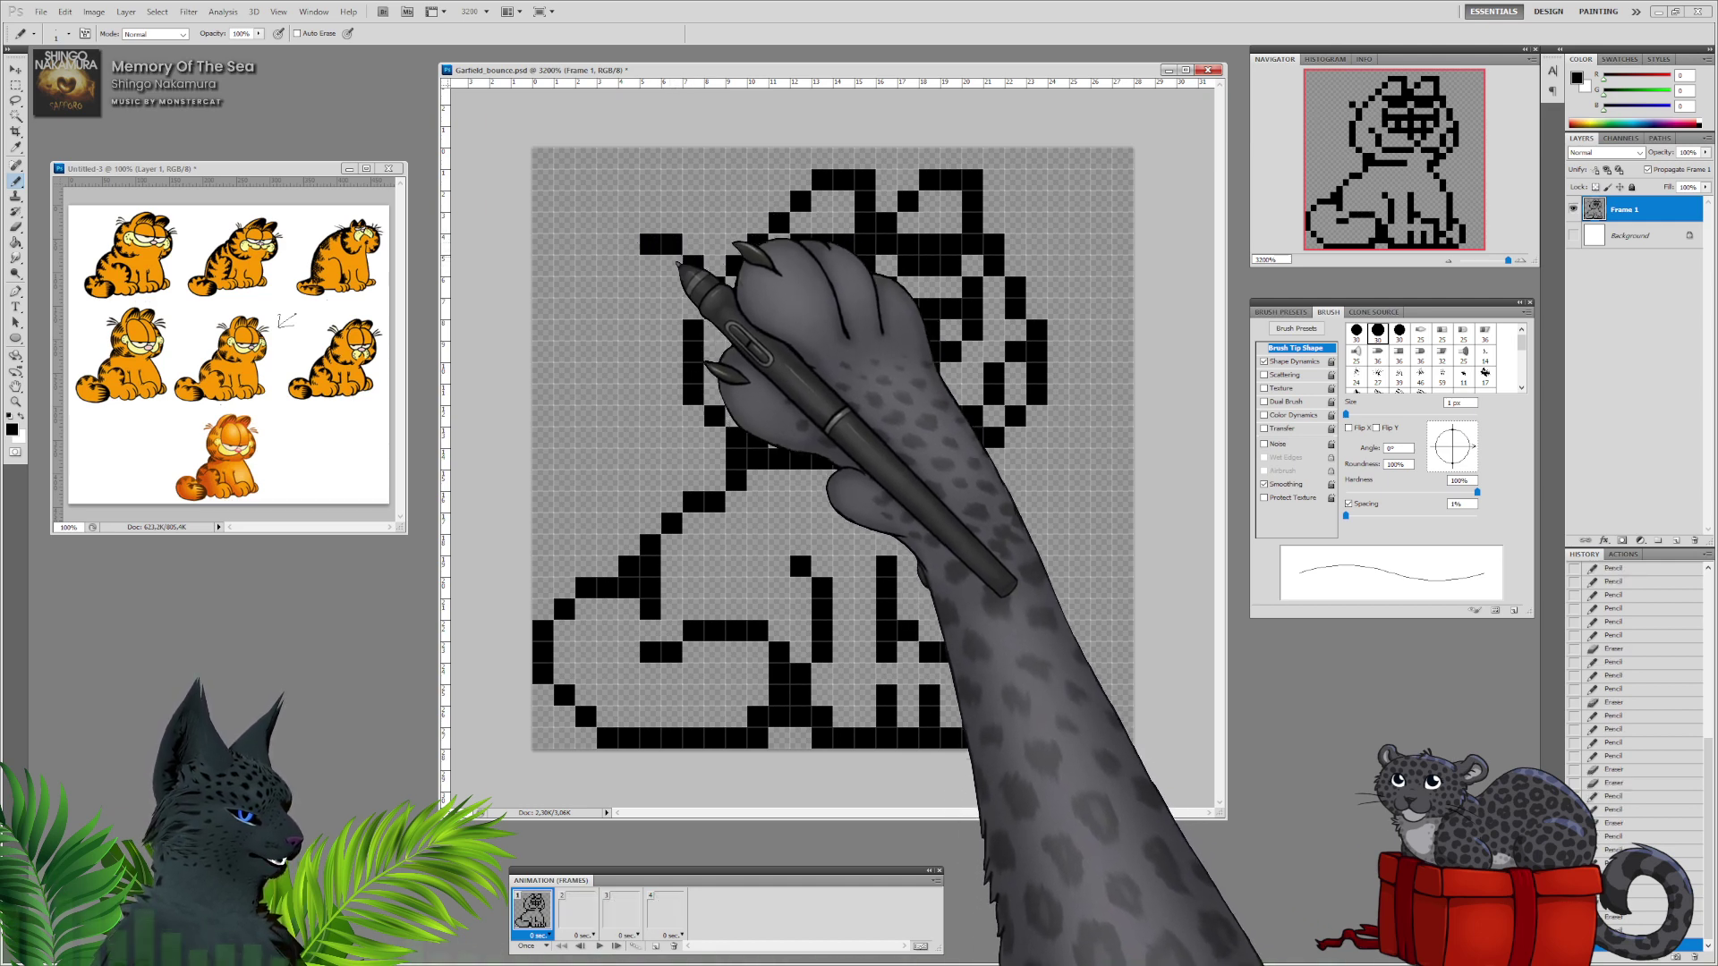
click(1037, 265)
drag(1059, 245, 1080, 245)
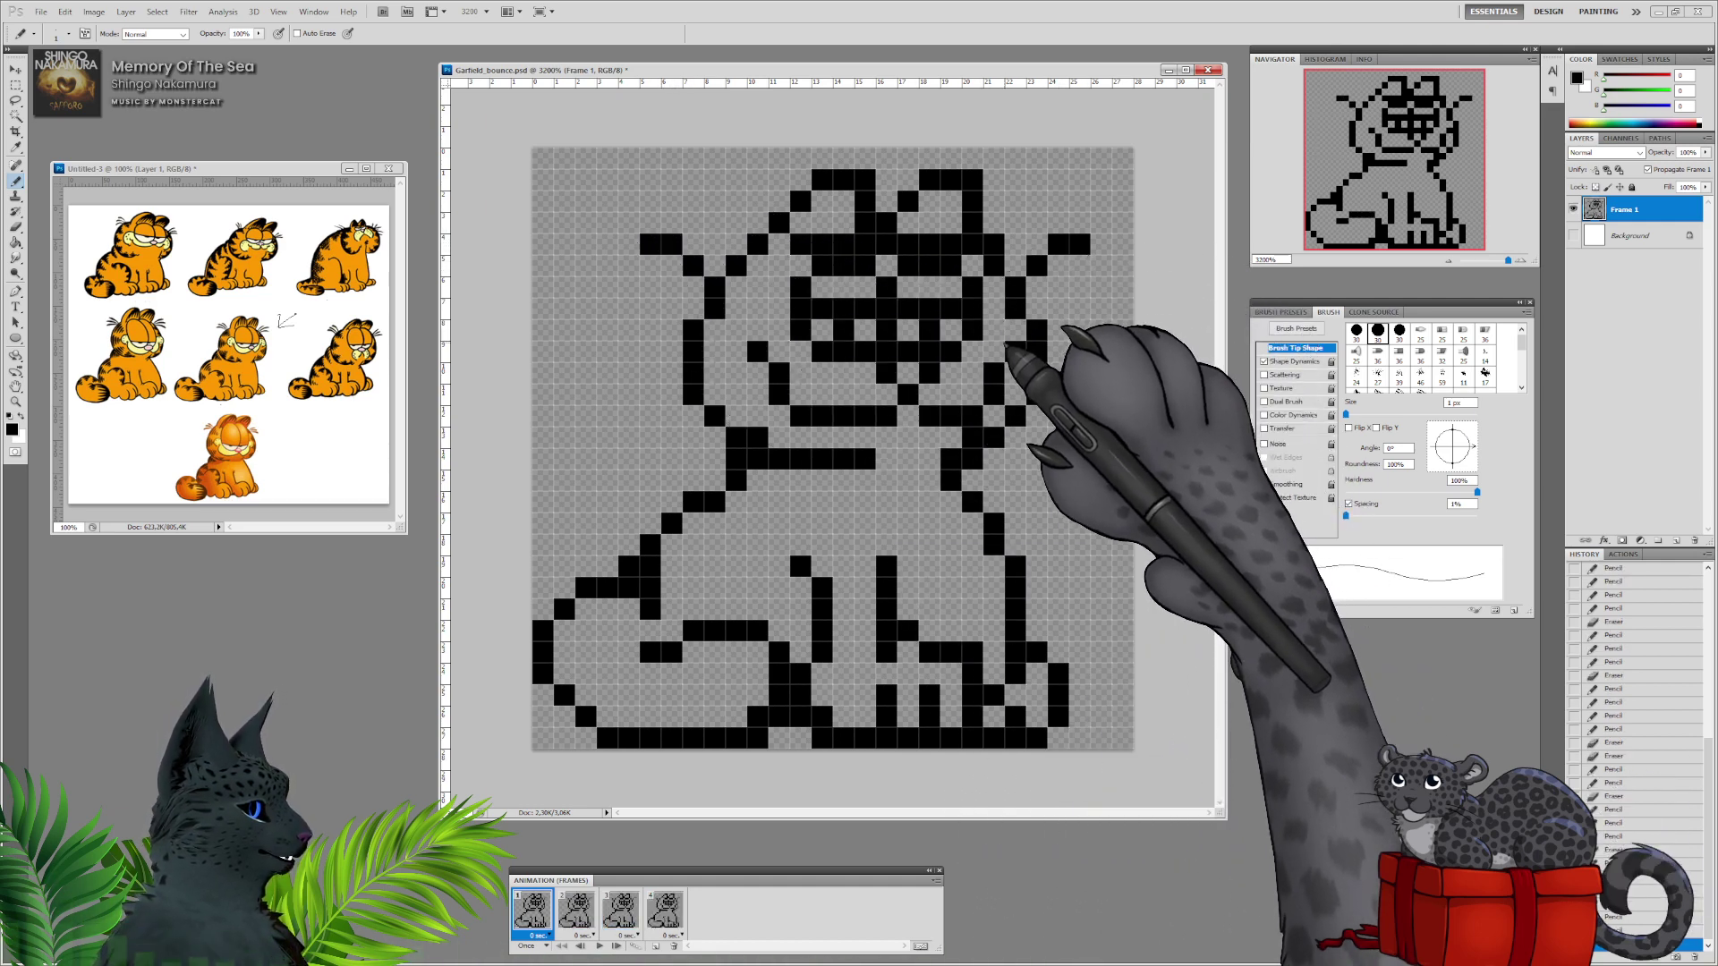
key(e)
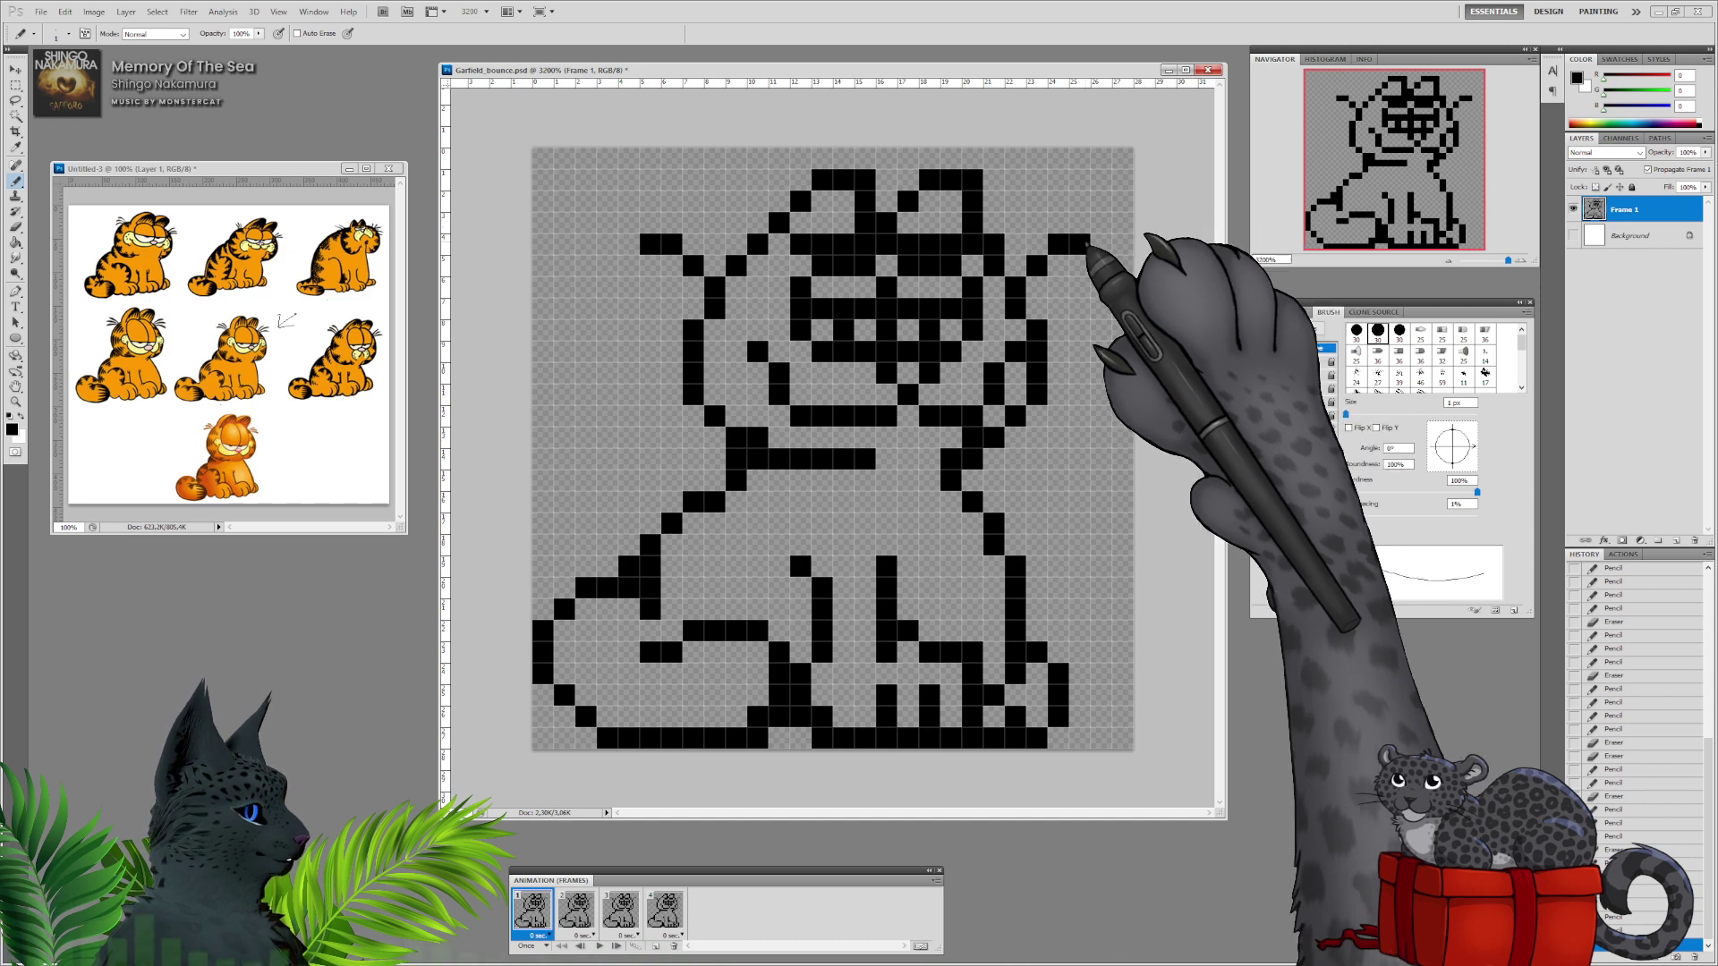
click(1080, 246)
key(b)
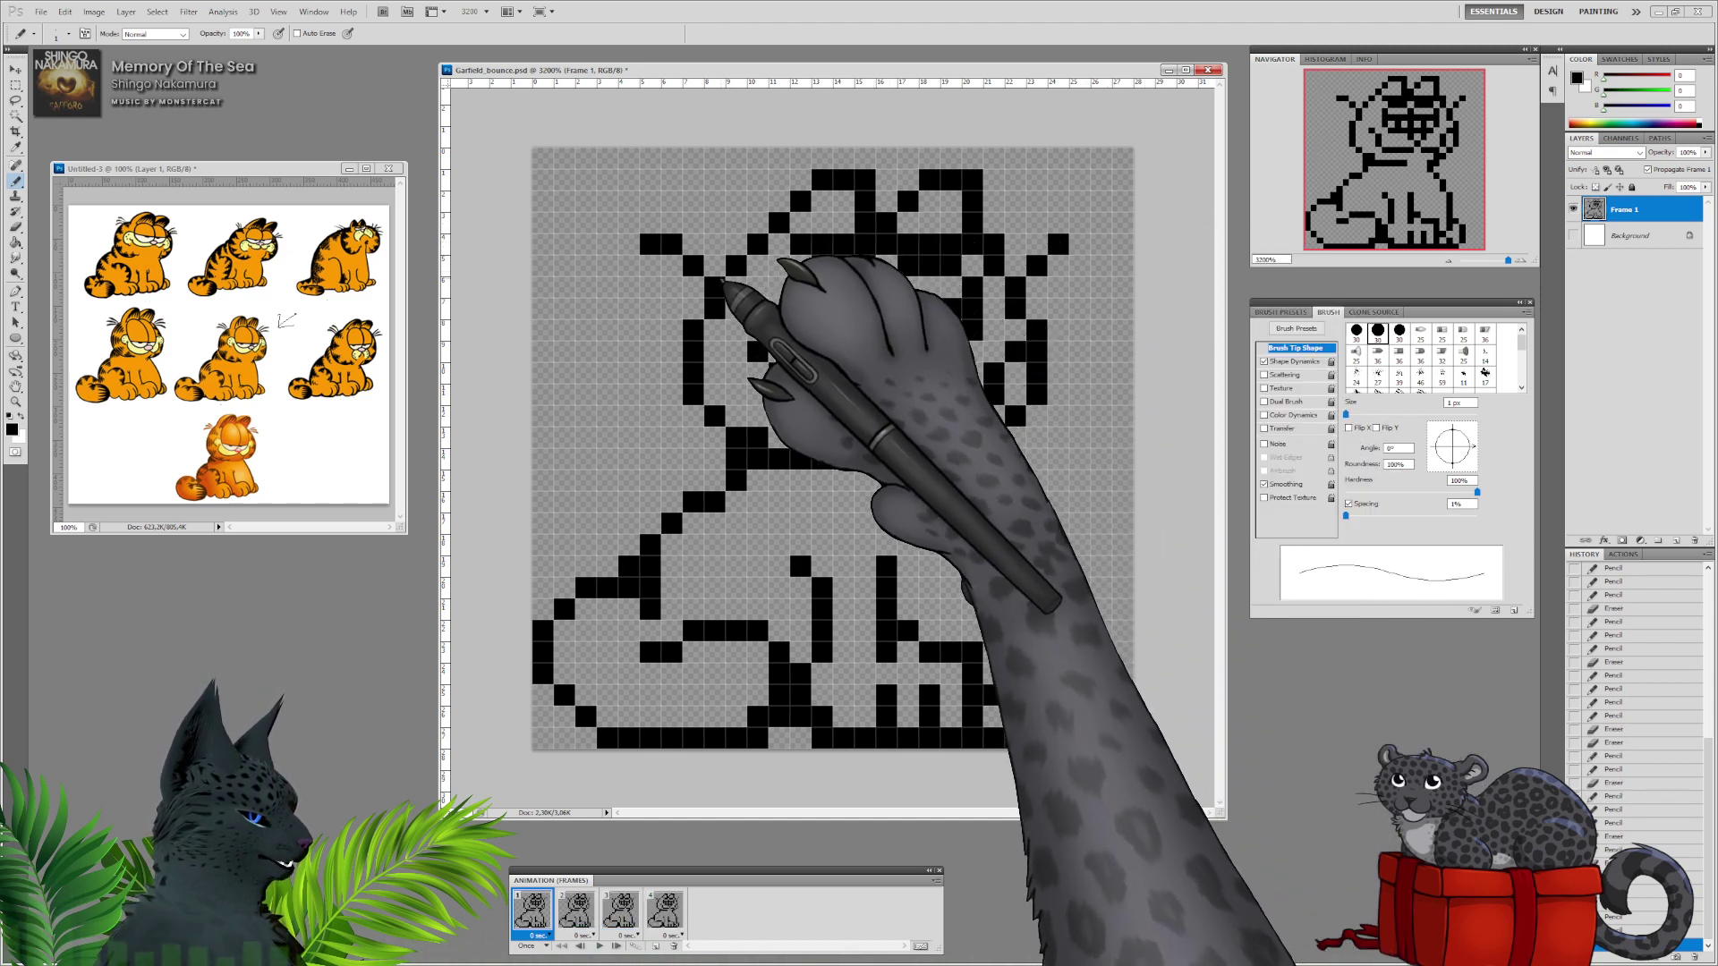
Add a short horizontal whisker beneath the upper whisker on each side of the head.
drag(656, 288, 689, 289)
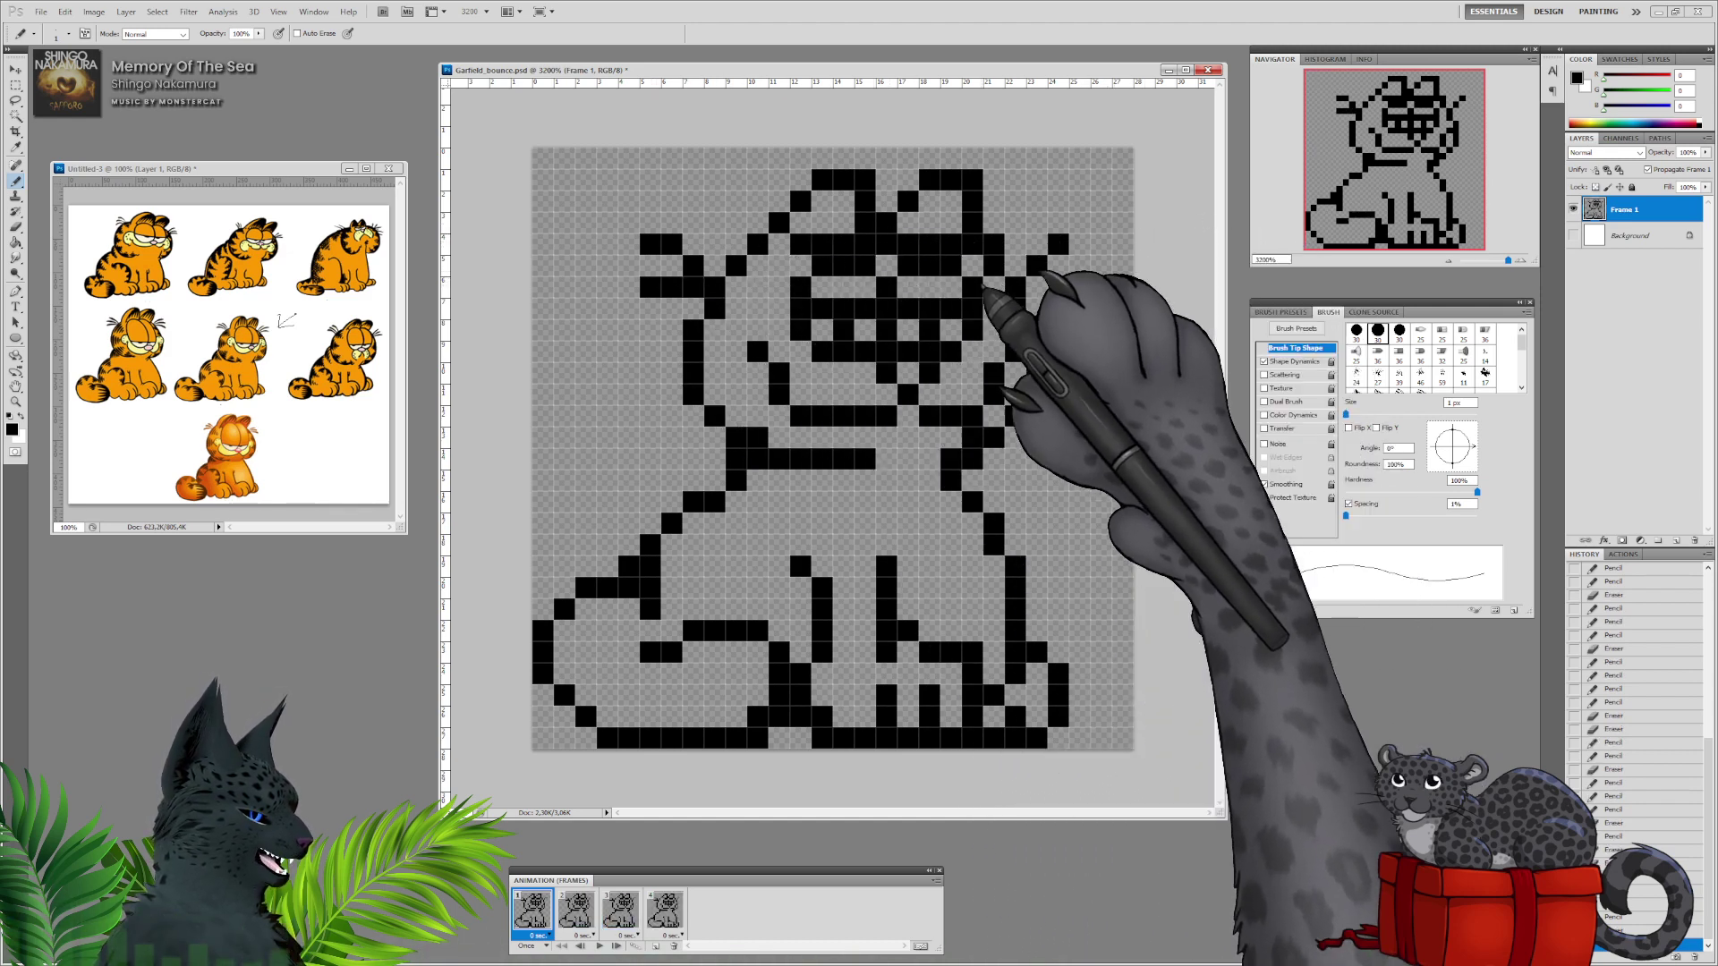
click(1037, 289)
click(1059, 290)
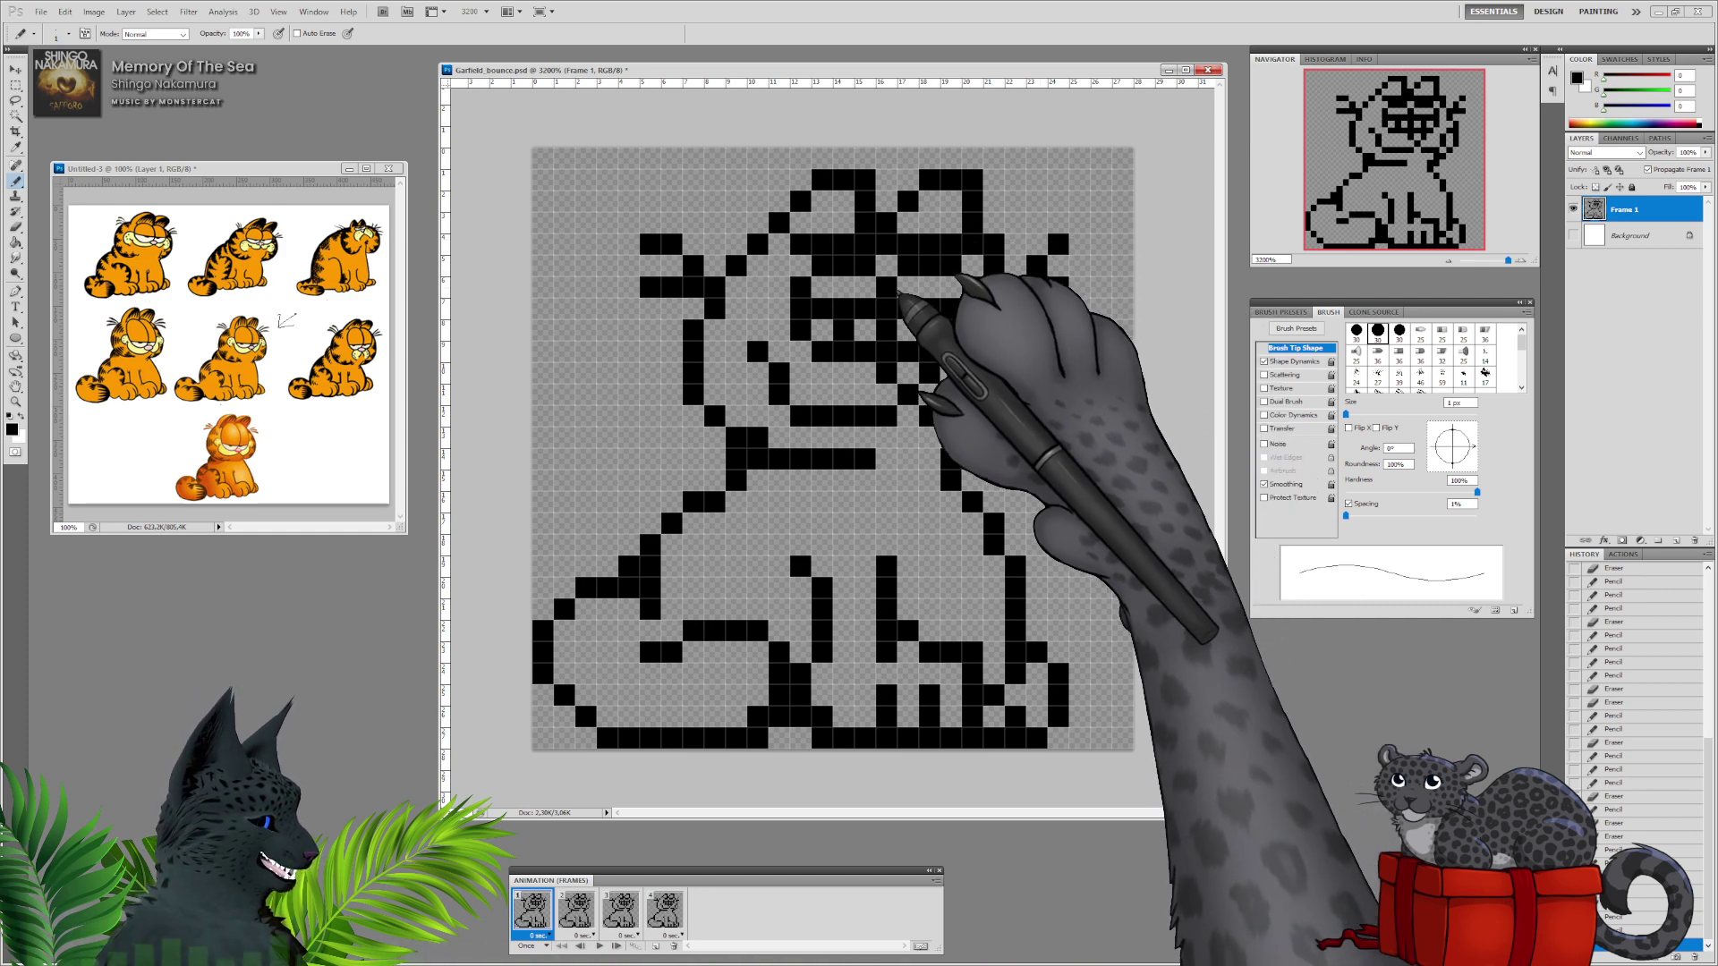
Shift the dividing line between the eyes one pixel toward the far eye and clear the black row above the eyelids.
drag(904, 327, 907, 287)
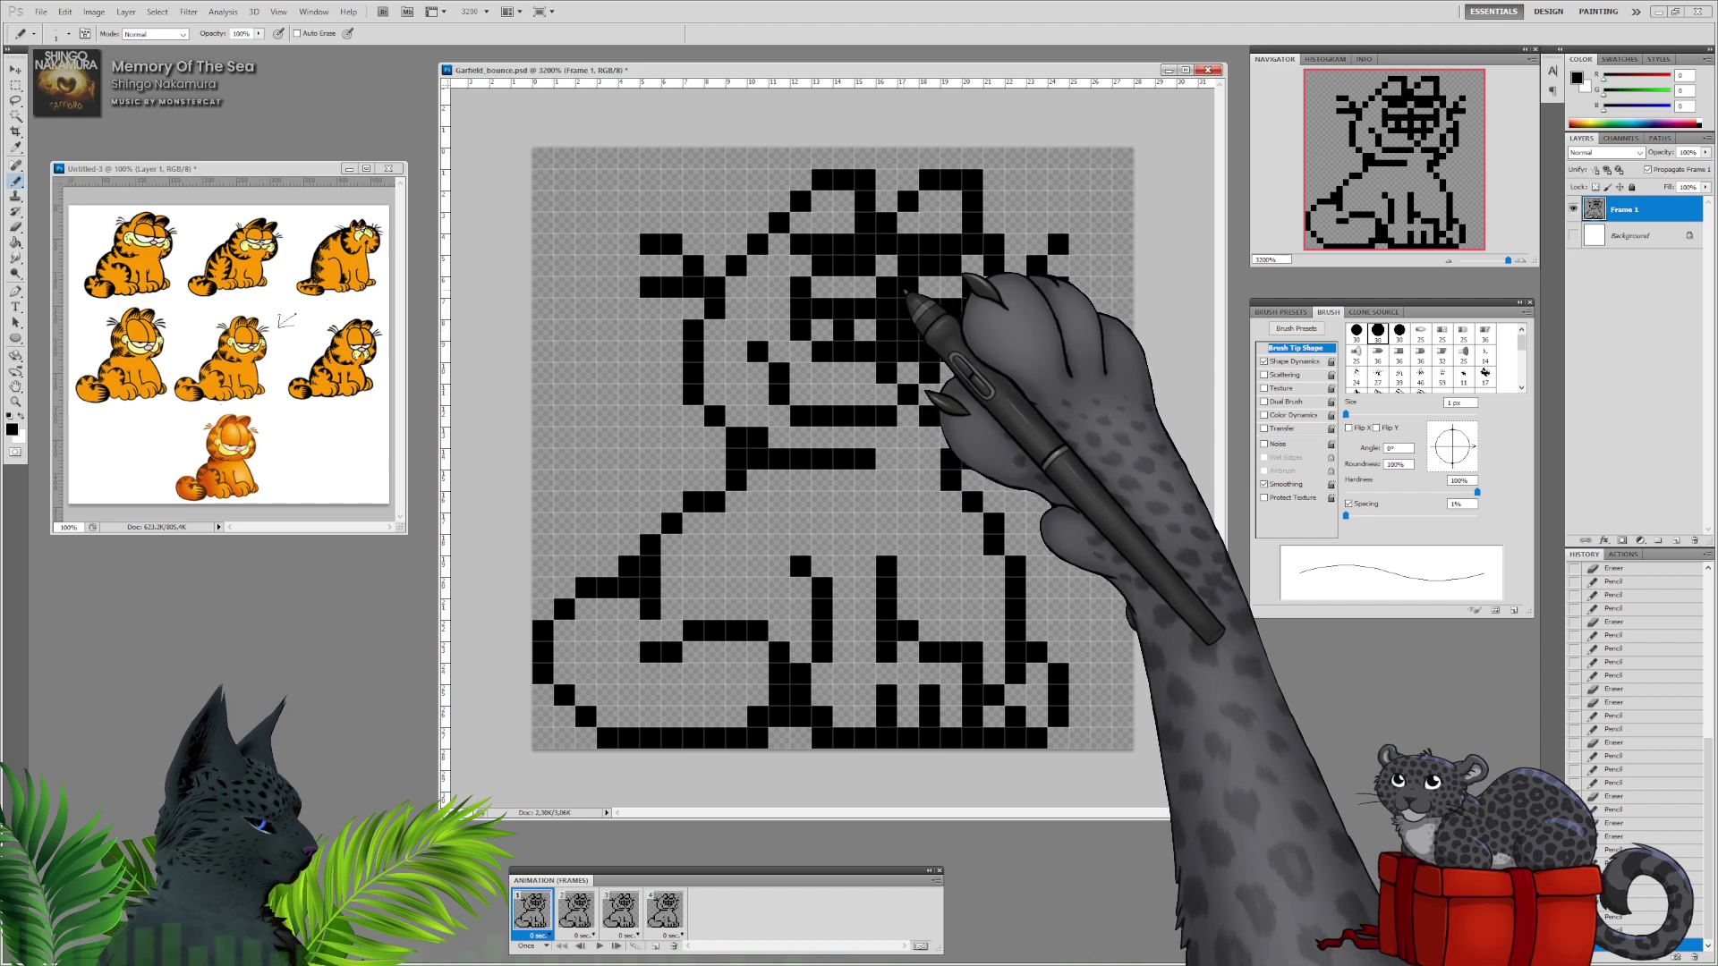
click(887, 266)
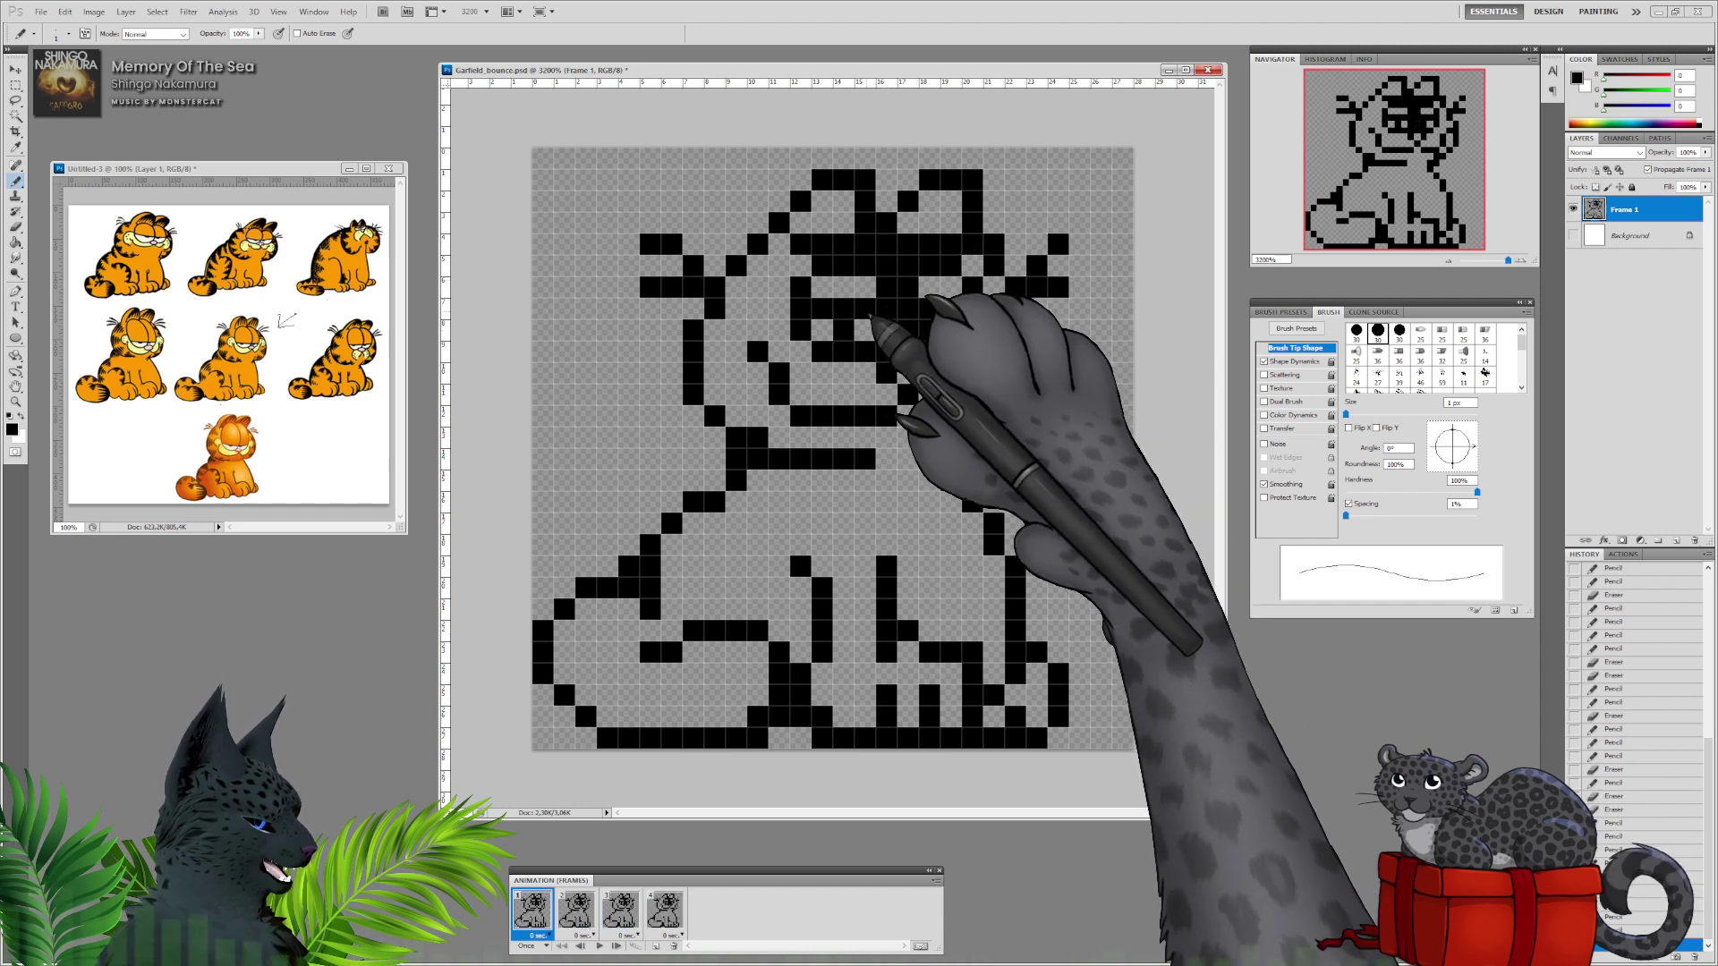
click(887, 330)
click(887, 287)
drag(843, 265, 883, 261)
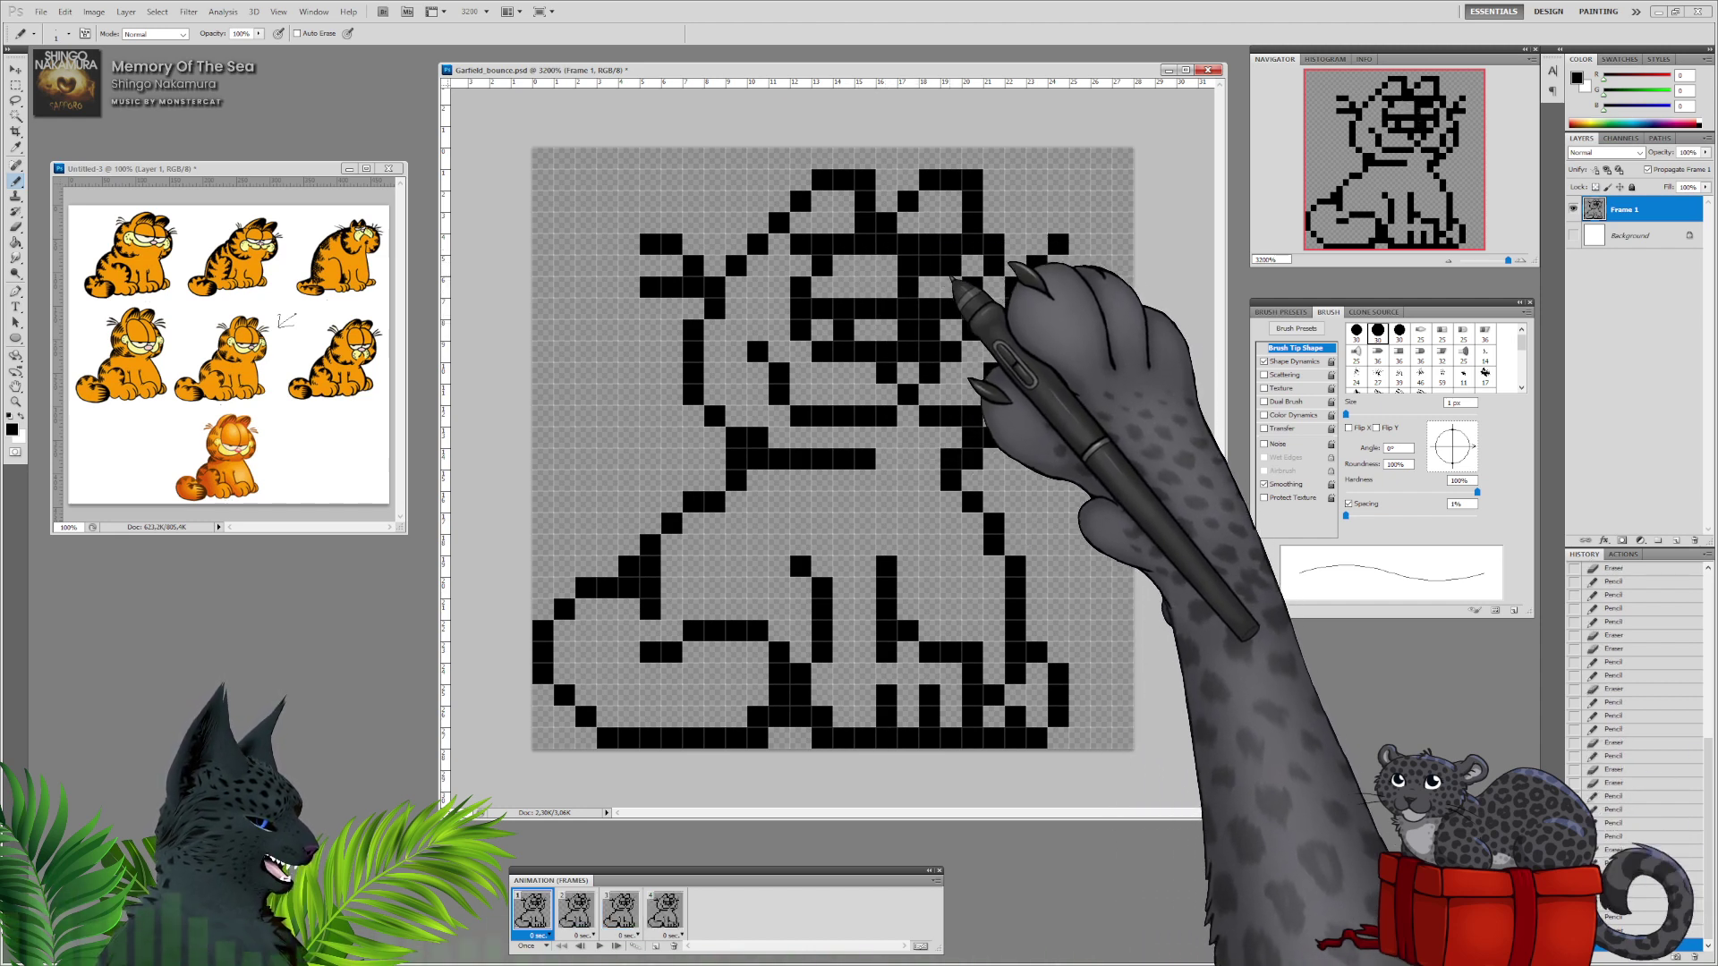
click(929, 267)
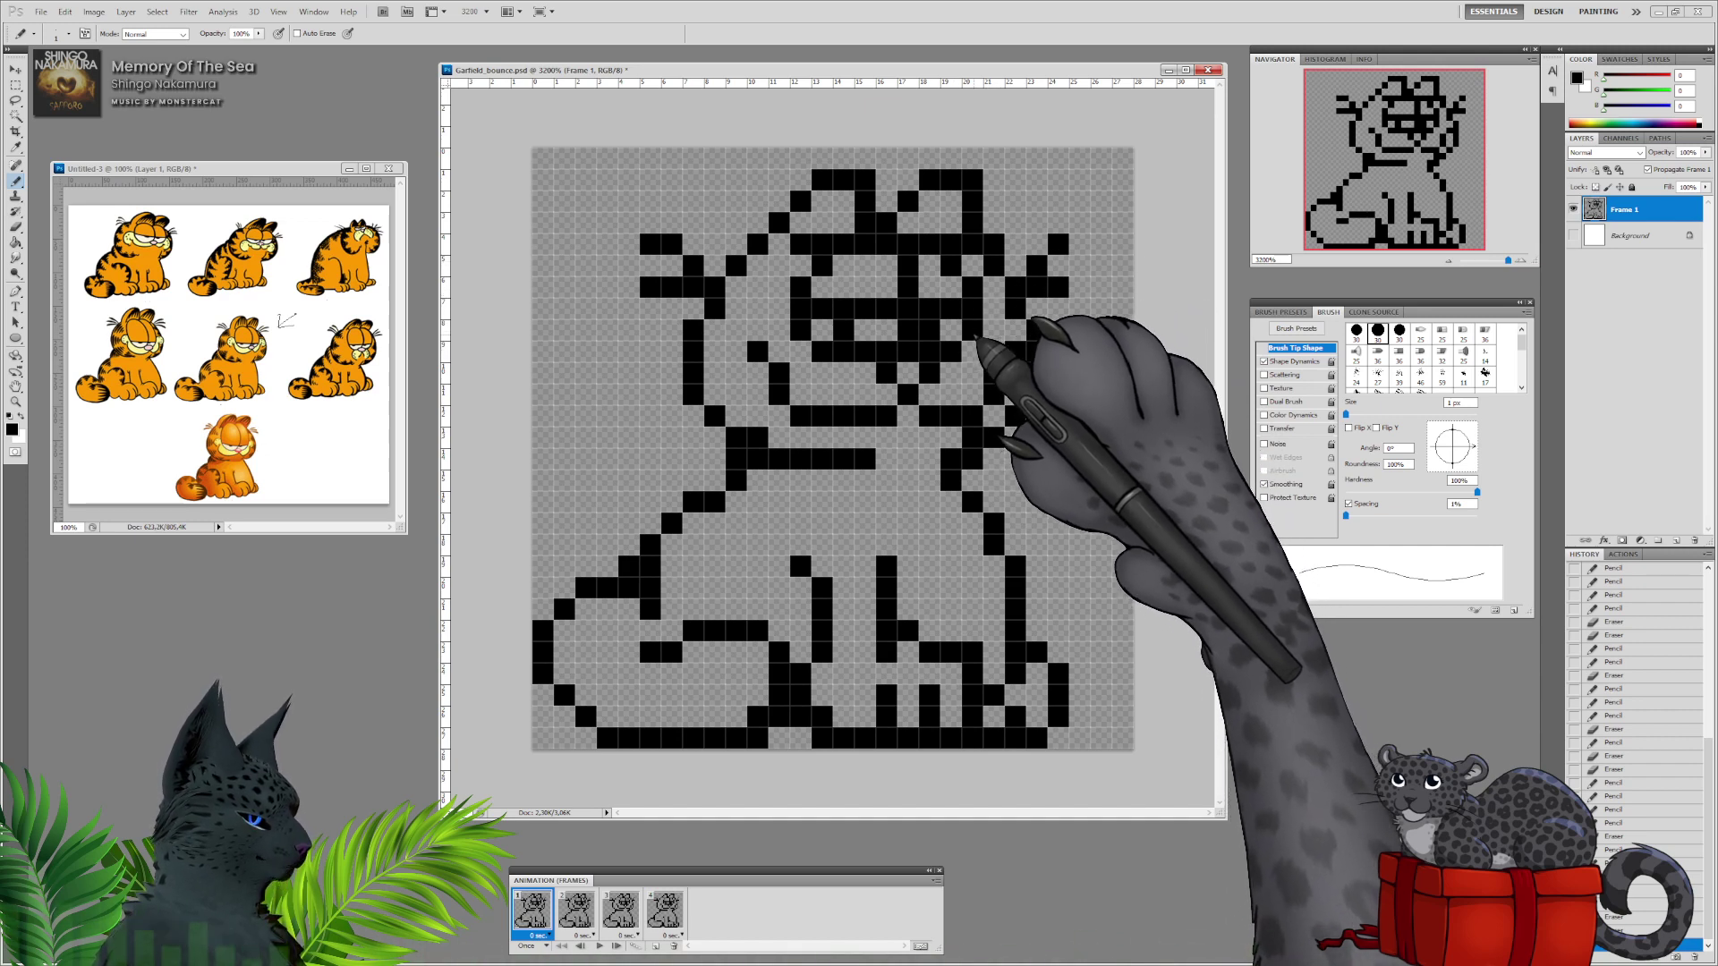
Draw a three-pixel mouth line beneath the nose and erase the end pixel of the old smile line.
click(887, 394)
click(931, 394)
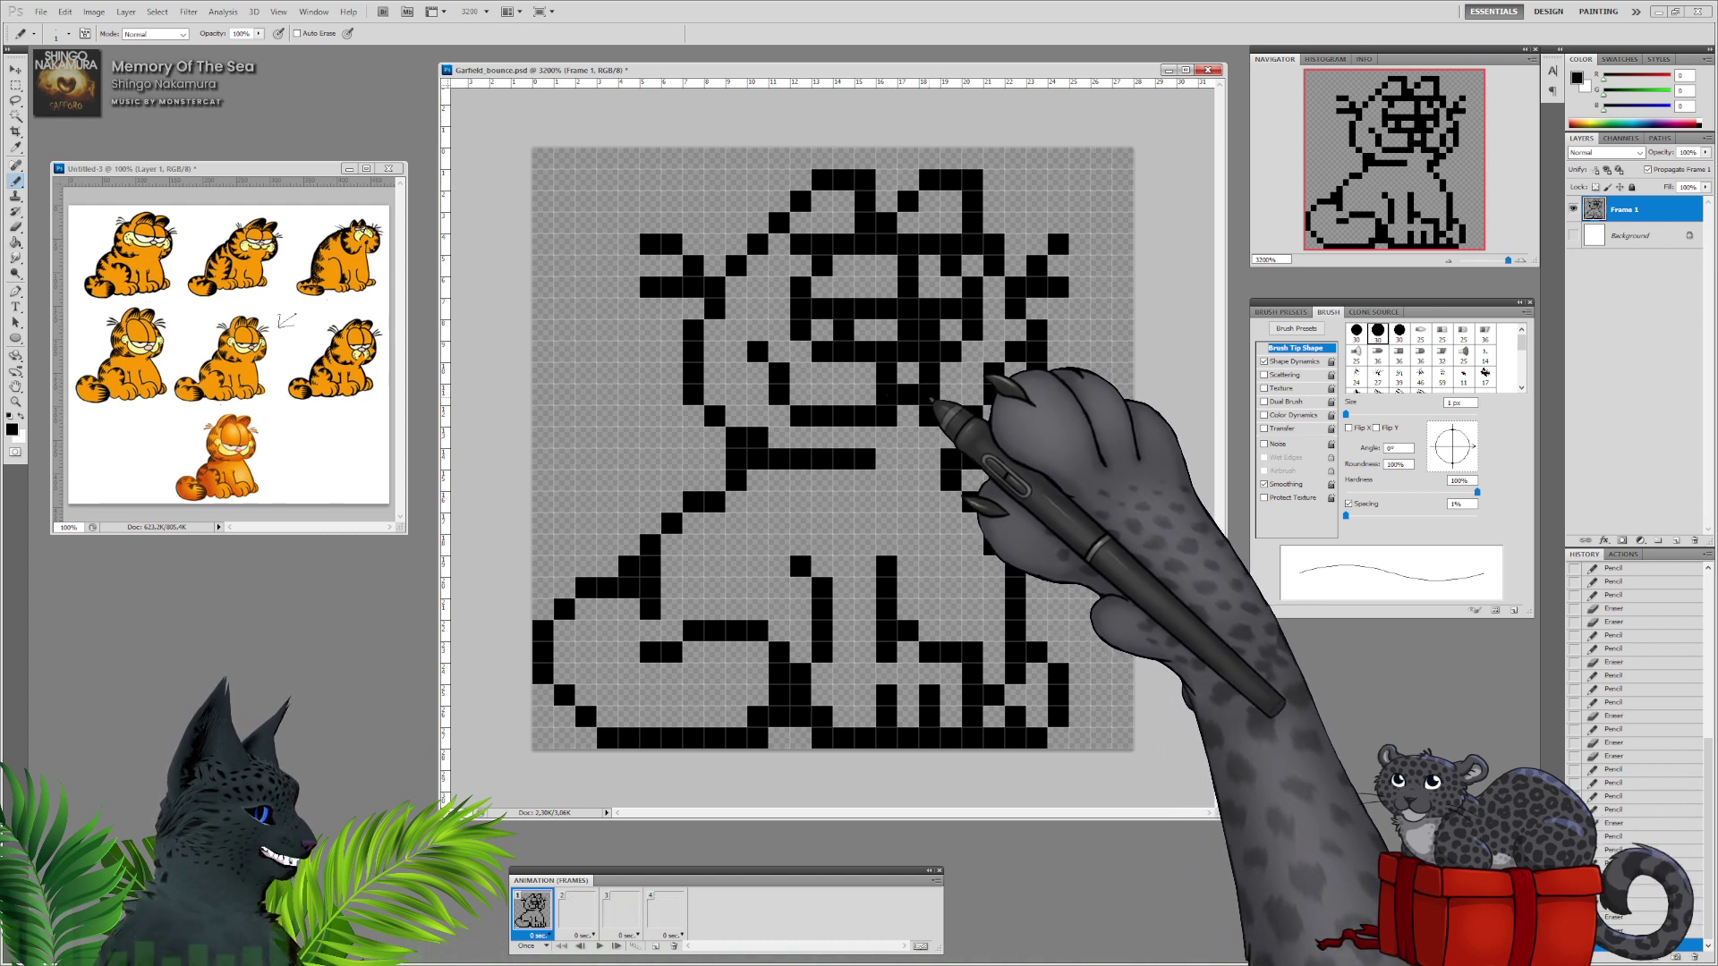
key(e)
click(887, 415)
key(b)
click(908, 394)
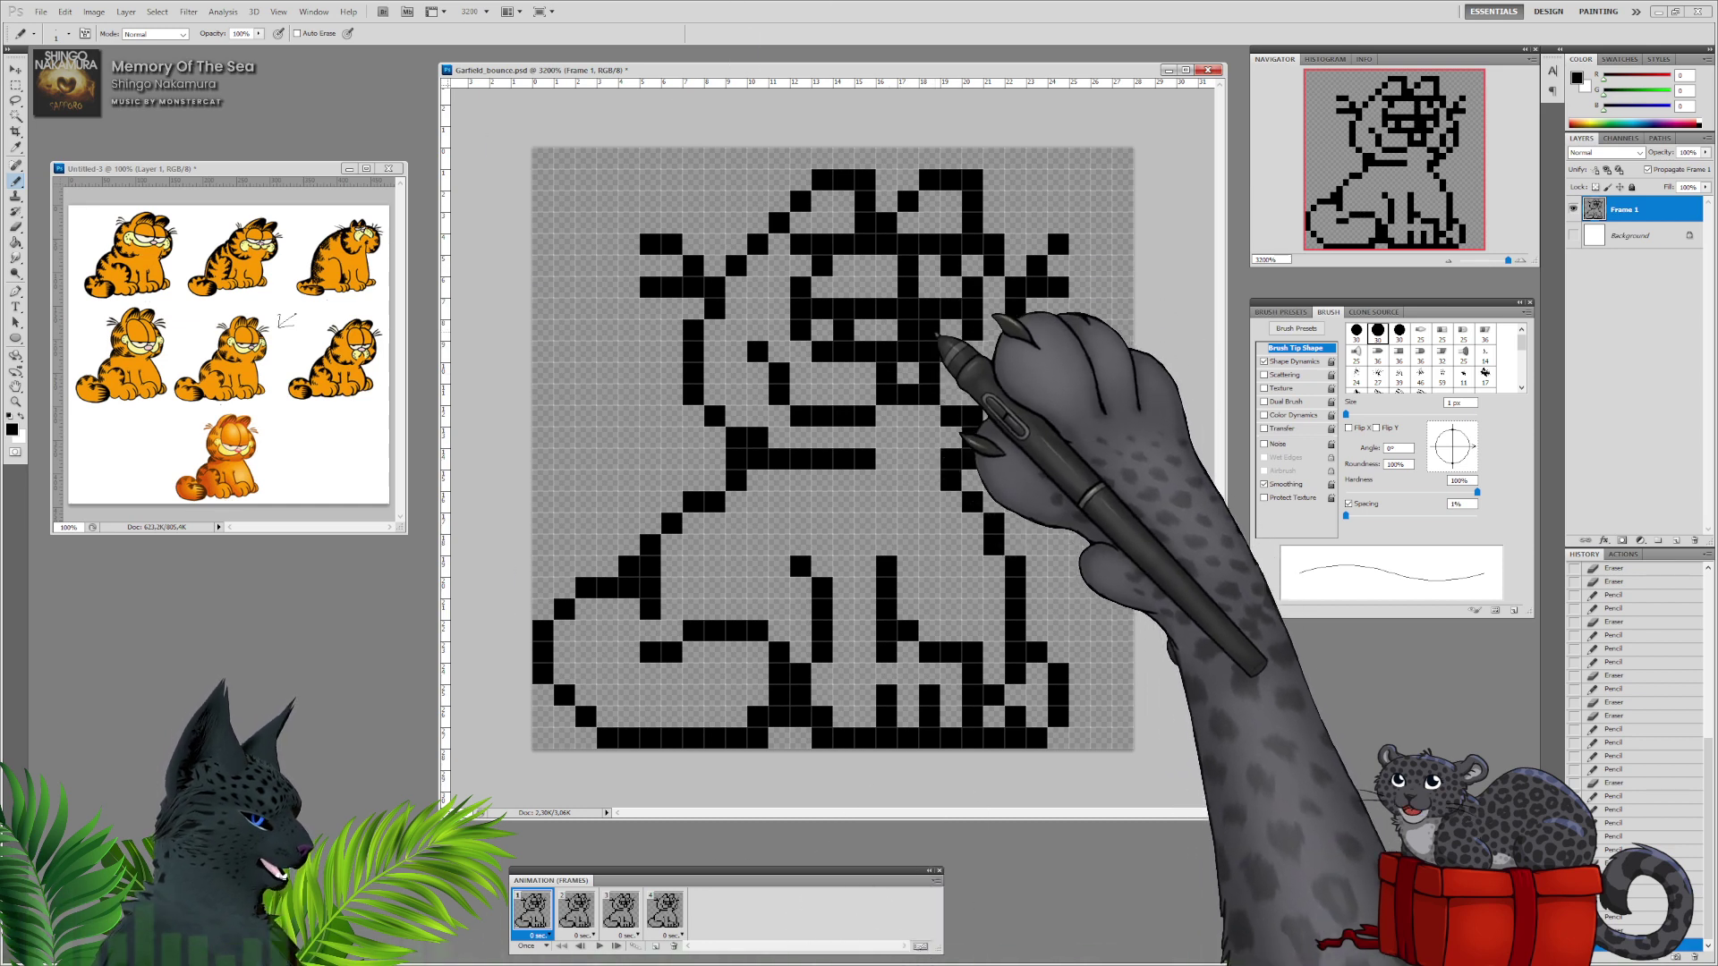
Erase the side pixels under the nose and join the nose to the mouth line with a single centre pixel.
key(e)
click(887, 373)
click(930, 373)
key(b)
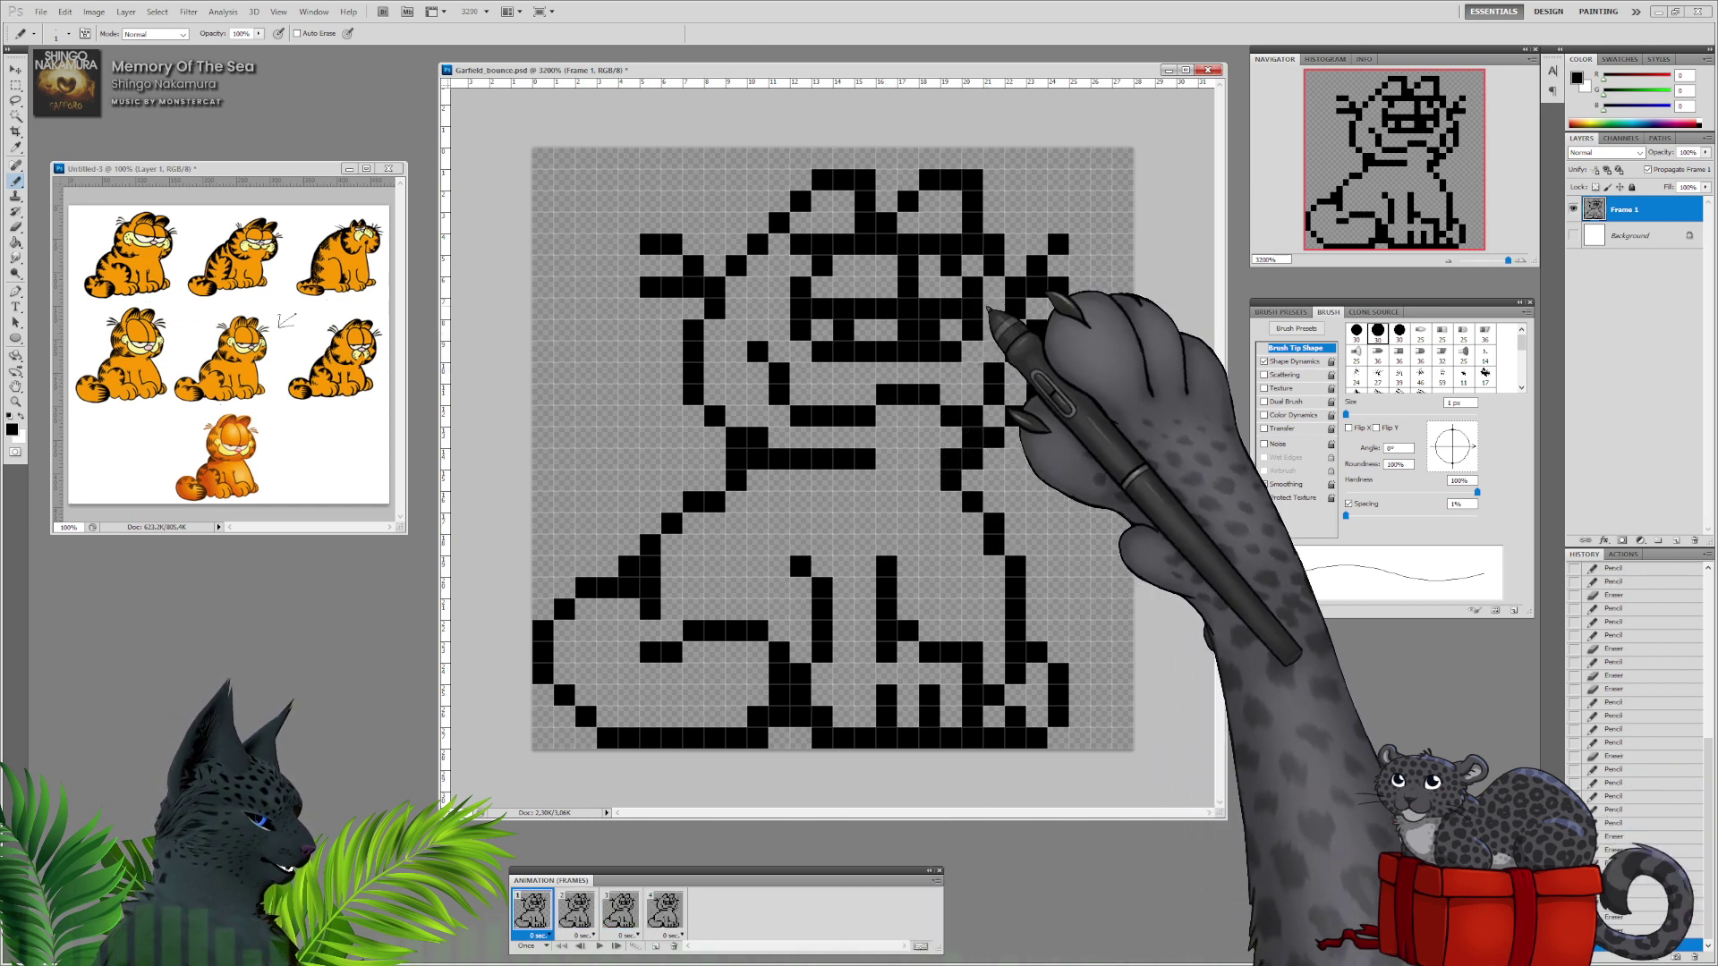
click(886, 330)
click(907, 371)
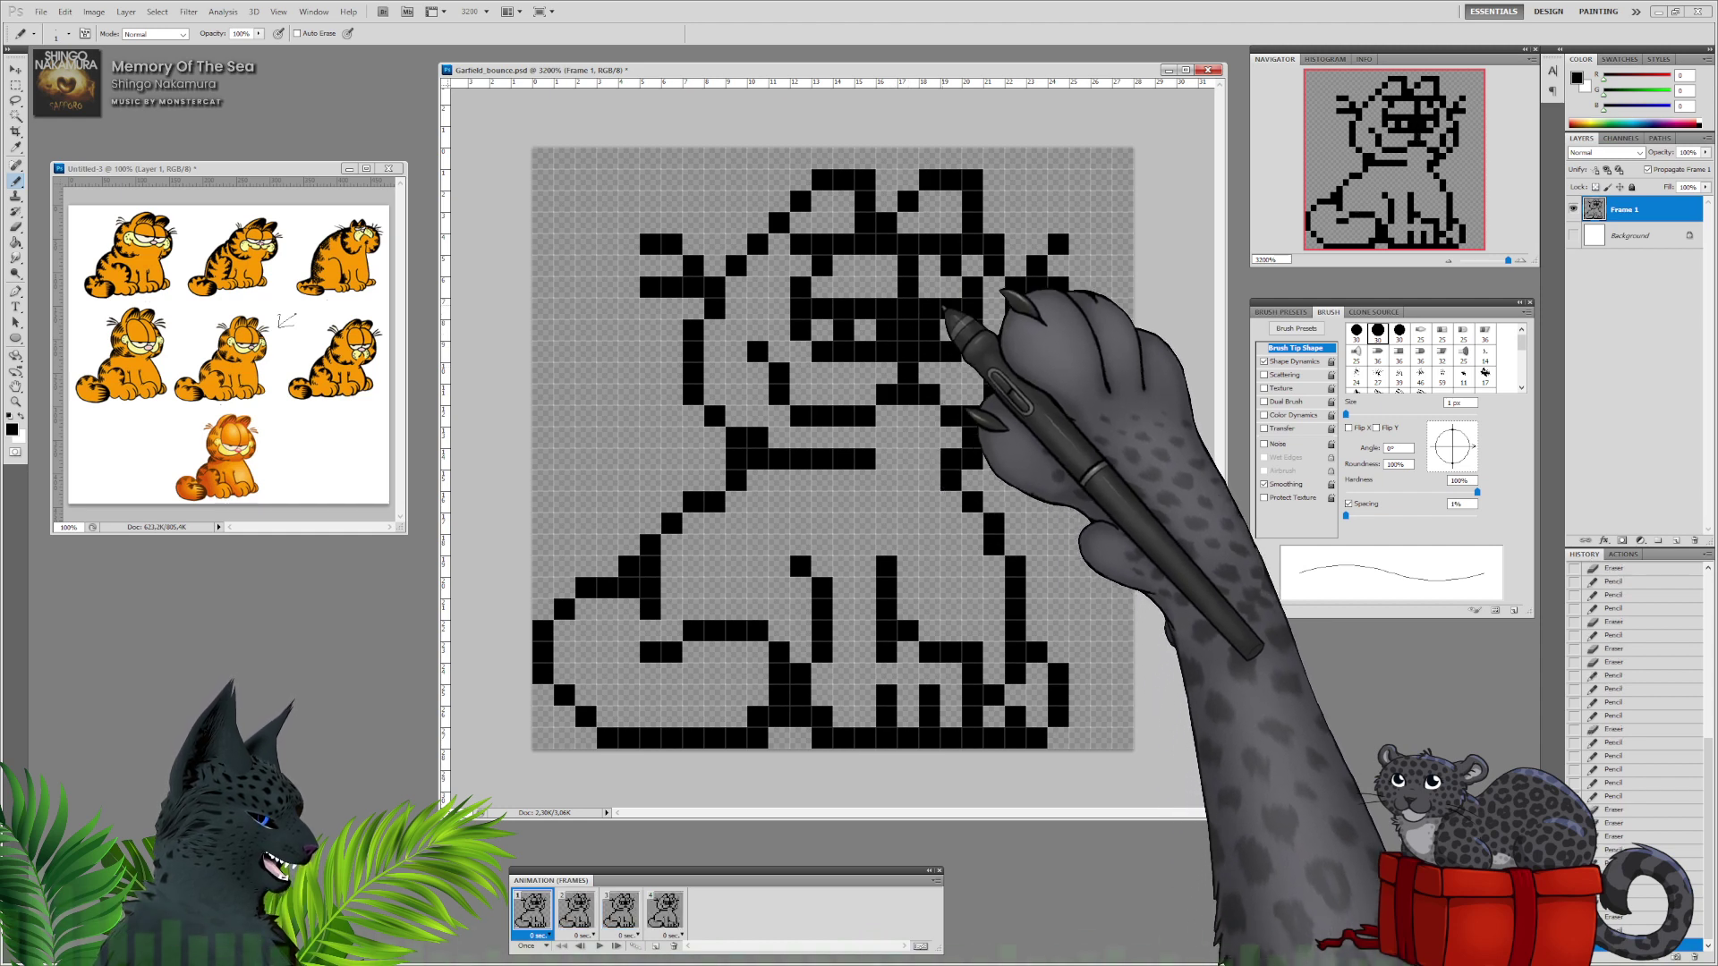
key(e)
click(886, 330)
click(909, 351)
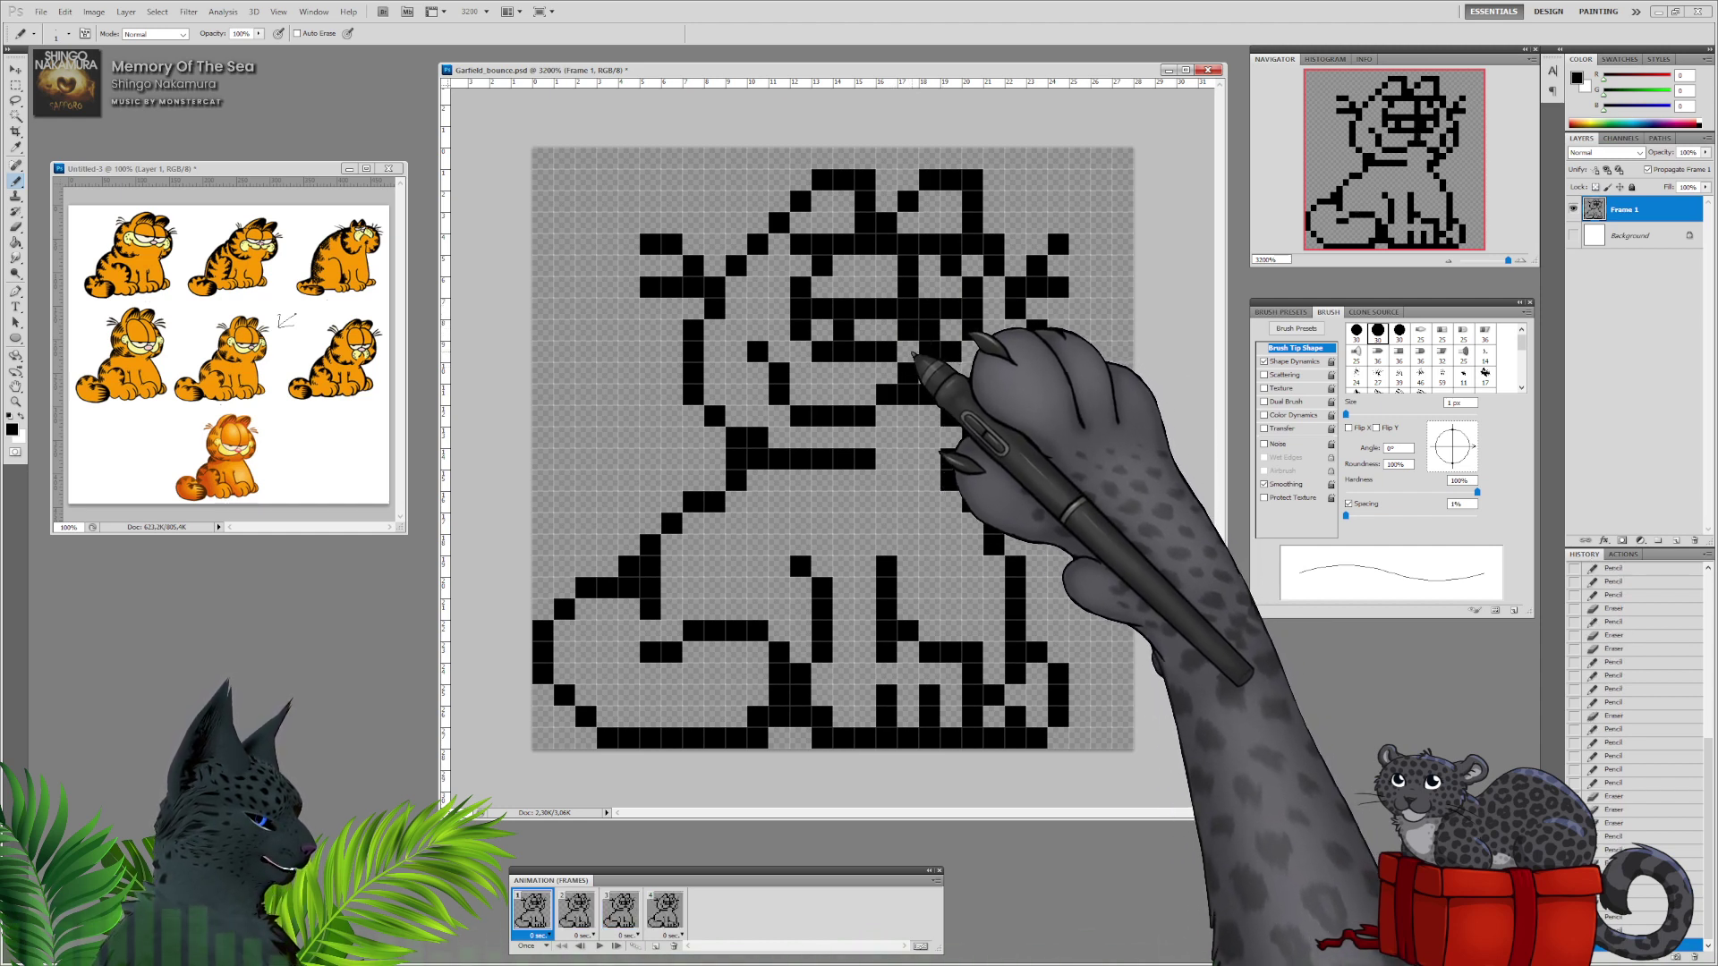
key(b)
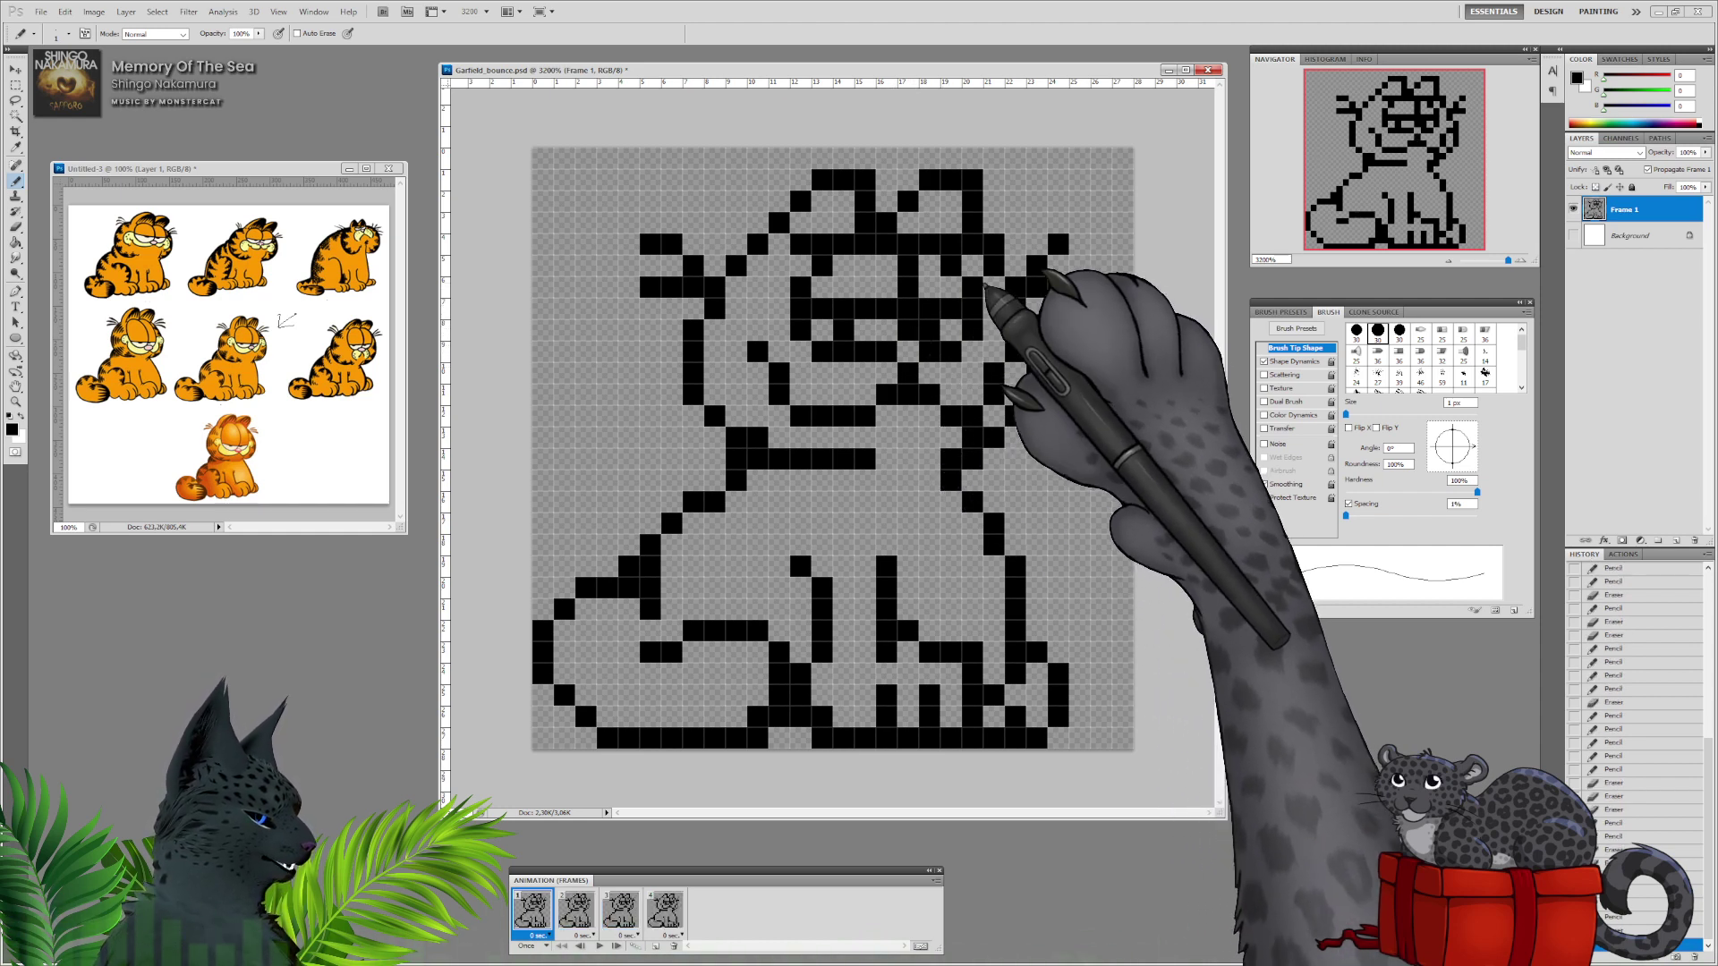
click(908, 352)
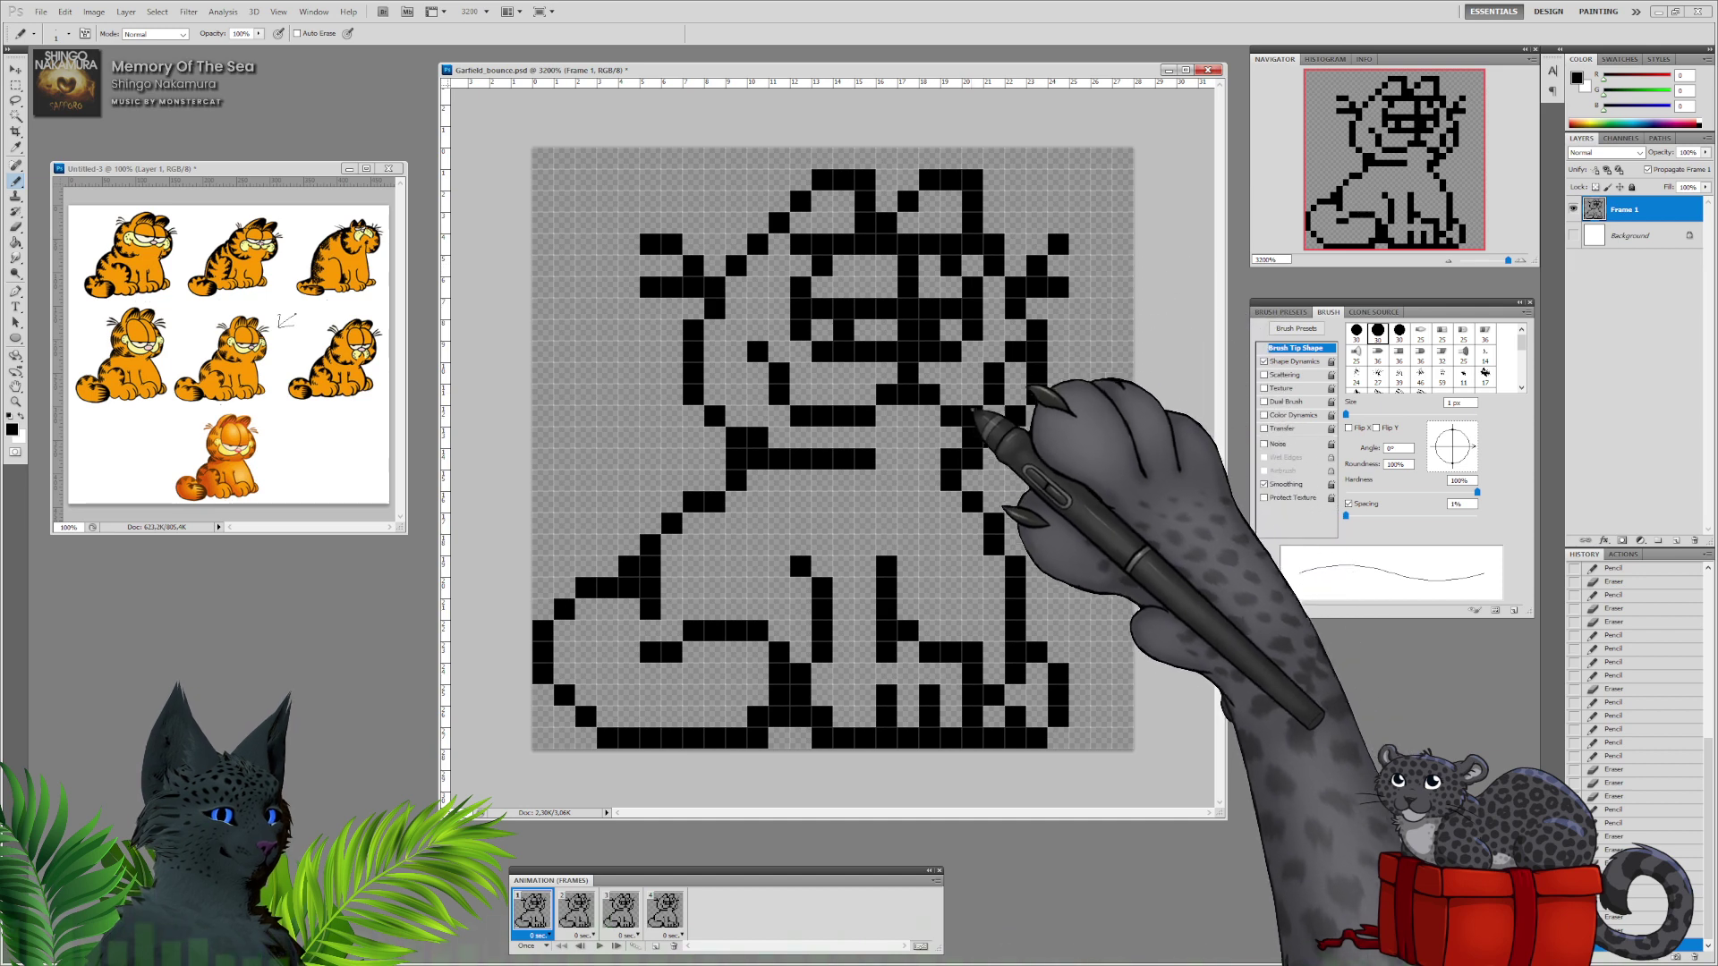
Erase a stray pixel near the far cheek and test an extra pixel where the near smile meets the mouth line.
key(e)
click(973, 438)
key(b)
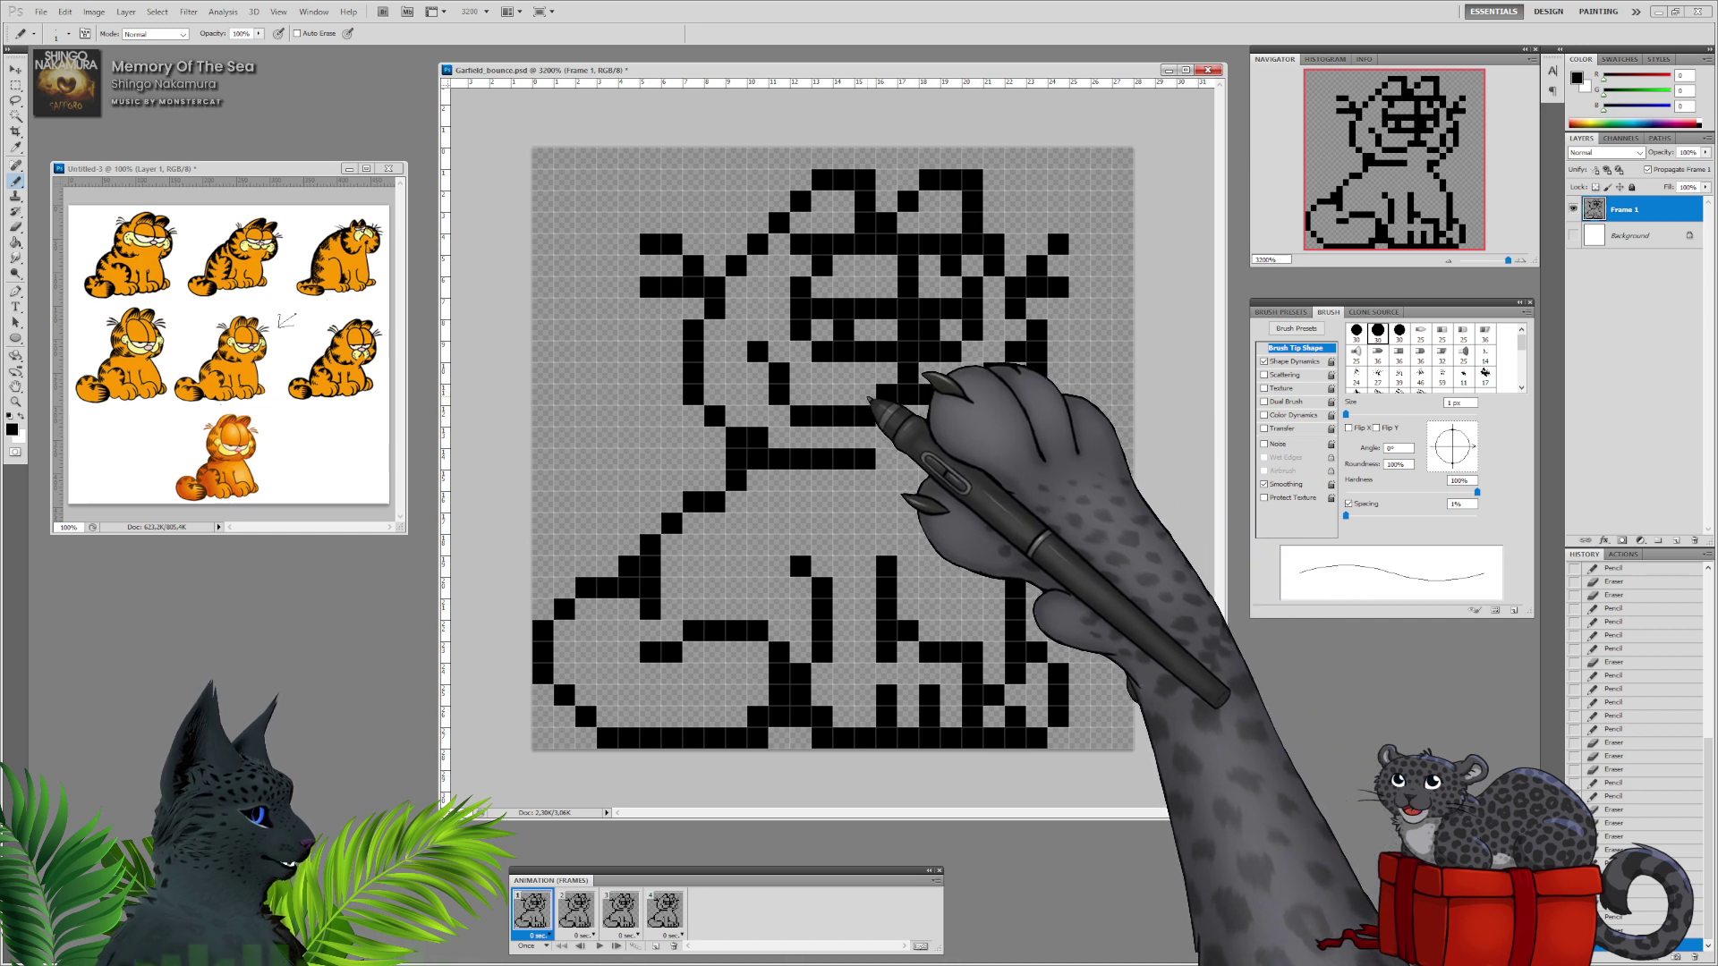
click(867, 396)
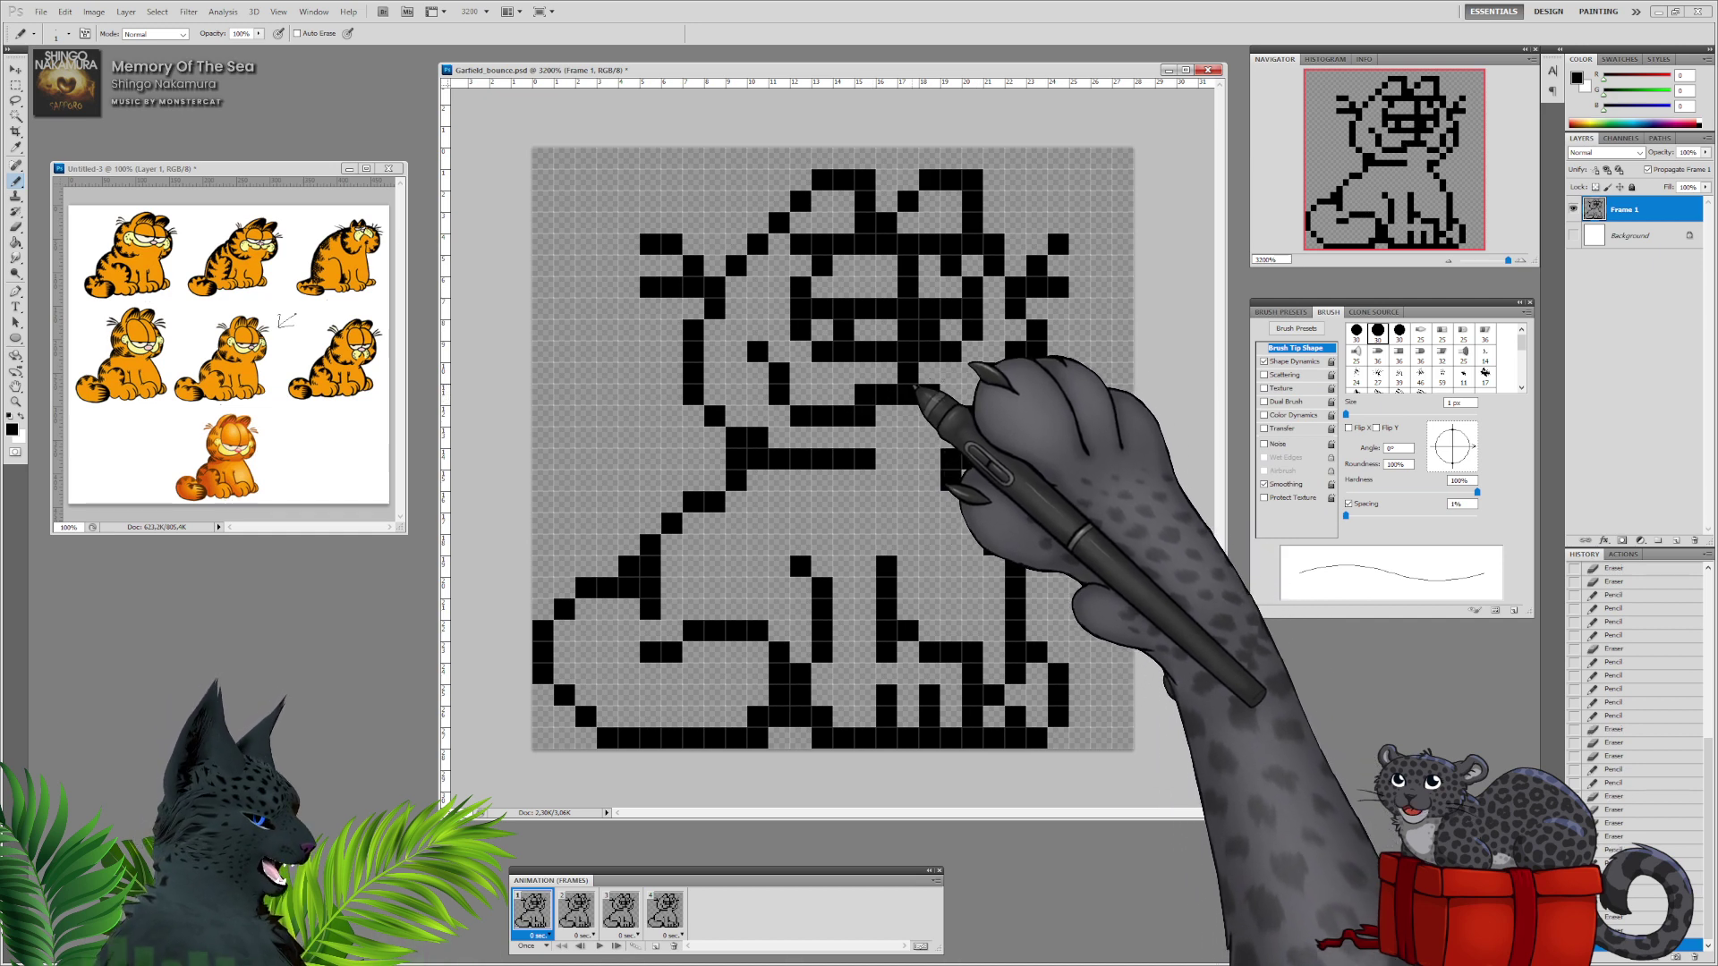
click(865, 394)
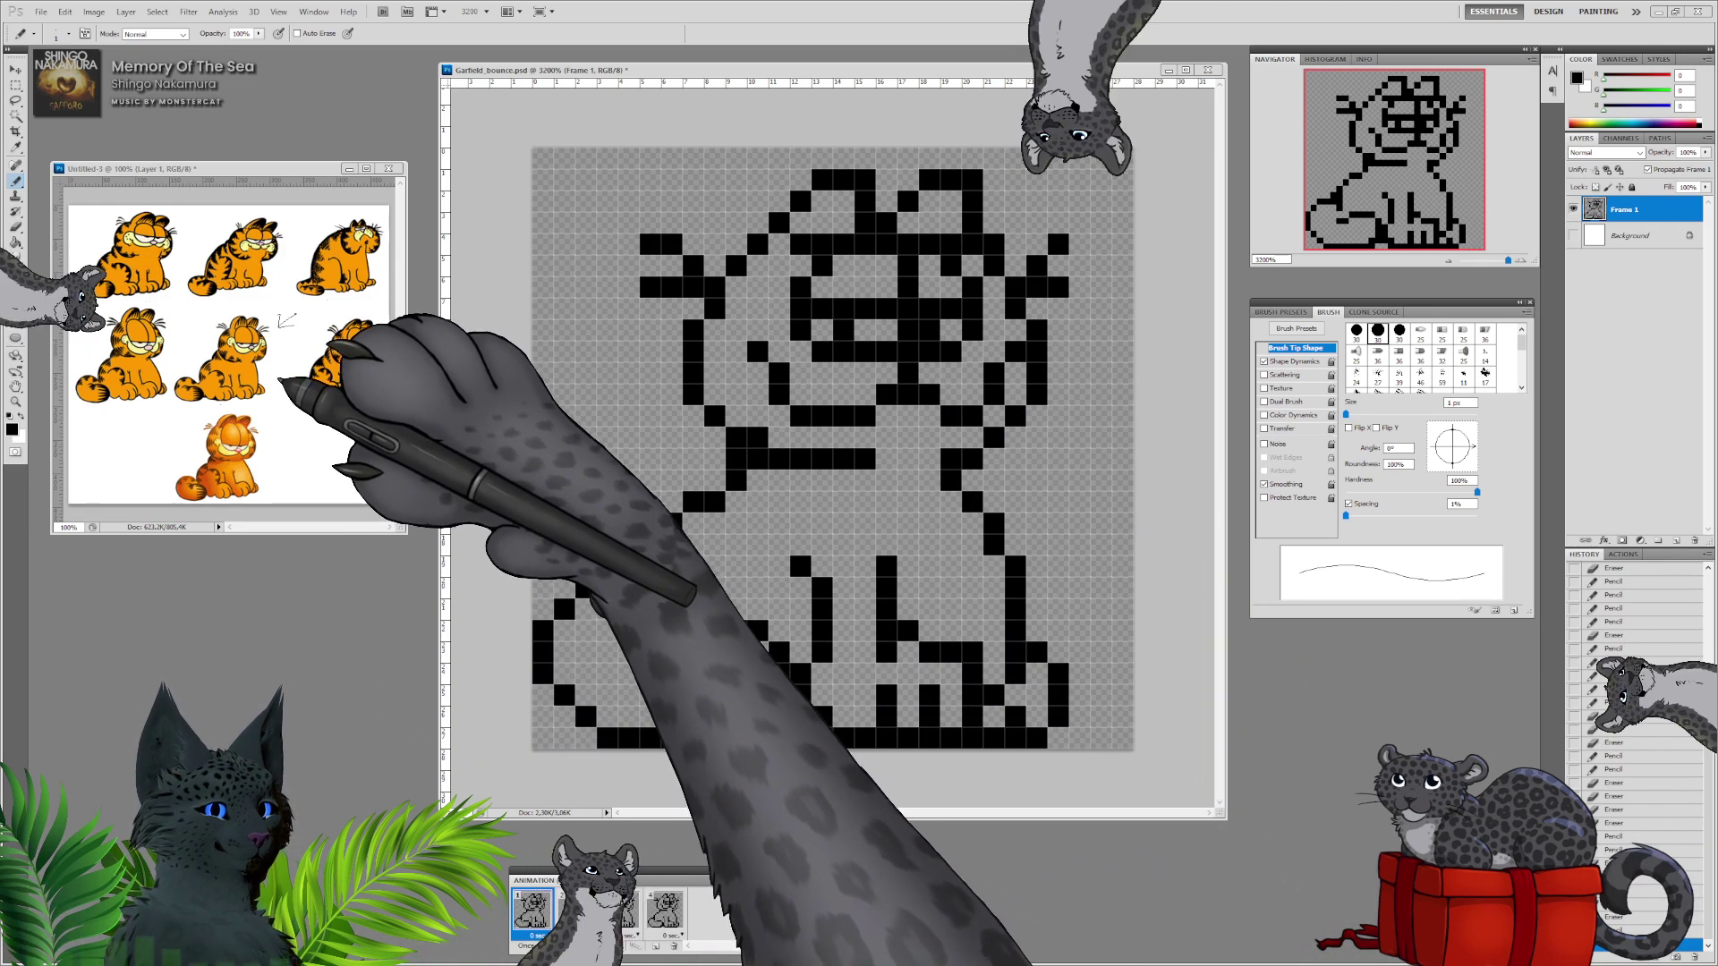
Sample the orange from the reference Garfield and fill the tail and the haunch beside it with it.
click(247, 373)
alt+click(254, 375)
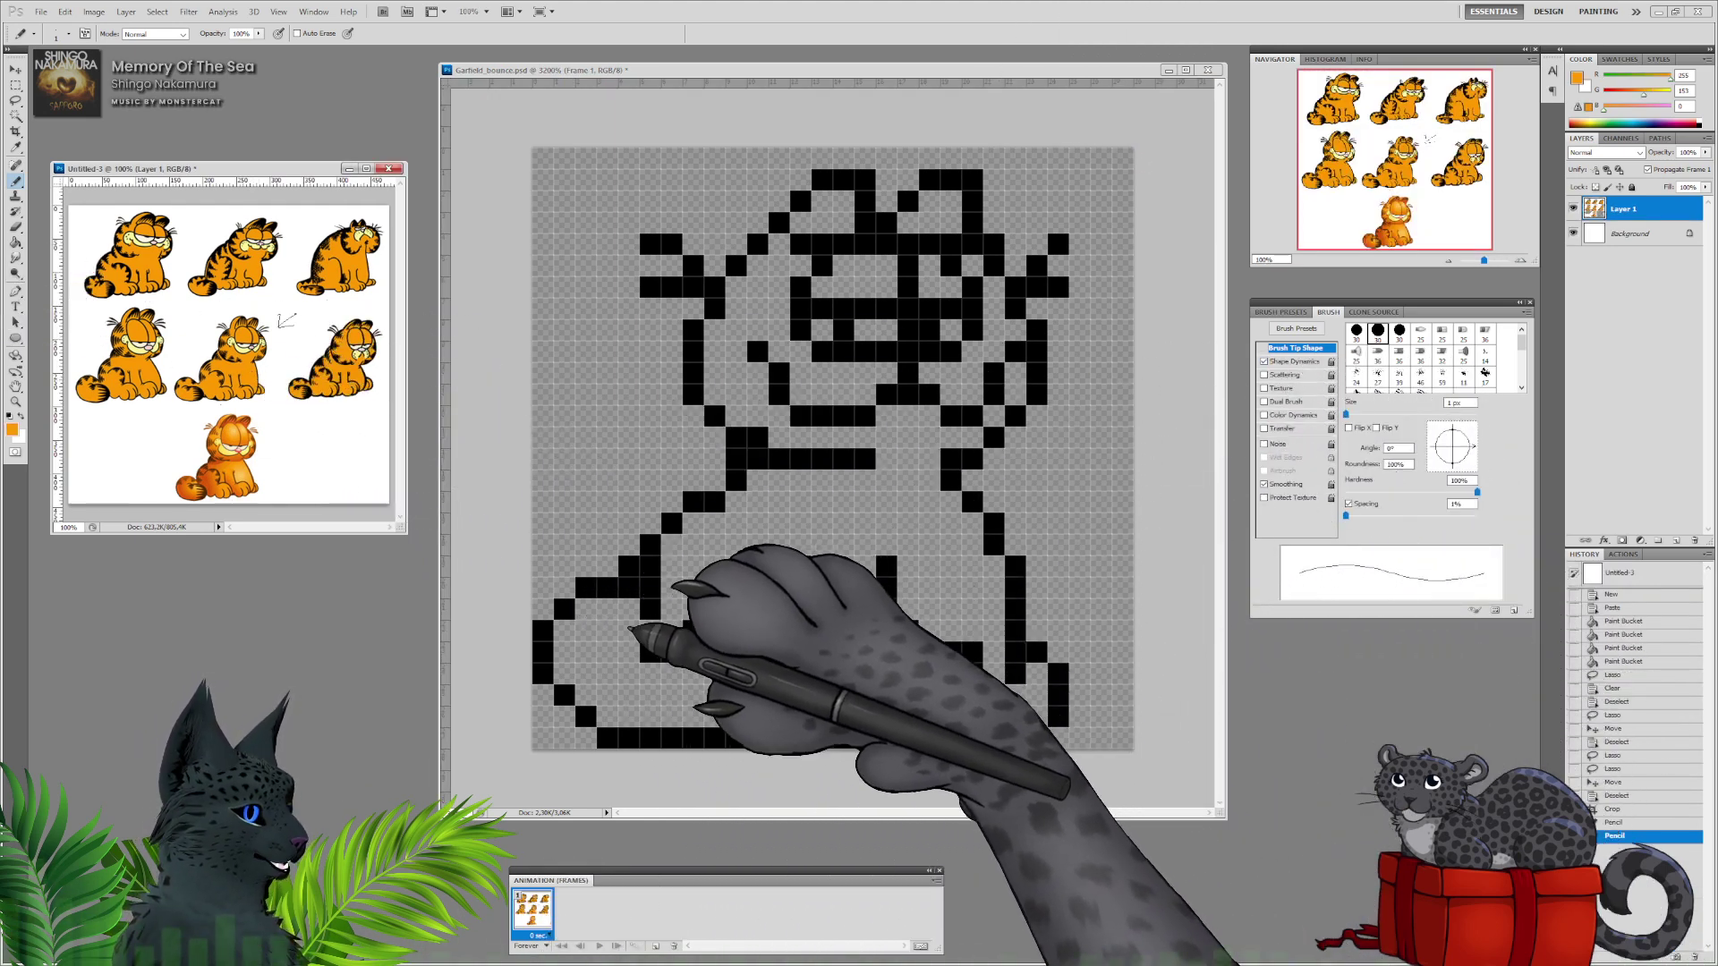
click(626, 619)
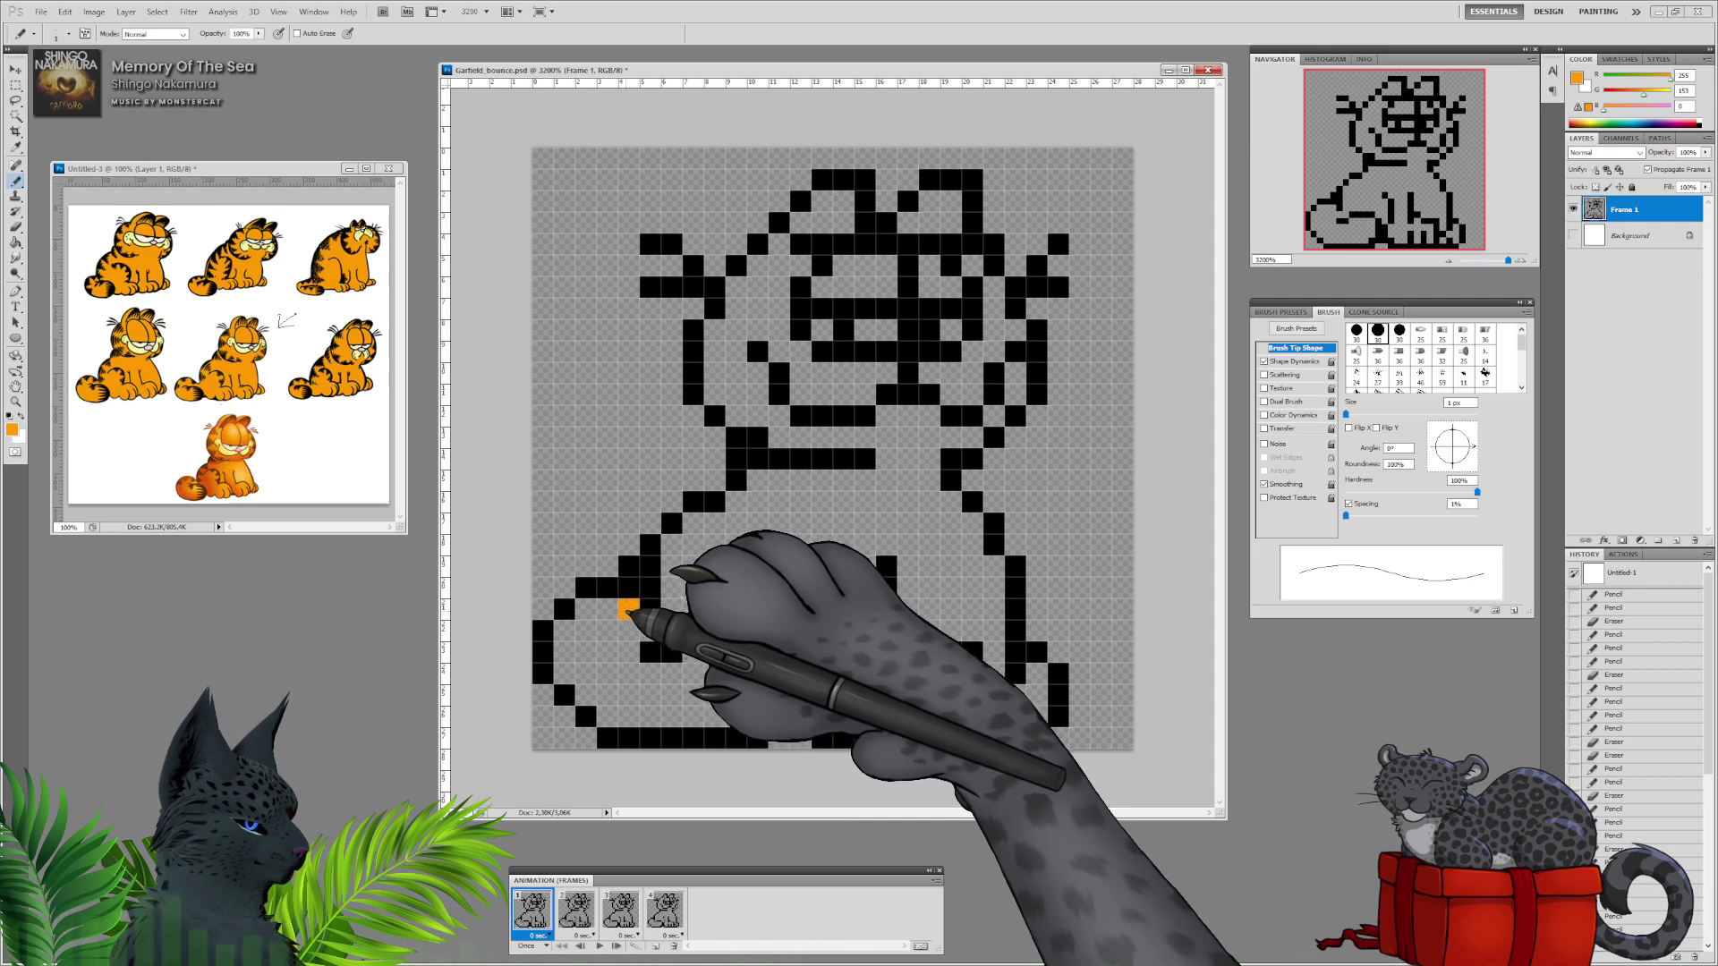
mouse_move(629, 611)
mouse_down()
mouse_move(594, 652)
mouse_move(580, 632)
mouse_move(572, 657)
mouse_move(594, 691)
mouse_move(631, 635)
mouse_move(624, 683)
mouse_move(680, 691)
mouse_move(619, 711)
mouse_move(734, 707)
mouse_move(737, 666)
mouse_up()
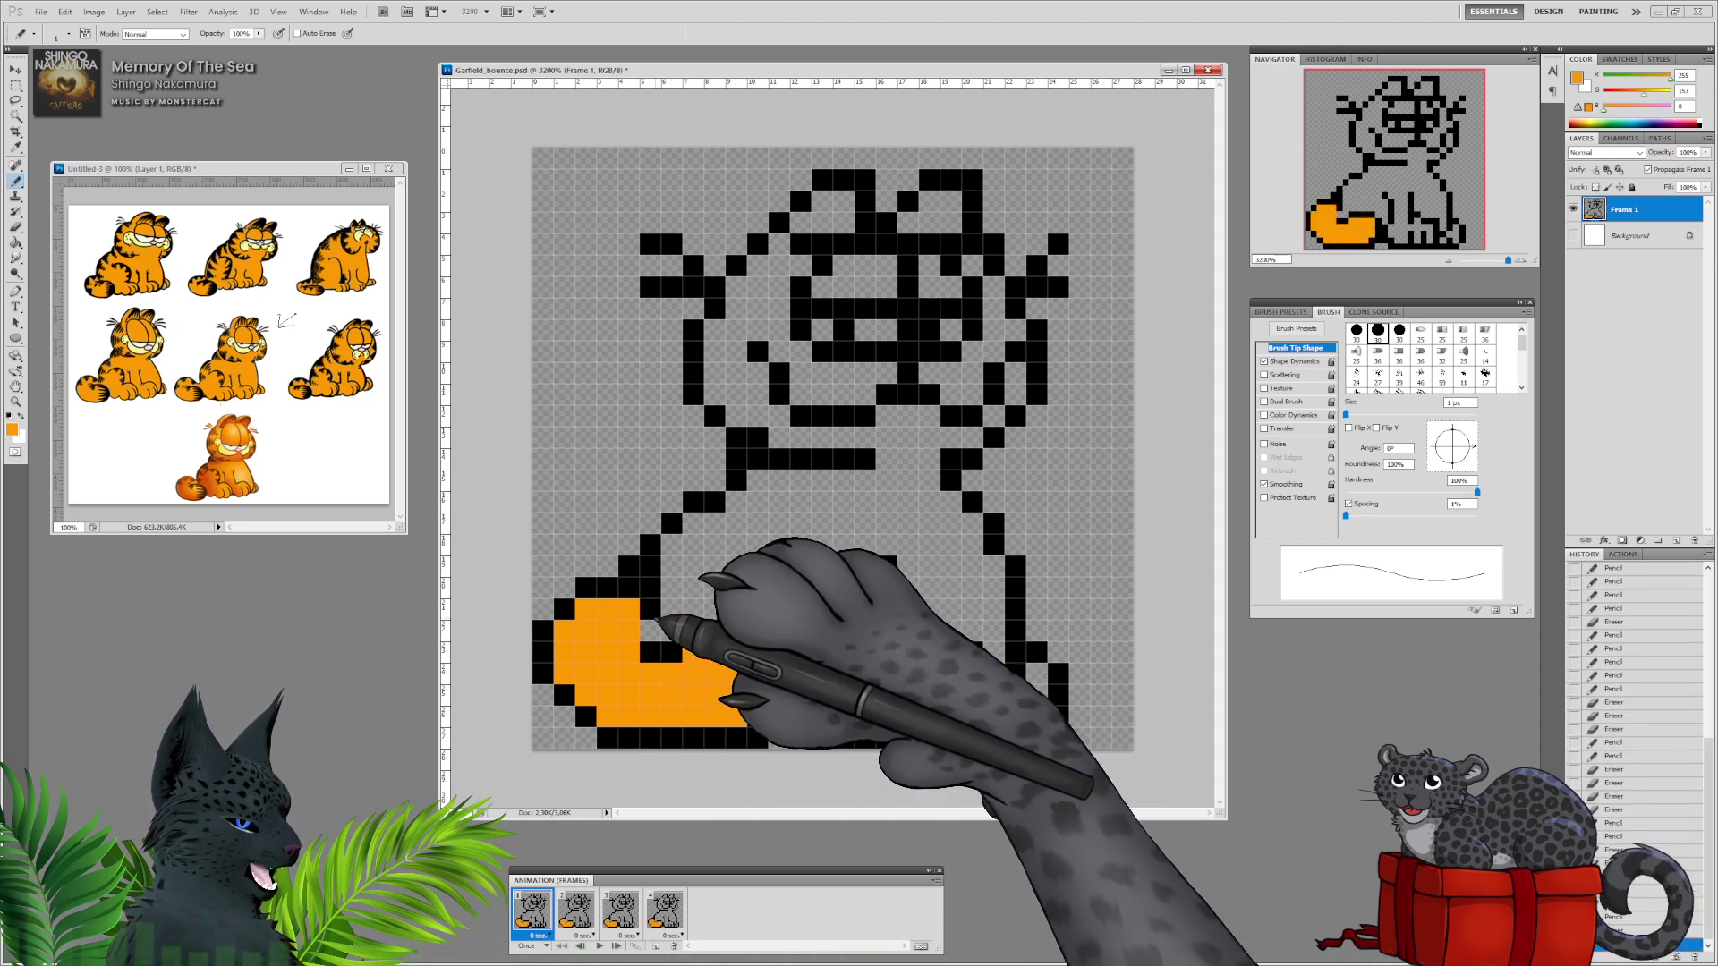
mouse_move(681, 554)
mouse_down()
mouse_move(703, 561)
mouse_move(713, 519)
mouse_move(696, 594)
mouse_up()
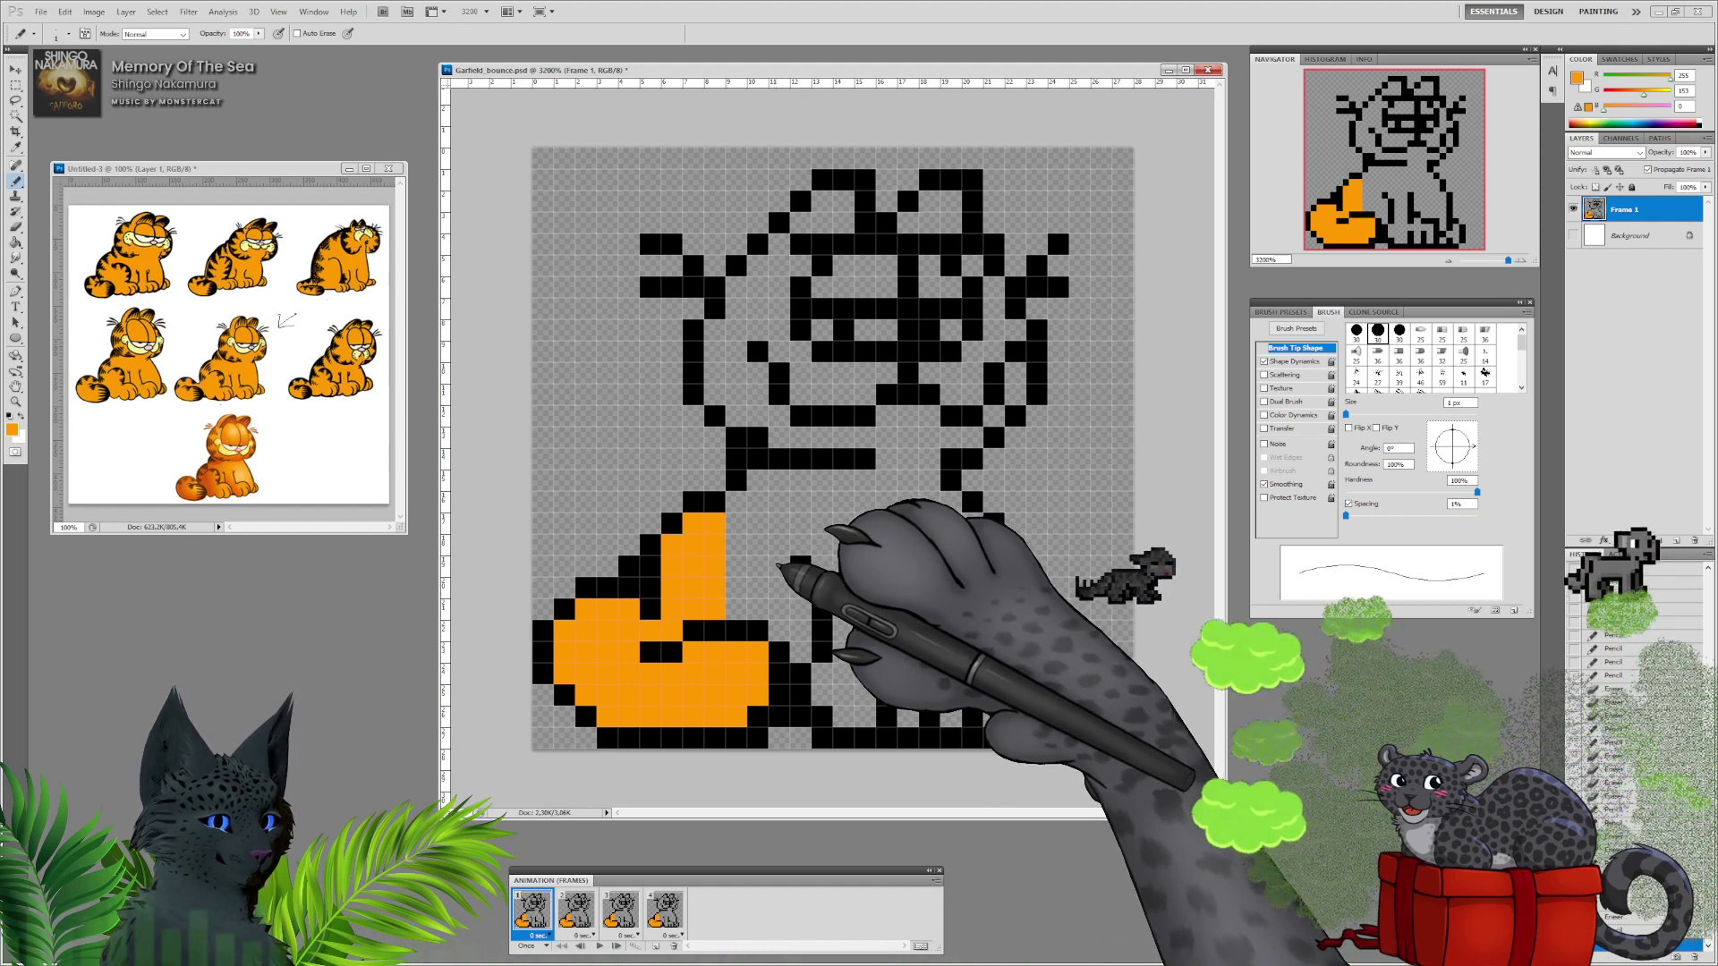
click(800, 651)
mouse_move(803, 650)
mouse_down()
mouse_move(795, 589)
mouse_move(787, 627)
mouse_move(764, 597)
mouse_move(737, 569)
mouse_up()
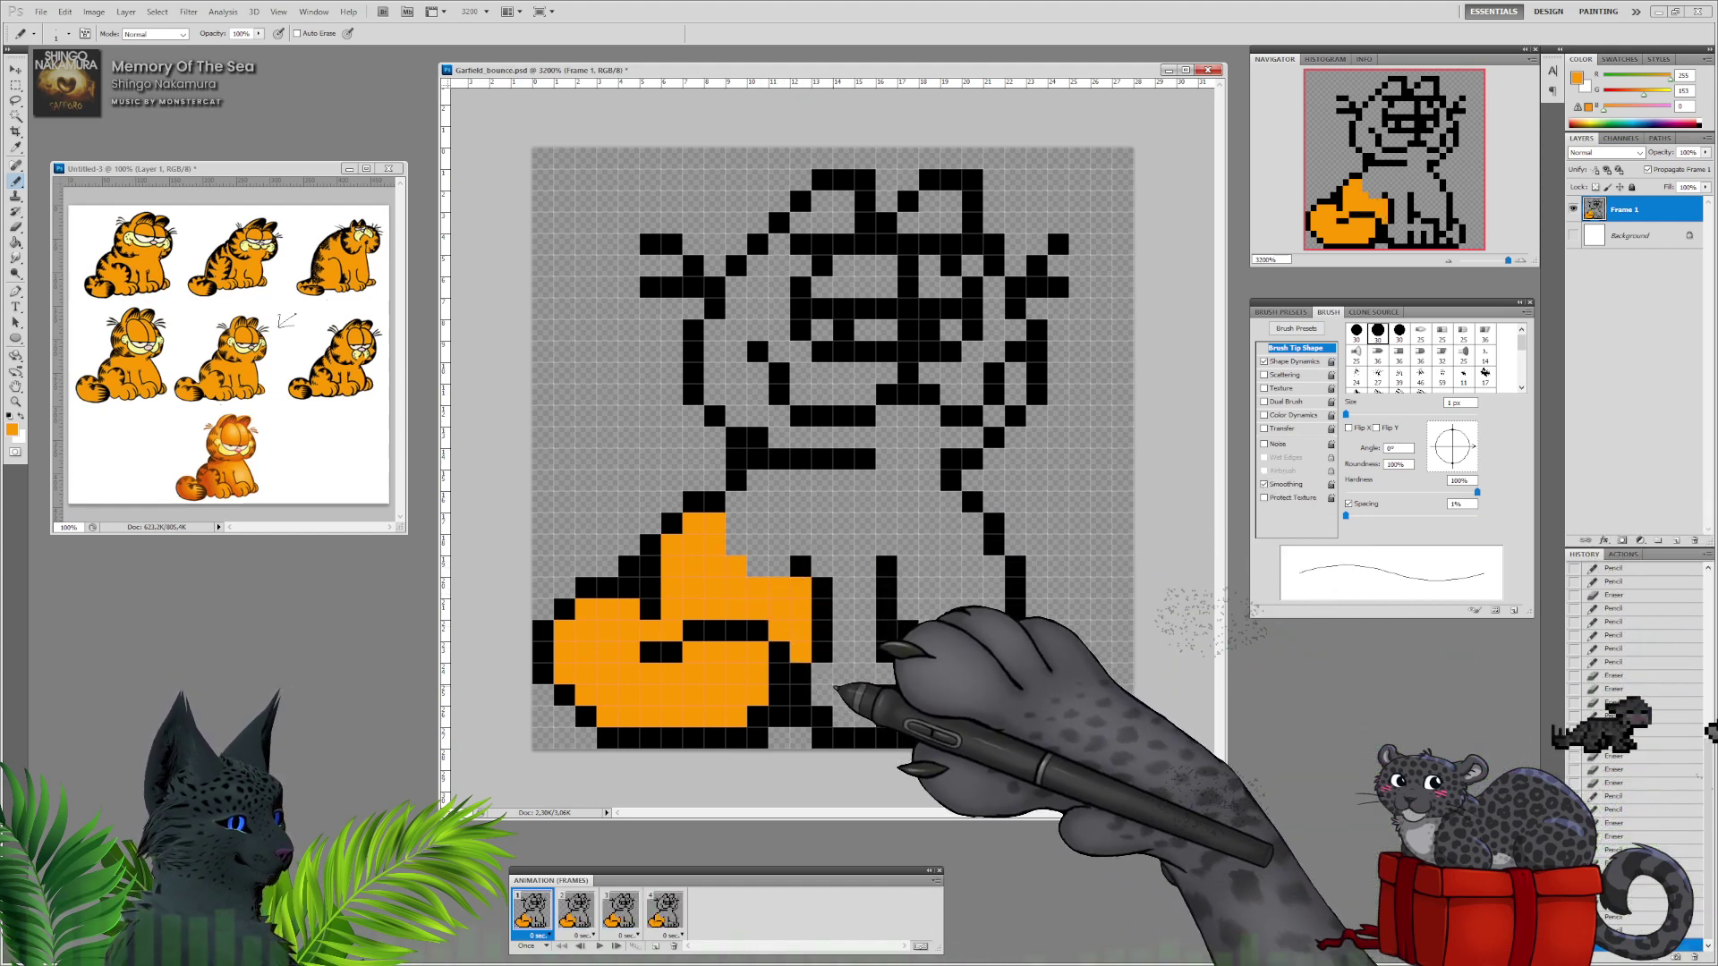
Fill the feet, front legs, chest and back with the same orange up to the neck.
mouse_move(823, 675)
mouse_down()
mouse_move(860, 708)
mouse_move(871, 676)
mouse_move(948, 678)
mouse_move(944, 701)
mouse_move(908, 716)
mouse_up()
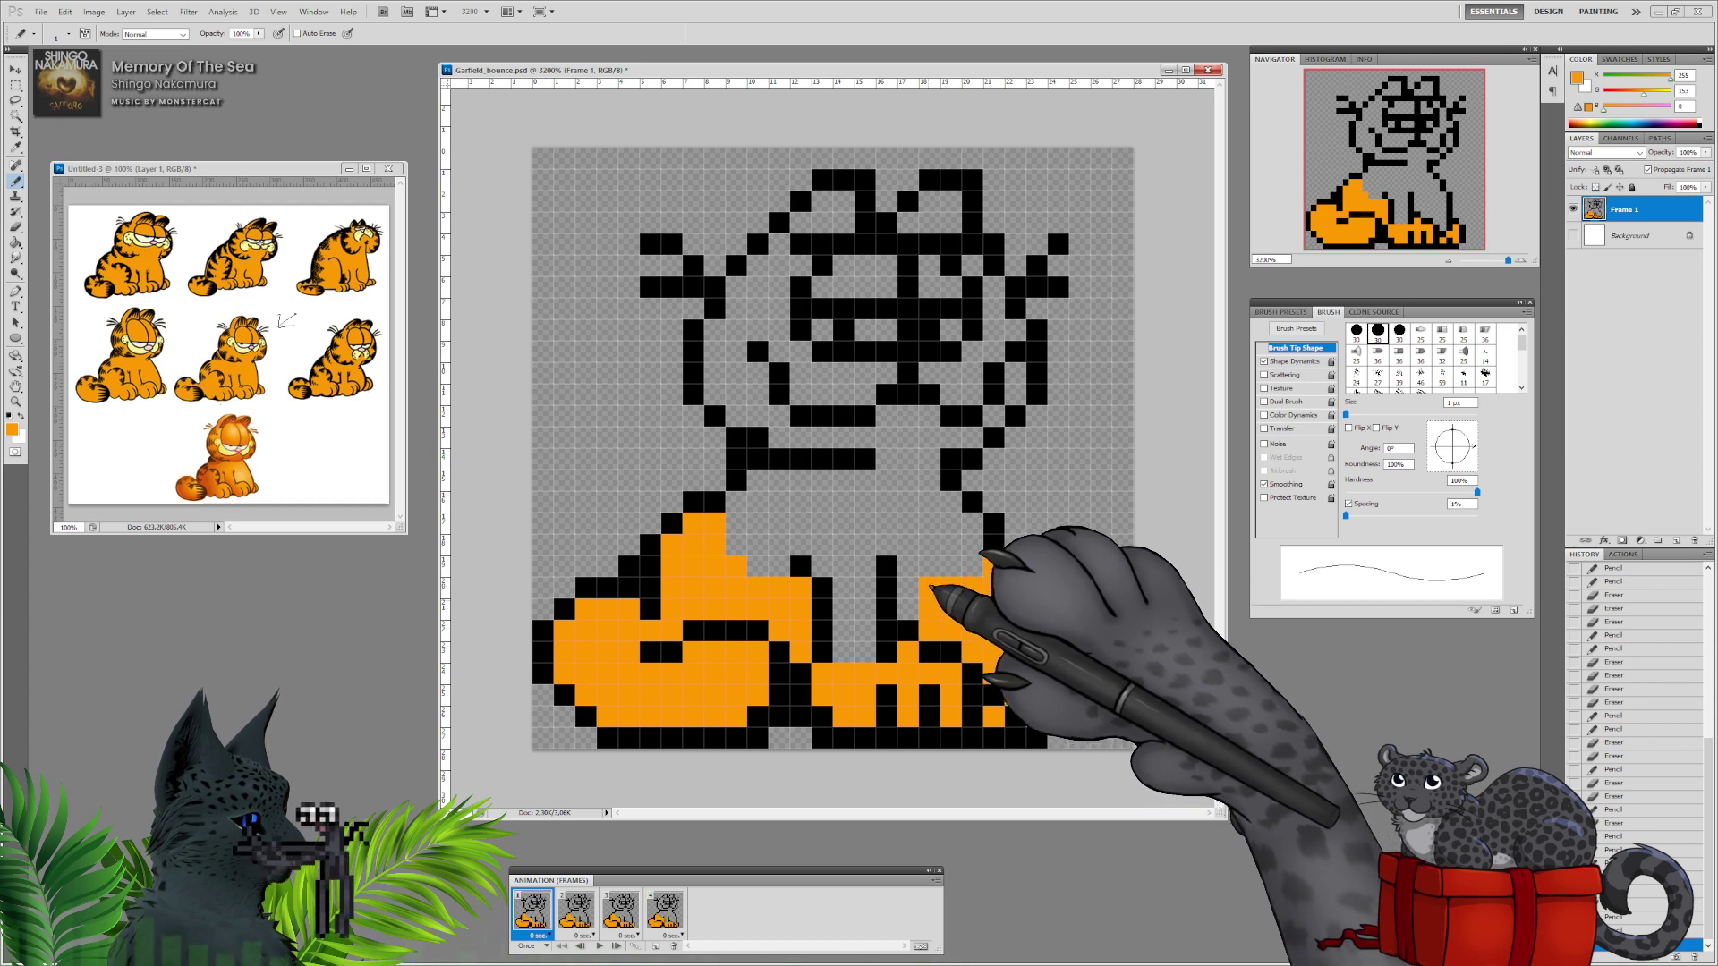
drag(914, 605, 916, 599)
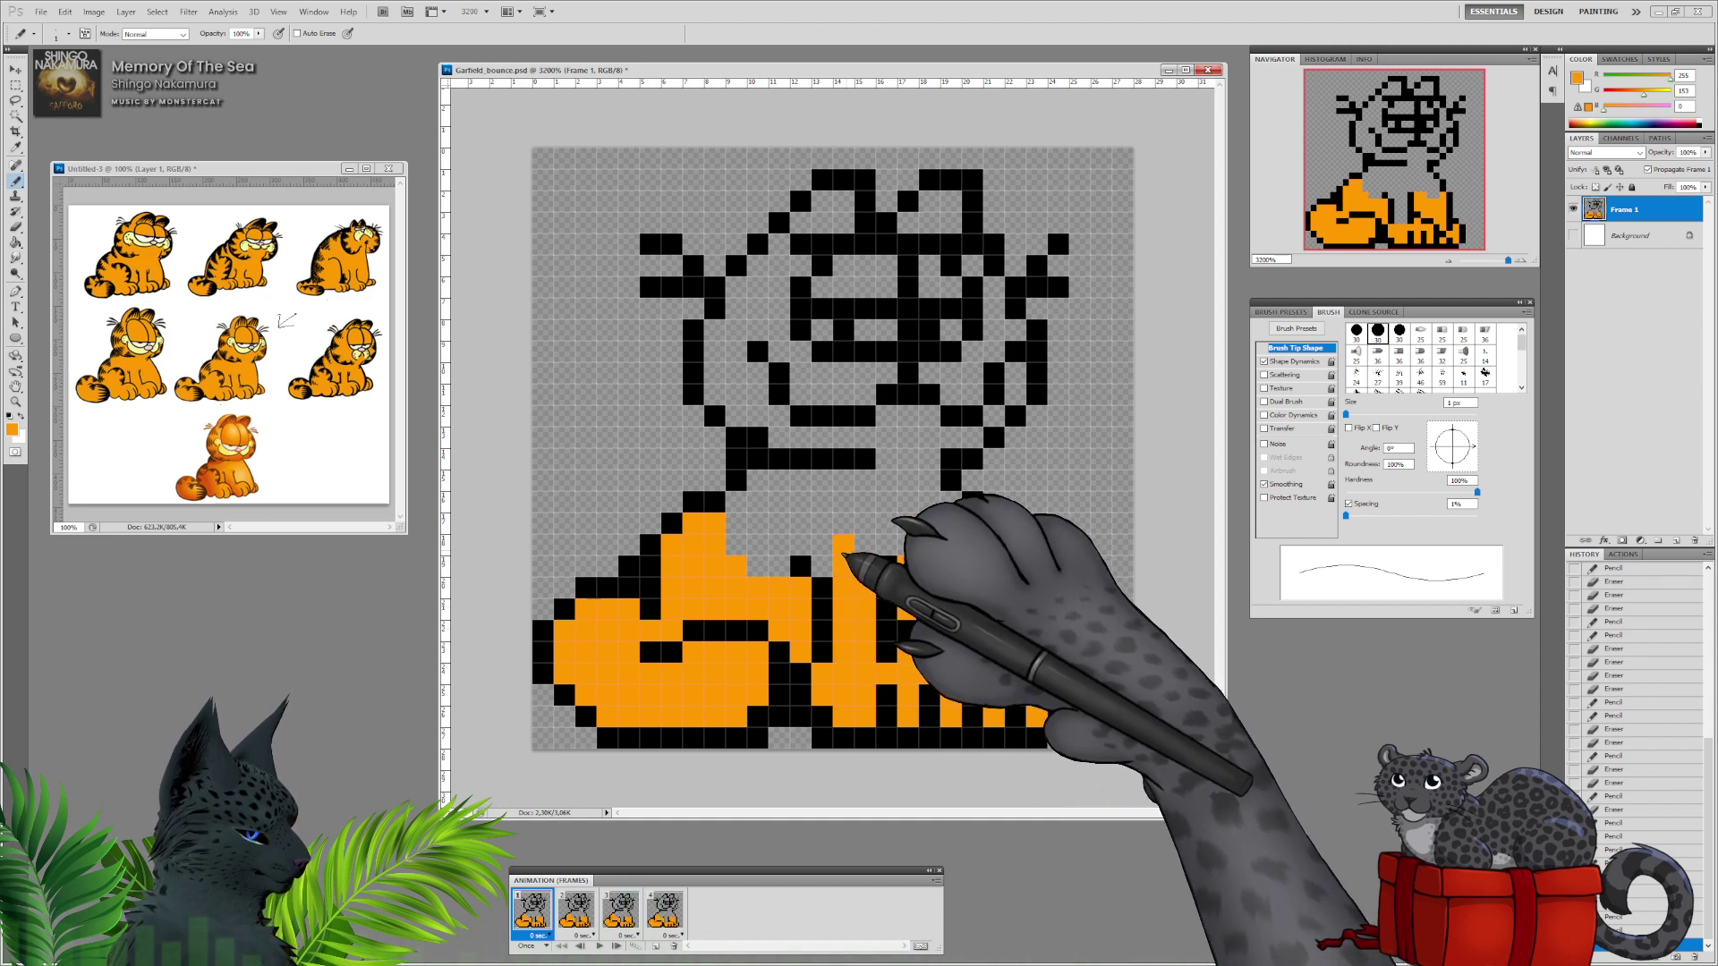
mouse_move(833, 560)
mouse_down()
mouse_move(816, 519)
mouse_move(831, 487)
mouse_move(770, 485)
mouse_move(745, 523)
mouse_move(753, 570)
mouse_move(770, 512)
mouse_move(768, 561)
mouse_move(795, 522)
mouse_up()
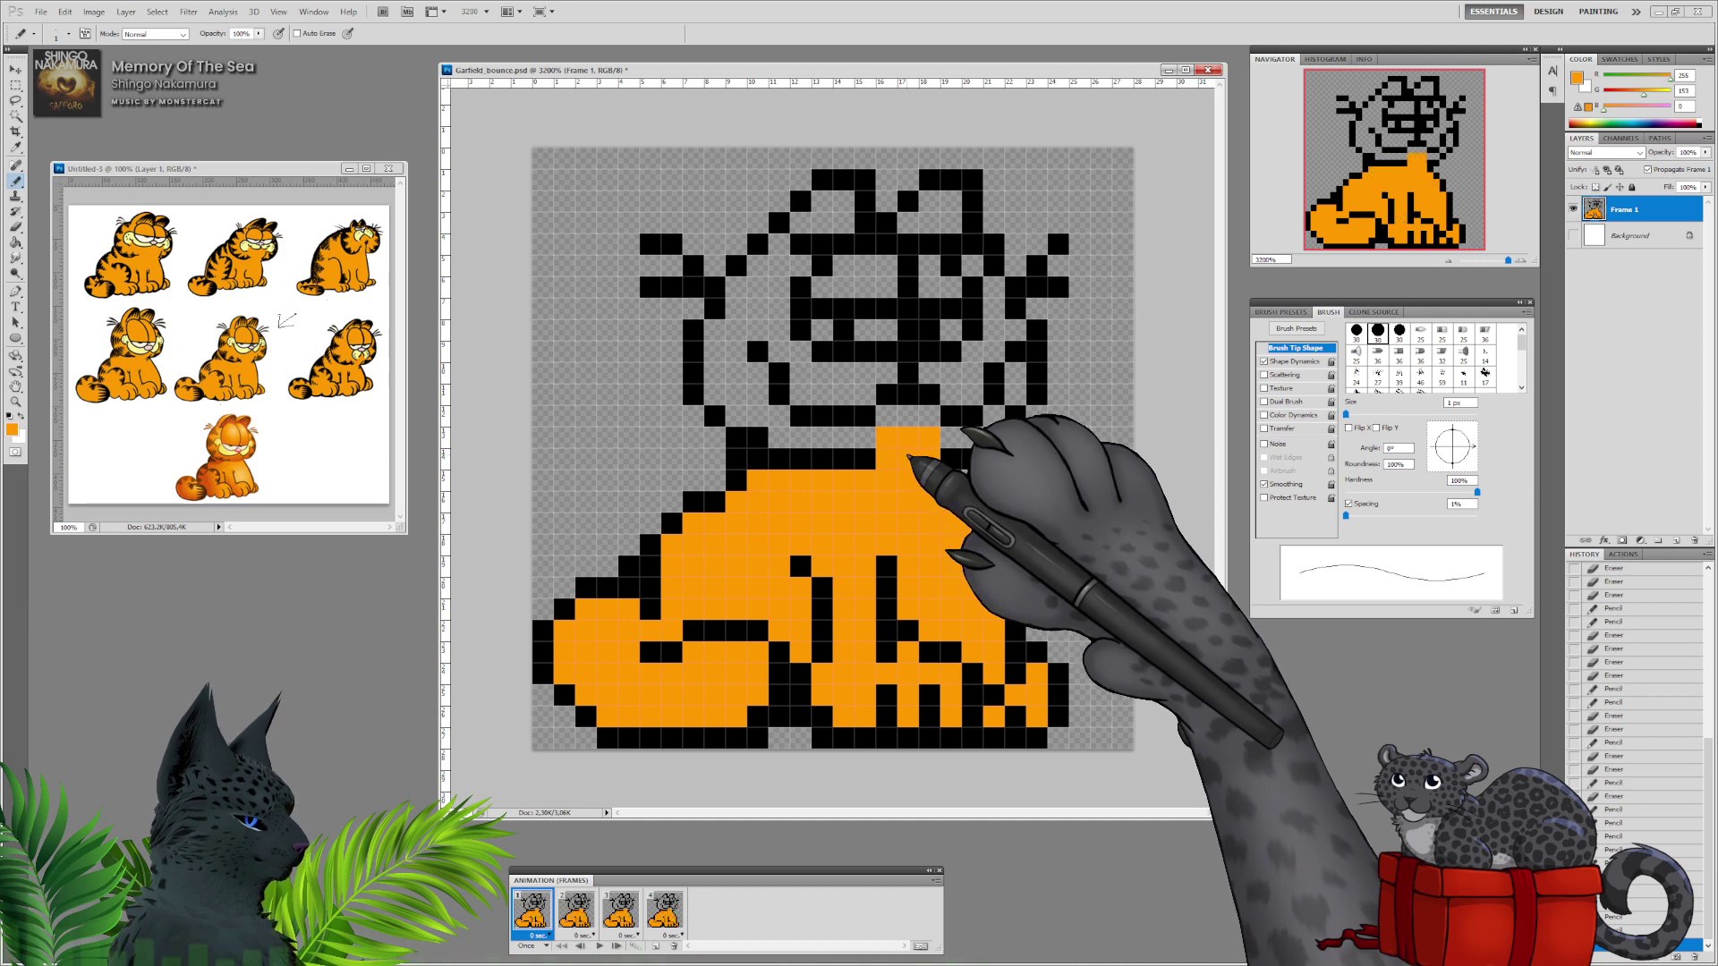
Fill the head orange, covering the cheeks, ears, forehead, eyelids and the areas around the nose and mouth.
mouse_move(935, 437)
mouse_down()
mouse_move(972, 435)
mouse_move(1016, 374)
mouse_up()
click(993, 417)
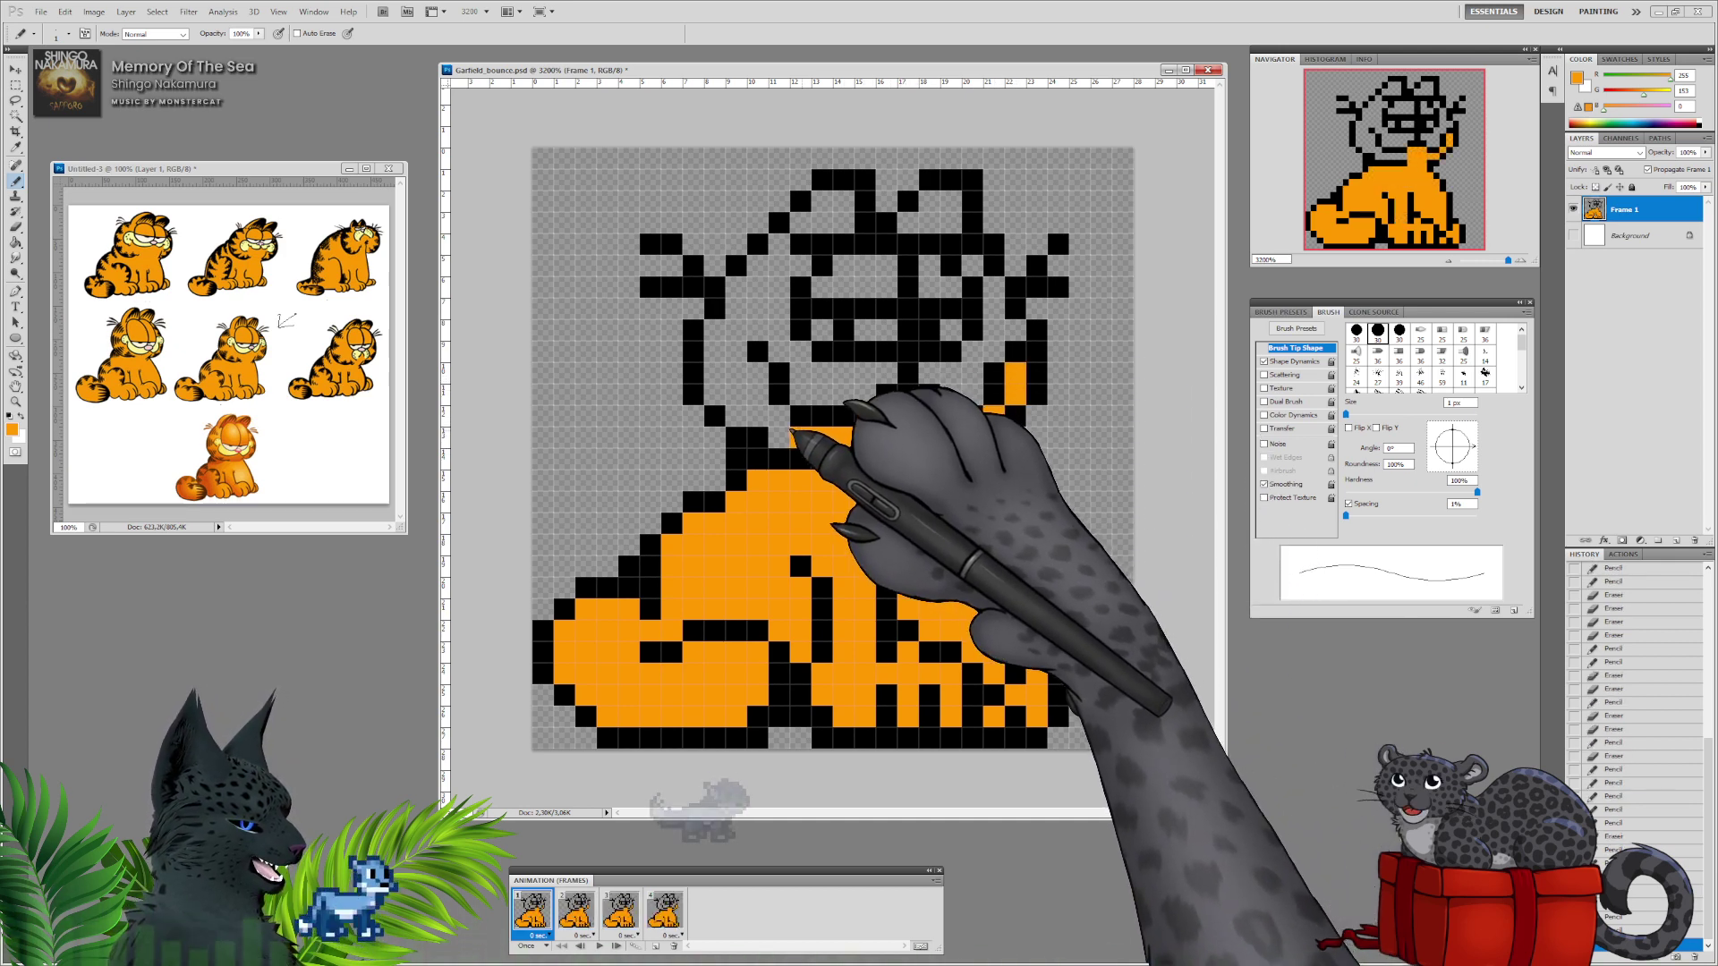
mouse_move(792, 431)
mouse_down()
mouse_move(747, 416)
mouse_move(757, 383)
mouse_move(719, 381)
mouse_move(794, 386)
mouse_move(825, 321)
mouse_move(811, 311)
mouse_move(720, 386)
mouse_move(720, 341)
mouse_move(732, 351)
mouse_move(742, 301)
mouse_move(765, 322)
mouse_move(780, 254)
mouse_move(780, 351)
mouse_up()
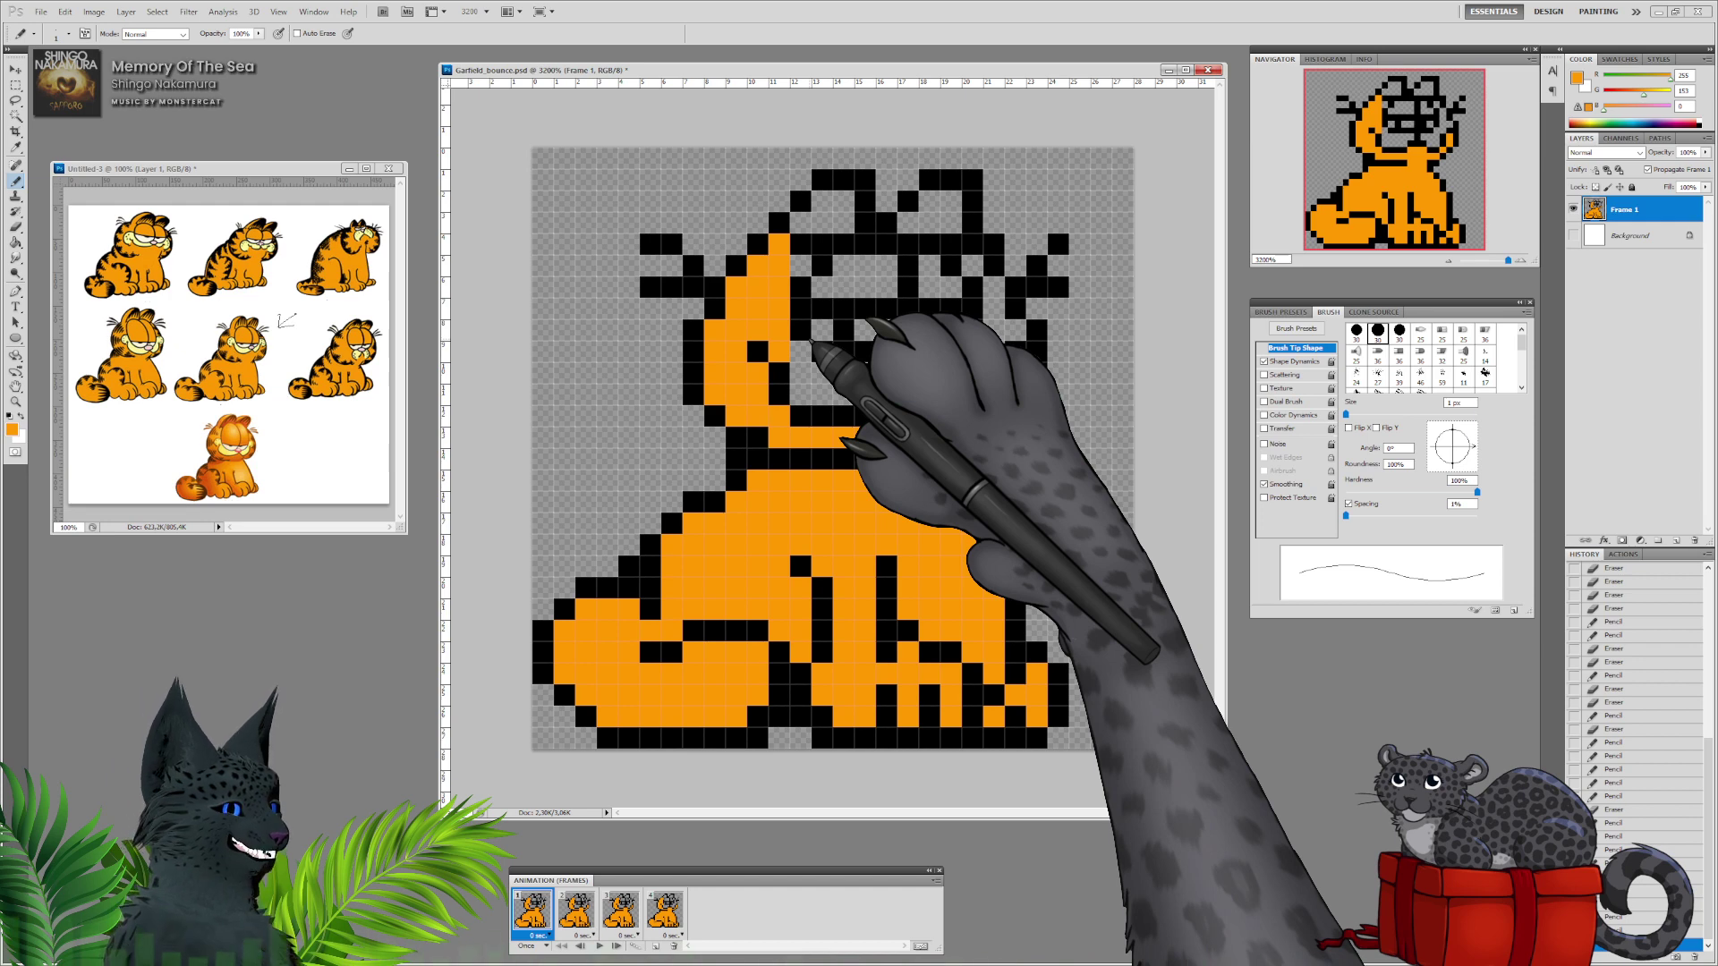
mouse_move(805, 223)
mouse_down()
mouse_move(830, 213)
mouse_move(941, 206)
mouse_up()
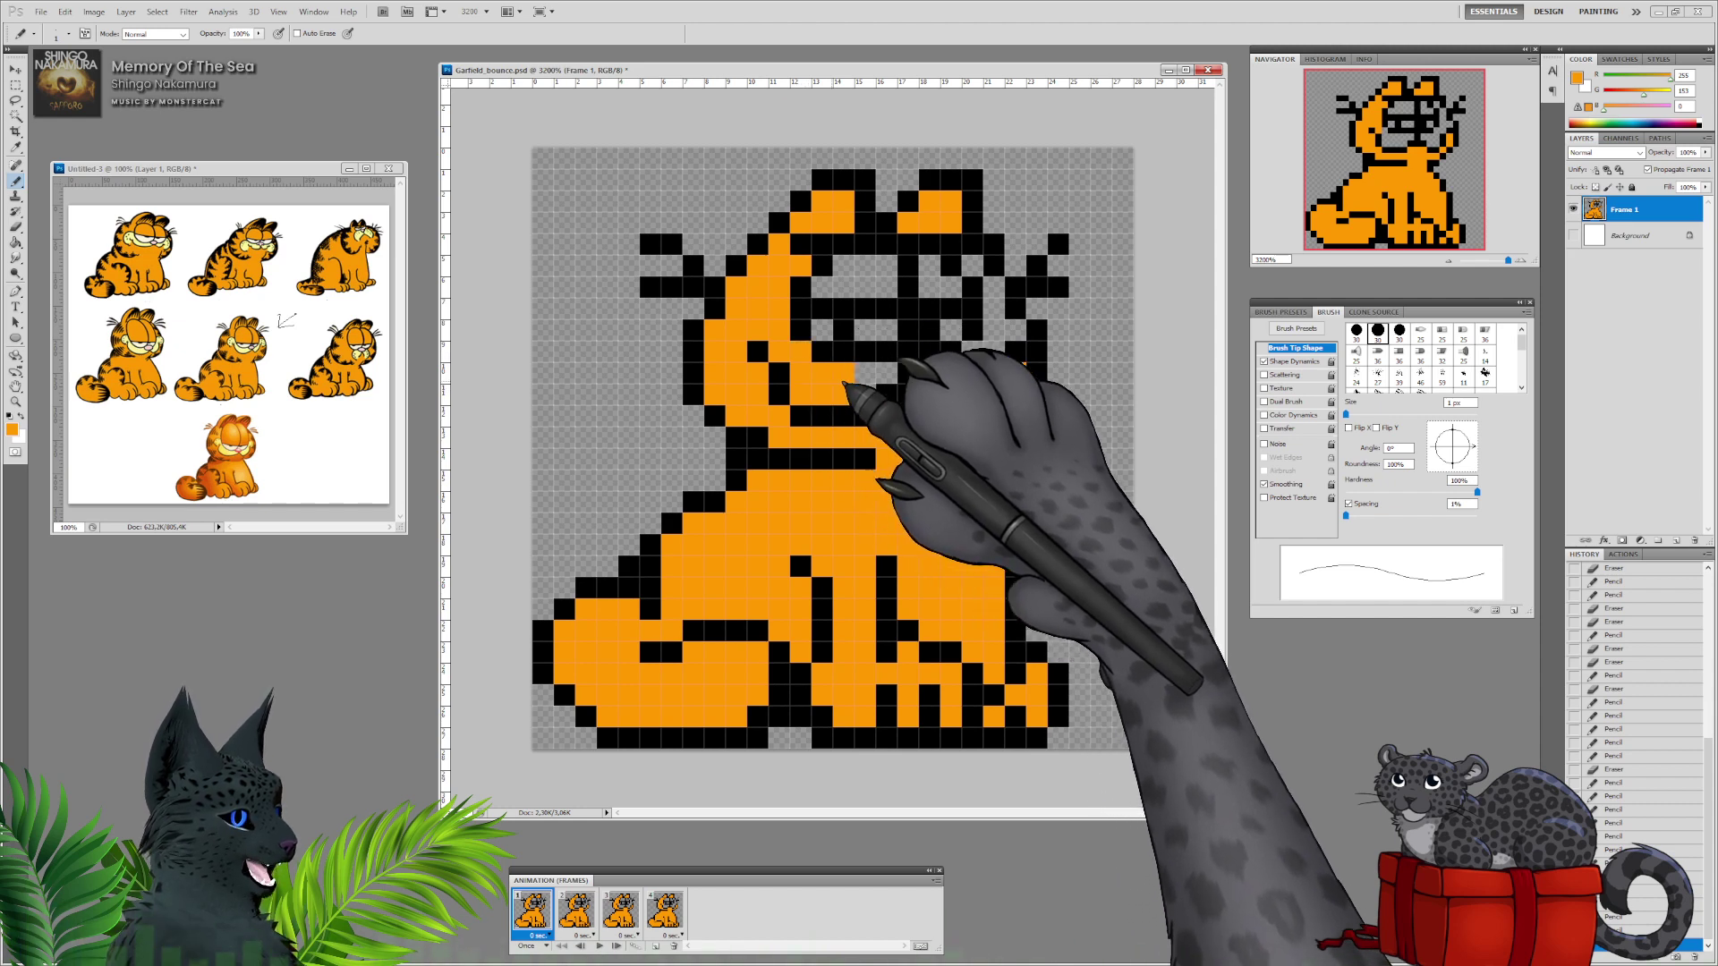
drag(870, 376, 886, 373)
mouse_move(930, 373)
mouse_down()
mouse_move(959, 377)
mouse_move(950, 392)
mouse_up()
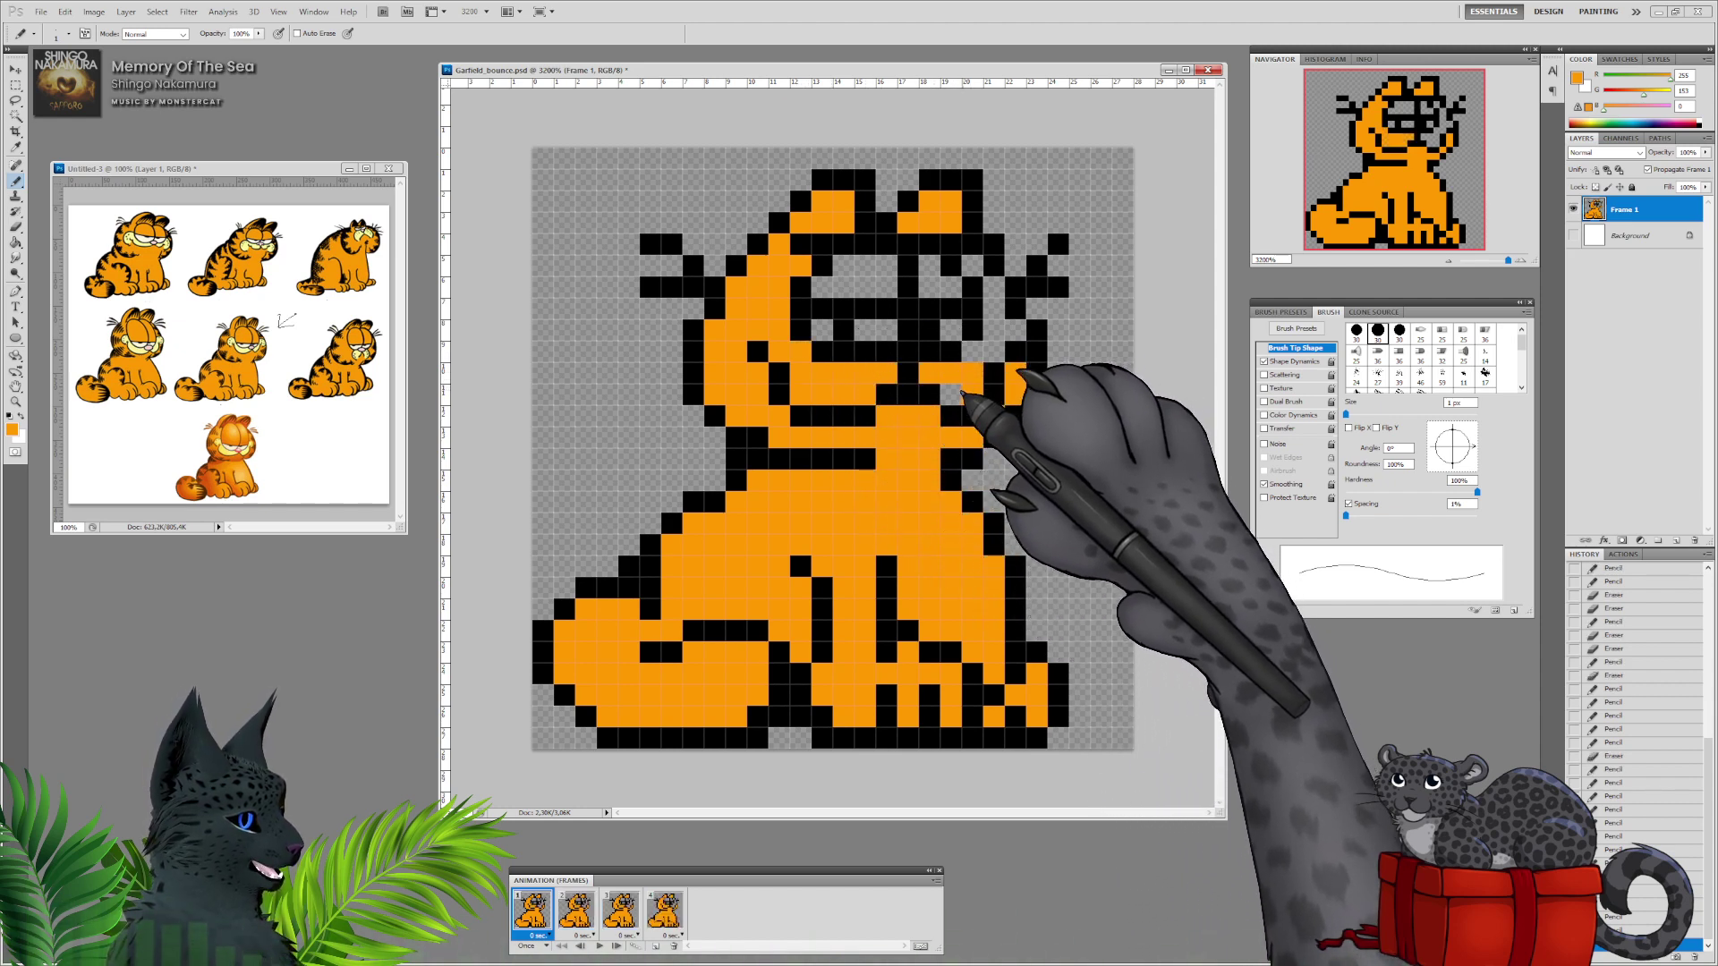
mouse_move(870, 273)
mouse_down()
mouse_move(951, 287)
mouse_move(995, 347)
mouse_move(976, 353)
mouse_move(1014, 351)
mouse_up()
click(972, 267)
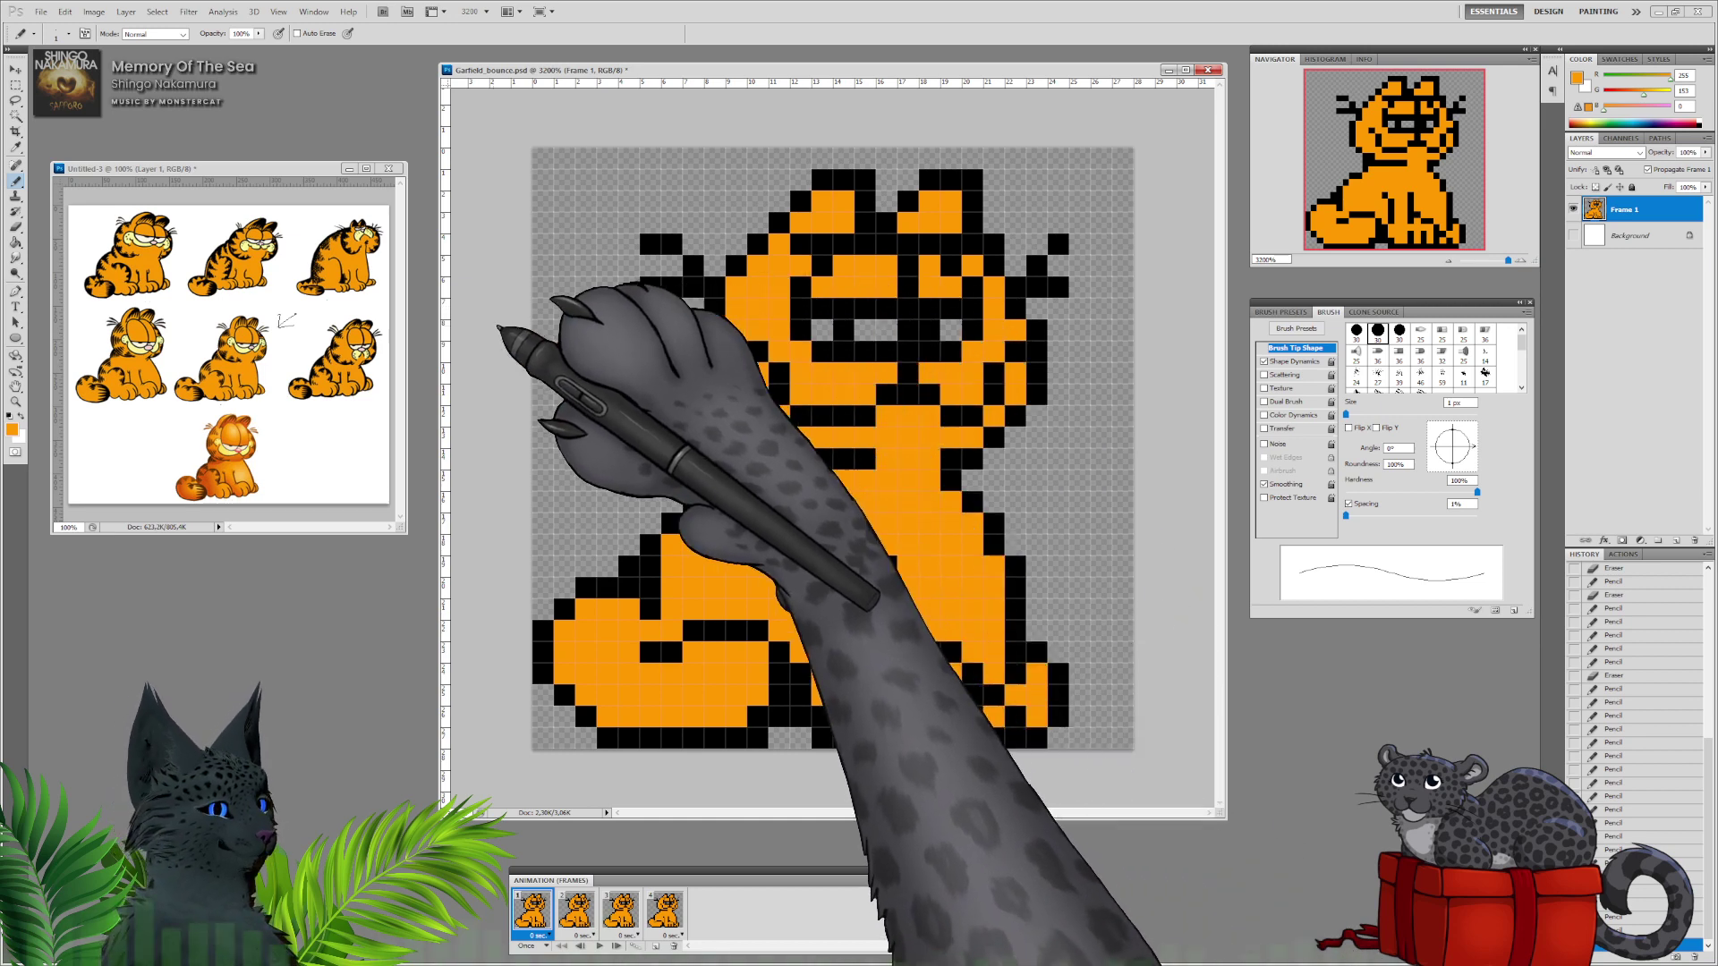
Sample the eye white from the reference and paint the visible parts of both eyes white.
alt+click(253, 351)
alt+click(248, 347)
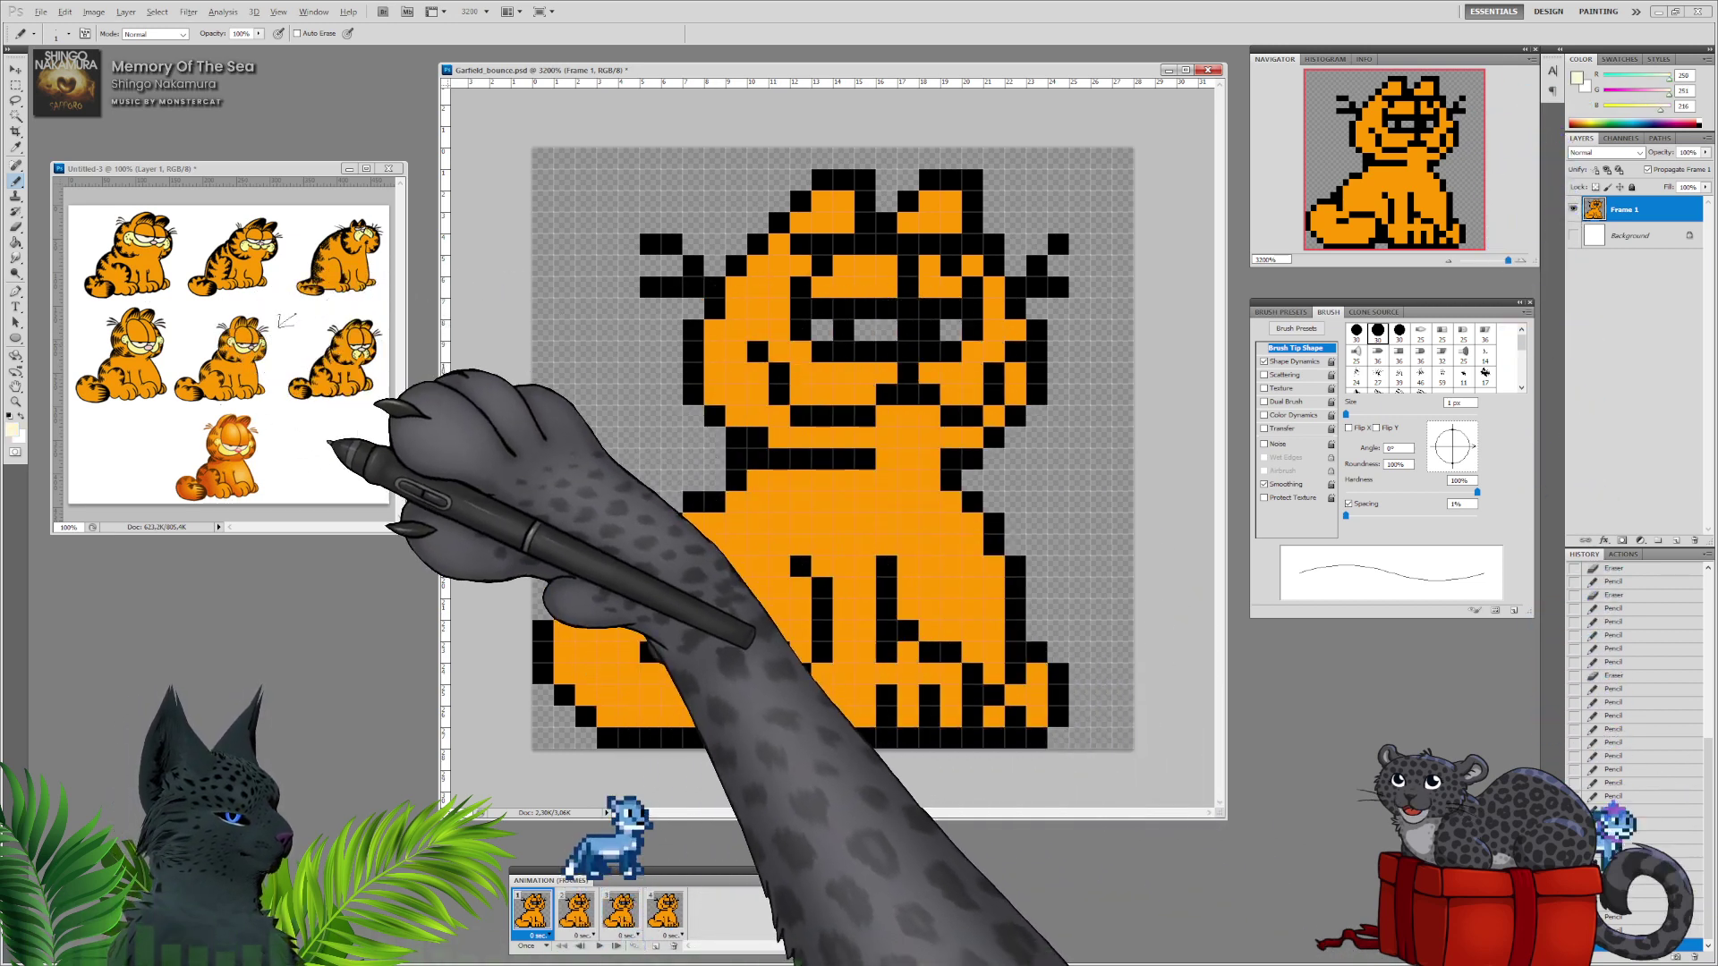
click(821, 330)
drag(866, 332, 887, 331)
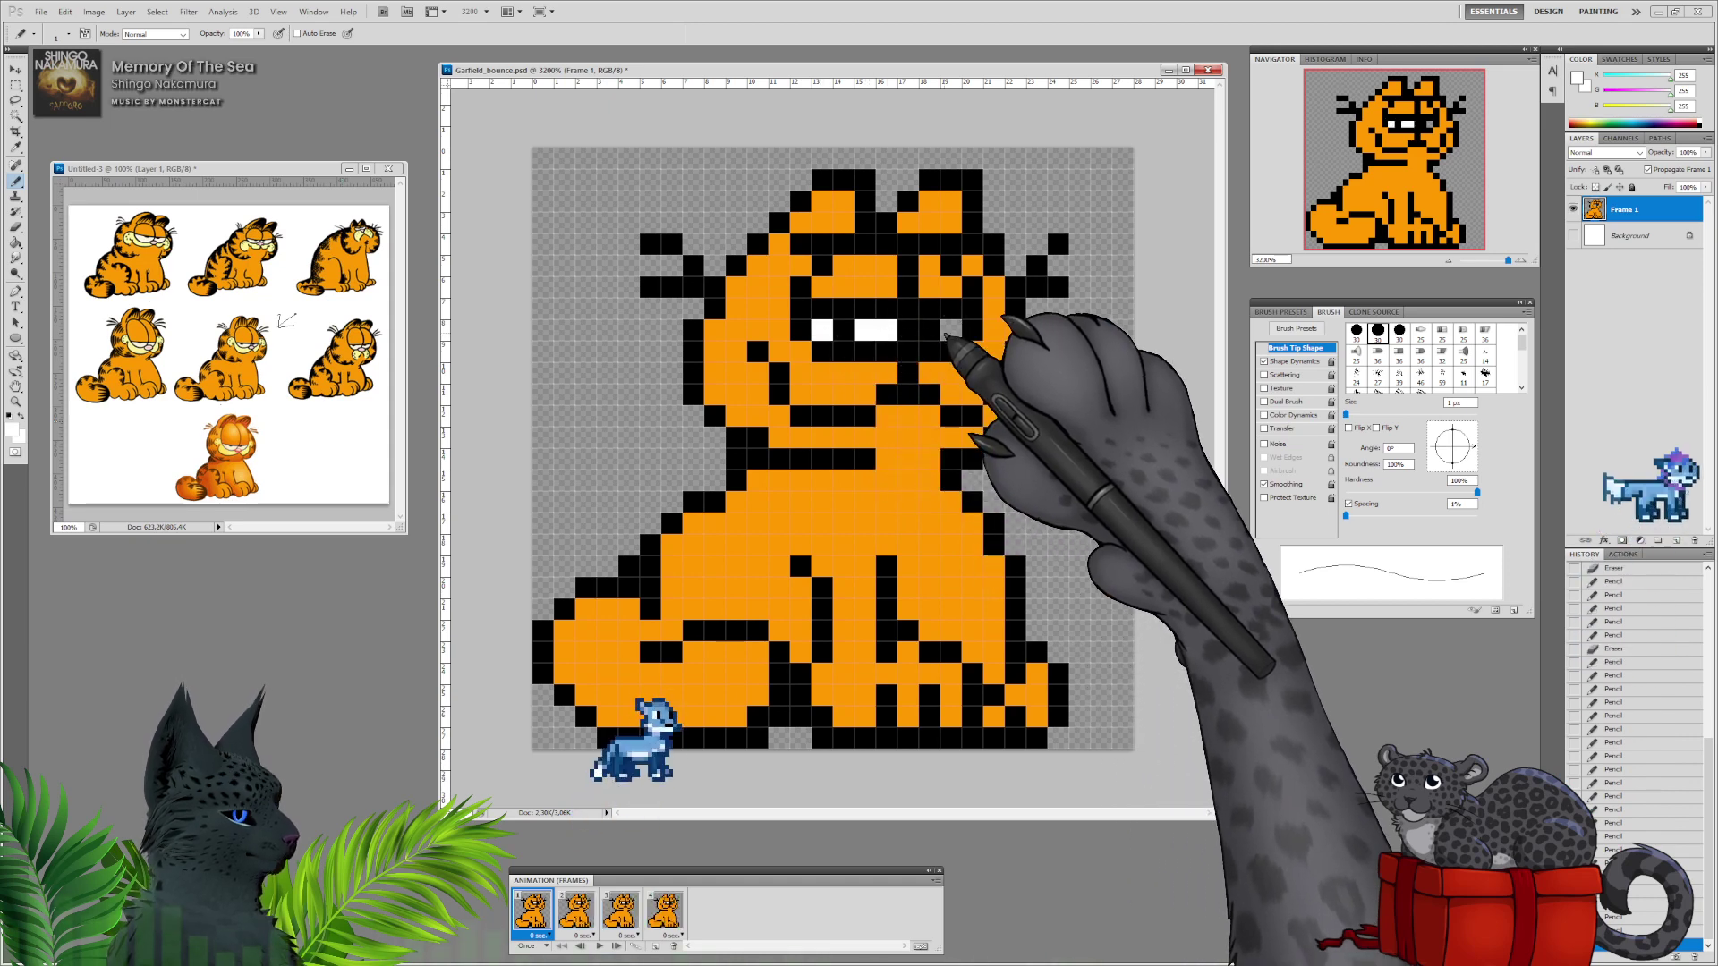
click(950, 331)
click(950, 330)
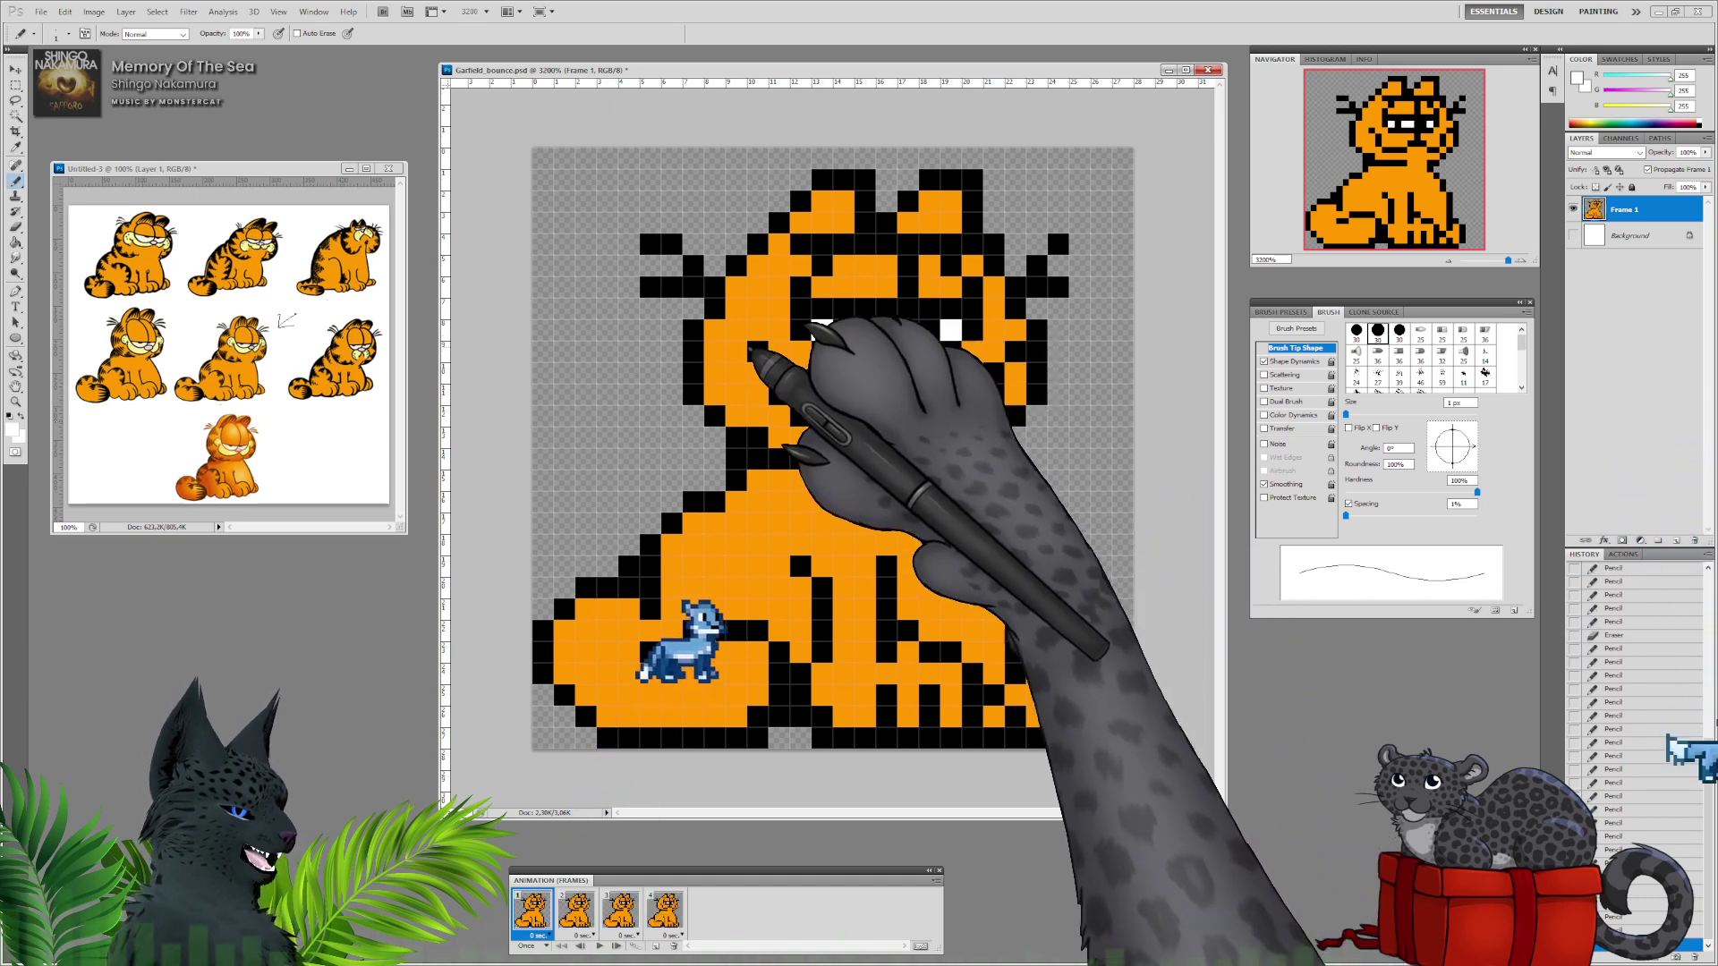
Sample the pale yellow from the reference and paint the muzzle and the cheek patches around both smile ends with it.
alt+click(147, 357)
alt+click(141, 352)
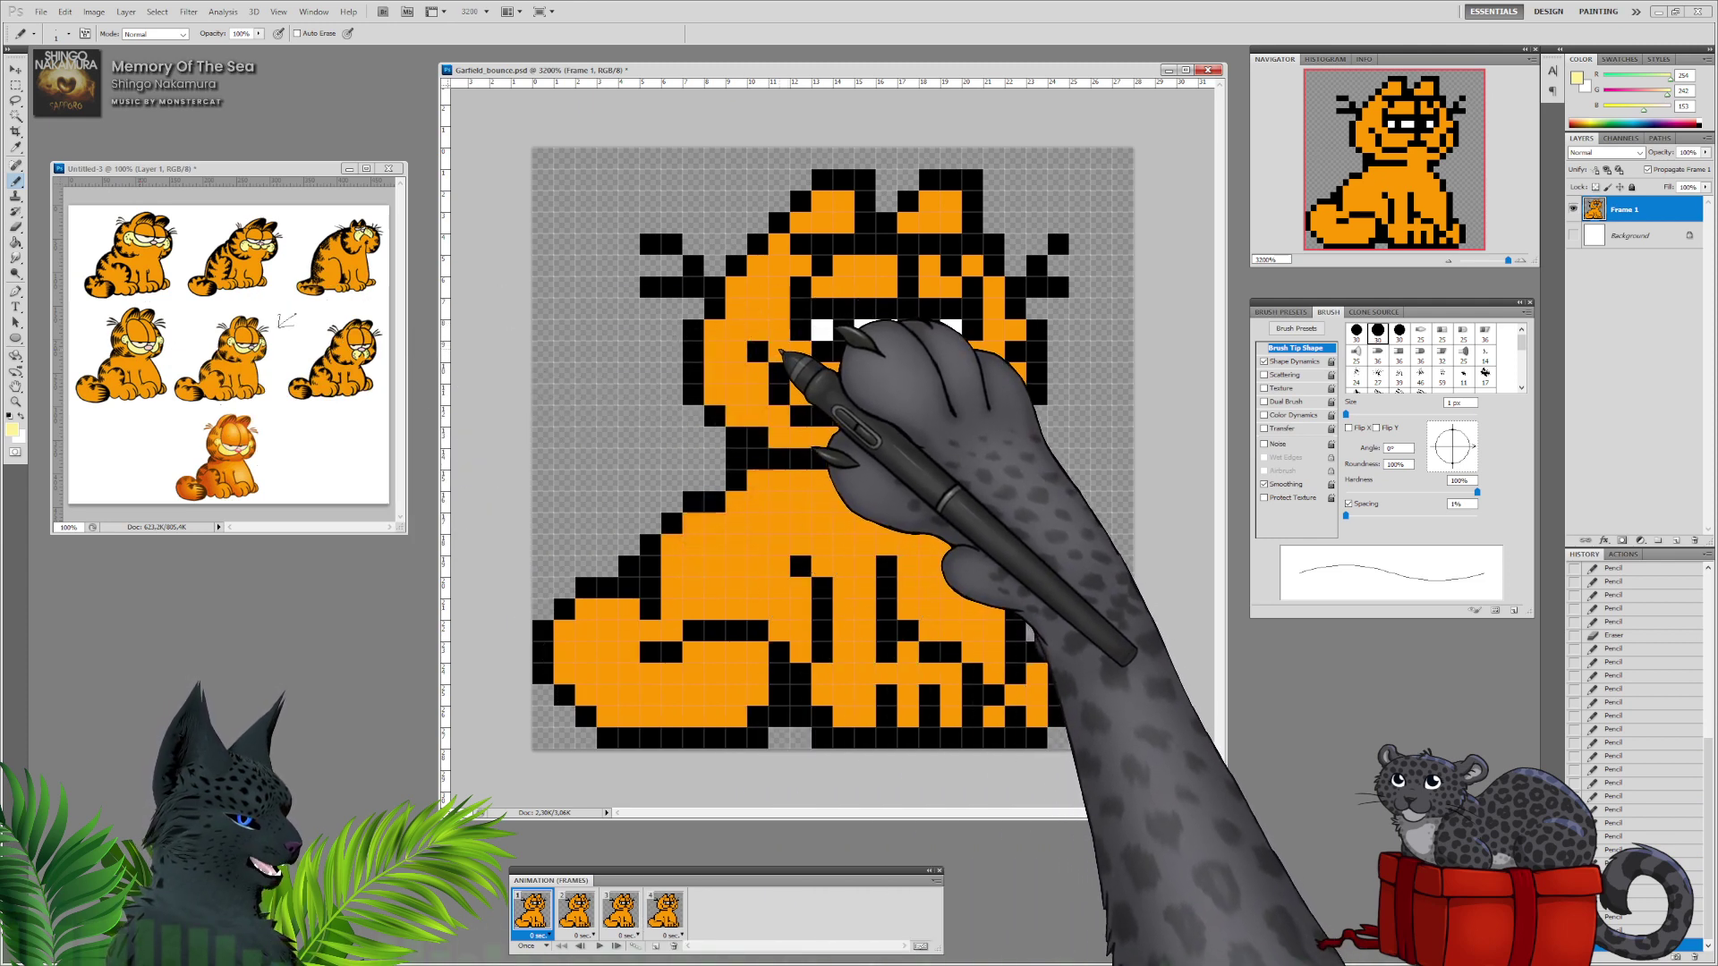
mouse_move(781, 352)
mouse_down()
mouse_move(807, 394)
mouse_move(887, 373)
mouse_up()
mouse_move(930, 373)
mouse_down()
mouse_move(946, 390)
mouse_move(978, 379)
mouse_move(956, 393)
mouse_move(993, 354)
mouse_up()
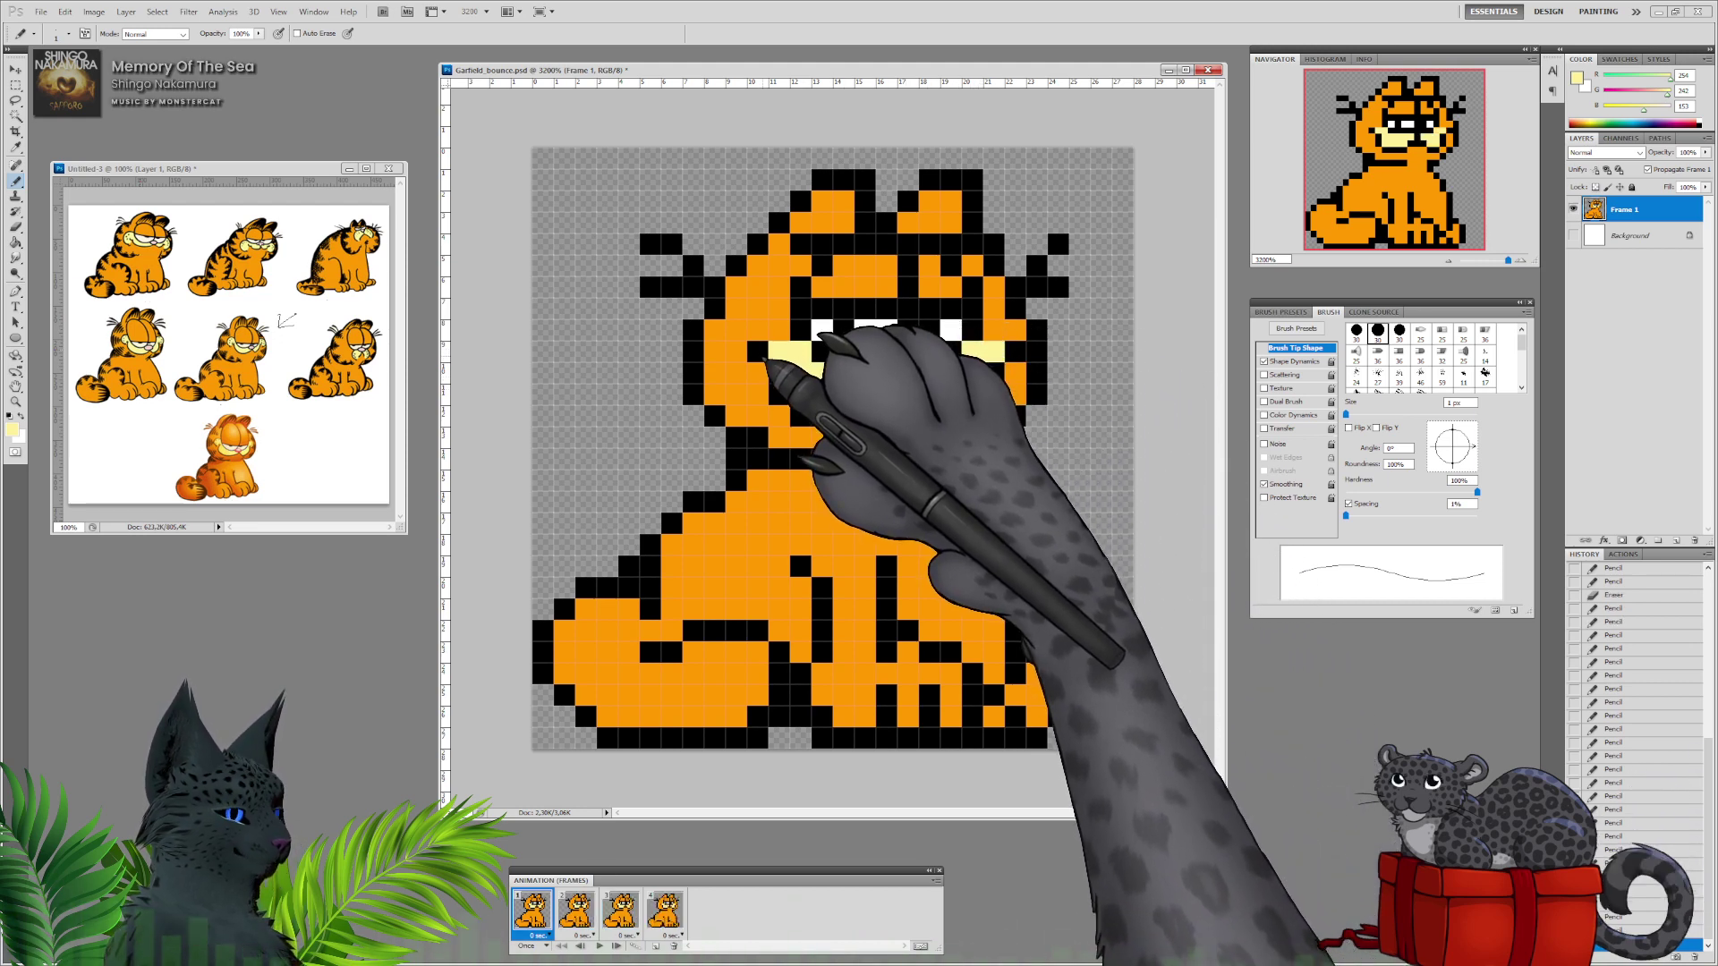
click(758, 374)
click(737, 352)
drag(758, 331, 780, 331)
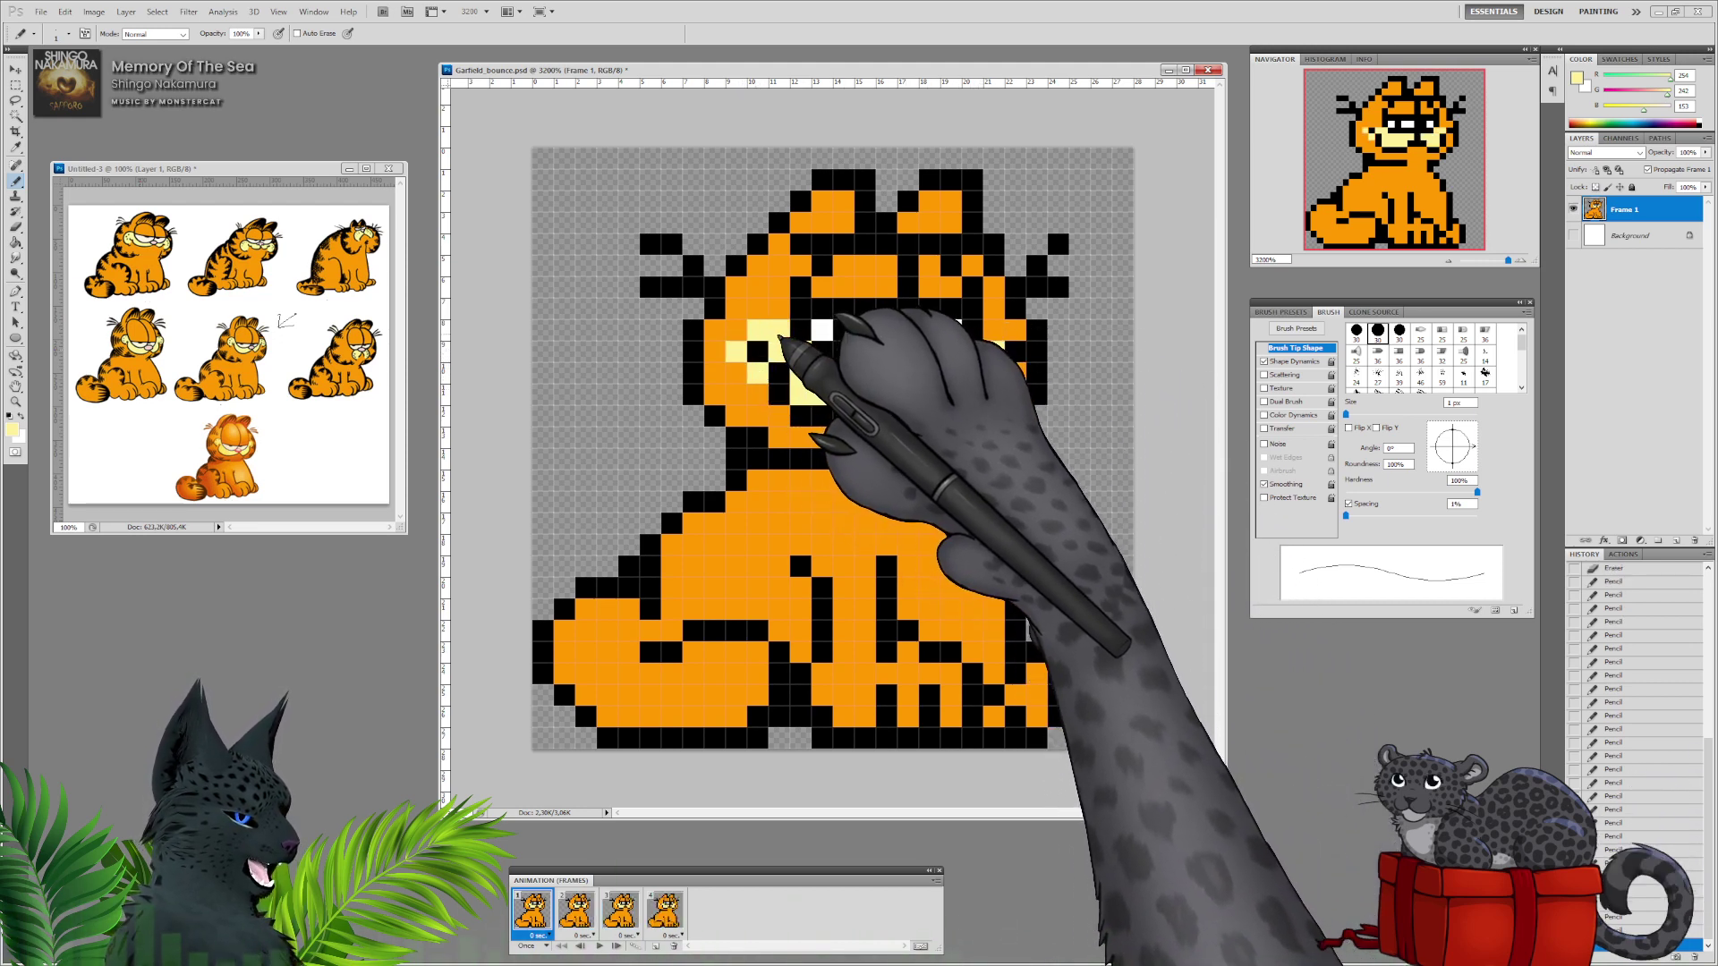
drag(993, 331, 1014, 332)
click(1016, 373)
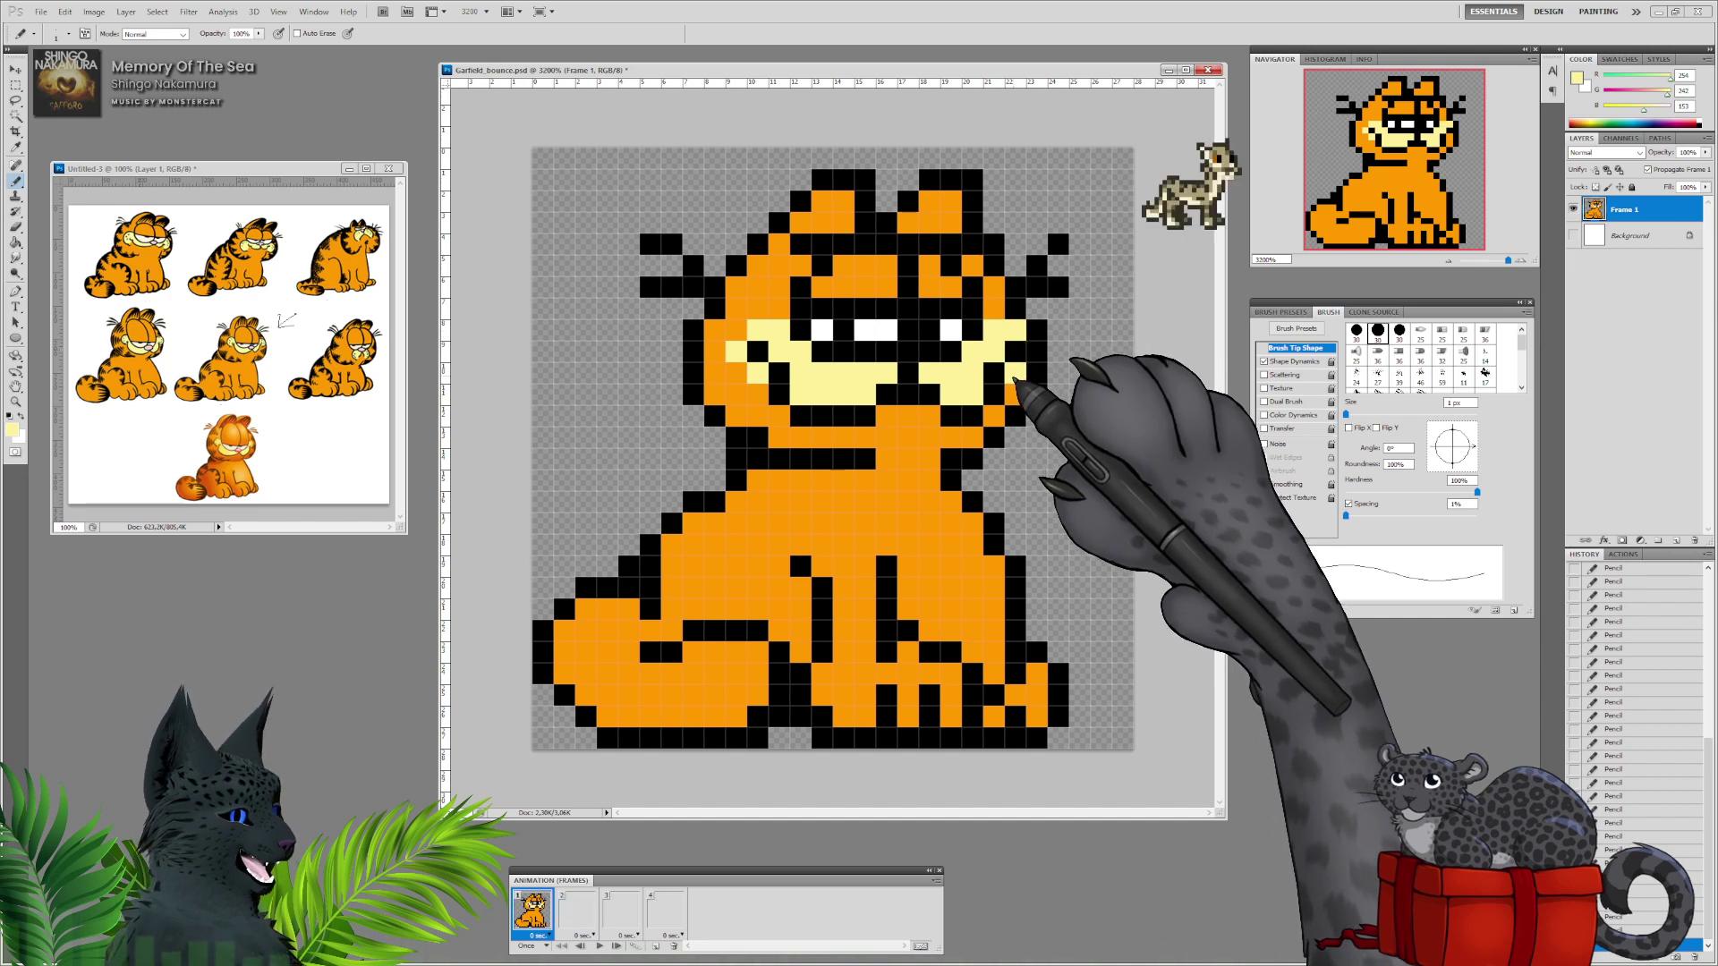
alt+click(1001, 319)
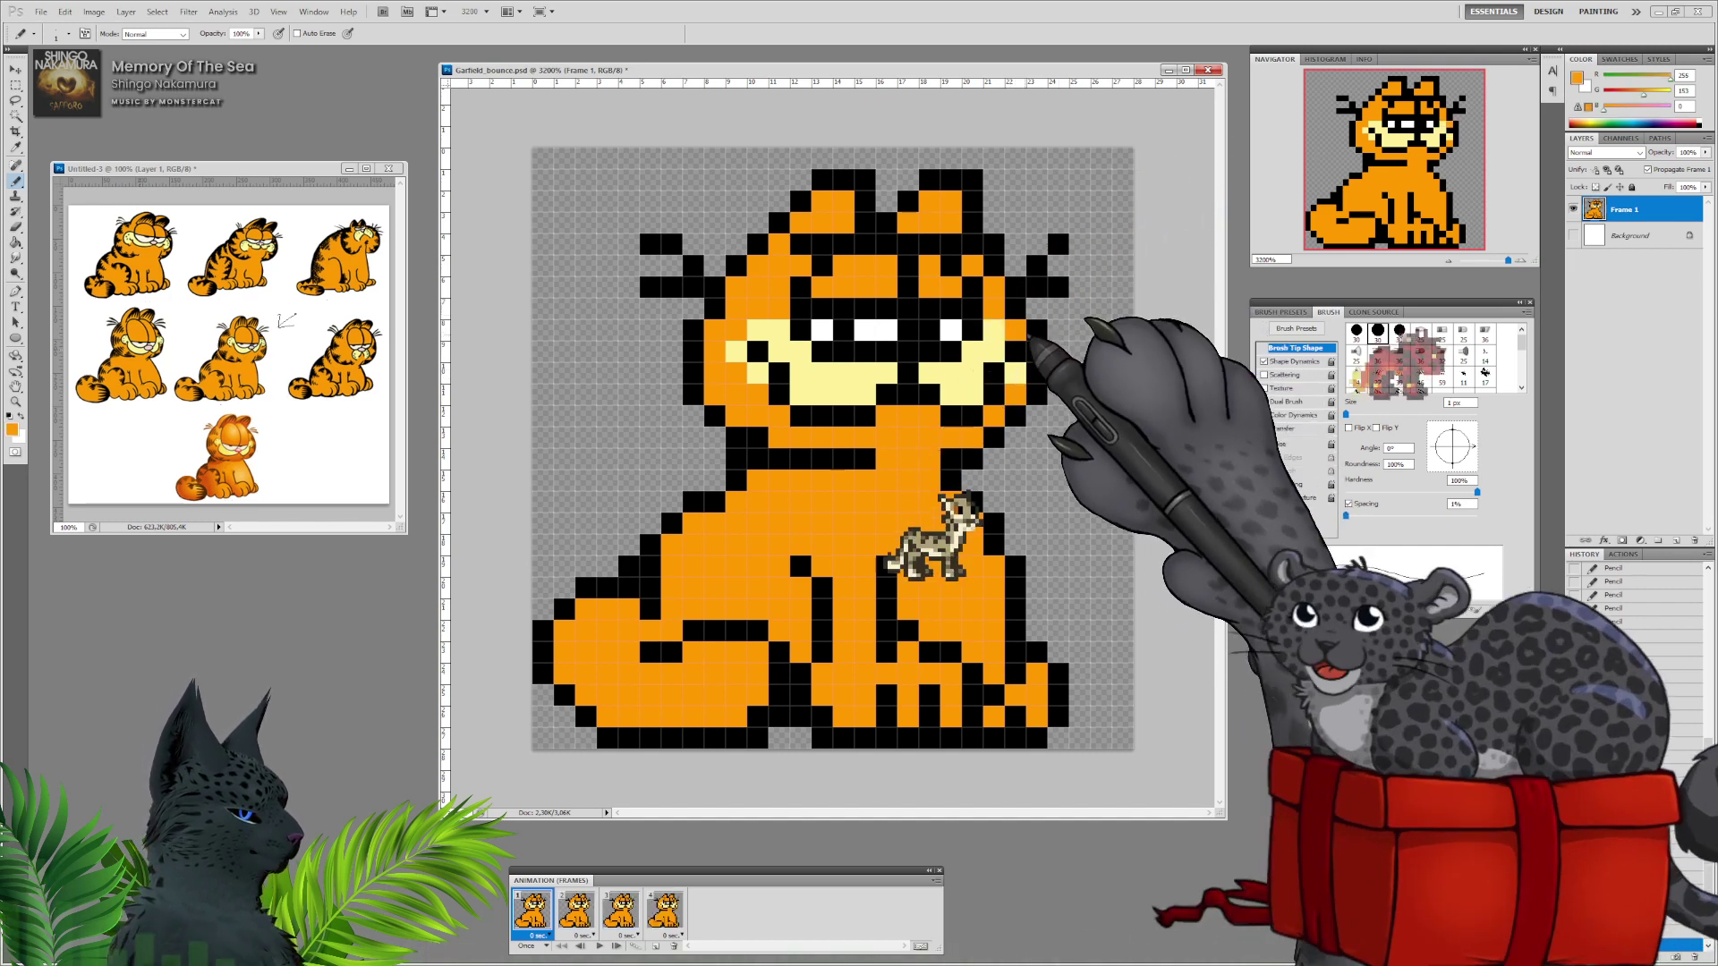
alt+click(966, 386)
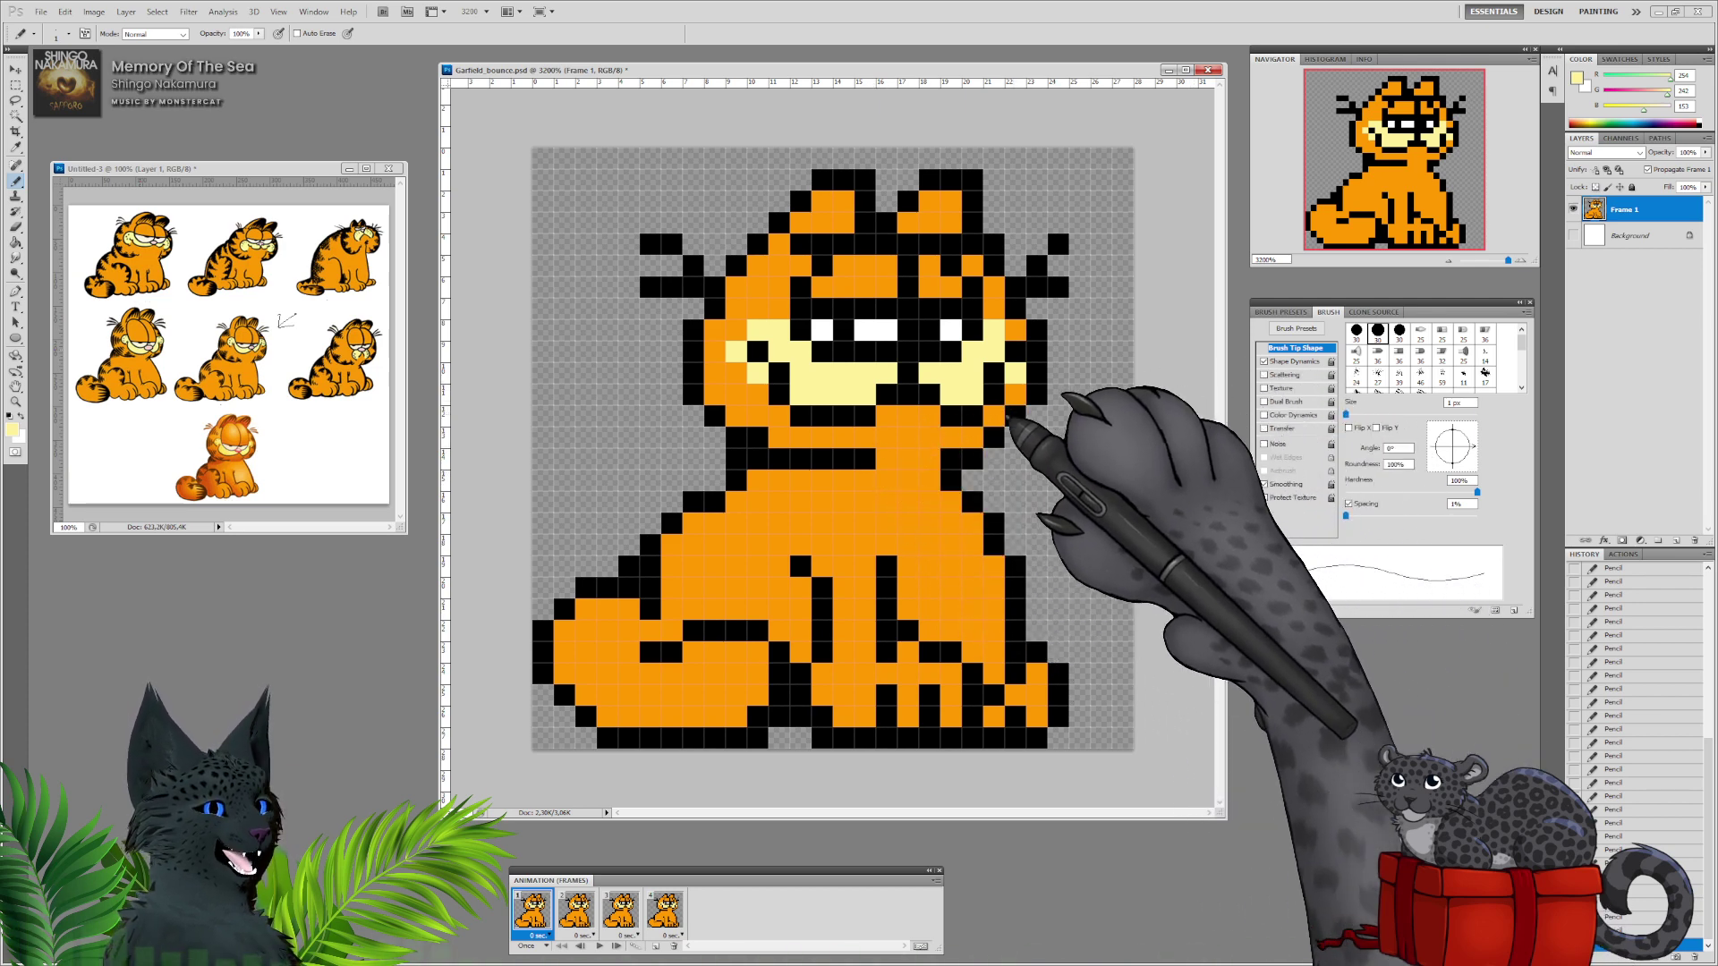
Set the Pencil's foreground colour to a very dark brown derived from the body's orange hue.
alt+click(718, 415)
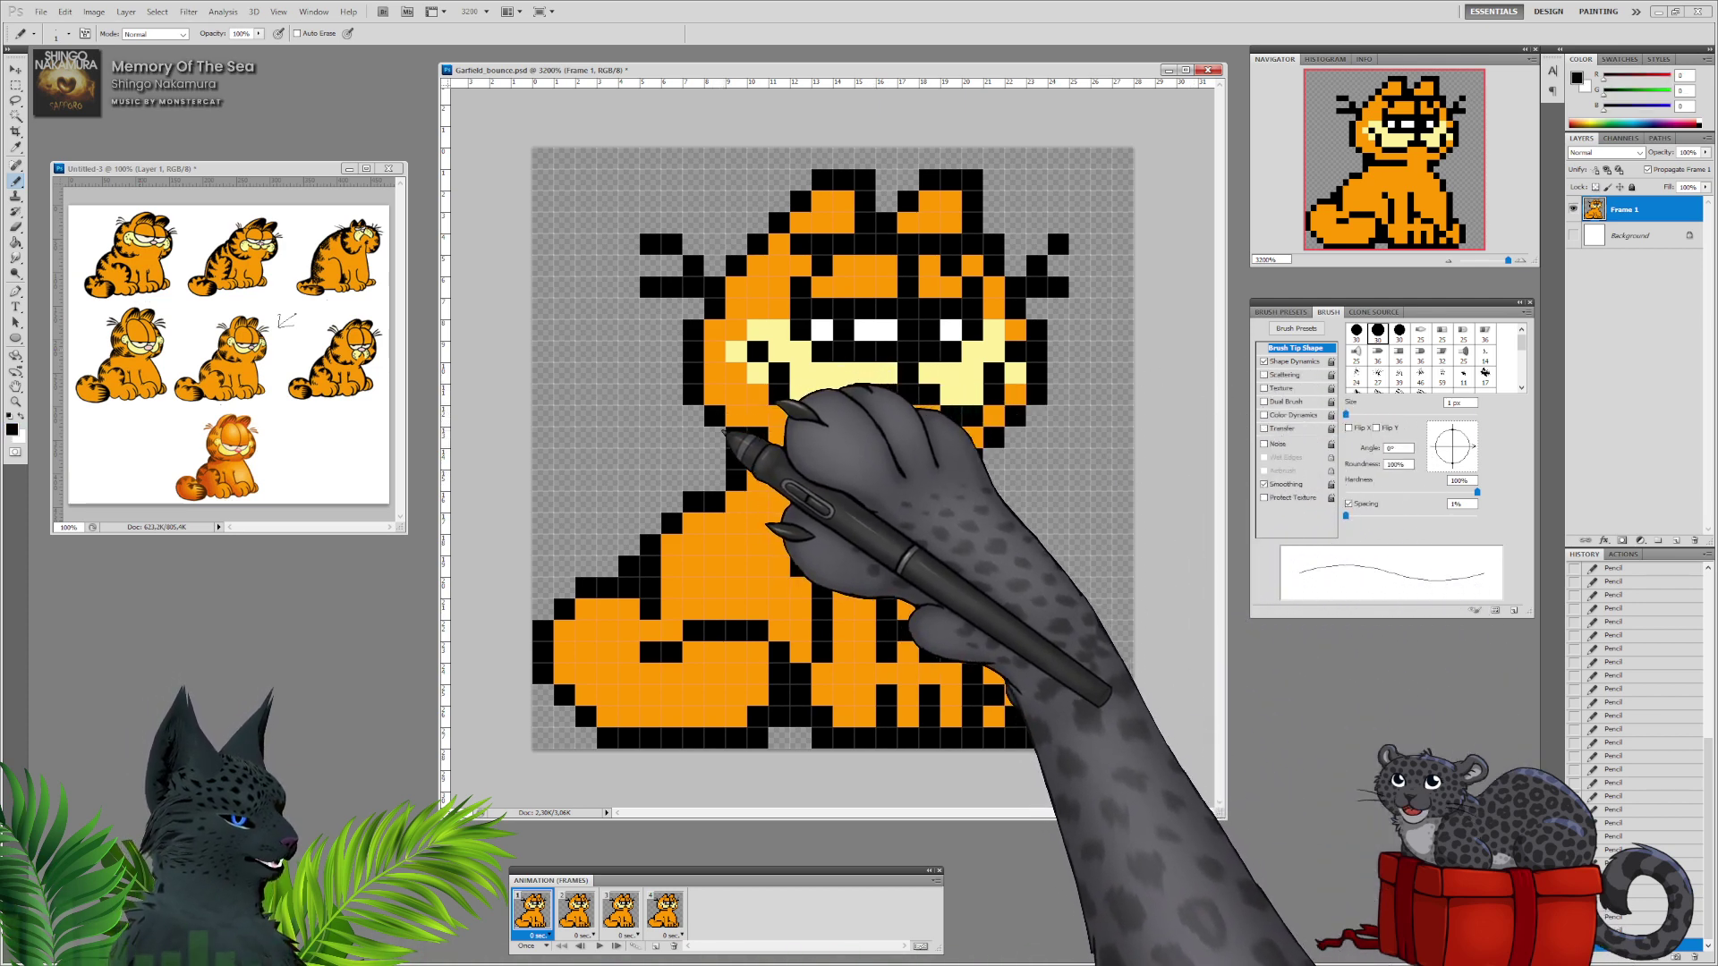
click(11, 429)
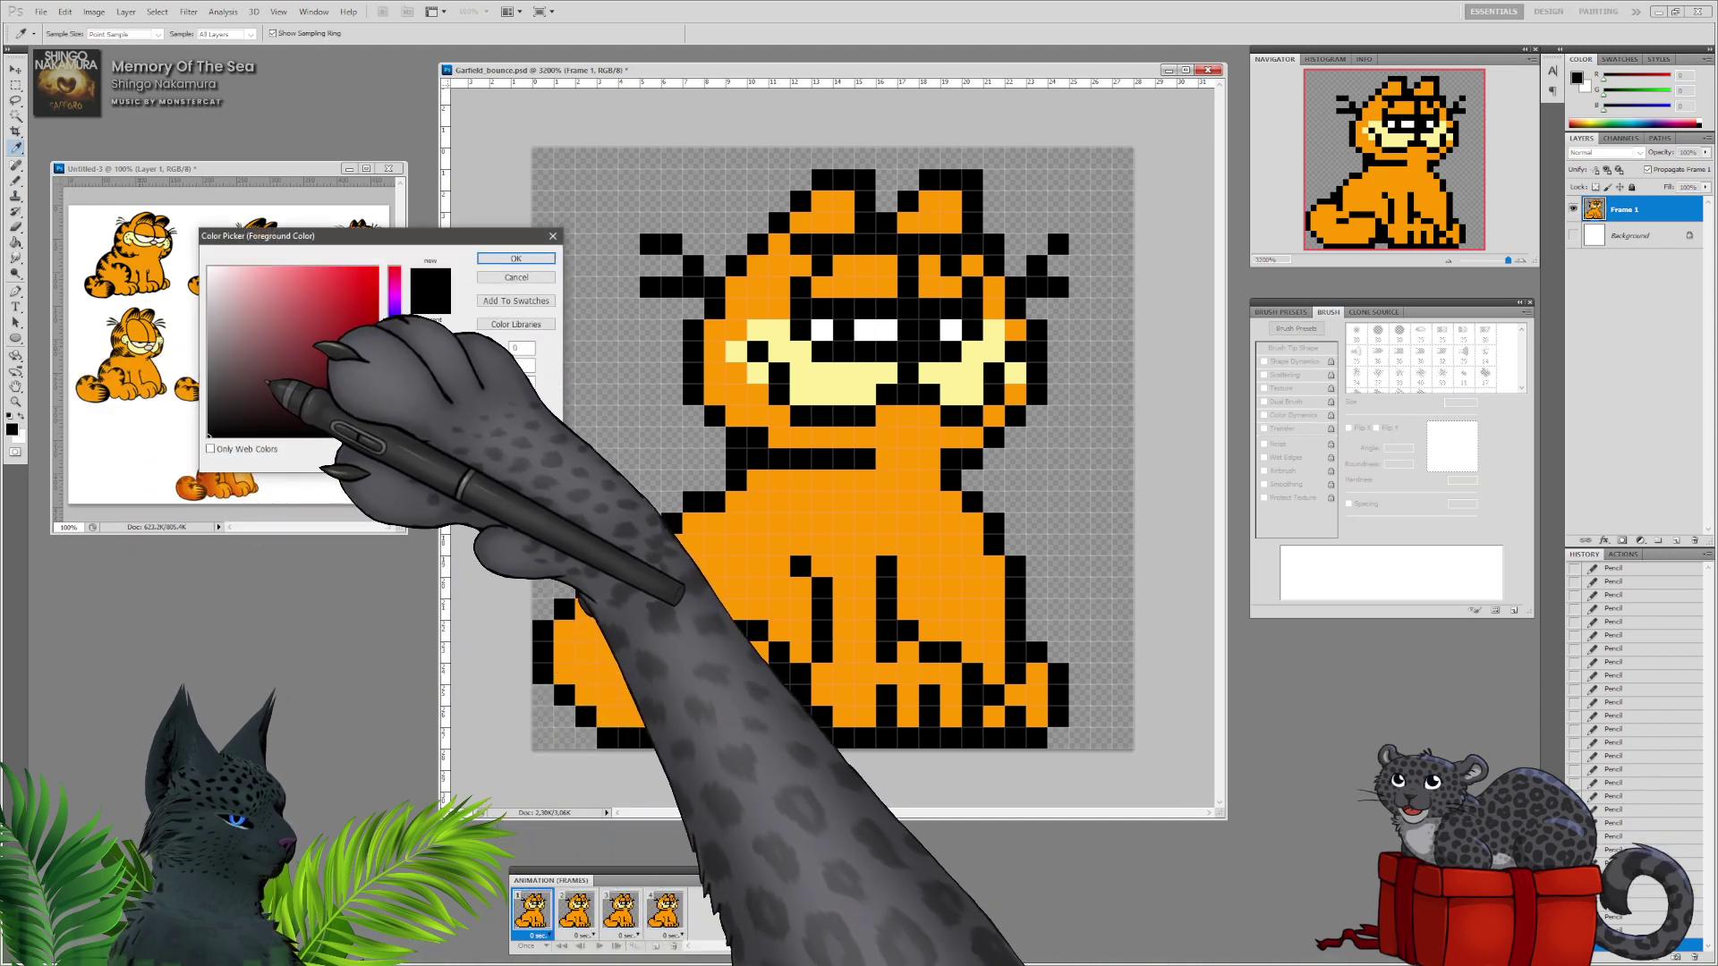
click(716, 546)
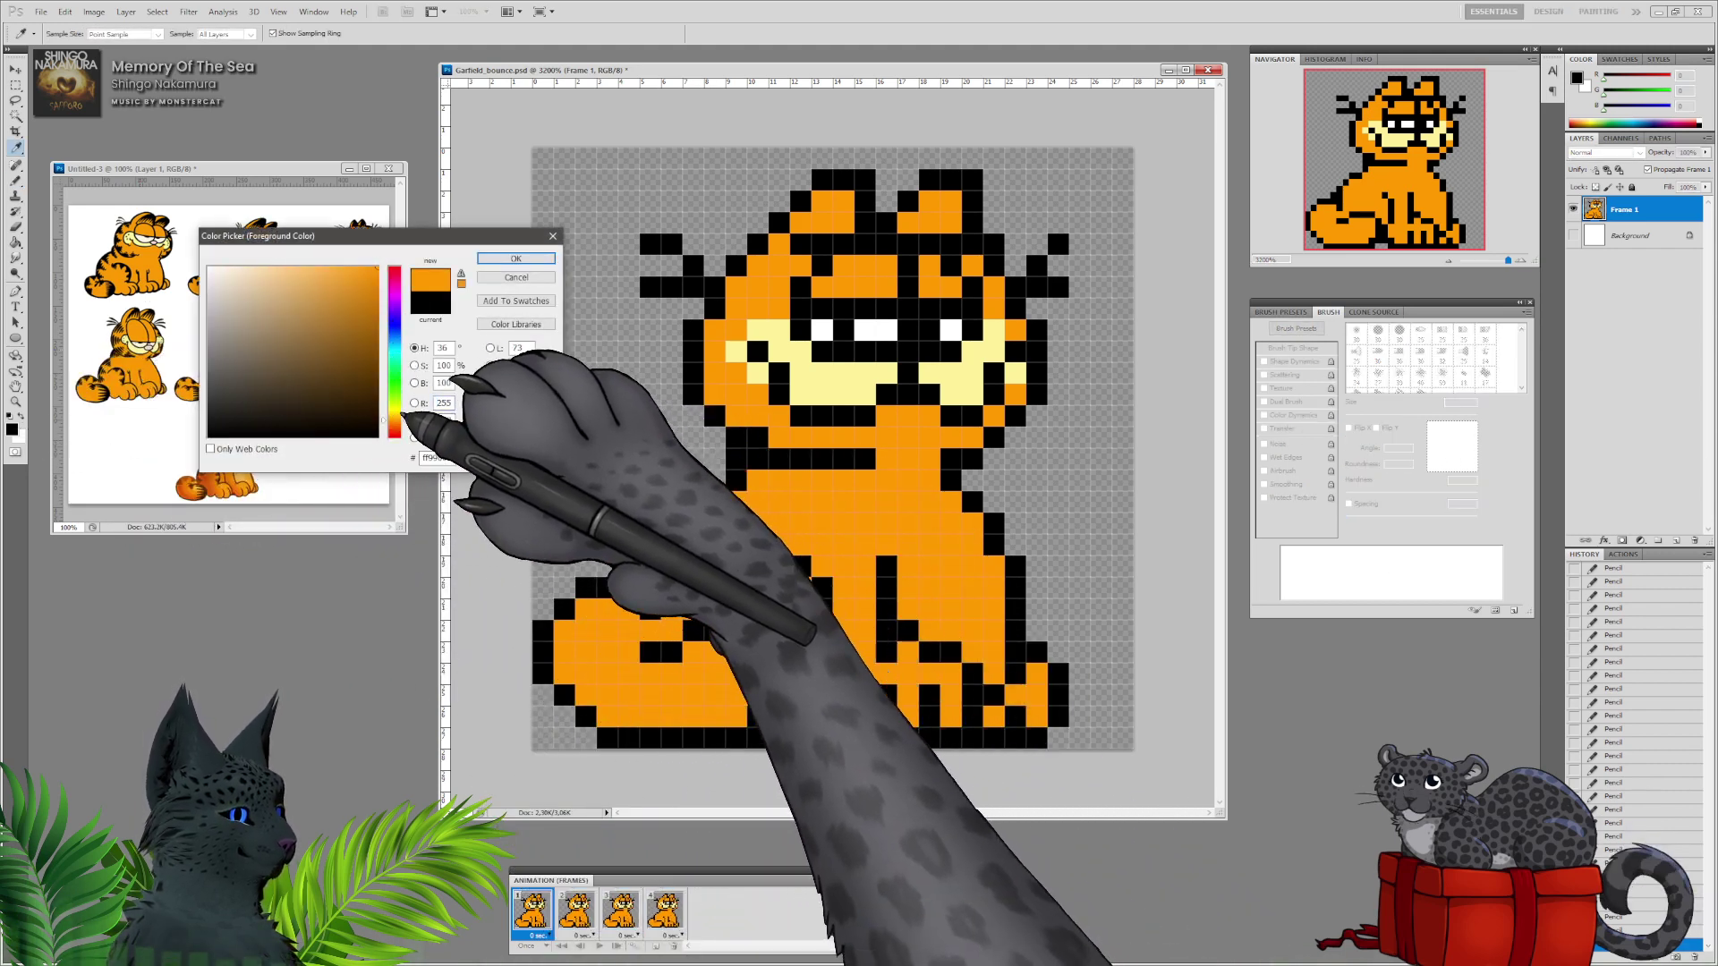
click(380, 400)
drag(382, 400, 382, 394)
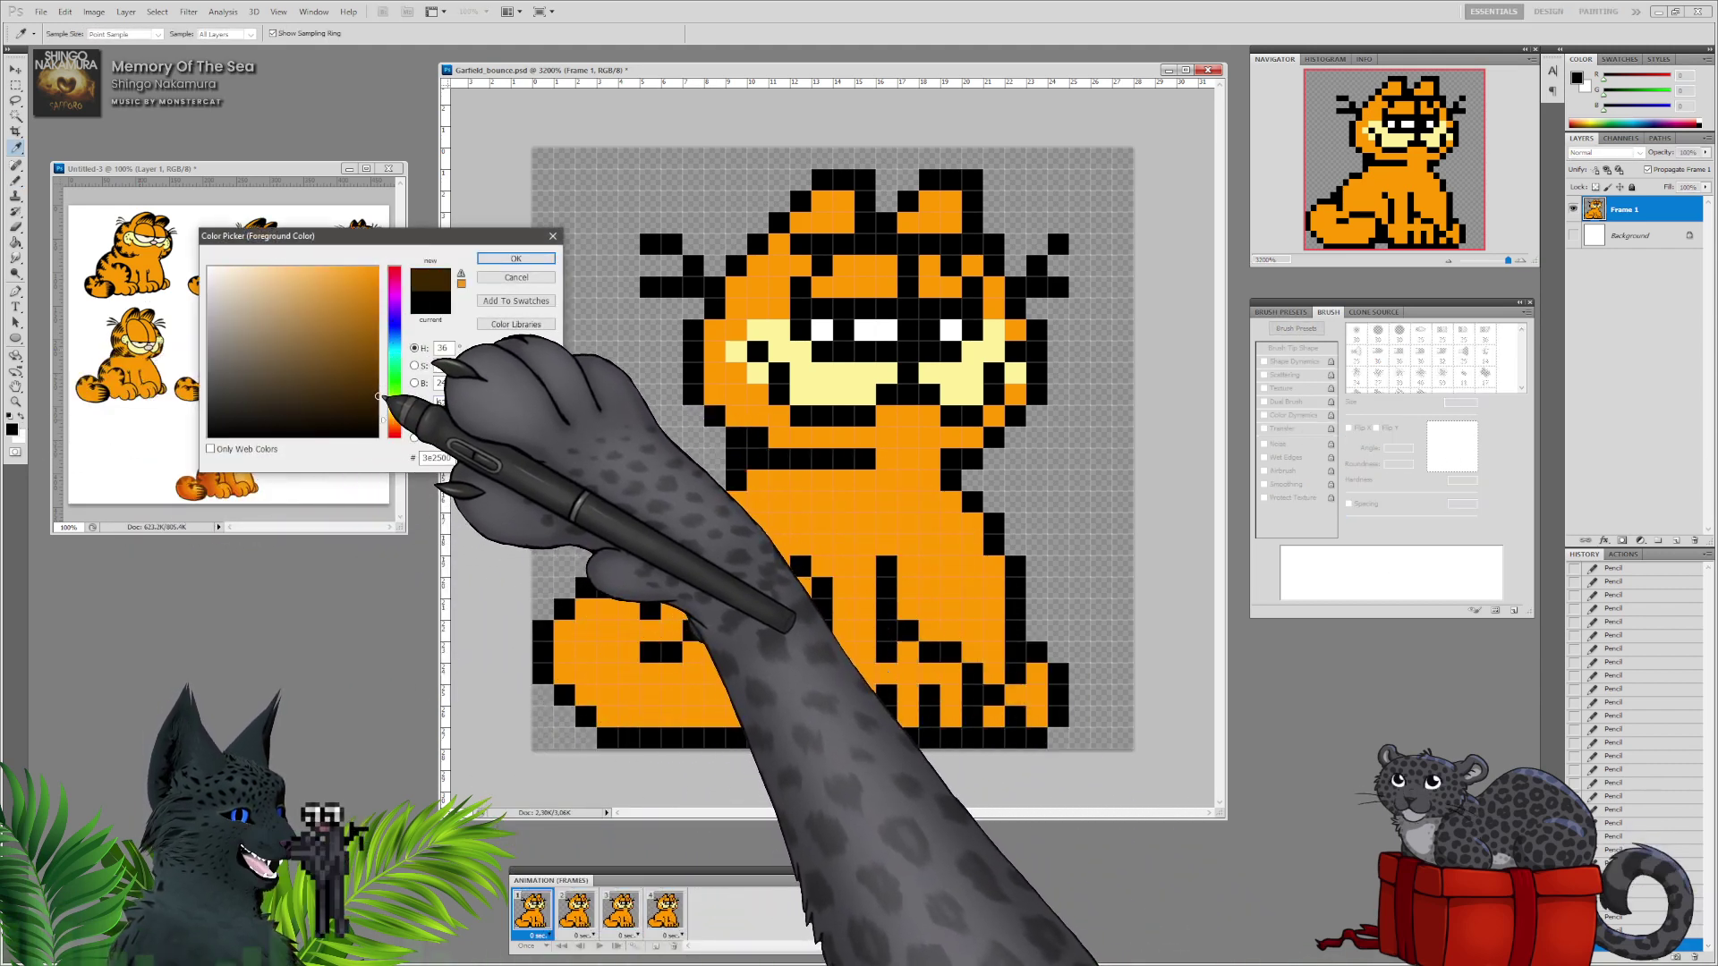
click(516, 258)
key(b)
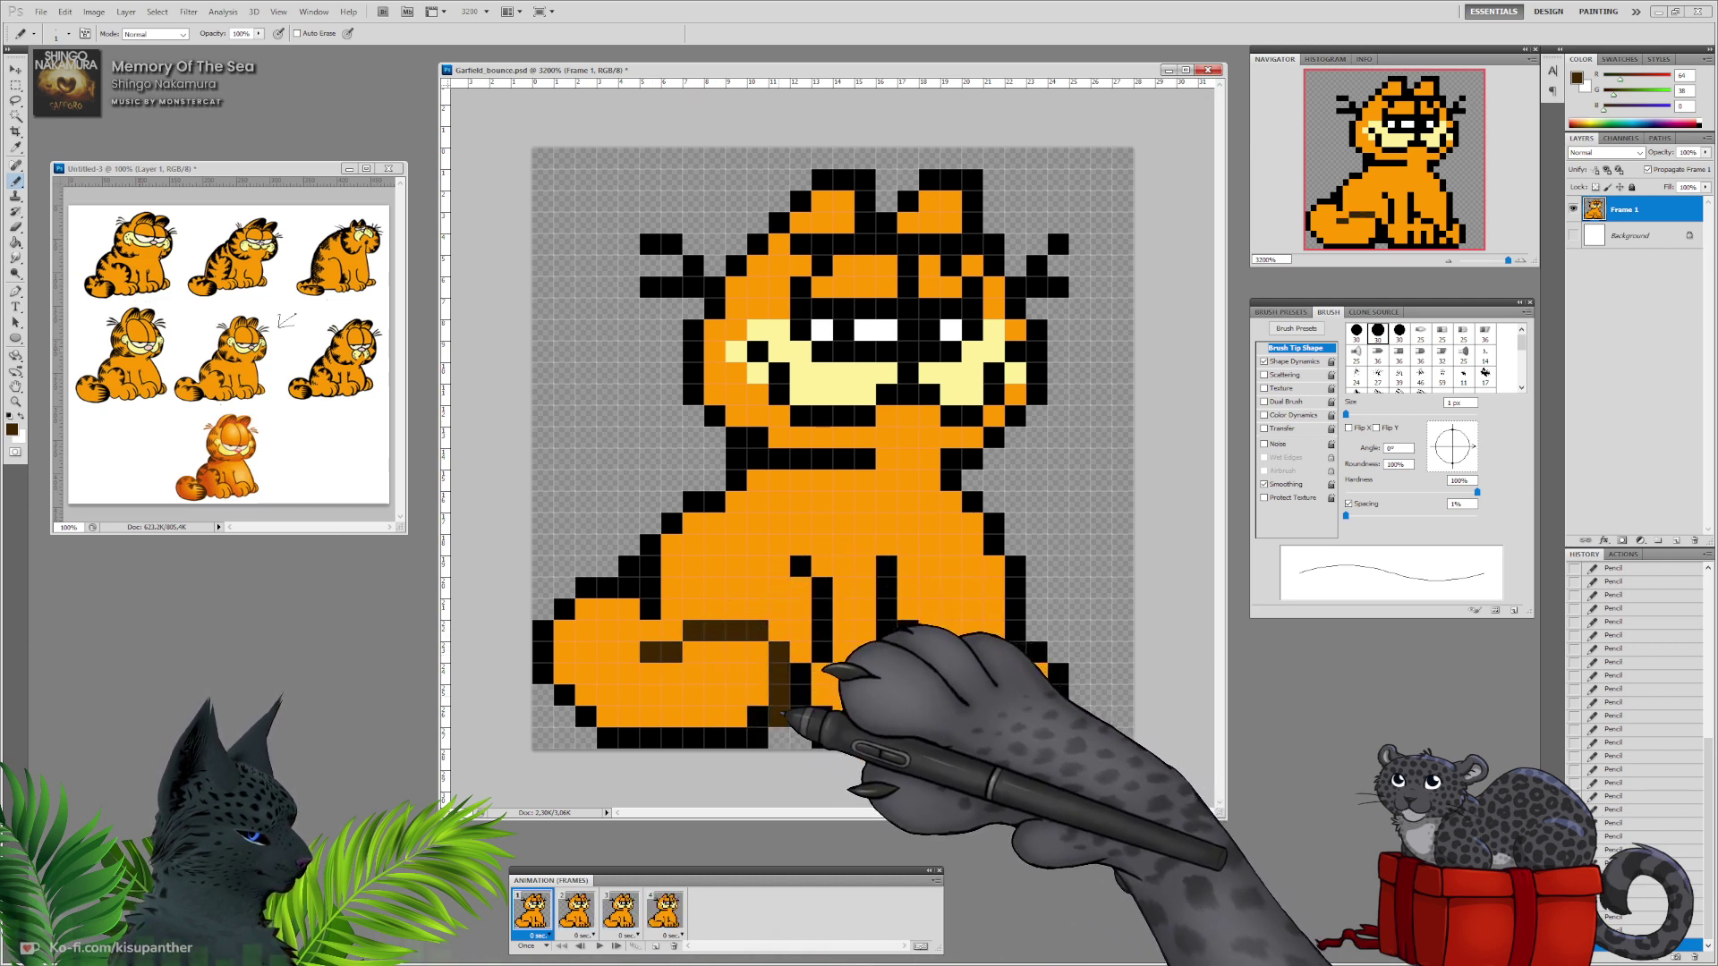
Recolour the tail's black outline dark brown, from its underside around the tip to where it meets the back.
drag(676, 732, 609, 732)
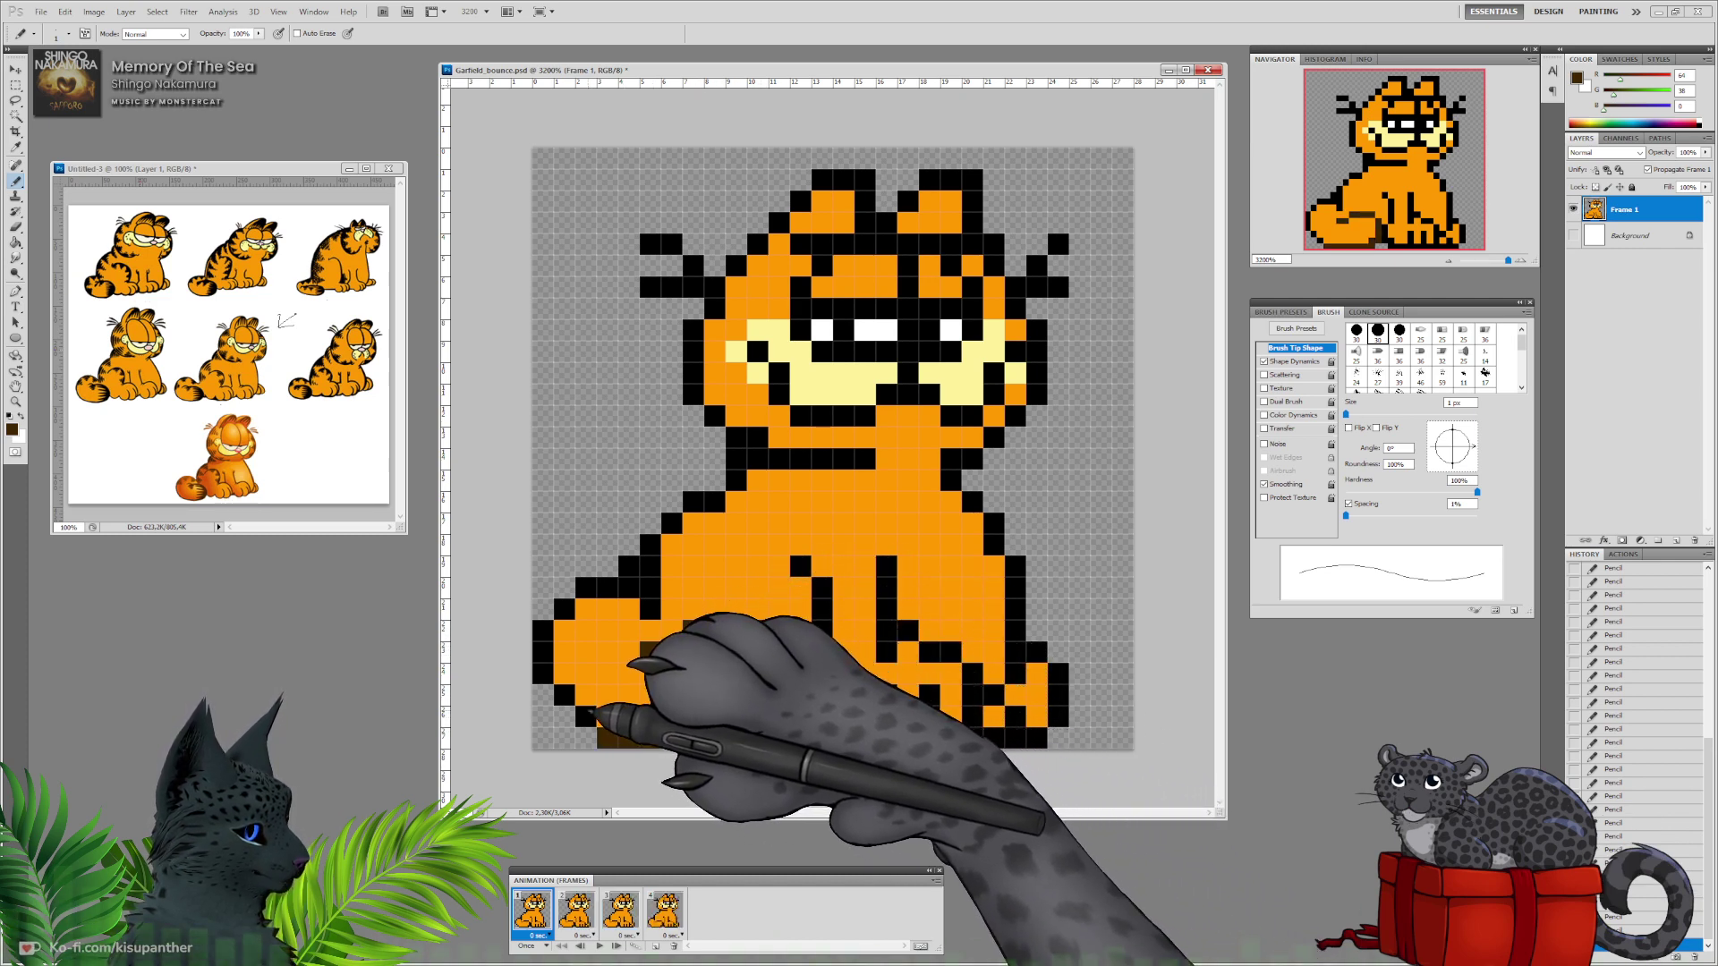
click(587, 713)
click(566, 695)
click(548, 671)
click(565, 609)
mouse_move(545, 655)
mouse_down()
mouse_move(592, 594)
mouse_move(644, 587)
mouse_up()
click(587, 589)
click(654, 574)
click(631, 568)
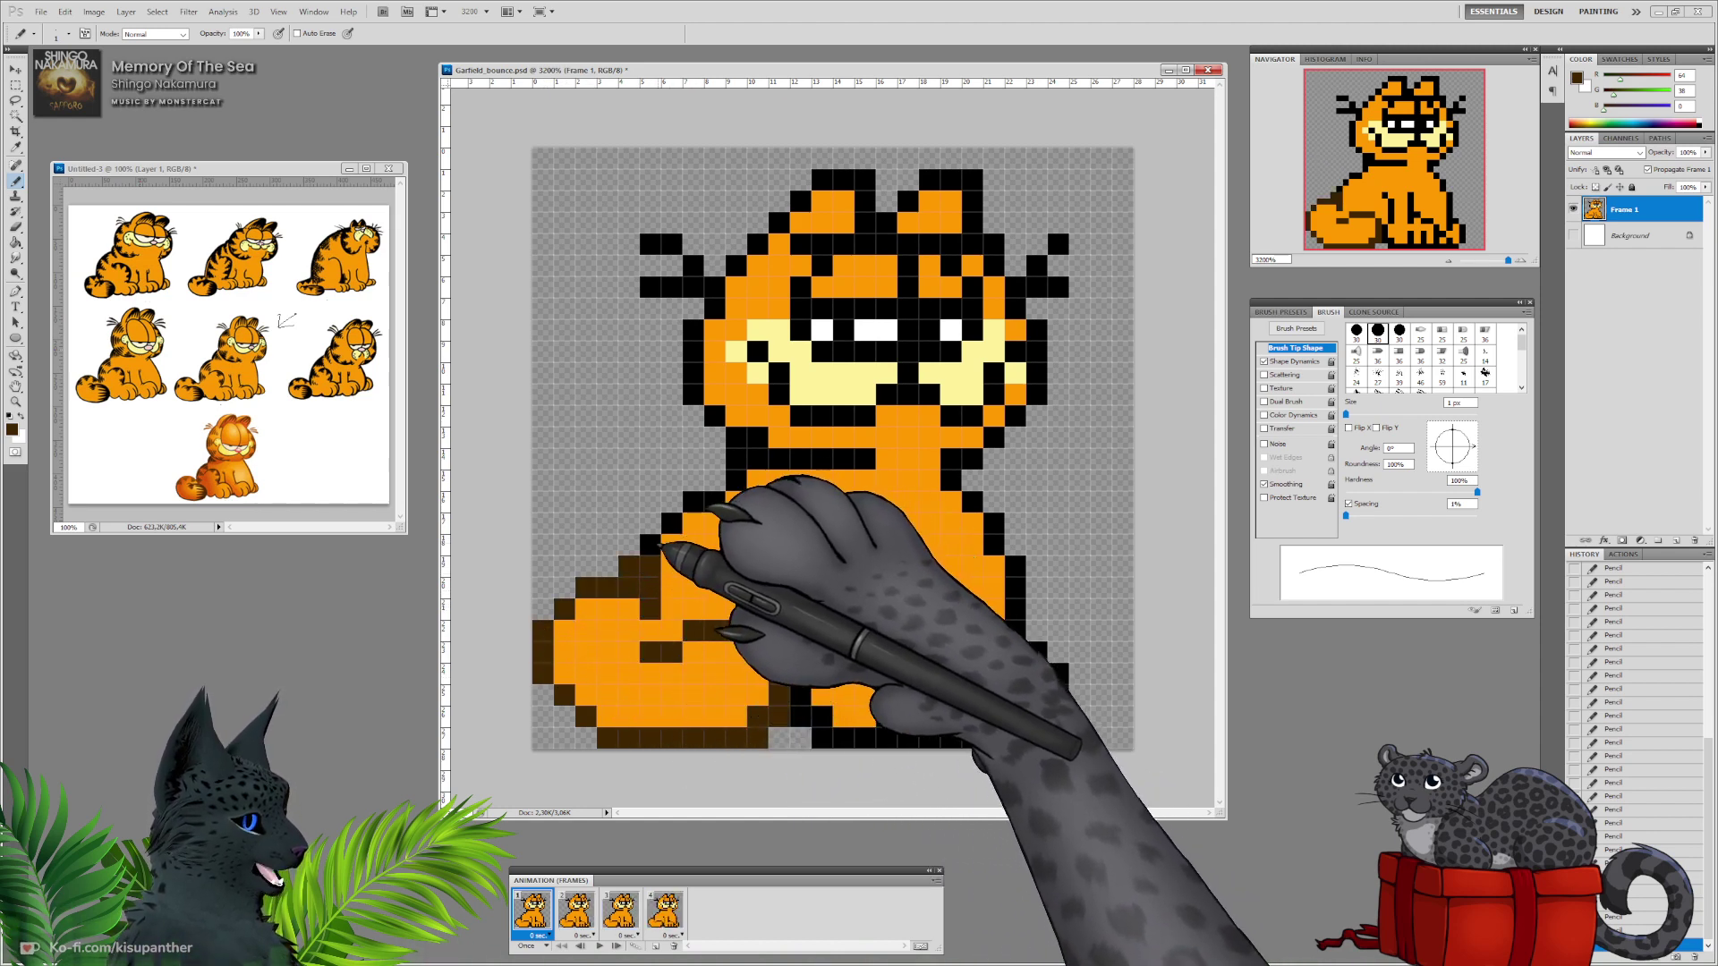
Recolour the outline of the back and the line under the chin dark brown.
click(652, 546)
click(673, 523)
click(695, 504)
mouse_move(704, 507)
mouse_down()
mouse_move(738, 492)
mouse_move(758, 447)
mouse_move(857, 463)
mouse_up()
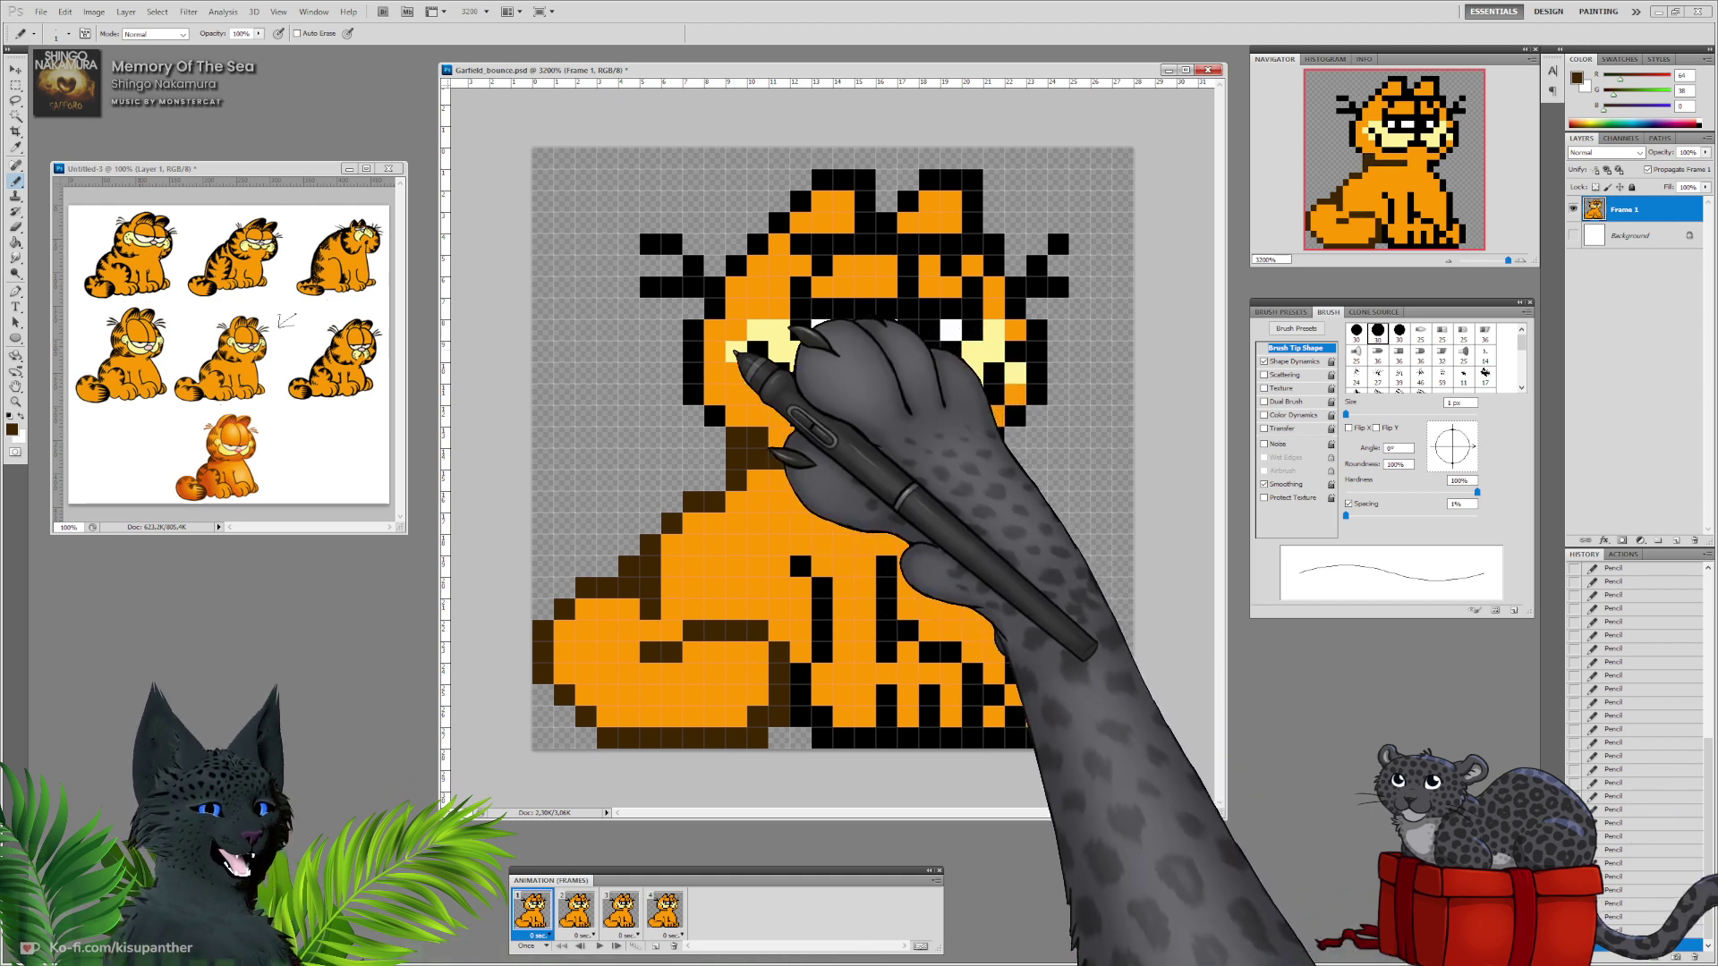
Recolour the head outline dark brown from the near cheek up over the ears, including the forehead line.
click(717, 418)
drag(697, 394, 696, 330)
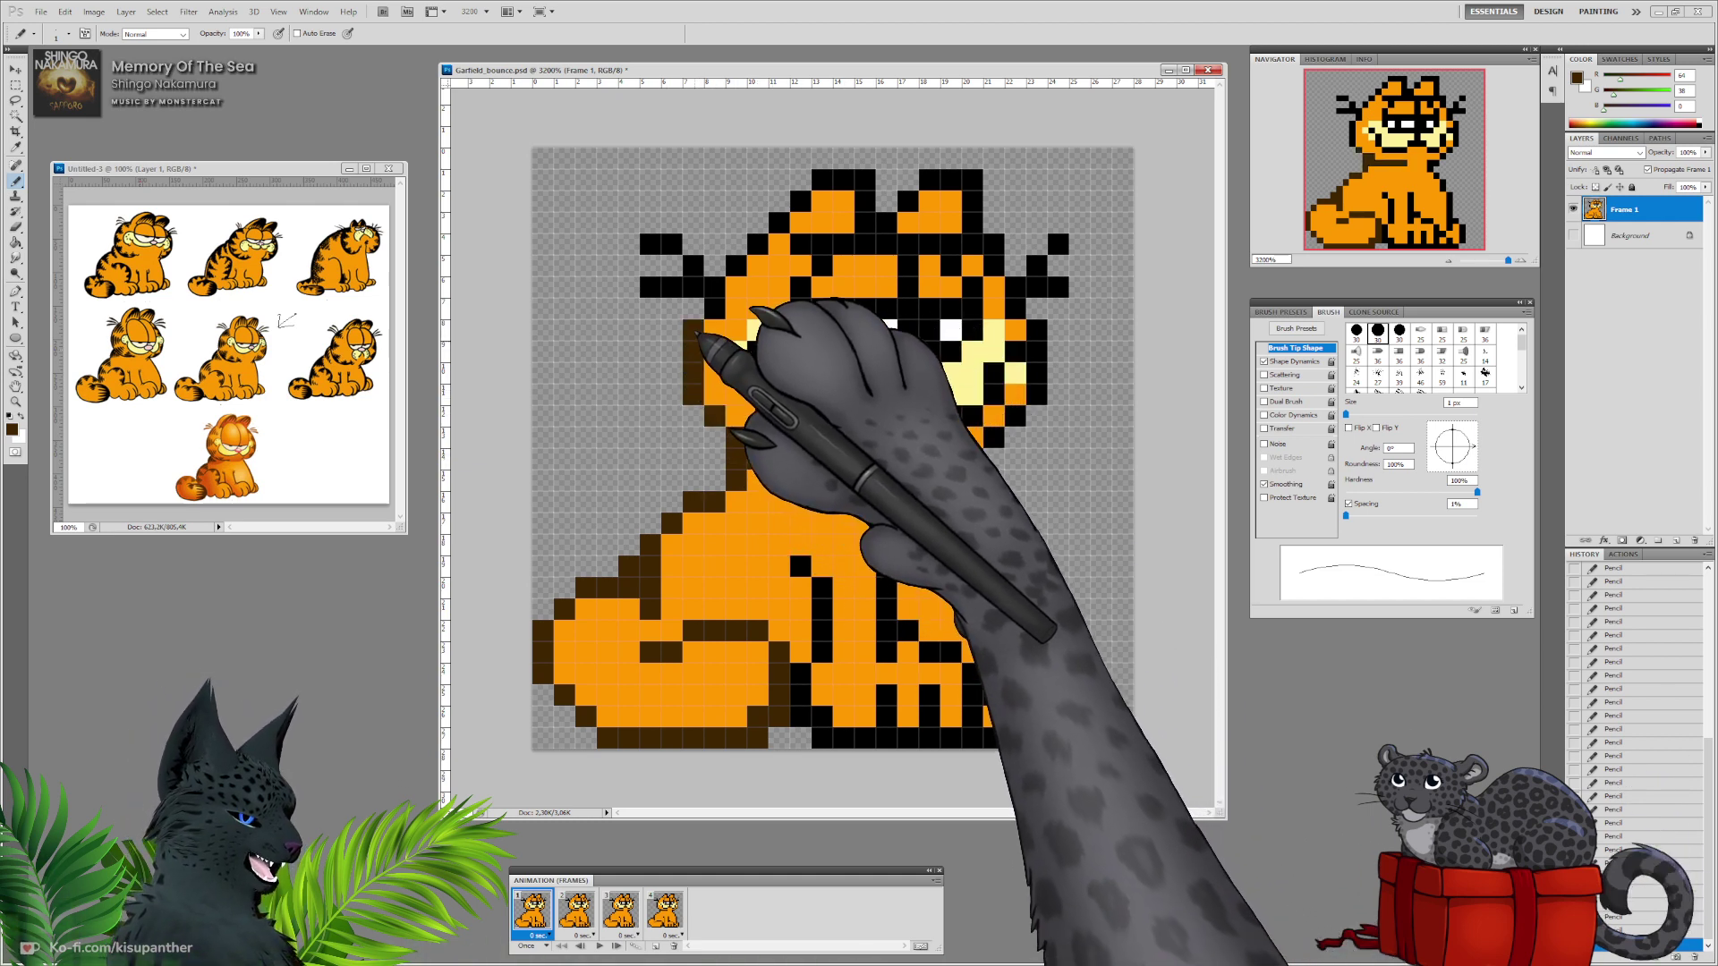
click(717, 308)
click(717, 289)
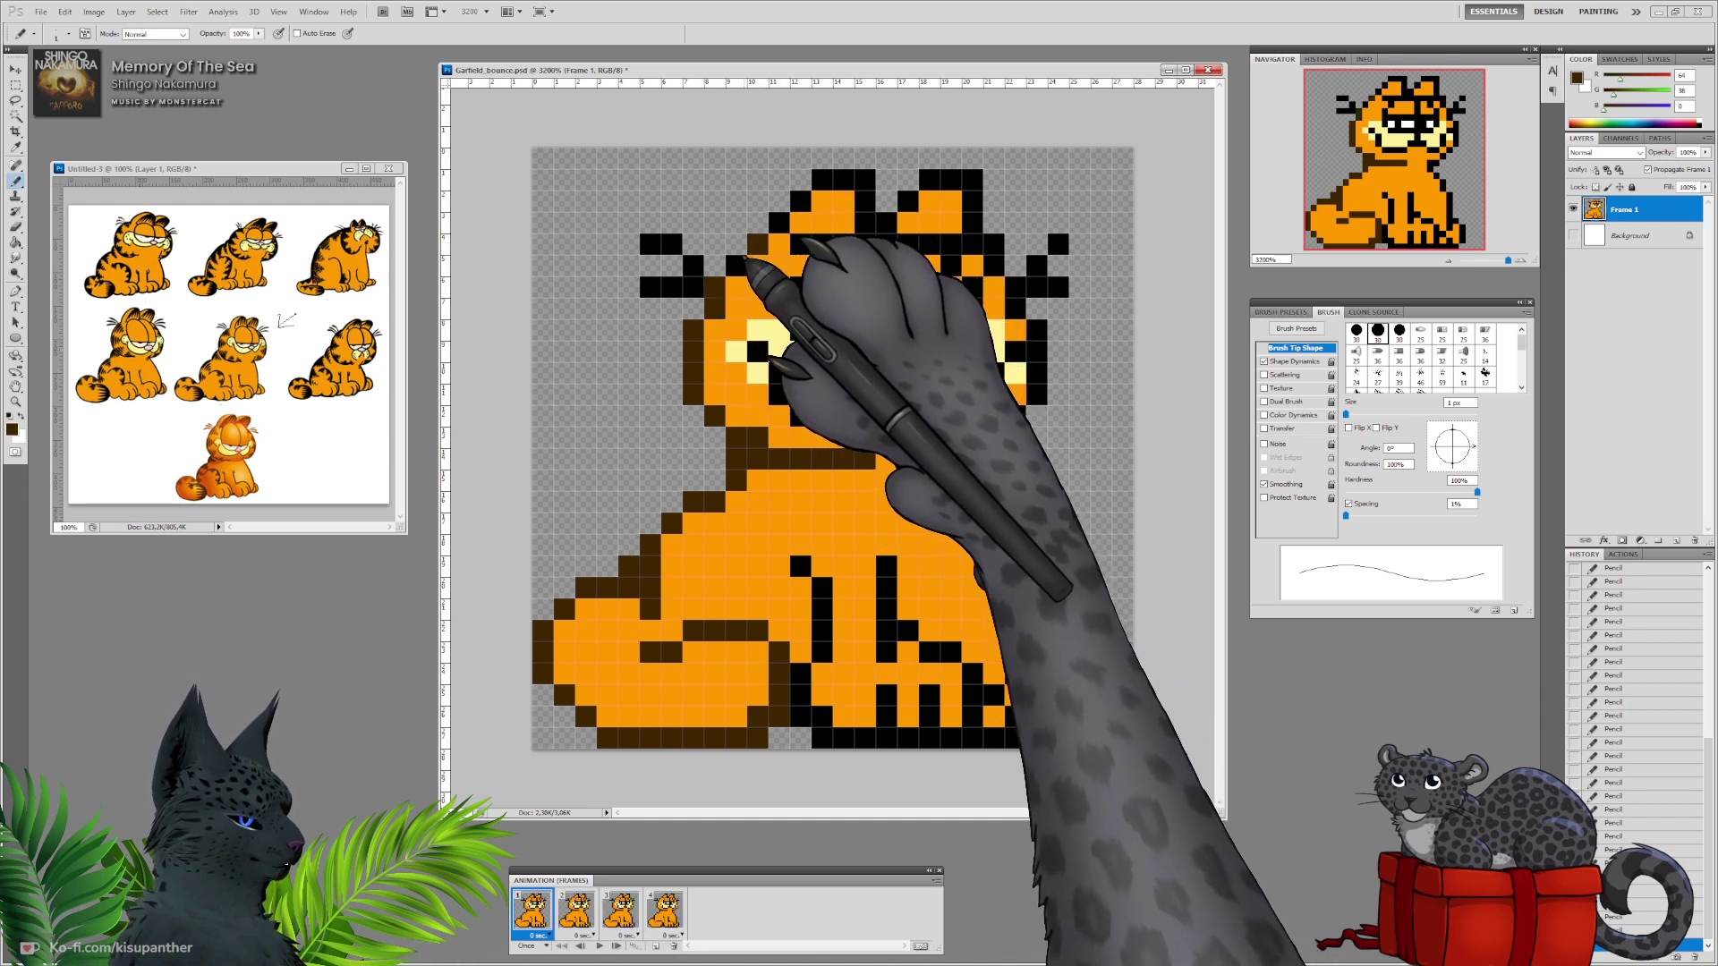
click(739, 267)
click(761, 246)
click(781, 225)
click(804, 204)
click(827, 183)
mouse_move(837, 182)
mouse_down()
mouse_move(868, 223)
mouse_move(858, 246)
mouse_move(801, 244)
mouse_up()
mouse_move(916, 244)
mouse_down()
mouse_move(956, 185)
mouse_move(963, 236)
mouse_move(906, 242)
mouse_move(989, 249)
mouse_up()
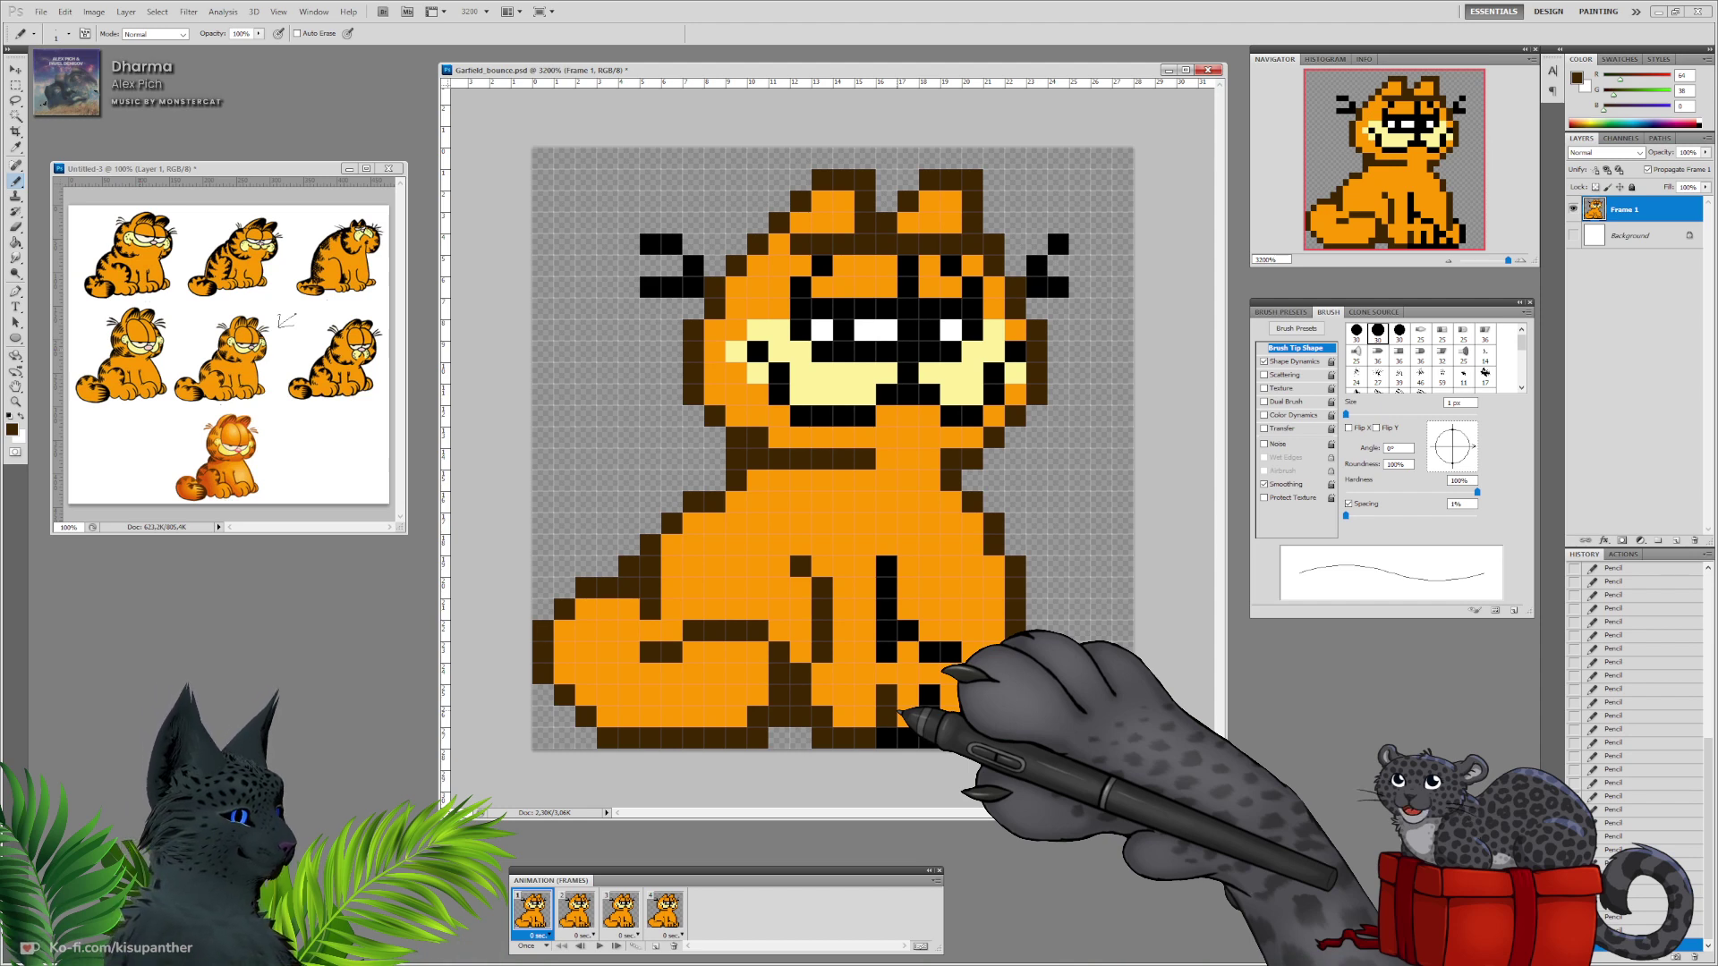
Recolour the remaining black lines of the front legs, feet, forehead stripes and eye outlines dark brown.
click(886, 566)
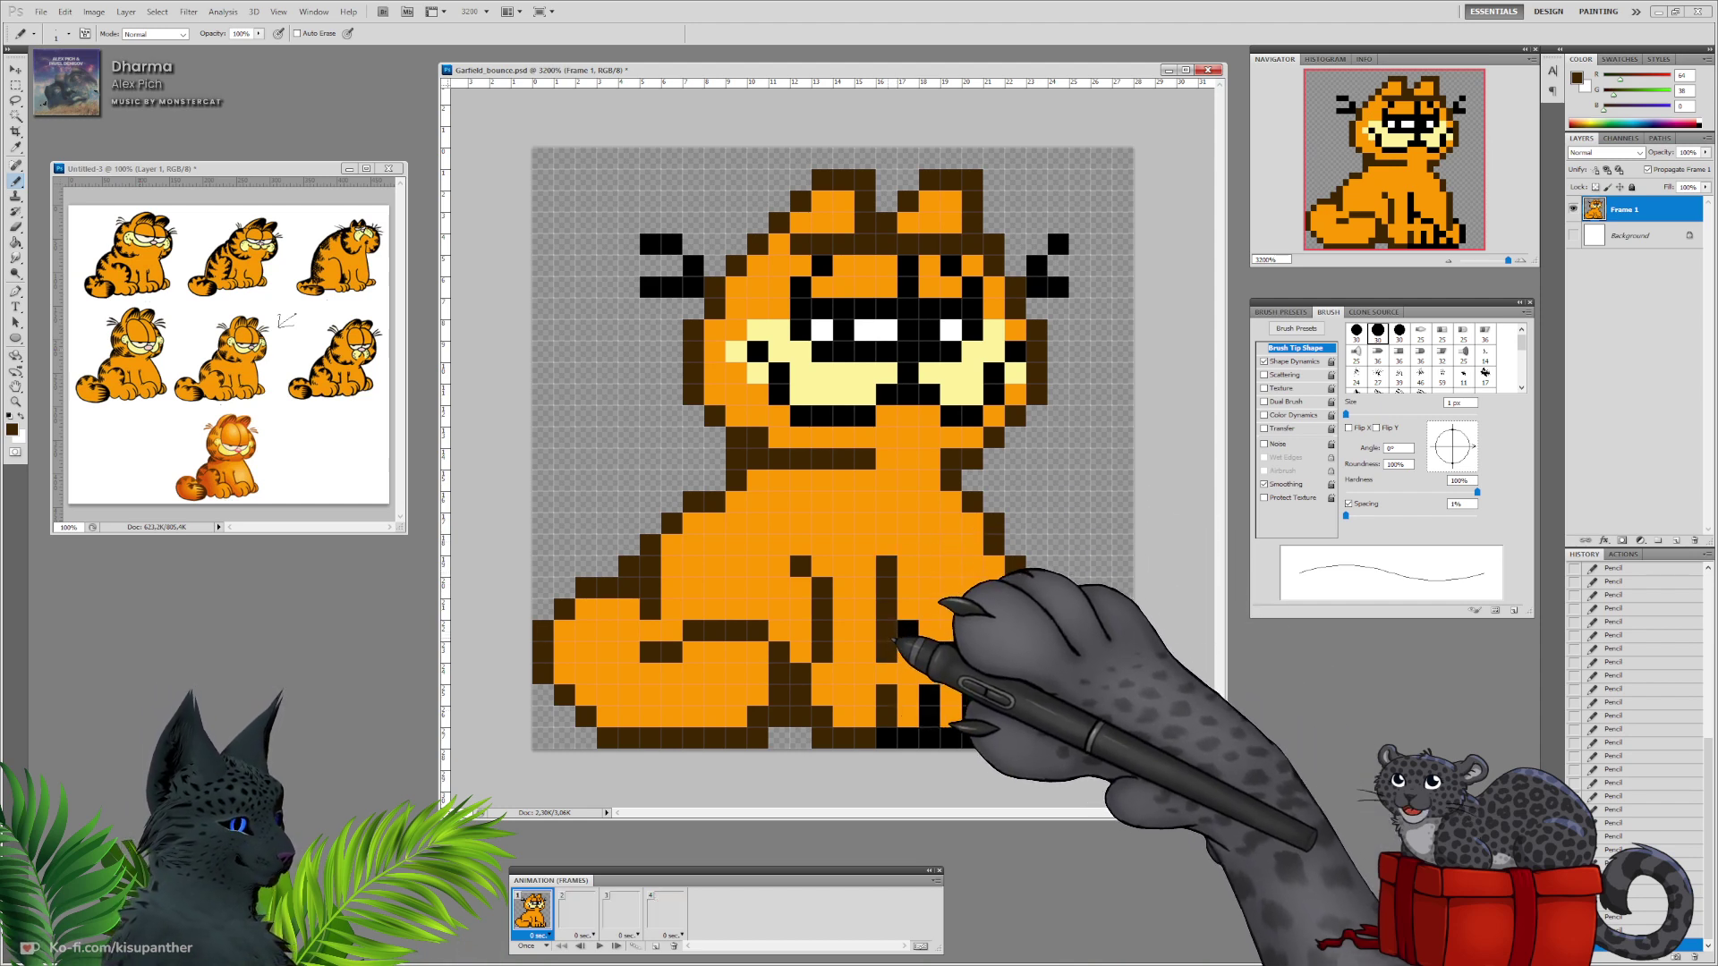
click(907, 631)
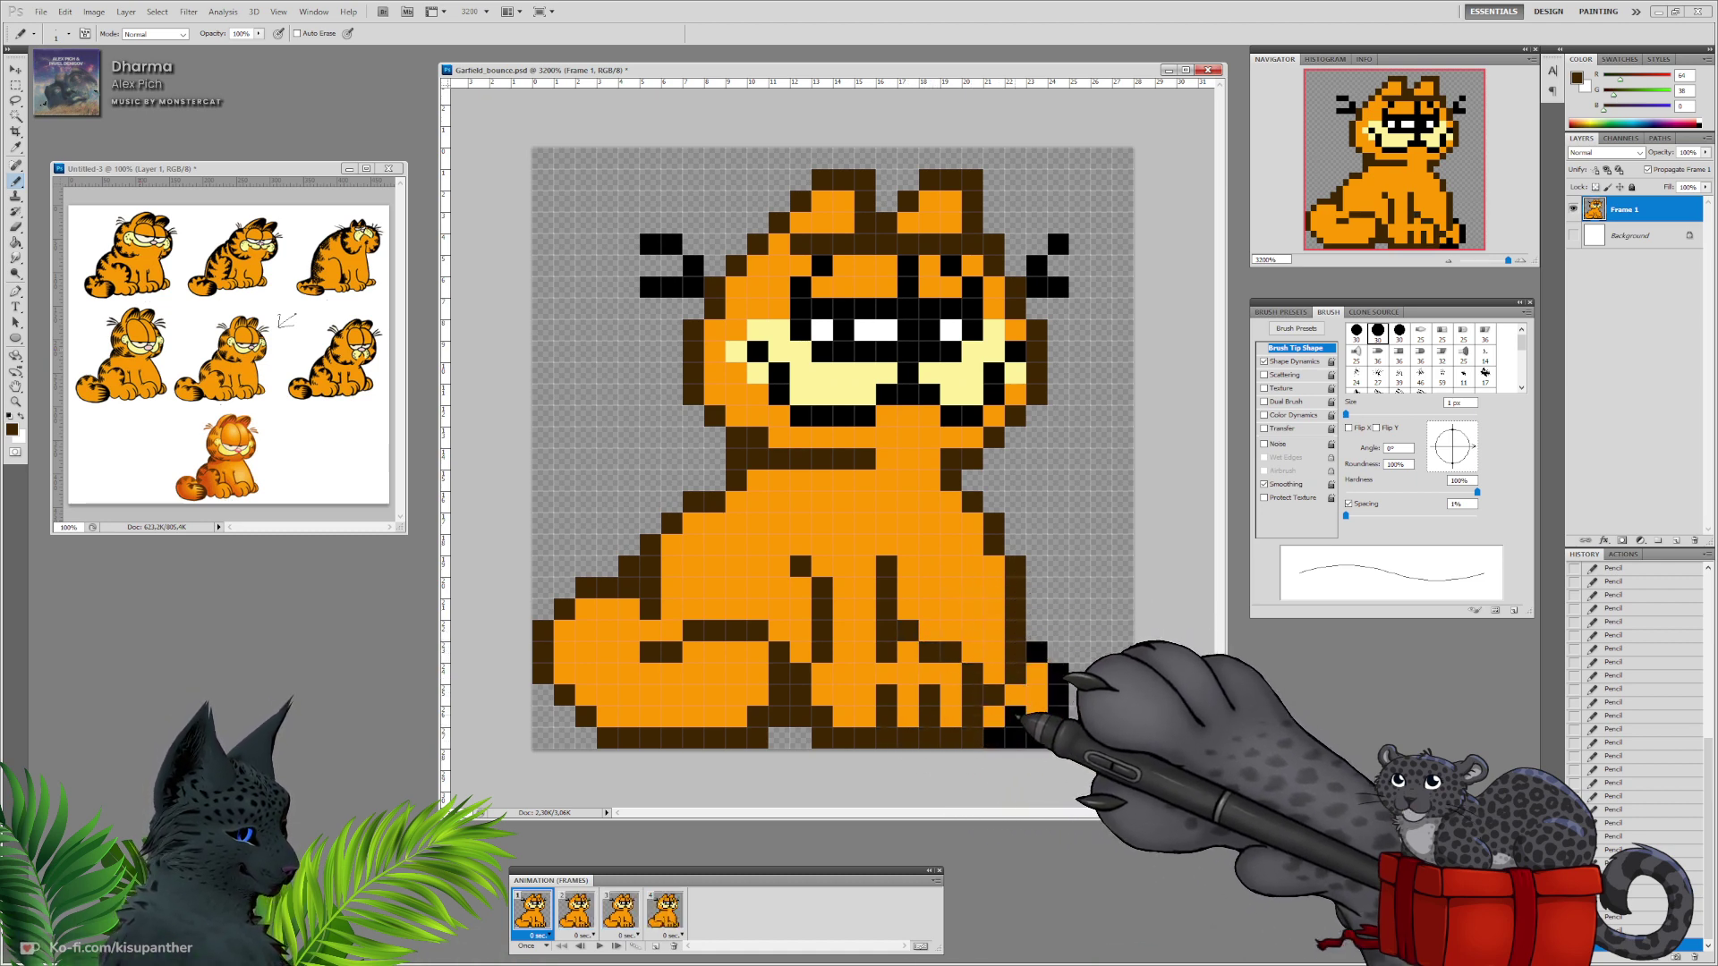
drag(1057, 717, 1039, 652)
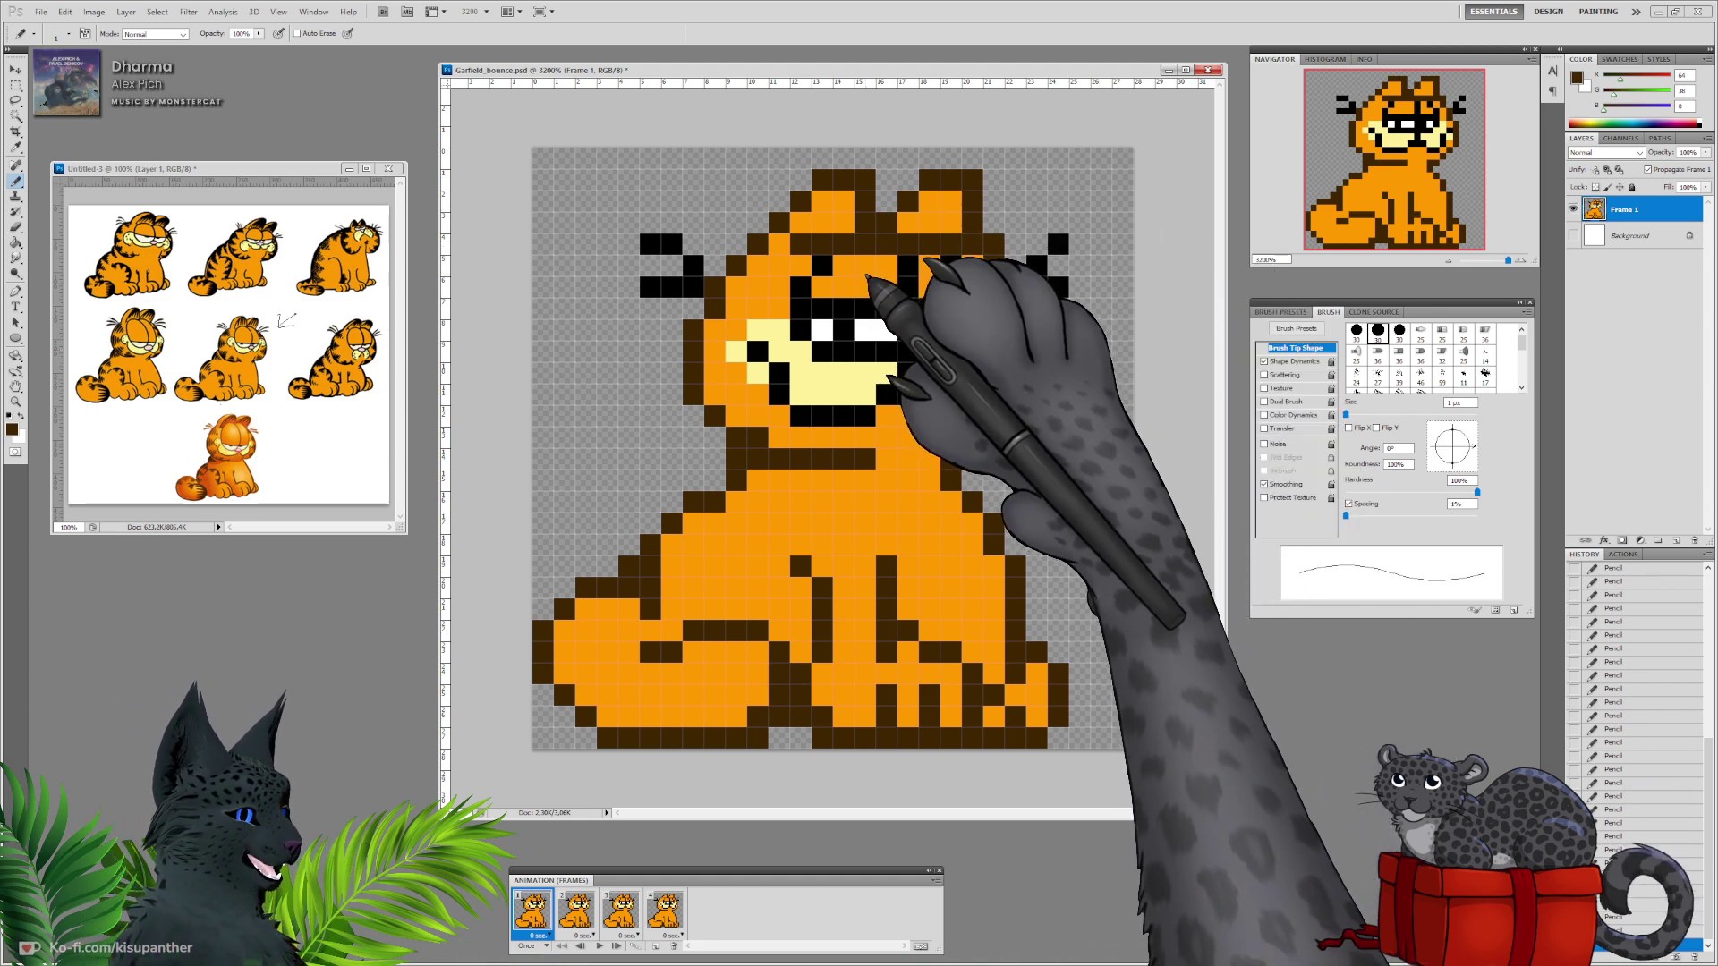
mouse_move(802, 287)
mouse_down()
mouse_move(838, 265)
mouse_move(908, 287)
mouse_up()
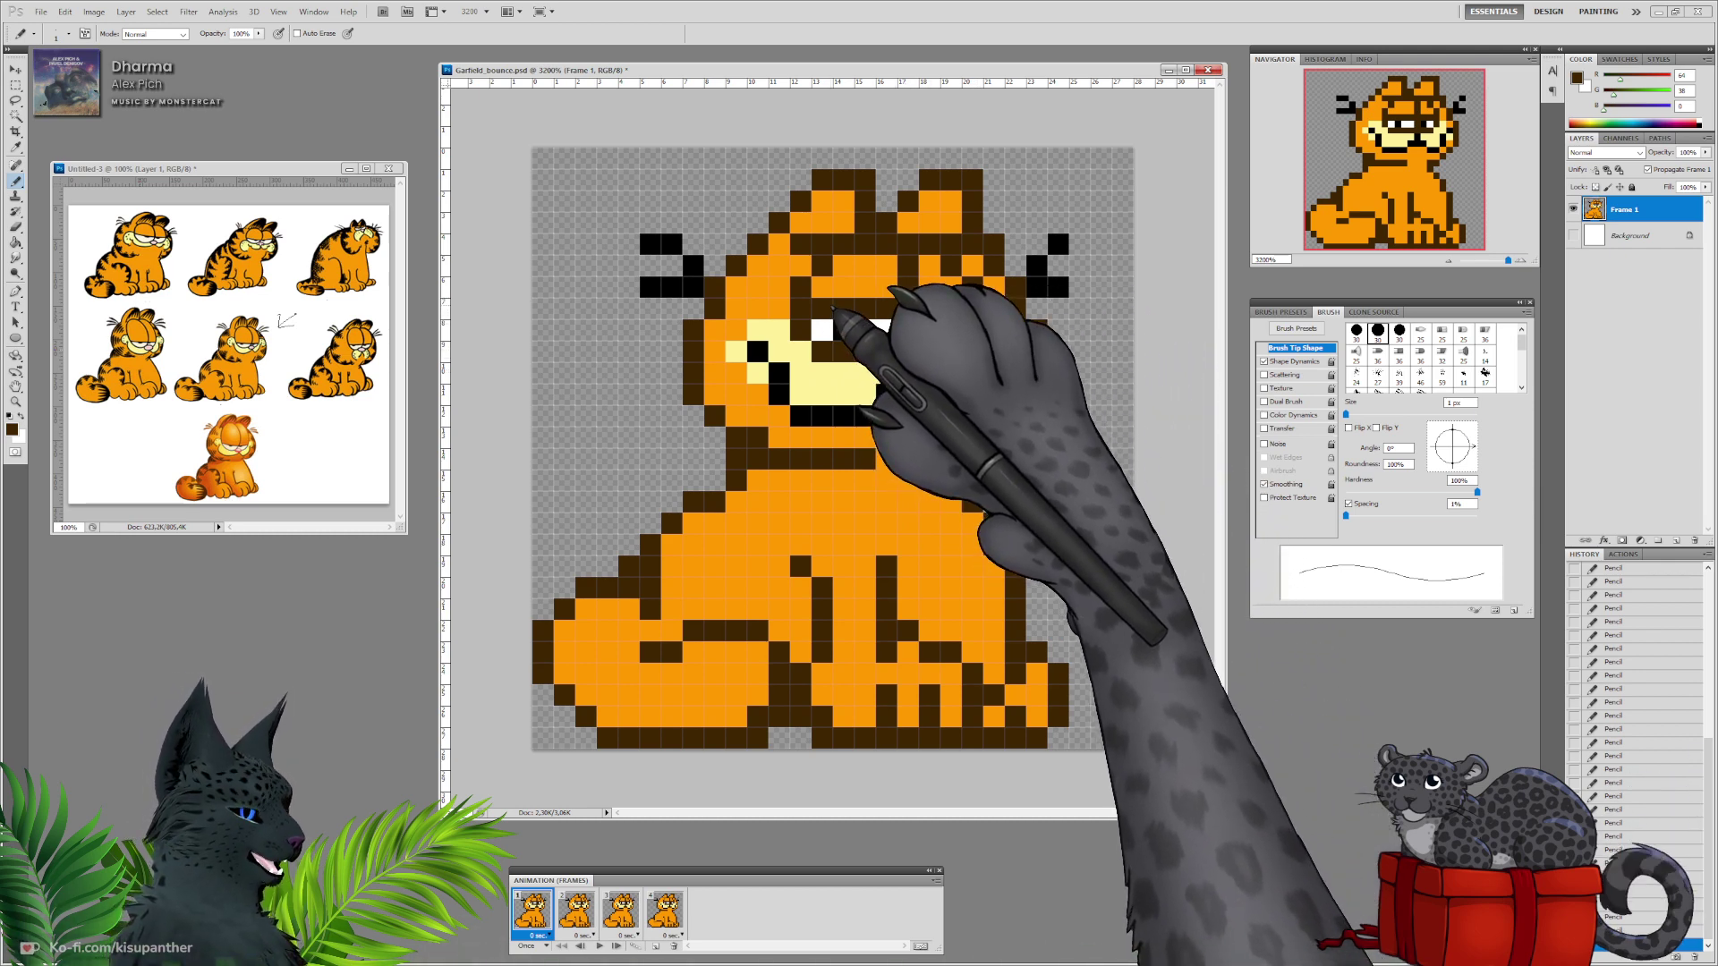
Sample a light pink from the reference images and paint a three-pixel-wide nose between the eyes.
alt+click(256, 349)
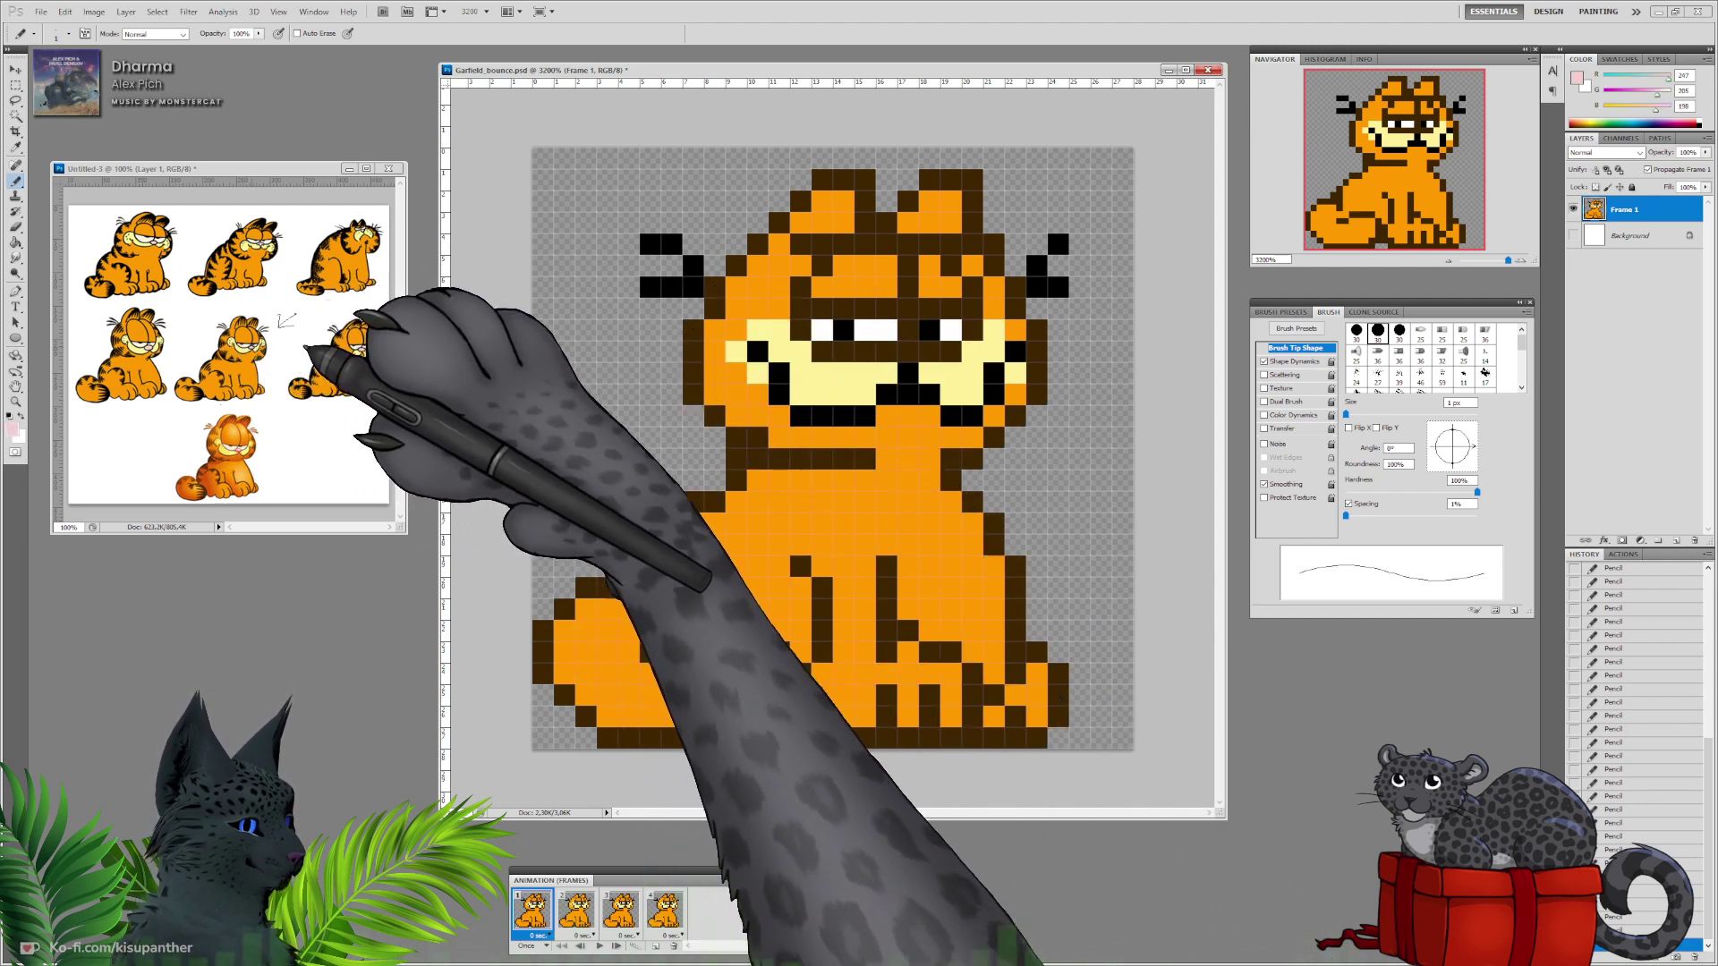
click(907, 351)
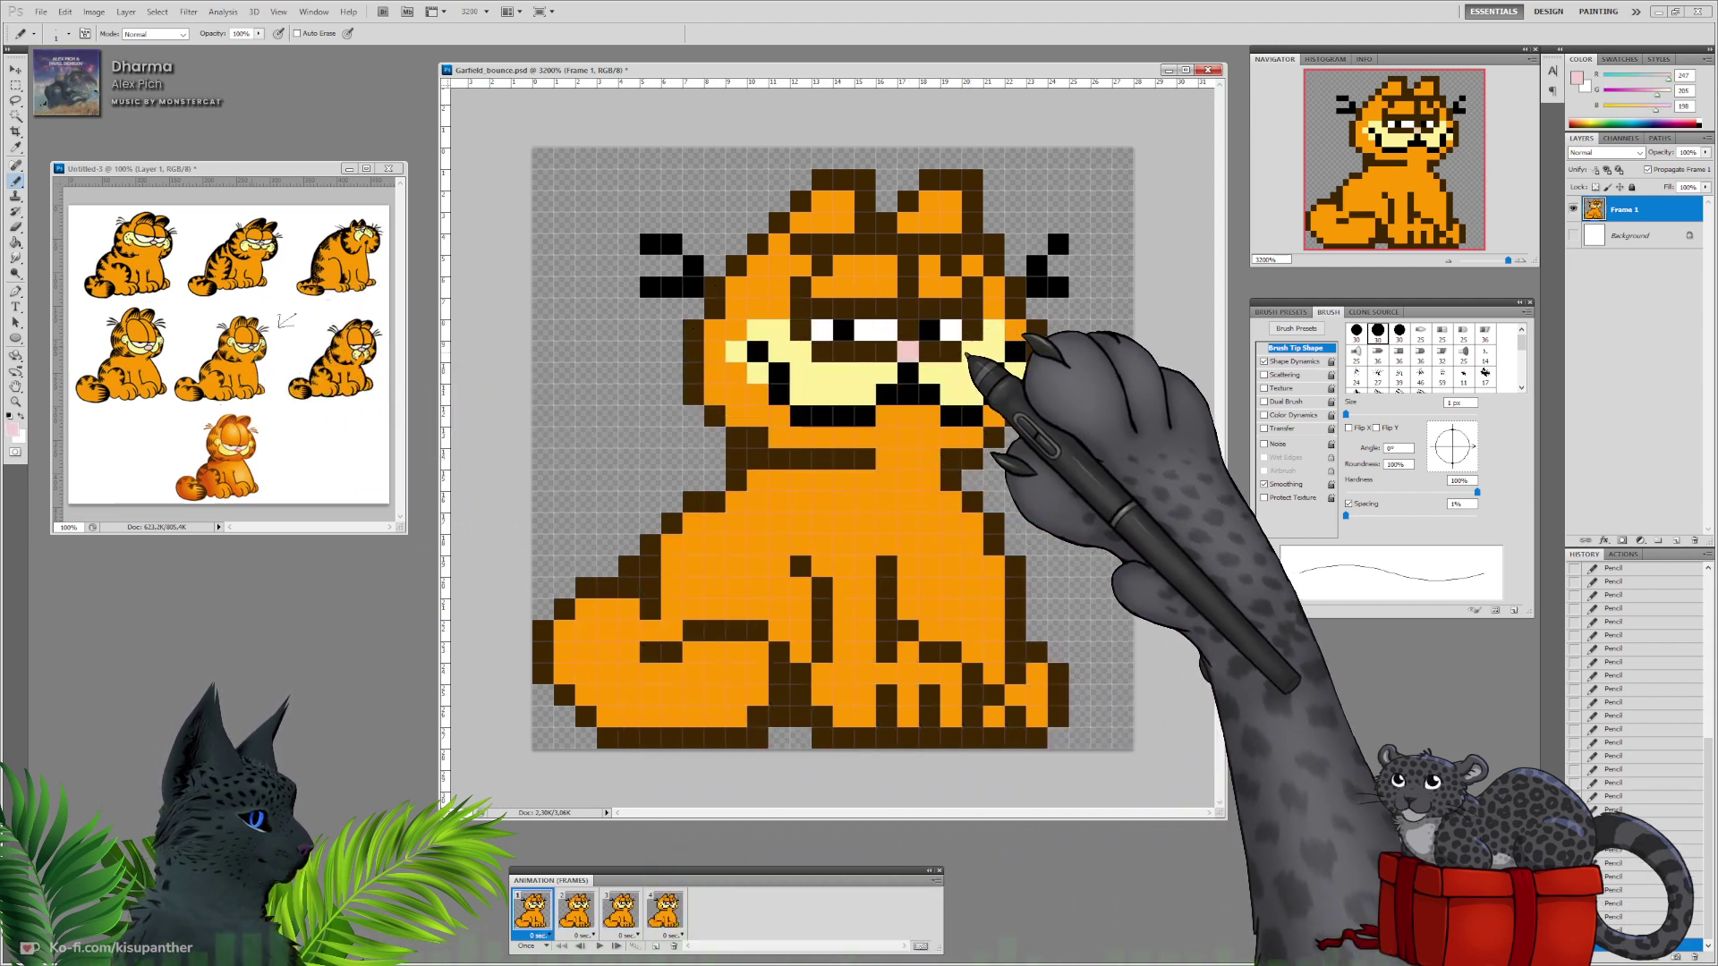
click(925, 353)
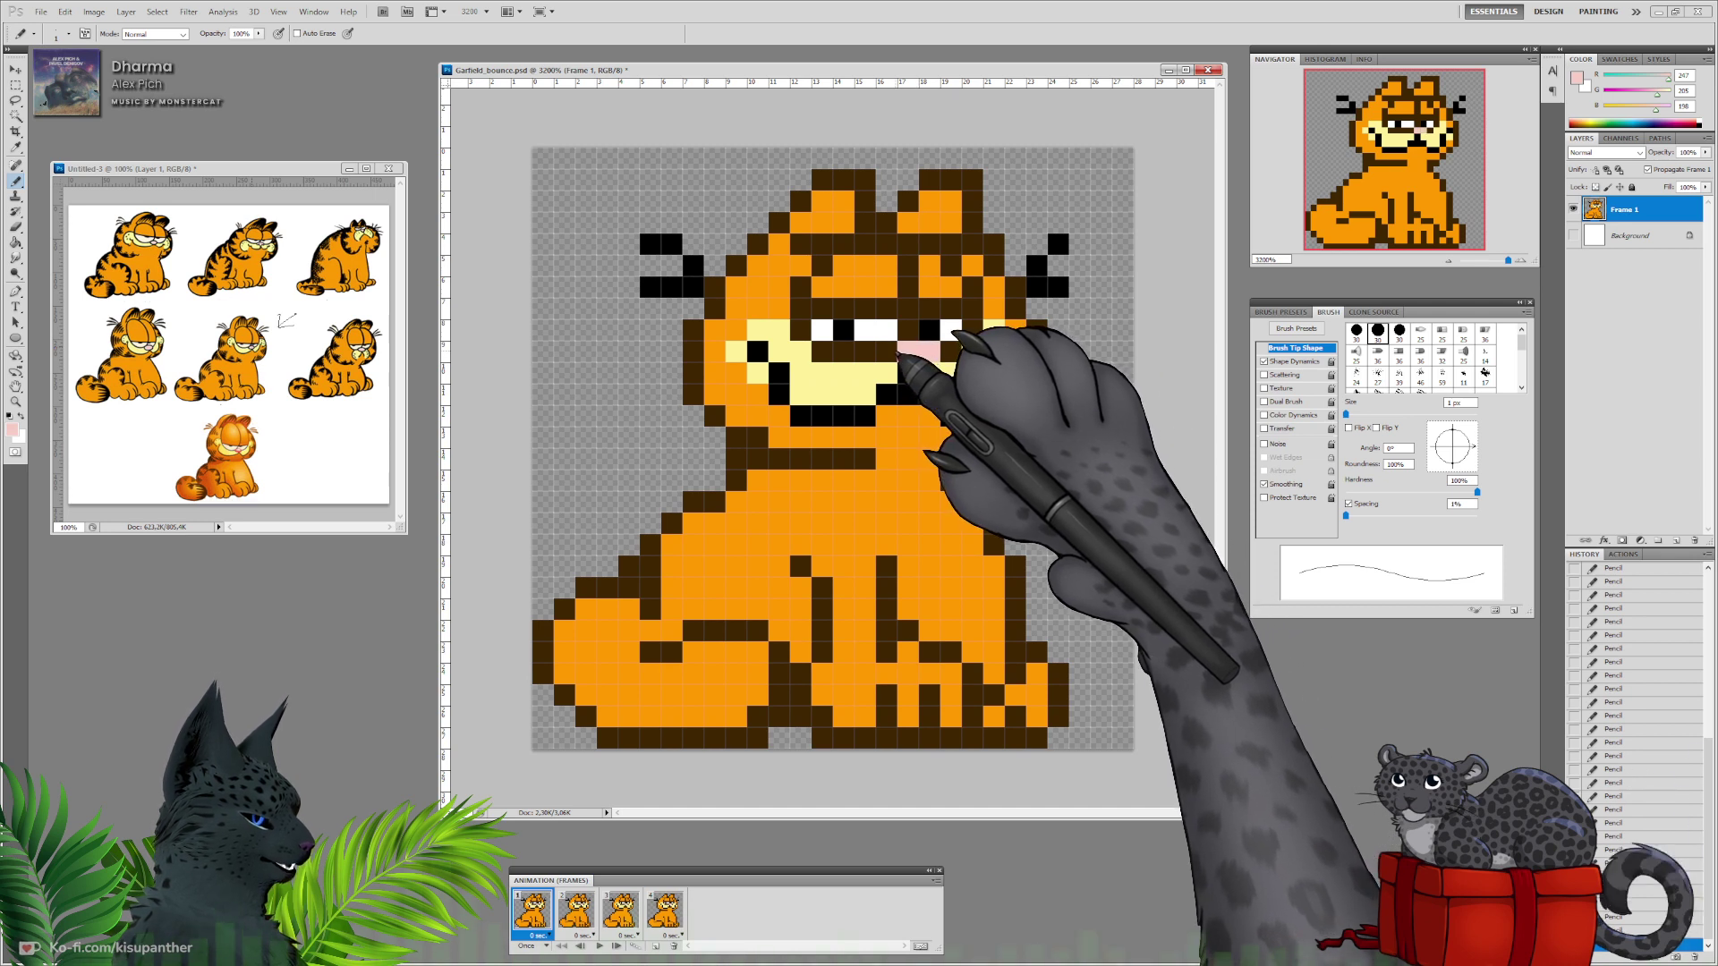
click(887, 351)
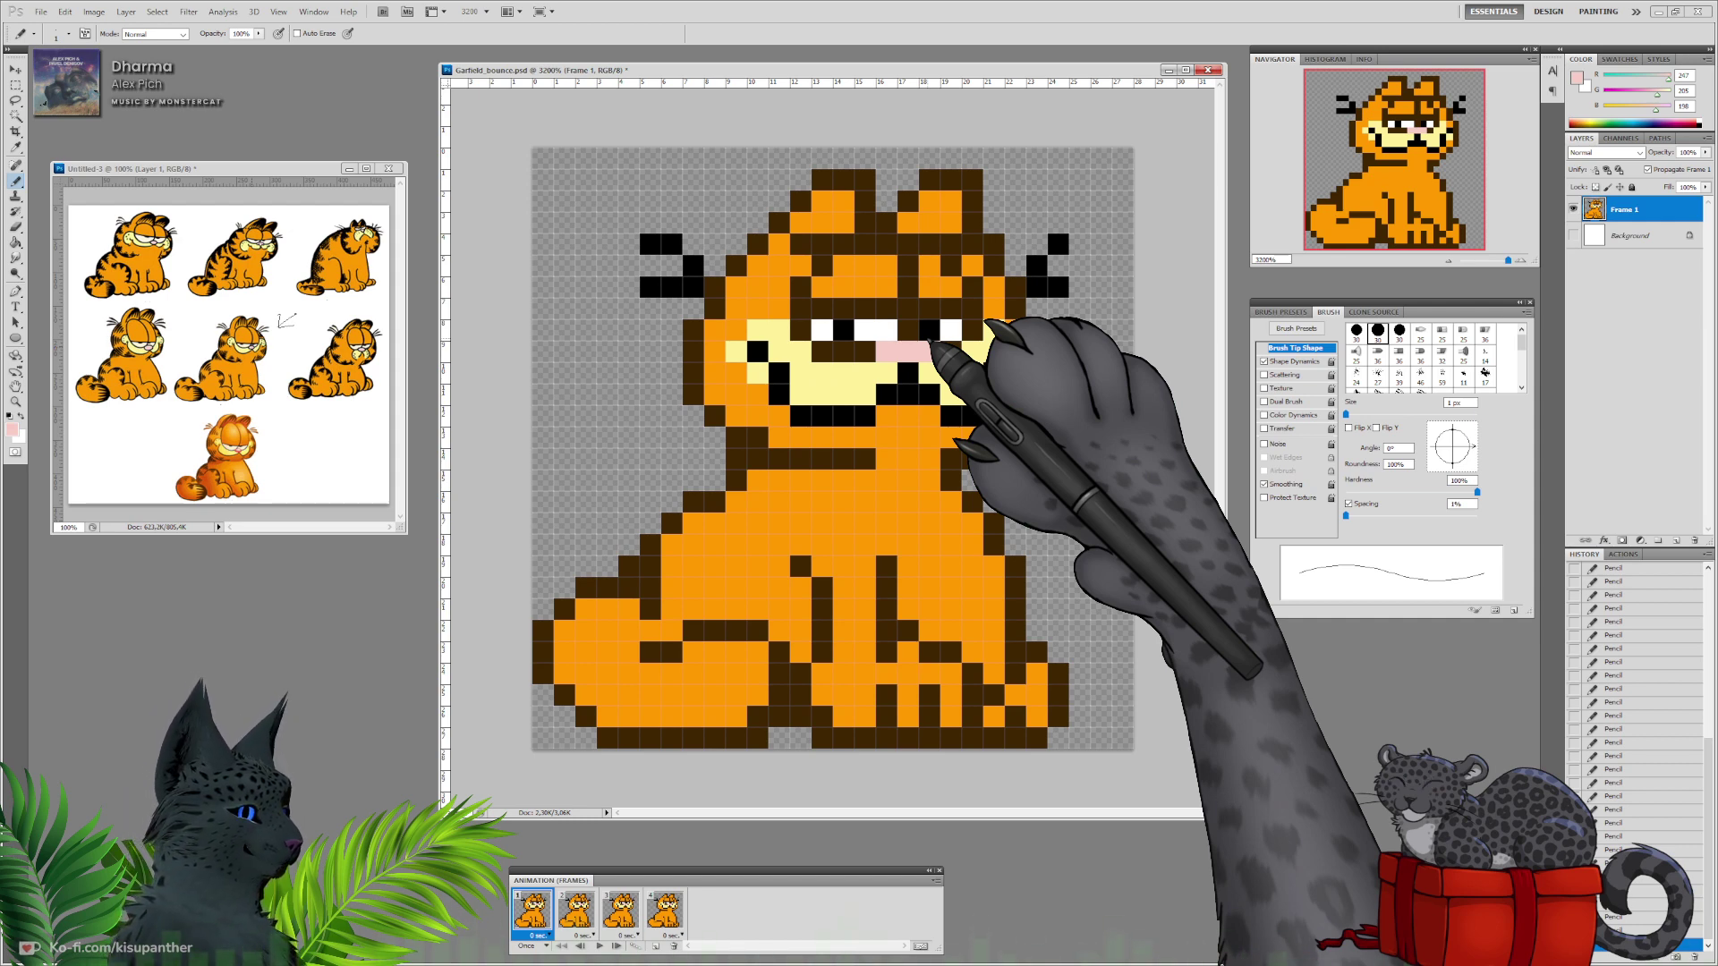
Set the foreground colour to a darker shade of the outline's dark brown for the fur stripes.
alt+click(697, 506)
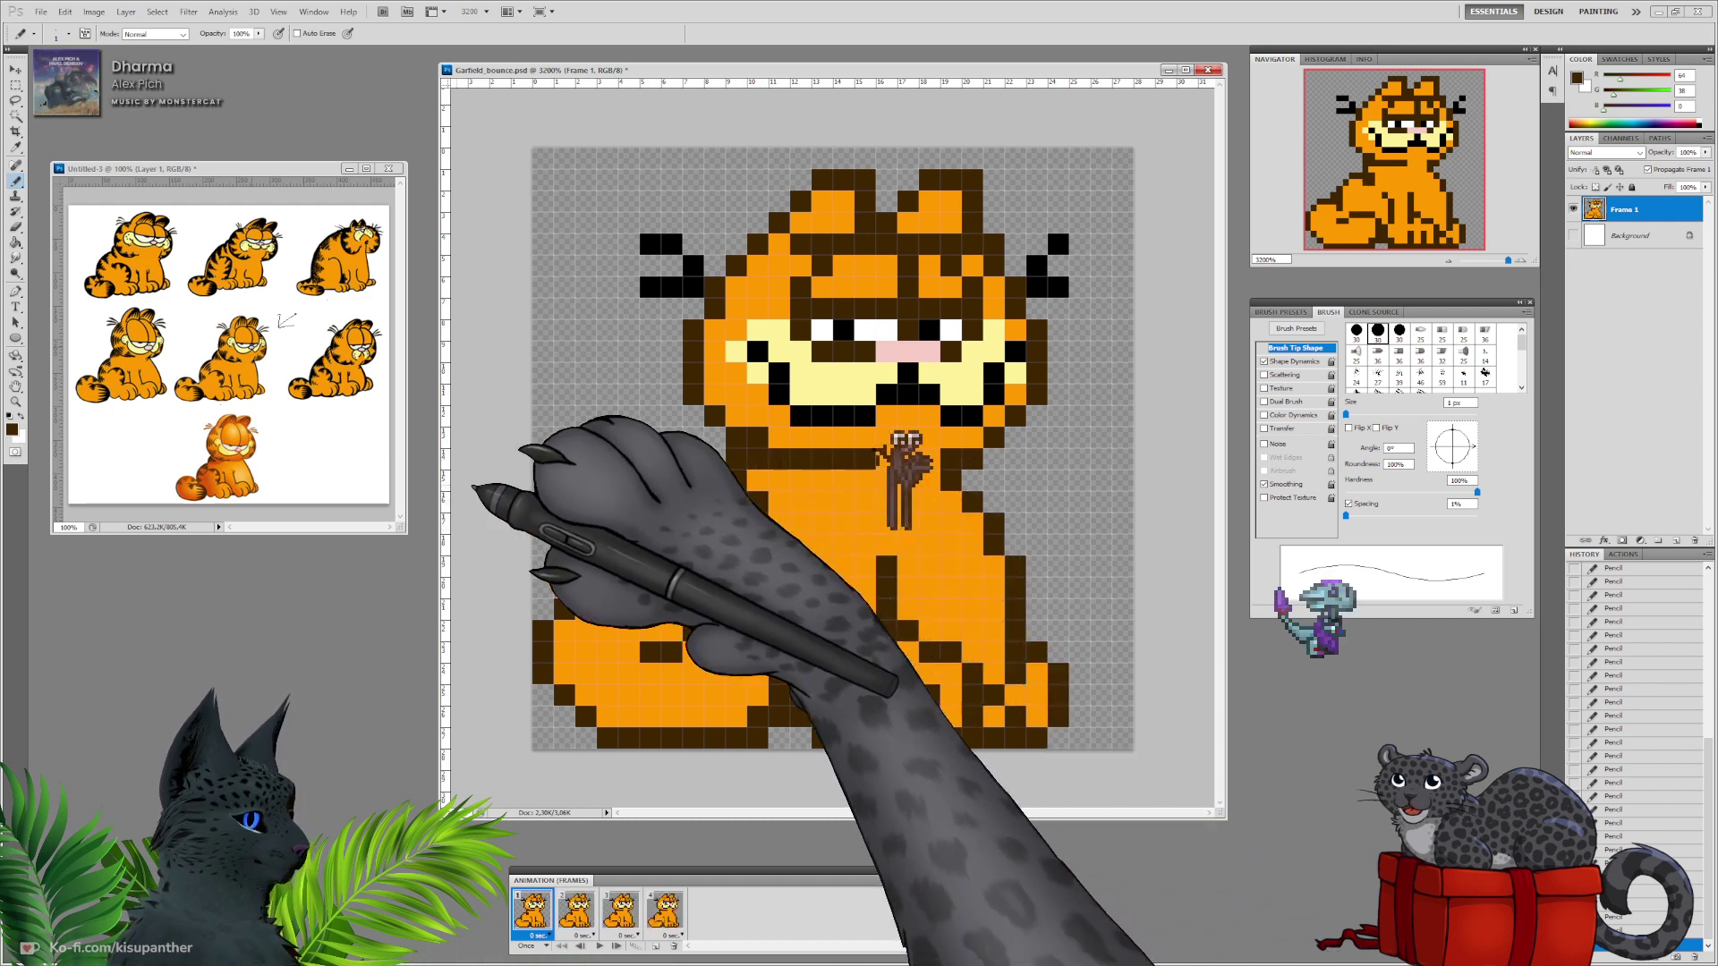
click(12, 429)
click(376, 413)
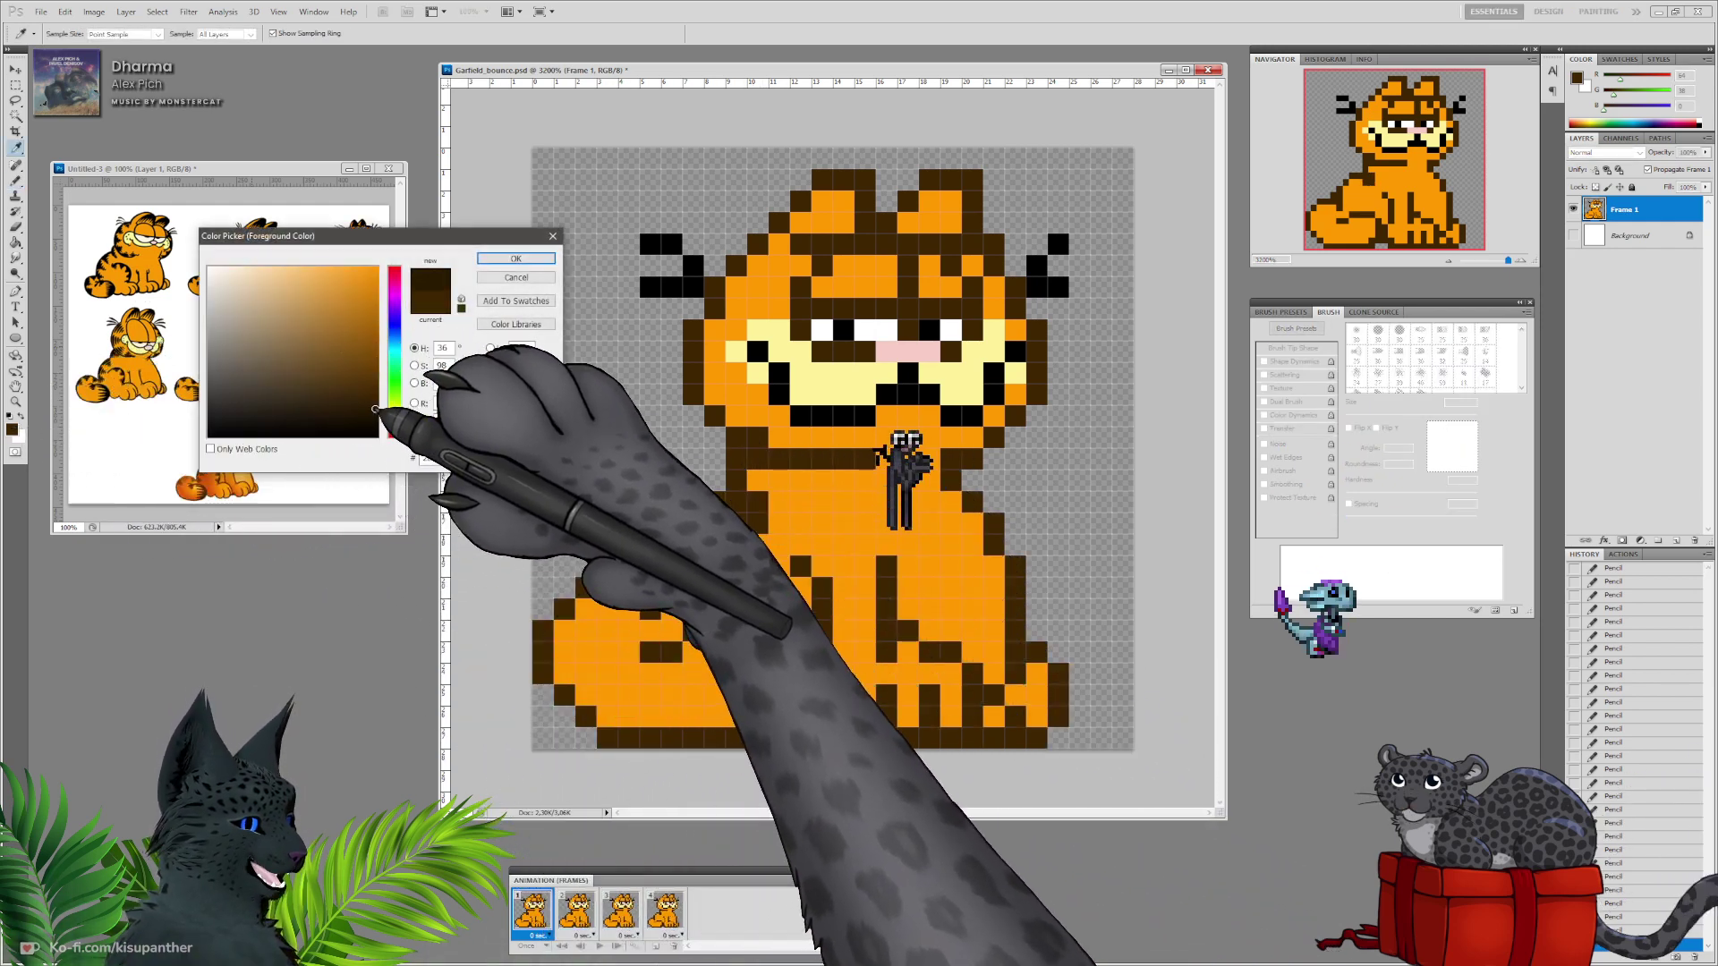
click(539, 260)
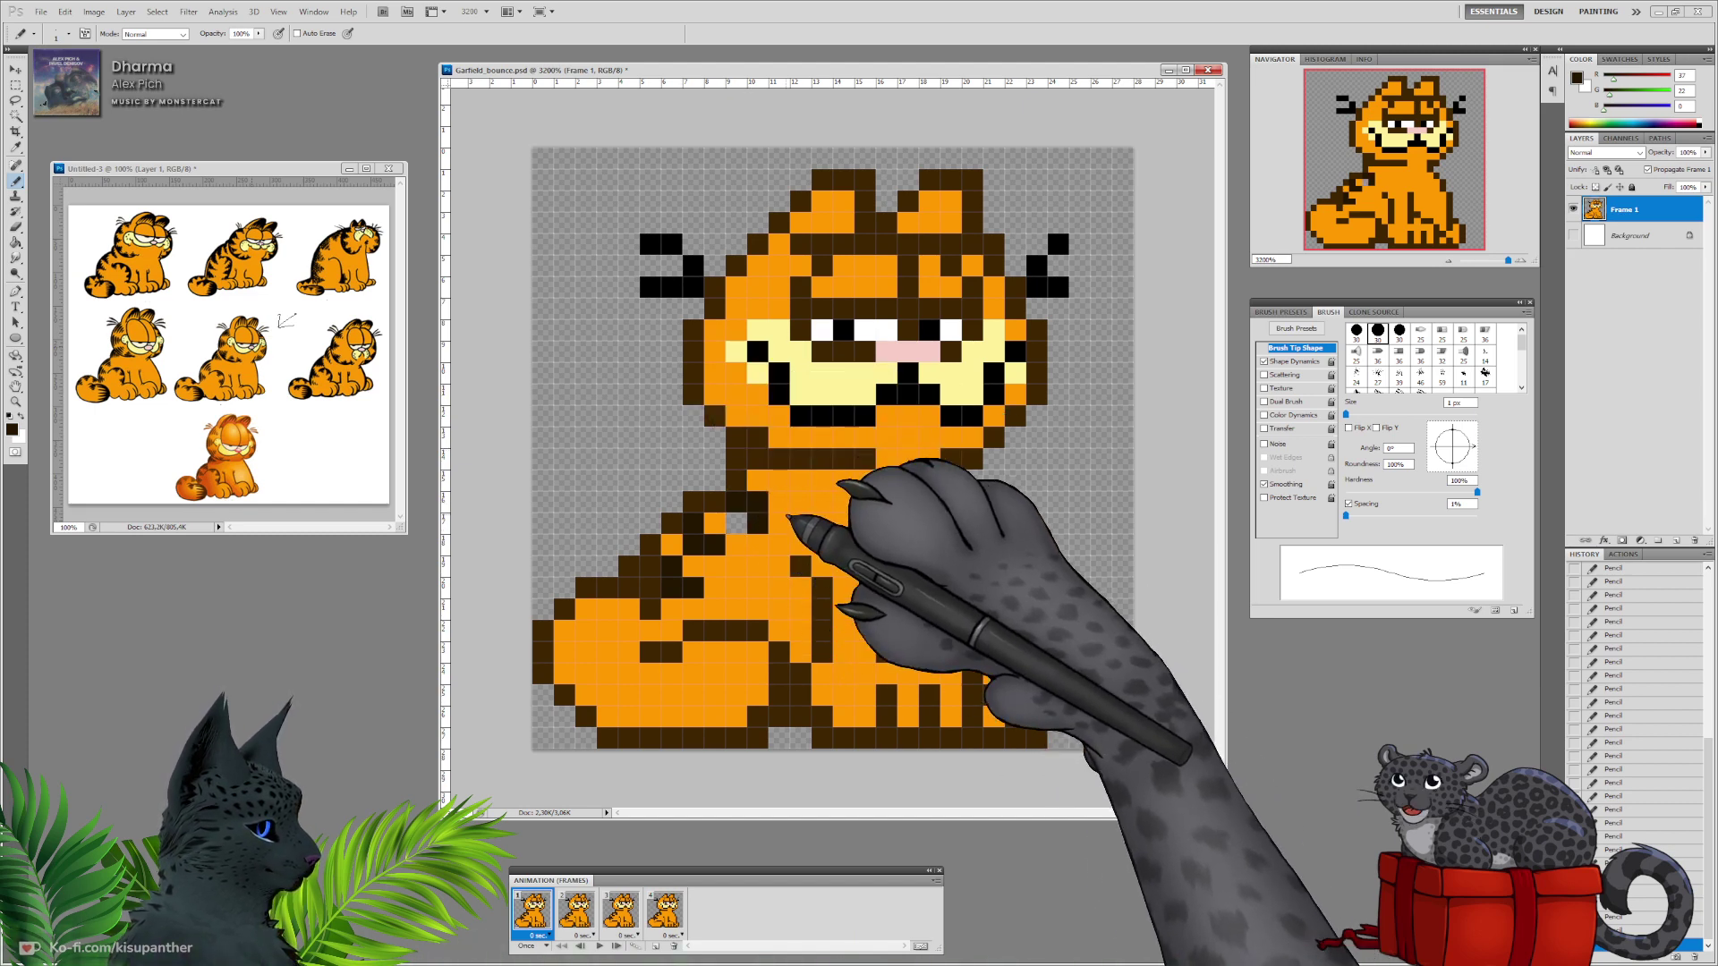
Draw darker brown stripes along the back and across the base of the tail beside the front leg.
click(744, 484)
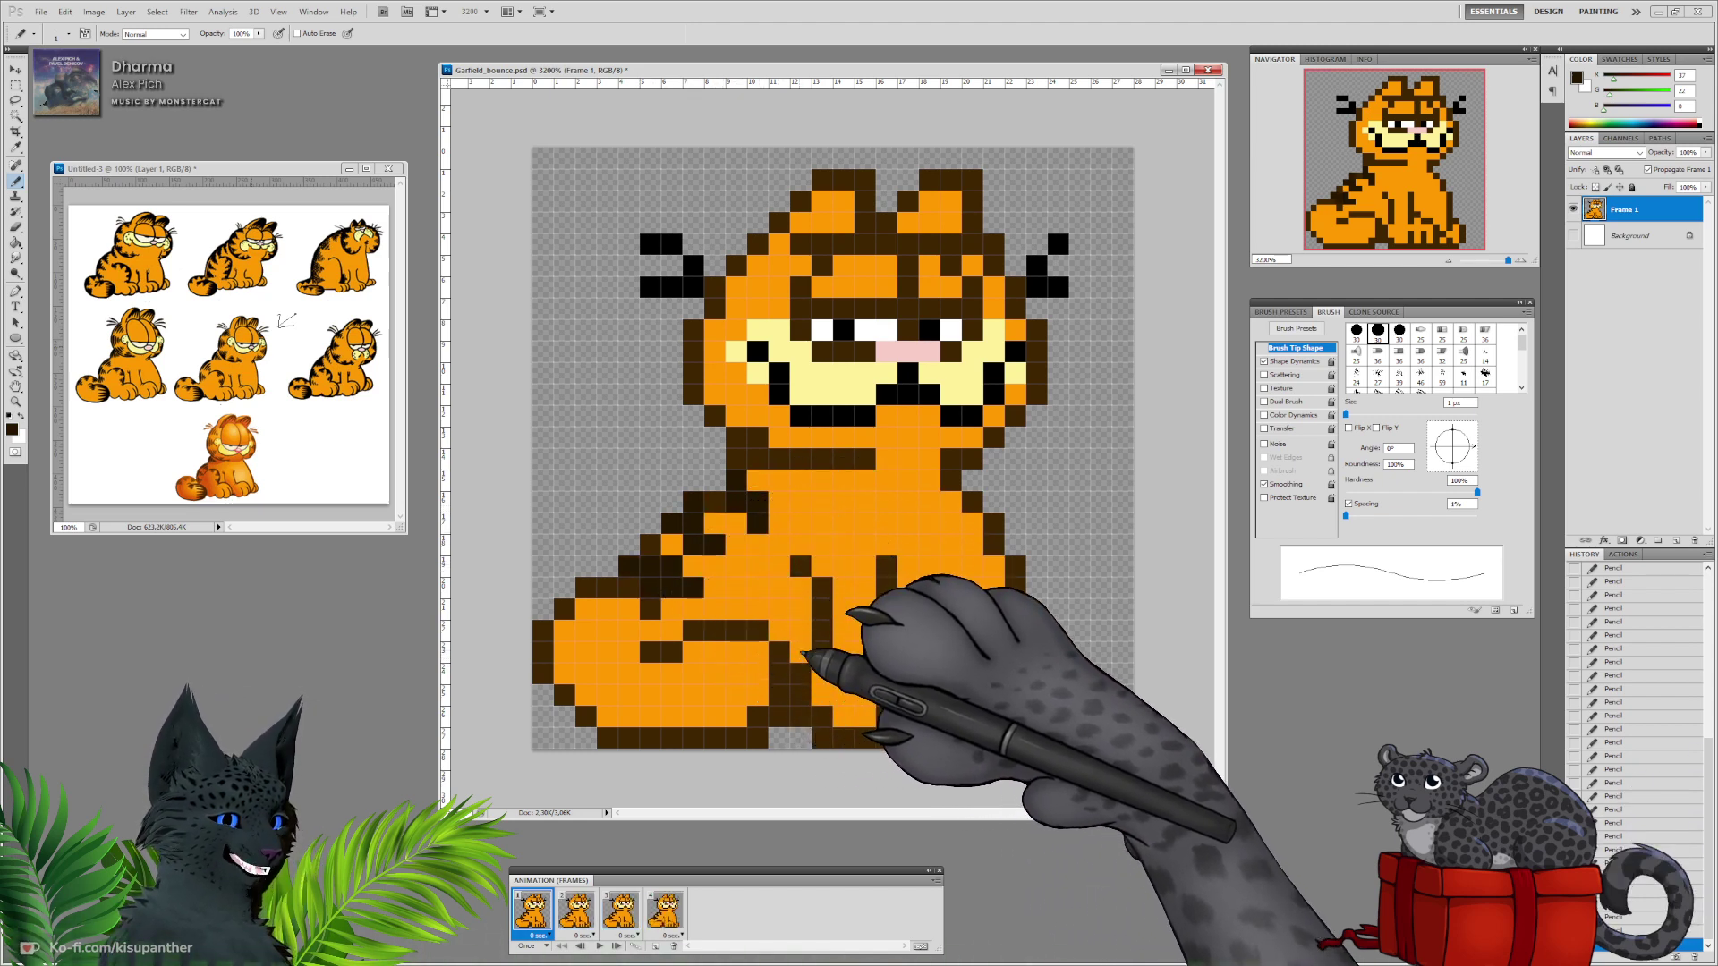
drag(777, 654, 734, 653)
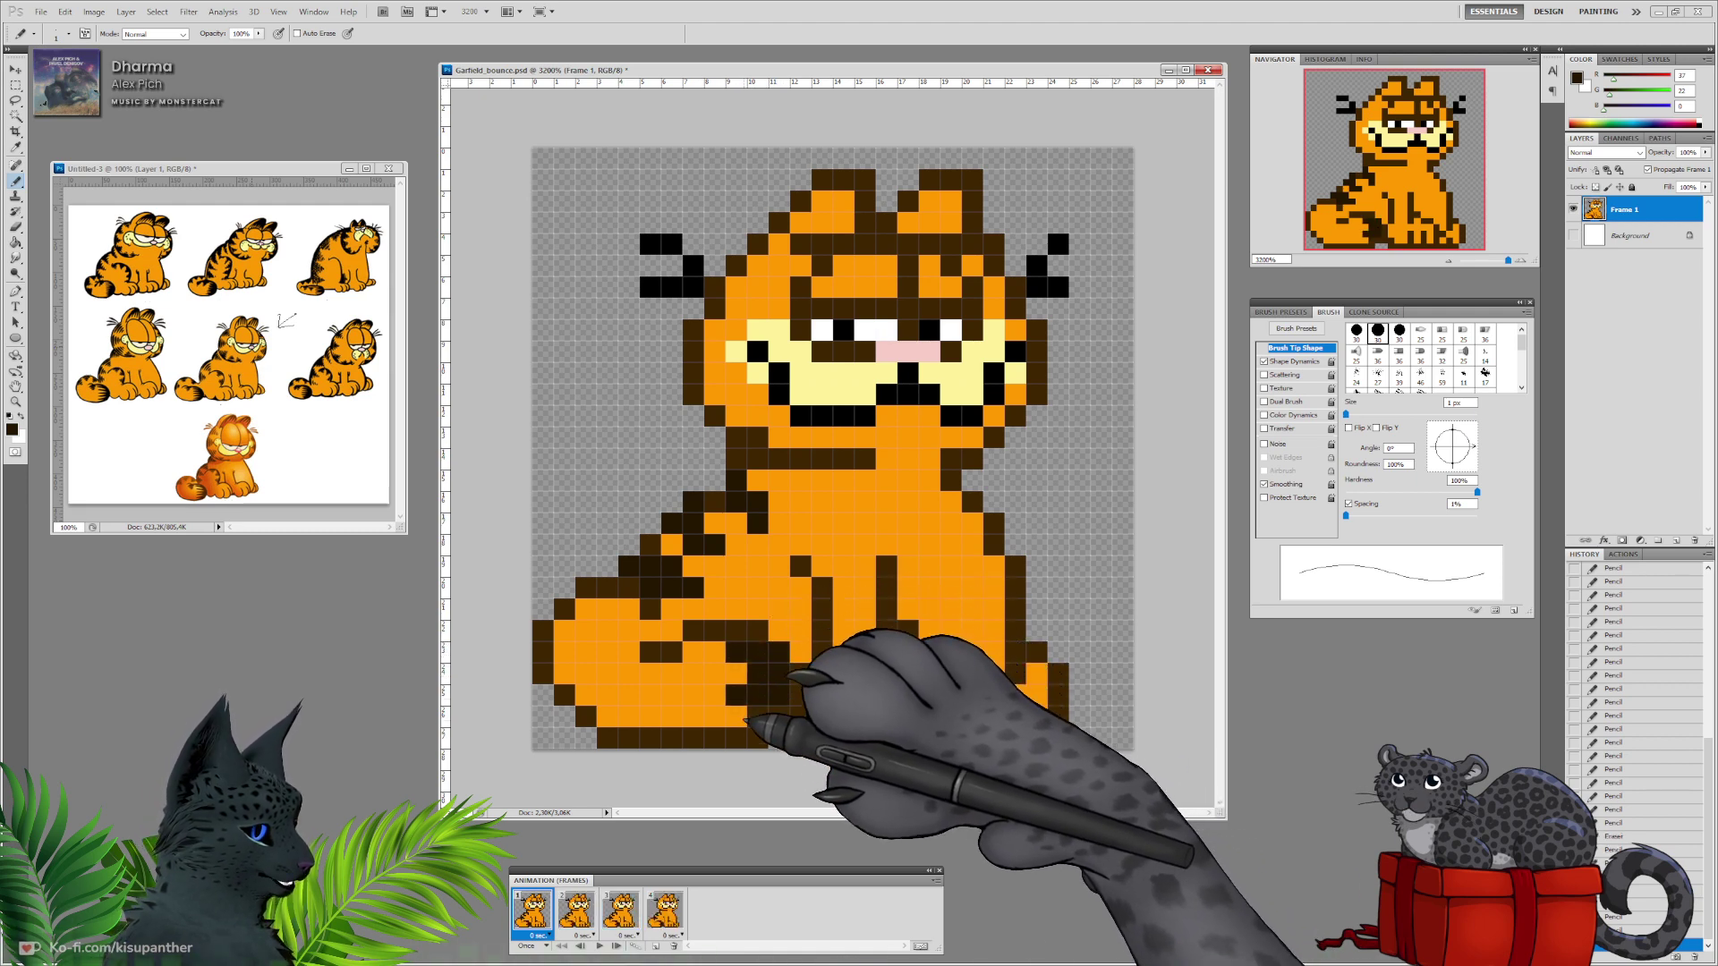
click(761, 719)
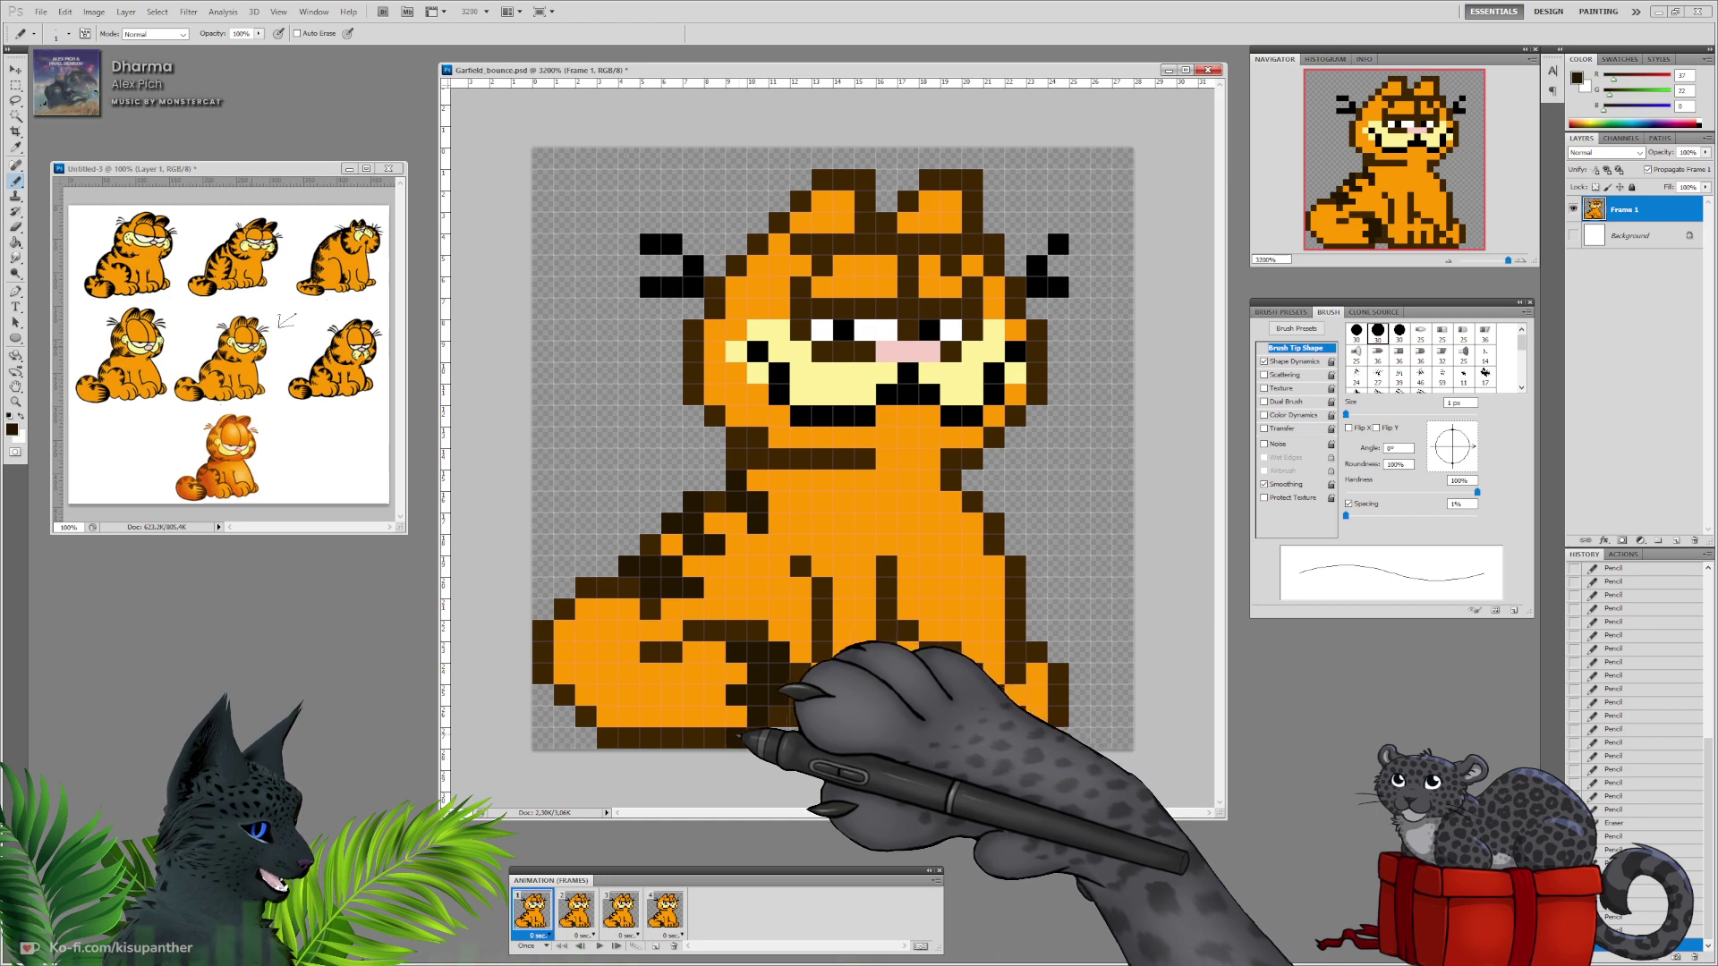
click(738, 737)
click(758, 737)
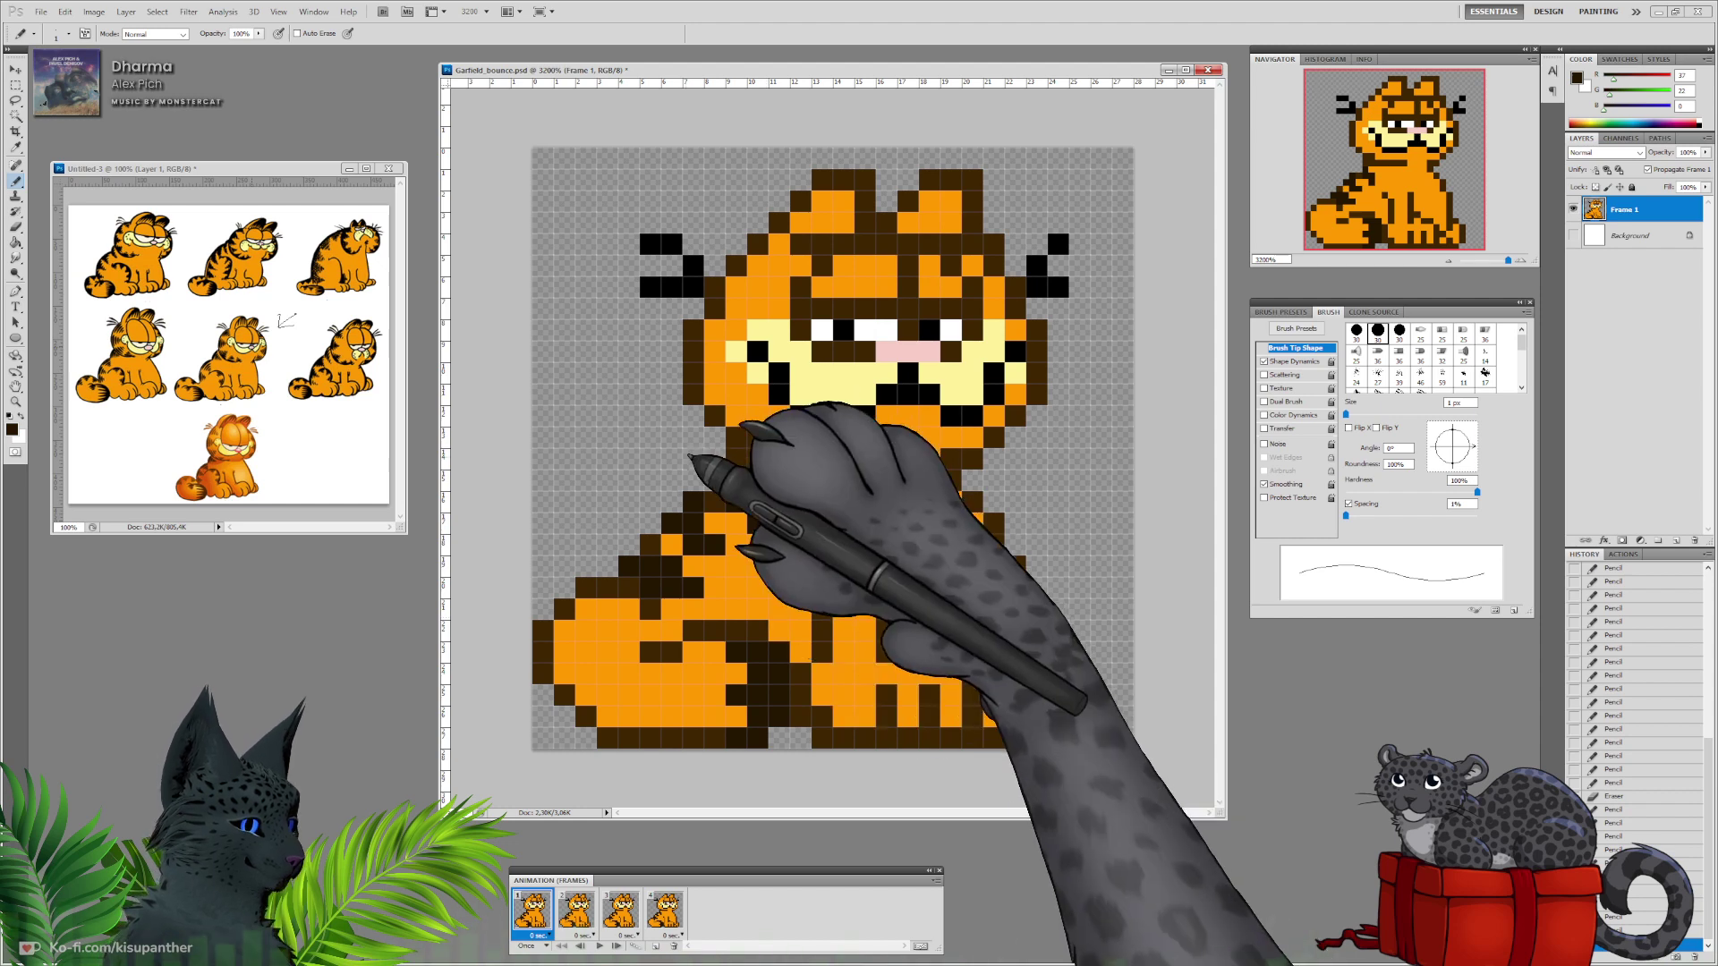
Add darker brown stripes to the tail's inner curl and upper edge, and darken a block around its tip.
drag(671, 652, 652, 654)
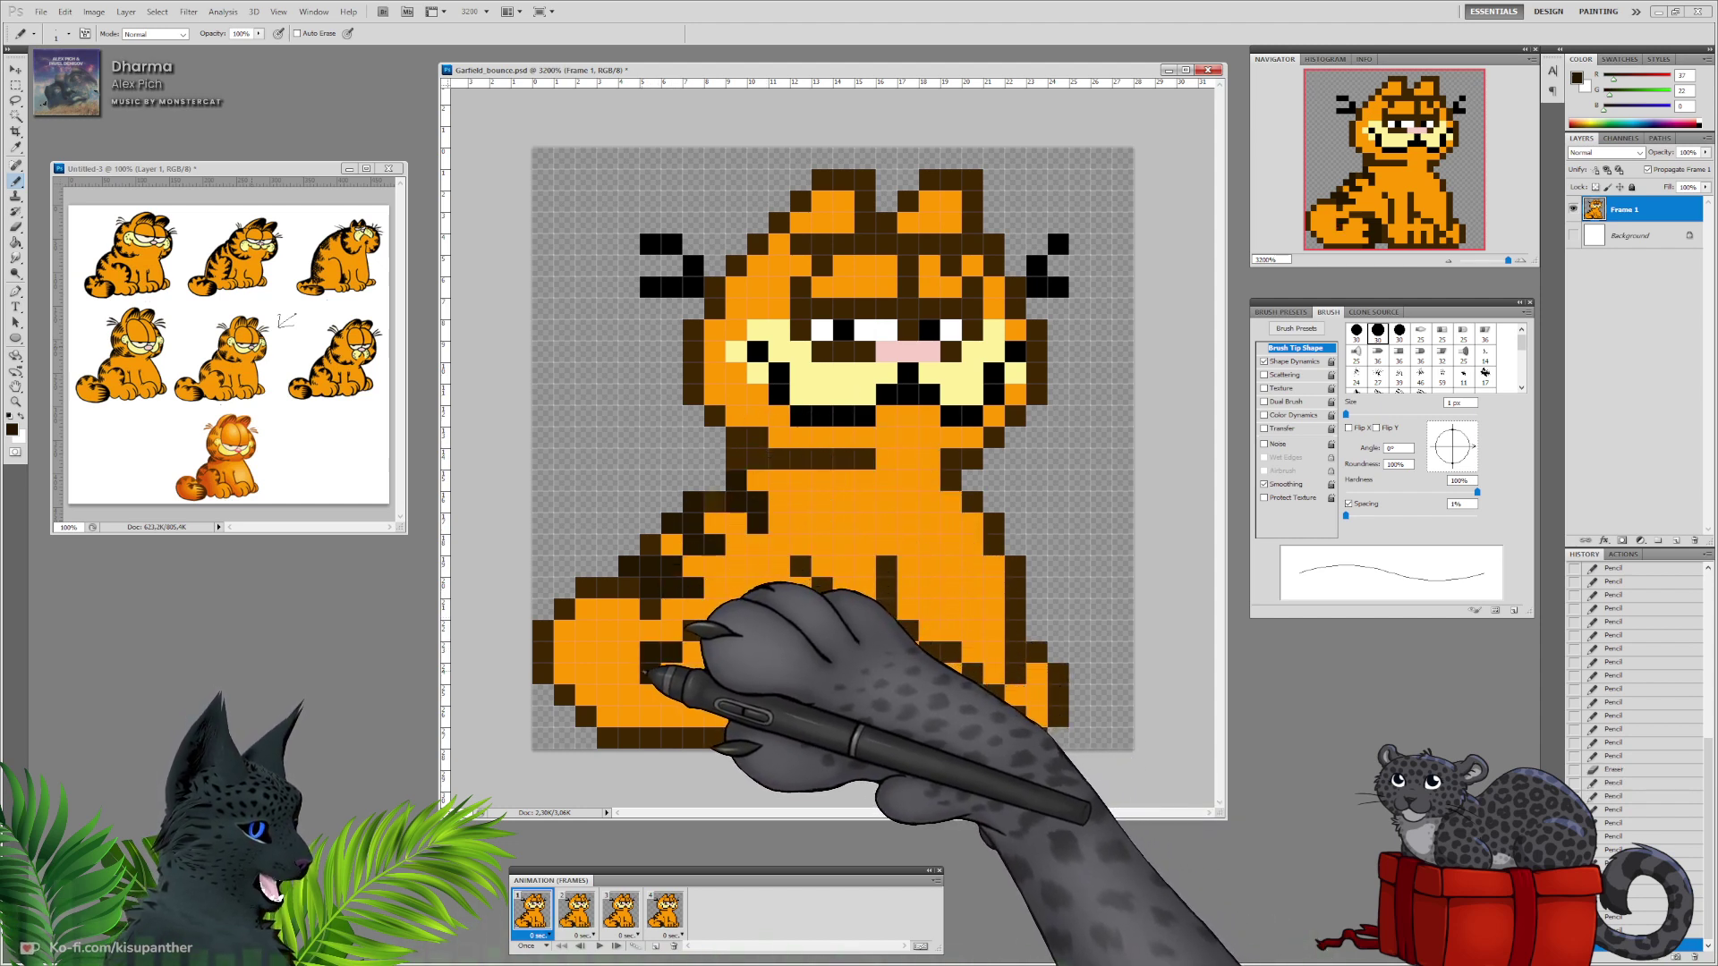
click(612, 608)
click(564, 653)
drag(544, 652, 543, 632)
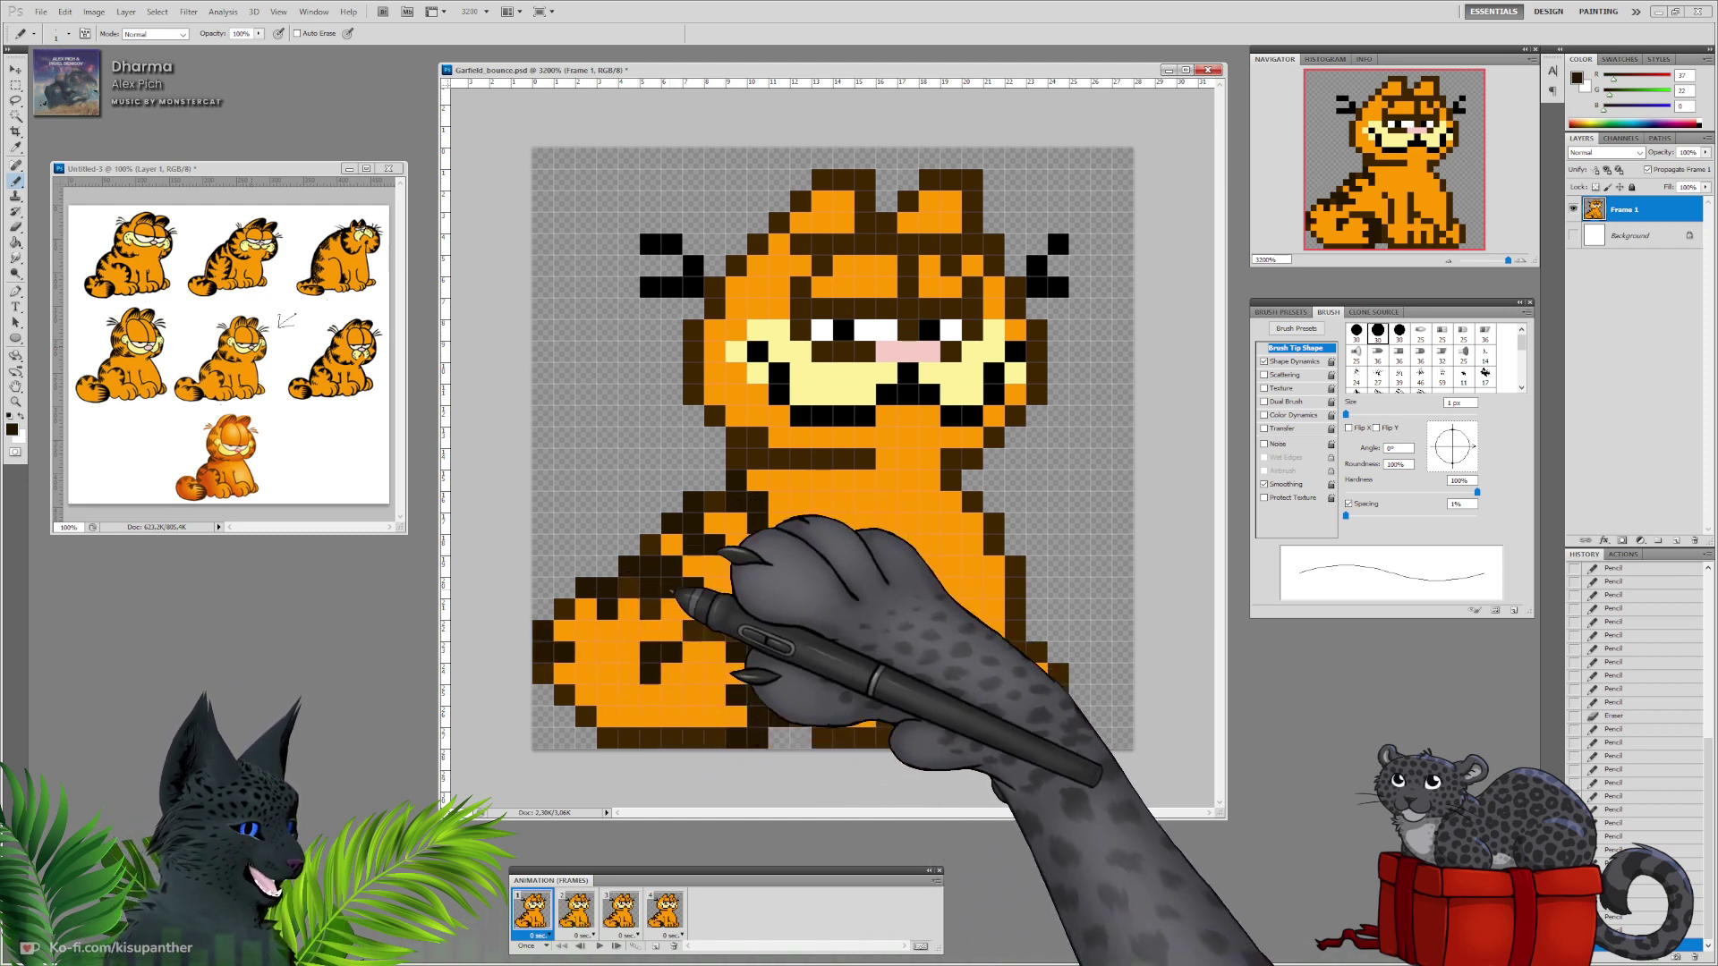
drag(567, 634, 567, 650)
click(584, 653)
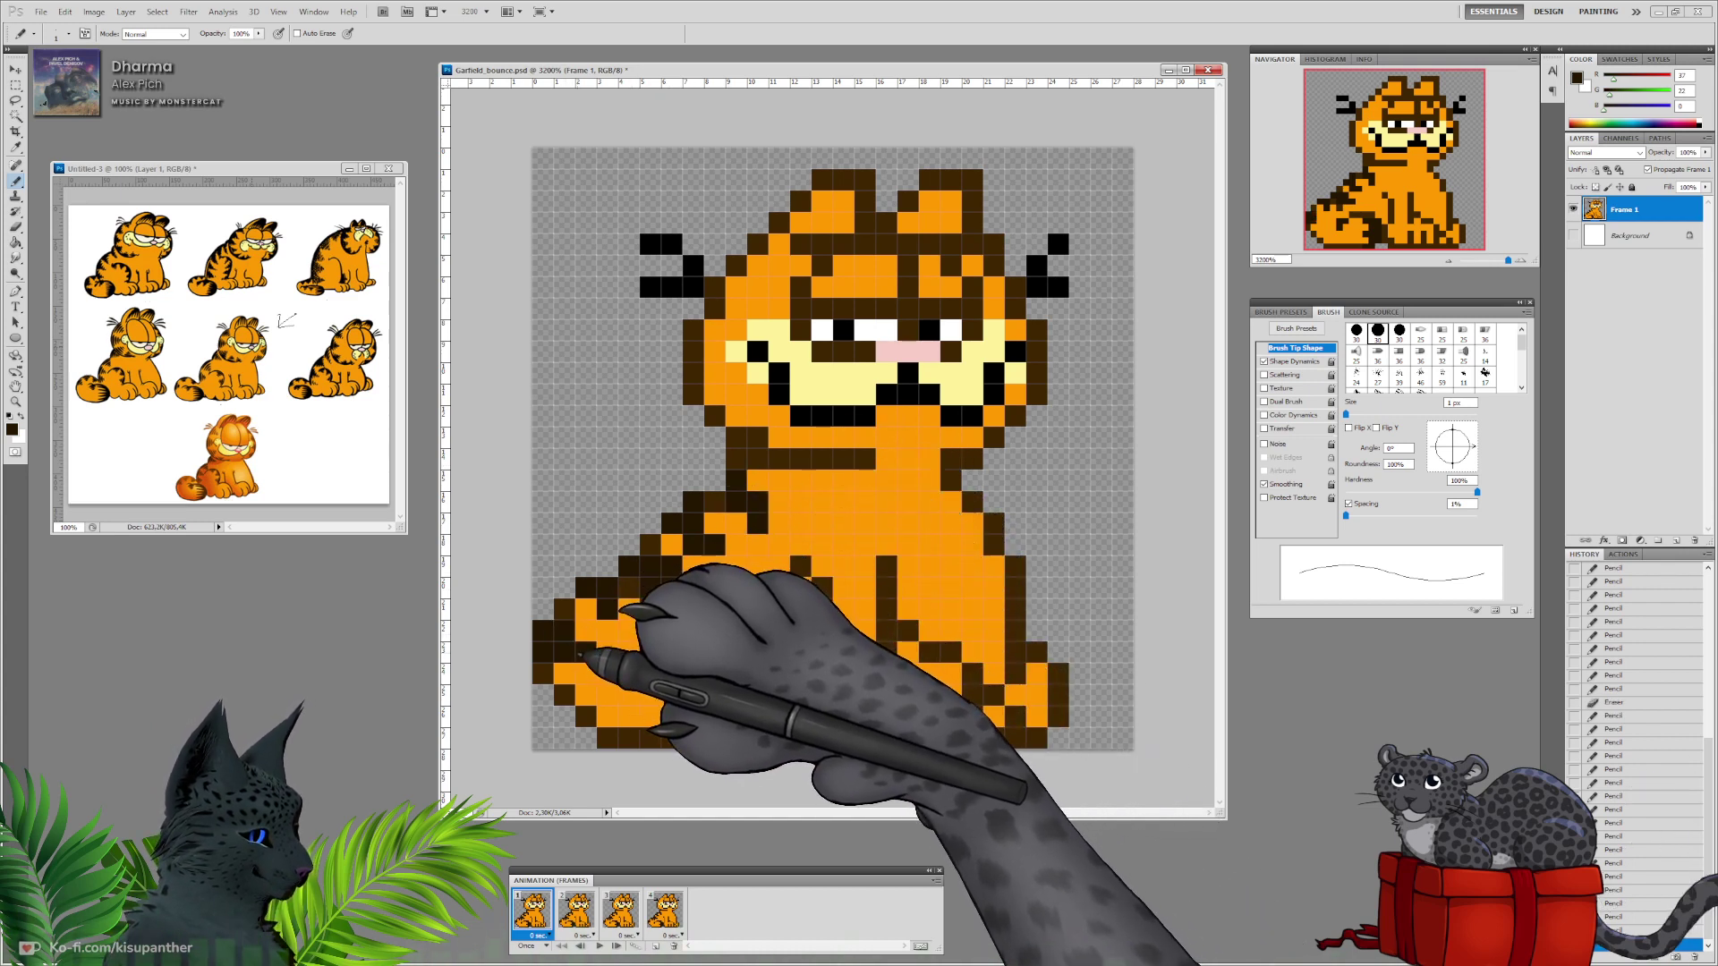
click(544, 672)
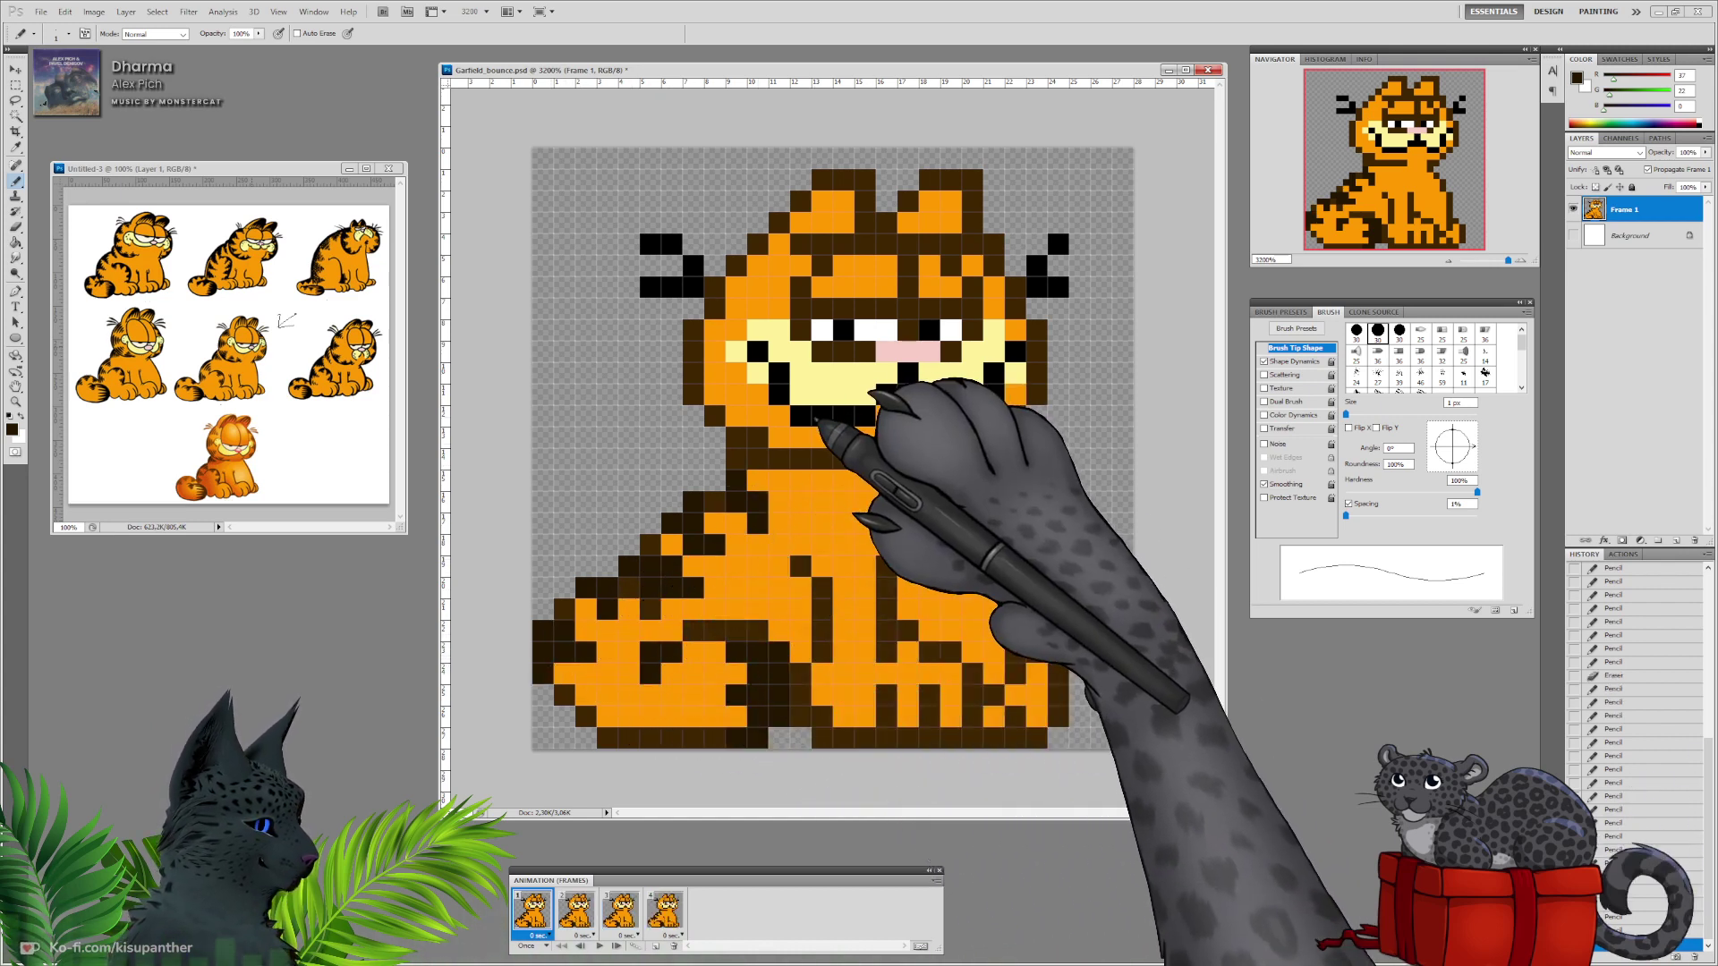
click(566, 673)
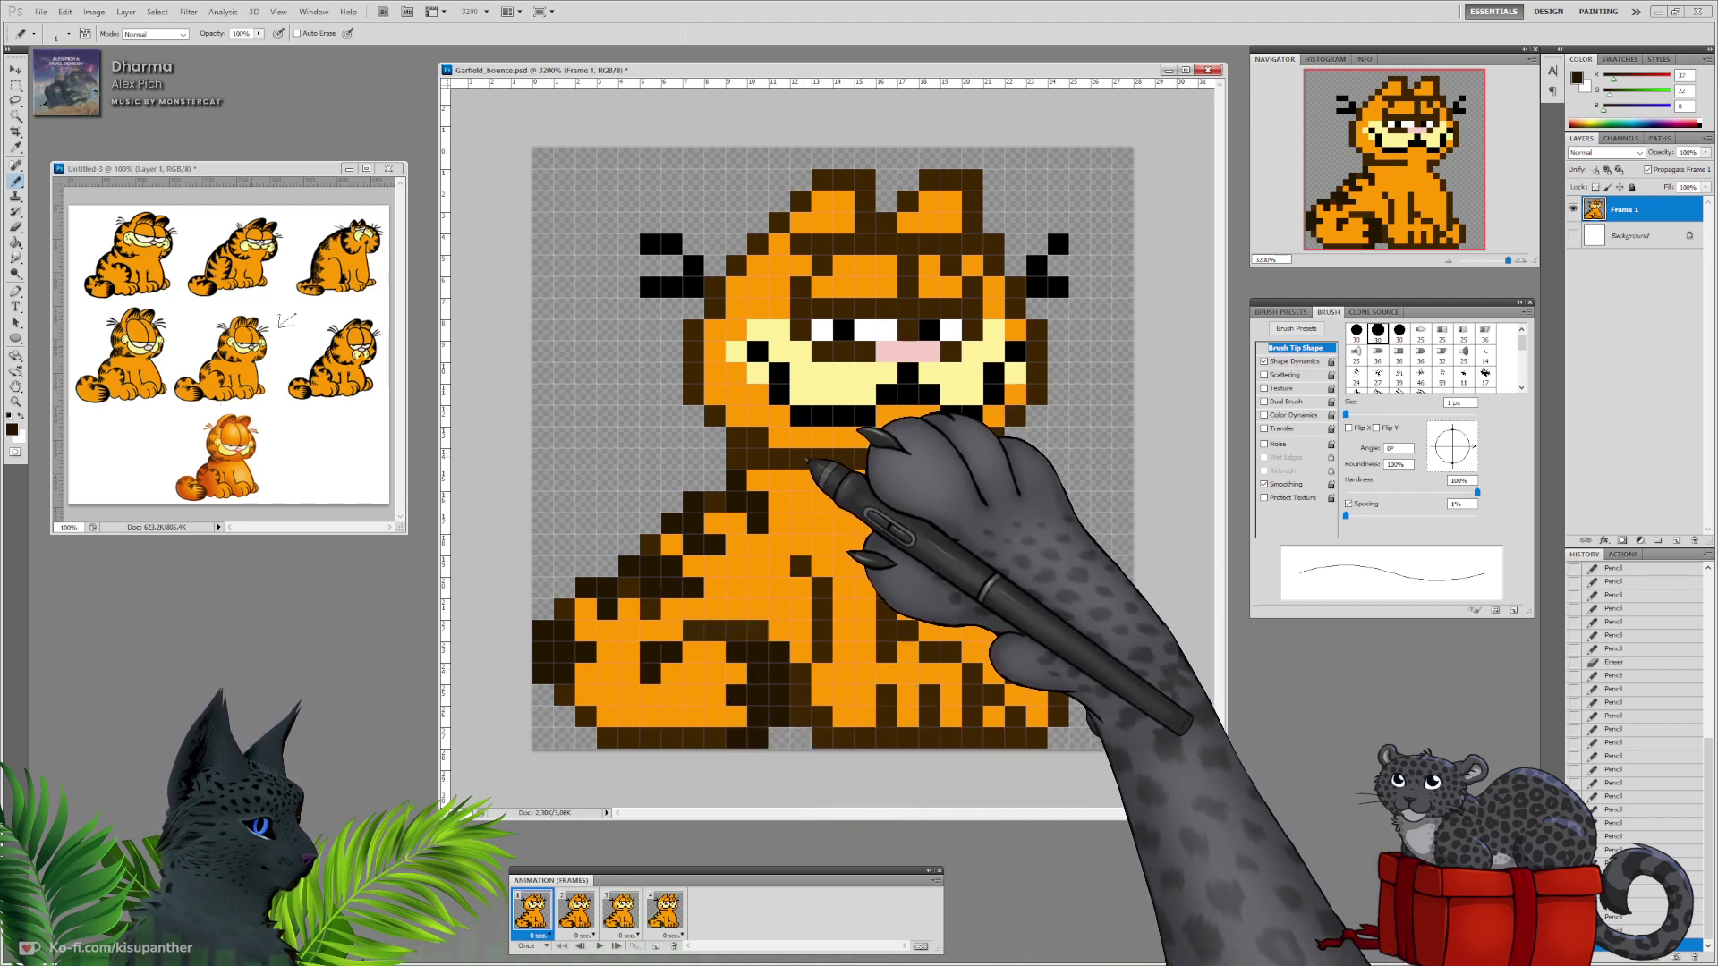
Add darker brown stripes to the back of the neck, the near cheek and the near side of the forehead.
click(739, 439)
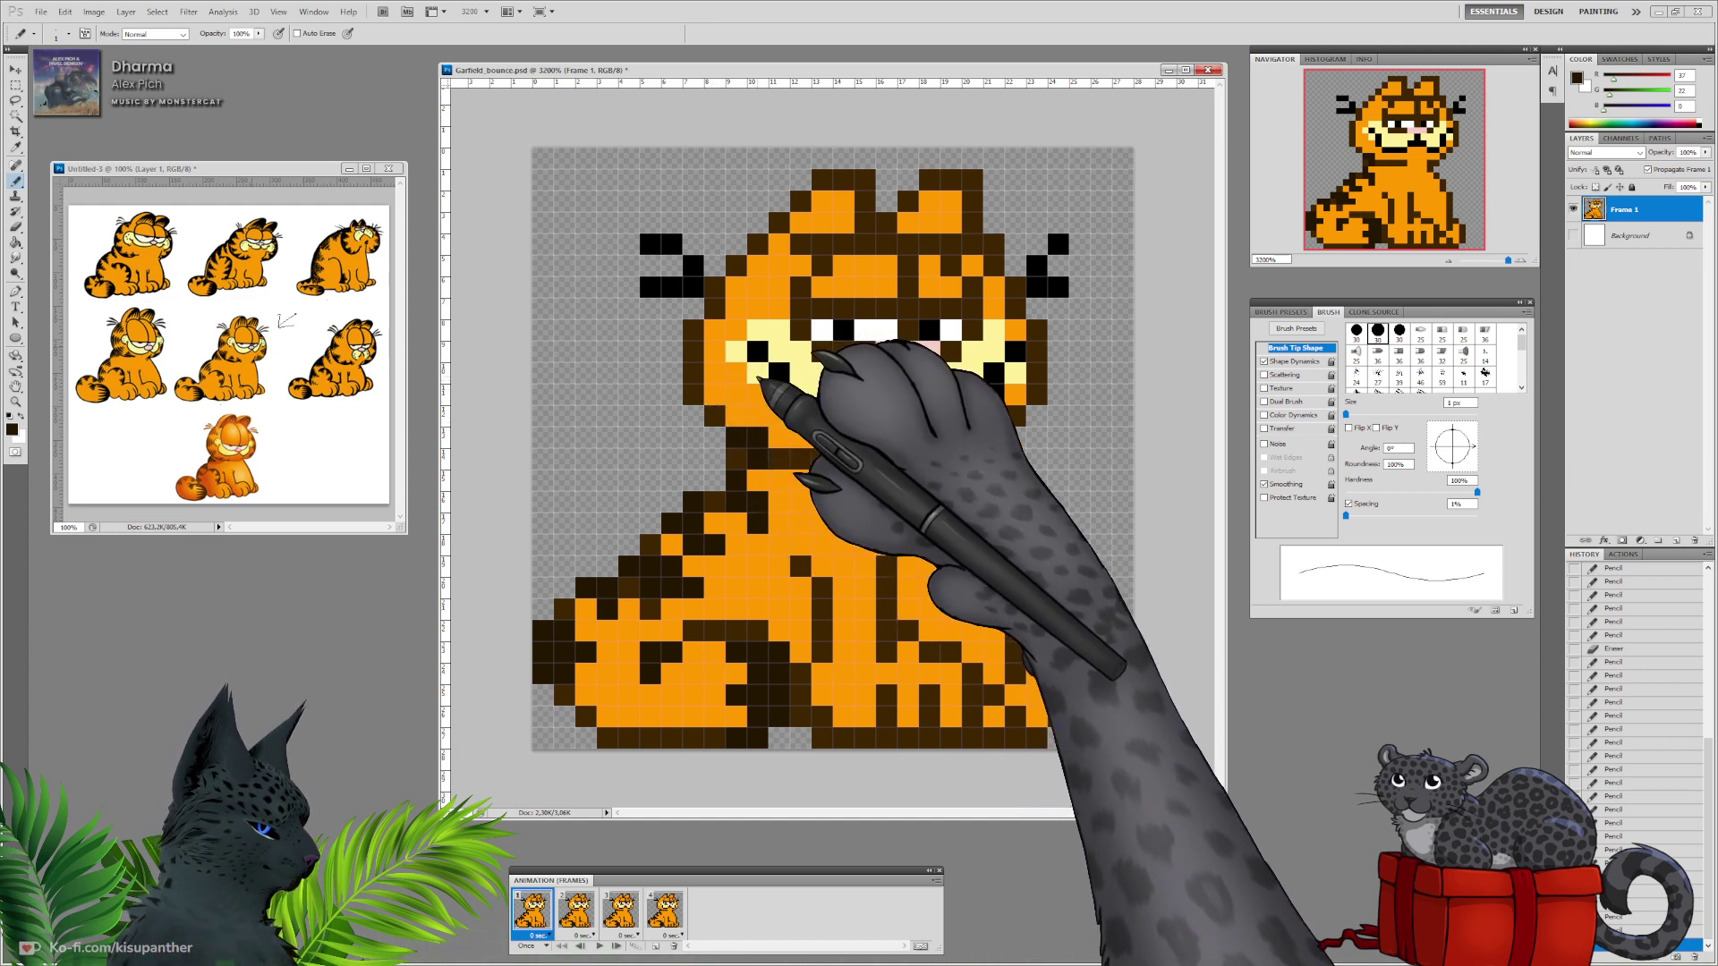
click(695, 393)
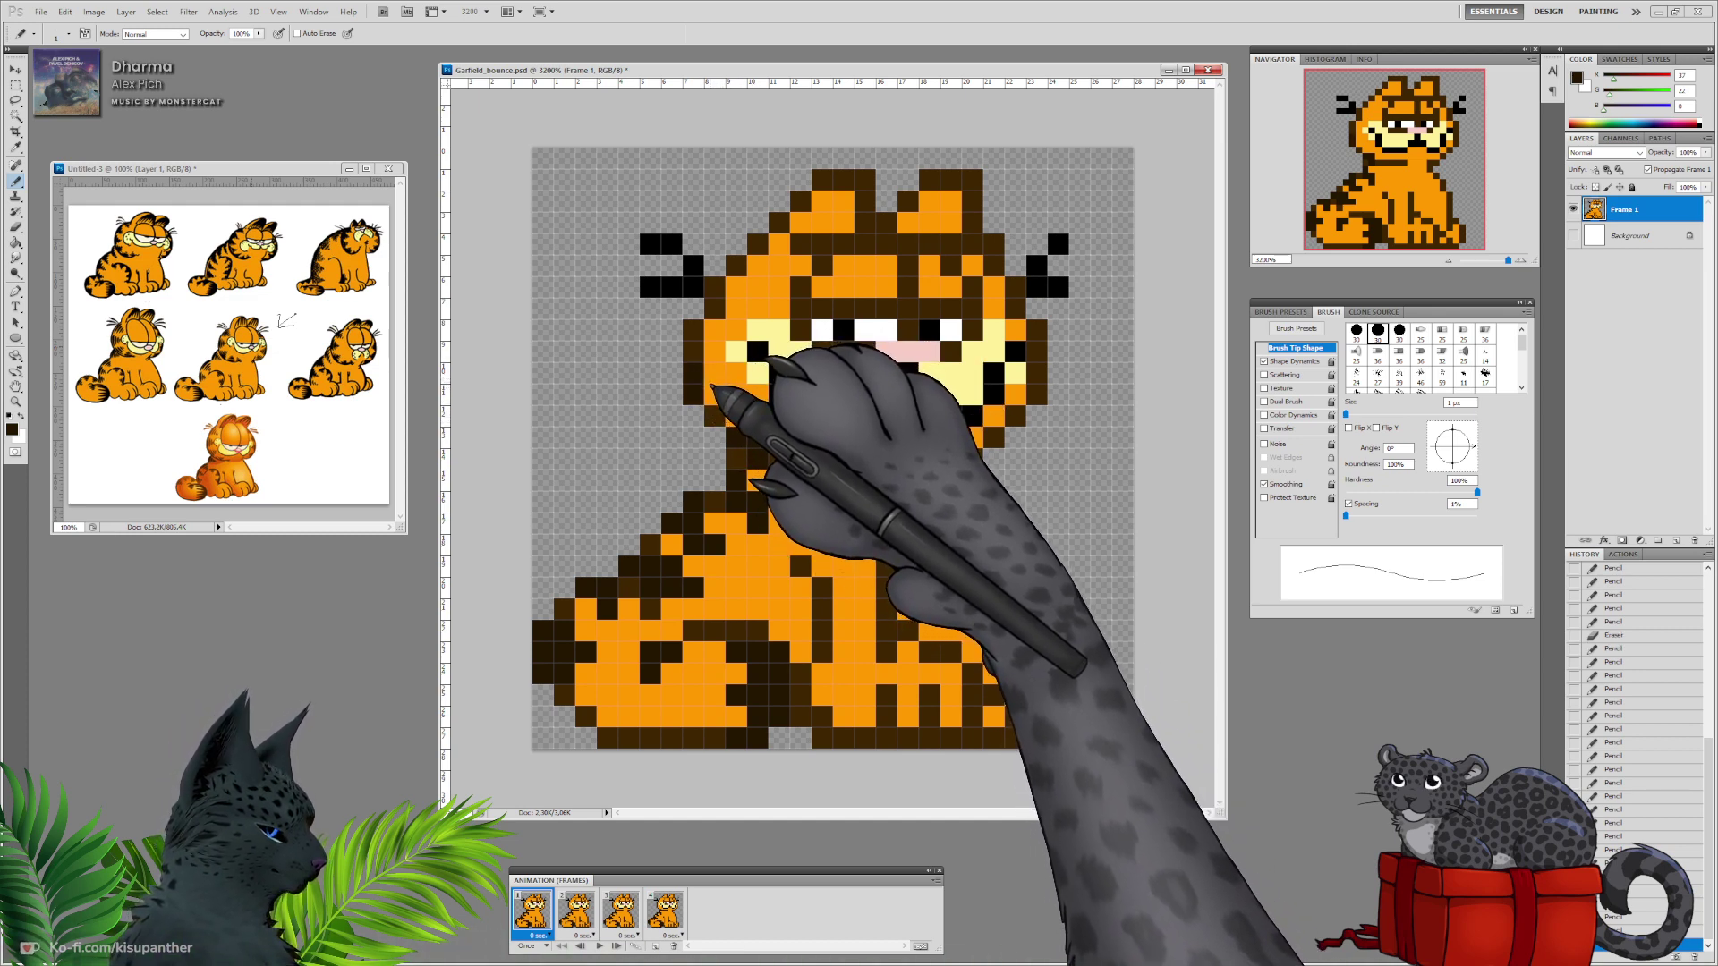
click(715, 394)
click(734, 395)
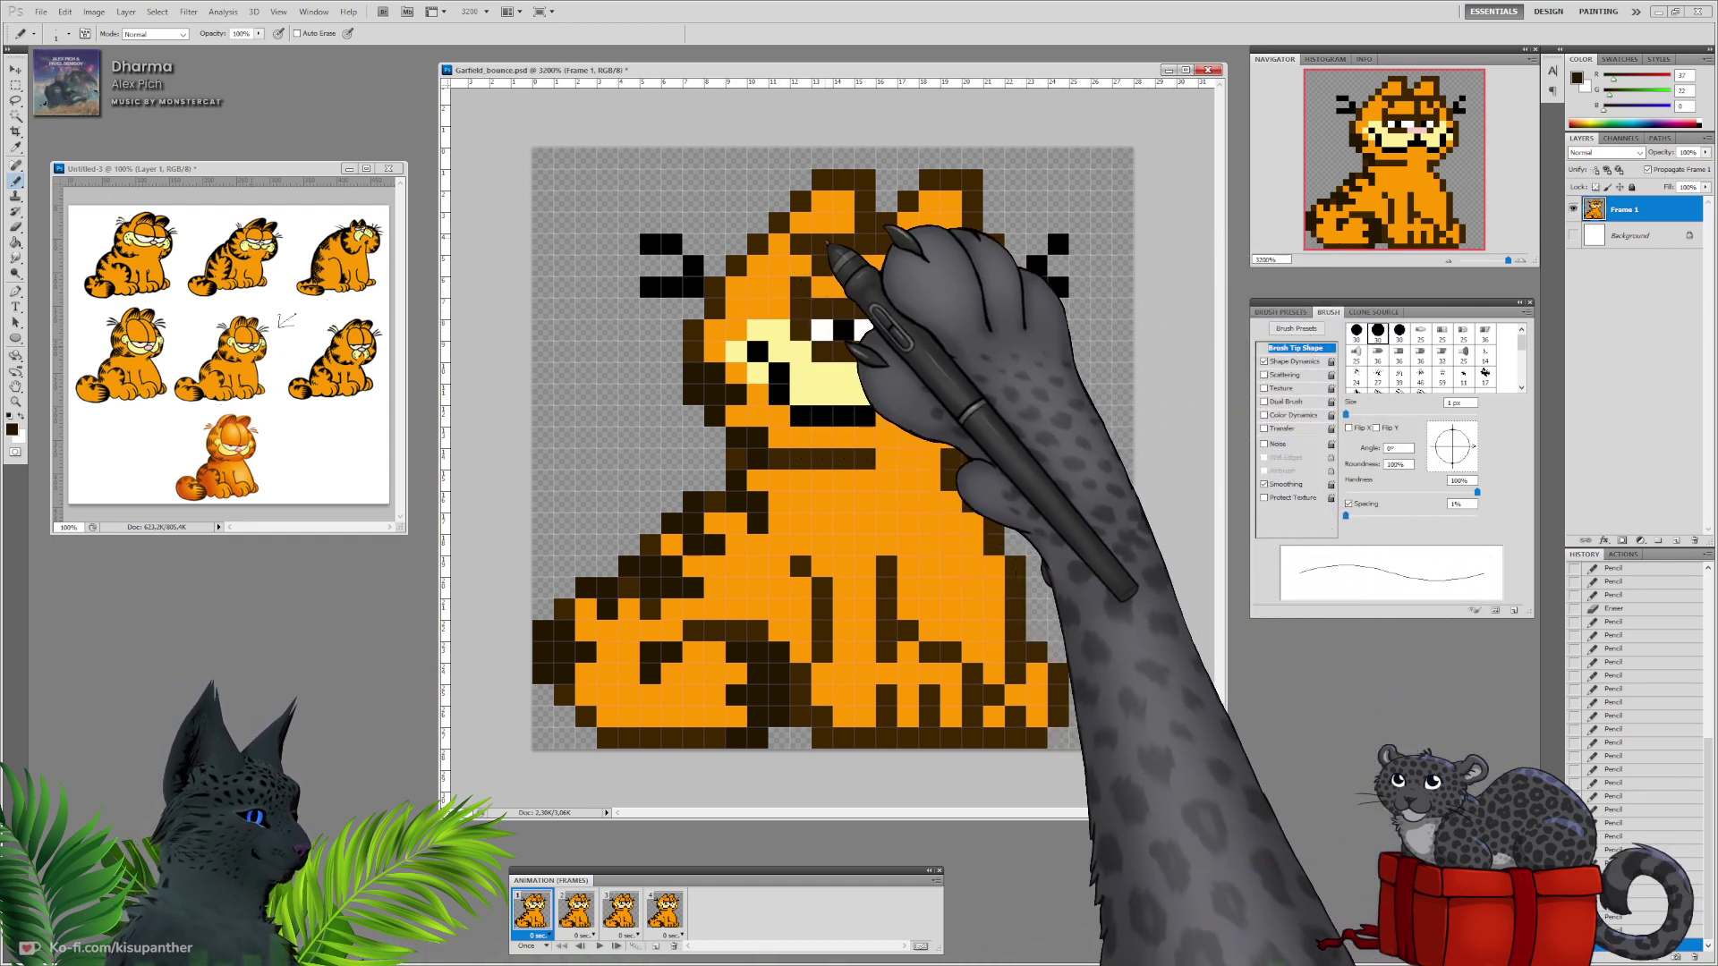
click(736, 310)
click(717, 310)
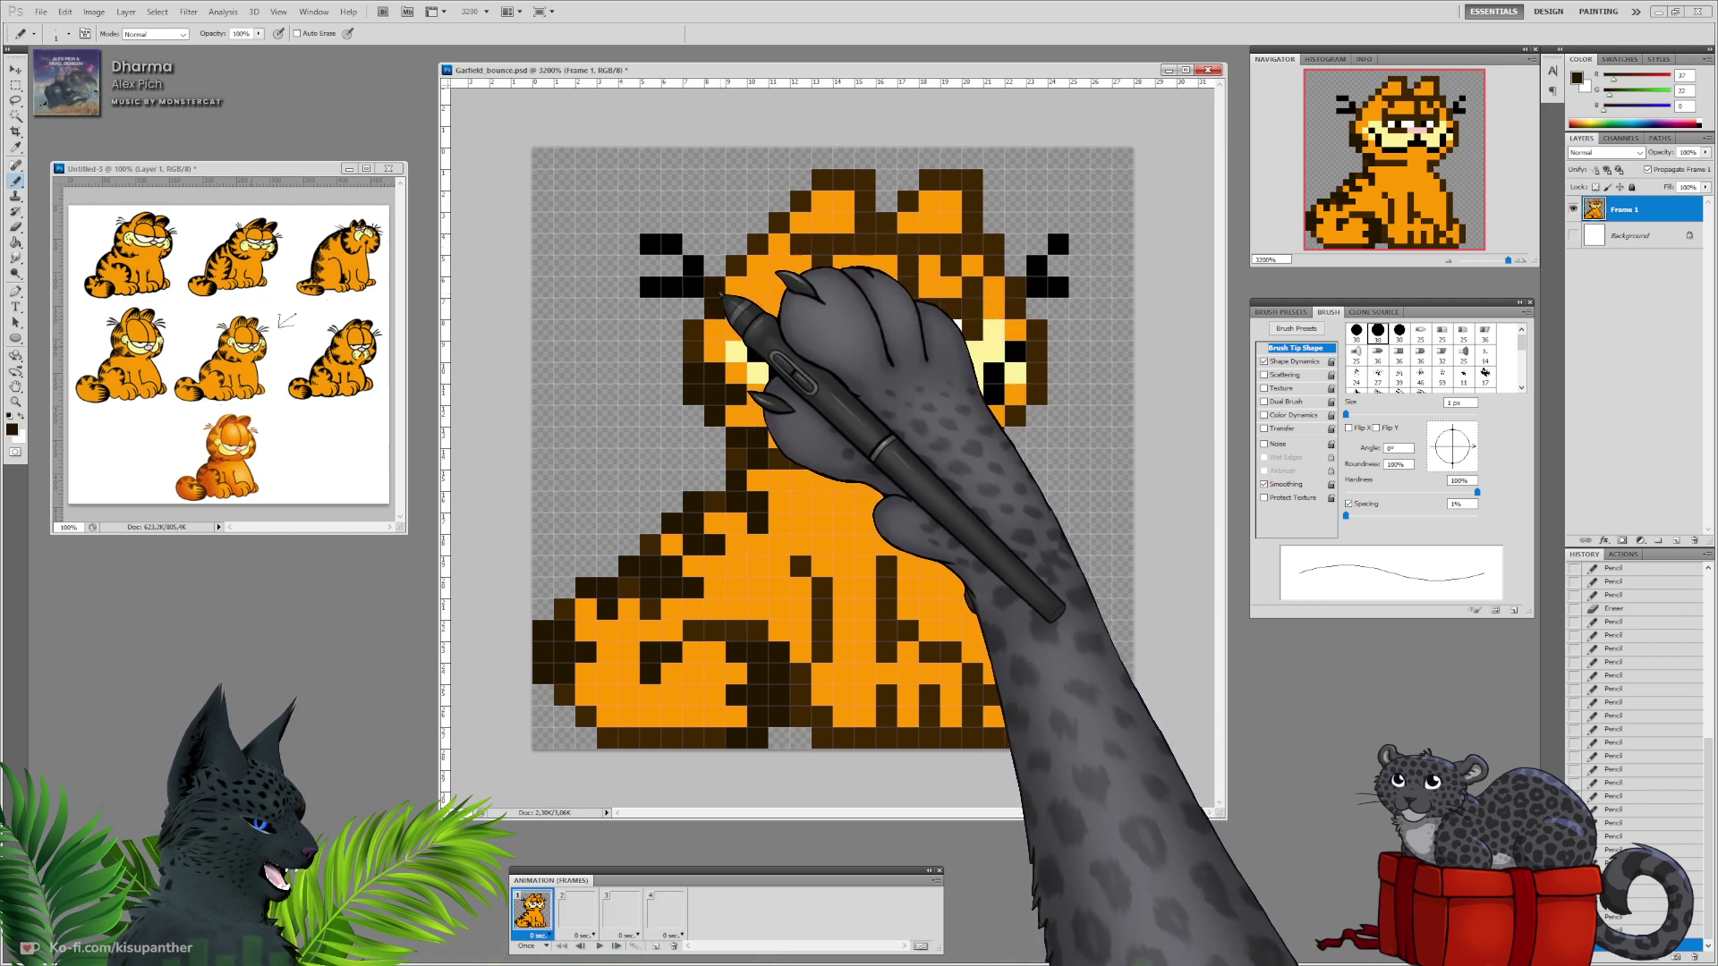
drag(758, 248, 761, 264)
click(778, 265)
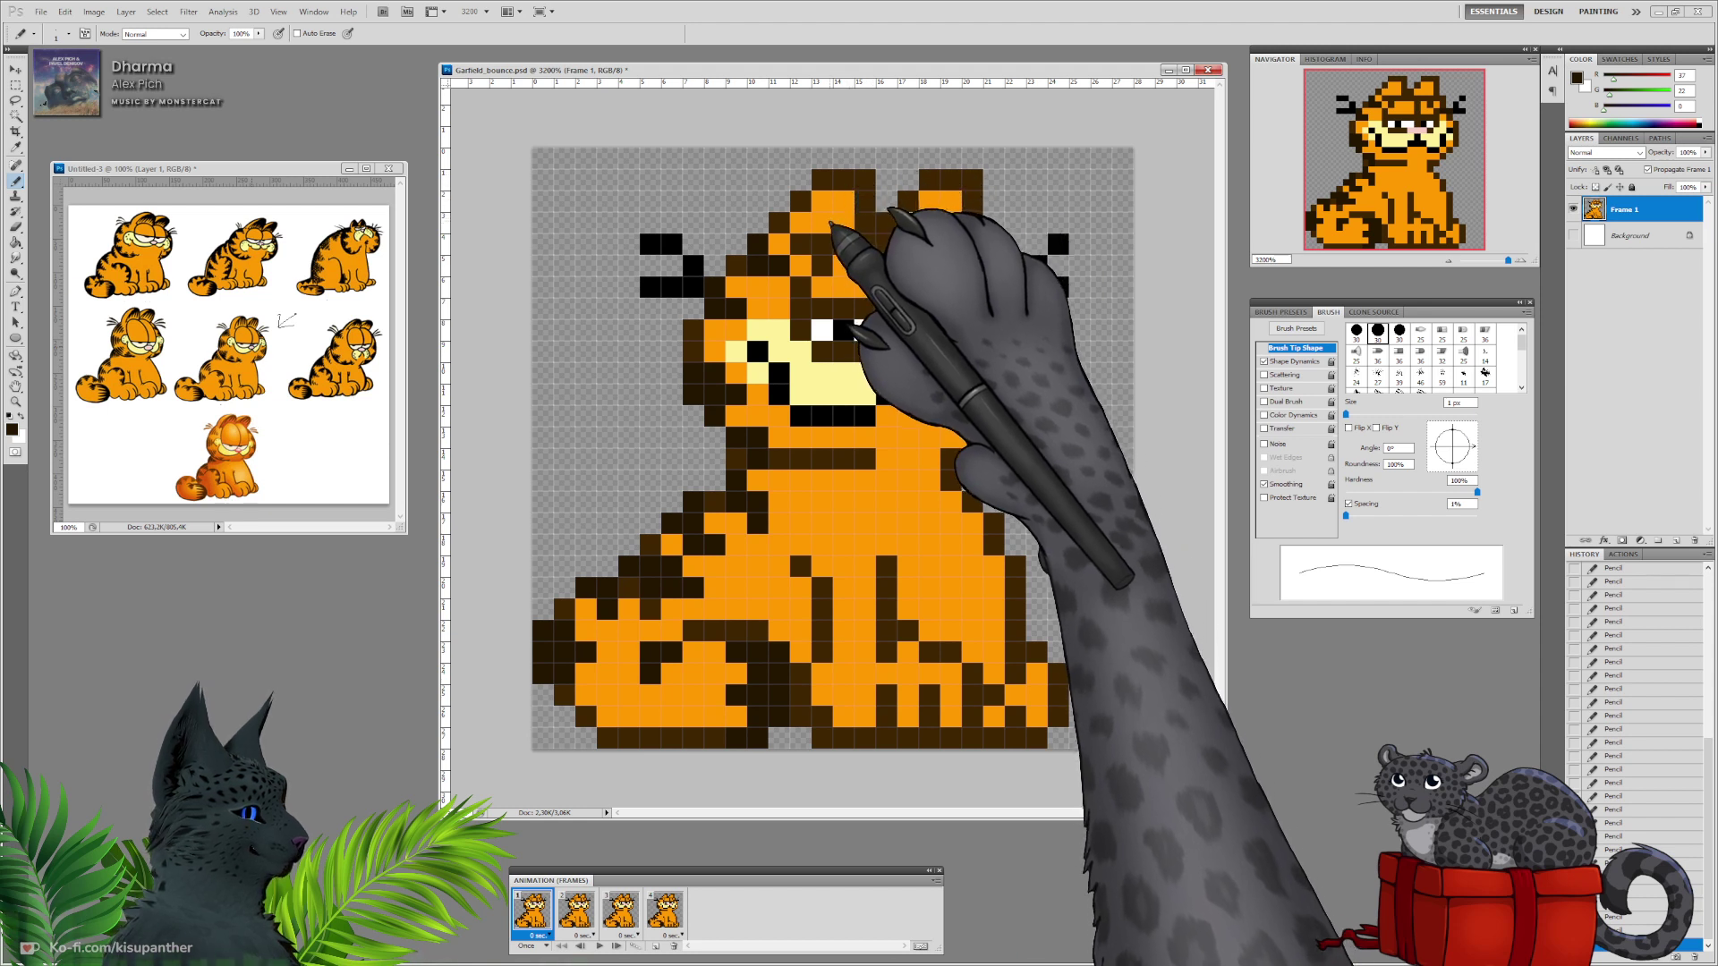
Stripe both ears with darker brown and orange pixels, and extend the nose one pink pixel downward.
mouse_move(847, 206)
mouse_down()
mouse_move(846, 222)
mouse_move(868, 185)
mouse_move(863, 220)
mouse_move(973, 194)
mouse_move(961, 205)
mouse_up()
click(934, 220)
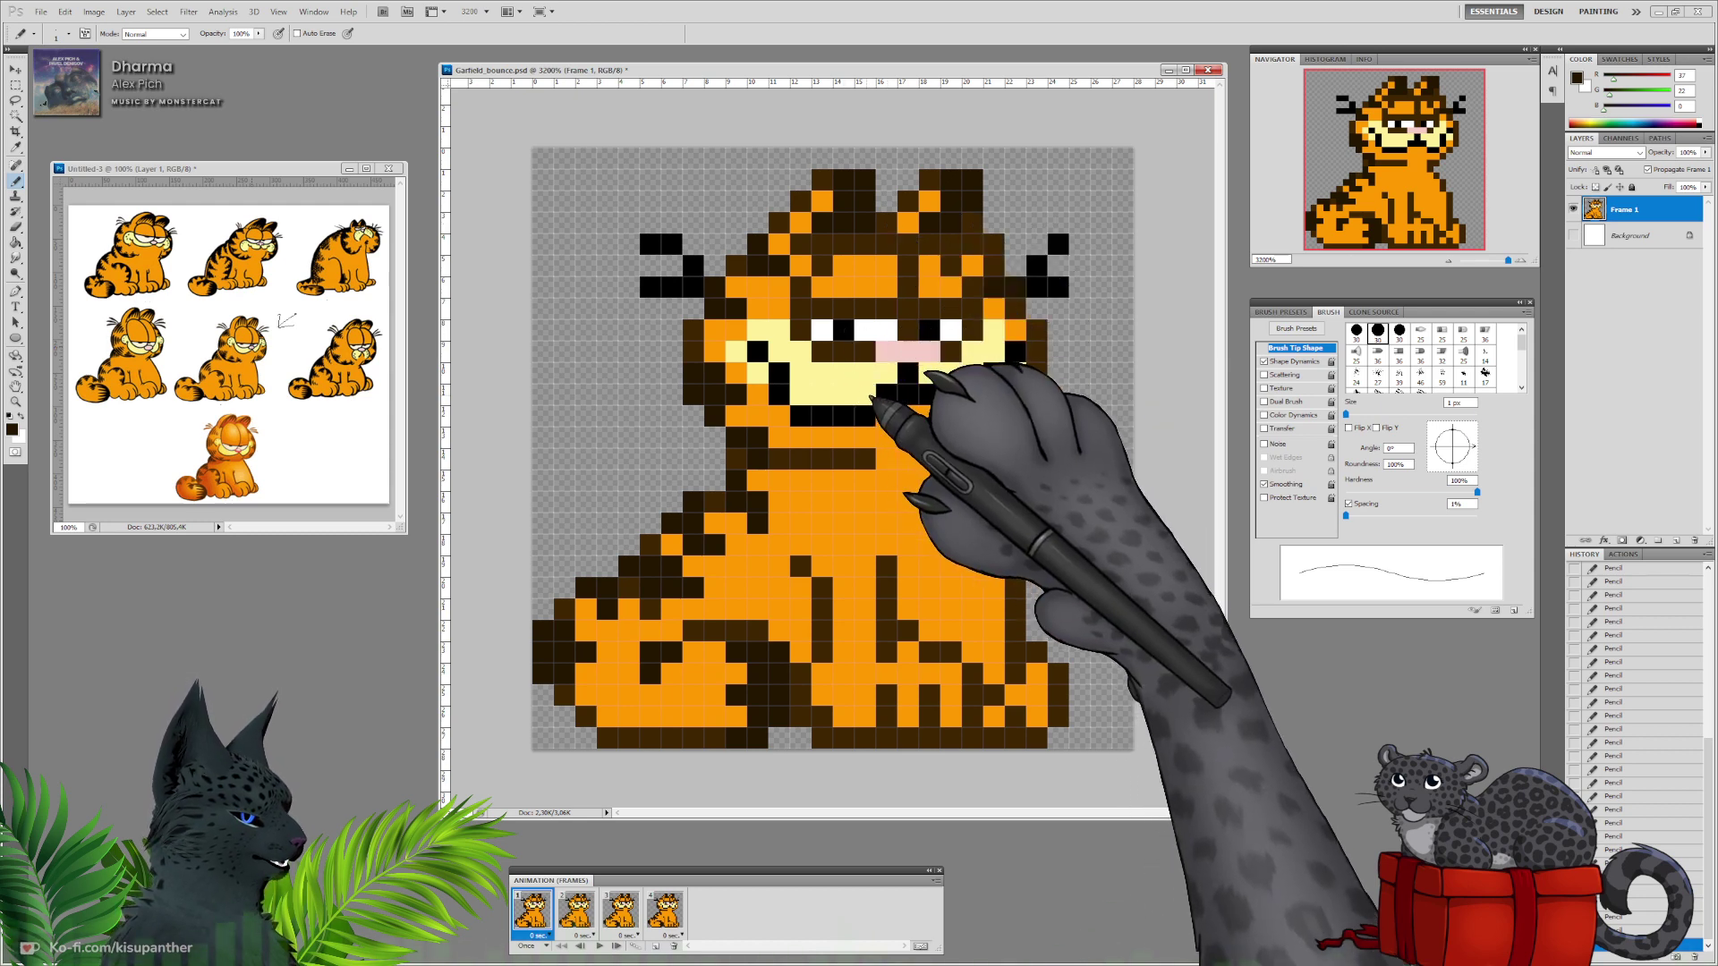
click(909, 370)
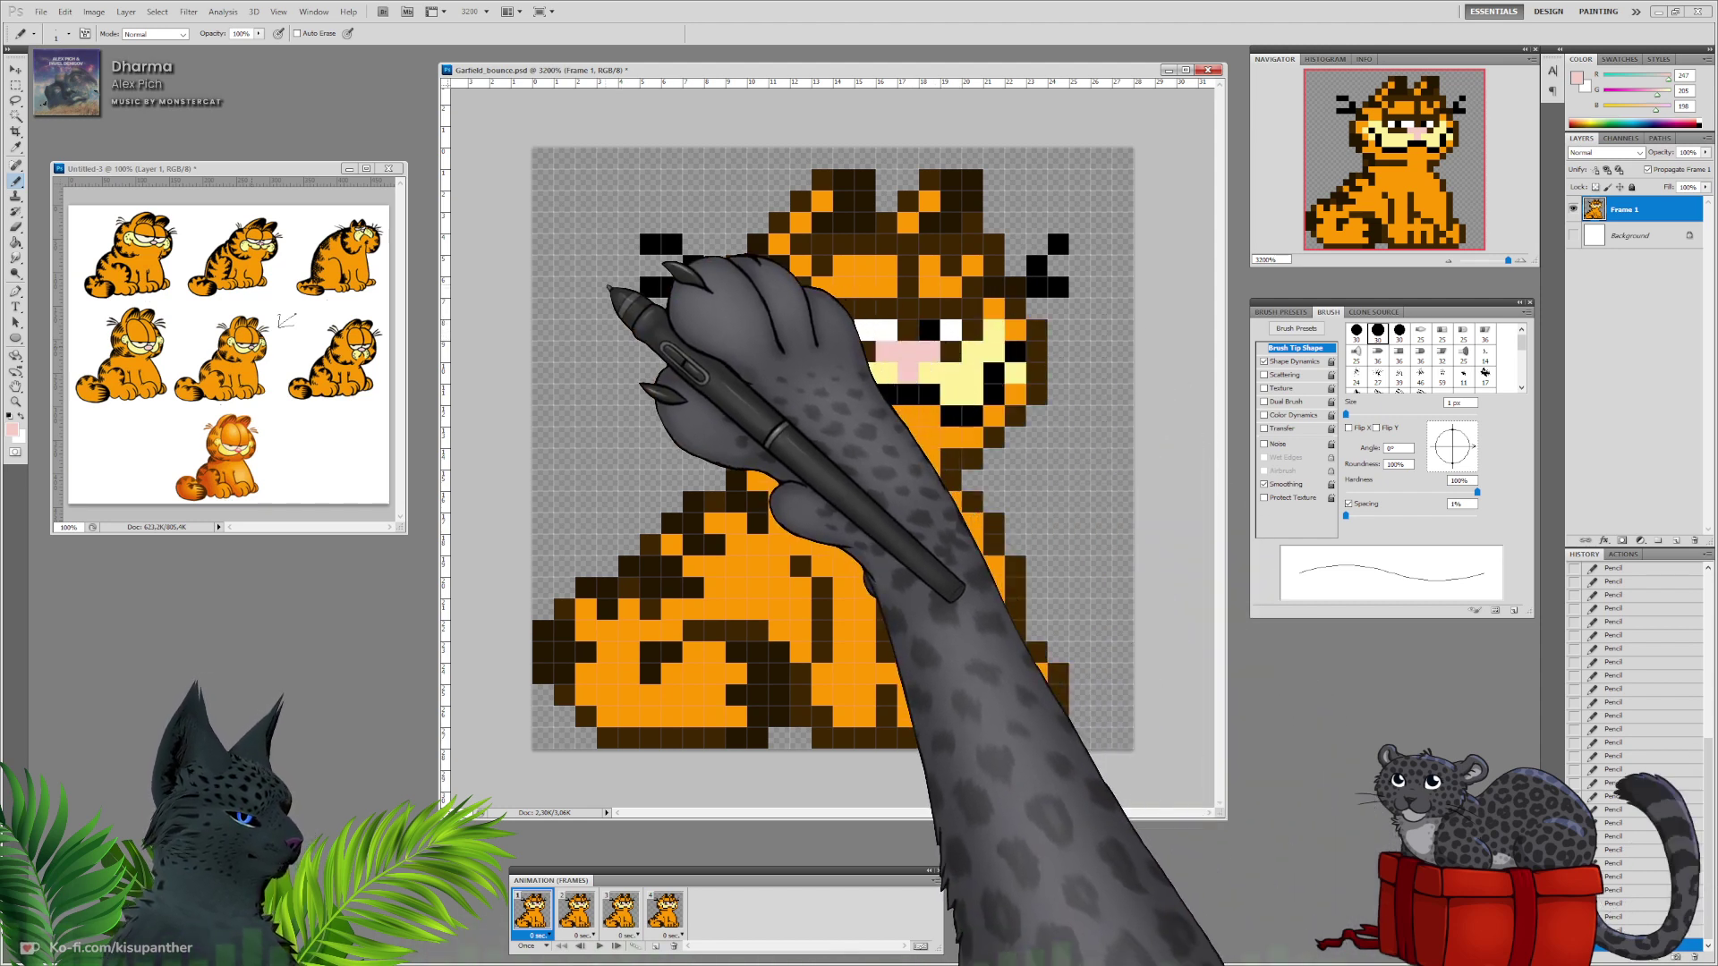
alt+click(805, 296)
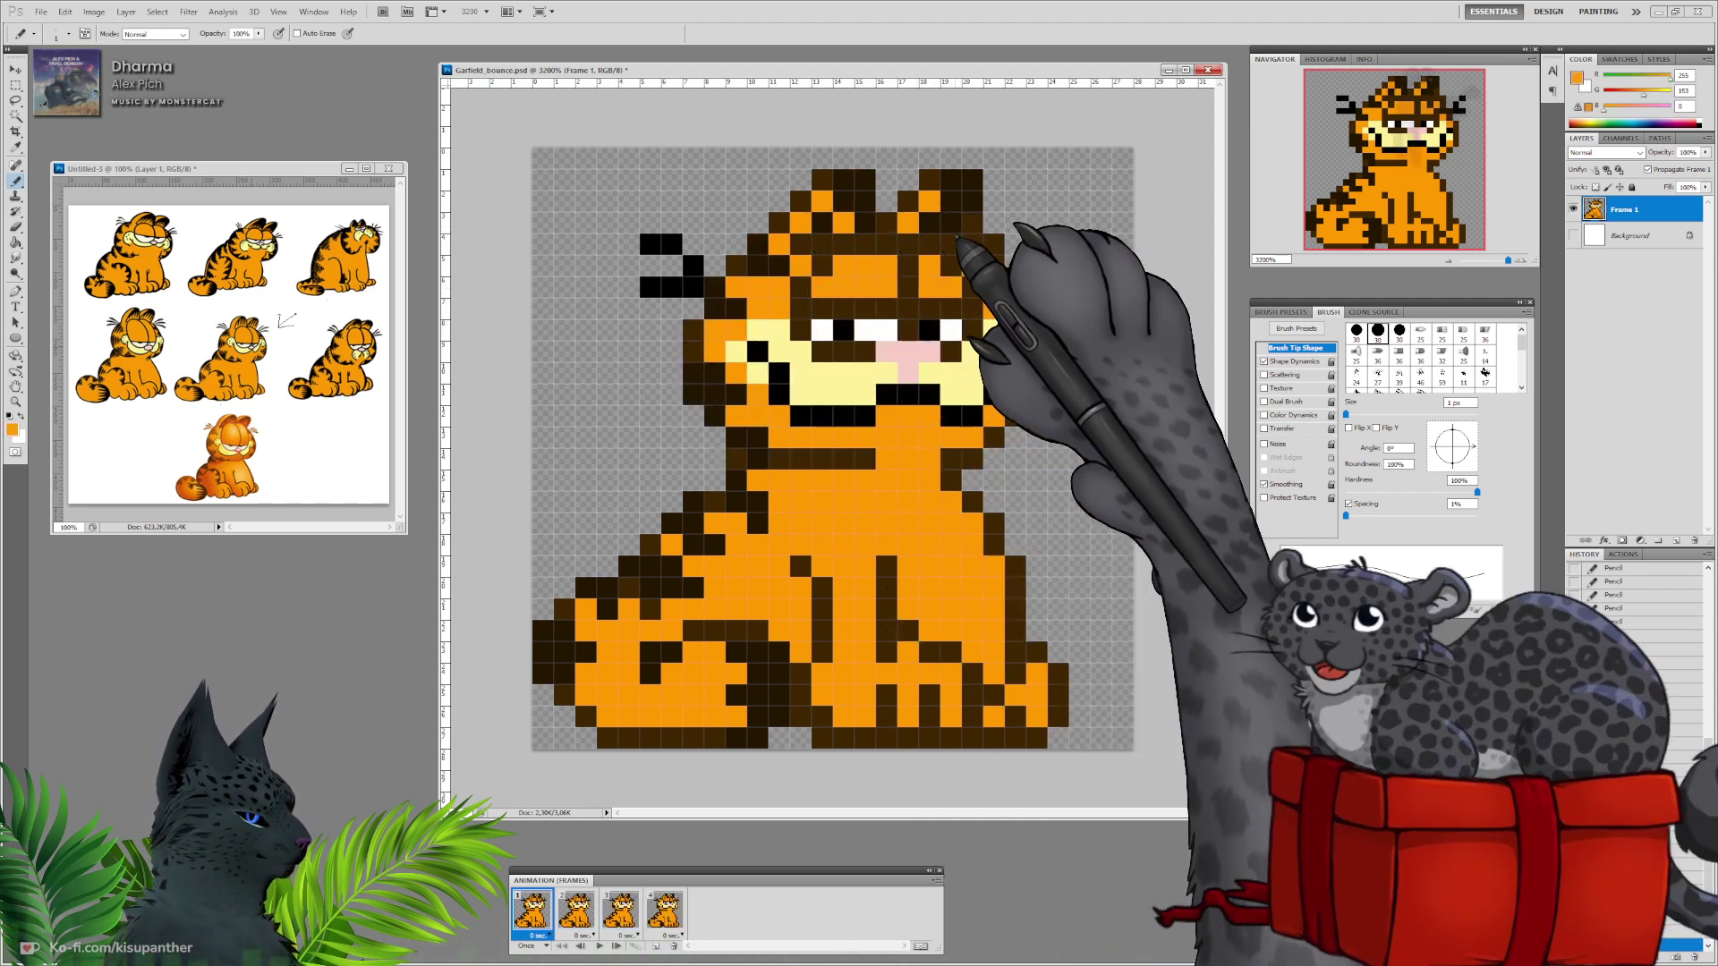
alt+click(869, 201)
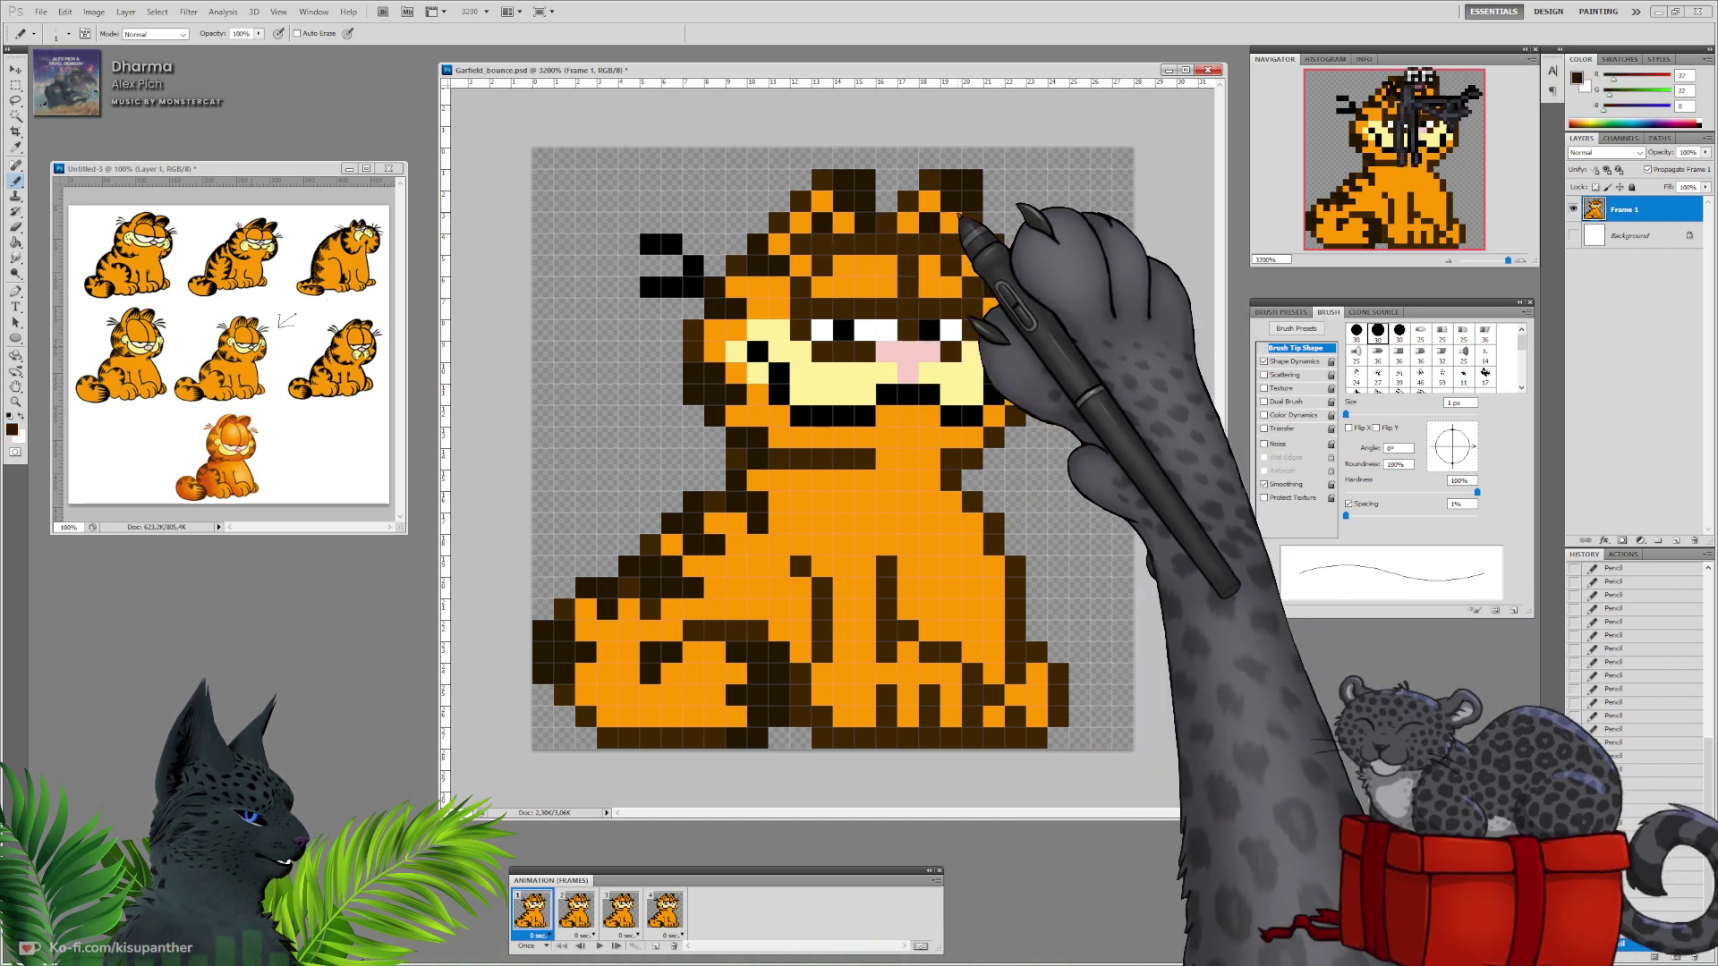
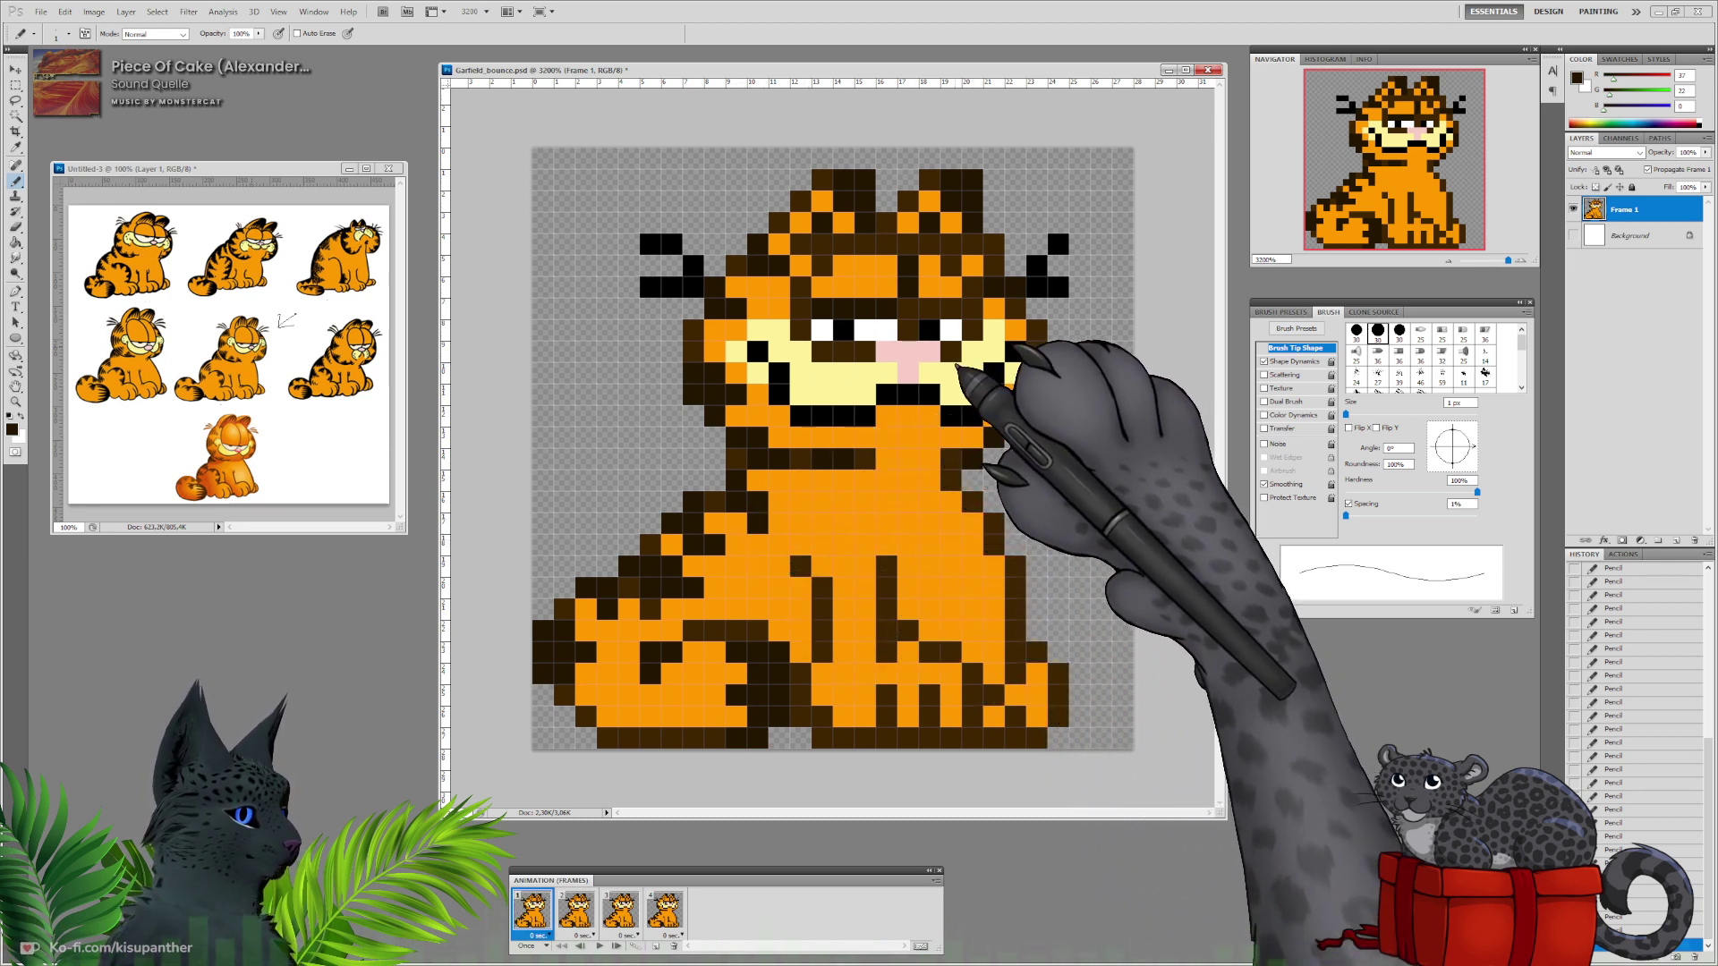
Try lowering the end of the mouth line beneath the nose by one pixel, and restore its original pixels.
alt+click(889, 396)
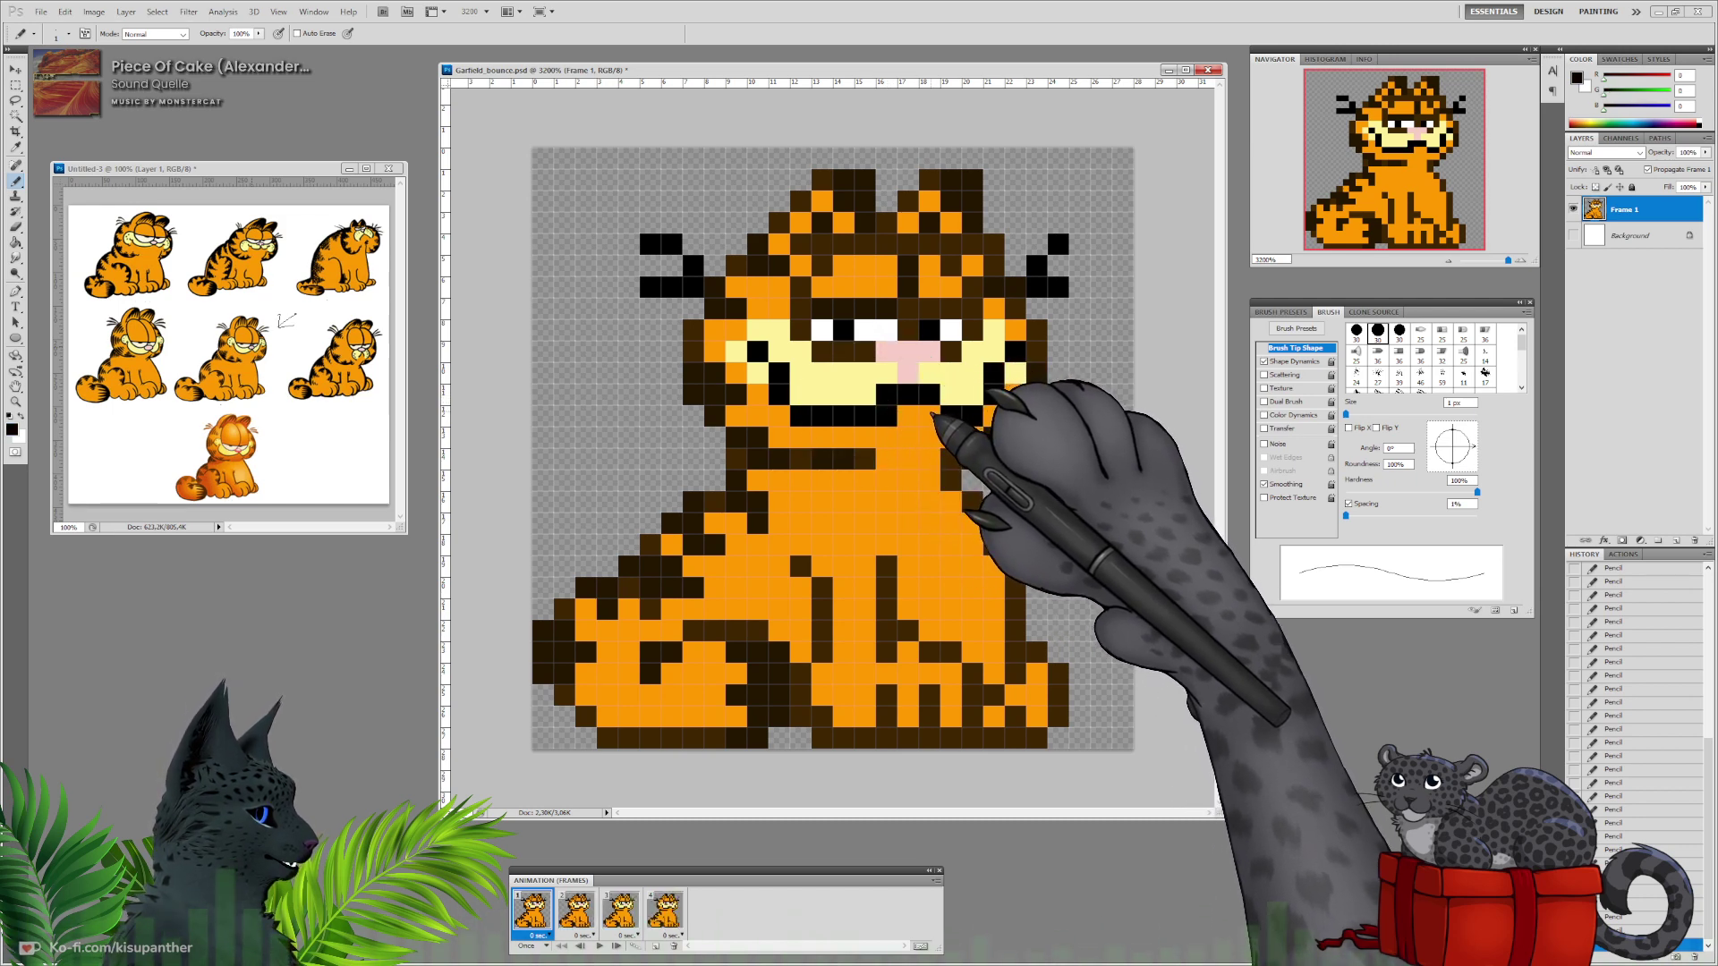
alt+click(873, 388)
click(886, 394)
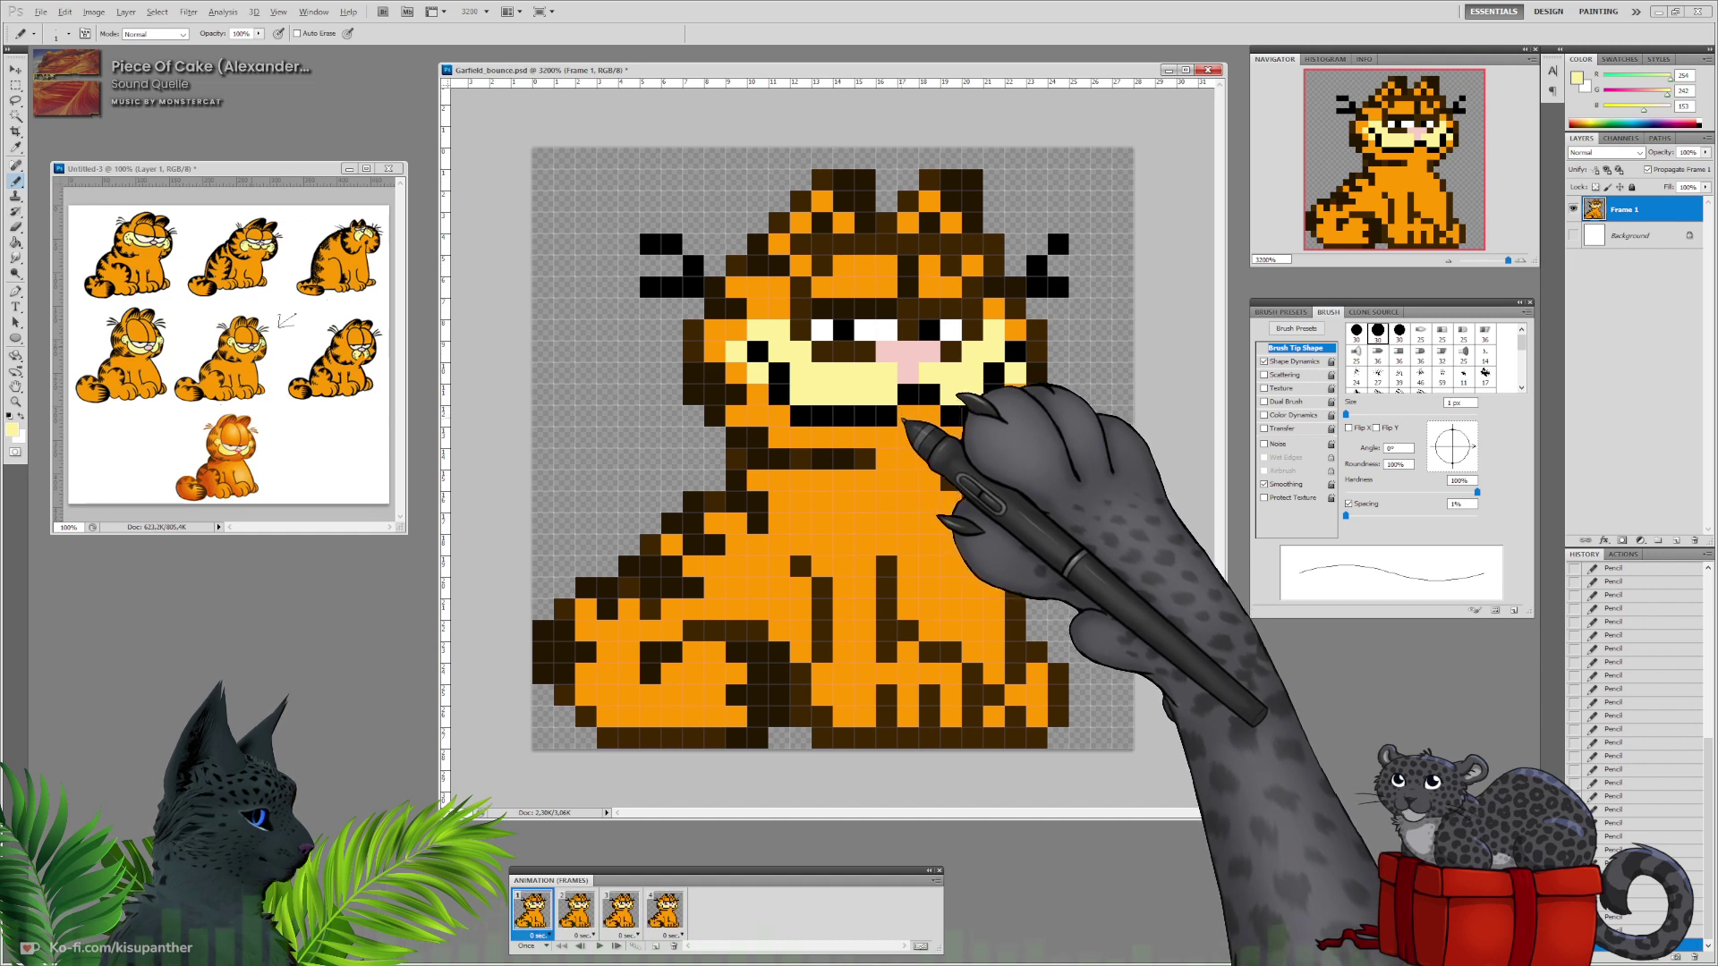
alt+click(908, 395)
click(889, 397)
alt+click(907, 416)
click(891, 415)
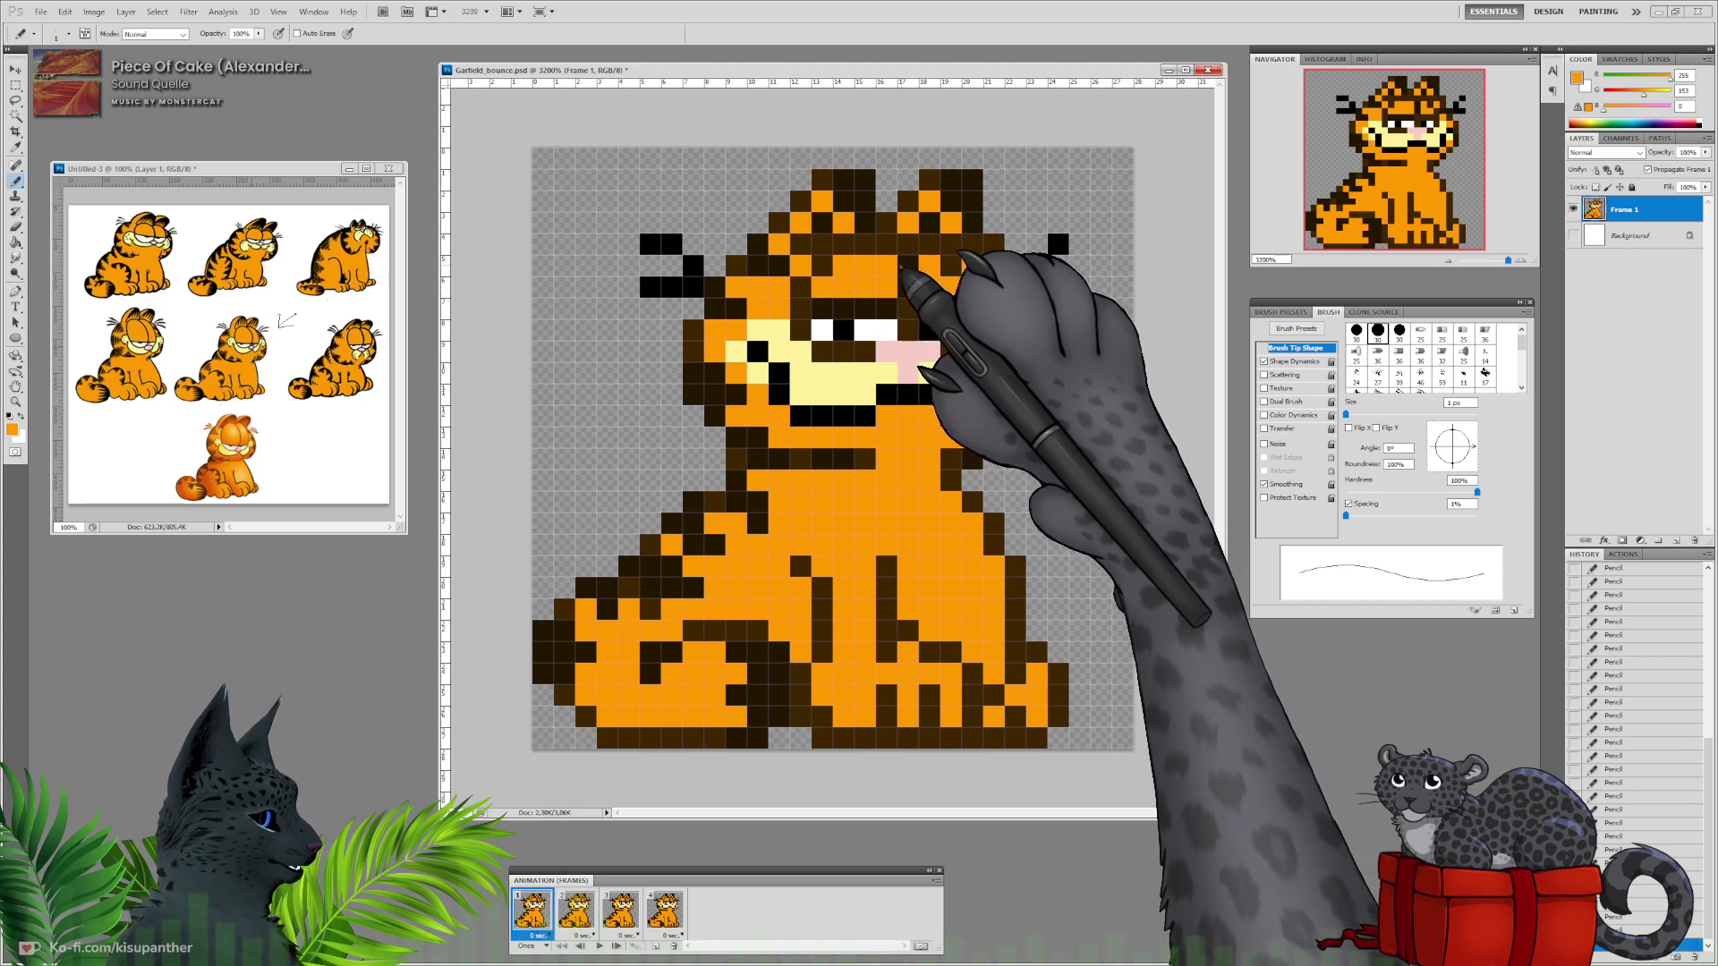
Shift the far eyebrow's upper pixel one pixel outward, filling its former place with orange.
click(952, 270)
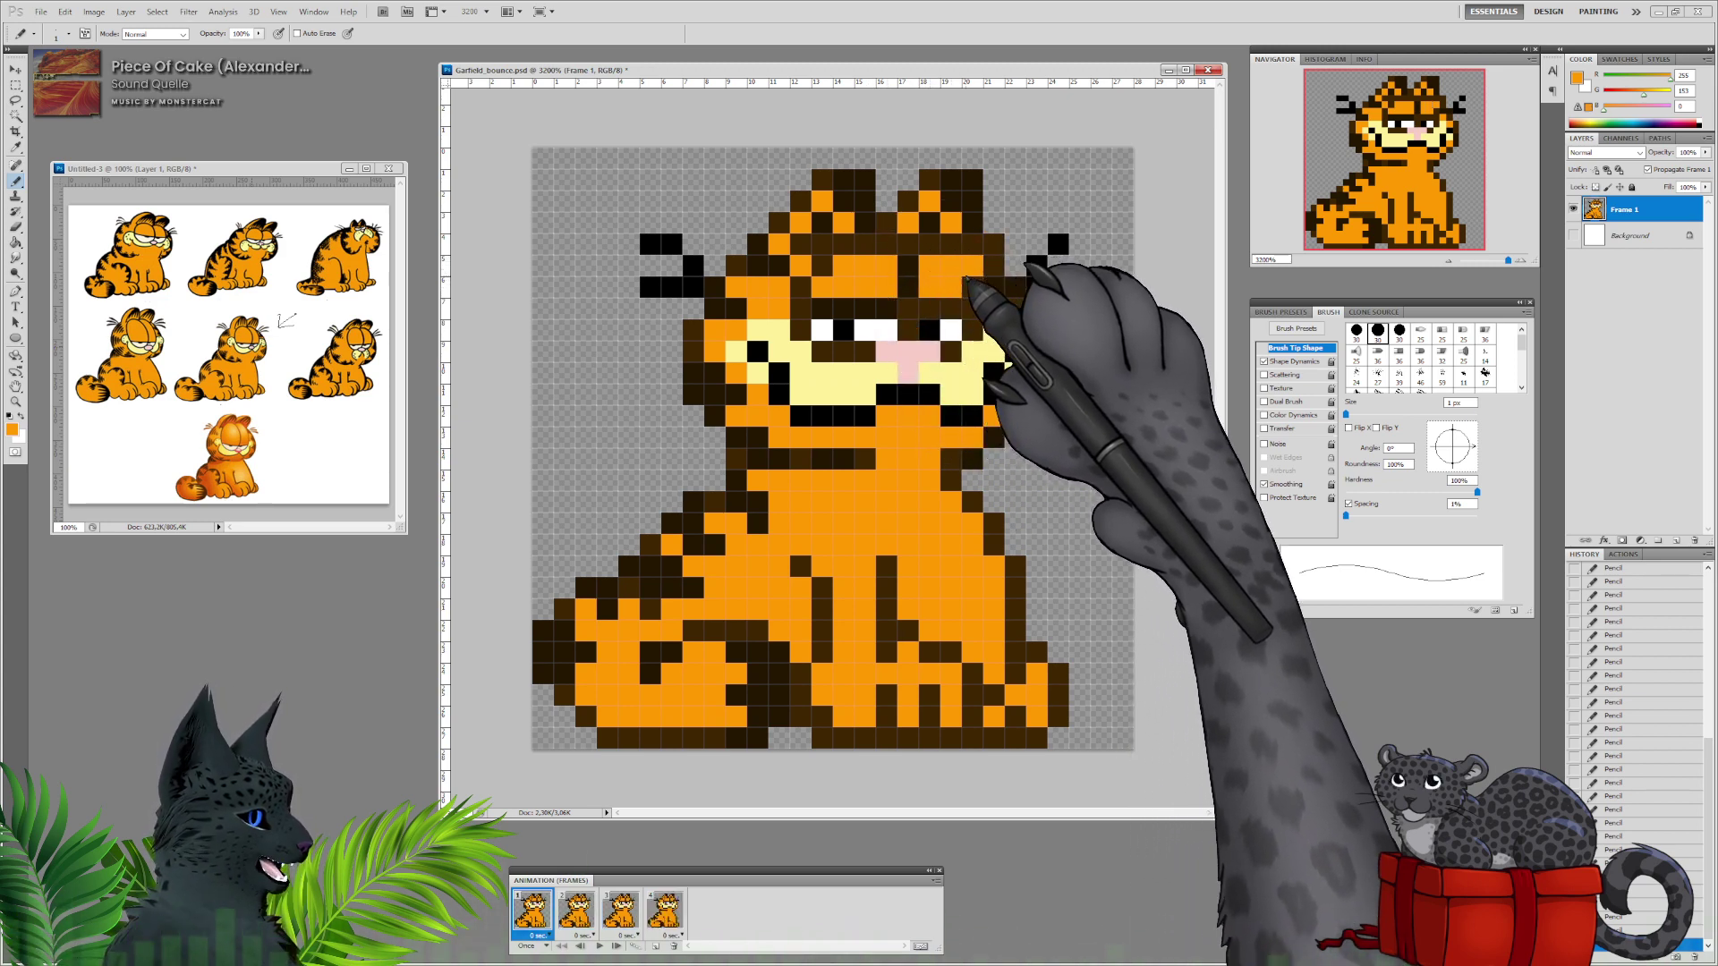
alt+click(971, 285)
click(972, 267)
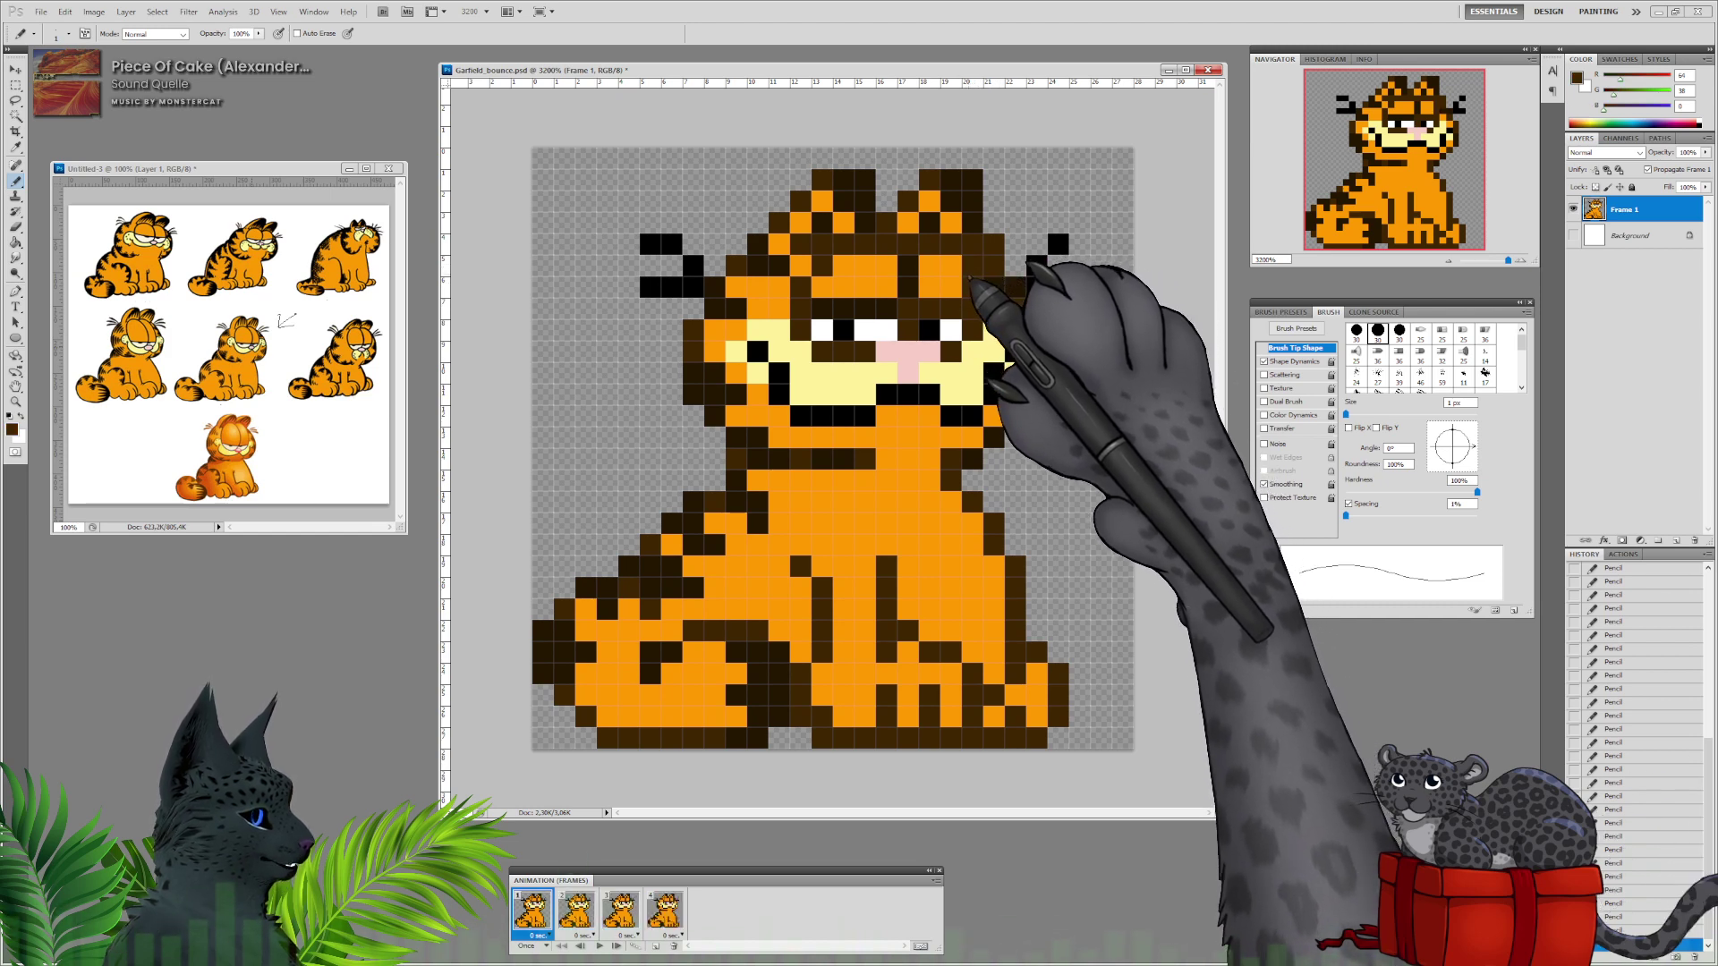
Fill one pixel on the far side of the forehead, below the far ear, with the fur orange.
alt+click(952, 228)
click(972, 244)
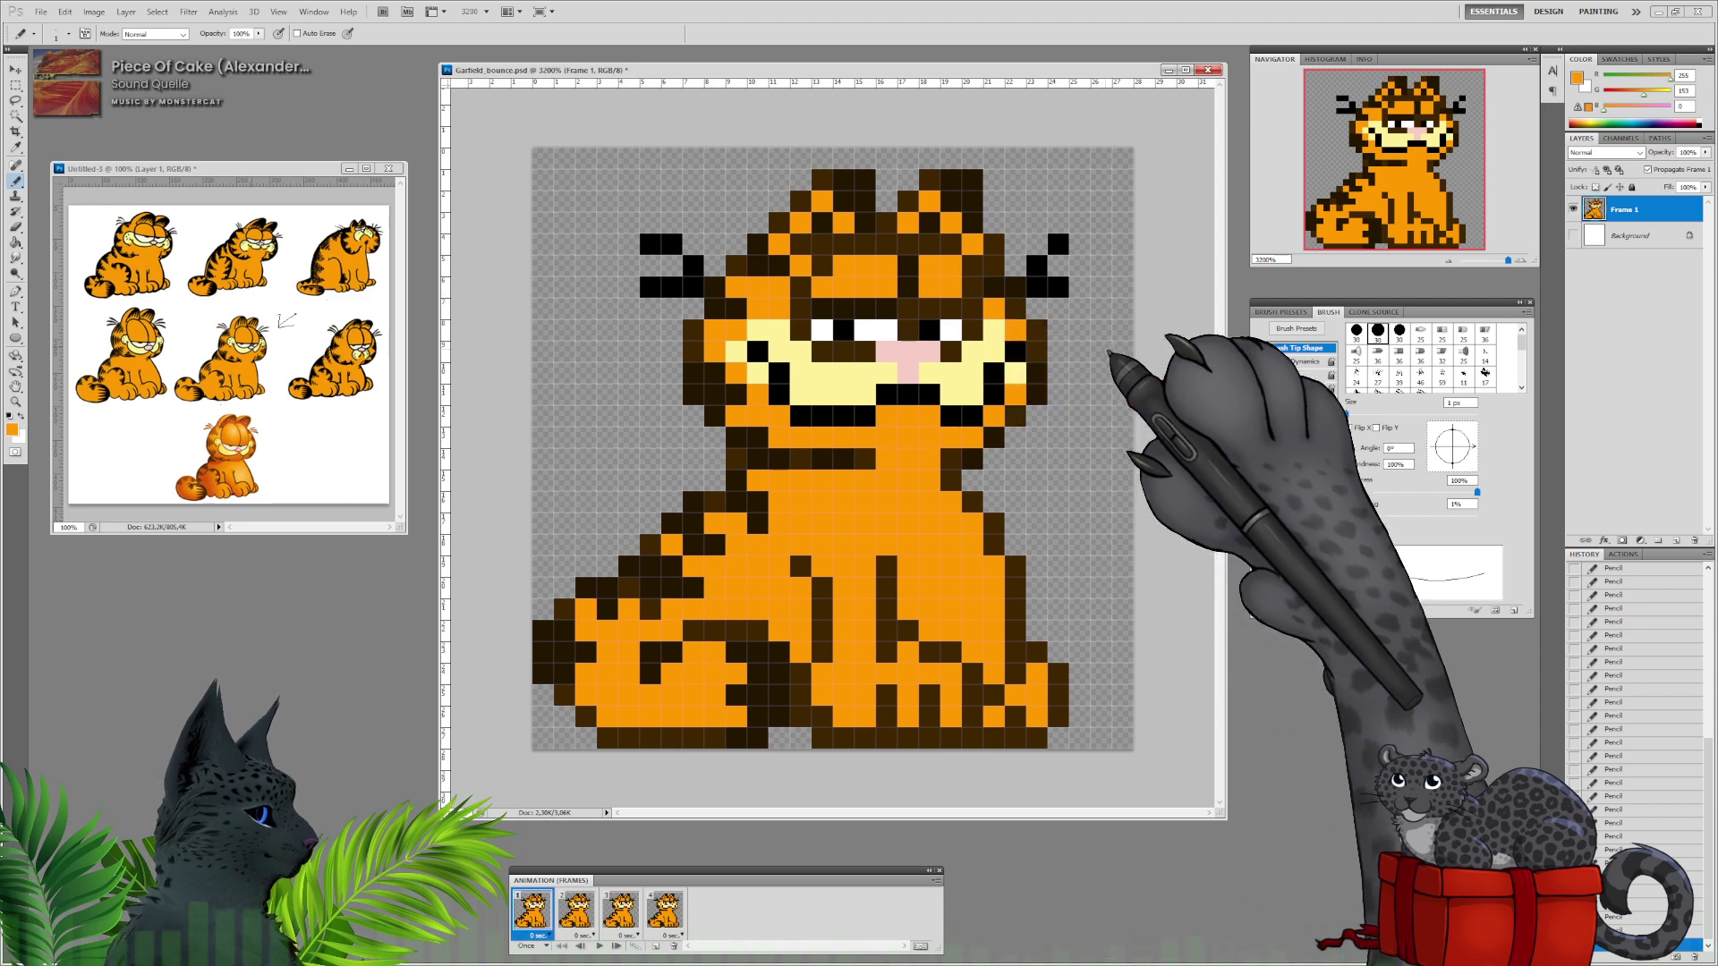
Try olive #736B34 shading pixels on the muzzle on both sides of the nose's lower end.
alt+click(884, 377)
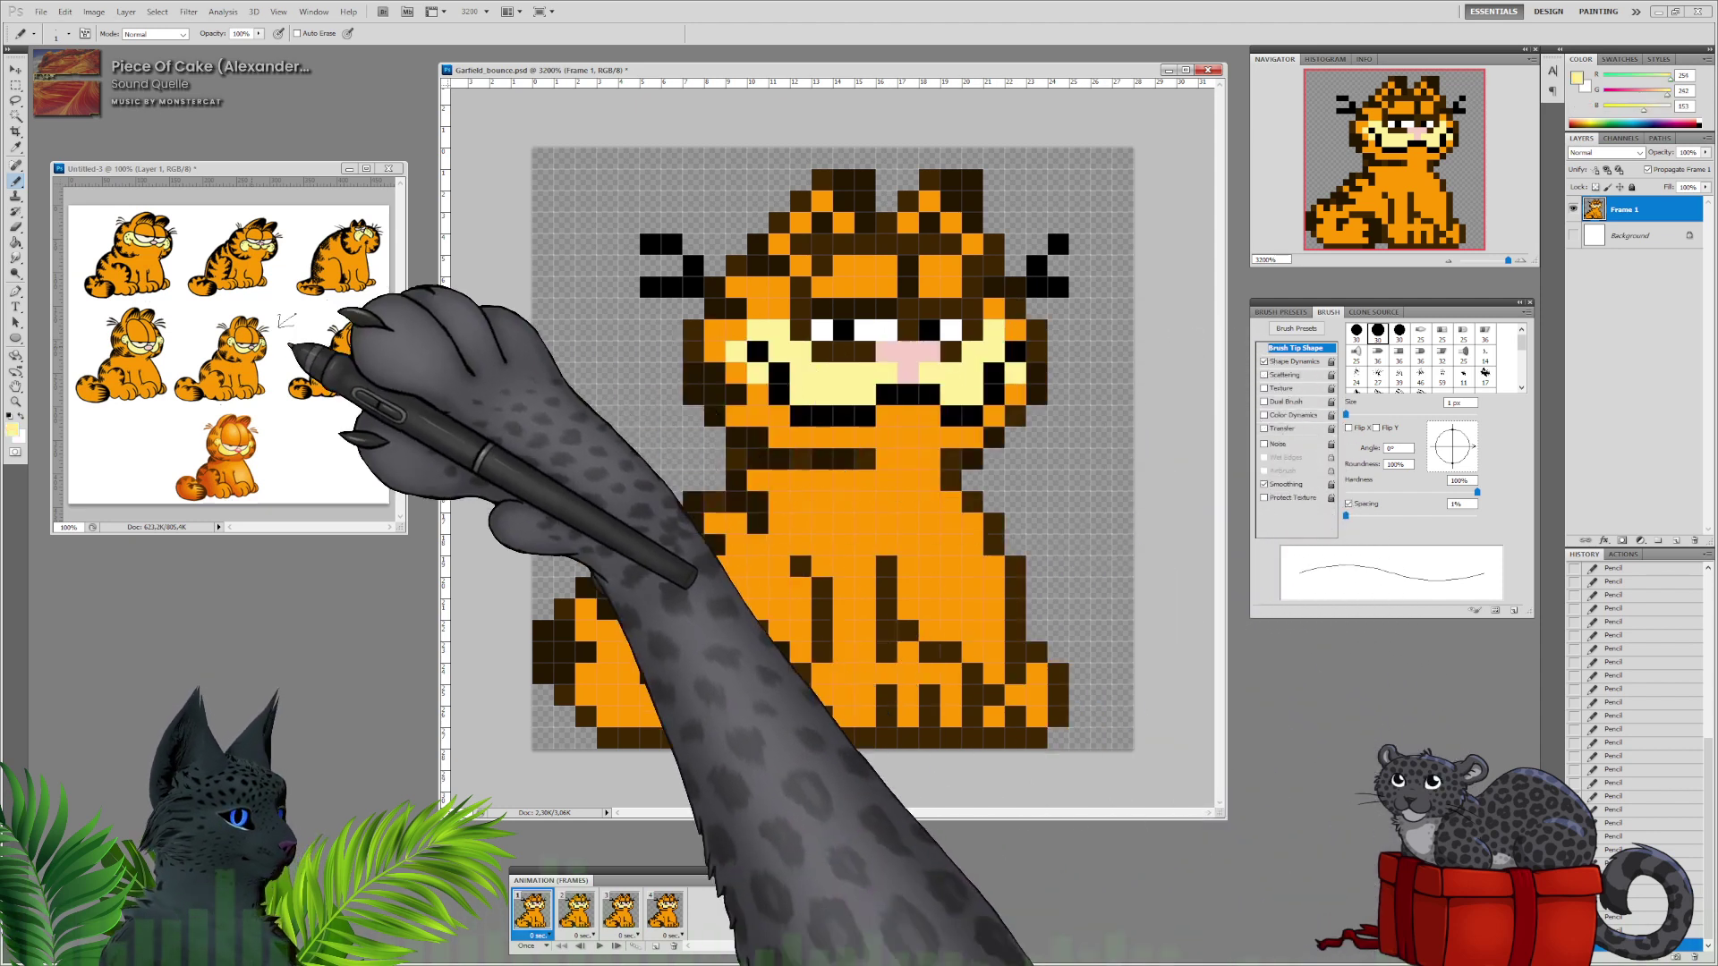
click(11, 429)
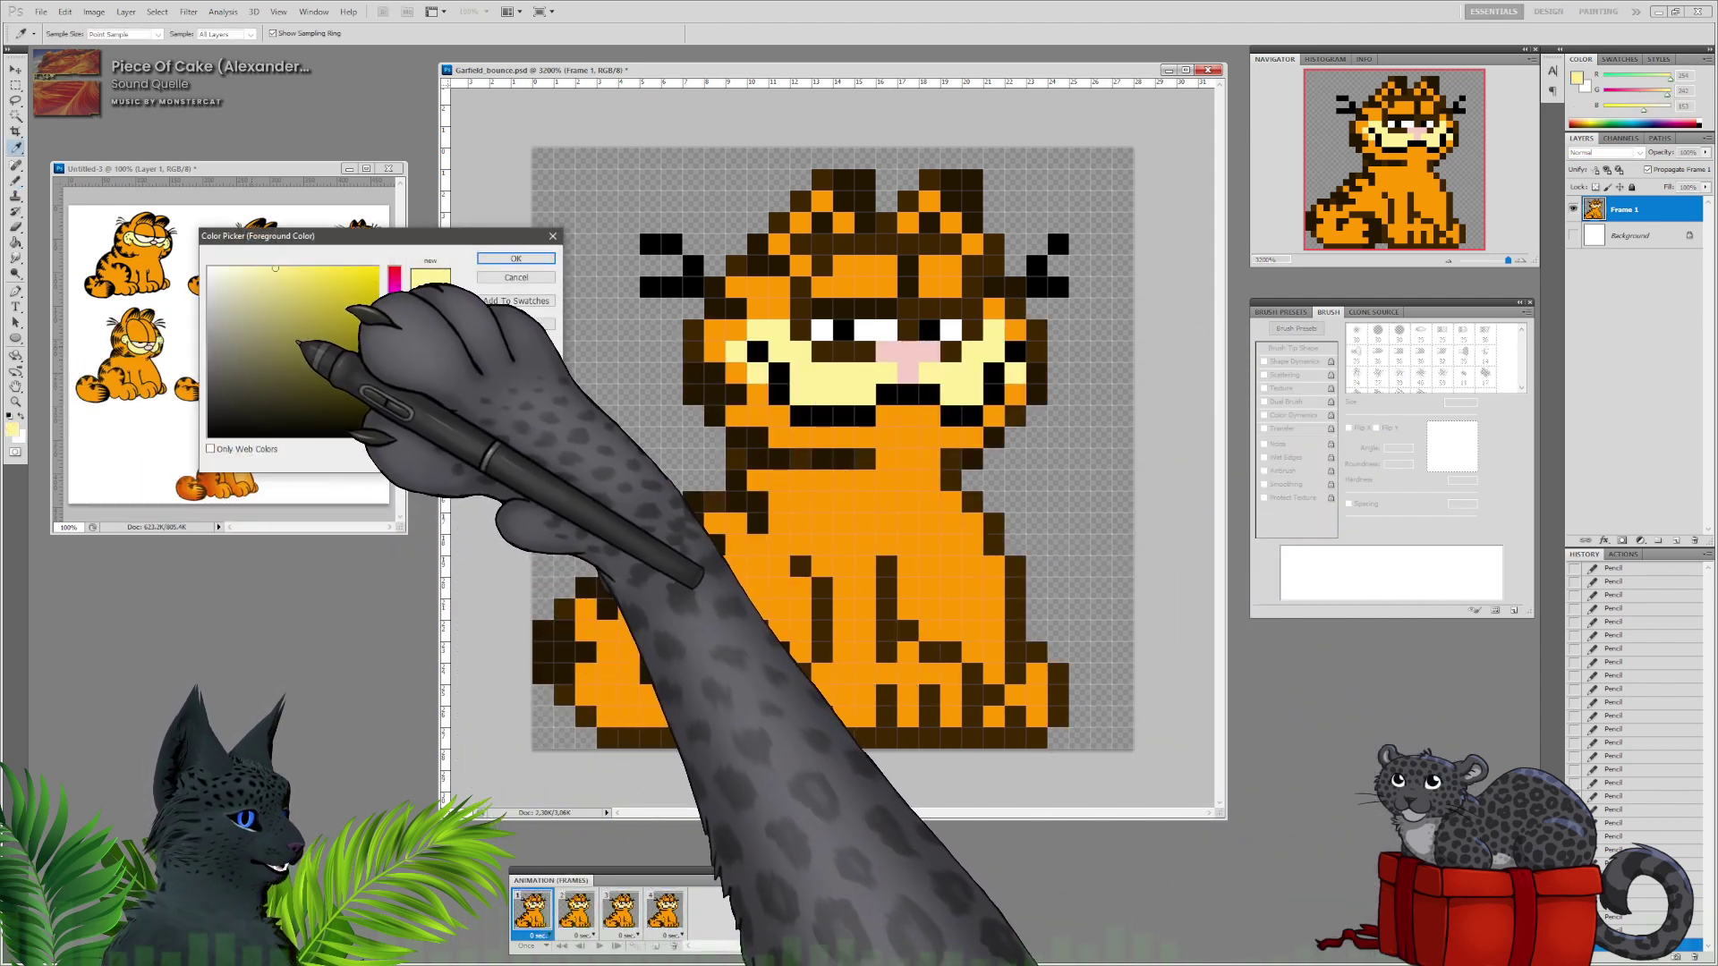
click(299, 360)
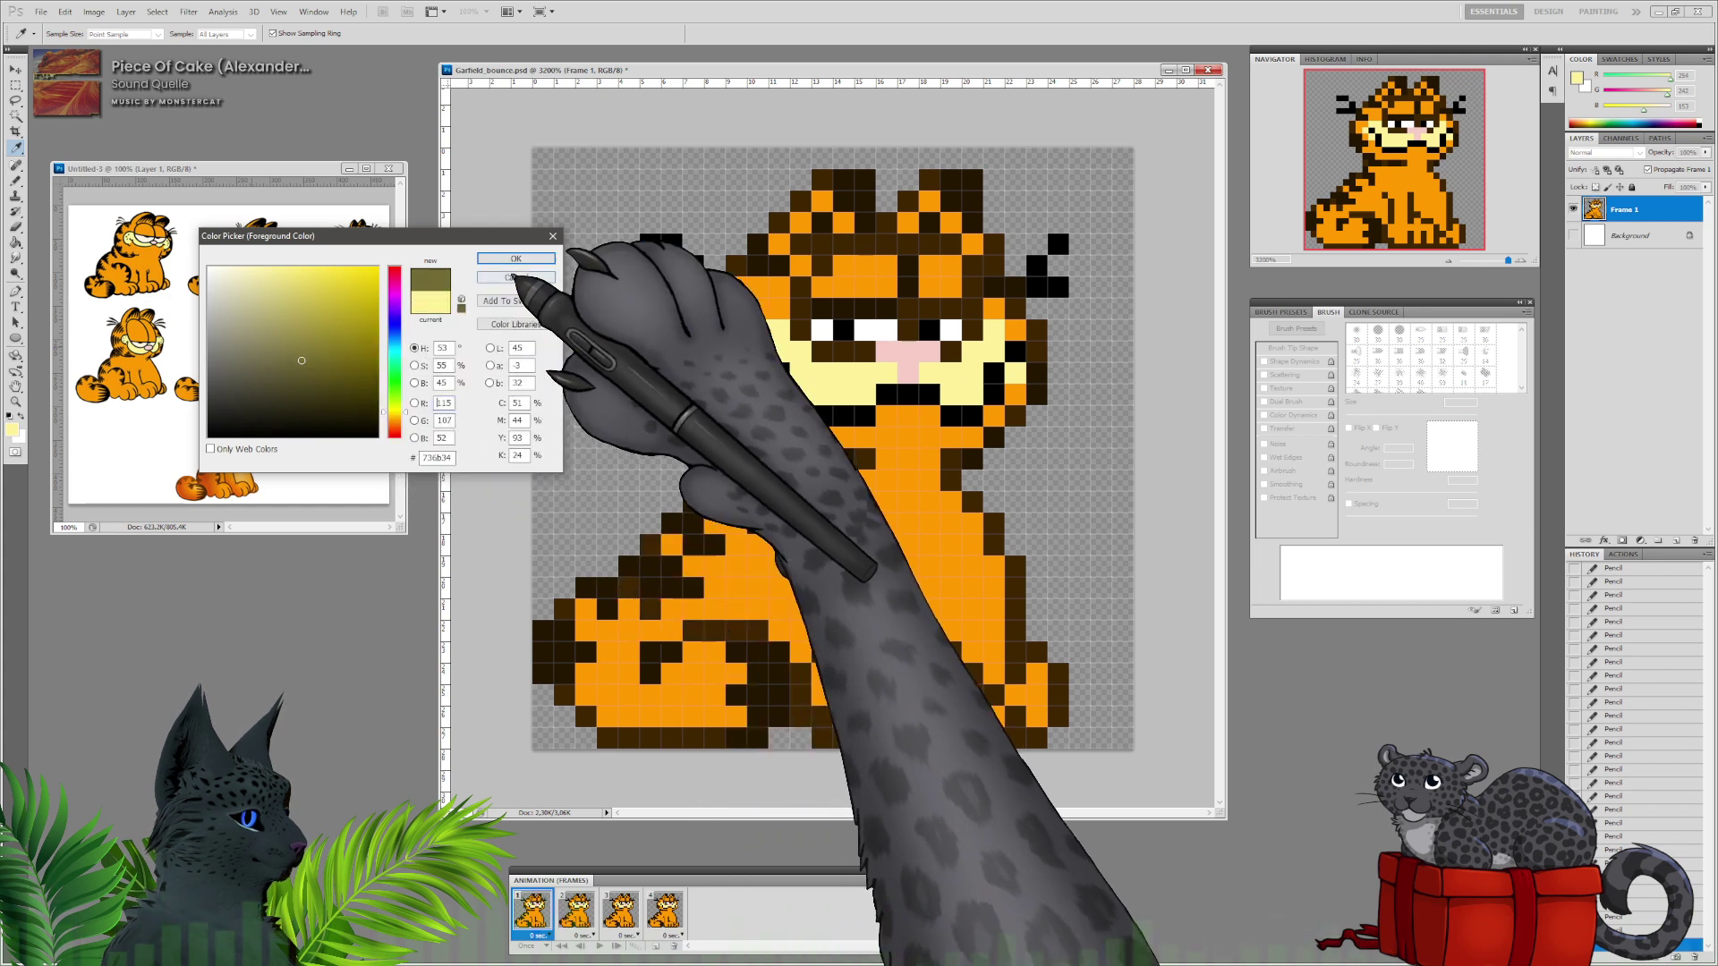
click(515, 259)
click(887, 371)
click(931, 374)
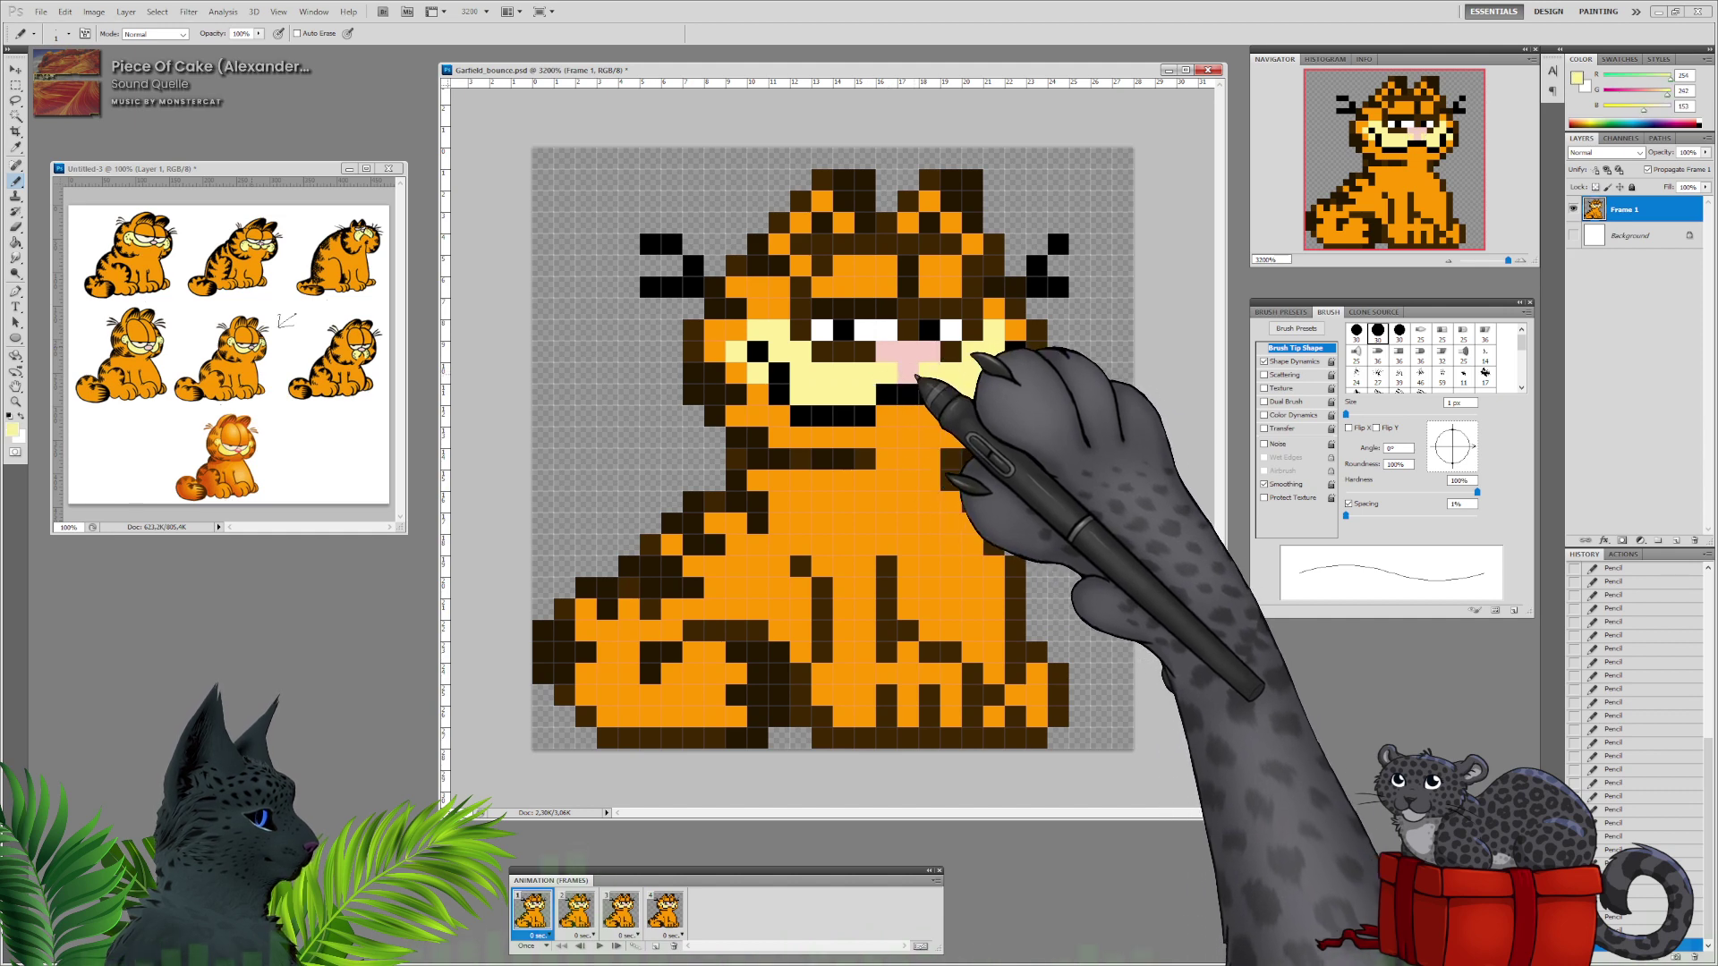
Recolour the nose with a darker, dustier shade of its pink.
alt+click(907, 354)
click(13, 429)
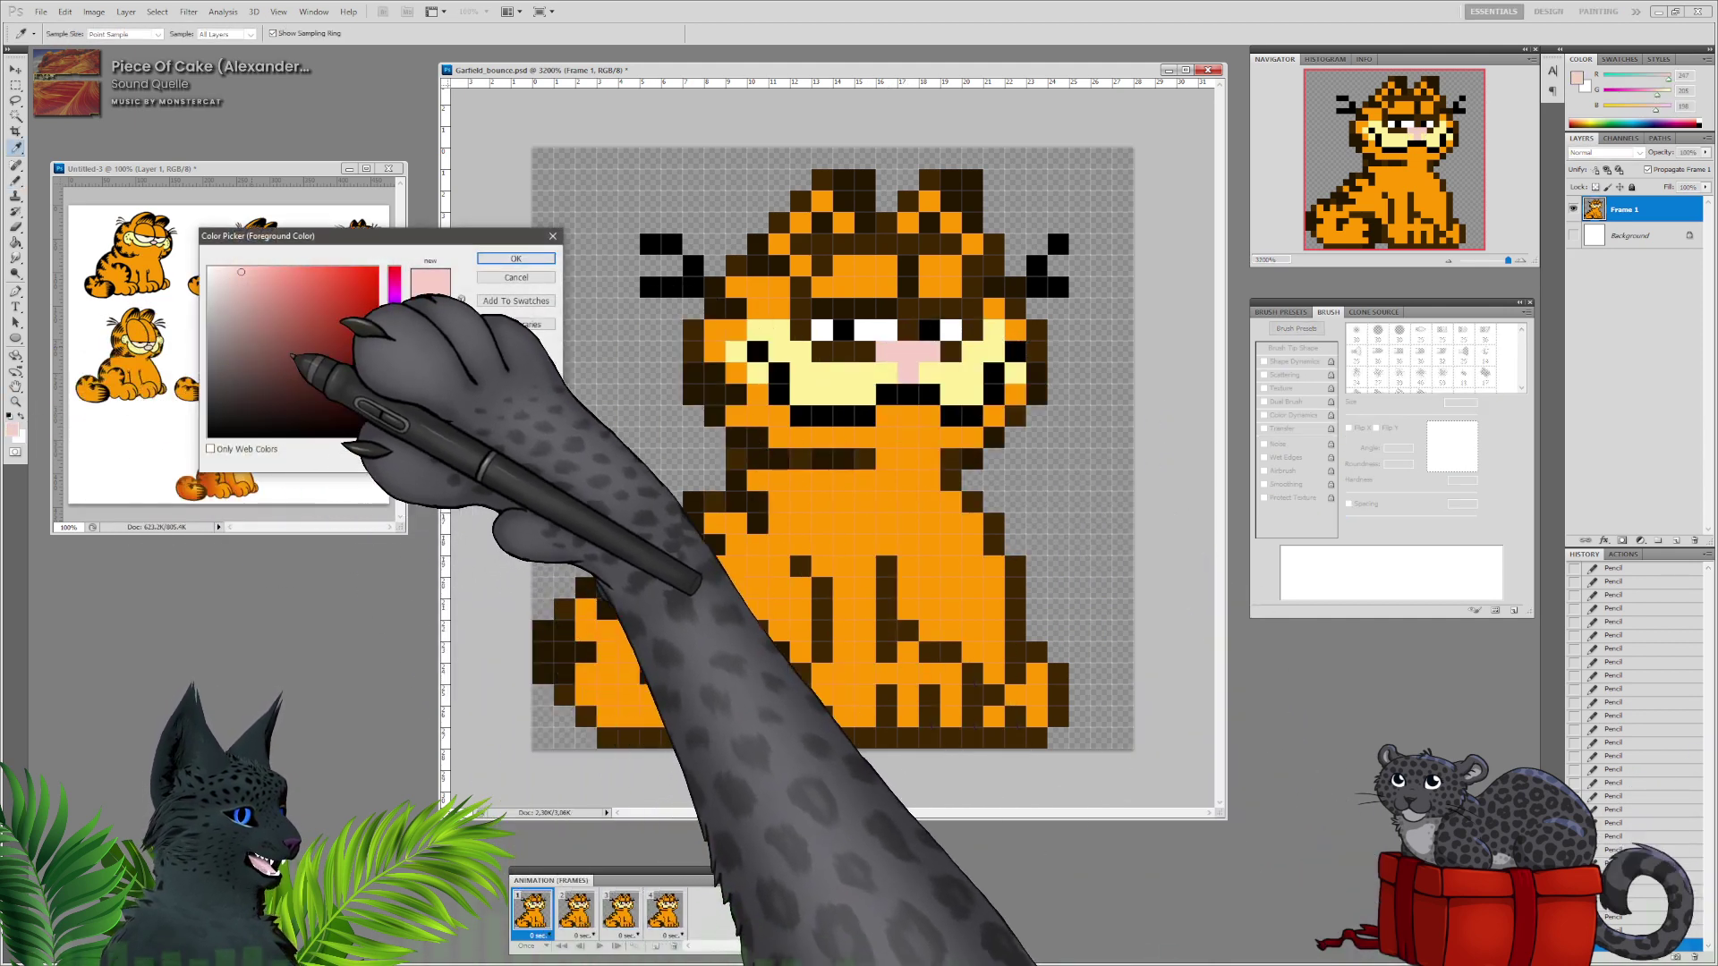
click(264, 309)
click(513, 258)
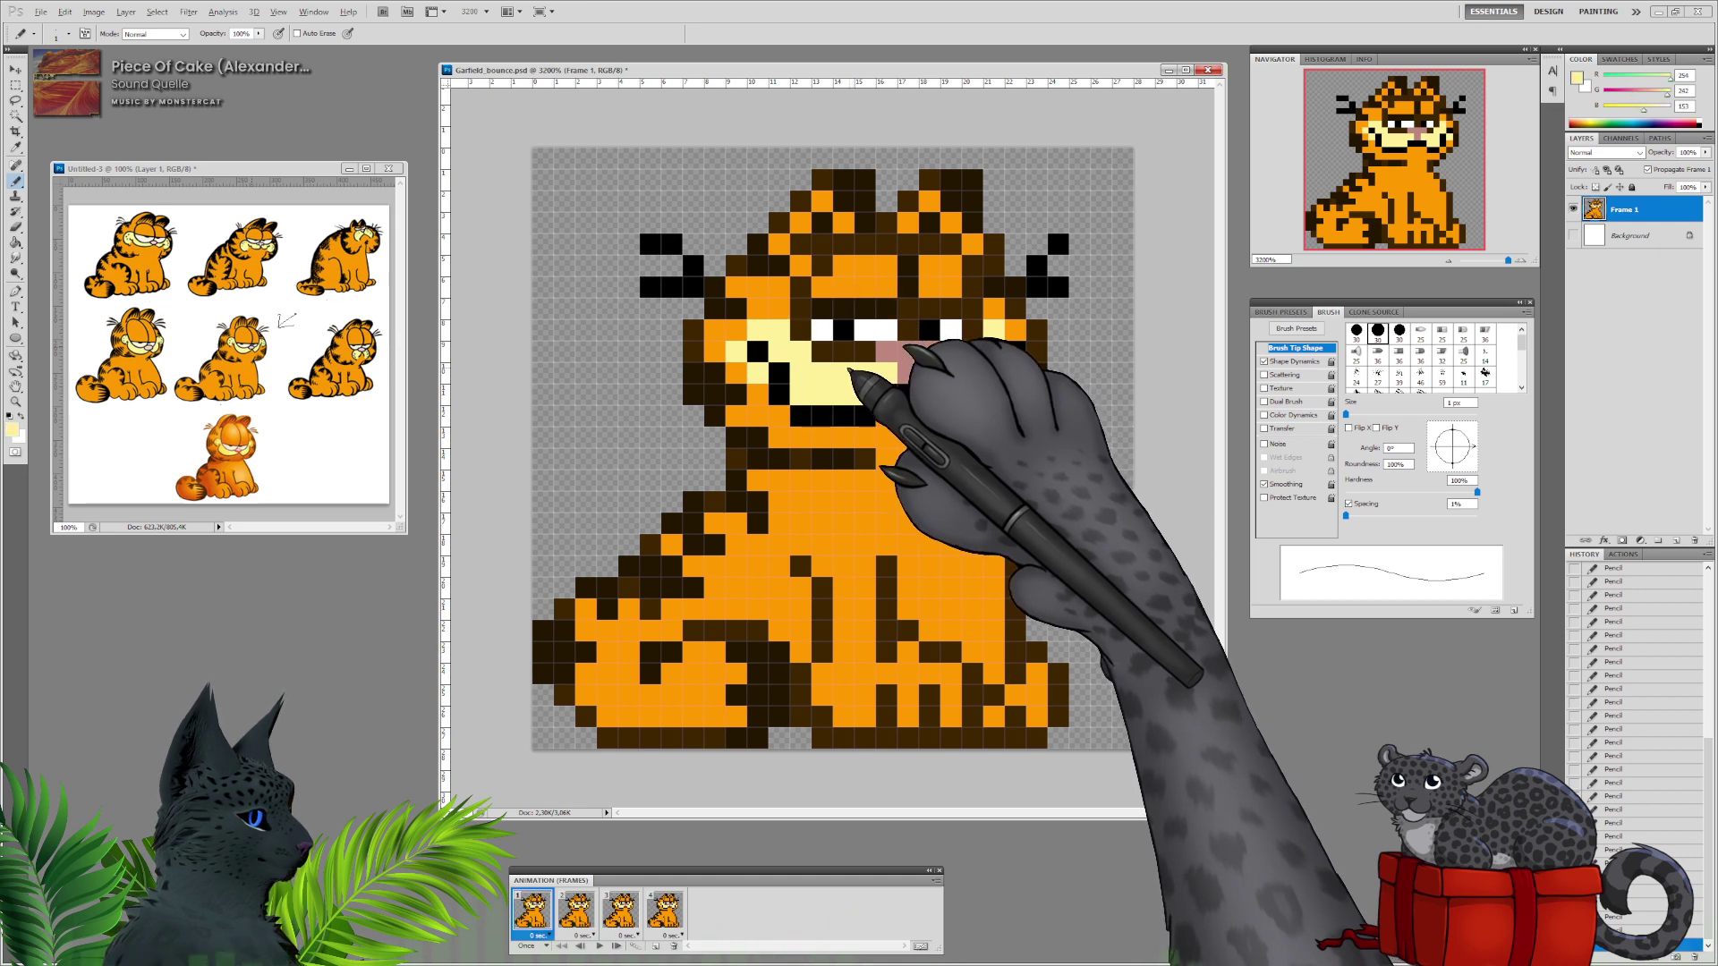
Shade the pixels beneath and beside both eyes olive, and soften the mouth pixels flanking the nose's base with darker olive.
click(13, 430)
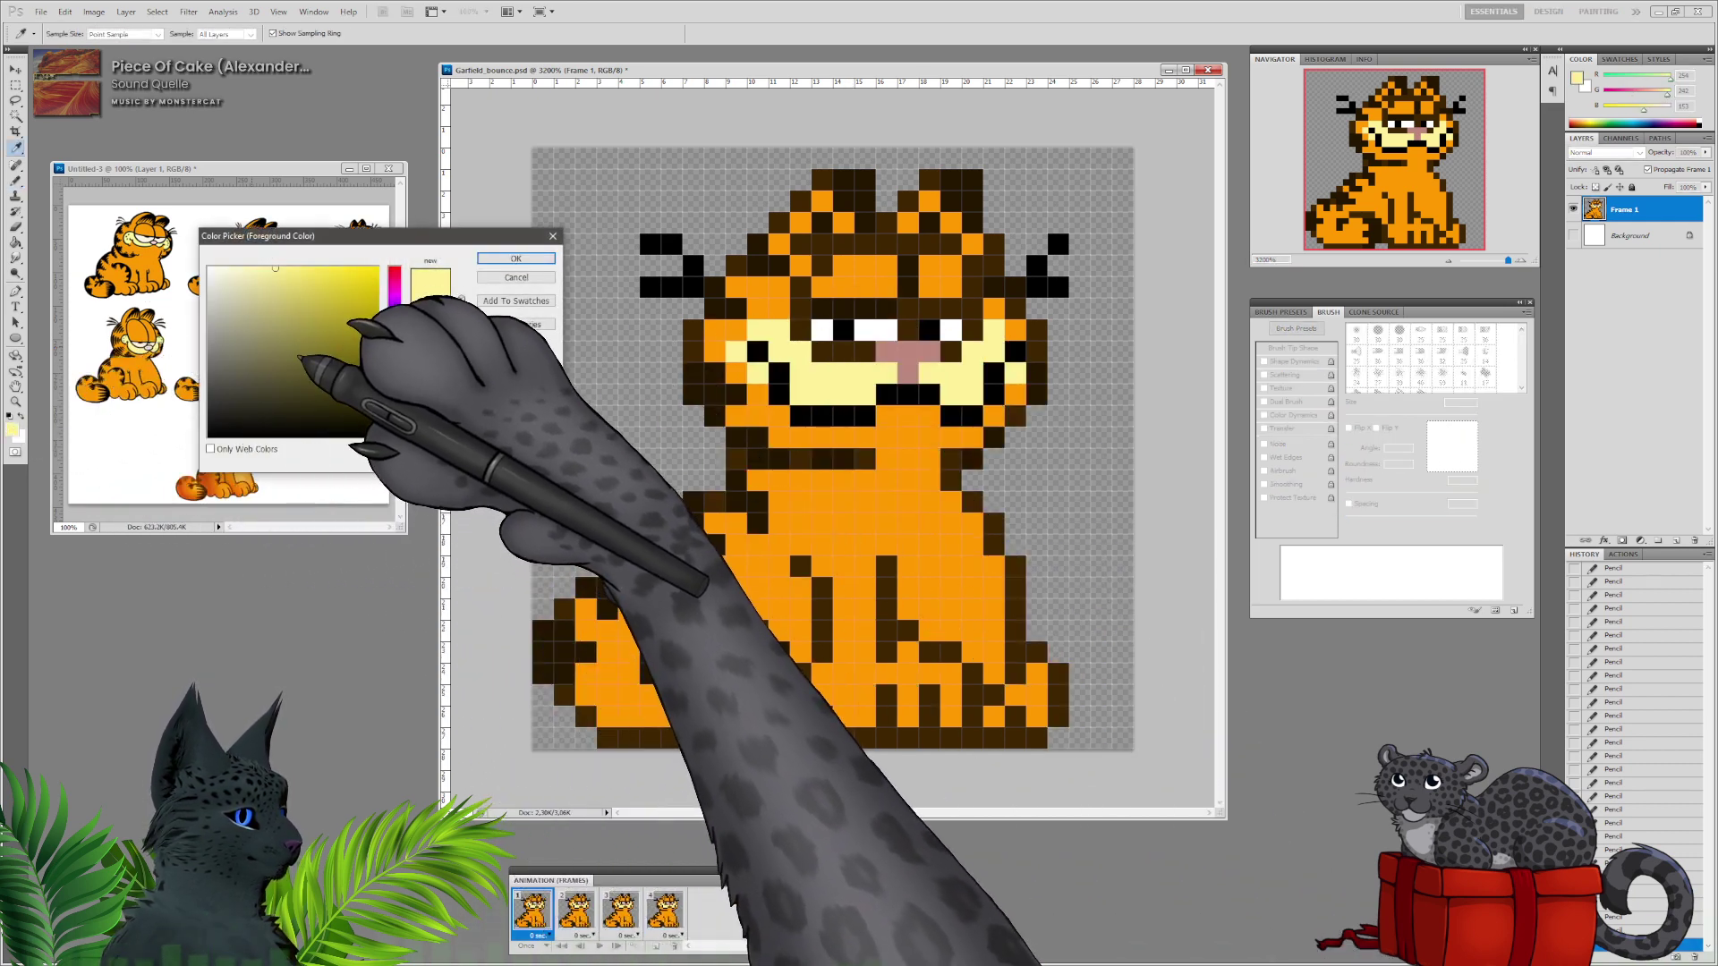
click(300, 359)
click(516, 258)
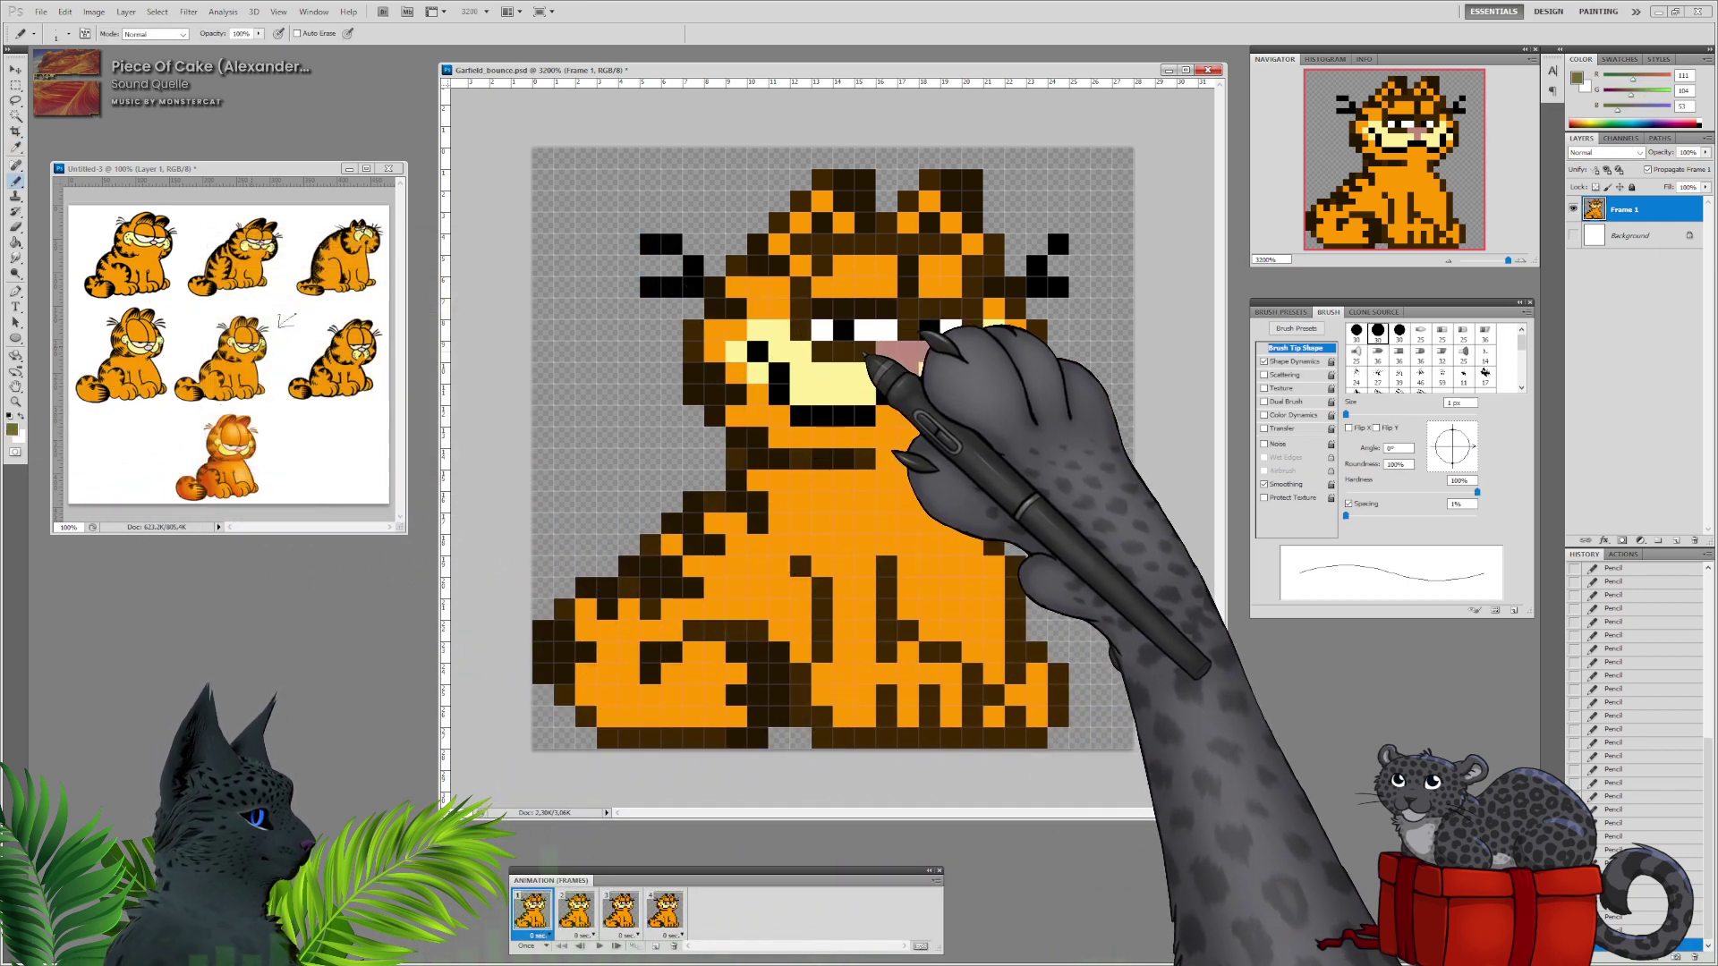
drag(865, 354, 802, 332)
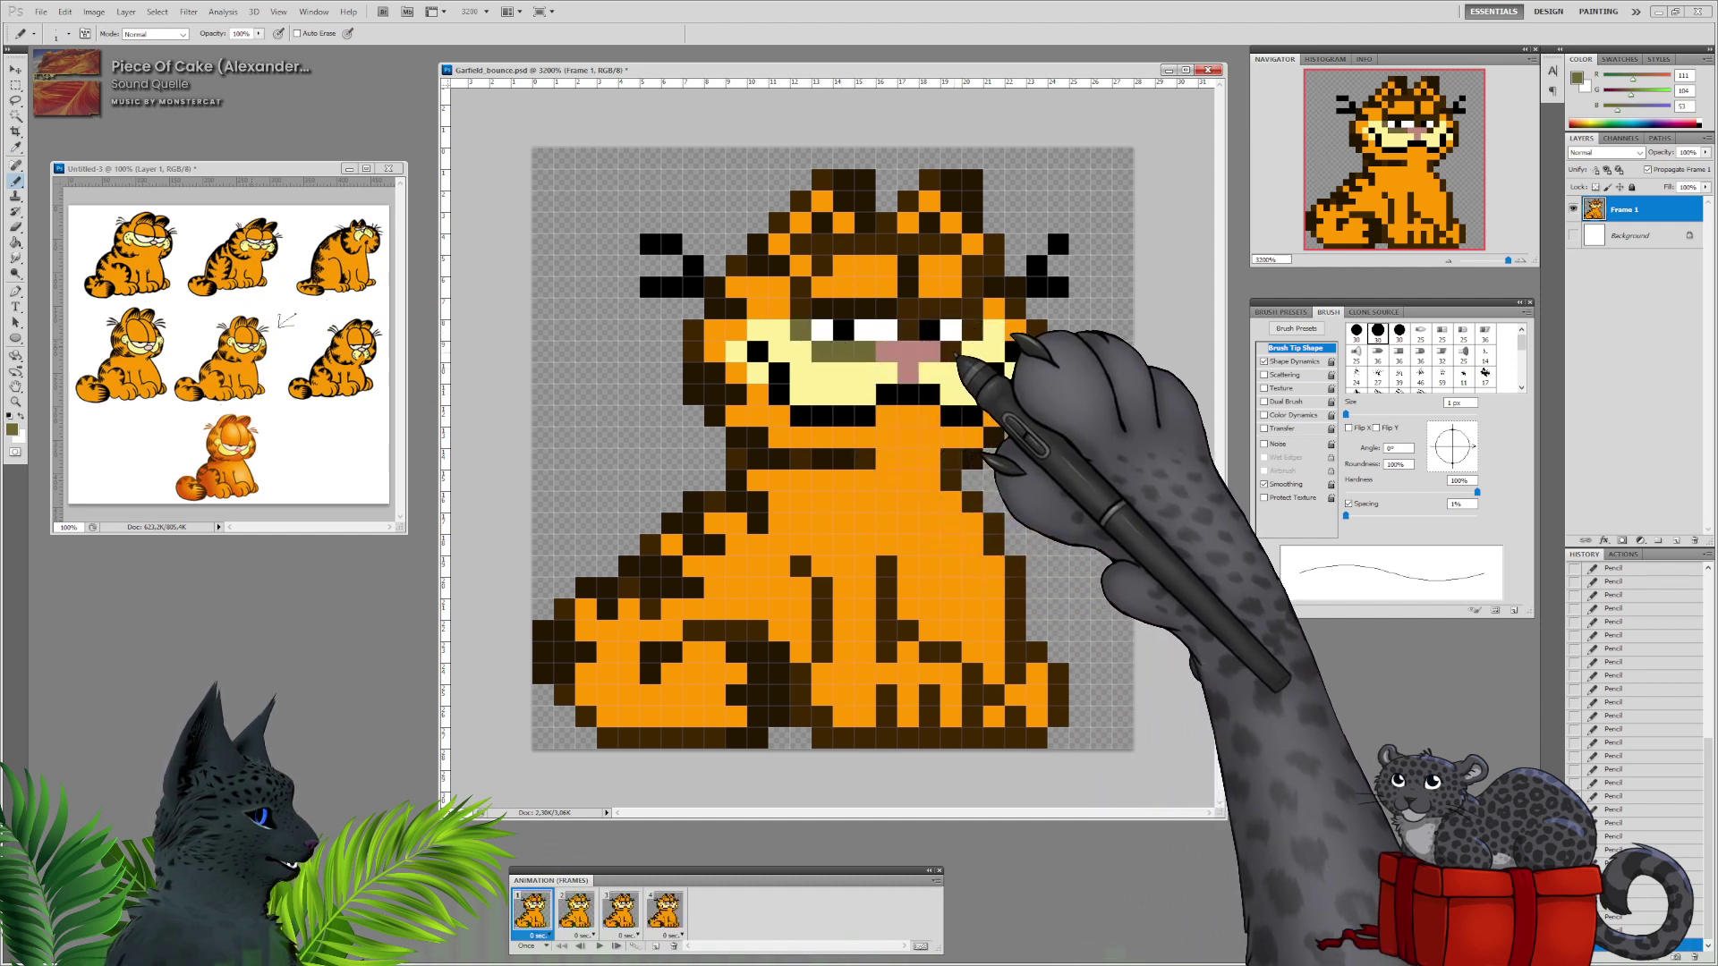
drag(954, 355, 972, 332)
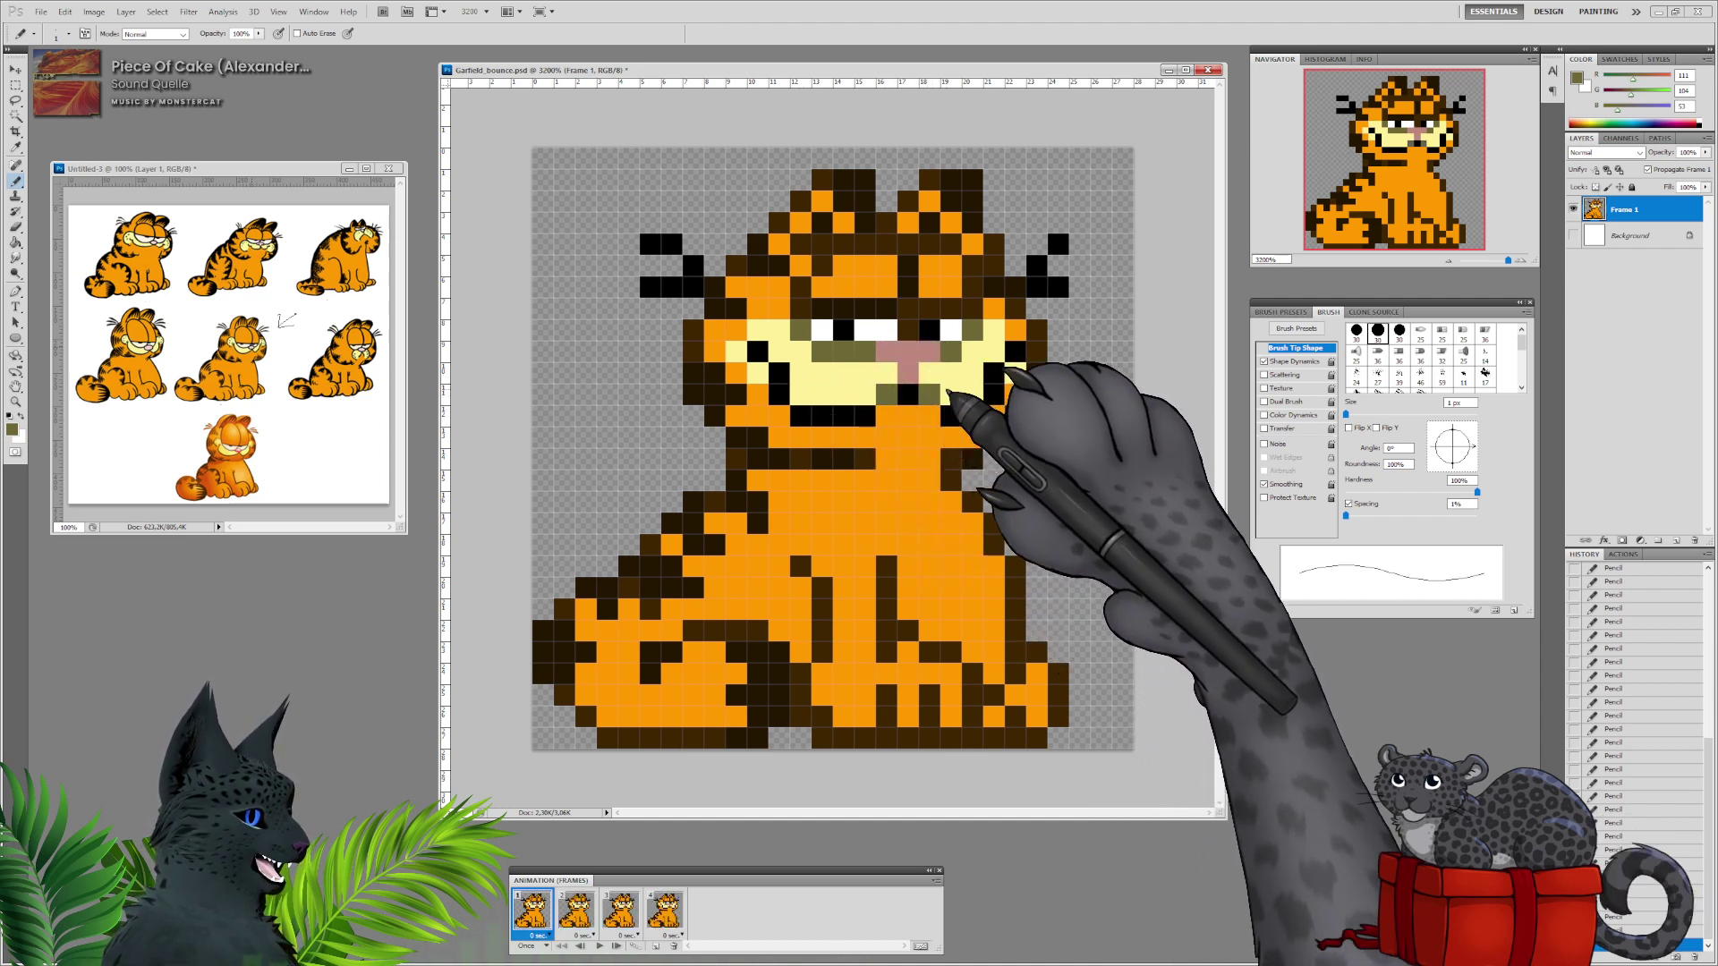
click(12, 429)
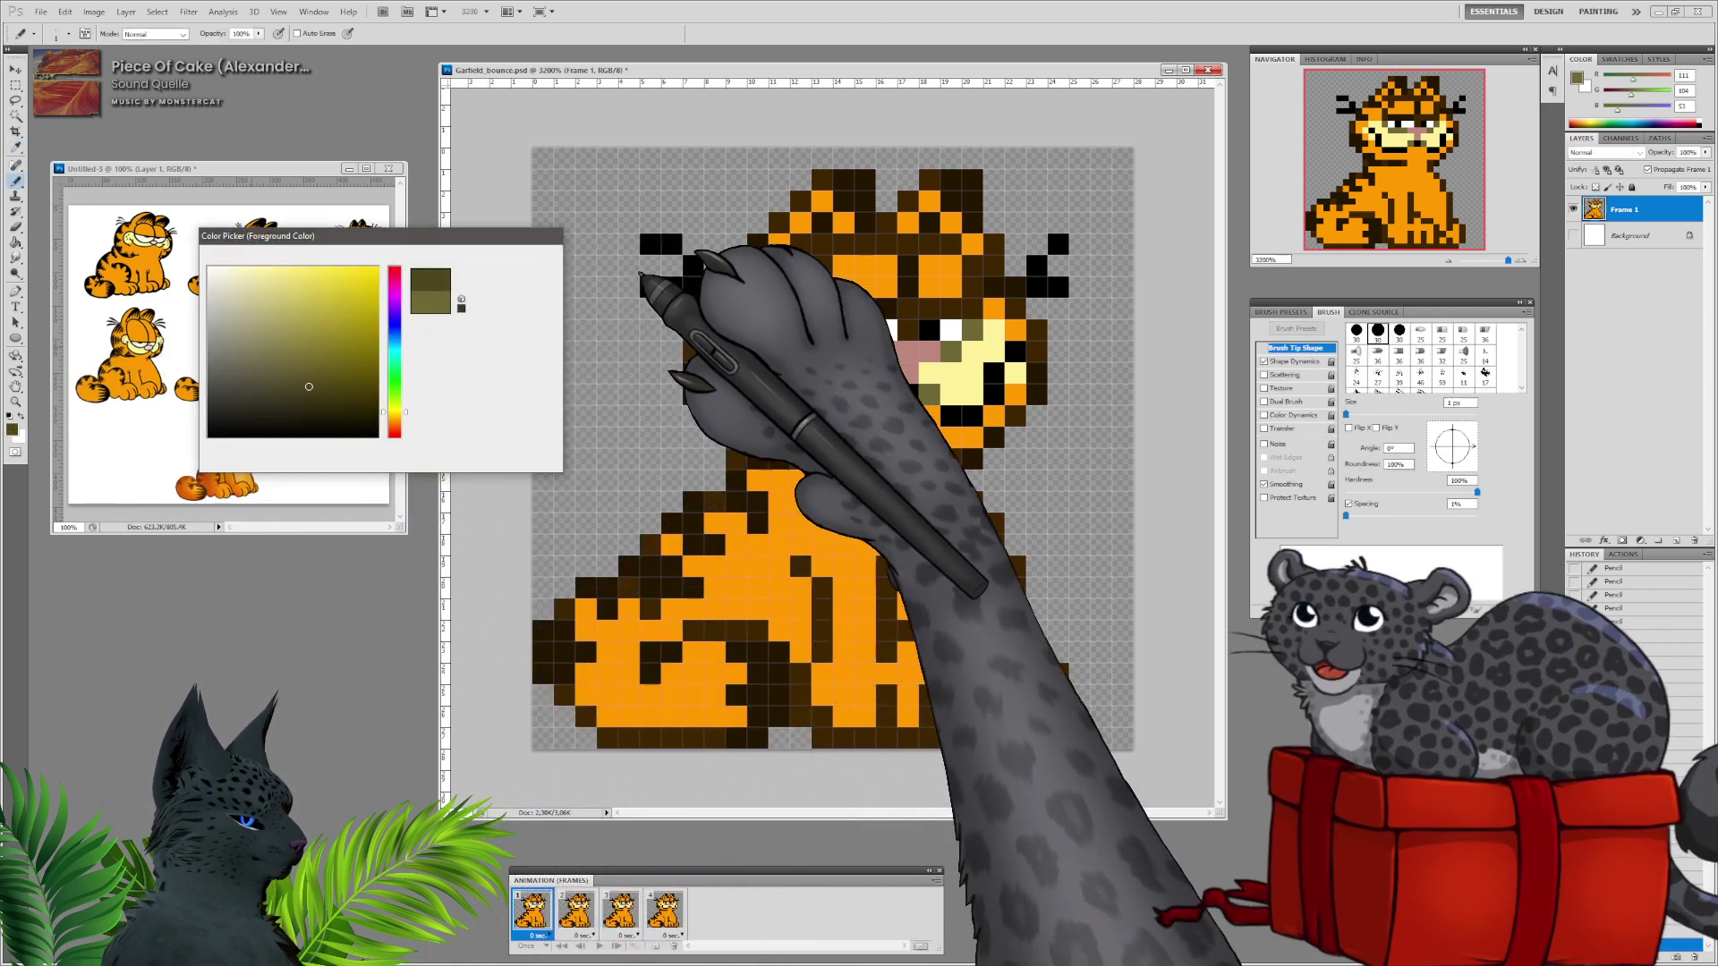
click(516, 258)
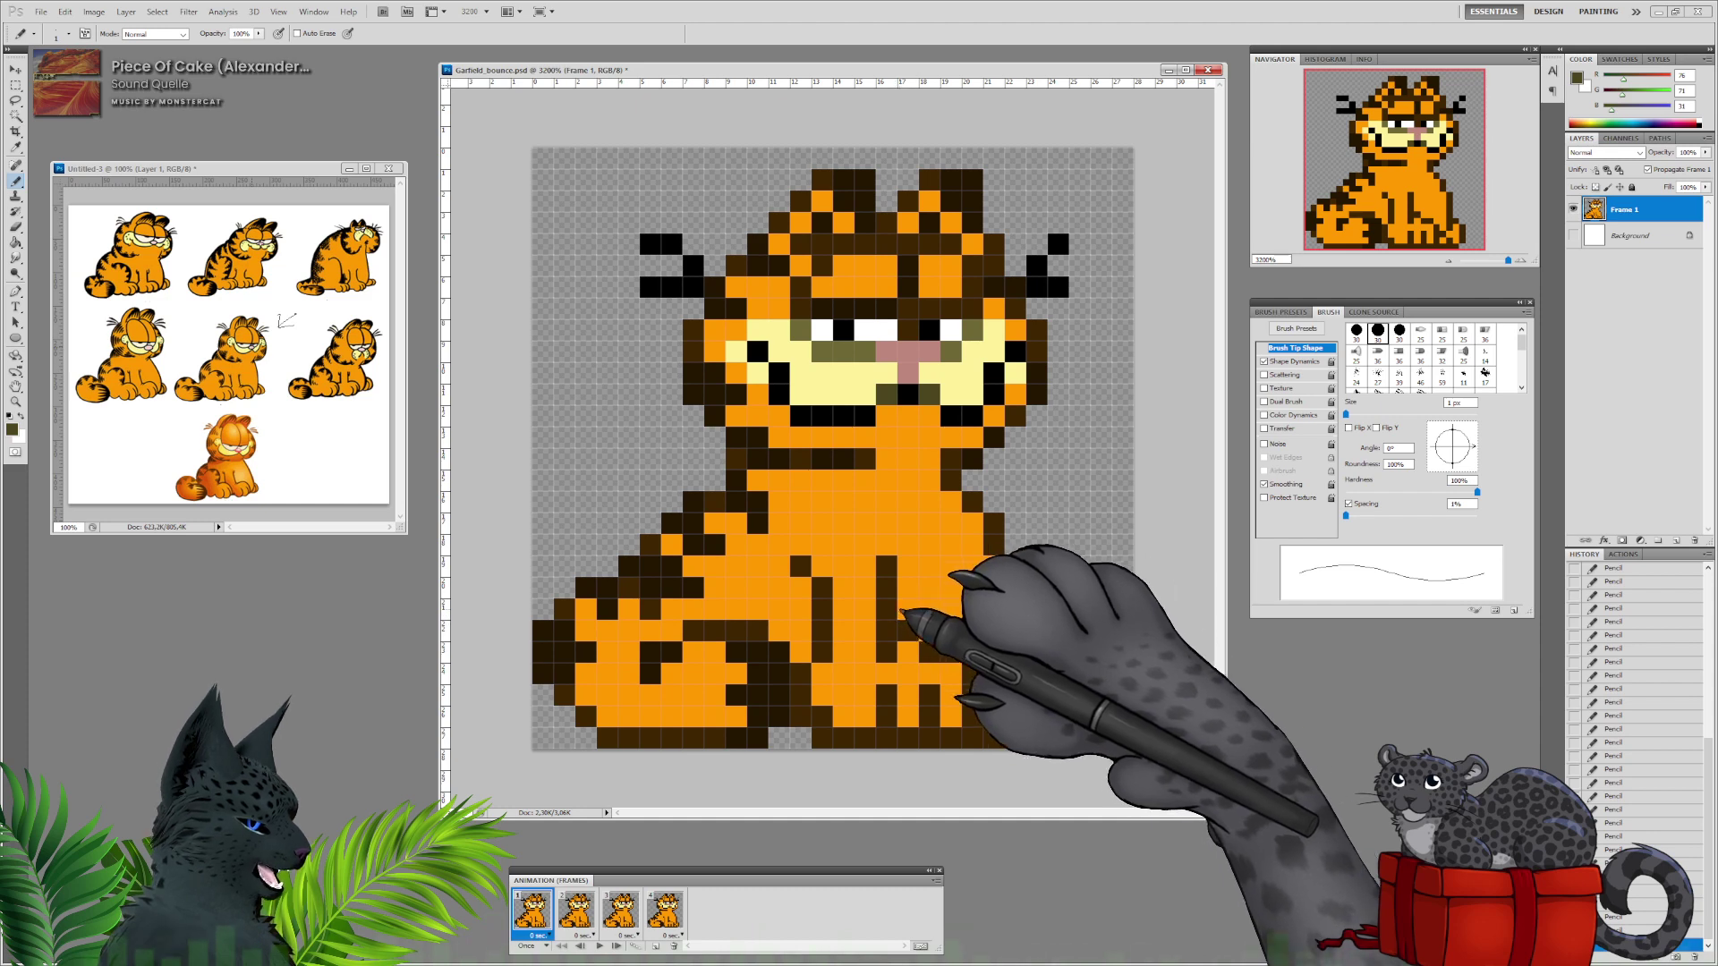
Try straightening the two front-leg lines by replacing their offset pixels with orange and brown.
alt+click(868, 624)
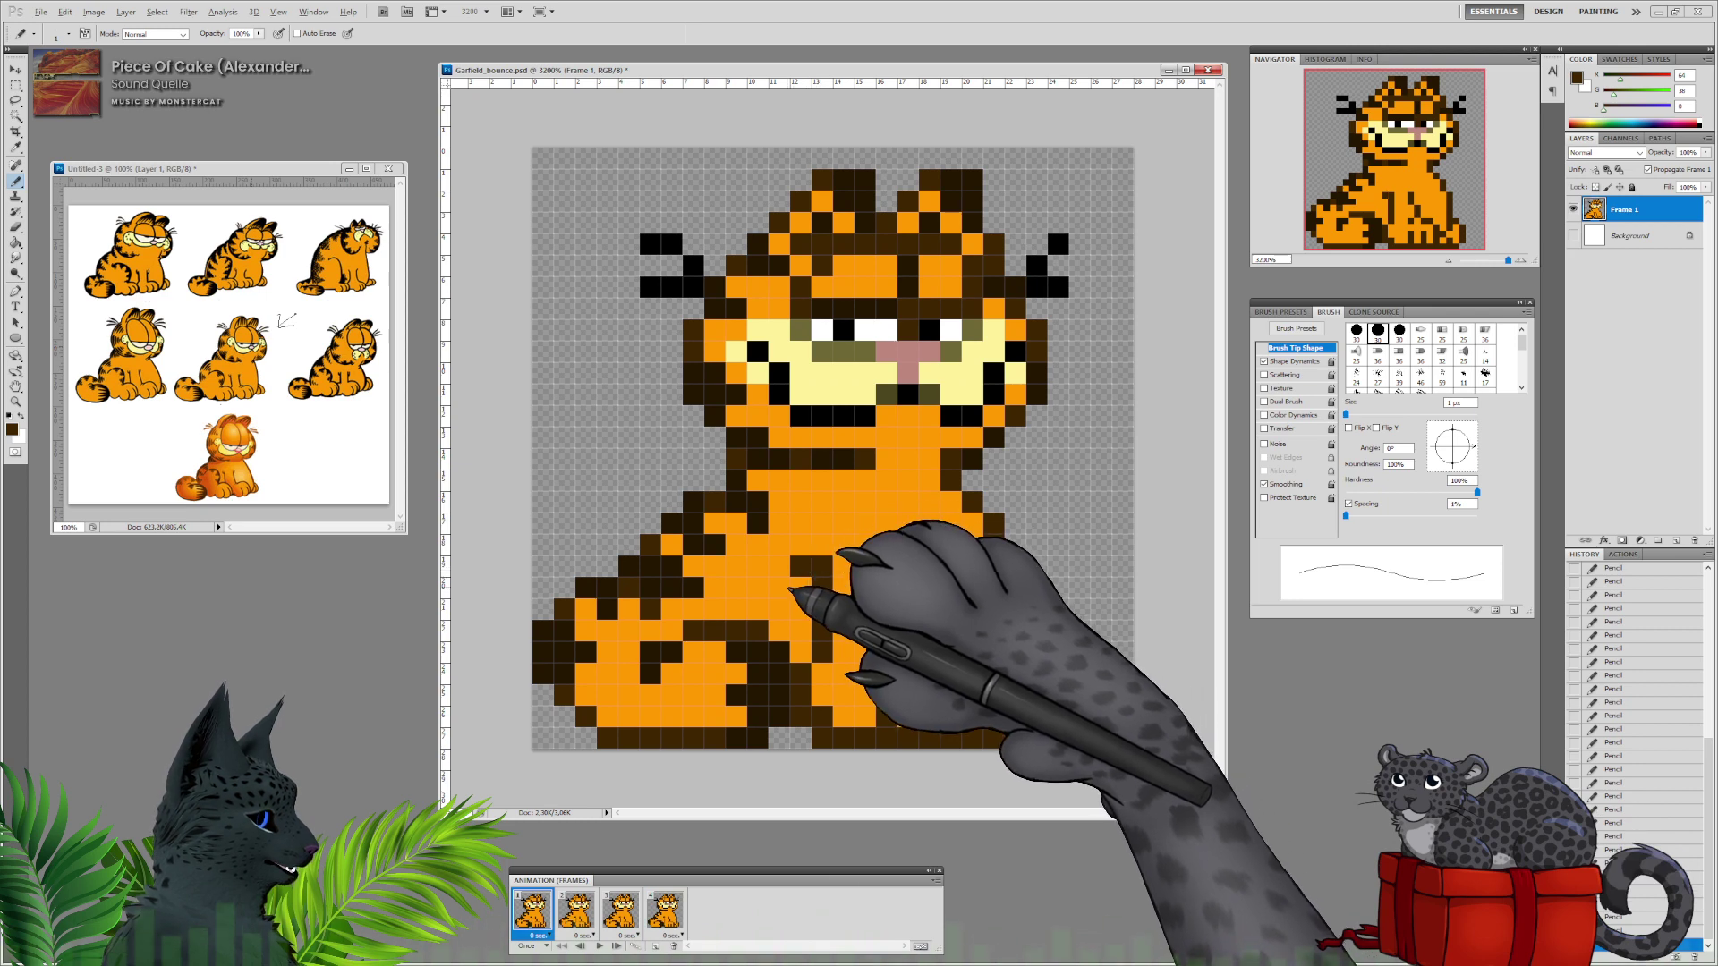
alt+click(796, 585)
click(801, 568)
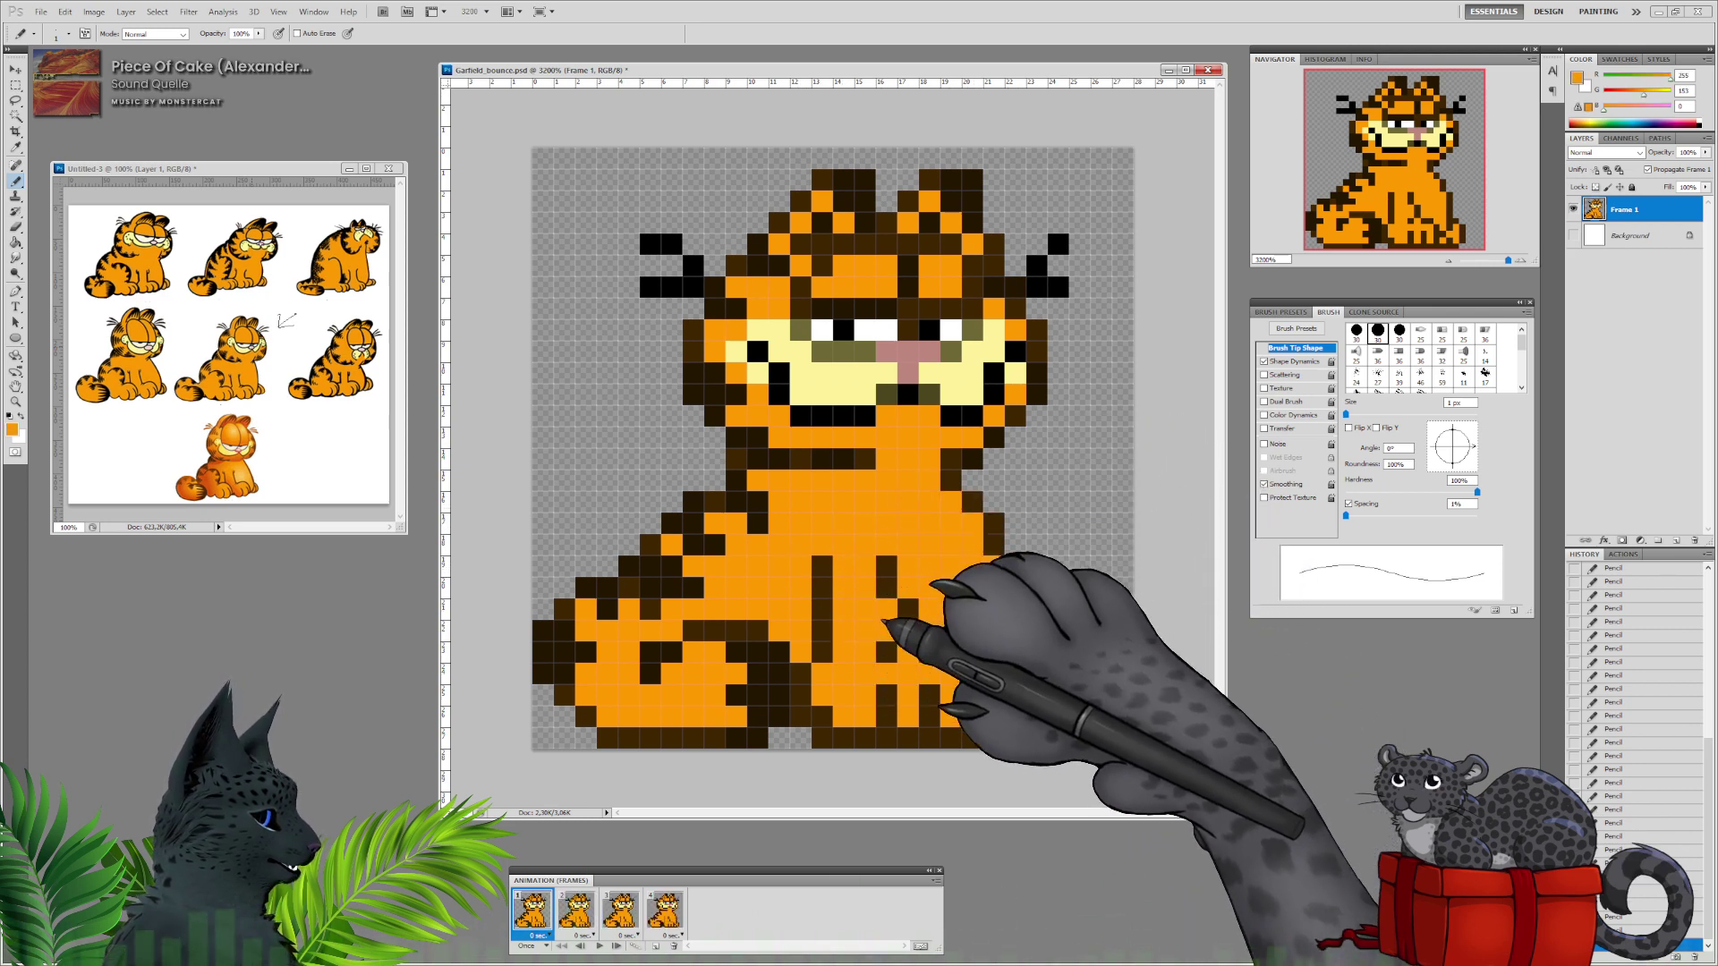
alt+click(913, 629)
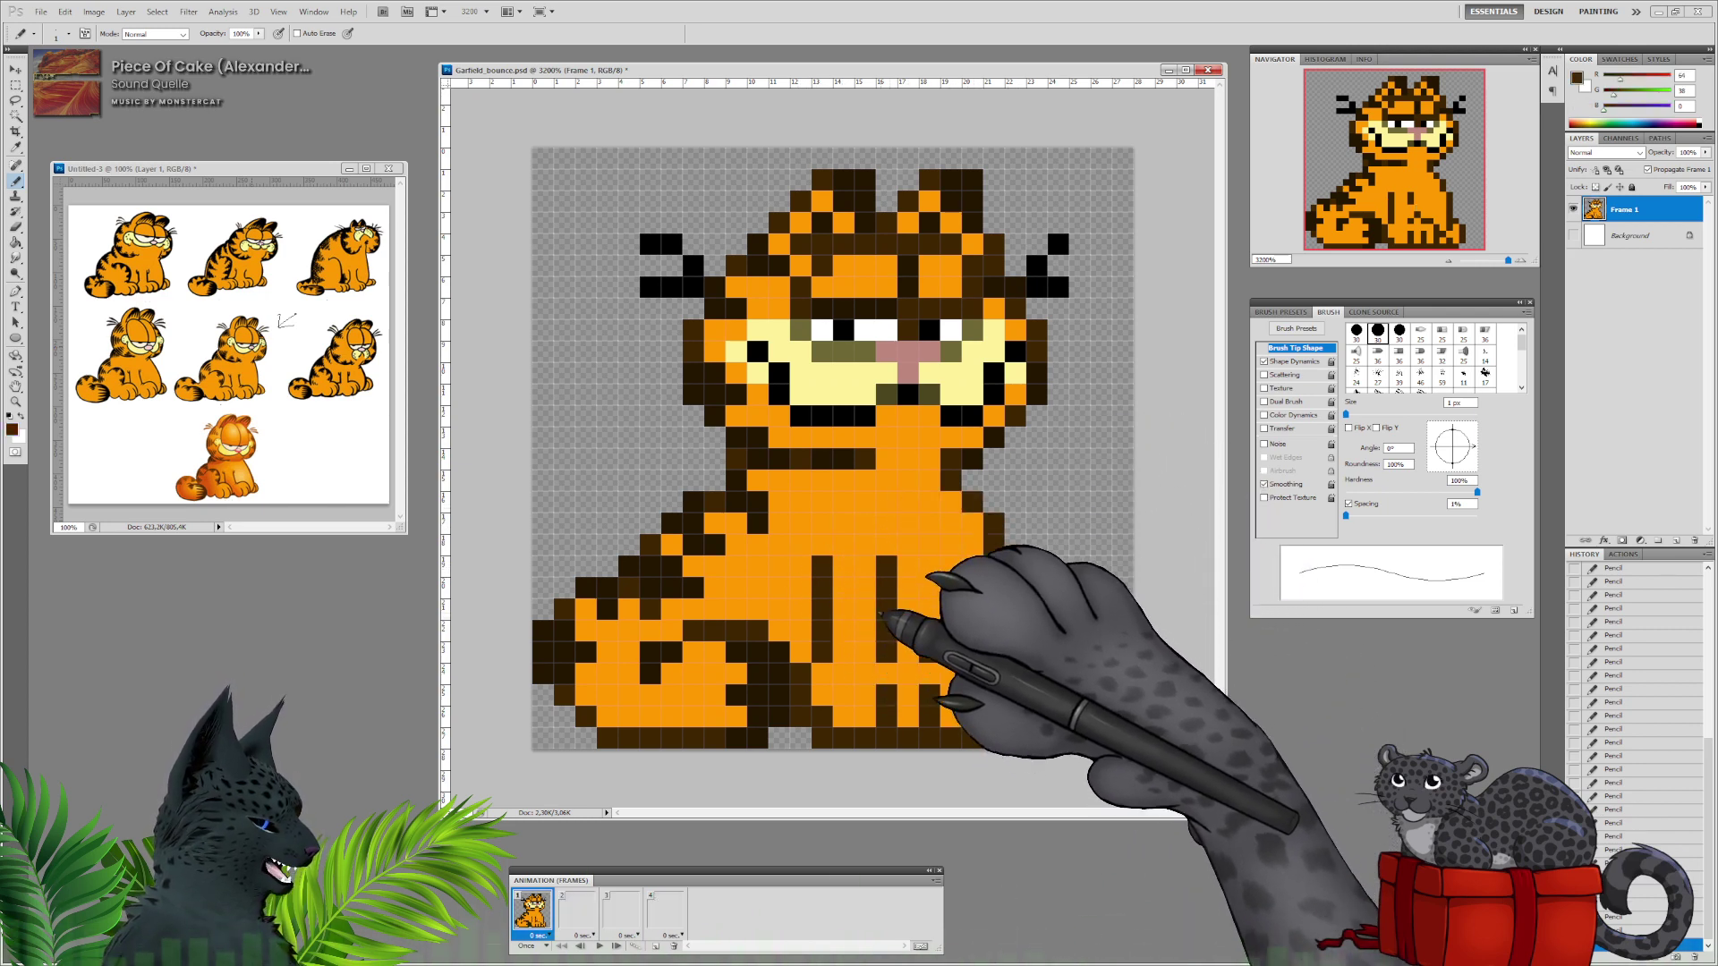
alt+click(819, 562)
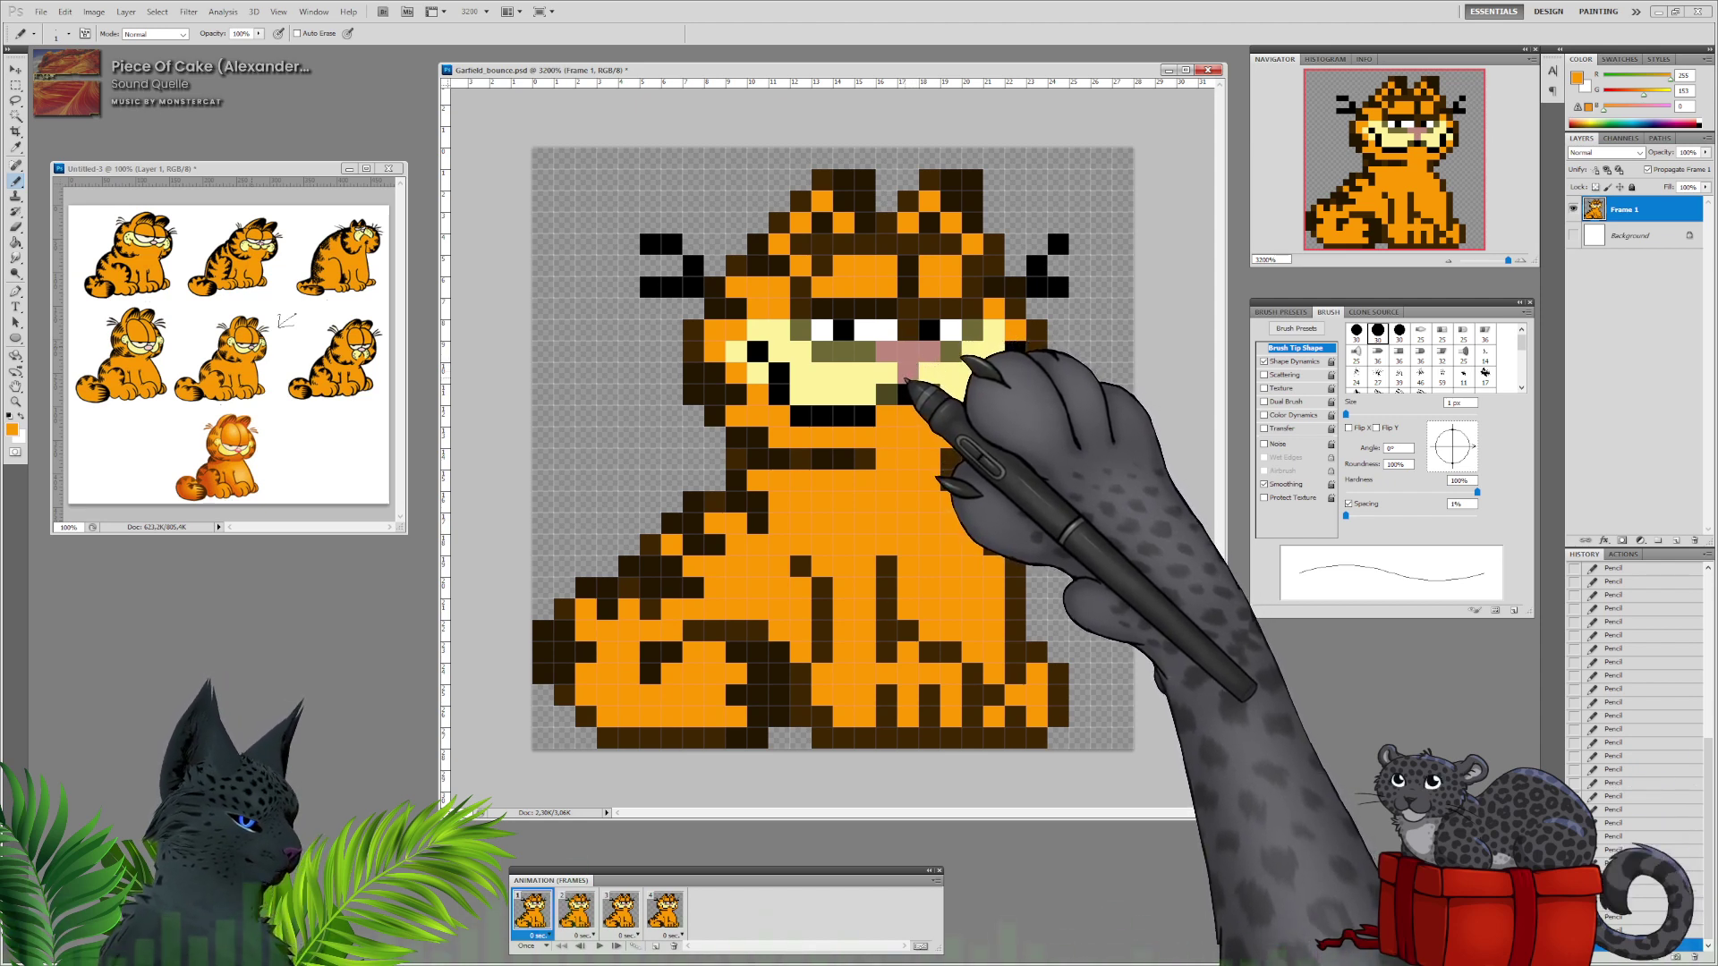
Add darker brown stripe pixels across the side of the body at the top of the near front-leg line.
alt+click(682, 570)
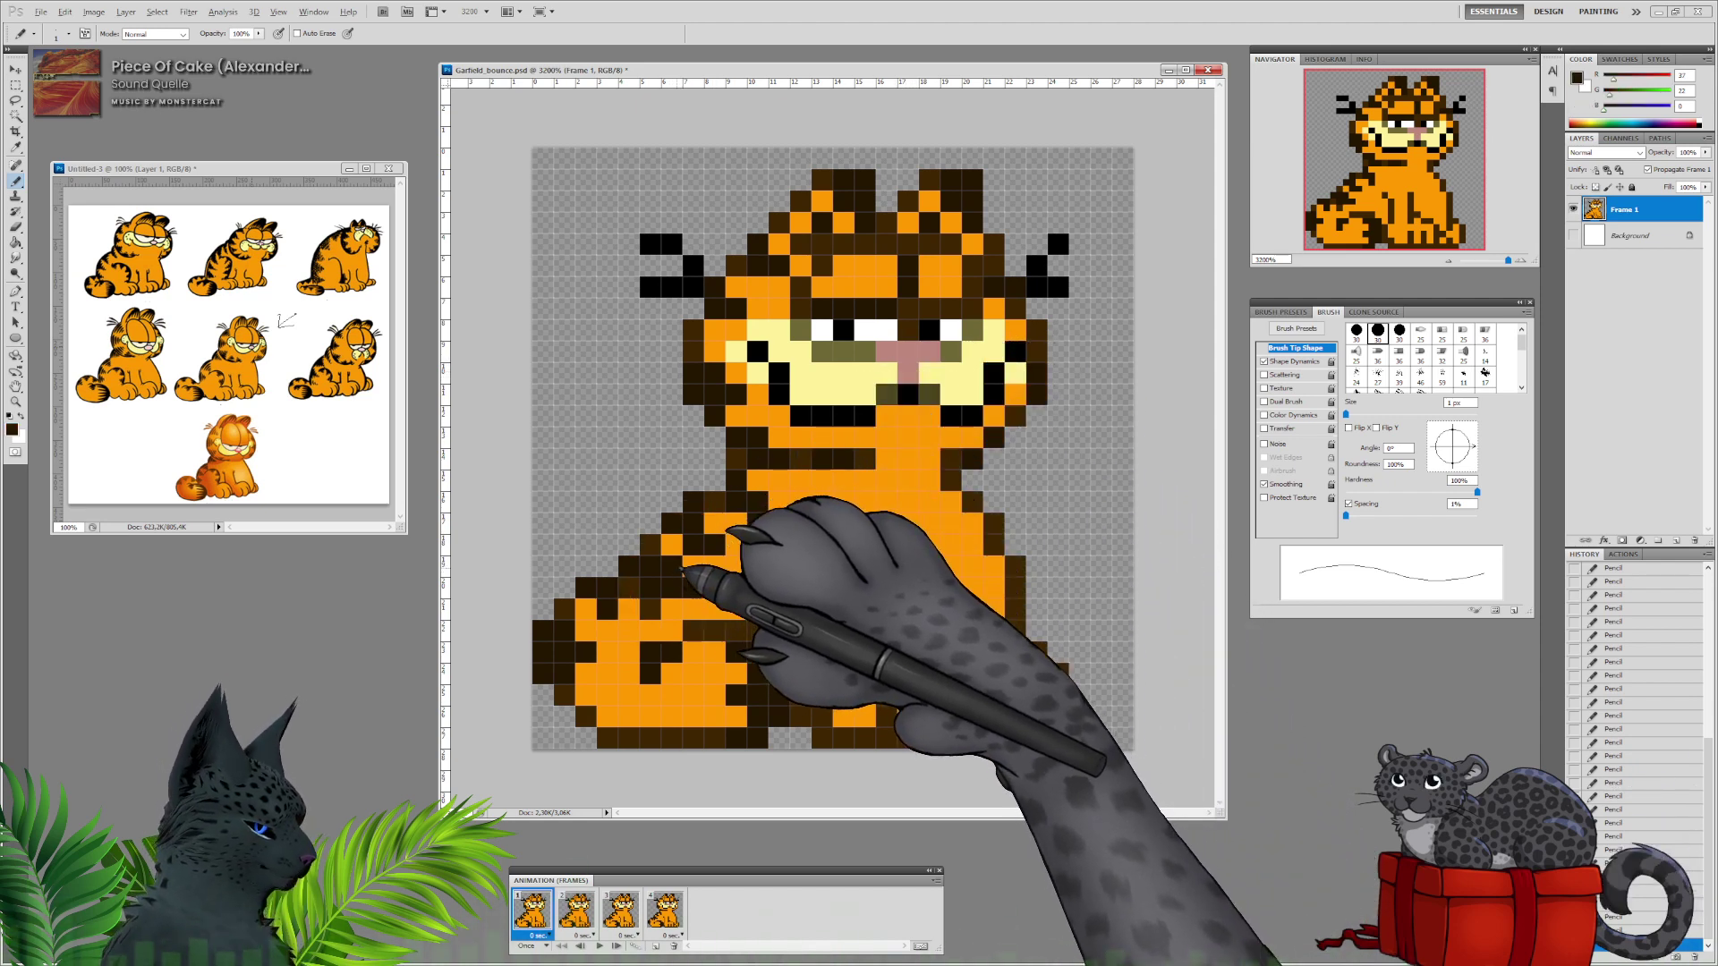
click(795, 573)
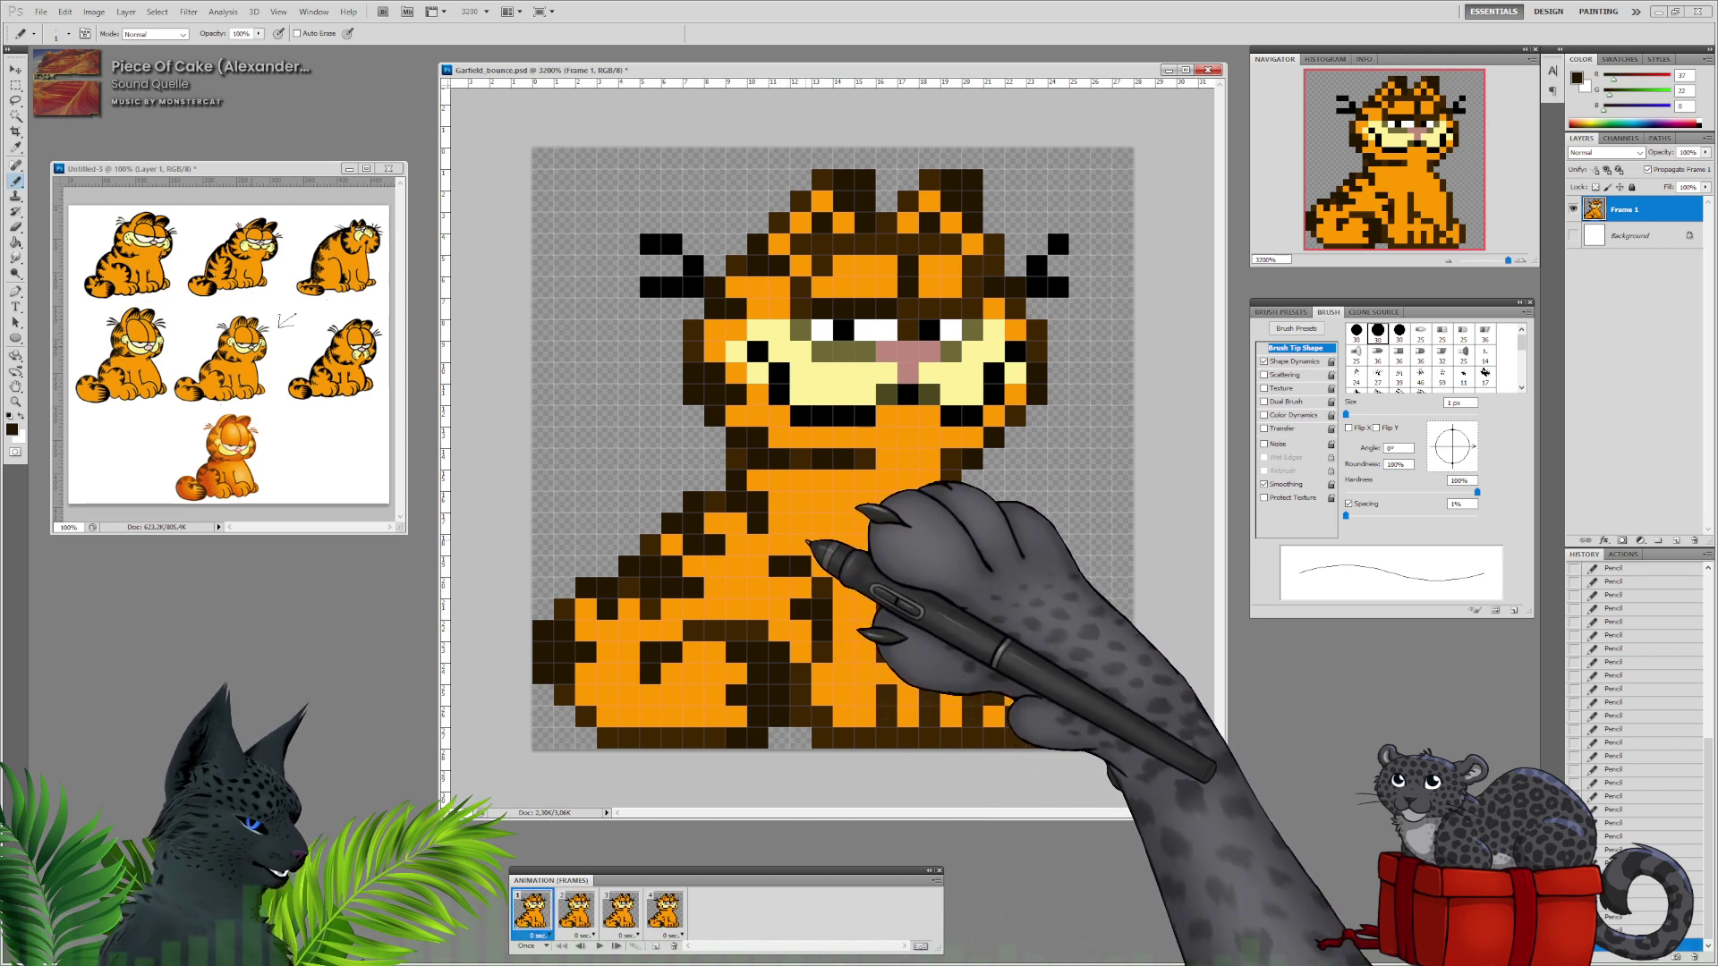
click(780, 581)
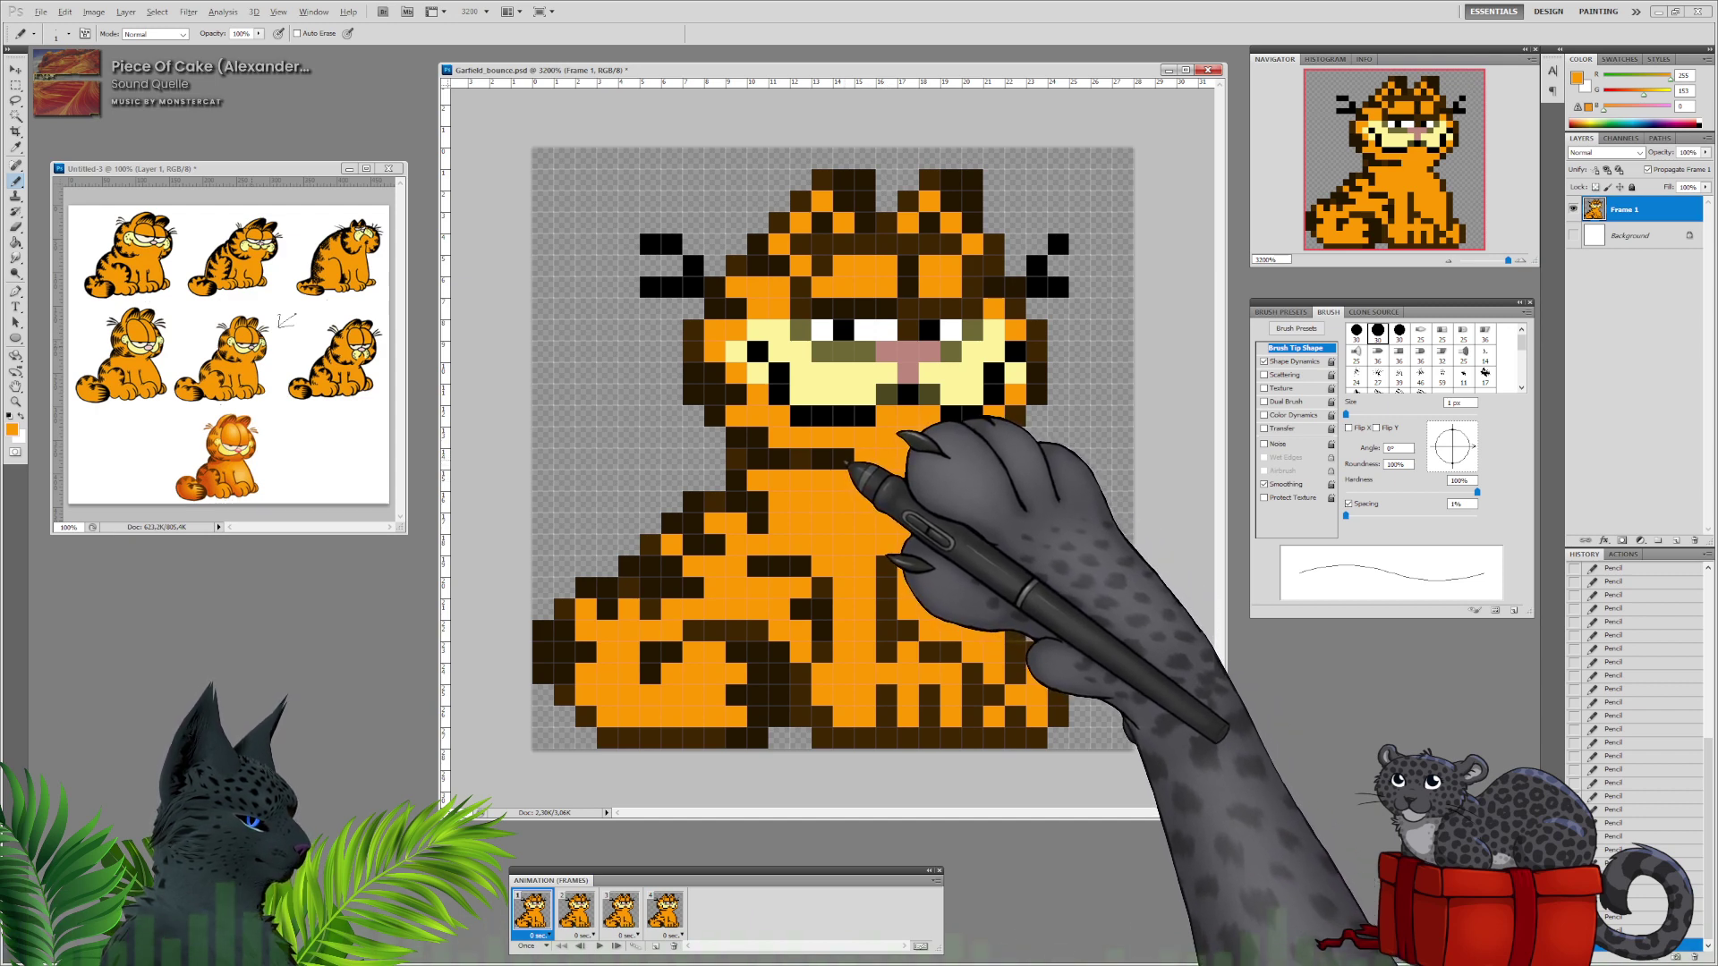
Try a dark brown pixel below the front end of the neck line.
alt+click(847, 462)
click(843, 481)
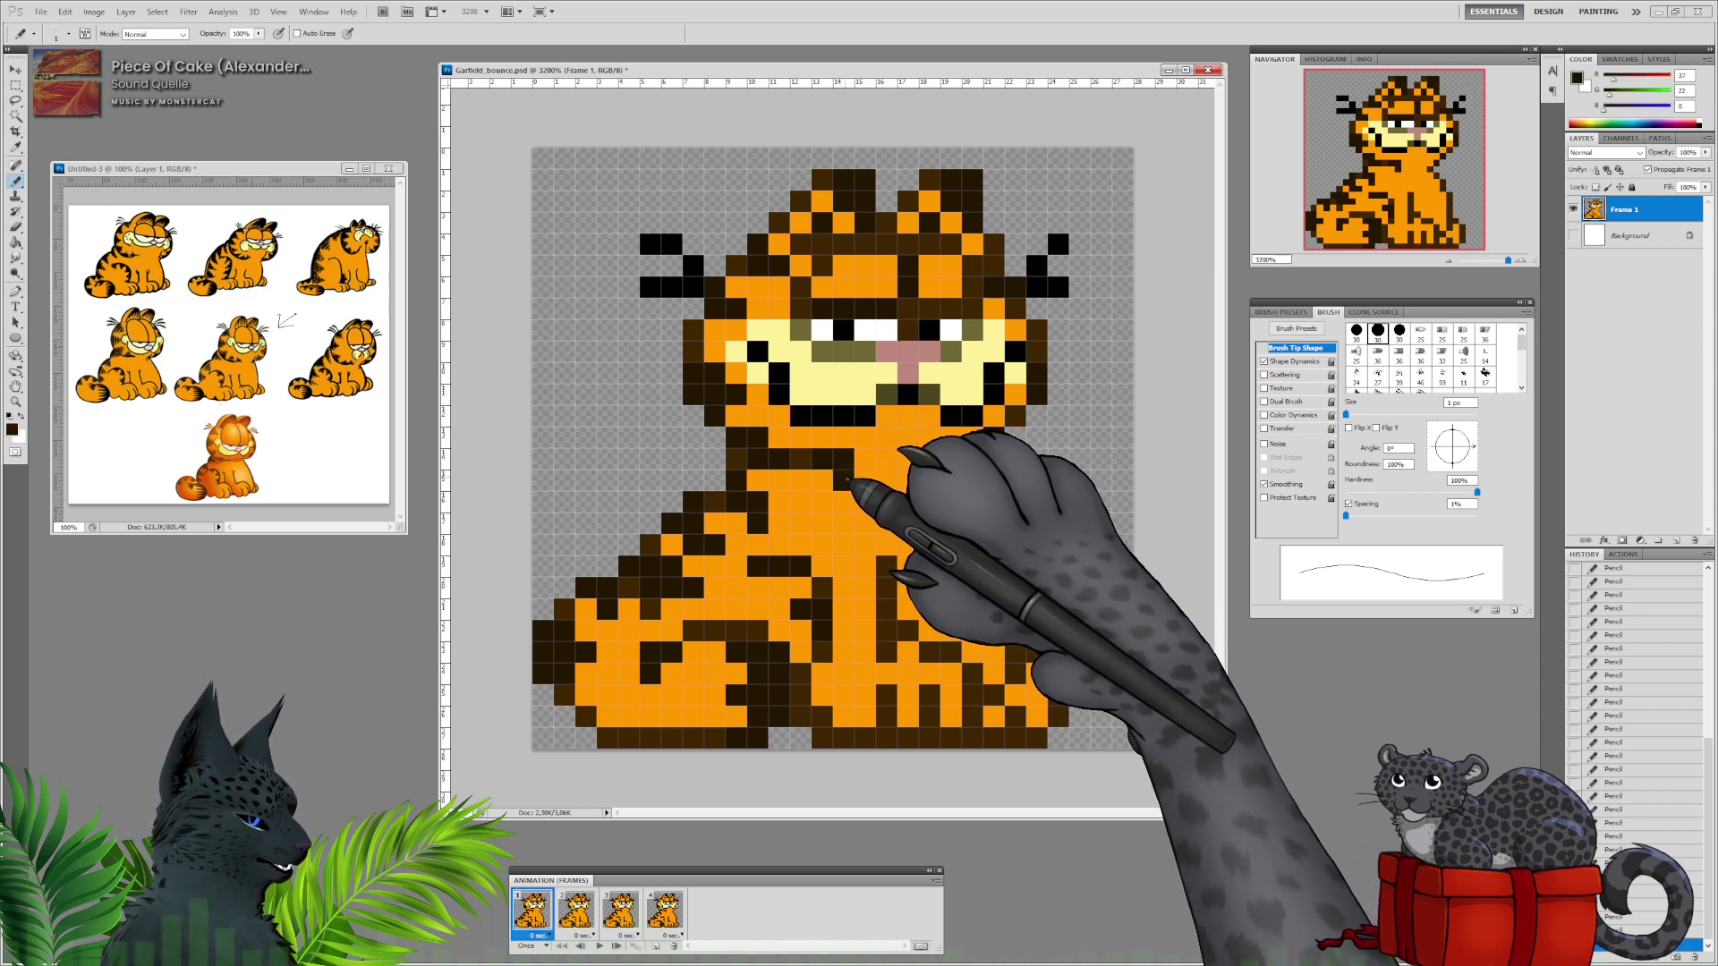
alt+click(856, 489)
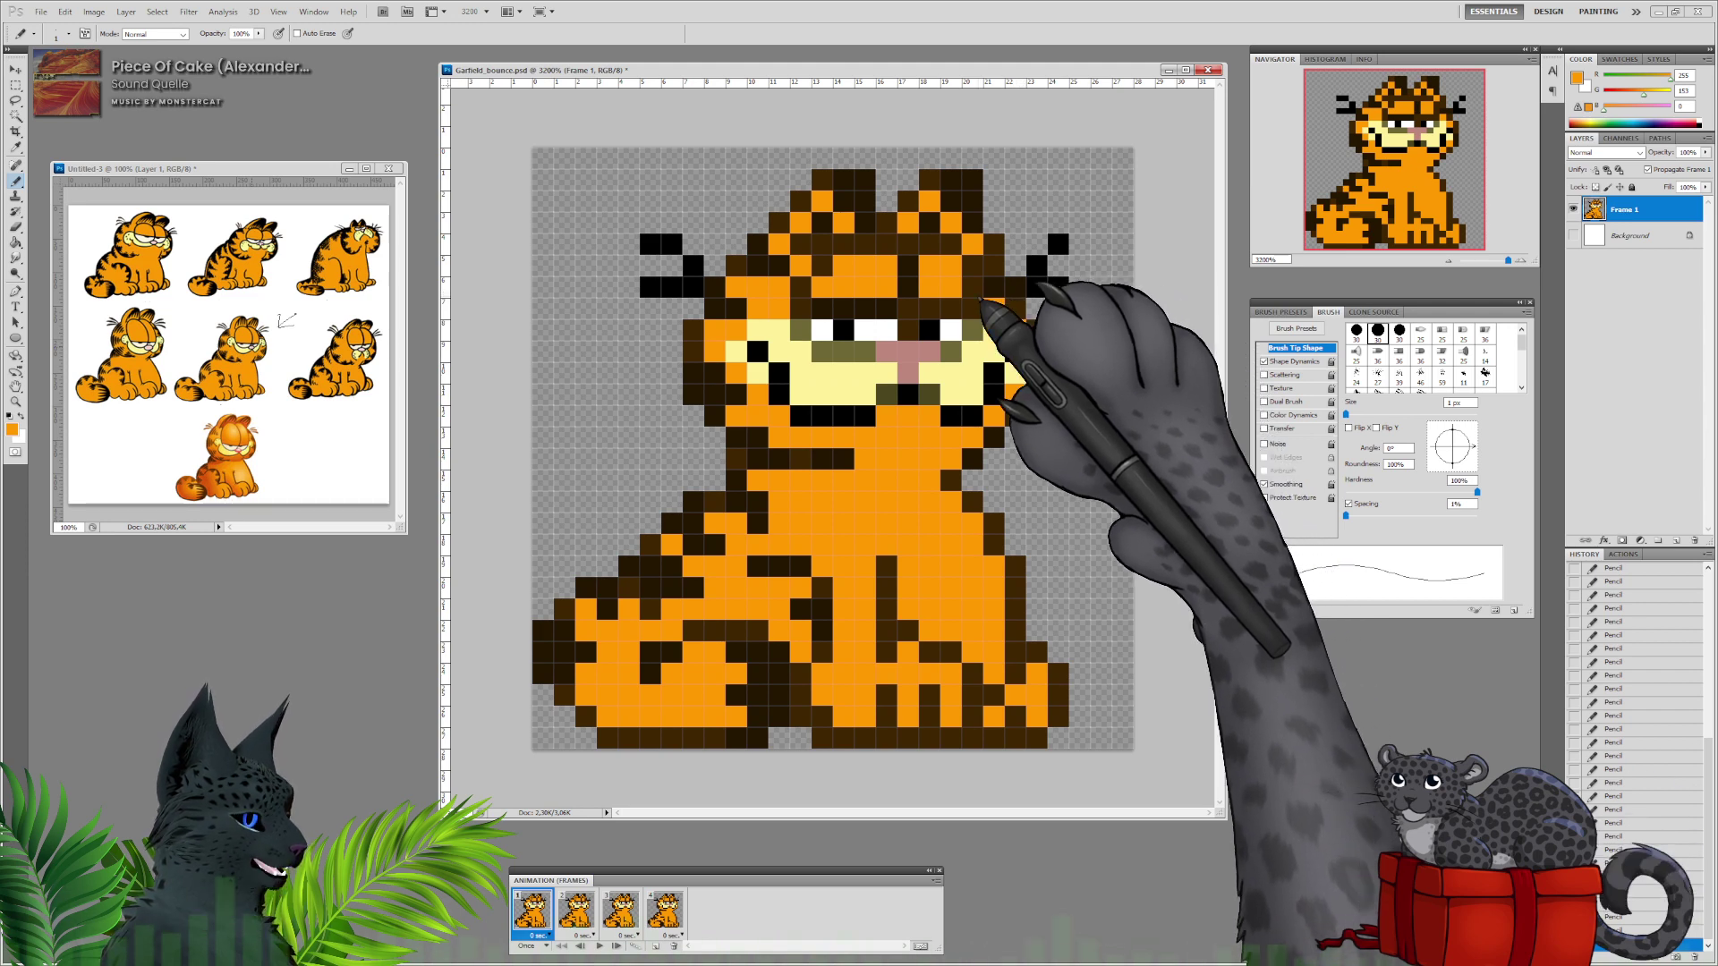
Mix brown #442901 from the fur orange and soften the corner pixels of the black mouth line with it.
alt+click(906, 313)
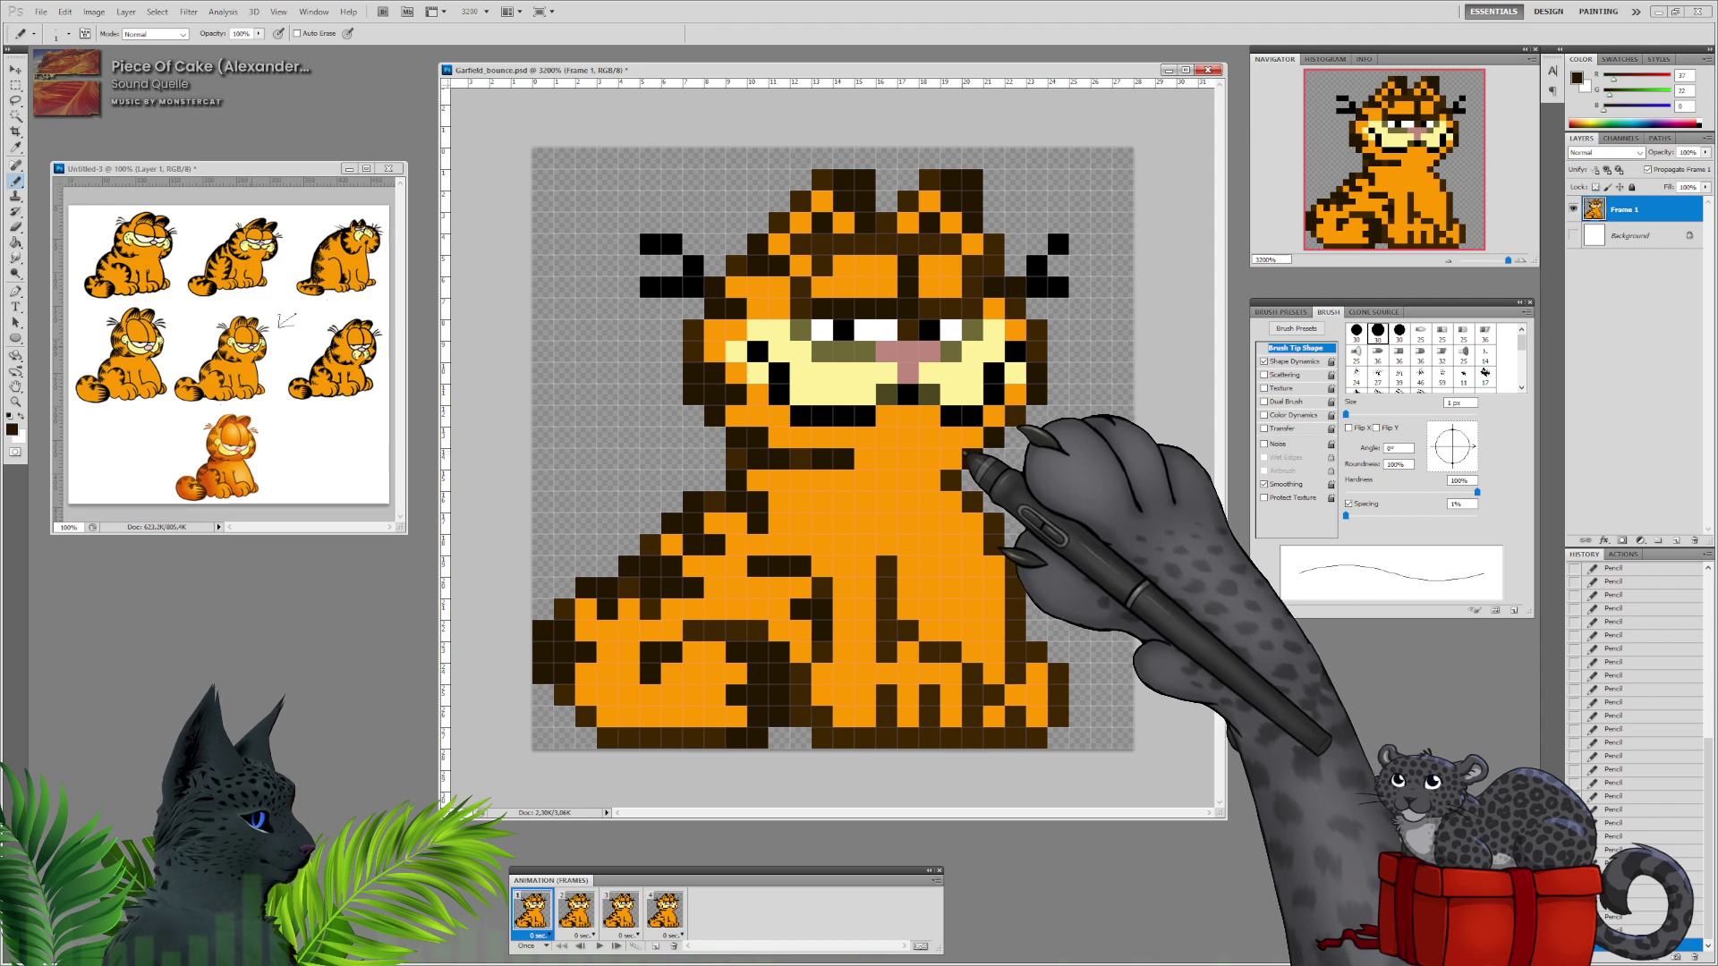
alt+click(884, 422)
click(11, 430)
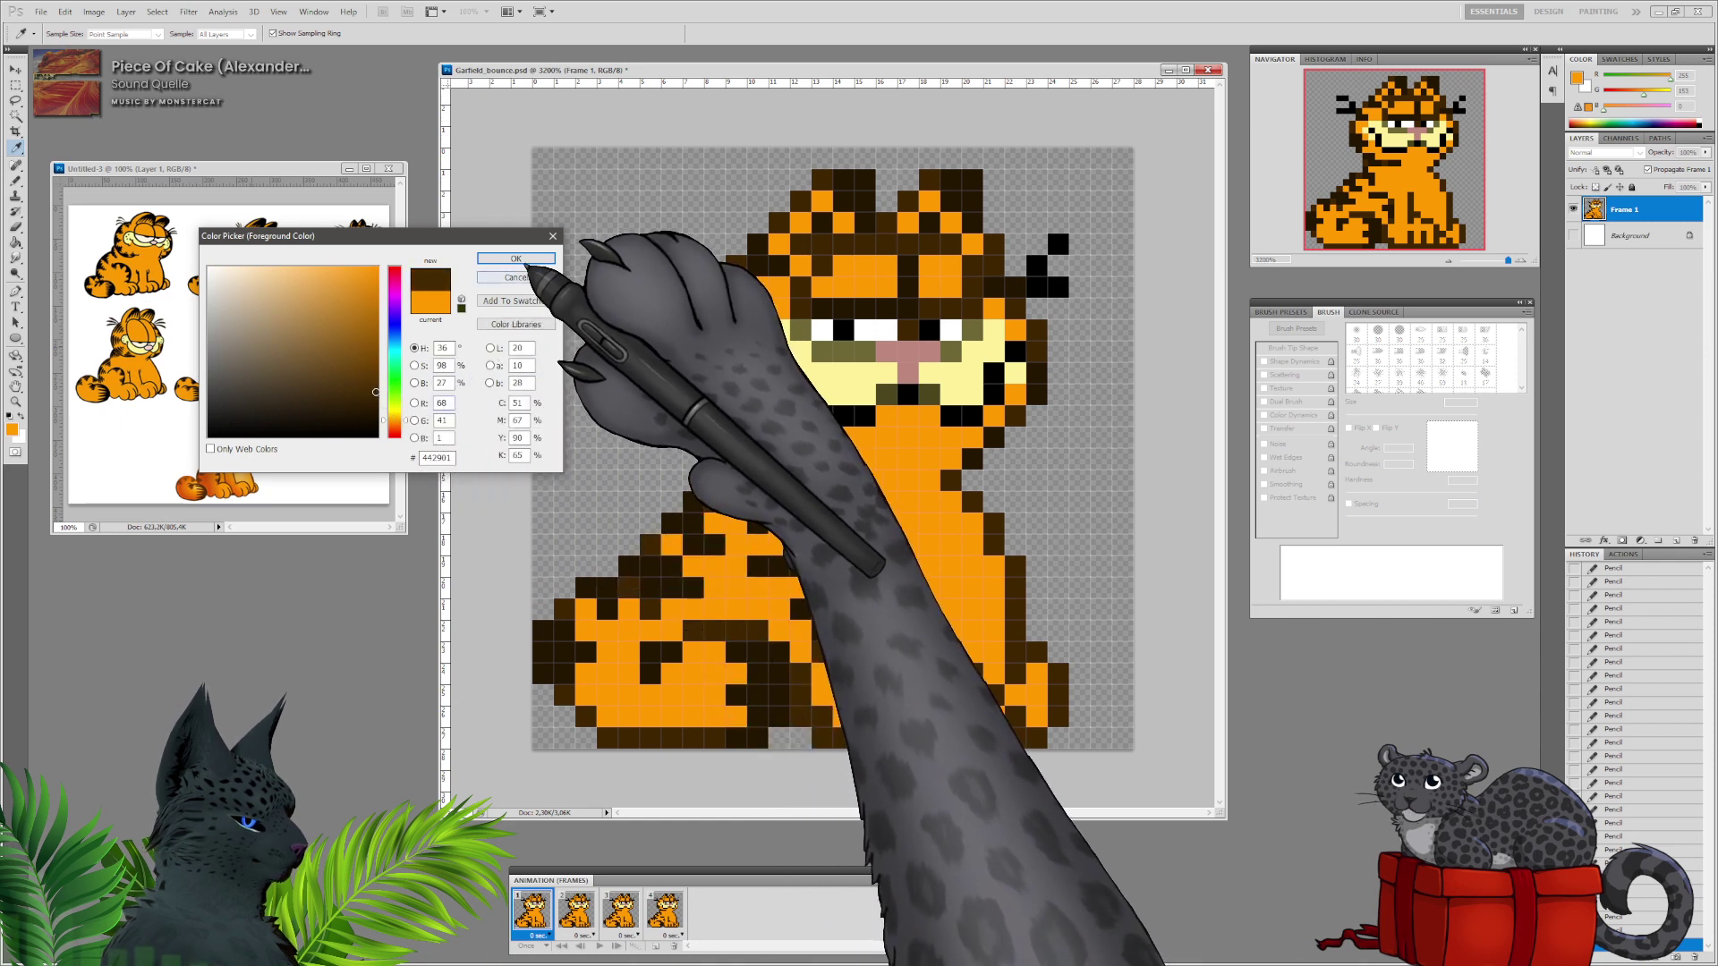
click(516, 259)
key(b)
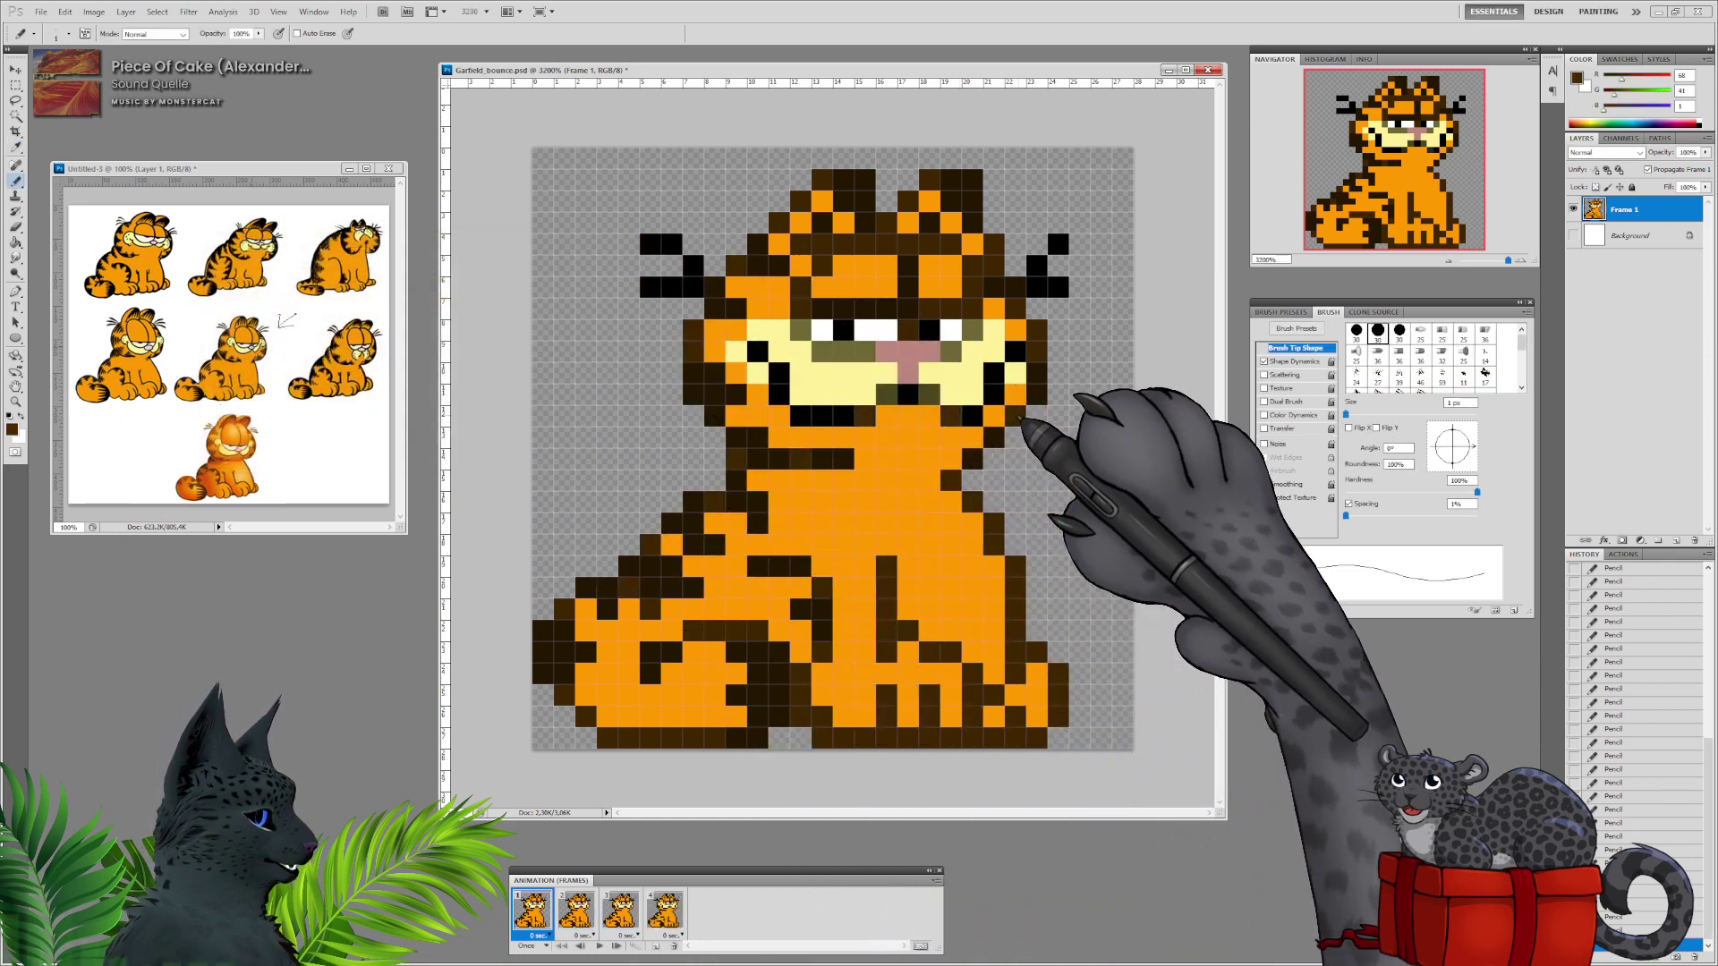
click(800, 416)
click(781, 394)
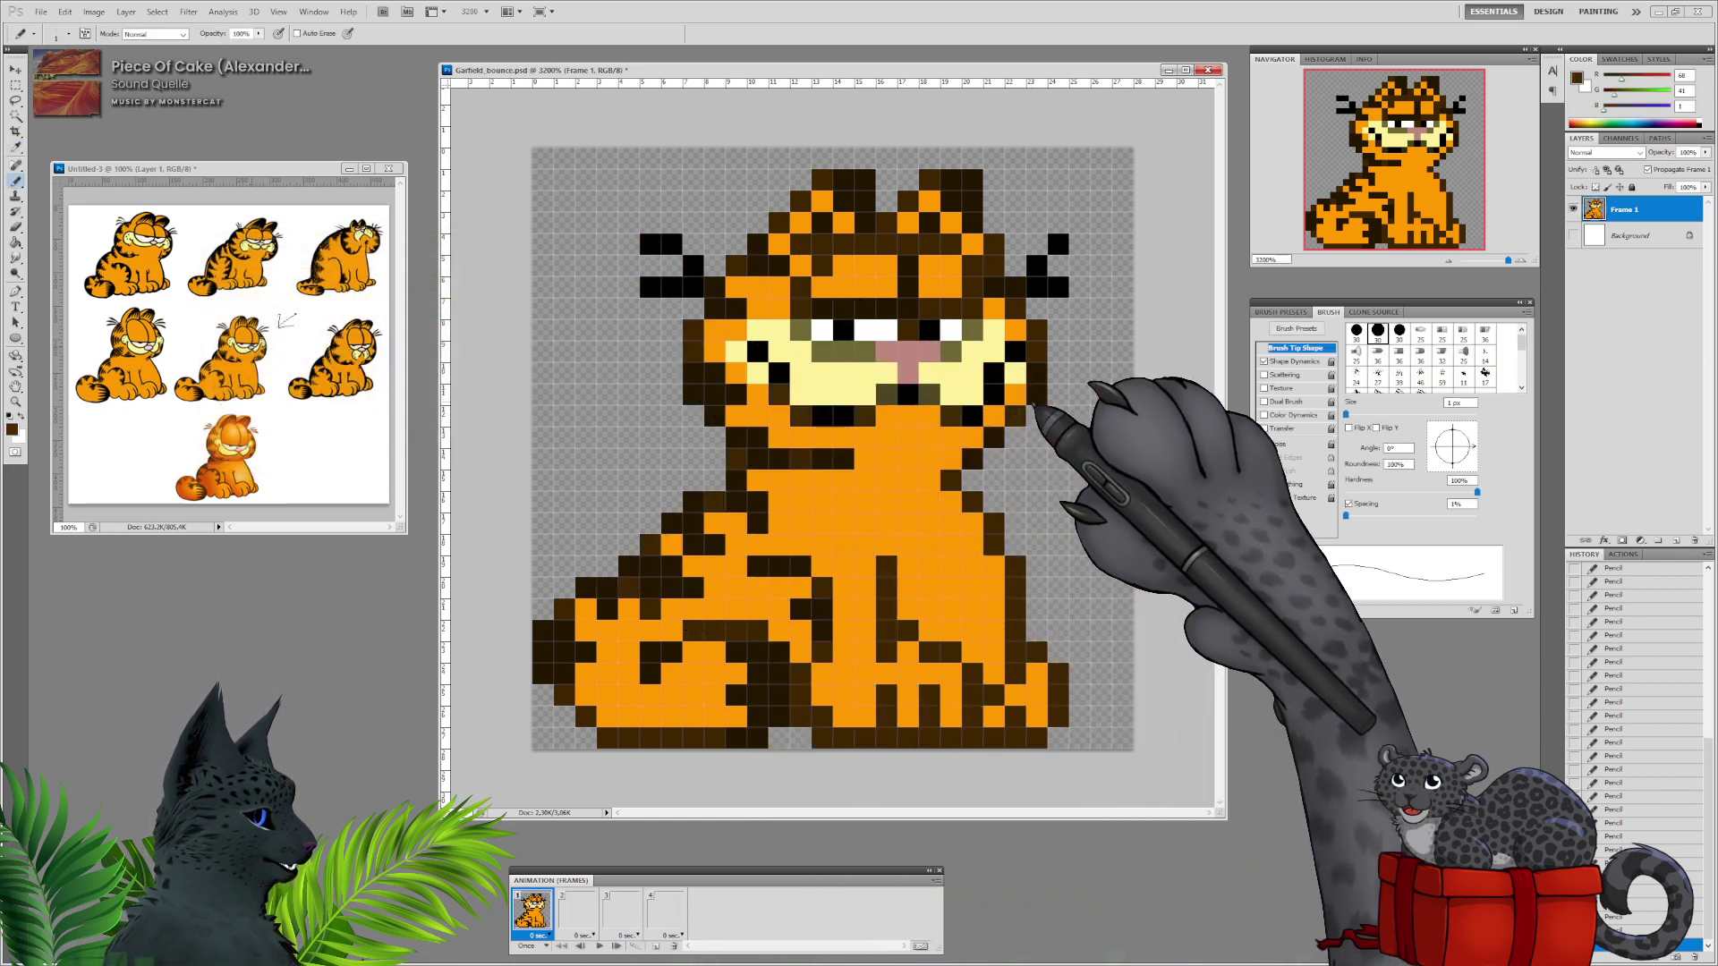
Mix a darker yellow from the muzzle cream and shade single pixels along the mouth line and cheek edges on both sides.
alt+click(816, 392)
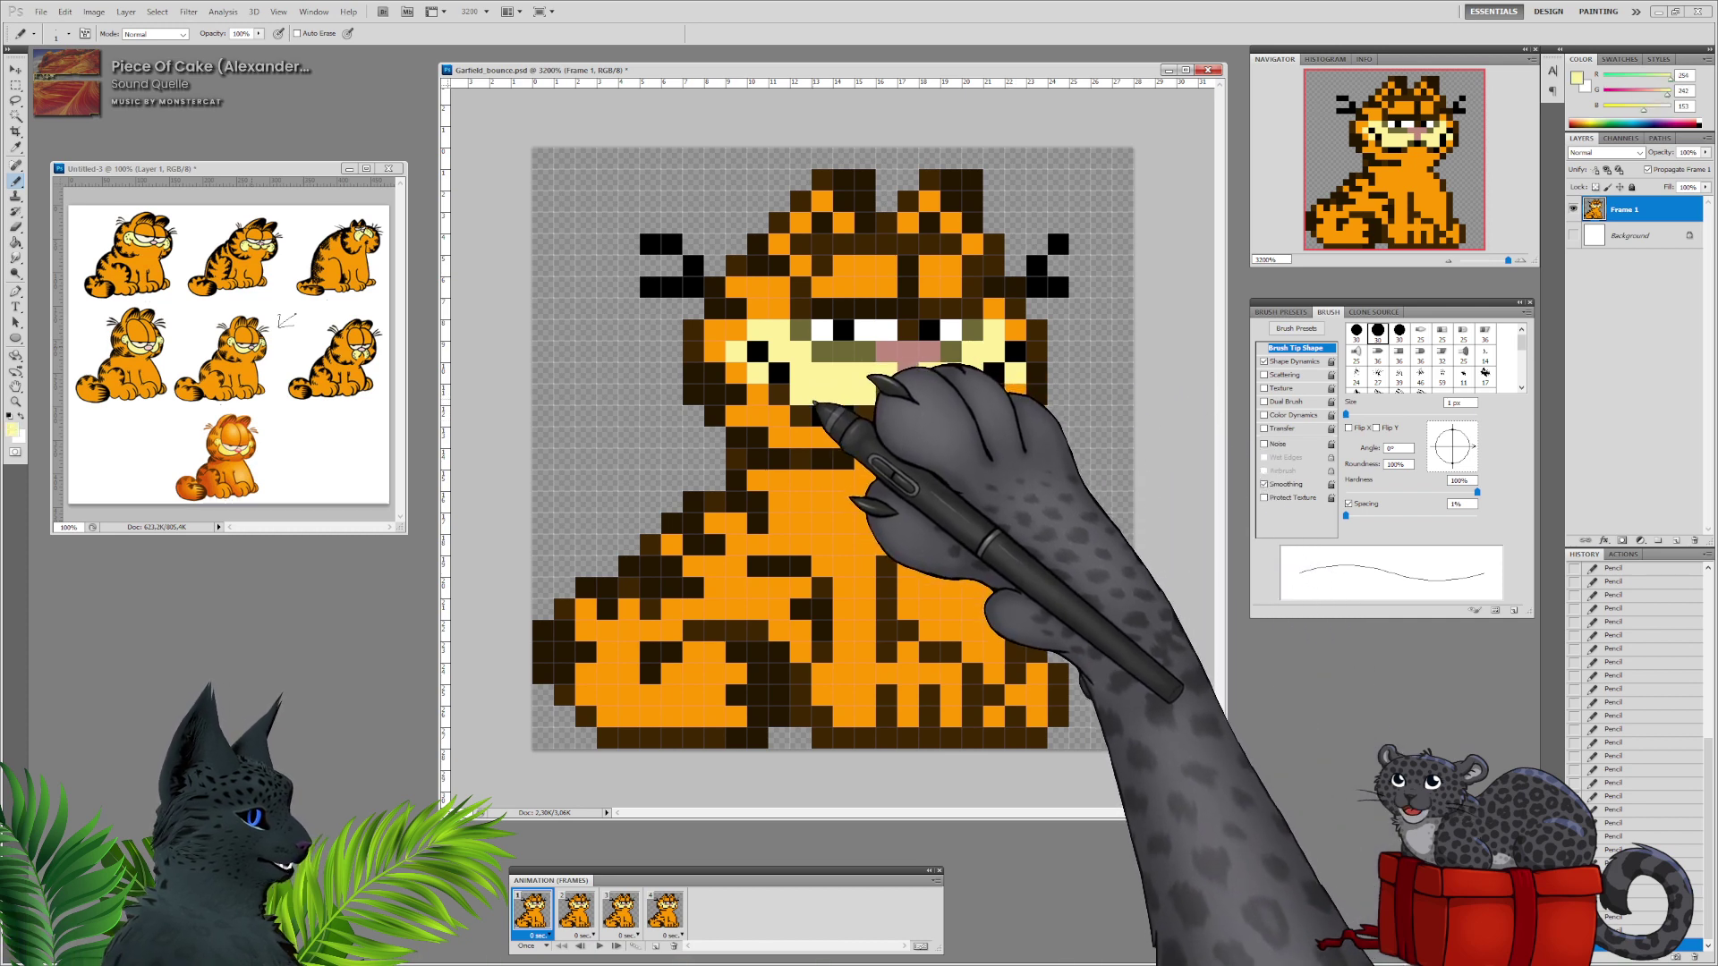
click(13, 430)
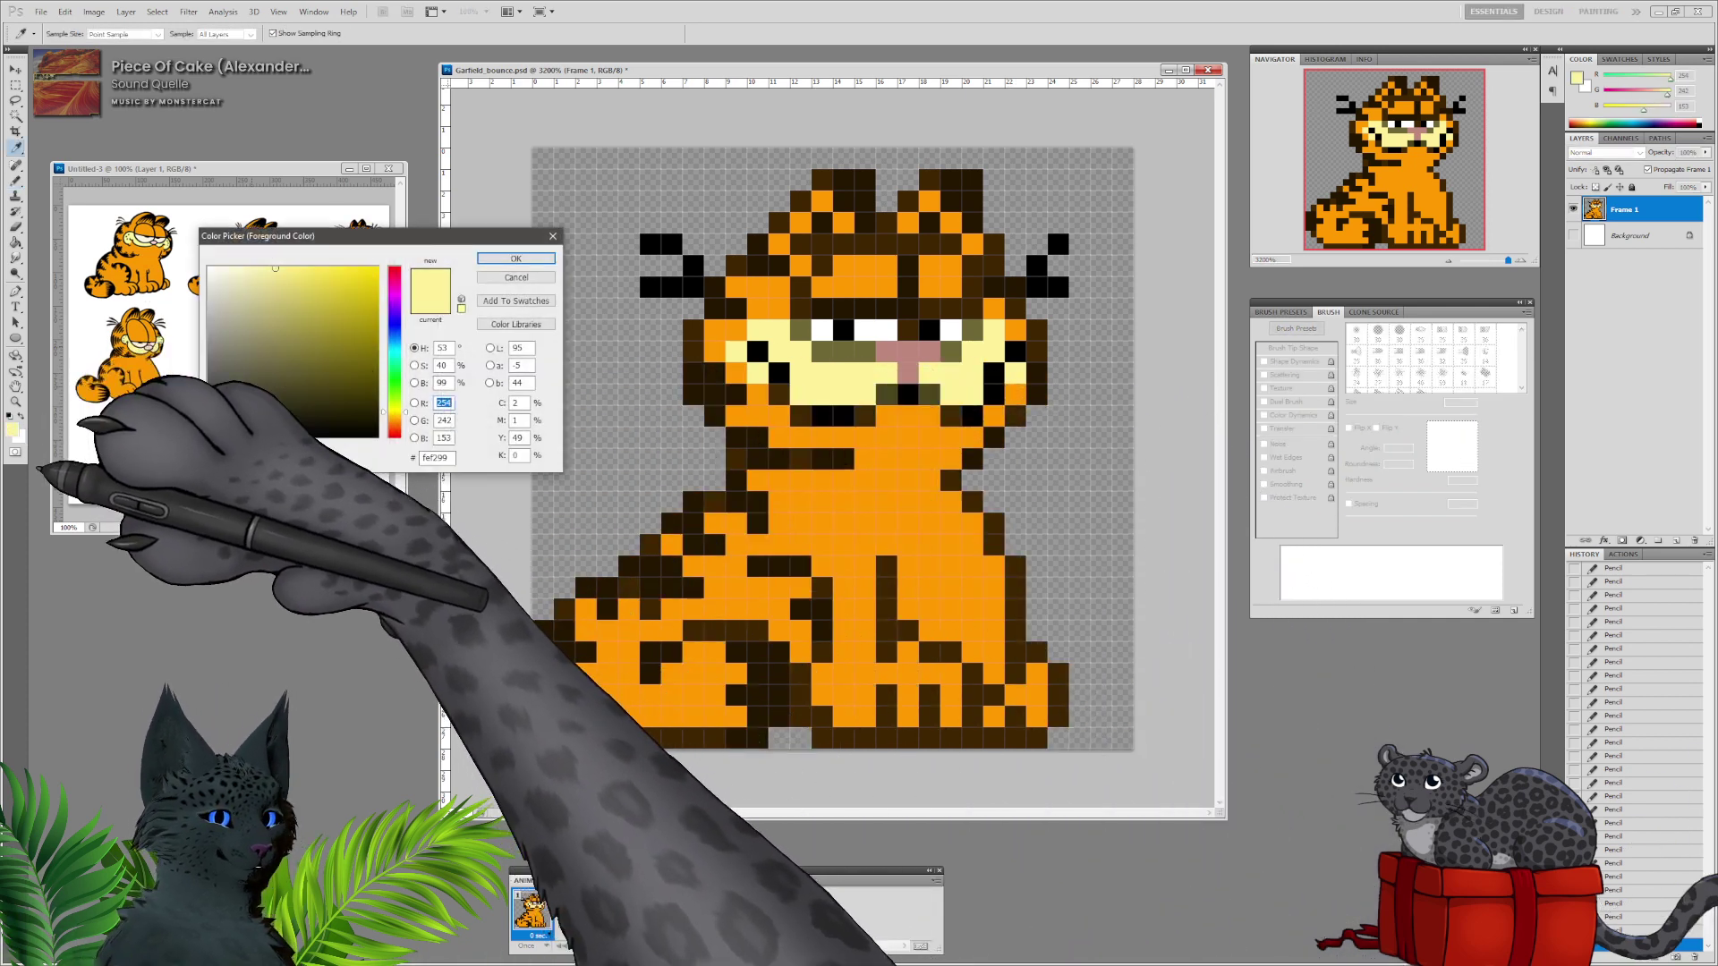
click(301, 286)
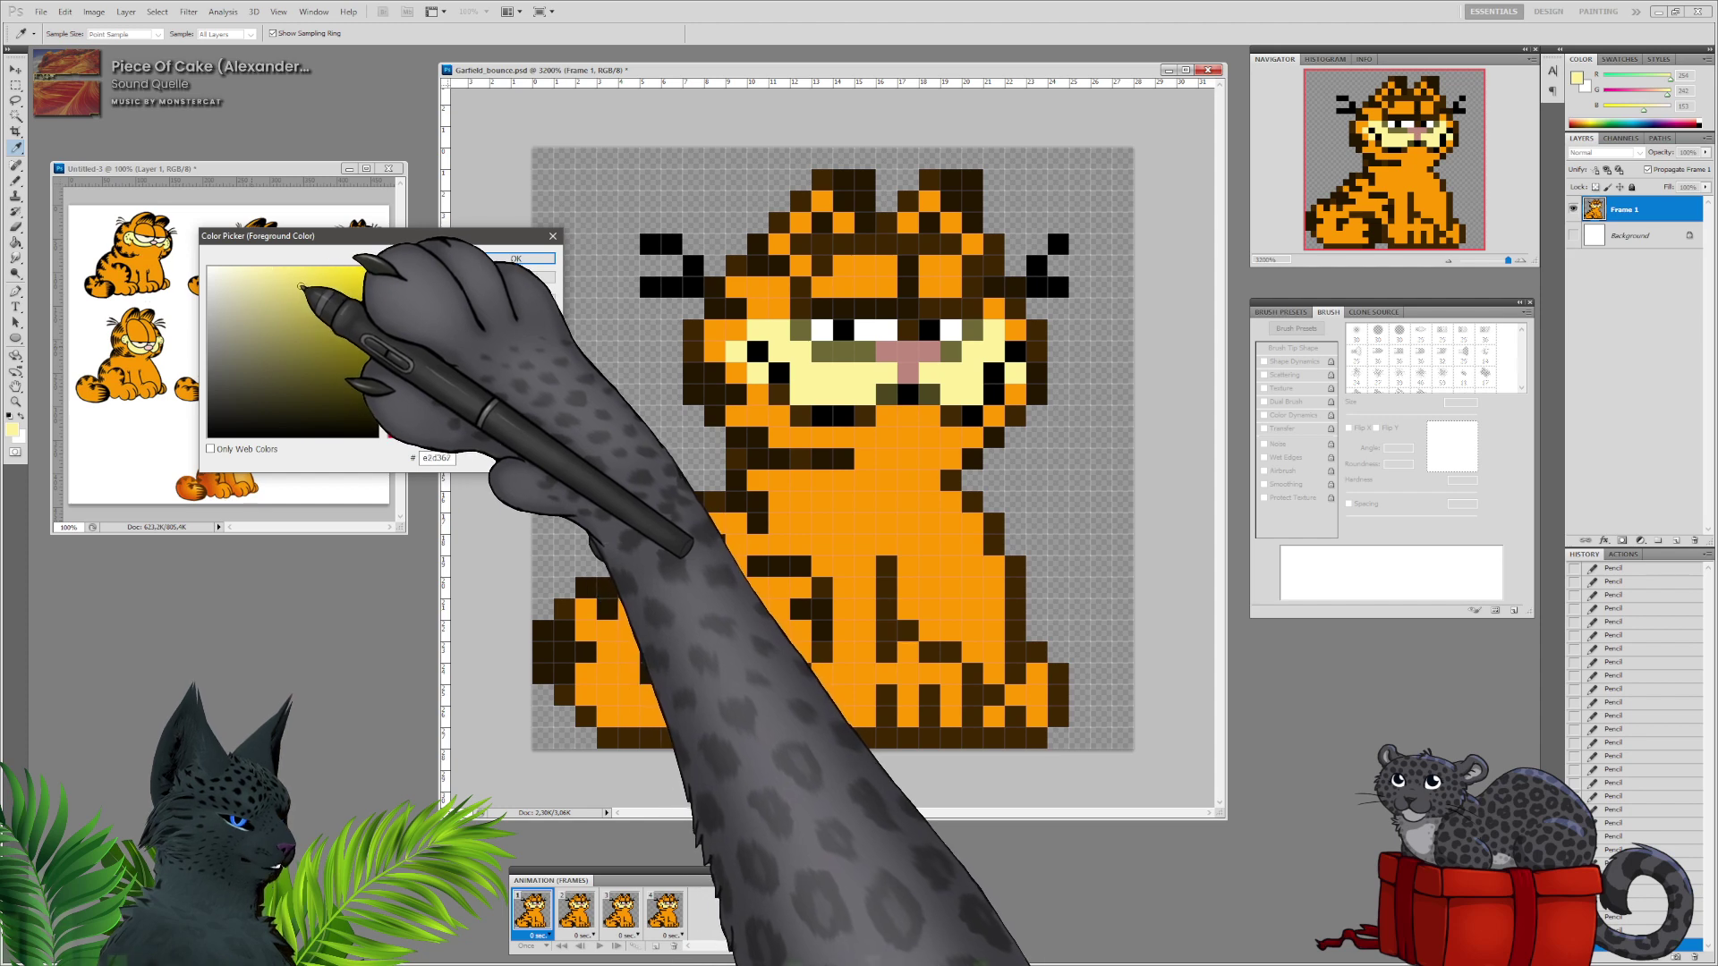
click(516, 258)
click(802, 395)
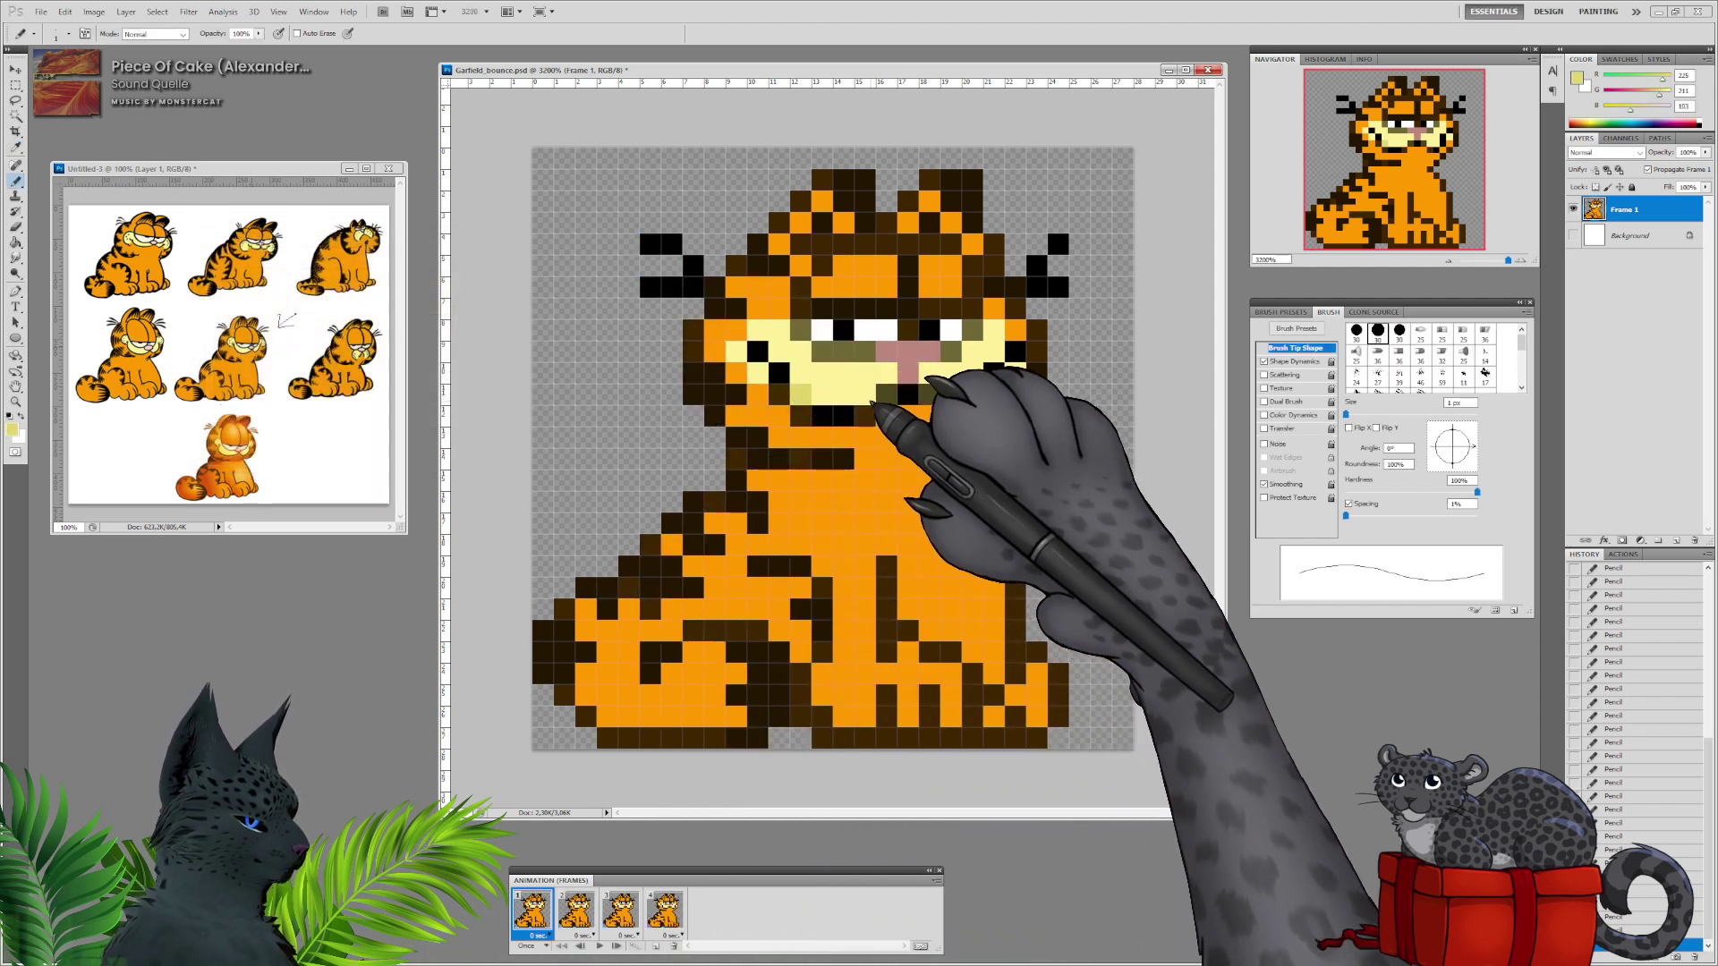
click(866, 395)
click(970, 397)
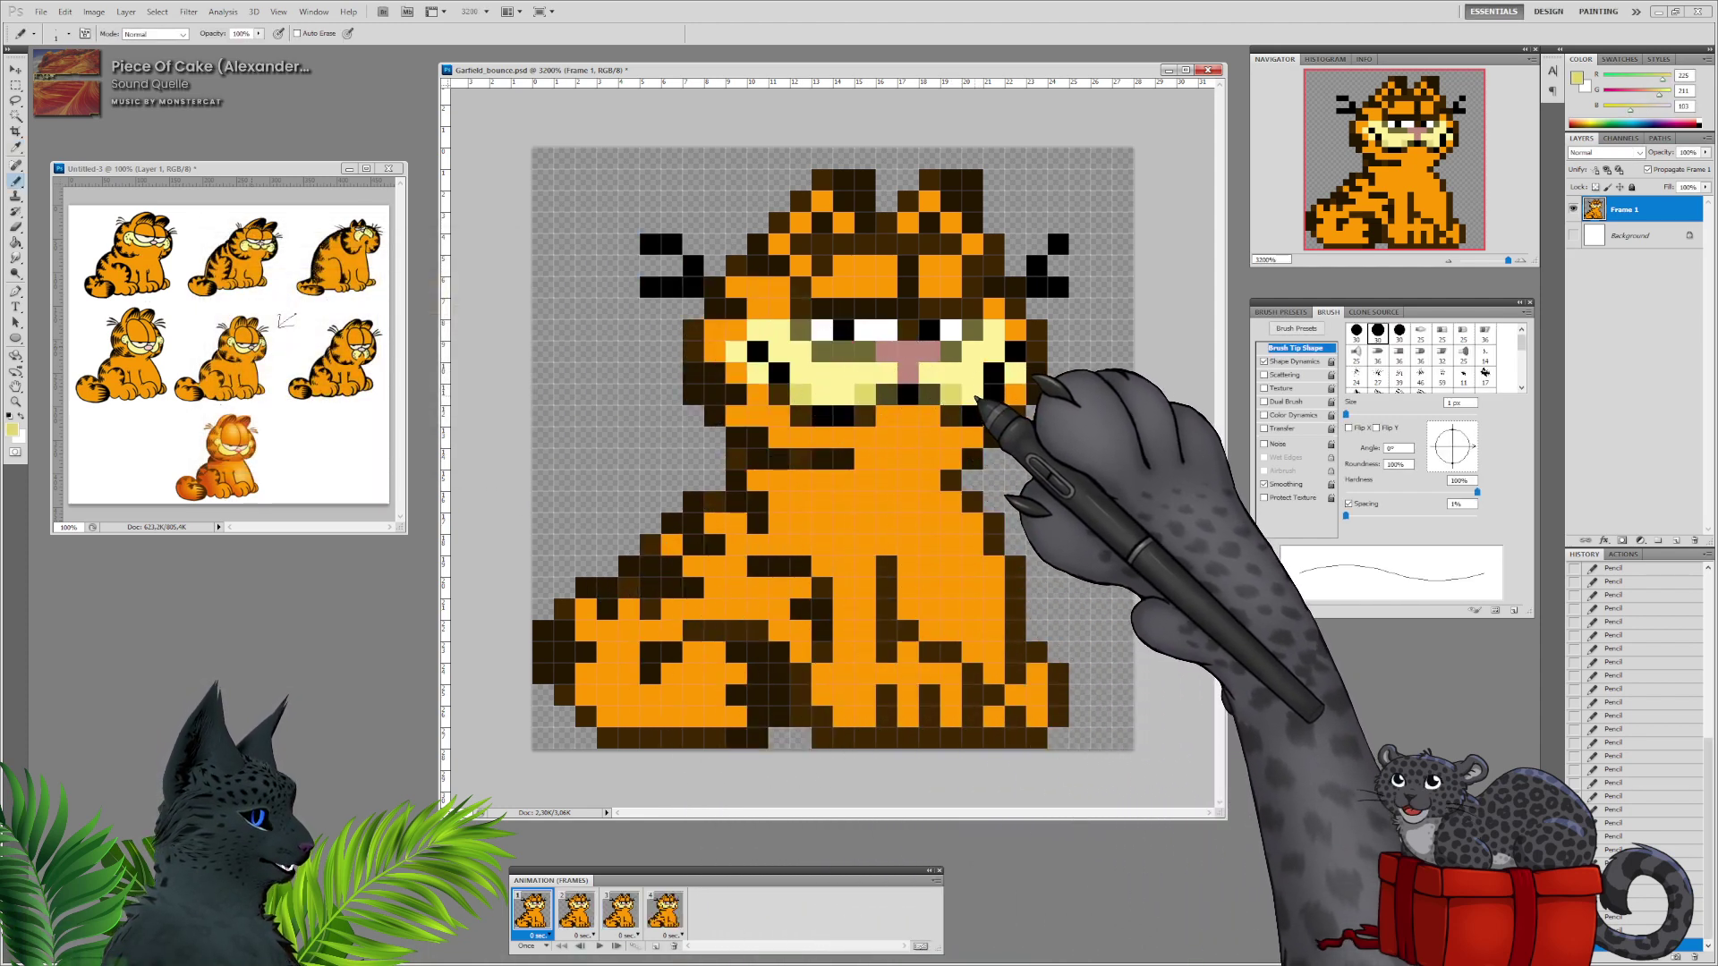
click(1011, 369)
click(779, 352)
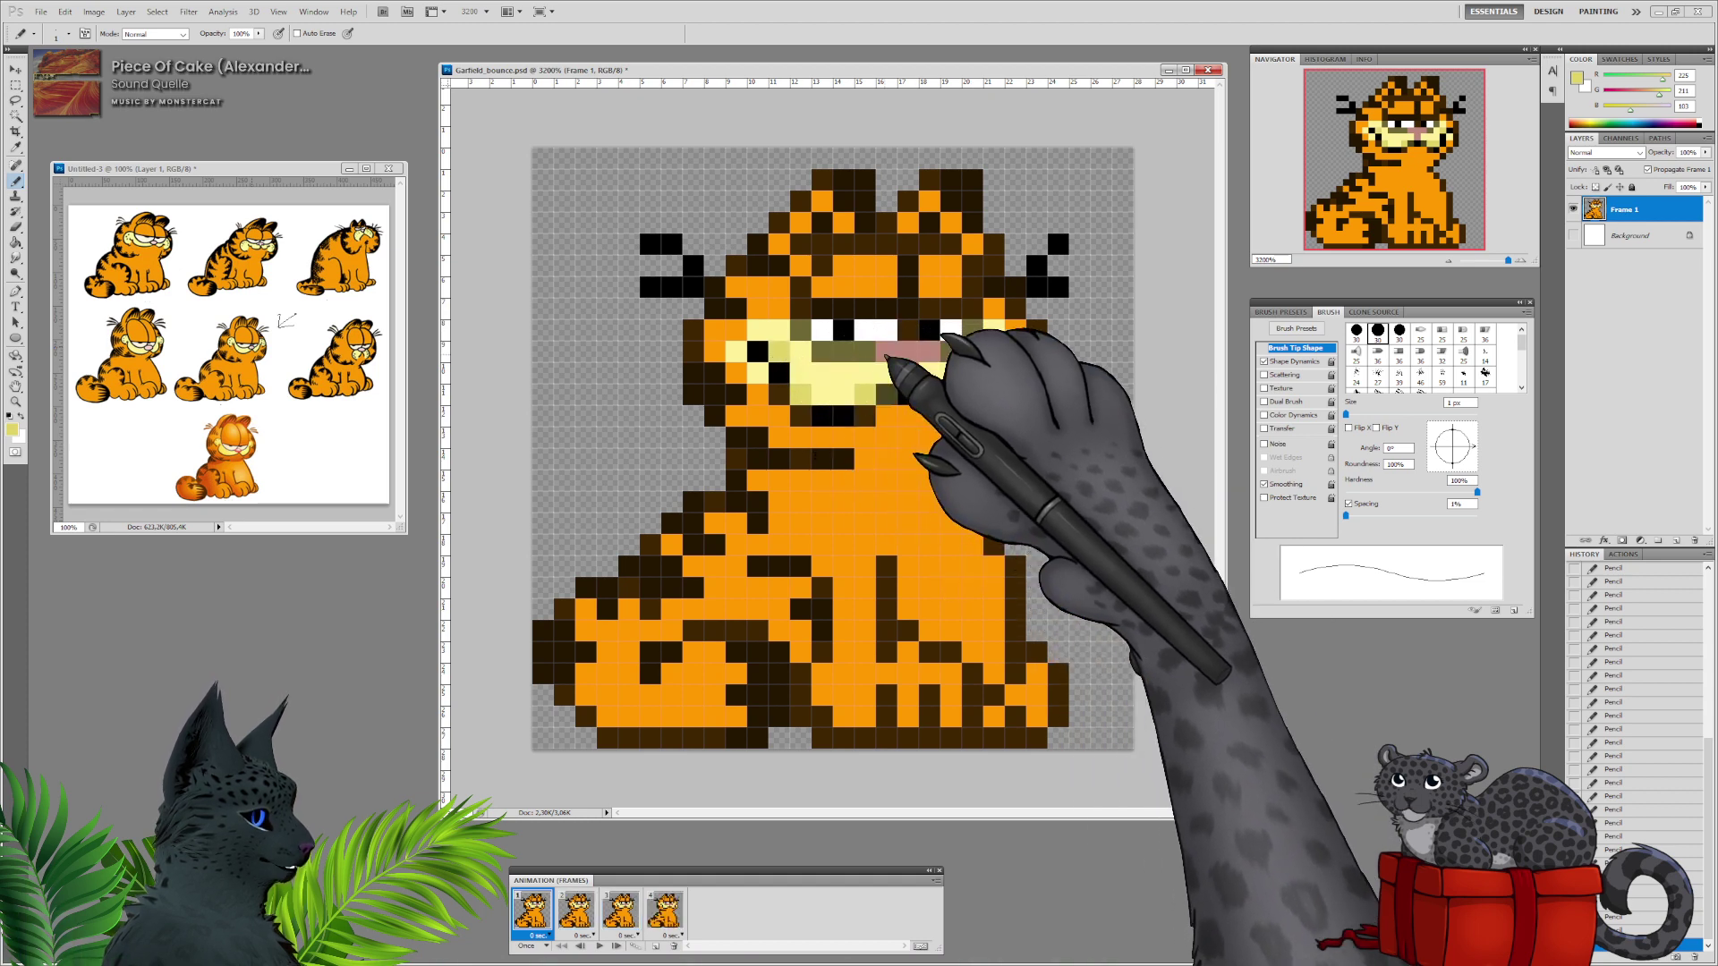
click(994, 351)
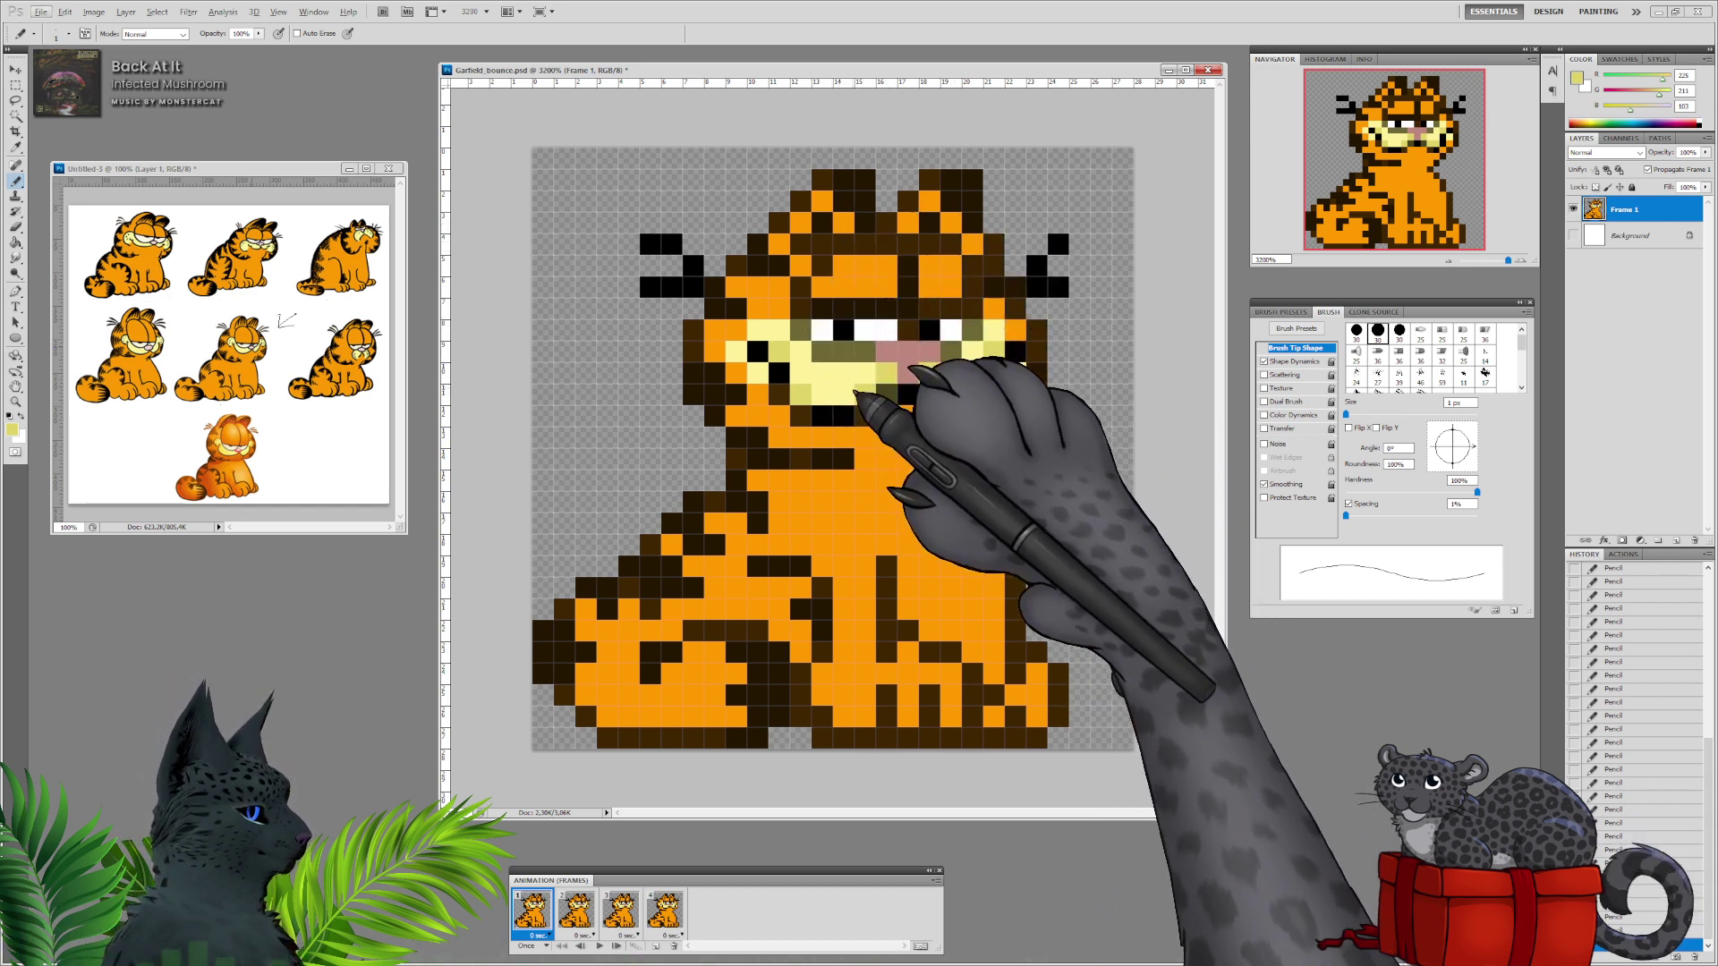
Mix a darker orange from the fur color and shade the inner pixels of both ears with it.
alt+click(839, 225)
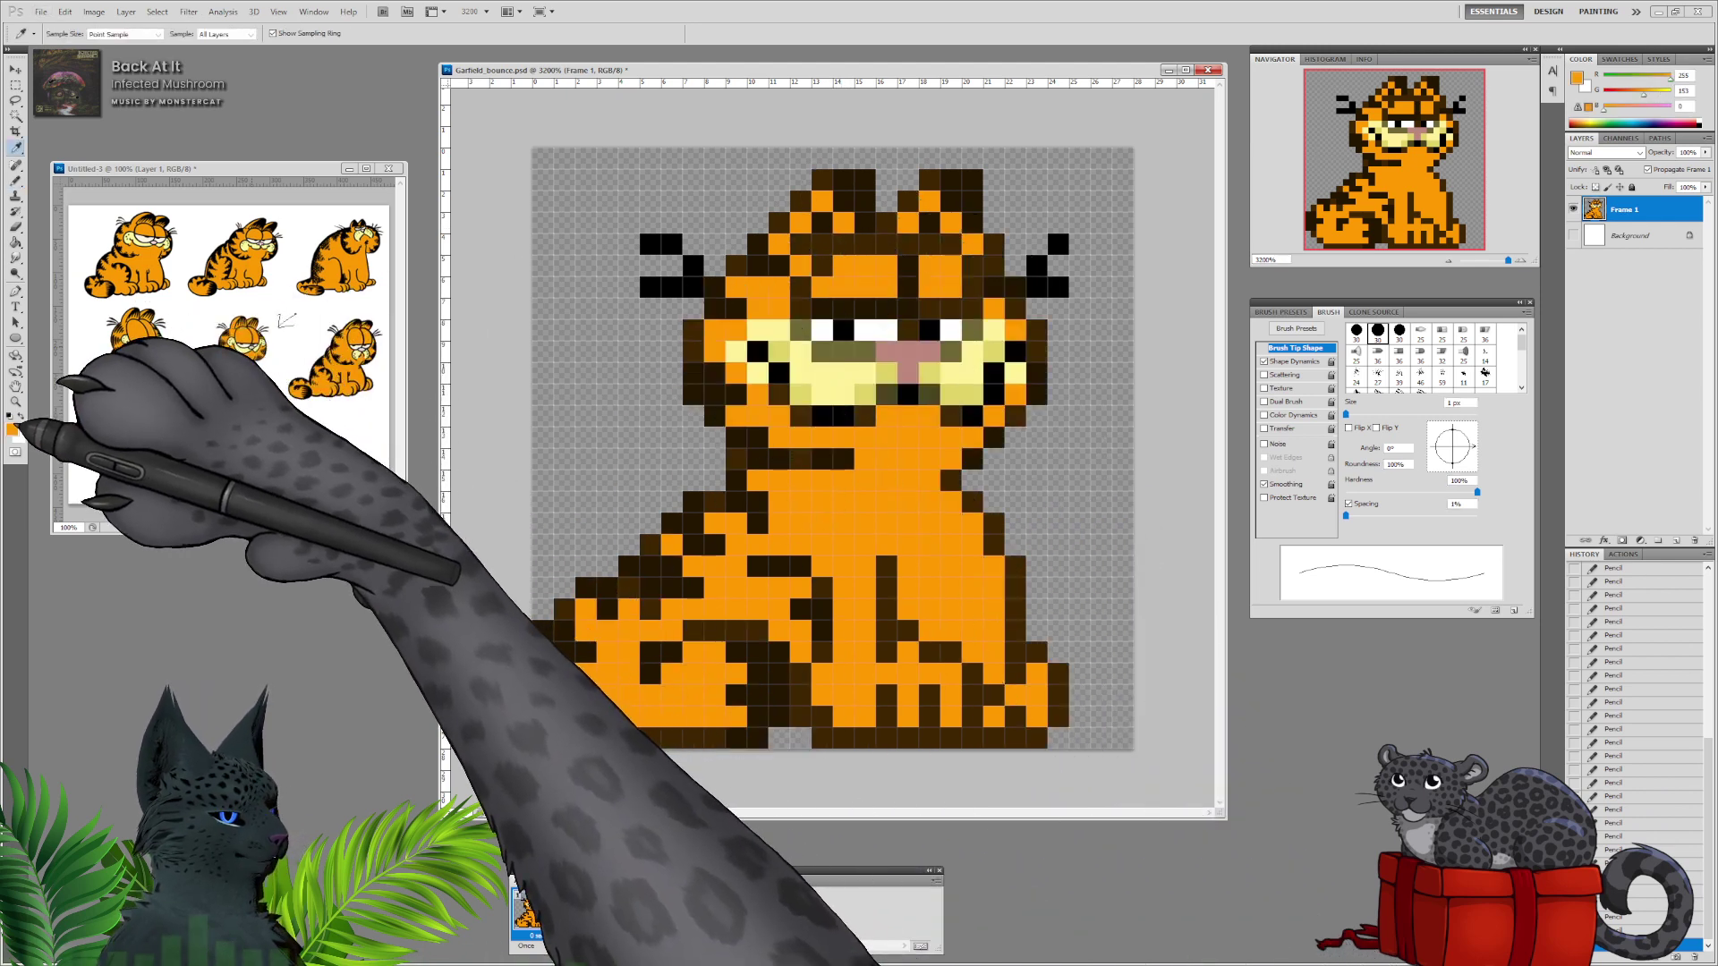
click(12, 430)
click(376, 298)
click(516, 260)
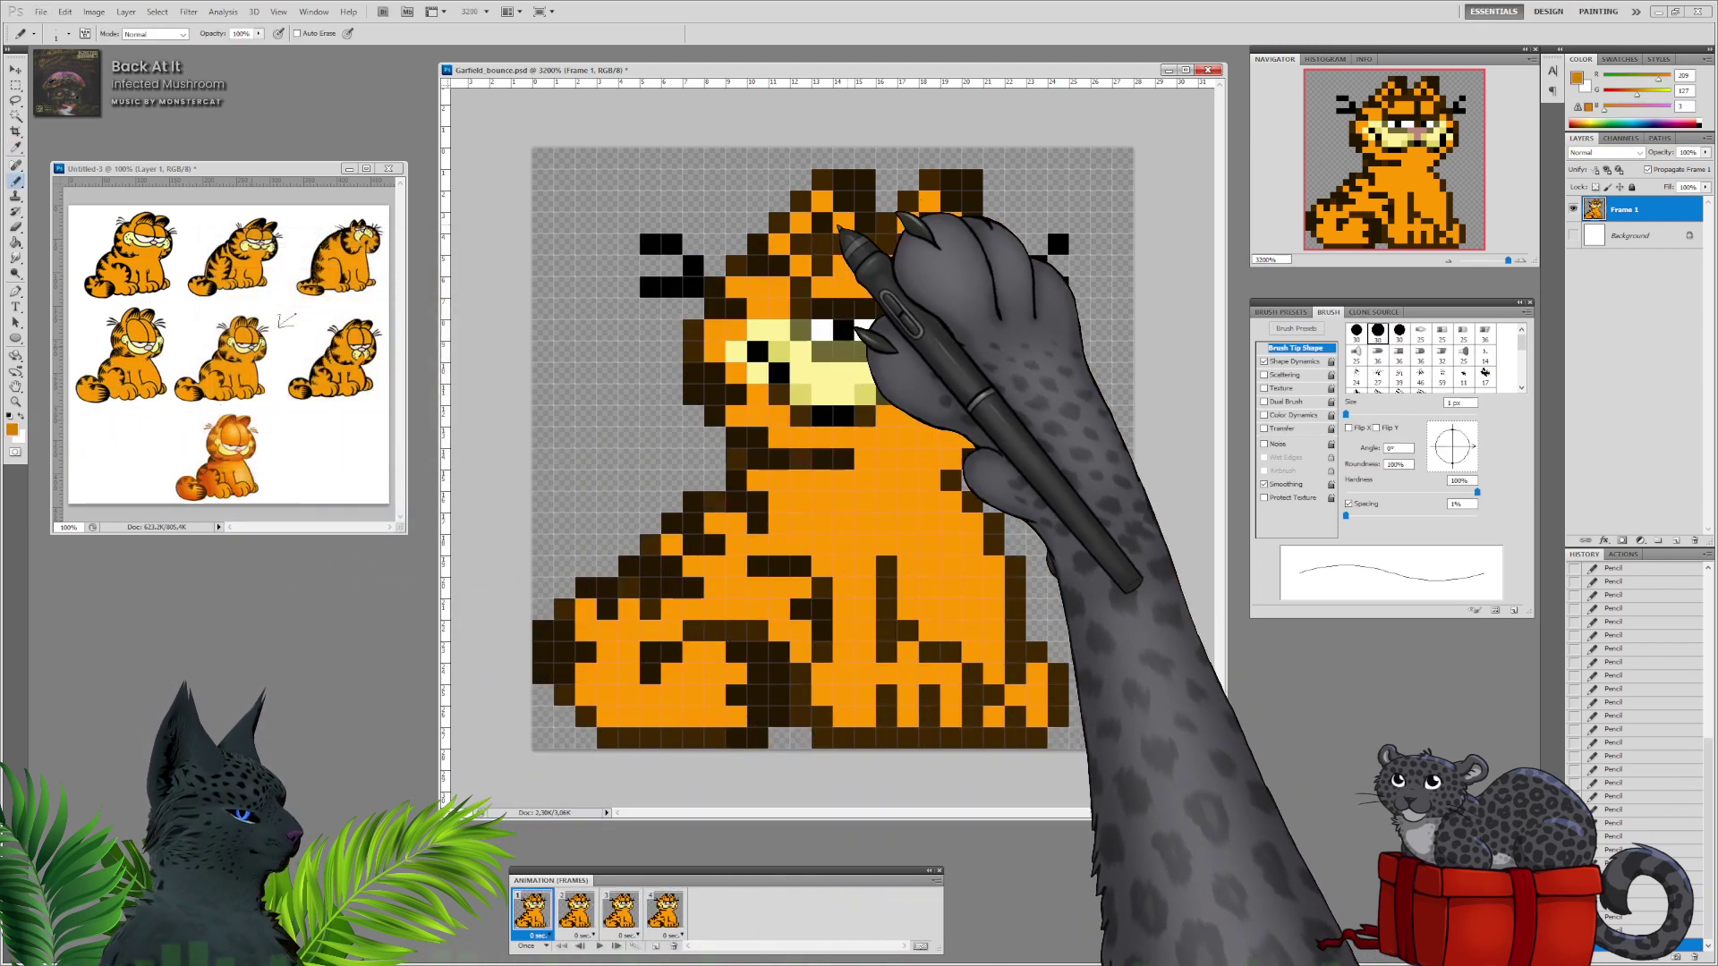
click(844, 223)
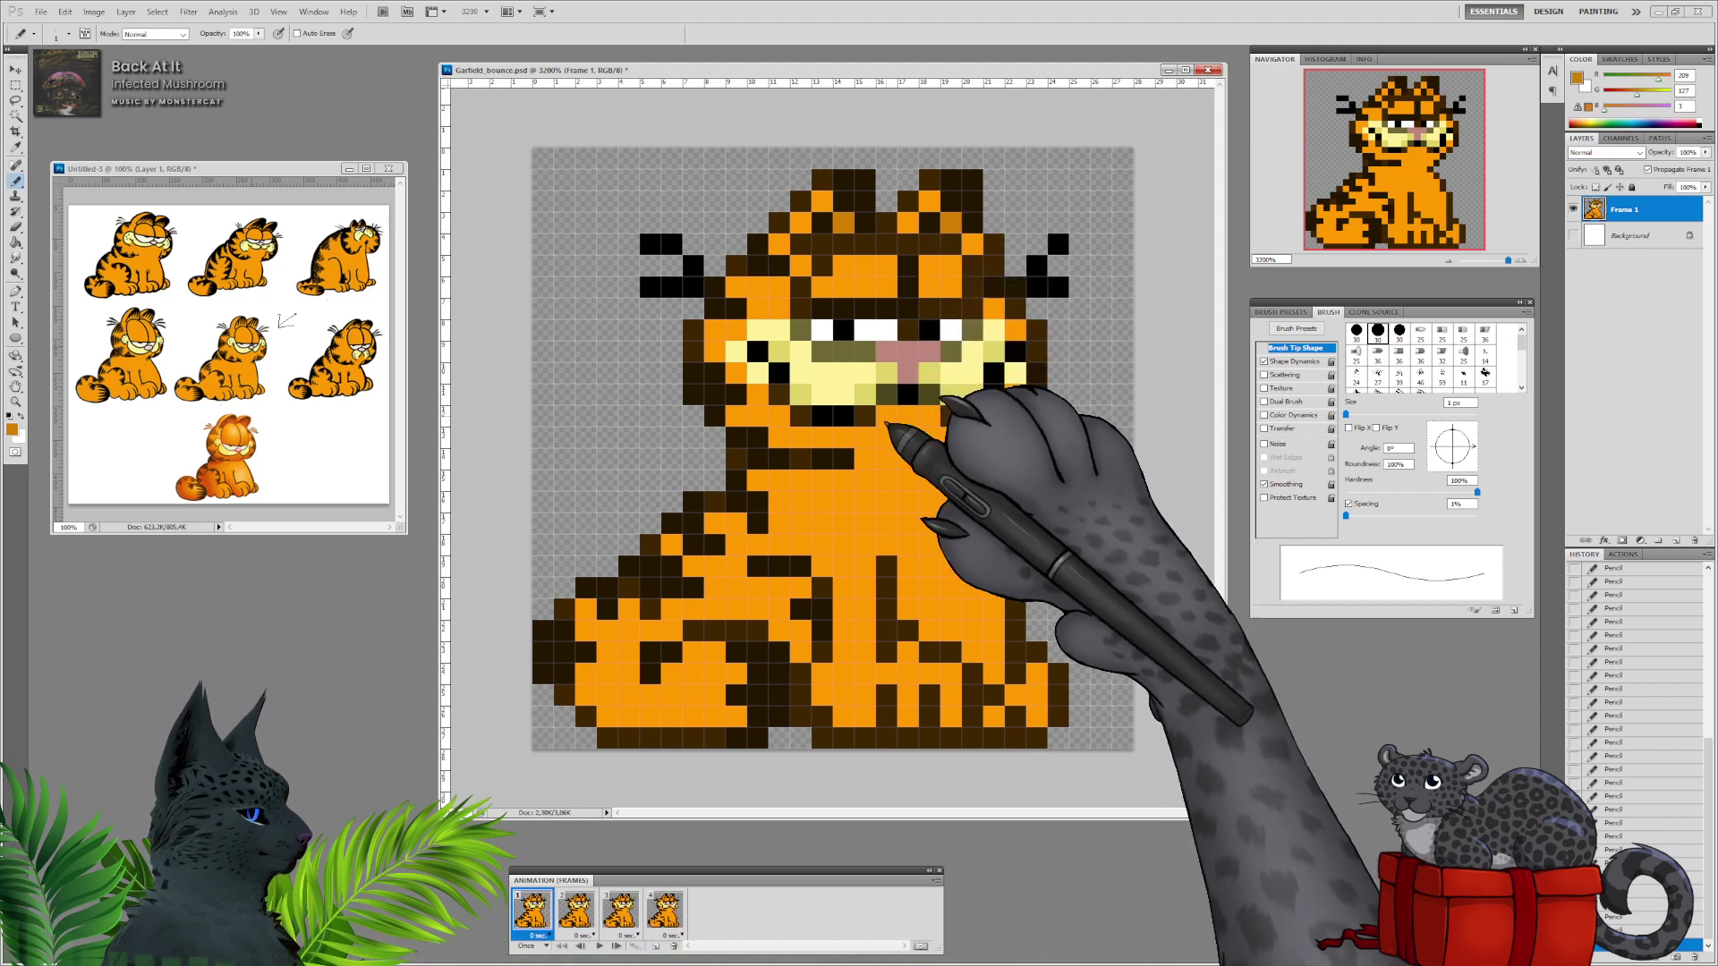
Shade single fur pixels below the neck line and on the back, tail and haunch with the darker orange.
click(759, 481)
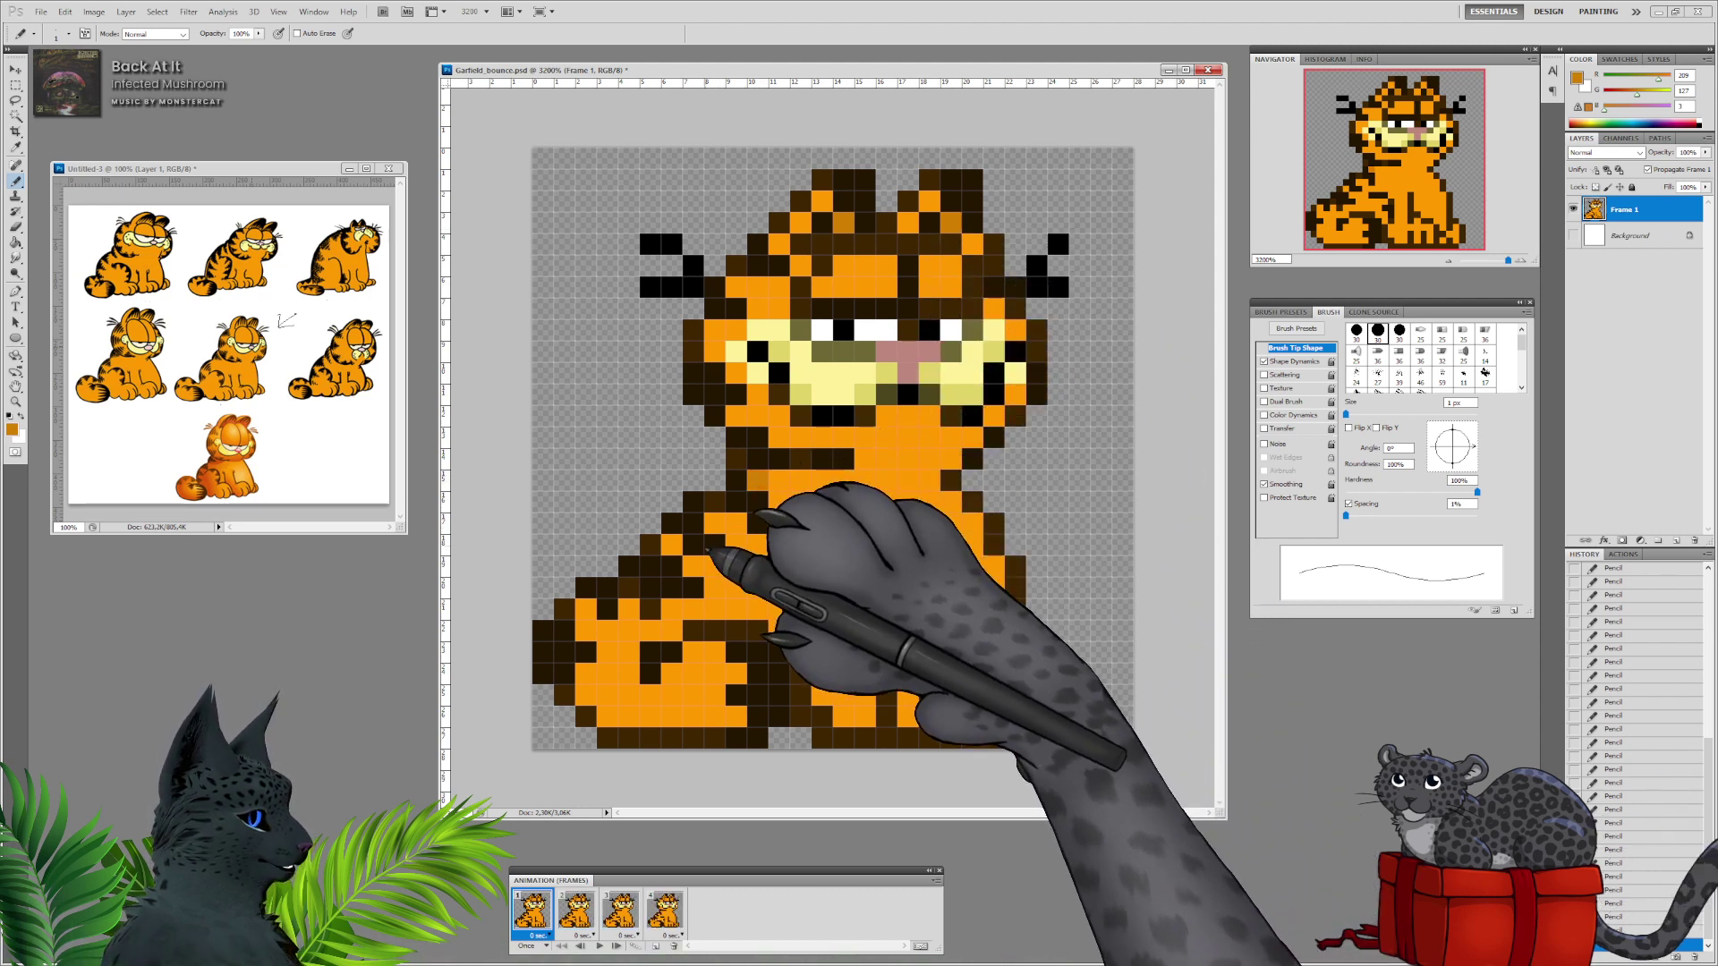
click(714, 525)
click(586, 672)
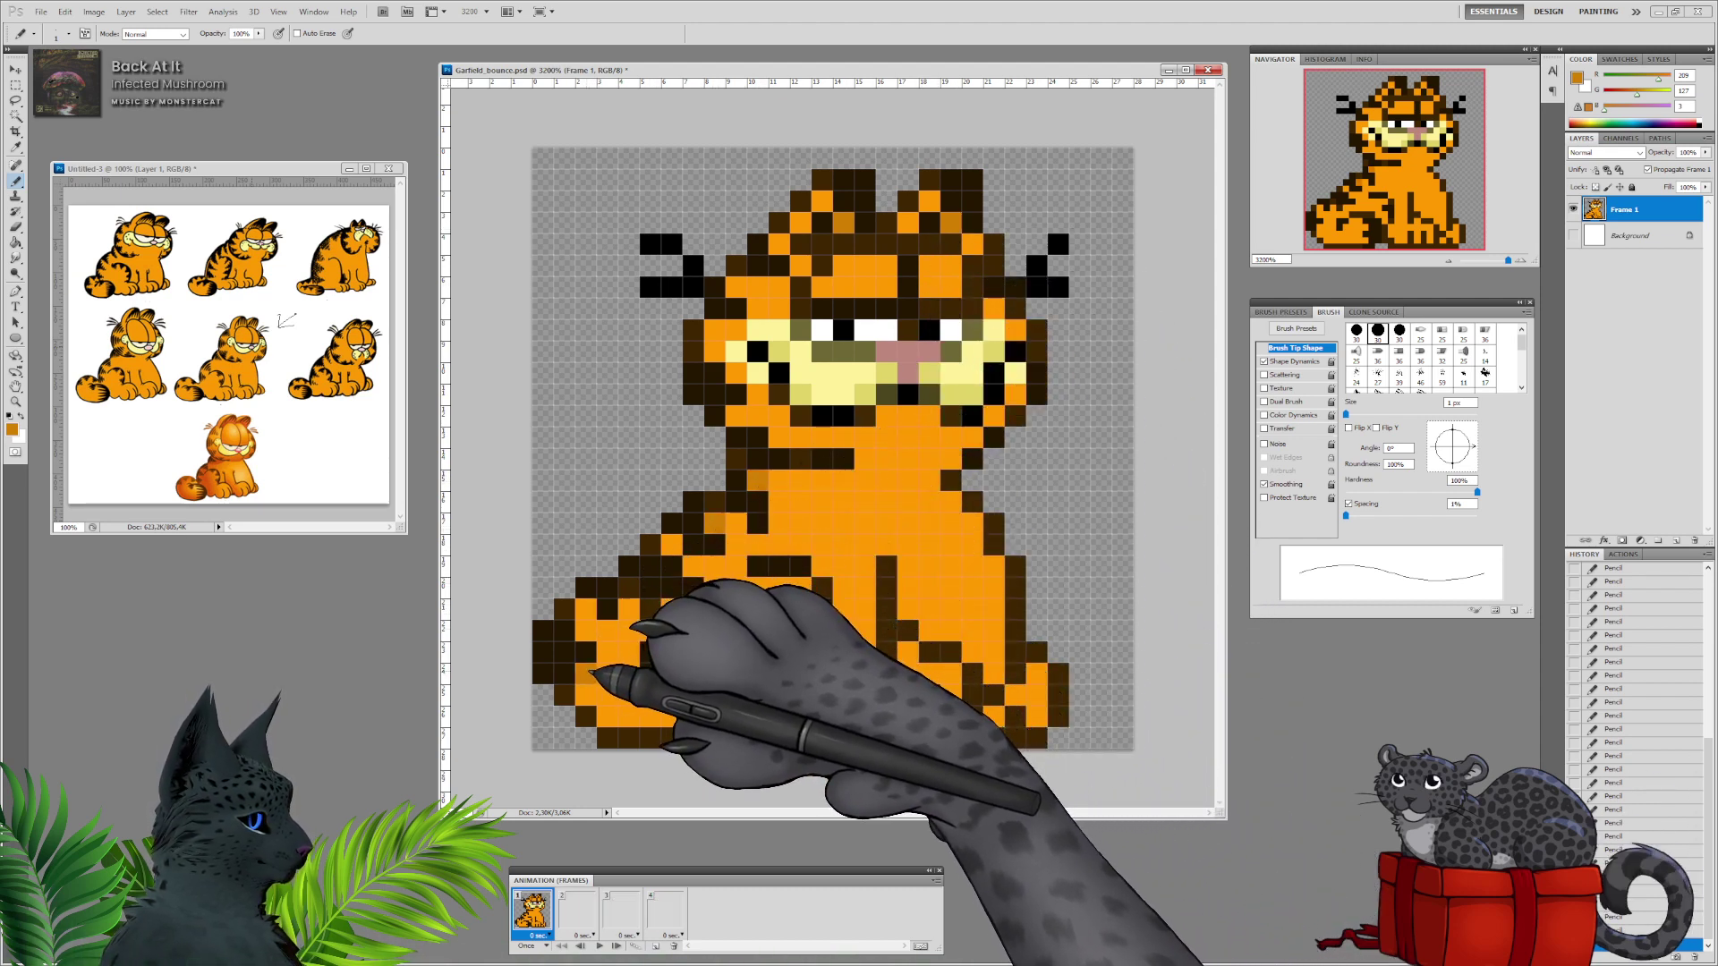
click(672, 673)
click(735, 673)
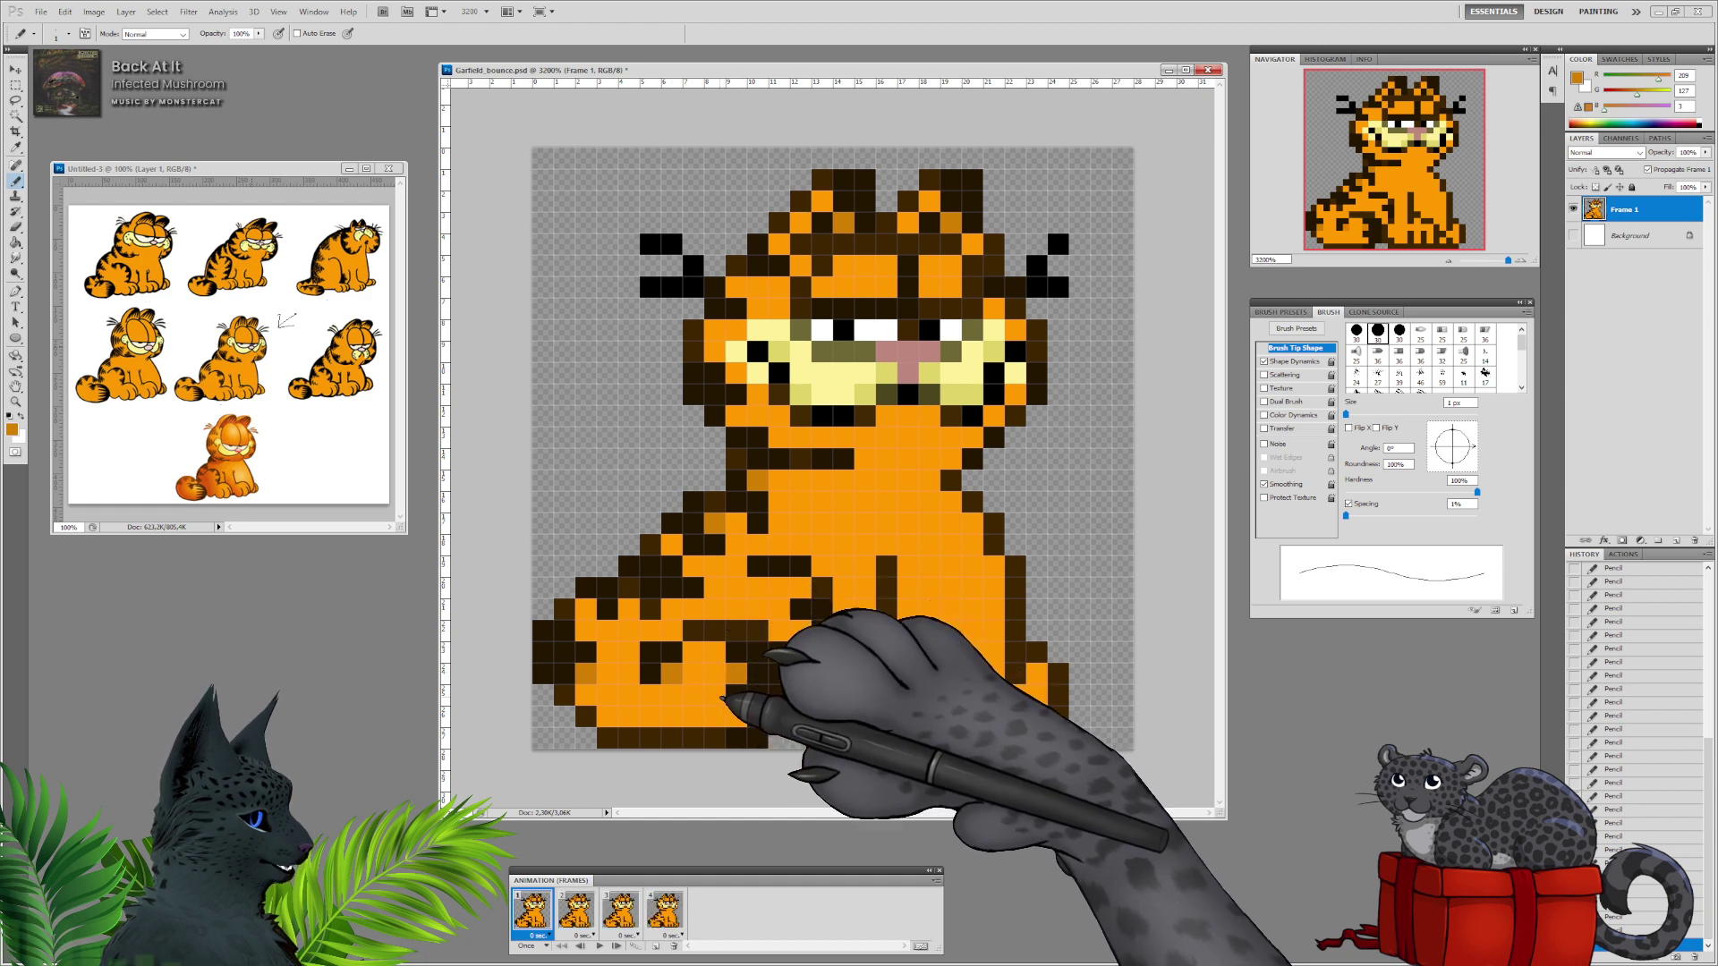
click(715, 696)
click(736, 717)
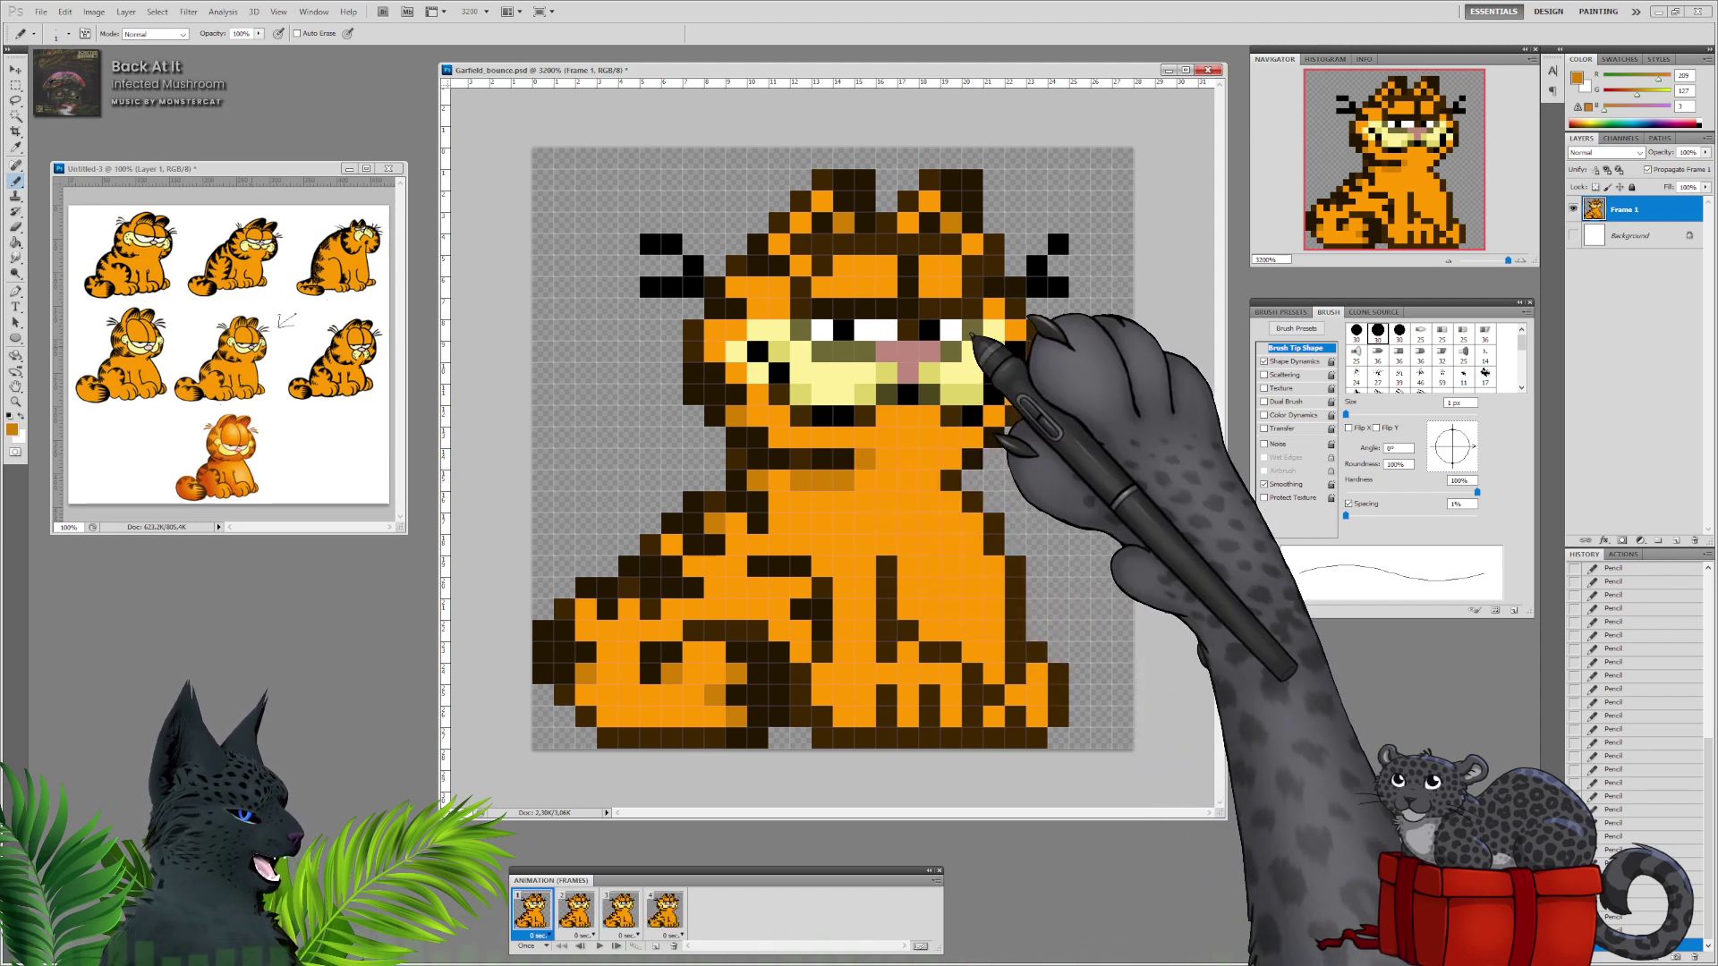
Mix a lighter pink from the nose color and highlight pixels on the nose with it.
alt+click(900, 355)
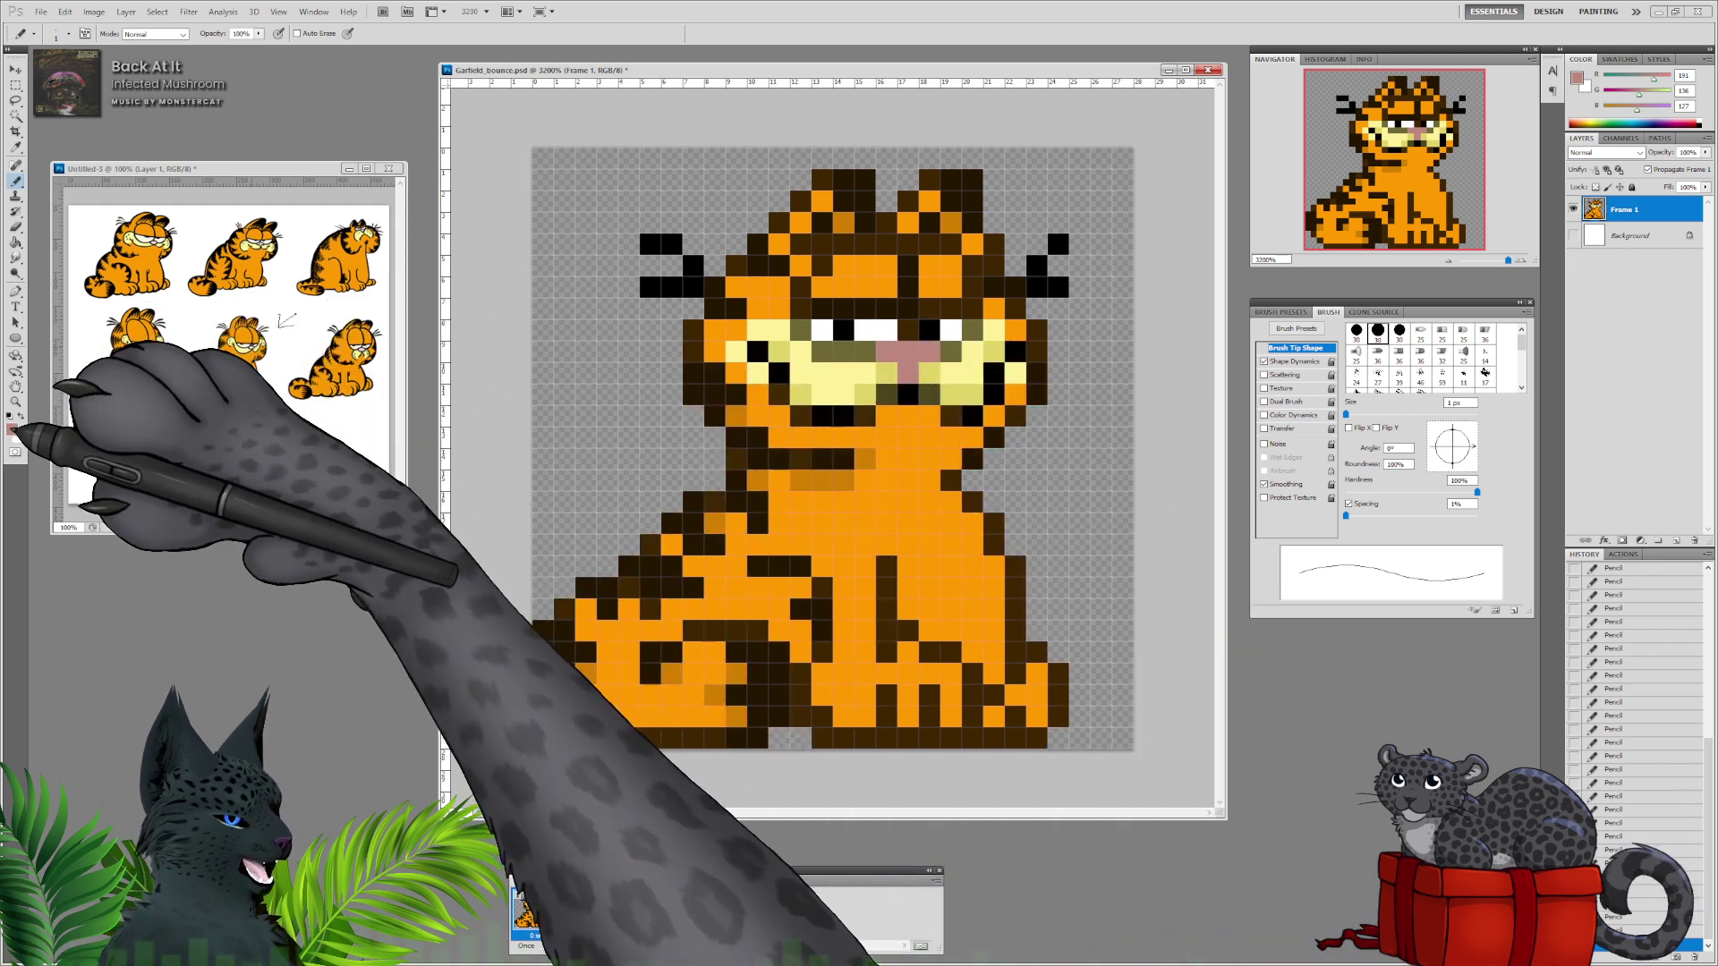
click(12, 430)
click(515, 259)
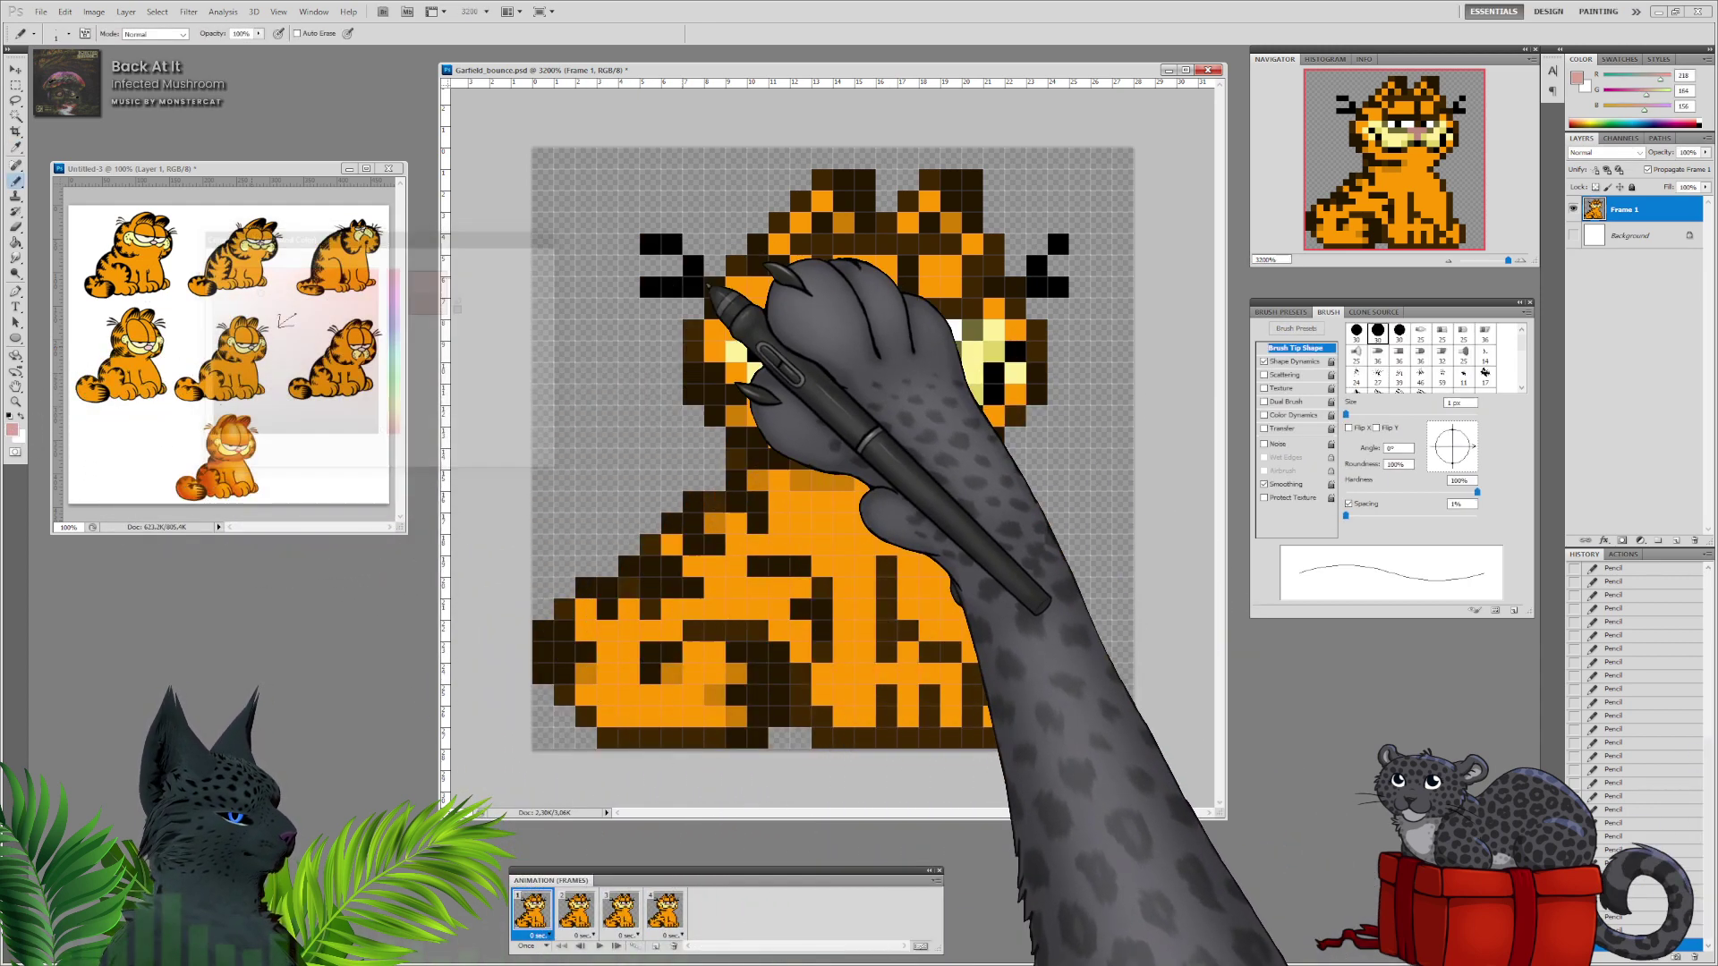
Mix a light gray from the eye white and shade one white pixel in each eye with it.
alt+click(874, 337)
click(12, 429)
key(b)
click(12, 420)
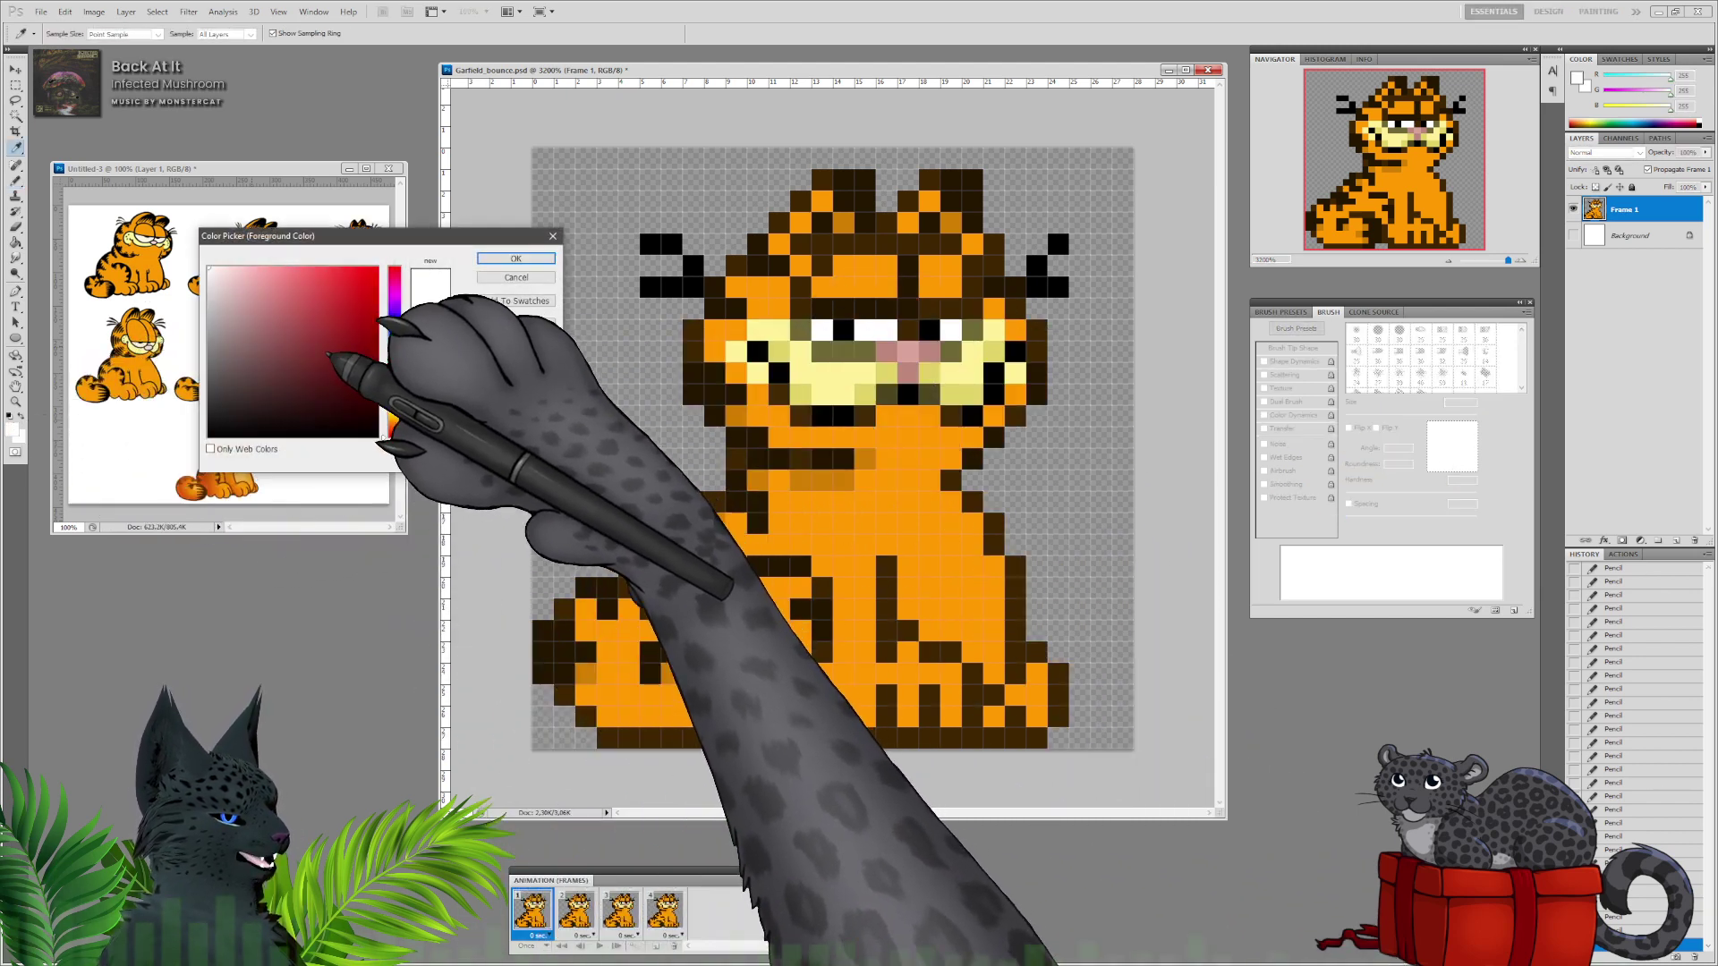
click(208, 293)
click(516, 259)
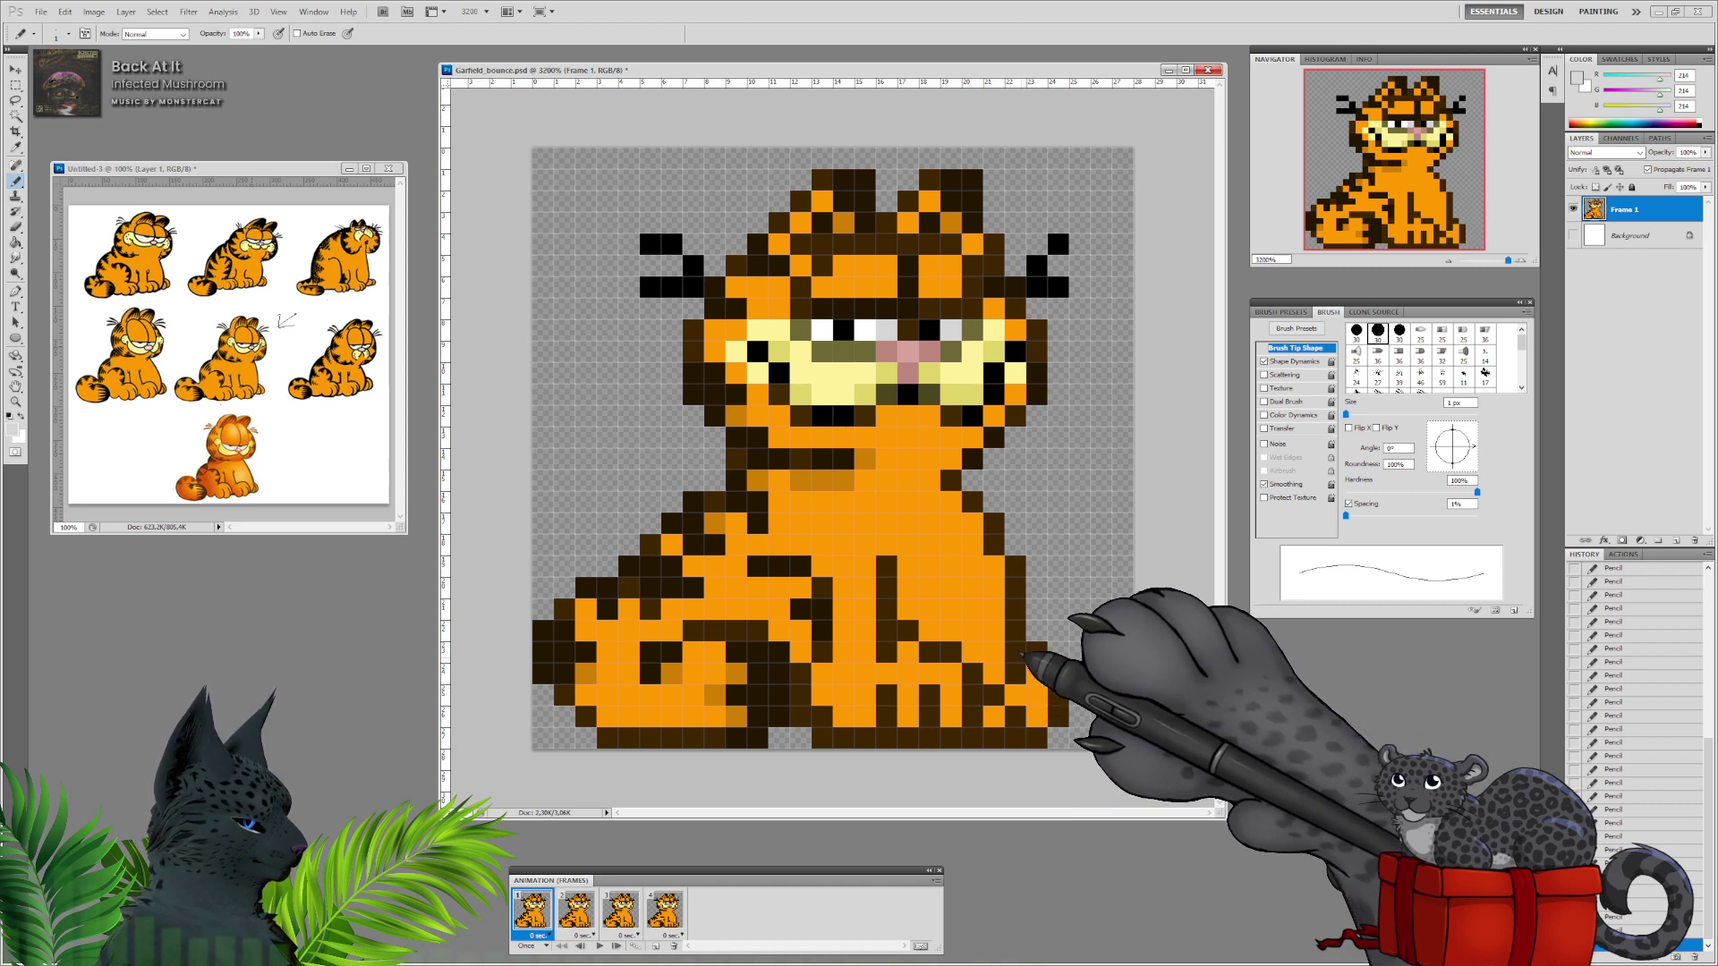
Shade the far front paw with the darker orange and reinforce its bottom outline with the sampled dark brown.
alt+click(844, 483)
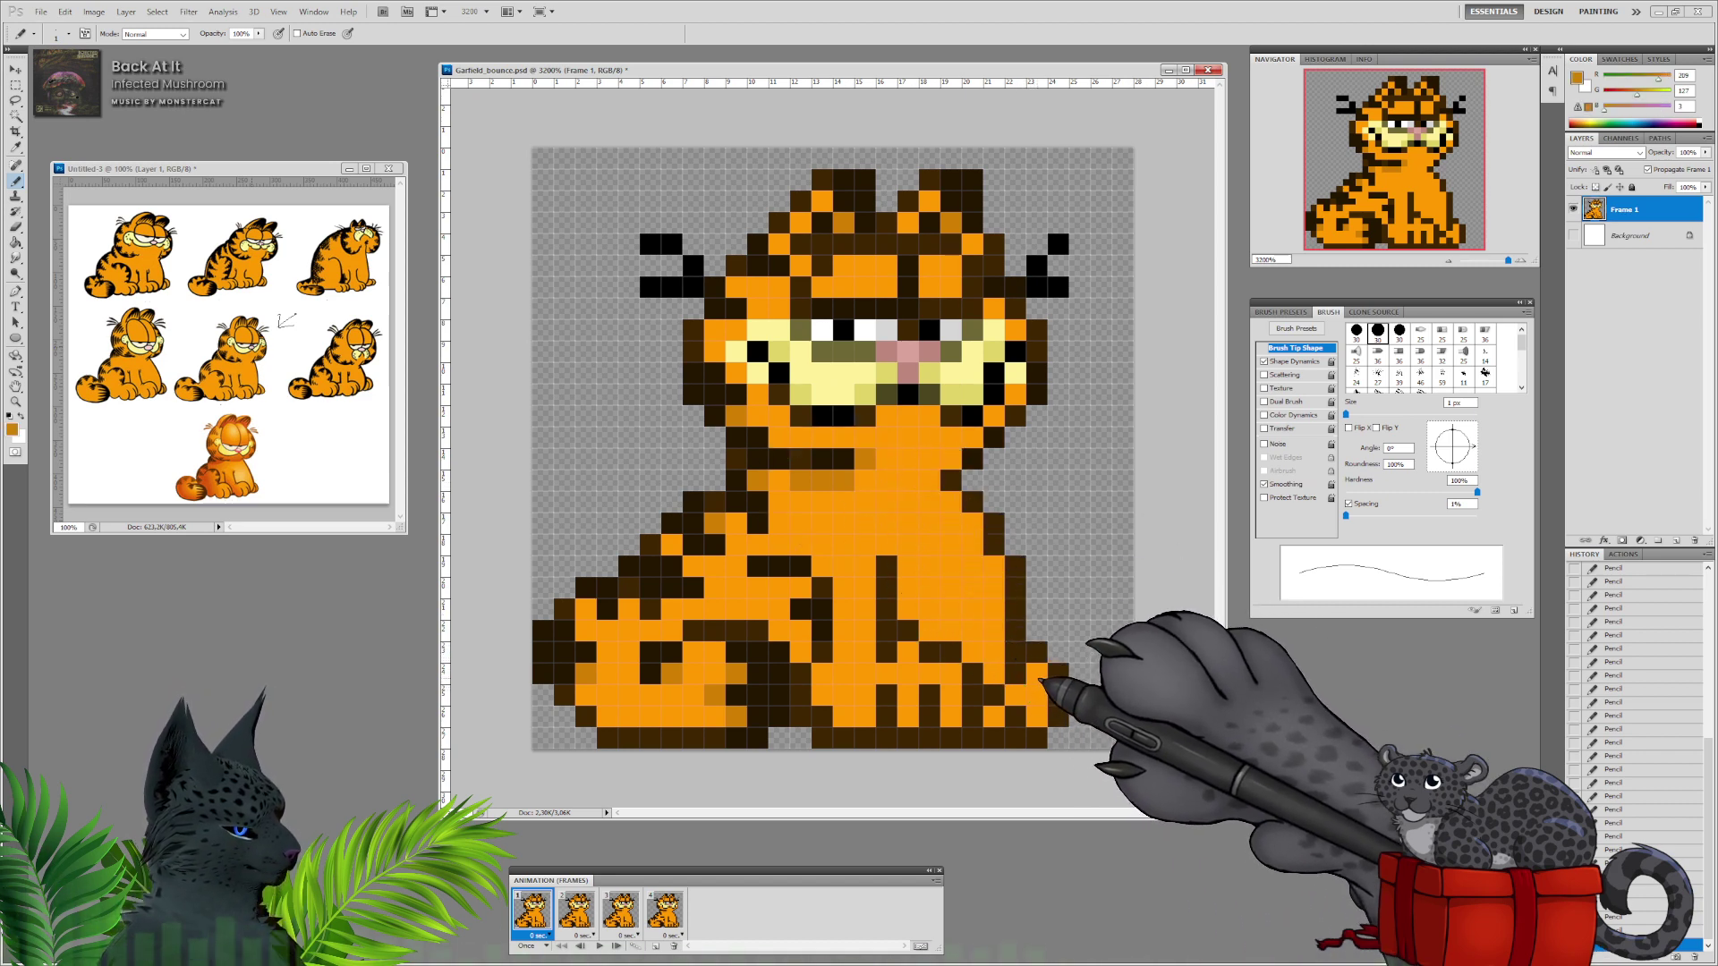
click(994, 716)
alt+click(781, 673)
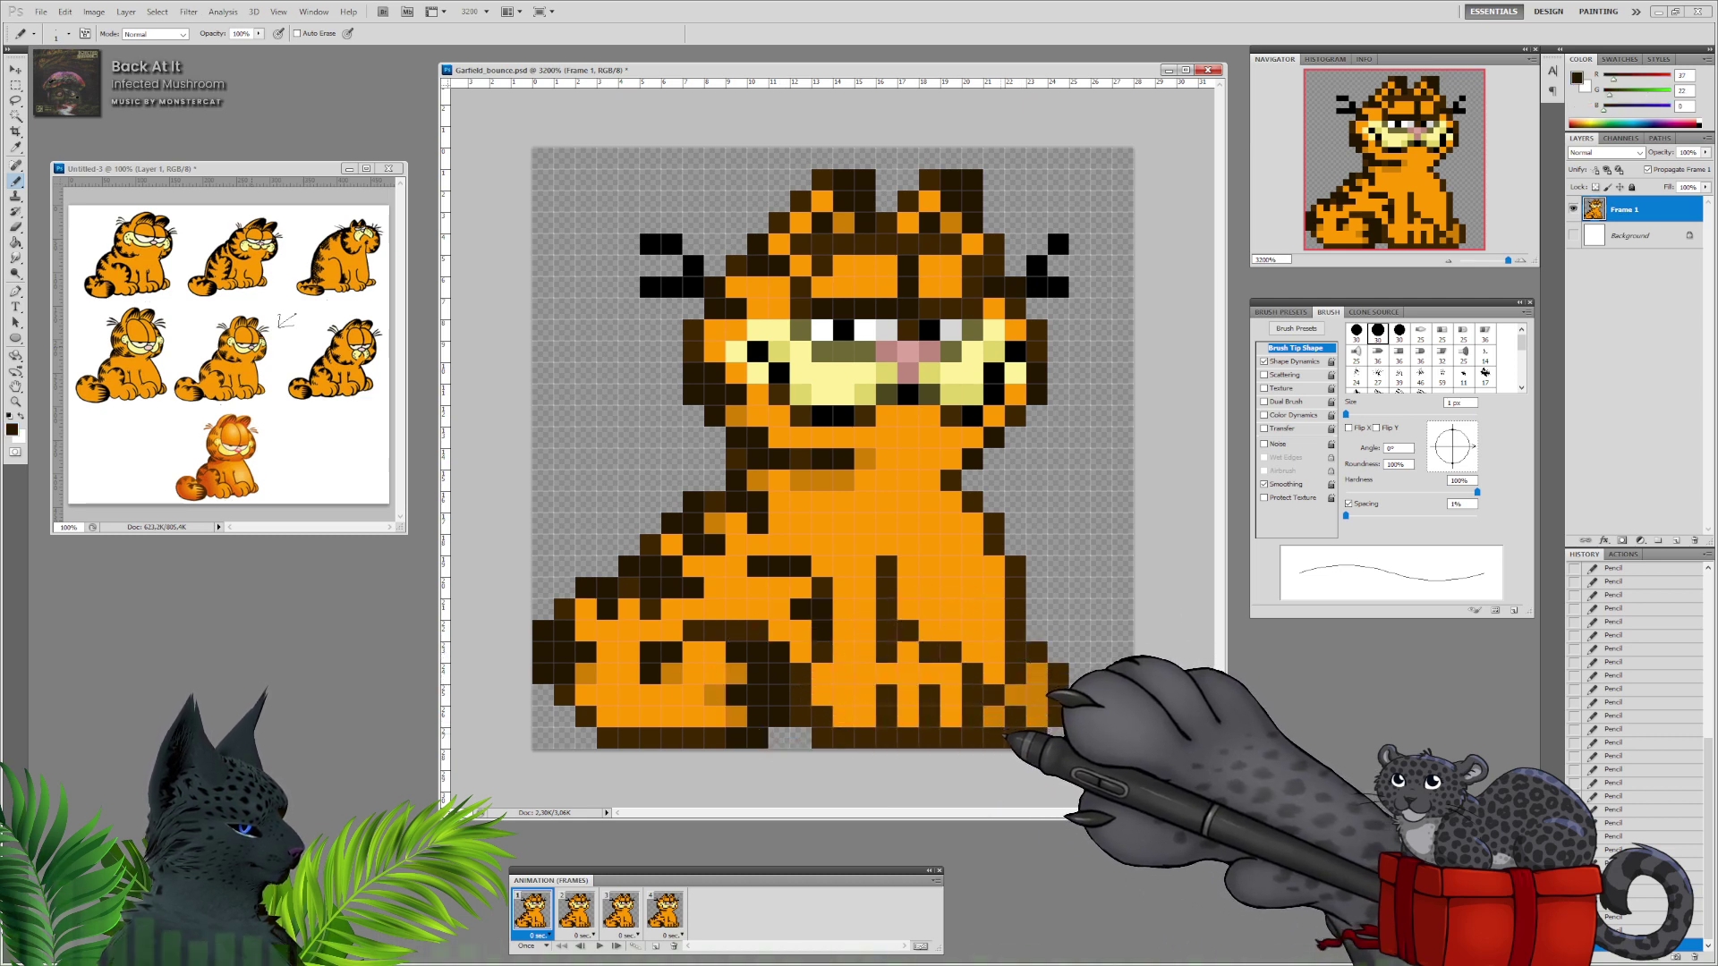
drag(999, 736, 1039, 731)
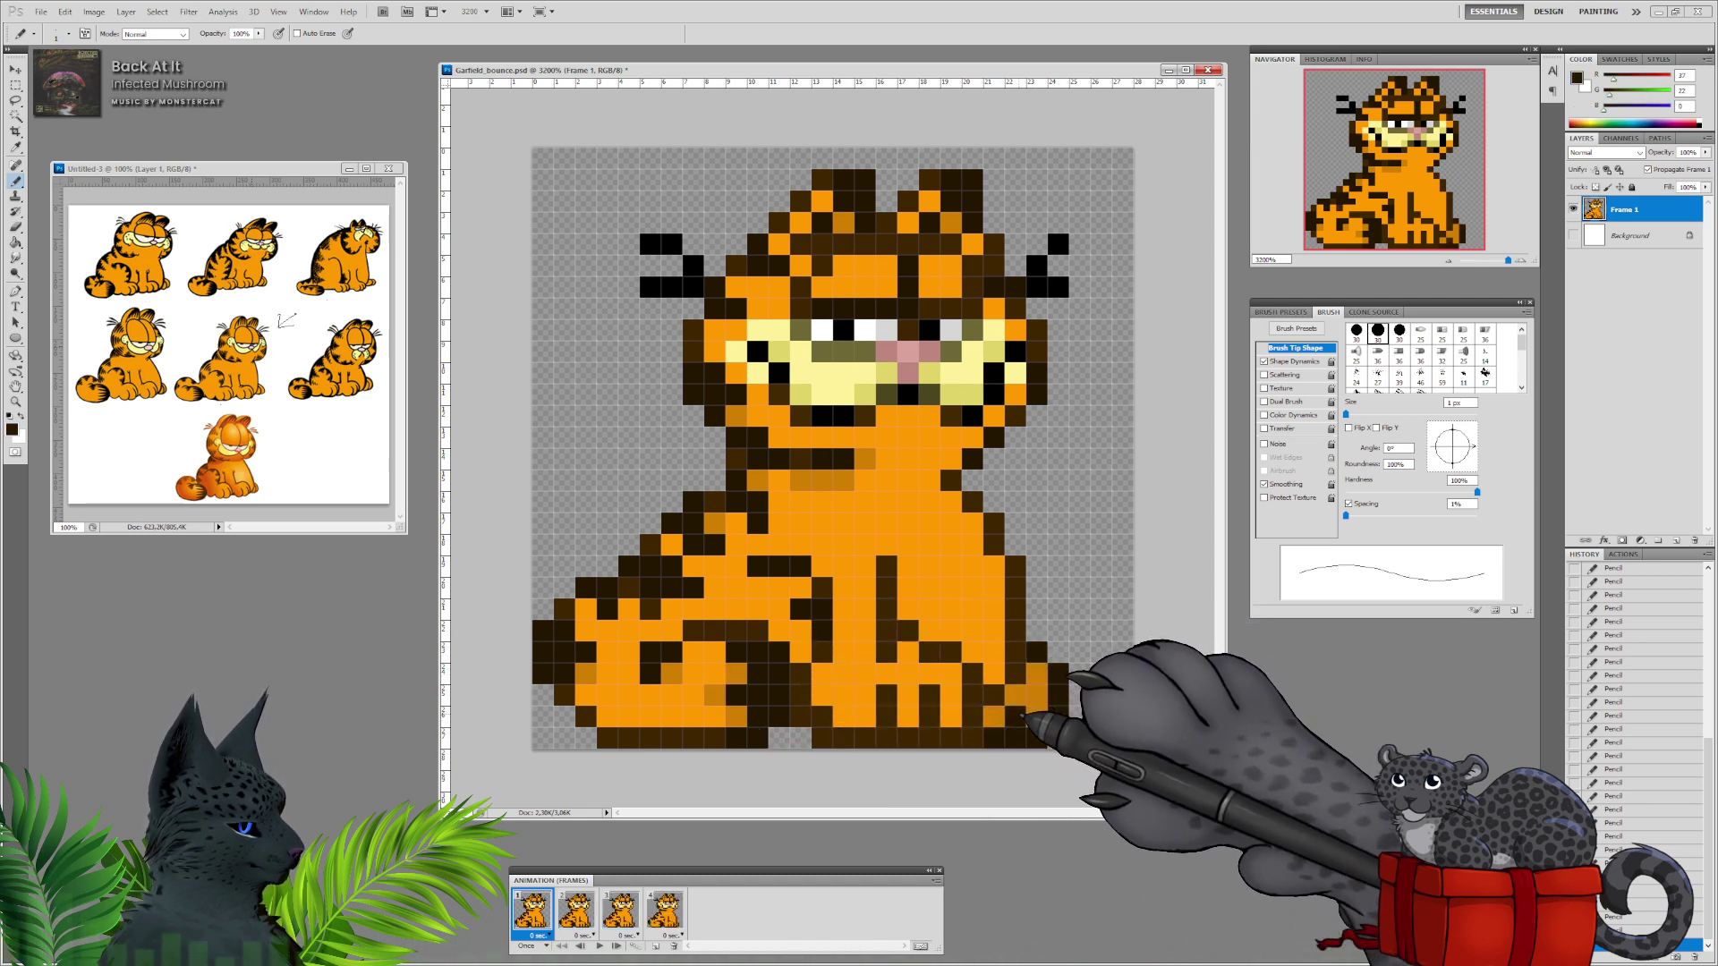
click(1036, 718)
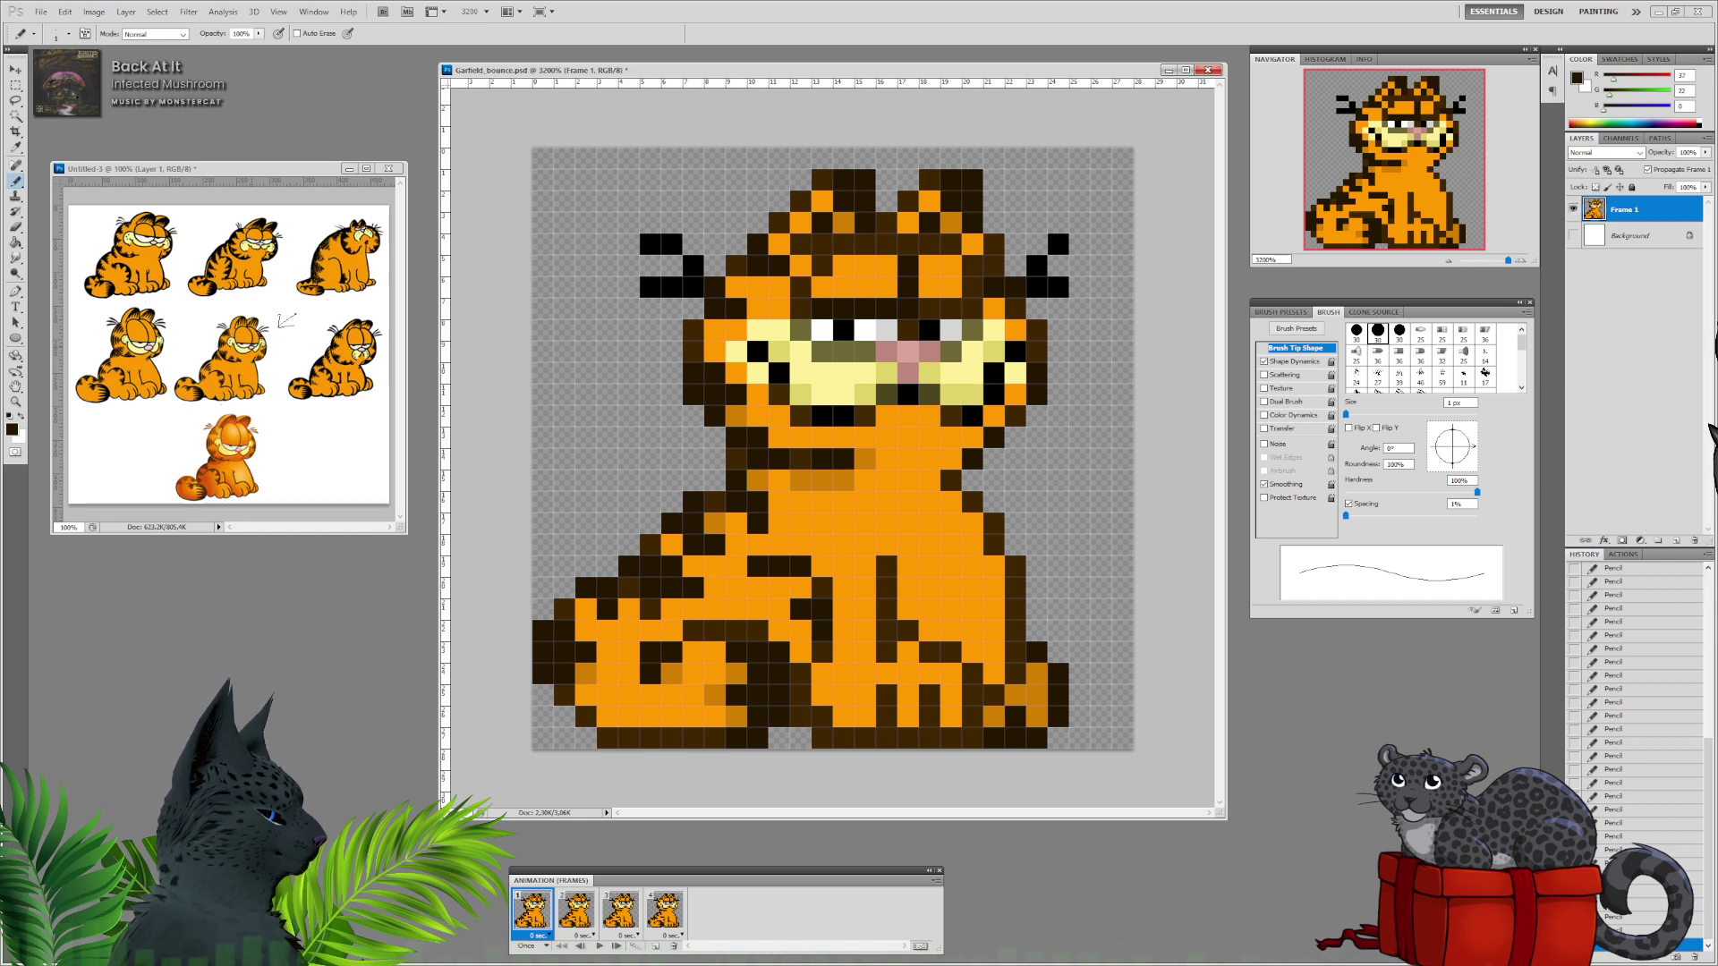
Duplicate the Frame 1 layer as Frame 2.
right_click(1610, 209)
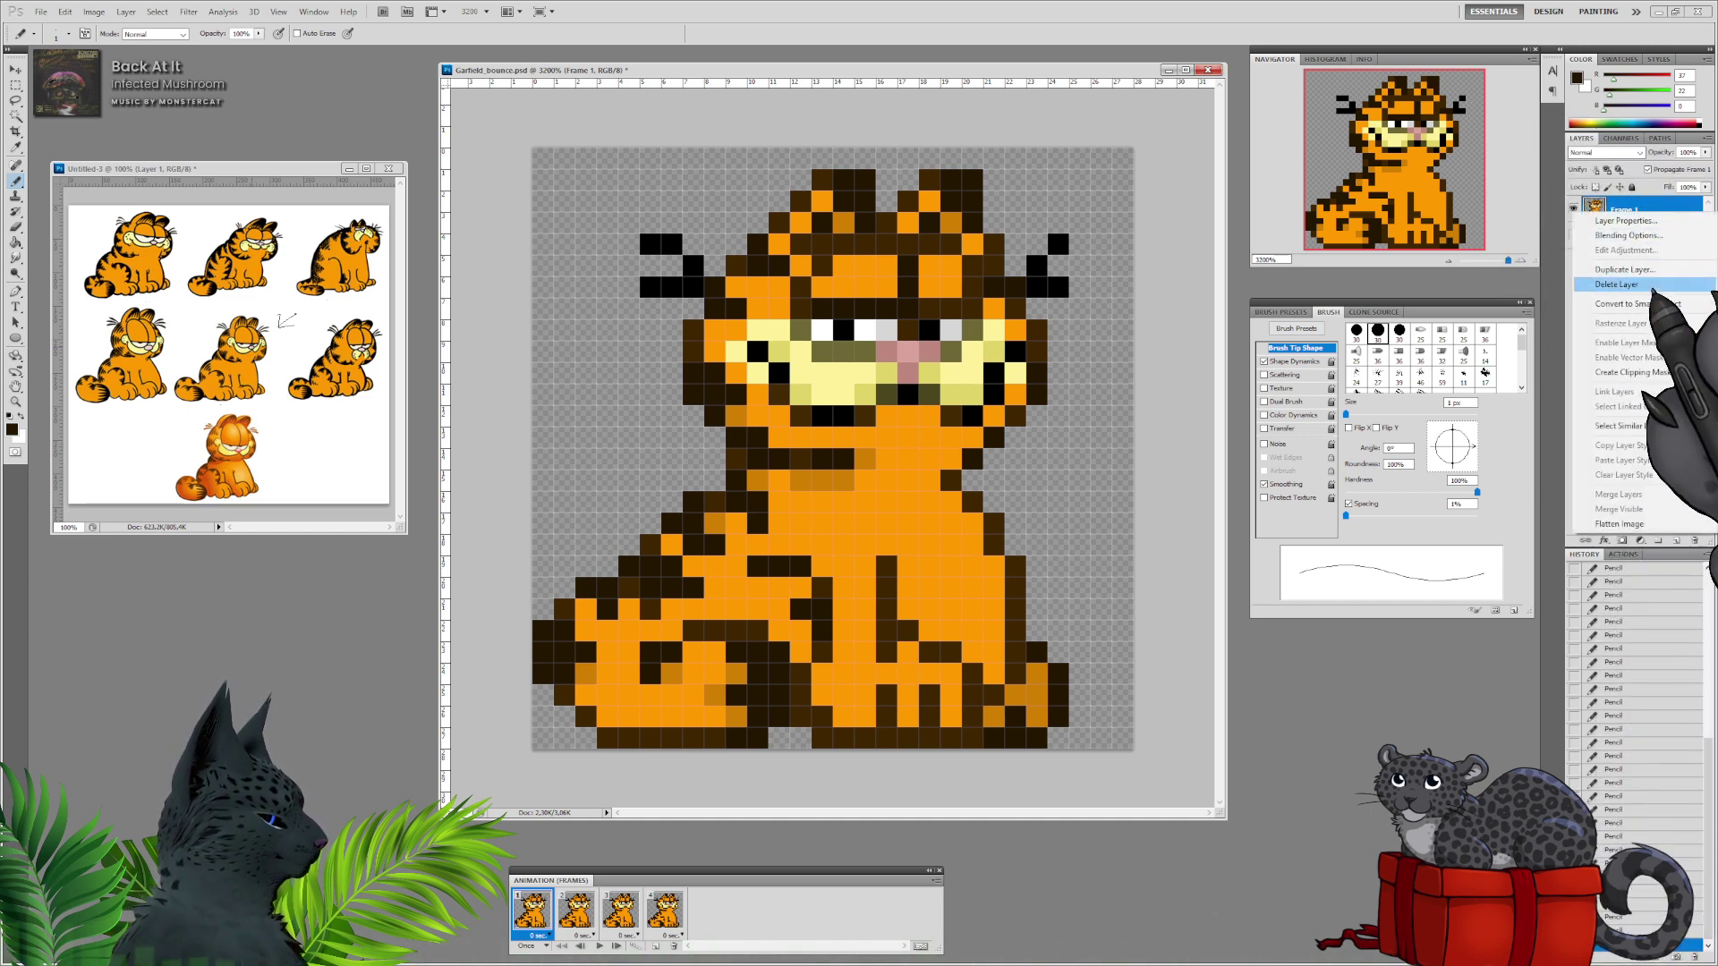
click(1616, 269)
text(Frame 2)
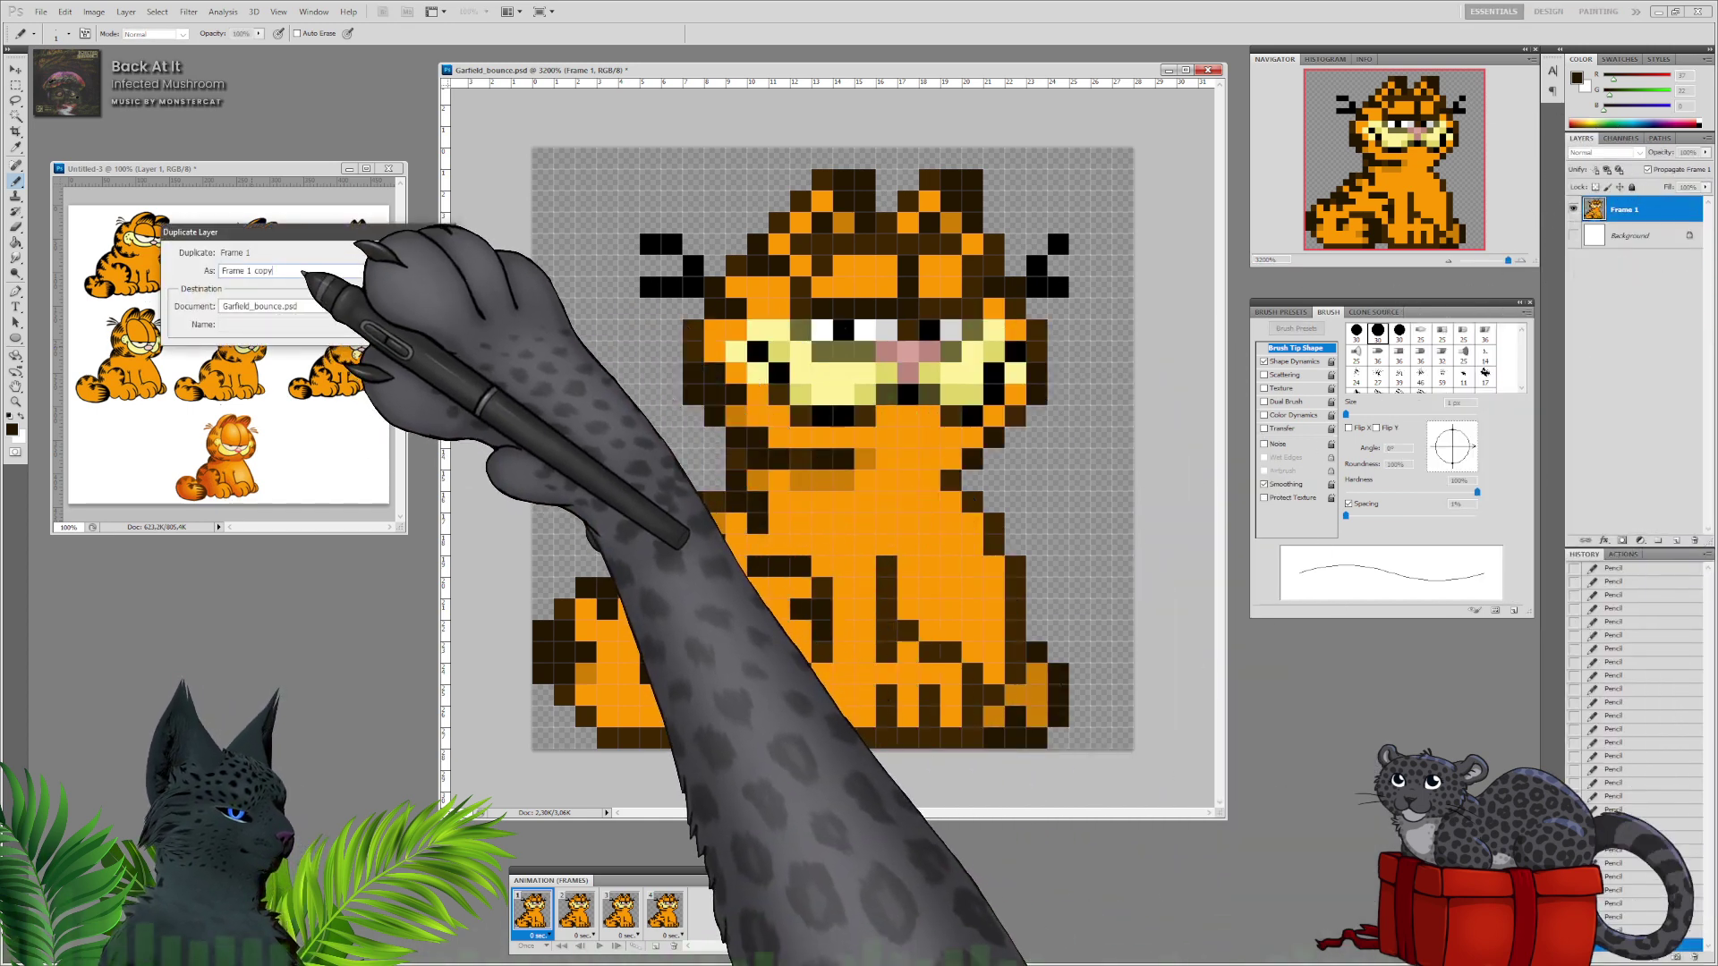
click(424, 254)
Duplicate the Frame 2 layer as Frame 3.
right_click(1633, 212)
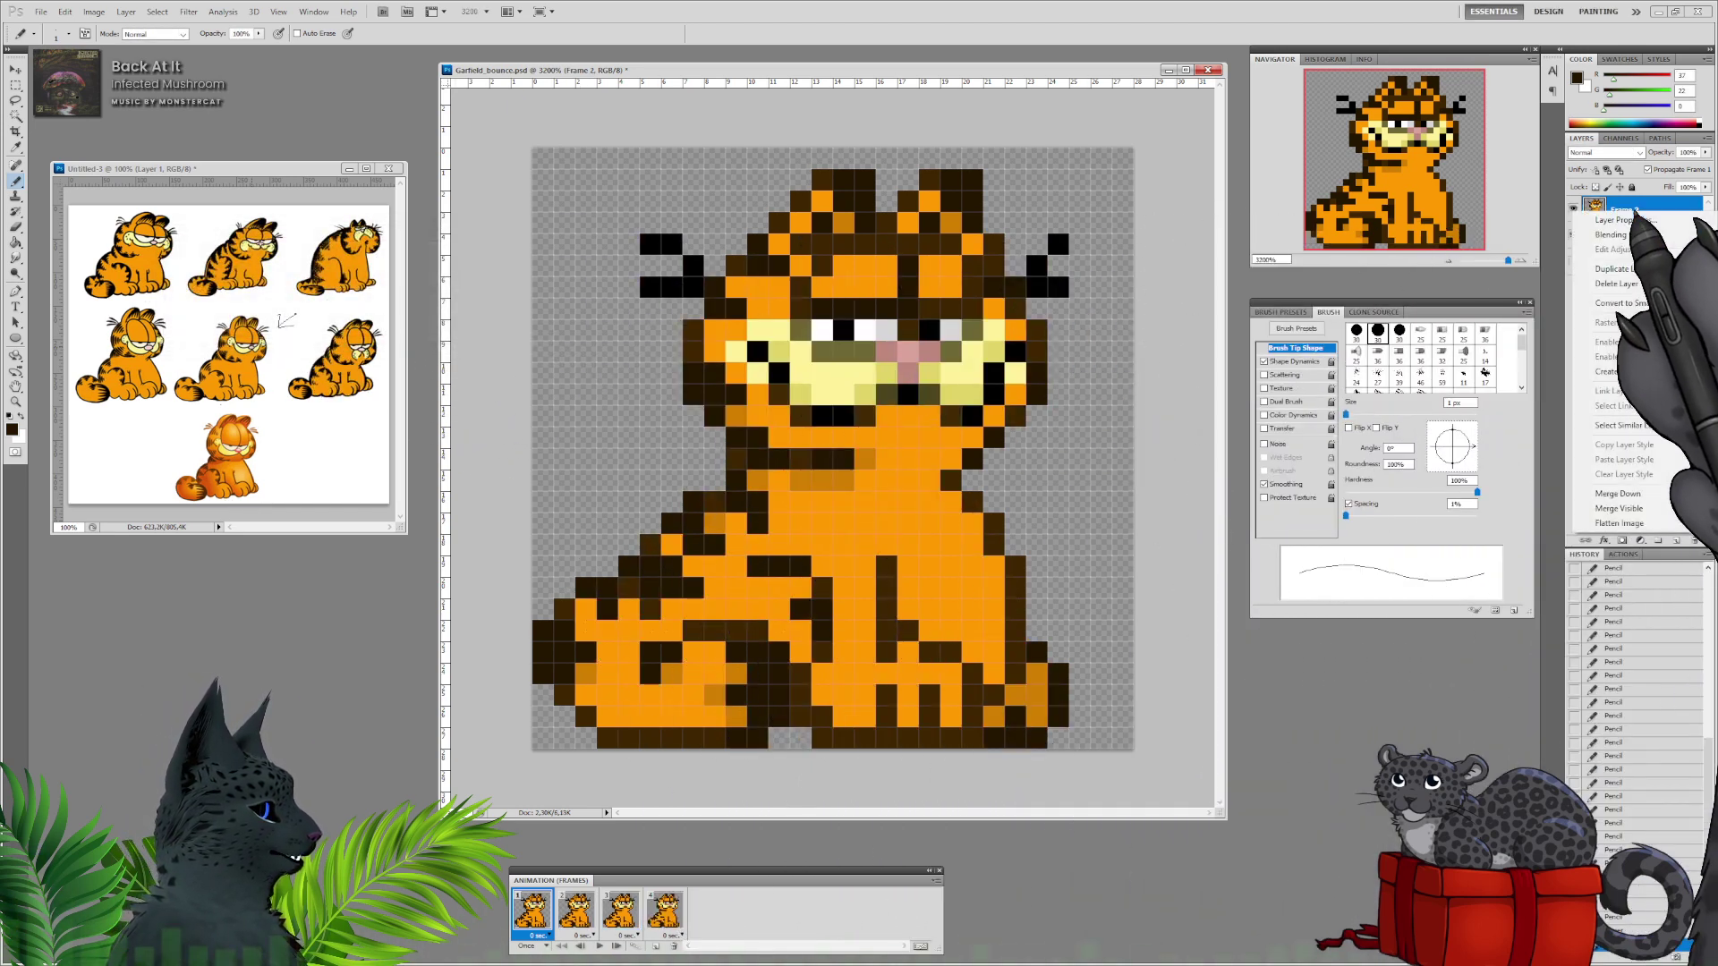
click(1616, 269)
text(Frame 3)
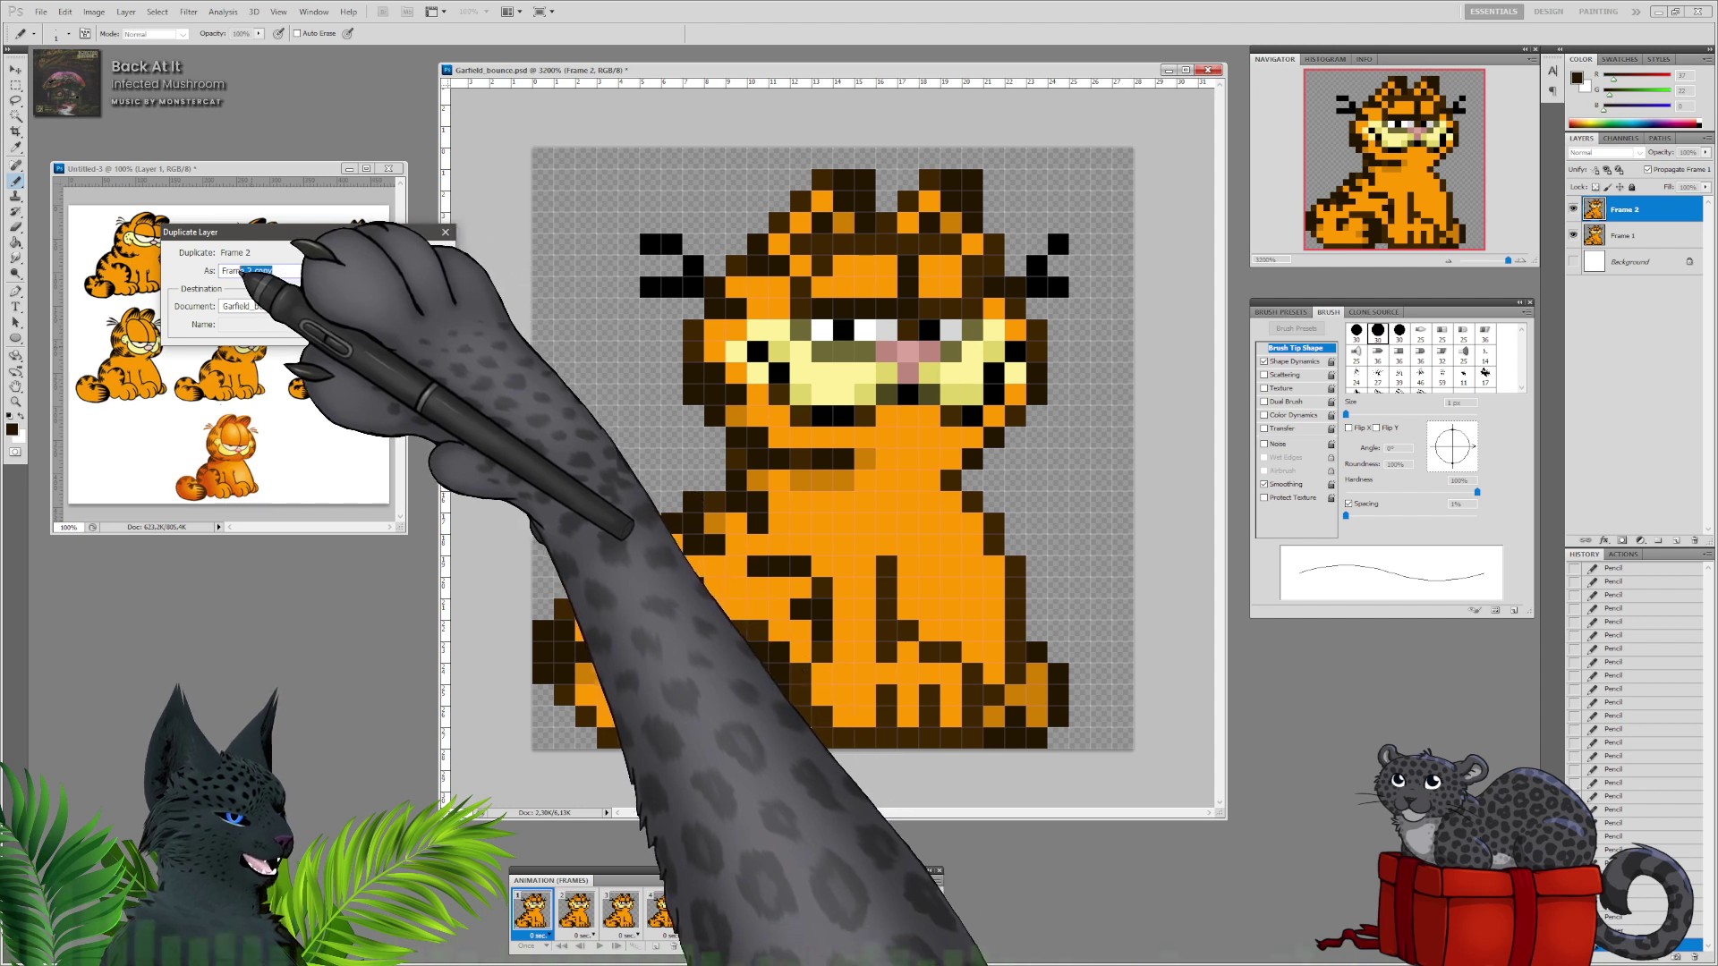
click(424, 254)
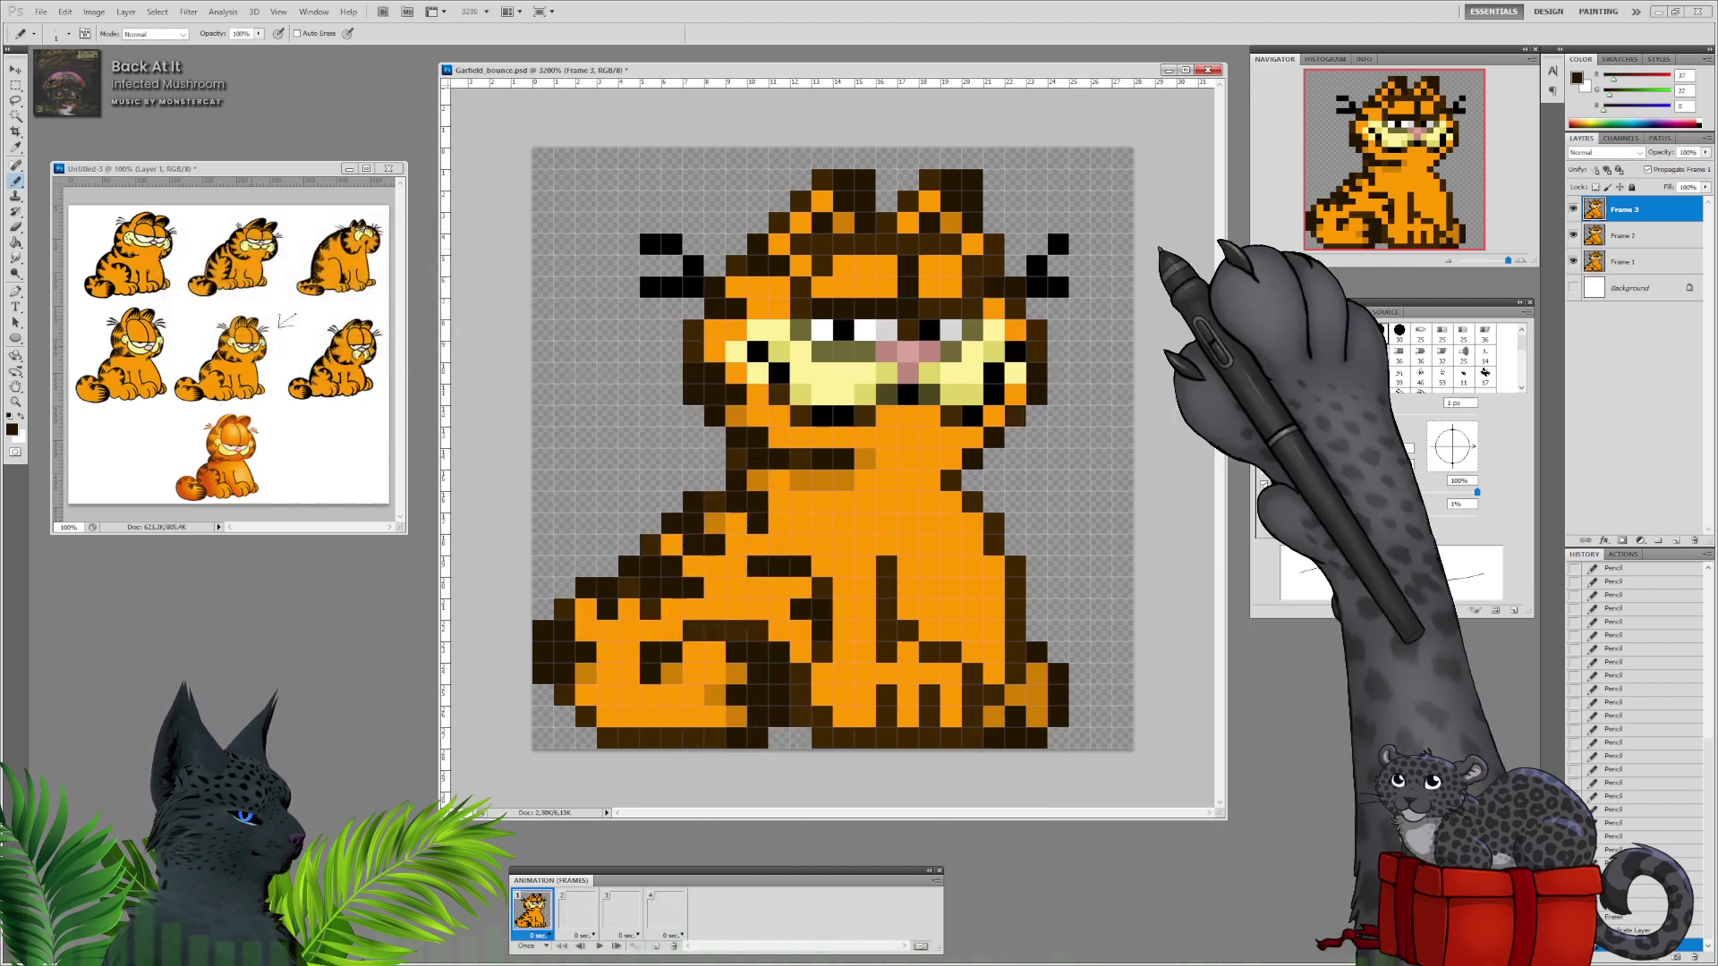
Duplicate the Frame 3 layer as Frame 4.
right_click(1633, 211)
click(1621, 271)
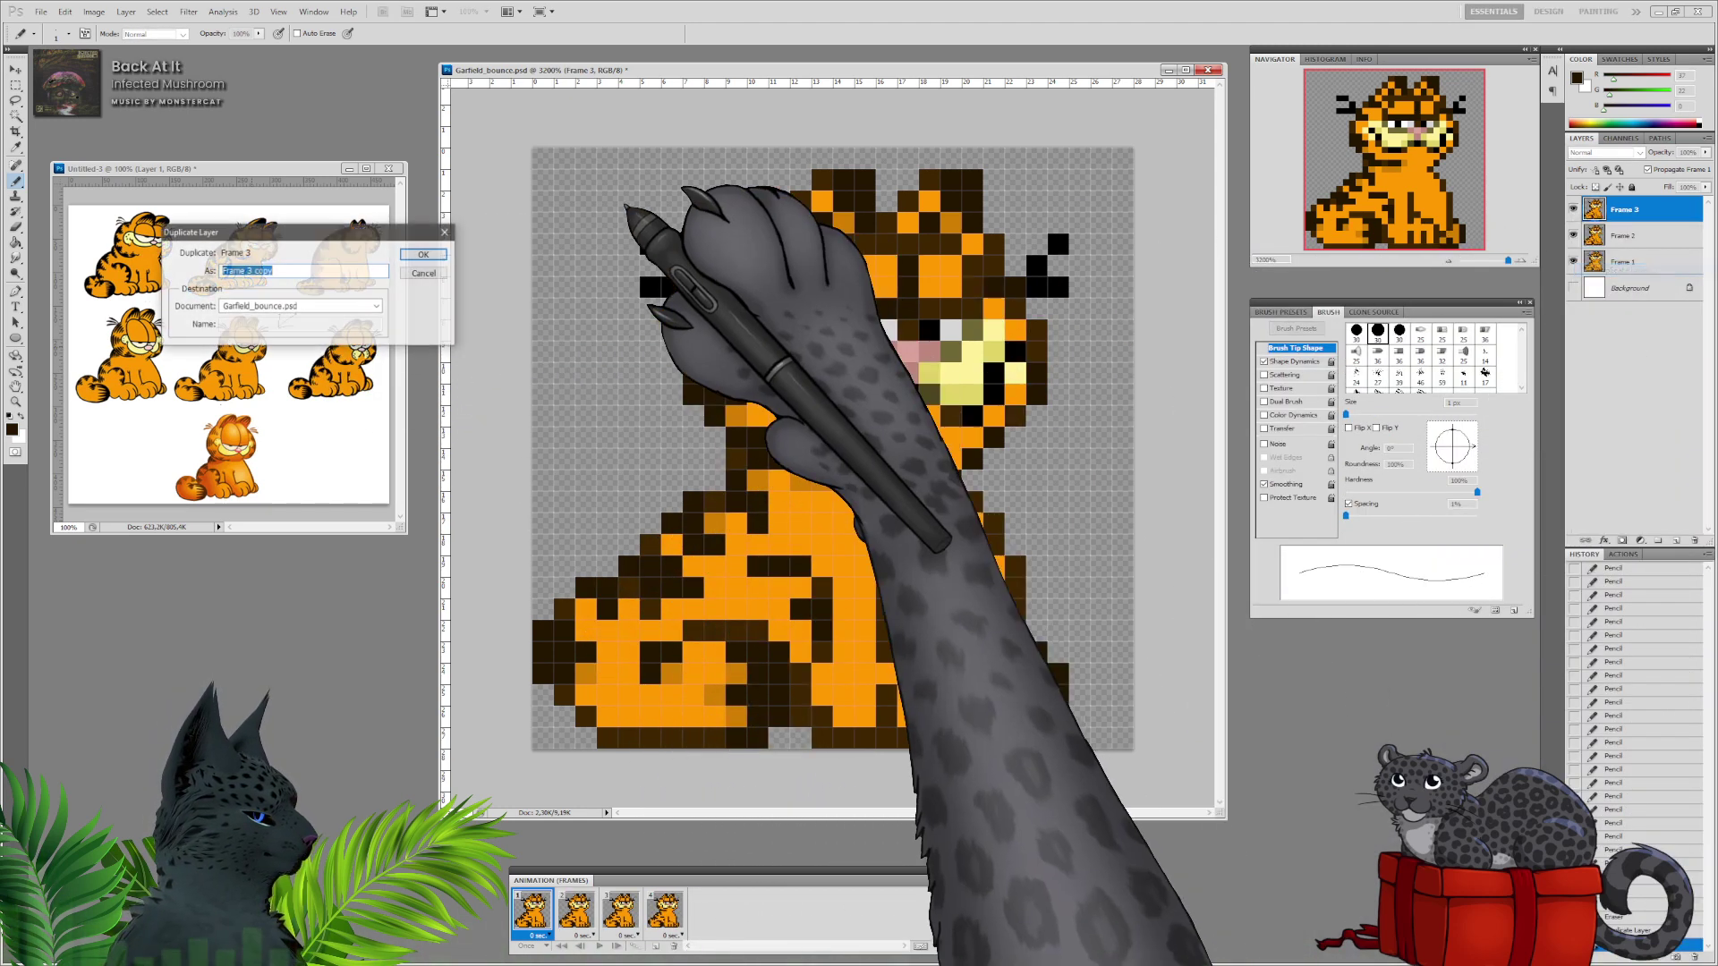
text(Frame 4)
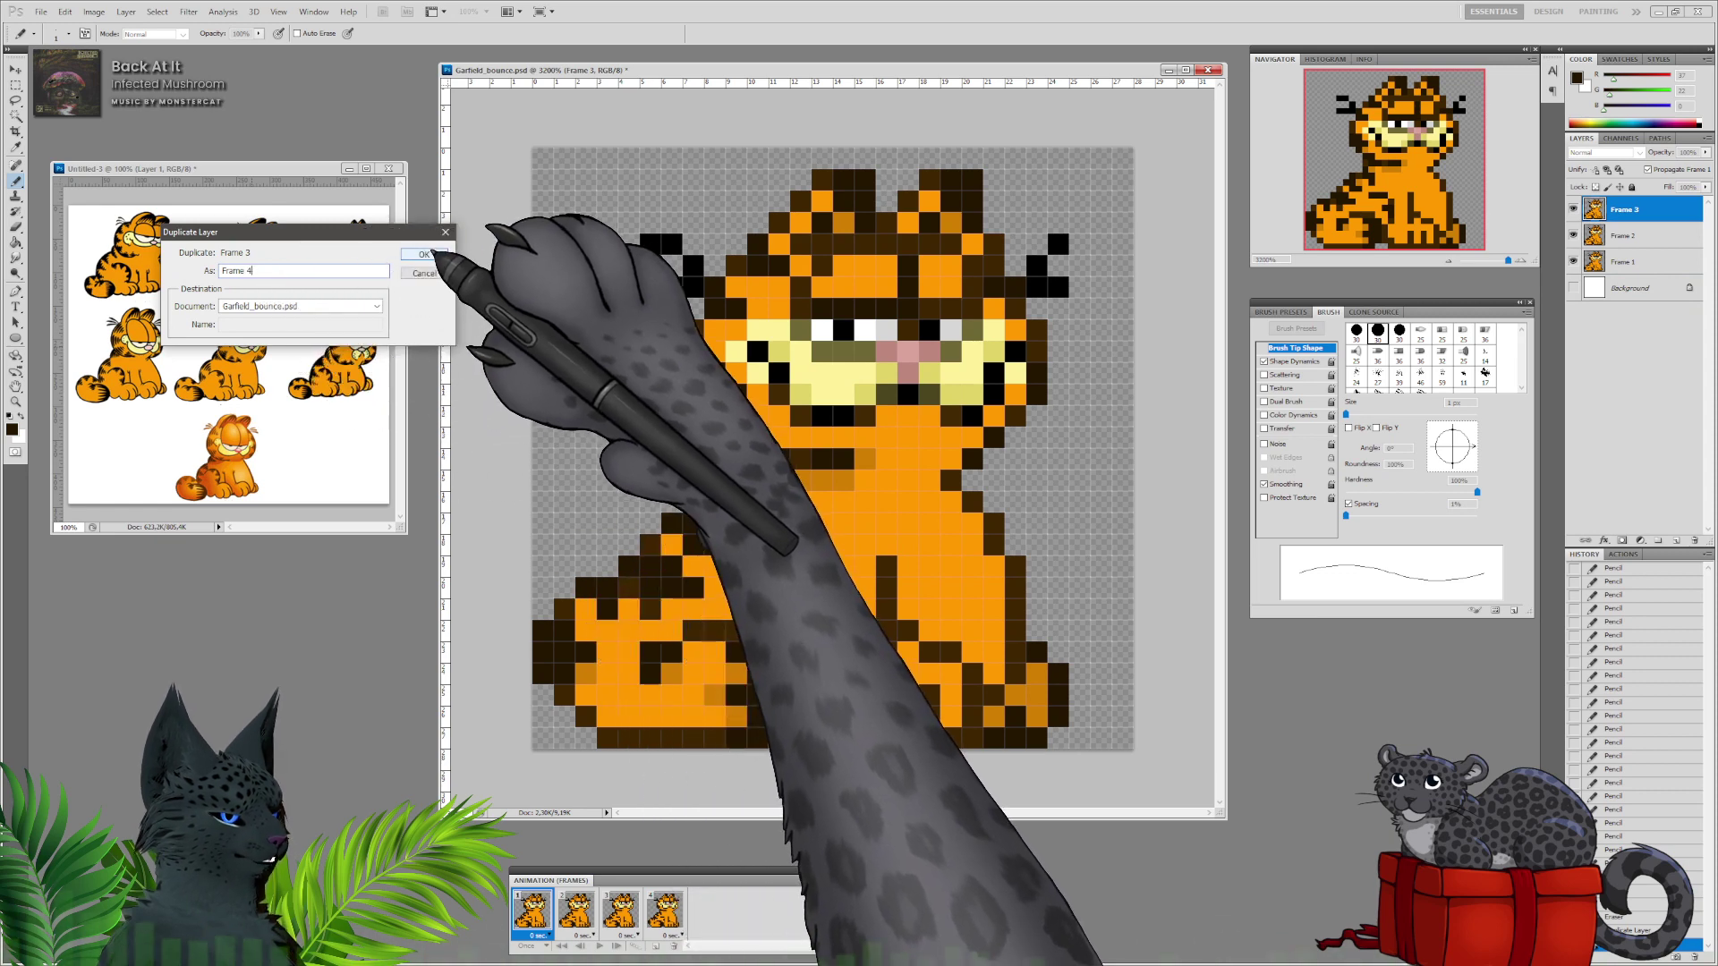
click(424, 254)
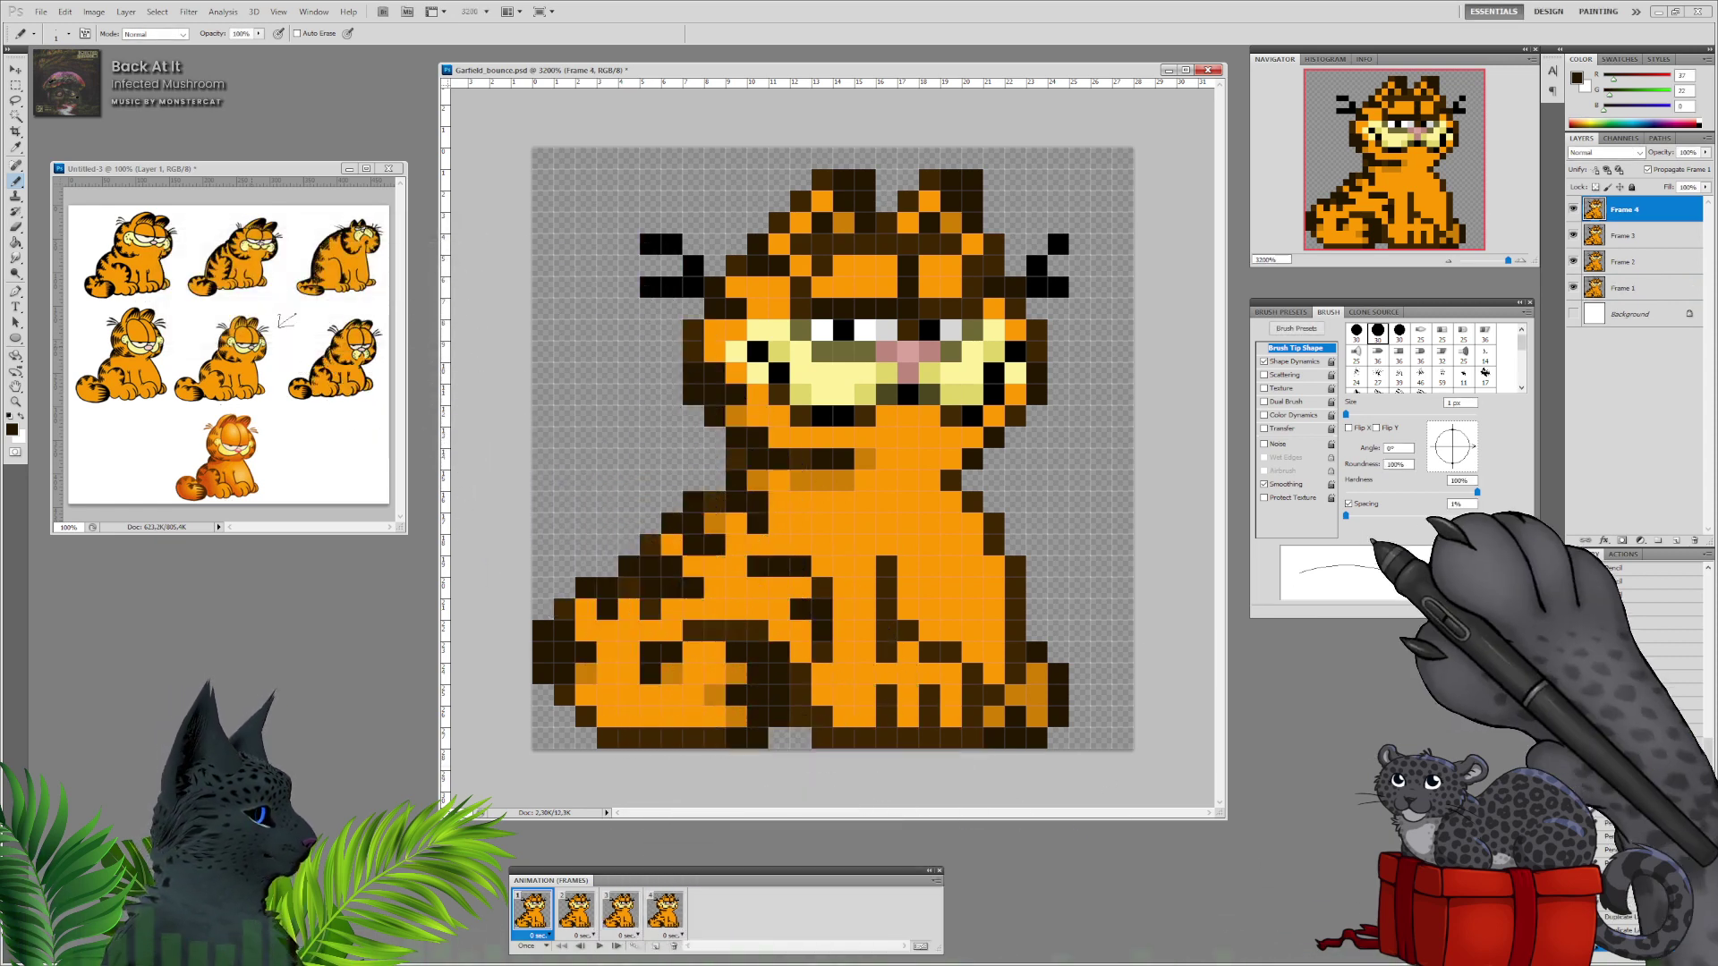
Show only the Frame 1 layer in the first animation frame and only the Frame 2 layer in the second.
click(1573, 261)
click(1574, 235)
click(1573, 209)
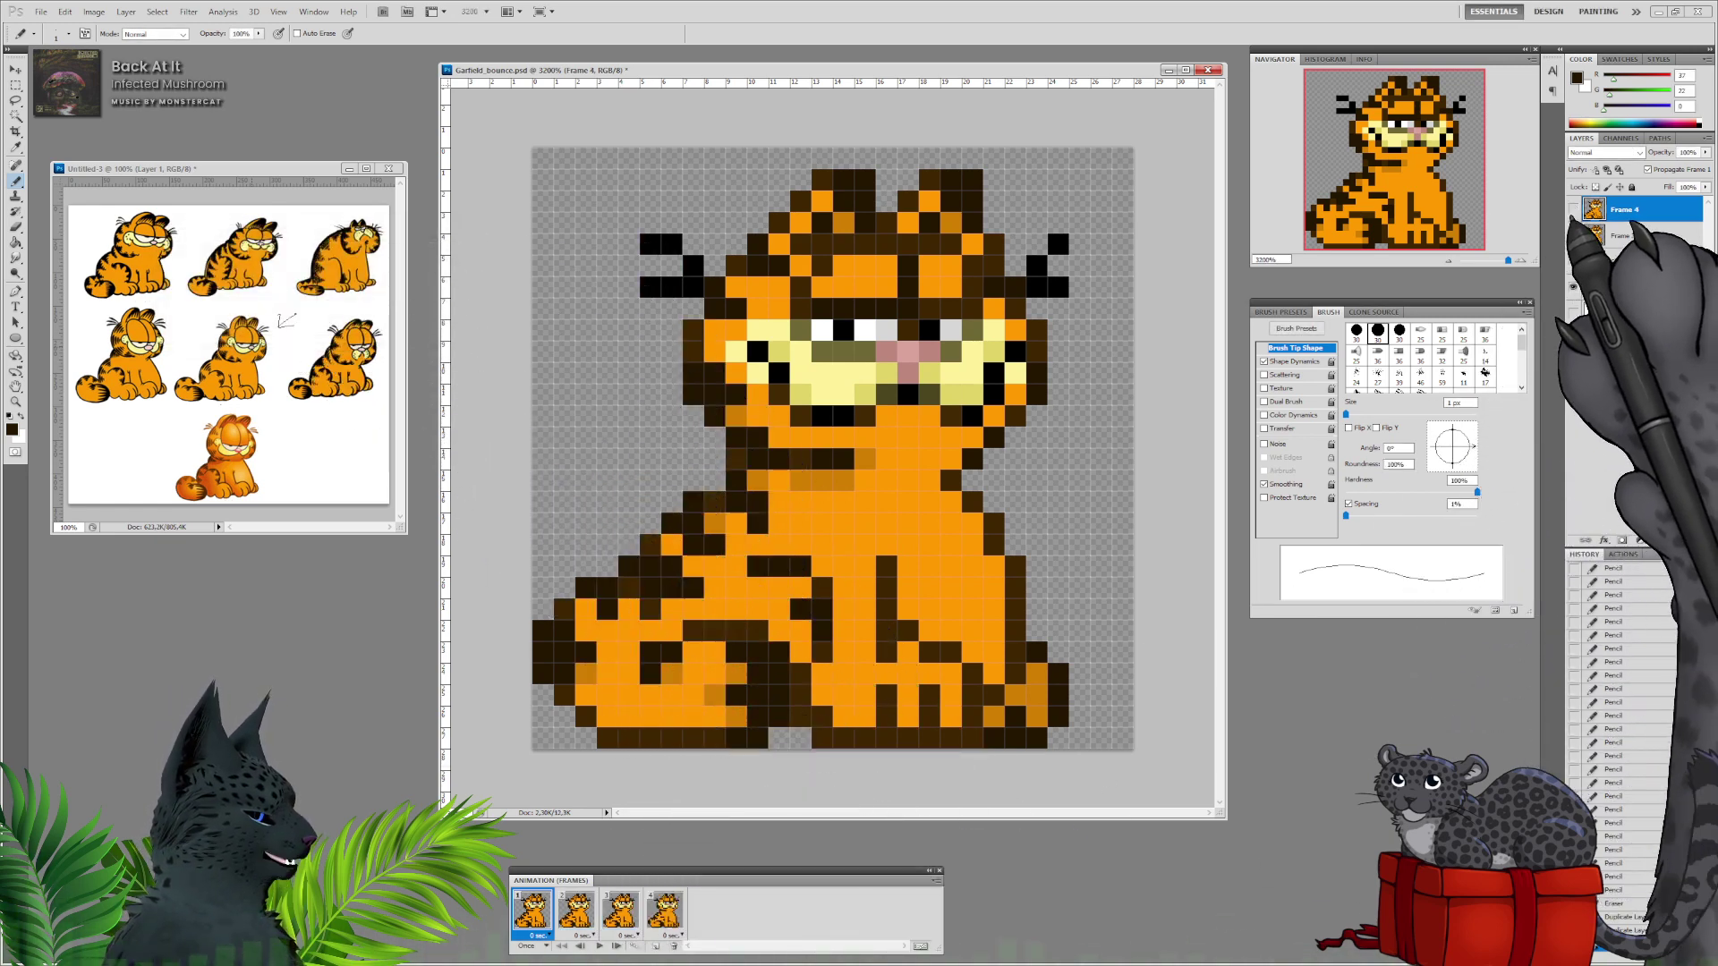
click(578, 913)
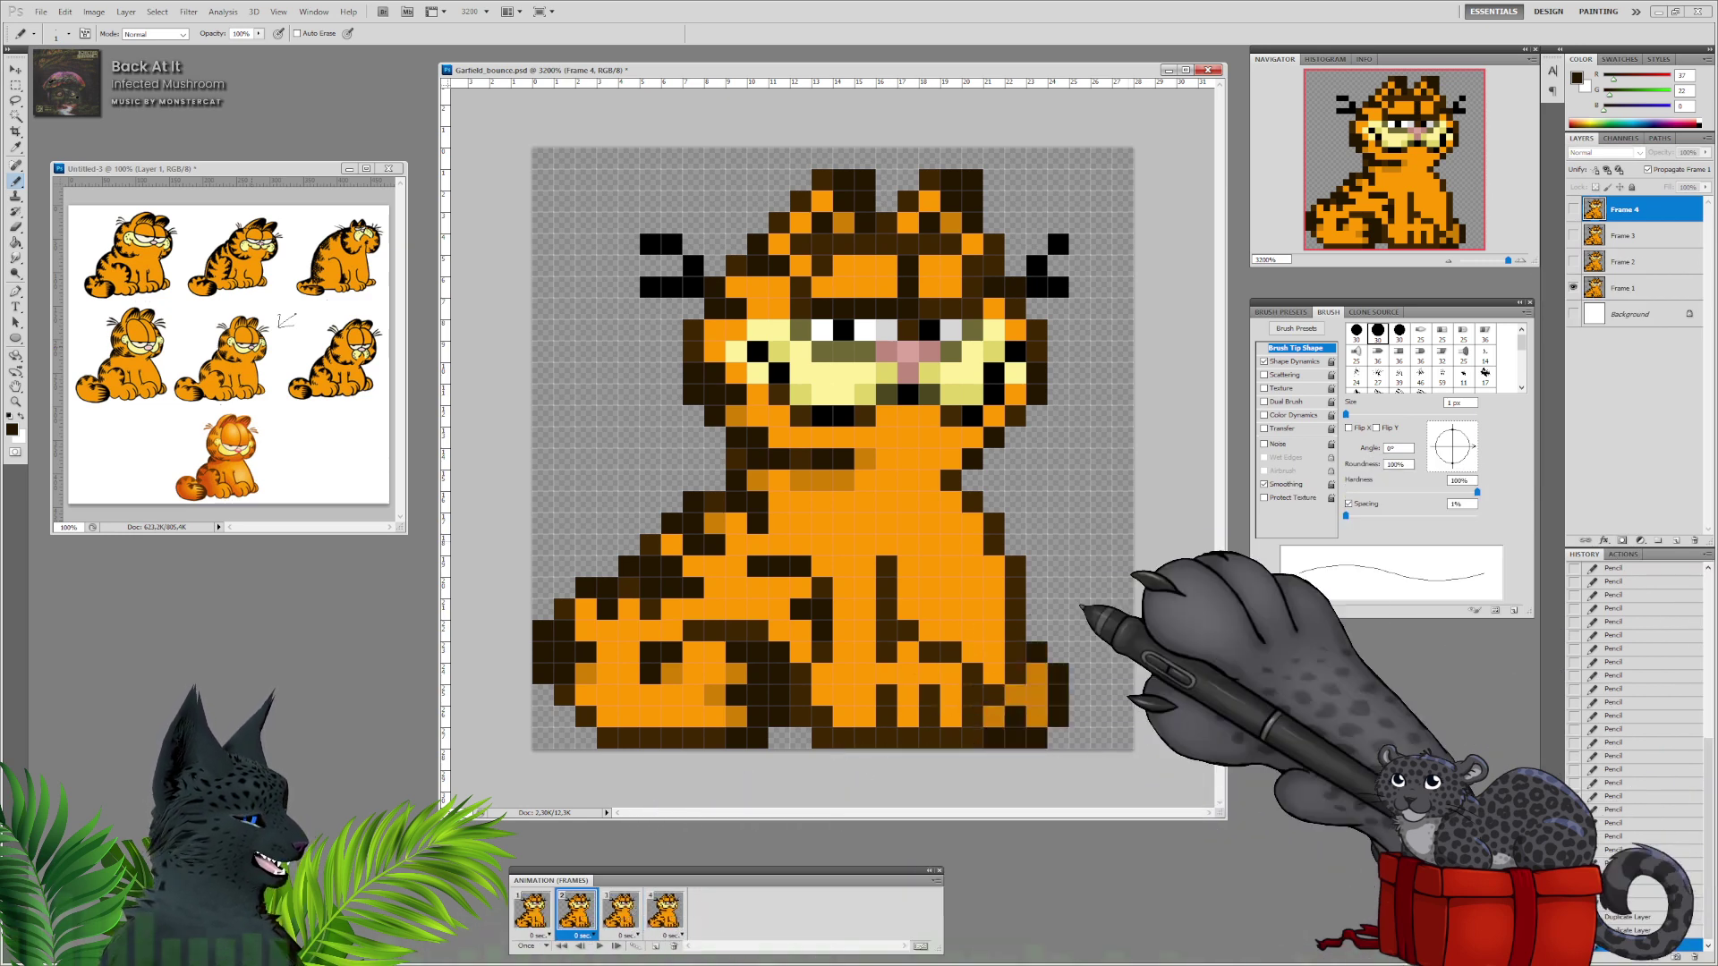
click(1573, 287)
click(1572, 261)
Show only the Frame 3 layer in the third animation frame and only the Frame 4 layer in the fourth.
click(620, 911)
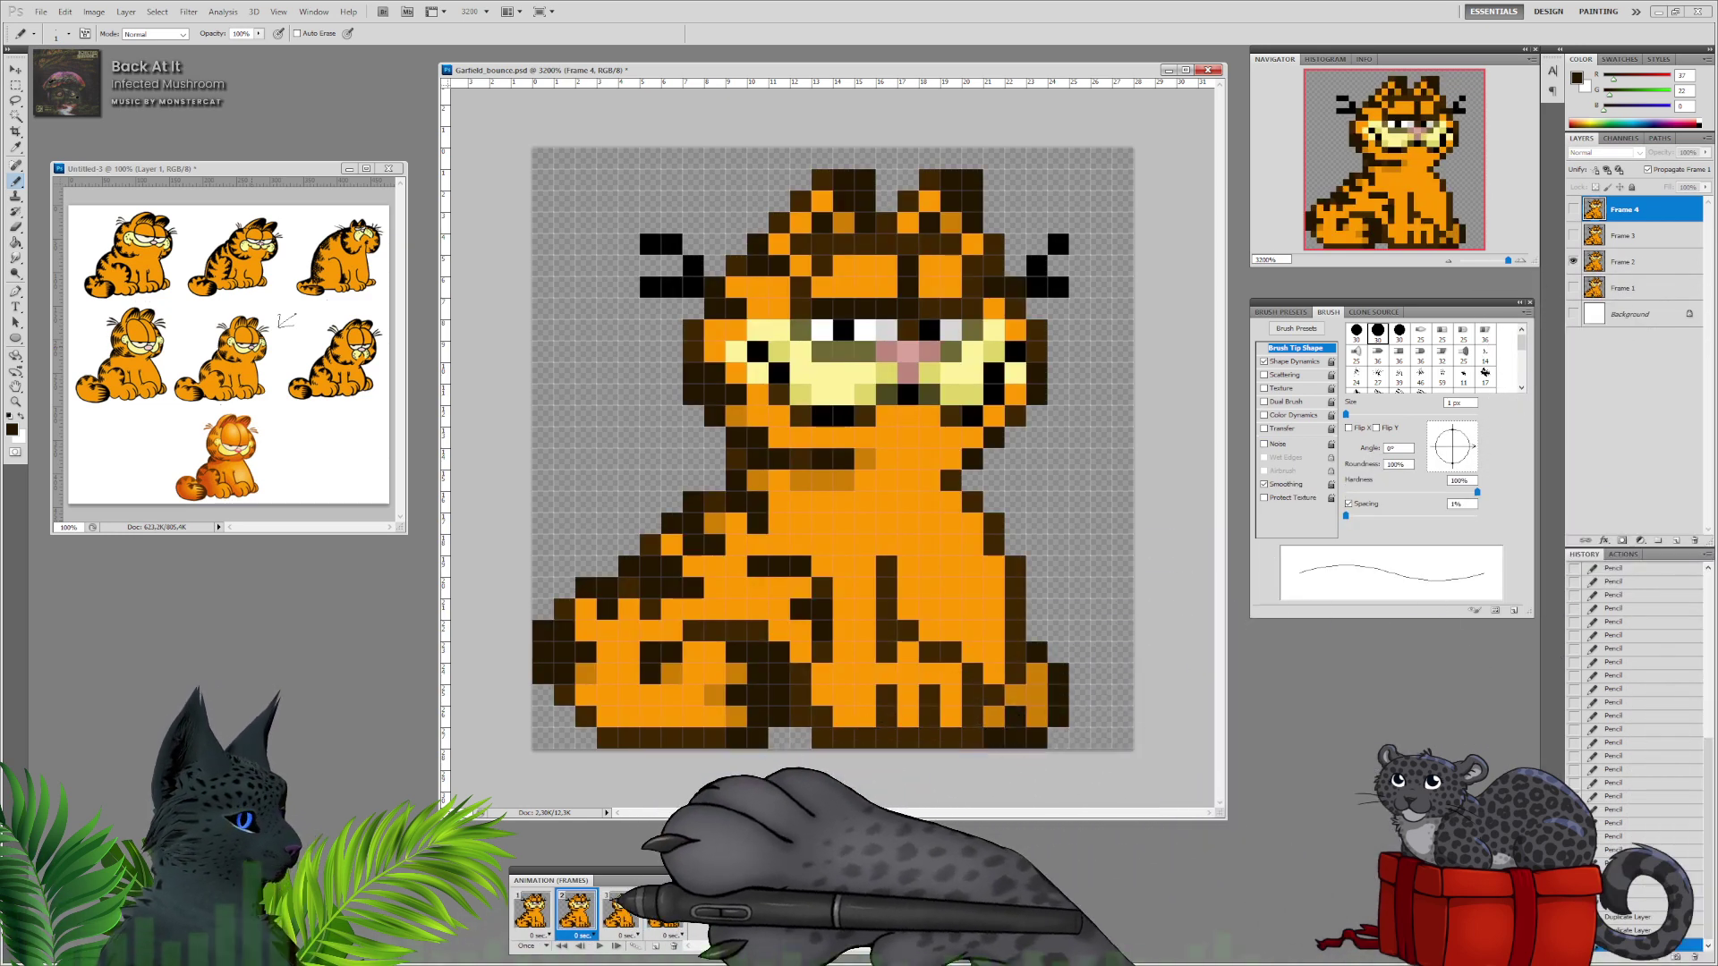
click(1572, 262)
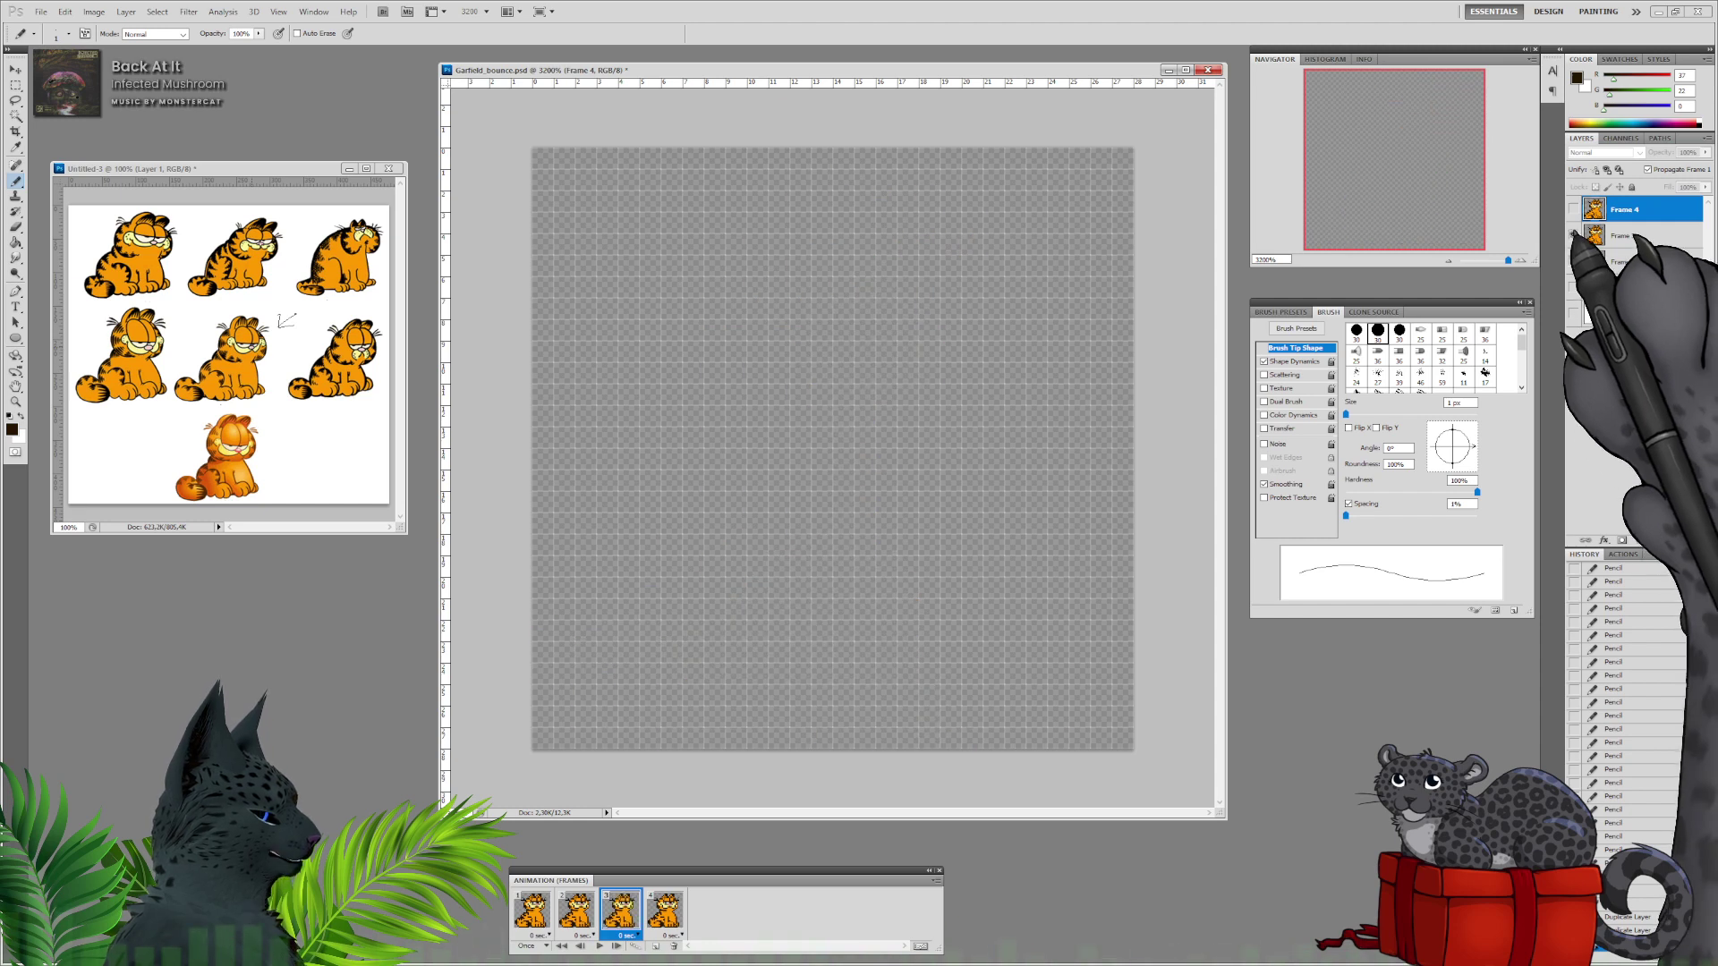
click(1573, 235)
click(1572, 209)
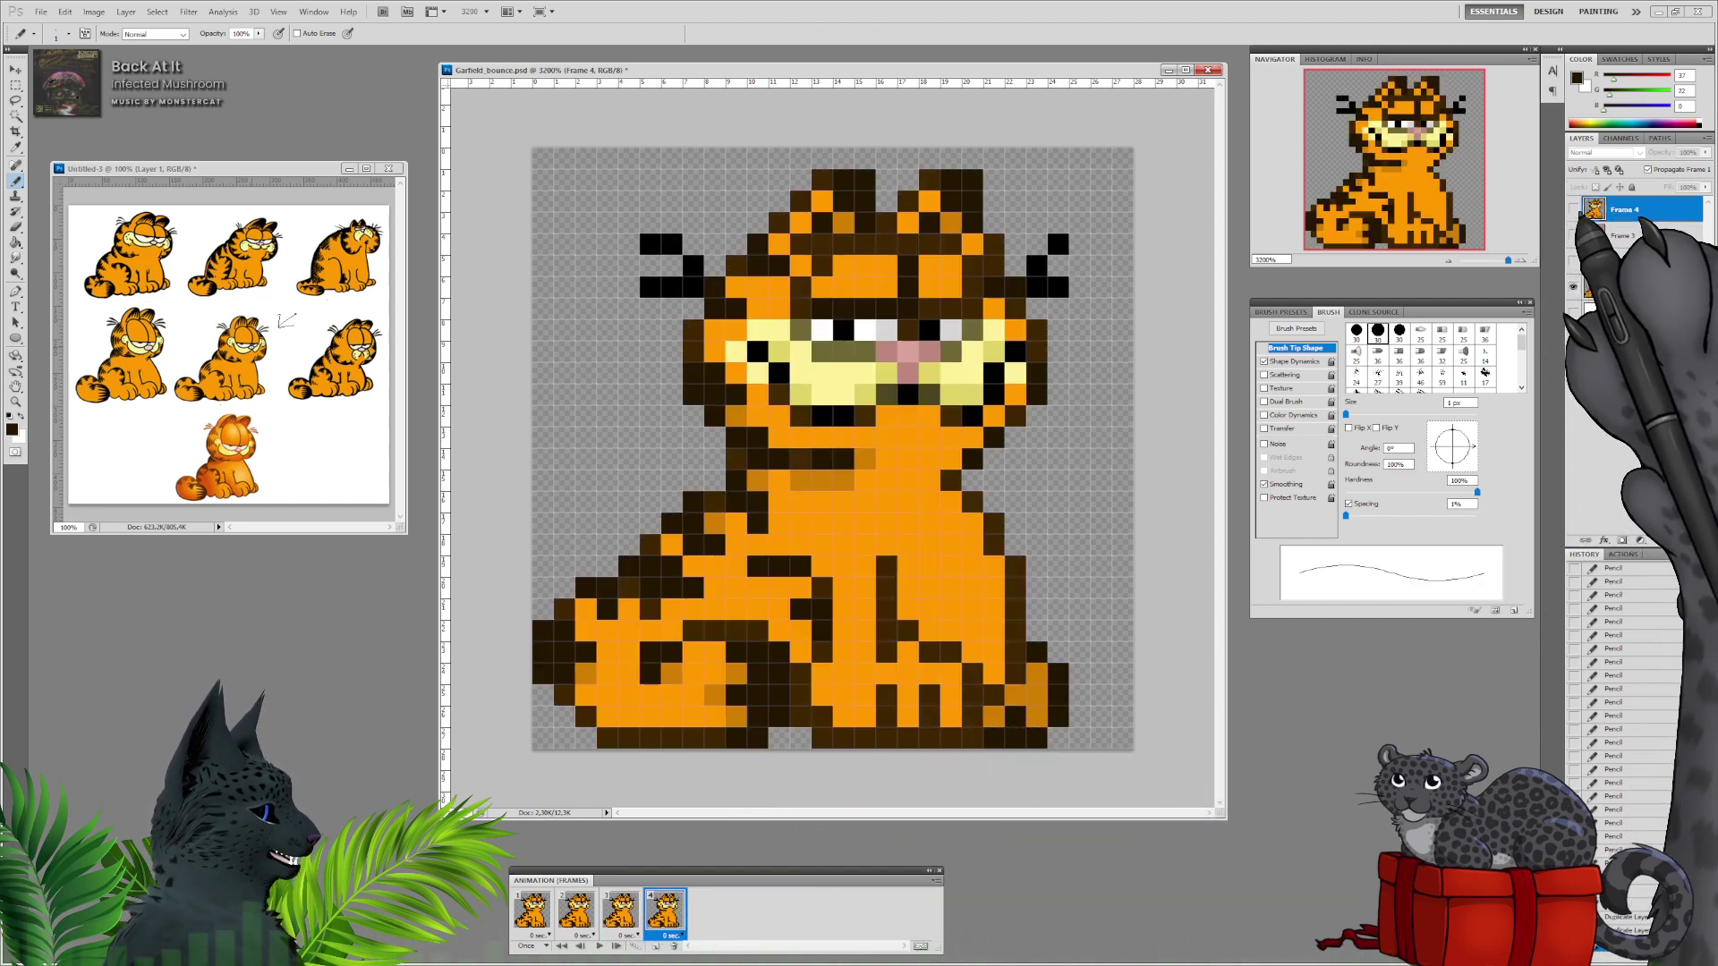
click(1572, 235)
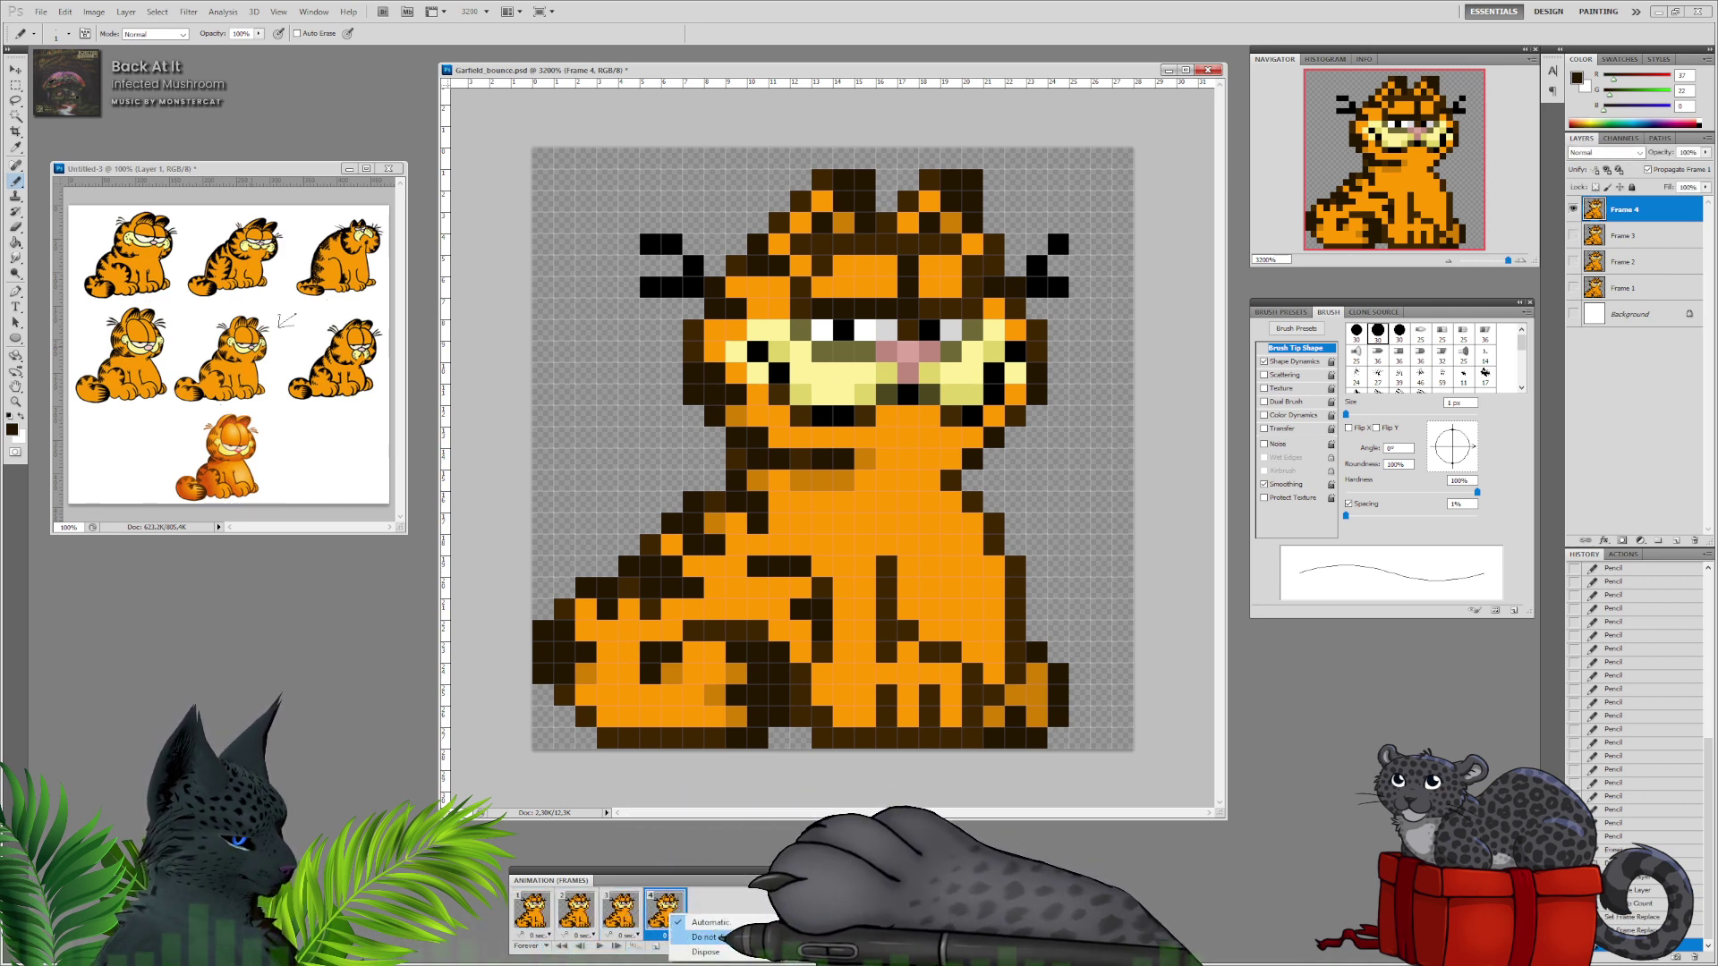
Set the delay of all four animation frames to 0.1 seconds.
click(537, 935)
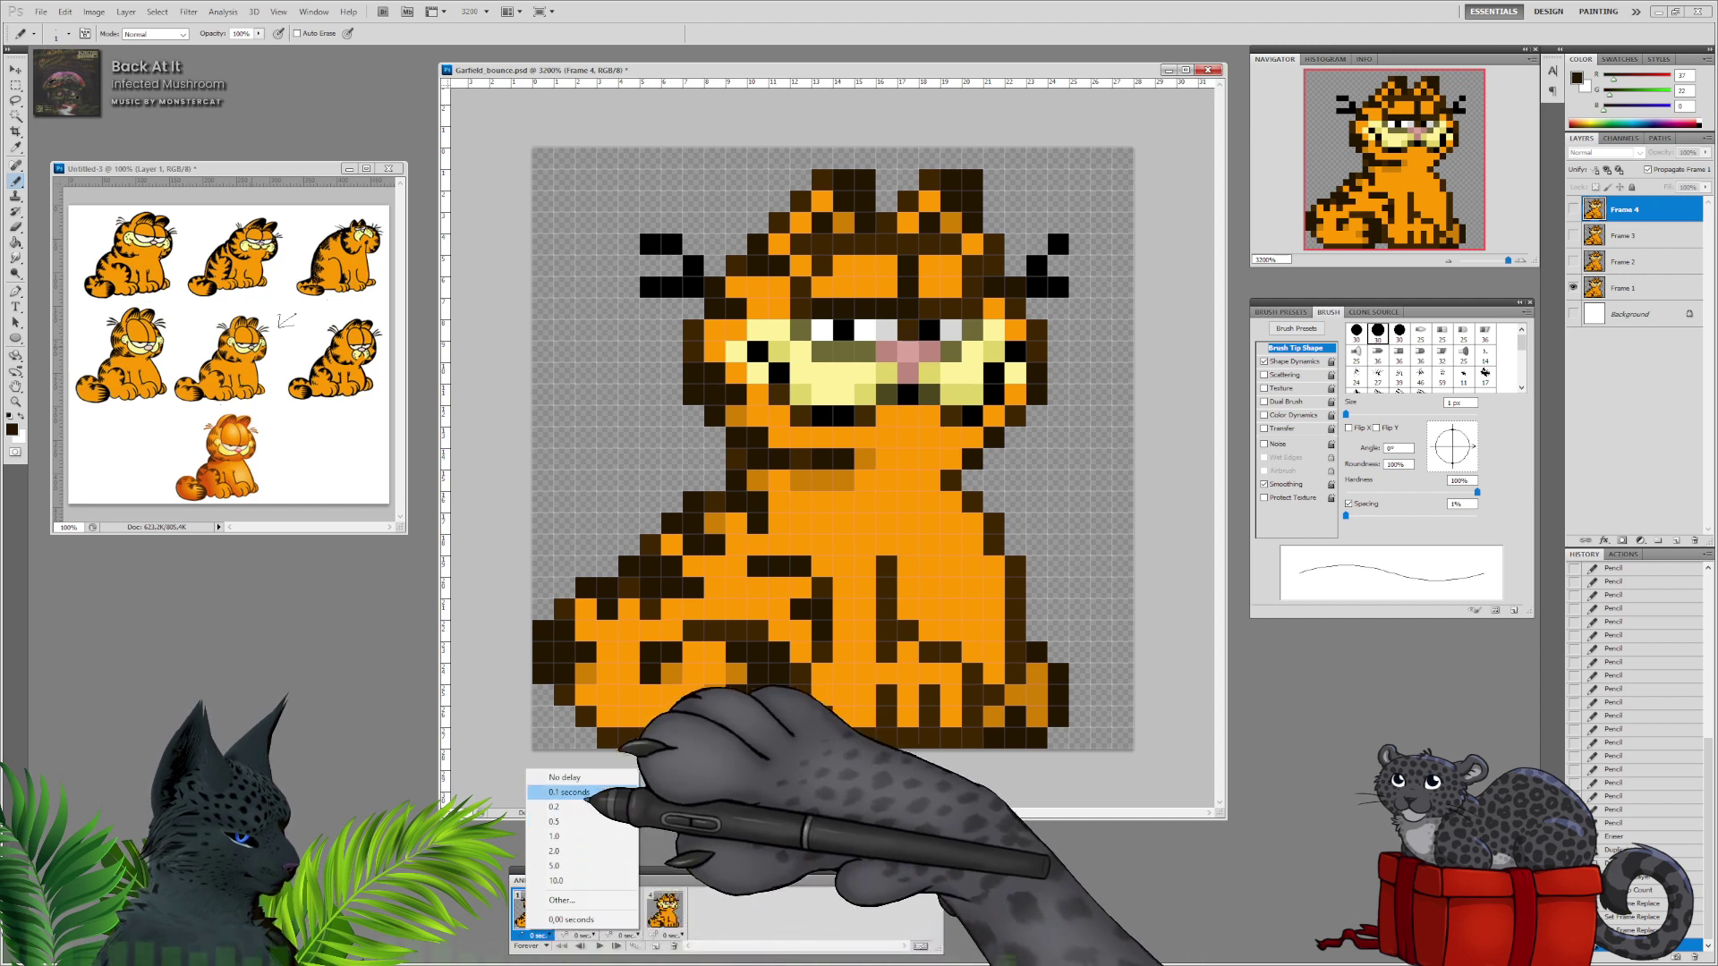
click(569, 791)
click(582, 935)
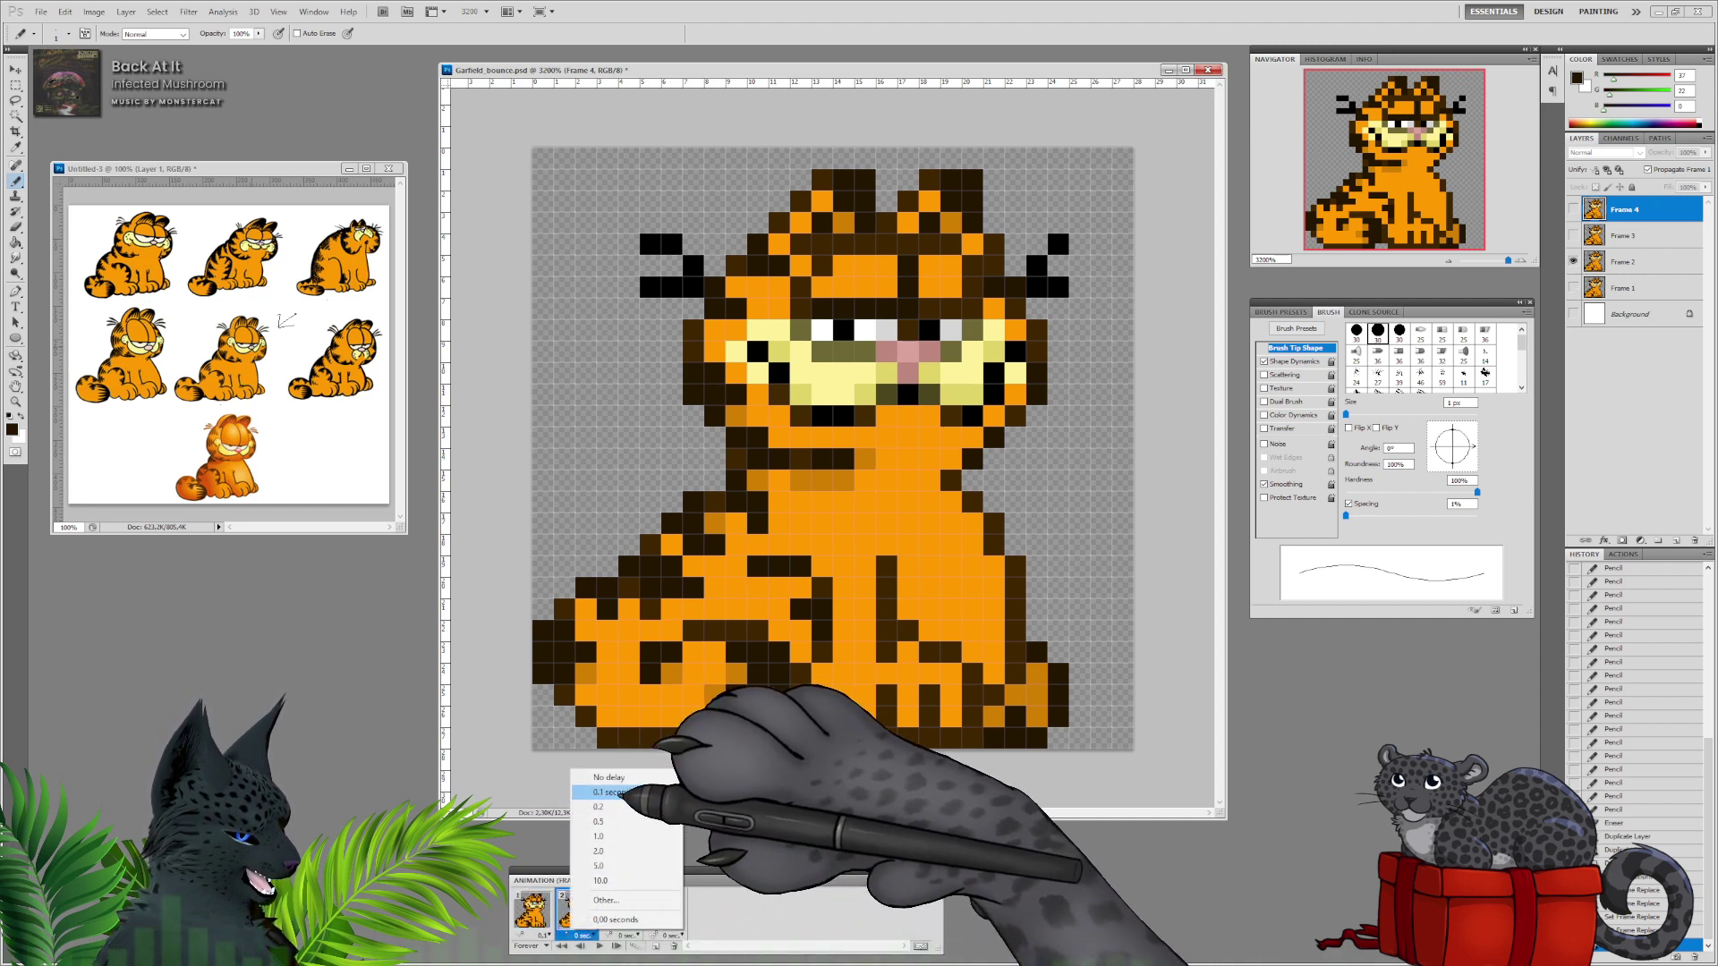
click(617, 792)
click(626, 935)
click(662, 792)
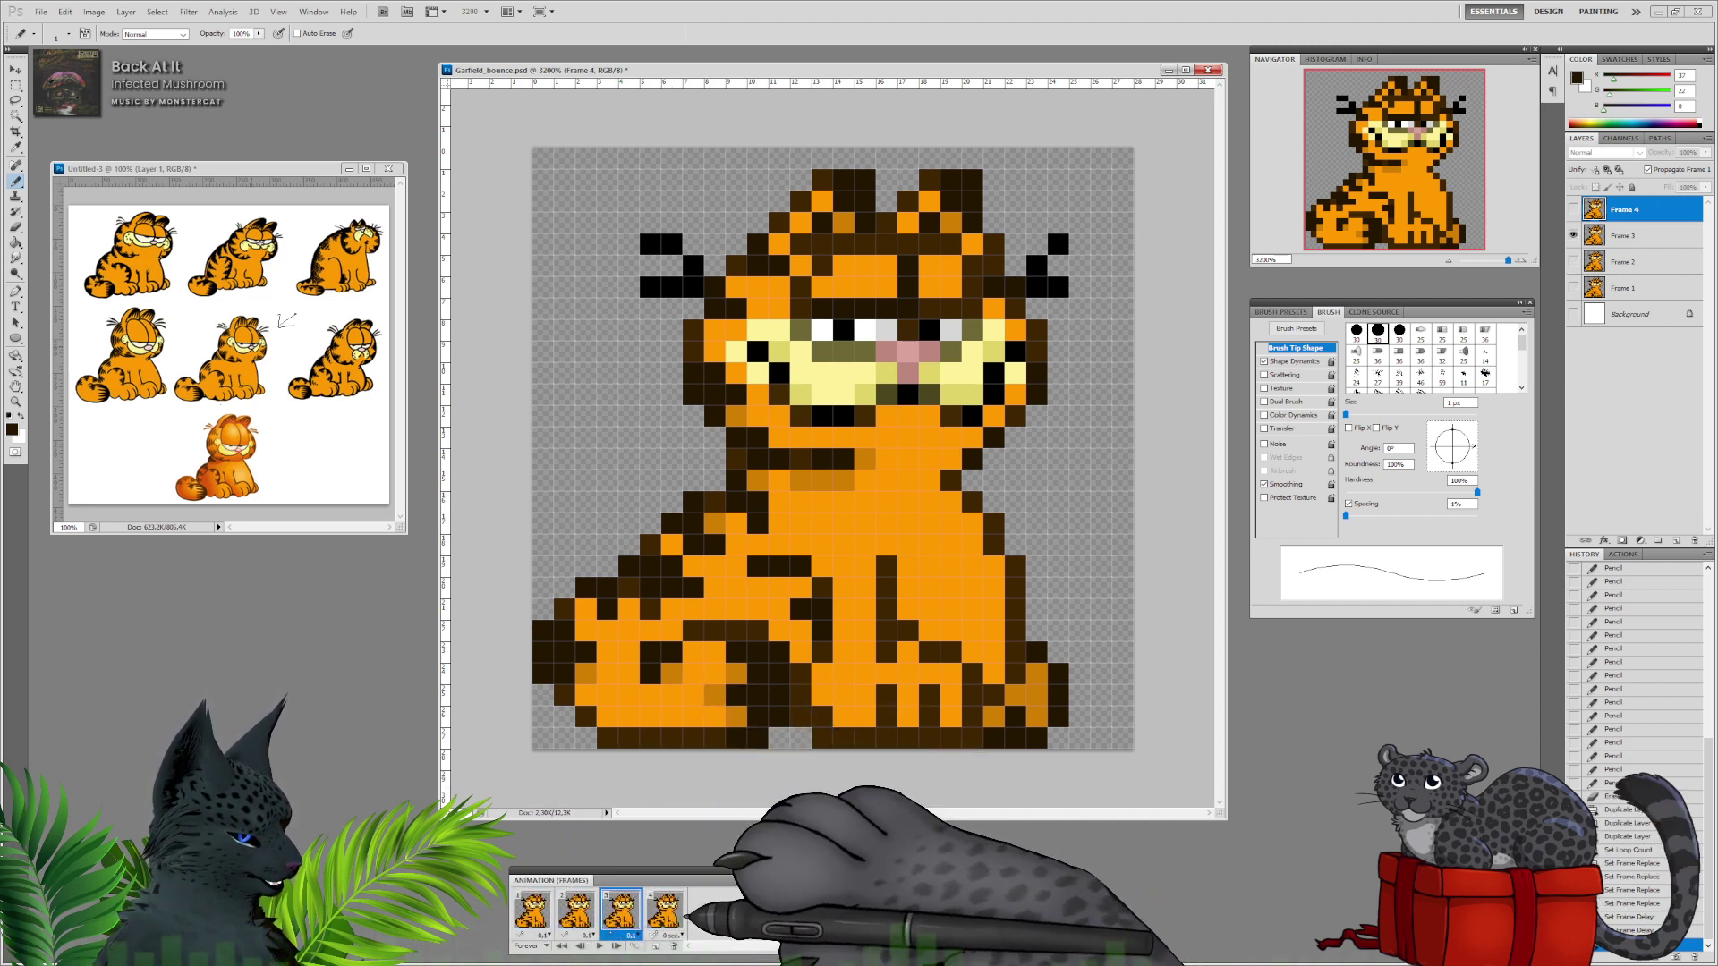
click(669, 935)
click(689, 791)
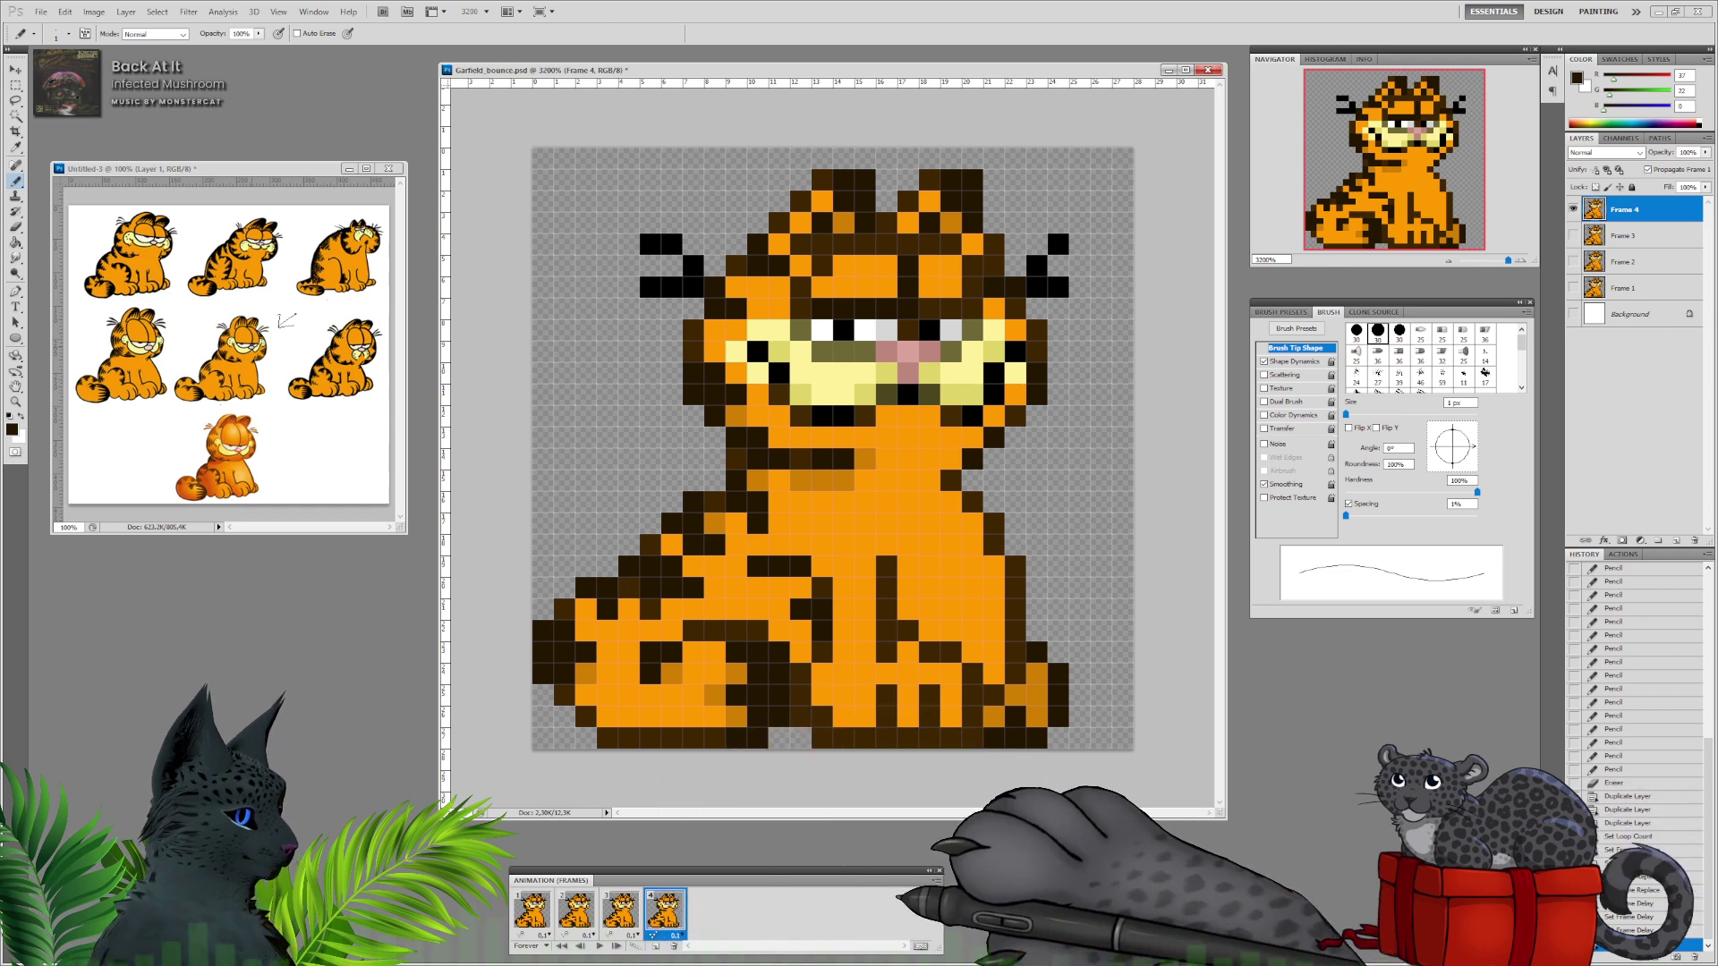
Return to the first animation frame and save the Garfield_bounce.psd document.
click(526, 908)
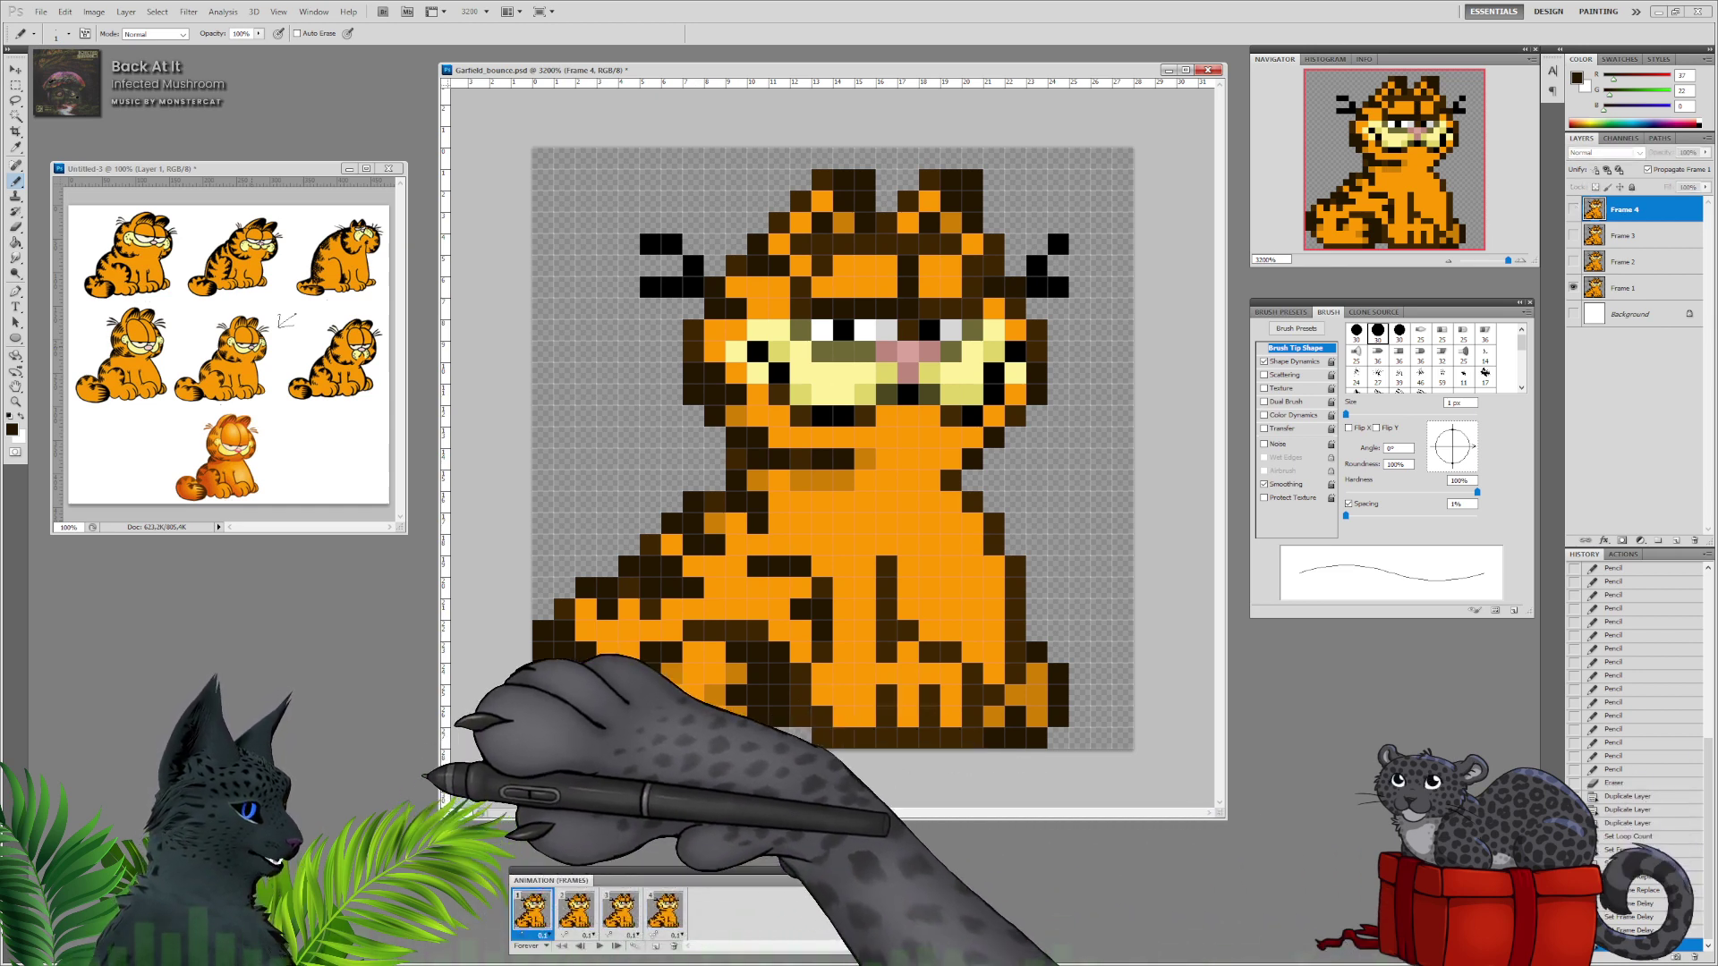
click(41, 11)
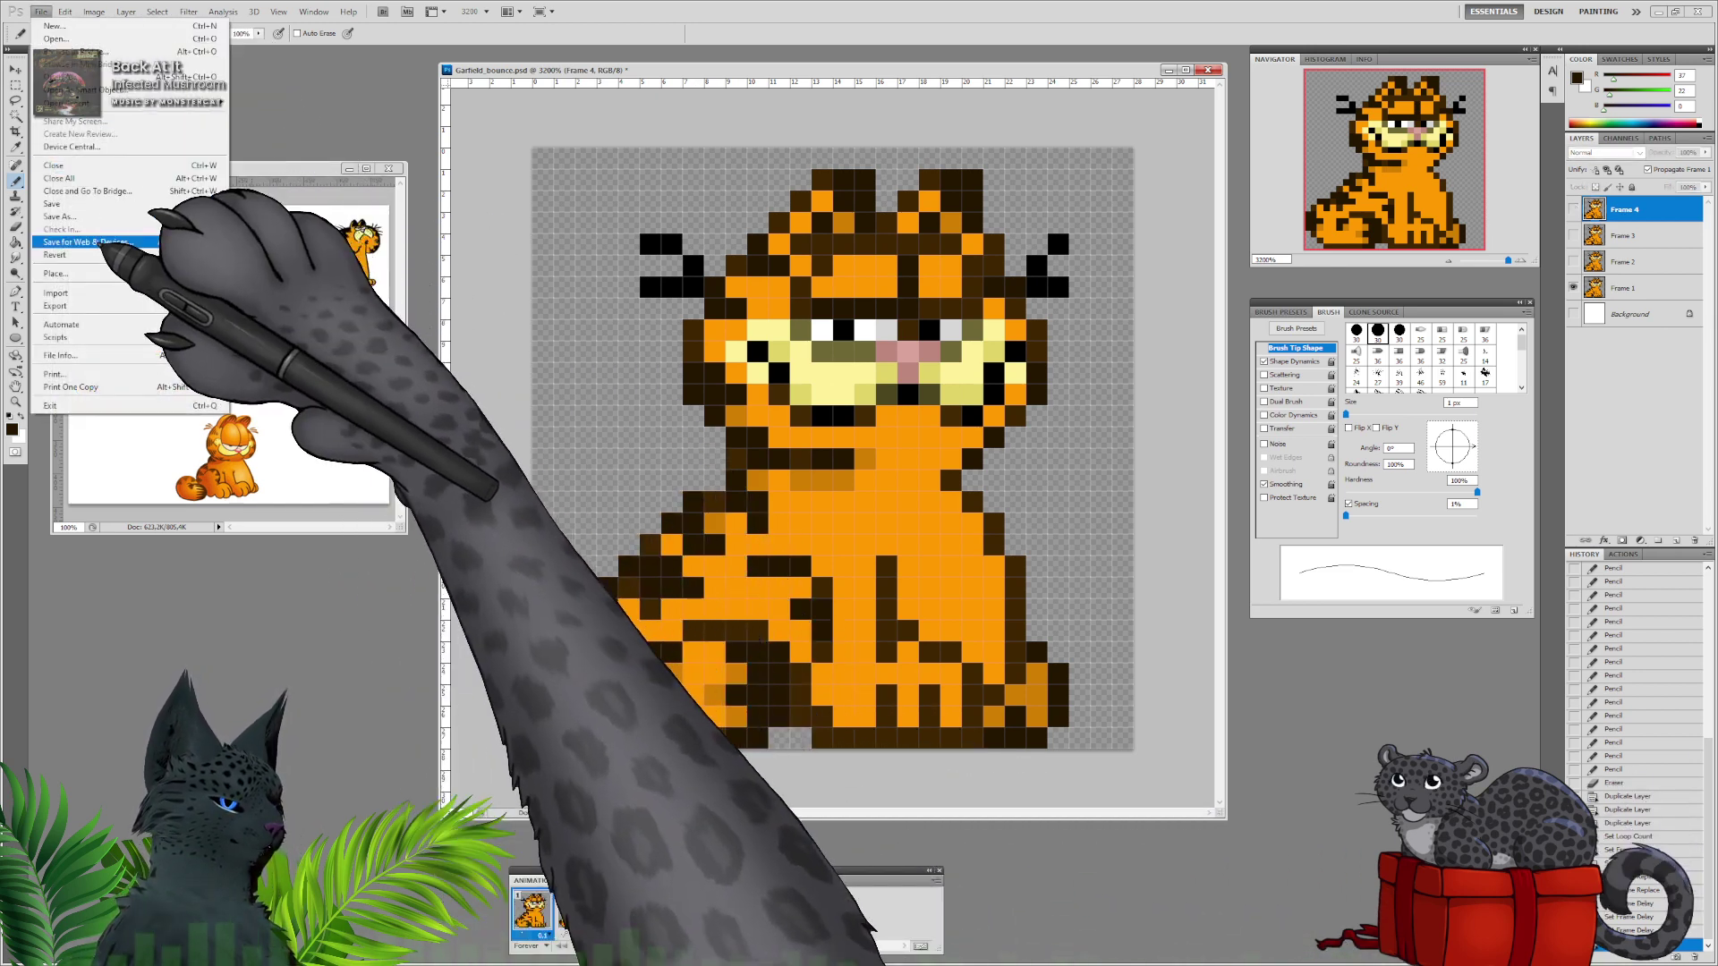
click(134, 204)
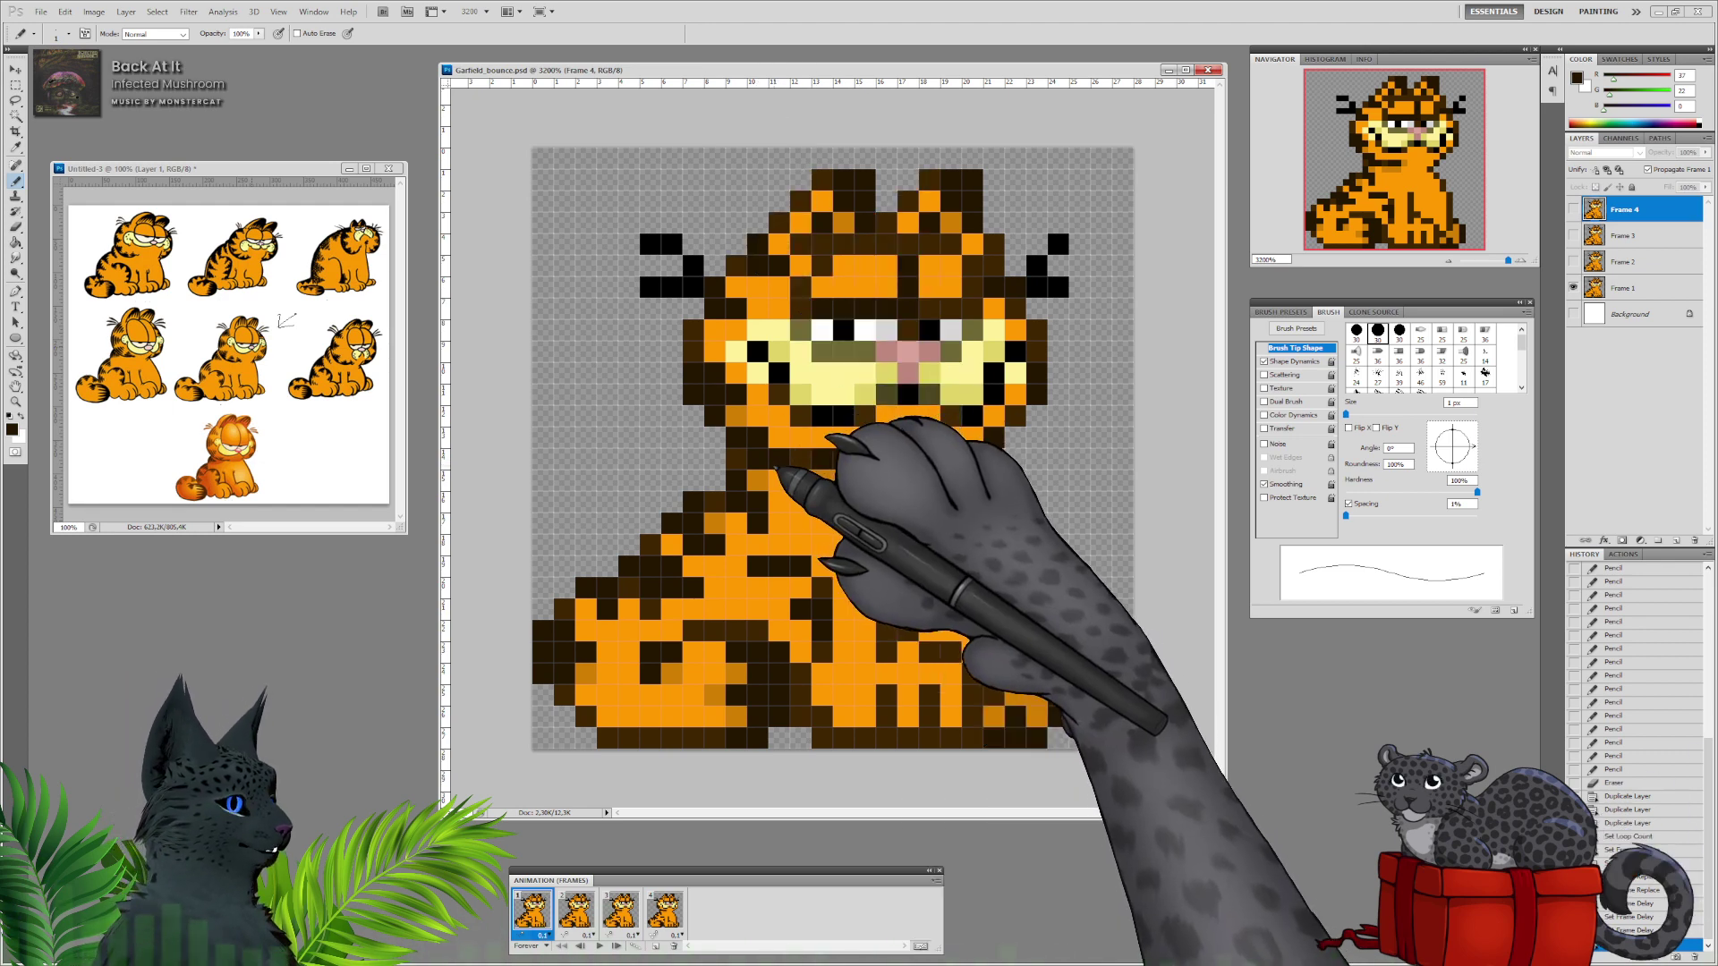
In the second animation frame, lasso Garfield's head on the Frame 2 layer and shift it one pixel right and one pixel down.
click(15, 100)
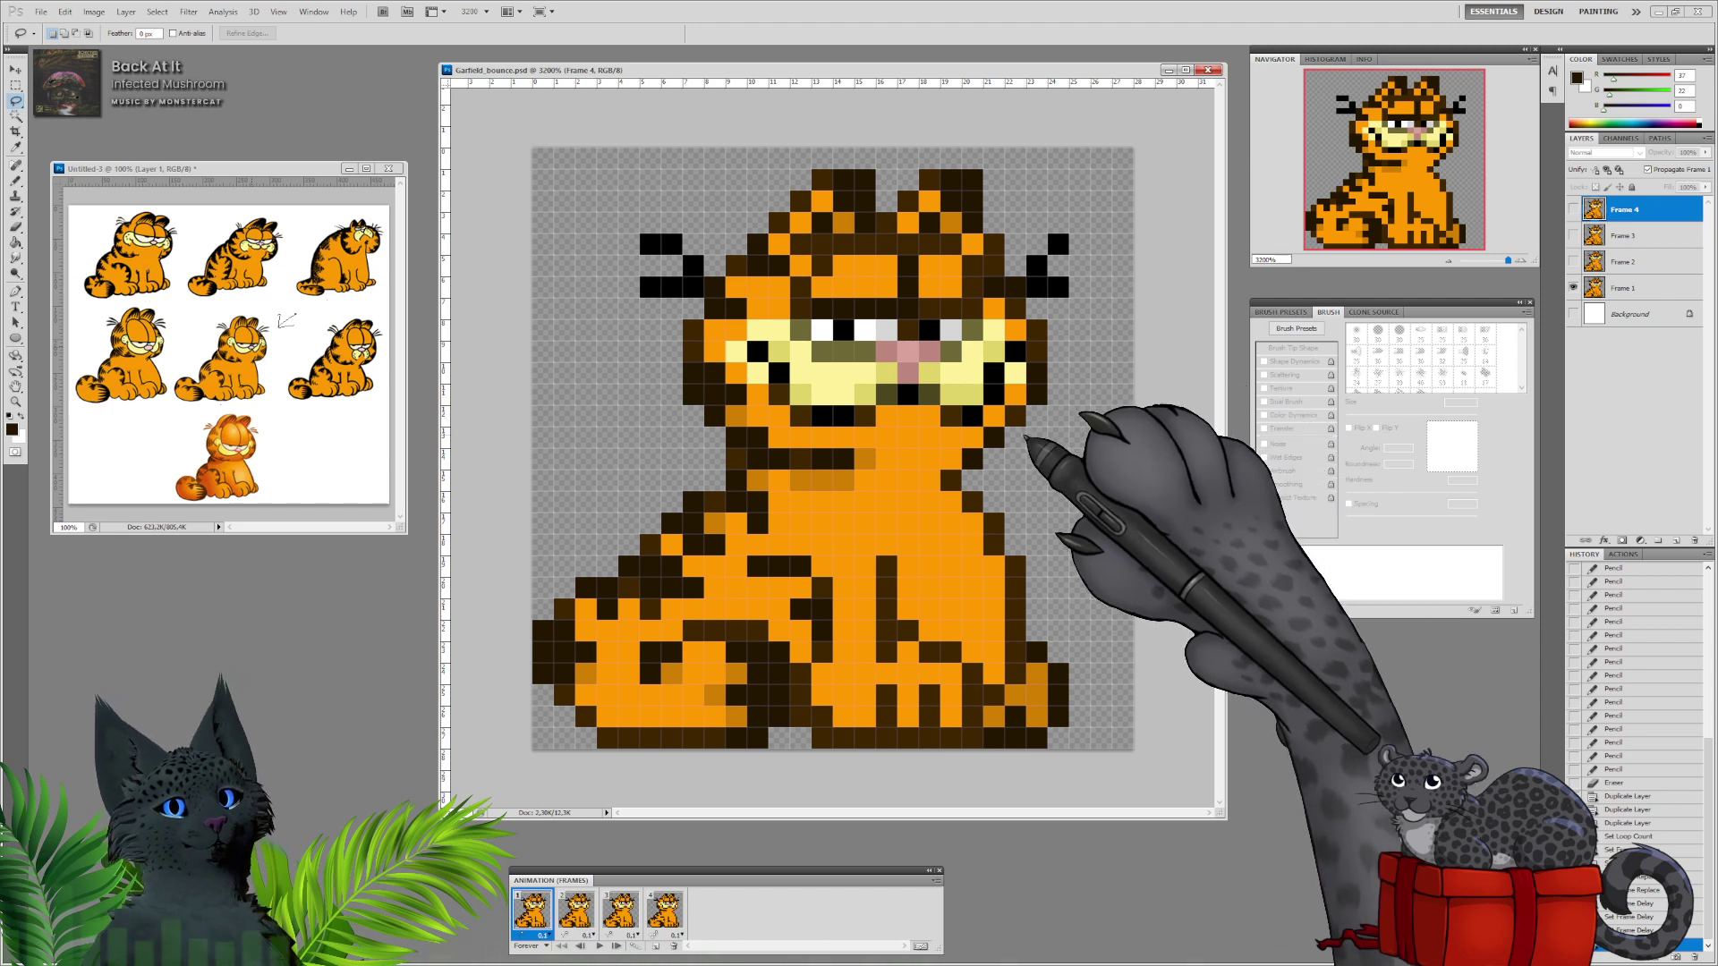
click(1022, 532)
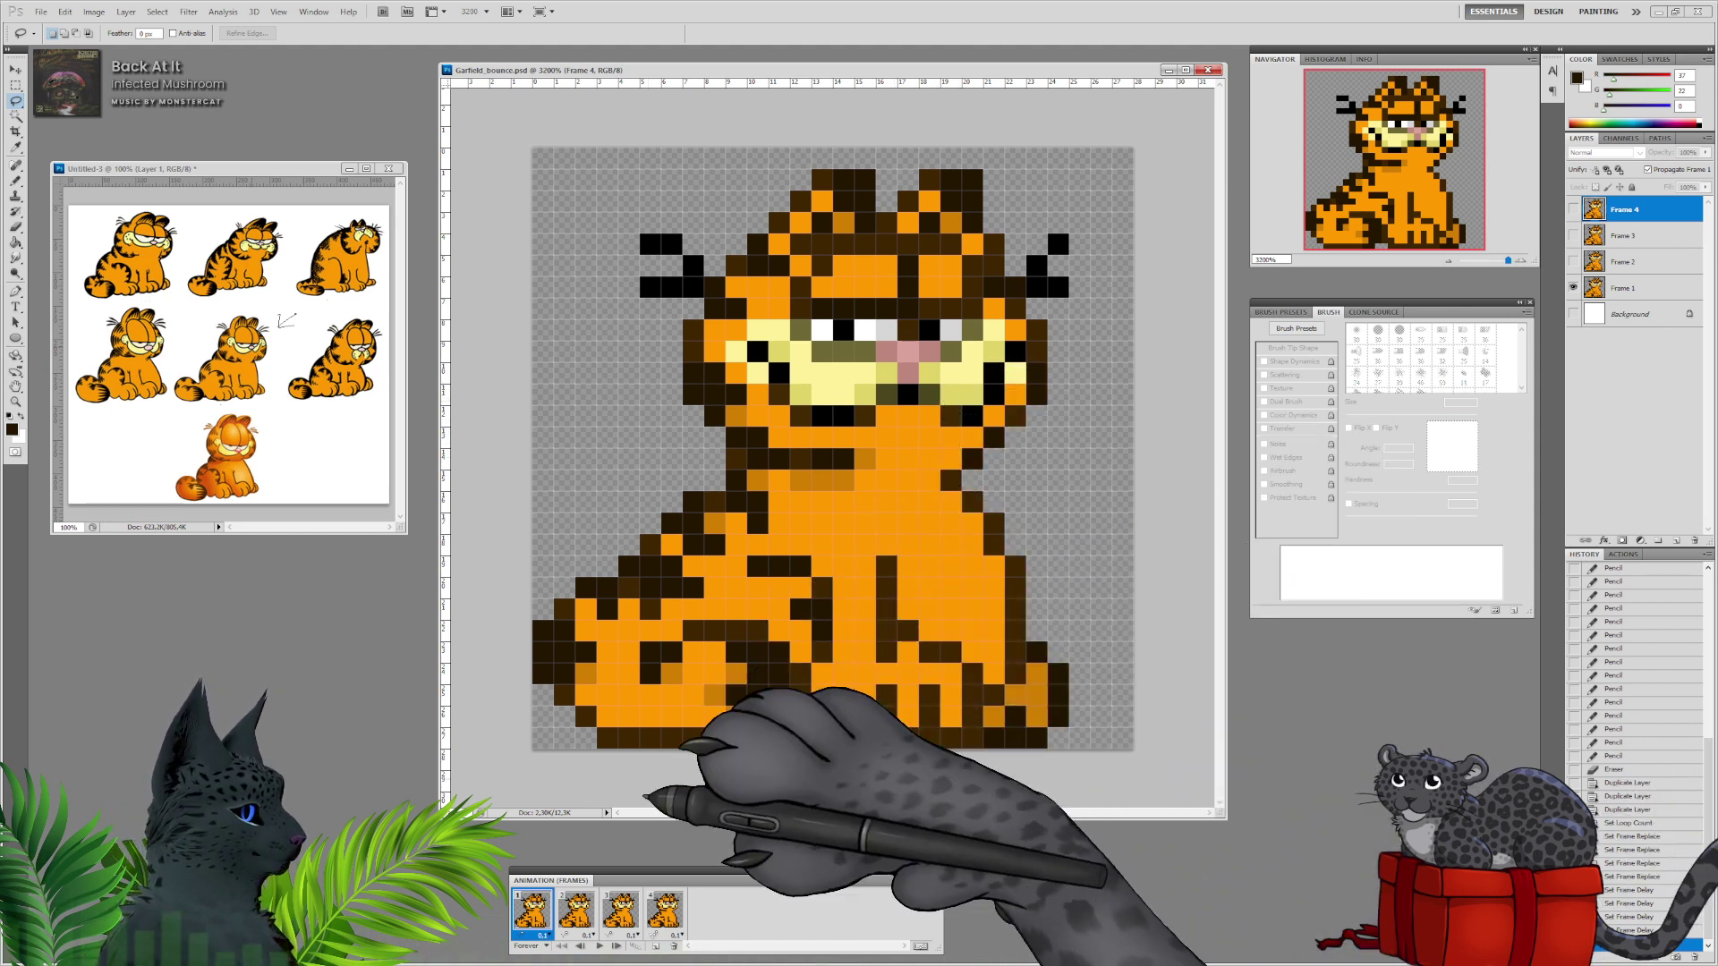
click(575, 911)
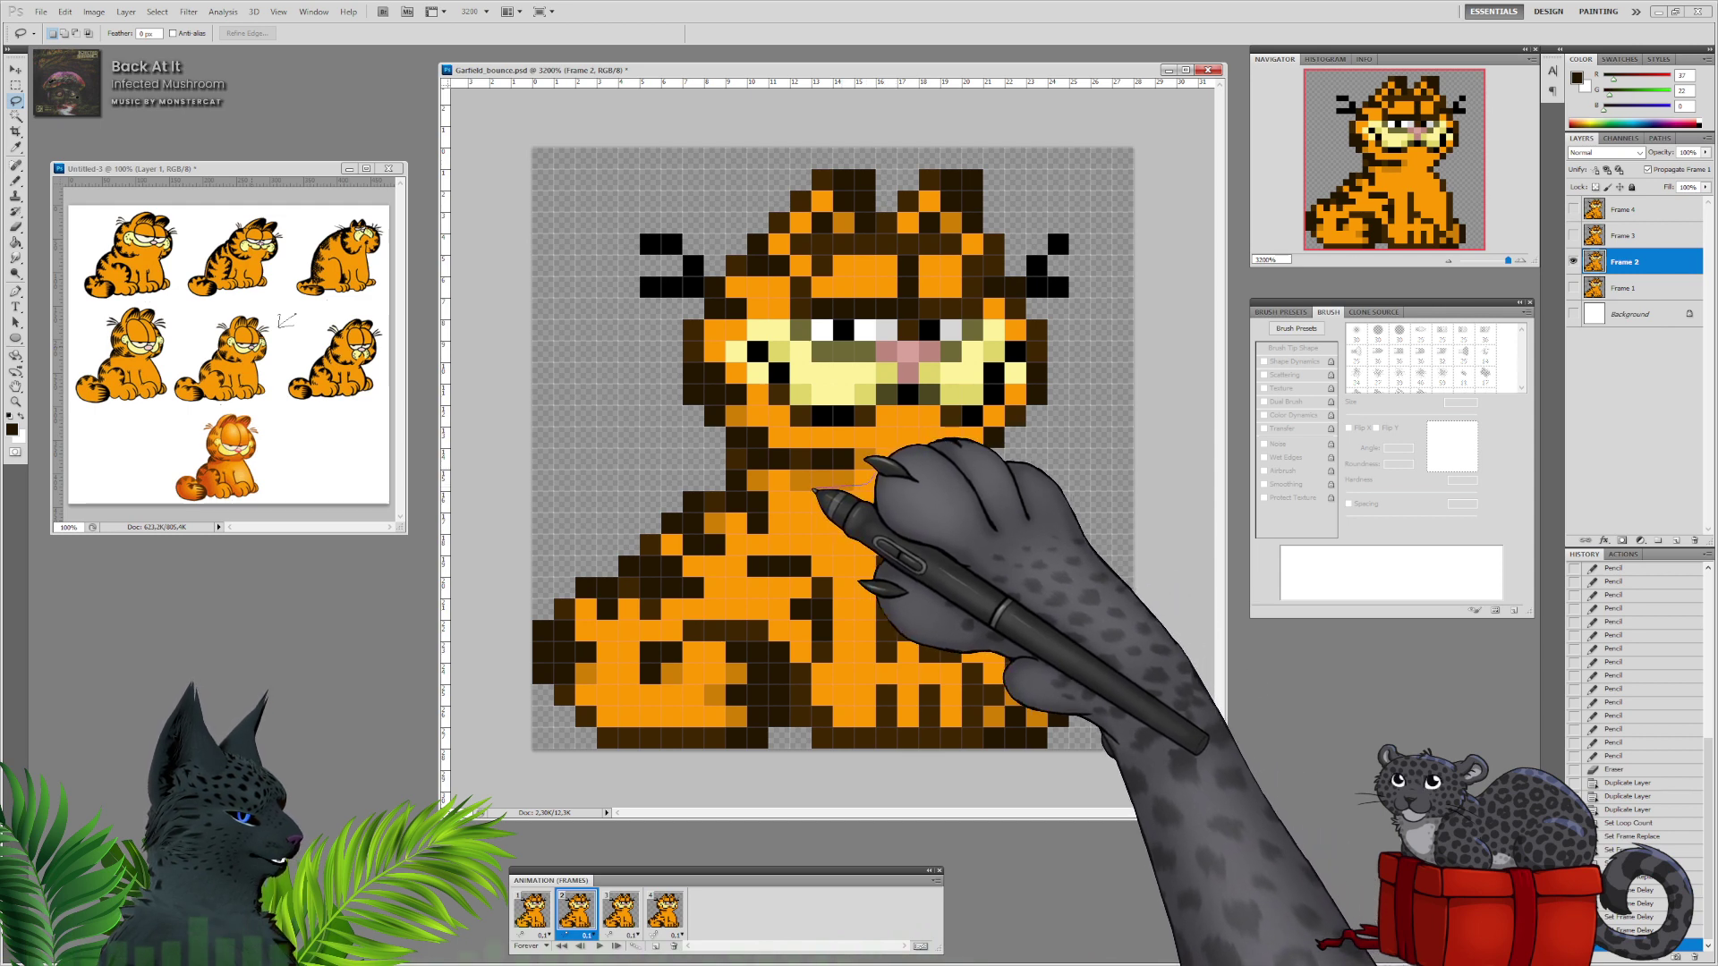
mouse_move(791, 480)
mouse_down()
mouse_move(636, 413)
mouse_move(627, 255)
mouse_move(809, 136)
mouse_move(1027, 143)
mouse_move(1127, 228)
mouse_move(1119, 400)
mouse_move(1069, 465)
mouse_up()
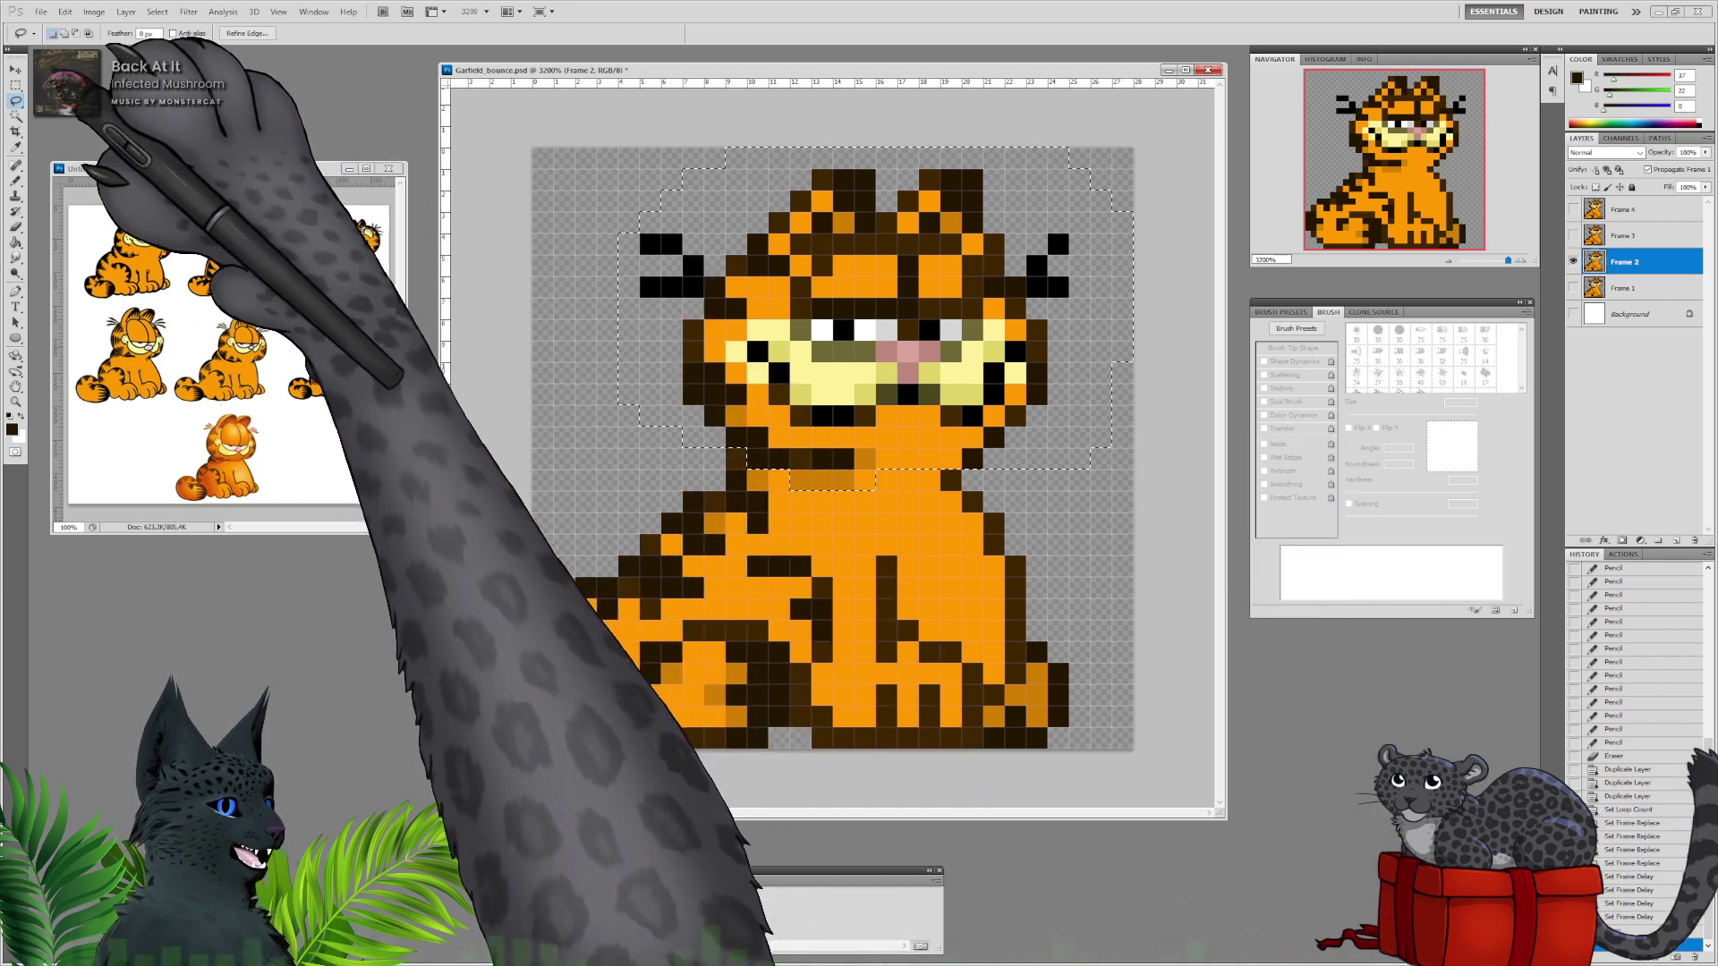
click(16, 69)
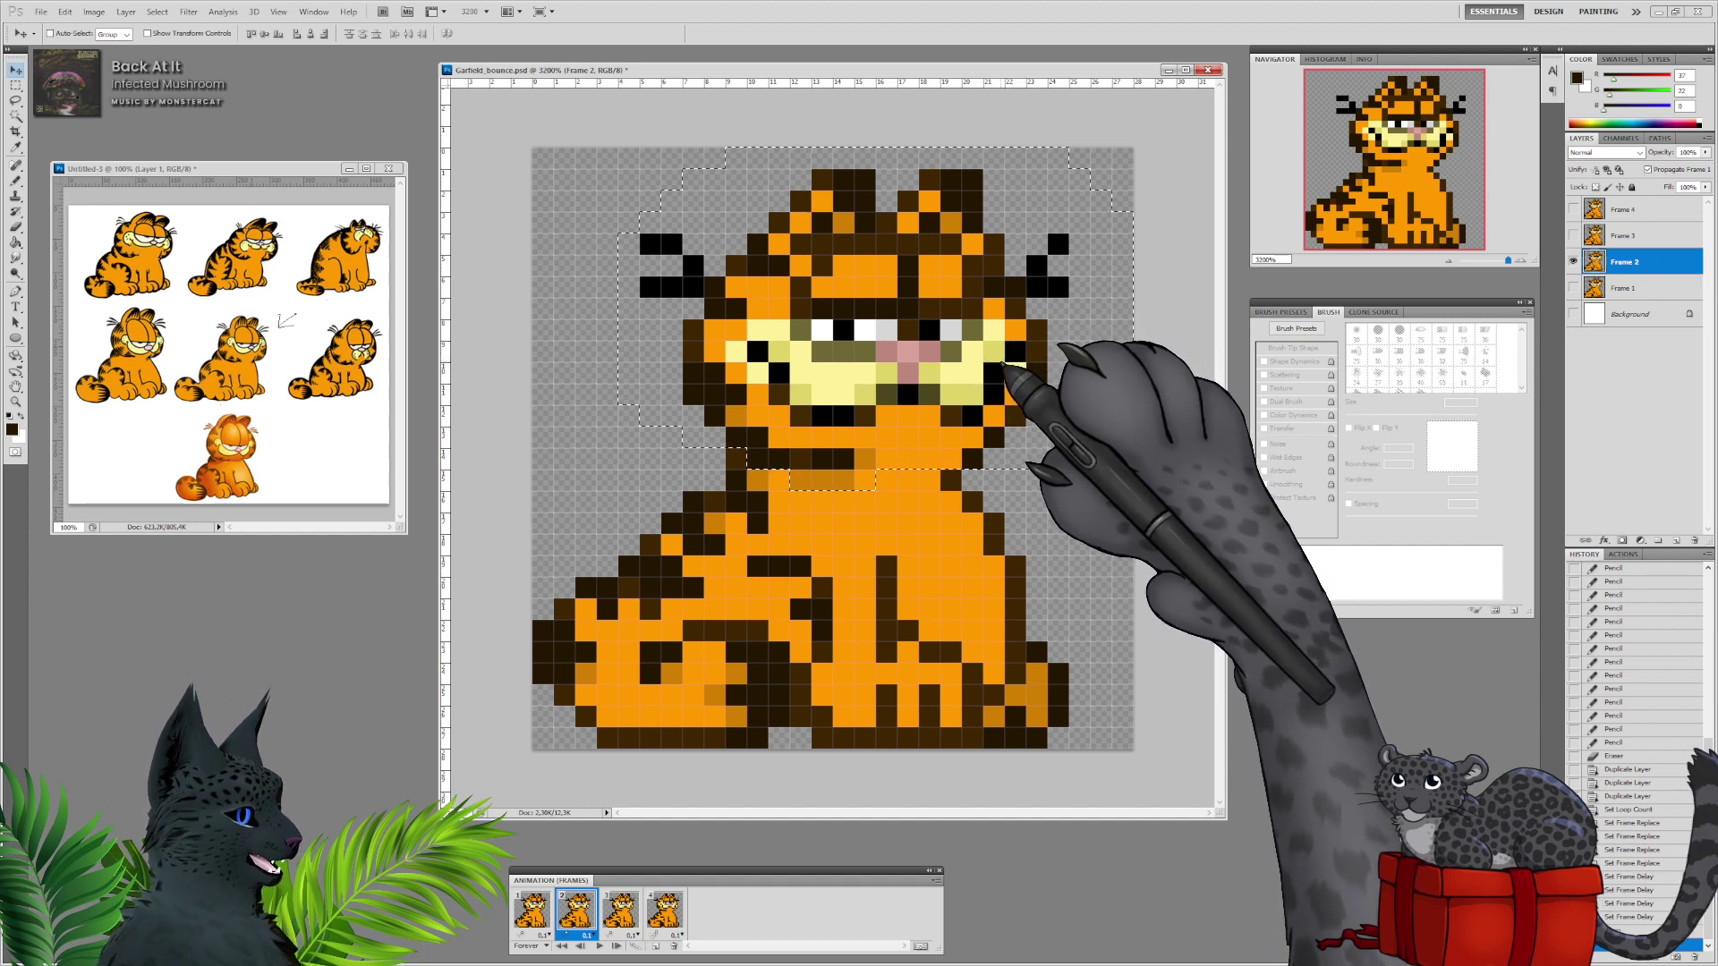
key(Down)
drag(1001, 376, 1022, 379)
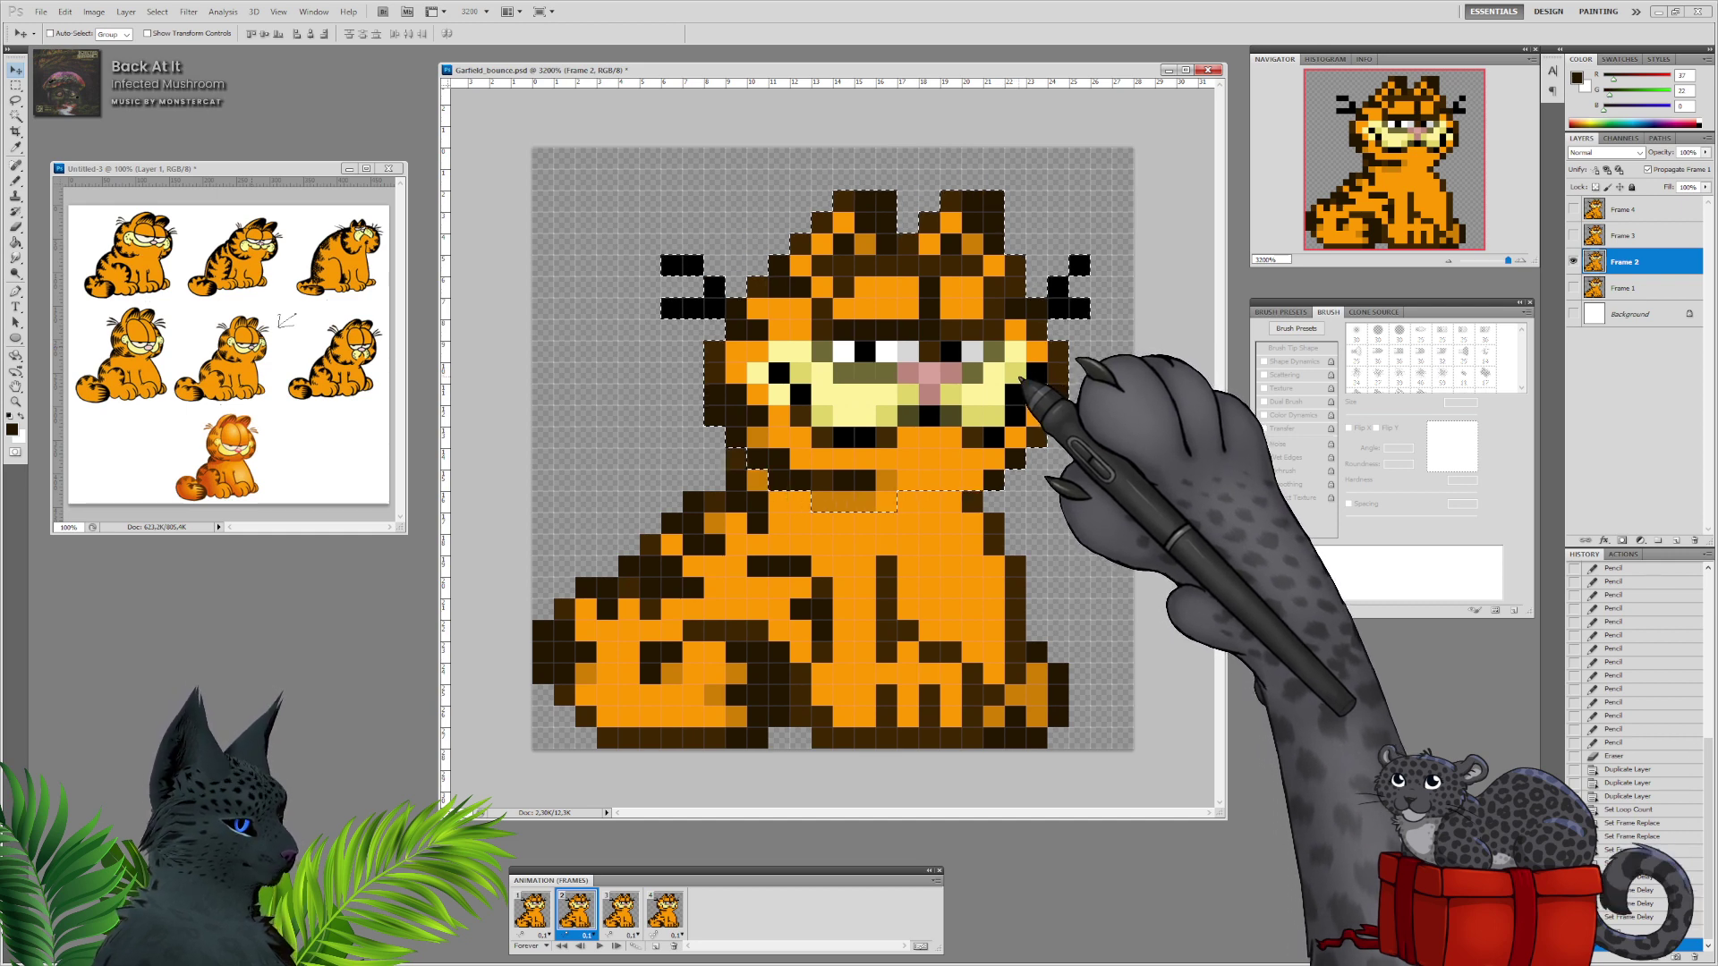
key(Up)
key(Left)
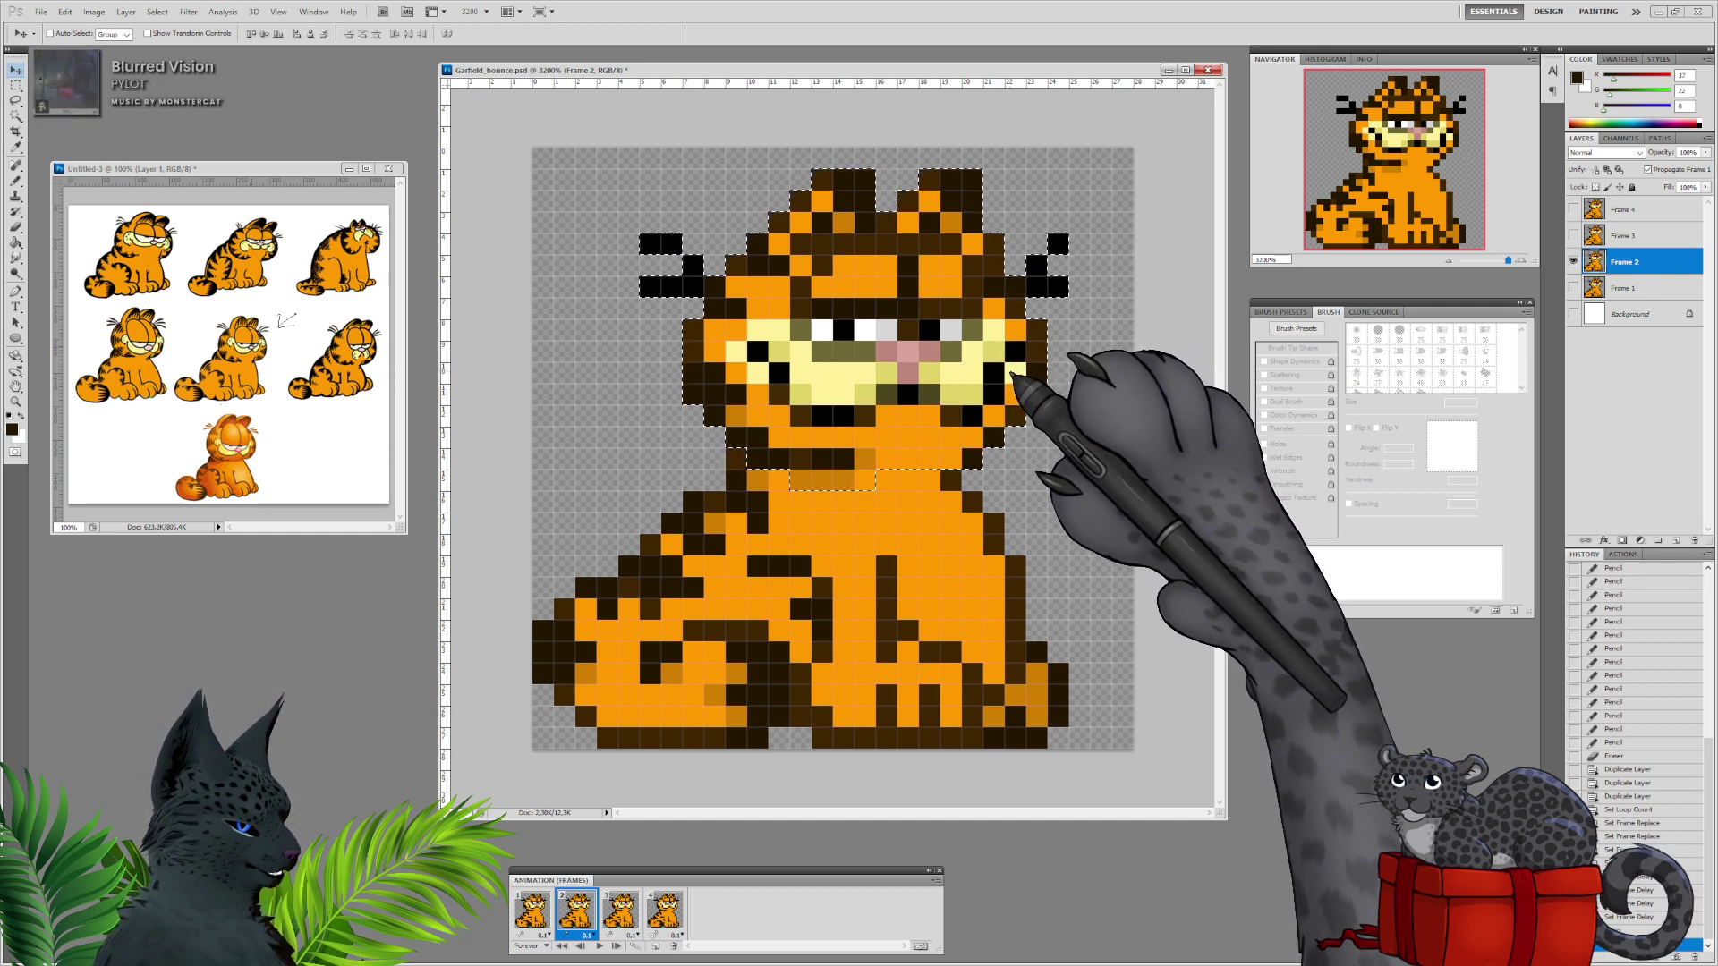
key(Right)
key(Down)
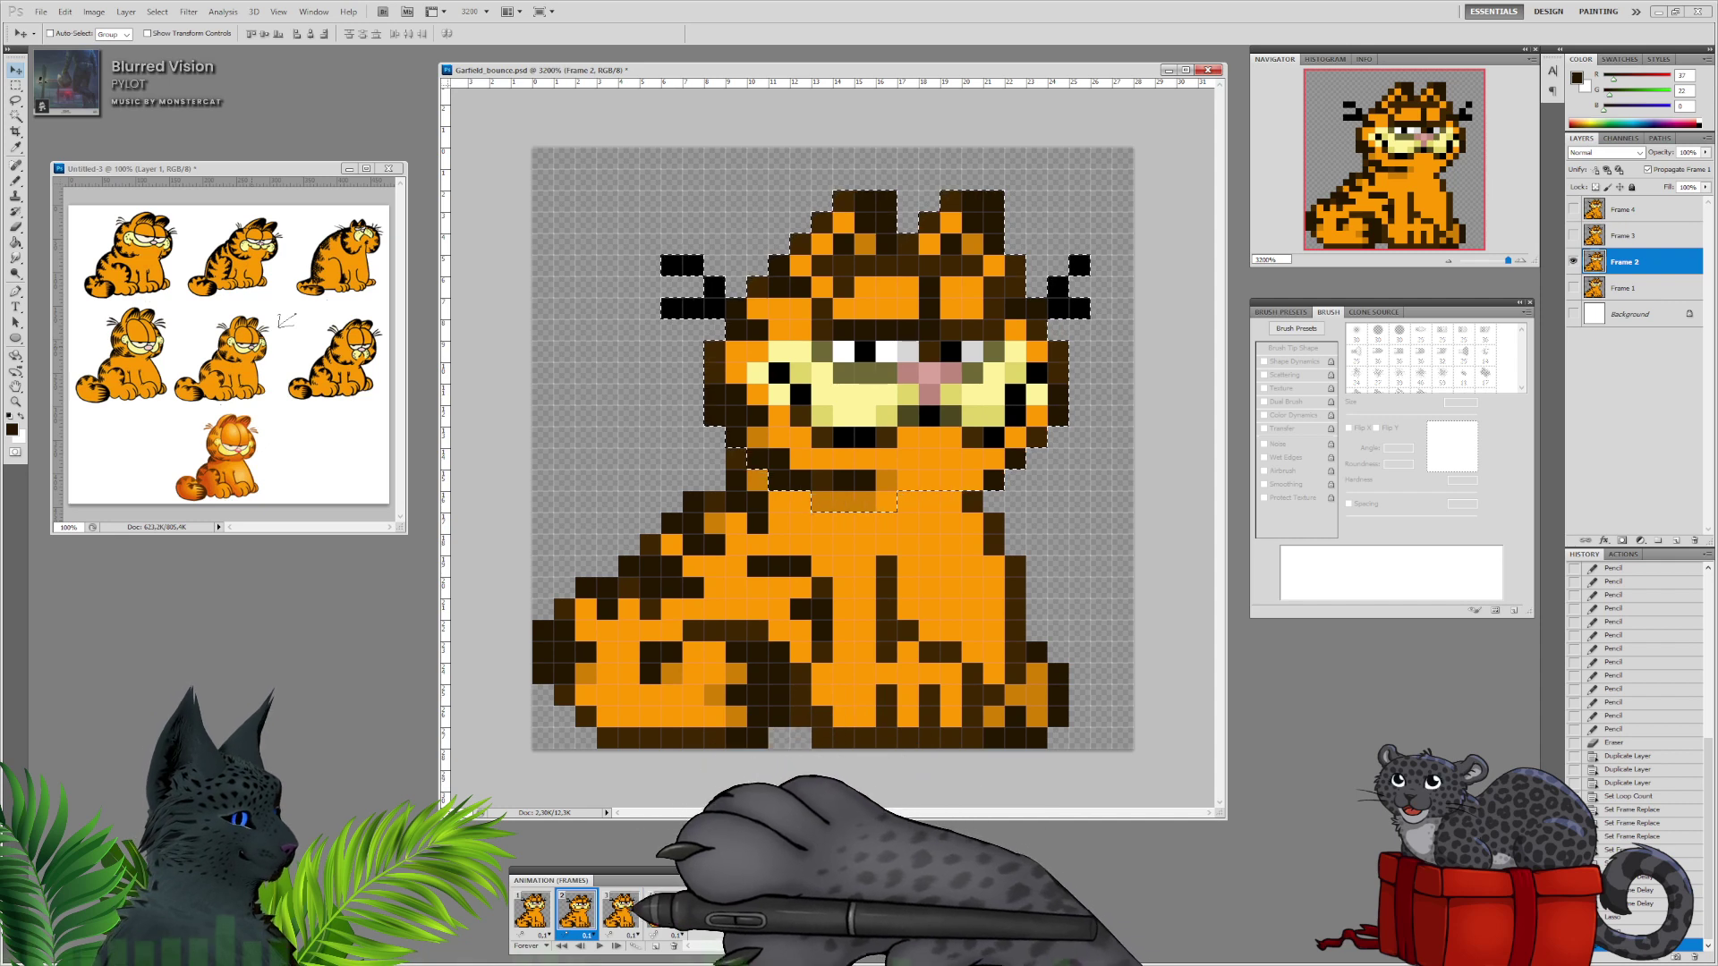
In the third animation frame, realign the selection to the head on the Frame 3 layer and shift the head two pixels right and one down.
click(621, 910)
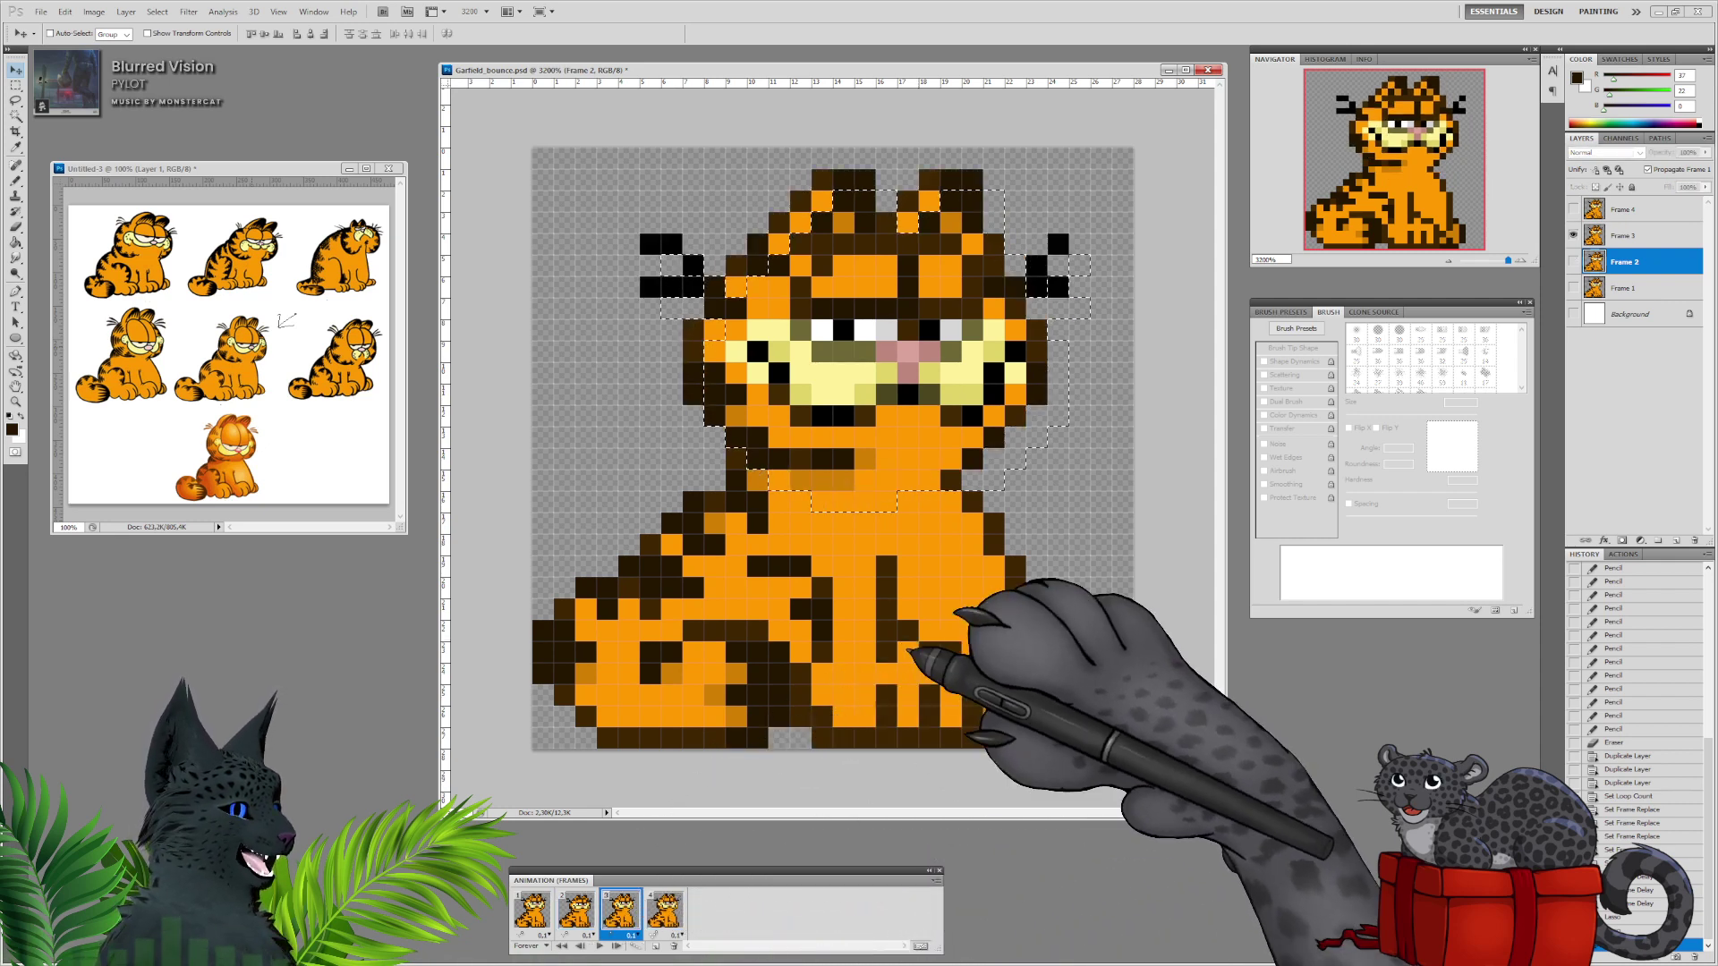
click(1621, 236)
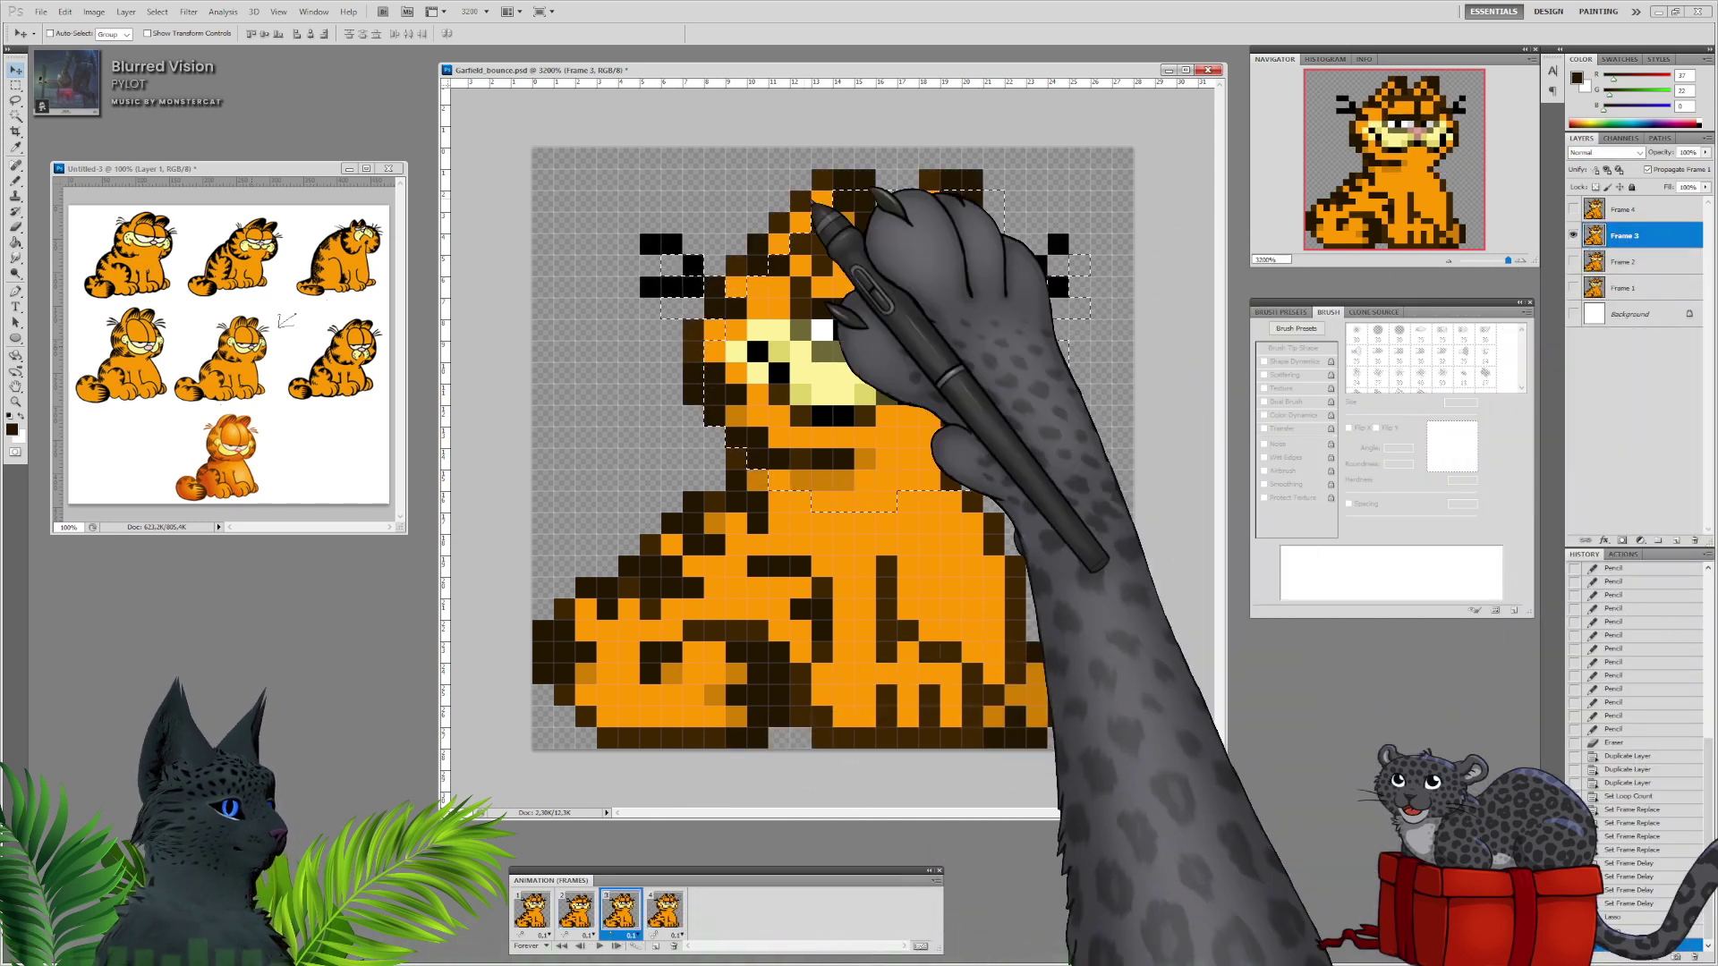
click(15, 85)
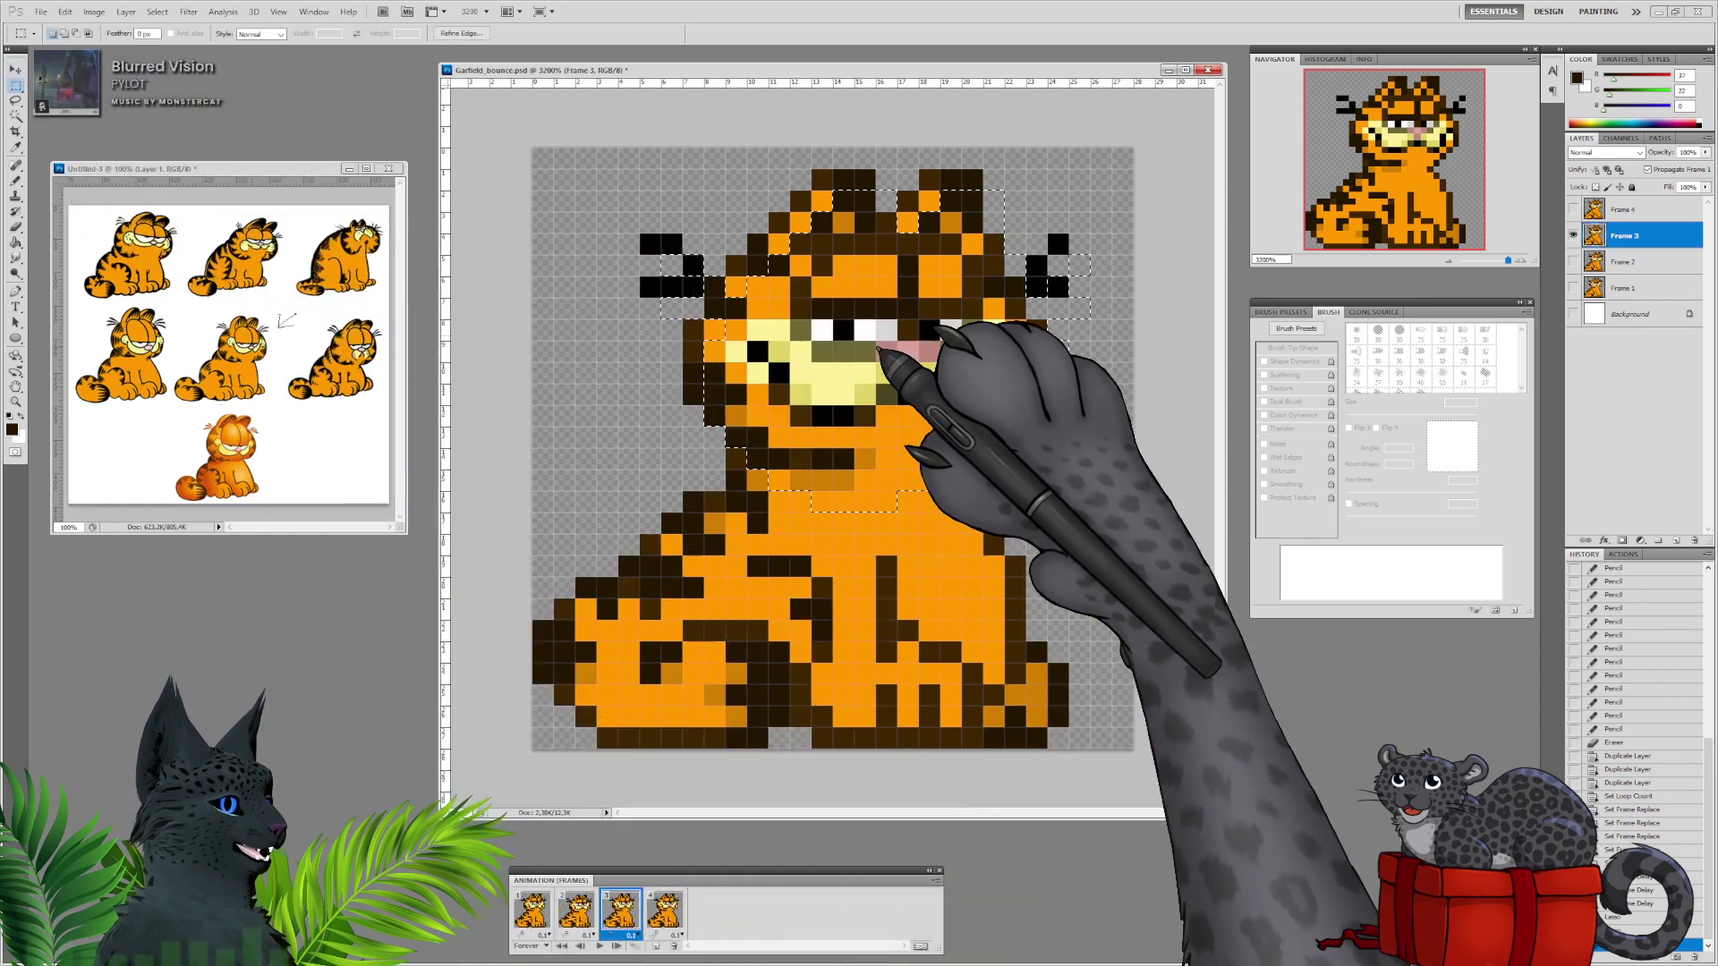
drag(928, 382, 908, 364)
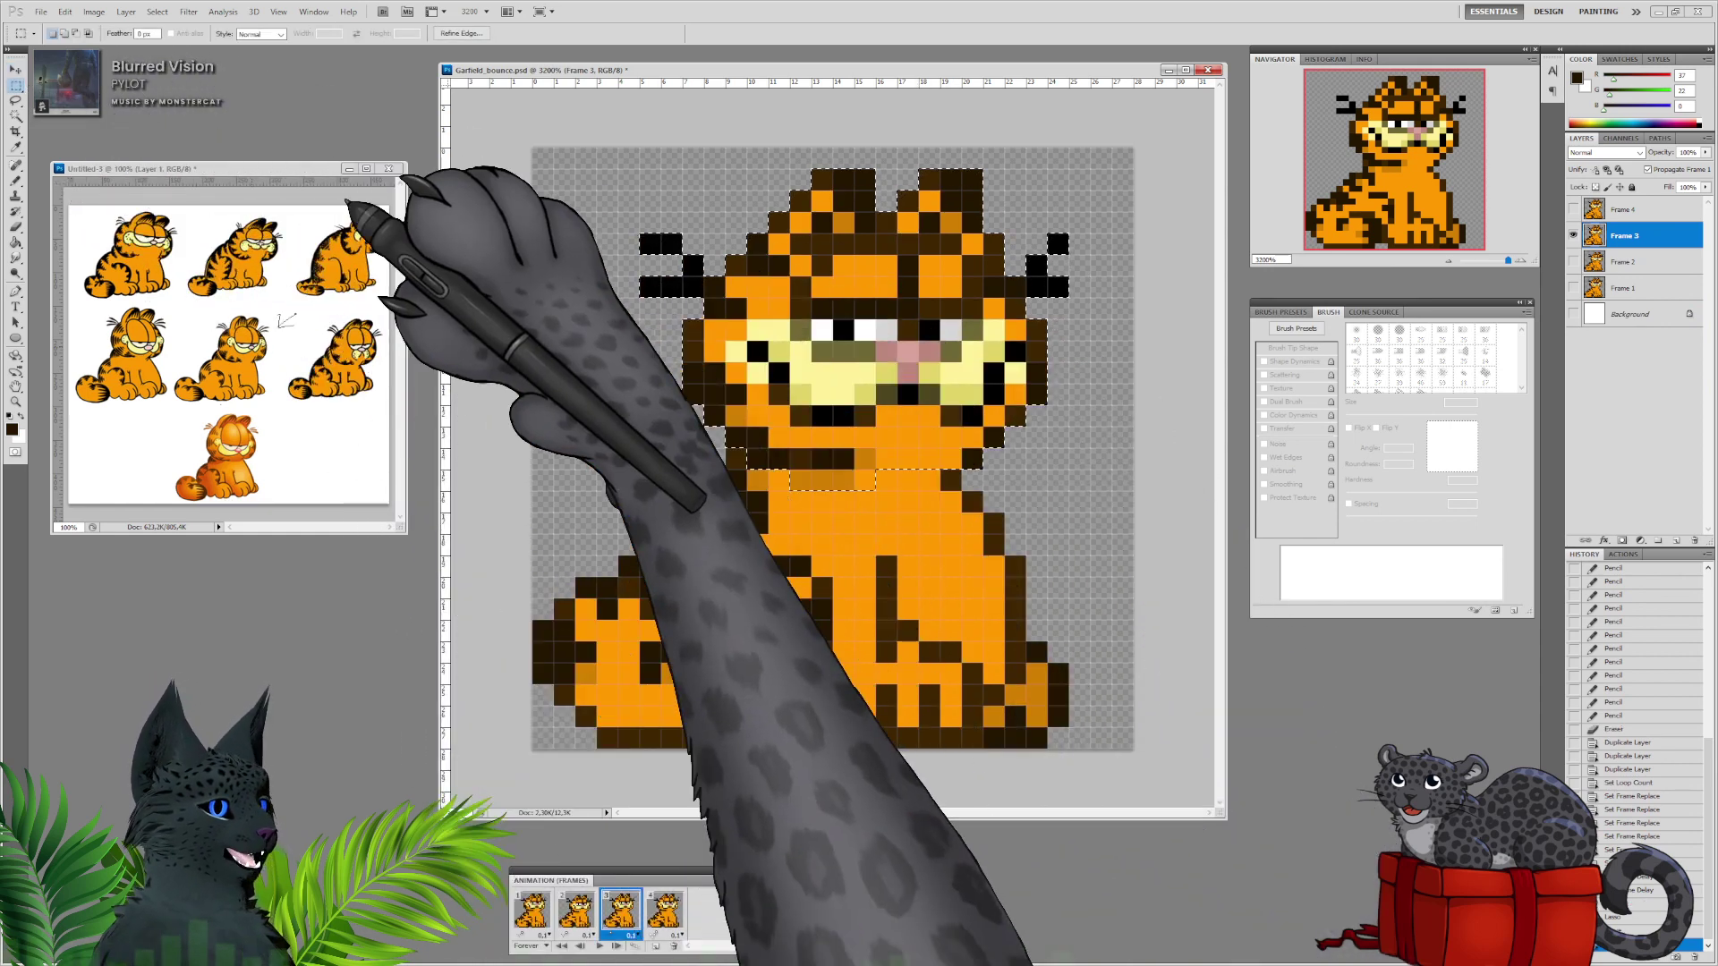
click(15, 69)
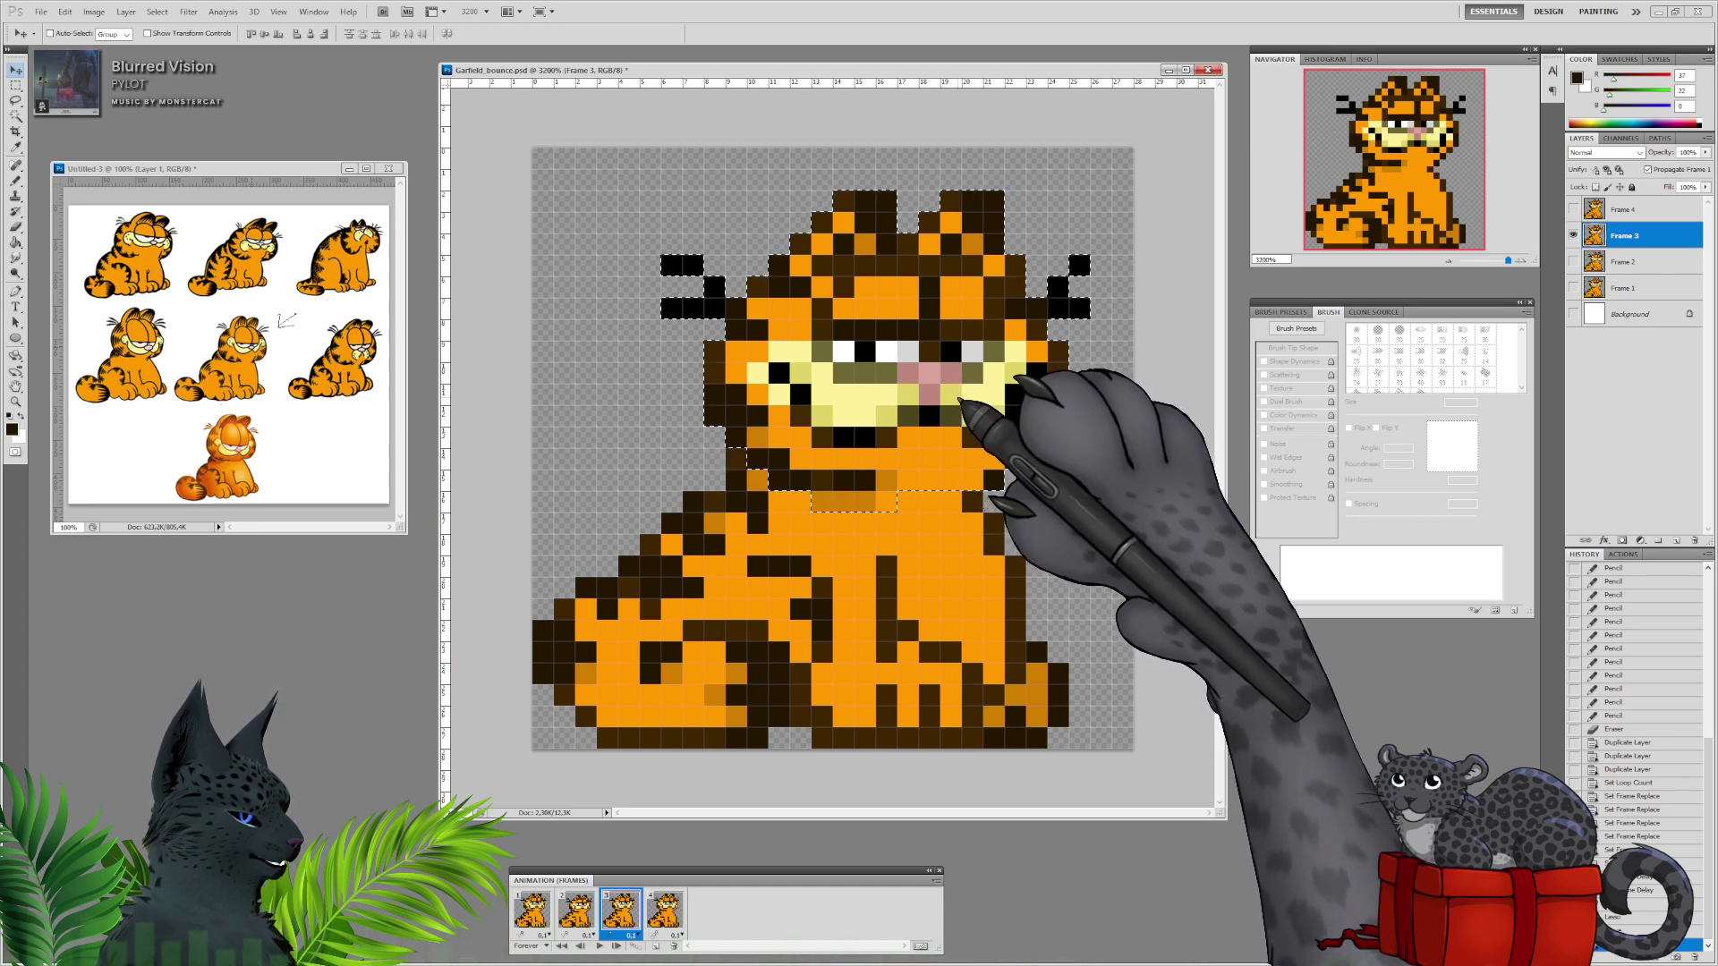
drag(973, 400, 972, 402)
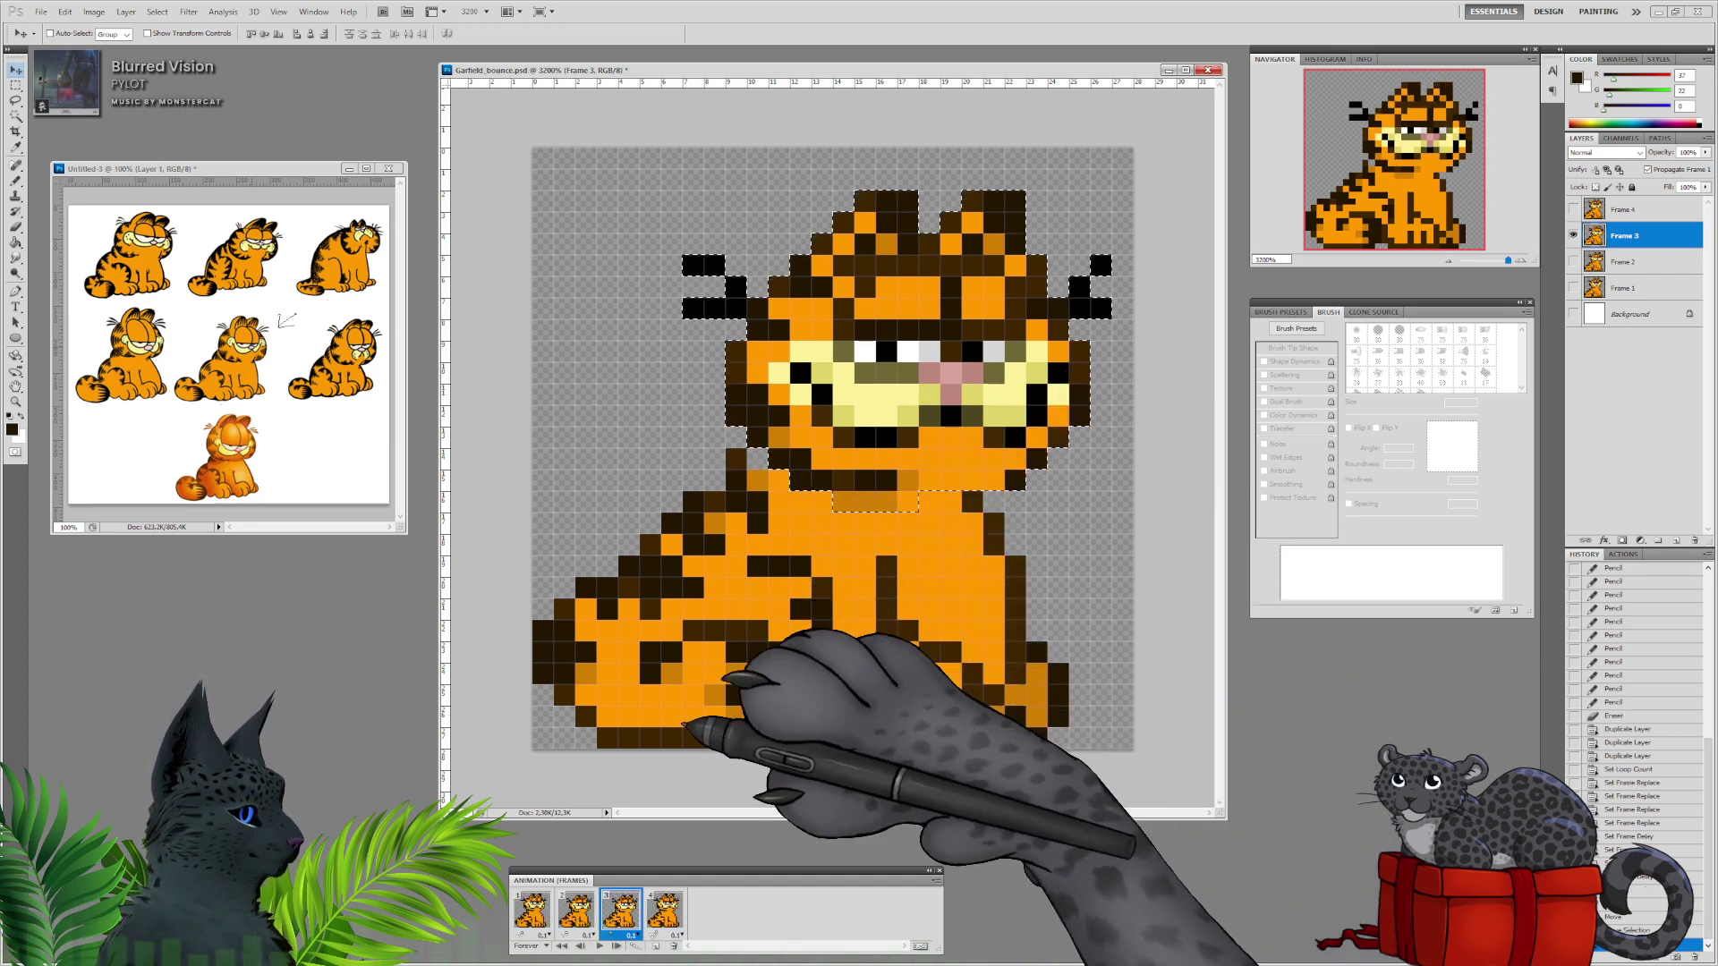
In the fourth animation frame, realign the selection on the Frame 4 layer, shift the head one pixel right and one down, and deselect.
click(665, 910)
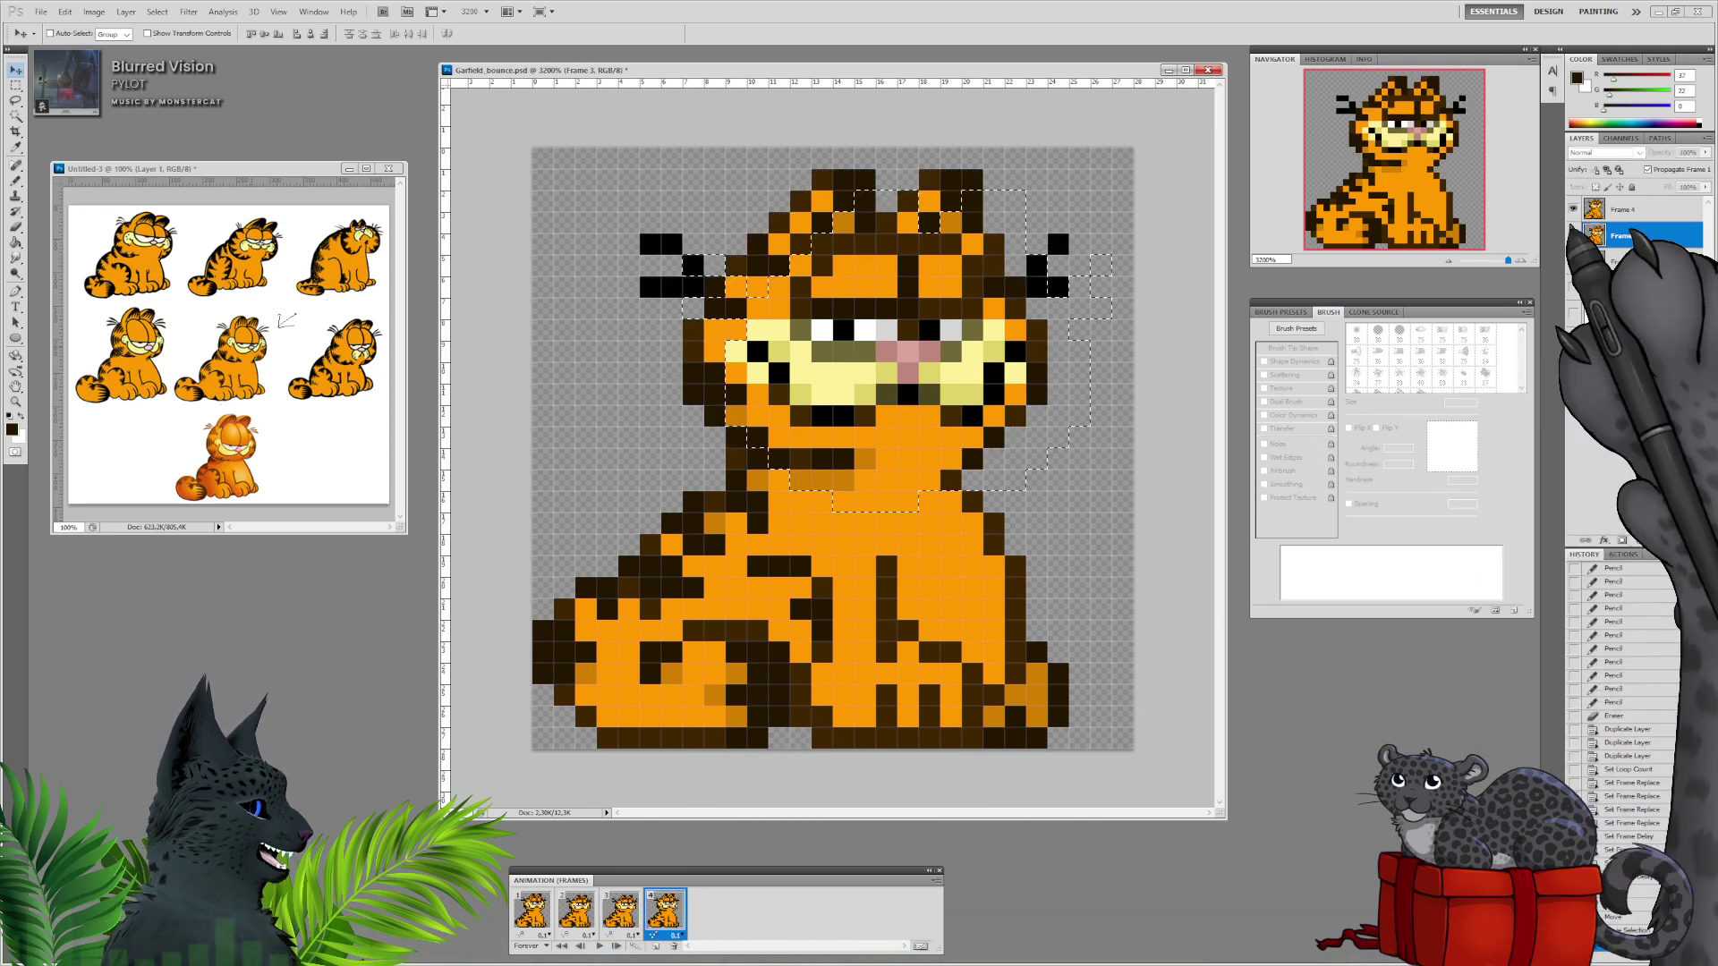
click(1624, 210)
click(16, 86)
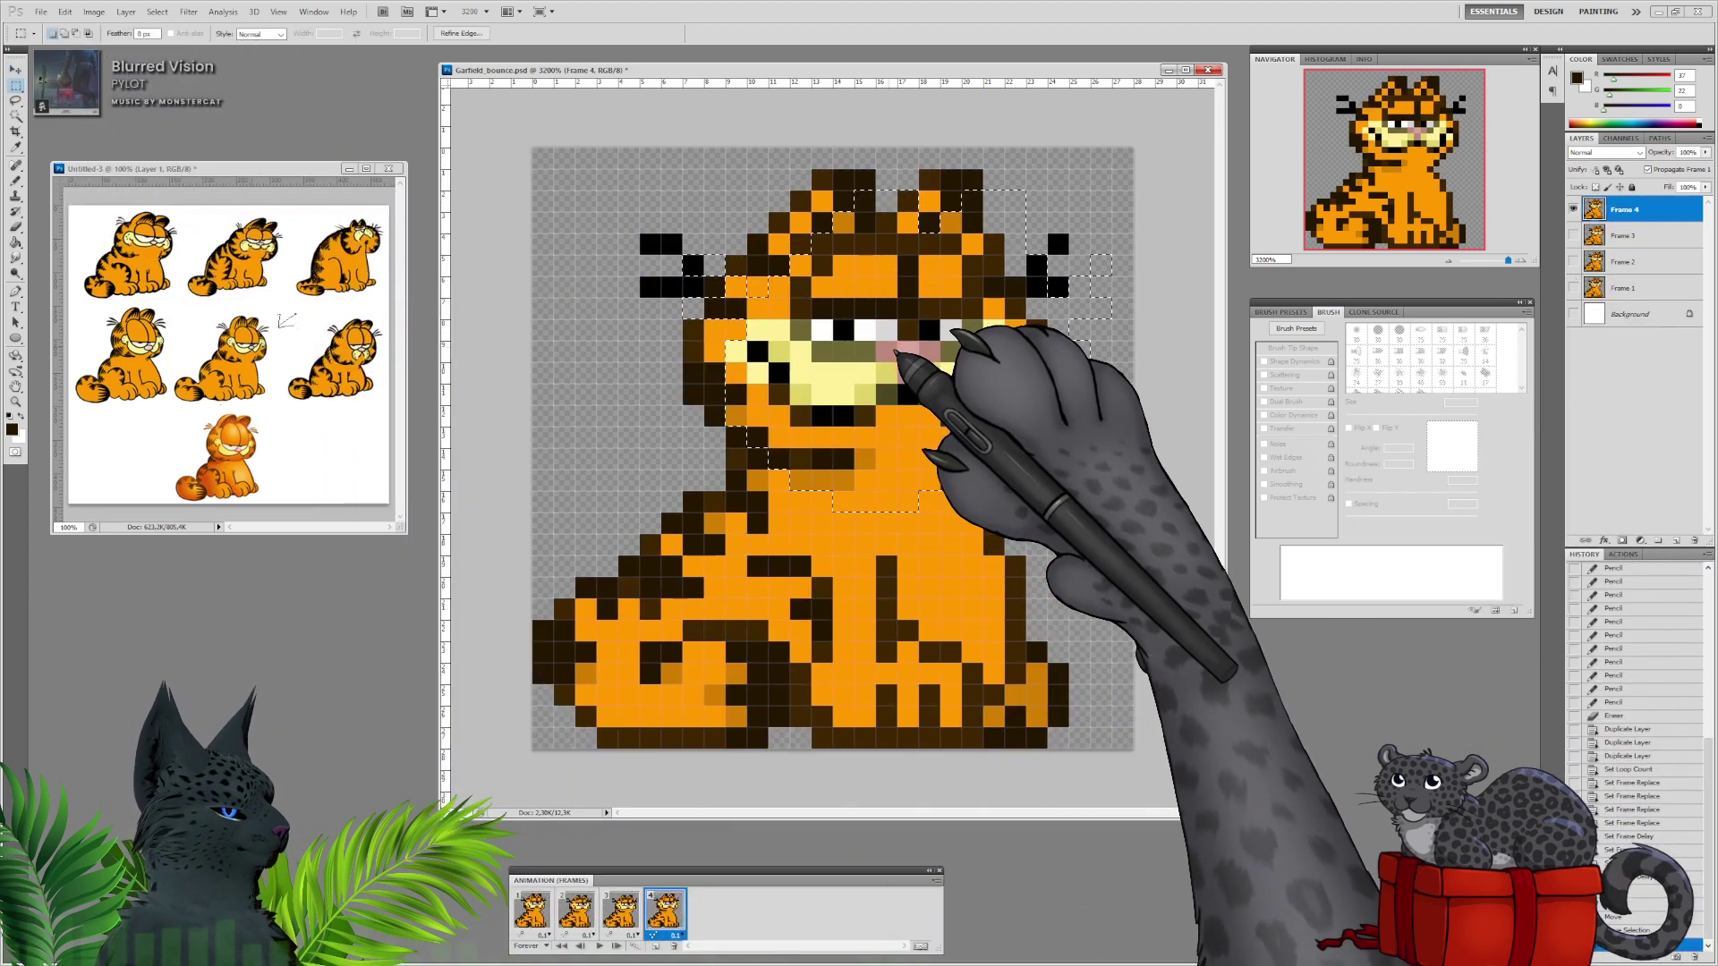
drag(899, 351, 866, 331)
key(v)
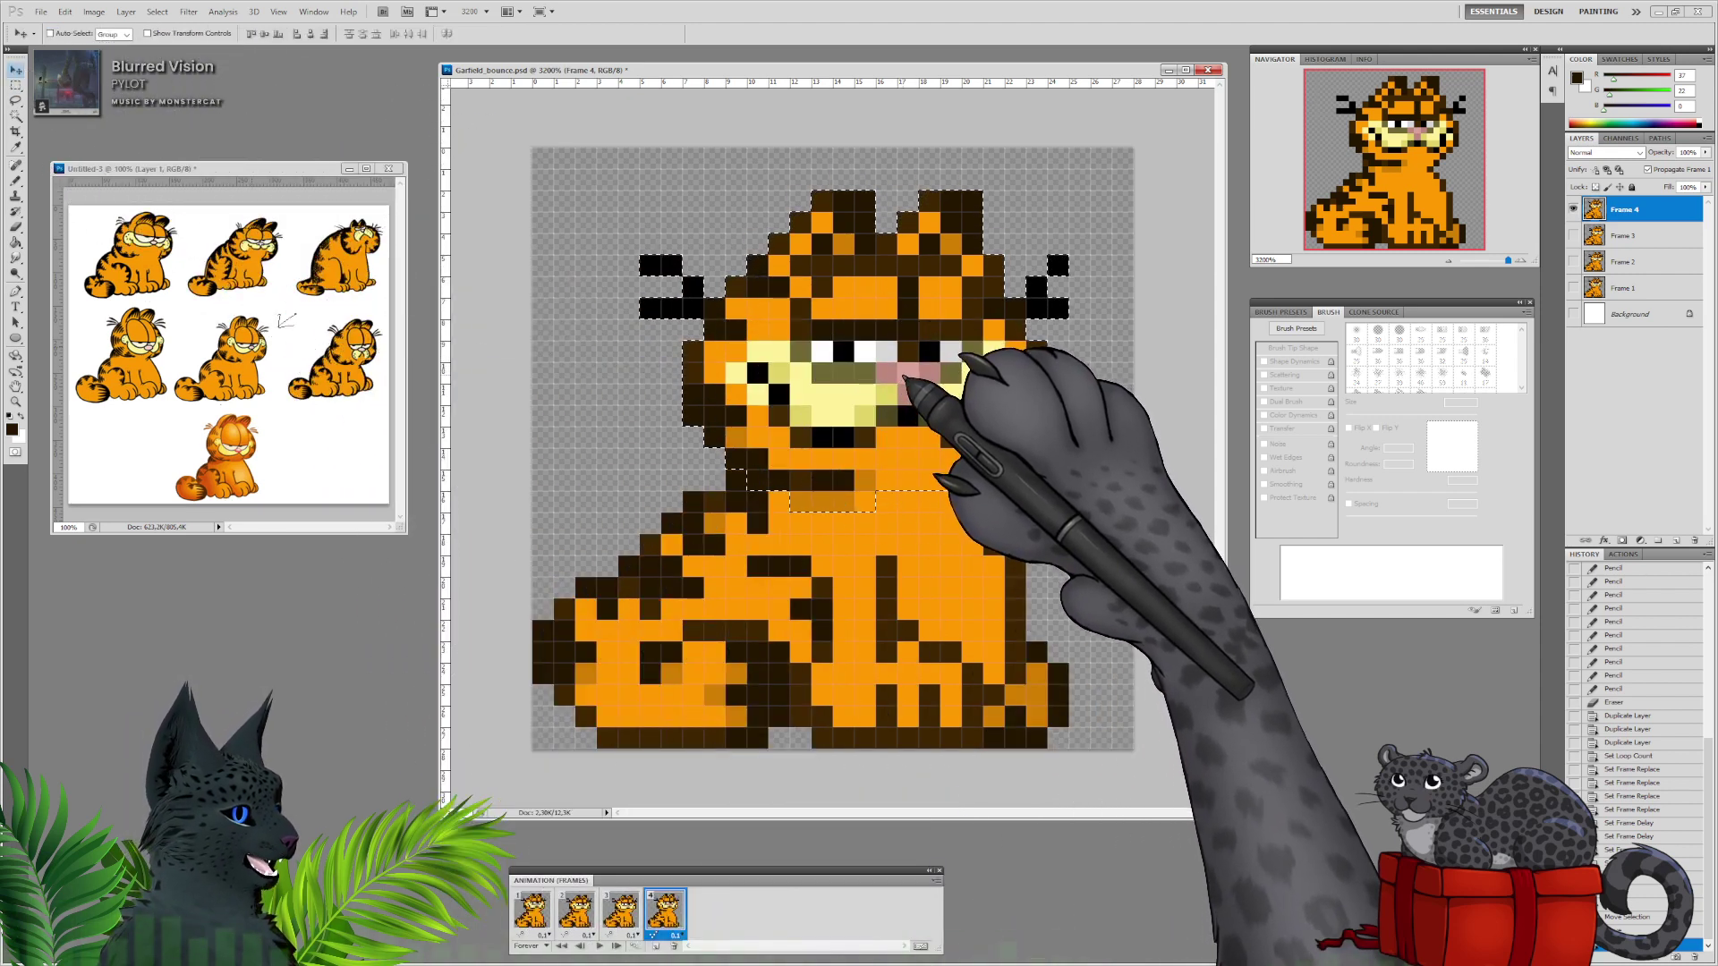
drag(905, 366, 928, 399)
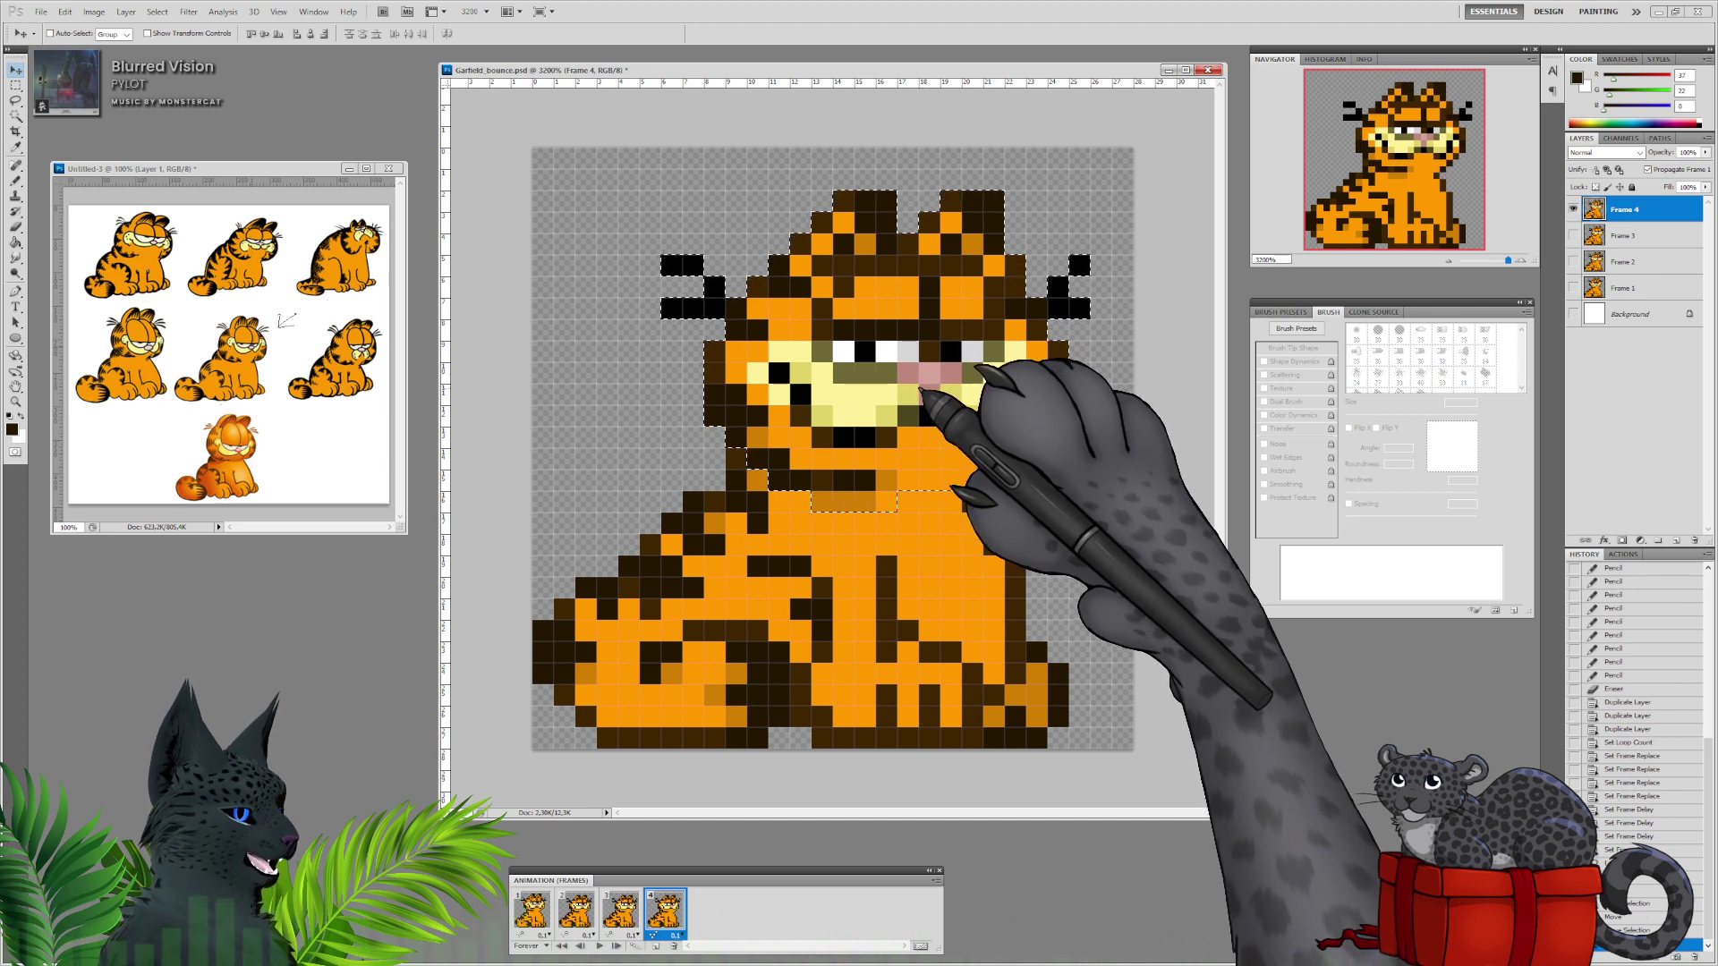
click(15, 85)
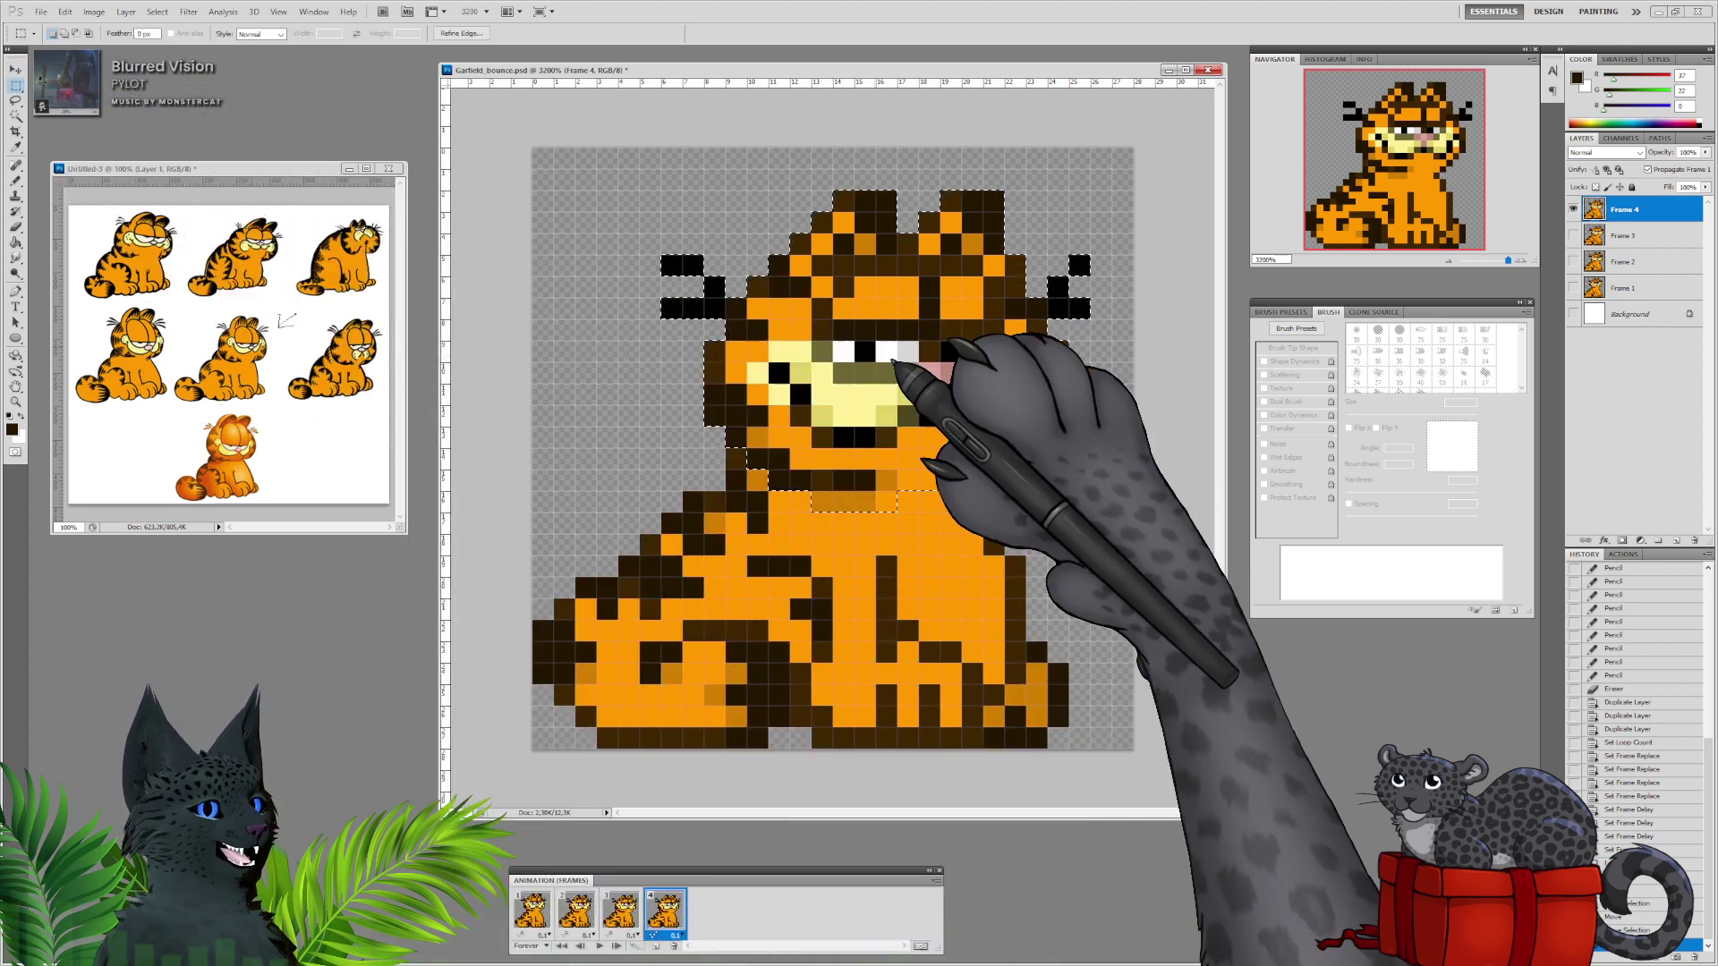
click(1176, 416)
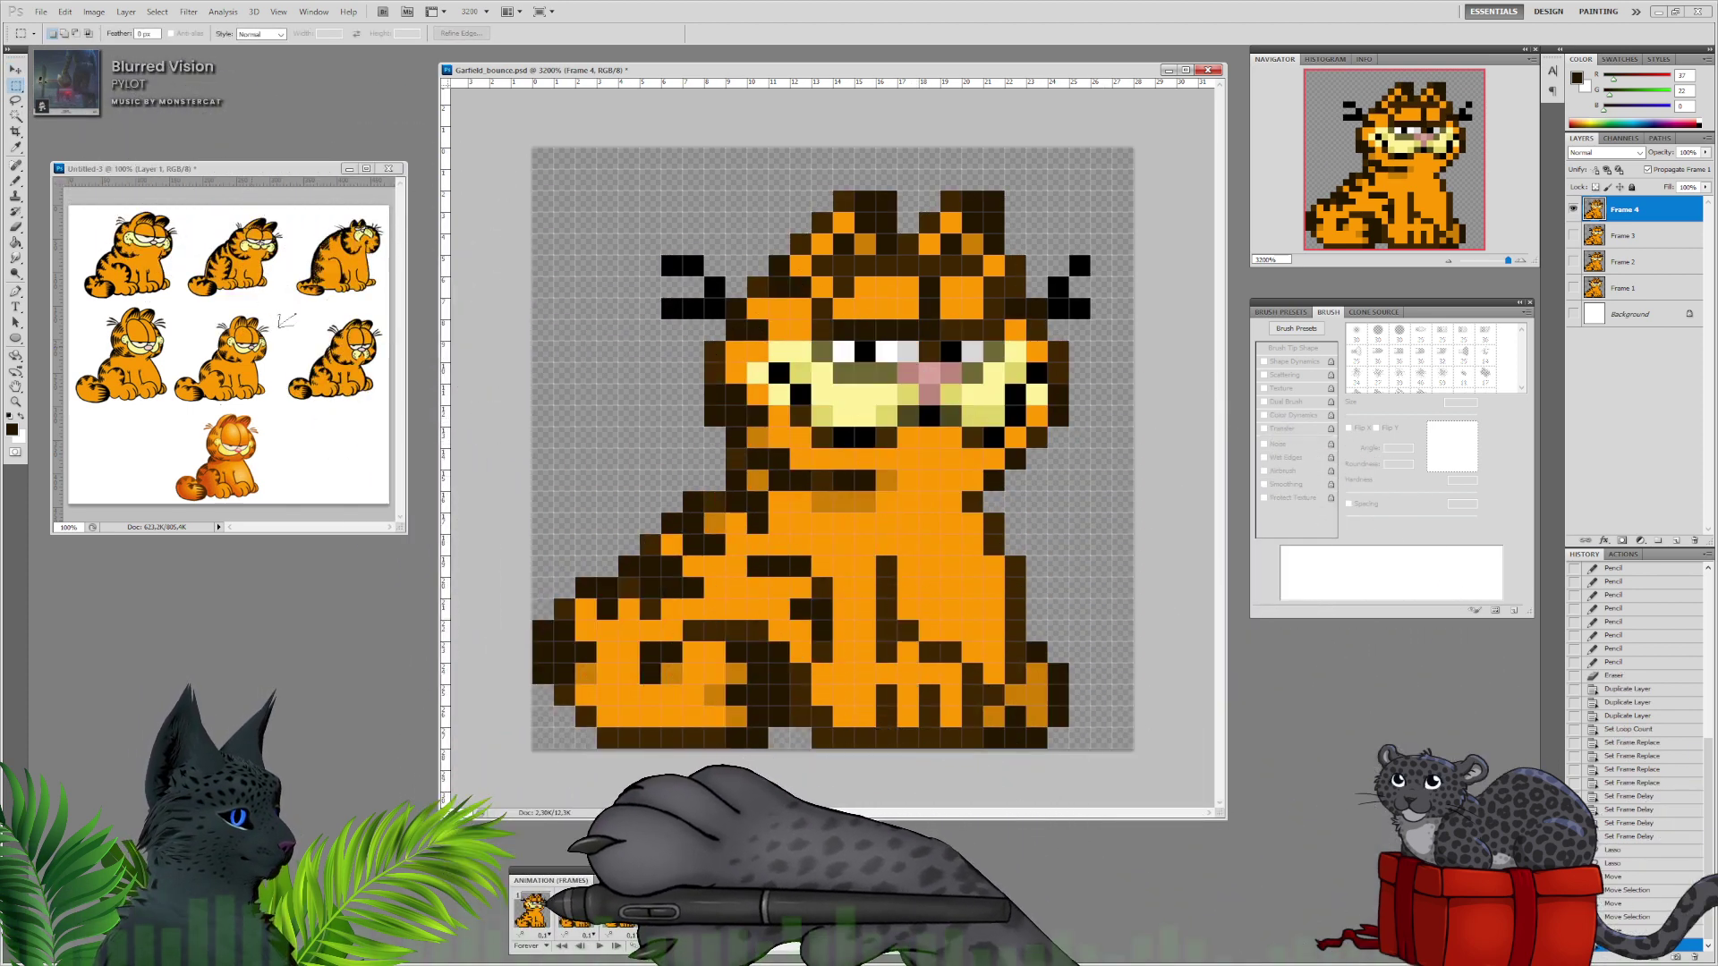
Play the animation and compare the cat's pose across its frames.
click(533, 912)
click(577, 913)
click(620, 914)
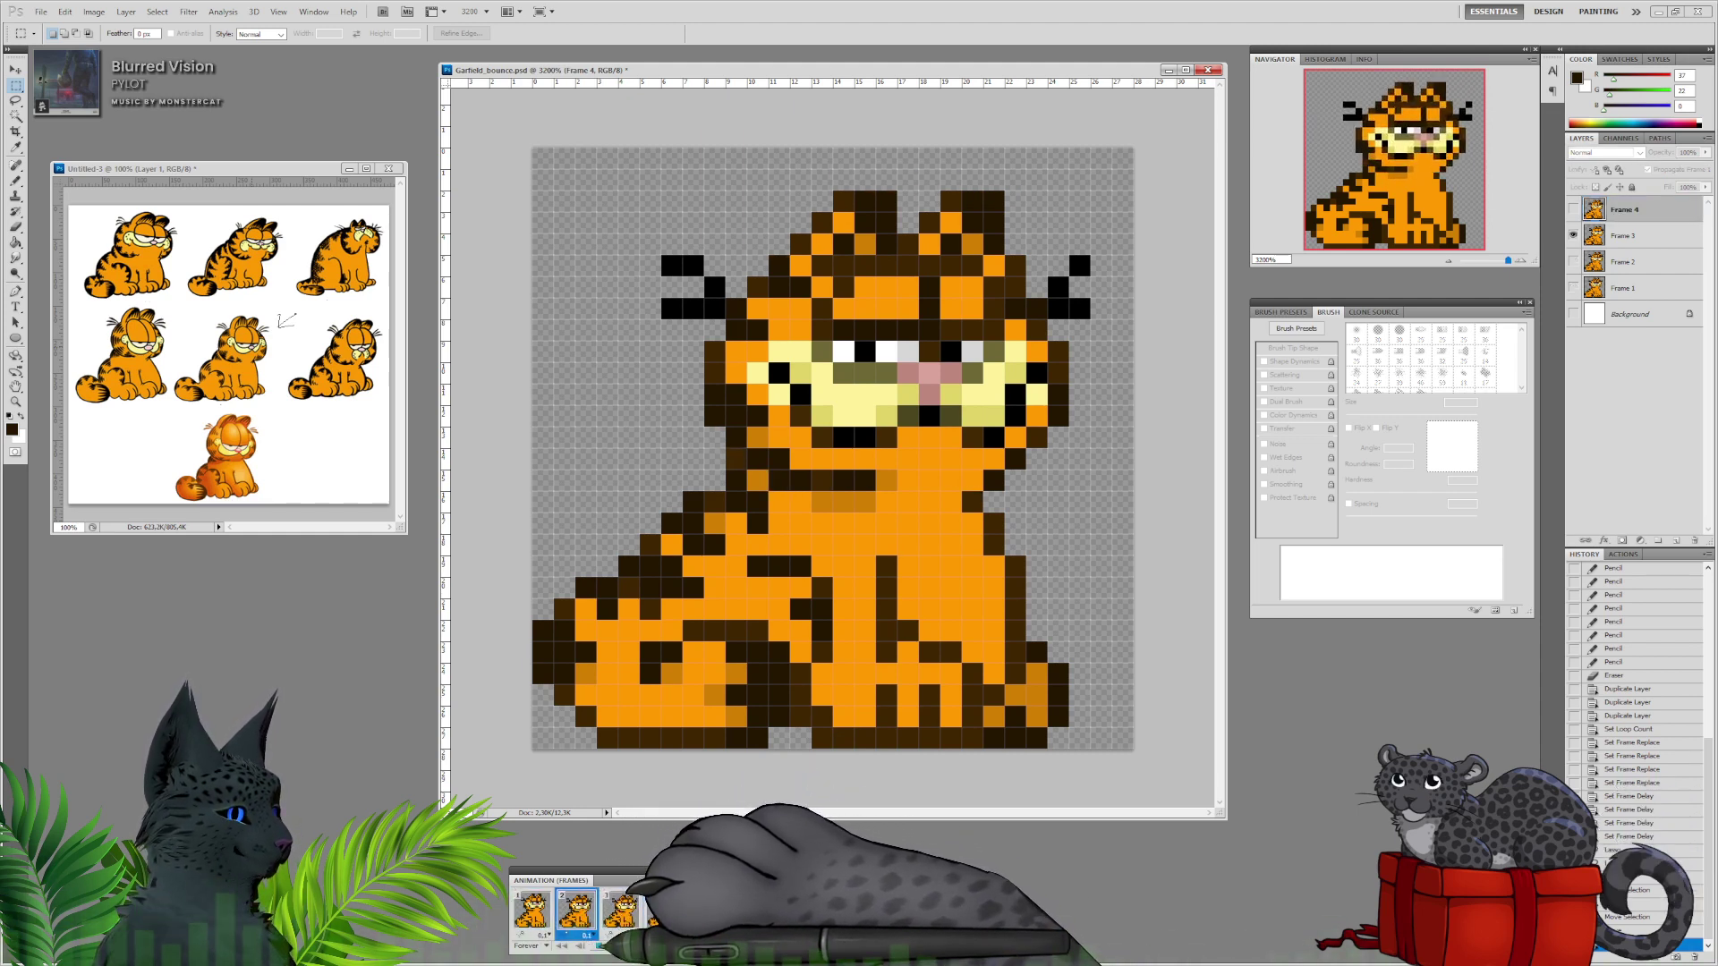
click(598, 944)
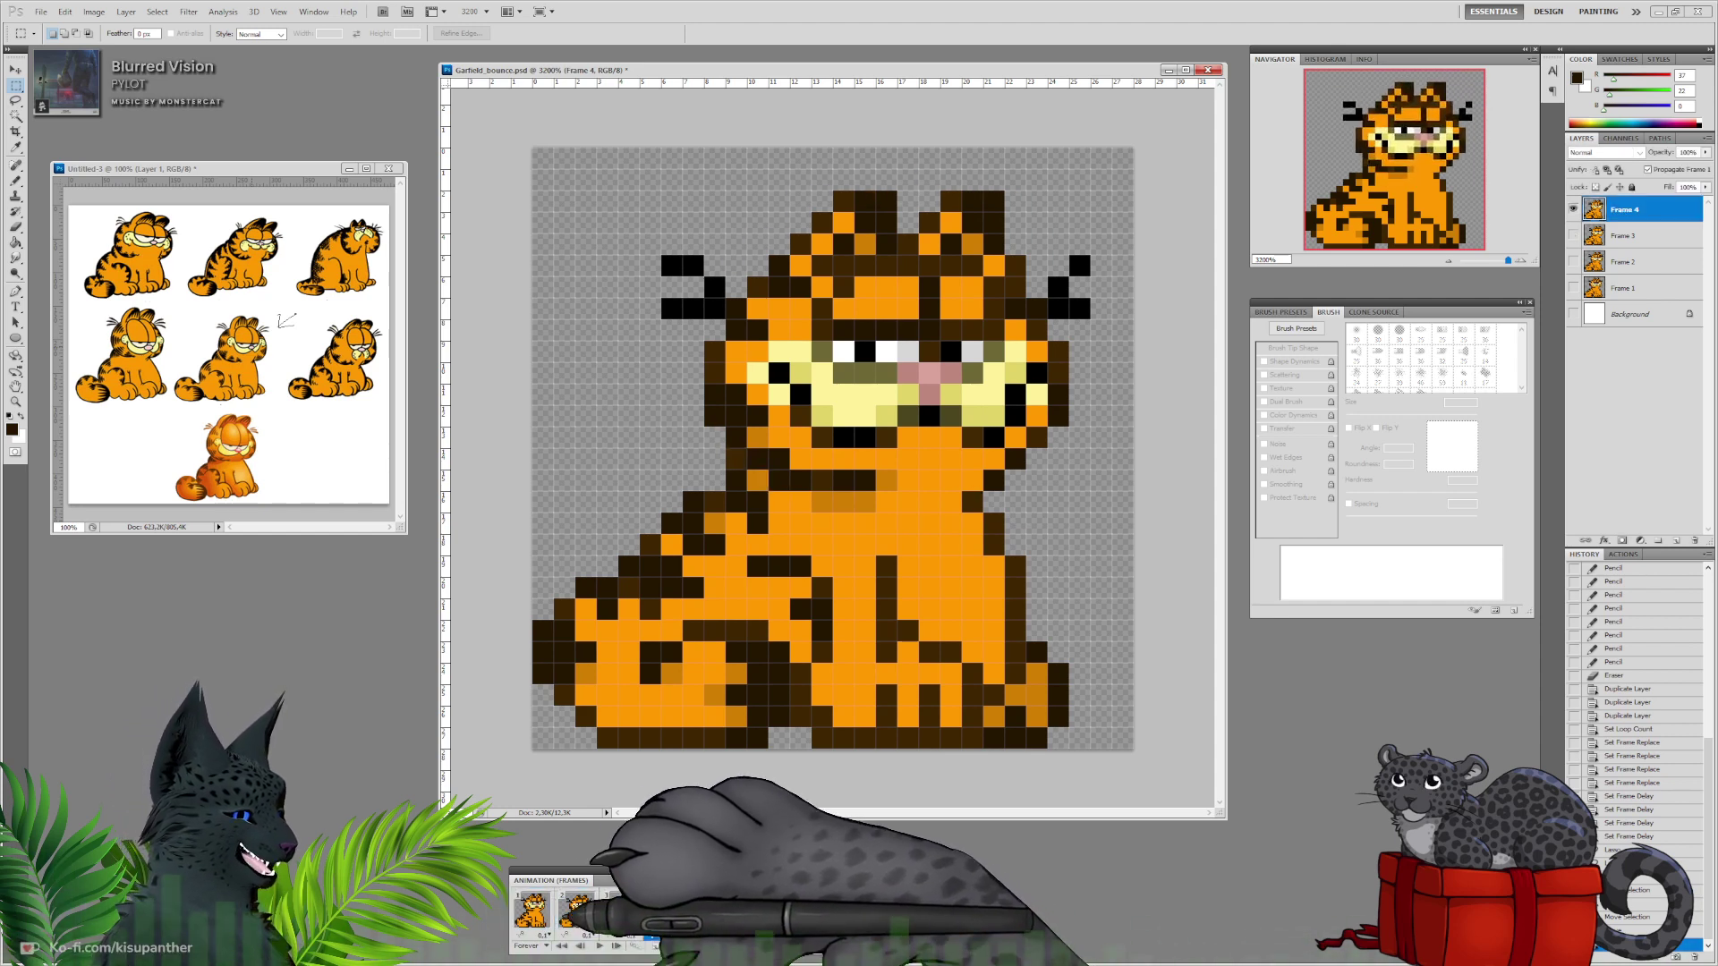
click(544, 916)
On the Frame 2 layer, lasso the cat's hind leg, move it up one pixel and touch up its outline with the Pencil.
click(585, 907)
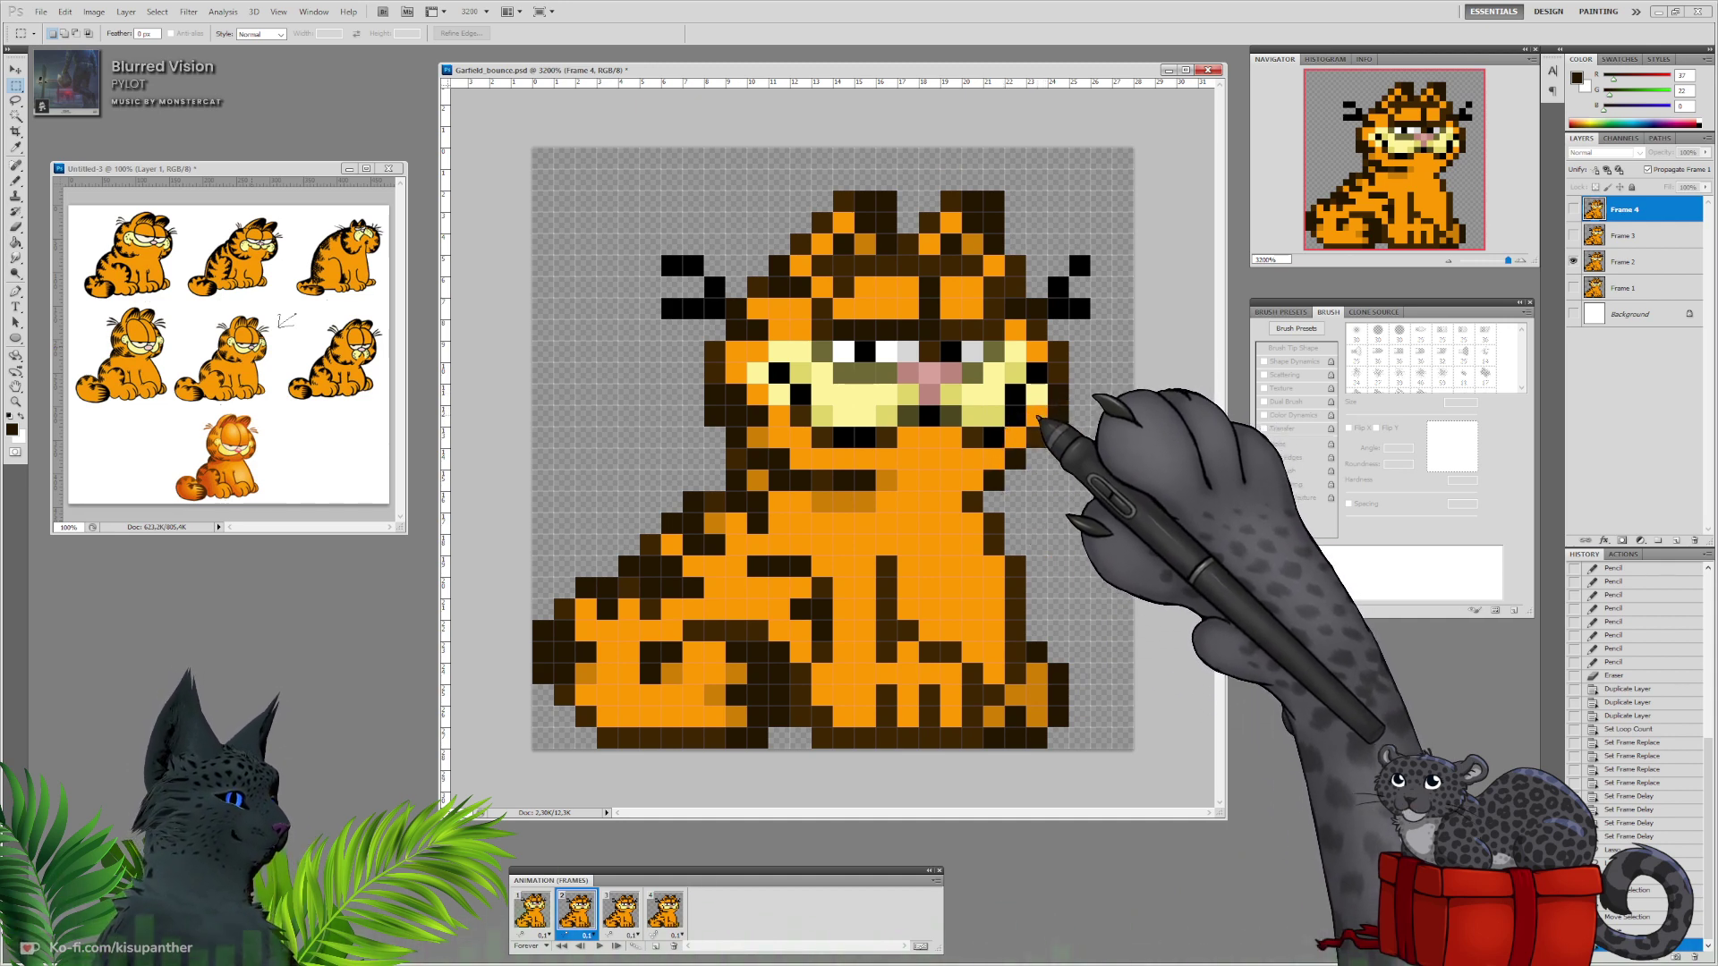
click(1634, 263)
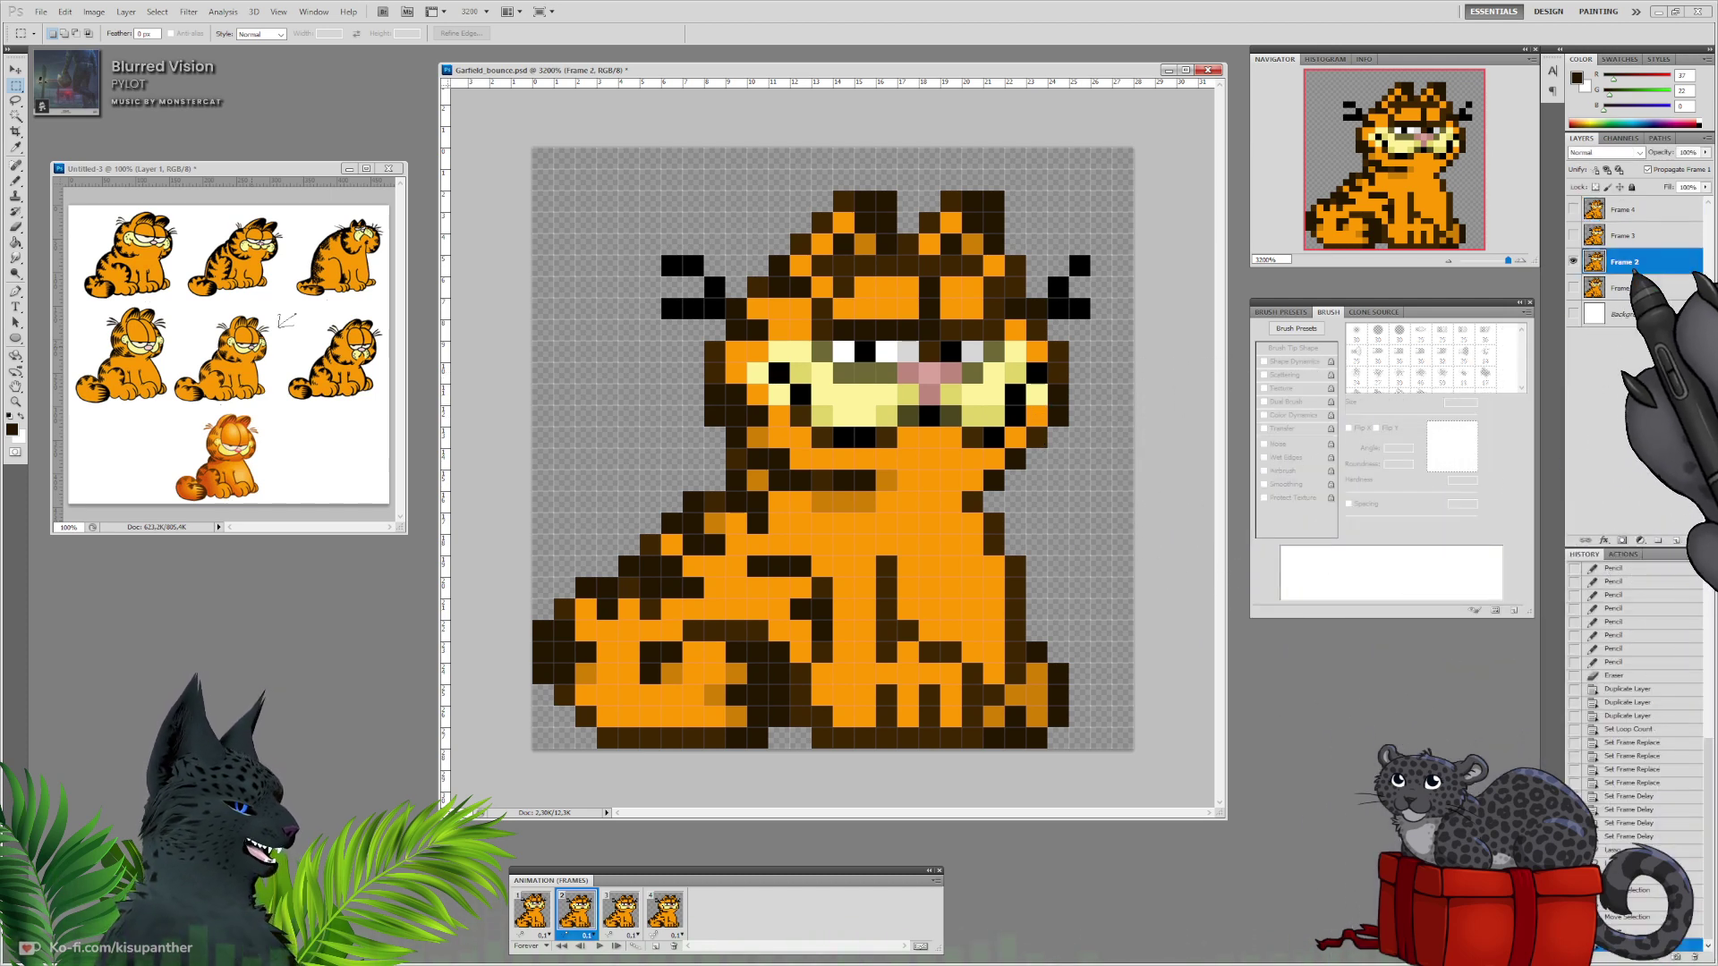
click(15, 101)
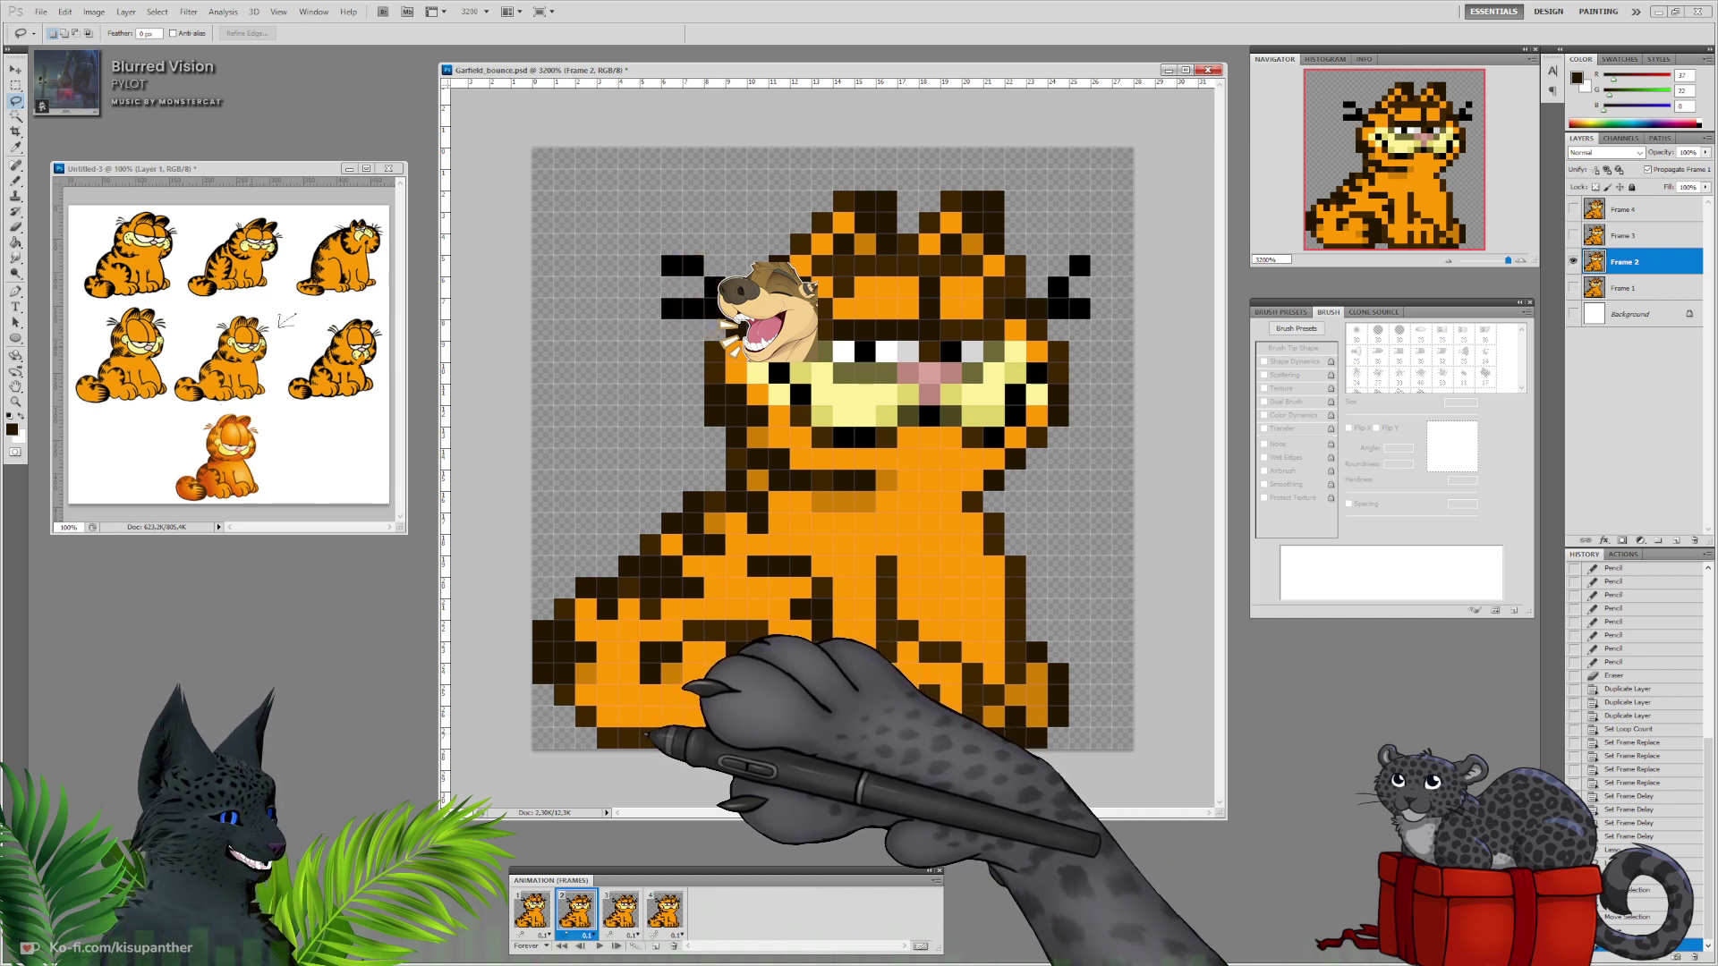
drag(643, 742, 646, 653)
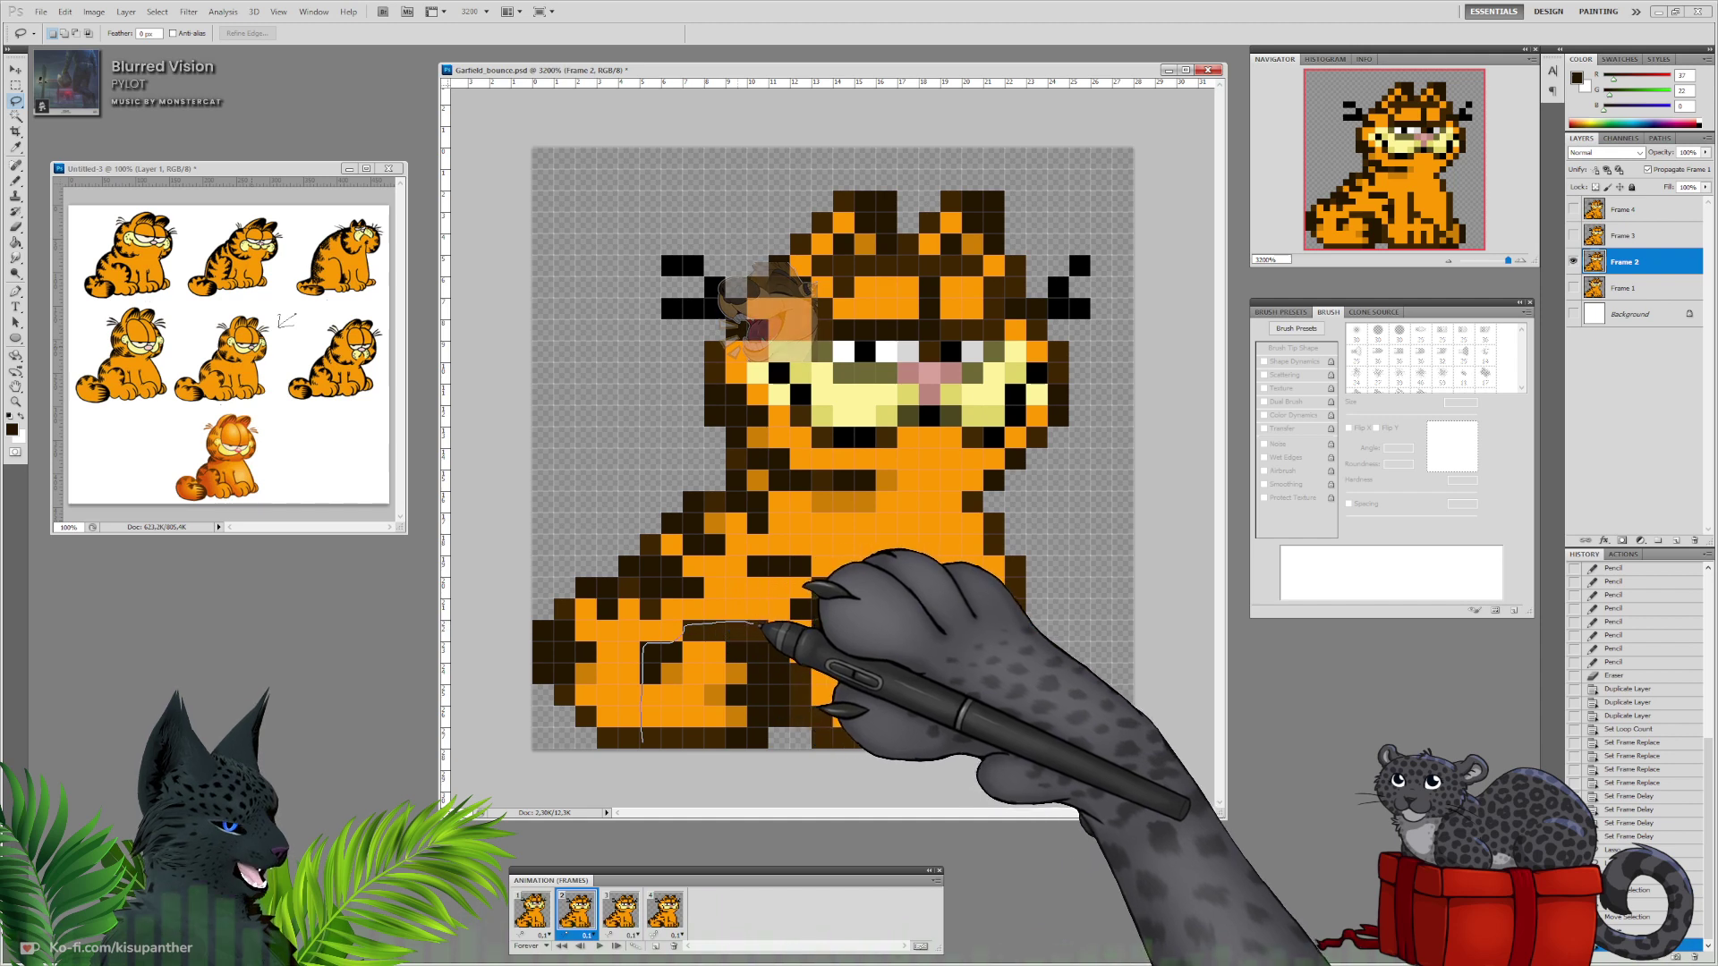
drag(790, 650, 789, 724)
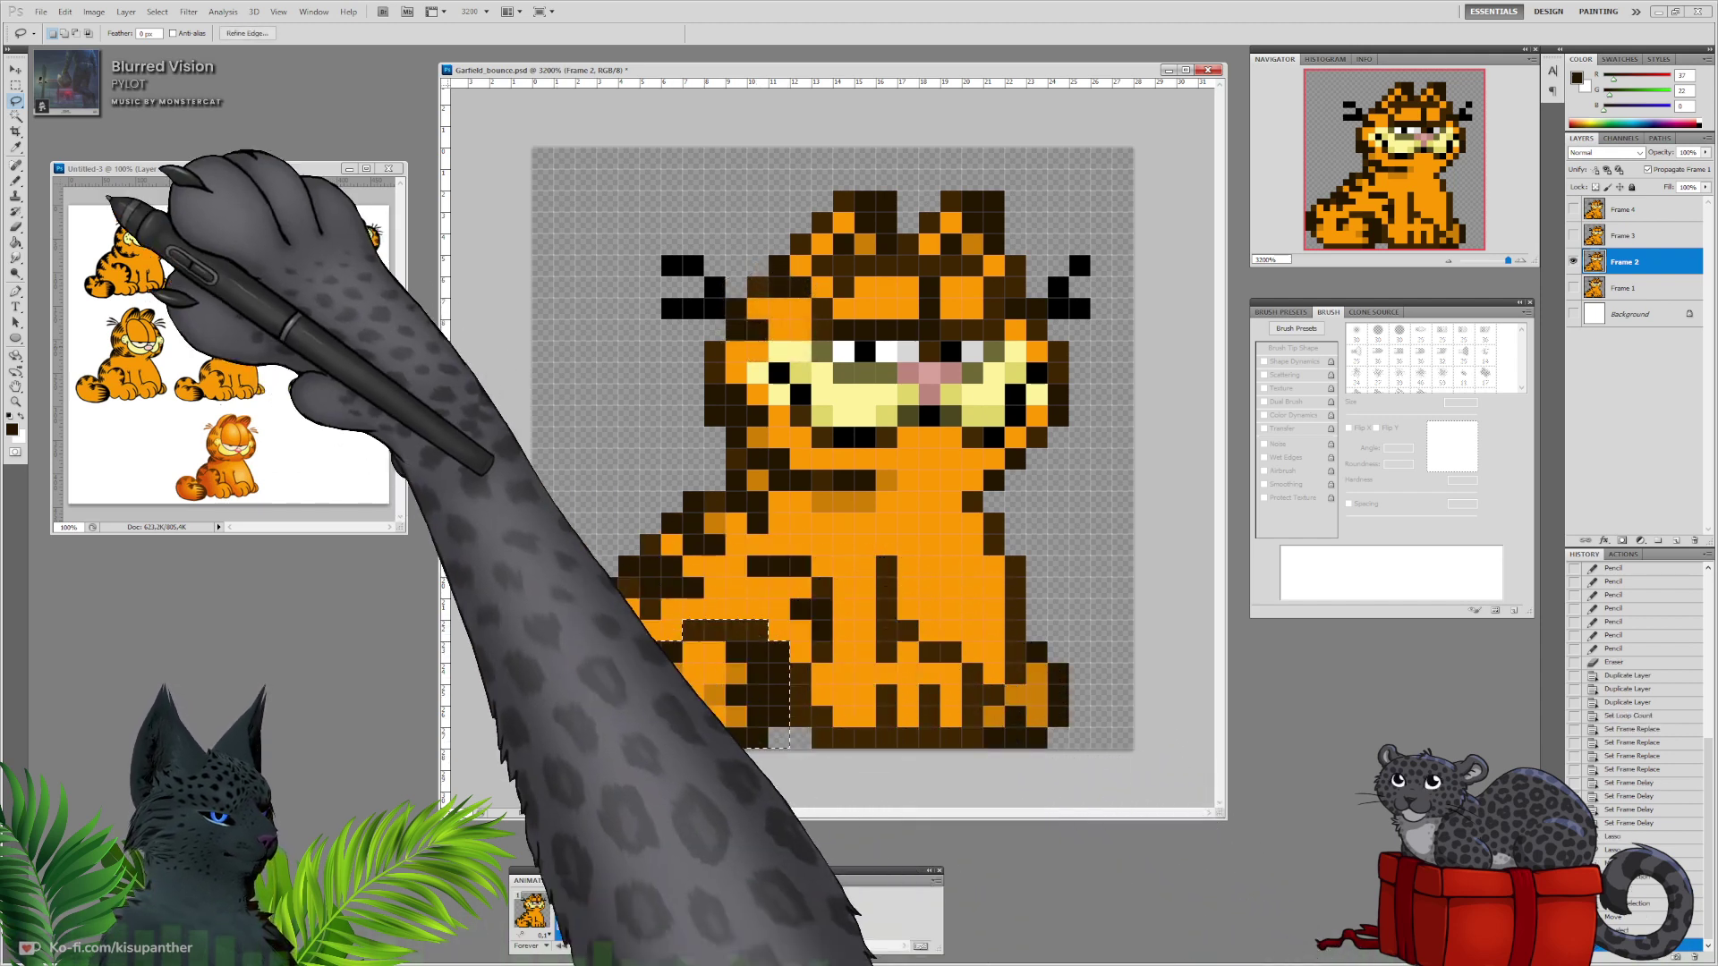
click(16, 68)
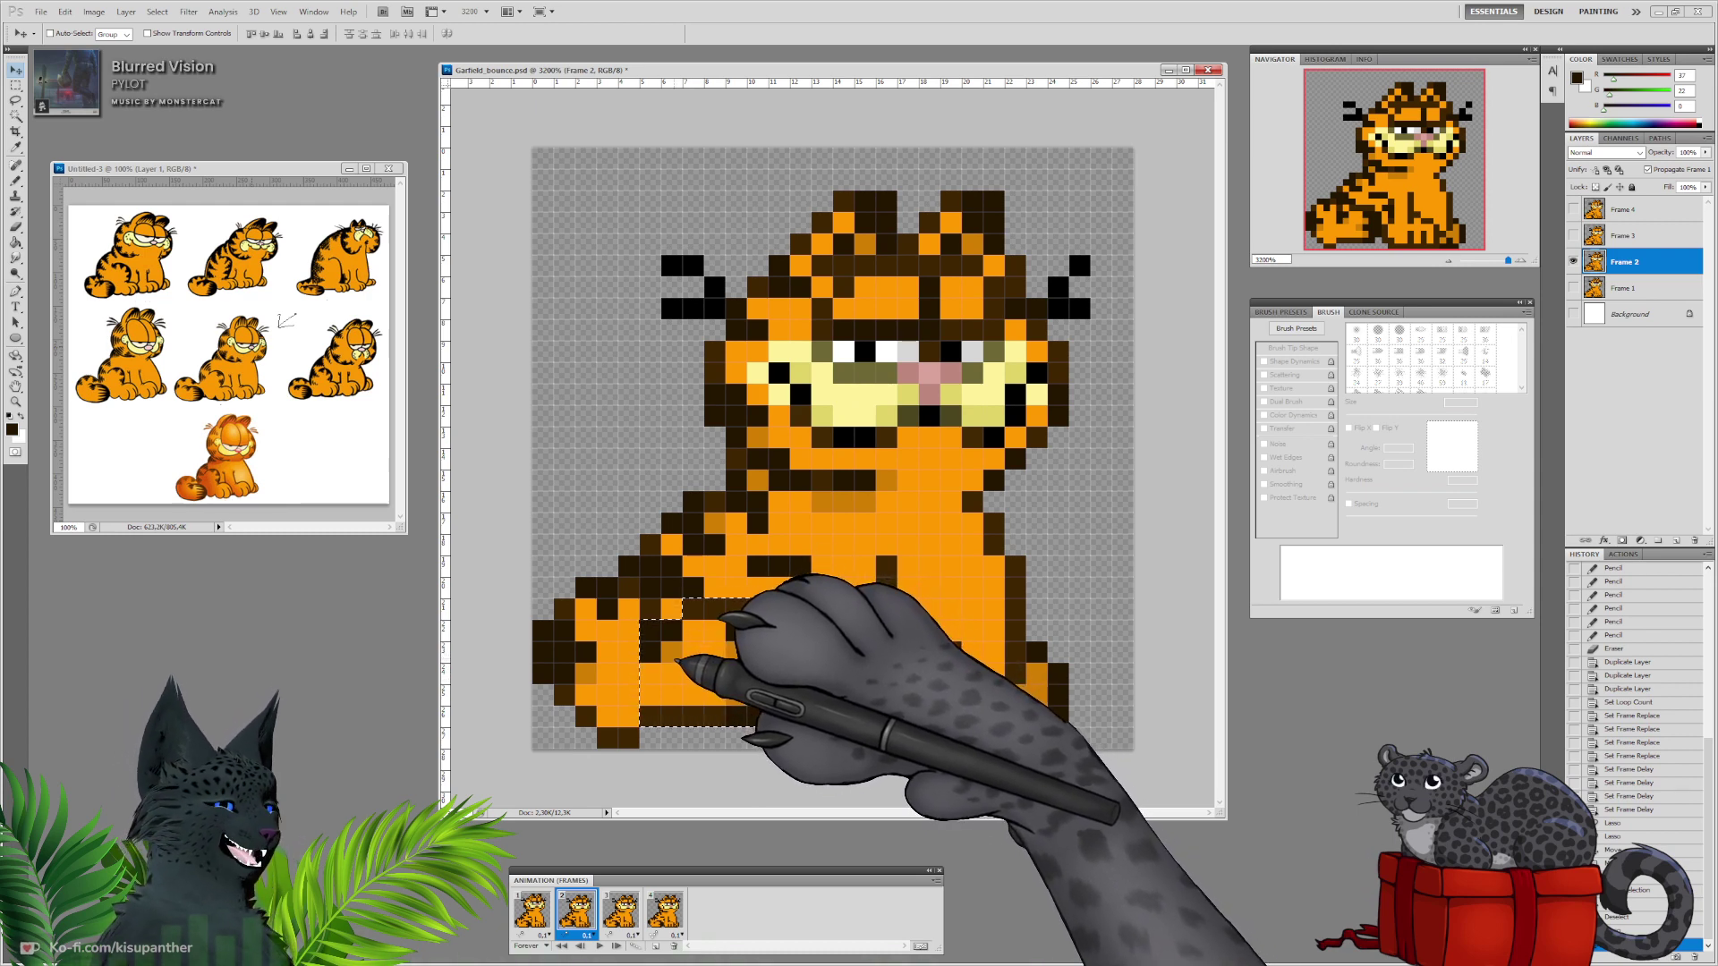
click(16, 101)
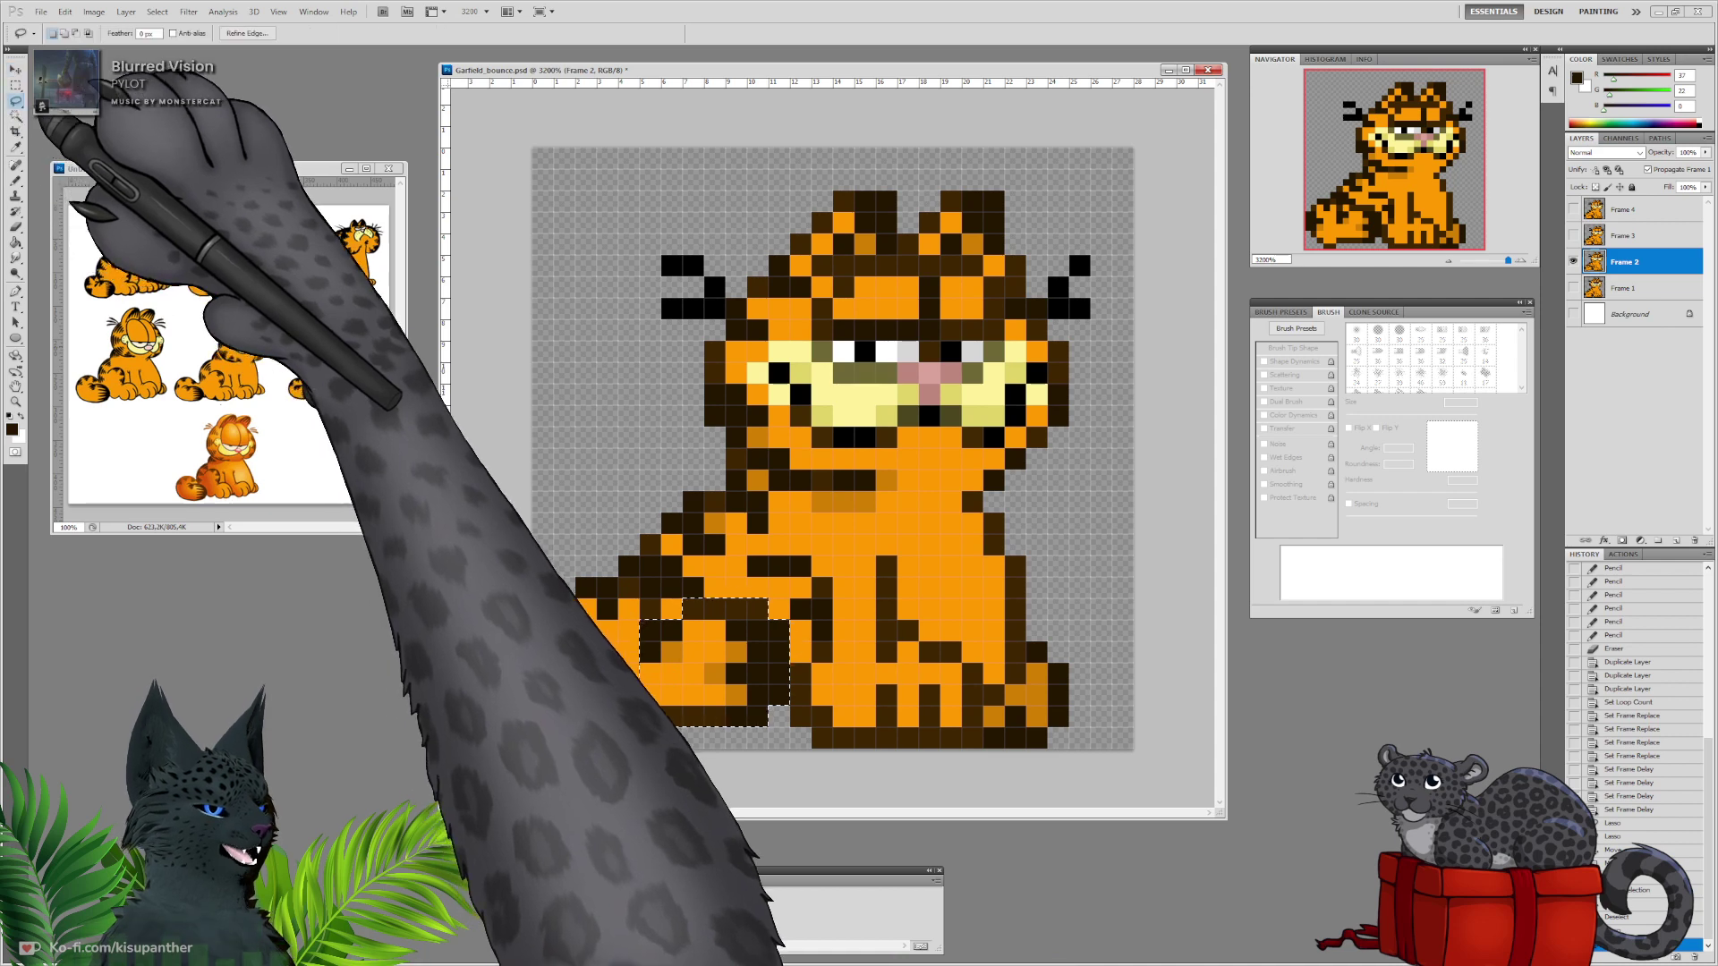
click(511, 409)
click(16, 180)
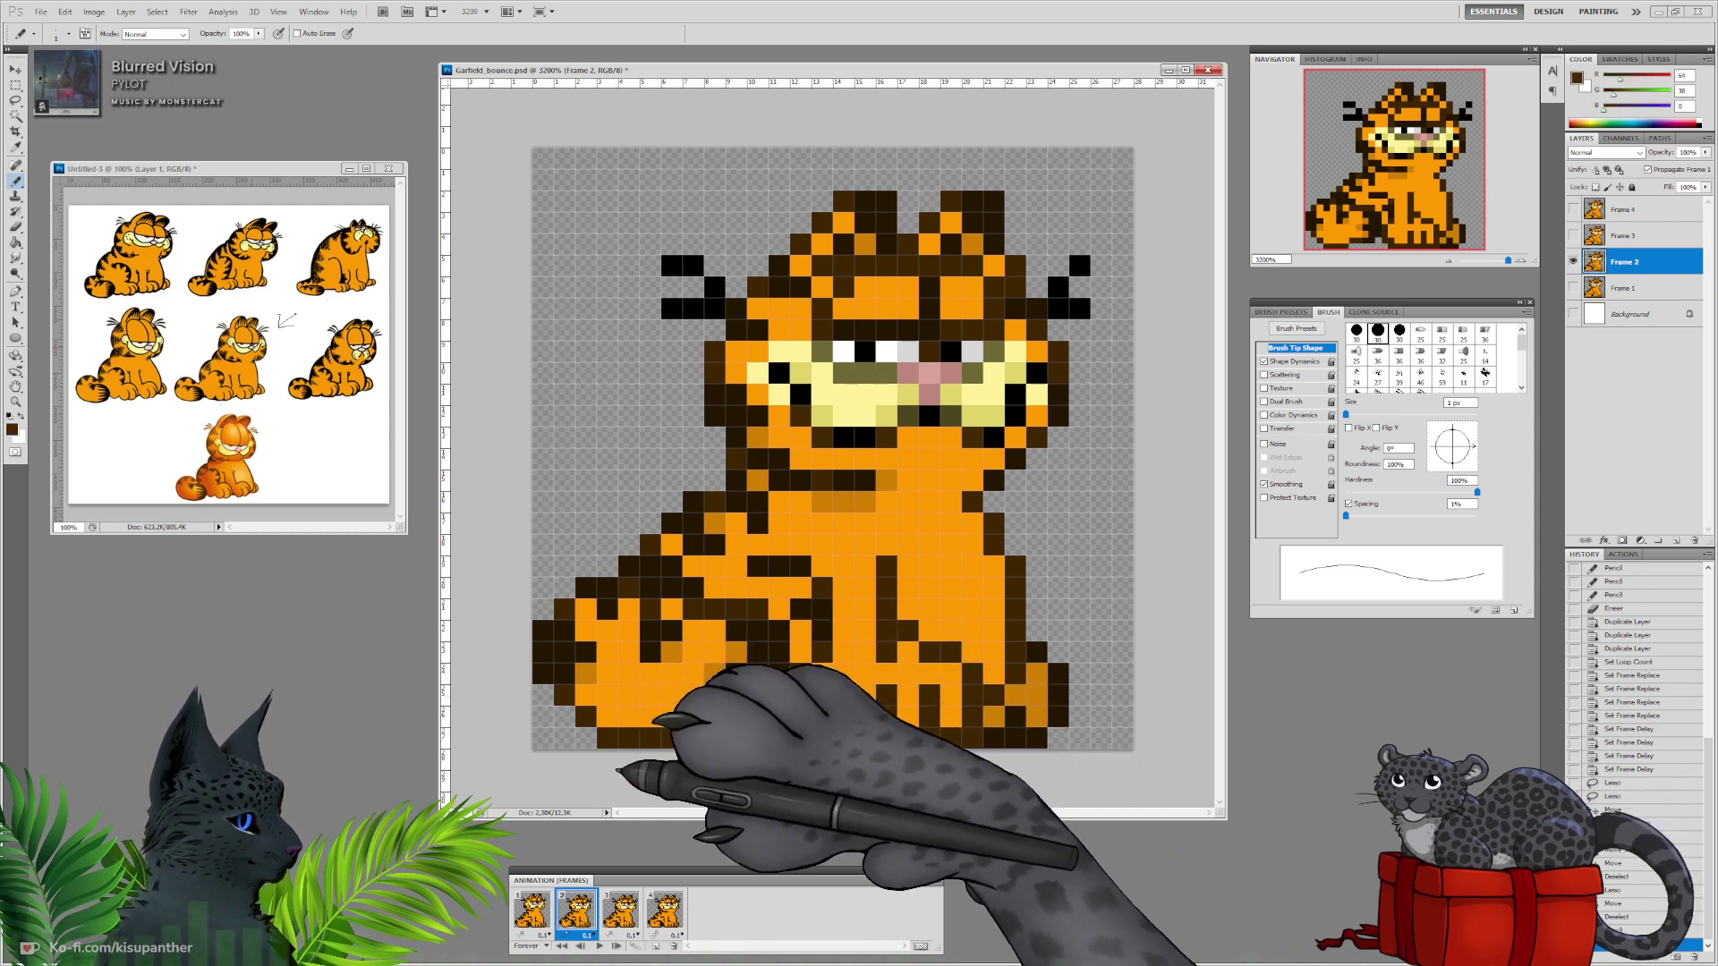
On the Frame 4 layer, lasso the cat's hind leg, move it up one pixel and deselect it.
click(531, 914)
click(577, 914)
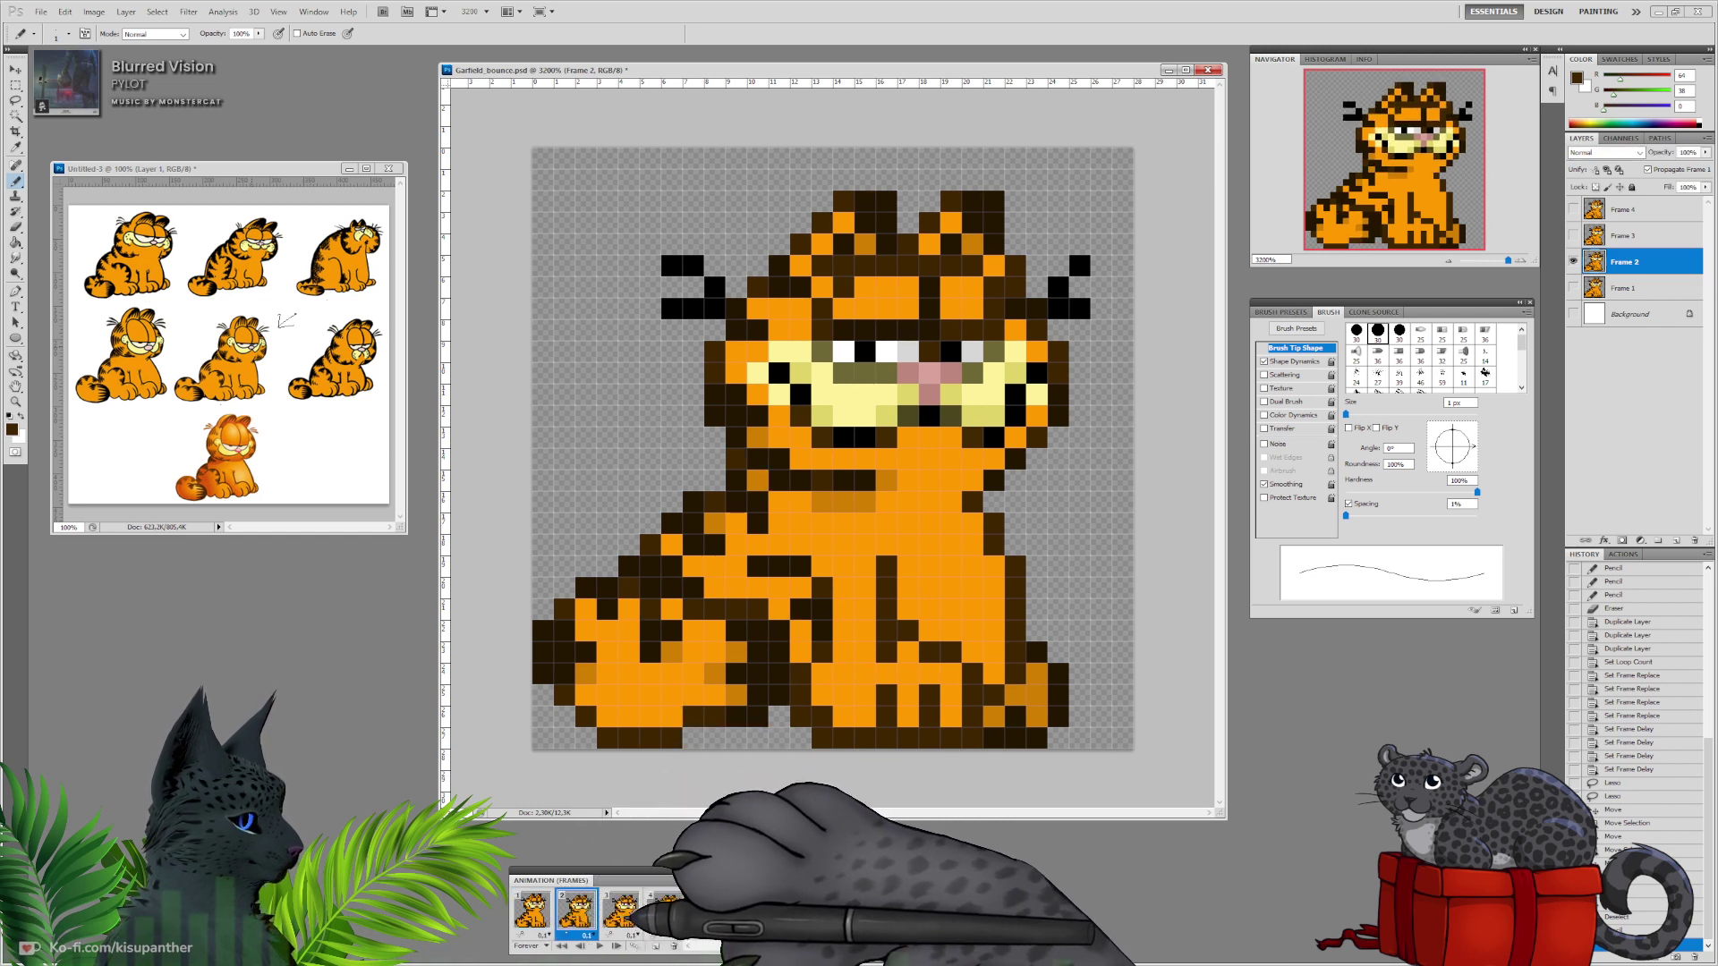
click(625, 915)
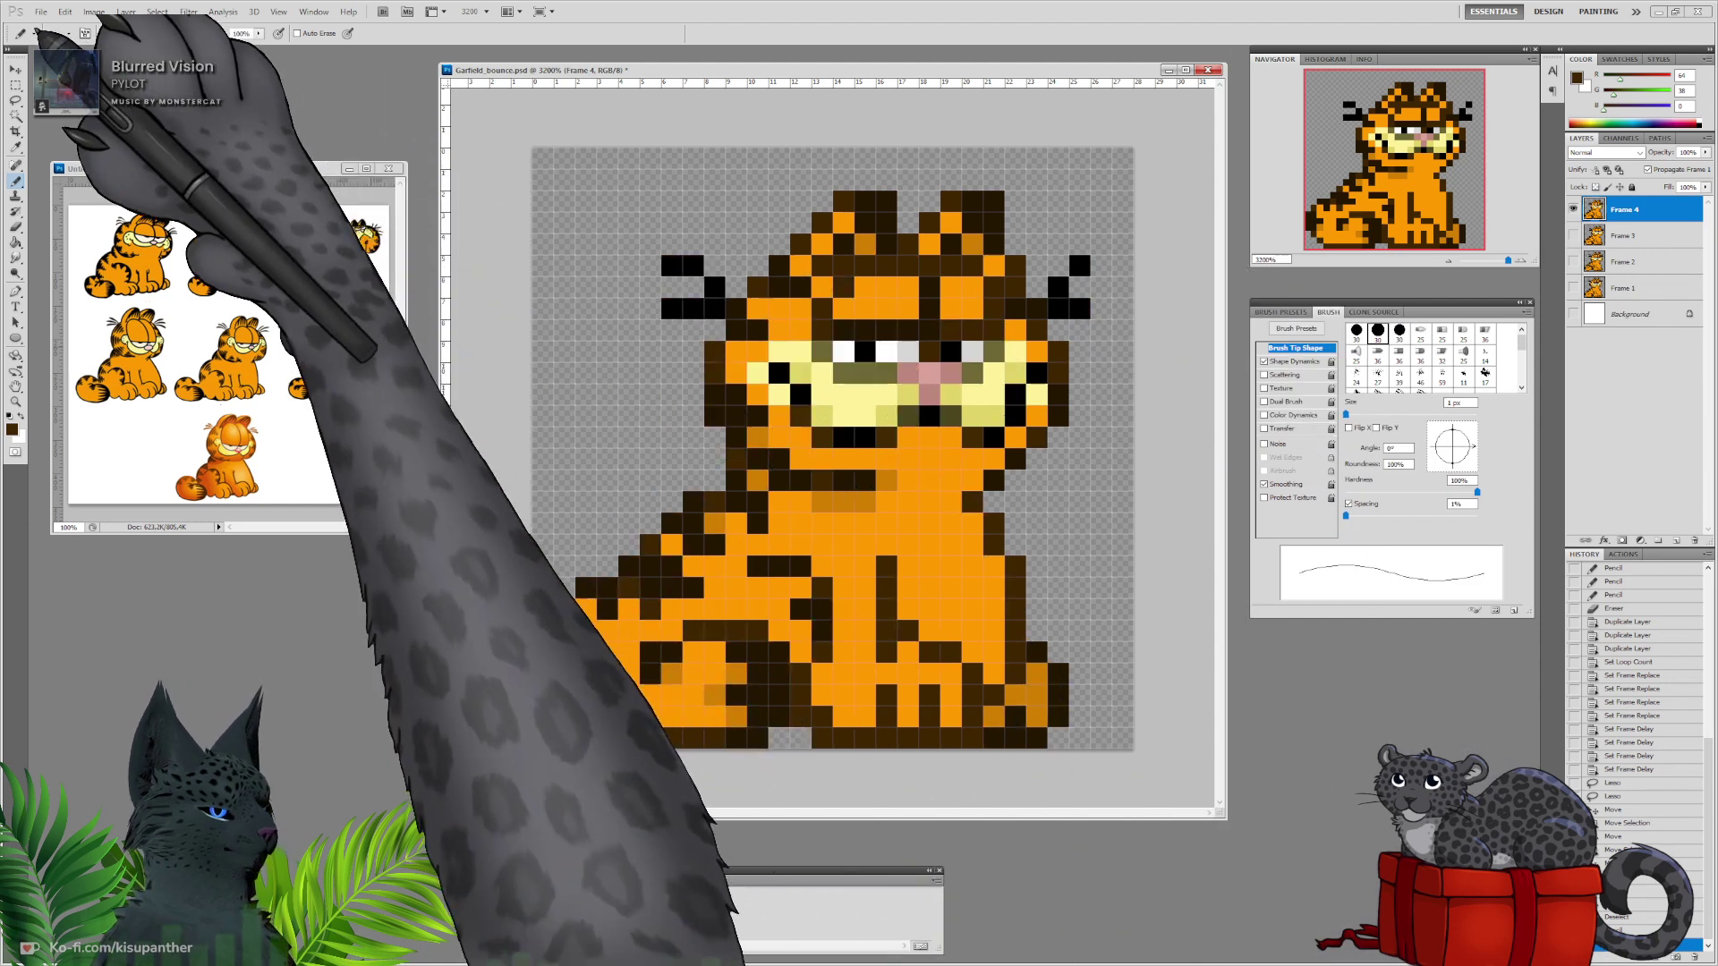
click(15, 100)
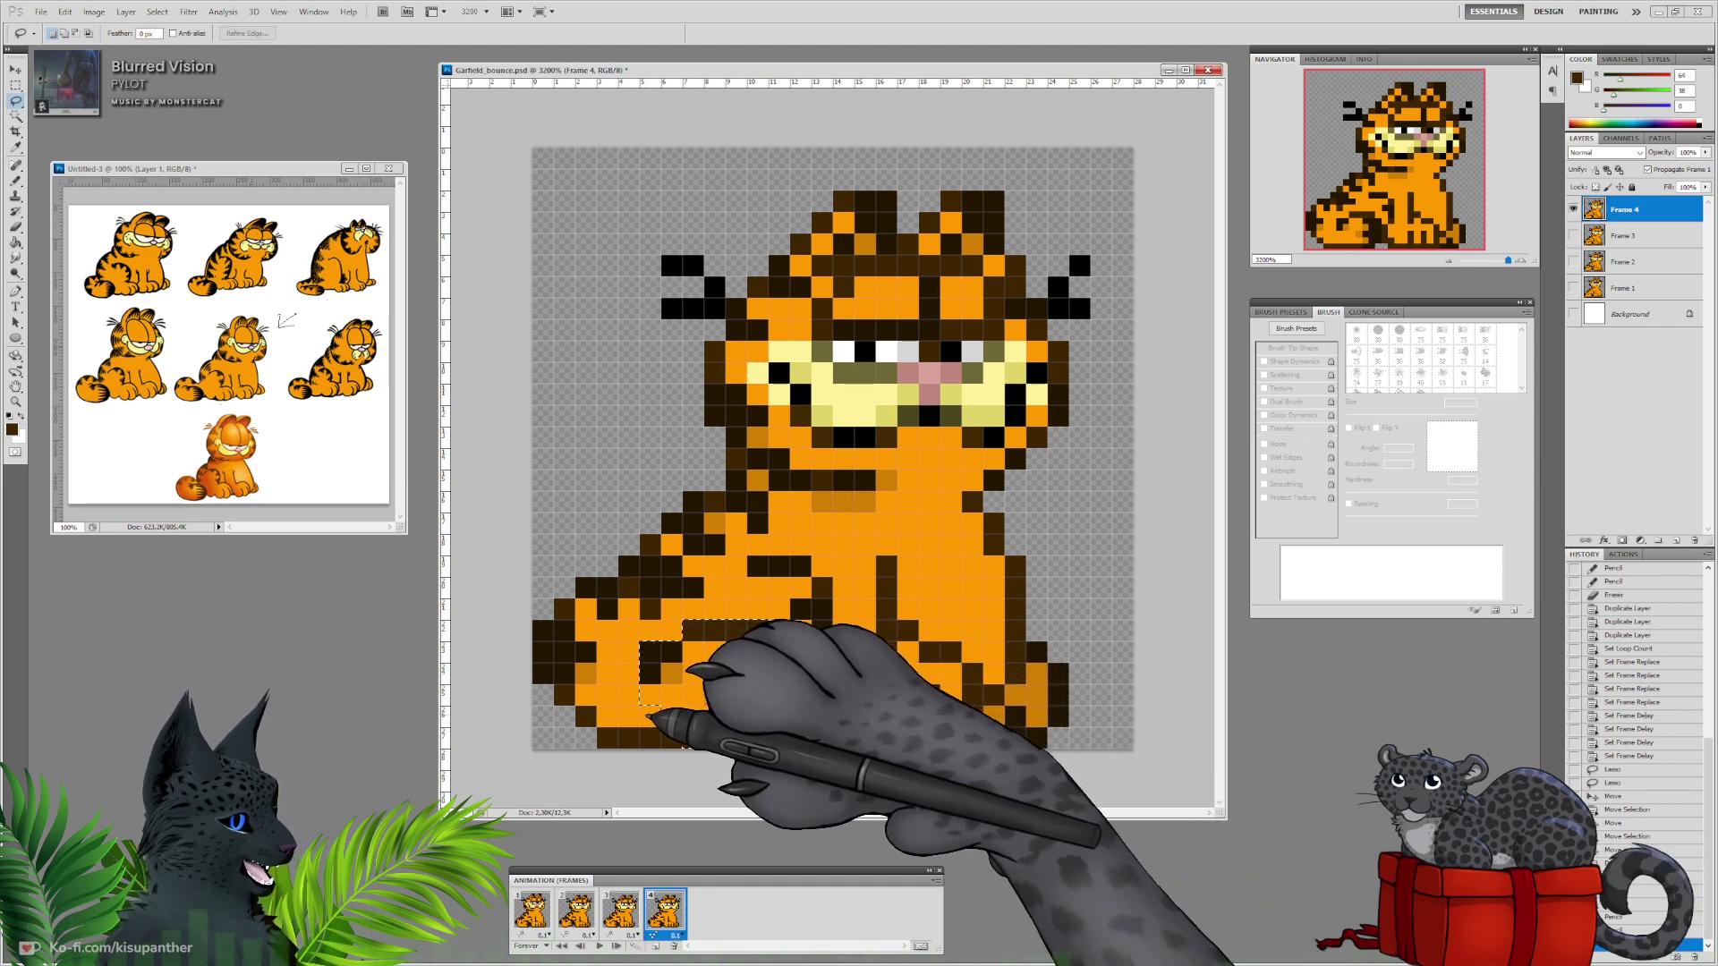
click(15, 69)
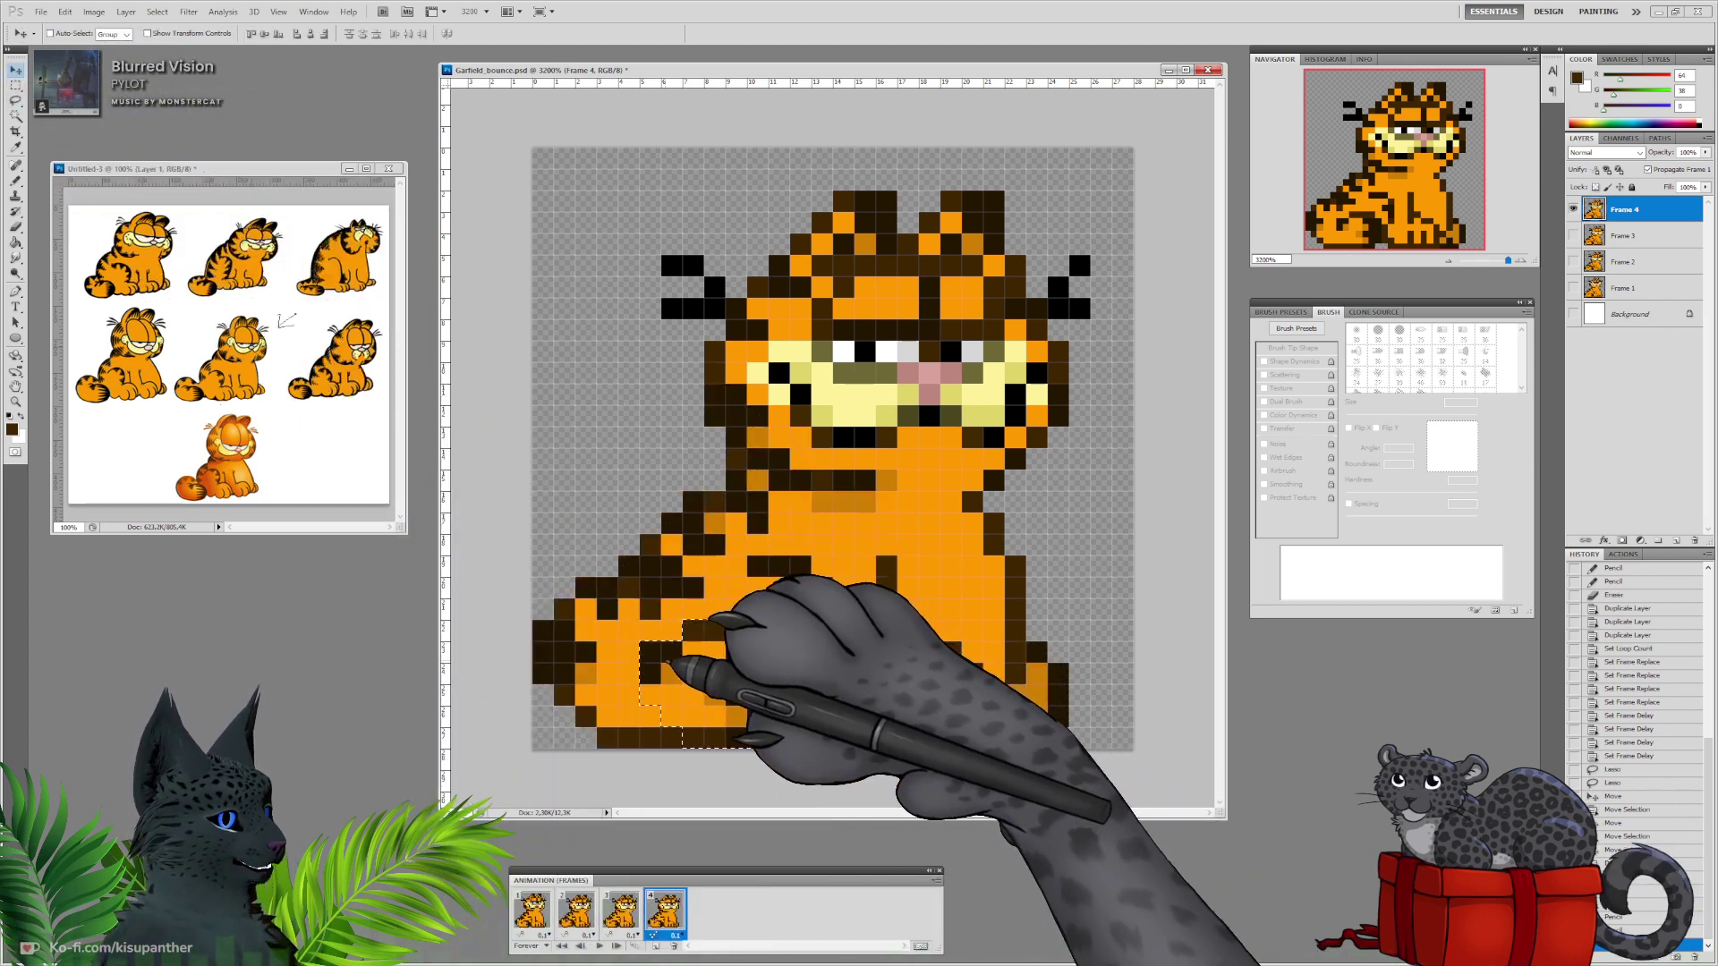
drag(683, 659, 681, 650)
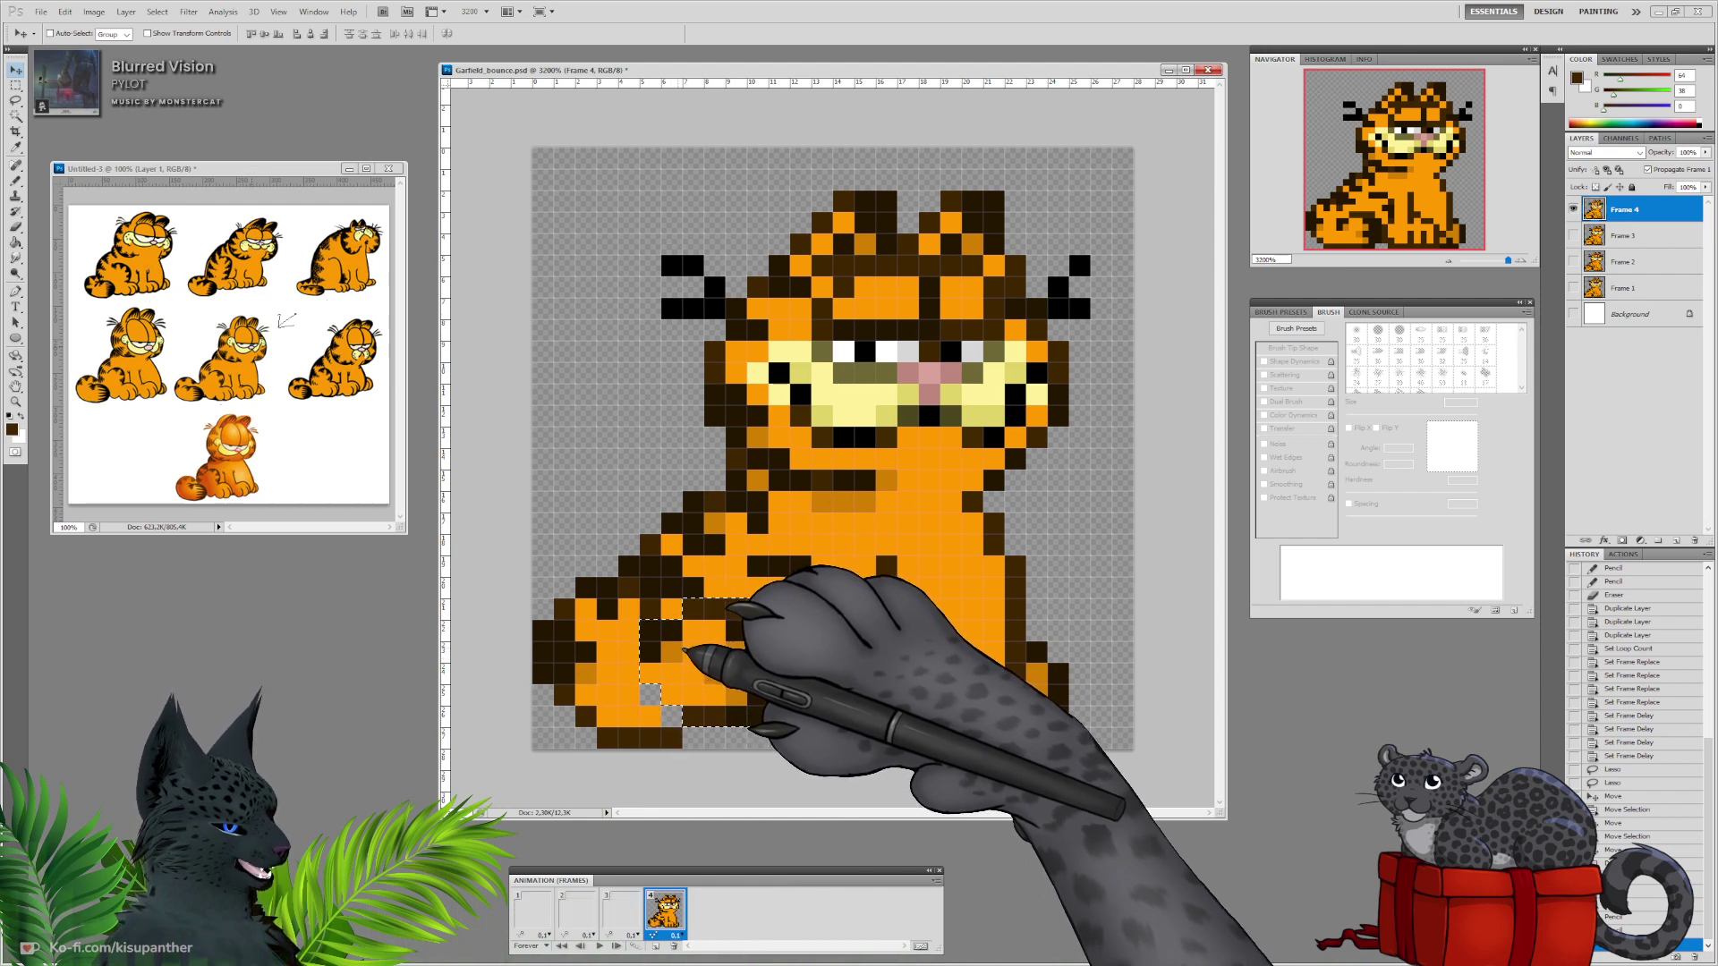
click(15, 85)
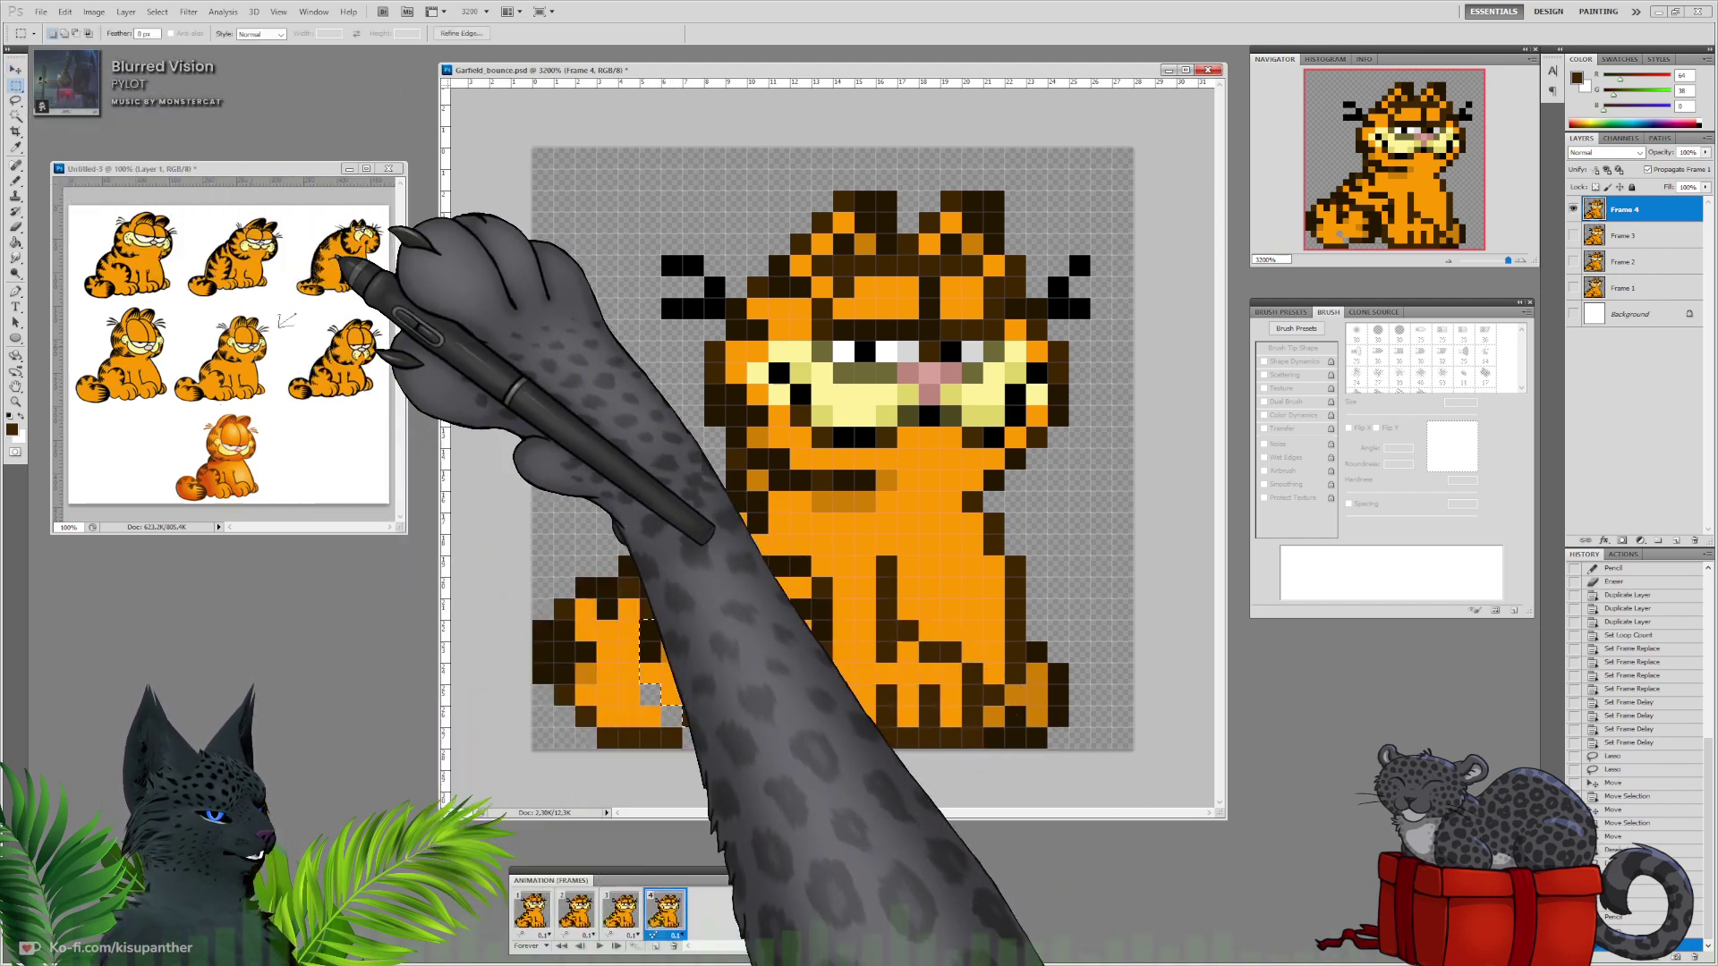
click(787, 554)
Fill the transparent gaps left in frame 4's hind leg with sampled orange using the Pencil.
click(15, 180)
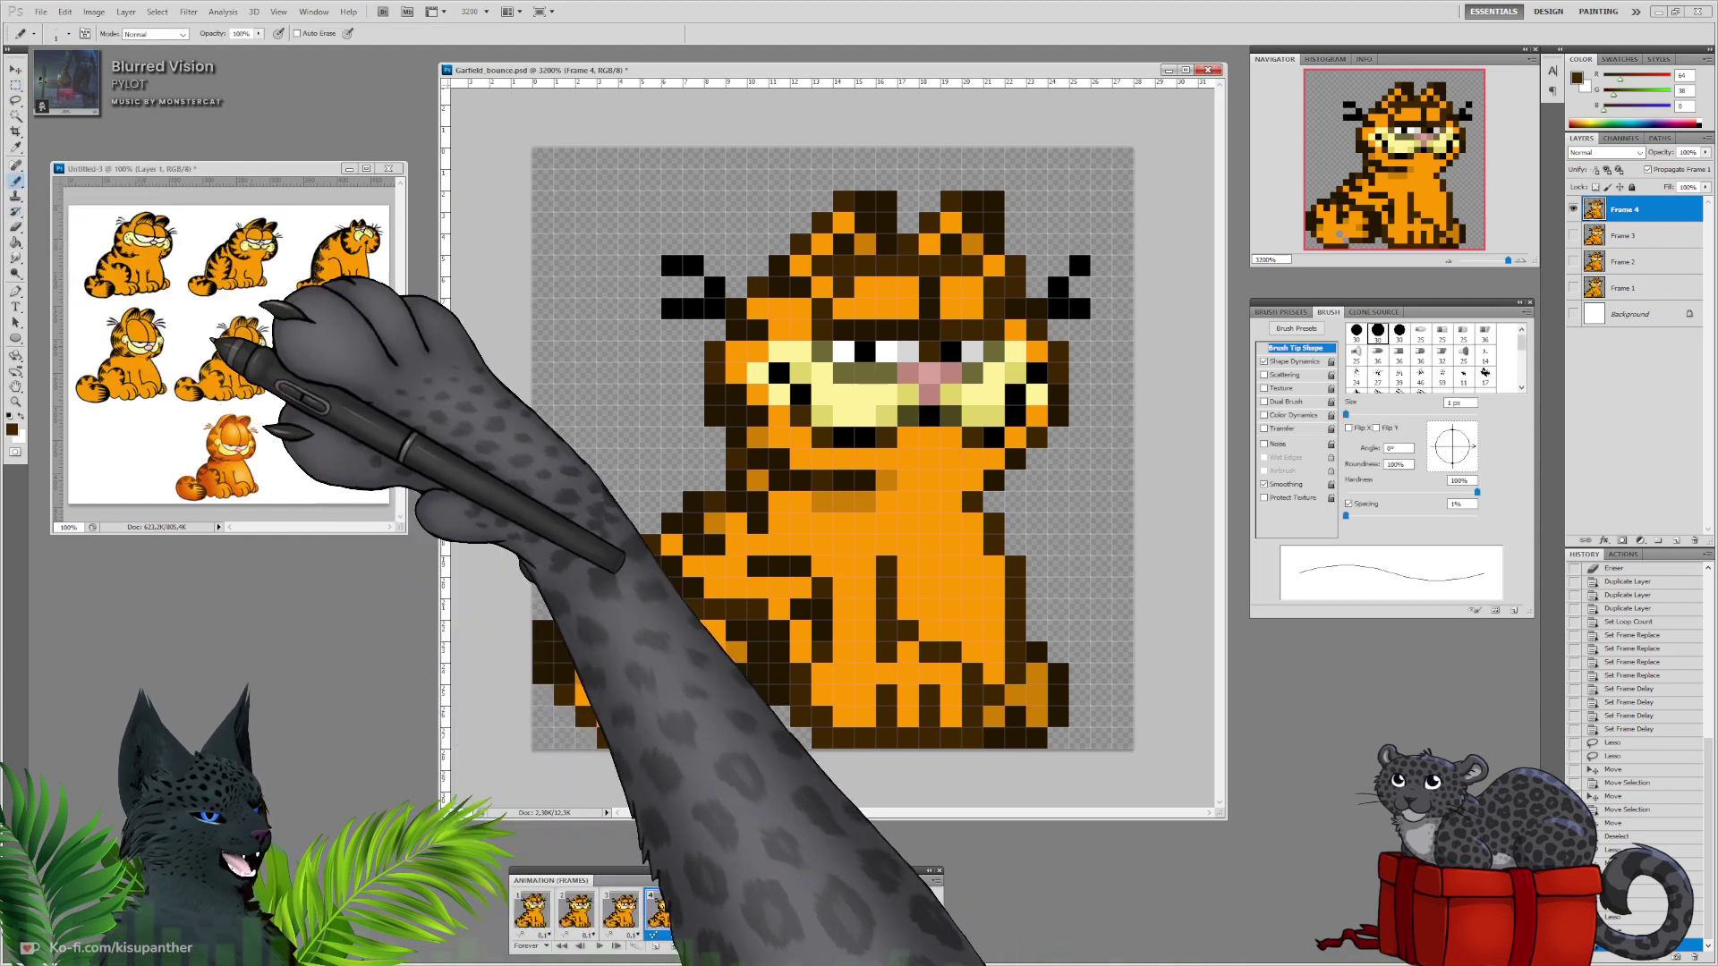
alt+click(635, 689)
click(650, 695)
click(678, 711)
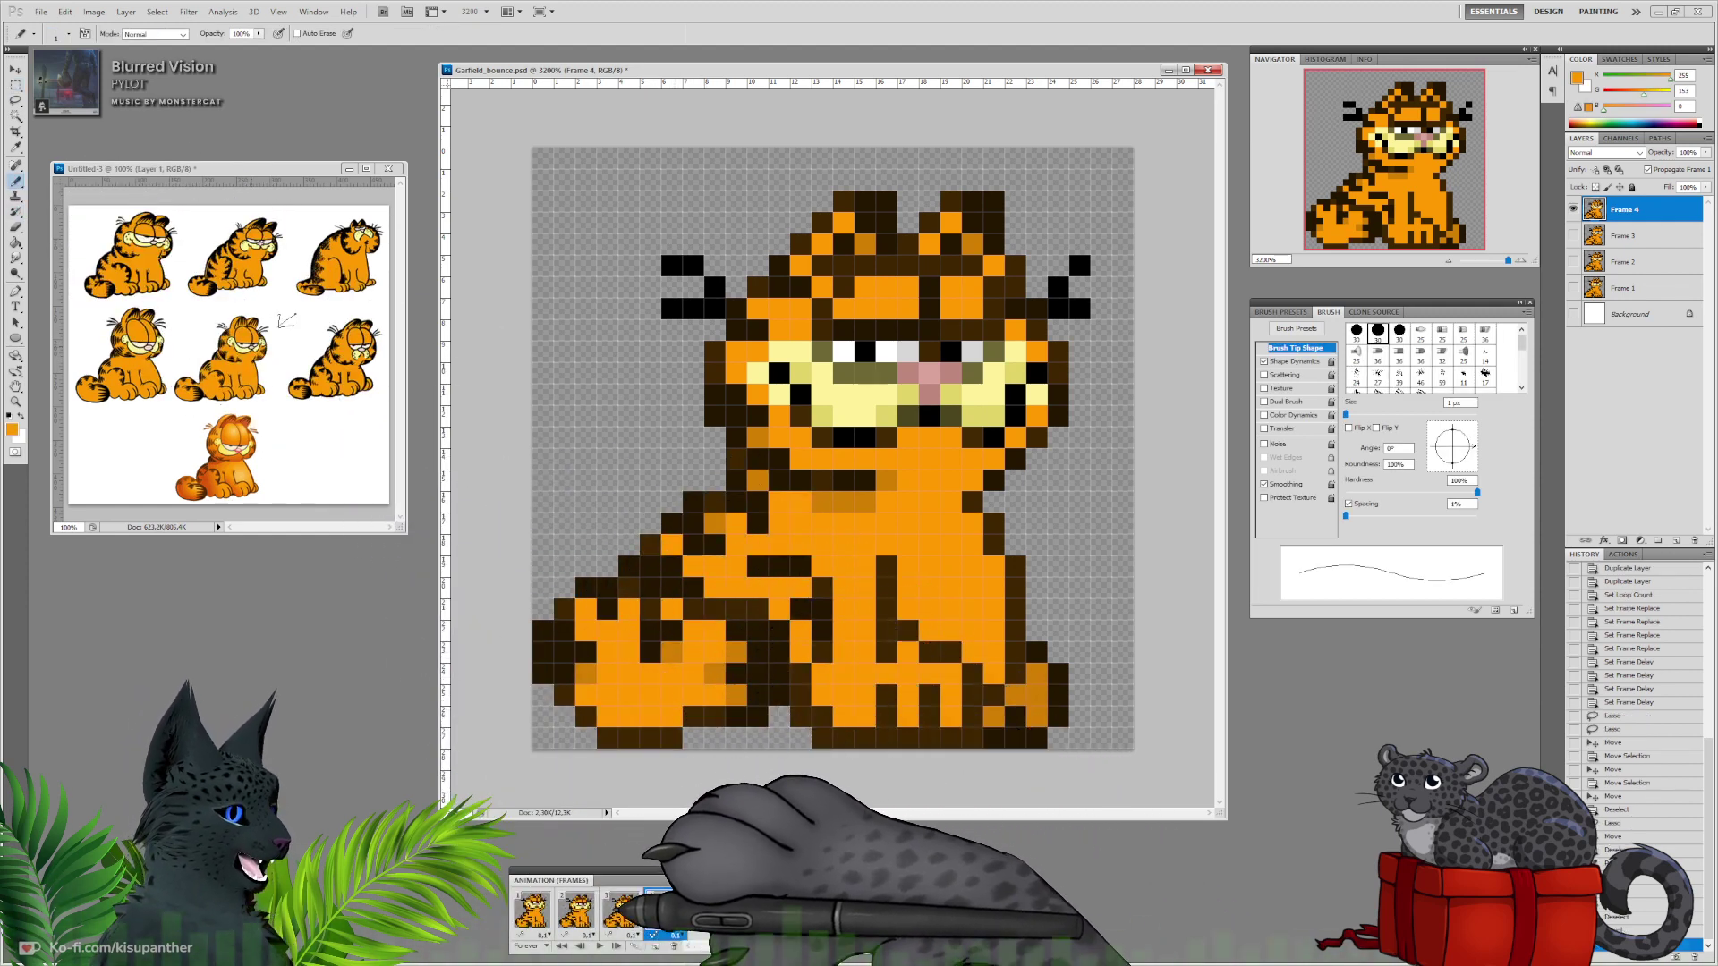
Compare the adjusted hind leg and the neck across the animation frames.
click(533, 911)
click(577, 911)
click(622, 911)
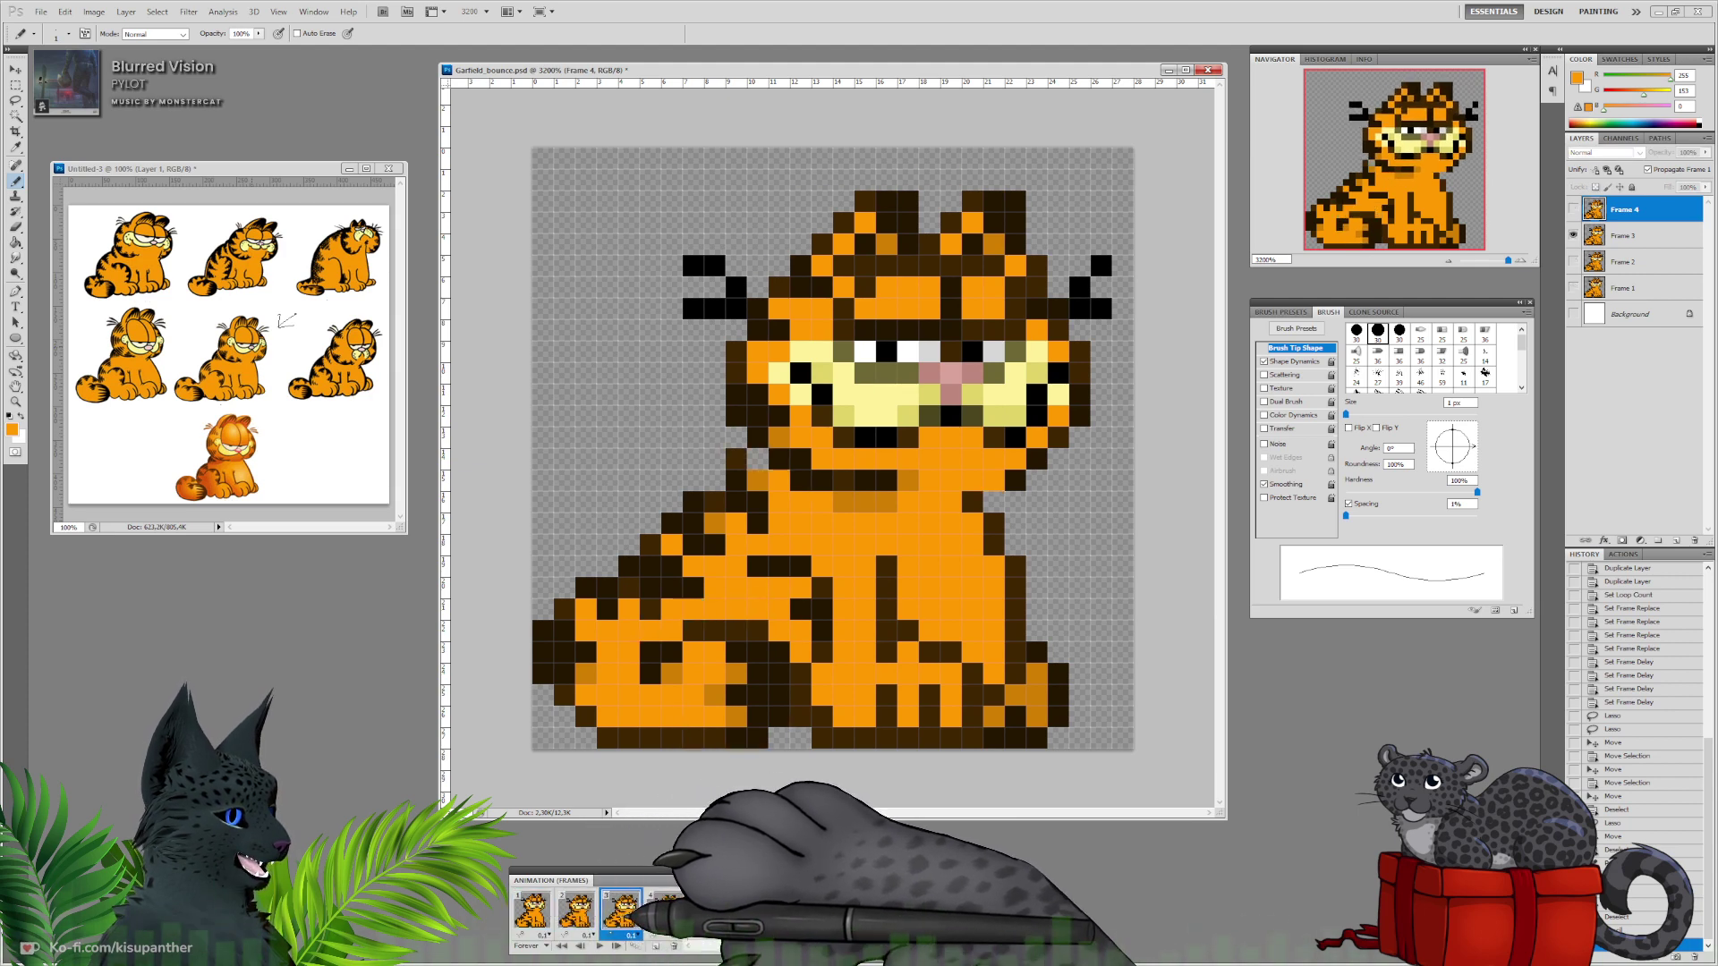
click(532, 908)
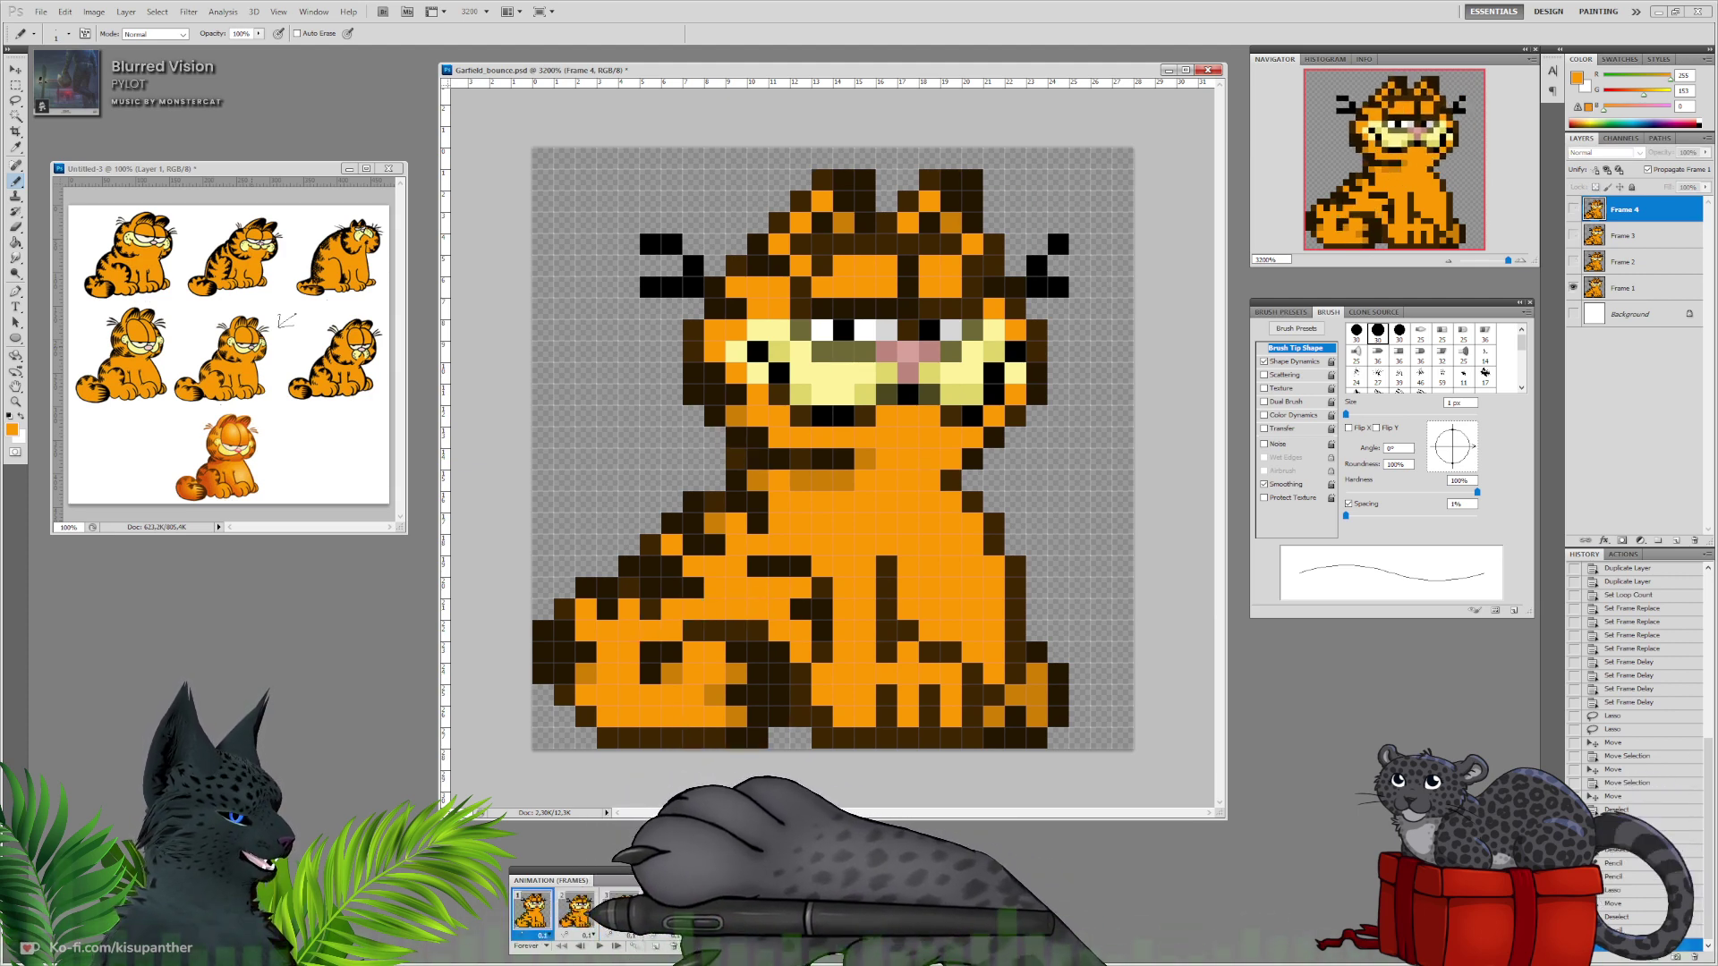
click(577, 908)
On the Frame 3 layer, fix the outline at the back of the cat's neck with sampled dark brown pixels.
click(621, 908)
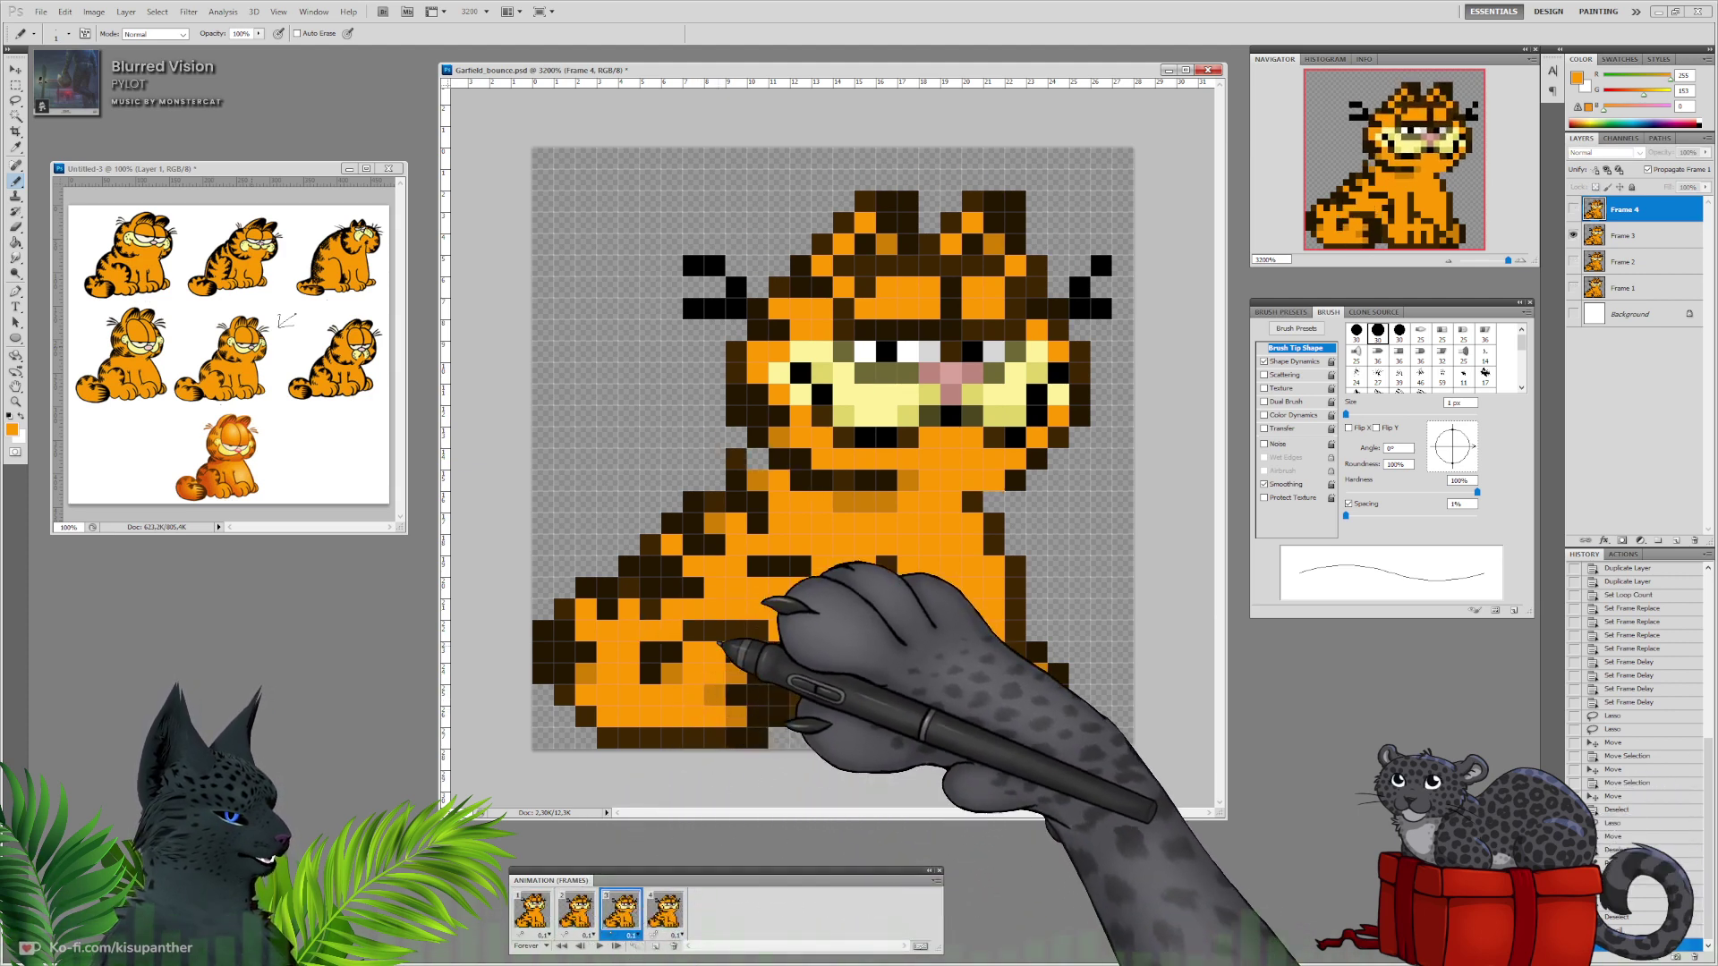
click(1609, 238)
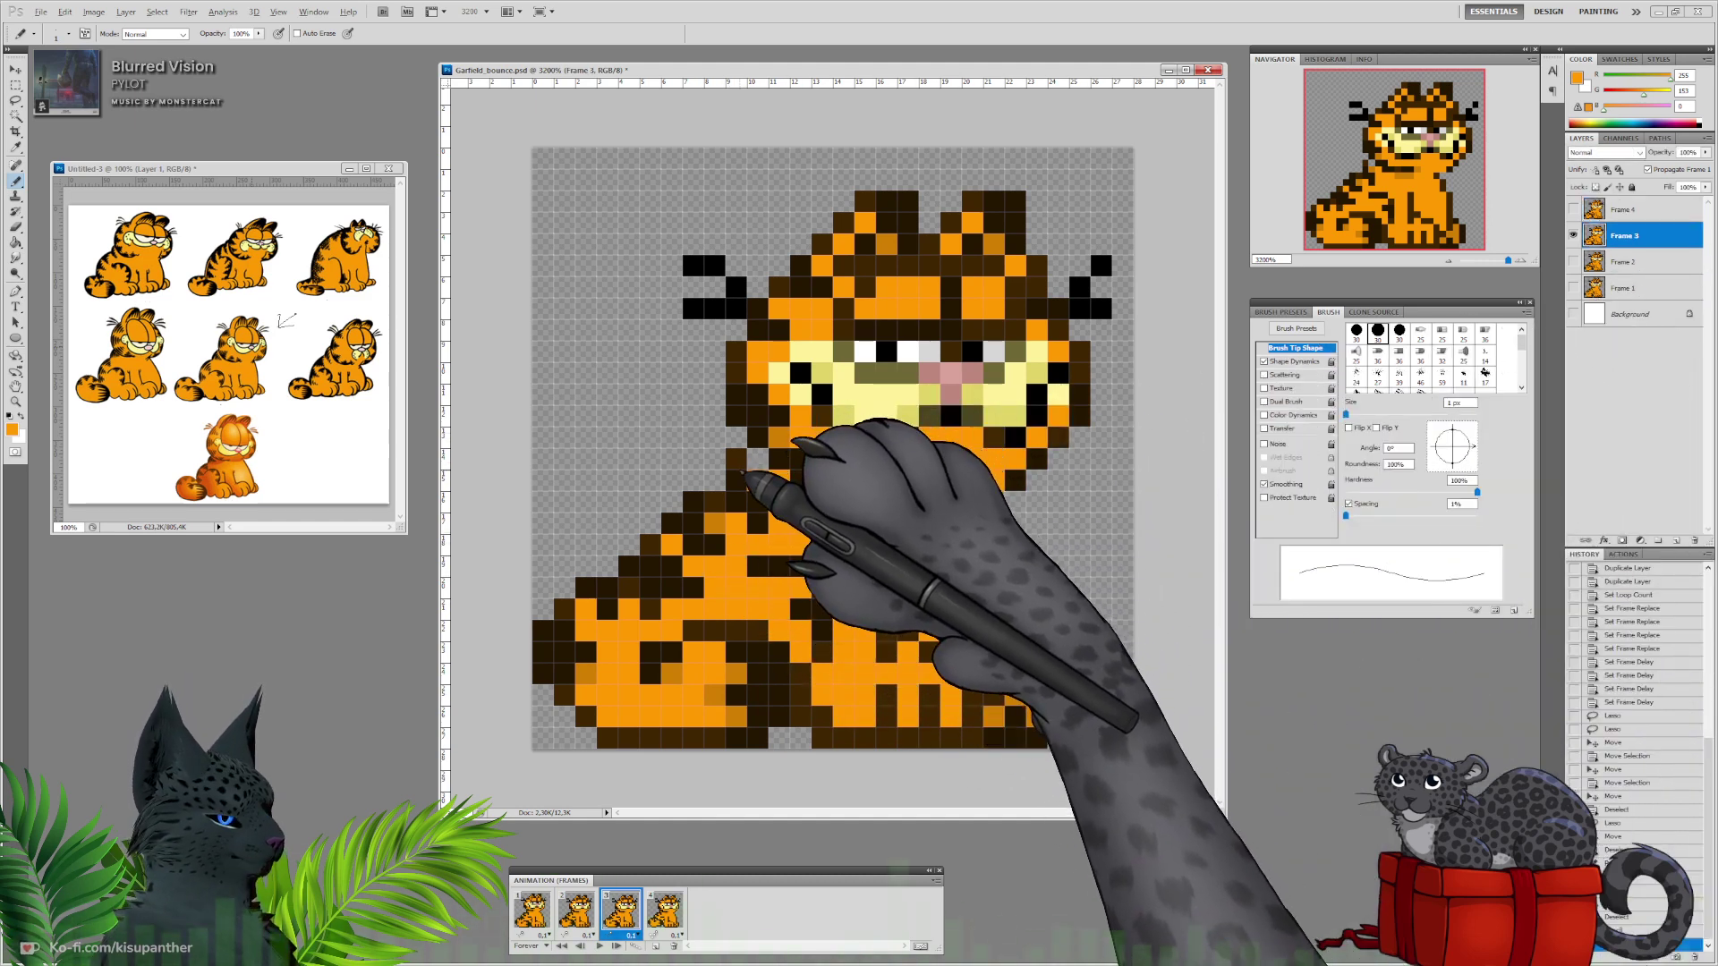
alt+click(741, 465)
click(755, 477)
click(756, 461)
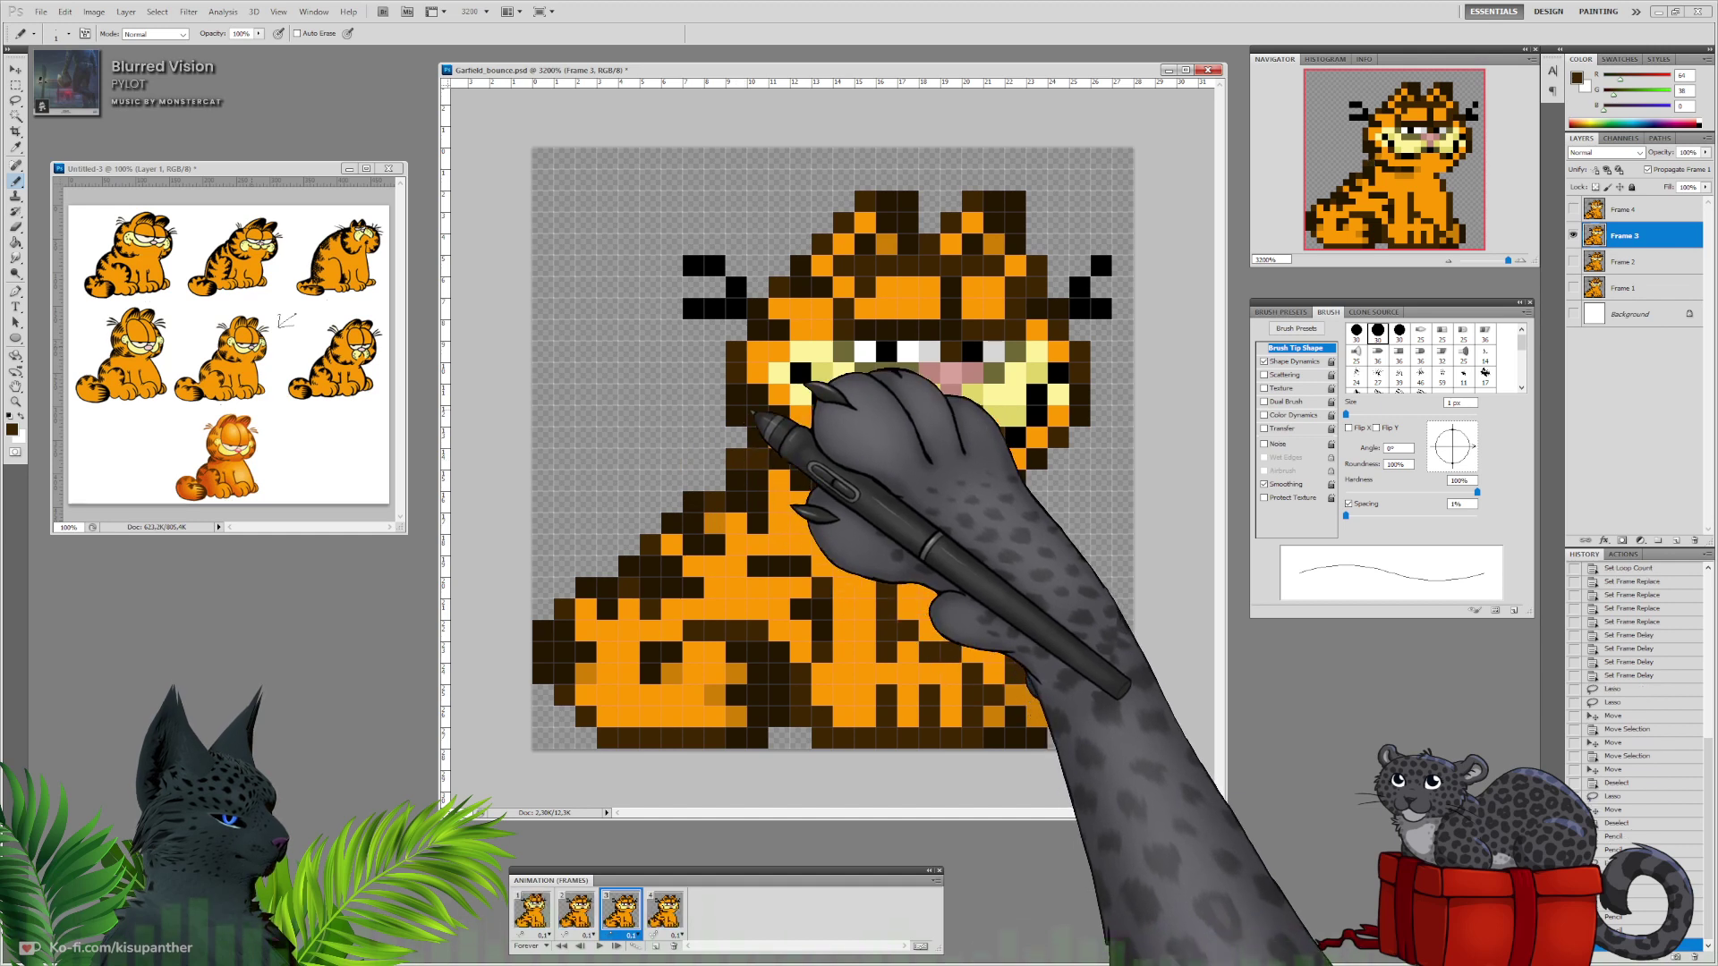
click(733, 463)
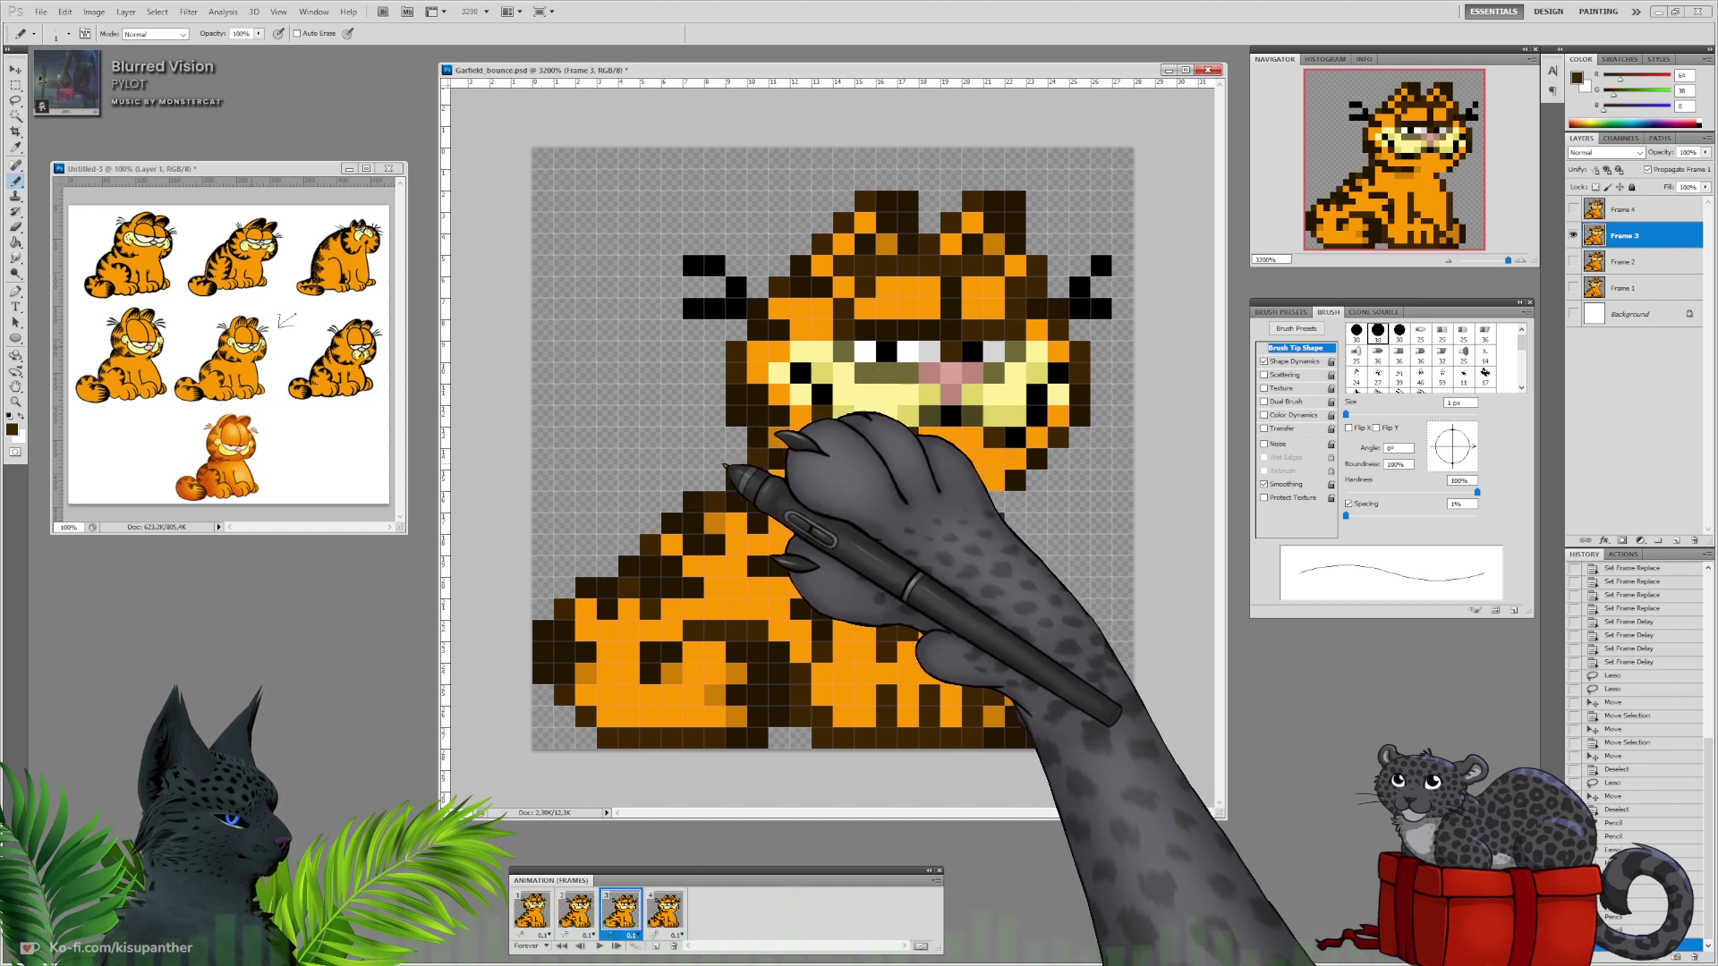
On the Frame 2 layer, reshape the outline at the back of the neck with dark brown pixels and erase the protruding ones.
click(538, 908)
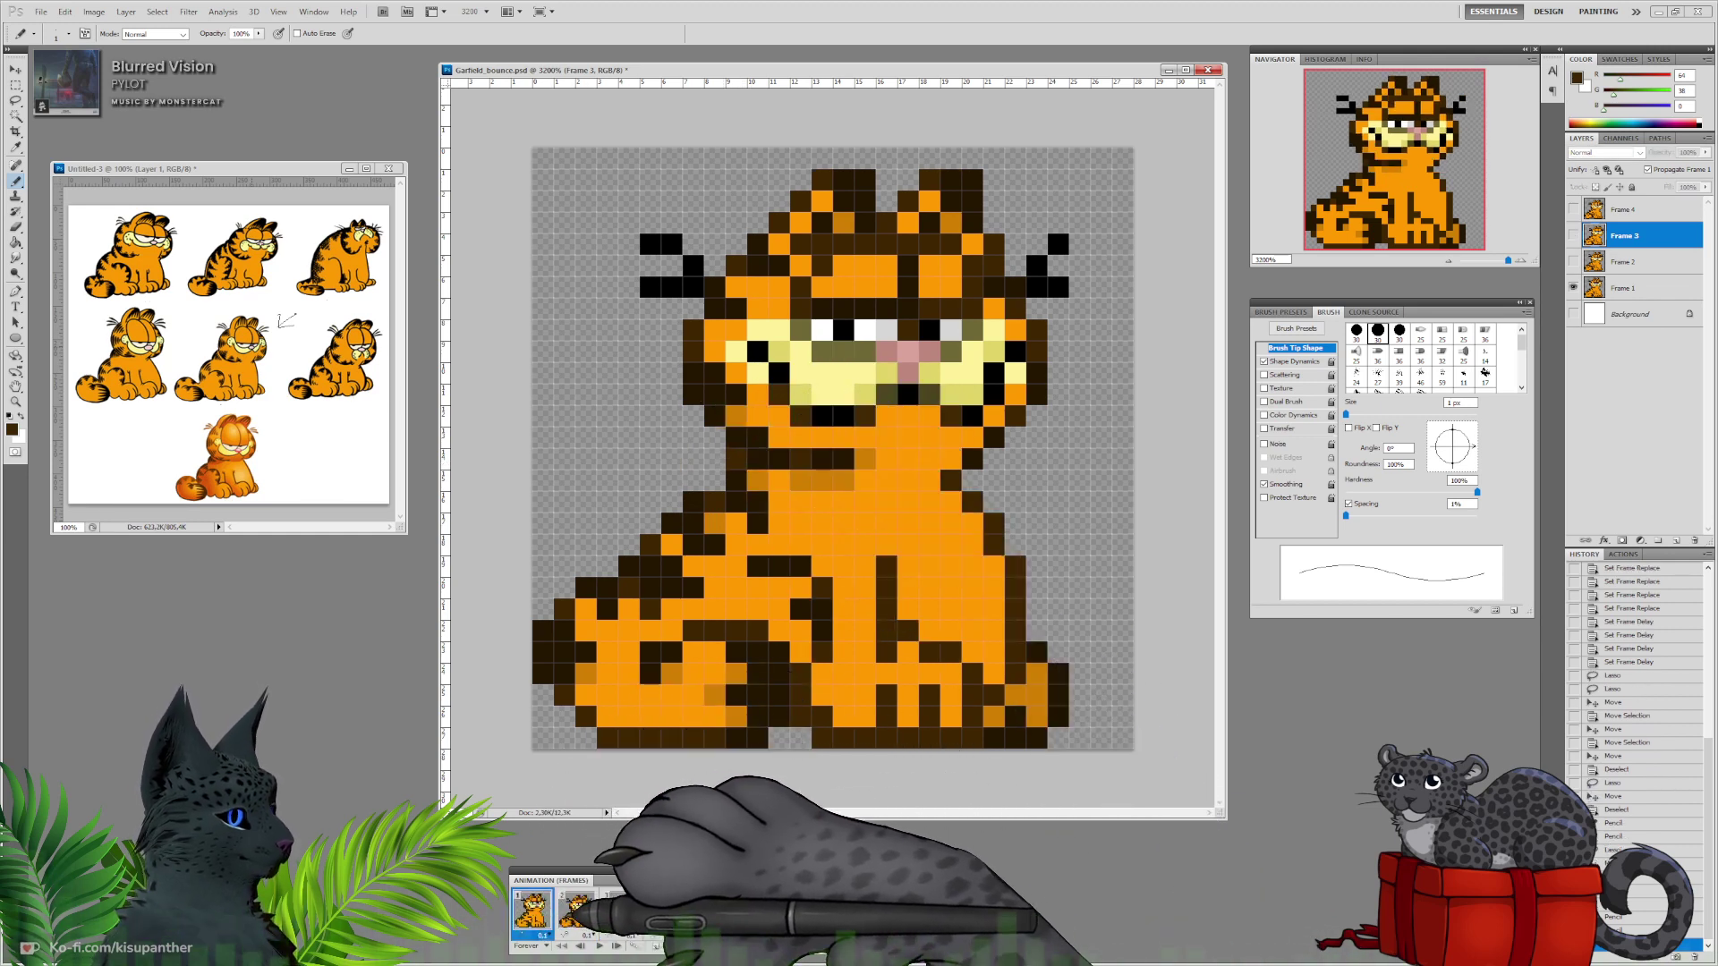
click(578, 909)
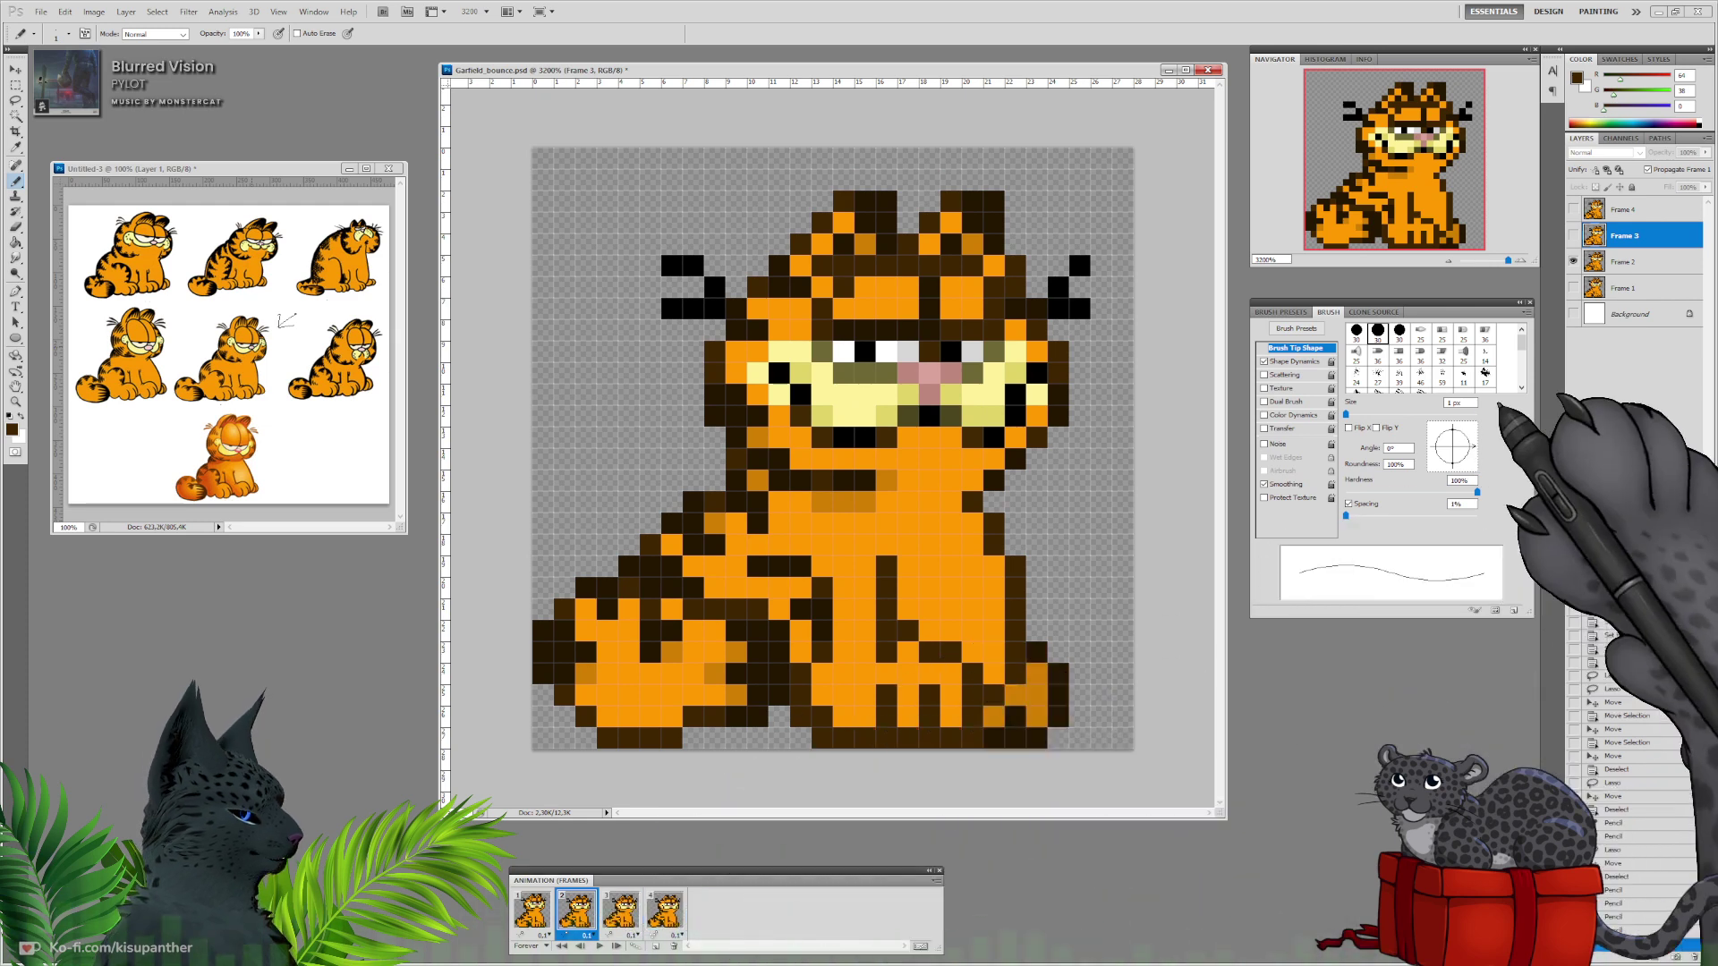
click(1621, 262)
alt+click(736, 478)
click(758, 480)
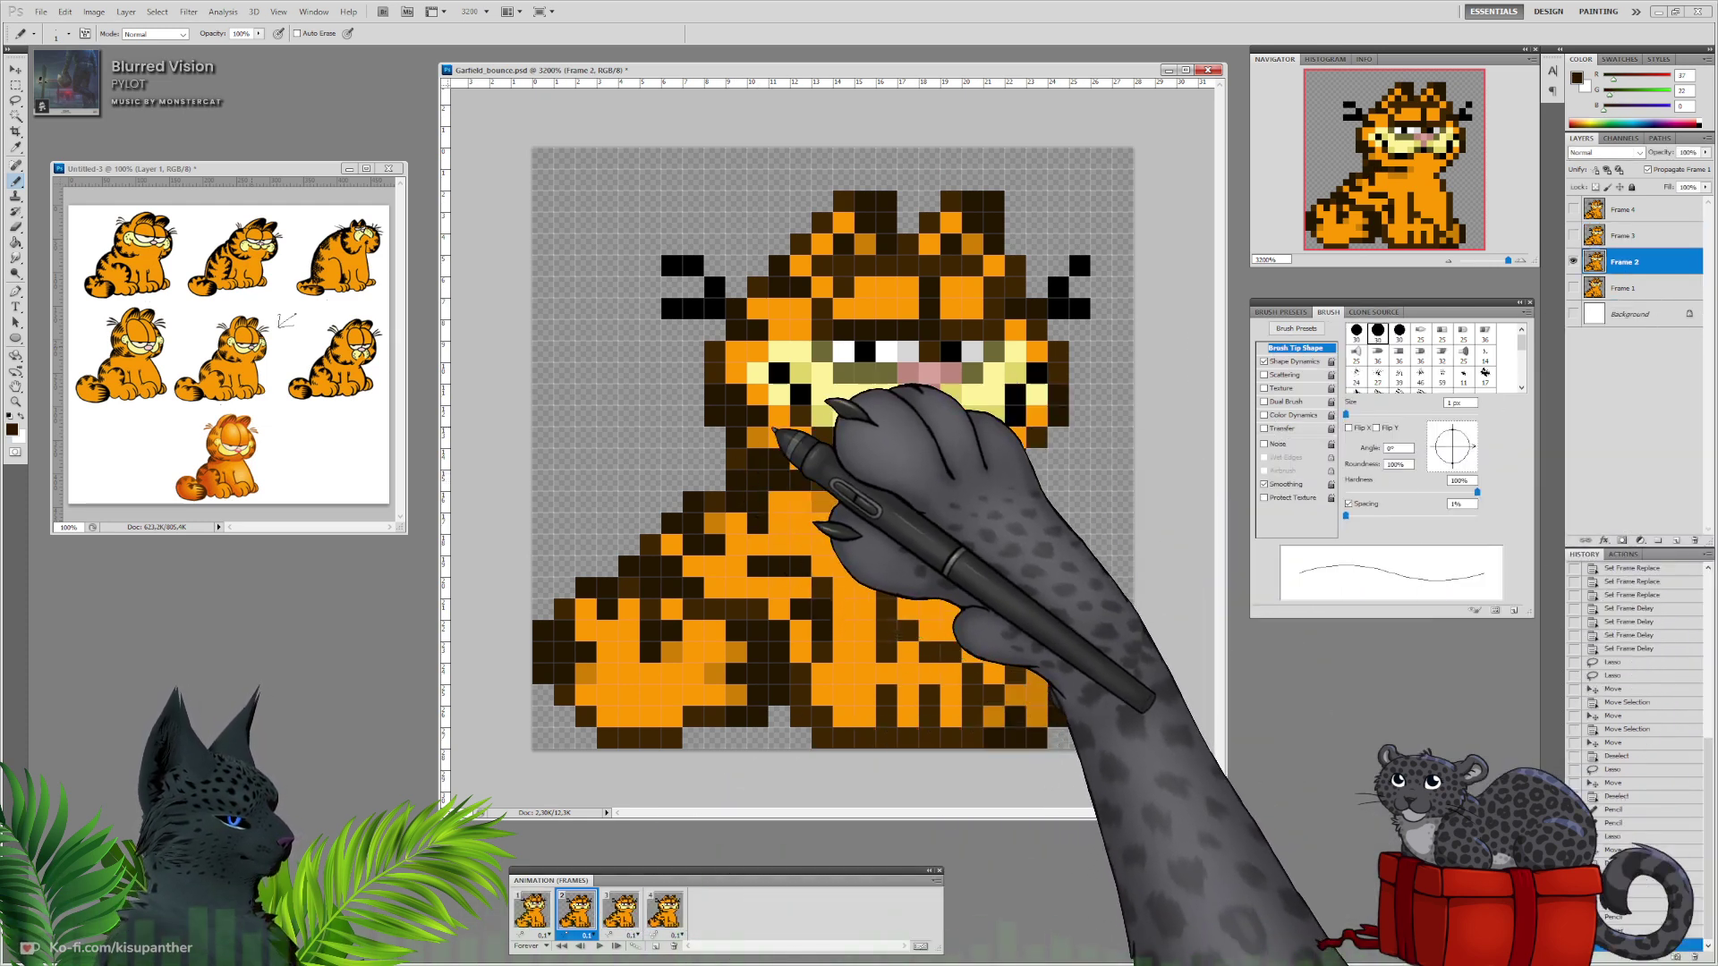
key(e)
click(736, 480)
click(736, 459)
key(b)
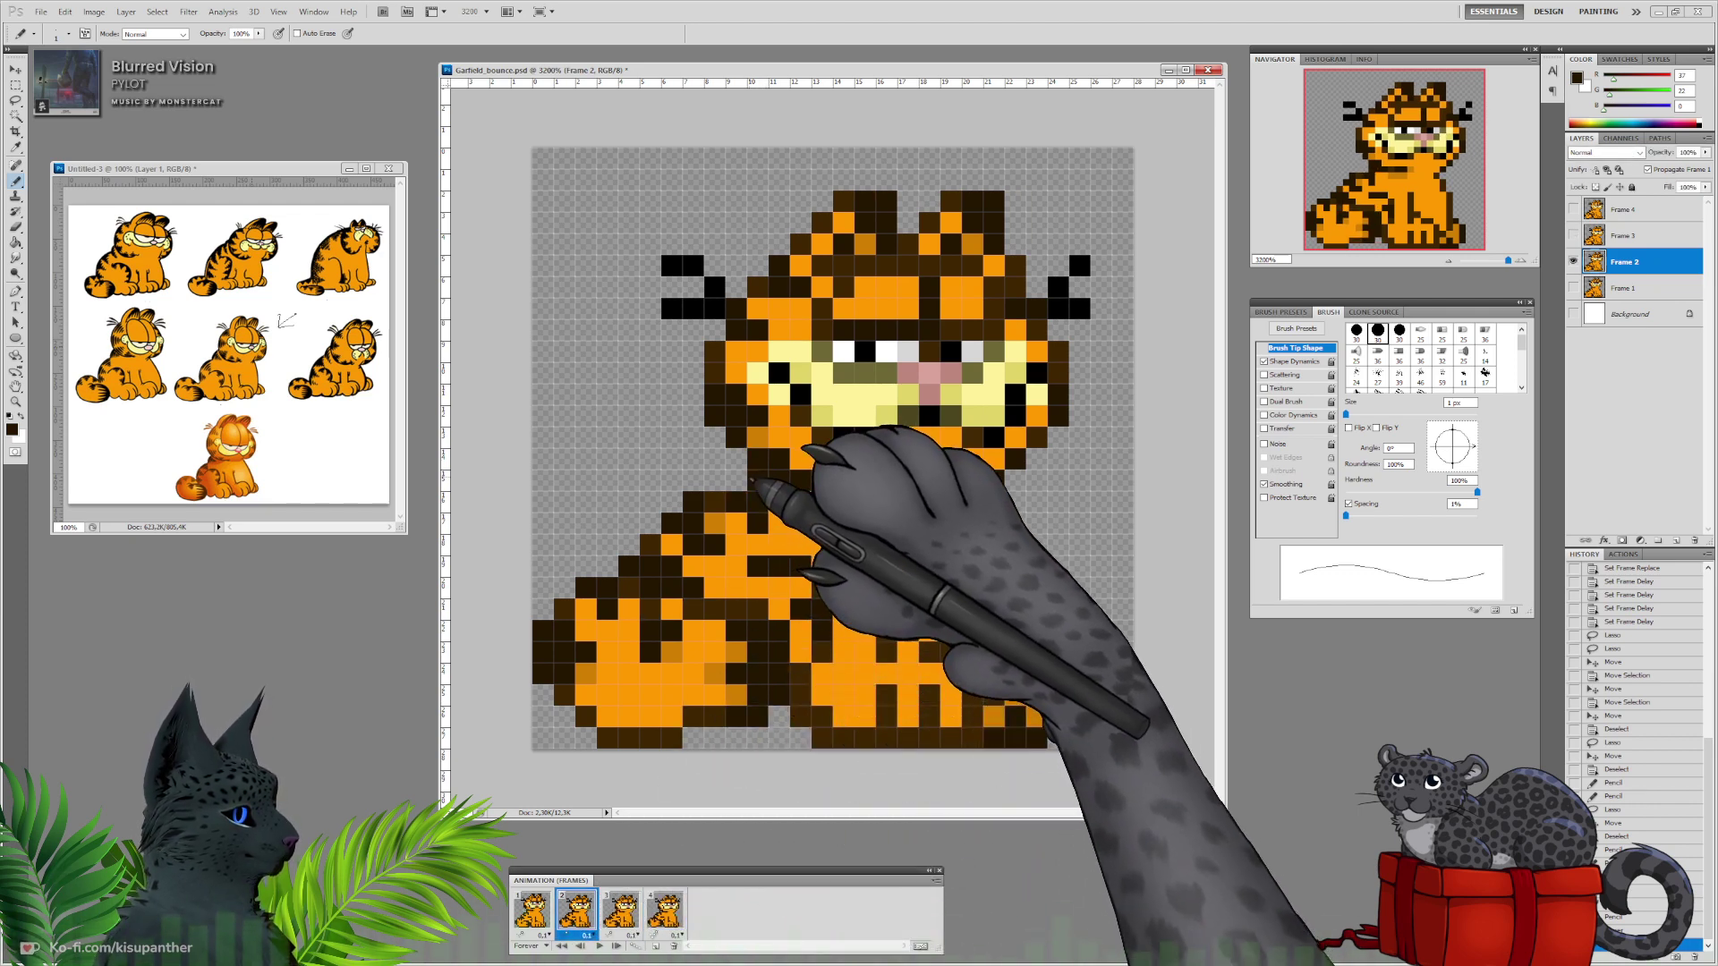
click(752, 481)
On the Frame 3 layer, add a dark brown outline pixel where the front of the neck meets the chest.
click(539, 909)
click(583, 909)
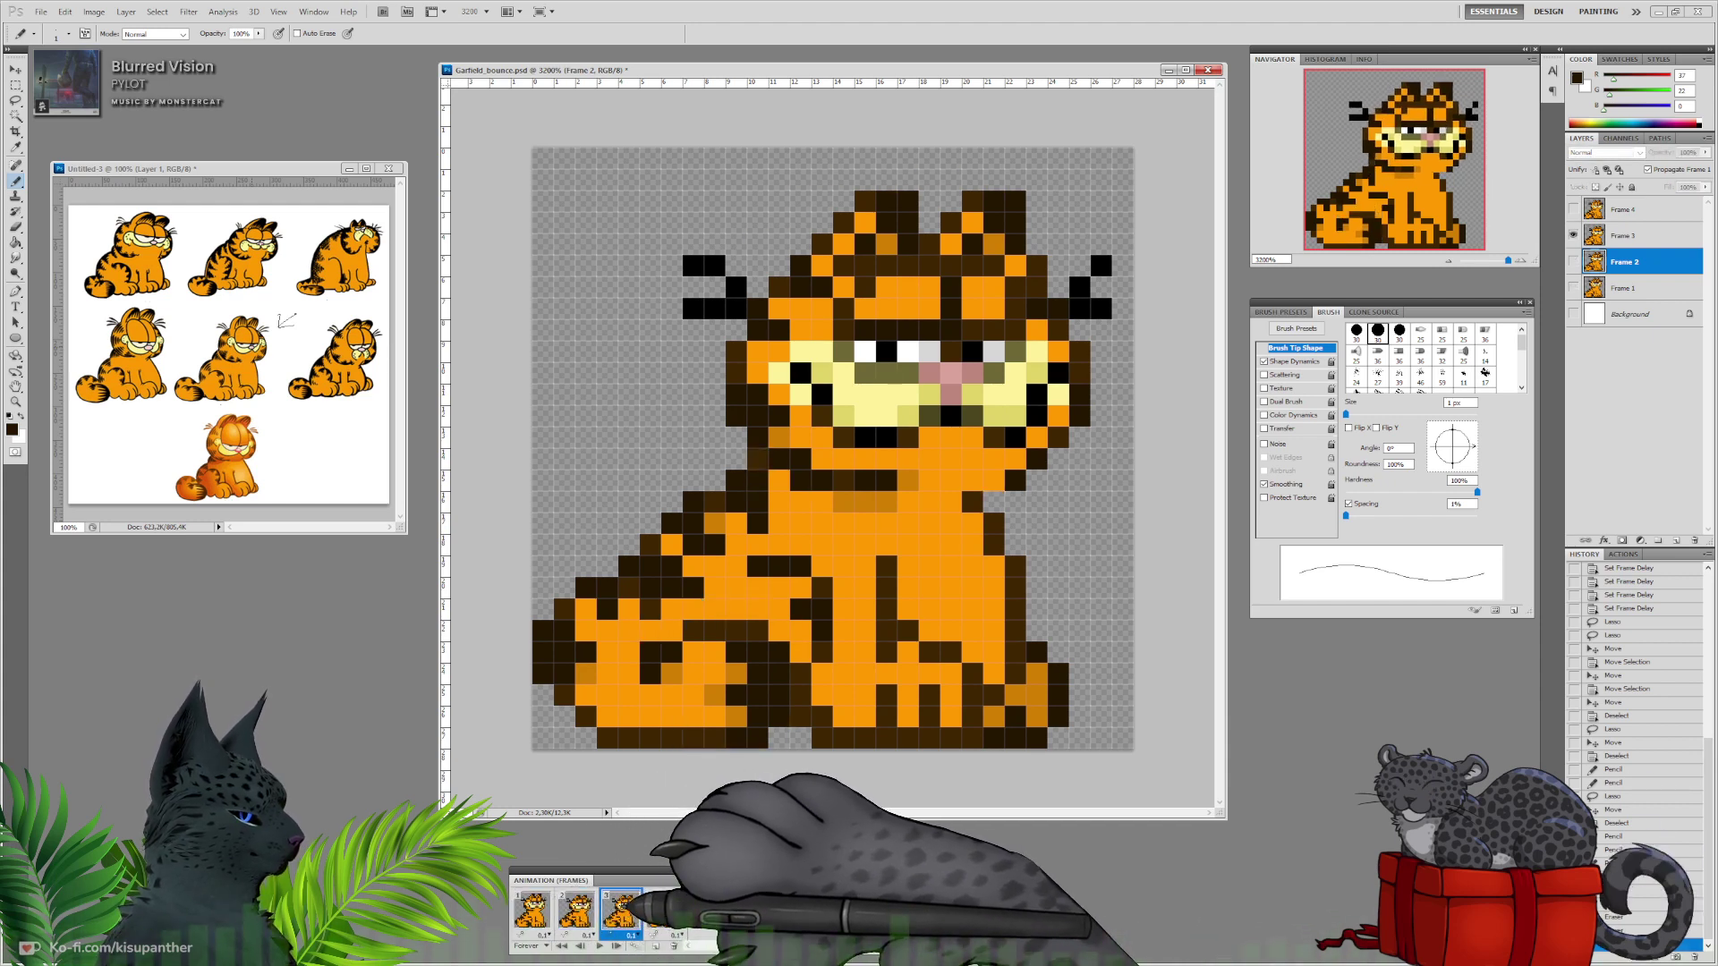
click(1626, 237)
click(989, 504)
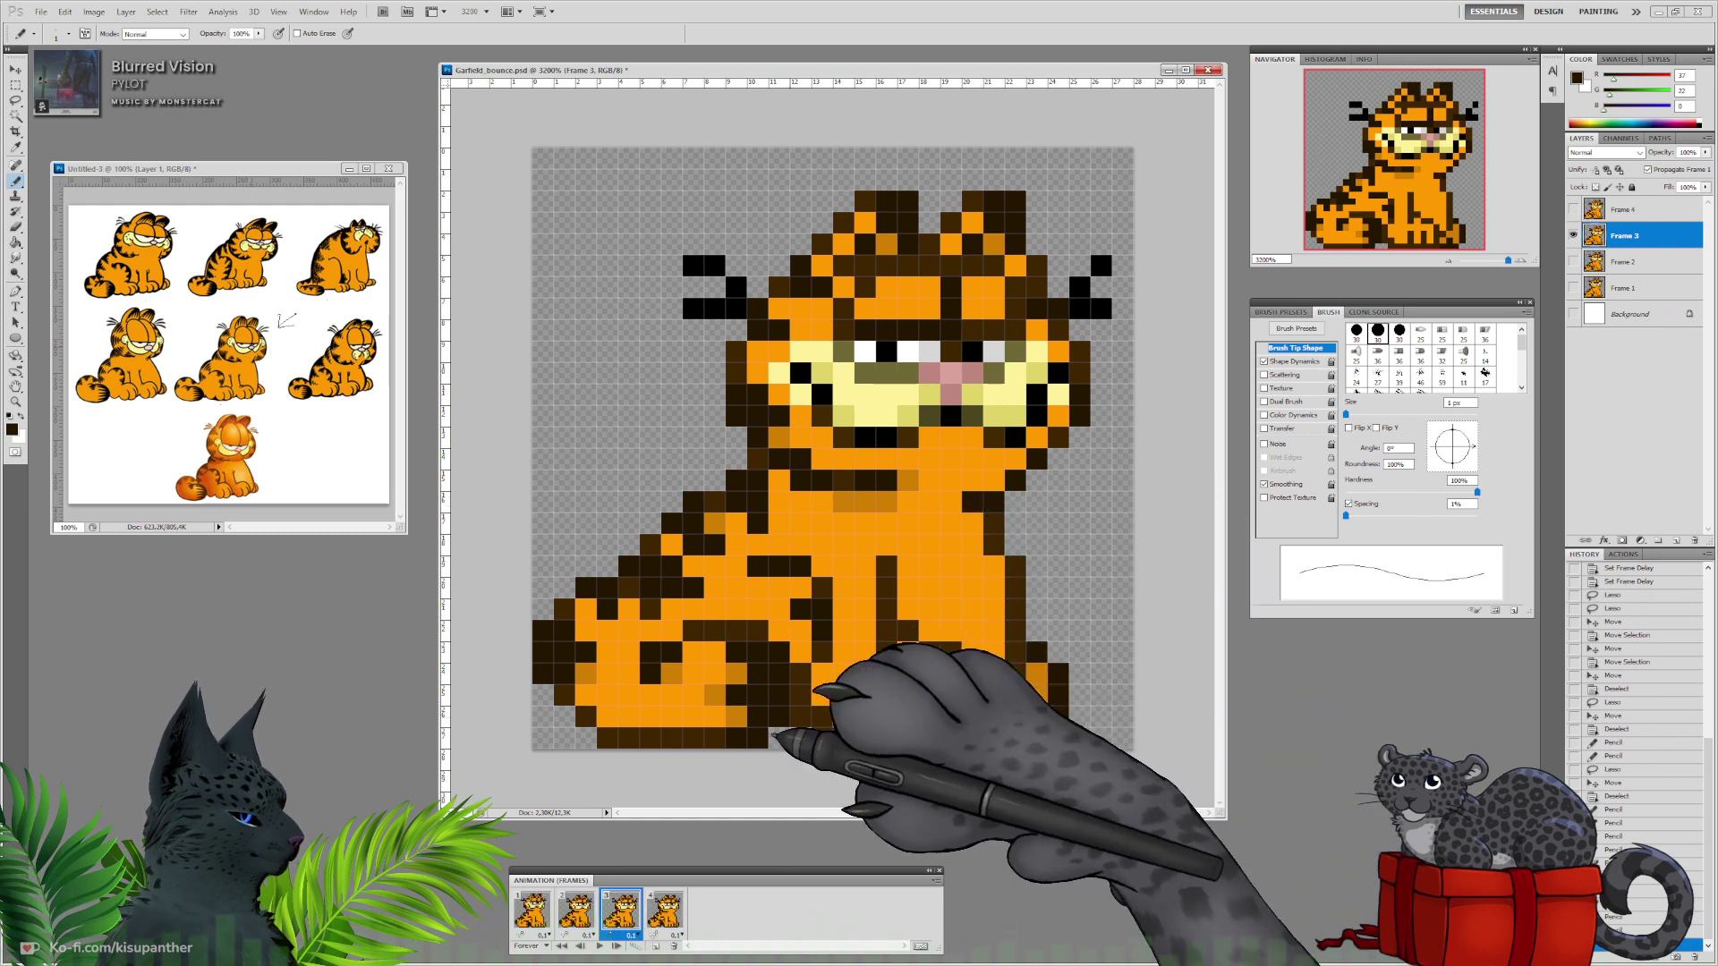
Correct the outline at the back of the neck on the Frame 4 layer and play the animation to check it.
click(575, 910)
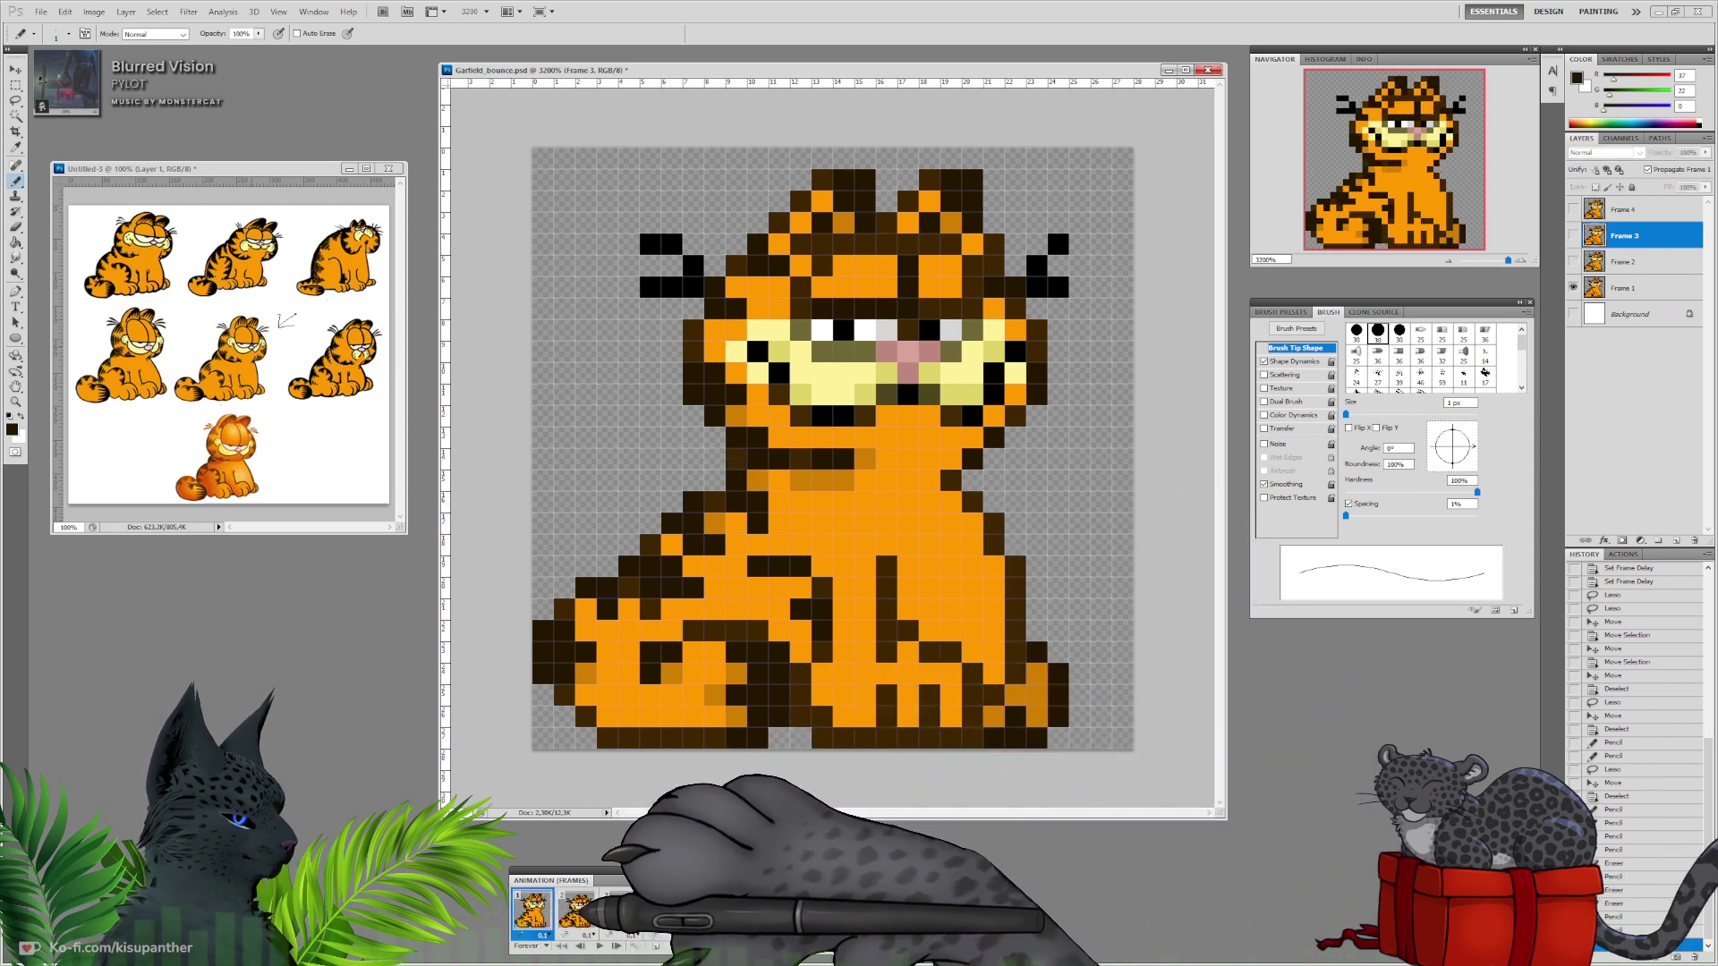
click(621, 911)
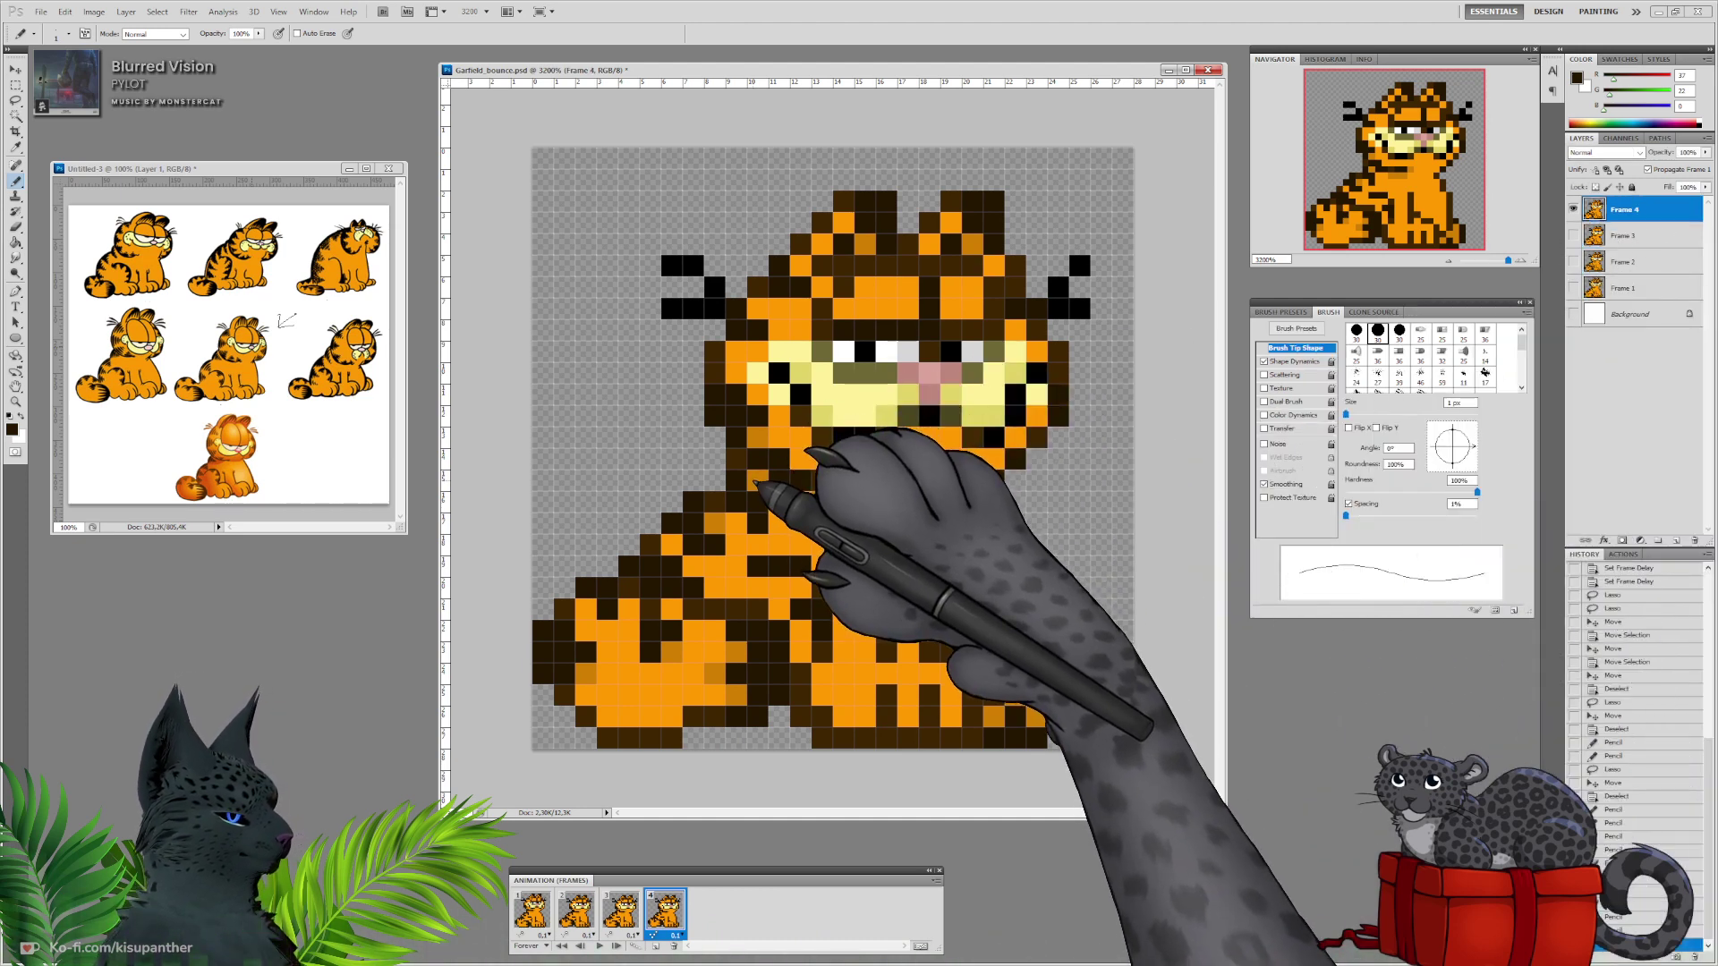
click(737, 467)
click(751, 458)
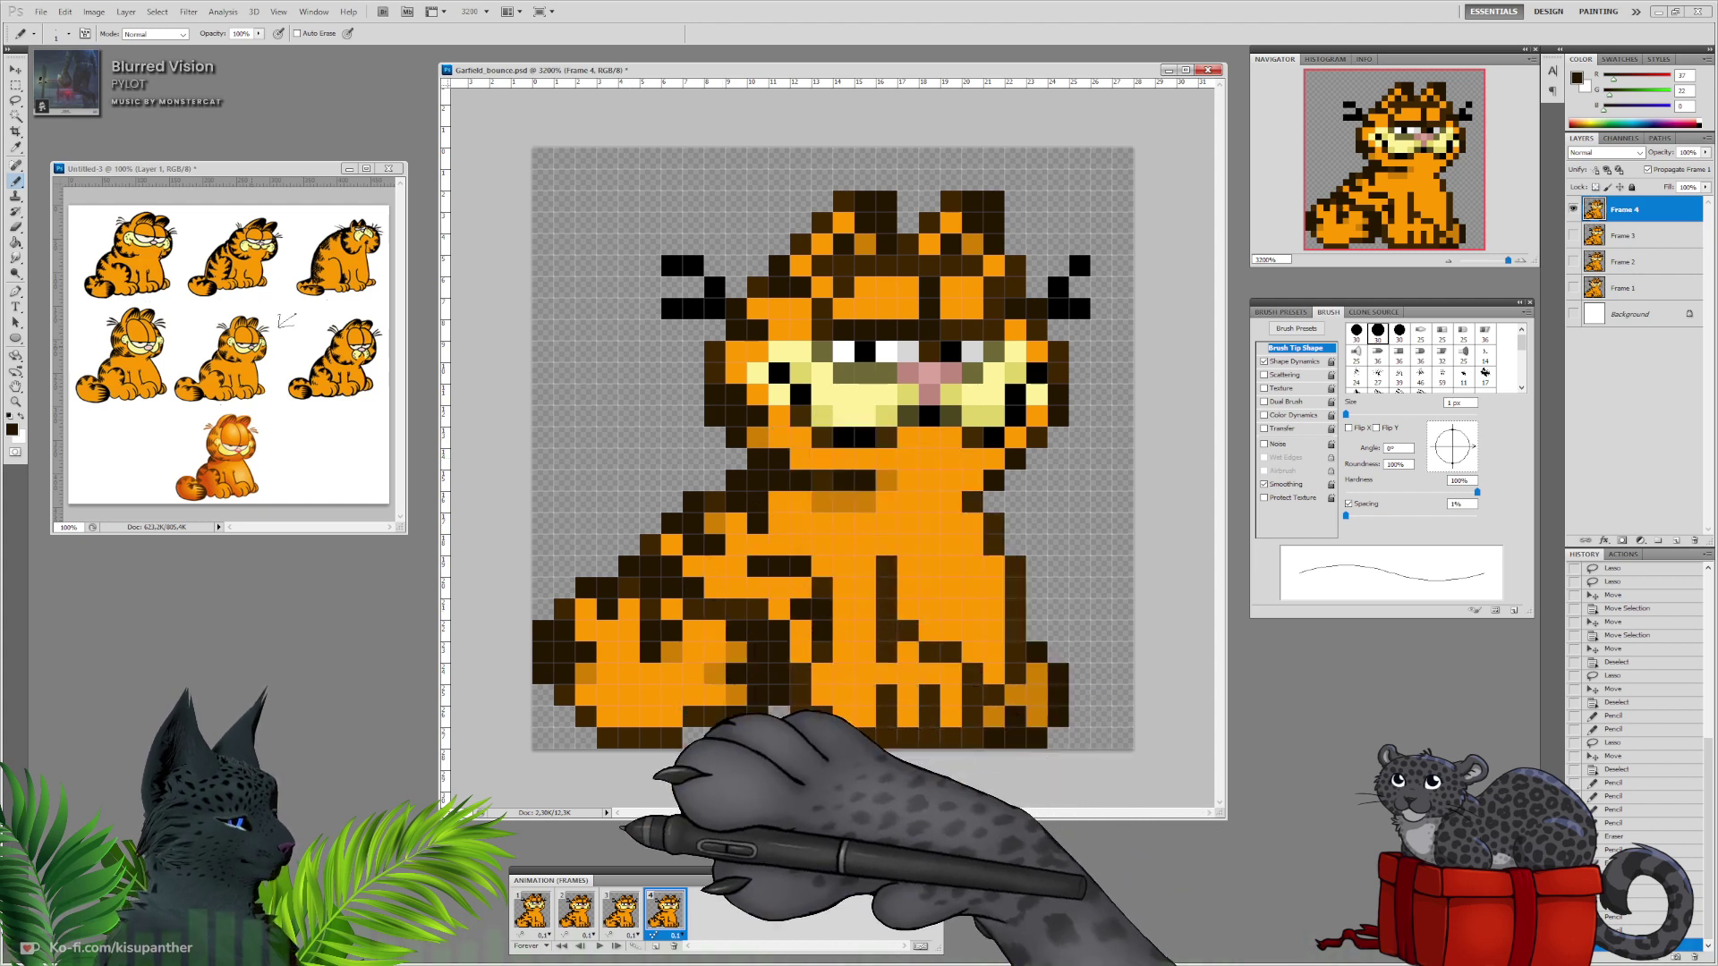
click(598, 946)
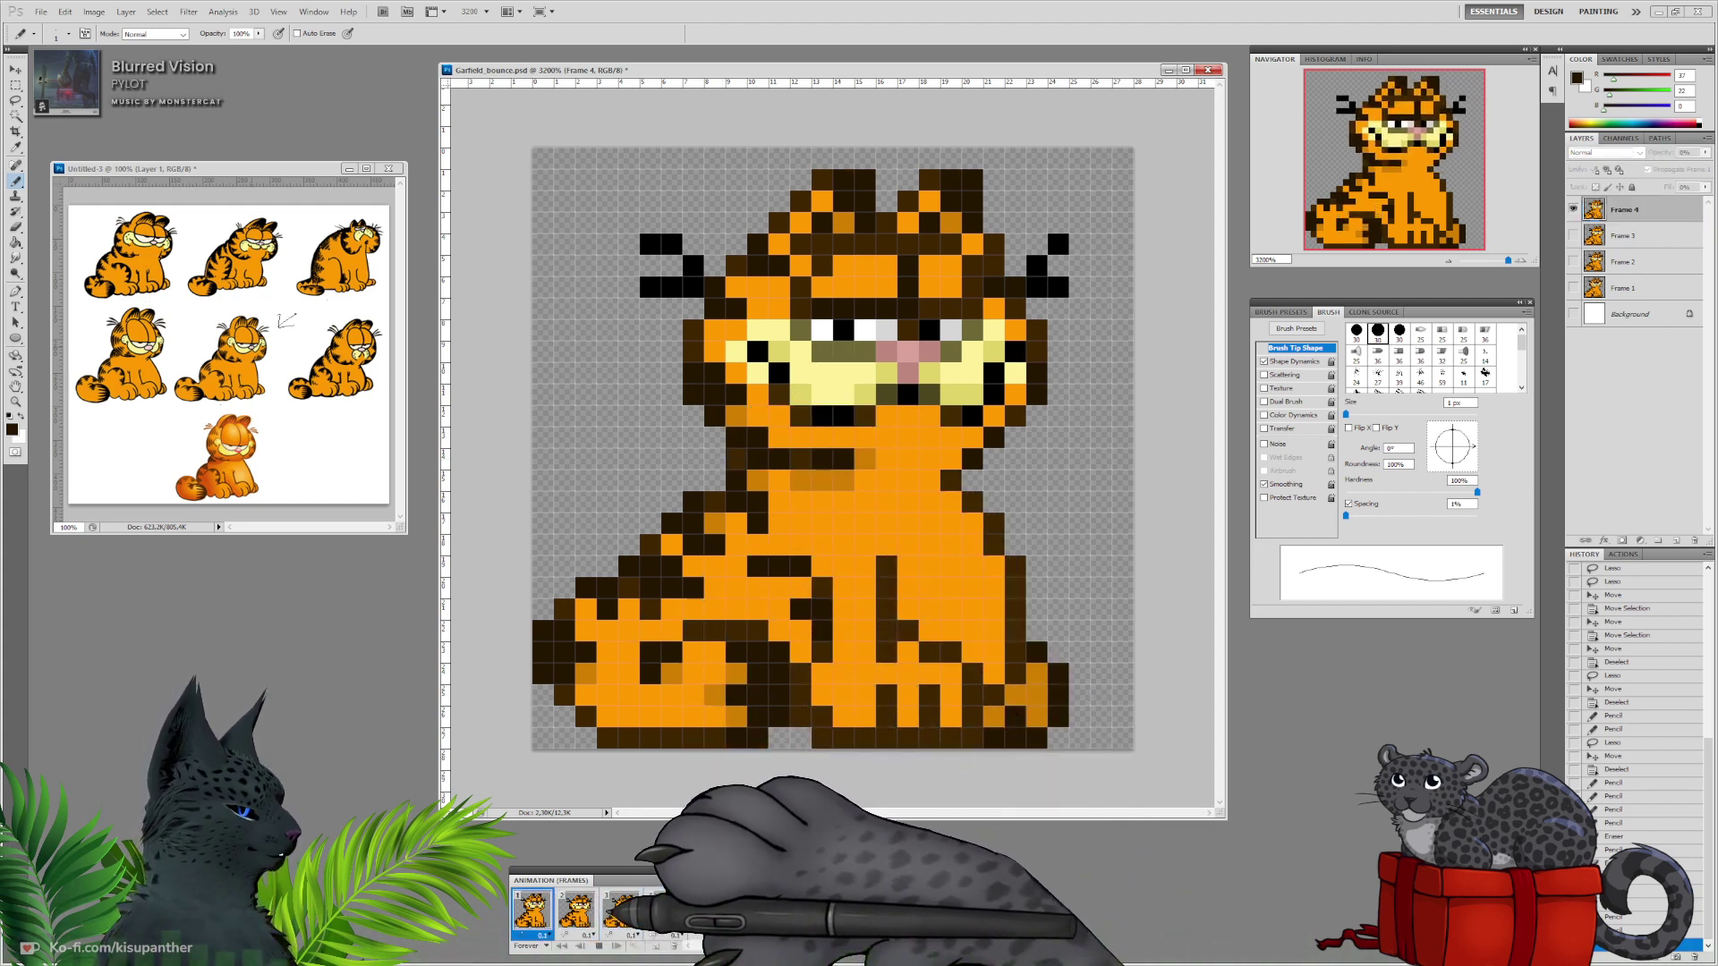
click(598, 945)
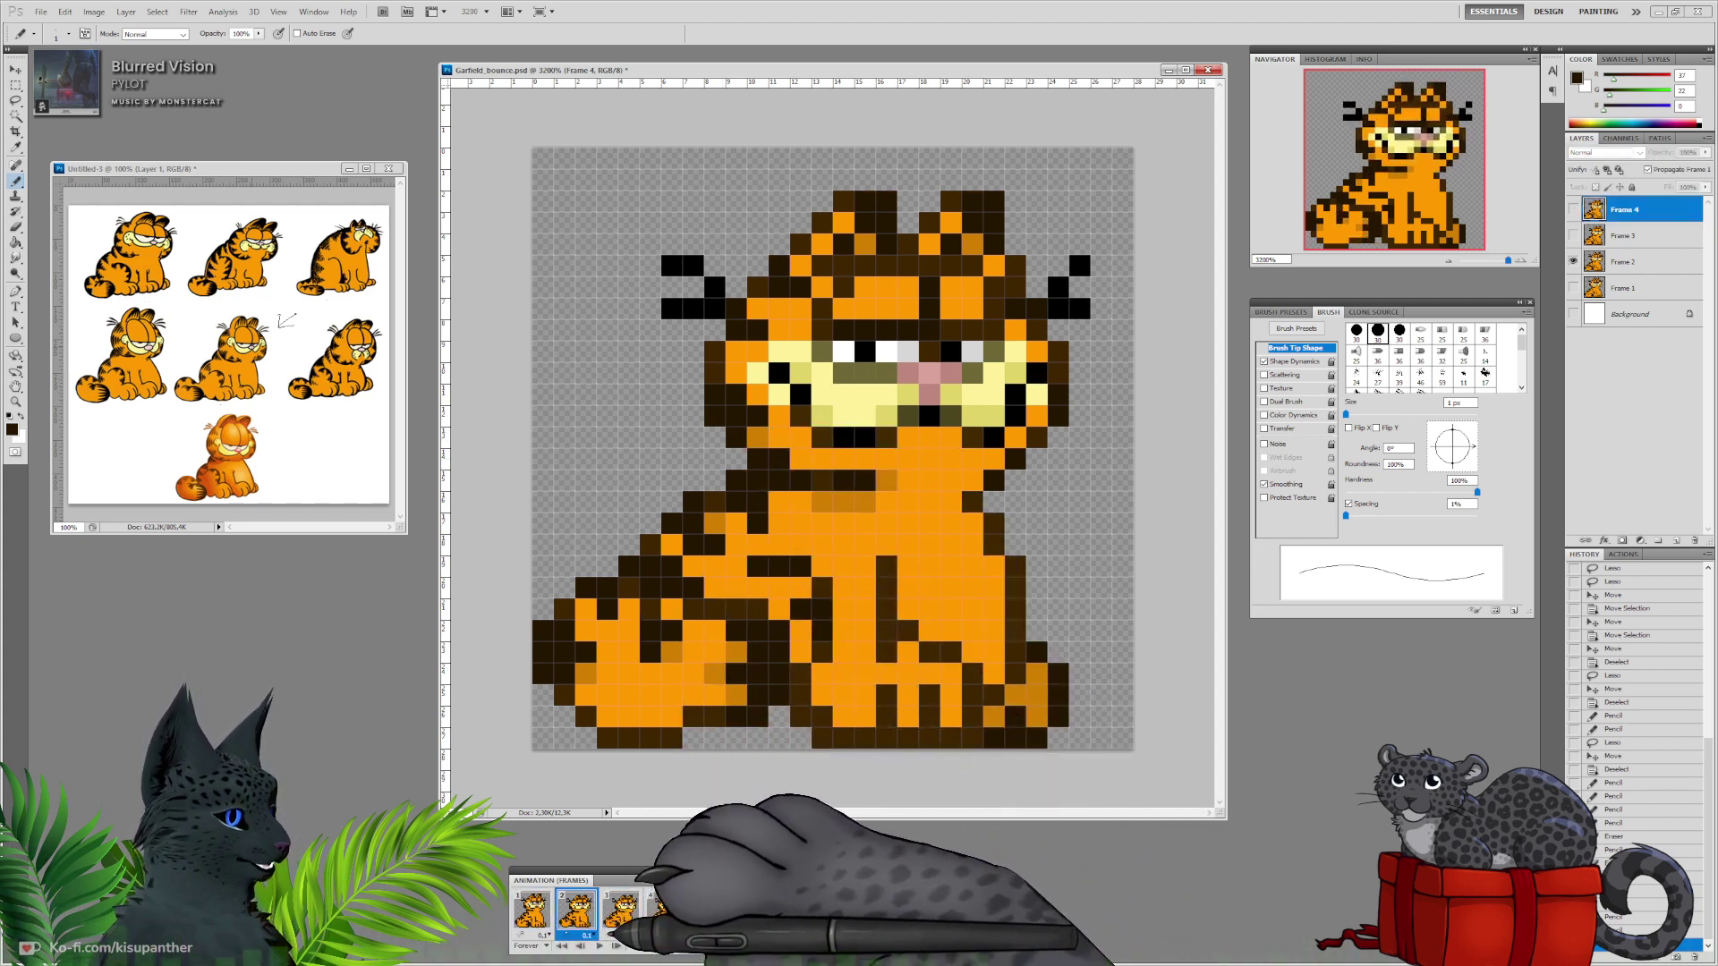
Compare the cat's pose in animation frames 1 and 2 and play back the animation.
click(537, 909)
click(582, 909)
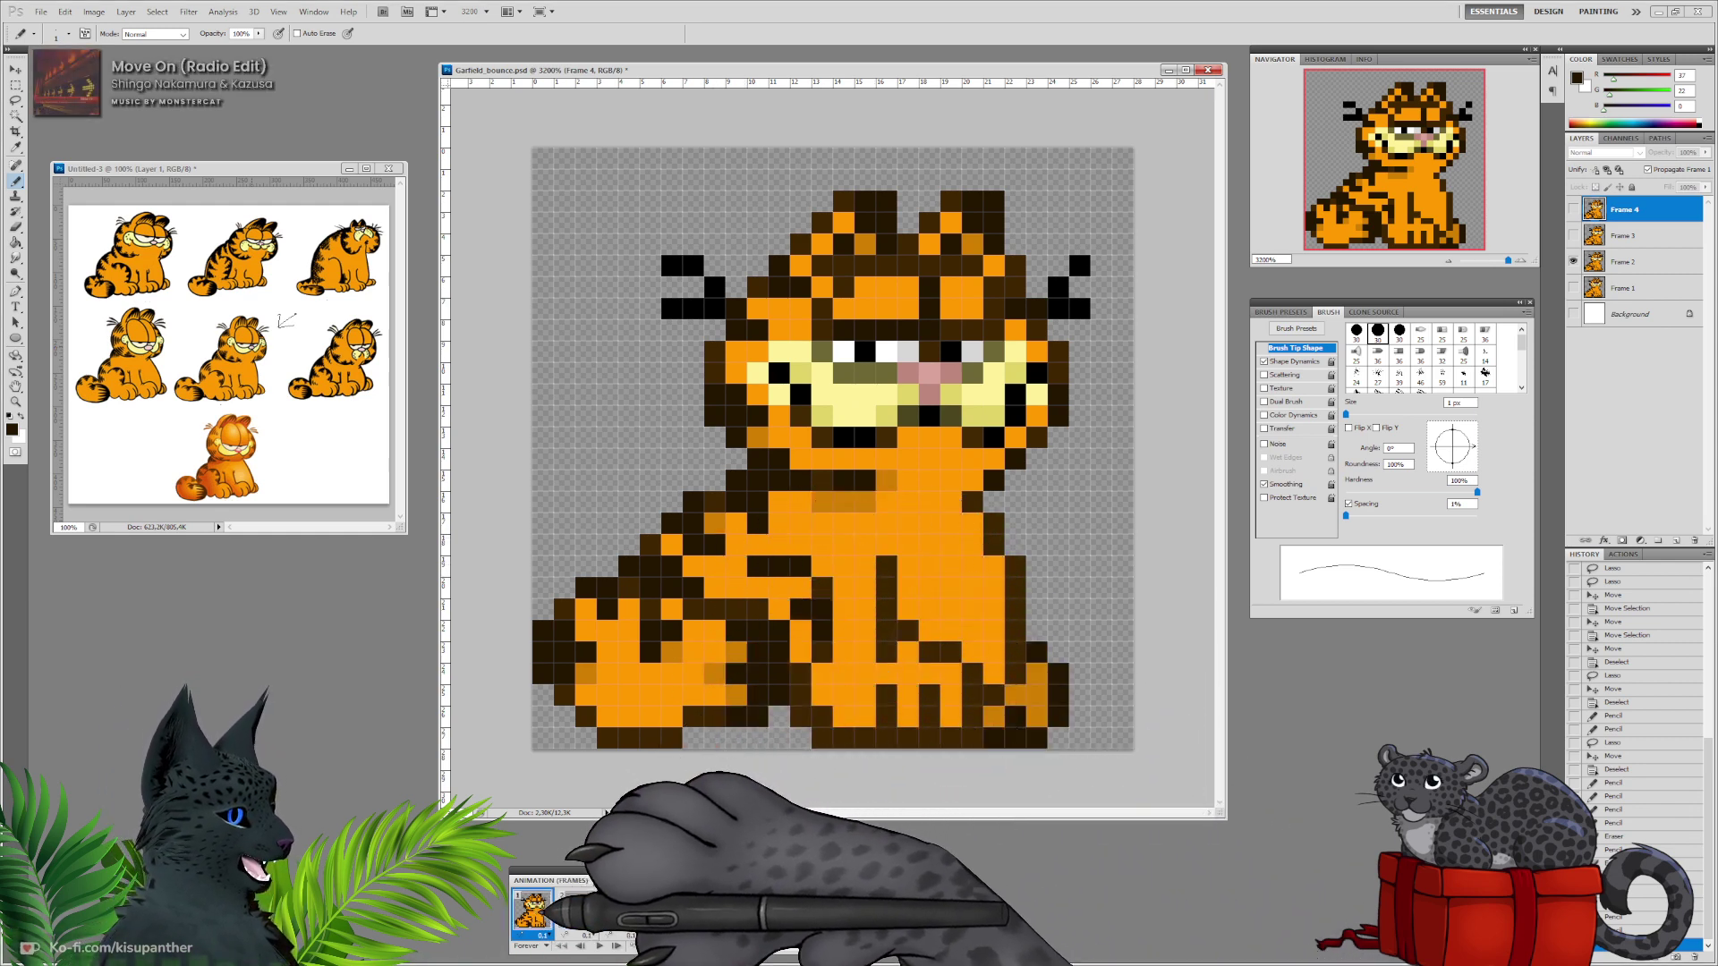
click(544, 912)
click(577, 914)
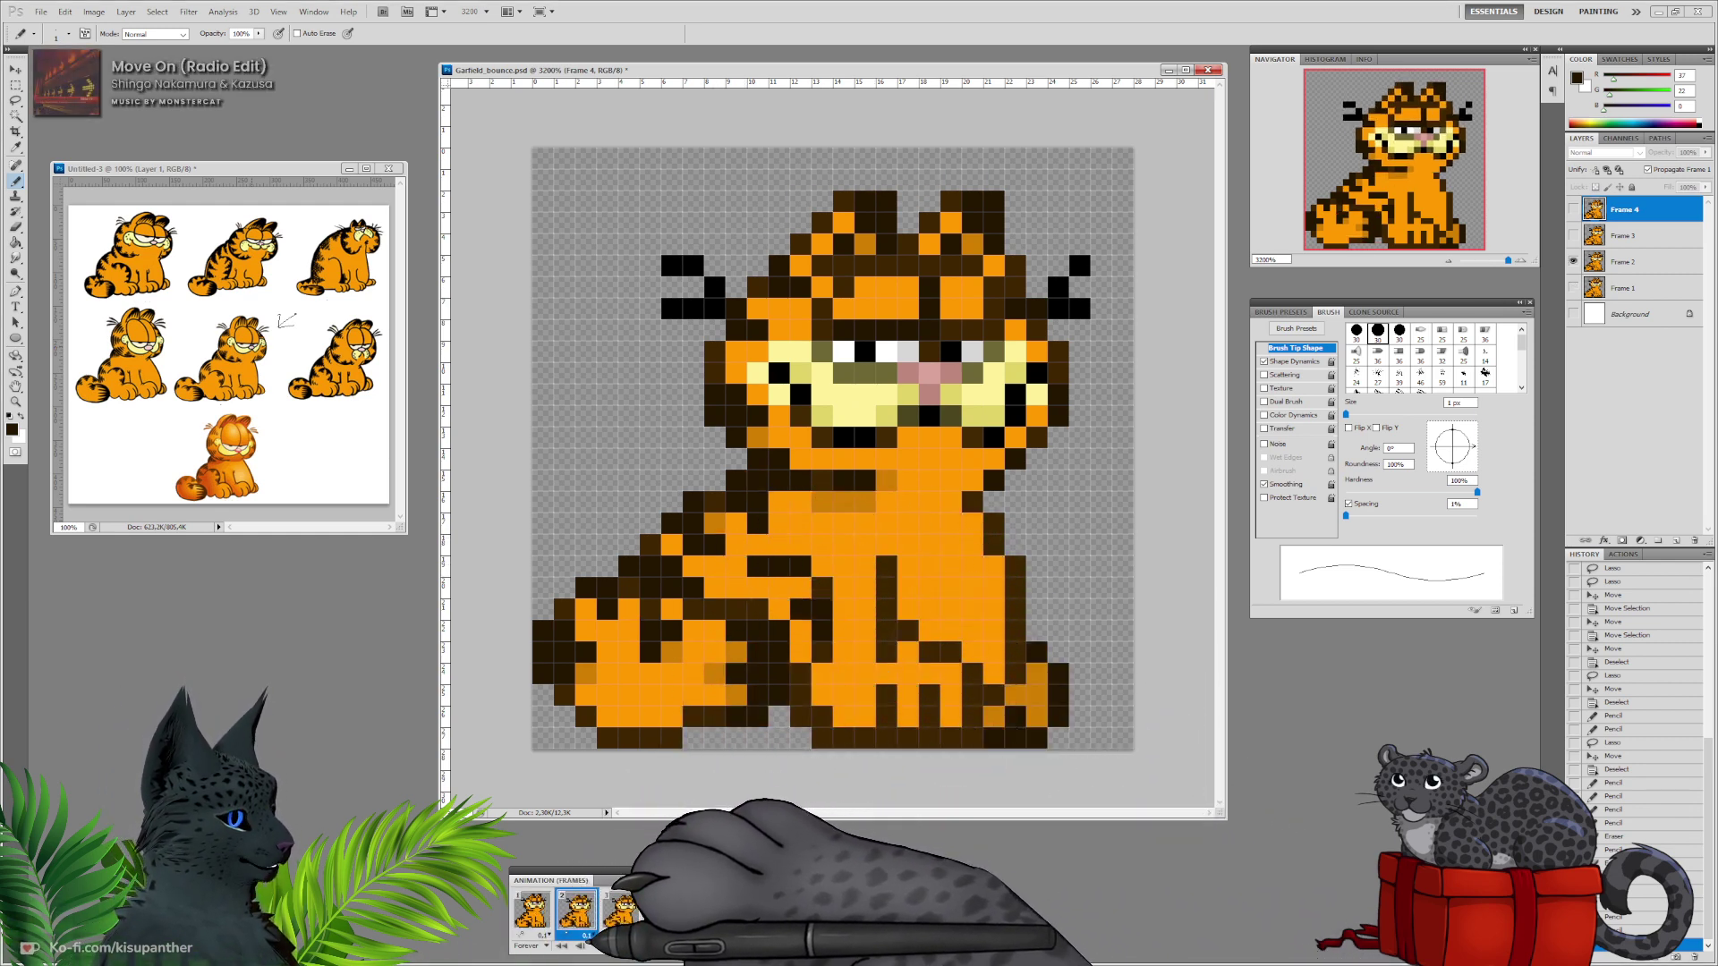
click(599, 945)
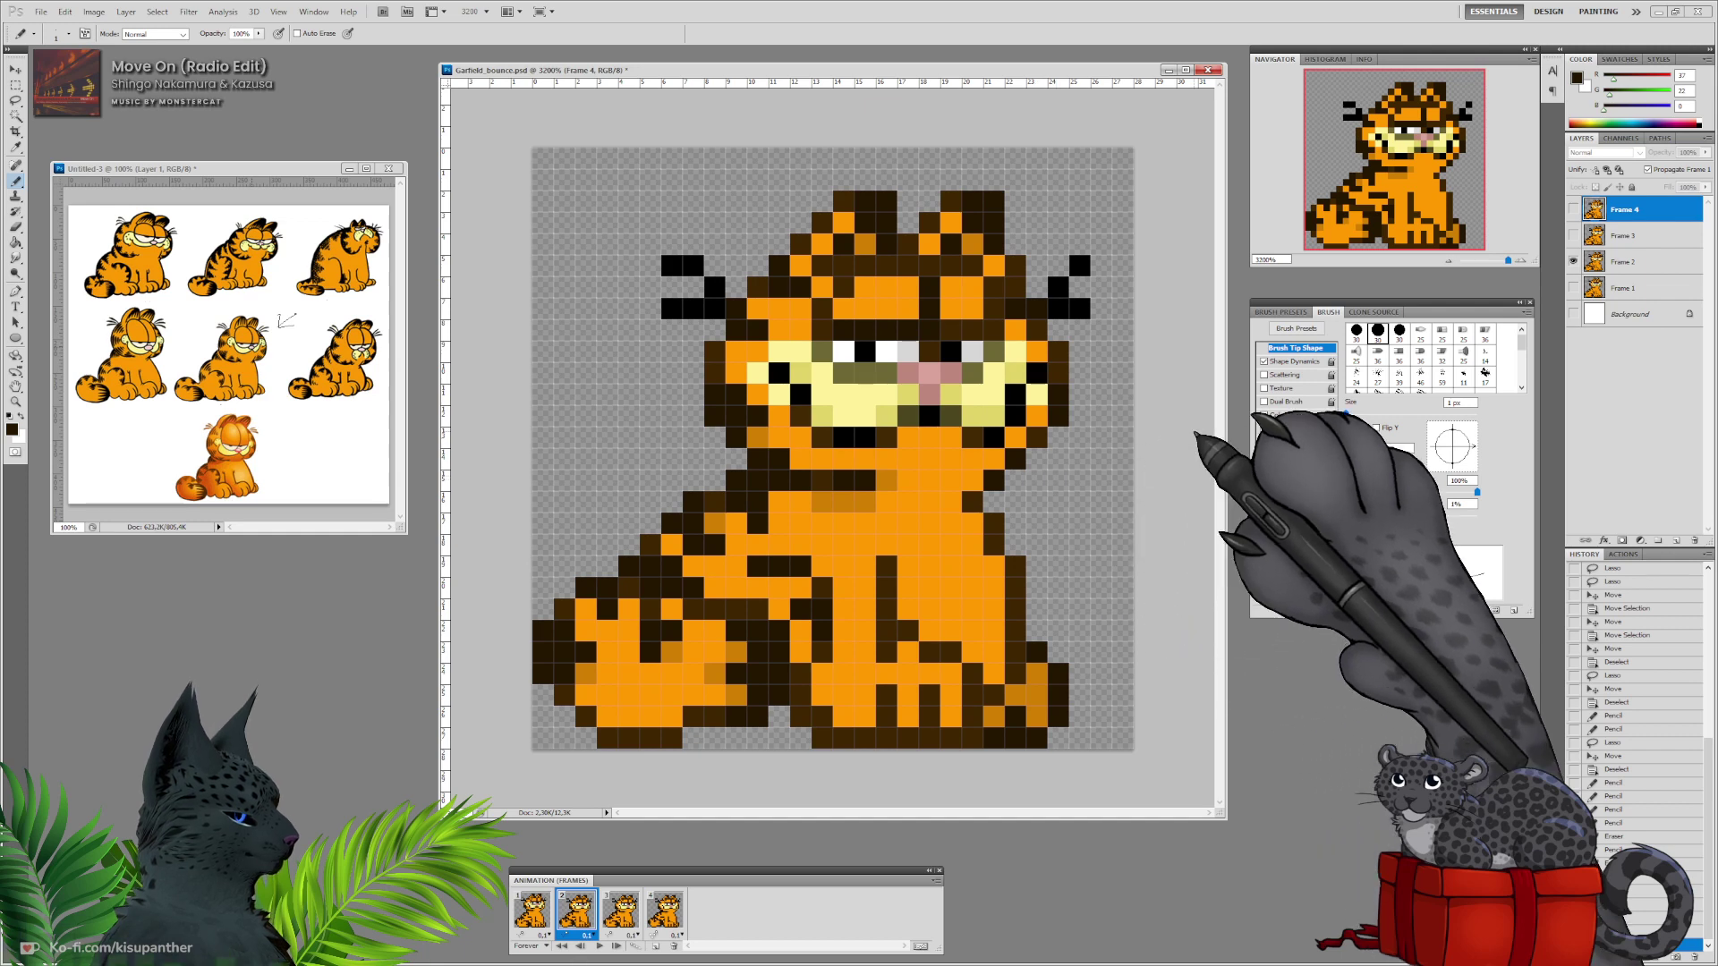
On the Frame 2 layer, lasso the cat's hind leg, move it down one pixel, and touch it up with orange pencil pixels.
click(1624, 262)
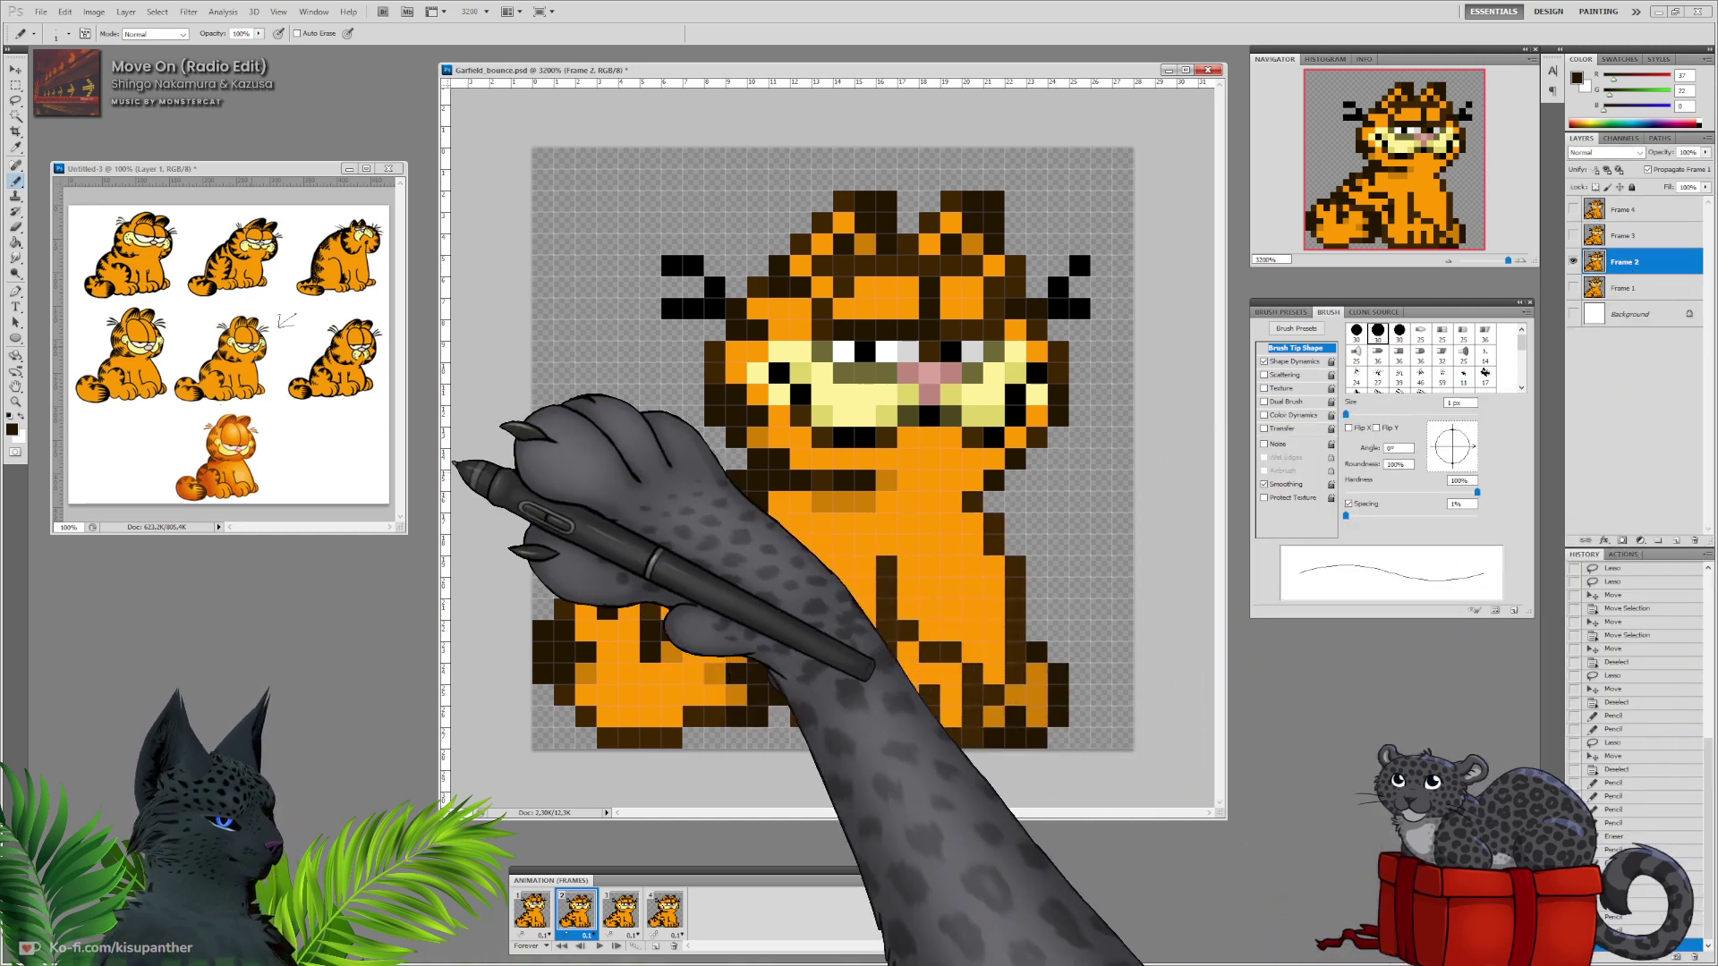
click(16, 100)
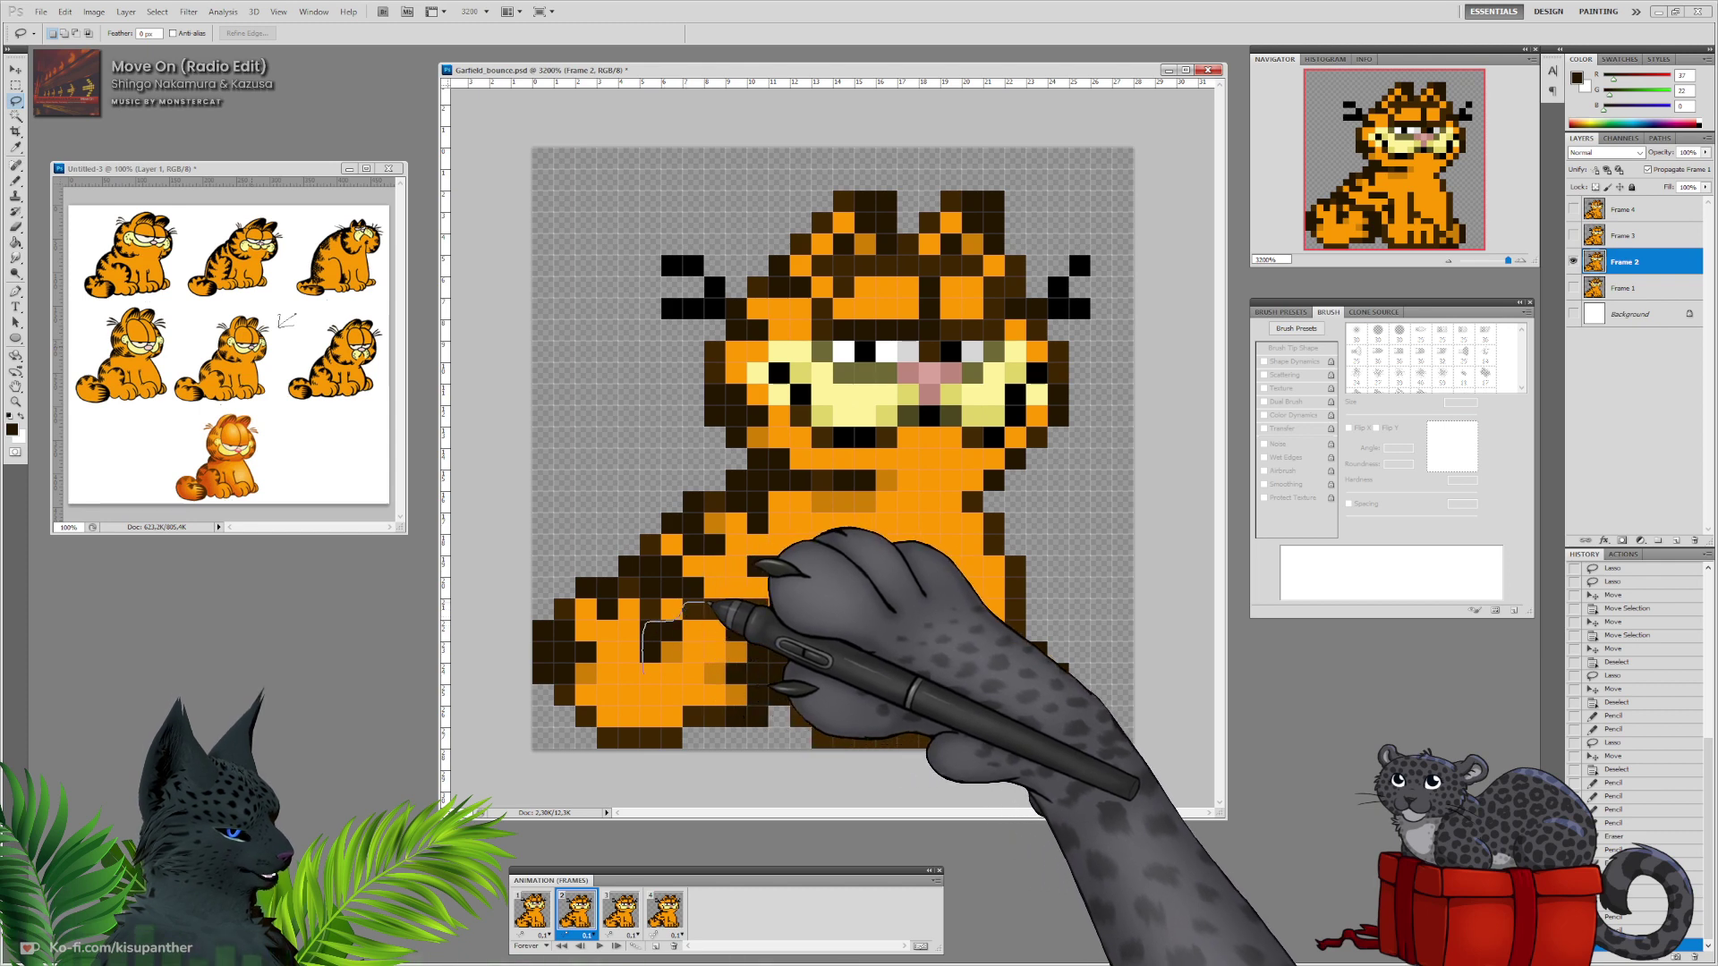
drag(713, 607, 770, 601)
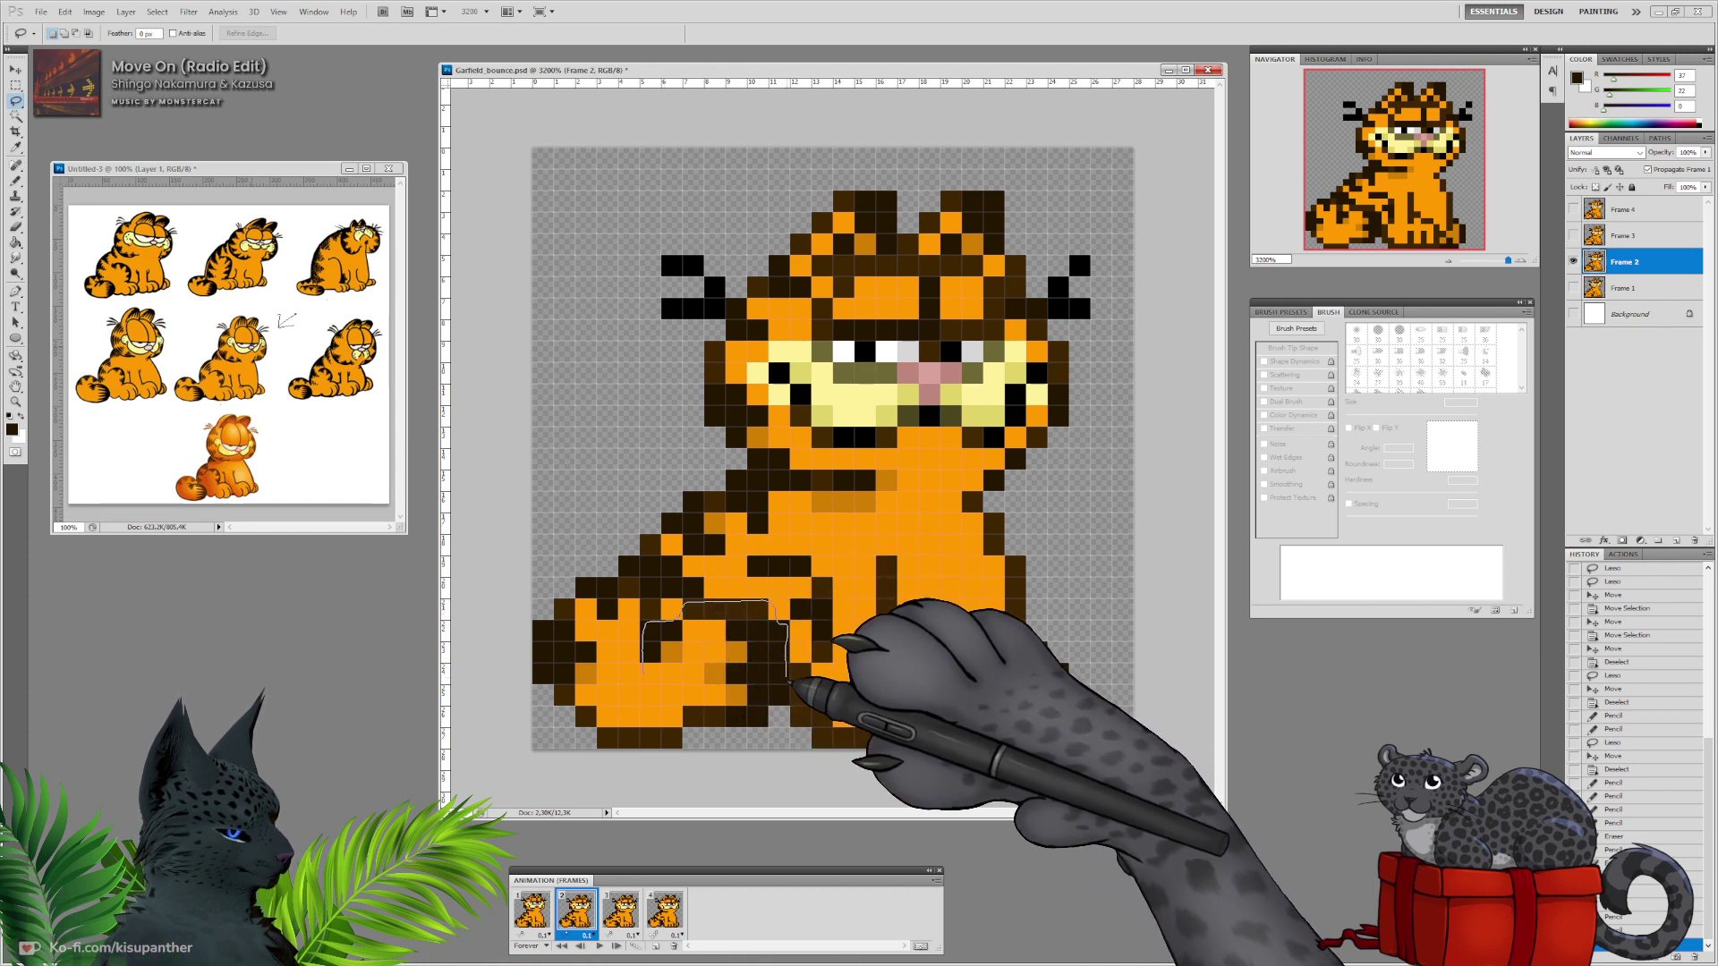
drag(789, 682, 785, 723)
drag(636, 690, 641, 675)
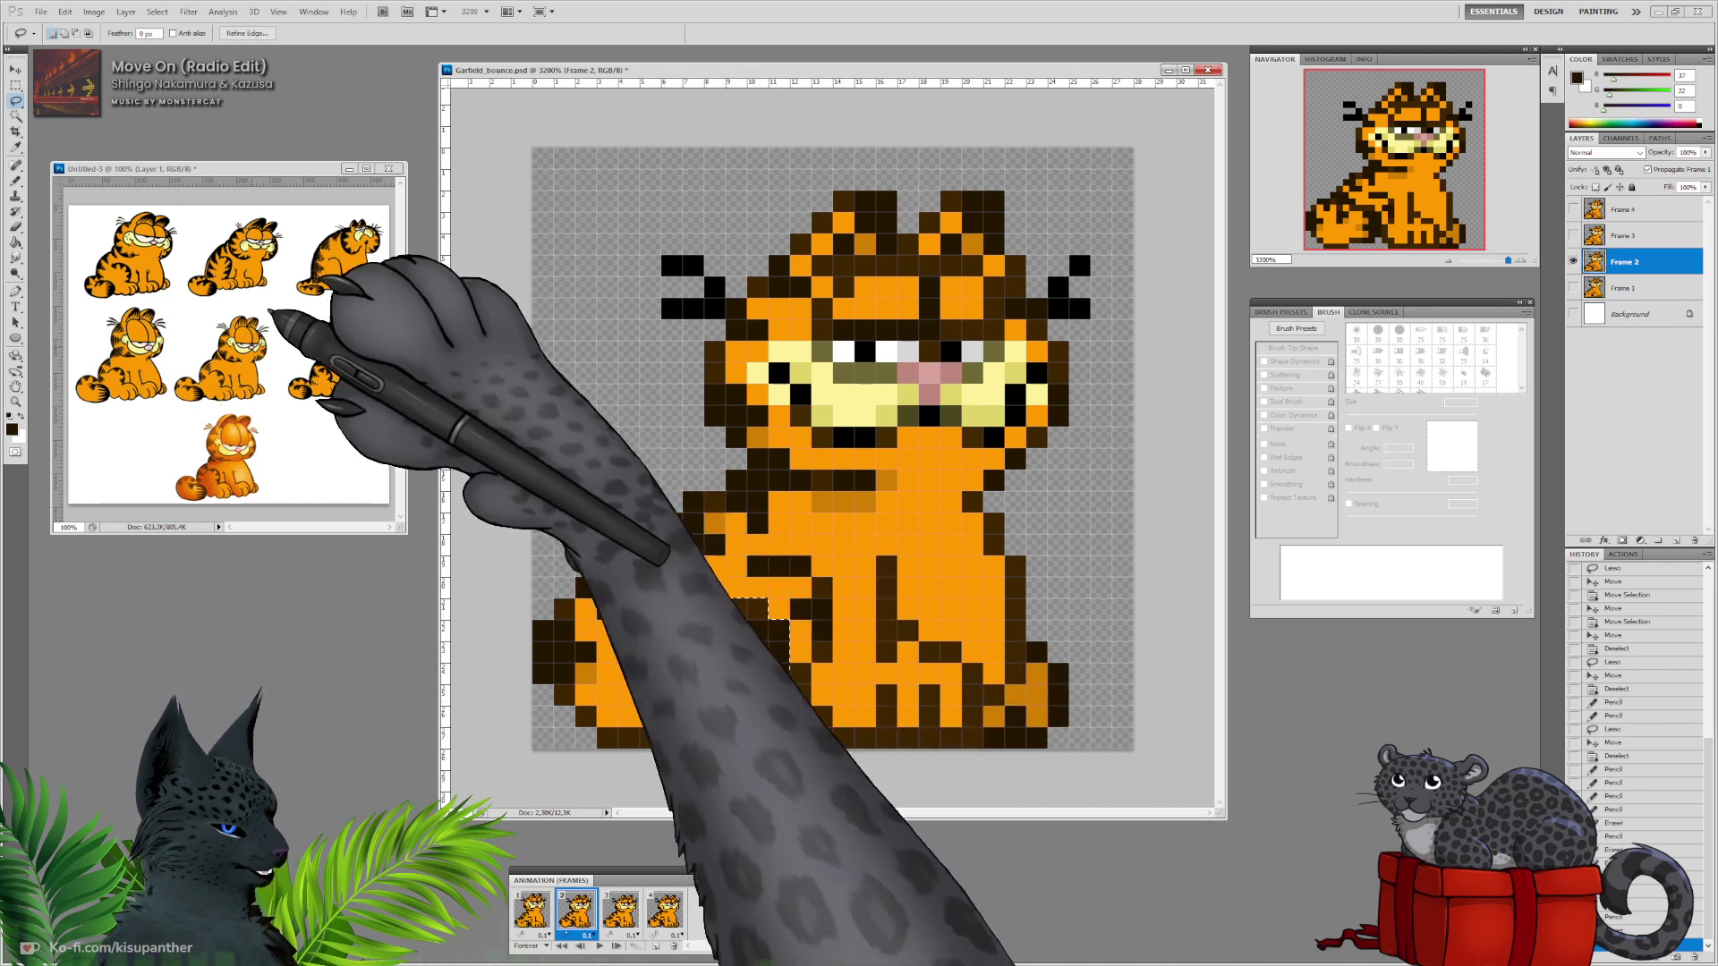
click(15, 70)
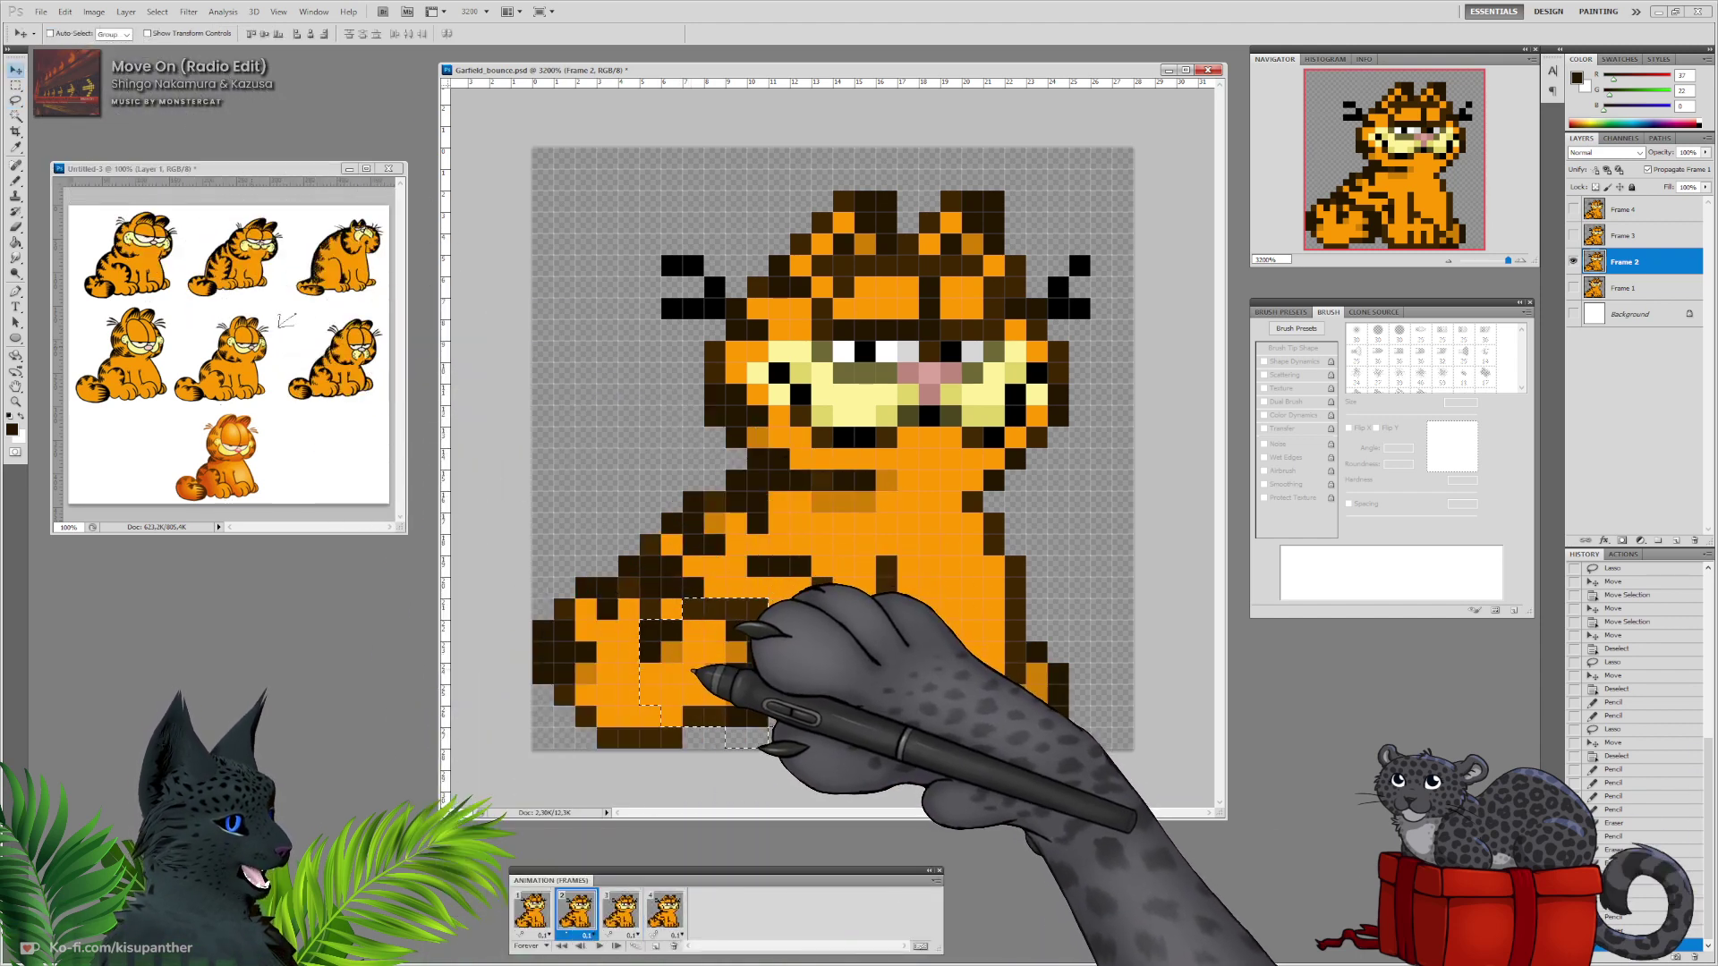
click(15, 85)
click(528, 288)
click(15, 180)
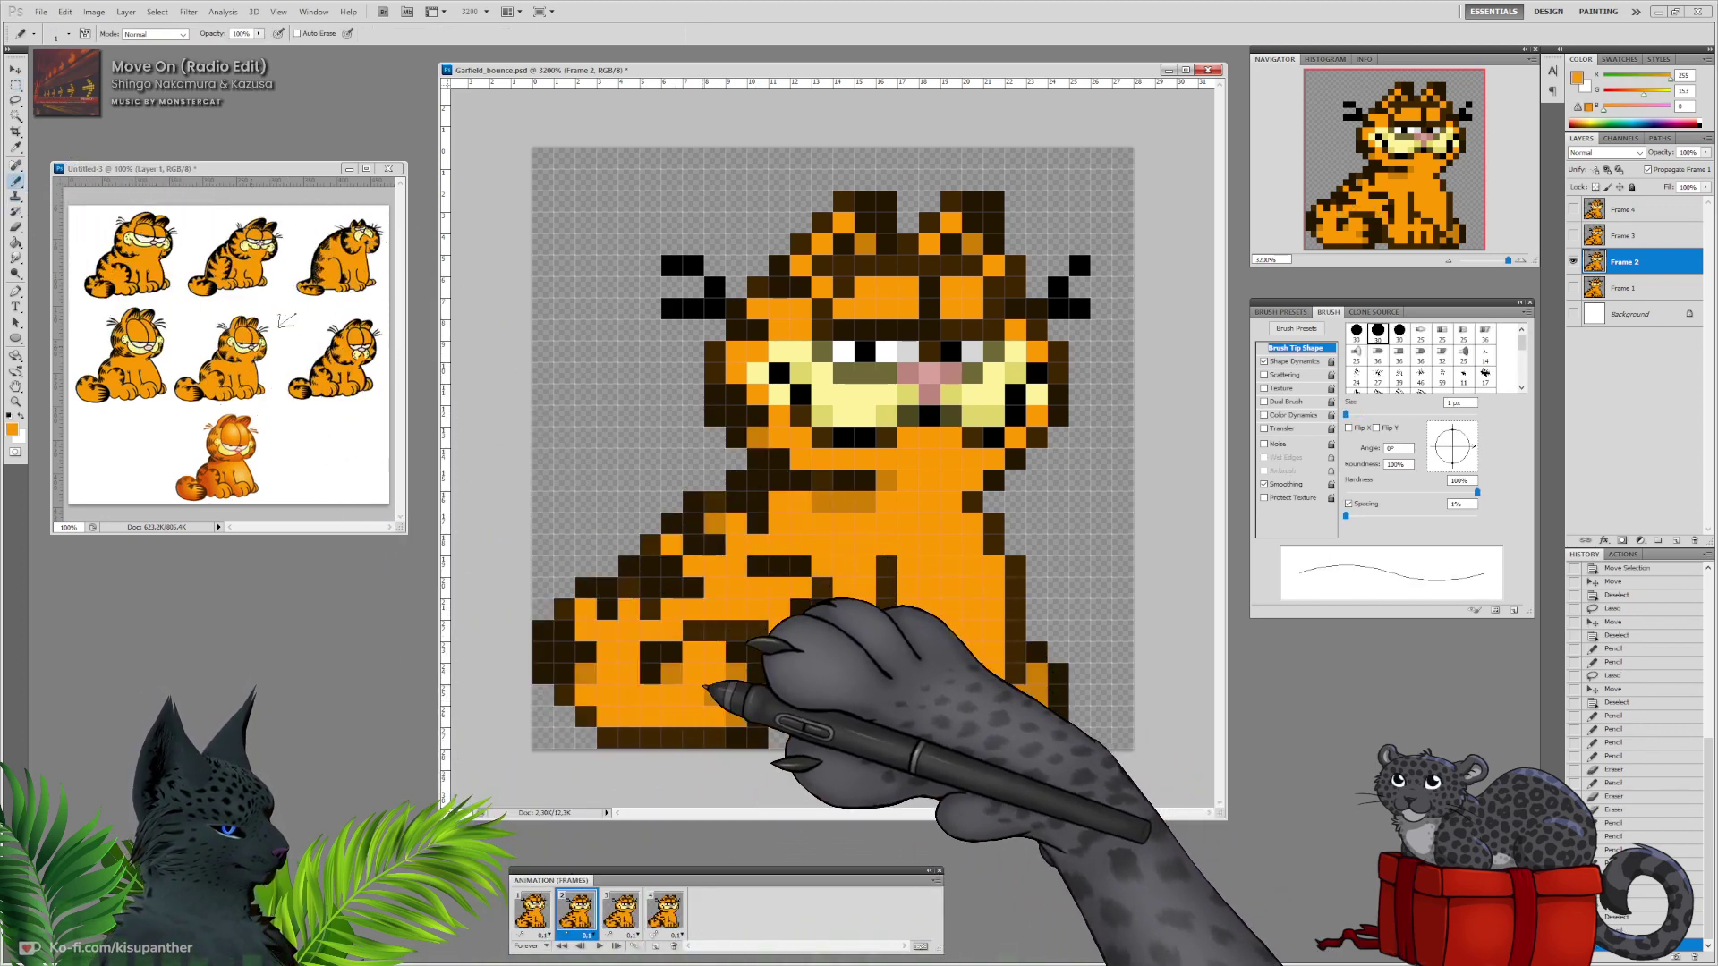
Compare the hind leg across frames 2, 3 and 4 and play the animation to check the bounce.
click(621, 911)
click(580, 911)
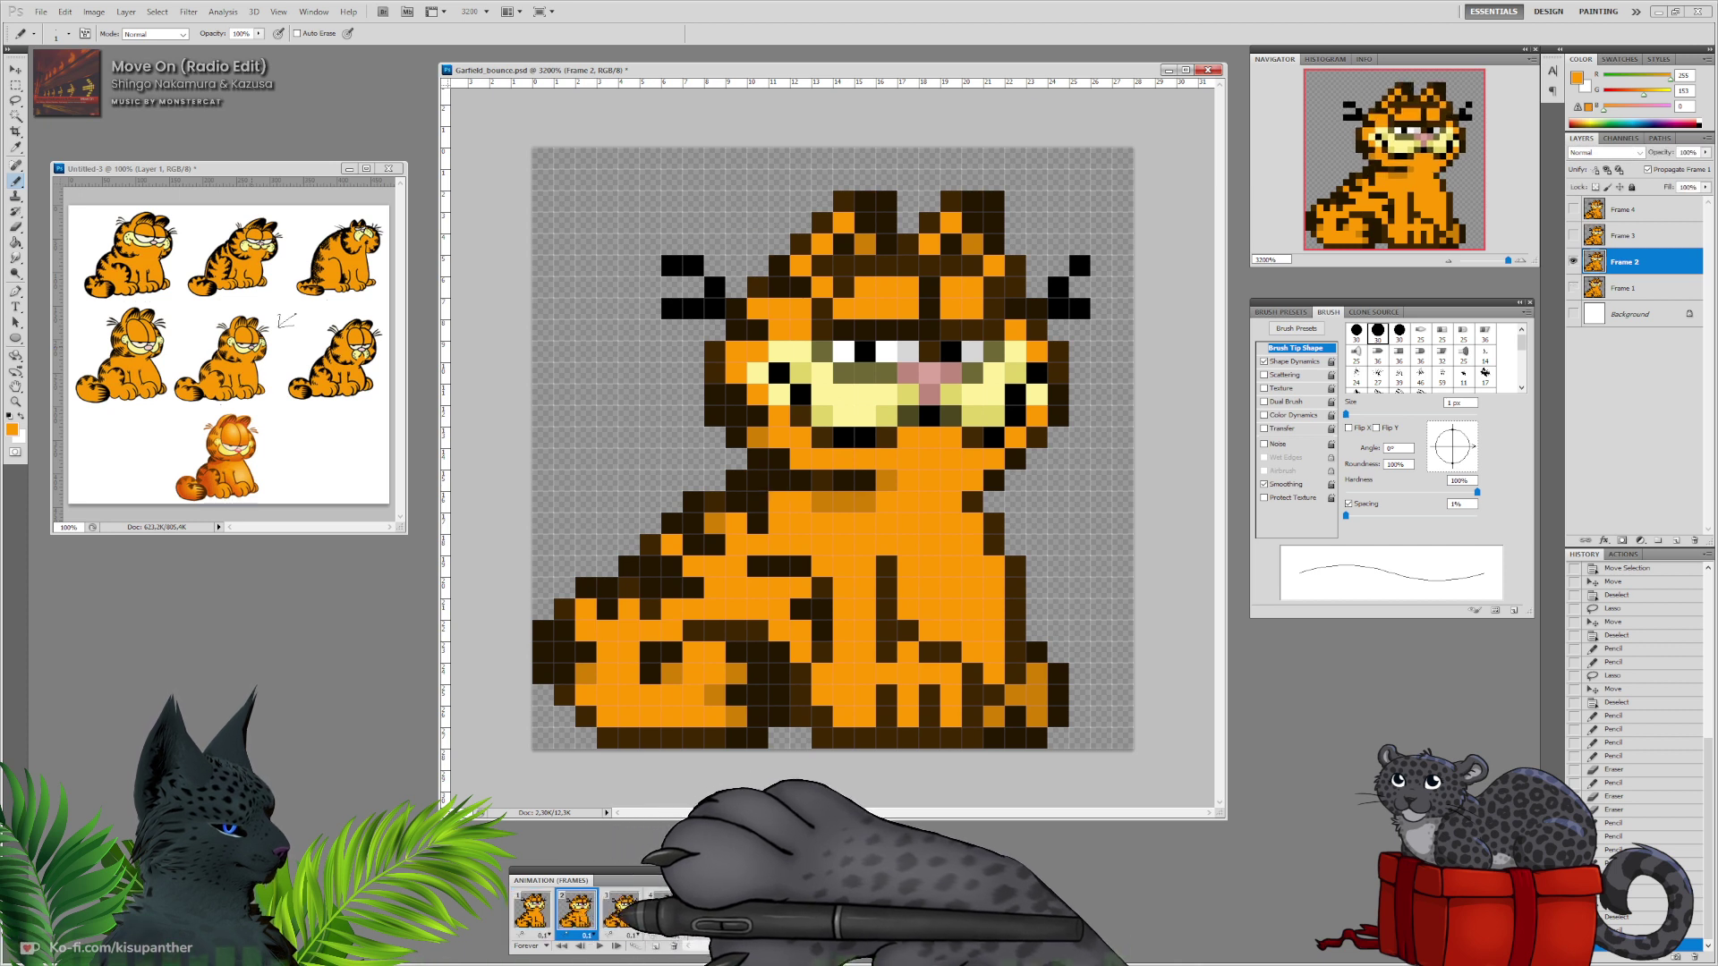
click(622, 912)
click(666, 912)
click(600, 946)
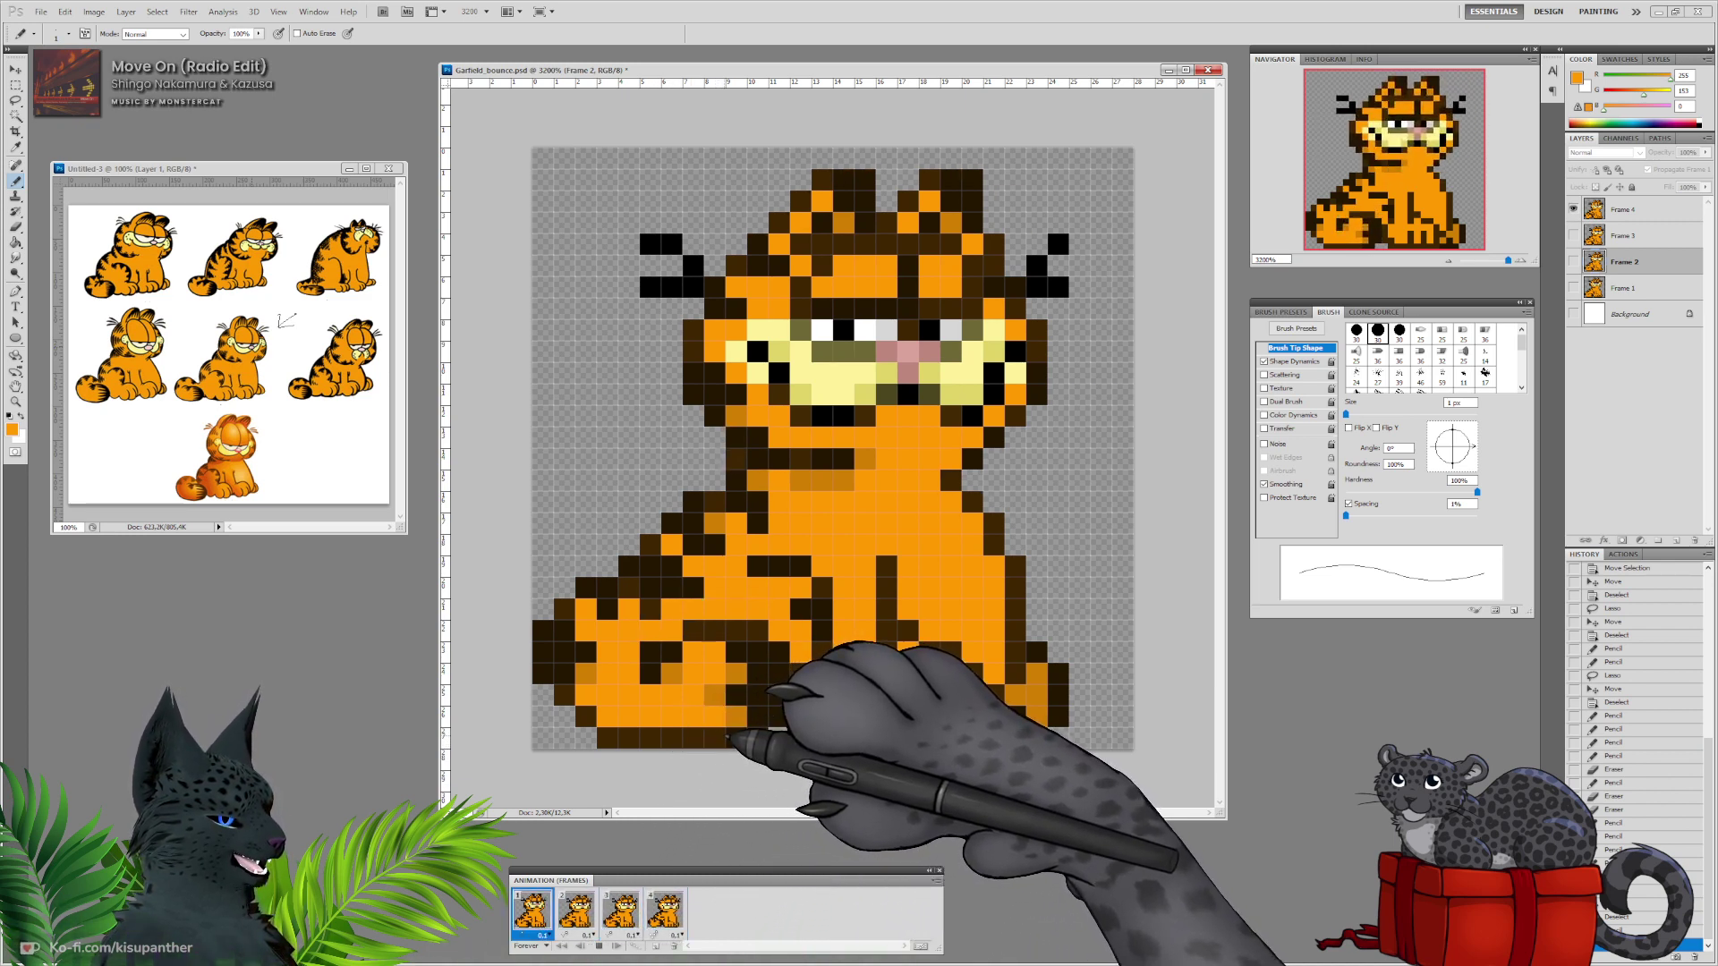
key(space)
key(space)
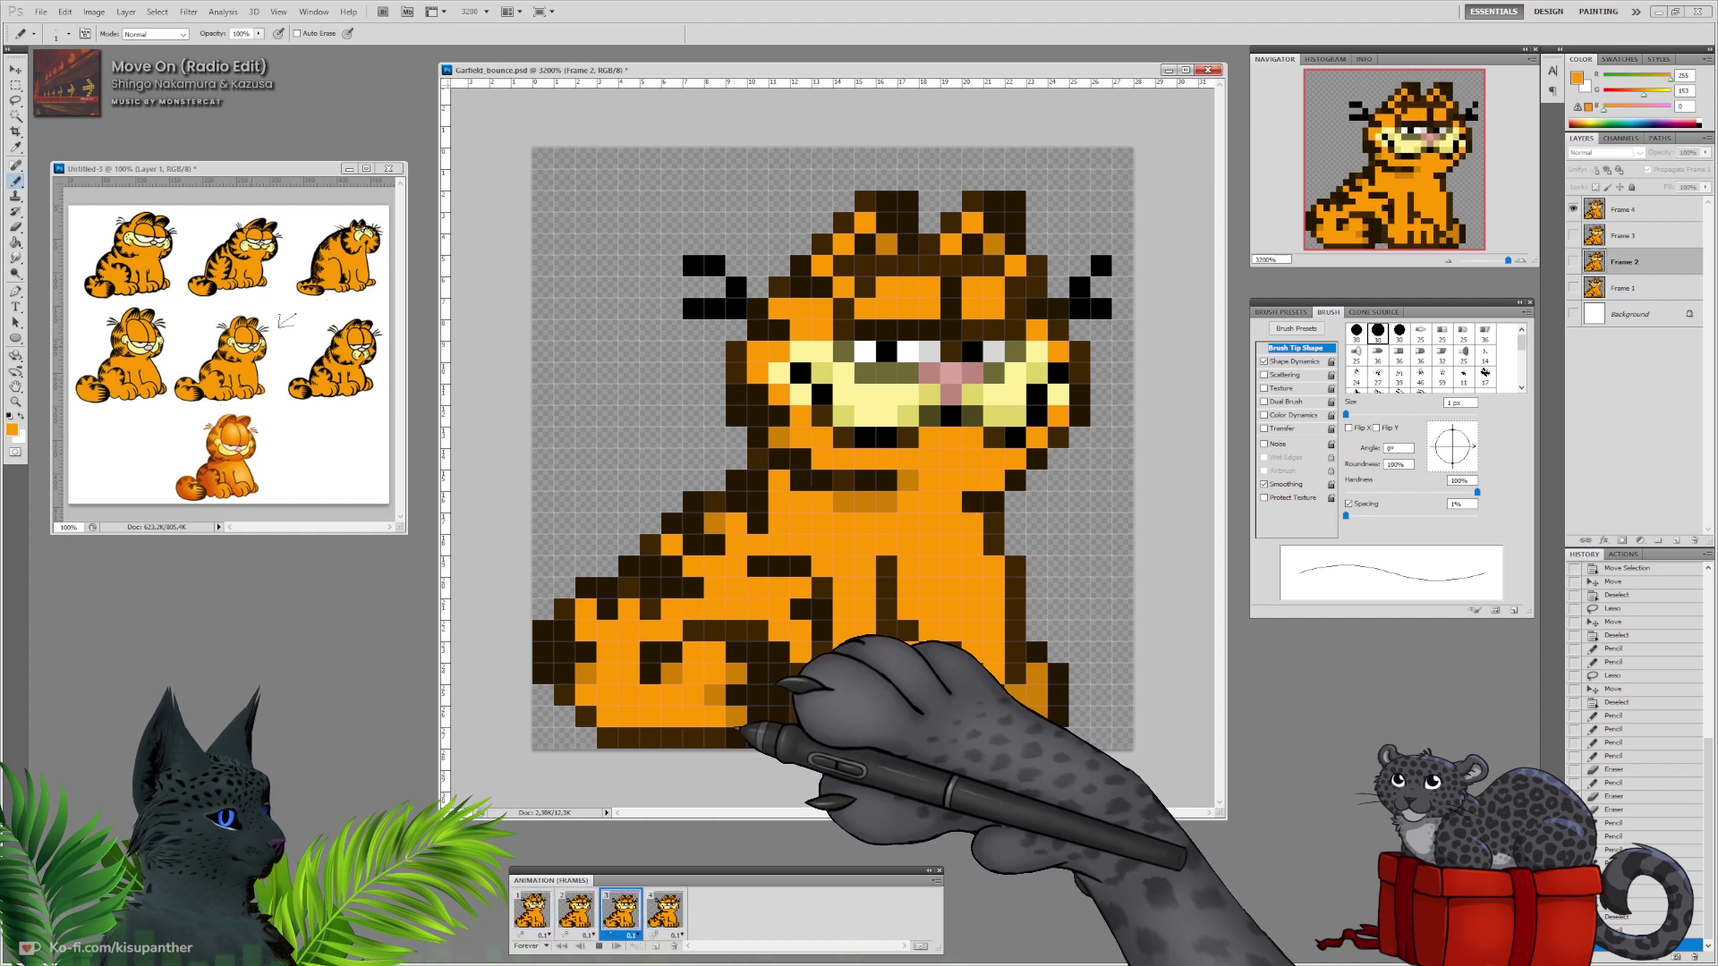
key(space)
key(space)
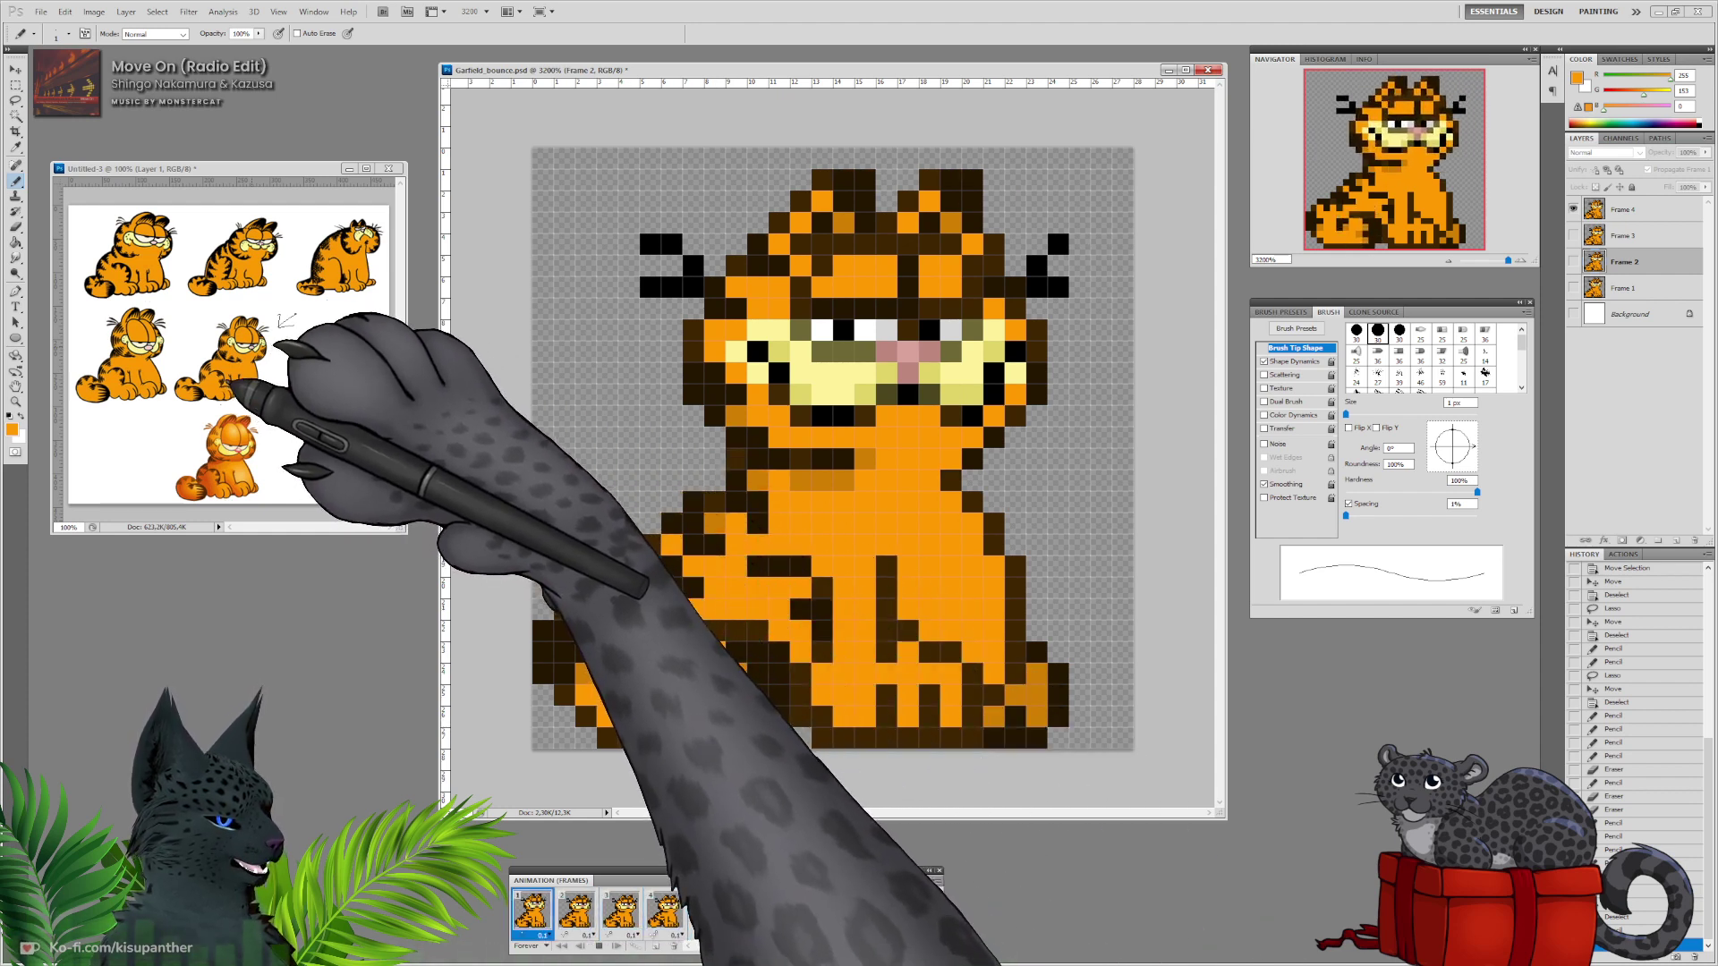
key(space)
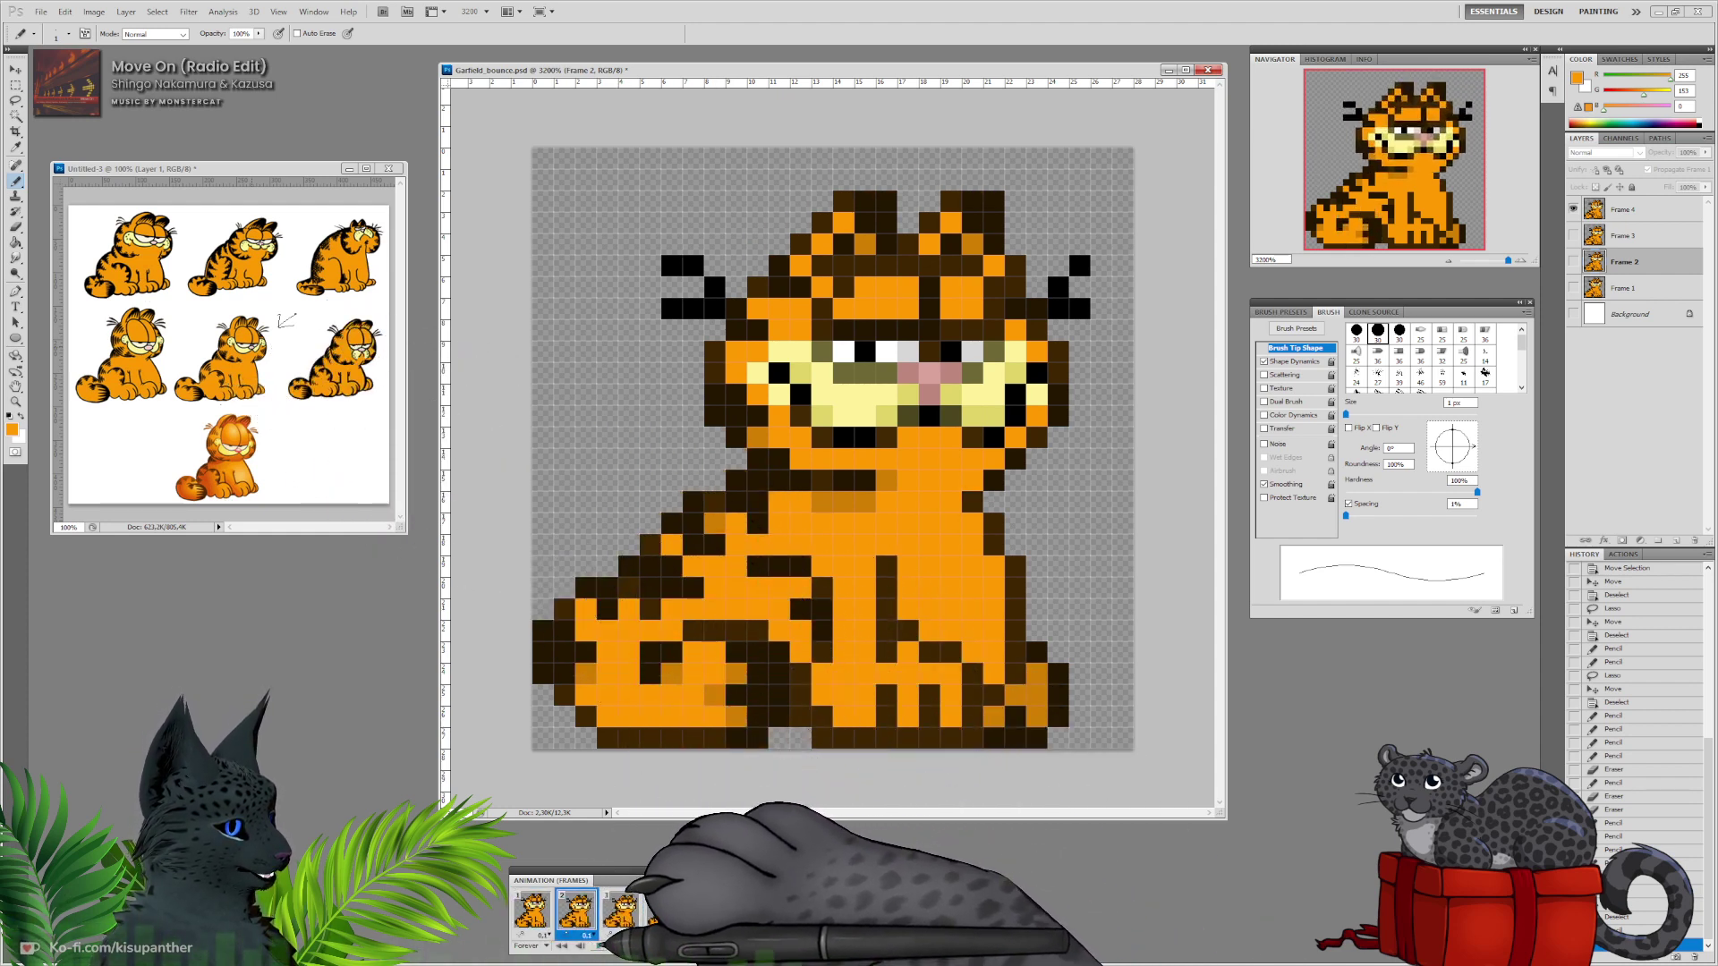
key(space)
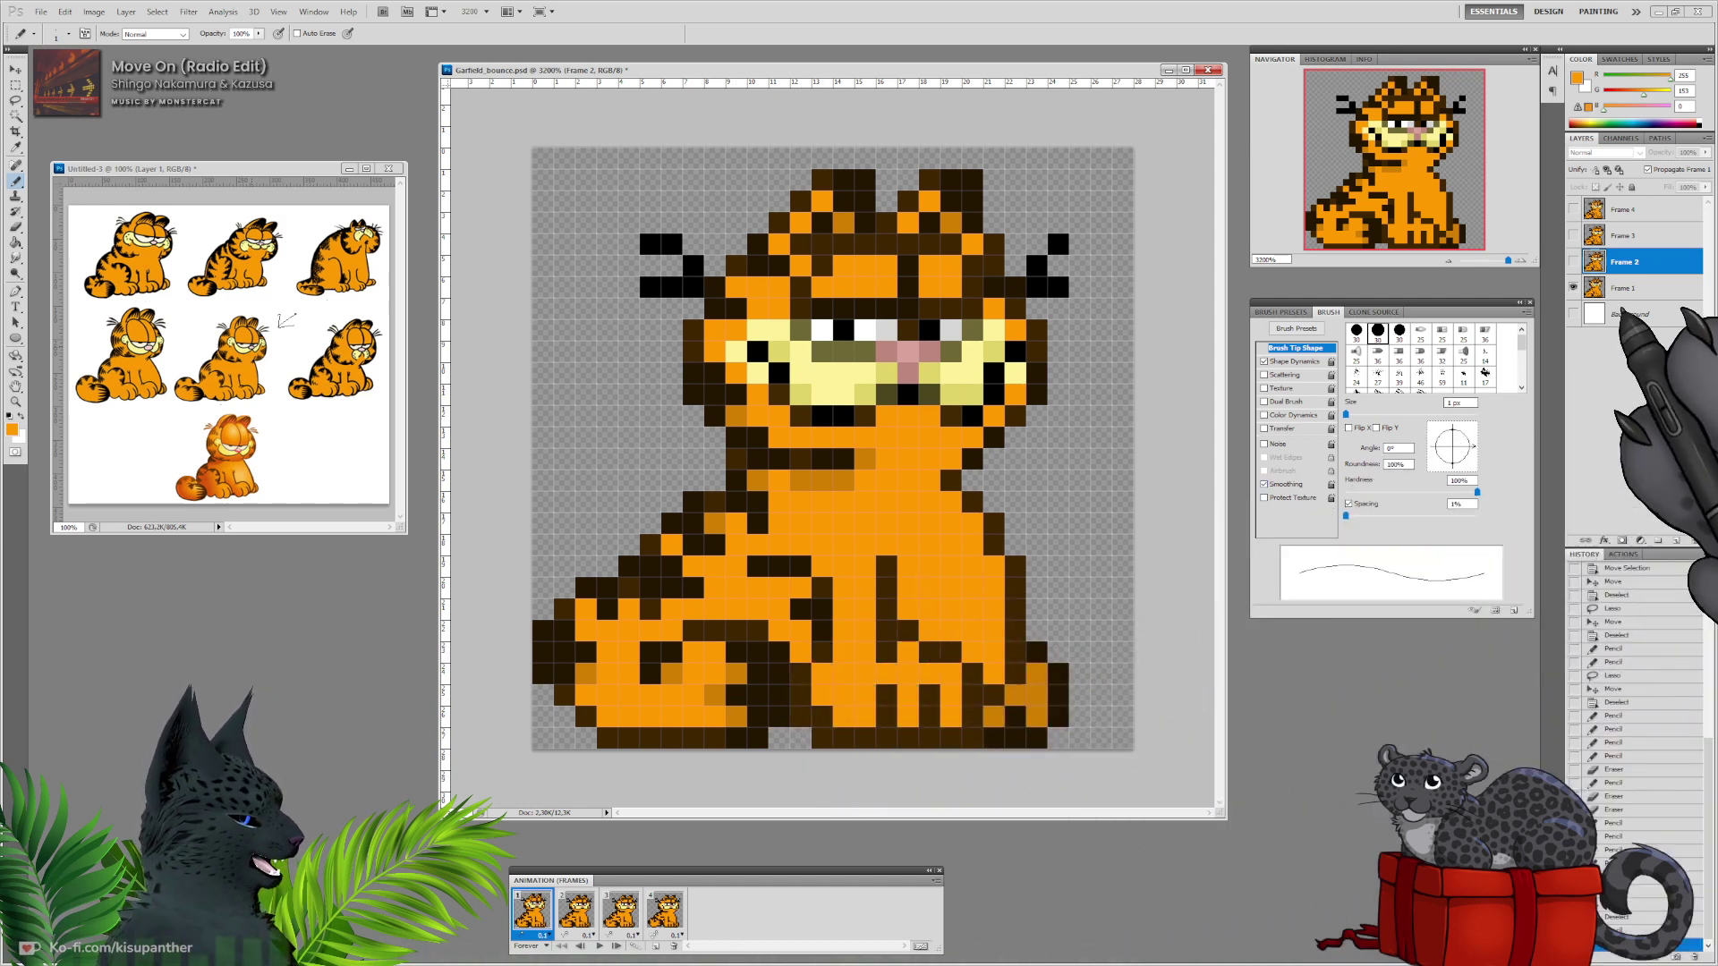
On the Frame 1 layer, redraw the near front leg's outline in dark brown and close the gap beside the hind leg.
click(1625, 288)
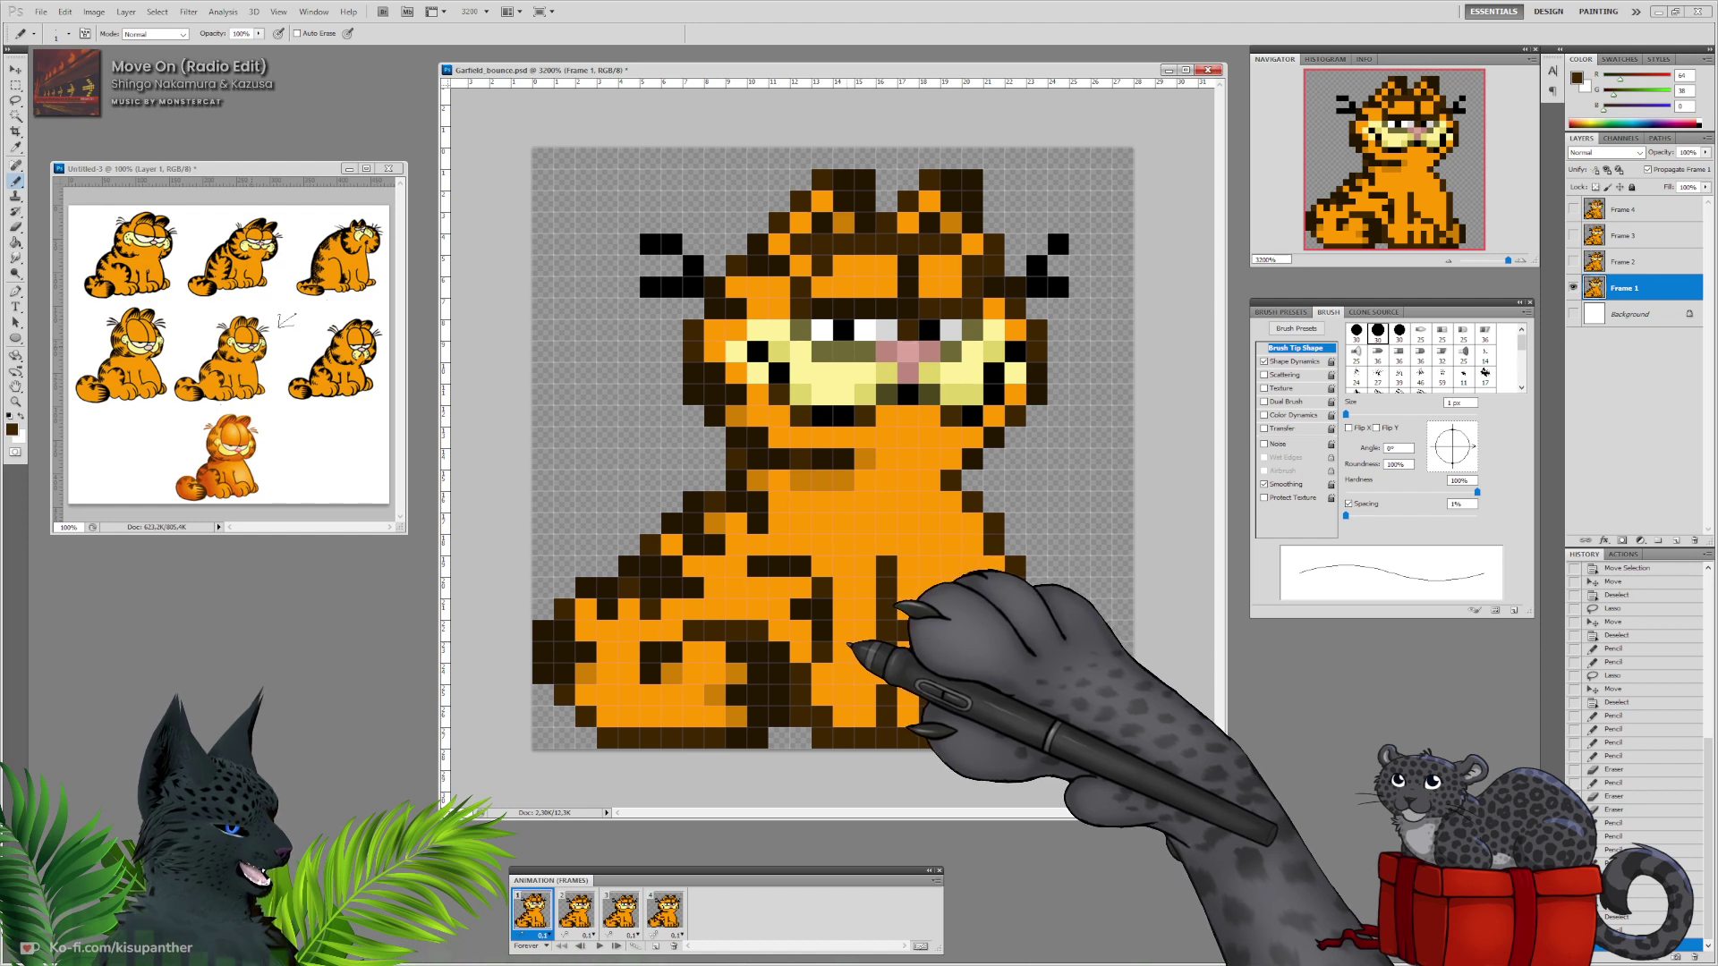
drag(846, 649, 884, 654)
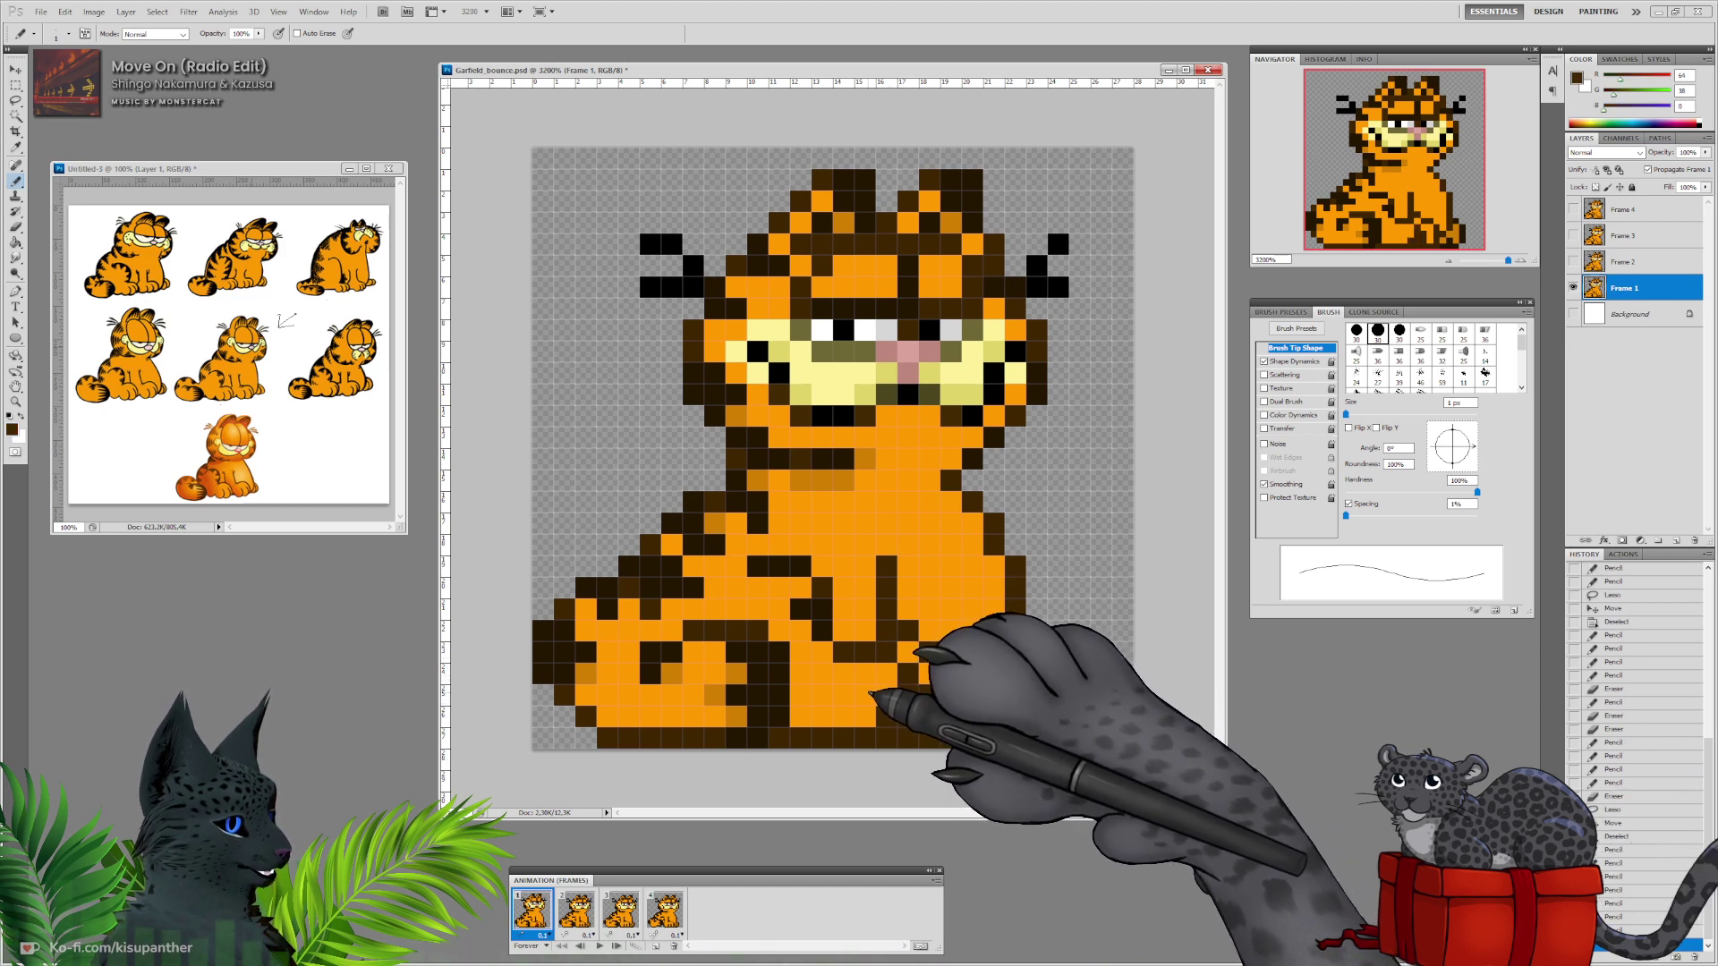
alt+click(875, 705)
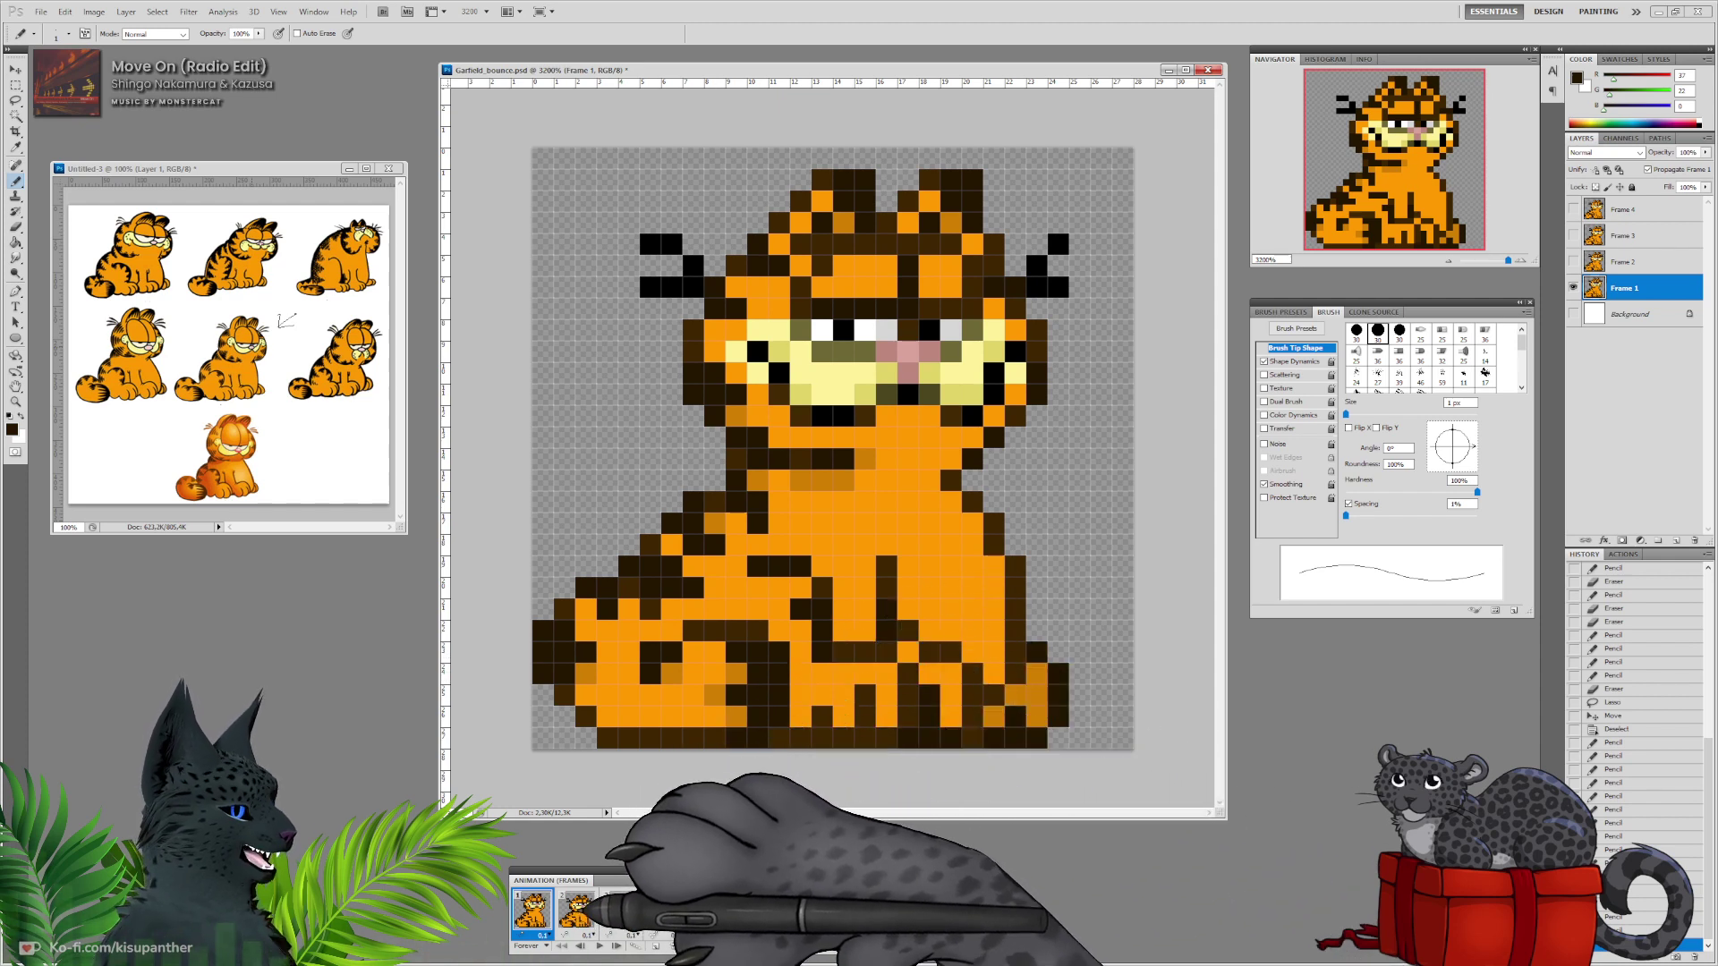
click(573, 910)
click(531, 910)
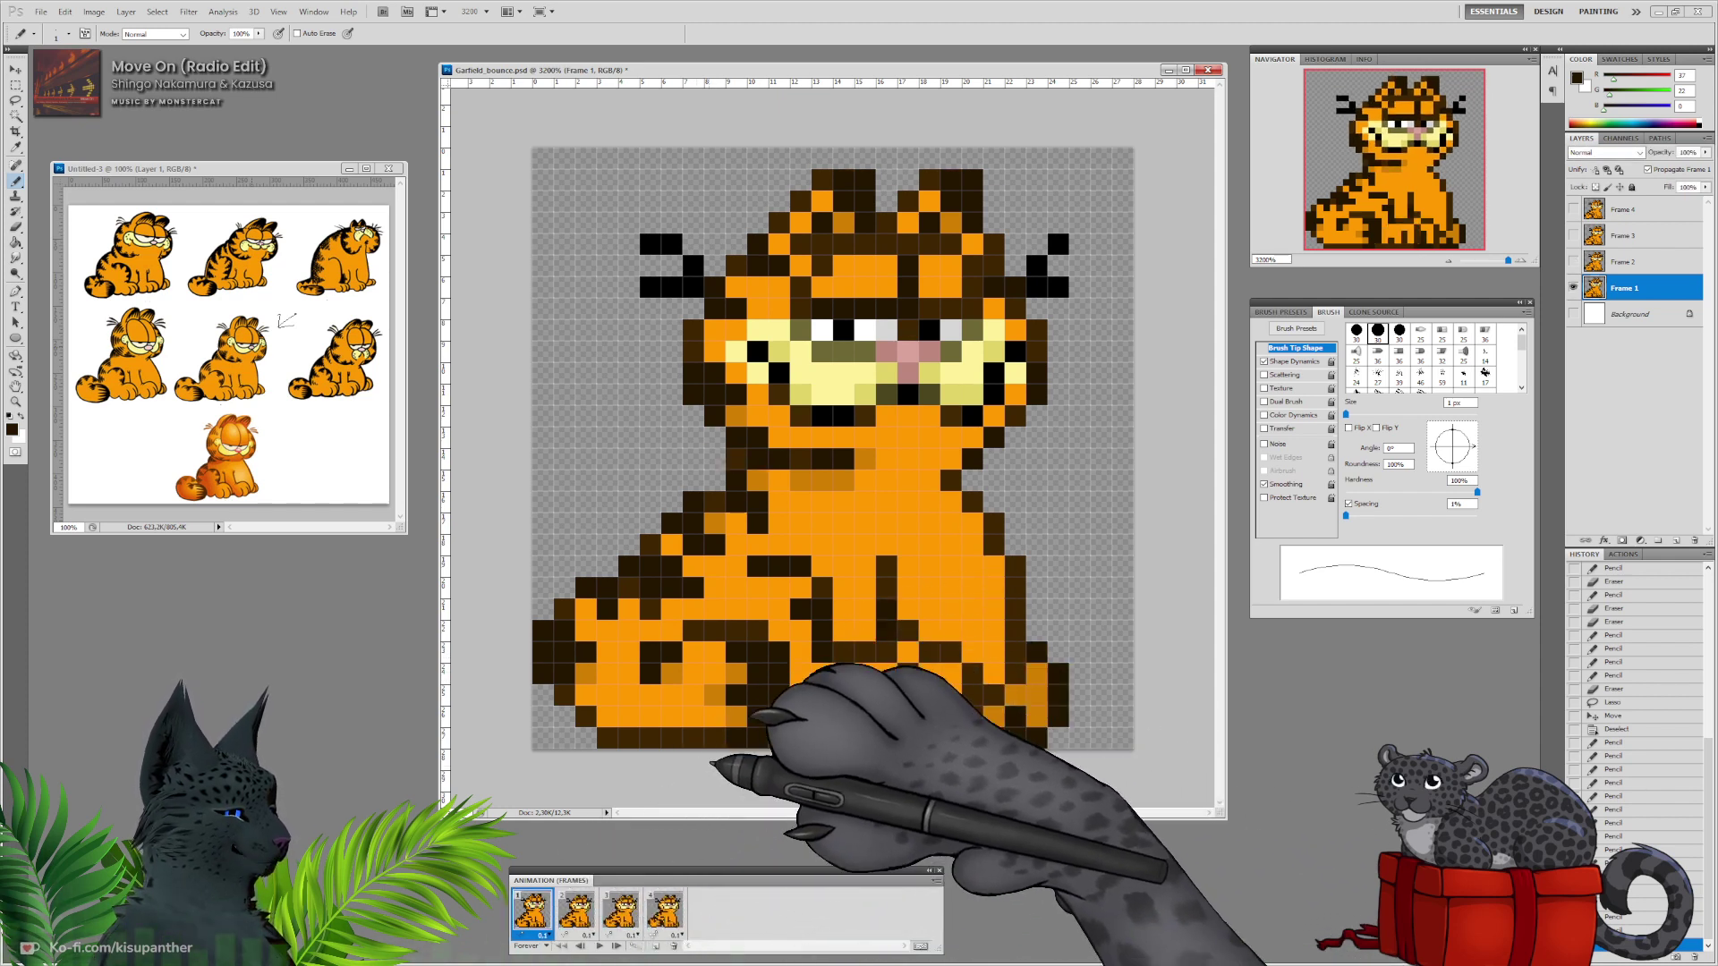
Copy the lassoed front leg from the Frame 1 layer, paste it above Frame 2, and align it with the body.
click(15, 101)
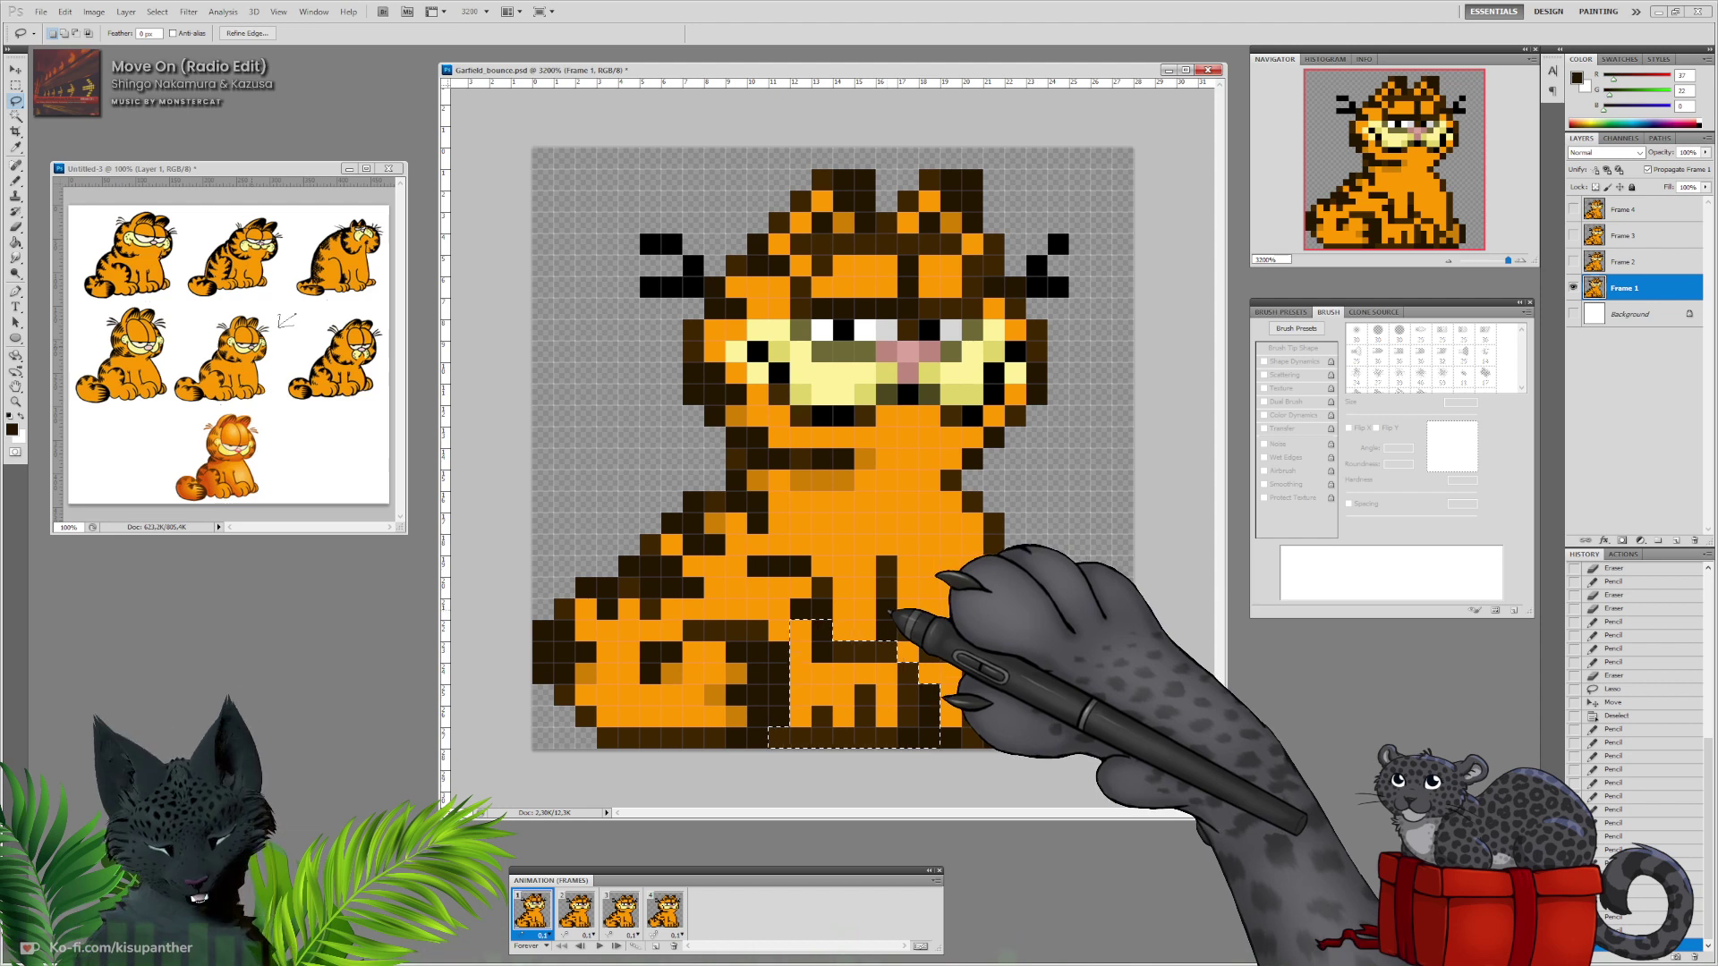
click(575, 910)
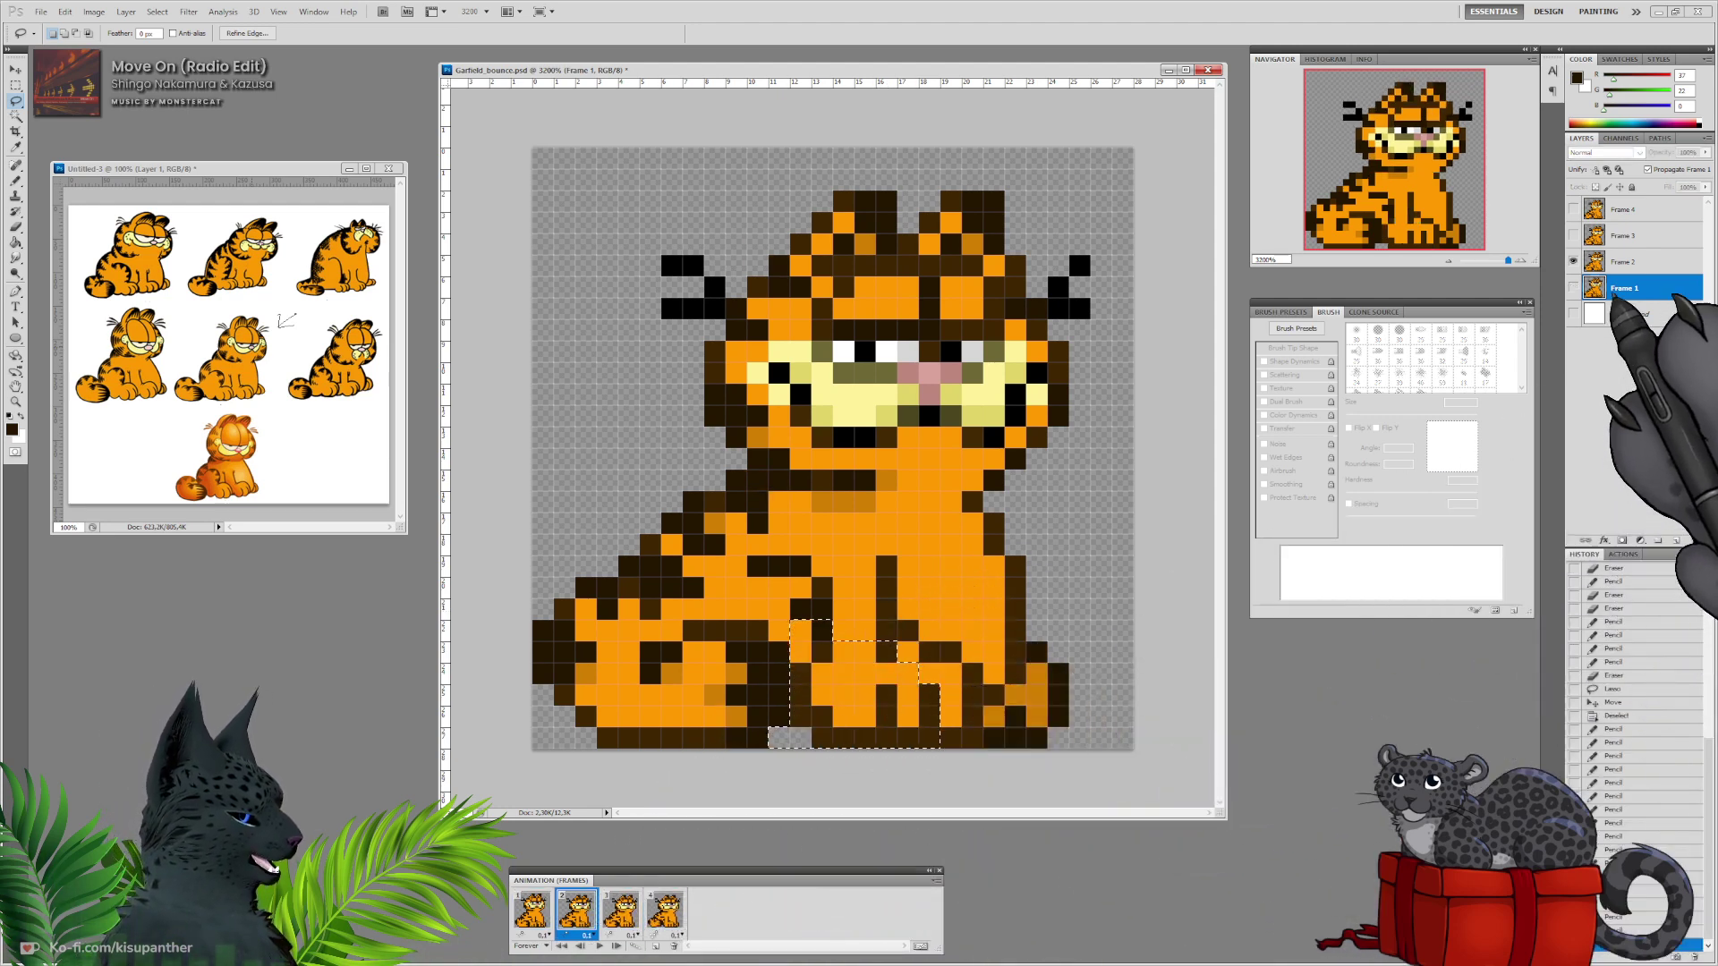
click(1611, 265)
key(ctrl+v)
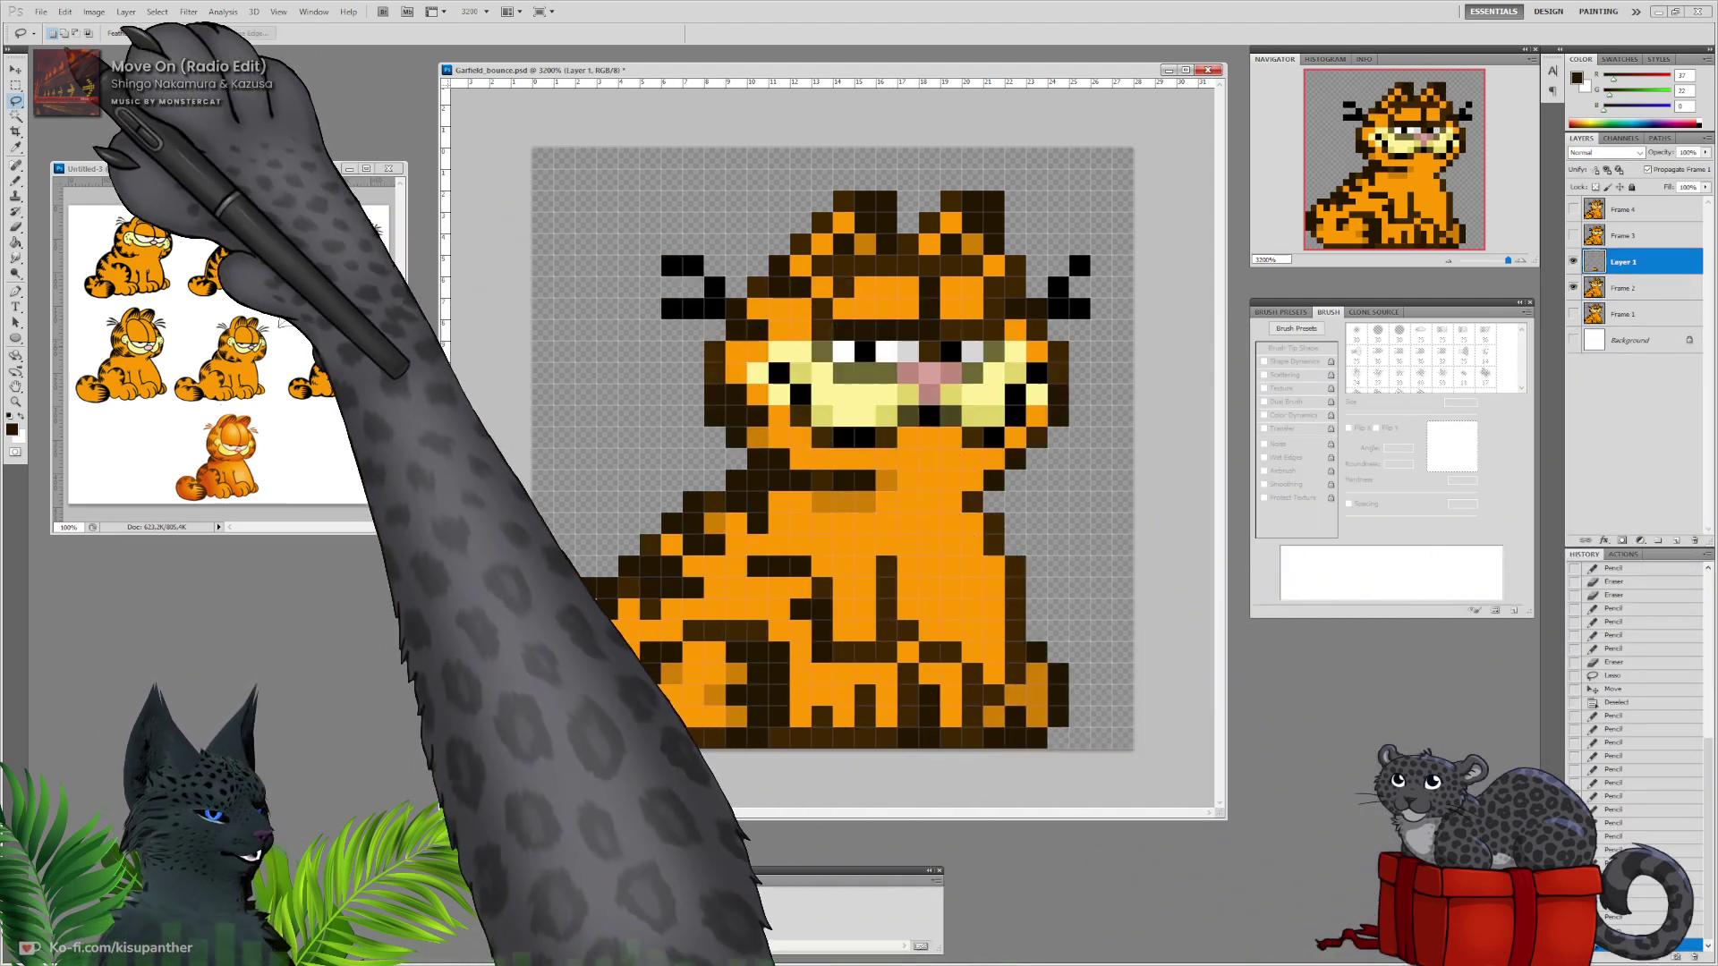
click(16, 70)
mouse_move(815, 716)
mouse_down()
mouse_move(808, 567)
mouse_move(837, 631)
mouse_up()
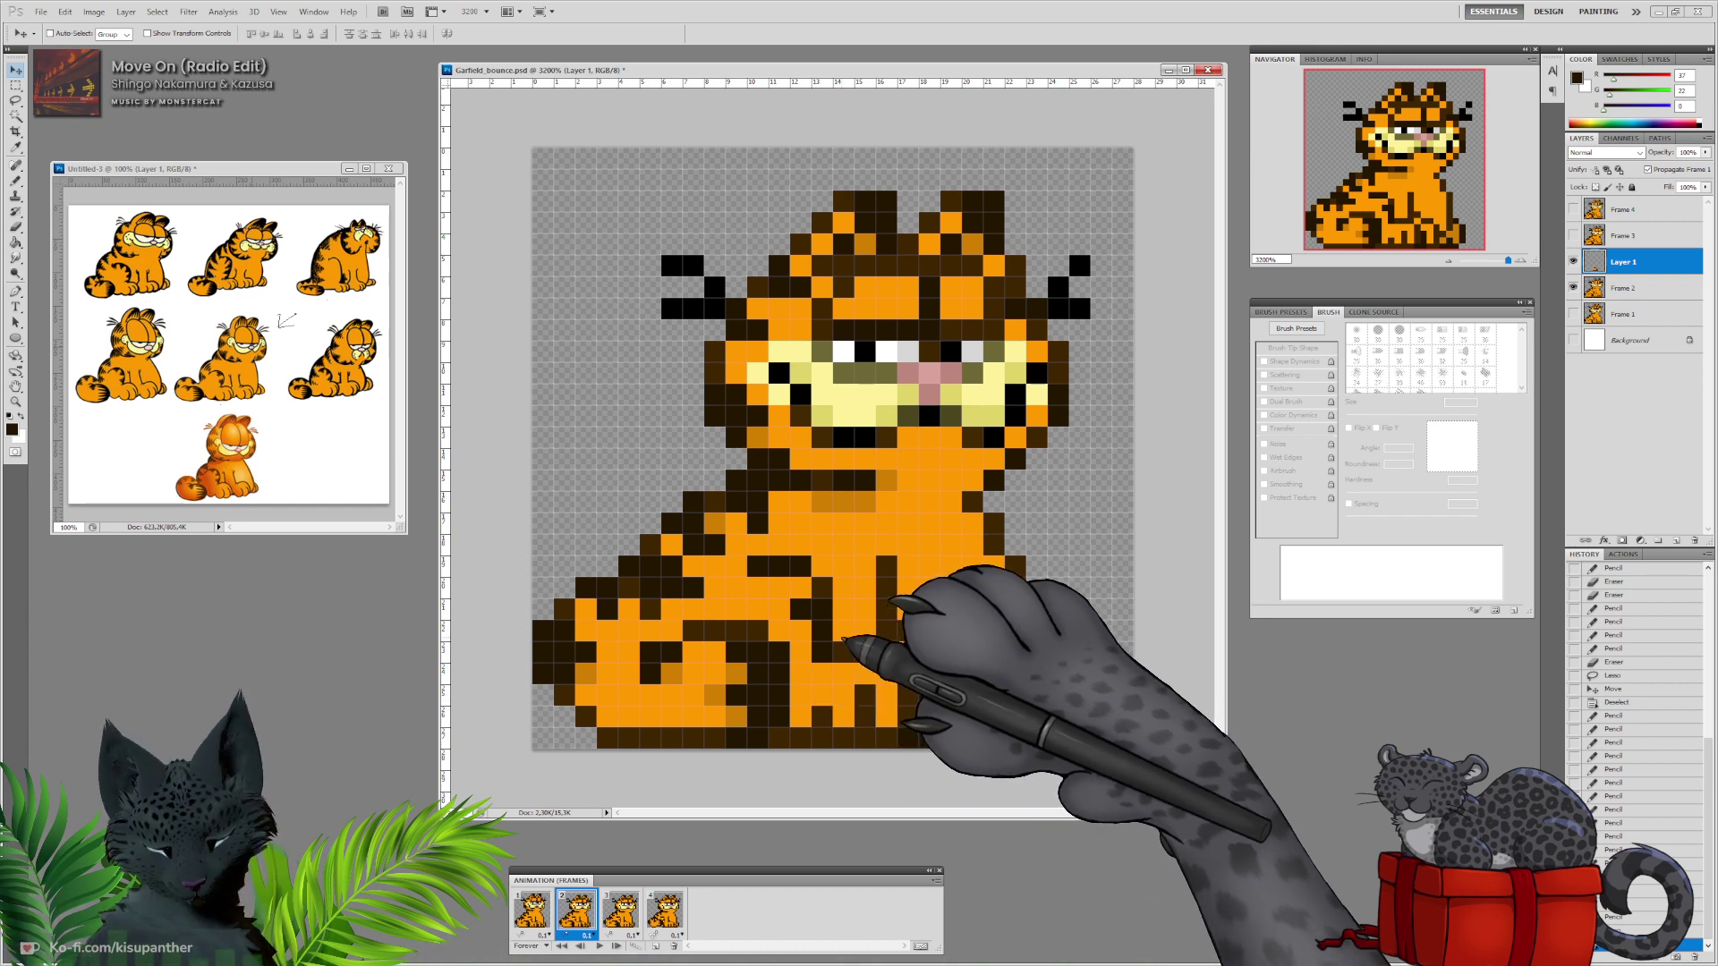
Paste the copied front leg above the Frame 3 layer, align it with the body, and merge it down.
click(622, 910)
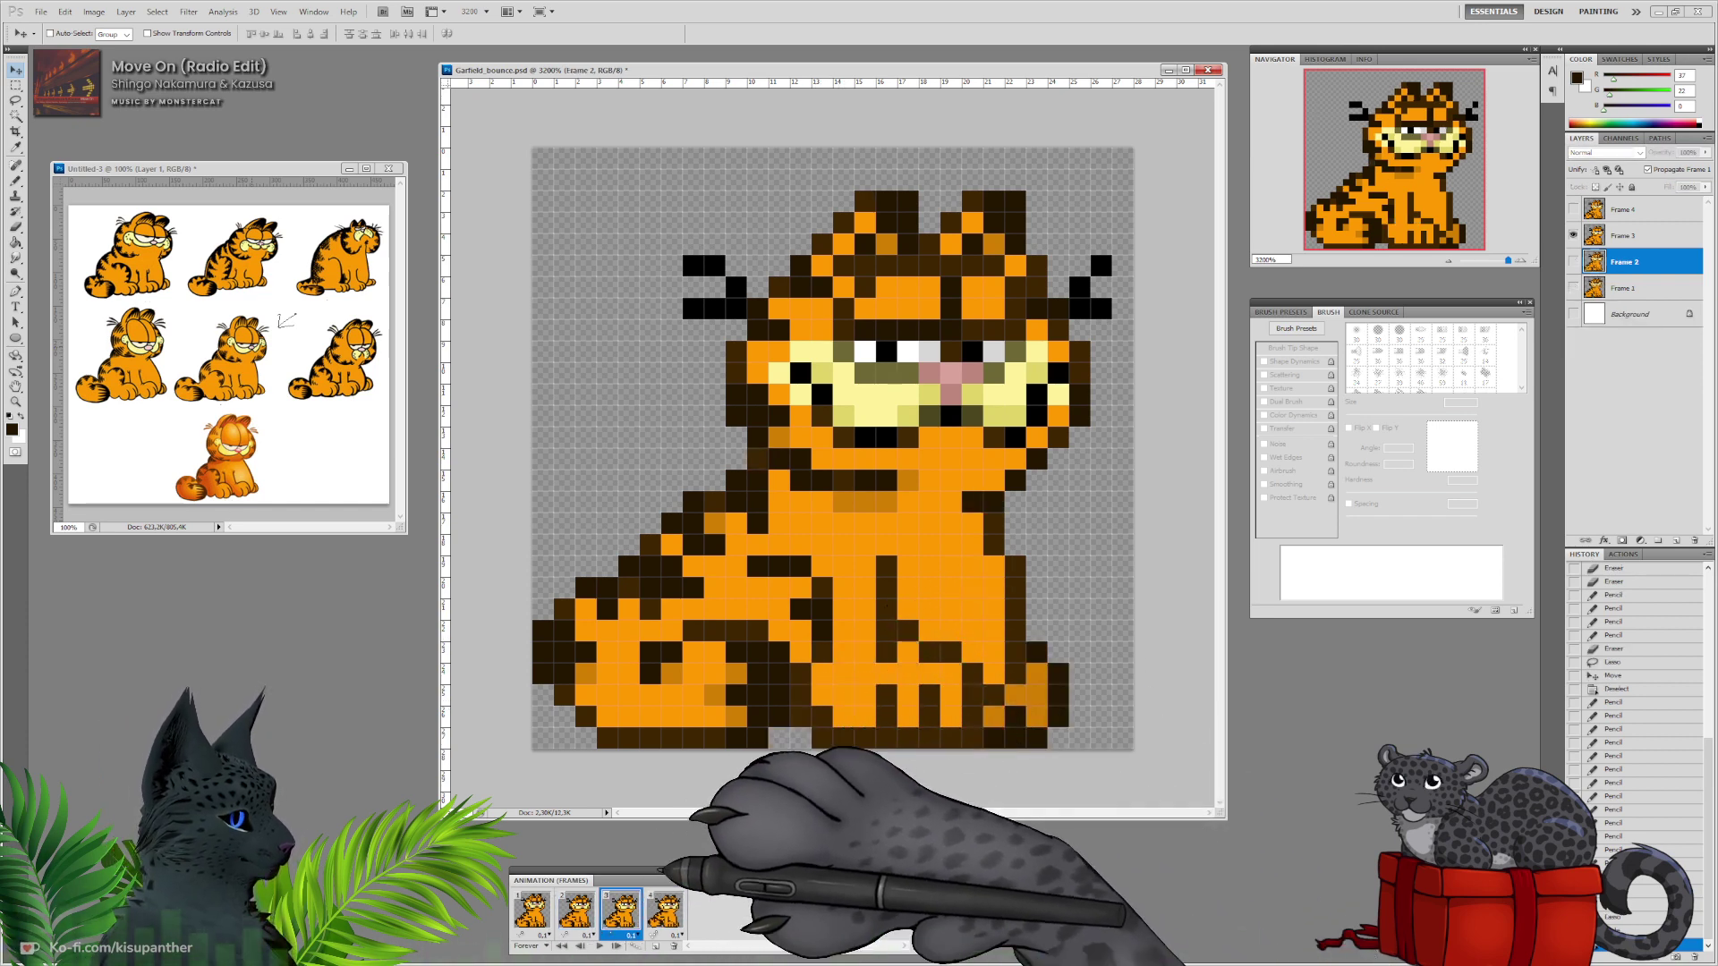
click(1623, 238)
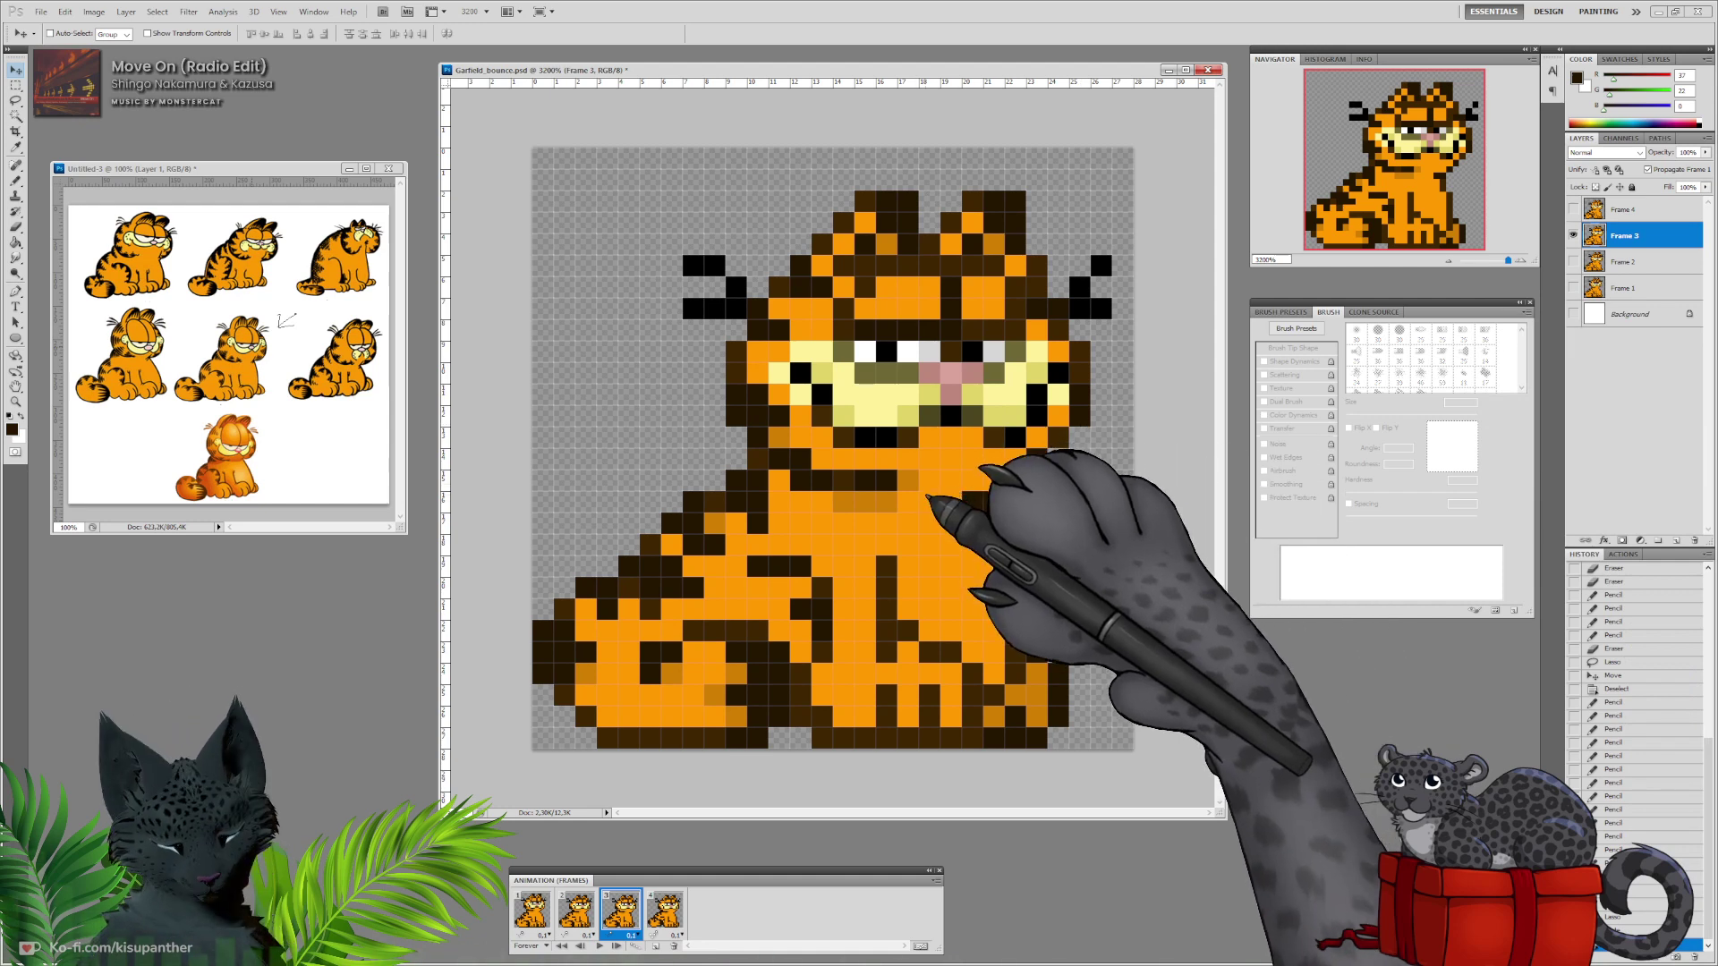
key(ctrl+v)
drag(883, 478, 906, 699)
key(Down)
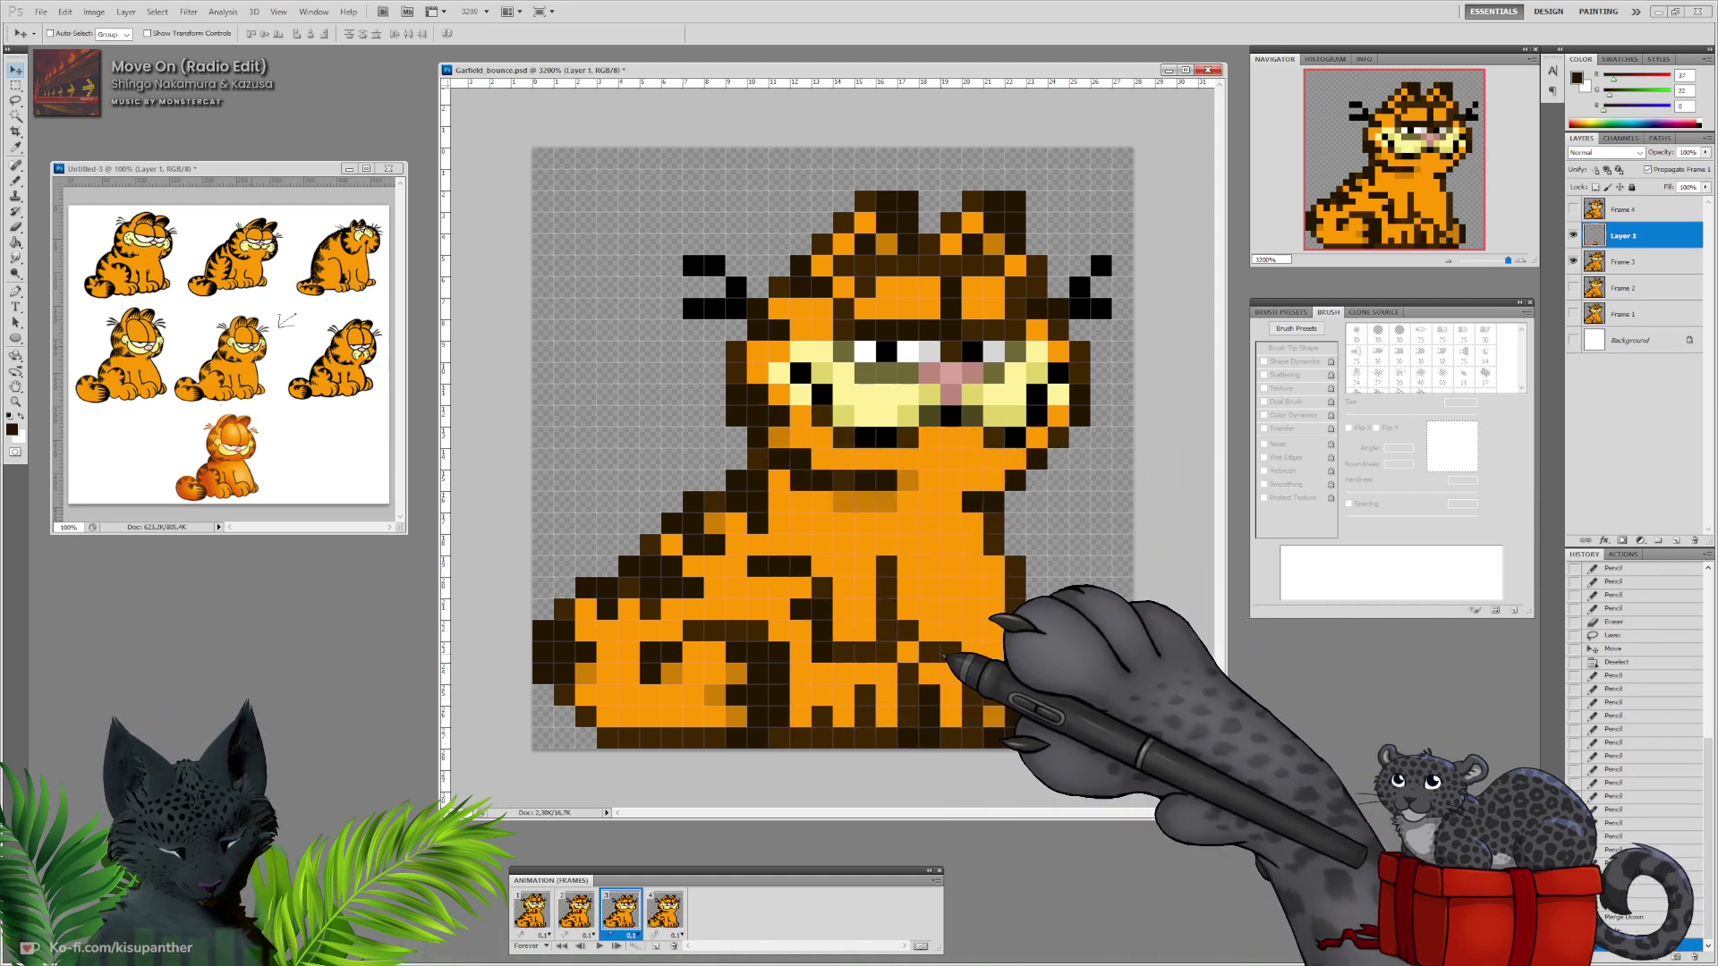
key(ctrl+e)
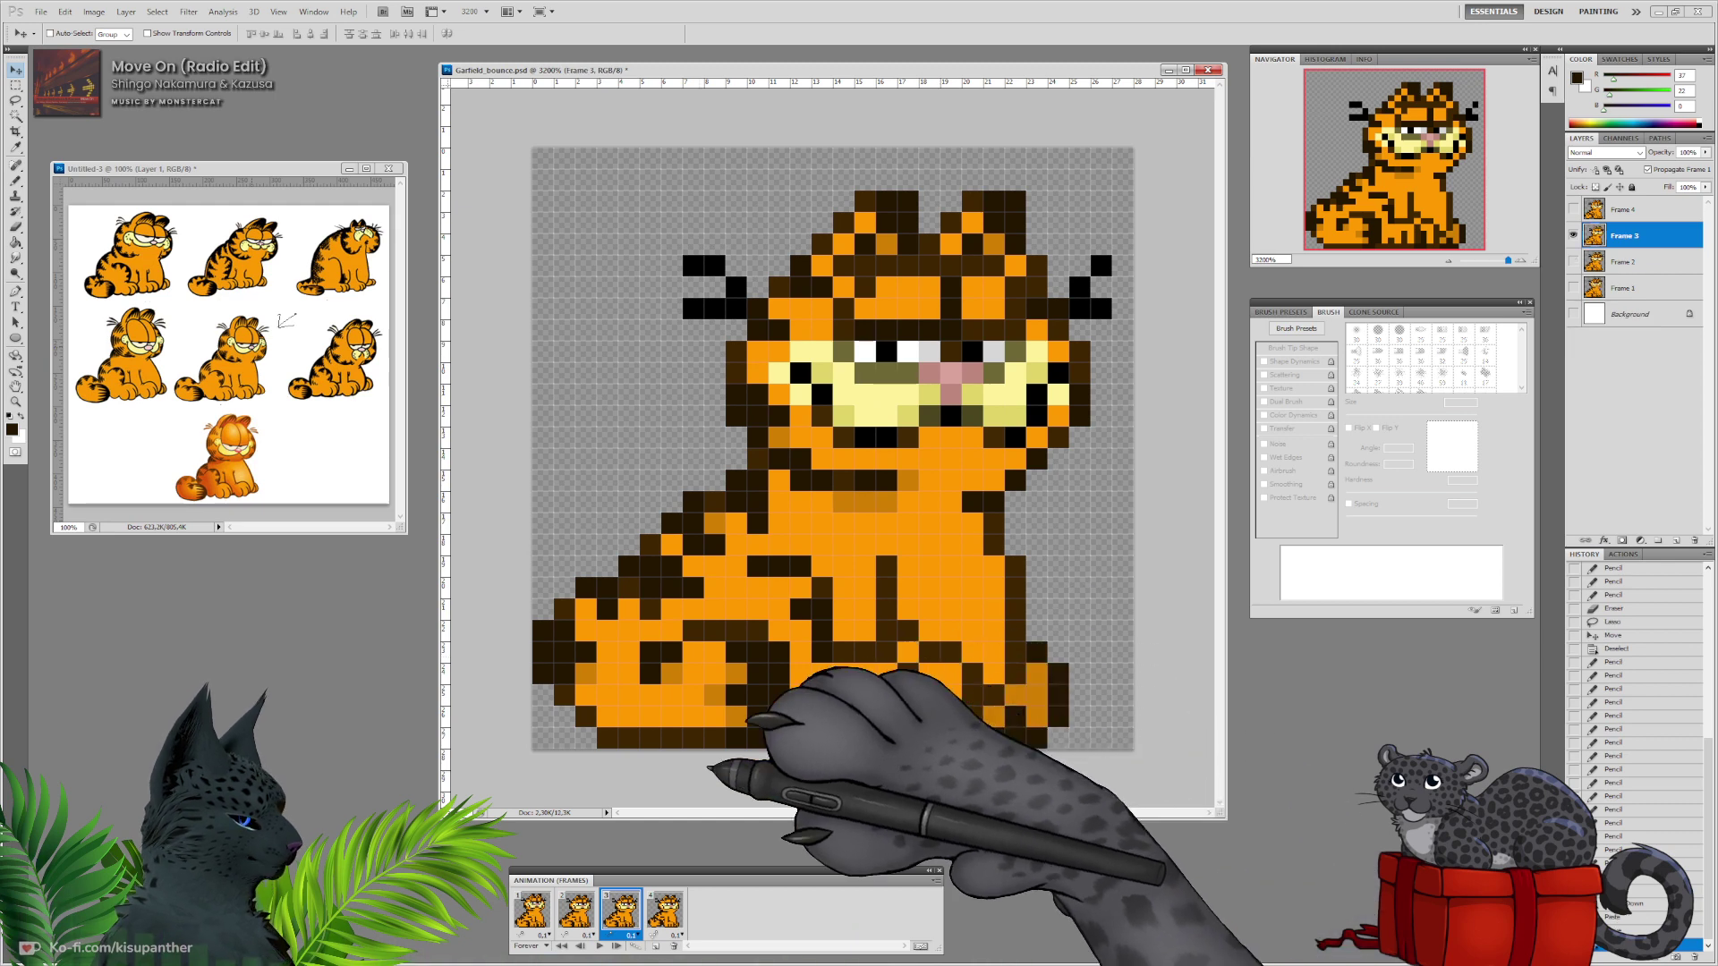
Paste the copied front leg above the Frame 4 layer, align it with the body, and merge it down.
click(665, 911)
click(1623, 212)
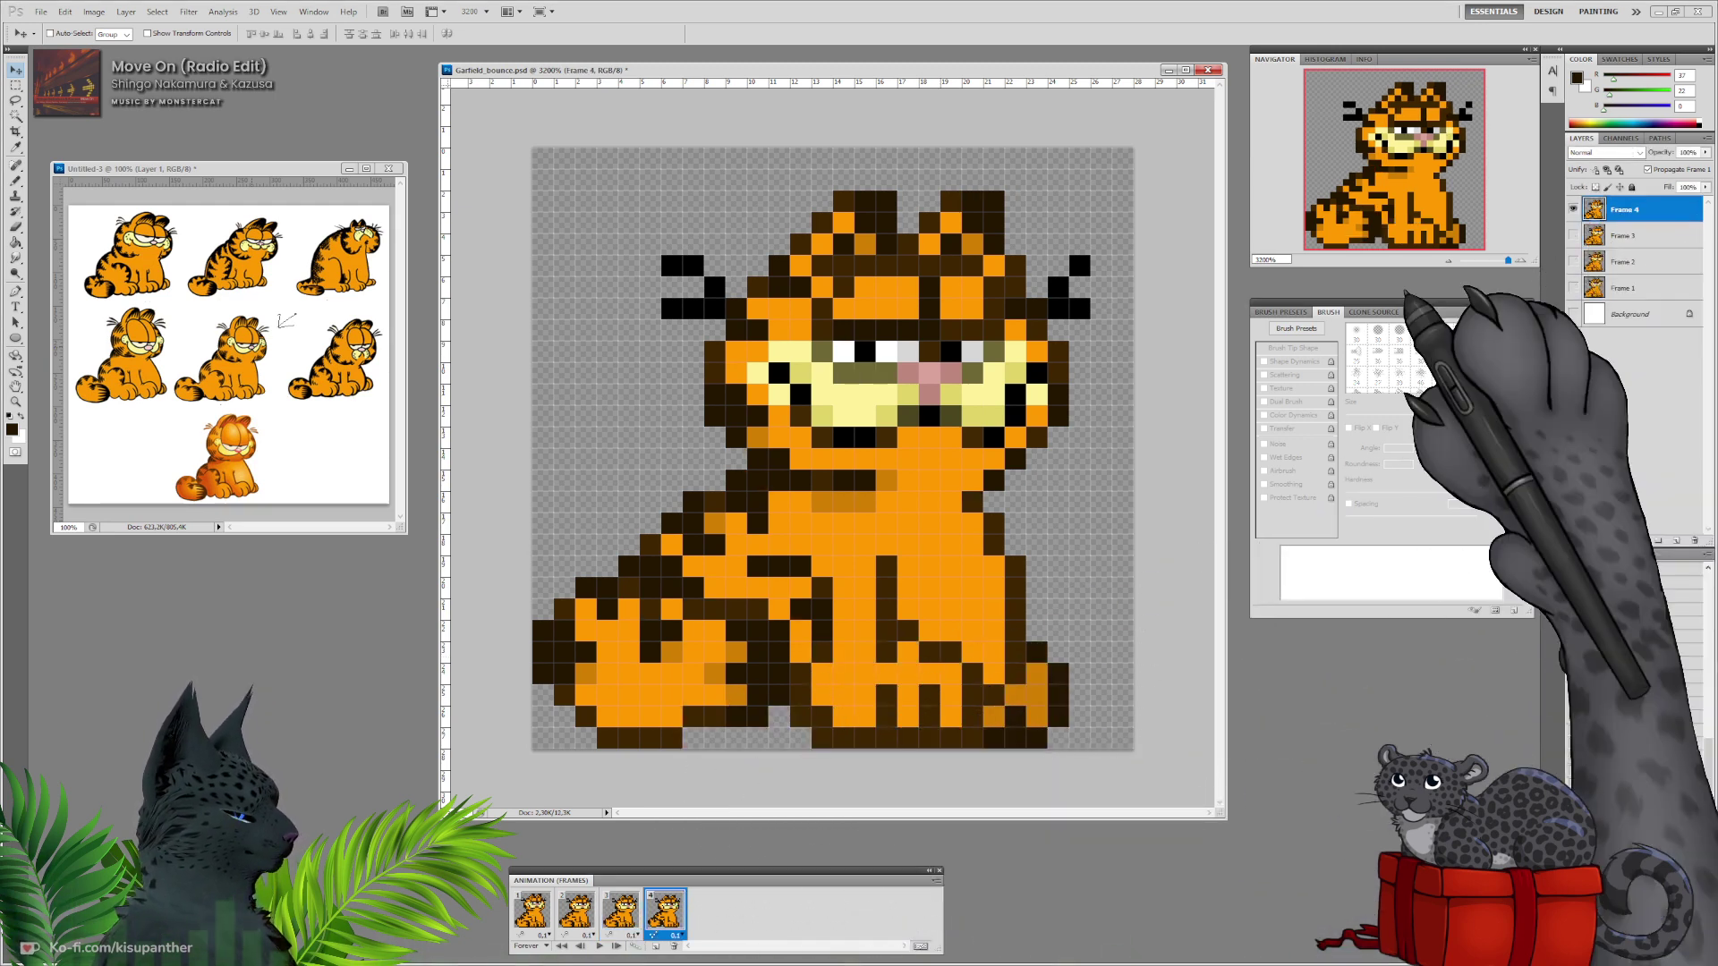
key(ctrl+v)
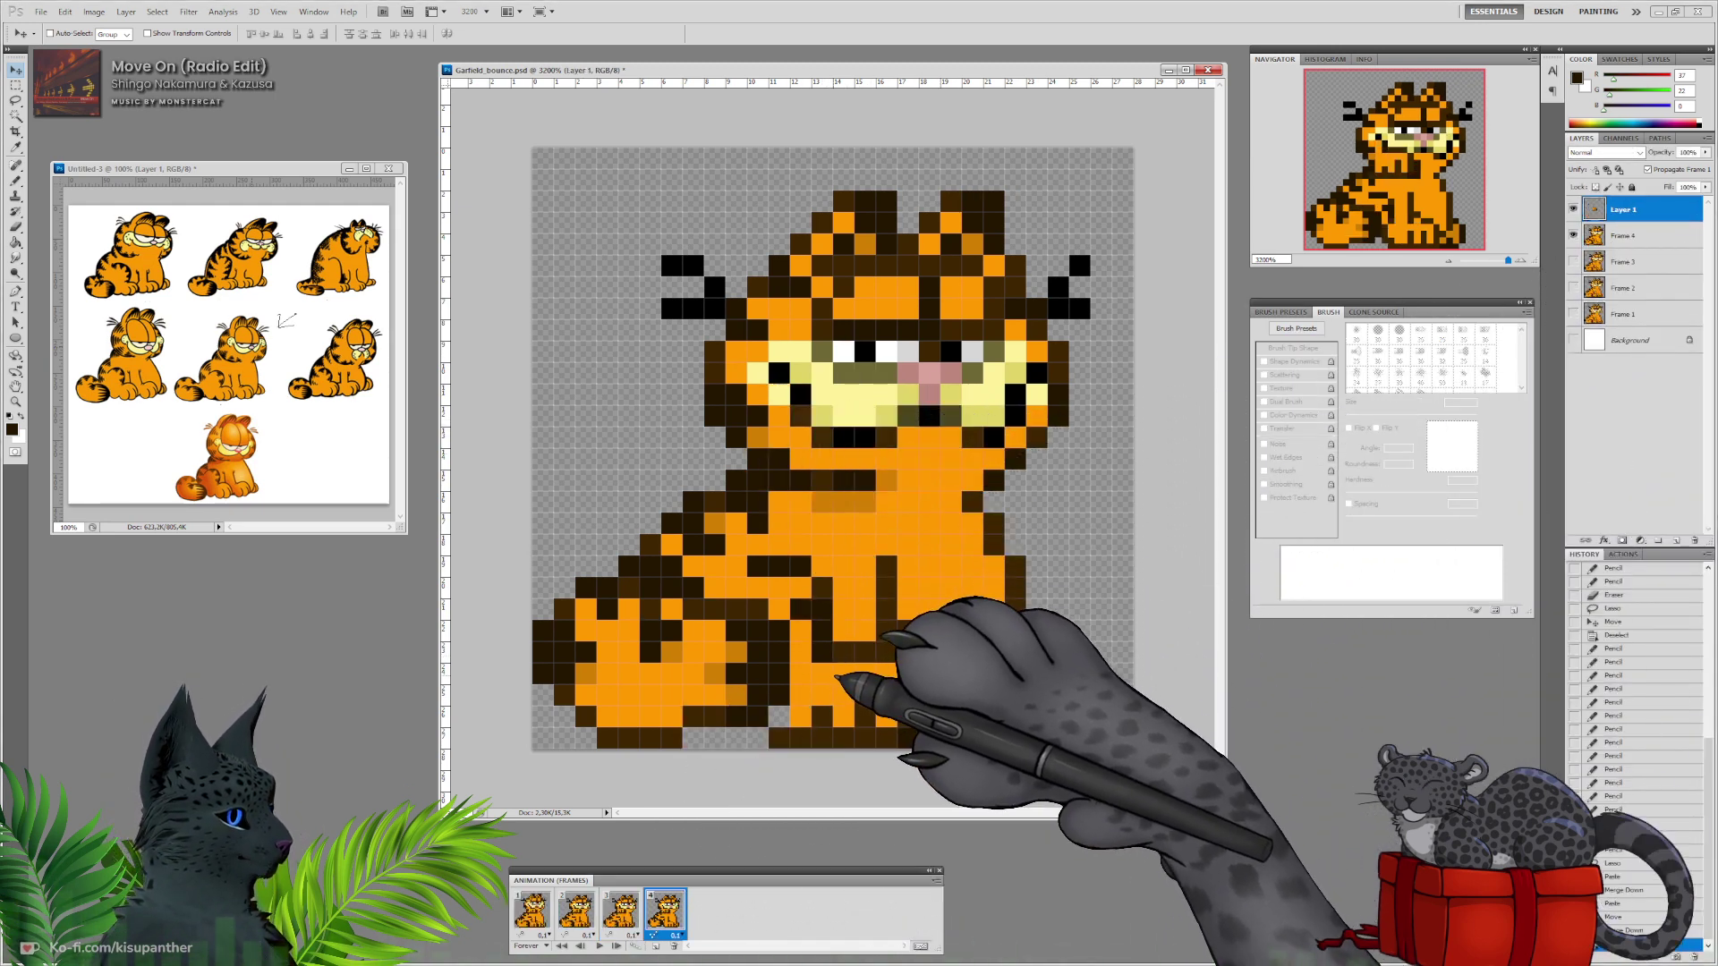
mouse_move(817, 691)
mouse_down()
mouse_move(864, 691)
mouse_move(851, 694)
mouse_up()
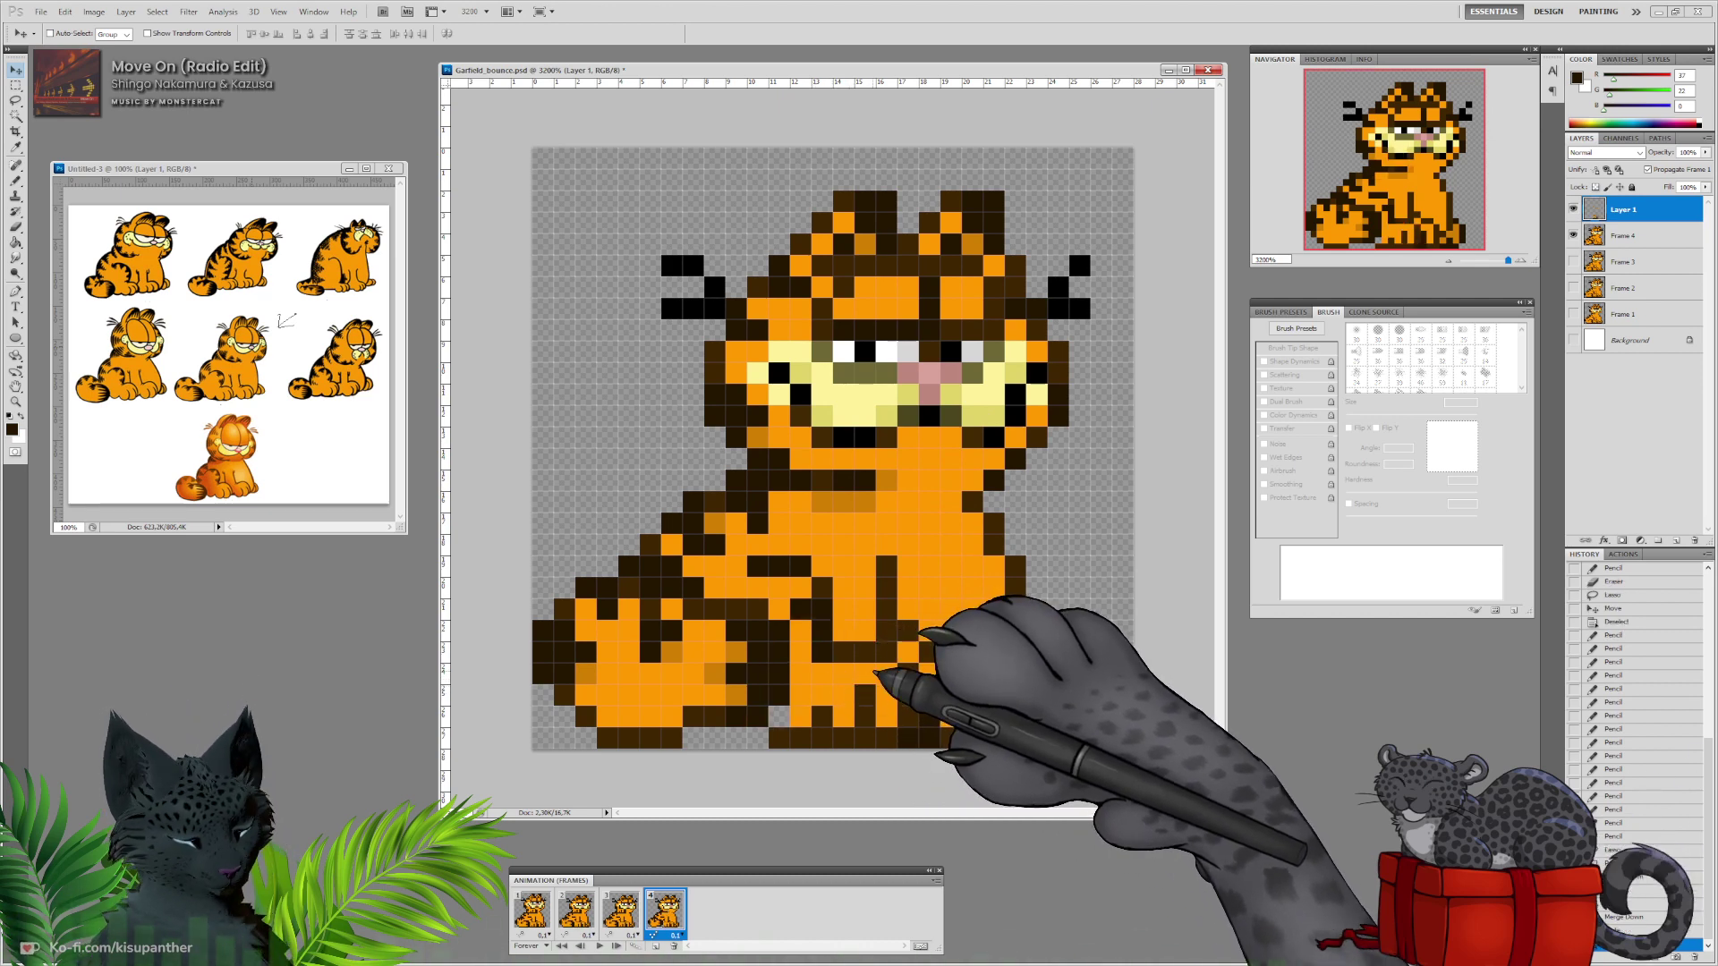
key(ctrl+e)
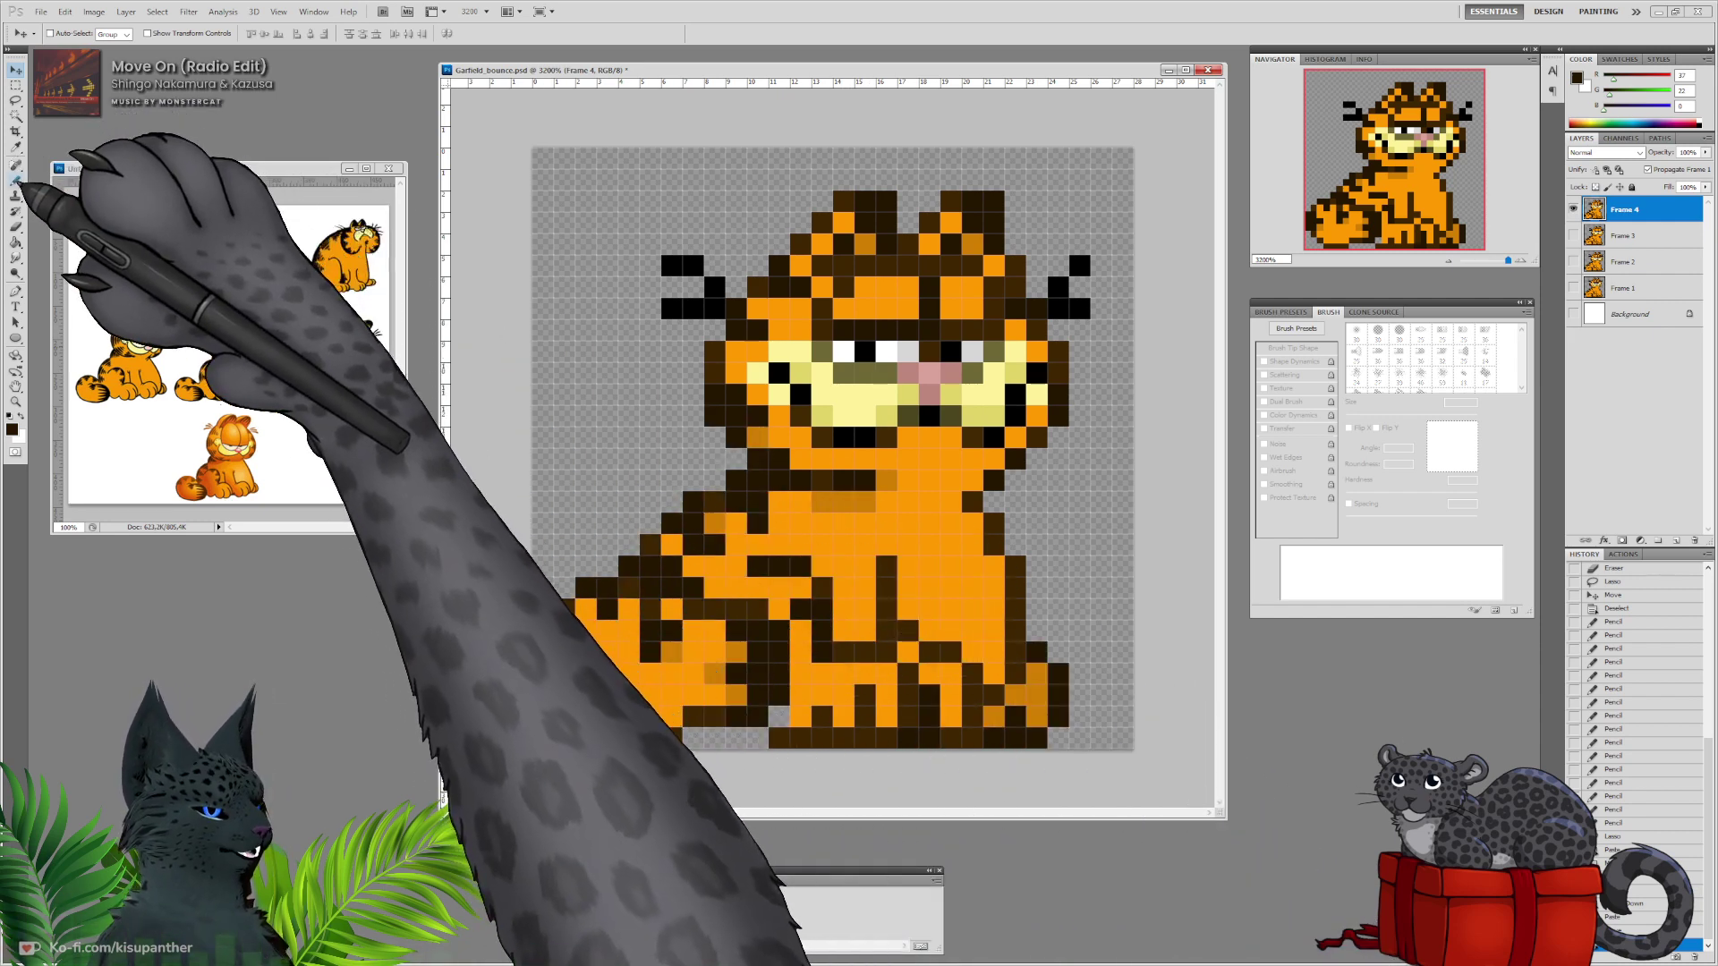
On Frame 4, extend the dark brown outline under the hind foot, touch up with sampled orange, and play the animation.
key(b)
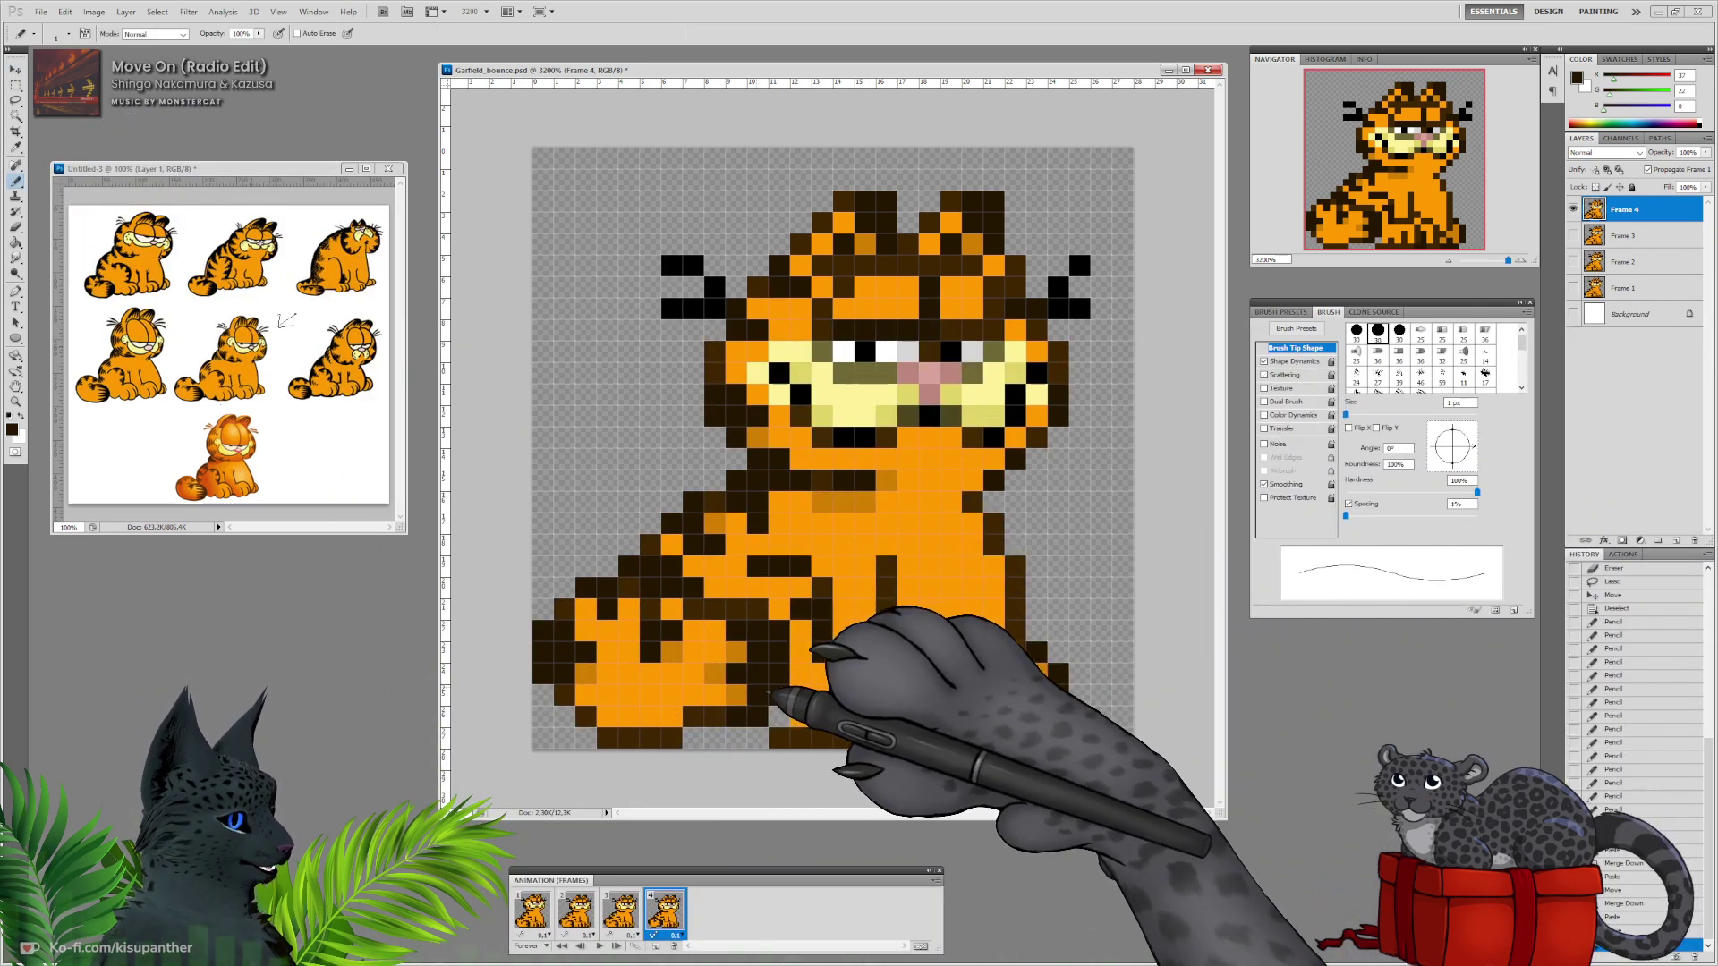
alt+click(778, 737)
drag(757, 735, 694, 735)
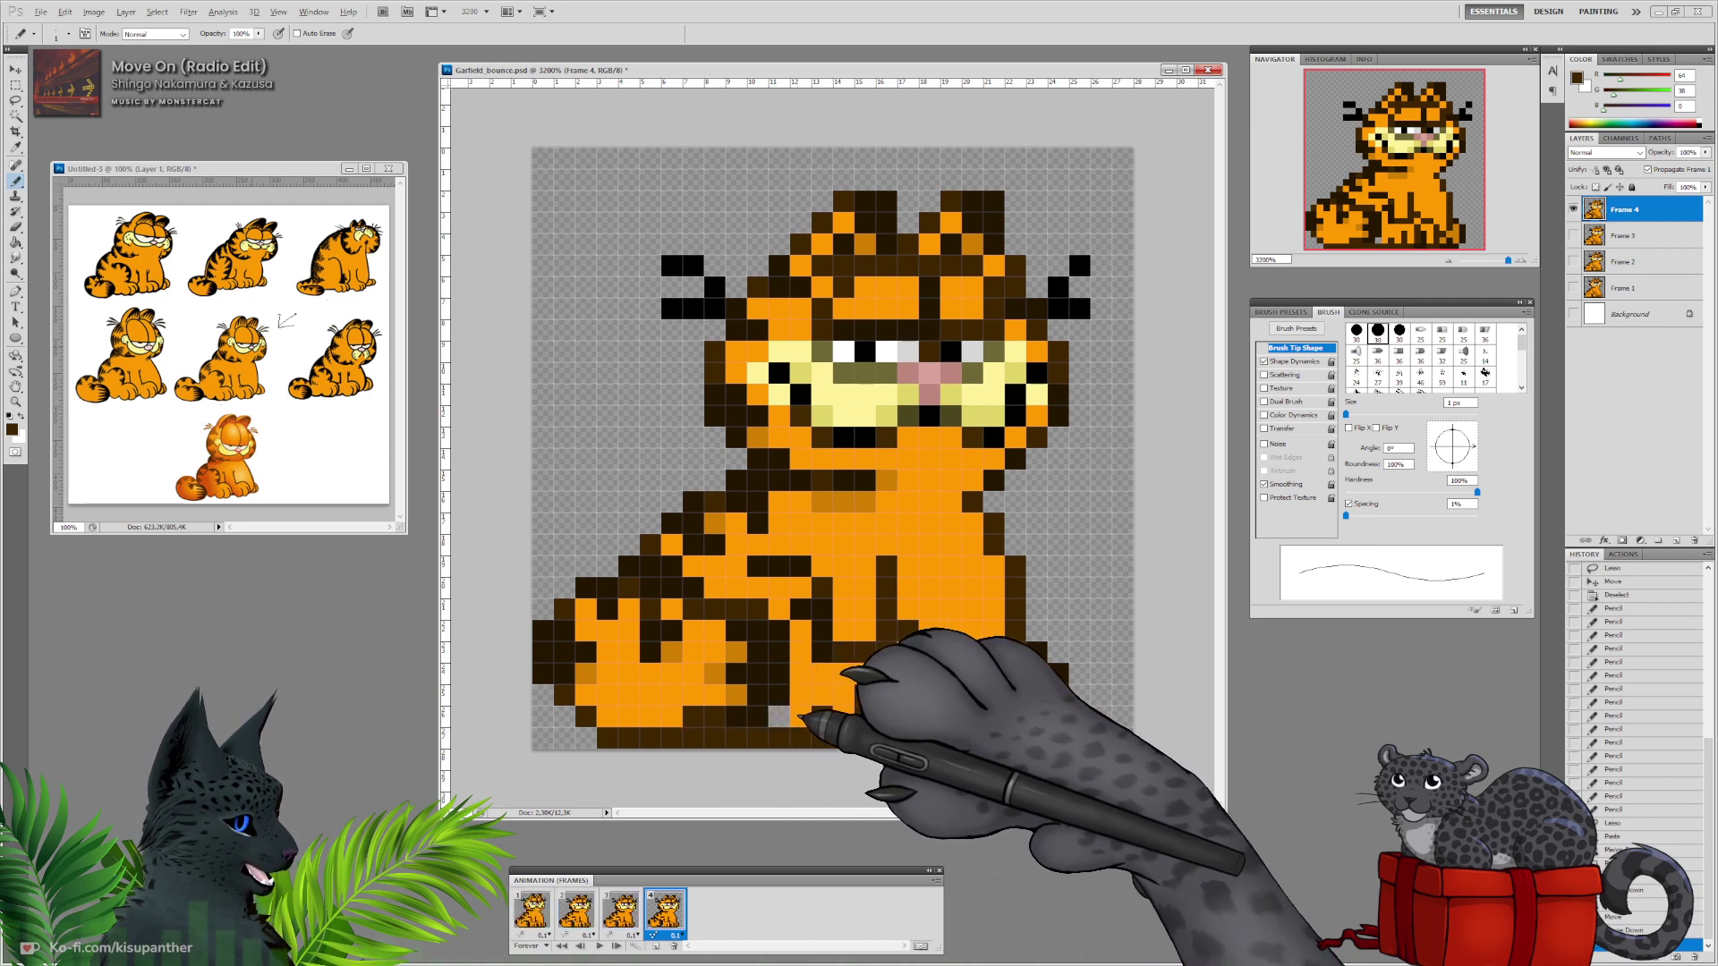
alt+click(802, 719)
click(837, 719)
click(623, 911)
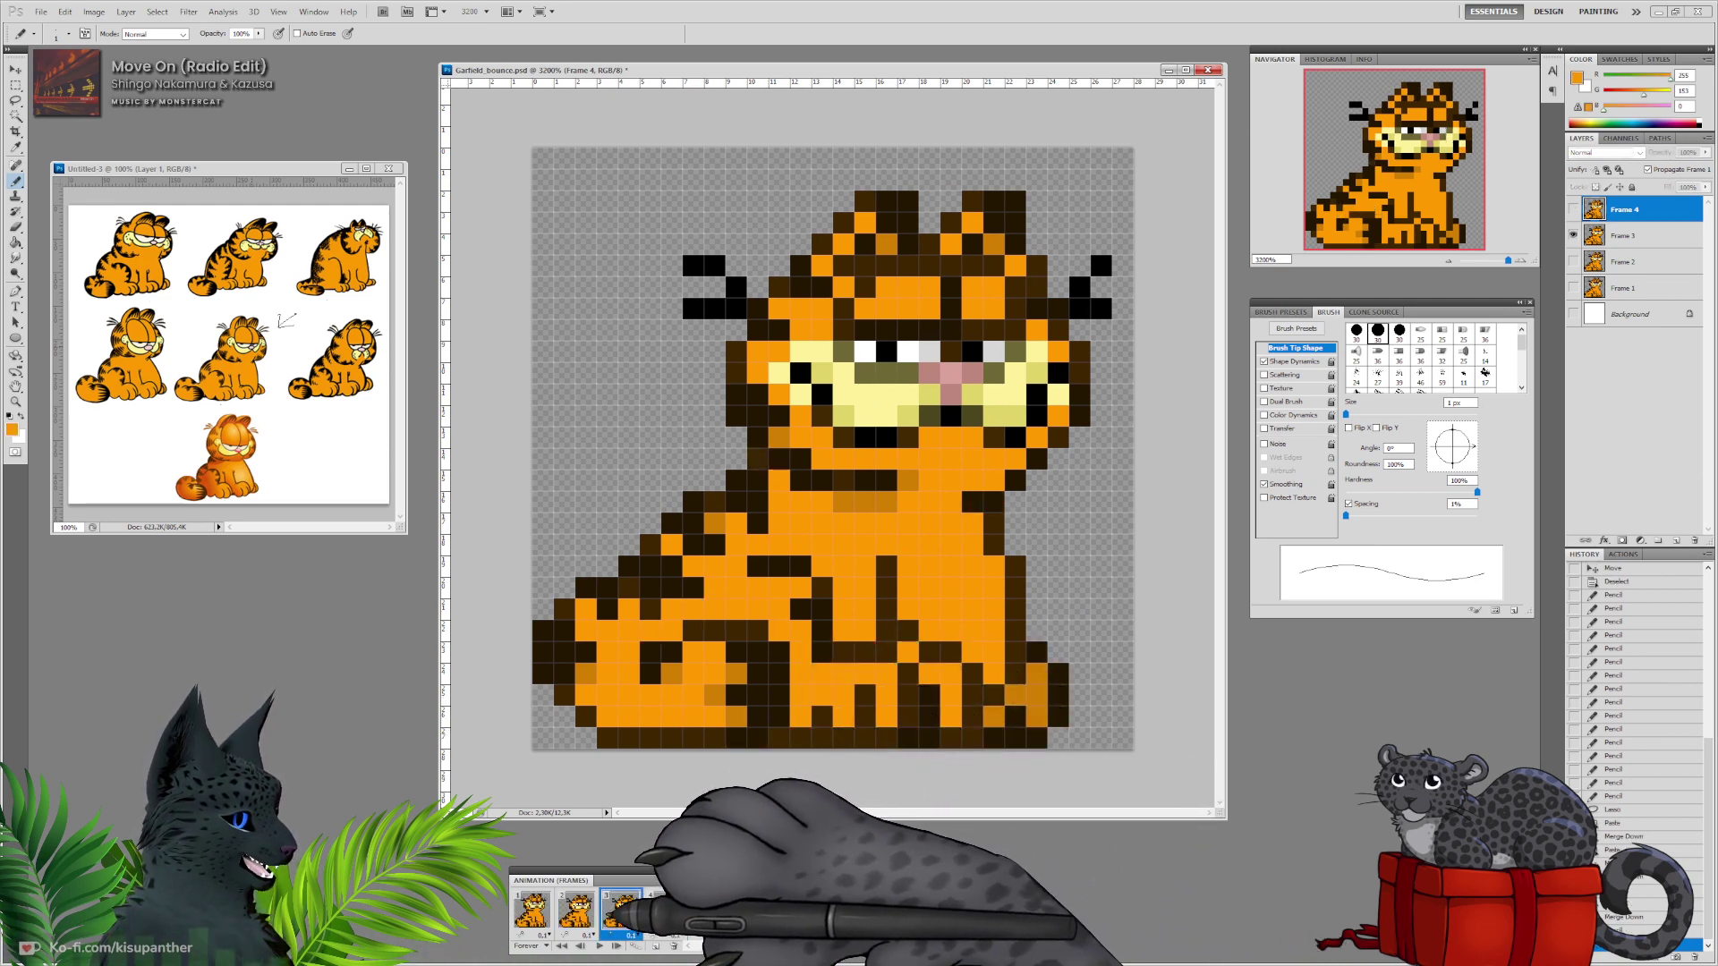
click(599, 944)
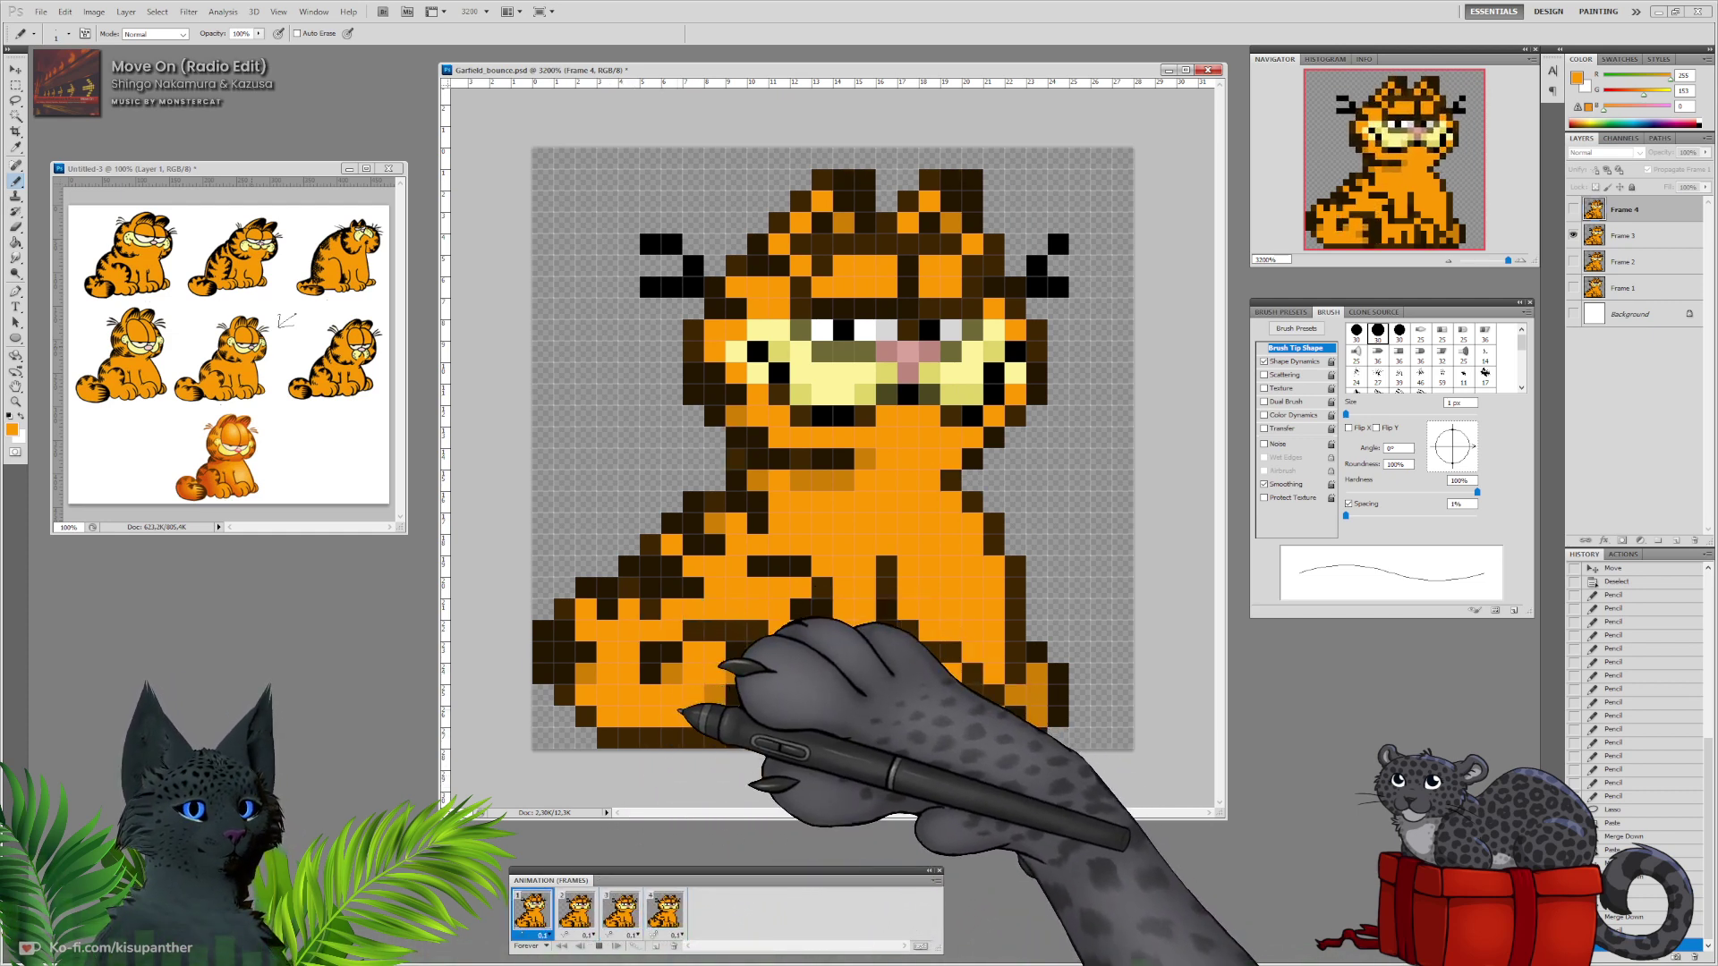
On the Frame 2 layer, sample black and redraw the left cheek's whiskers one pixel higher, bending the upper one diagonally upward.
click(600, 945)
click(533, 912)
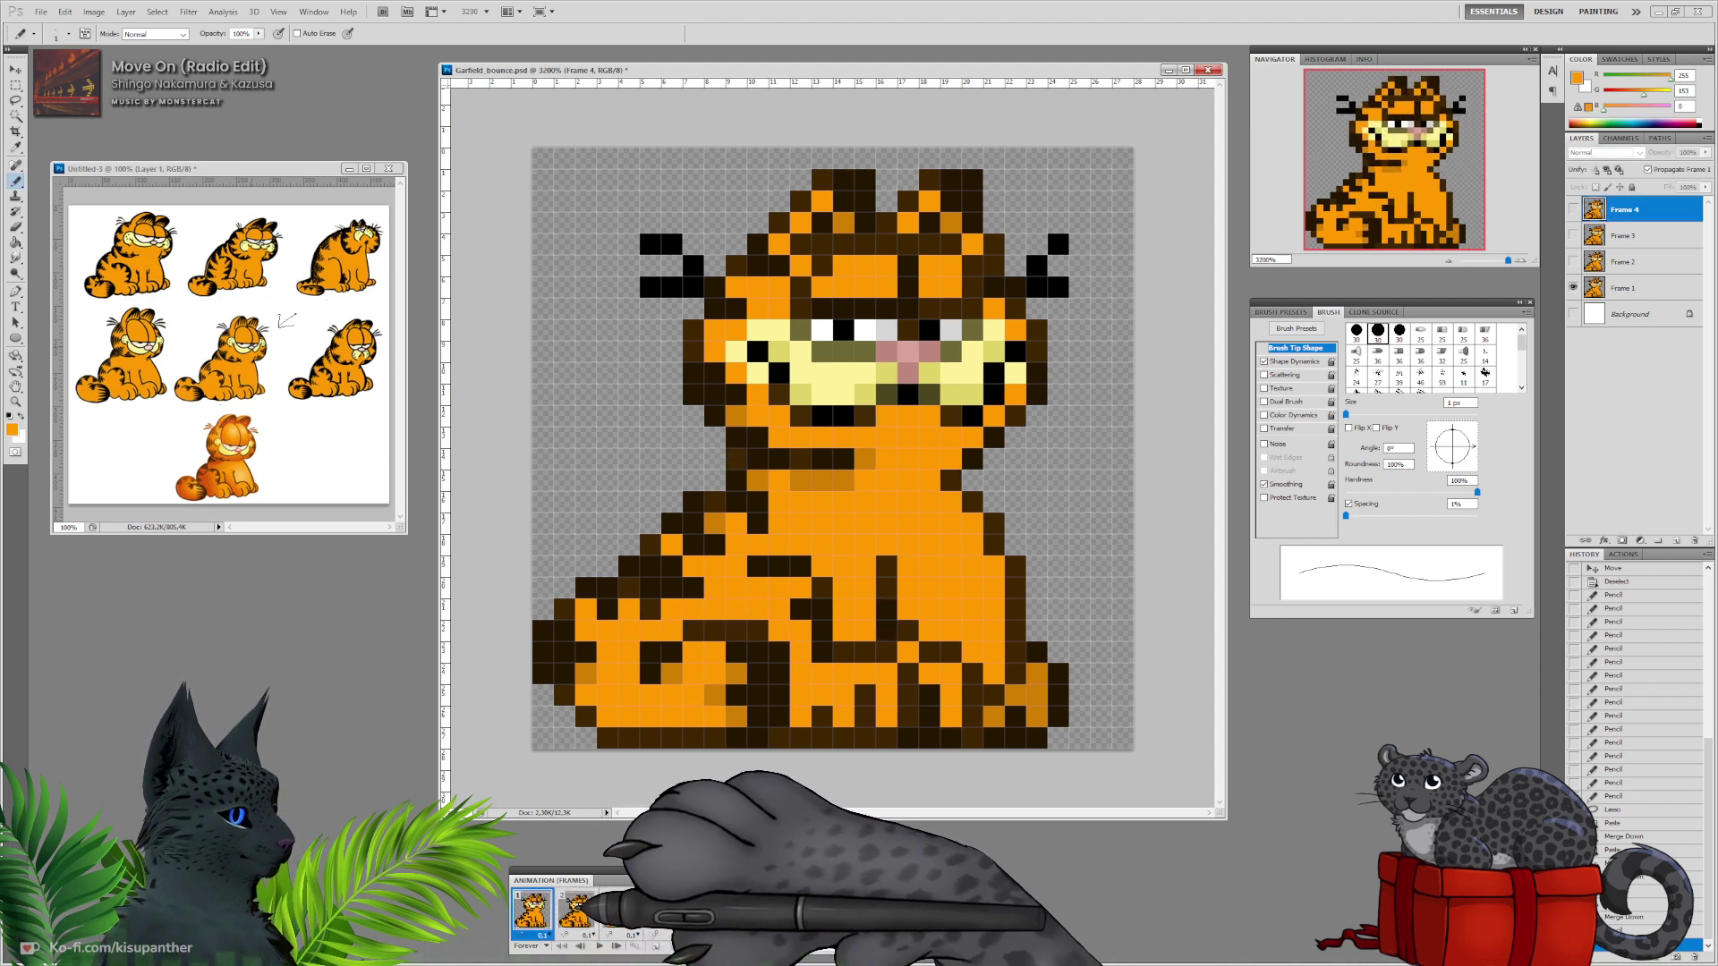
click(575, 910)
click(1624, 262)
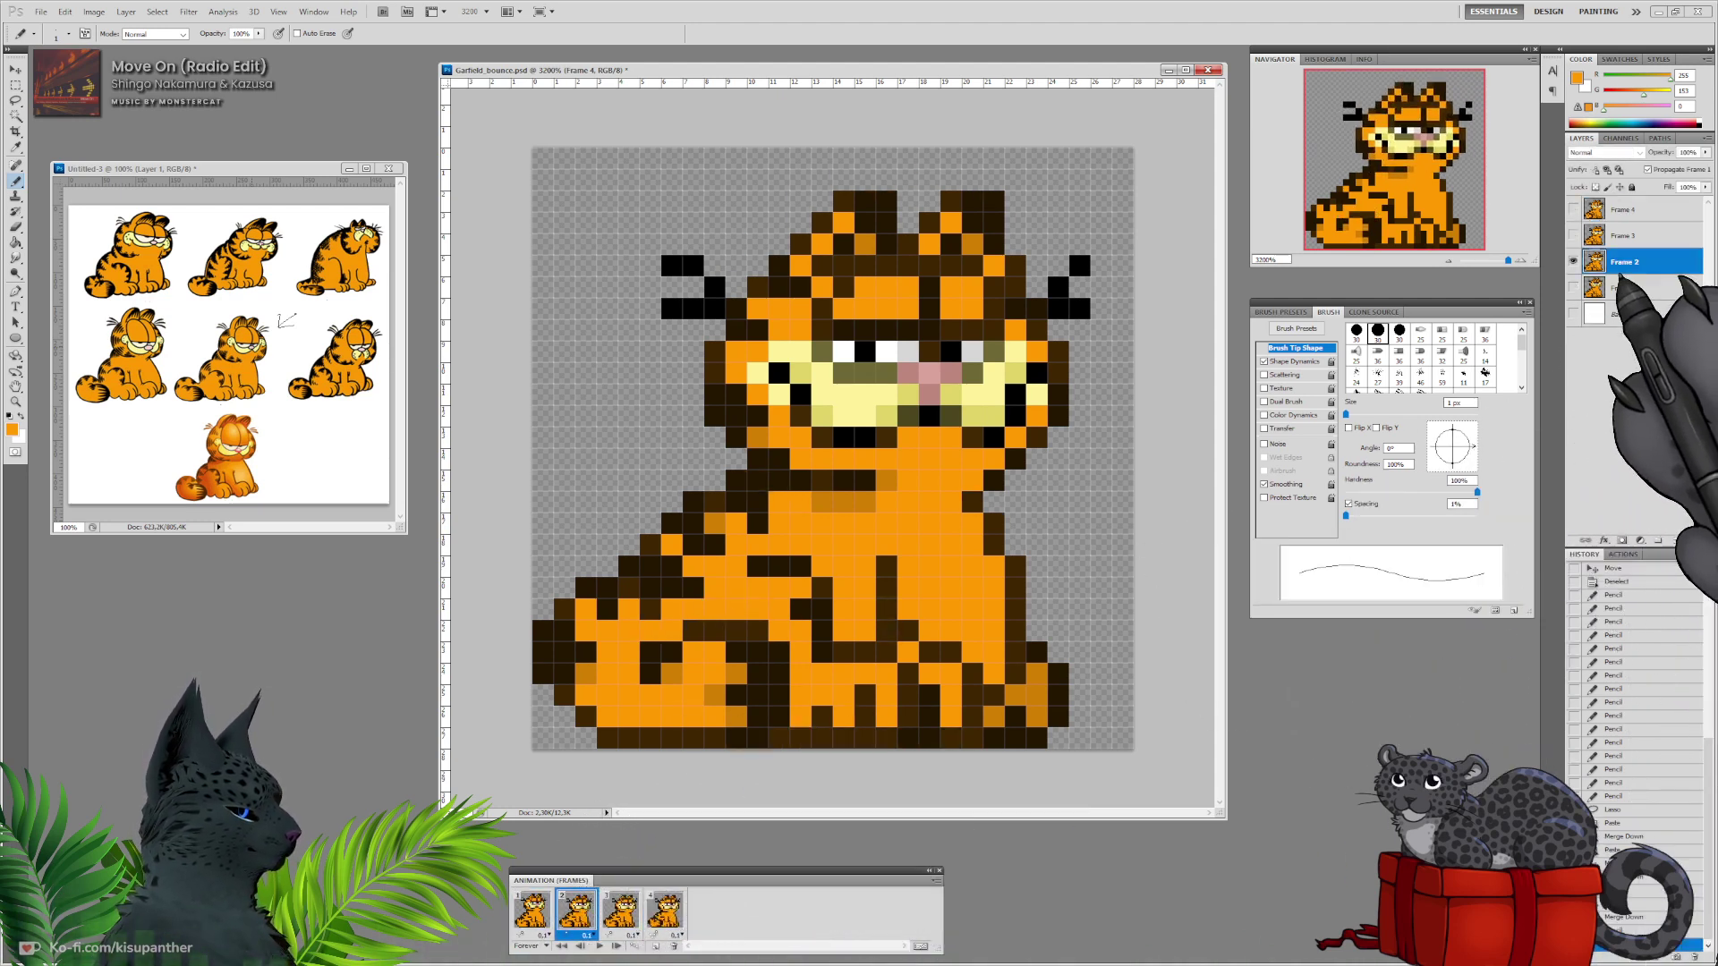
alt+click(682, 261)
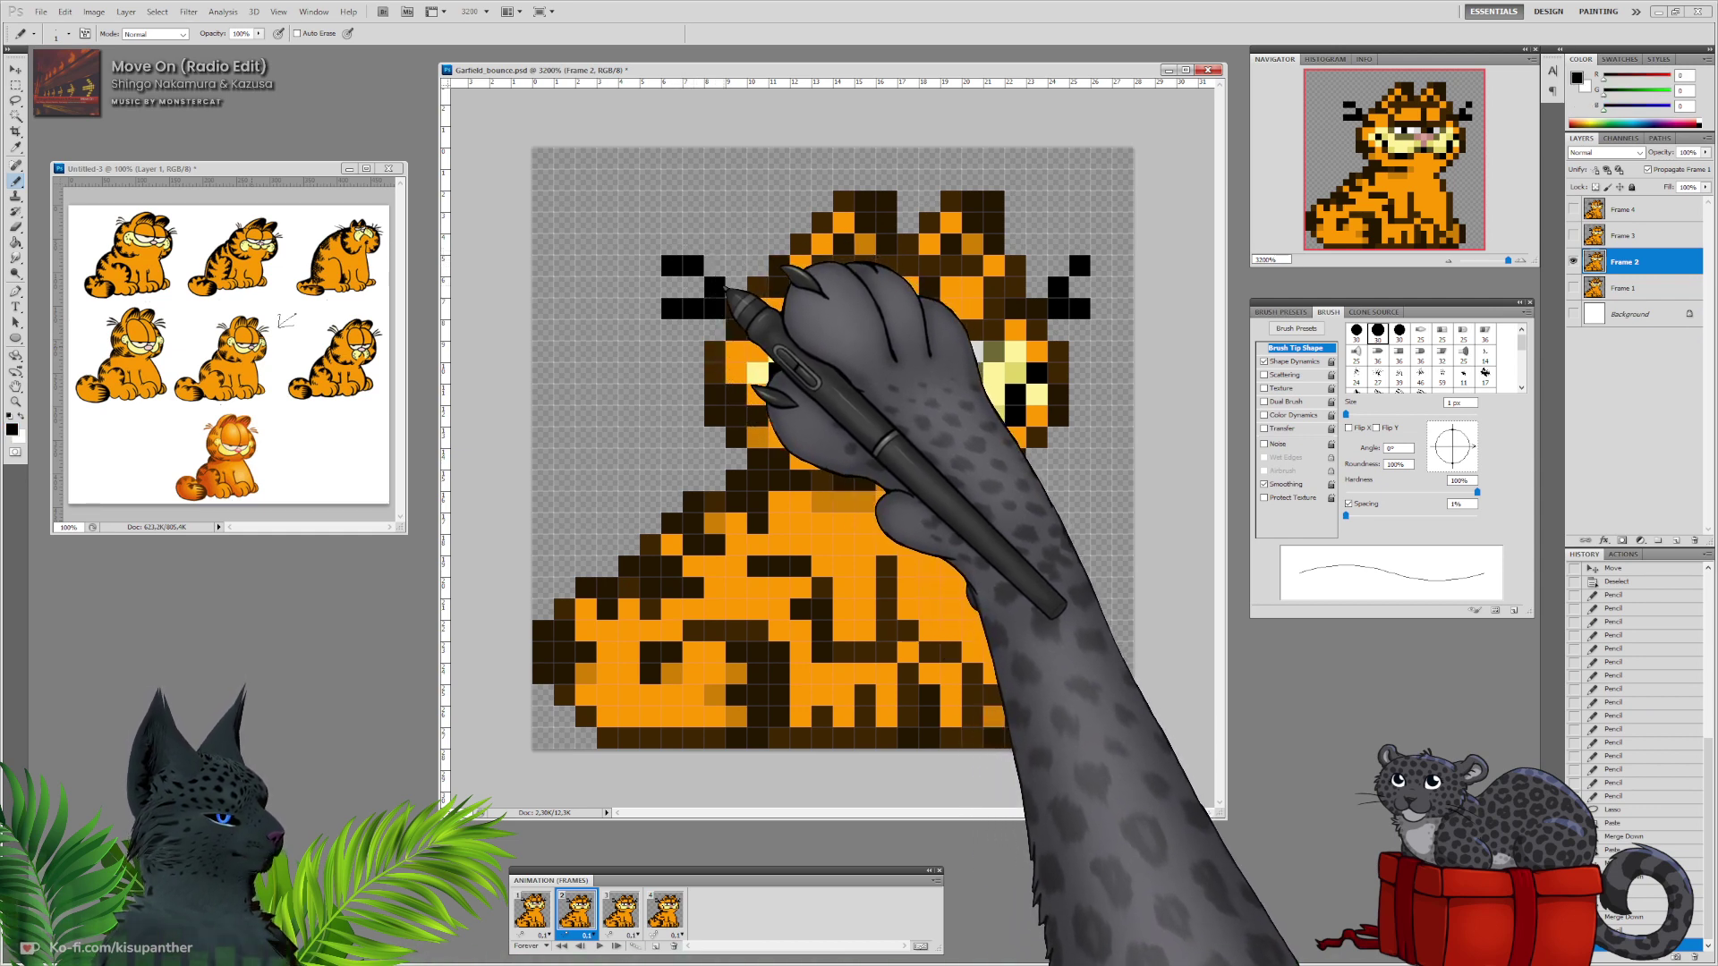
drag(694, 287, 673, 287)
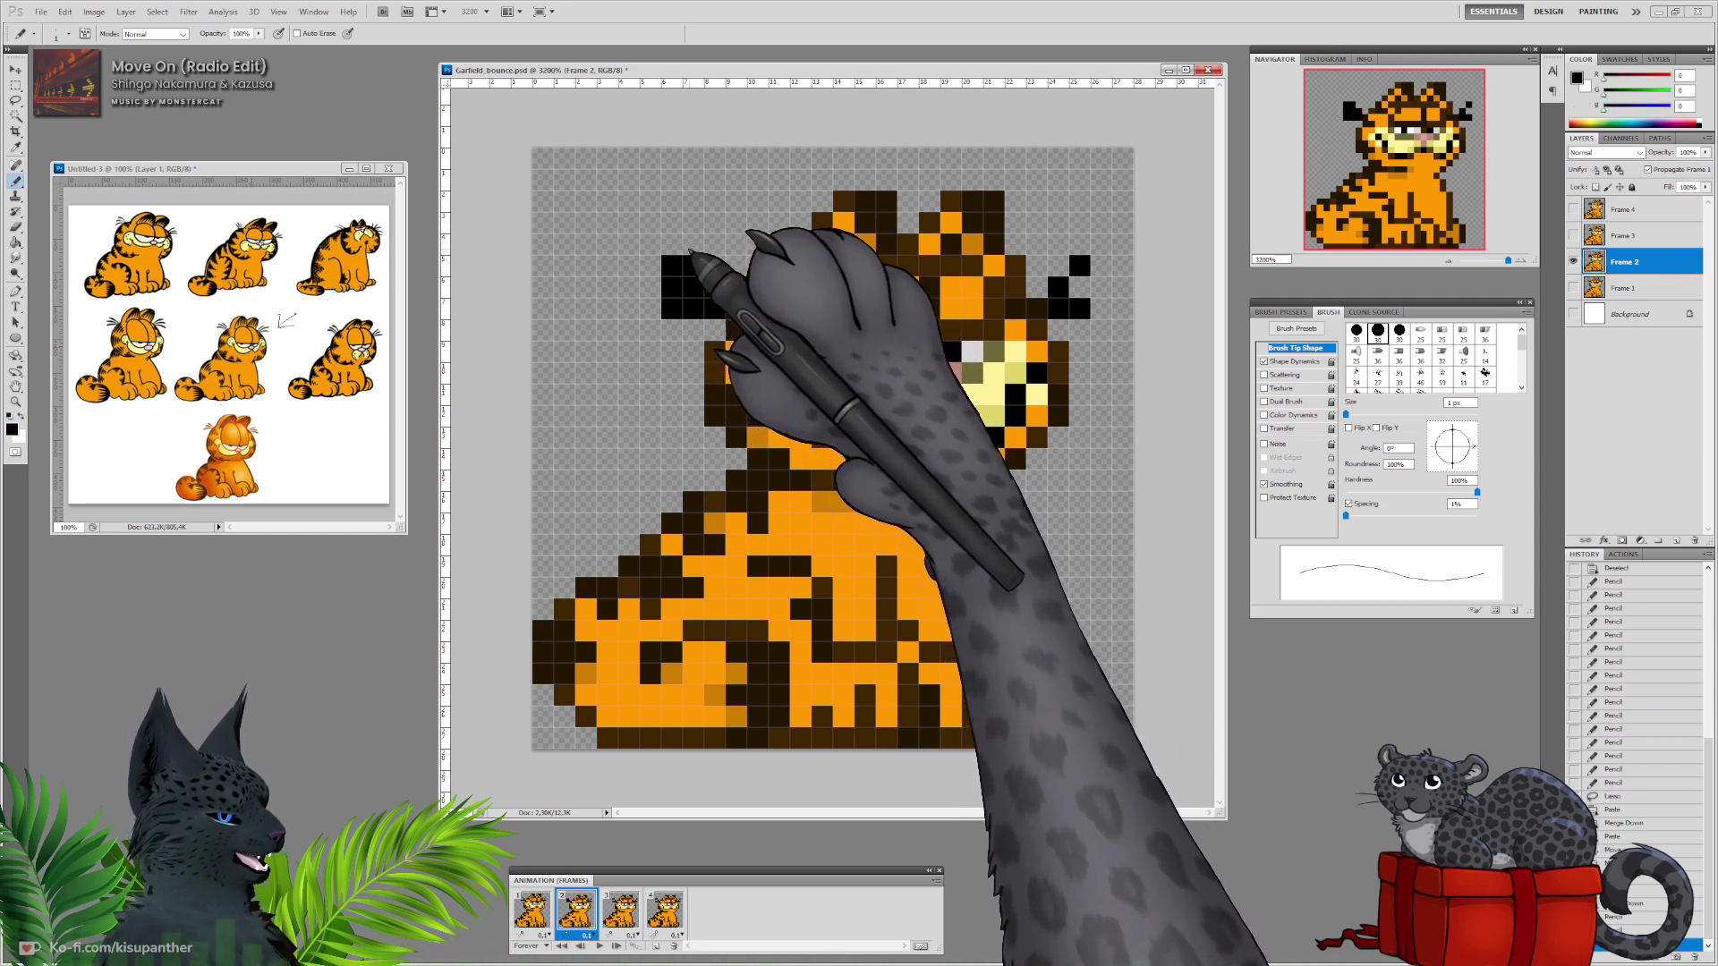
click(693, 244)
click(715, 266)
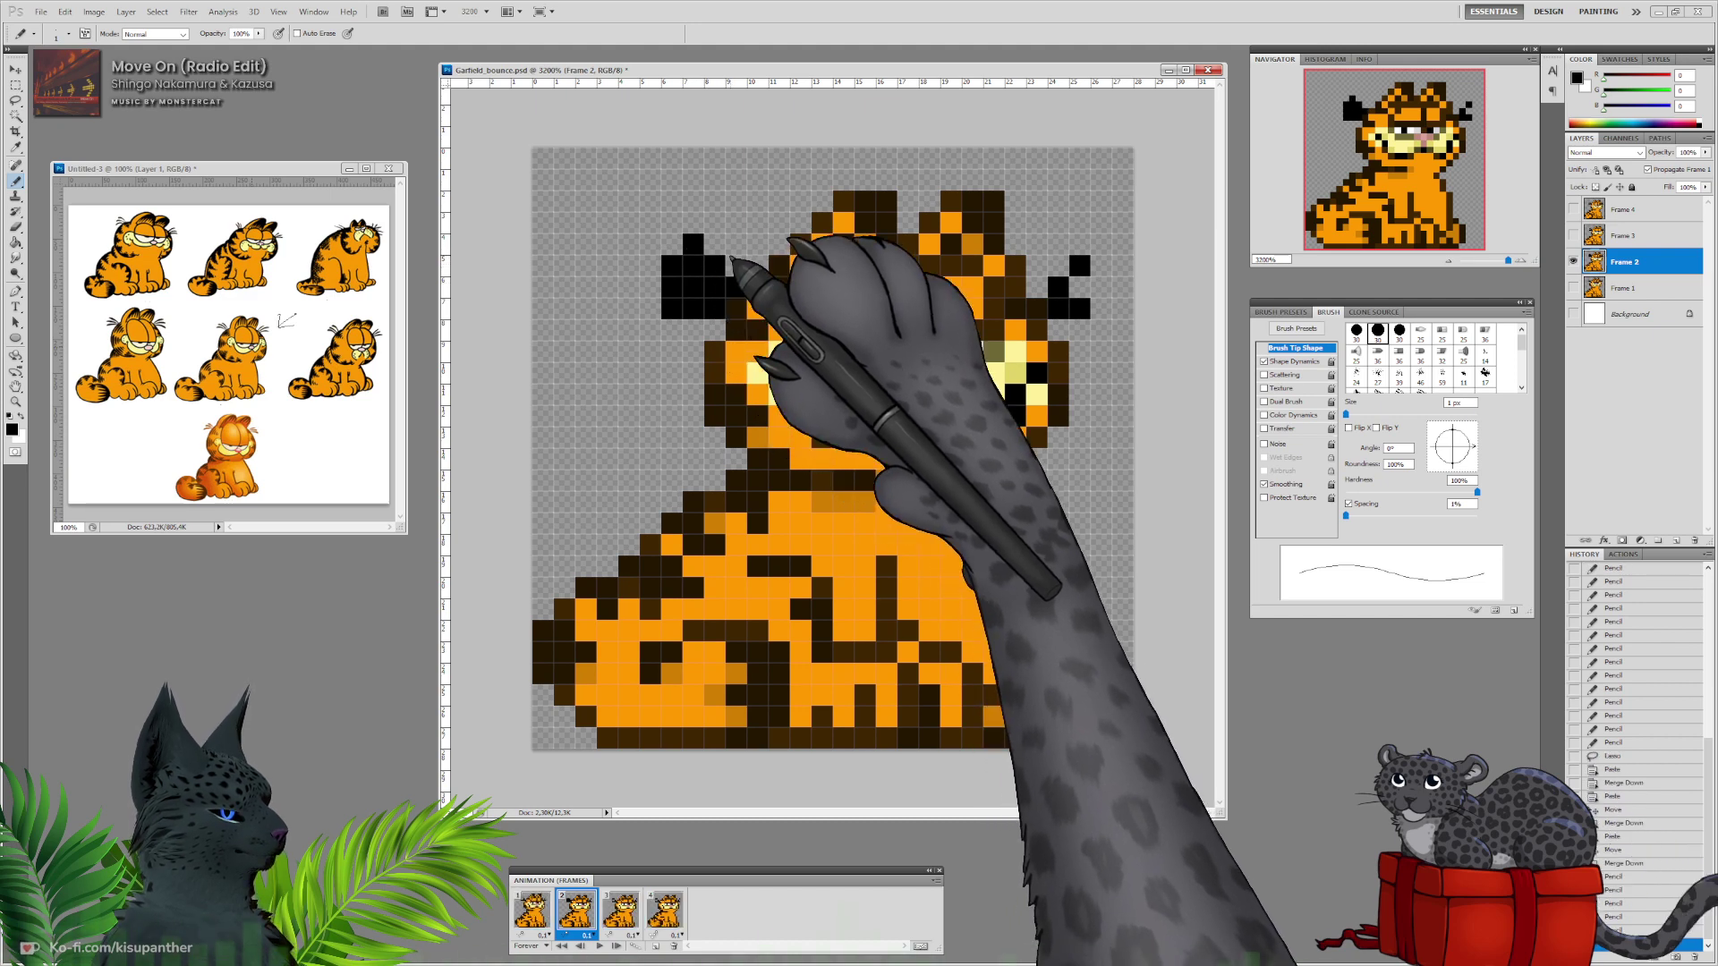
mouse_move(695, 265)
mouse_down()
mouse_move(672, 266)
mouse_move(673, 310)
mouse_up()
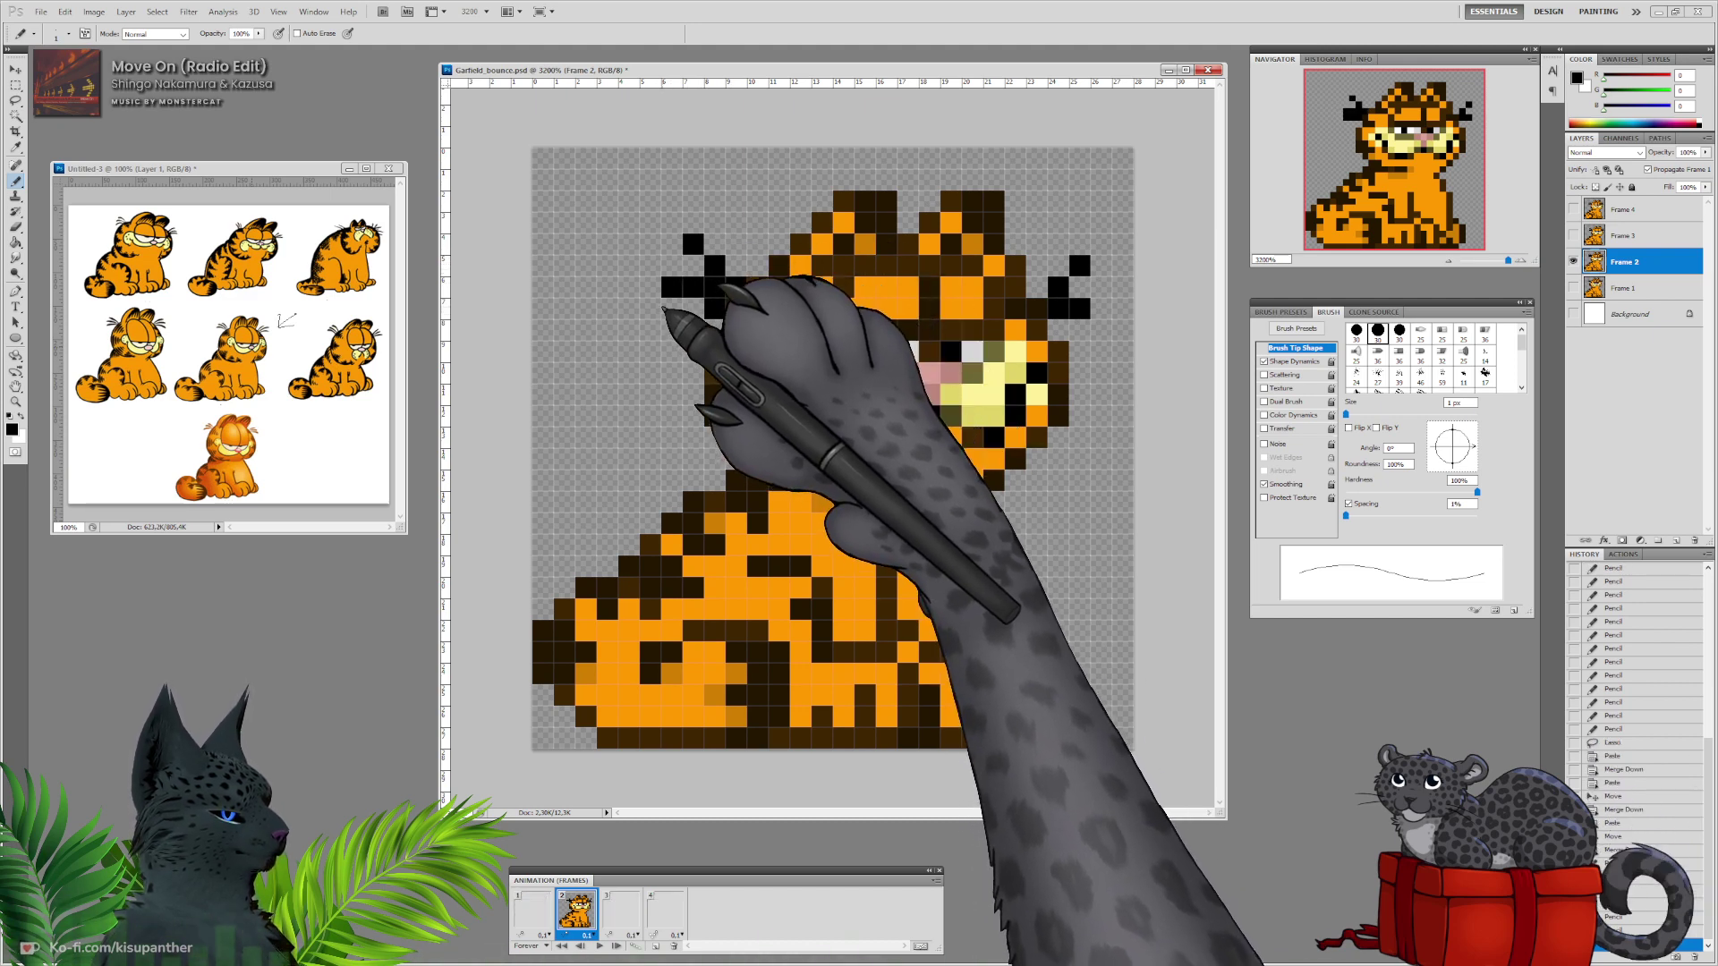
Redraw the right cheek's whiskers on Frame 2 one pixel higher, with the upper one rising diagonally to mirror the left side.
click(1037, 287)
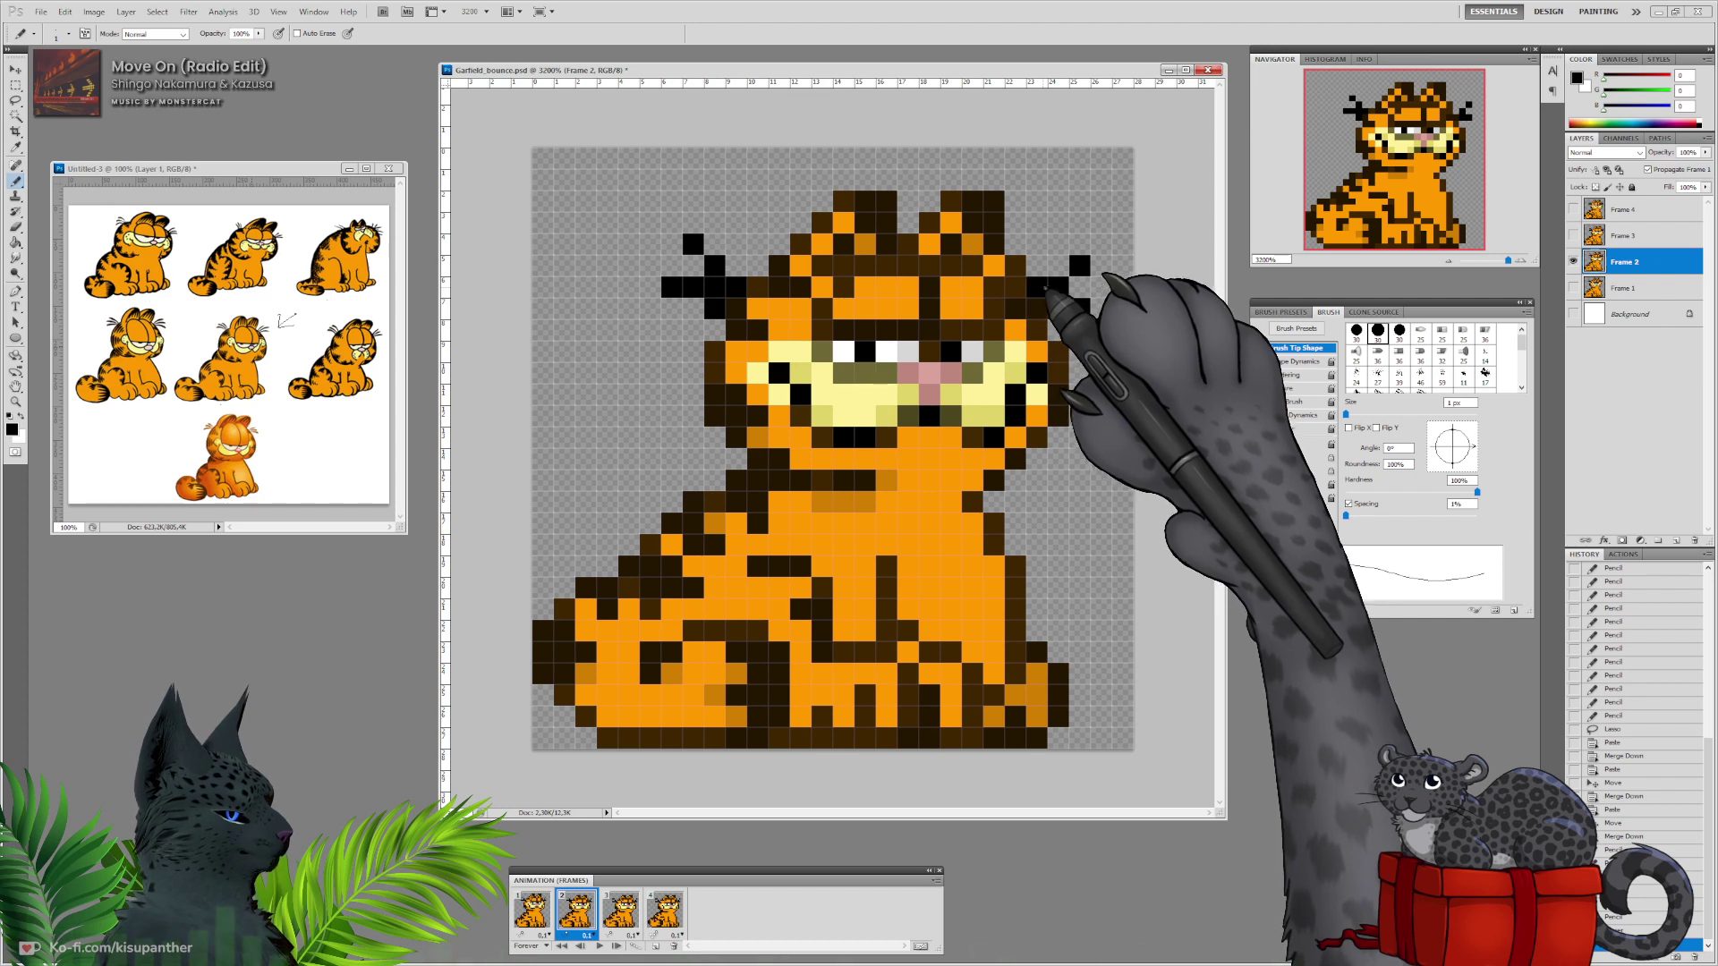
click(1058, 266)
click(1079, 247)
click(1084, 292)
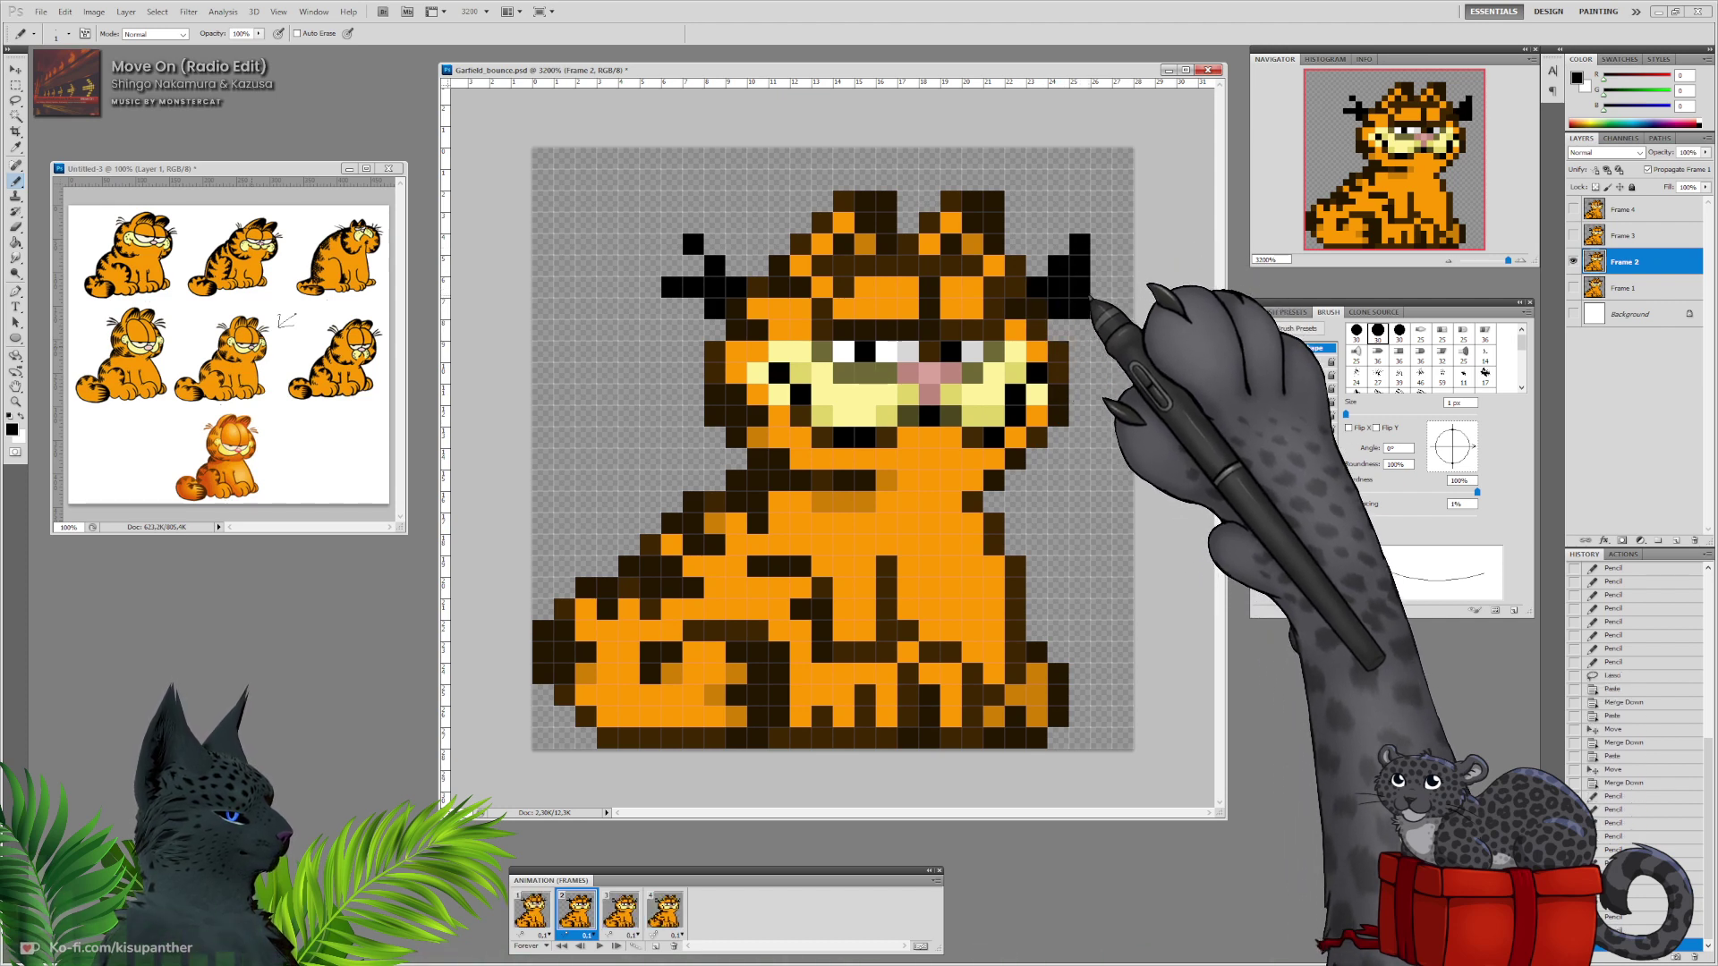
click(1081, 310)
click(1059, 289)
click(1080, 267)
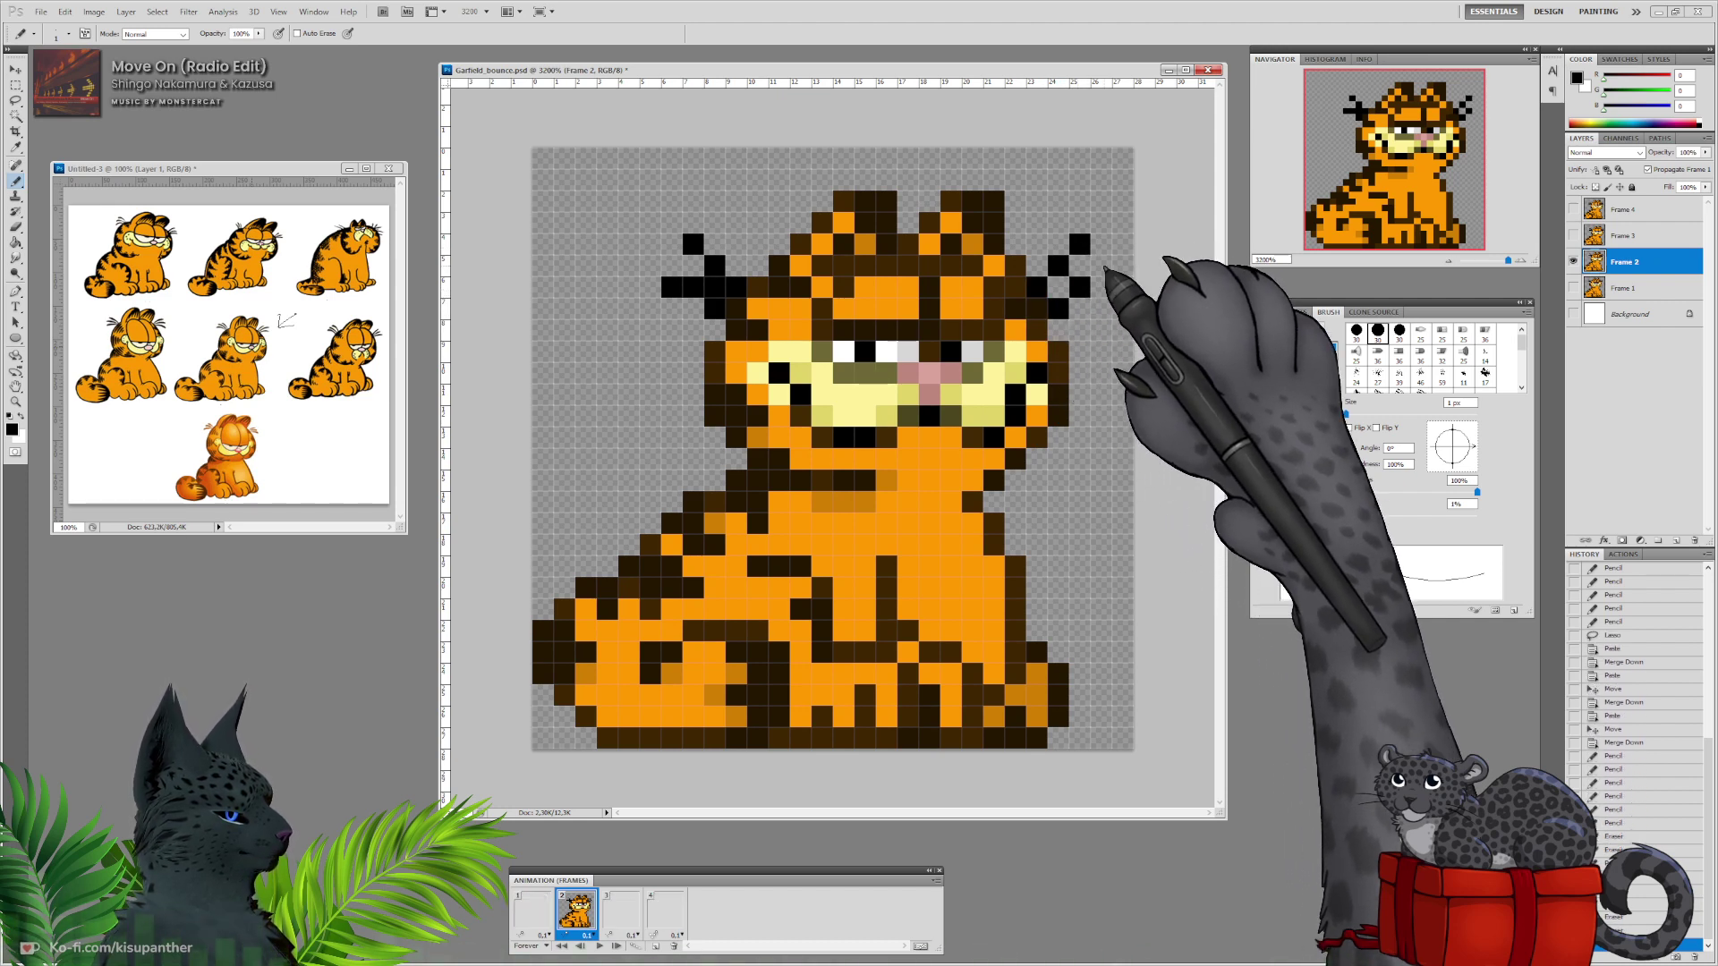
On Frame 3, redraw the left cheek's whiskers one pixel lower and erase the leftover pixels.
click(621, 910)
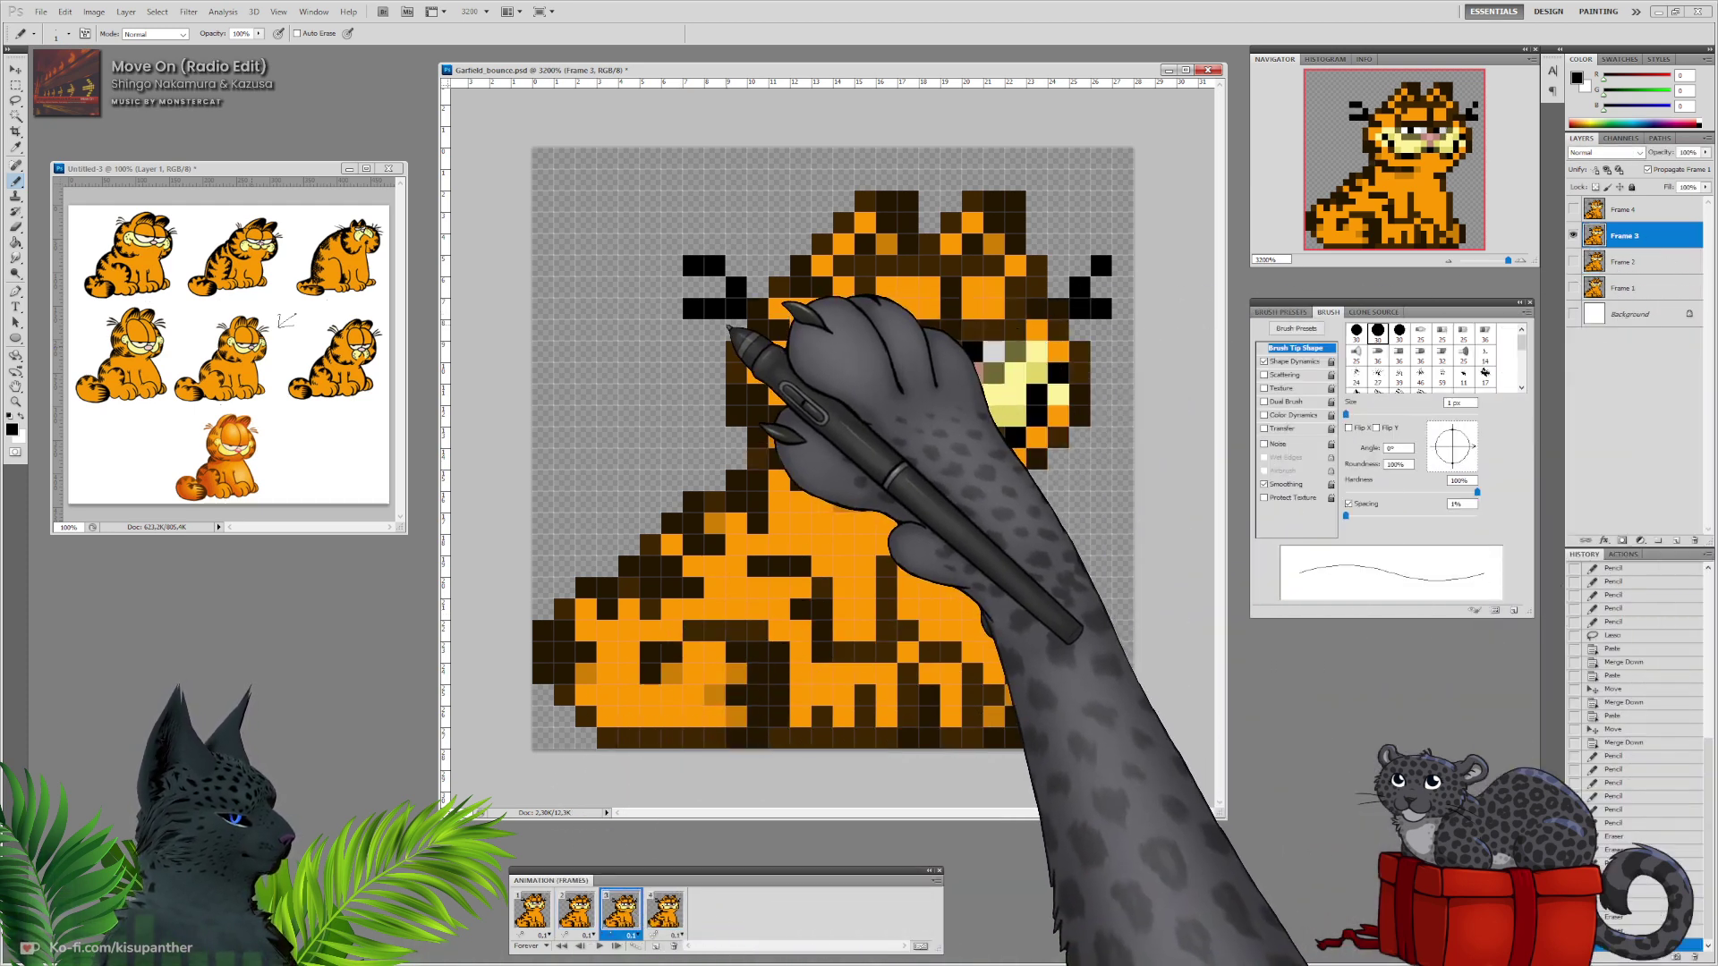
mouse_move(695, 287)
mouse_down()
mouse_move(746, 207)
mouse_move(711, 262)
mouse_move(742, 284)
mouse_move(693, 308)
mouse_up()
key(e)
click(736, 287)
key(b)
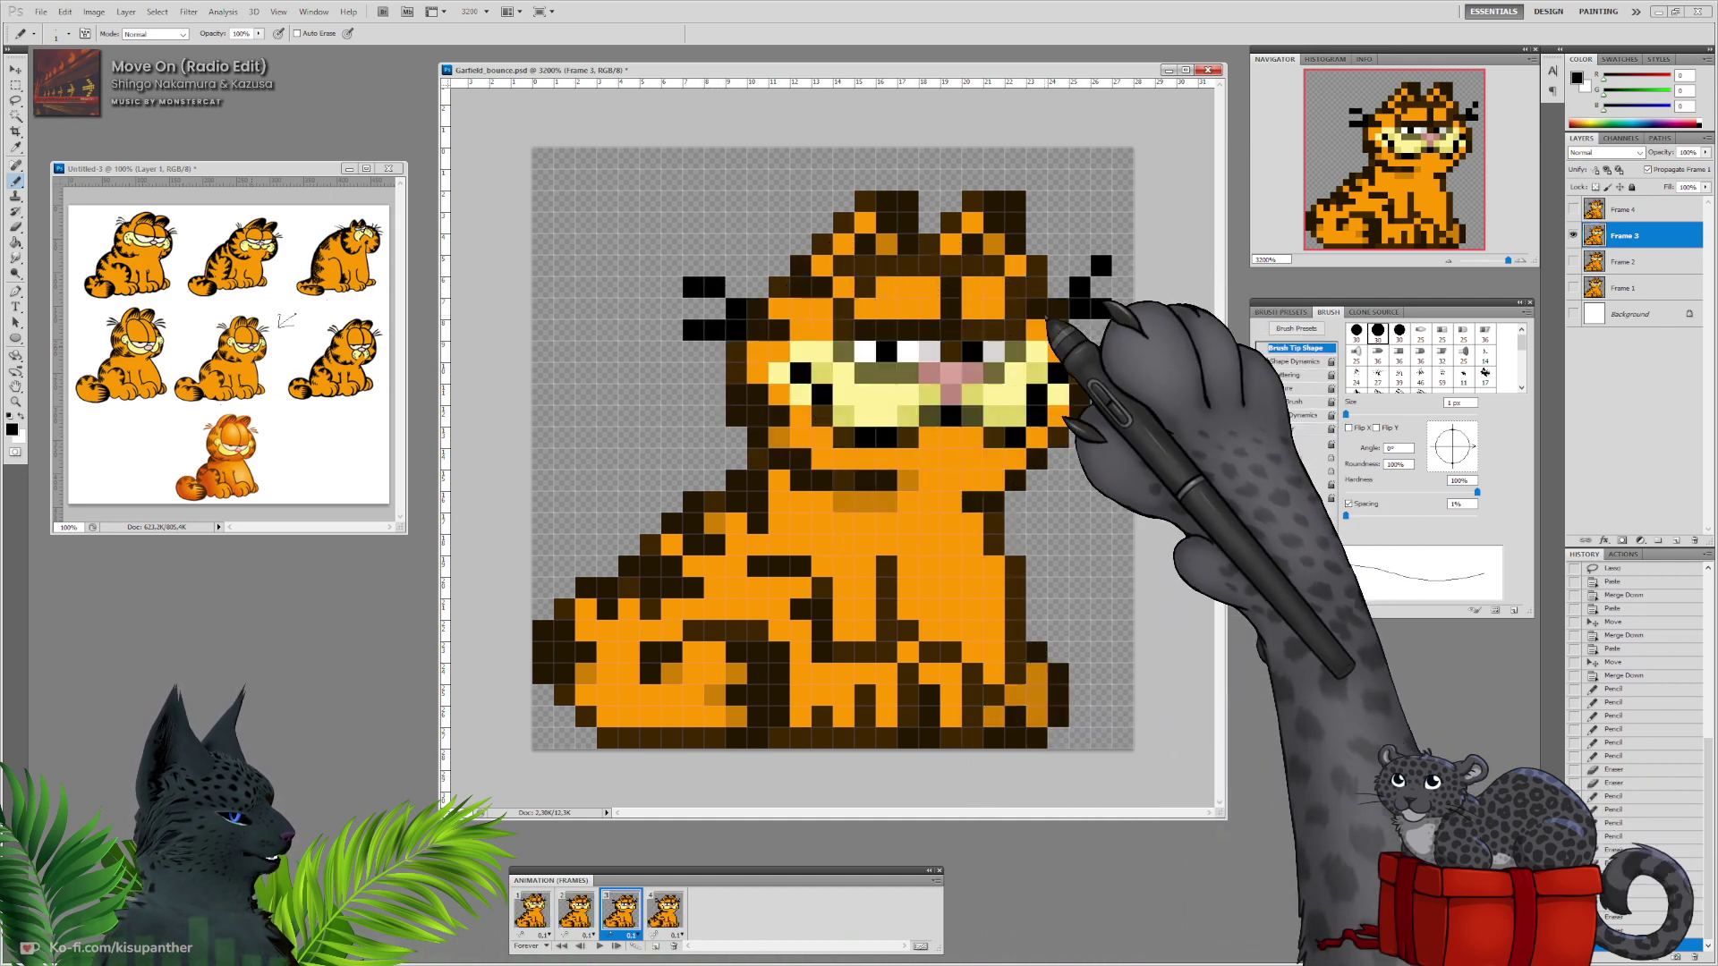
Lower the right cheek's whiskers on Frame 3 by one pixel, erase the leftovers, and compare the result with Frame 2.
mouse_move(1085, 330)
mouse_down()
mouse_move(1101, 331)
mouse_move(1081, 280)
mouse_move(1101, 266)
mouse_up()
click(1102, 287)
key(e)
click(1102, 310)
key(b)
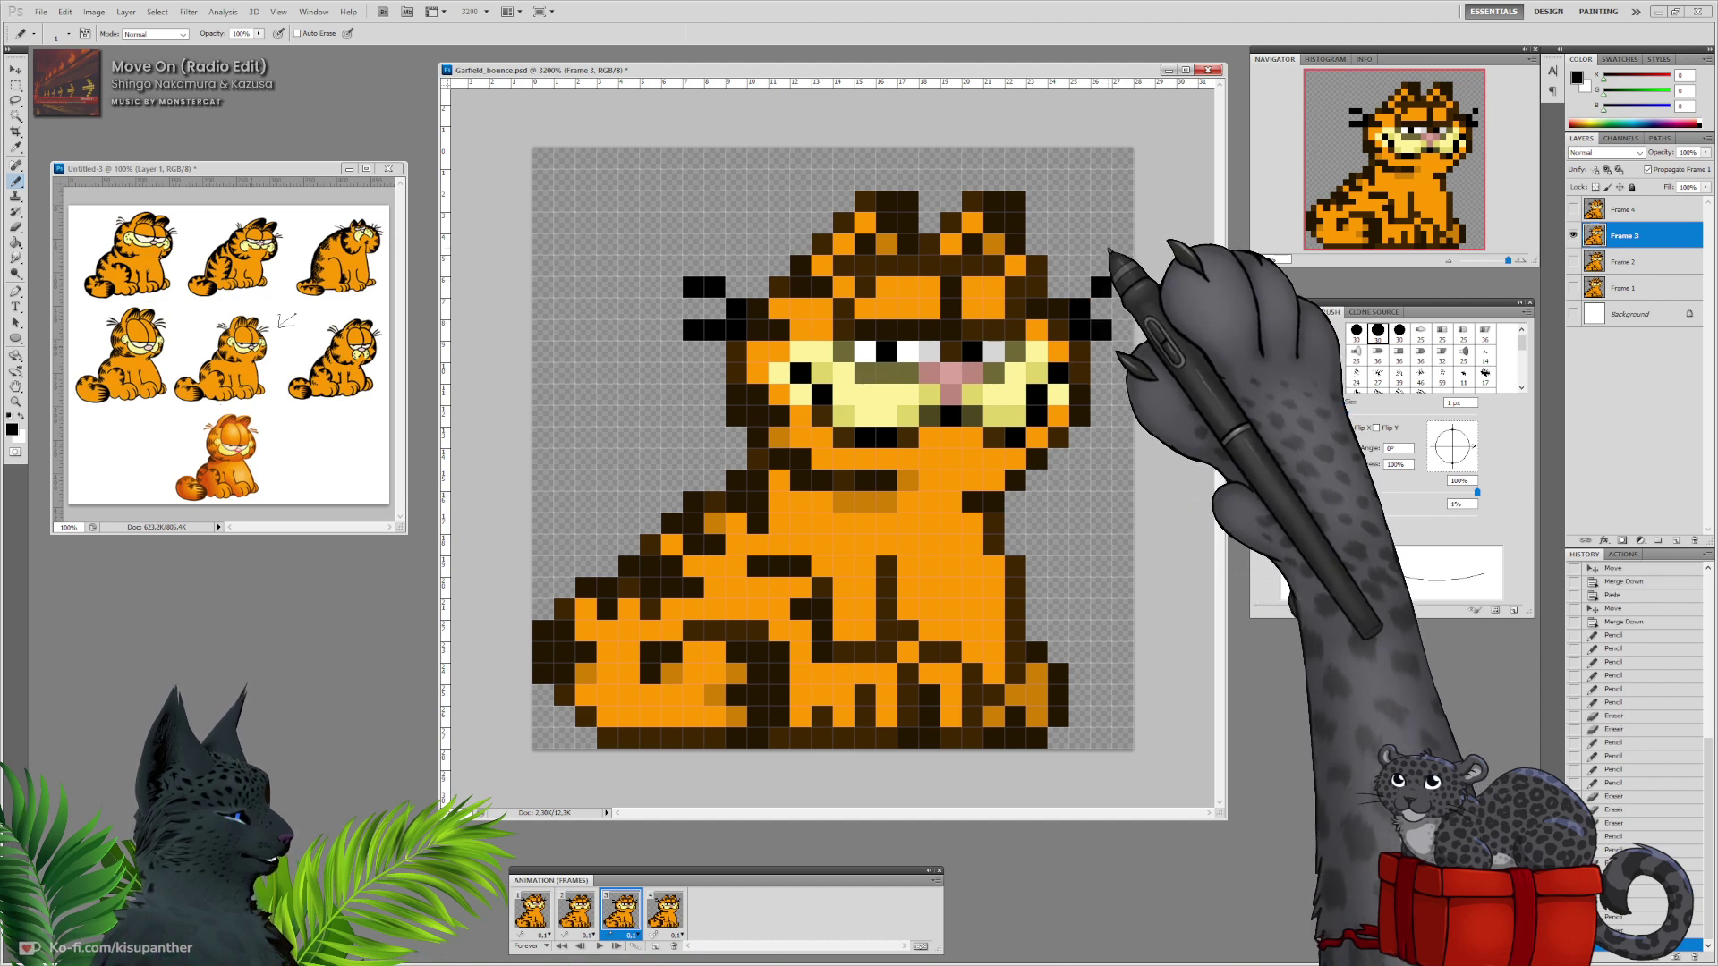
click(575, 911)
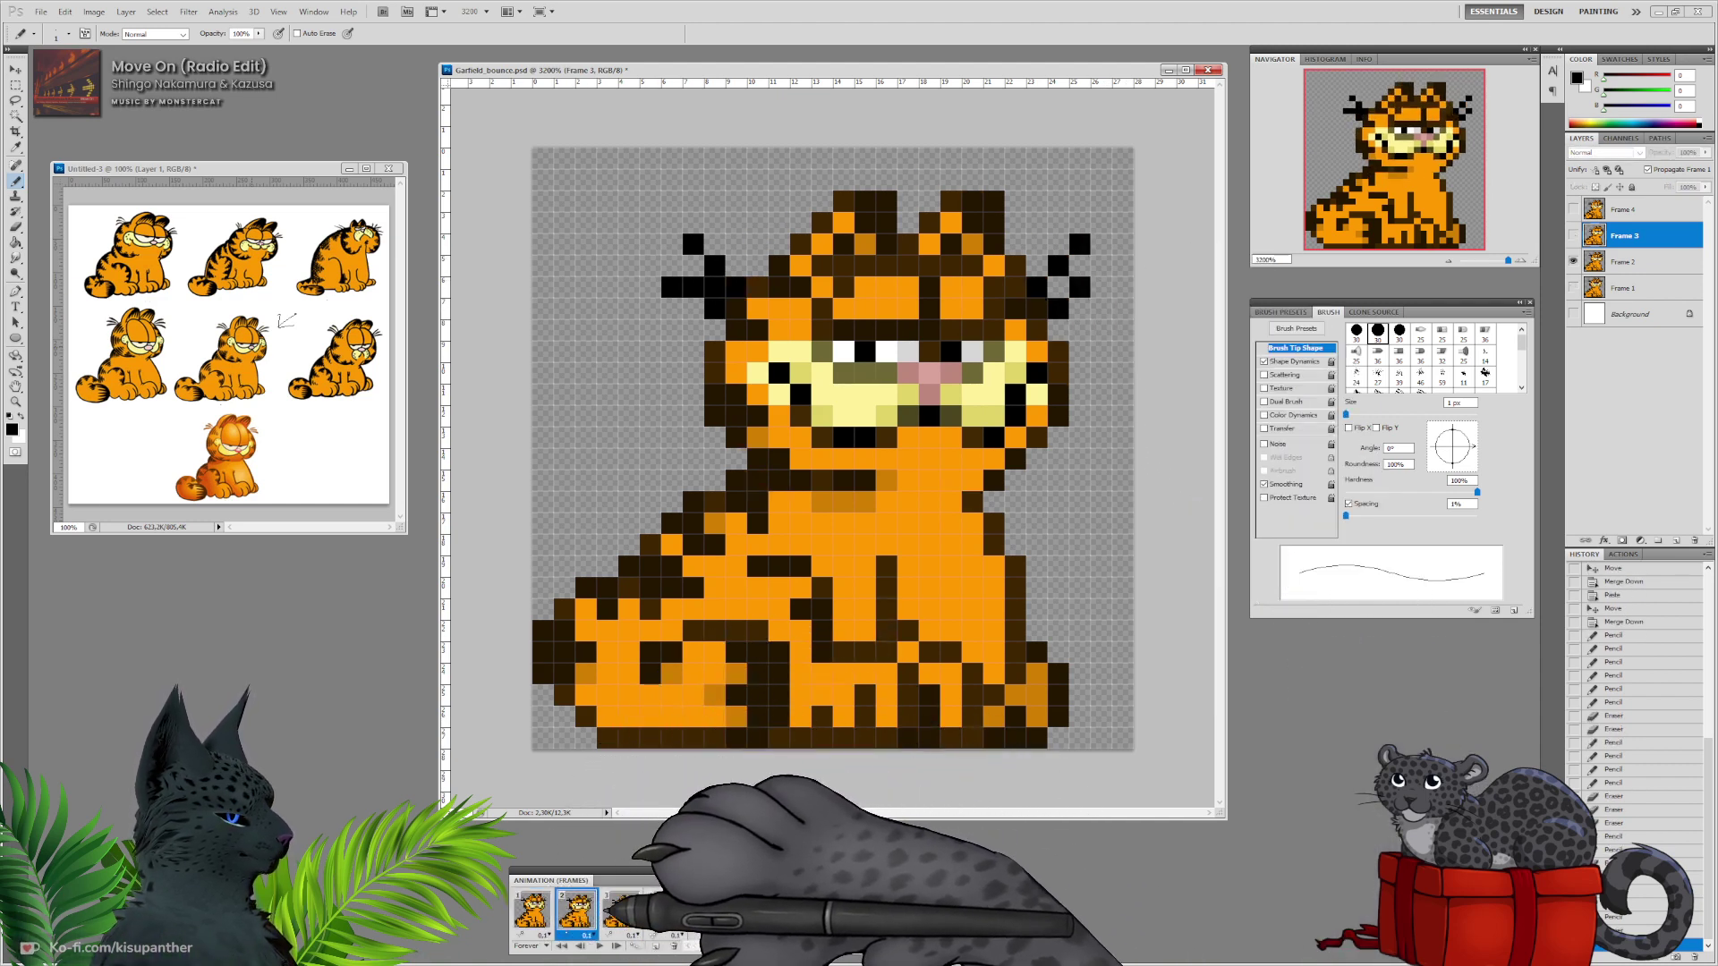
click(621, 910)
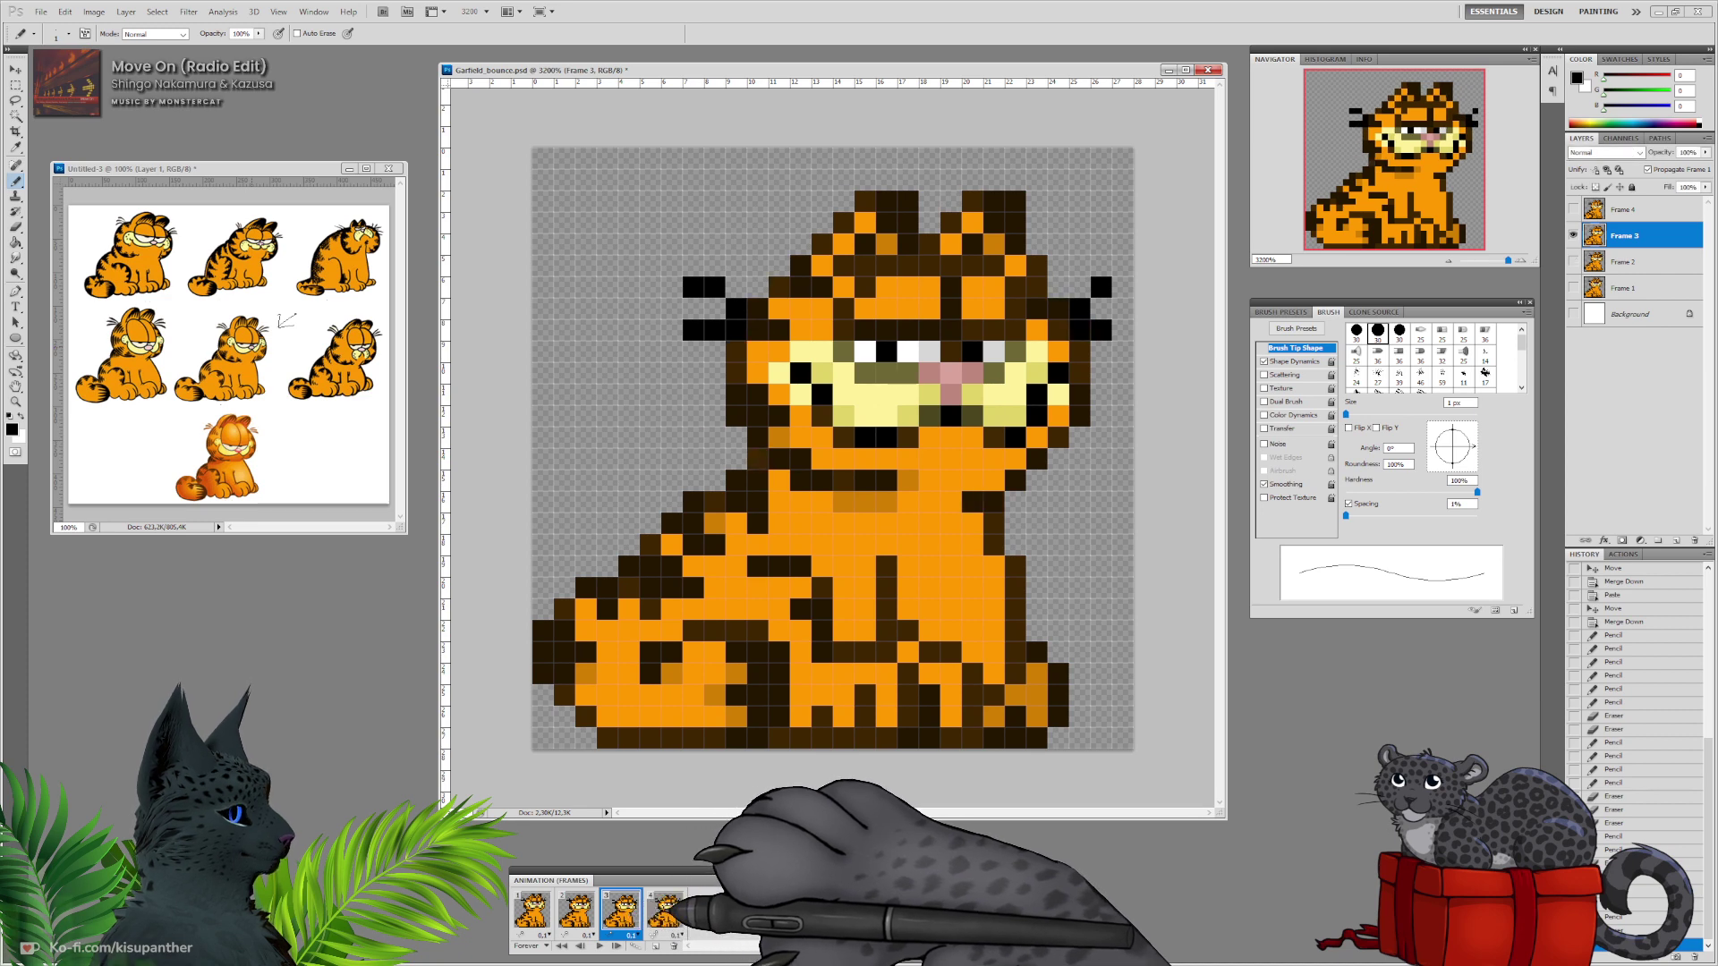
On Frame 4, redraw the whiskers on both cheeks one pixel lower and erase the old pixels.
click(664, 911)
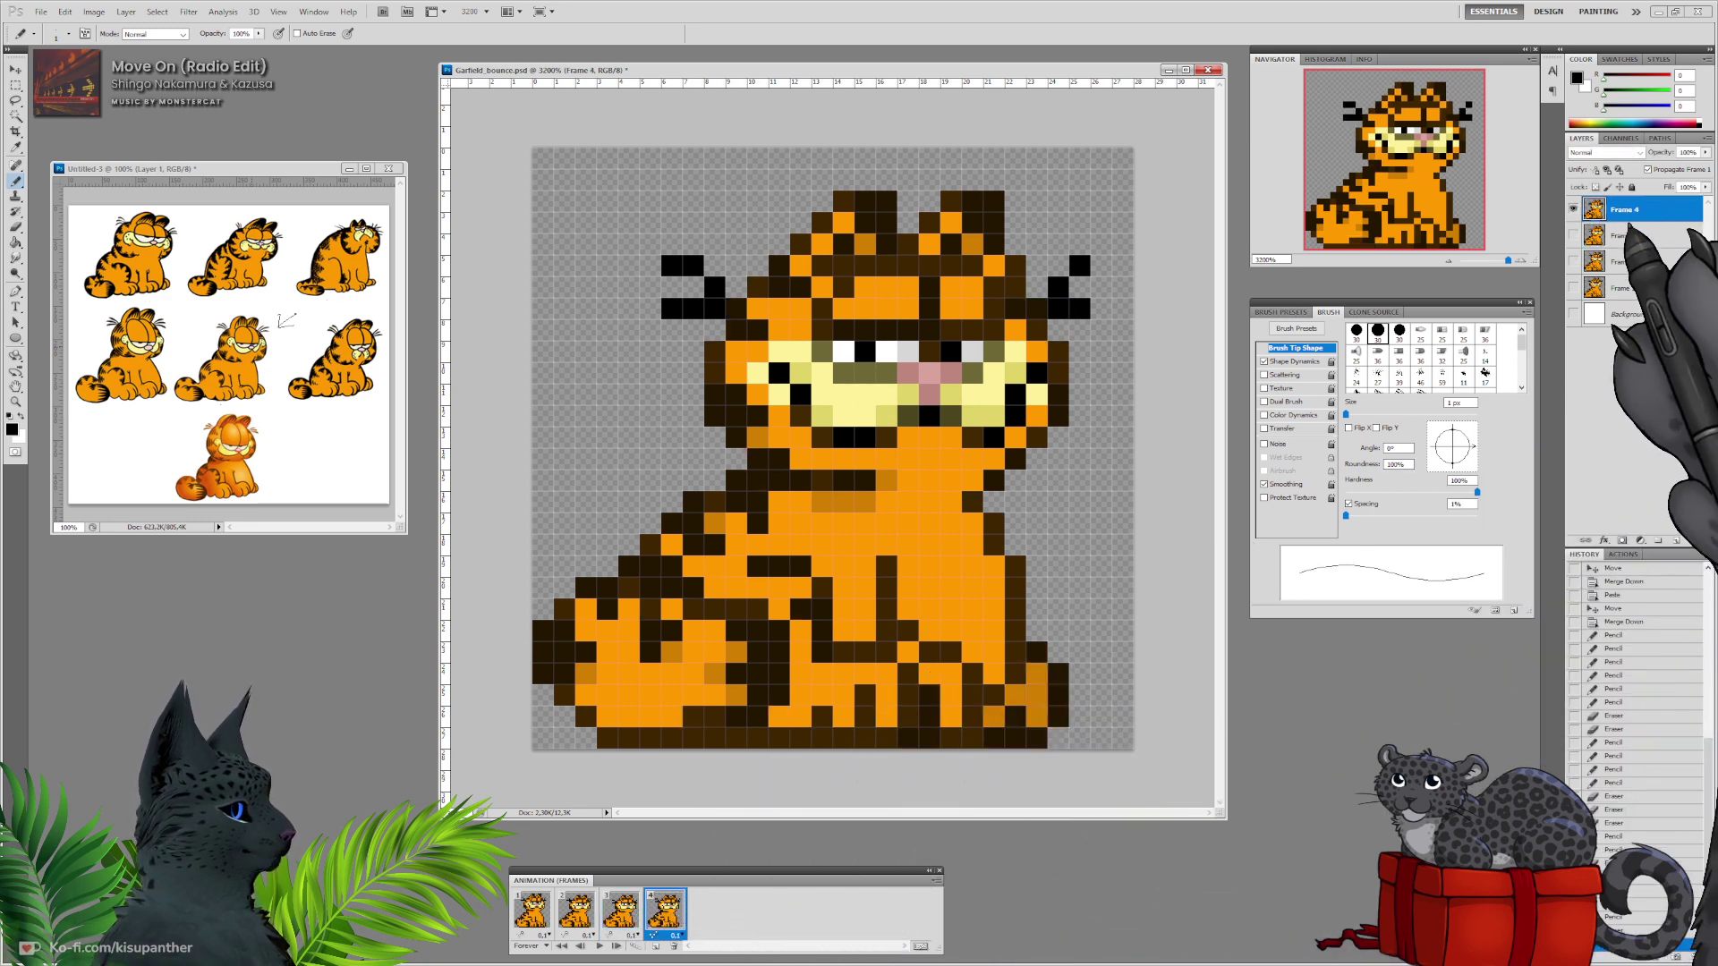
mouse_move(715, 329)
mouse_down()
mouse_move(672, 329)
mouse_move(672, 287)
mouse_move(693, 309)
mouse_move(715, 266)
mouse_move(715, 287)
mouse_up()
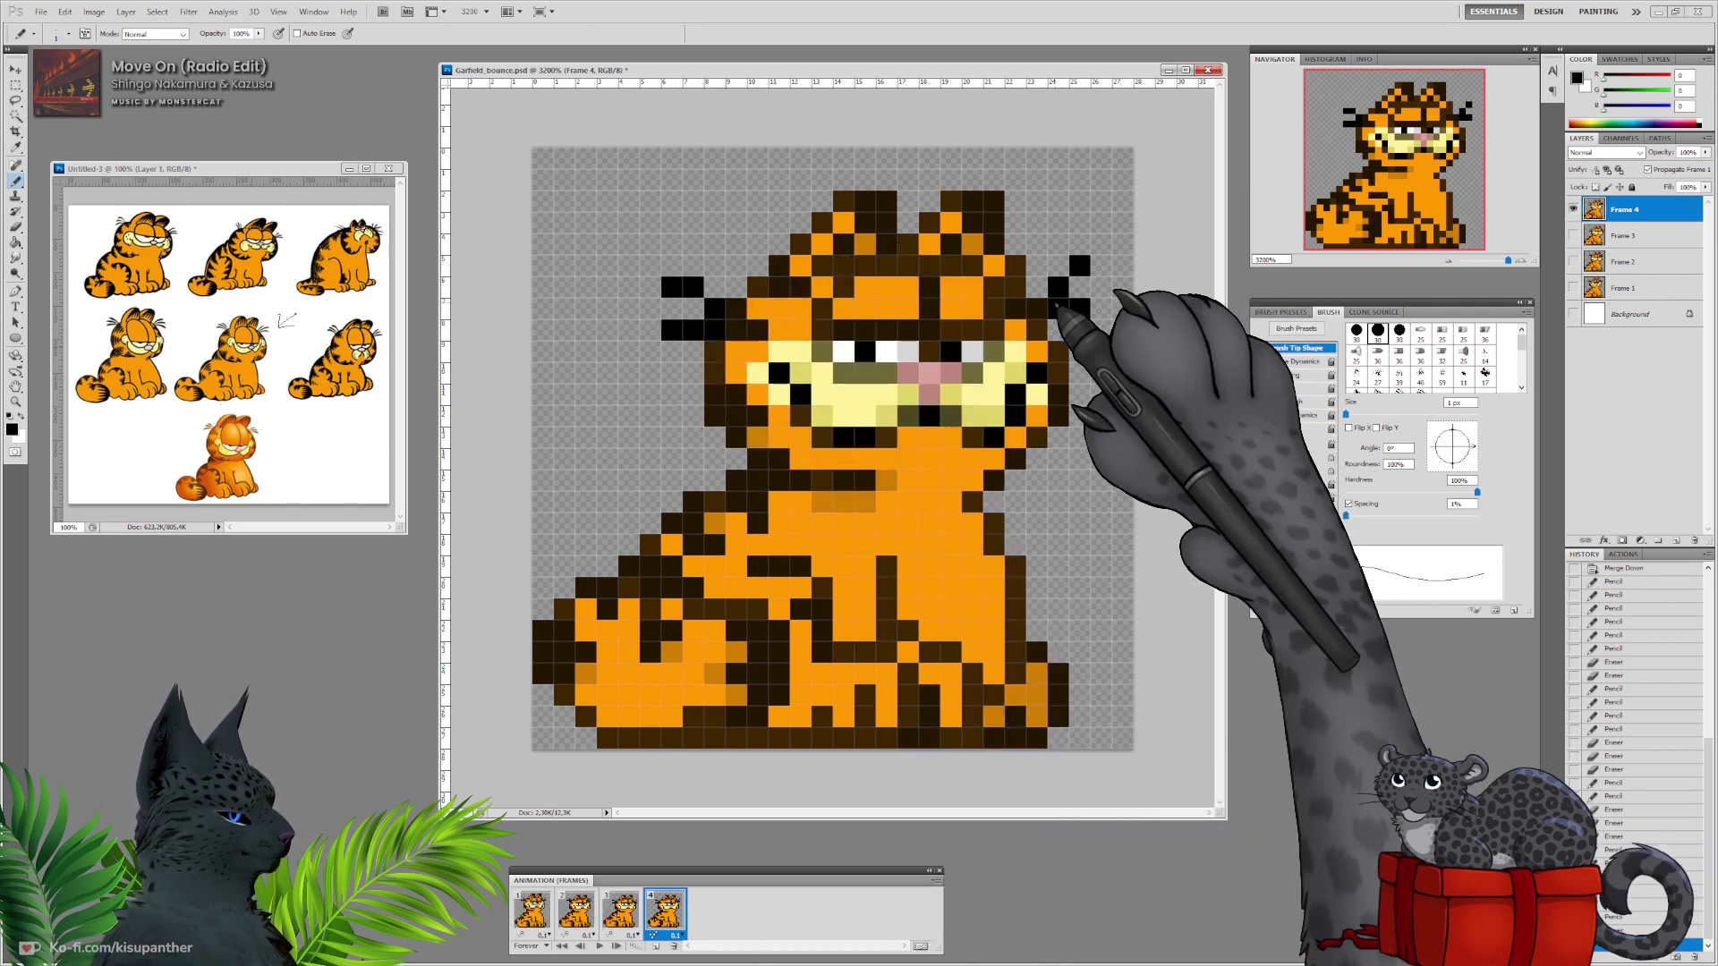
drag(1059, 330, 1080, 330)
click(1081, 289)
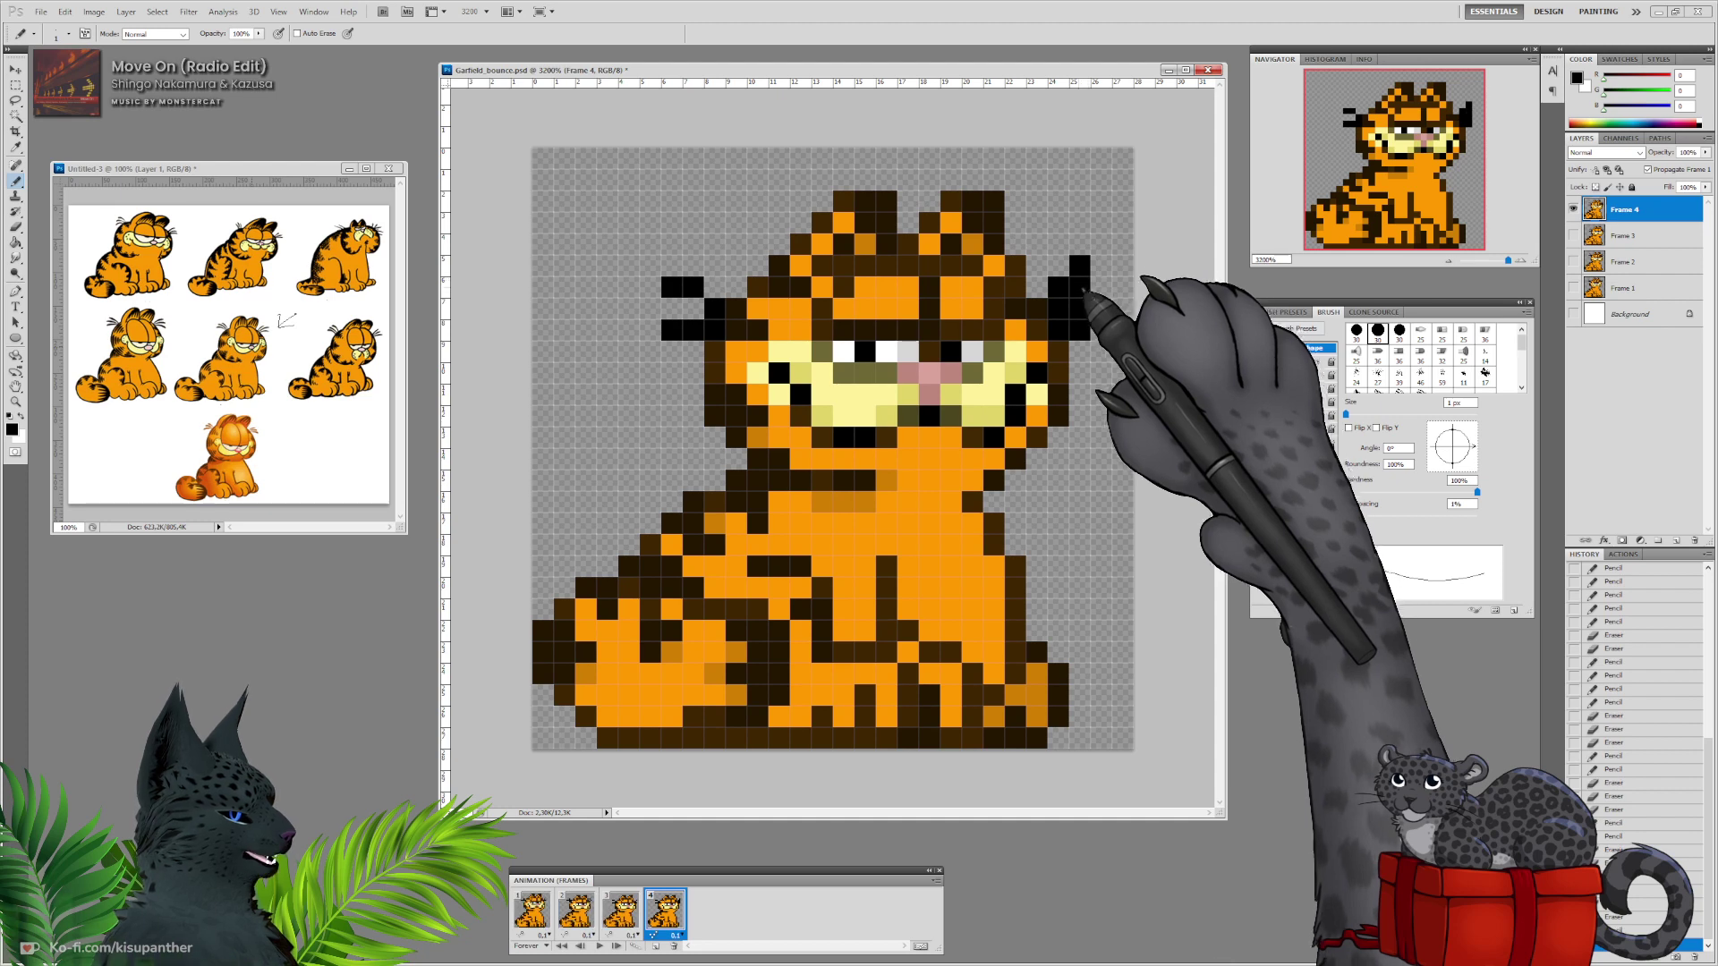
click(1080, 309)
click(1060, 287)
click(1079, 265)
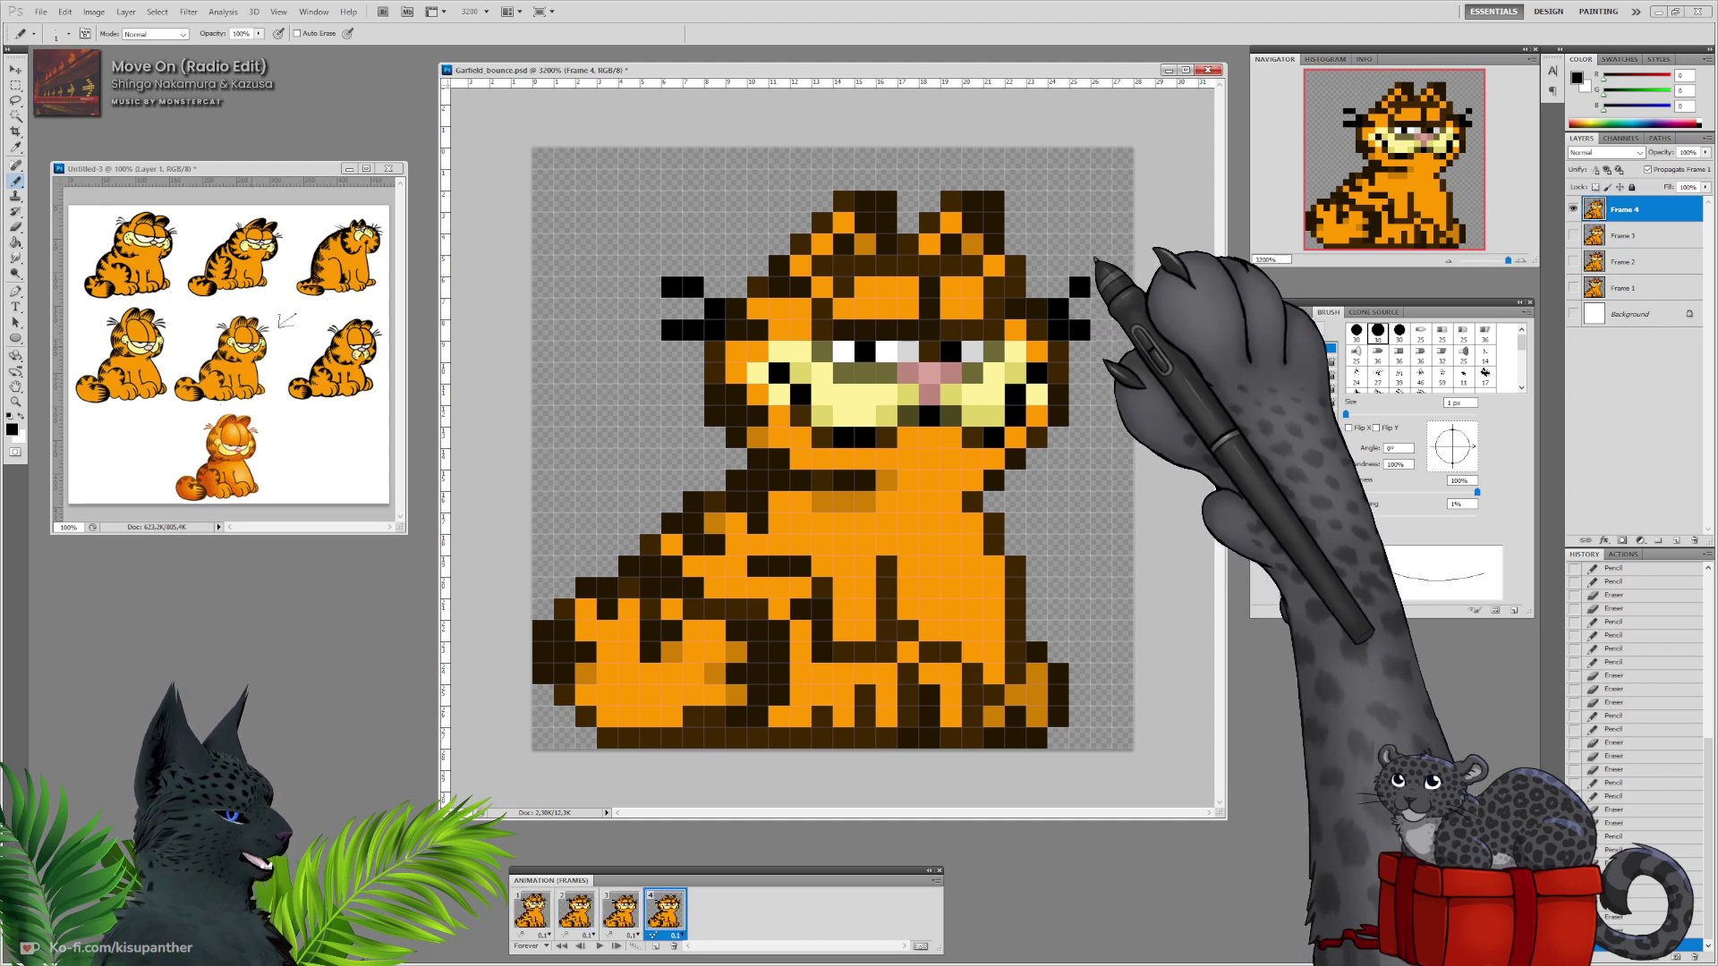
Play the animation and compare the whisker positions across the individual frames.
click(531, 911)
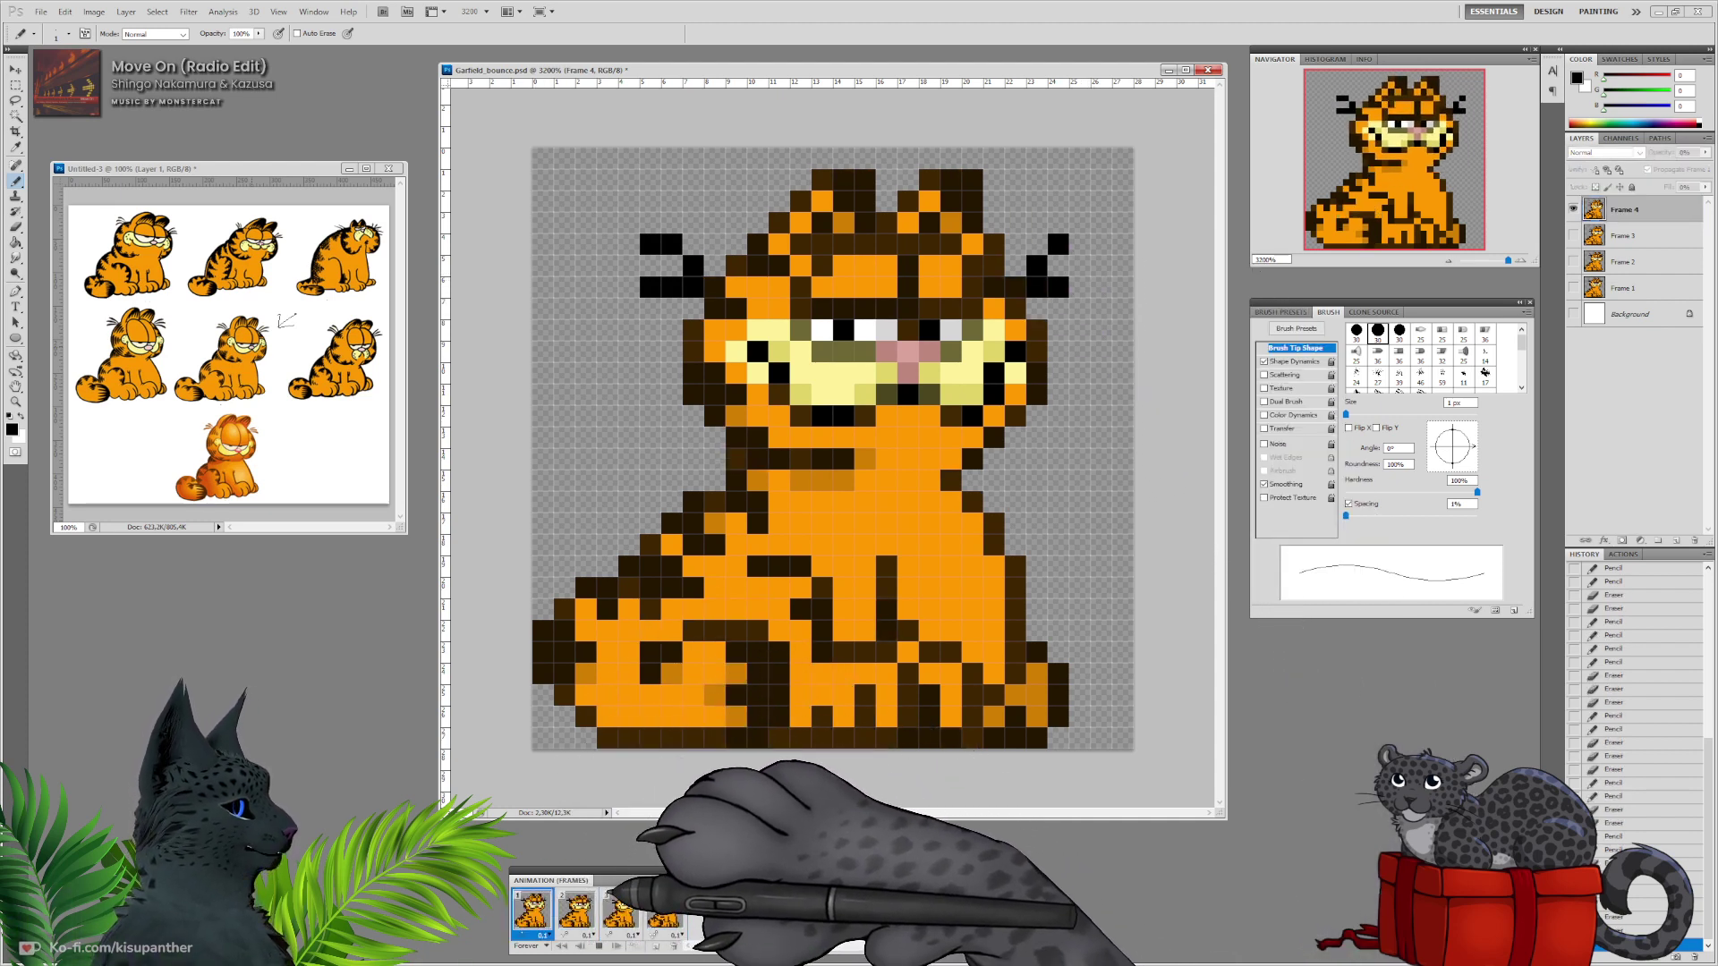
click(575, 910)
click(619, 911)
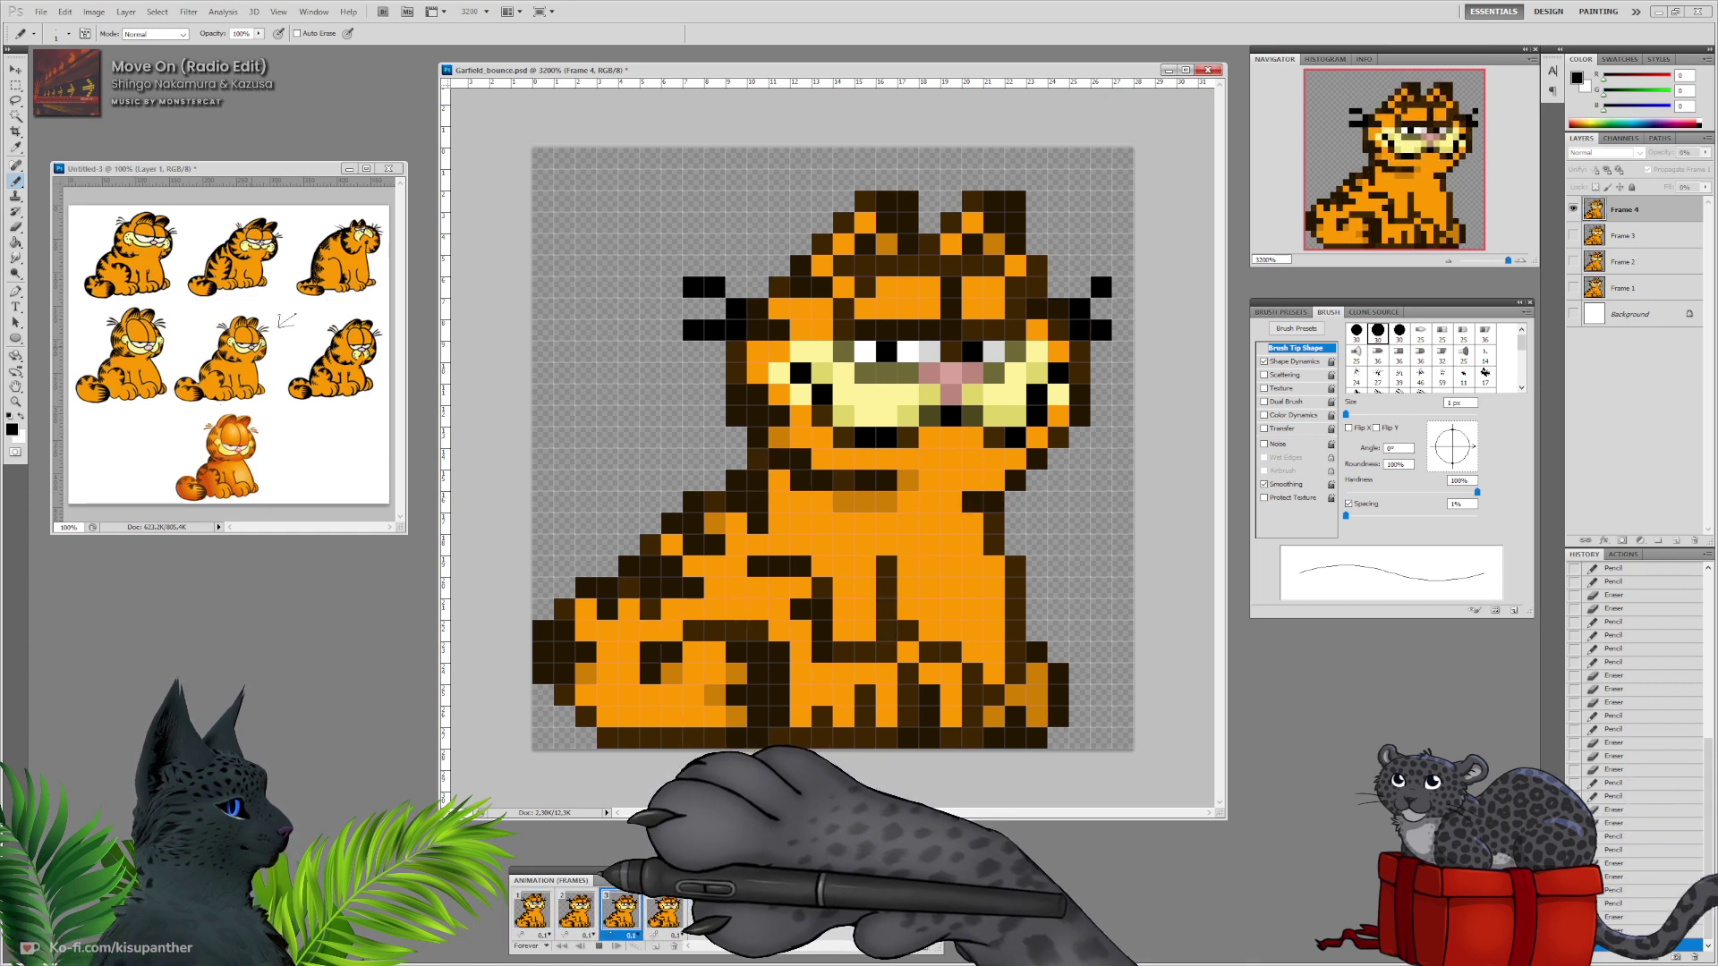
click(600, 946)
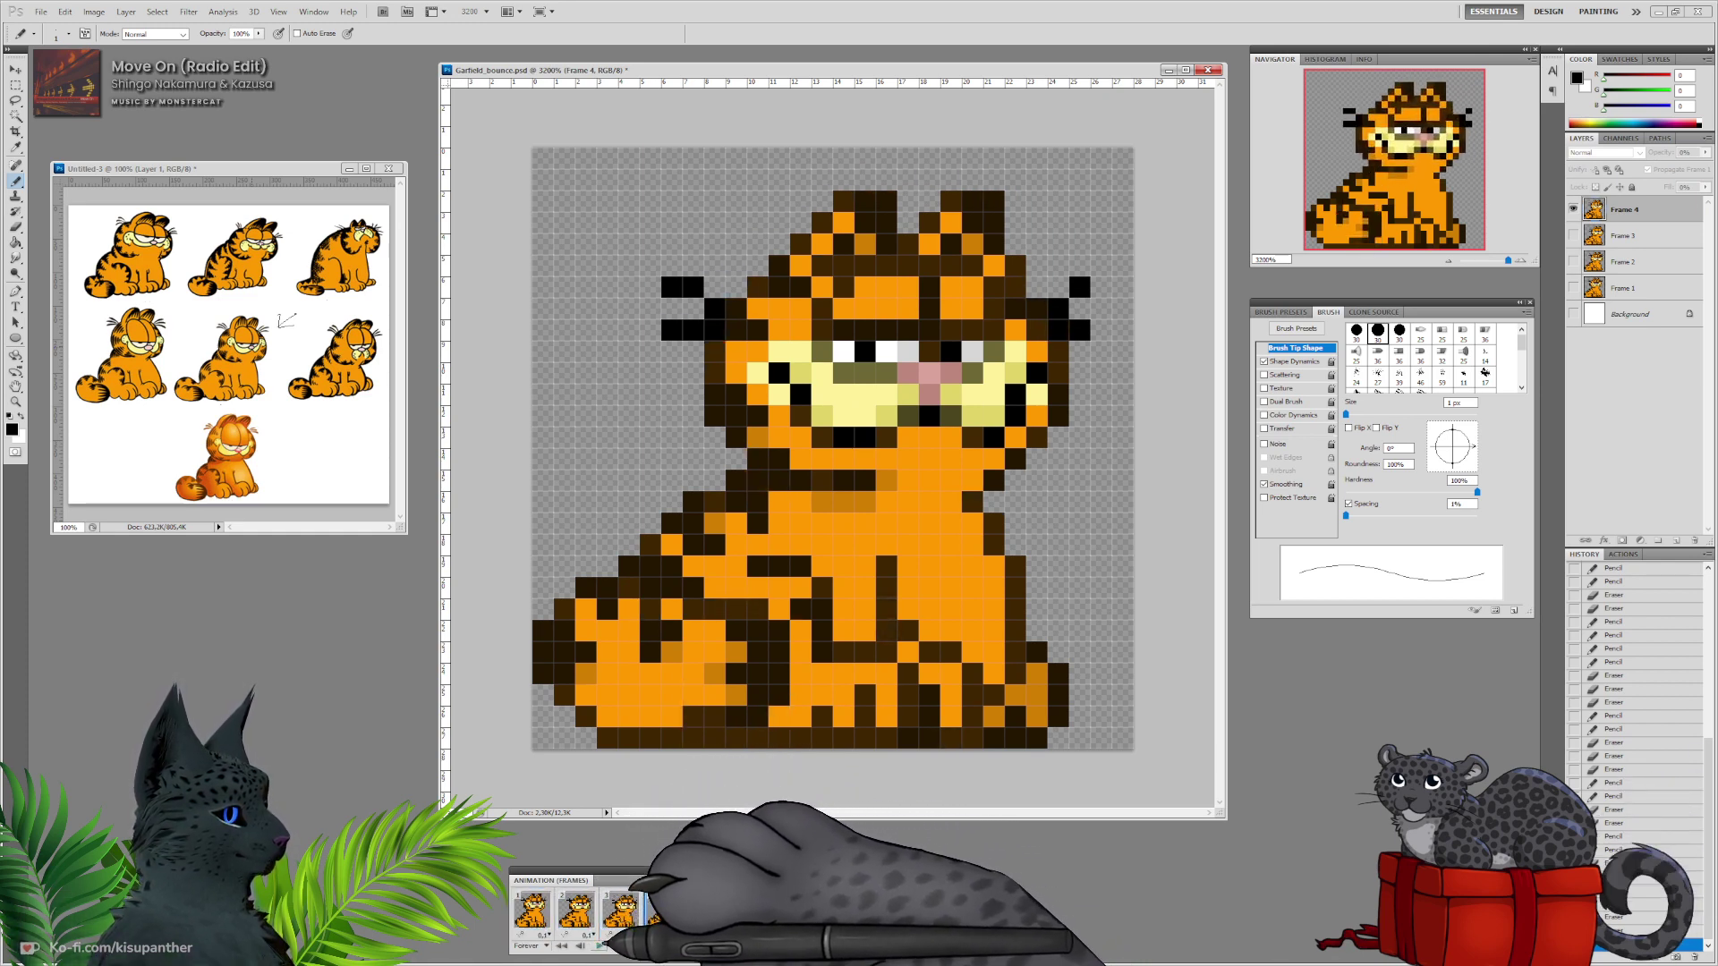
click(630, 913)
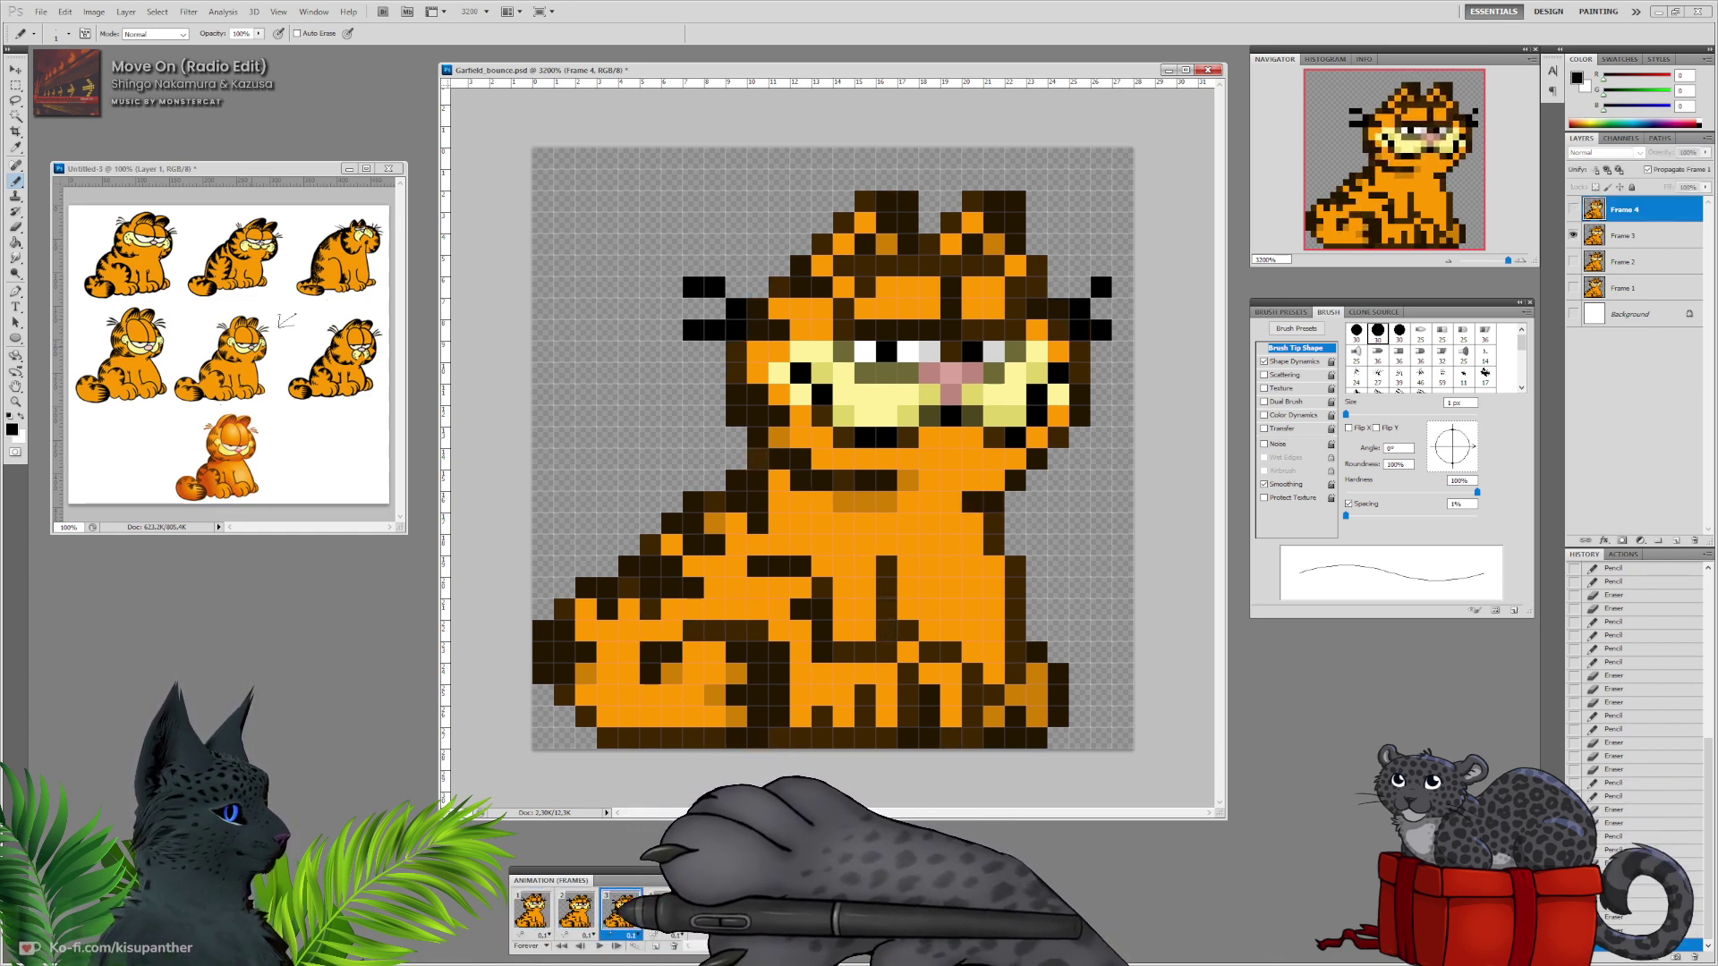
click(585, 914)
click(634, 914)
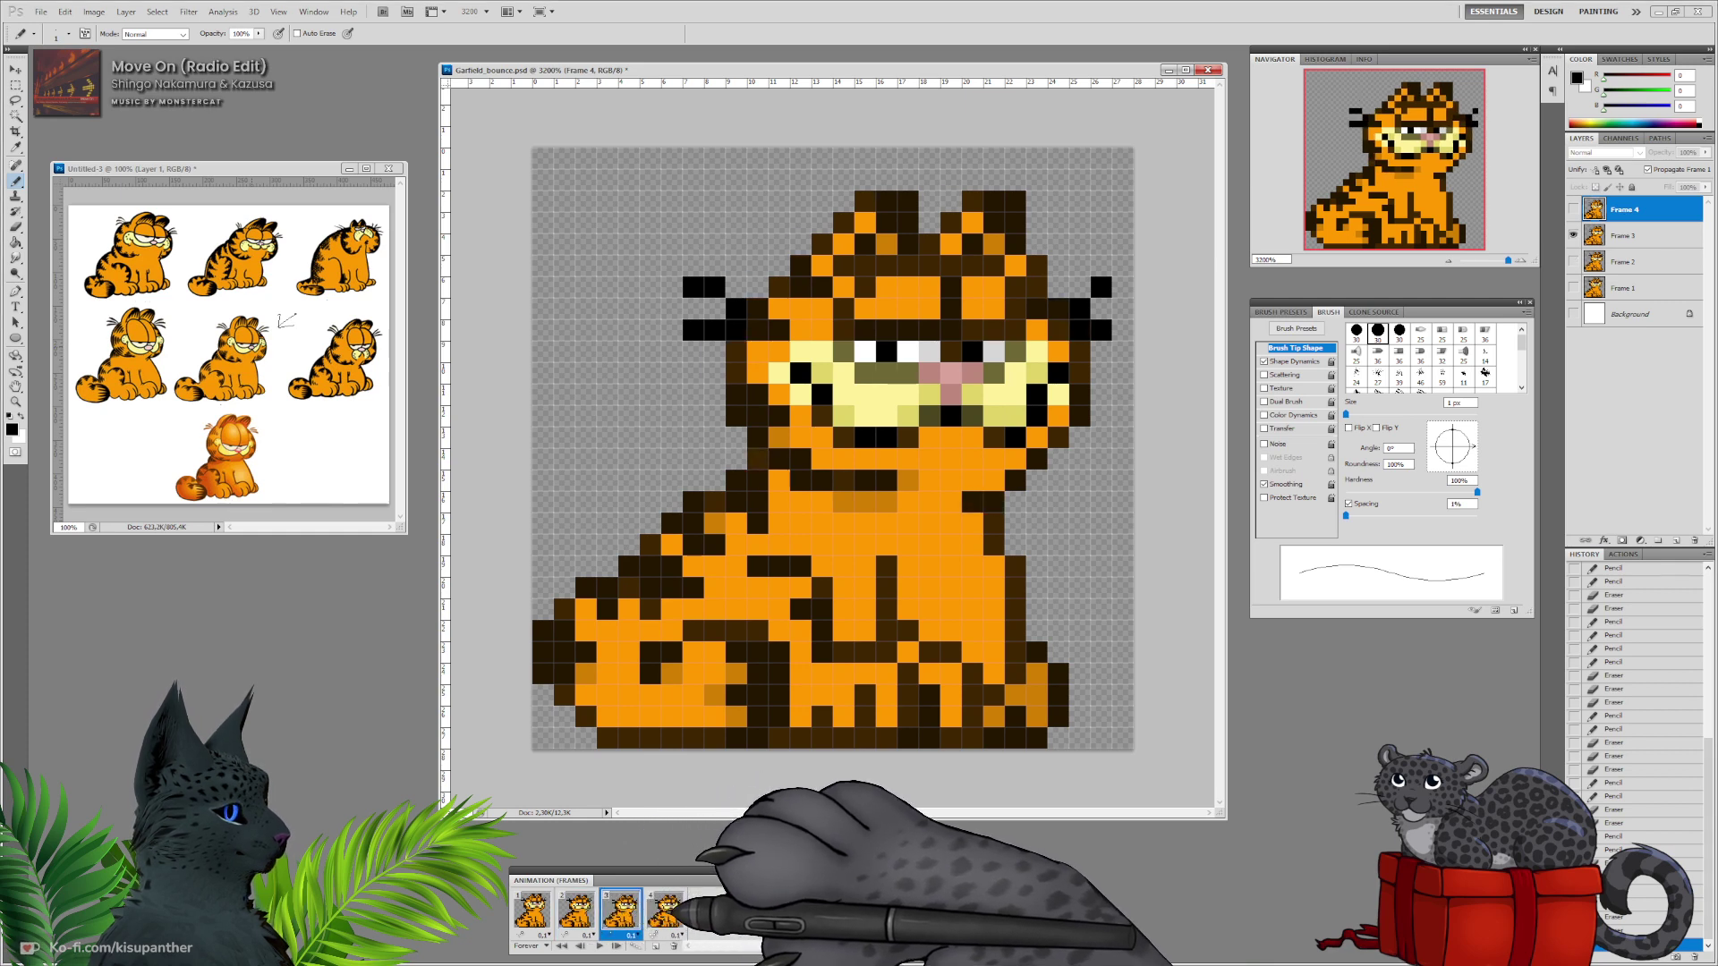
On Frame 4, redraw both cheeks' whiskers as straight horizontal lines with their tips one pixel lower, and play the animation.
click(664, 911)
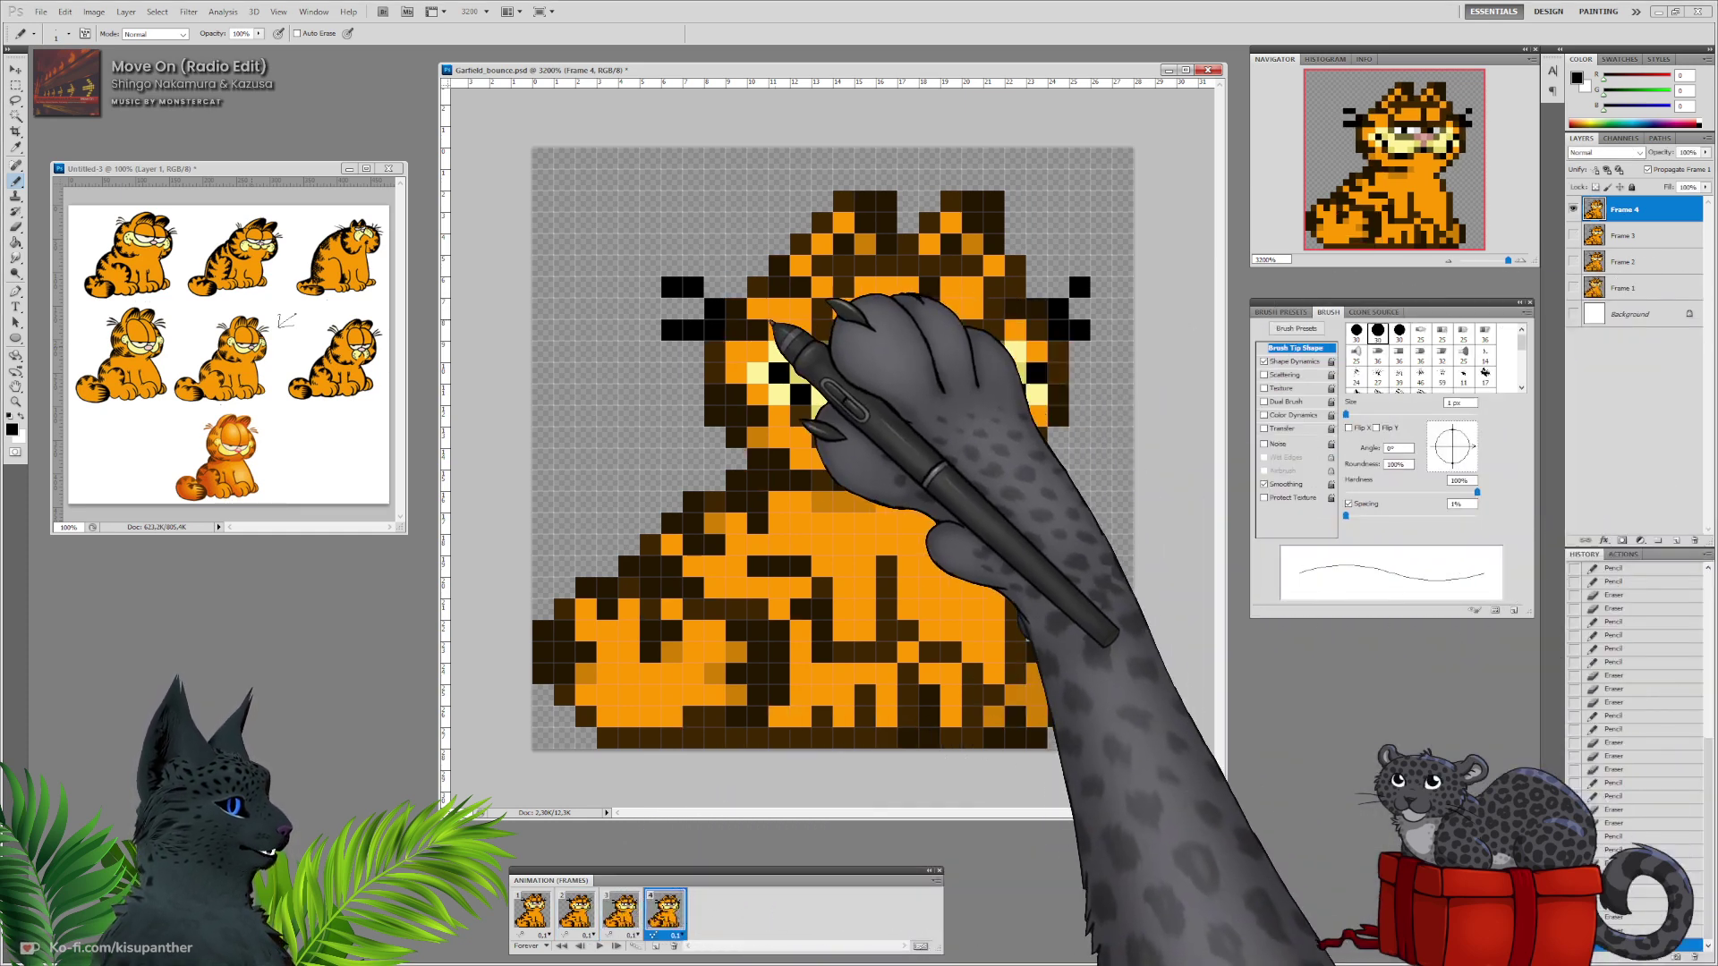
mouse_move(676, 350)
mouse_down()
mouse_move(682, 313)
mouse_move(721, 309)
mouse_move(688, 288)
mouse_move(687, 329)
mouse_move(674, 317)
mouse_move(695, 287)
mouse_up()
key(e)
key(b)
click(1079, 352)
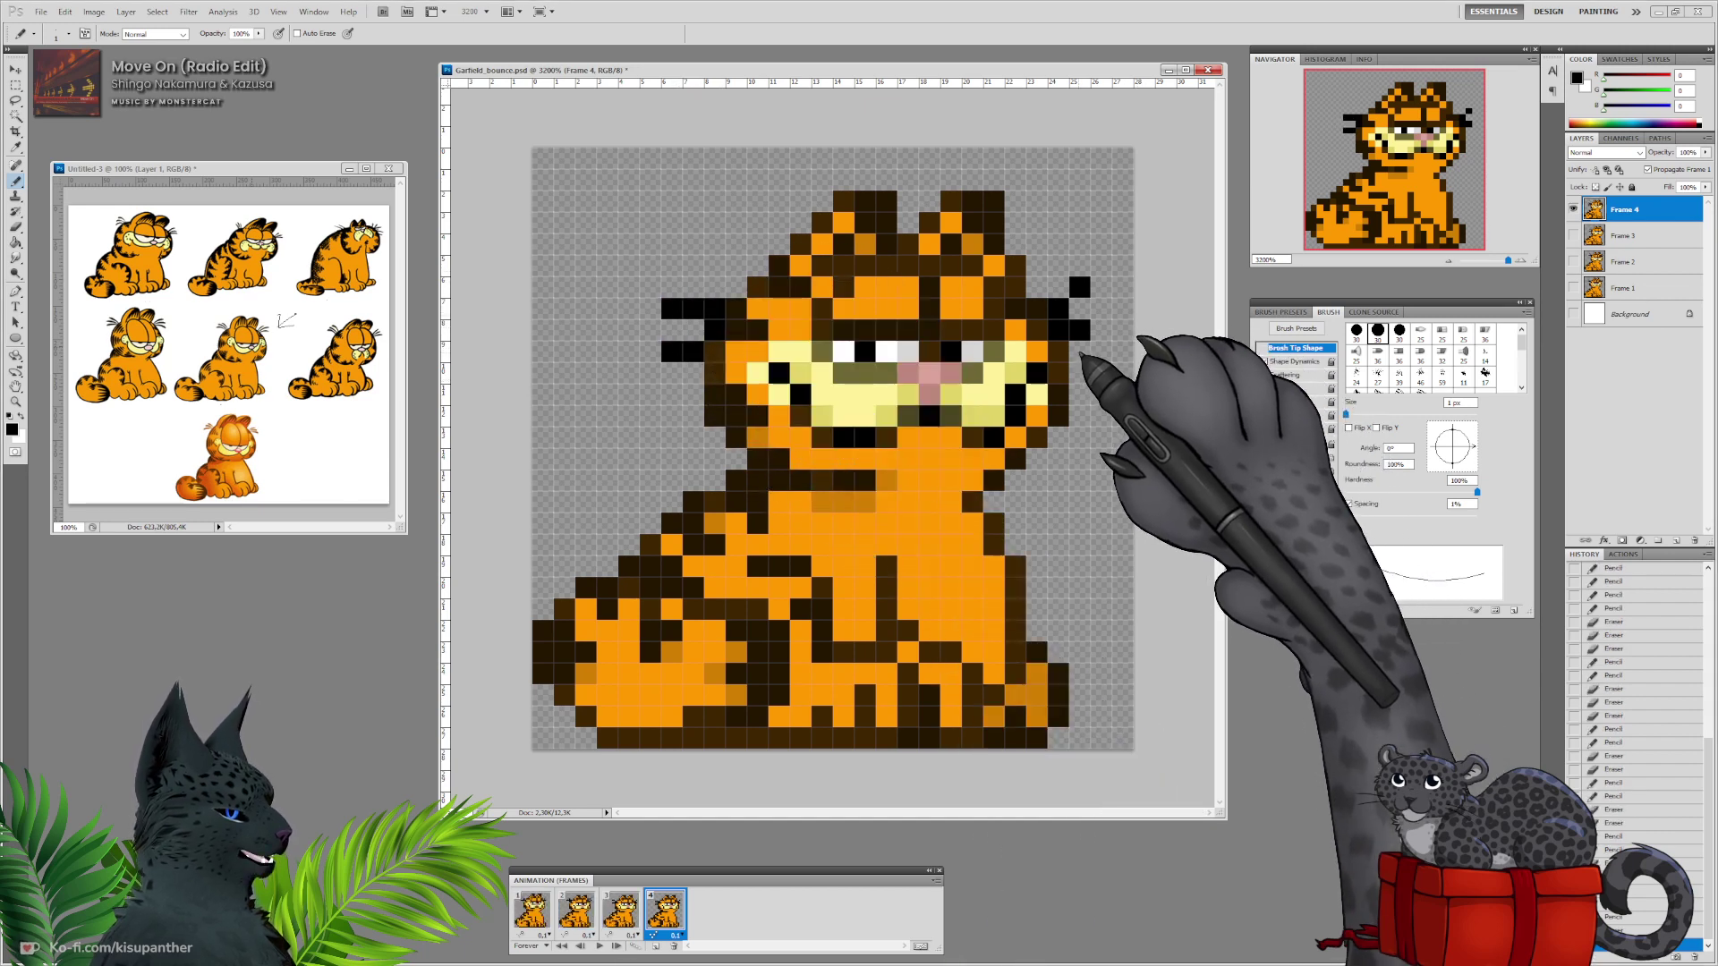
click(1080, 309)
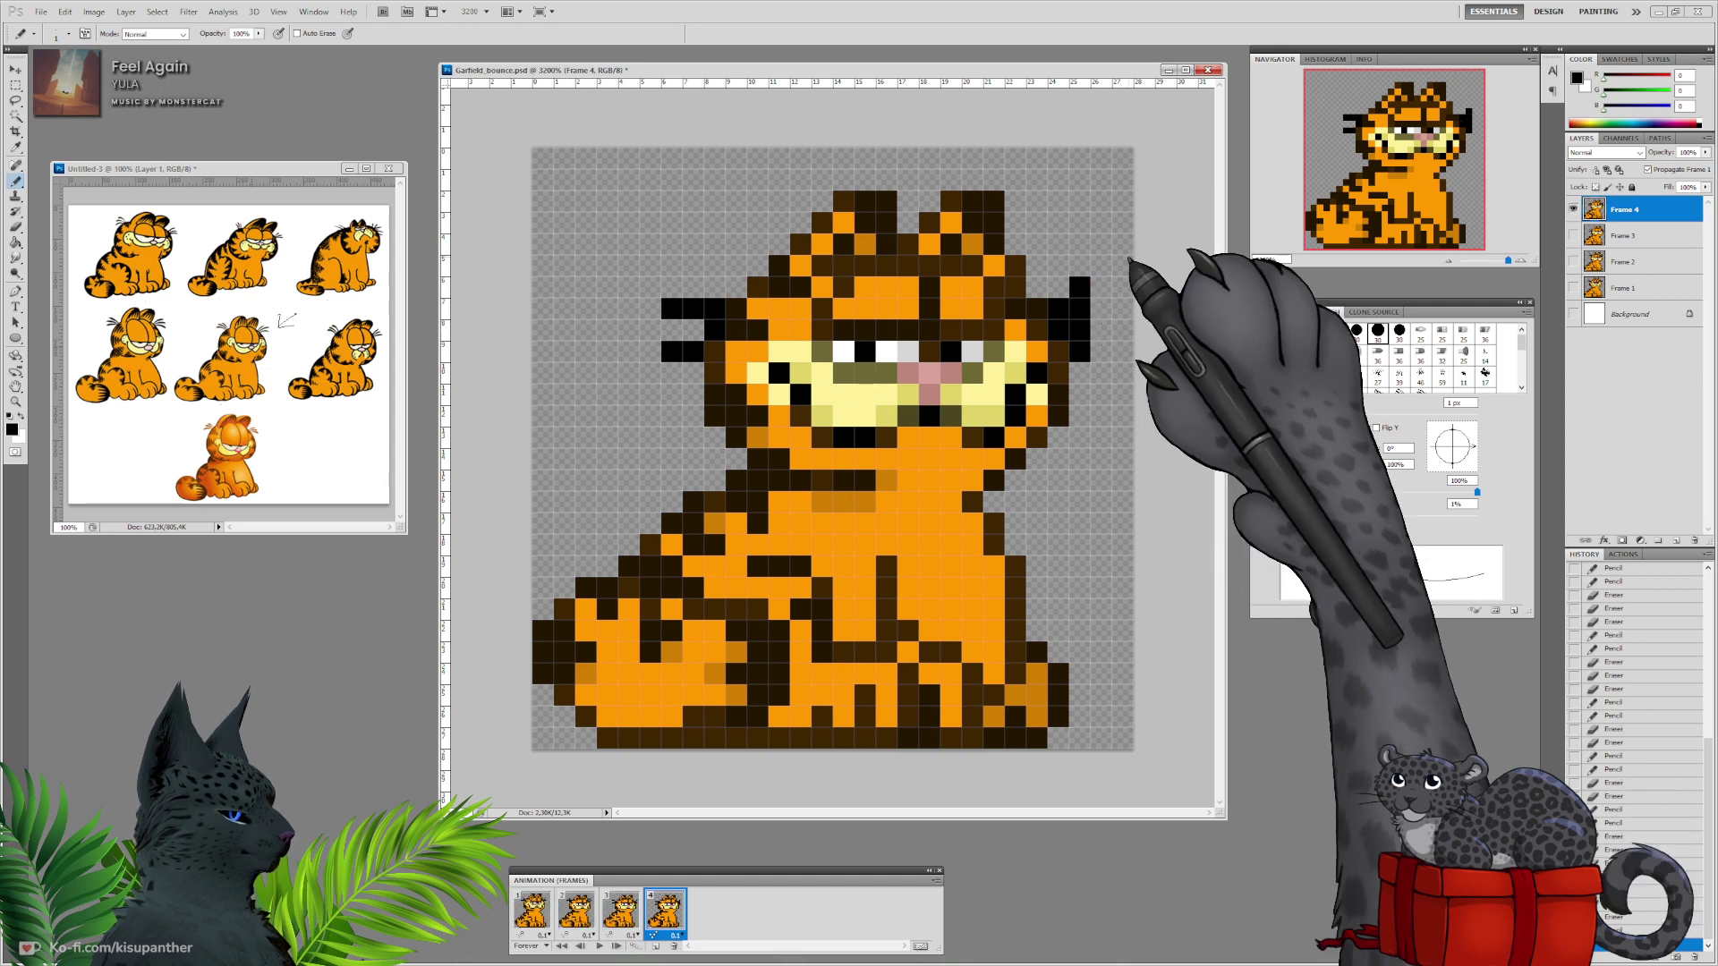
key(e)
click(1080, 330)
click(1080, 287)
key(b)
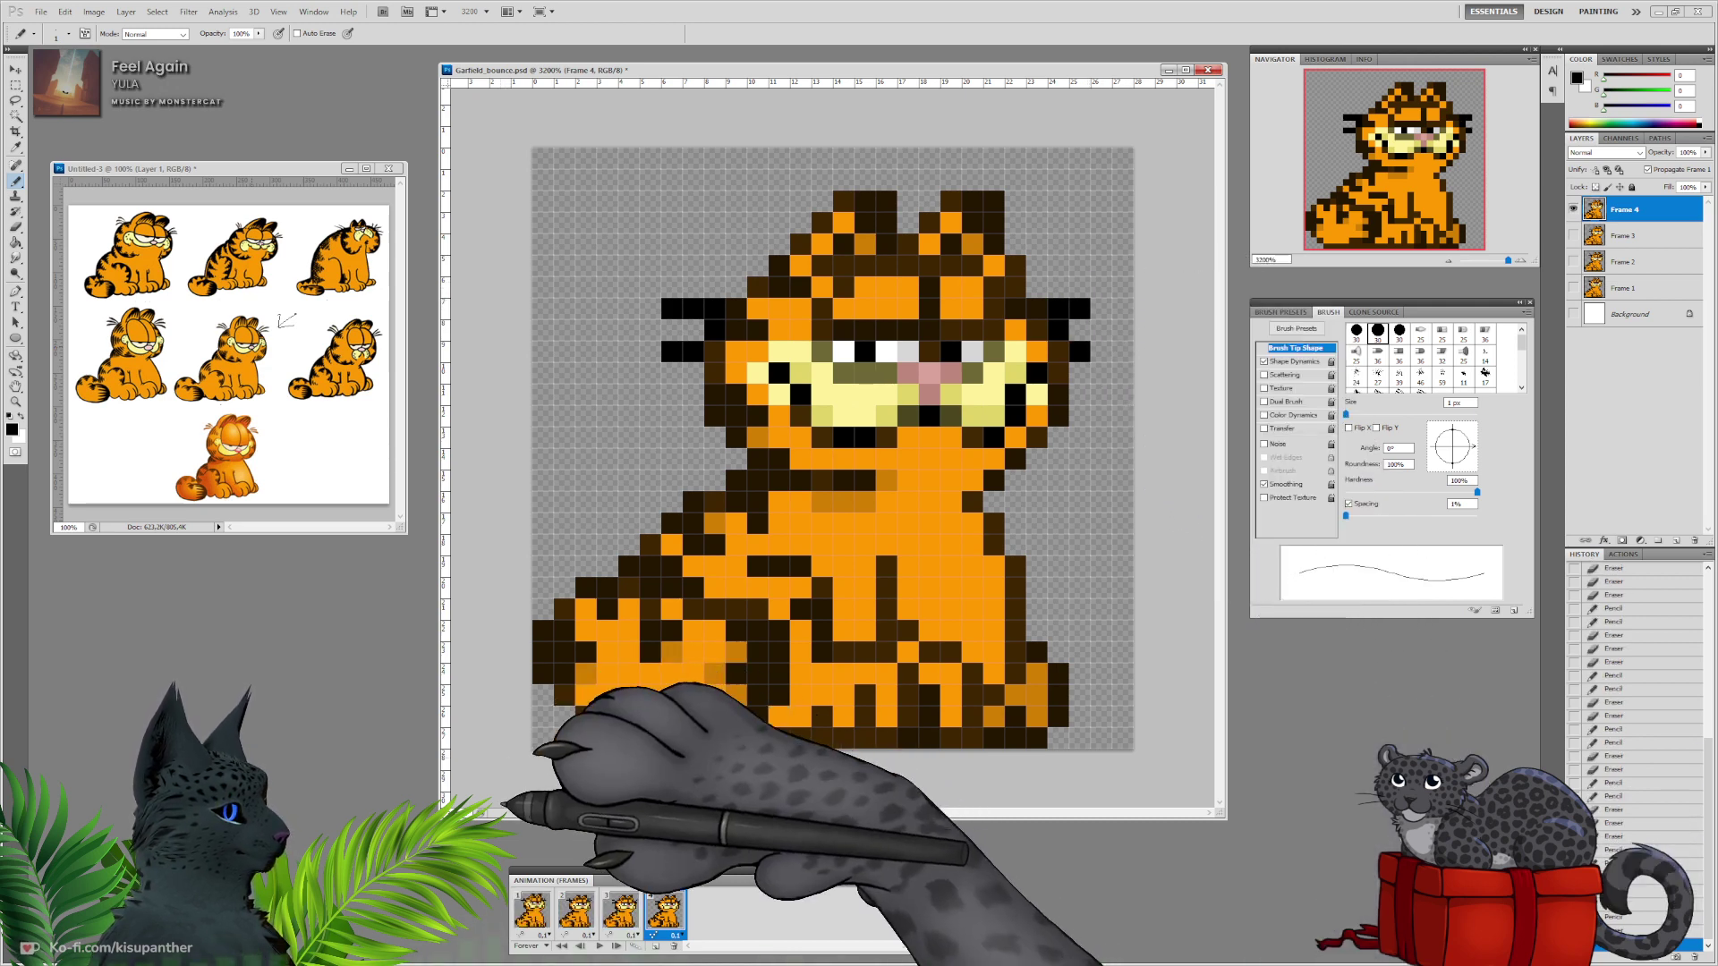
click(599, 946)
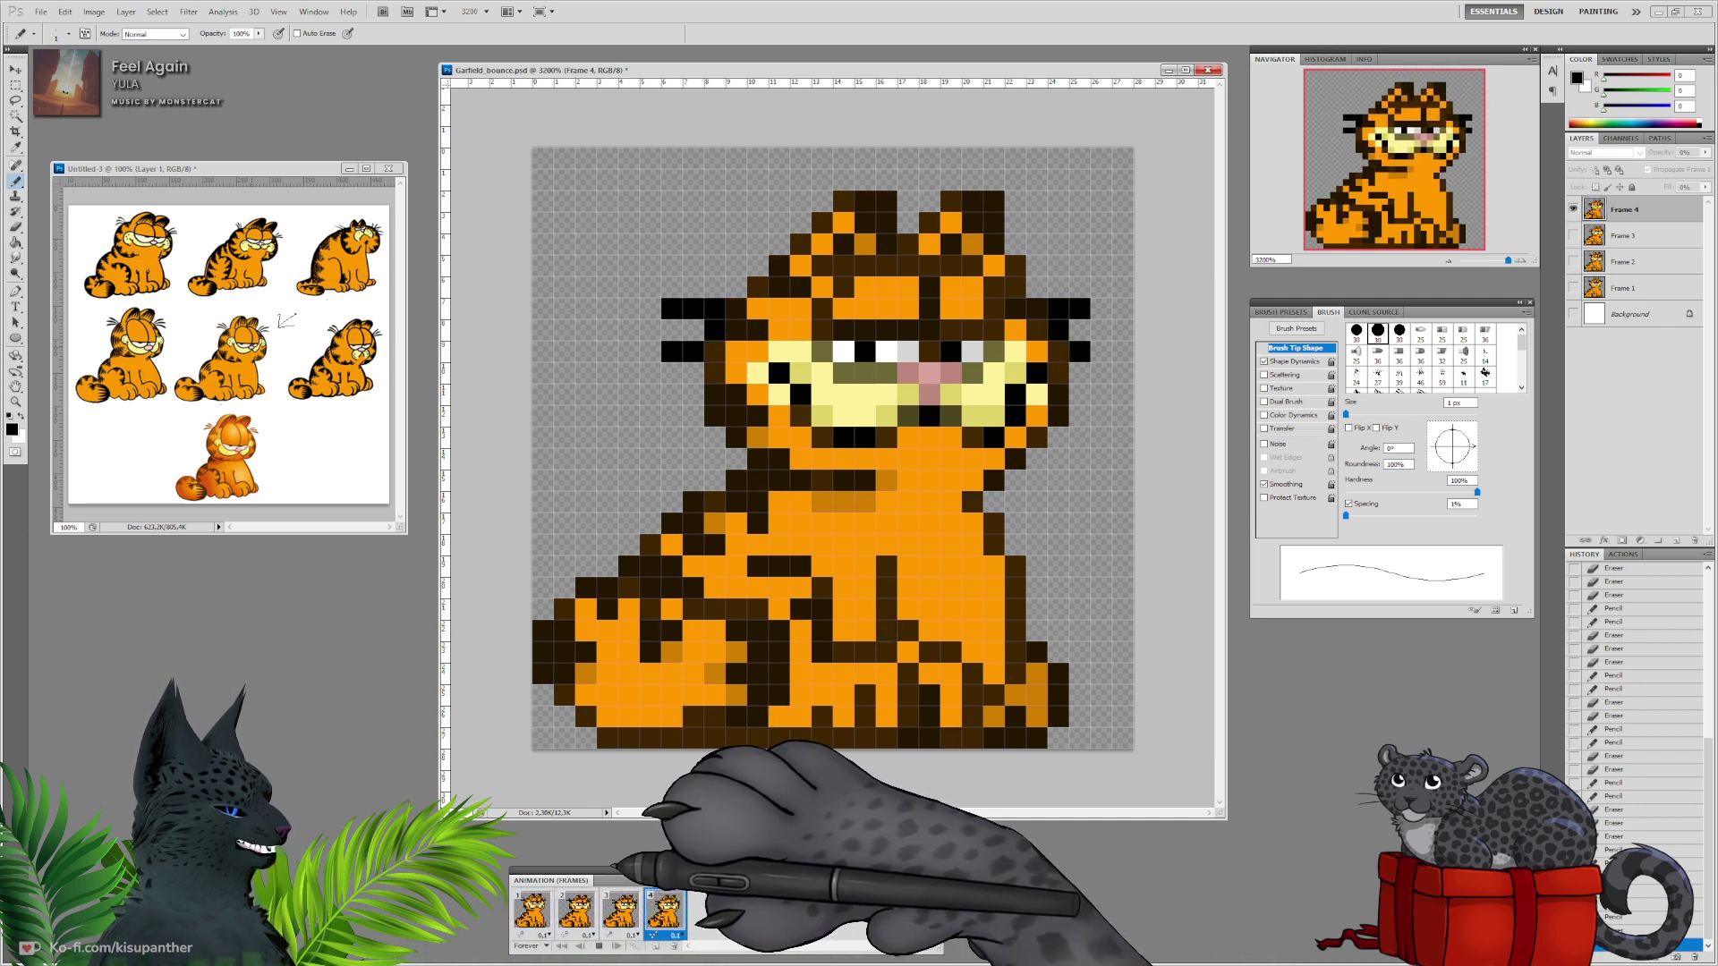
click(600, 946)
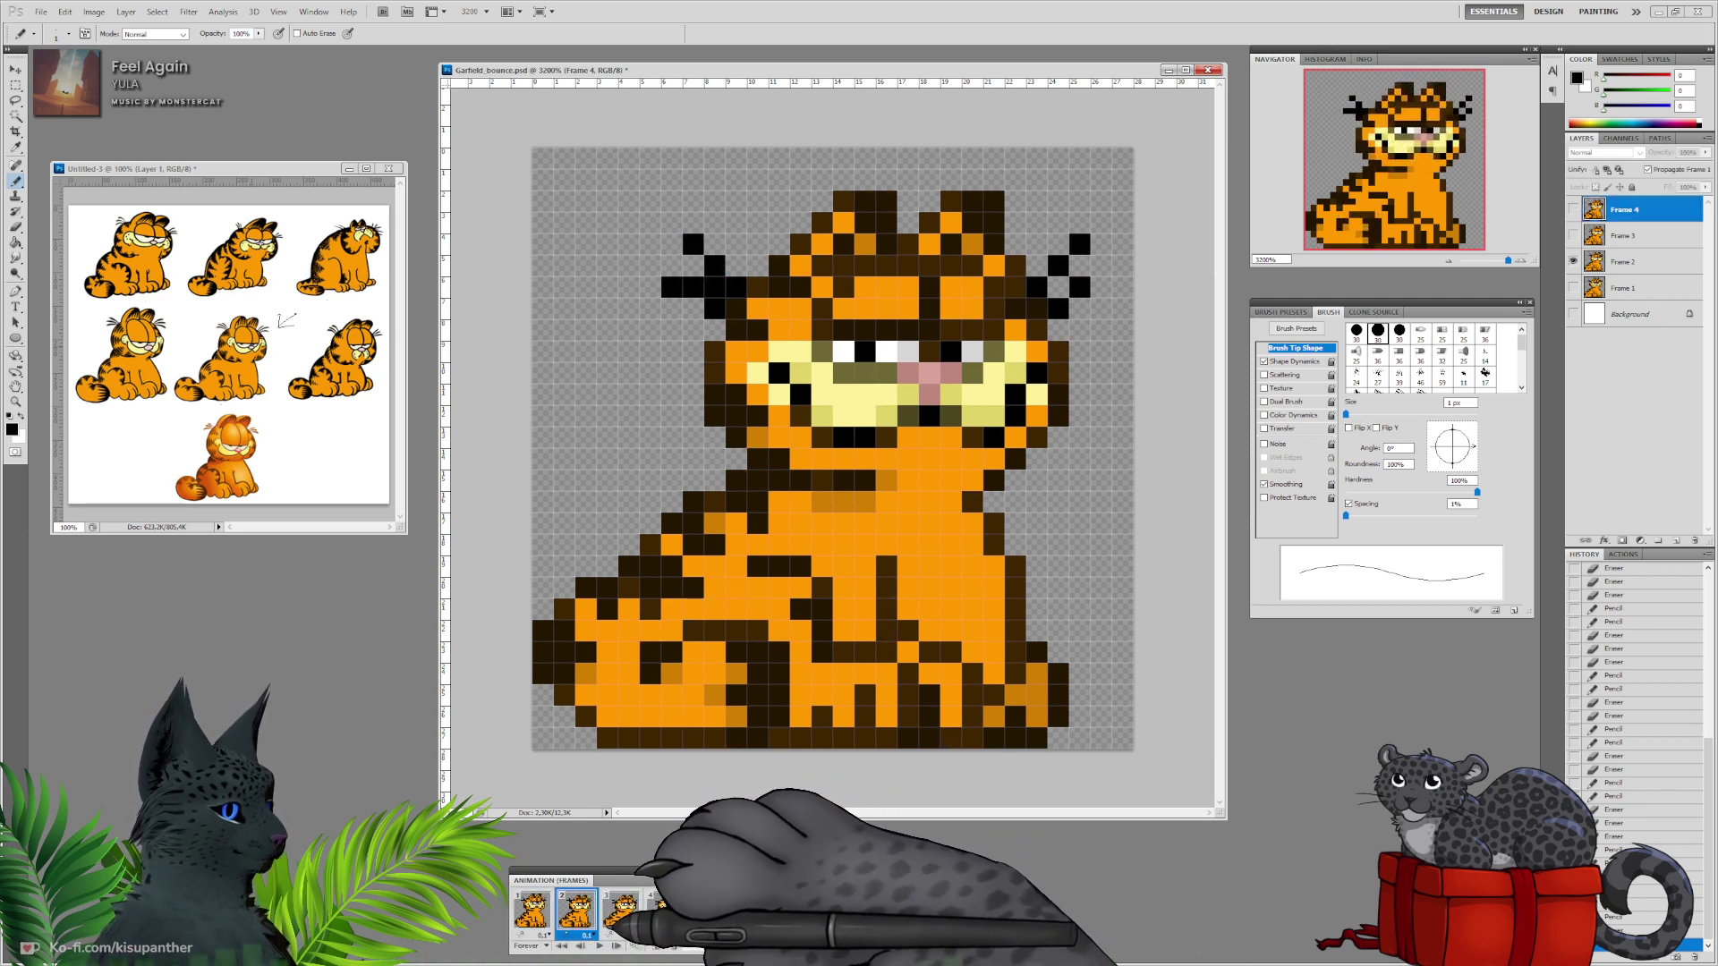
On Frame 2, redraw the left ear's dark brown outline further to the left and fill the ear behind it with orange.
click(542, 908)
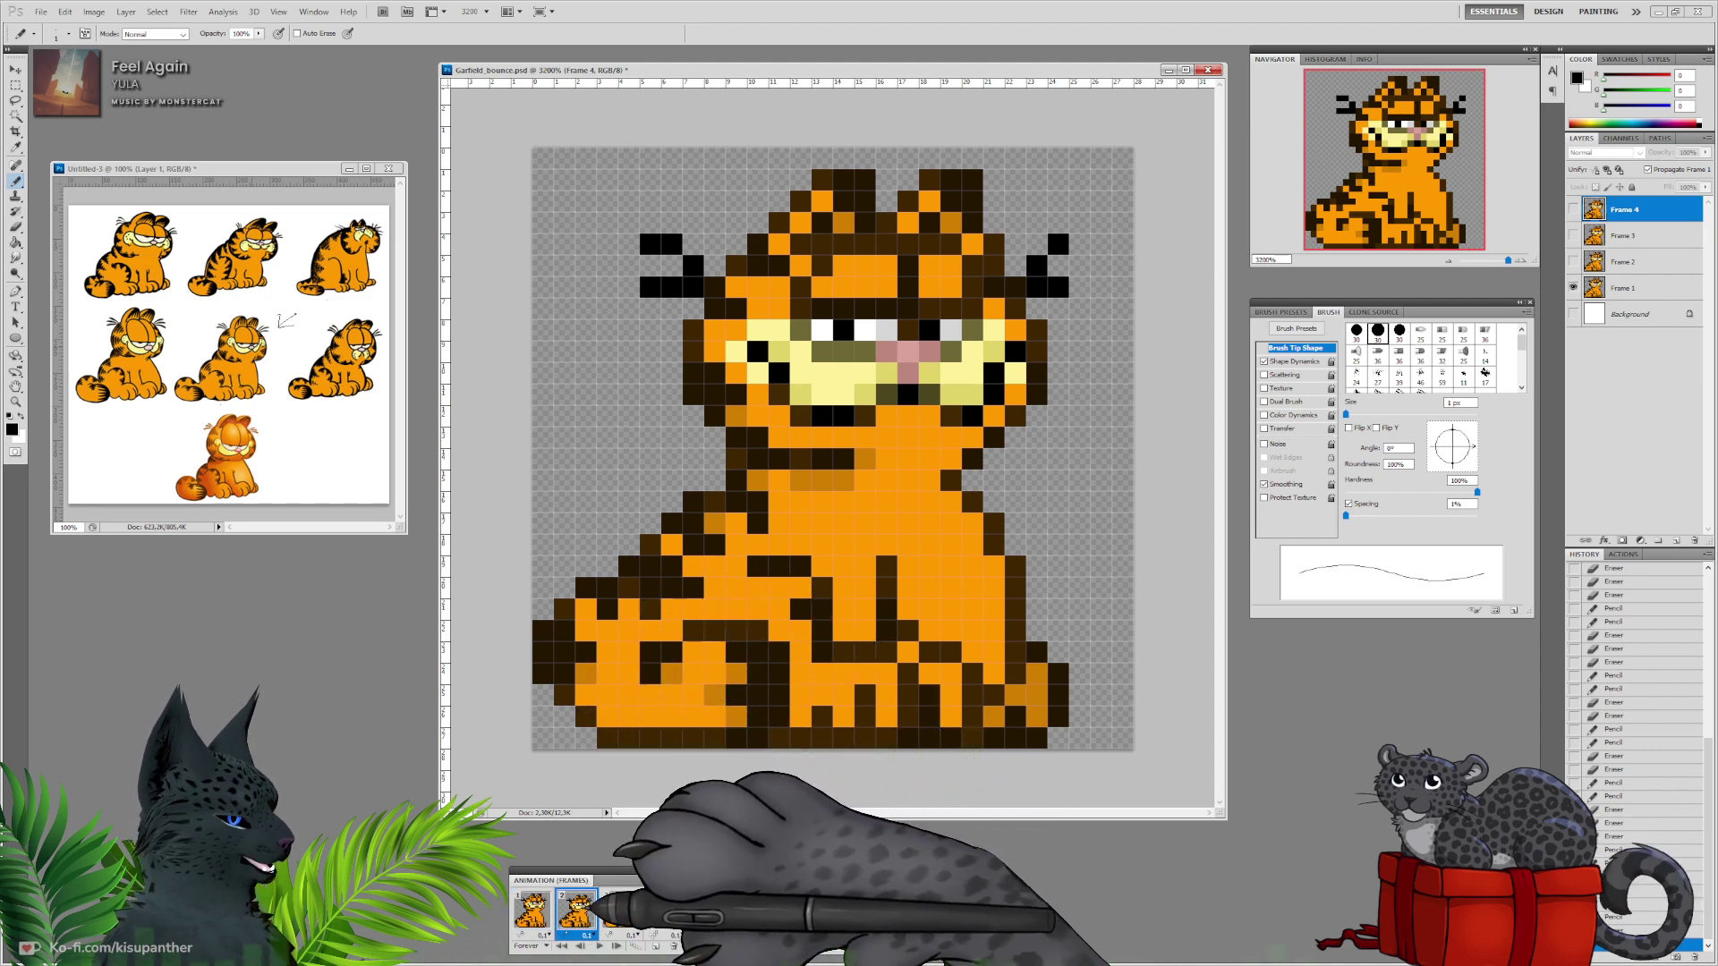
click(1628, 264)
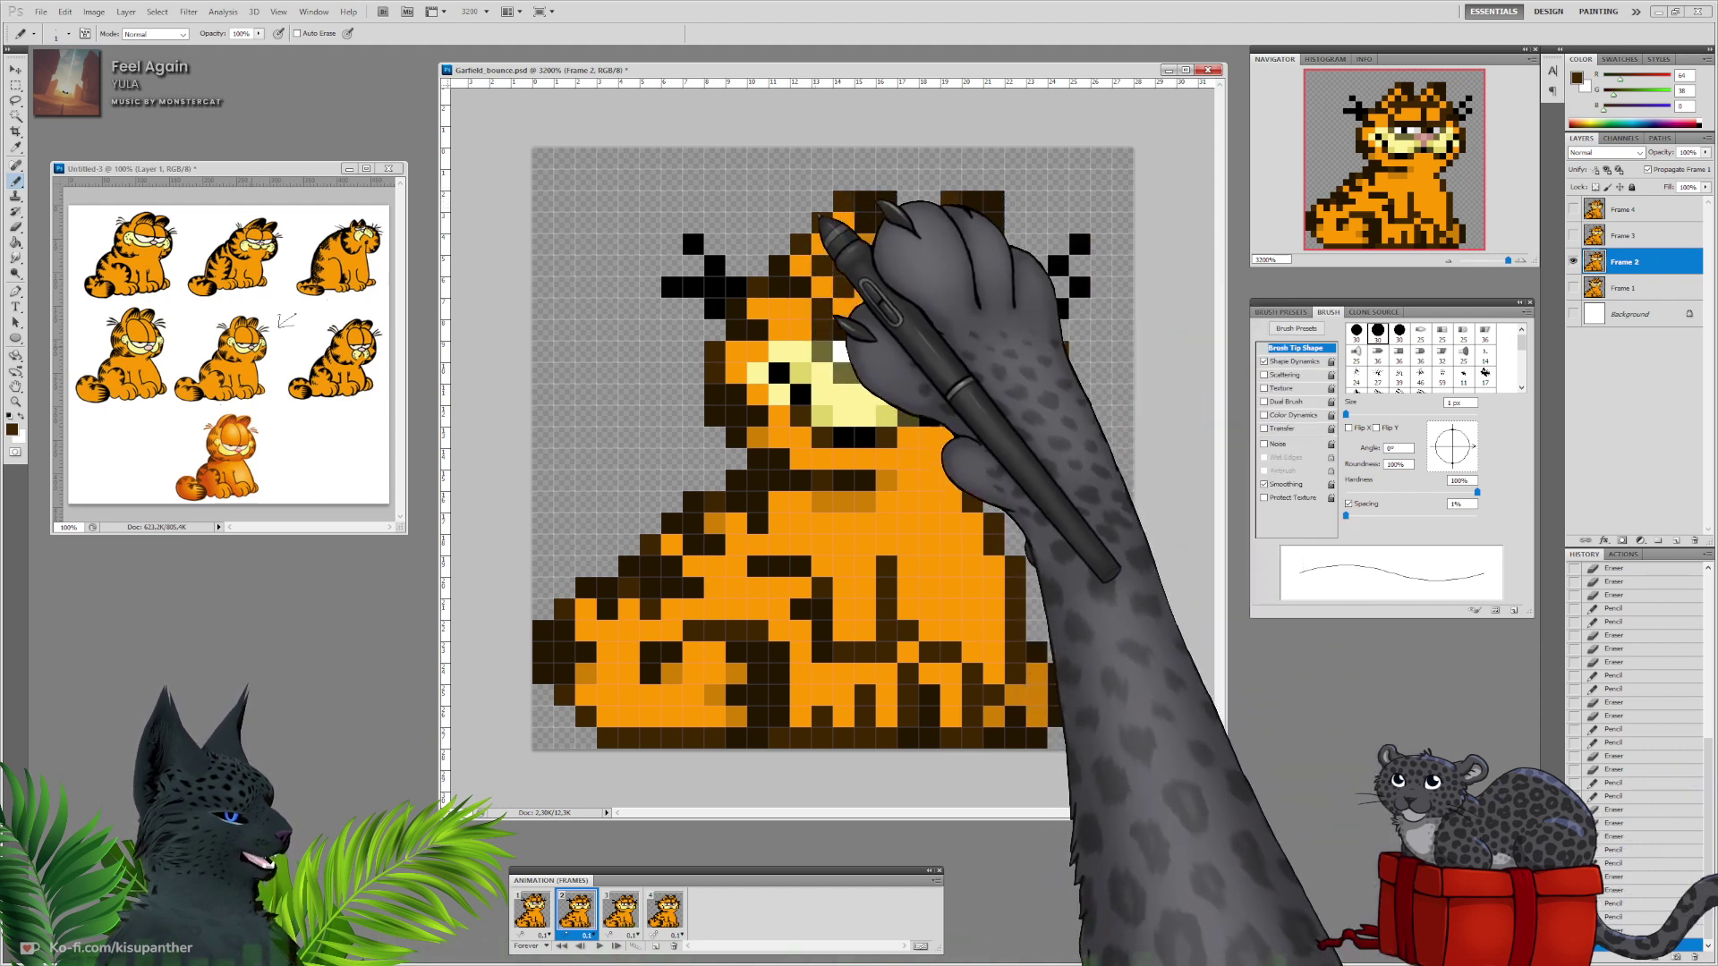
click(781, 244)
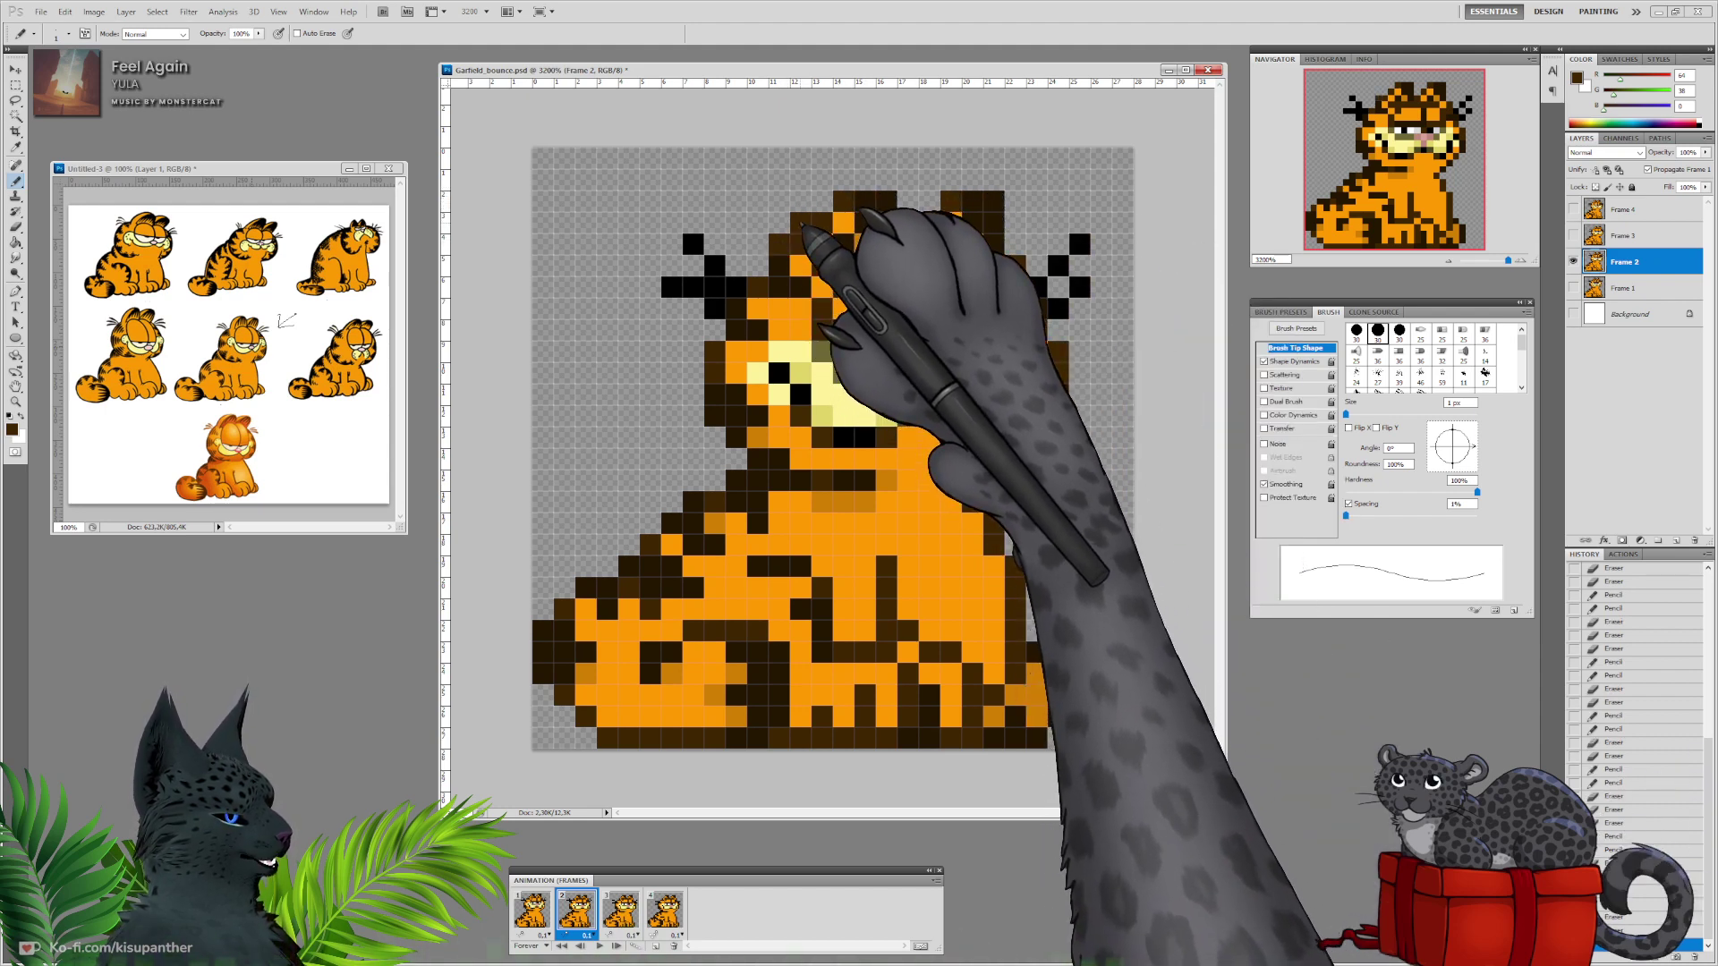
click(801, 222)
drag(801, 203, 822, 202)
alt+click(822, 242)
click(801, 244)
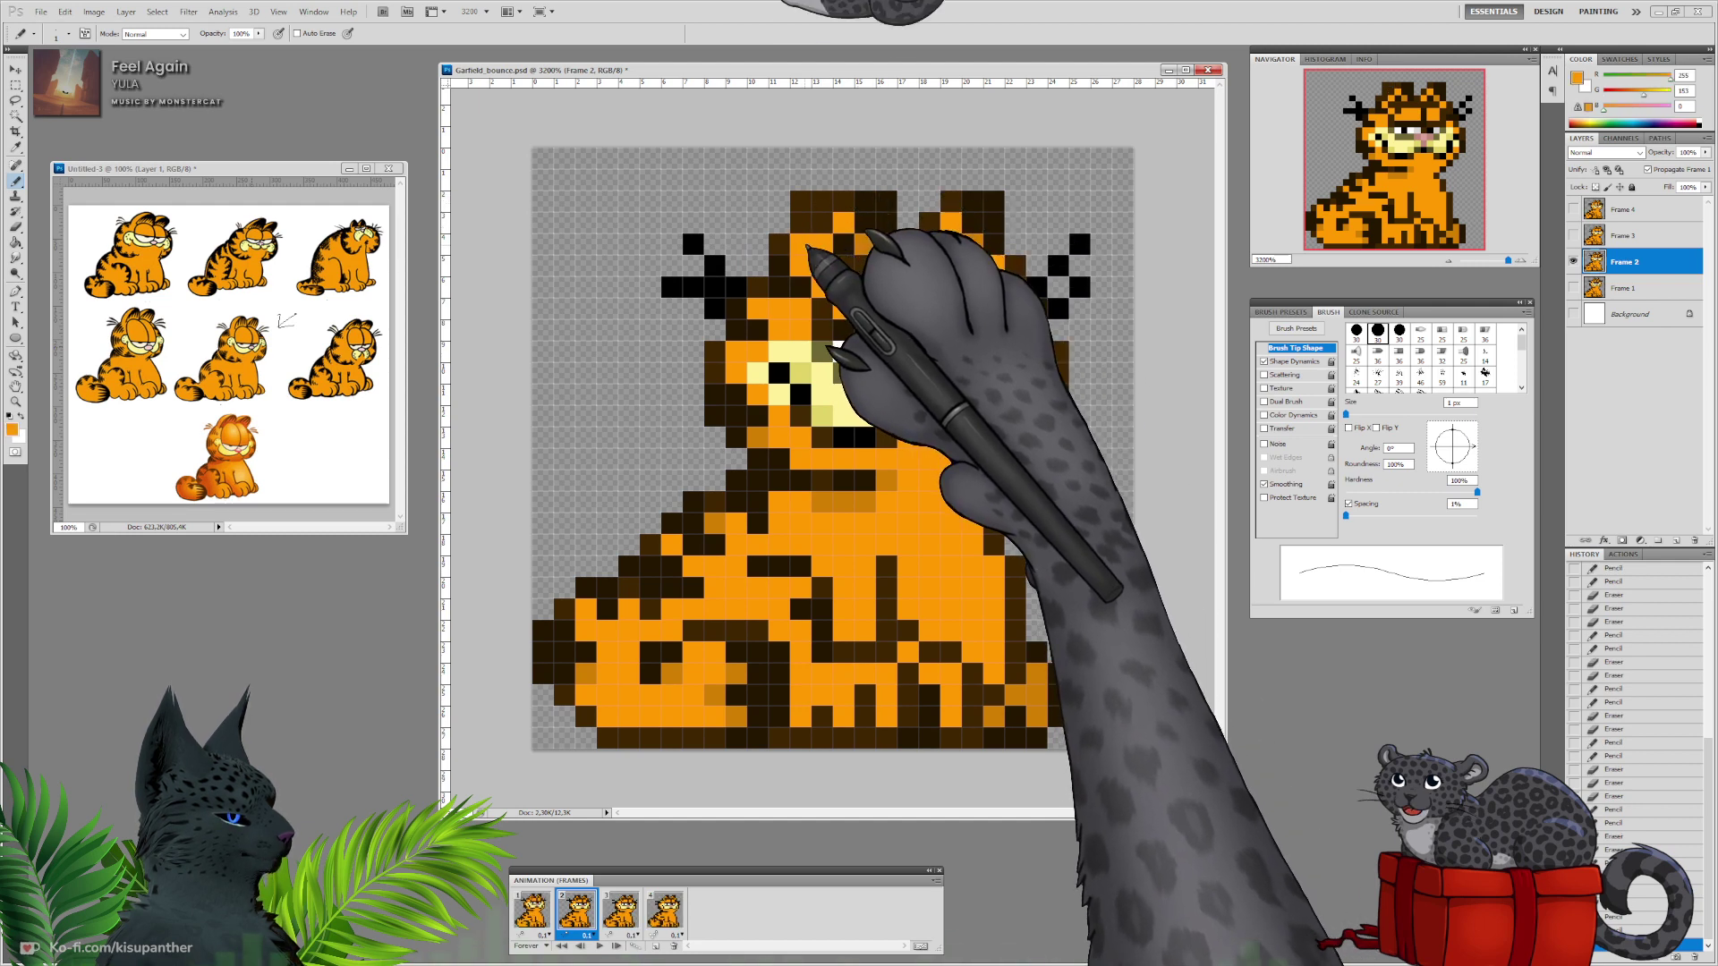
click(823, 223)
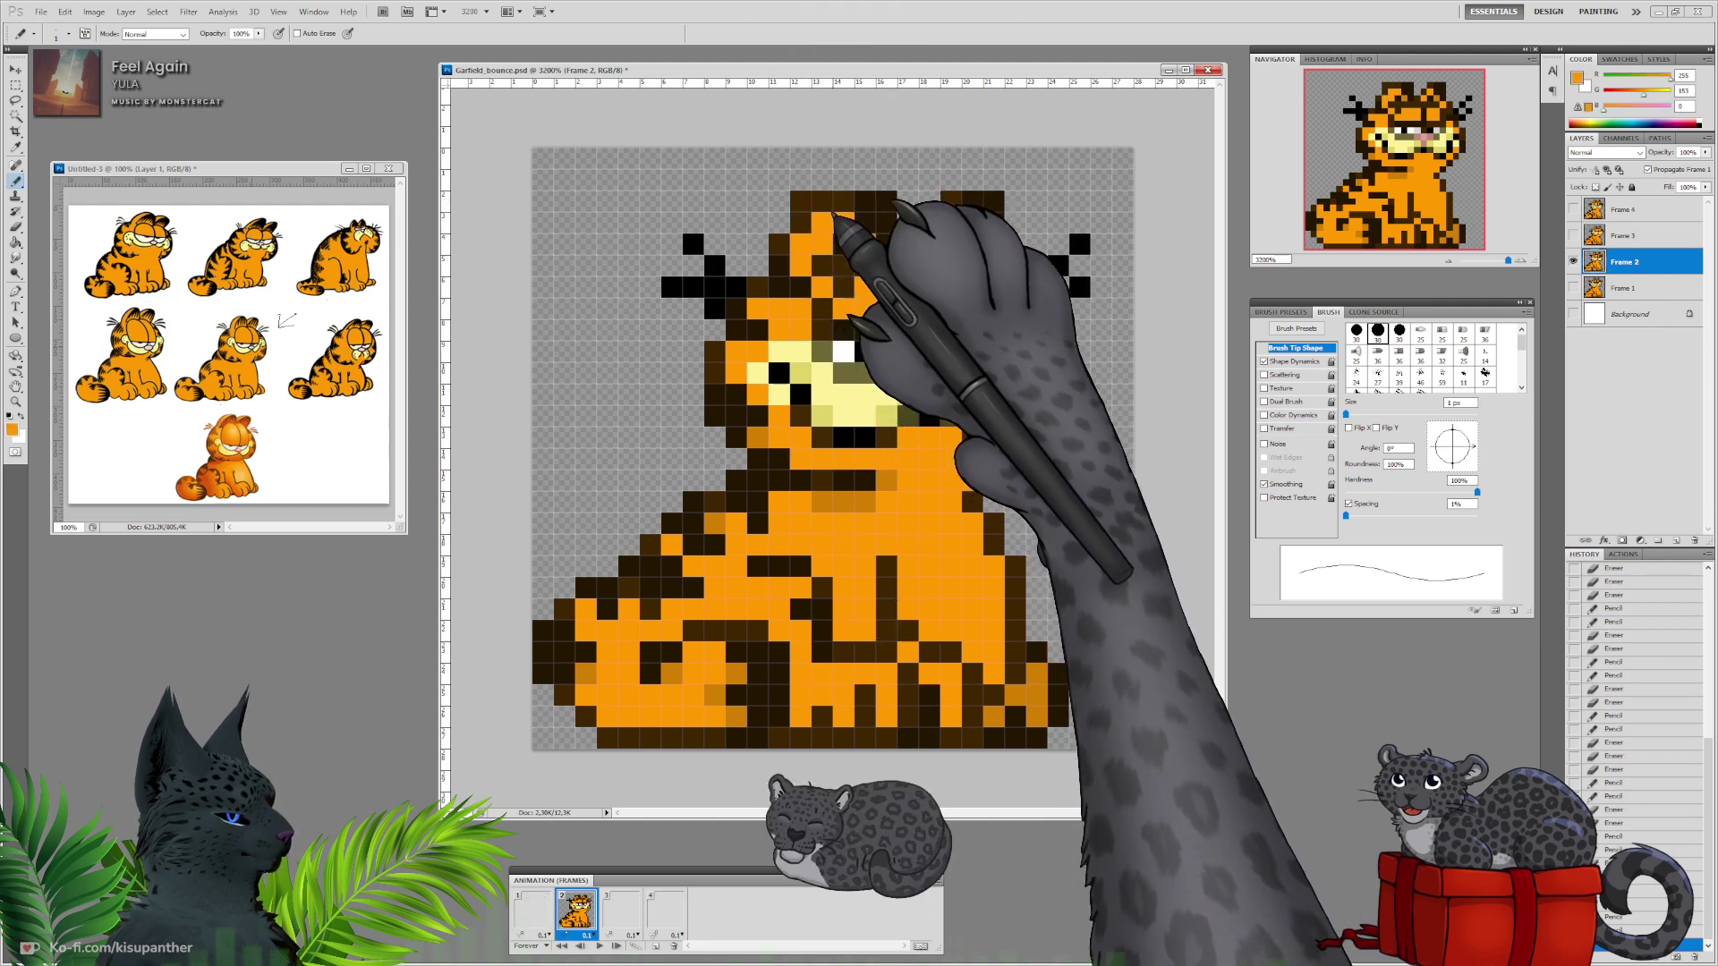
On Frame 2, shift the right ear's dark outline to the left and fill its interior with orange.
click(908, 222)
click(929, 202)
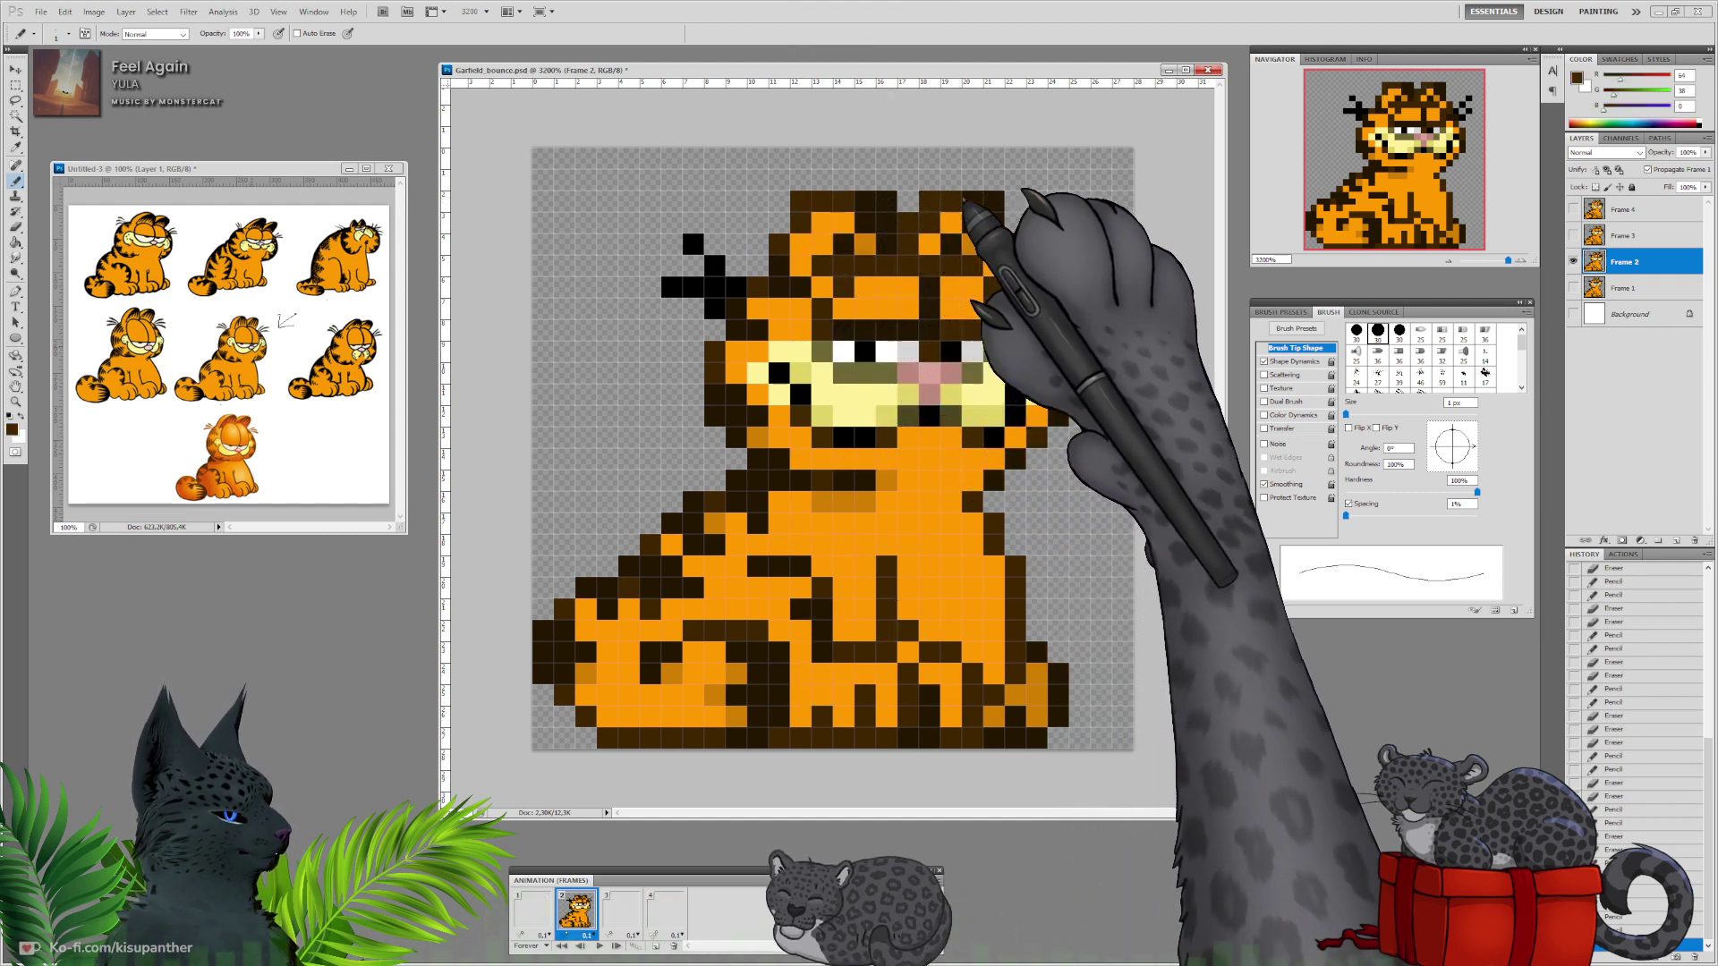
click(936, 239)
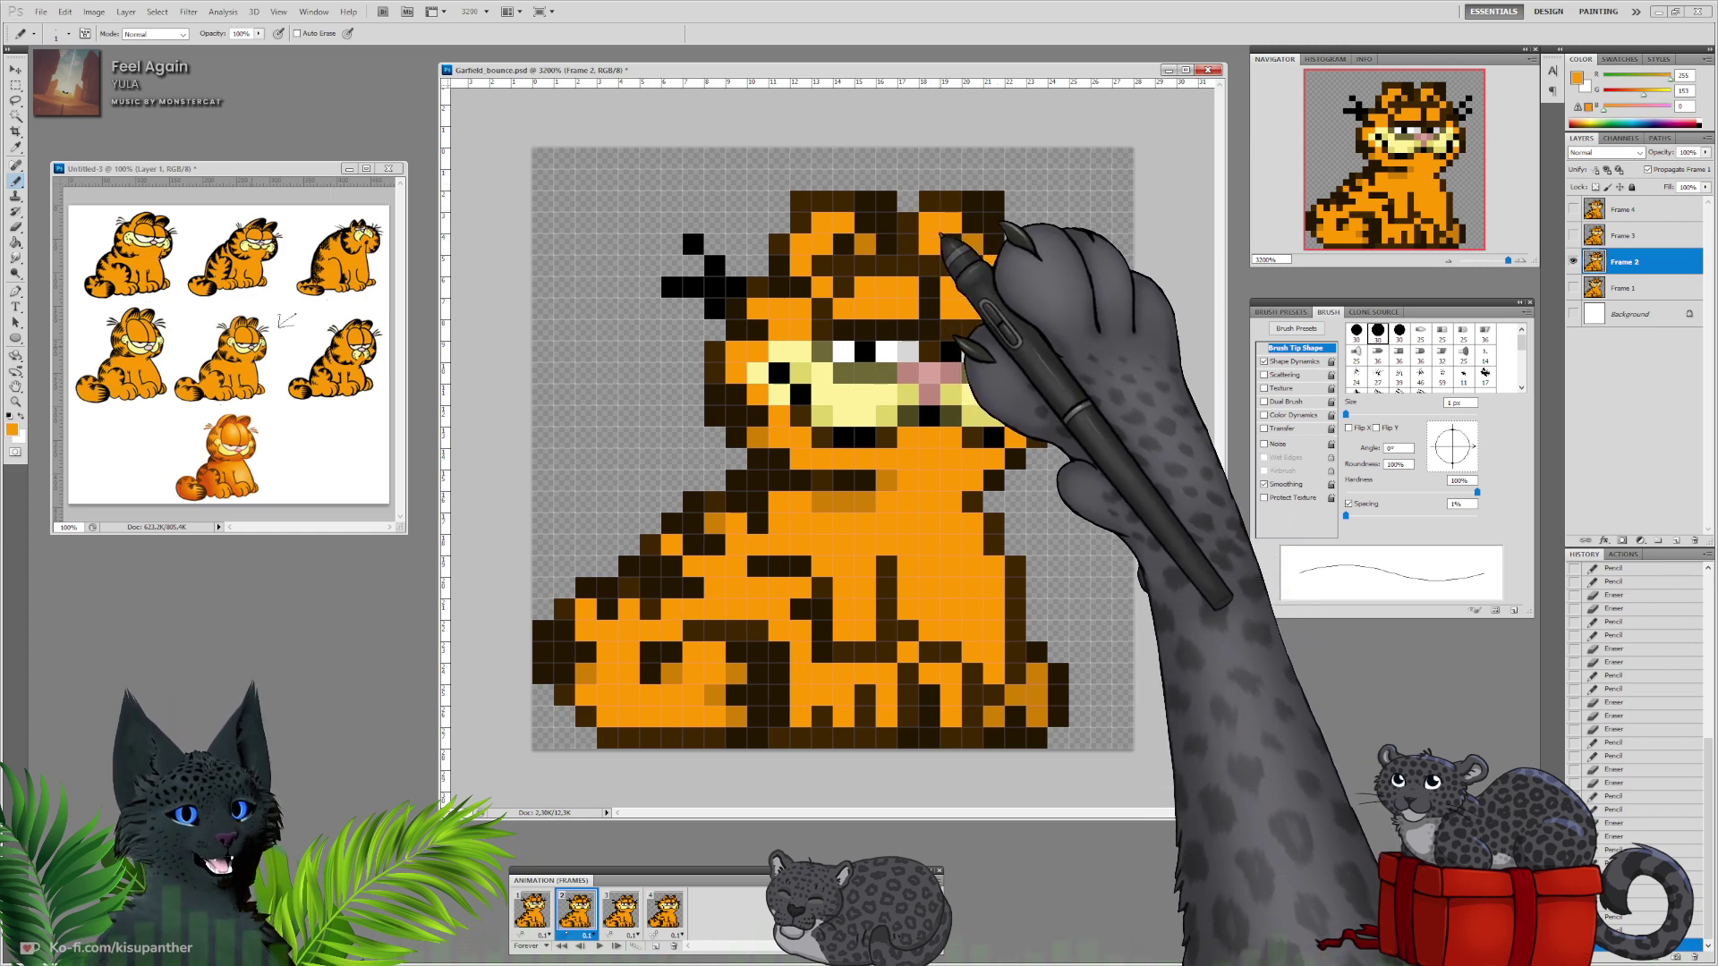
On Frame 2, repaint both ears' inner shading in dark brown and darker orange, and erase the right ear's leftover outline pixel.
alt+click(882, 223)
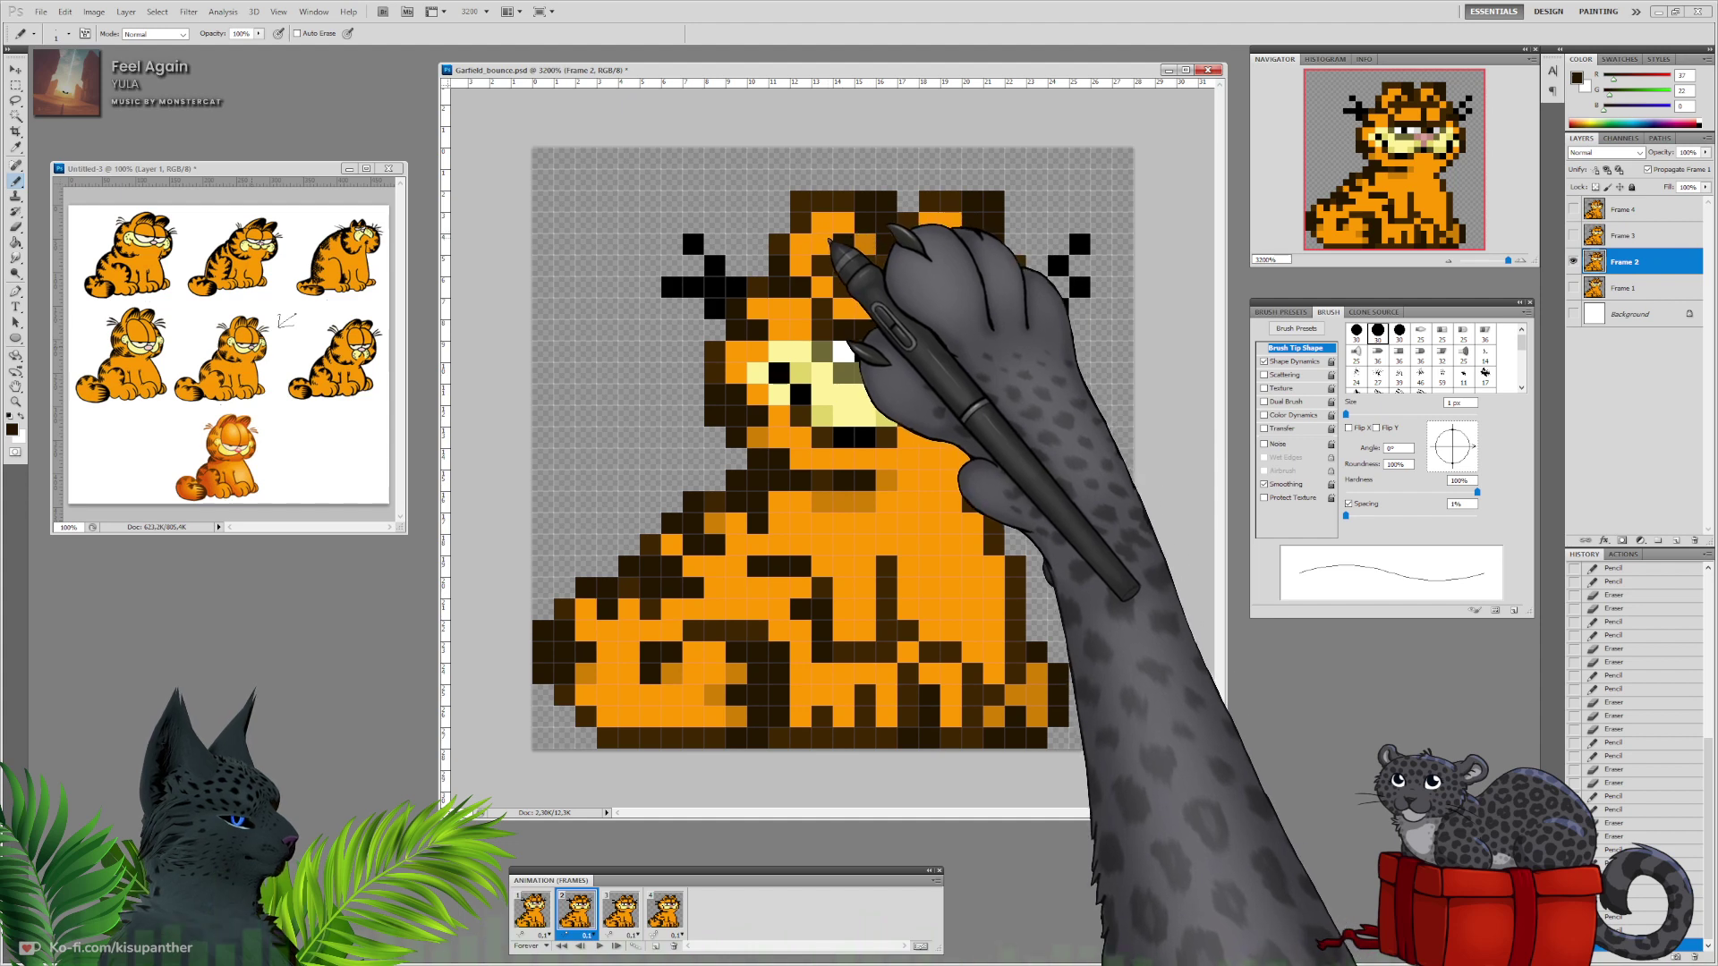
click(823, 240)
click(856, 237)
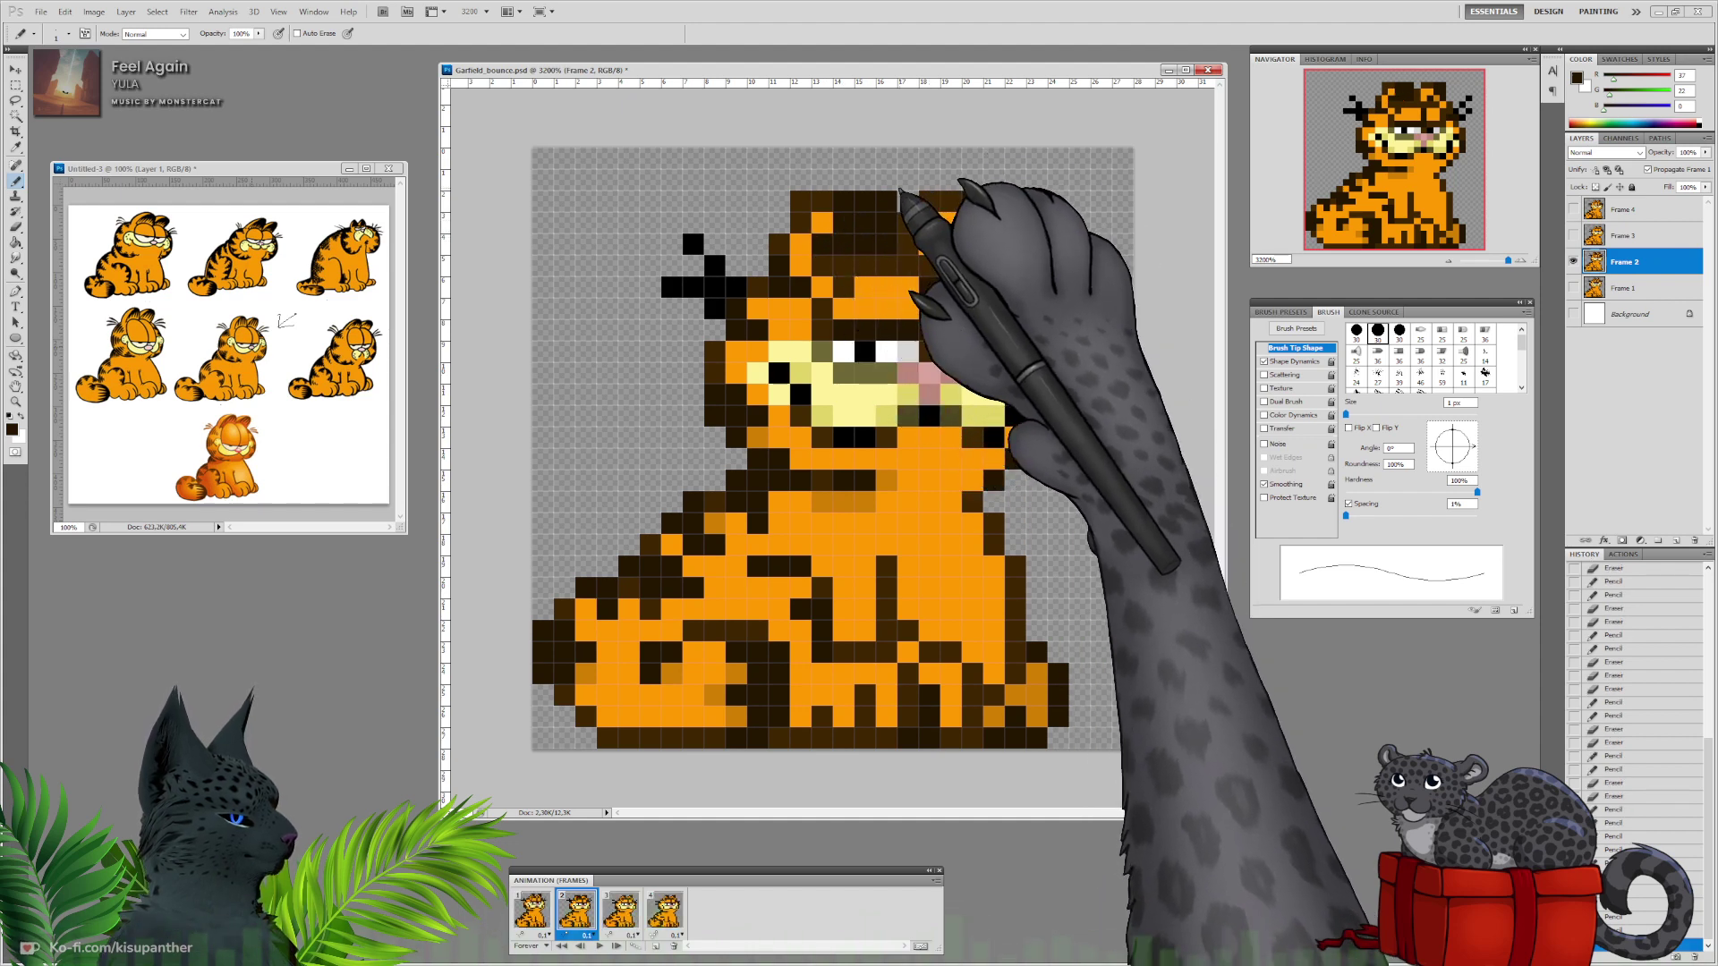
click(957, 243)
alt+click(930, 244)
click(846, 244)
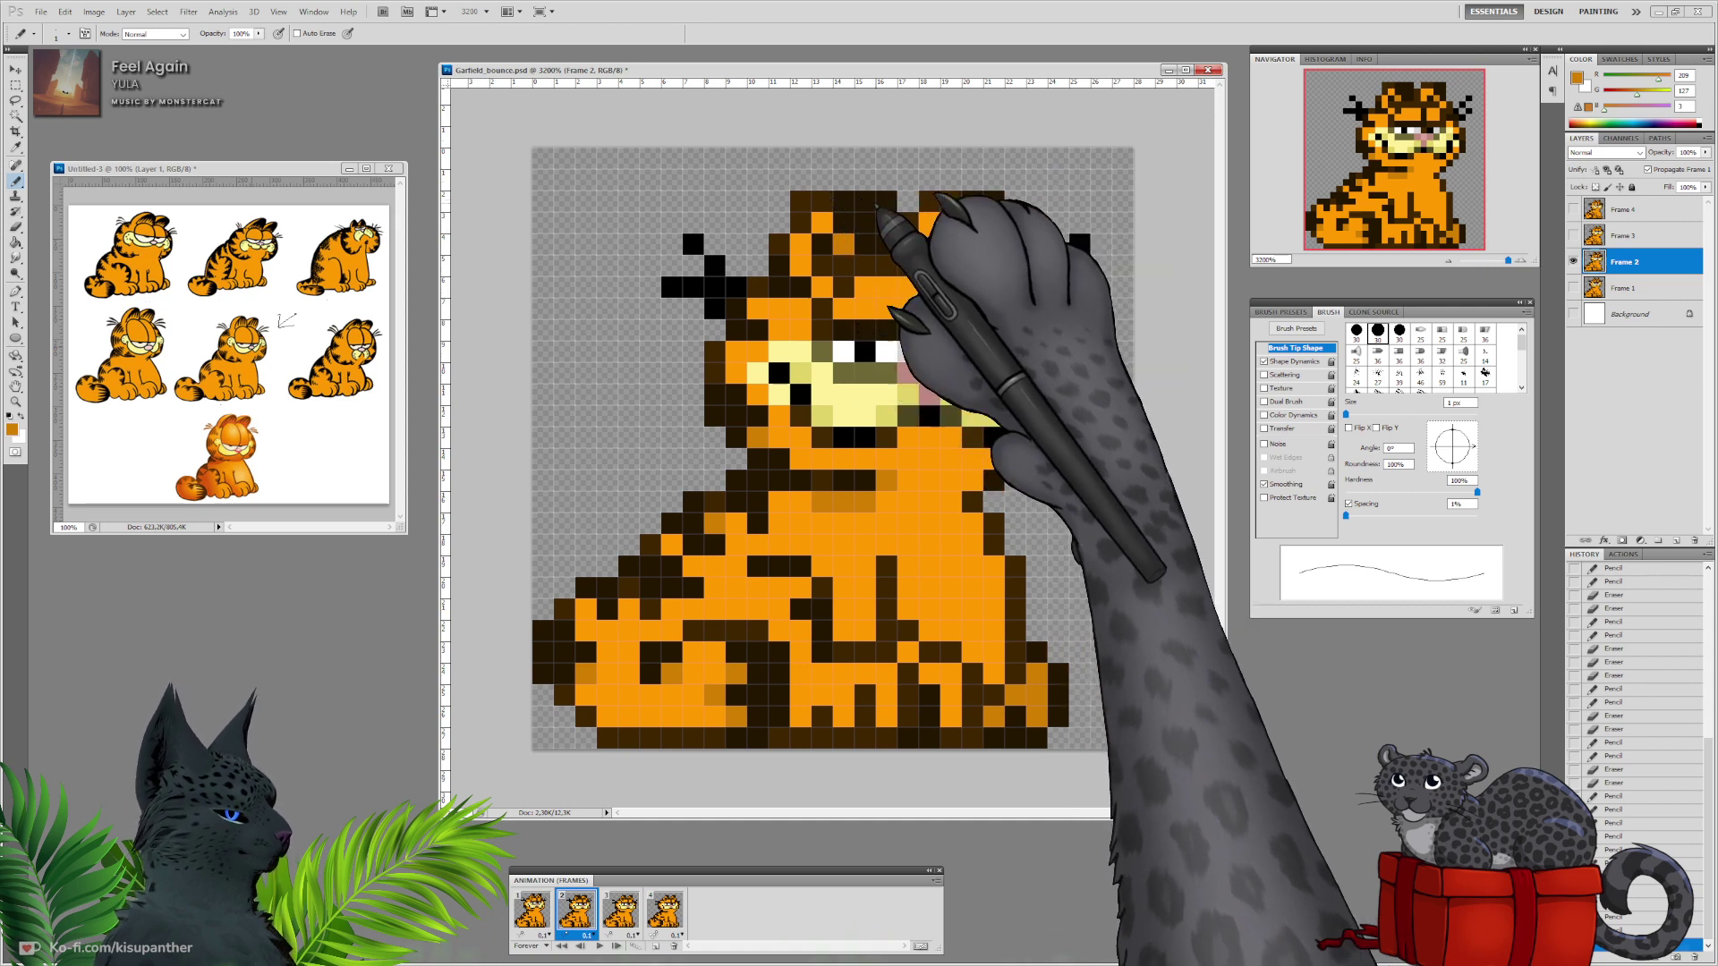
click(952, 243)
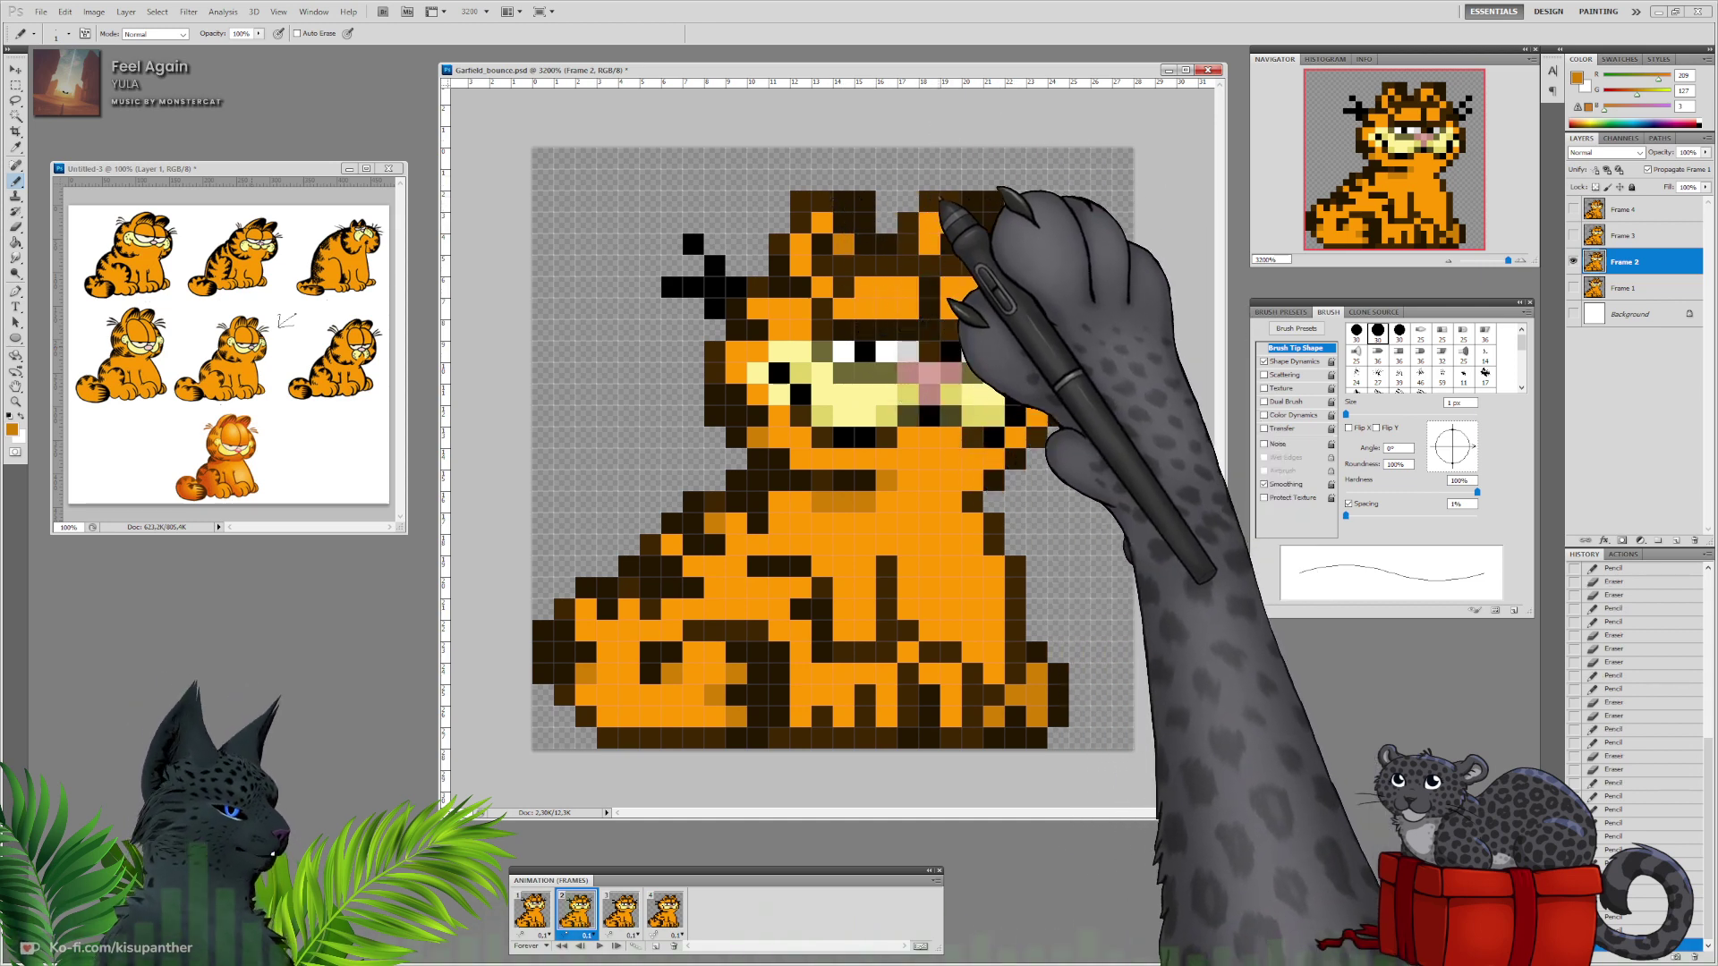
click(929, 254)
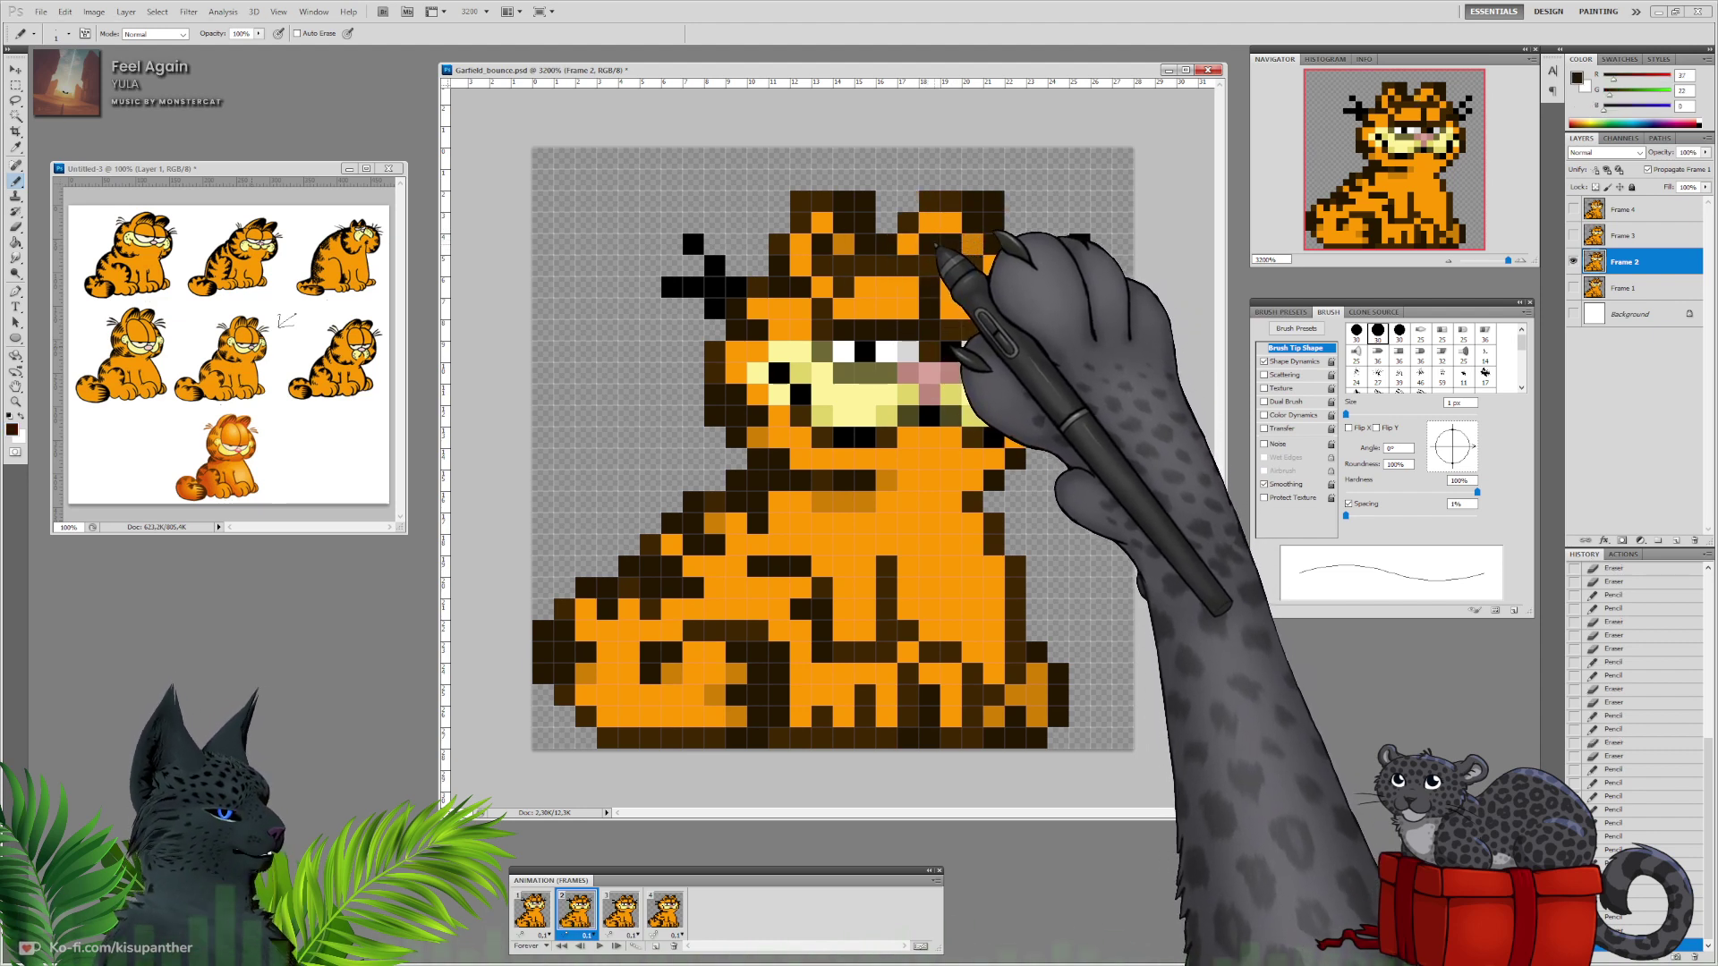
alt+click(959, 247)
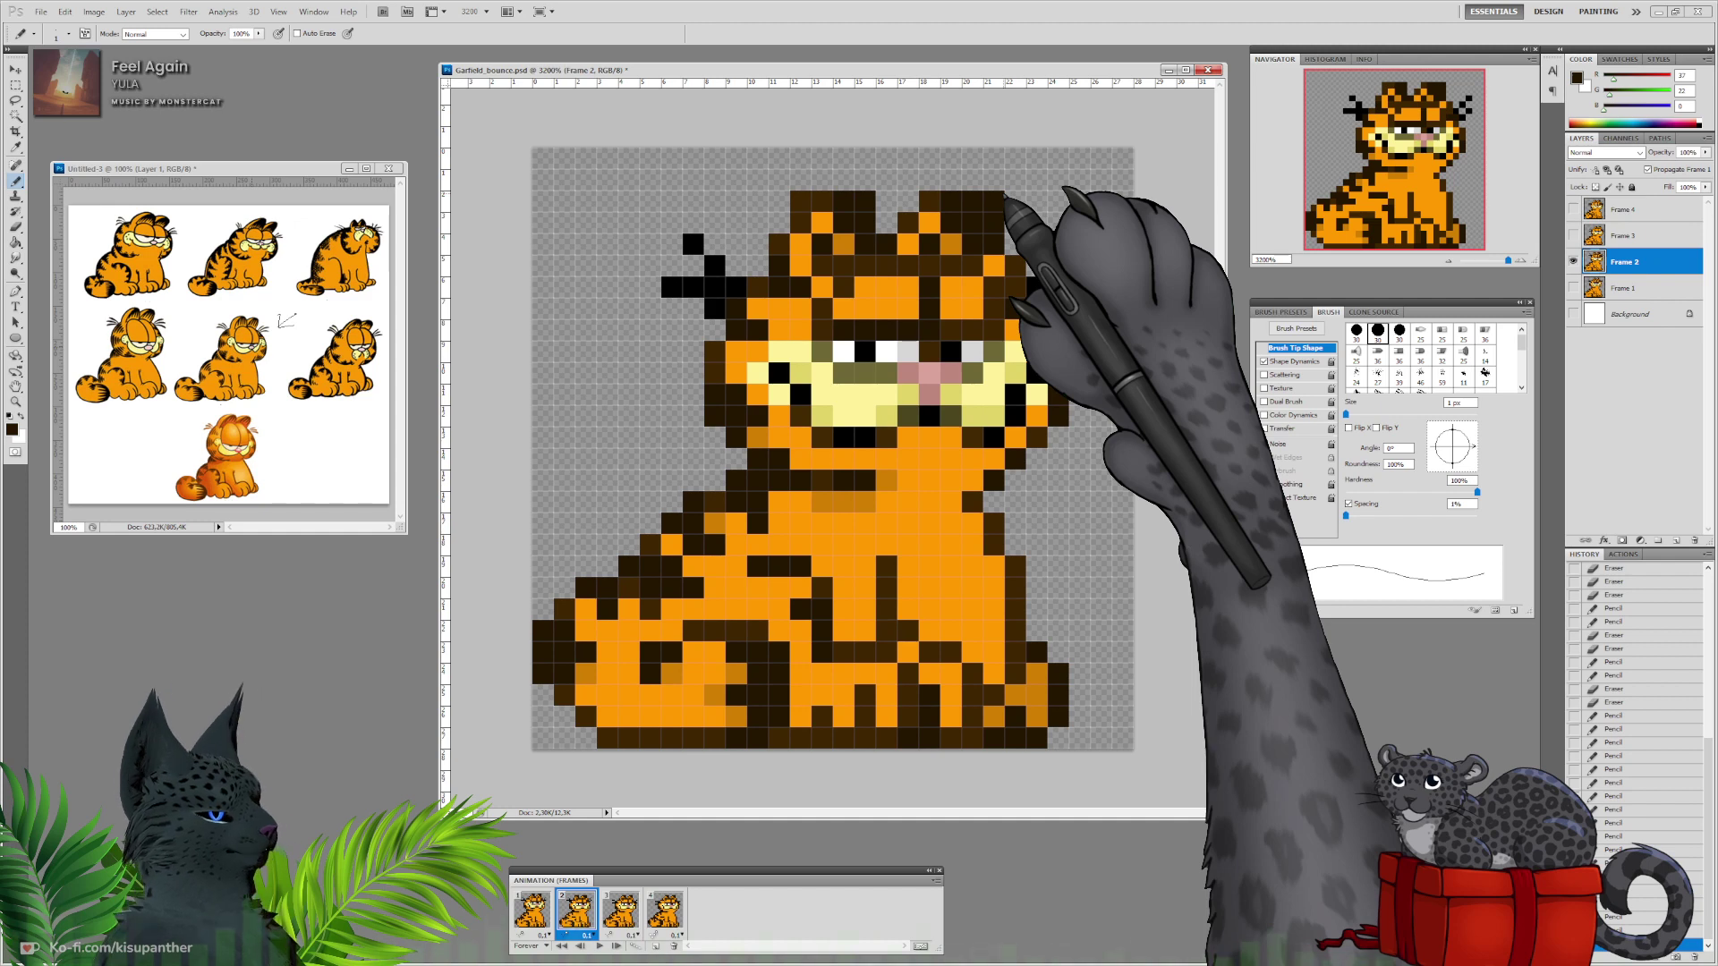
key(e)
click(994, 202)
key(b)
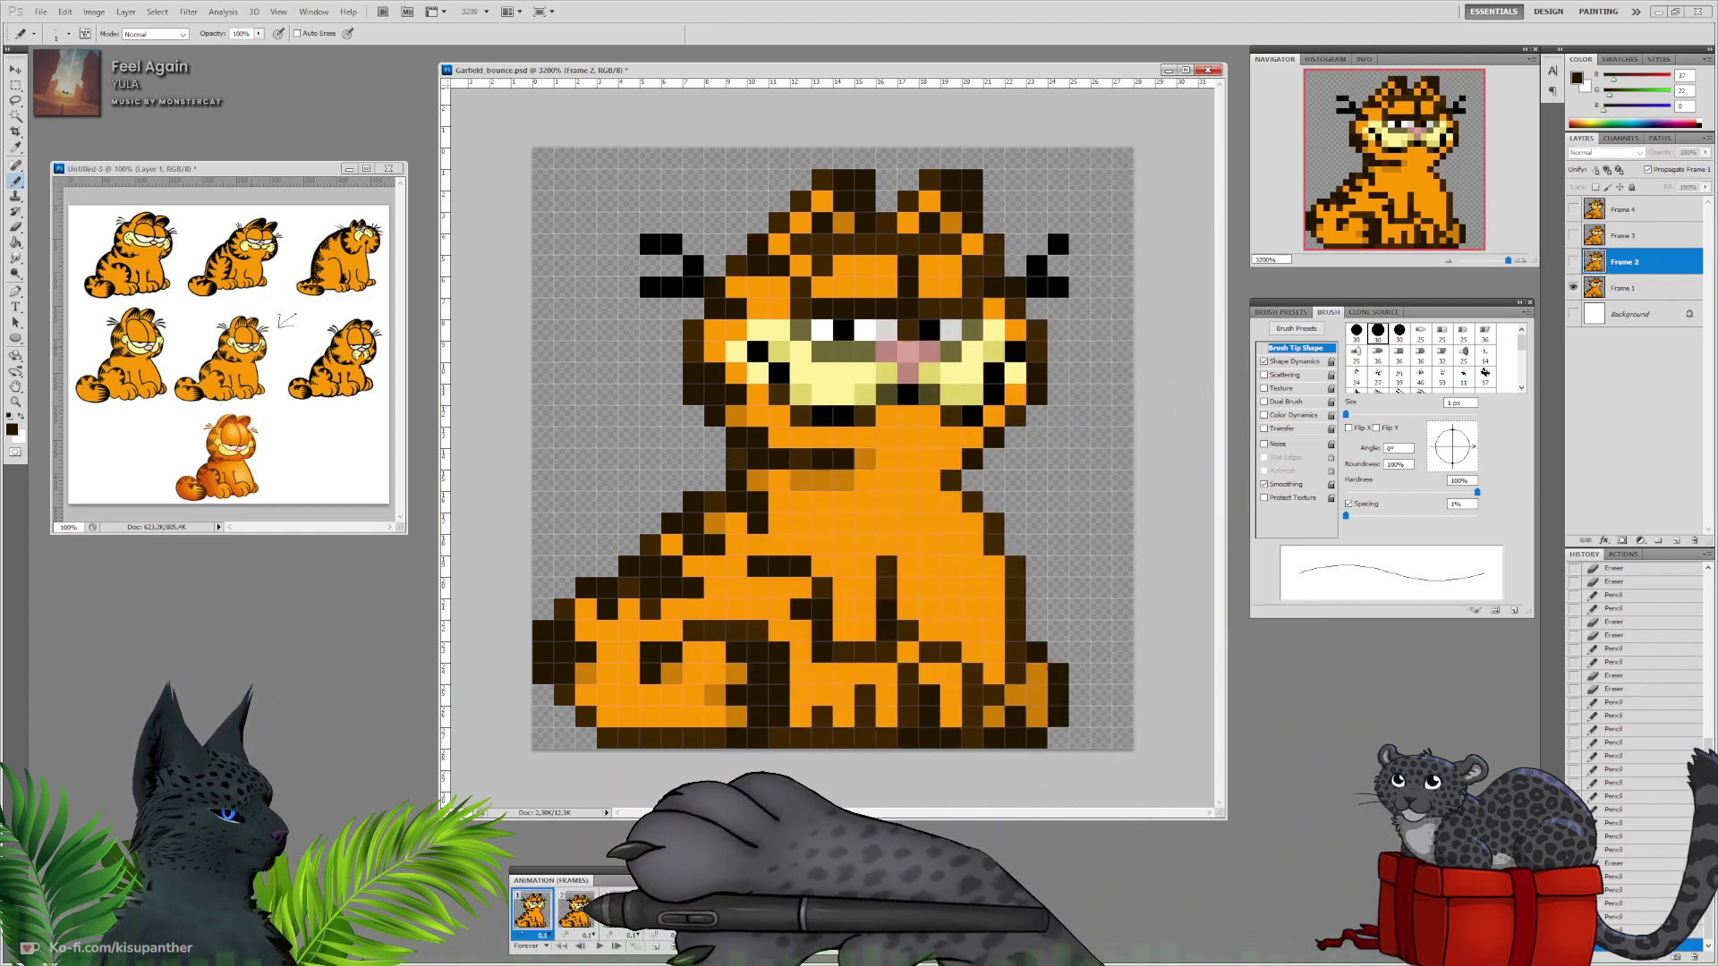
On Frame 4, extend both ears' dark outlines one pixel to the right and repaint the left ear's inner pixels.
click(621, 911)
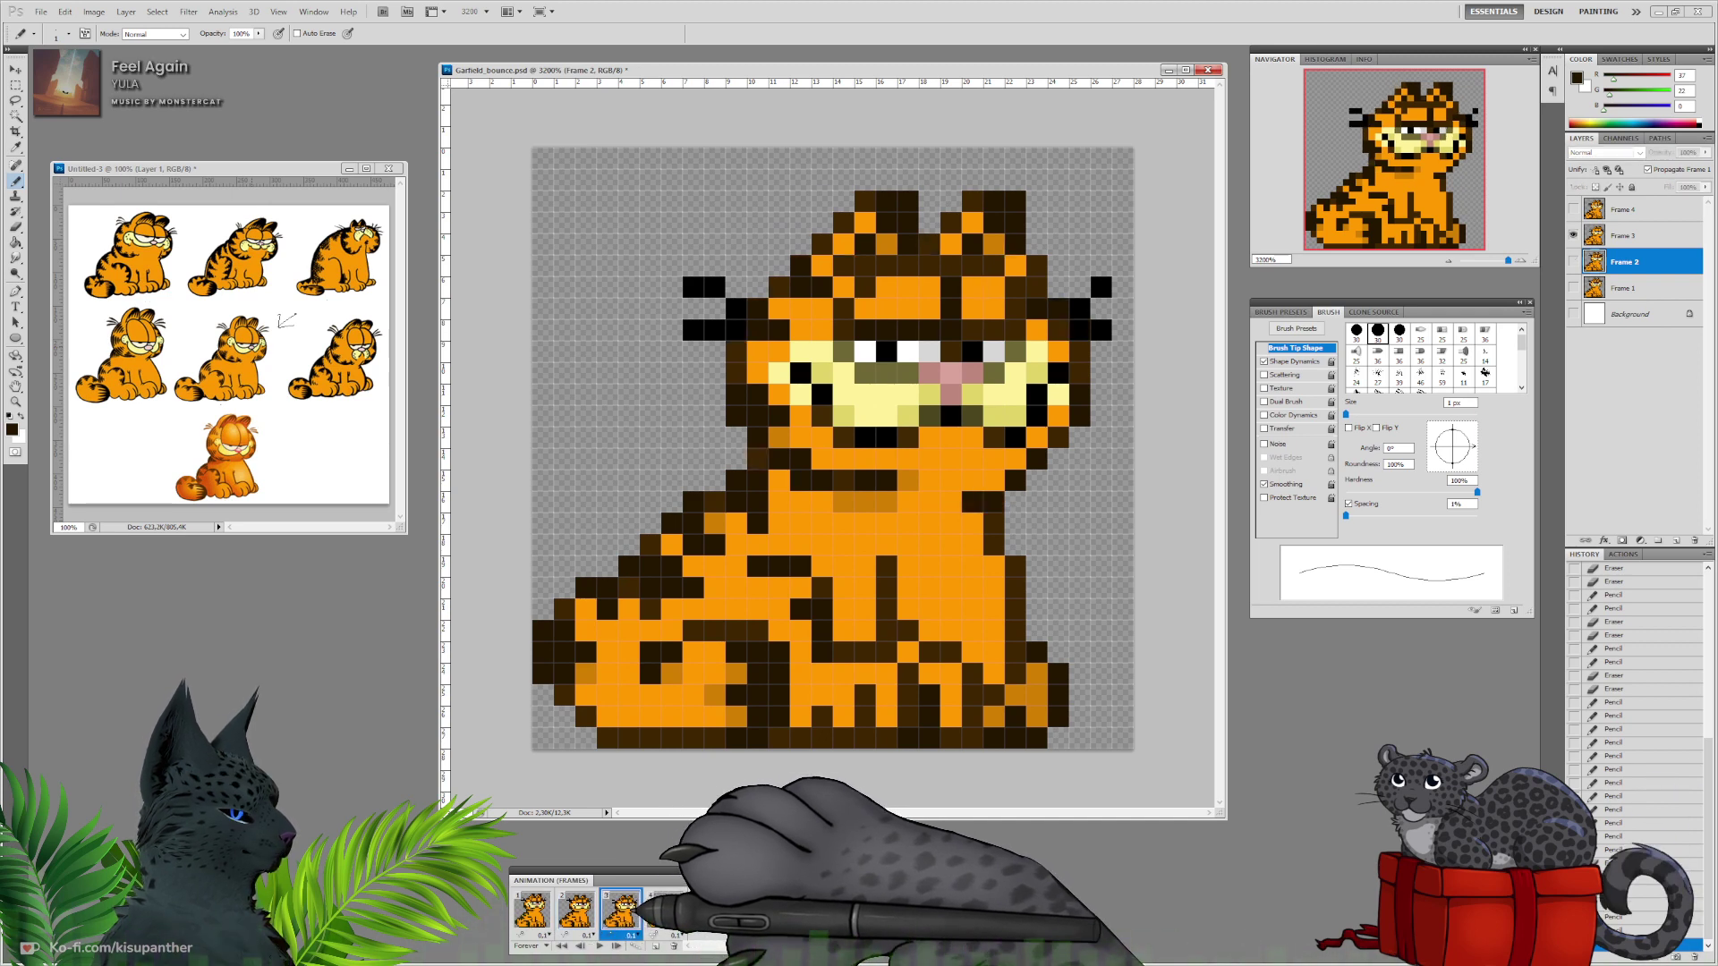
click(664, 910)
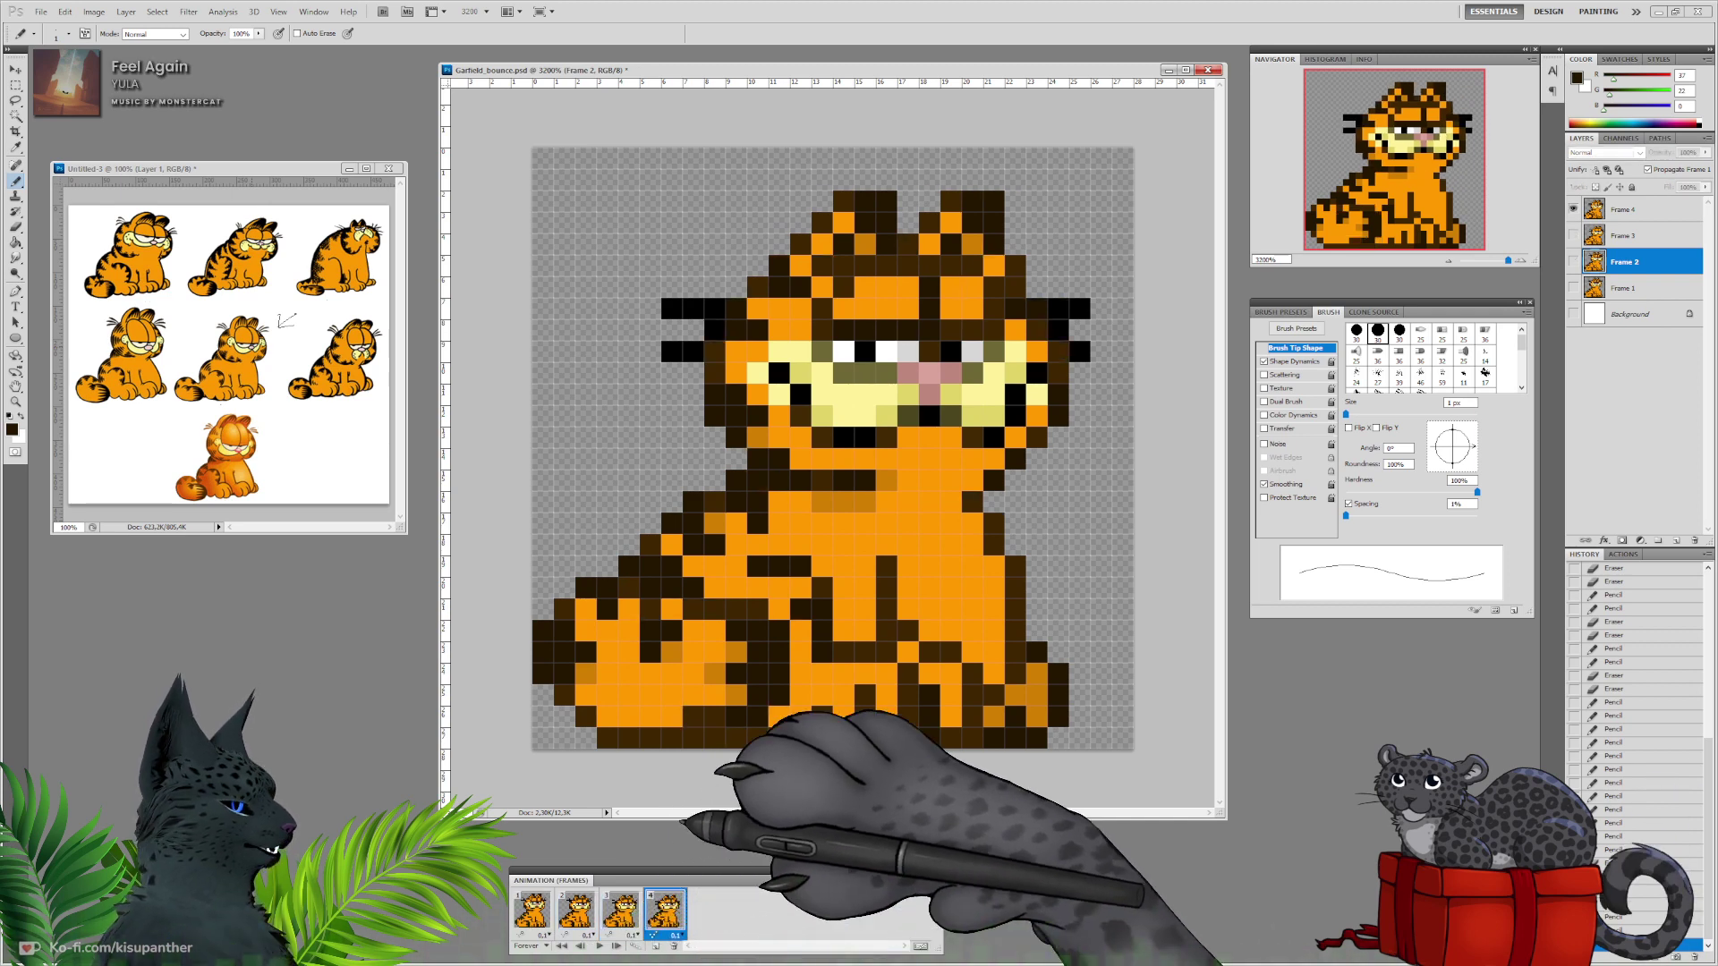
click(1628, 211)
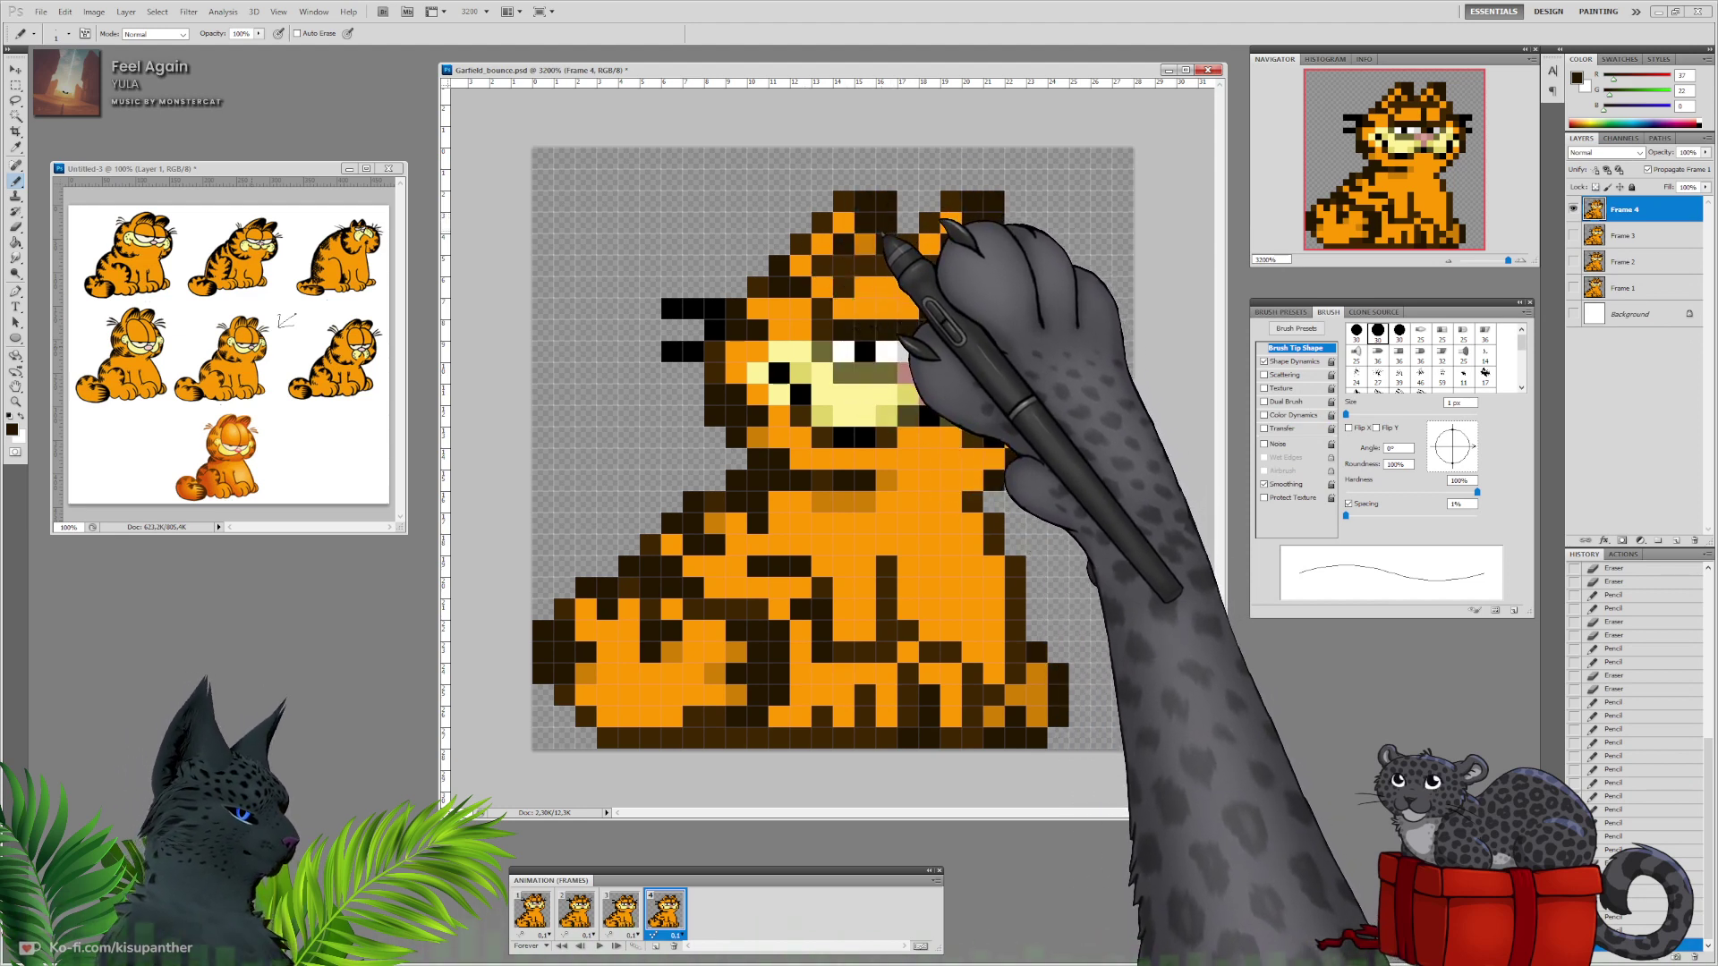
click(846, 257)
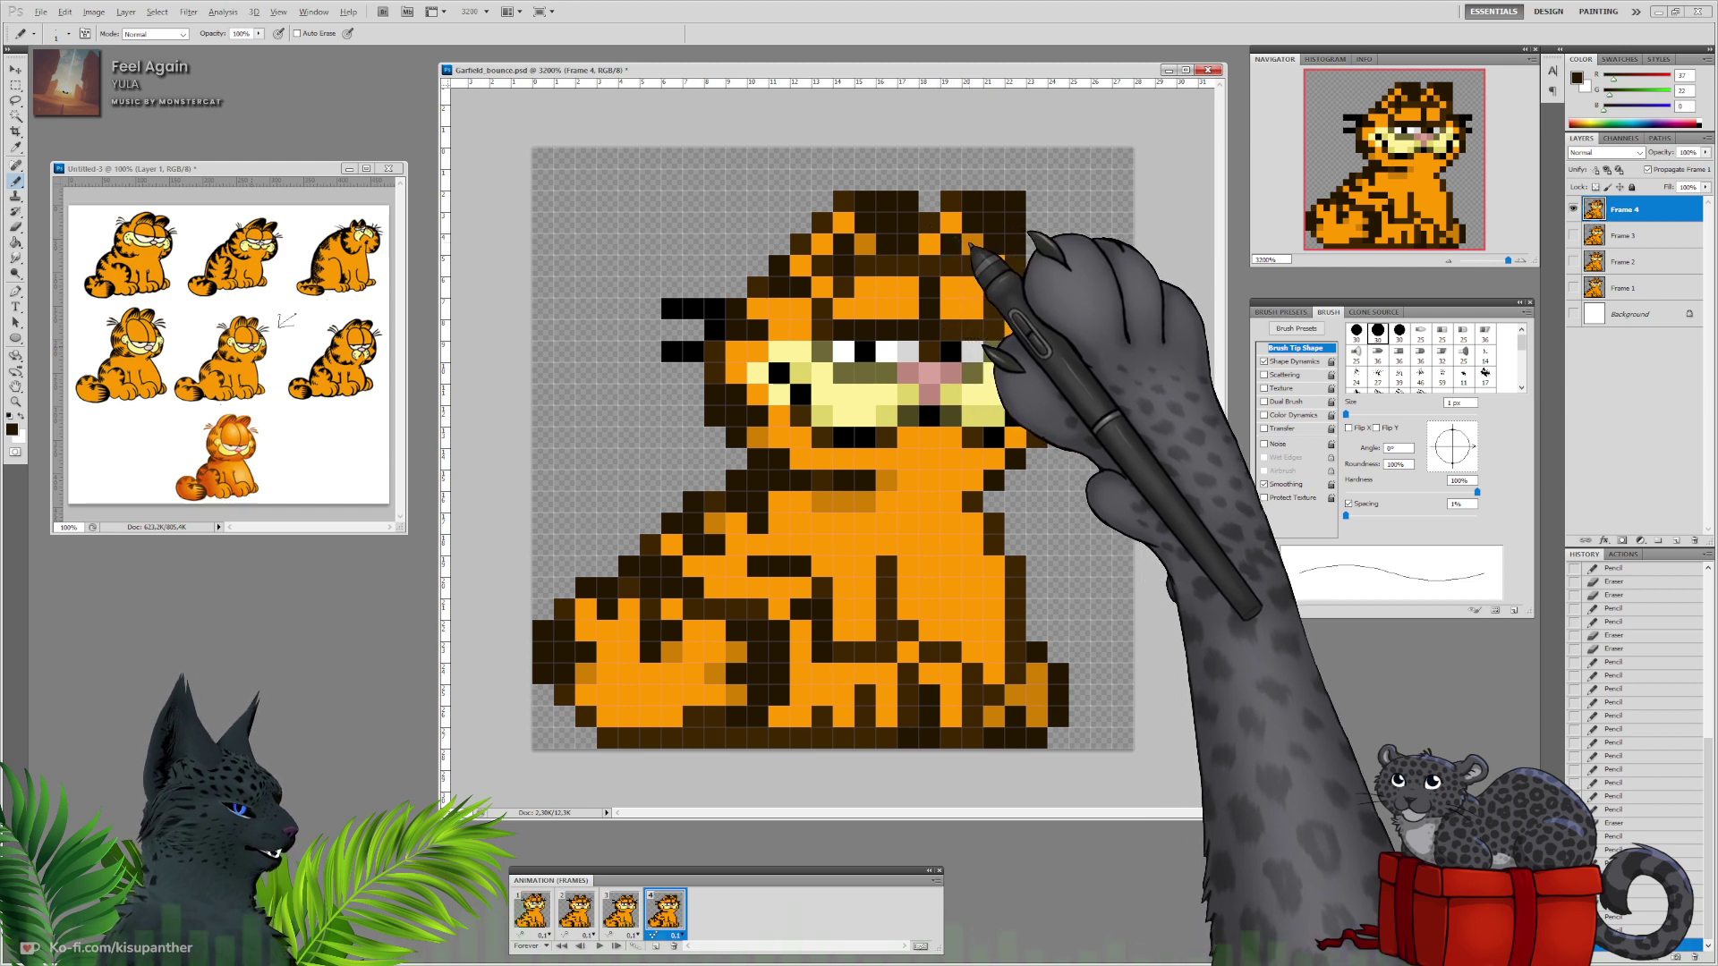
click(869, 244)
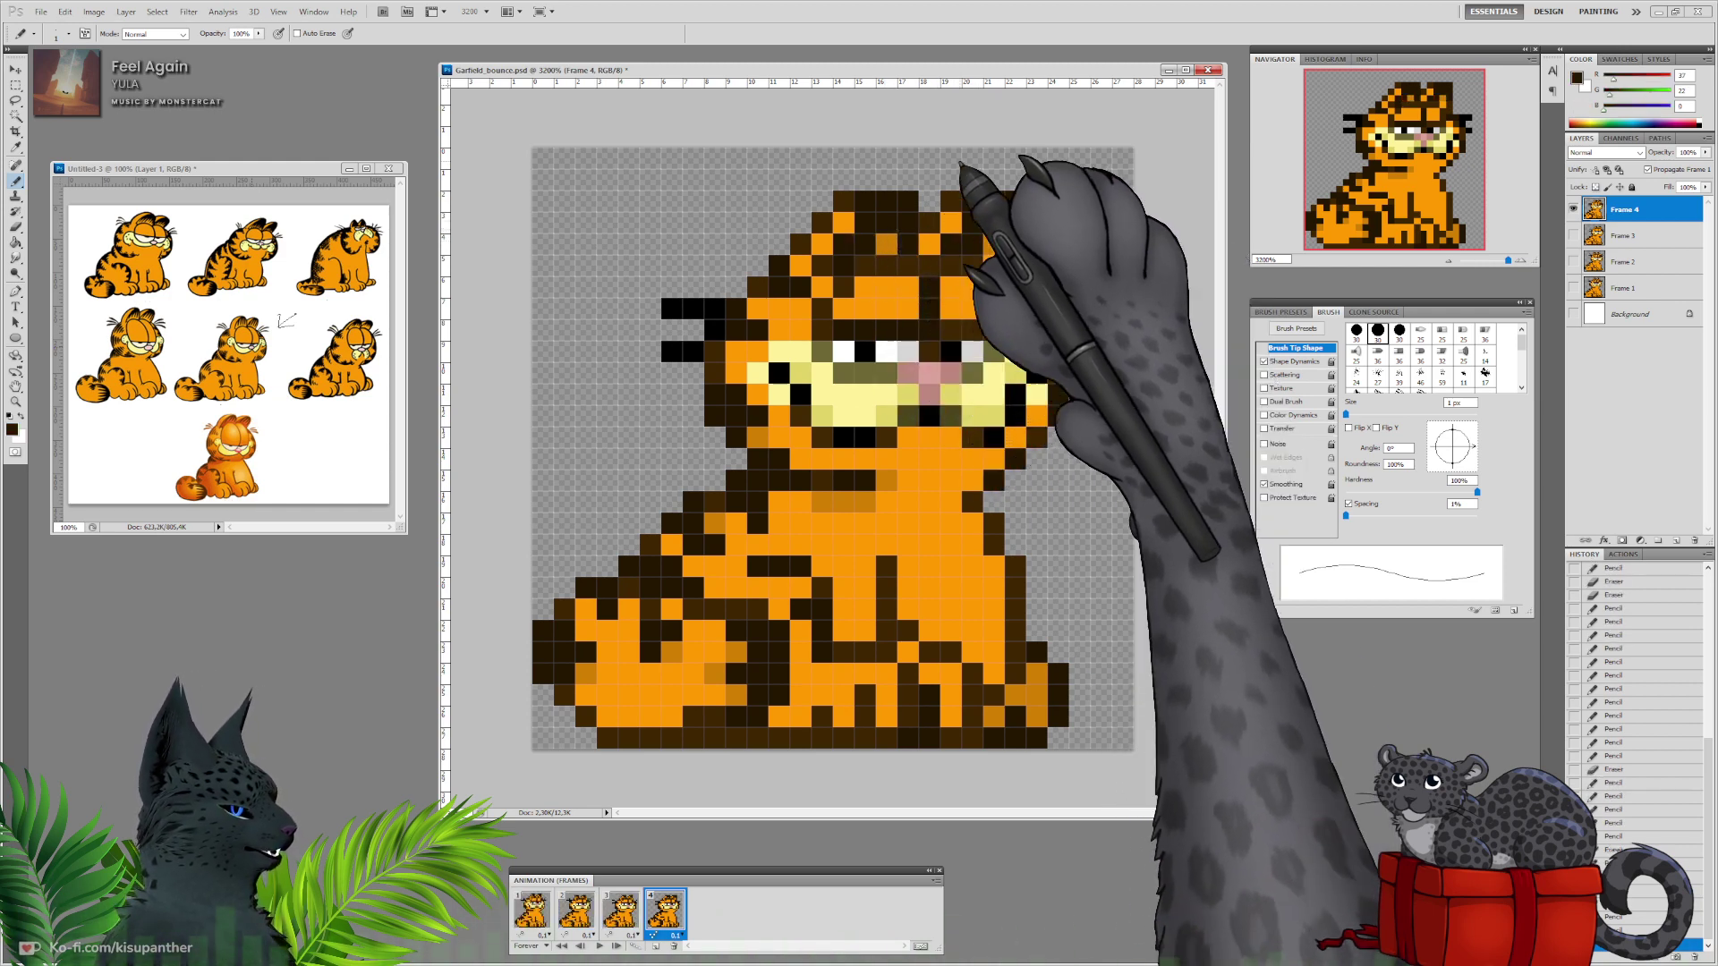
click(843, 244)
click(860, 243)
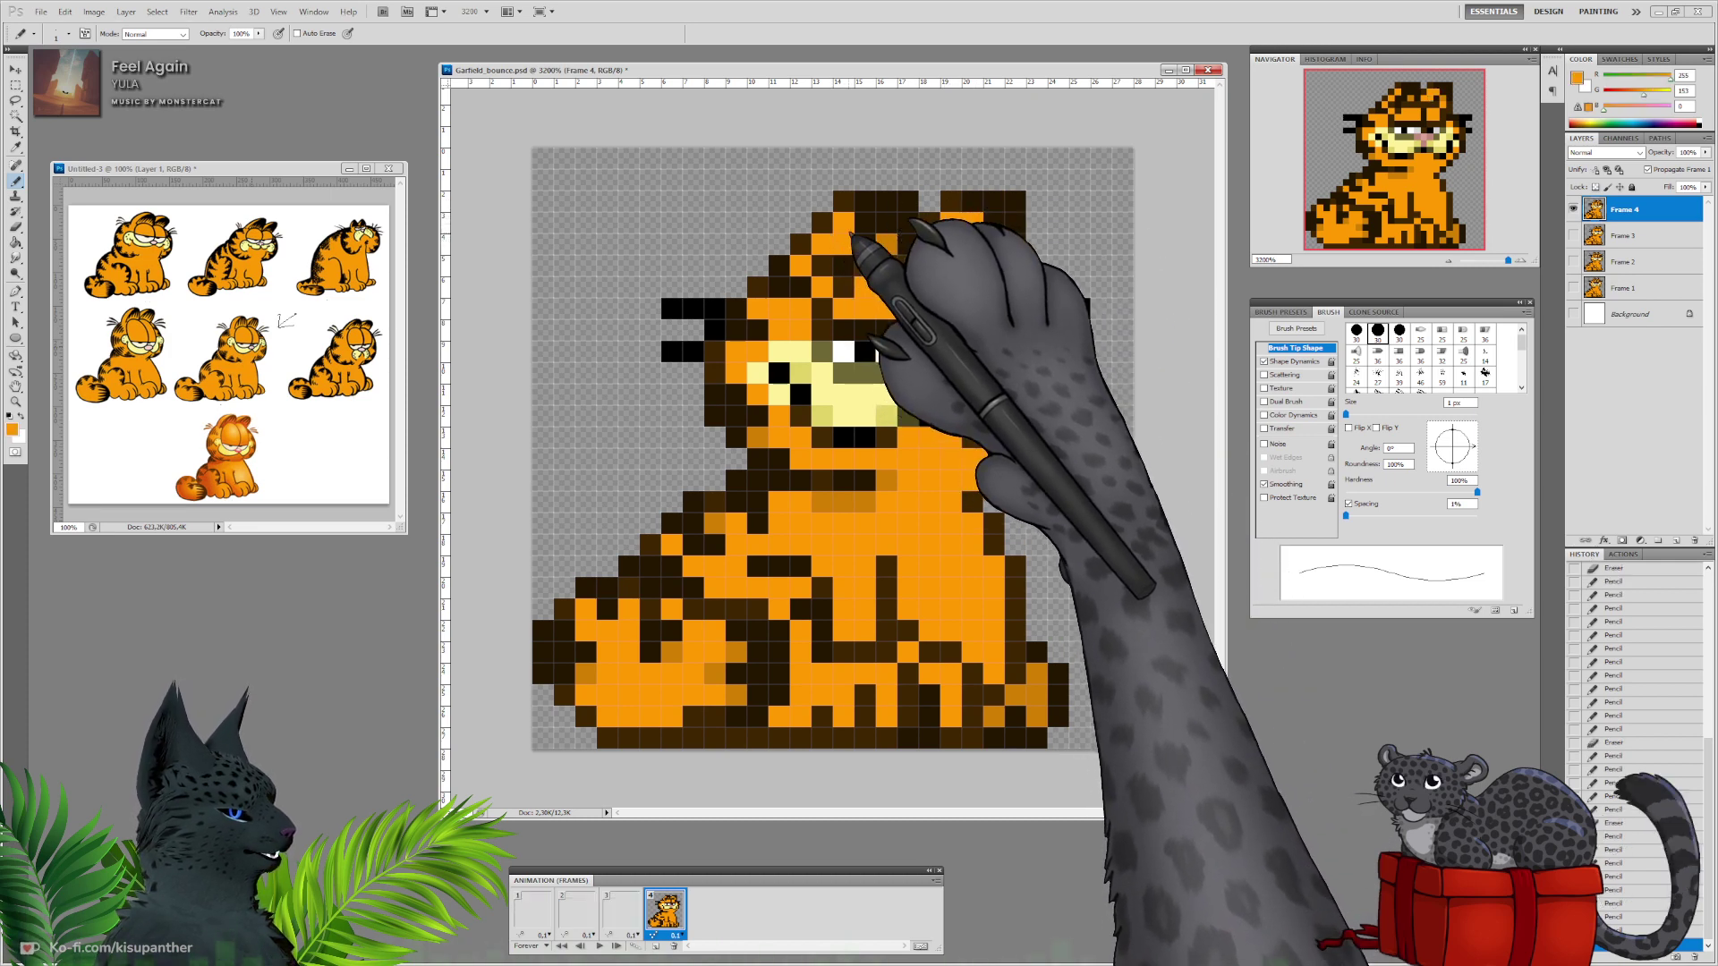
On Frame 4, fill the shifted ears with orange and redraw both tips' brown outlines one pixel to the right.
click(865, 224)
click(887, 222)
click(842, 219)
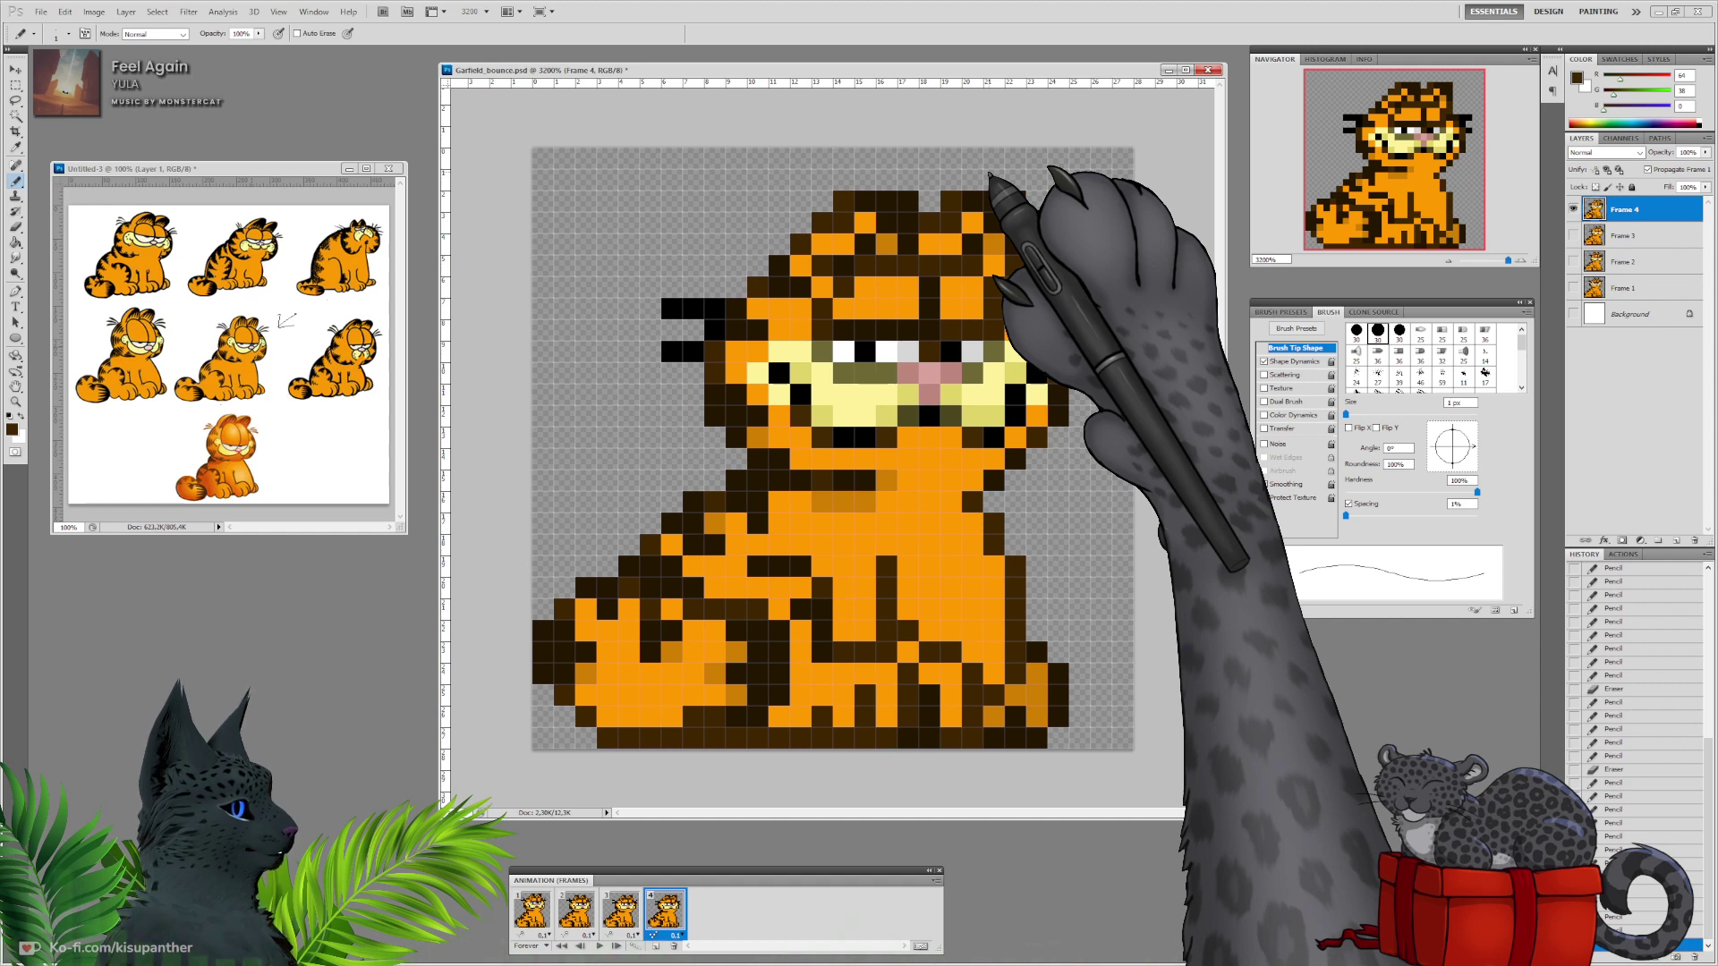
click(841, 201)
click(971, 200)
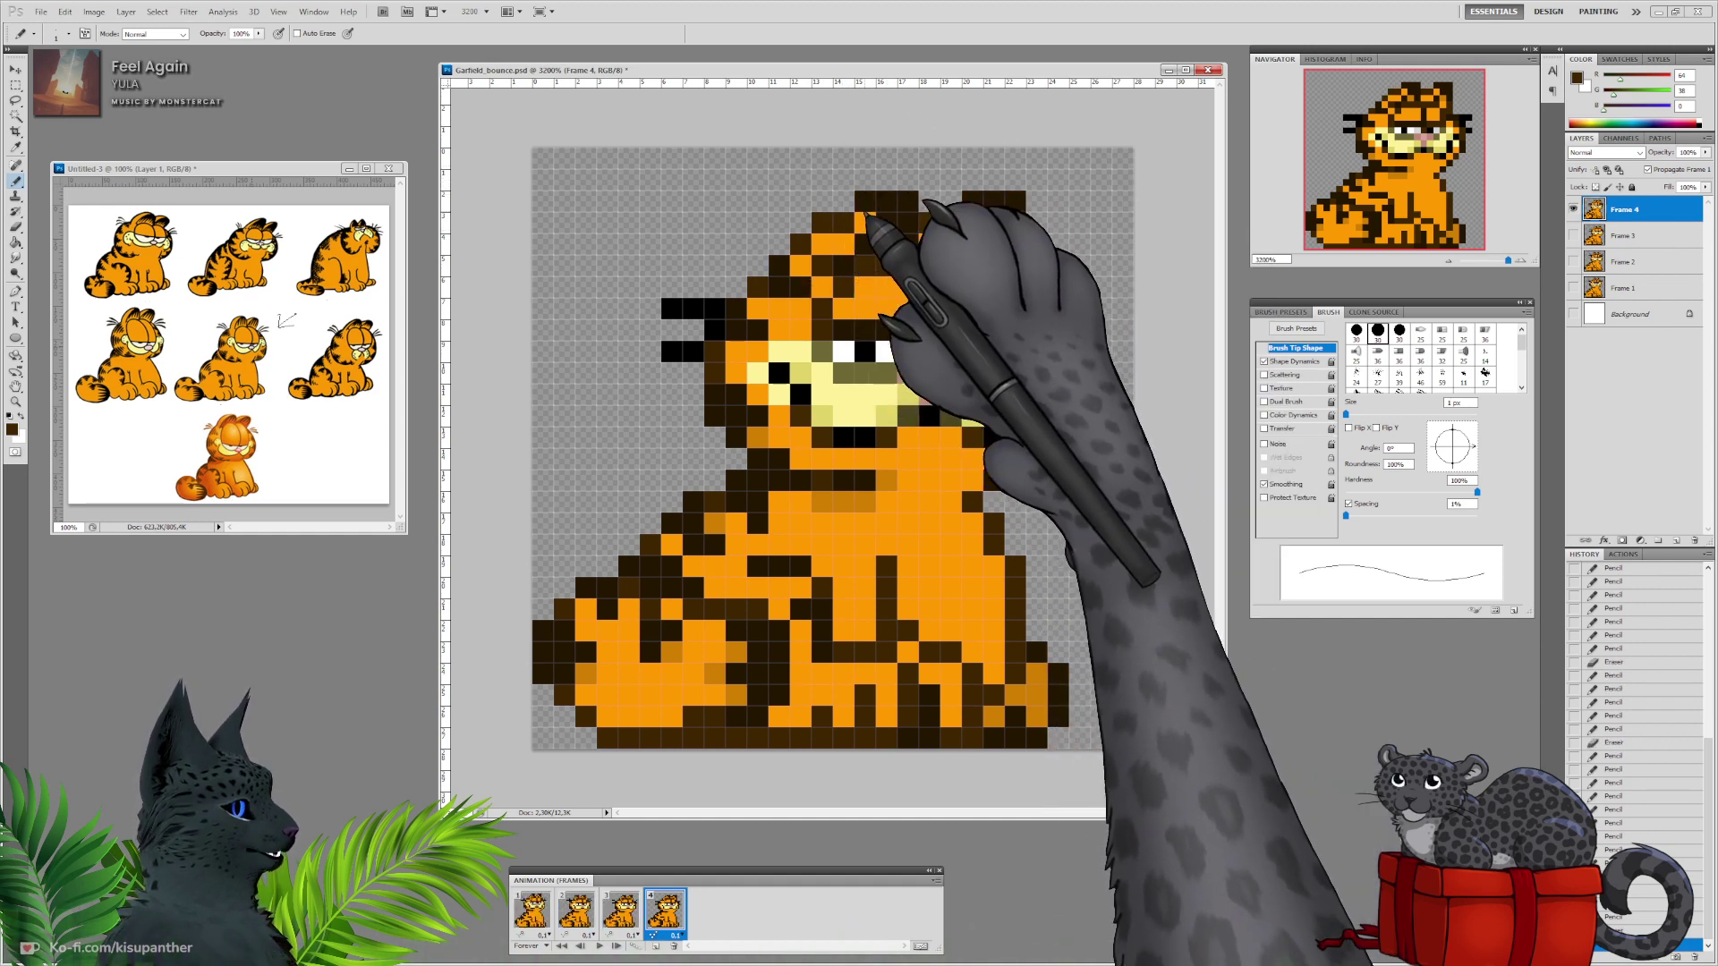
click(991, 214)
click(1014, 250)
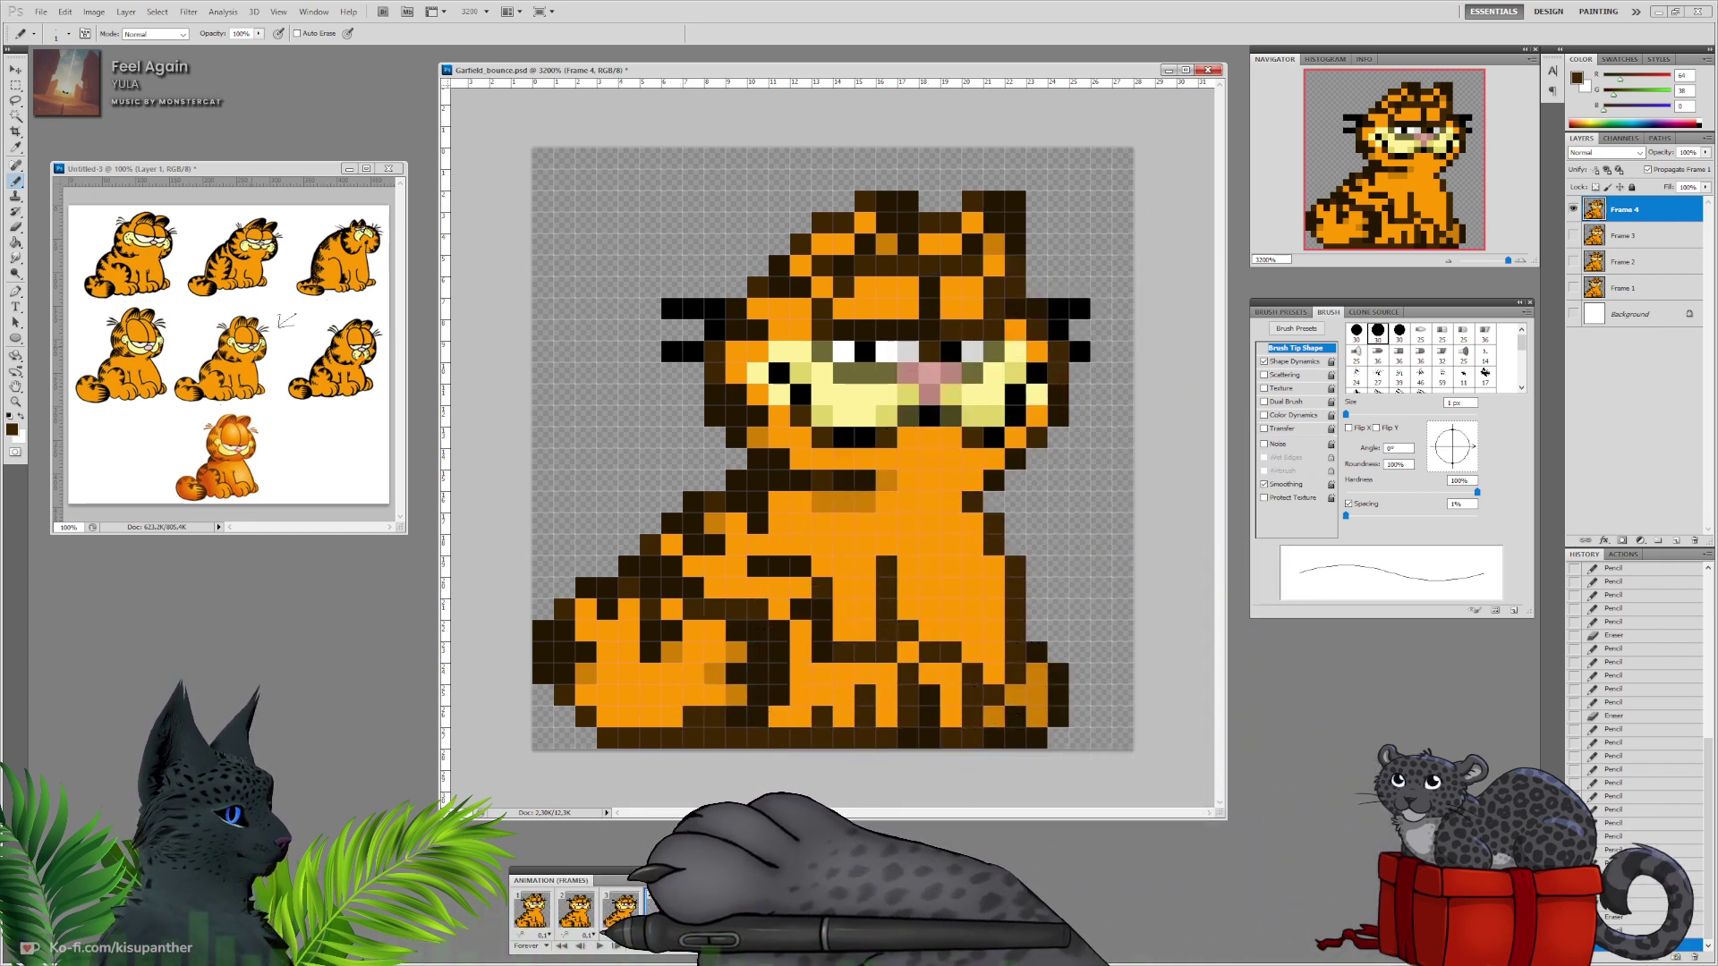
Play the animation to check the ear movement and compare Frames 1 and 2.
click(599, 946)
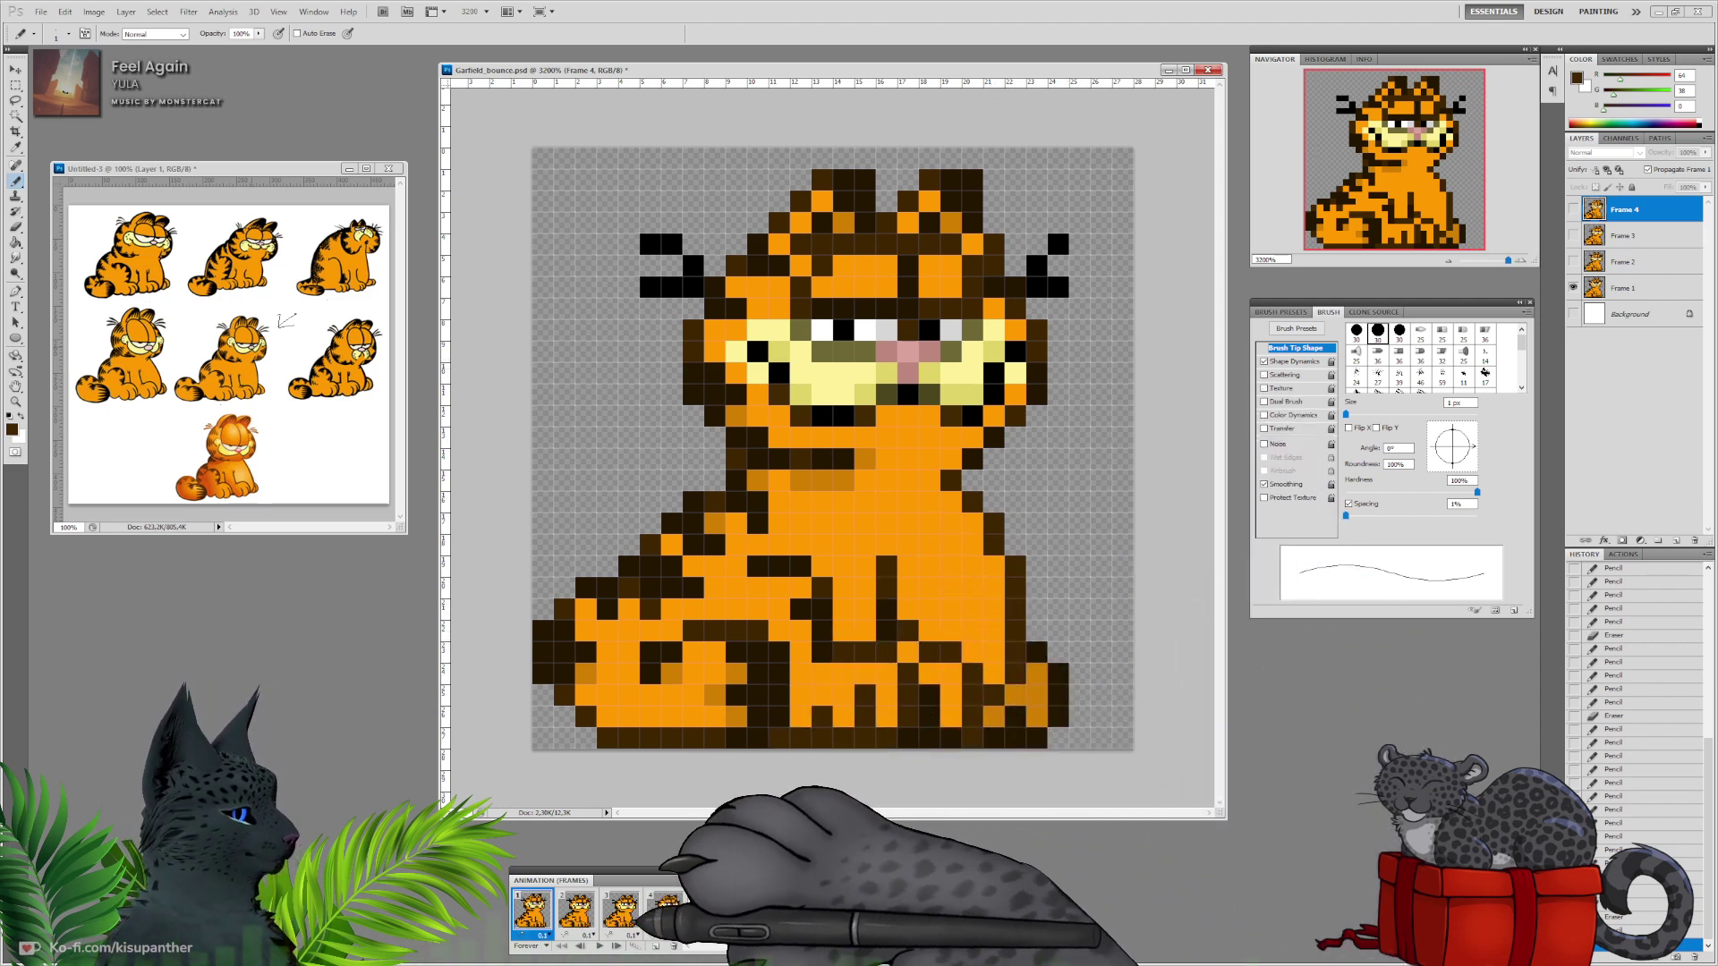
click(598, 945)
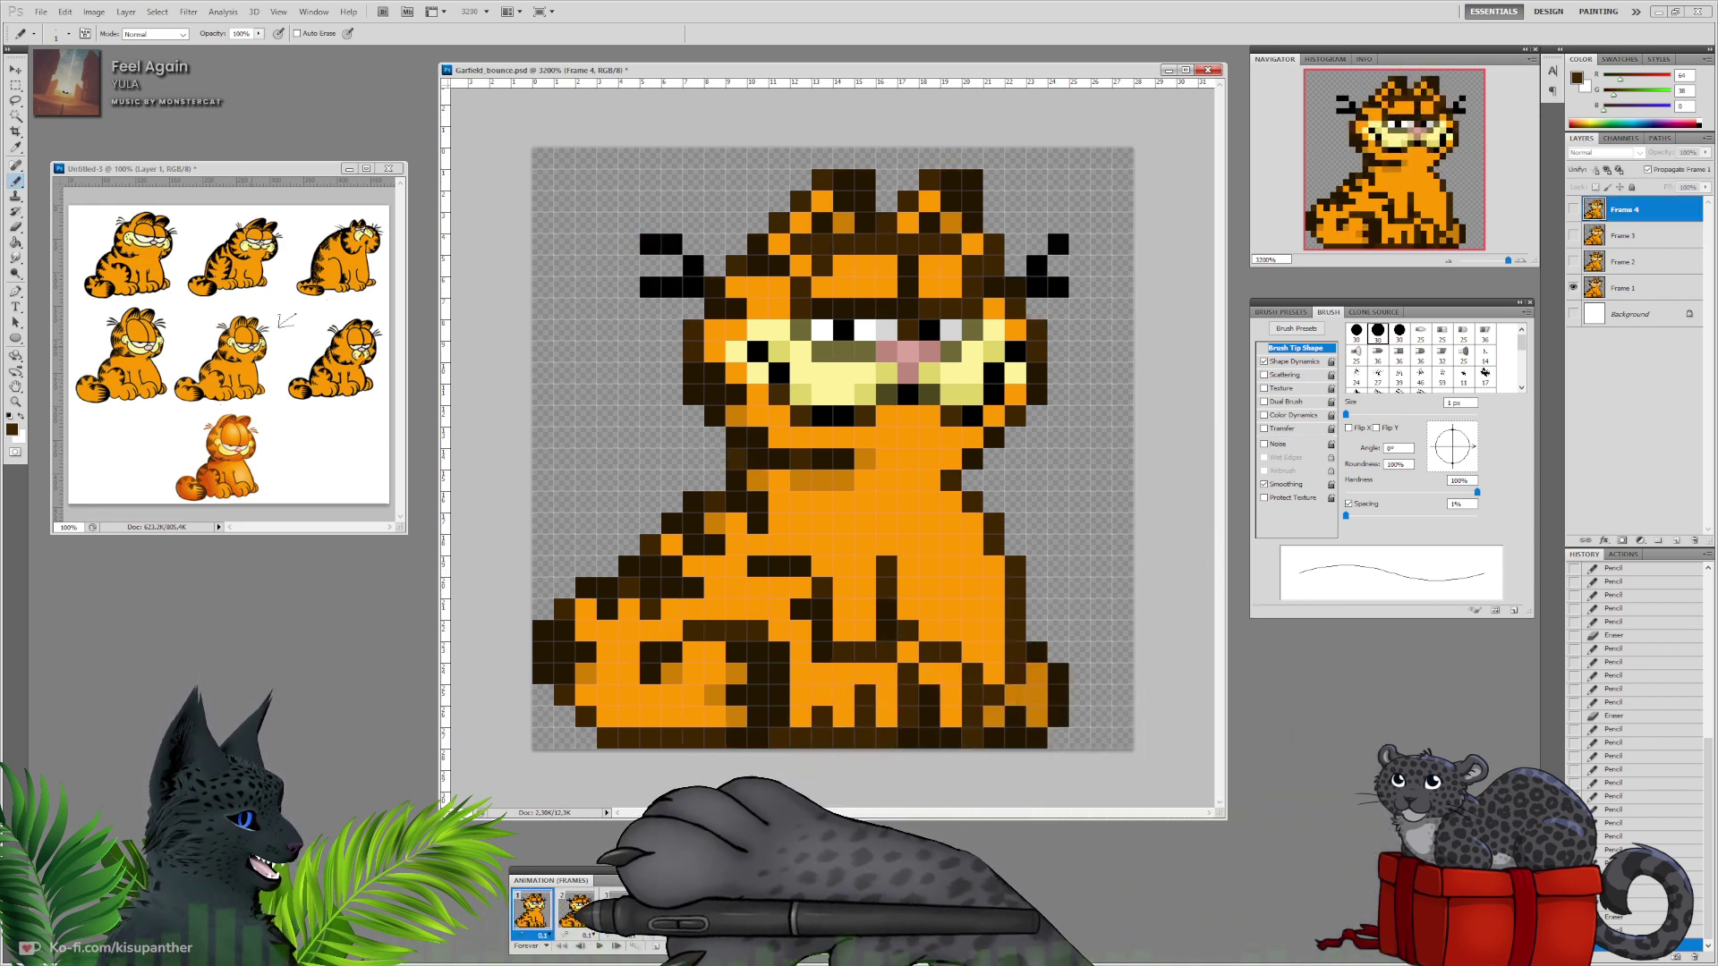
click(599, 946)
click(537, 908)
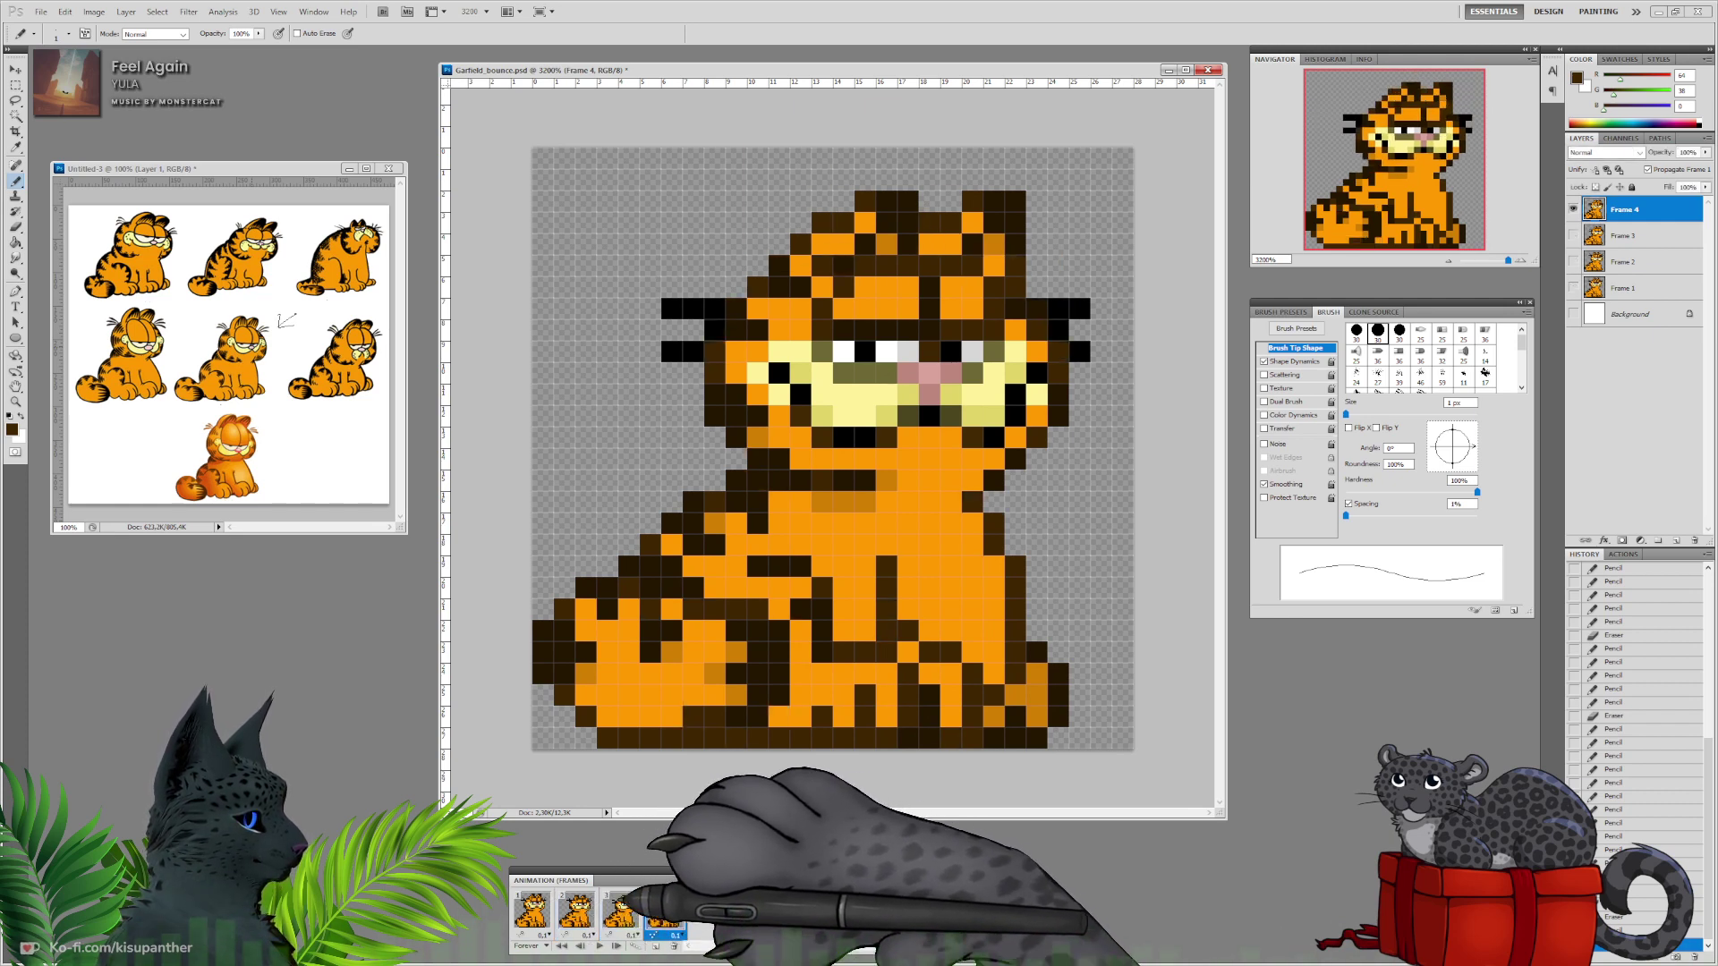
click(579, 908)
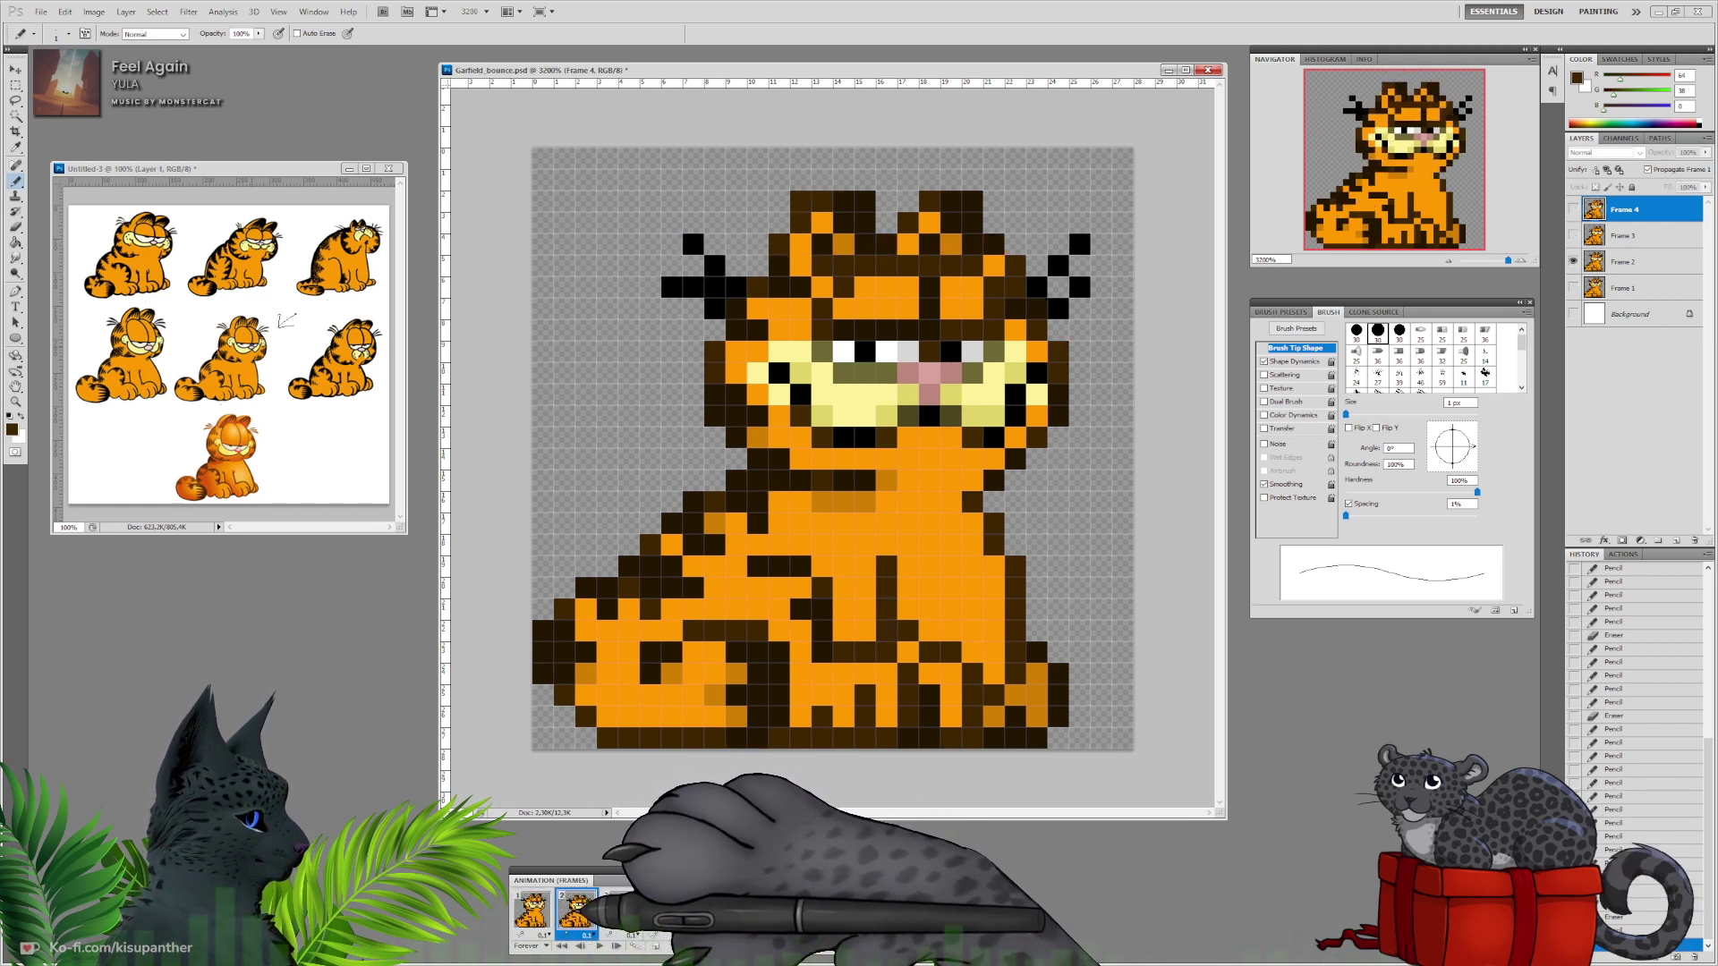
click(543, 905)
On Frames 2, 3 and 4, recolour the front leg's vertical stripe and the bottom outline between the paws with Frame 1's dark stripe colour.
alt+click(889, 621)
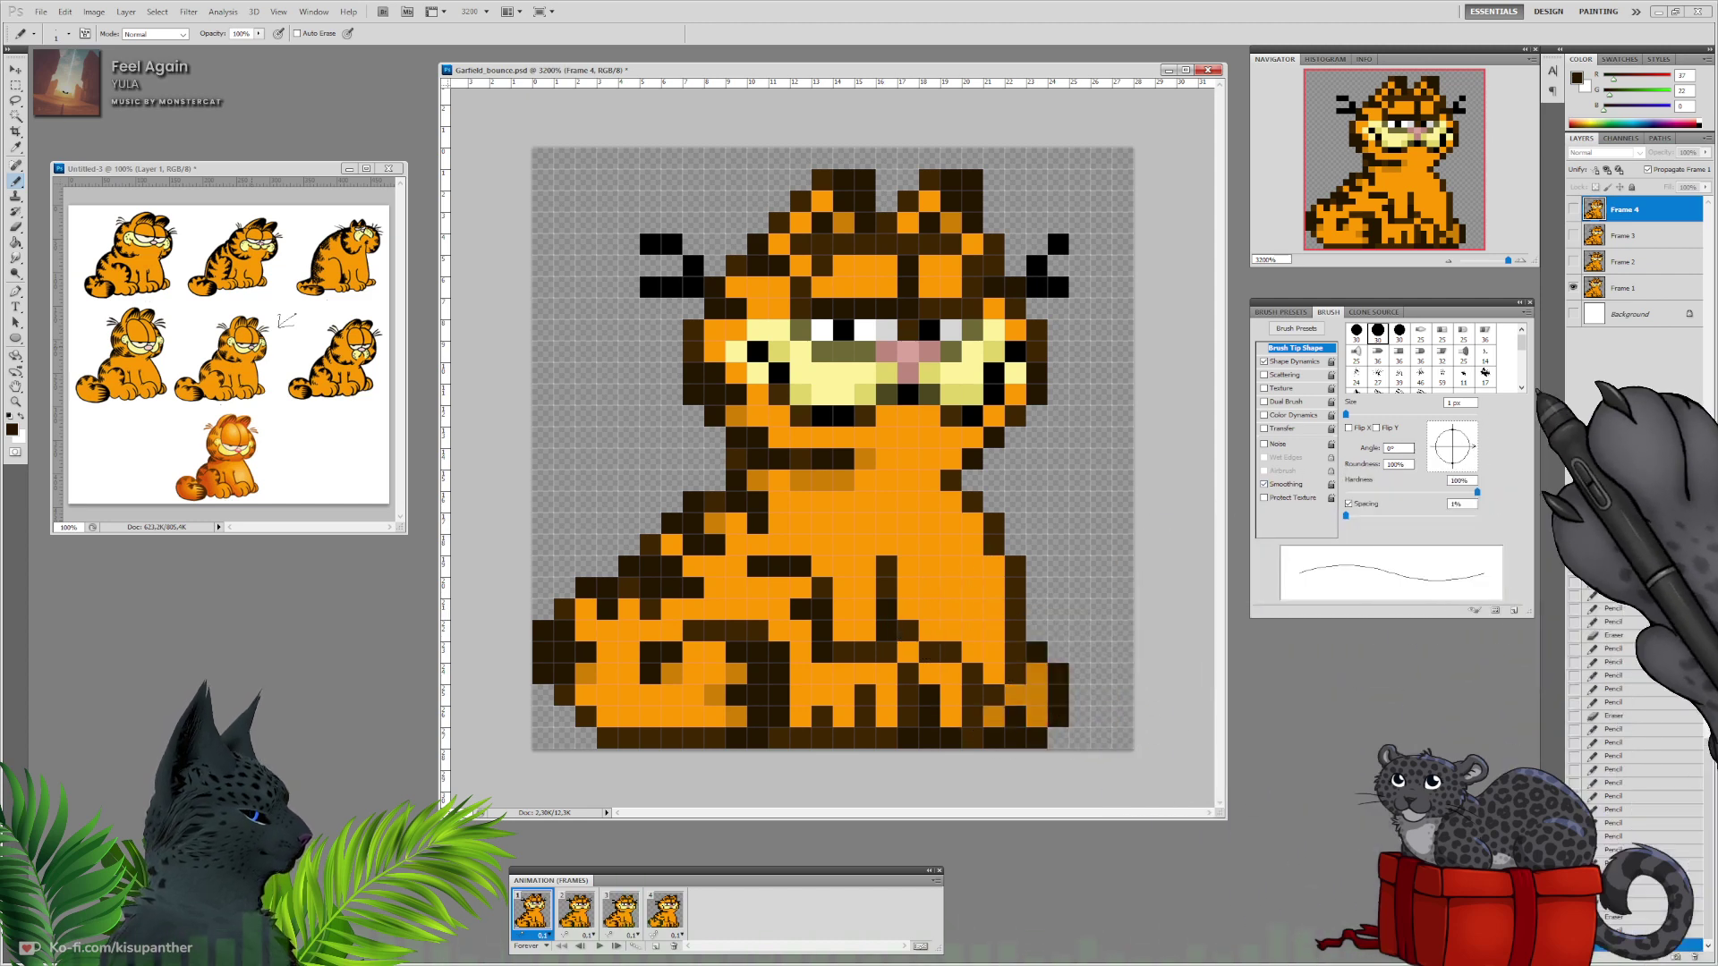
click(1624, 262)
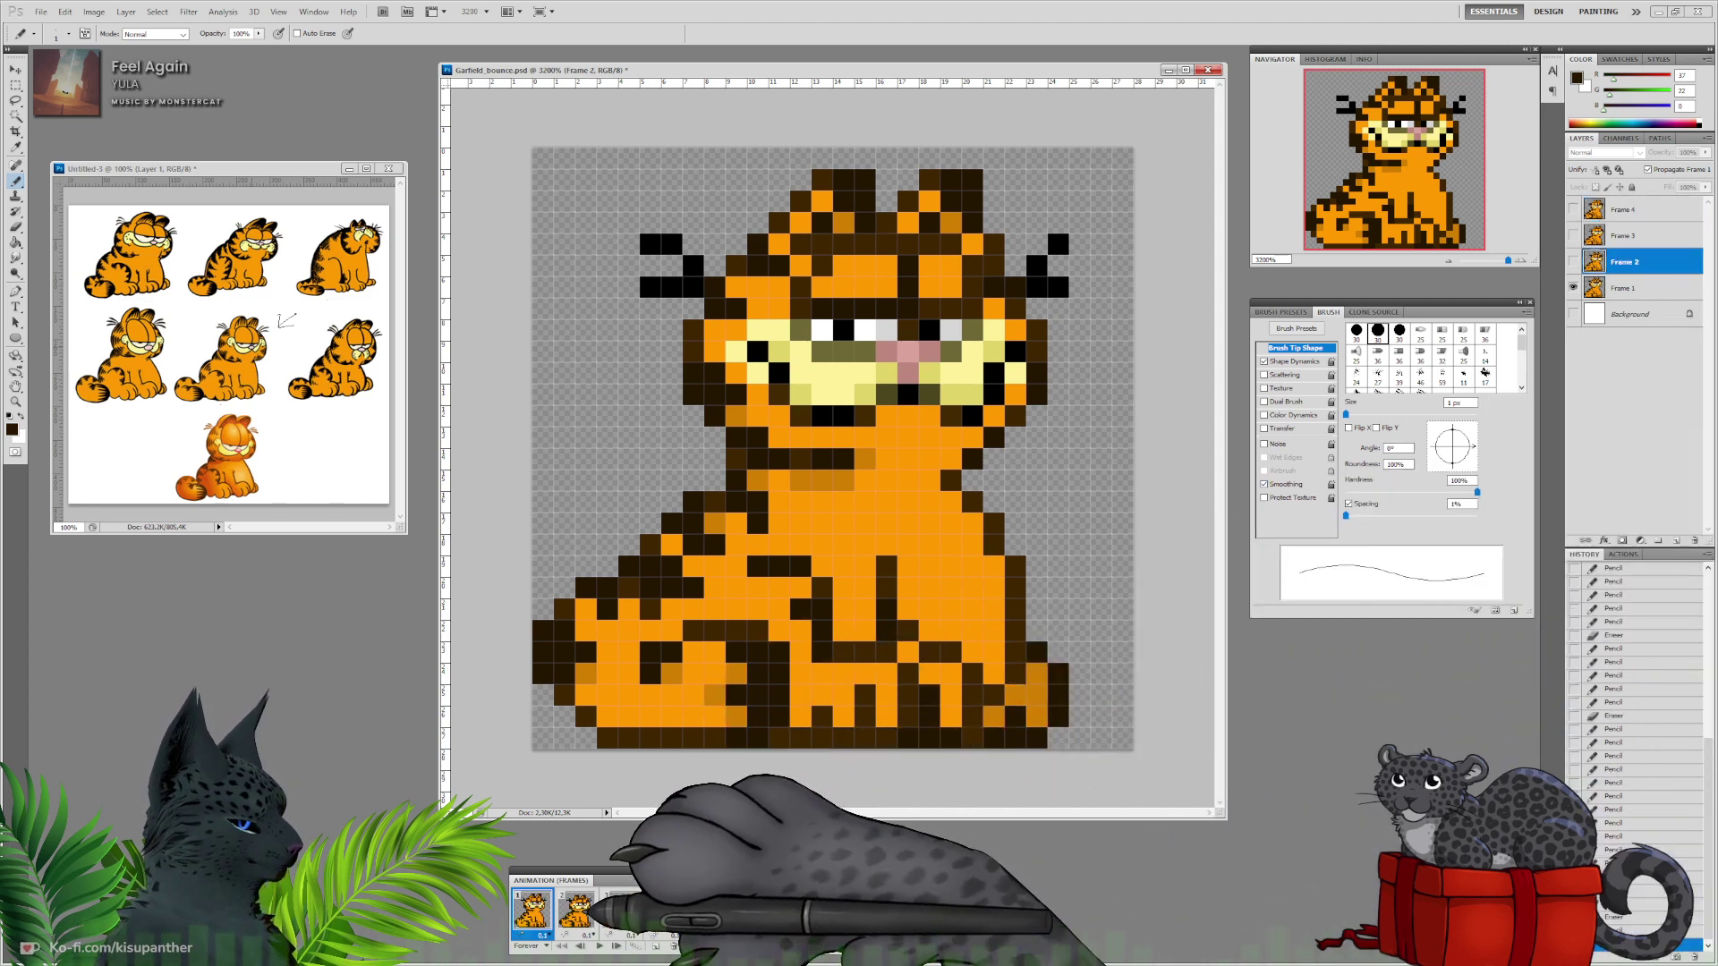
click(577, 910)
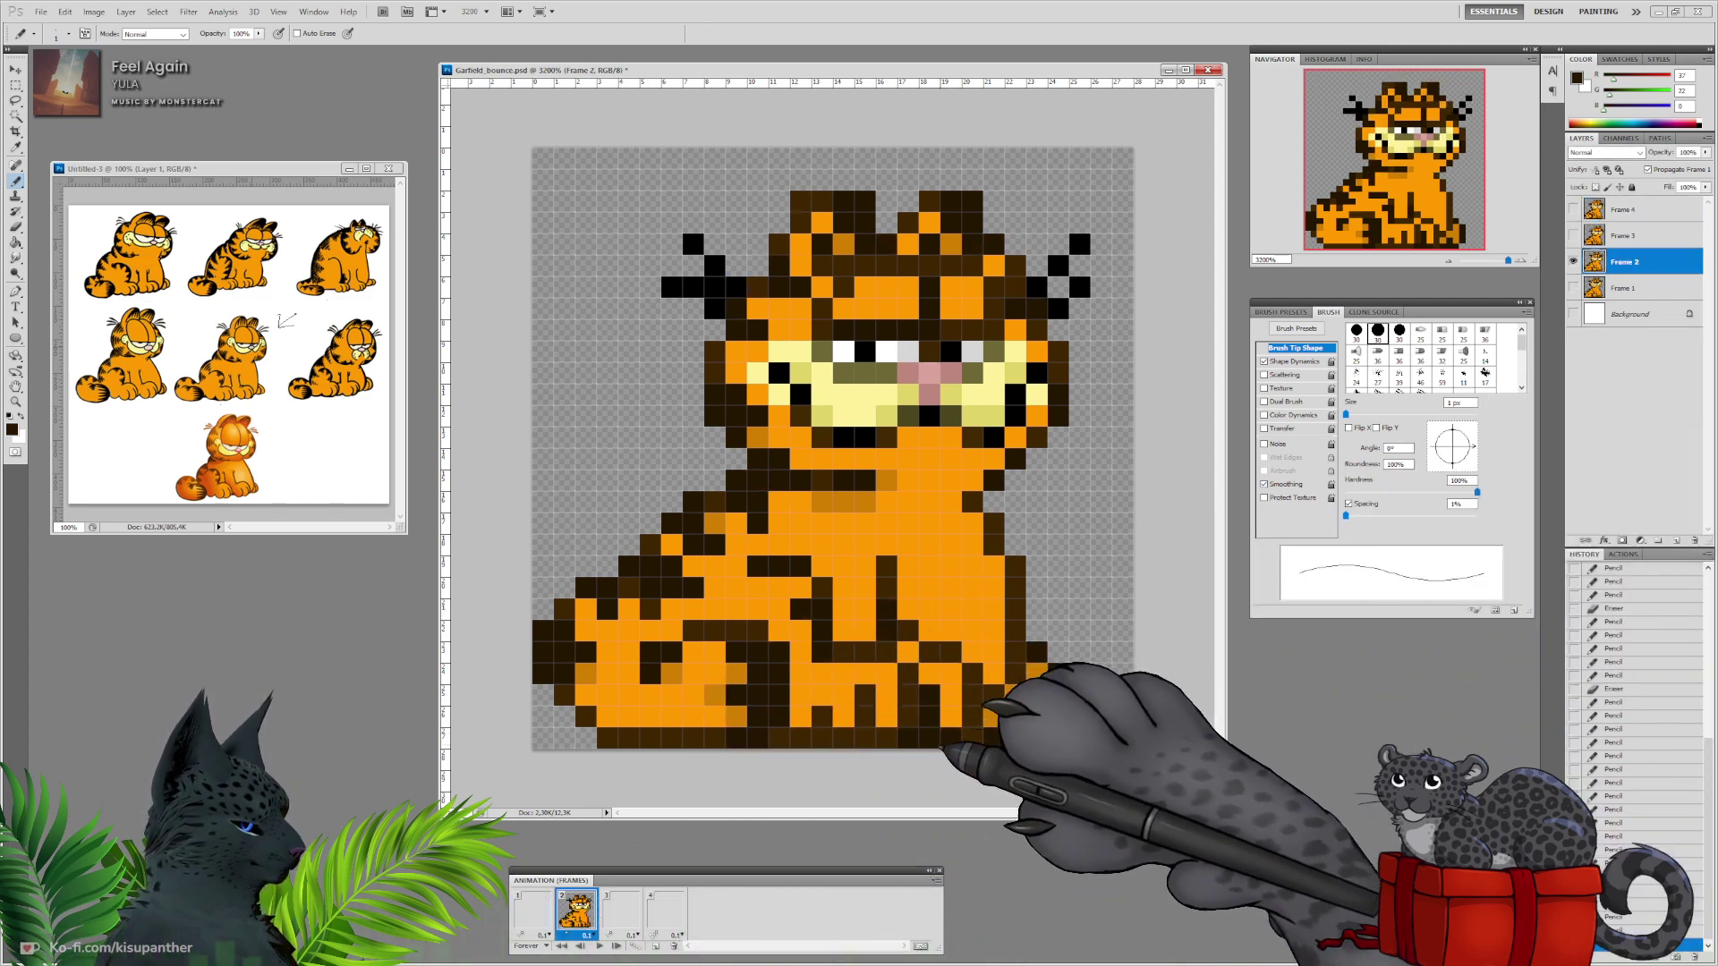
click(621, 911)
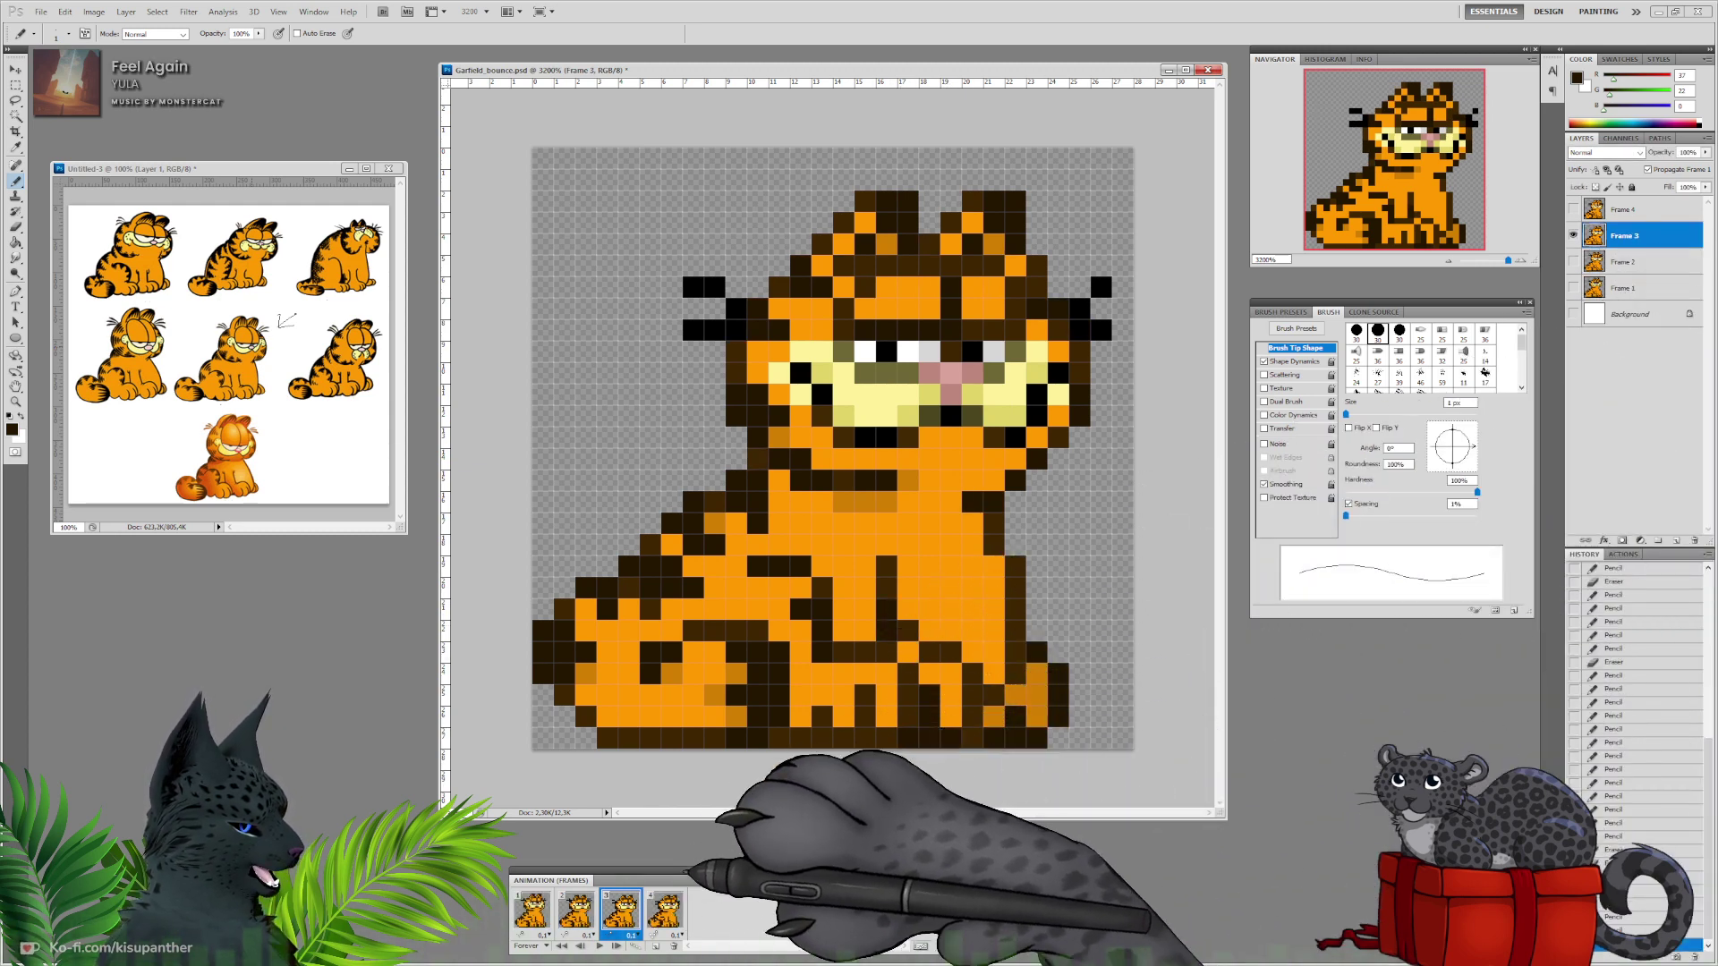
click(664, 910)
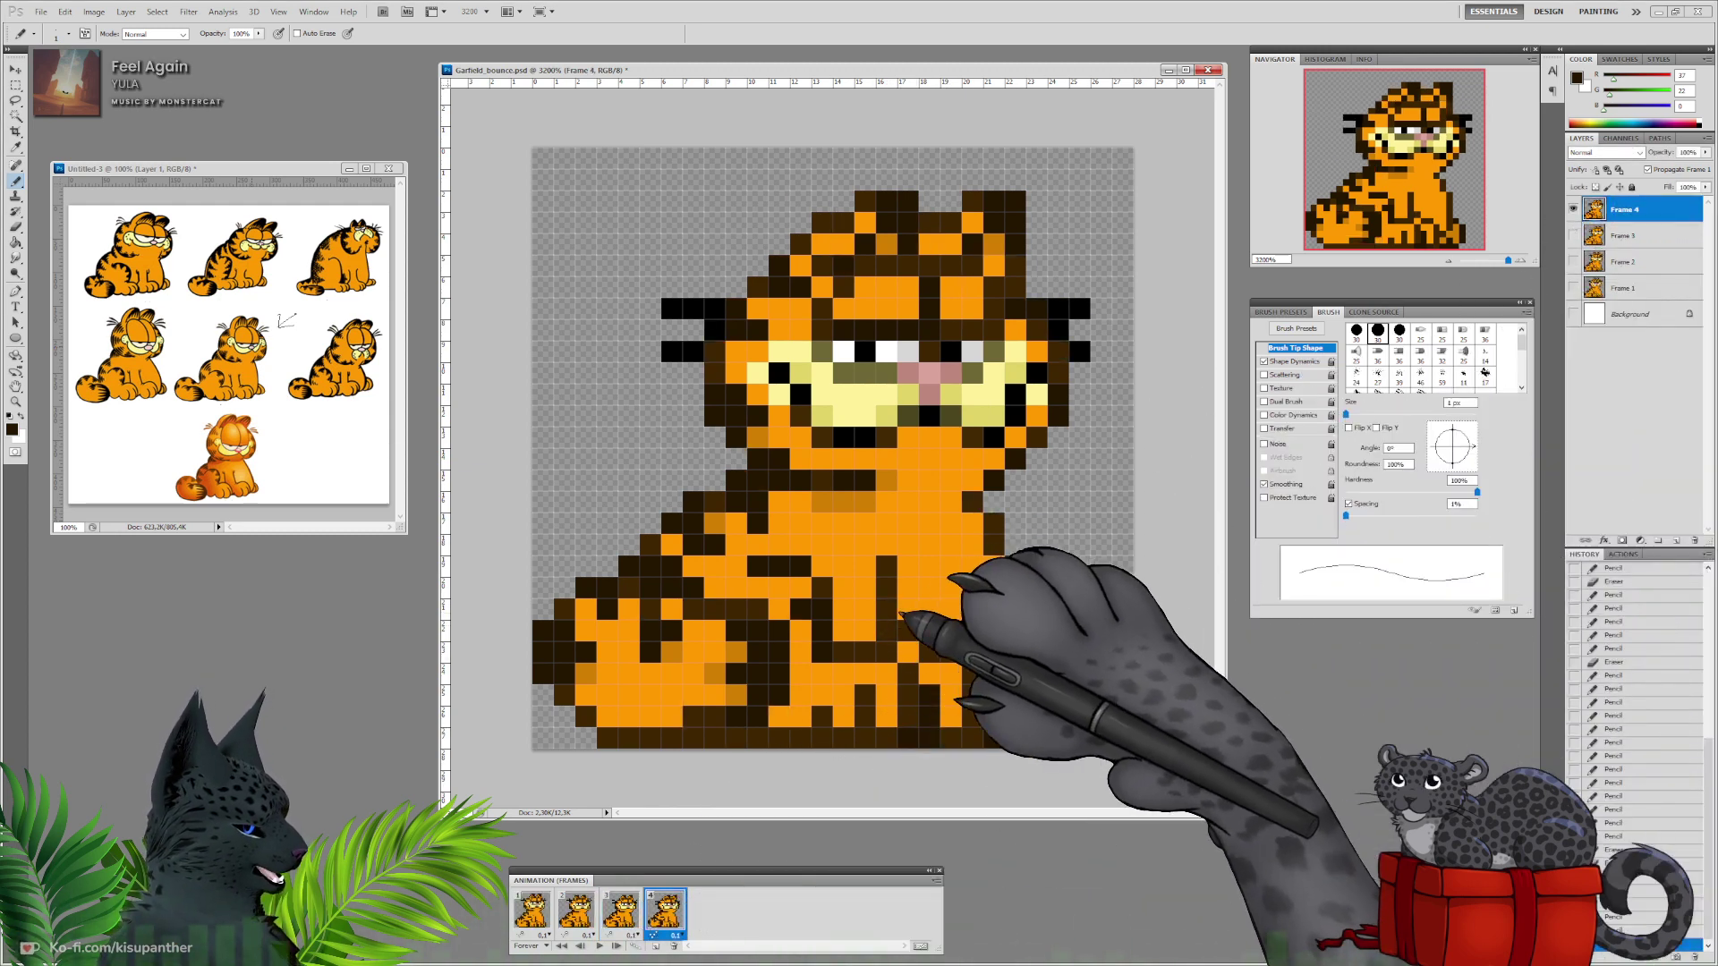
click(888, 630)
drag(907, 739, 952, 744)
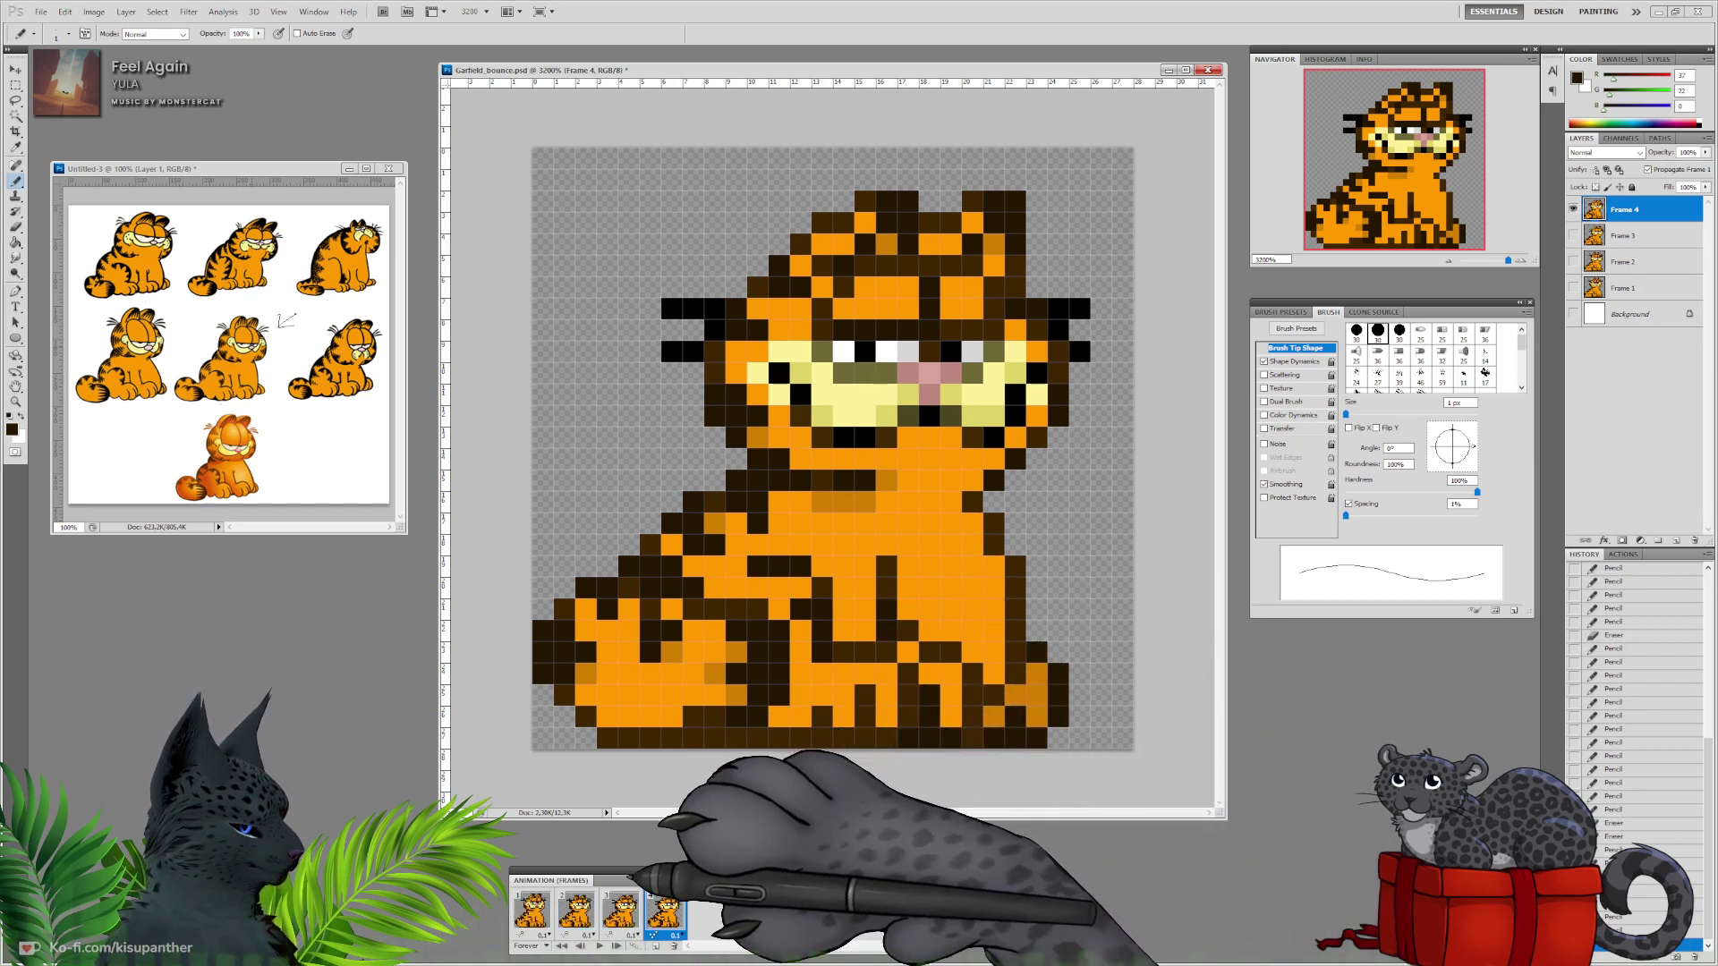
Play the animation to check the leg stripe and outline, and return to the first frame.
click(598, 946)
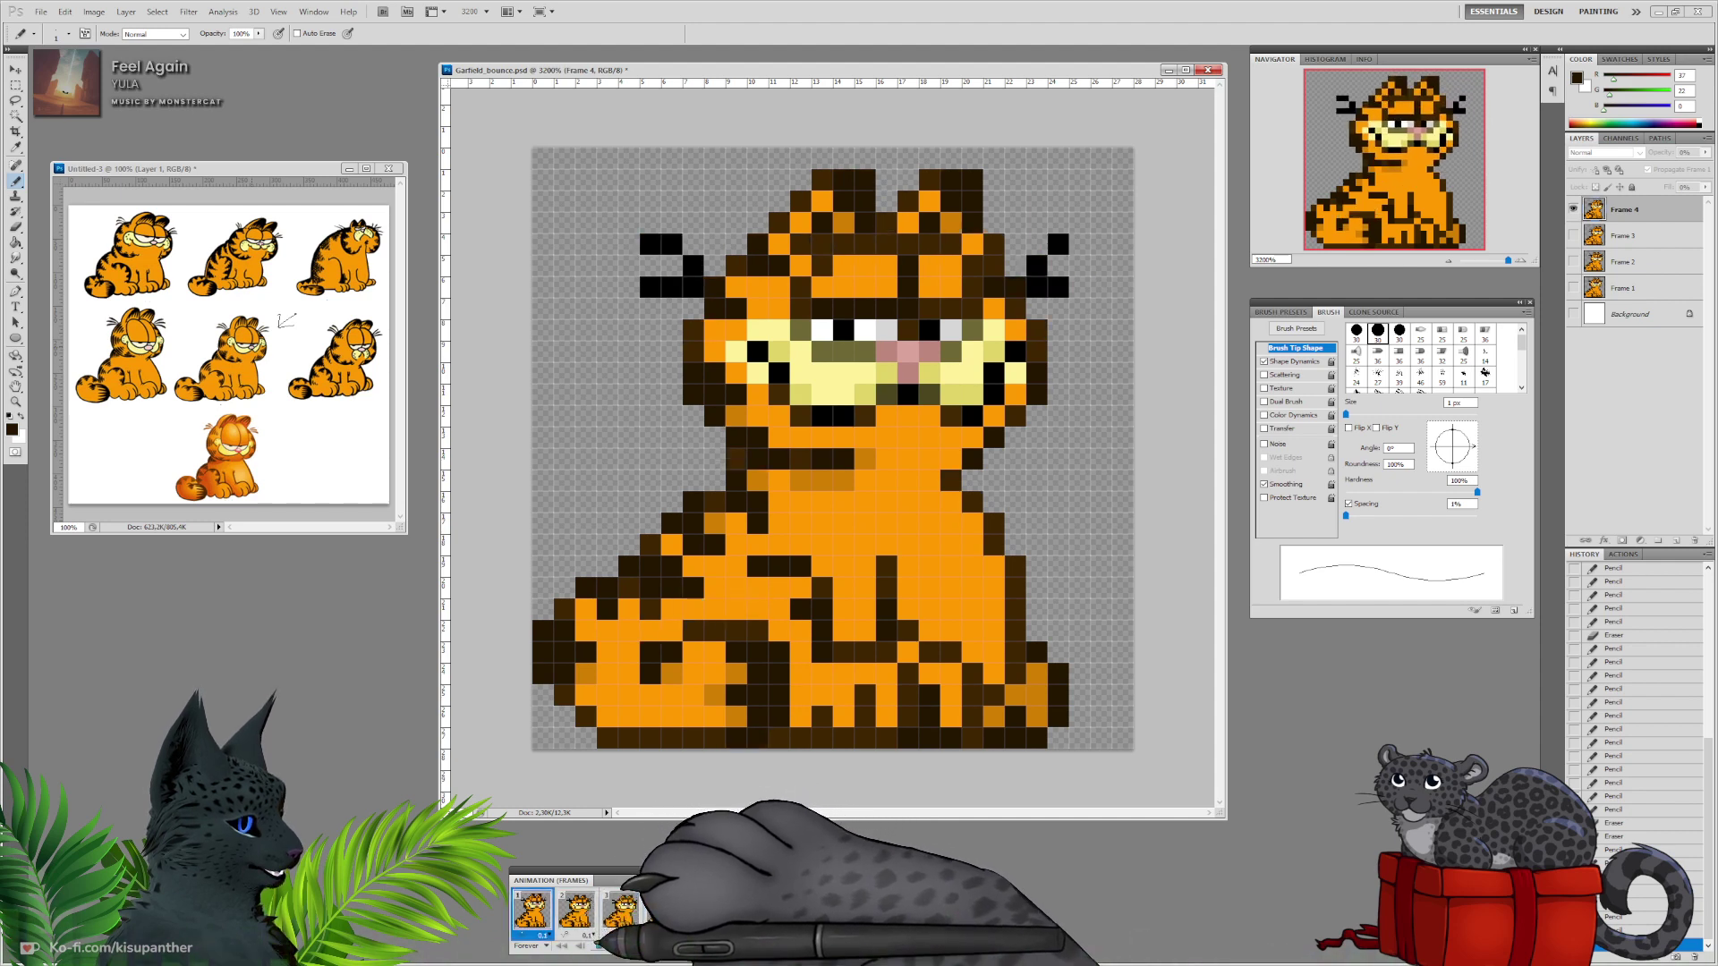
click(598, 945)
click(541, 911)
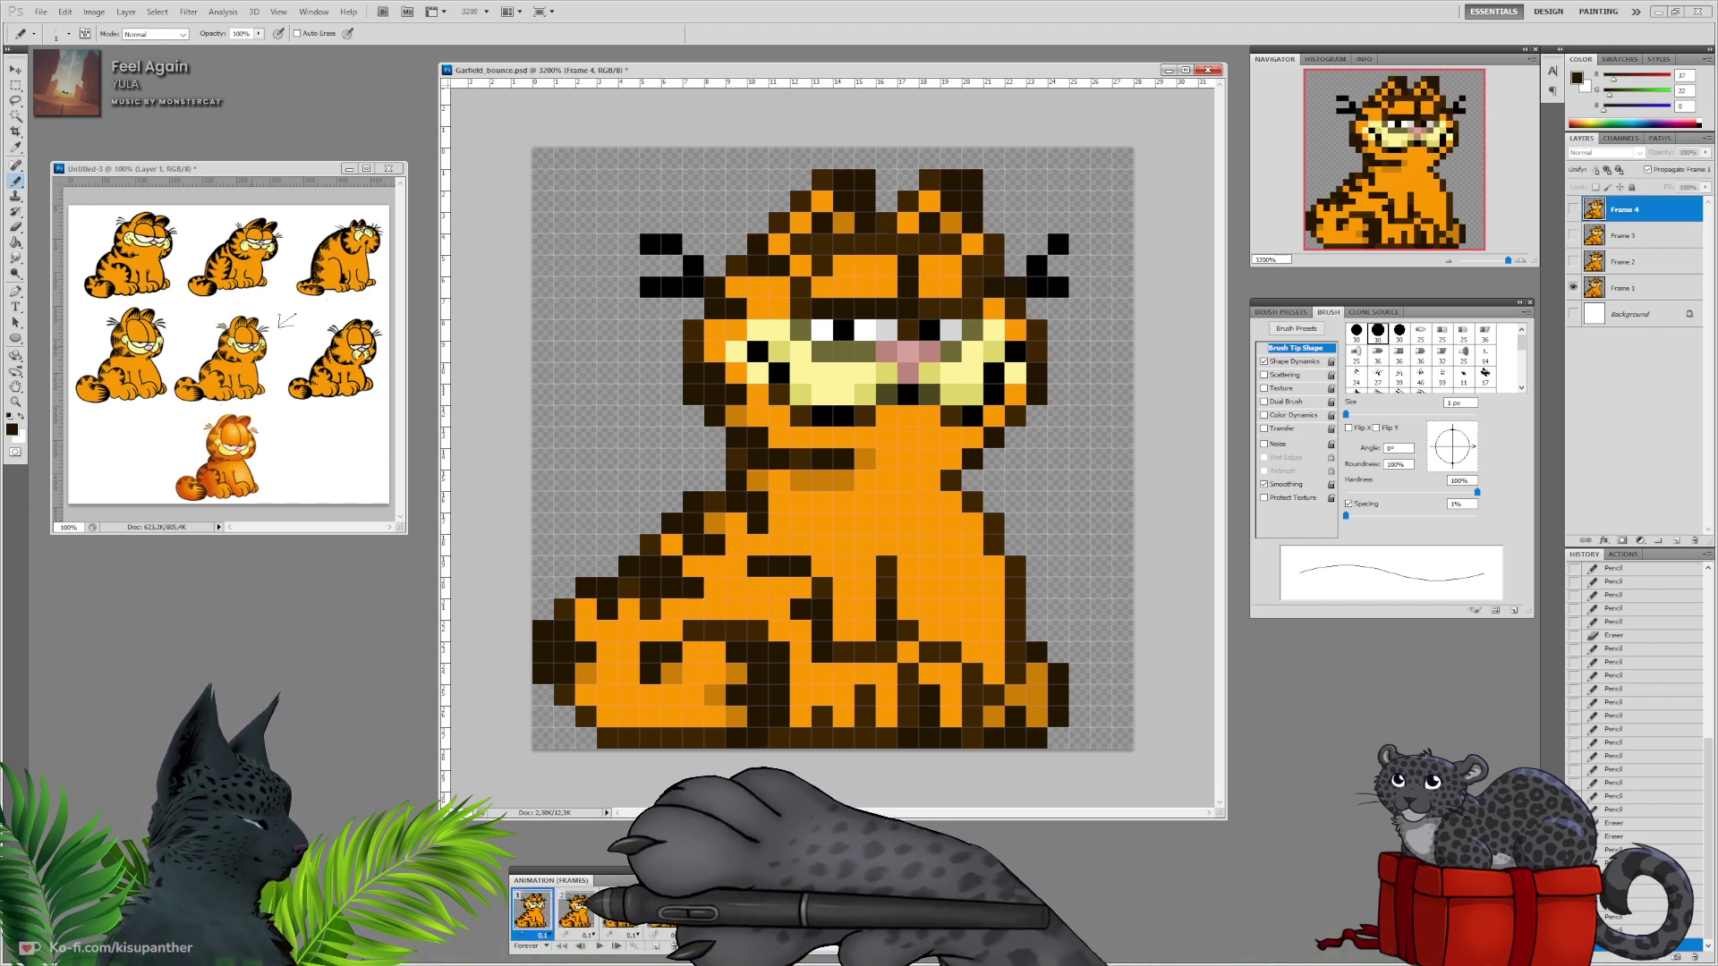
Step through the four frames and play the animation to check the bounce and the body outline.
click(575, 909)
click(620, 910)
click(664, 910)
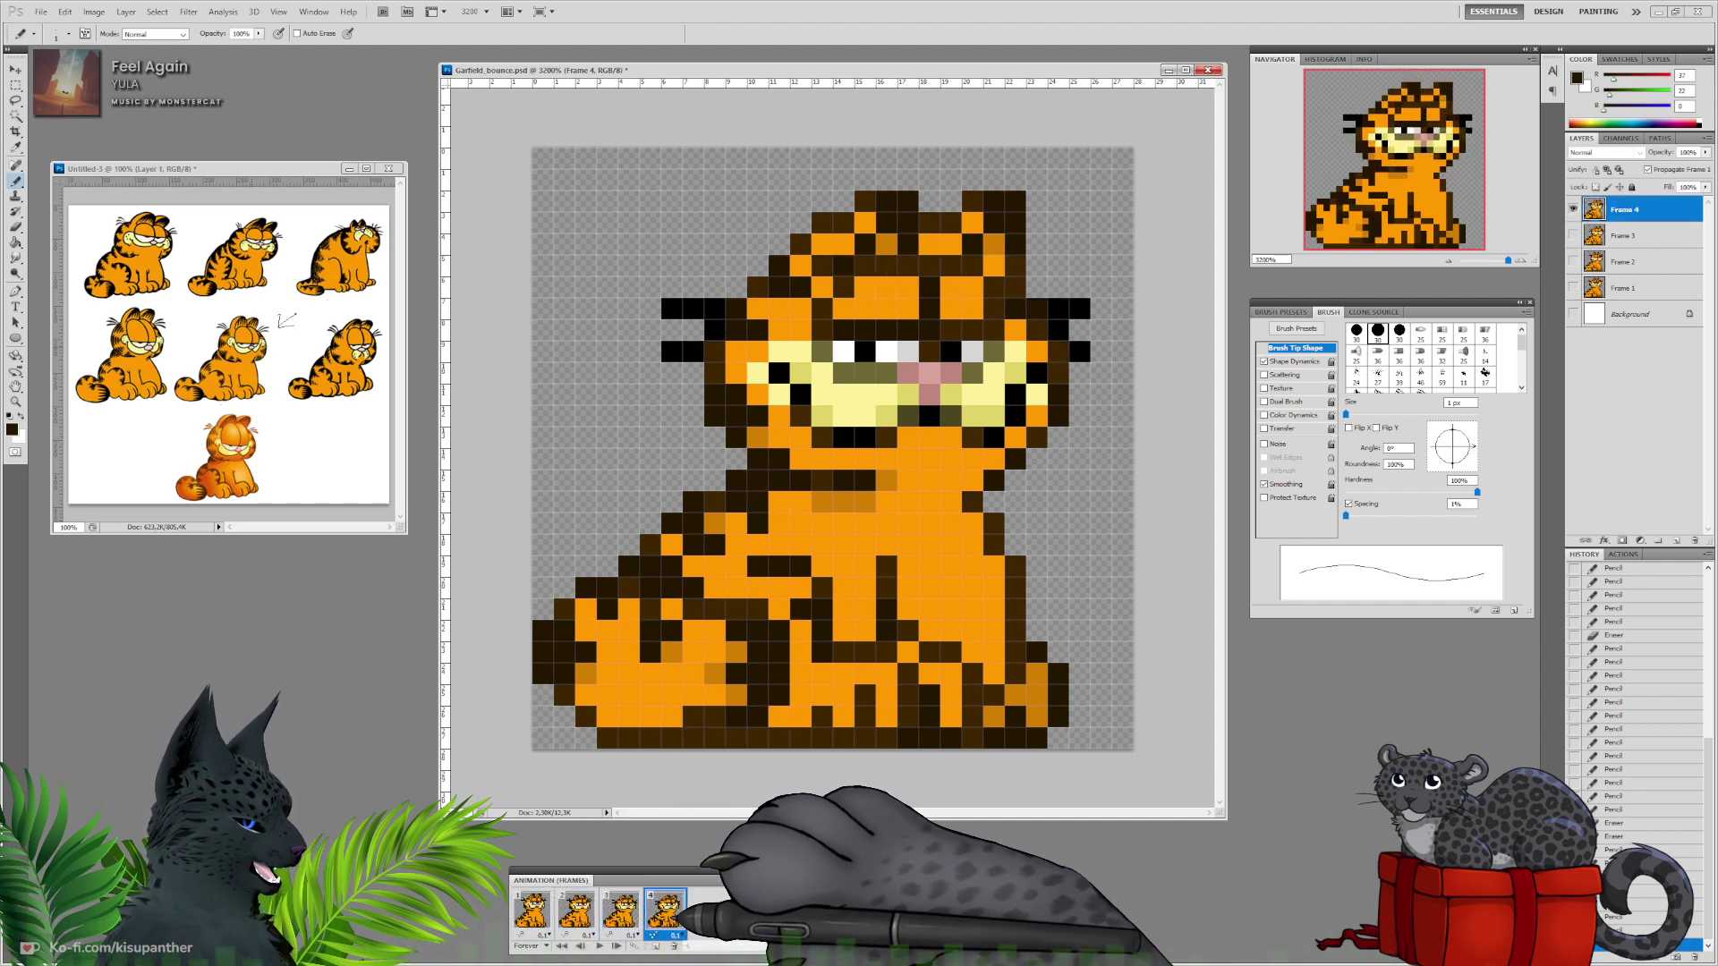
click(580, 908)
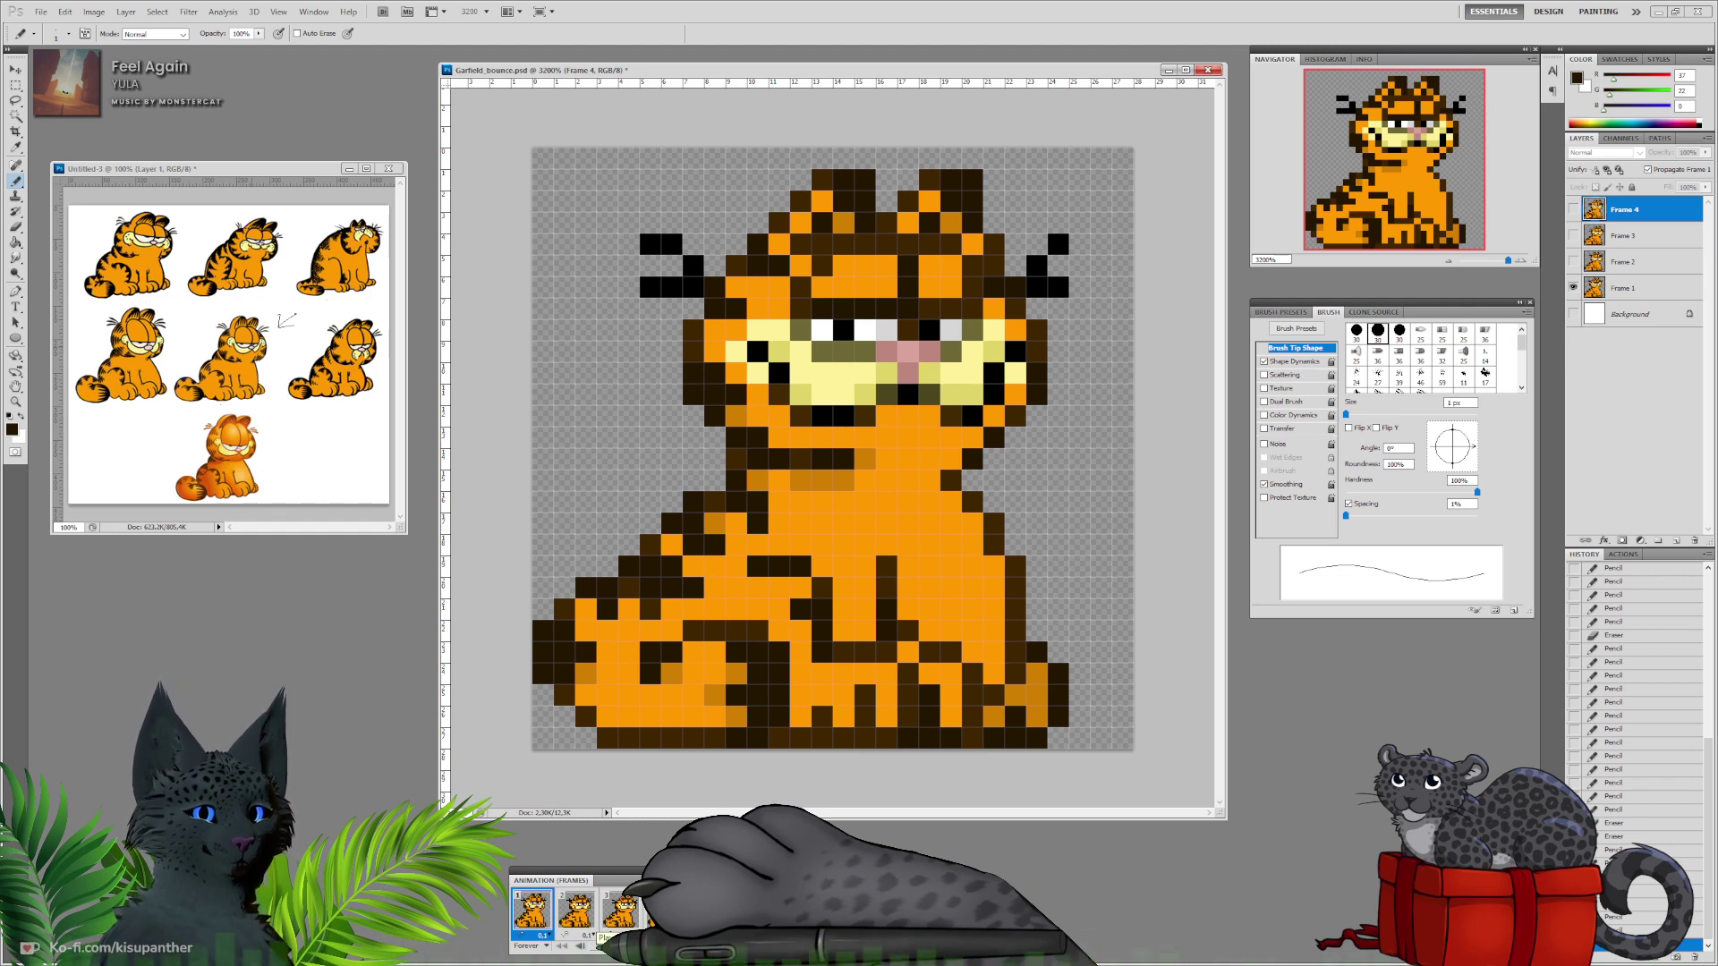
click(597, 946)
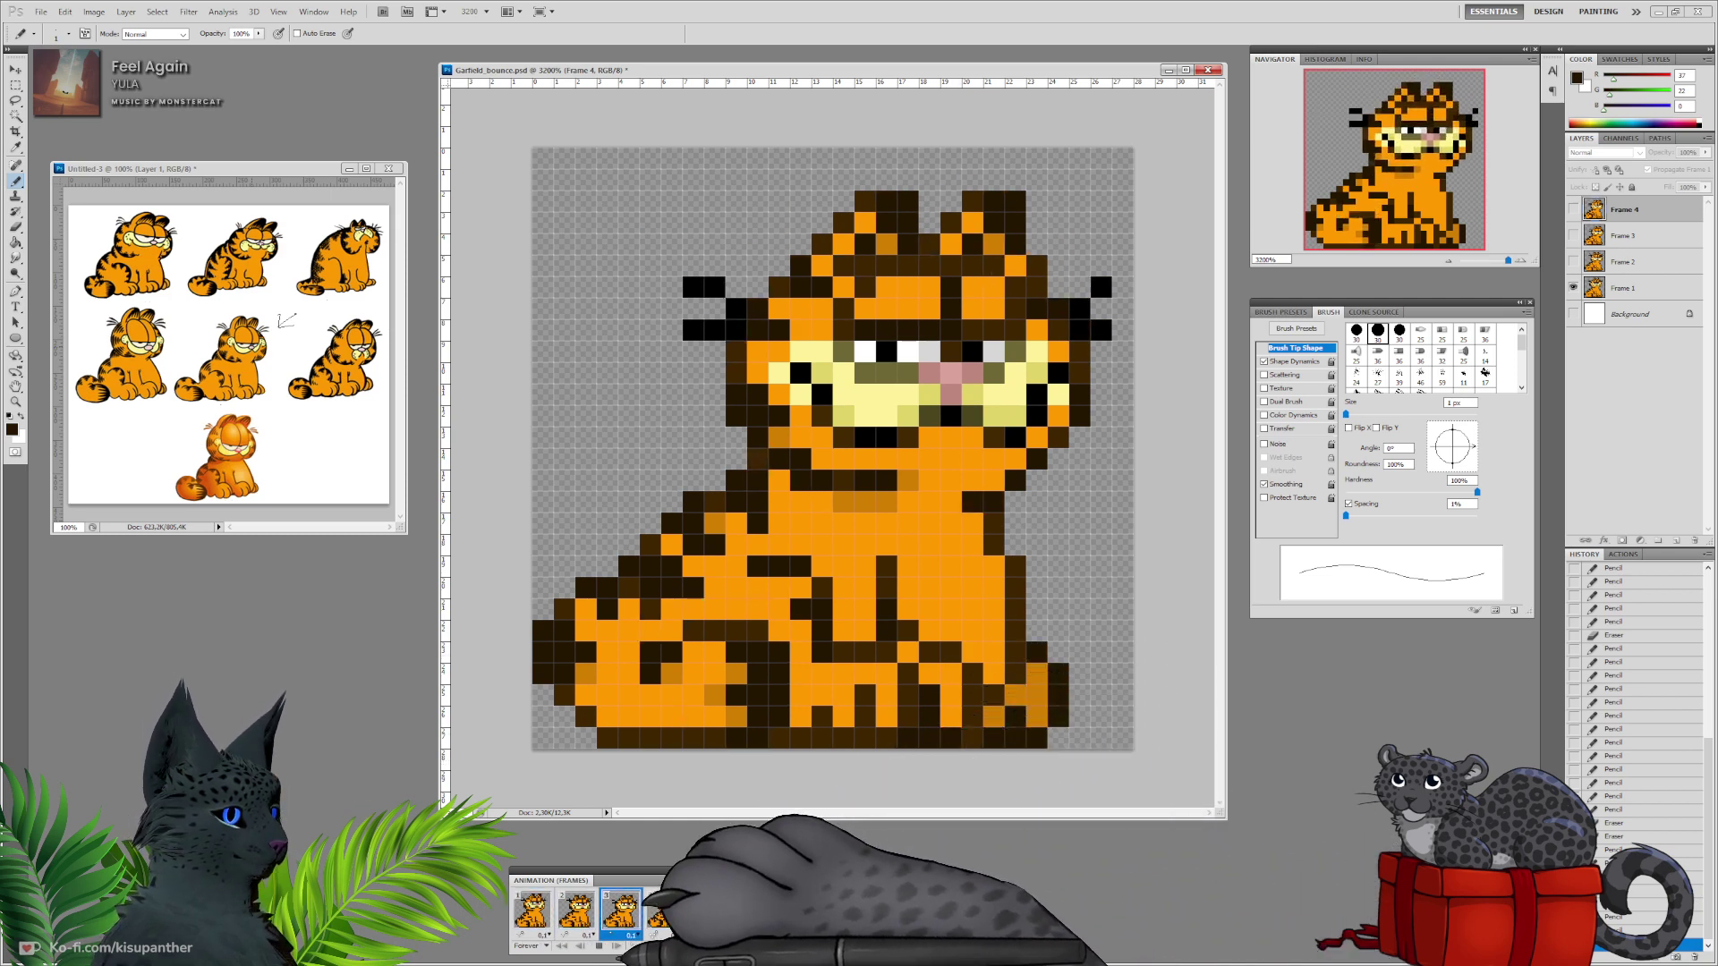
click(599, 945)
click(533, 912)
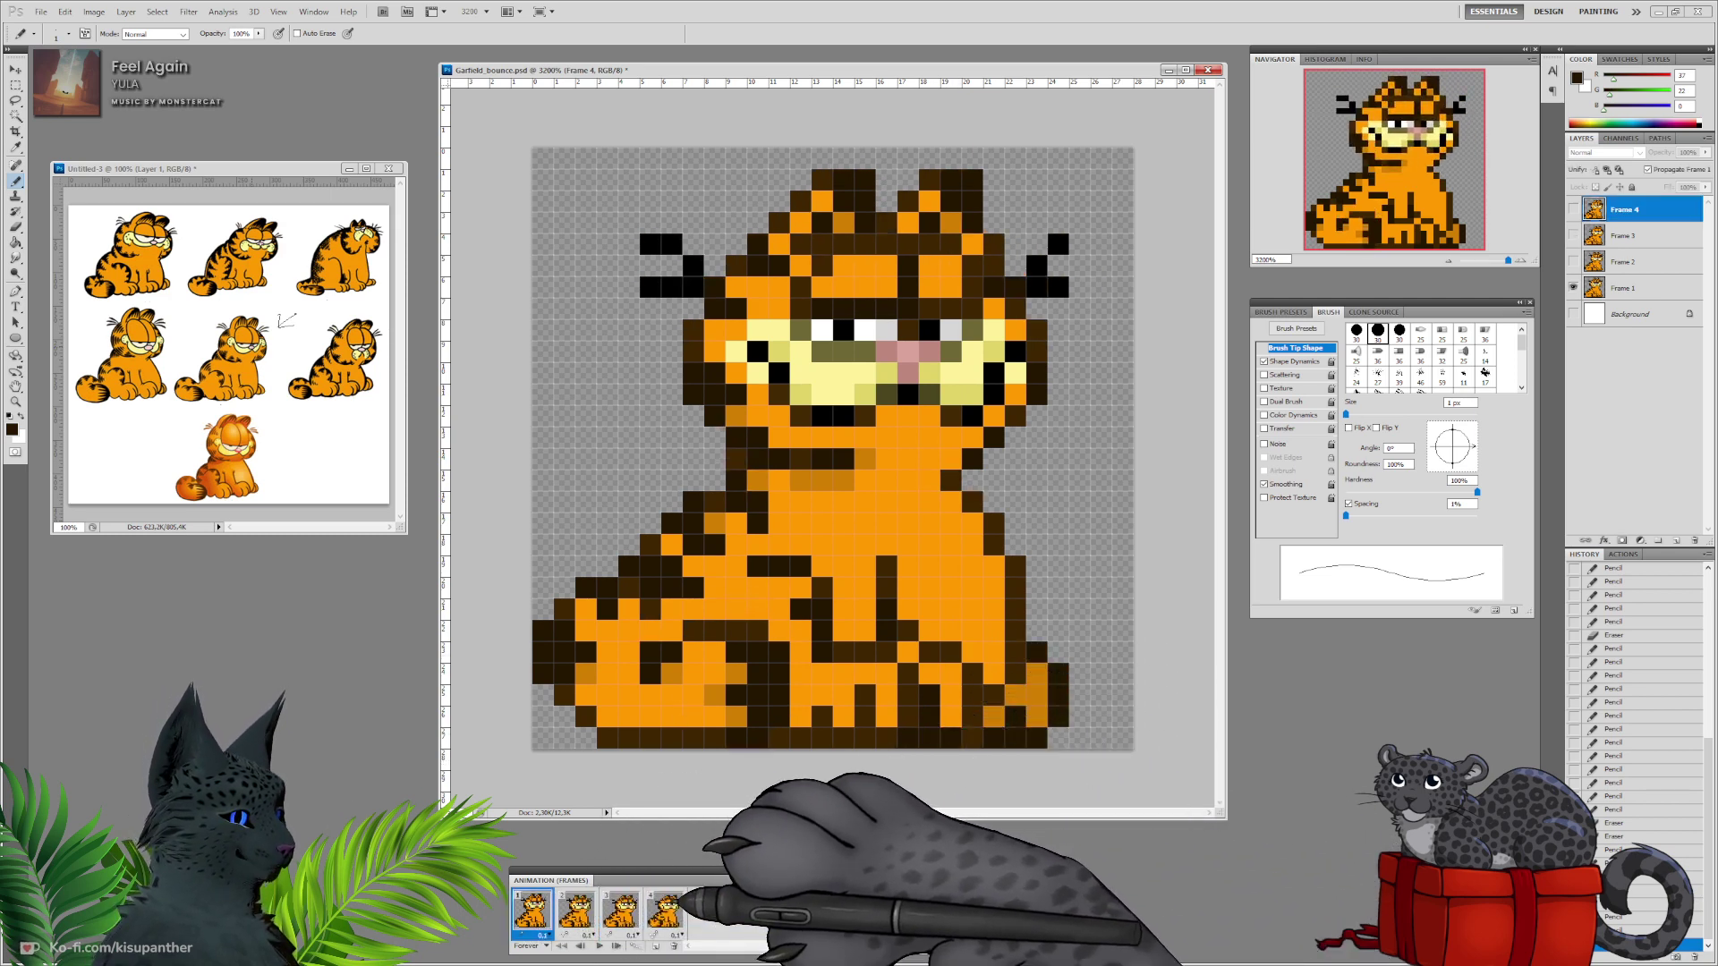
click(666, 910)
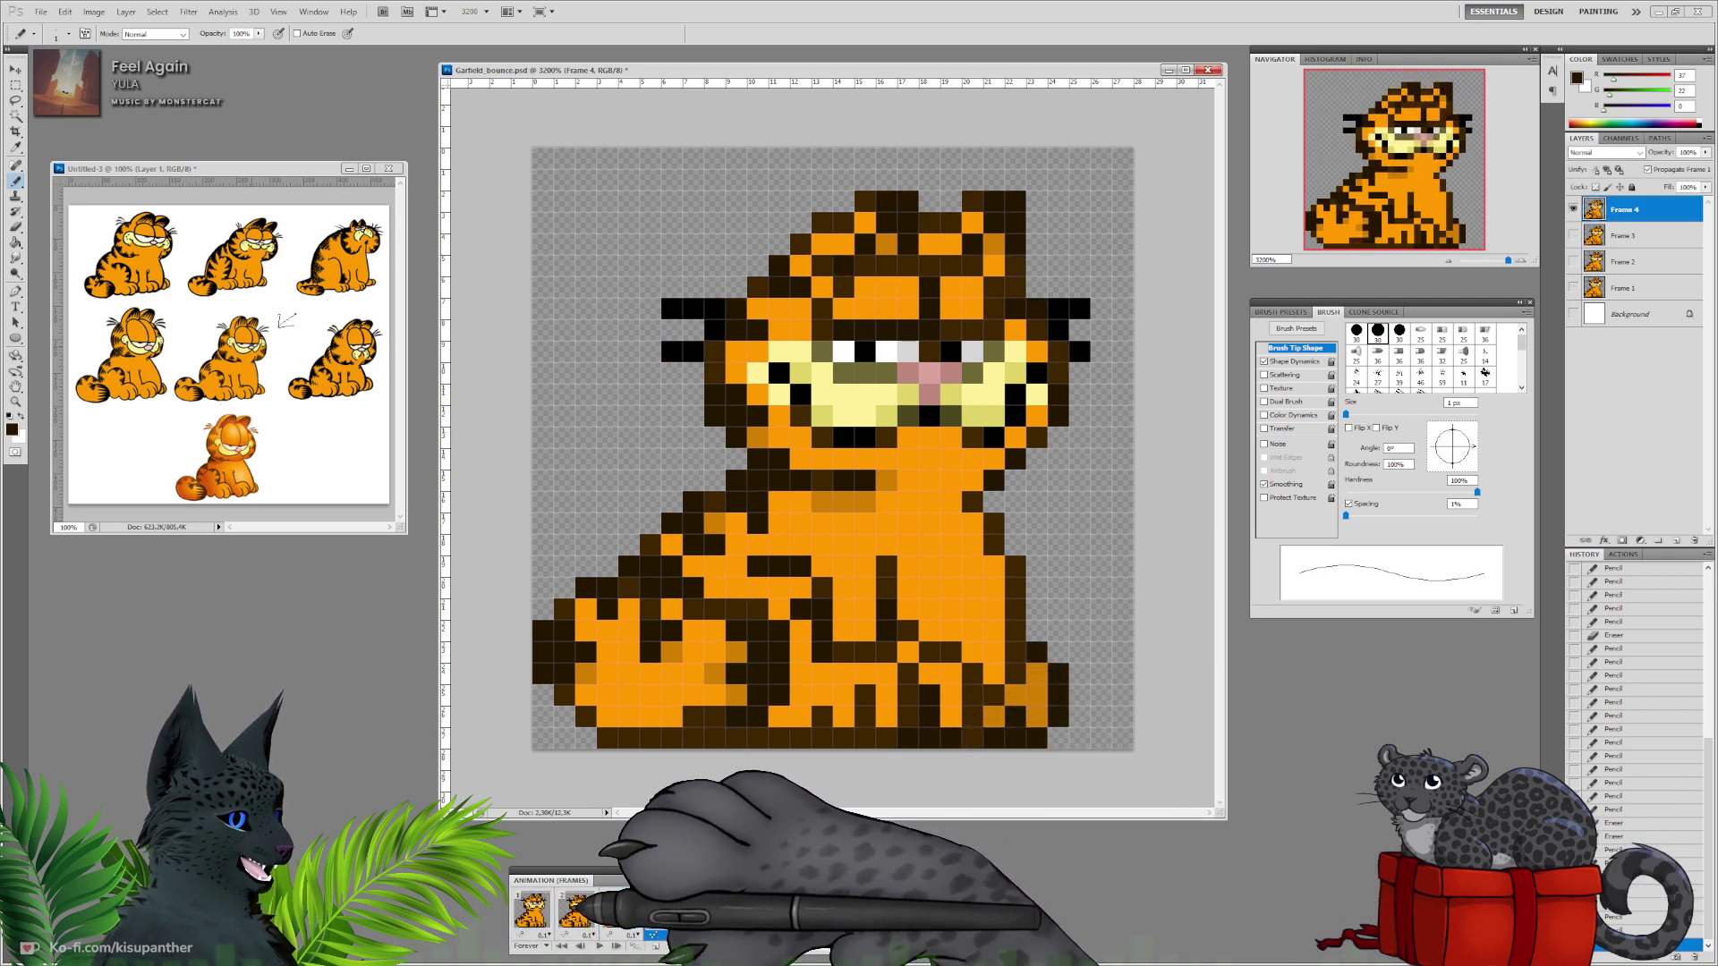
click(576, 911)
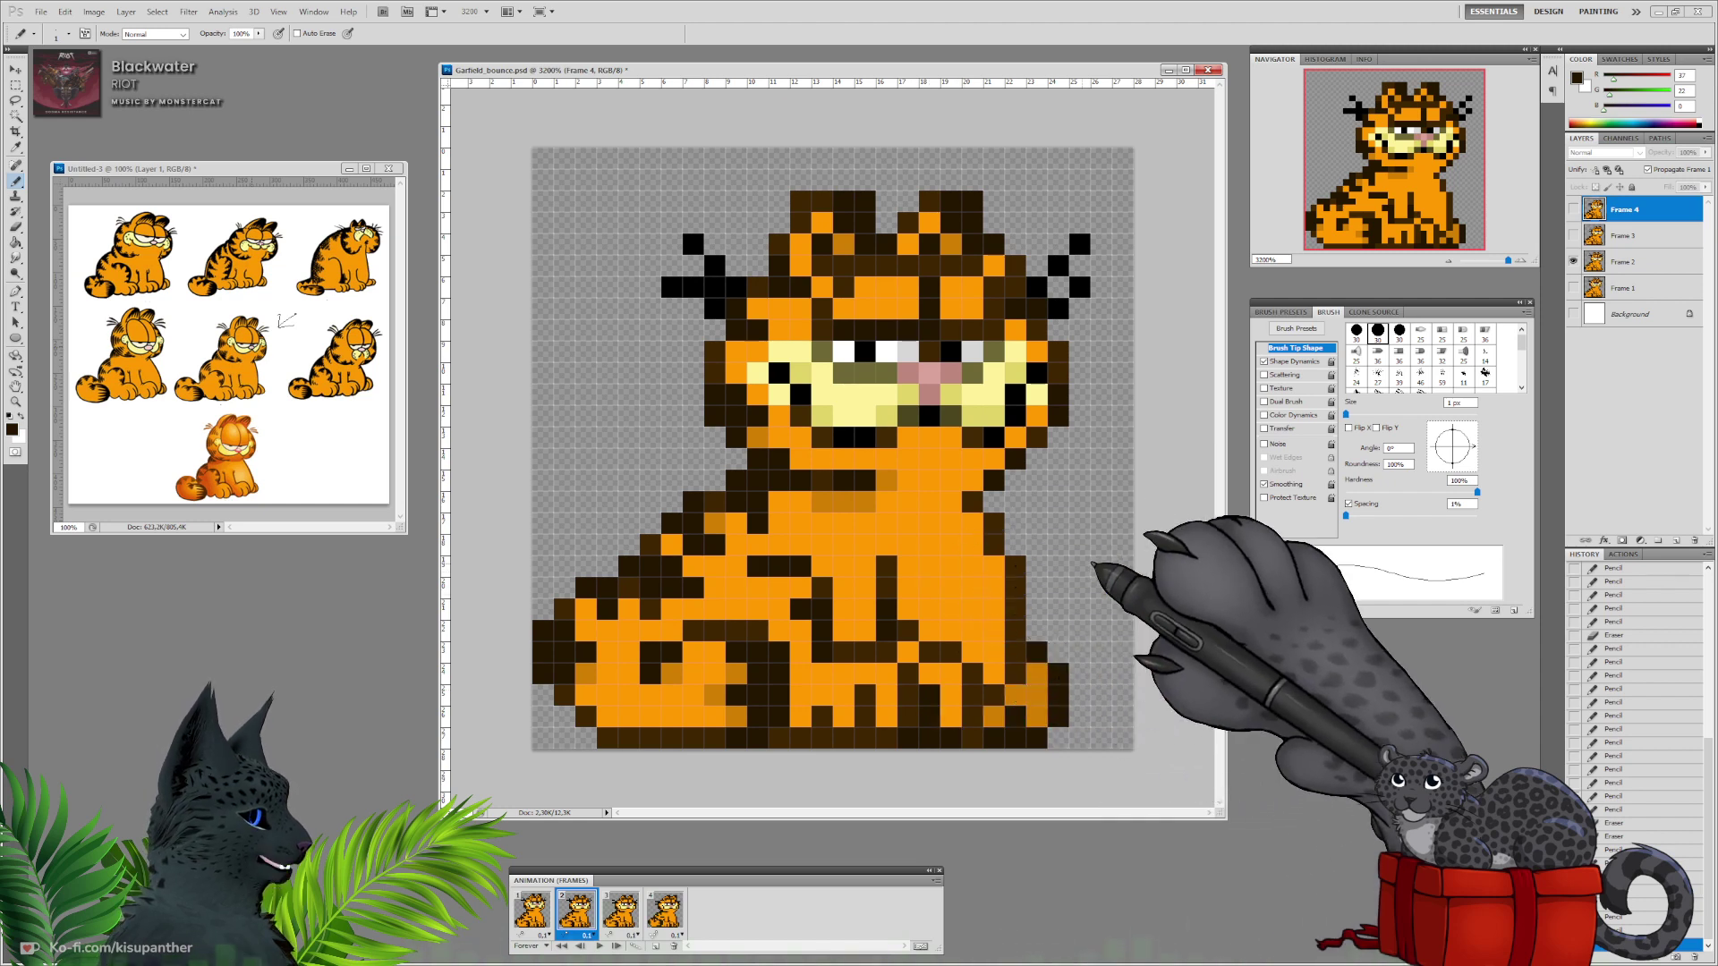
On Frame 2, redraw the lower end of the front leg's vertical stripe so it bends to the right, and play the animation.
click(1624, 263)
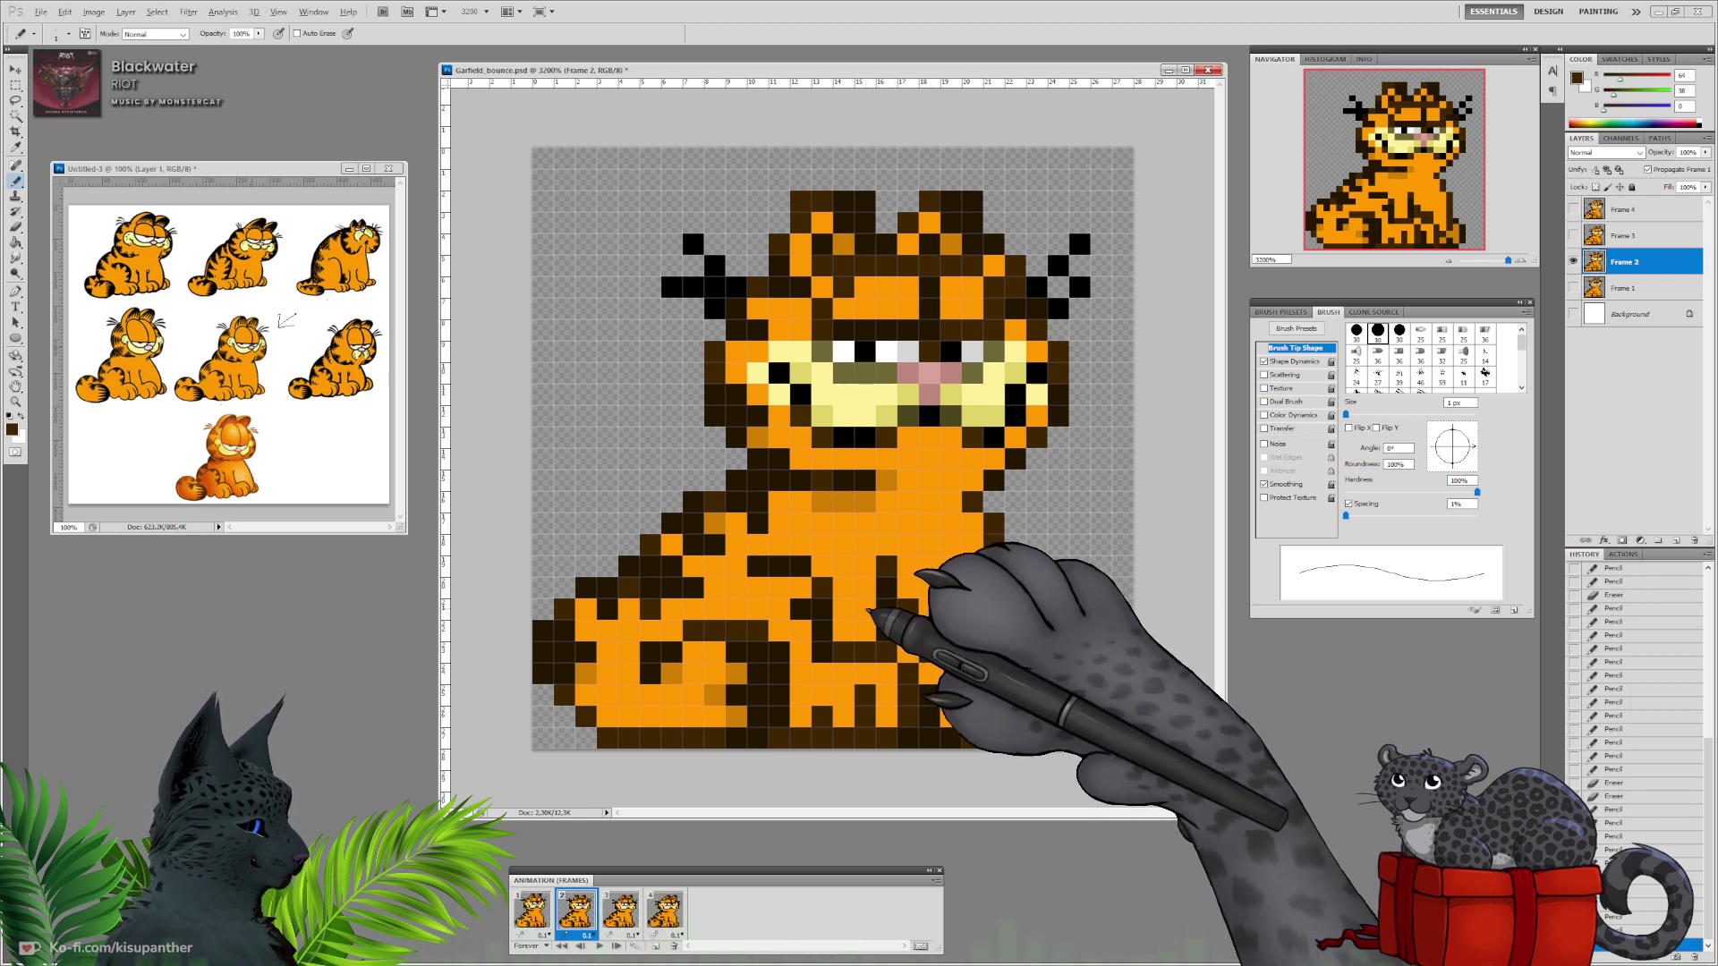
click(945, 656)
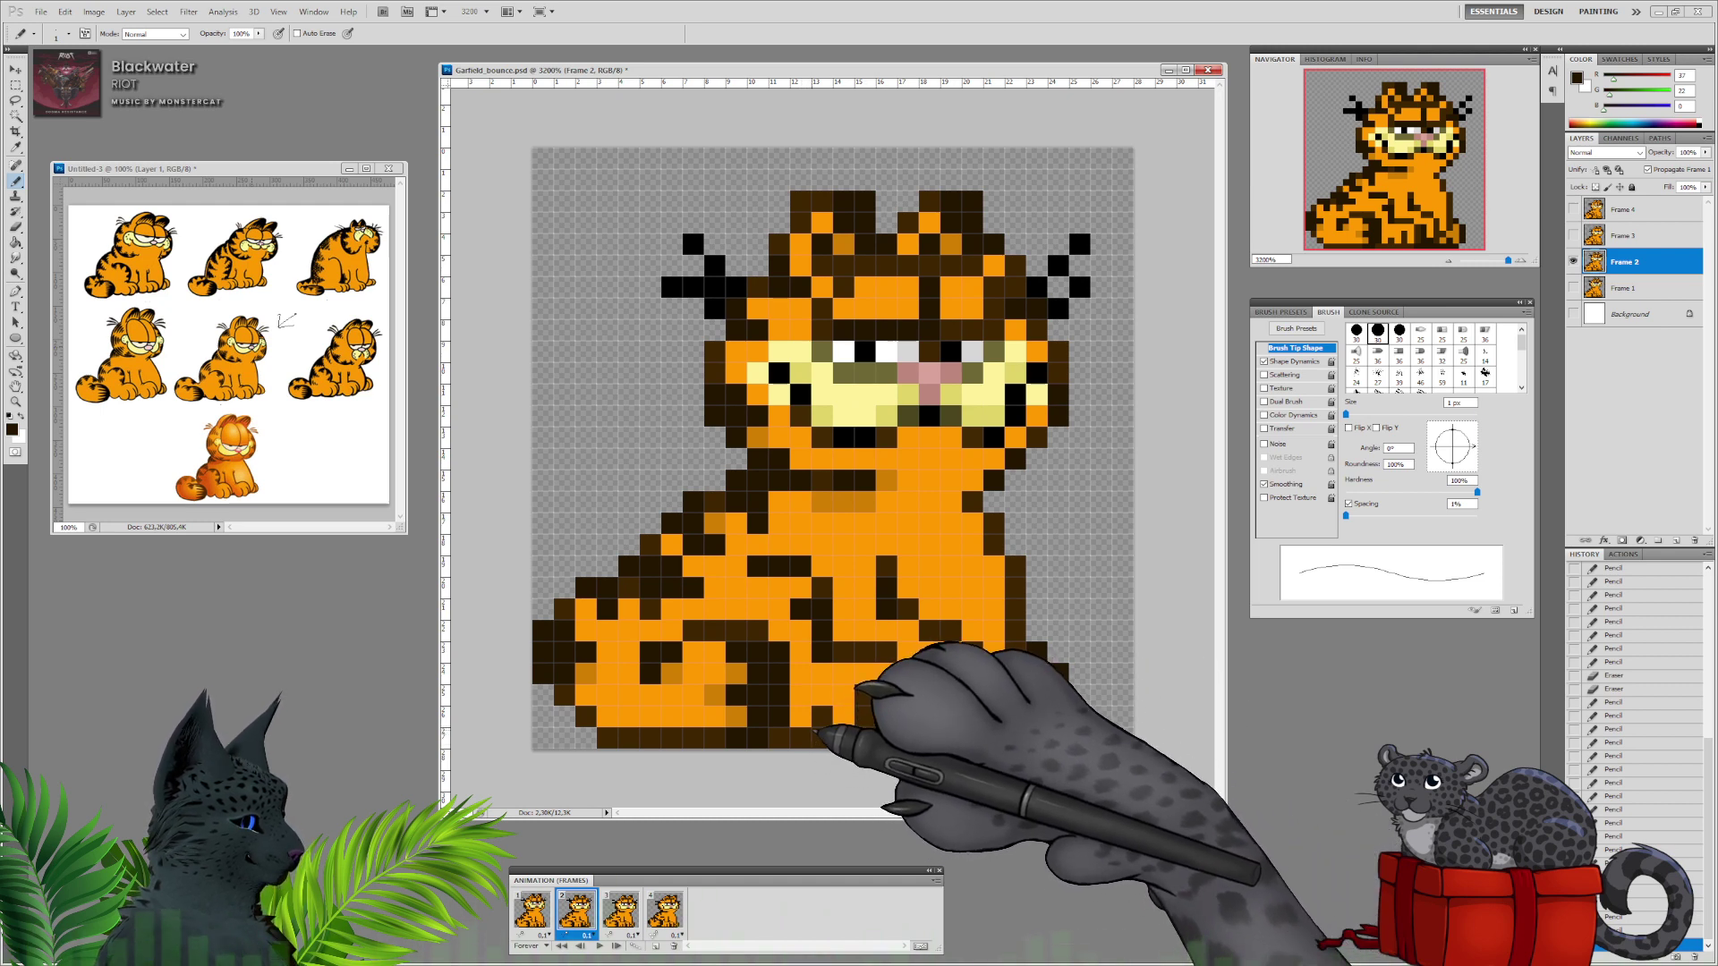
click(599, 946)
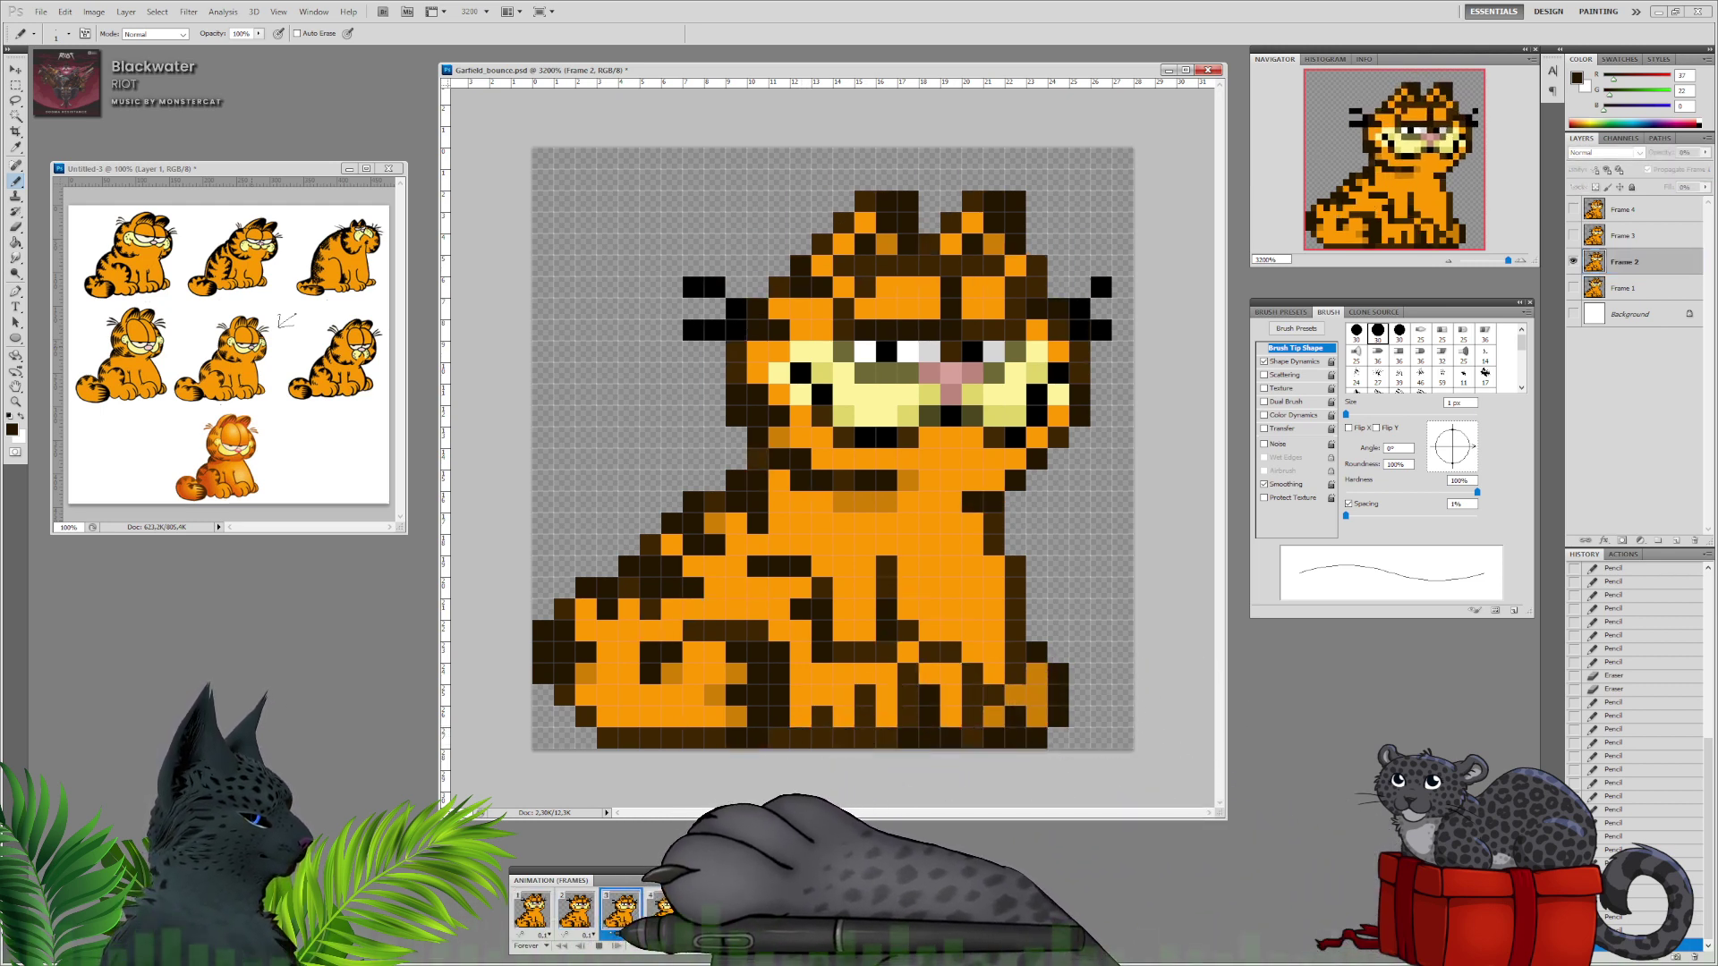
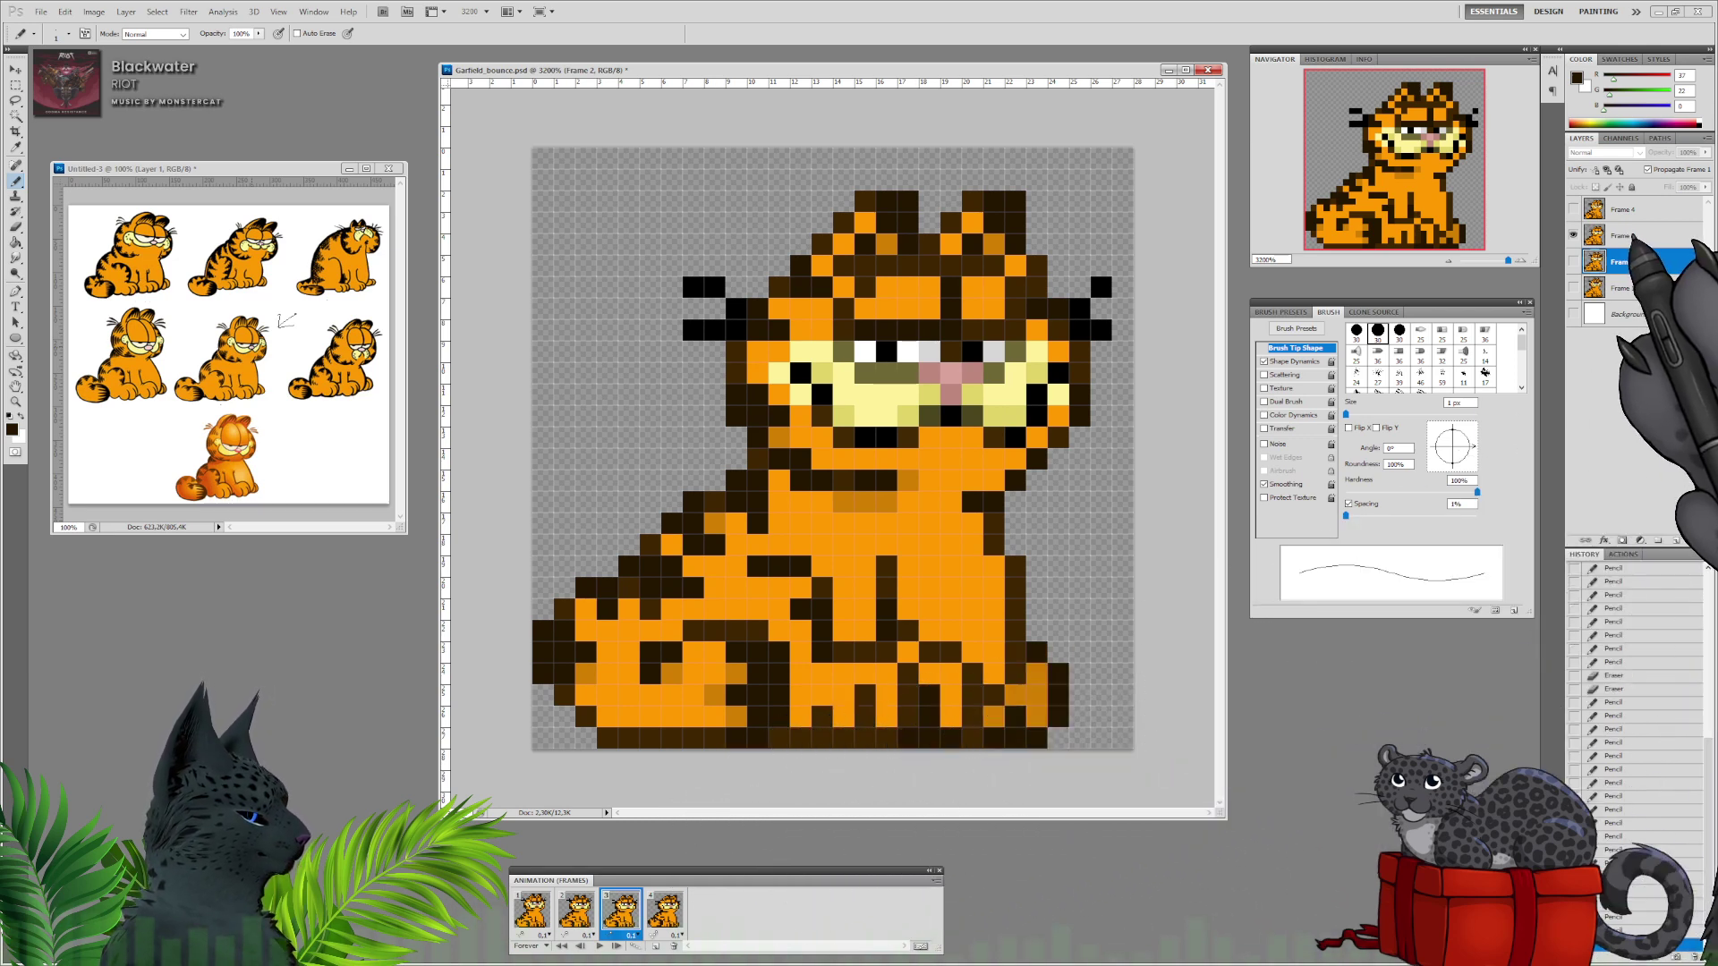
On Frames 3 and 2, move the right-hand body outline one pixel outward and fill the gap with orange down to the paw.
click(1620, 236)
alt+click(998, 544)
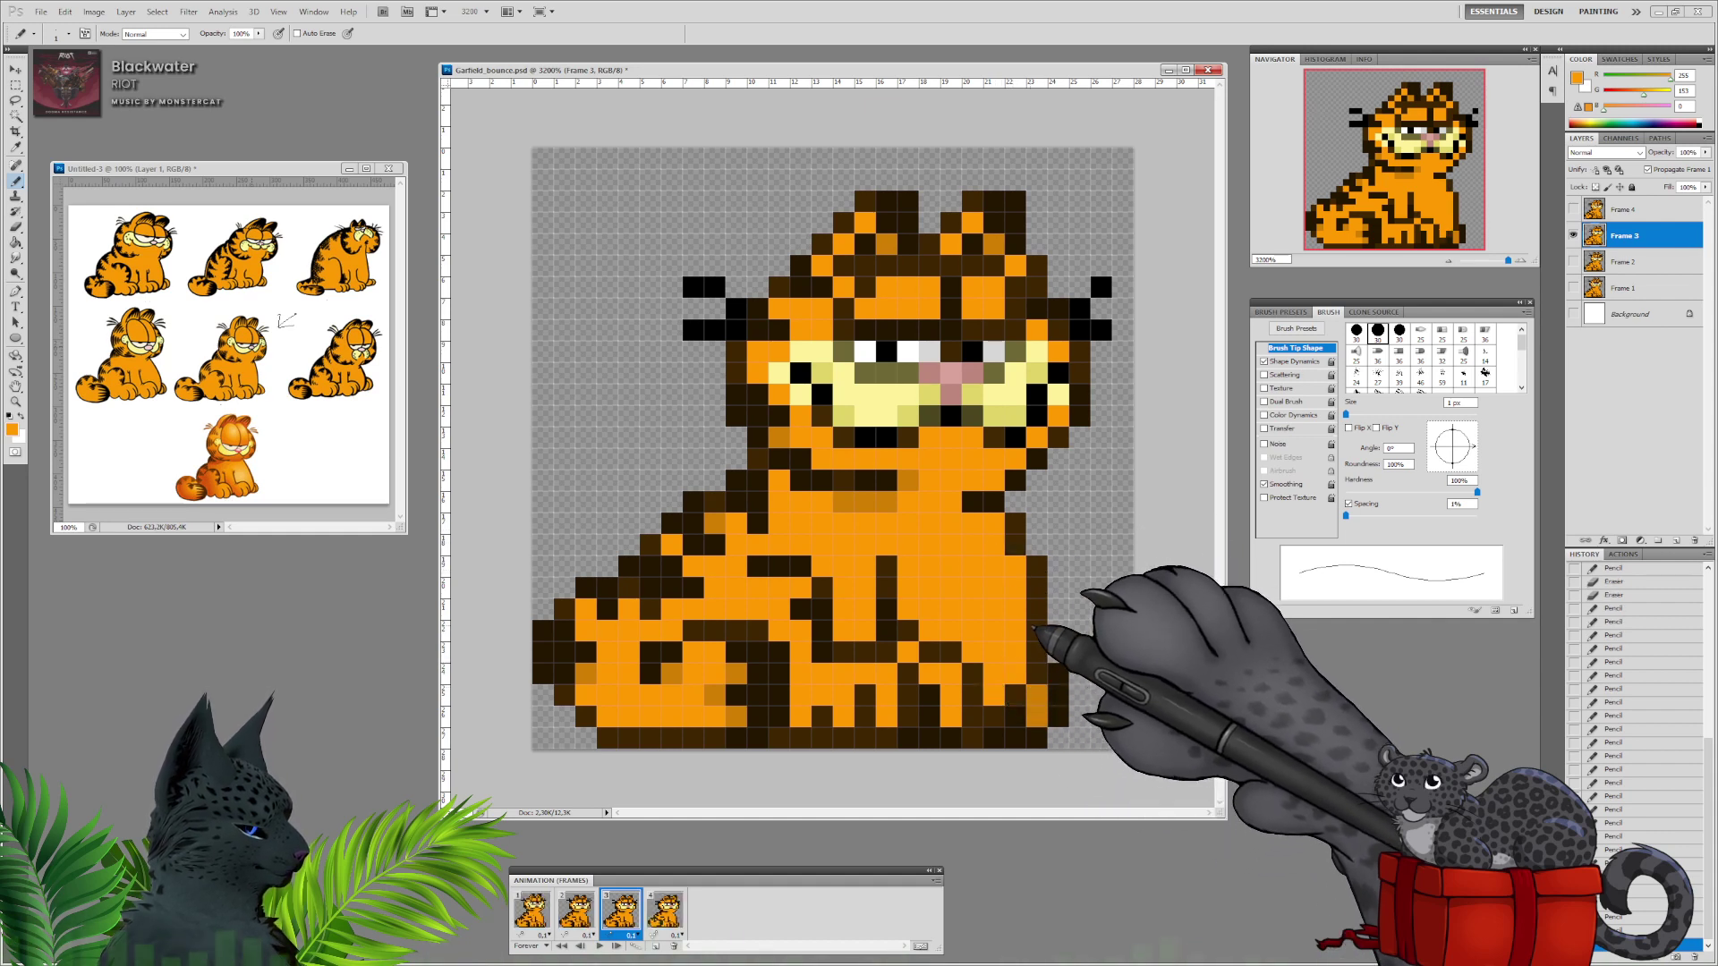
click(577, 911)
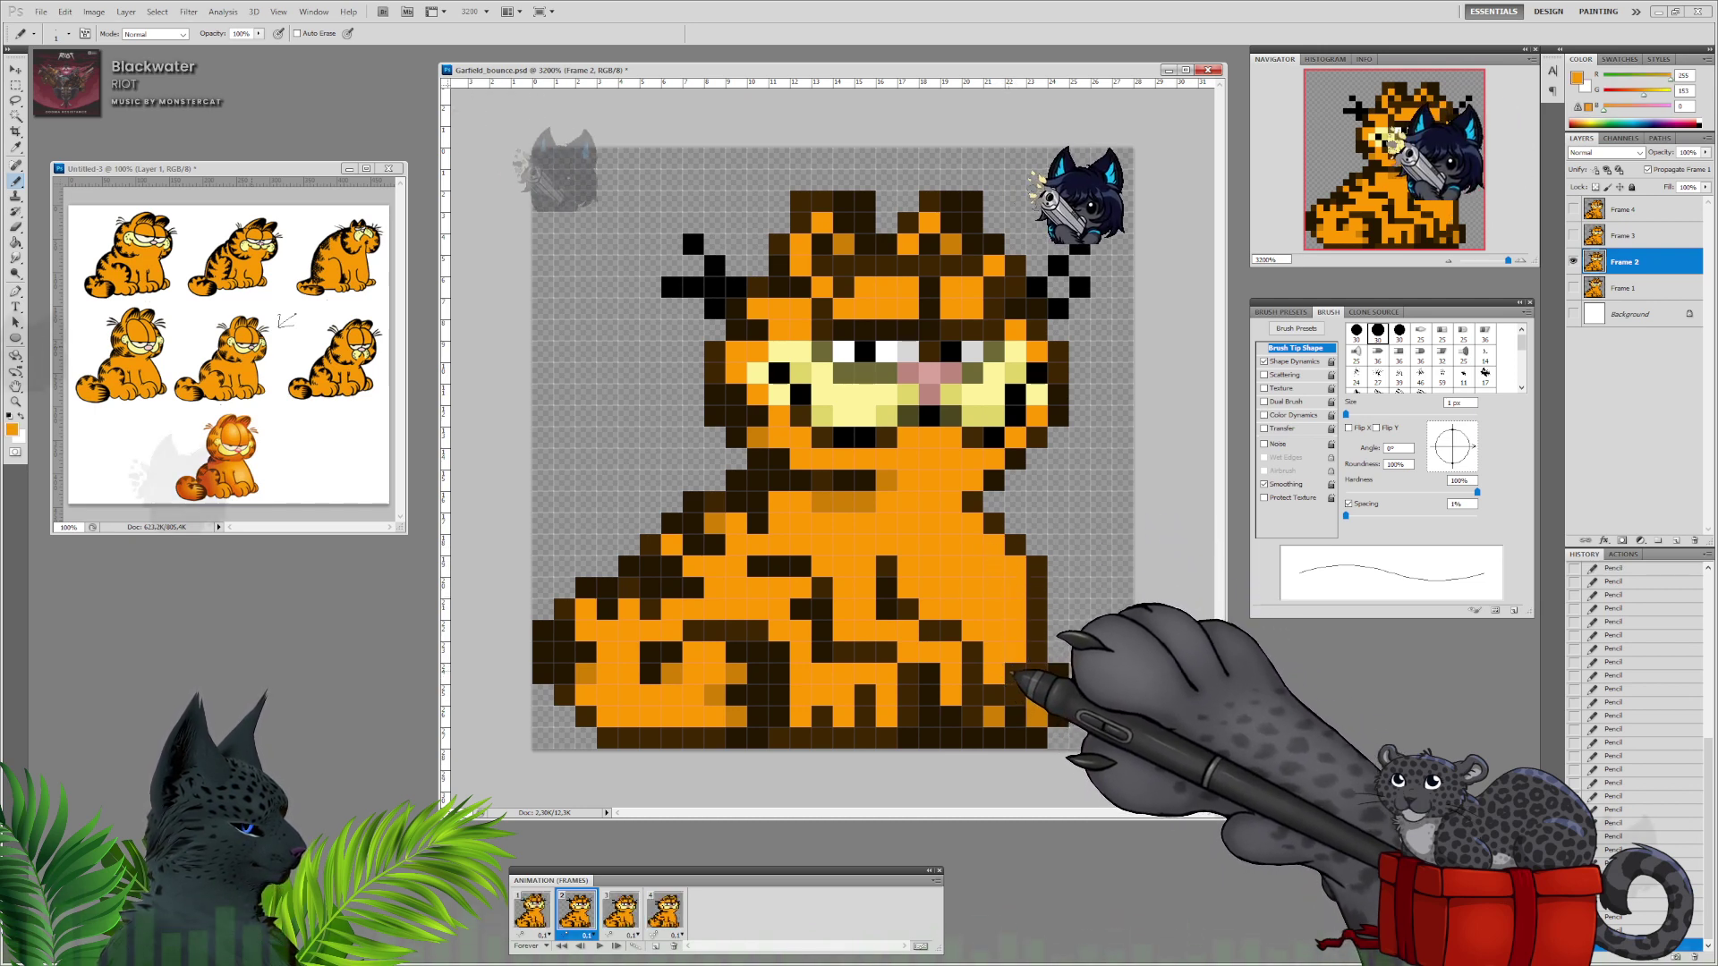
click(995, 696)
alt+click(1017, 702)
click(997, 714)
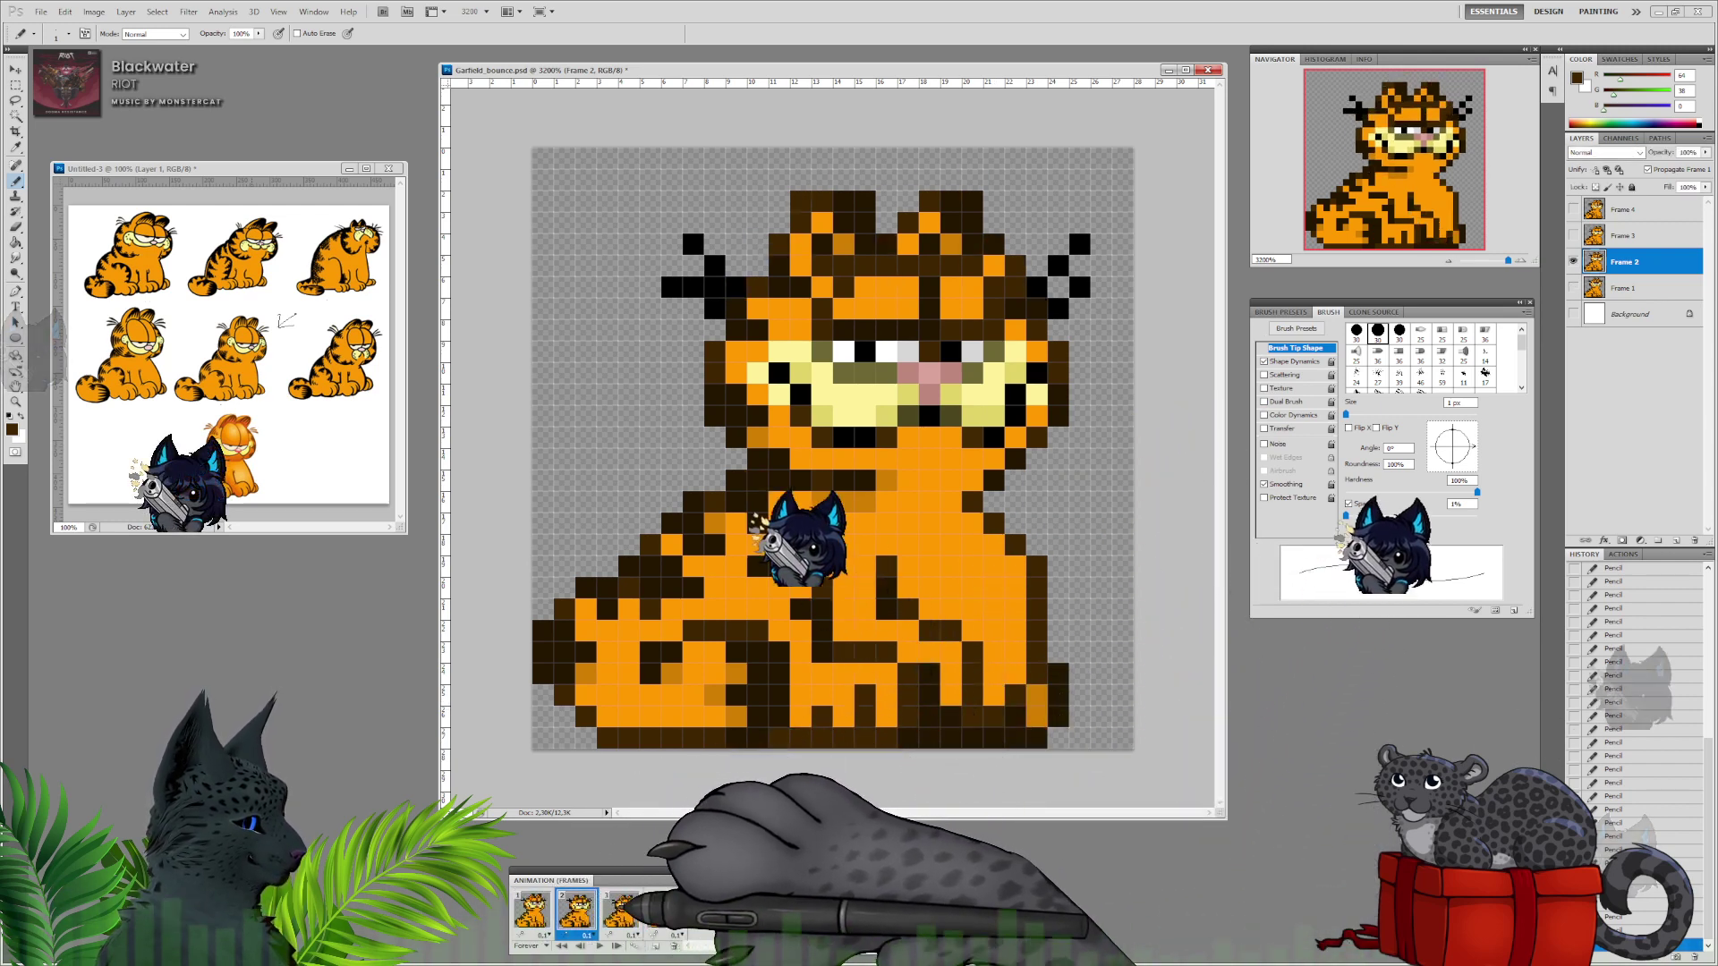
On Frame 3, push the right-hand body outline out by another pixel down to the paw and fill the gap with orange.
click(621, 912)
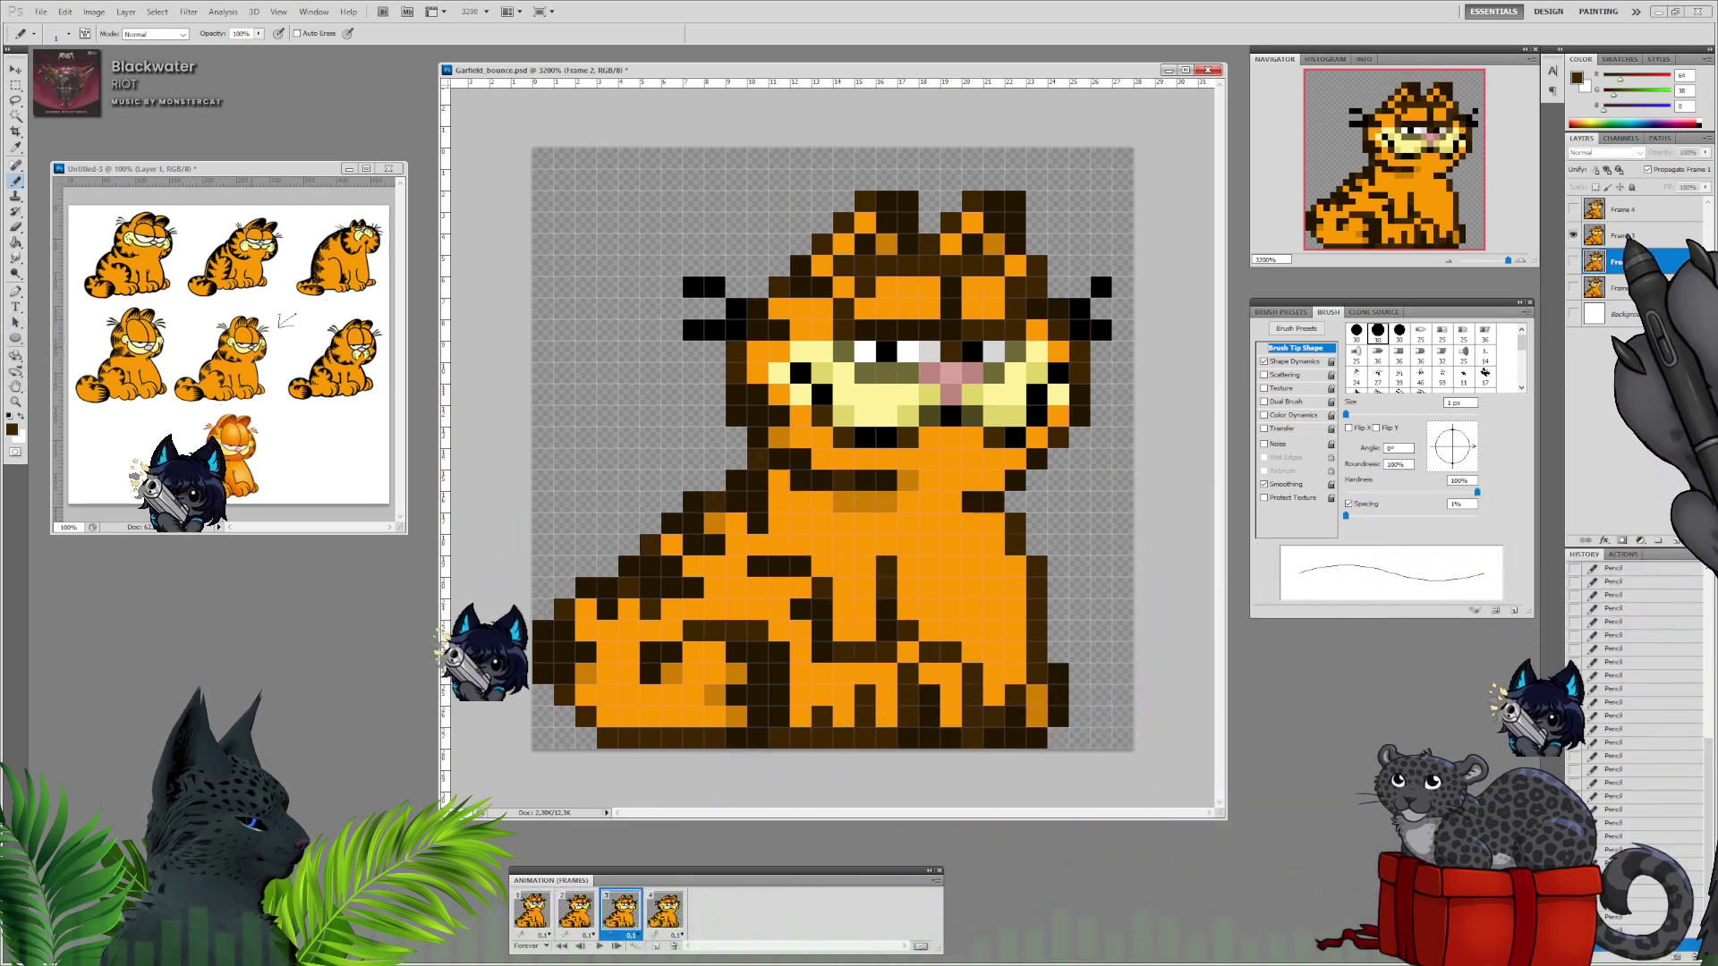
click(1626, 239)
click(1037, 546)
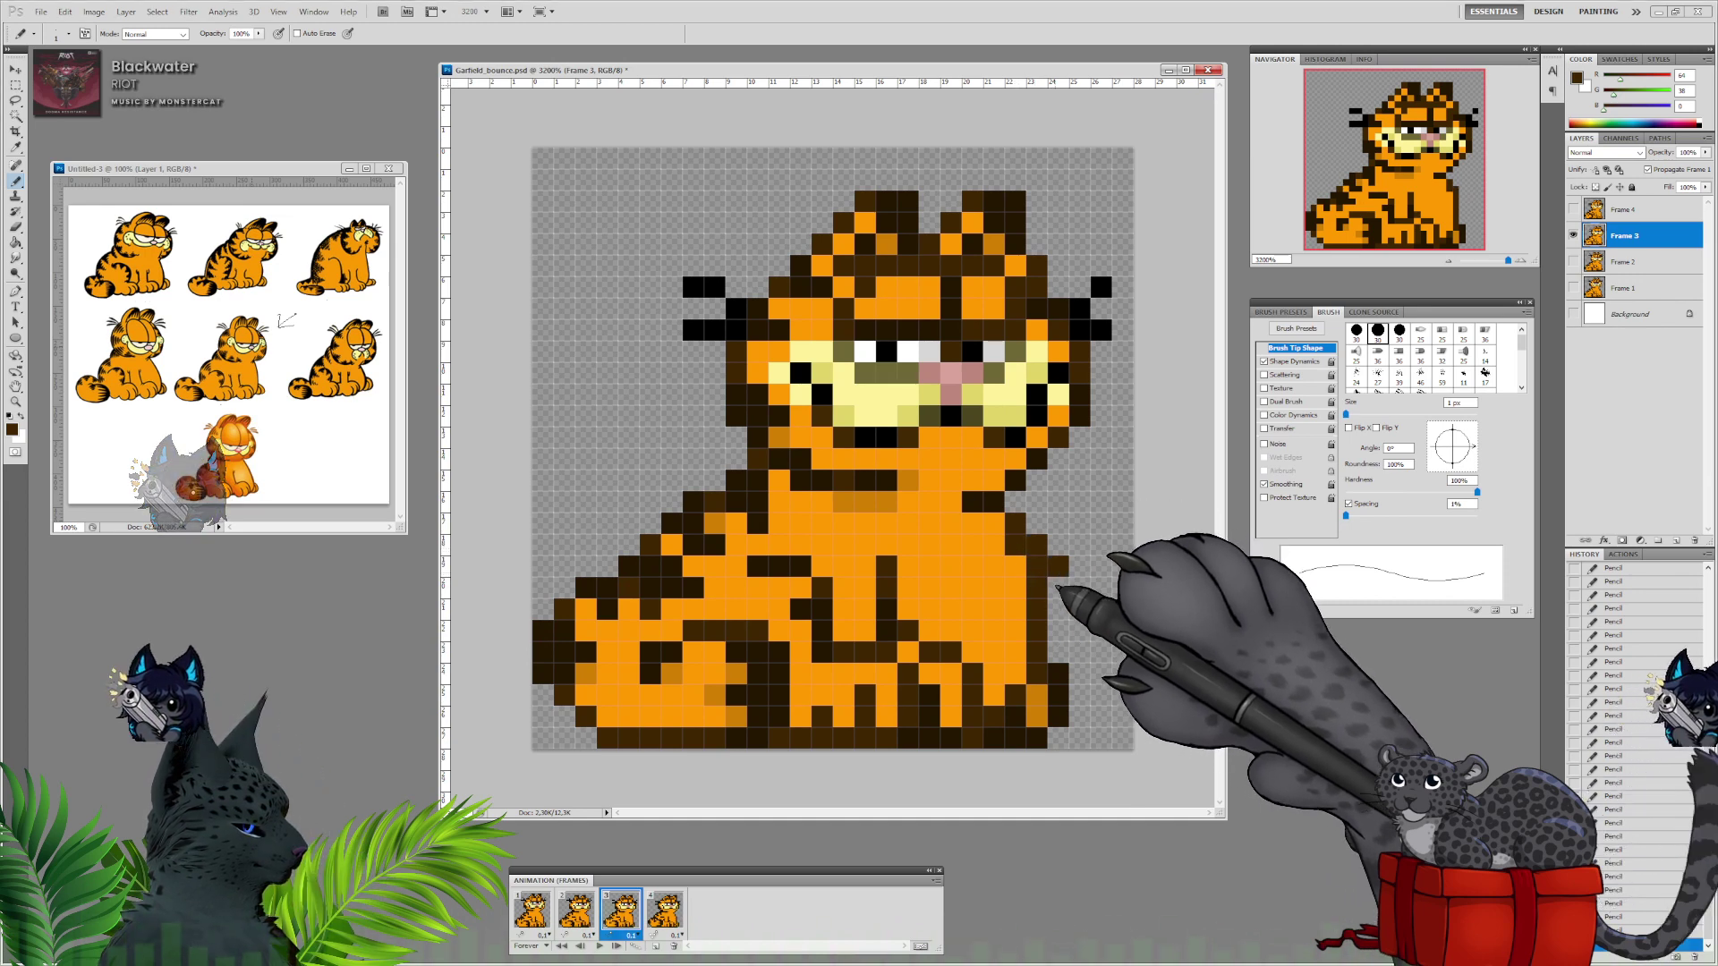
drag(1059, 567, 1059, 714)
click(1038, 695)
alt+click(1019, 675)
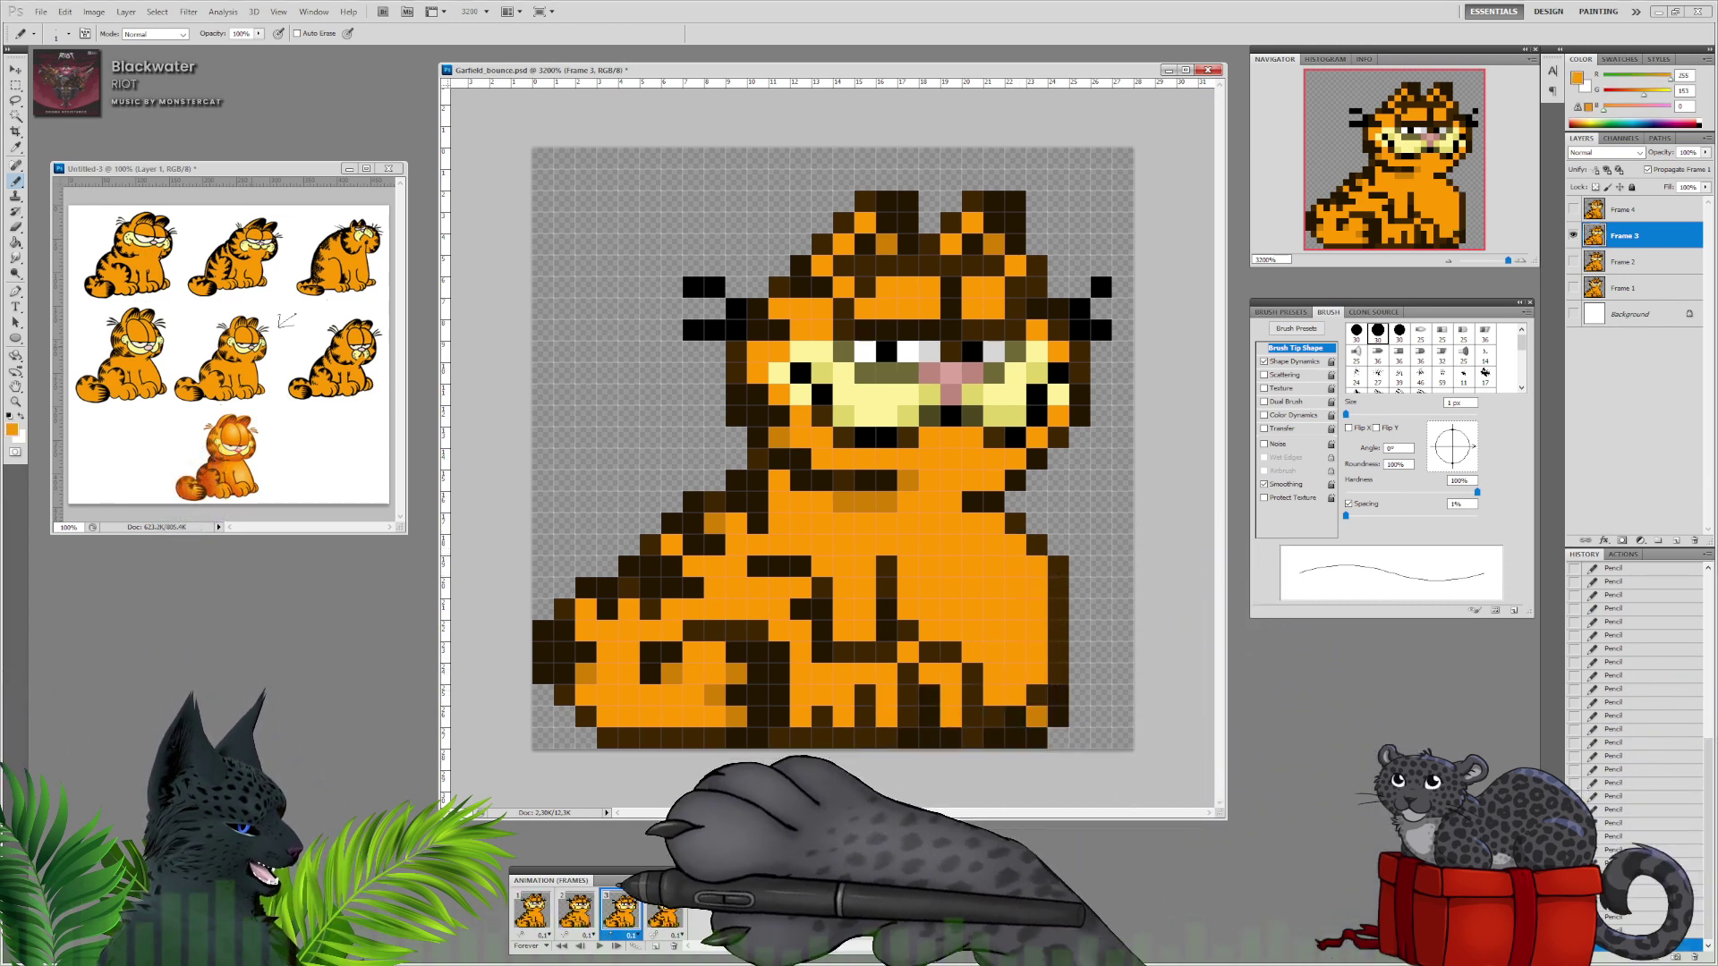
Switch between the four frames to compare how far the right-hand body outline bulges.
click(533, 908)
click(577, 911)
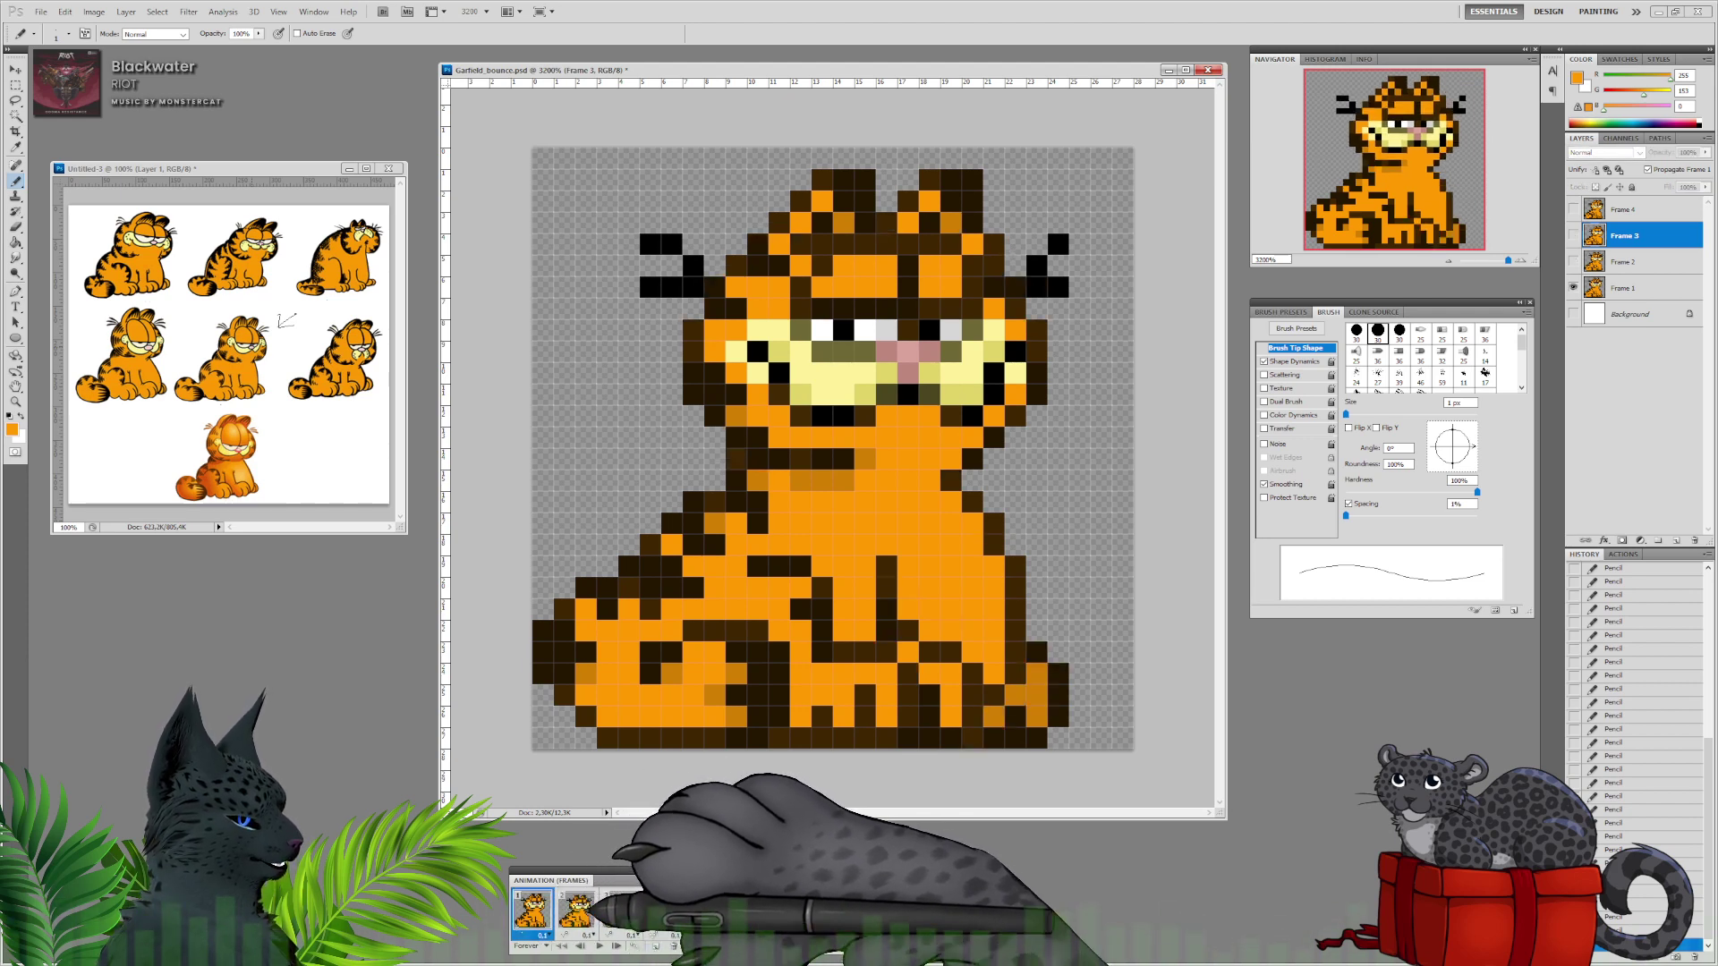
click(665, 911)
click(621, 911)
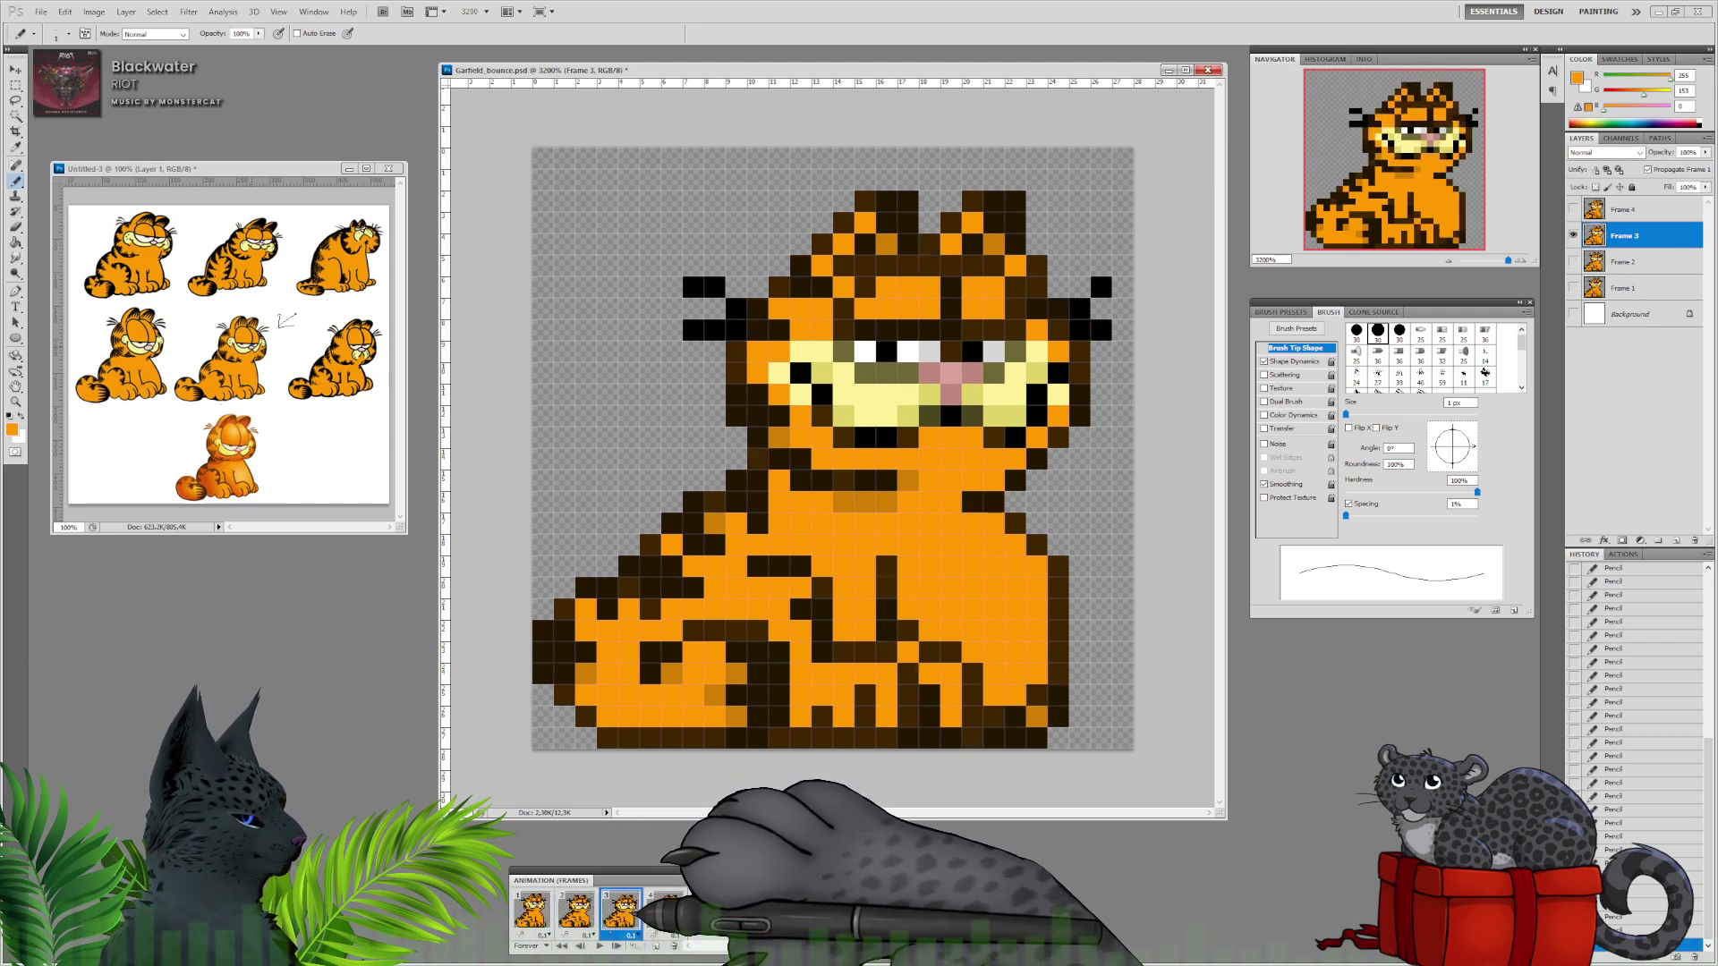
click(534, 908)
click(576, 910)
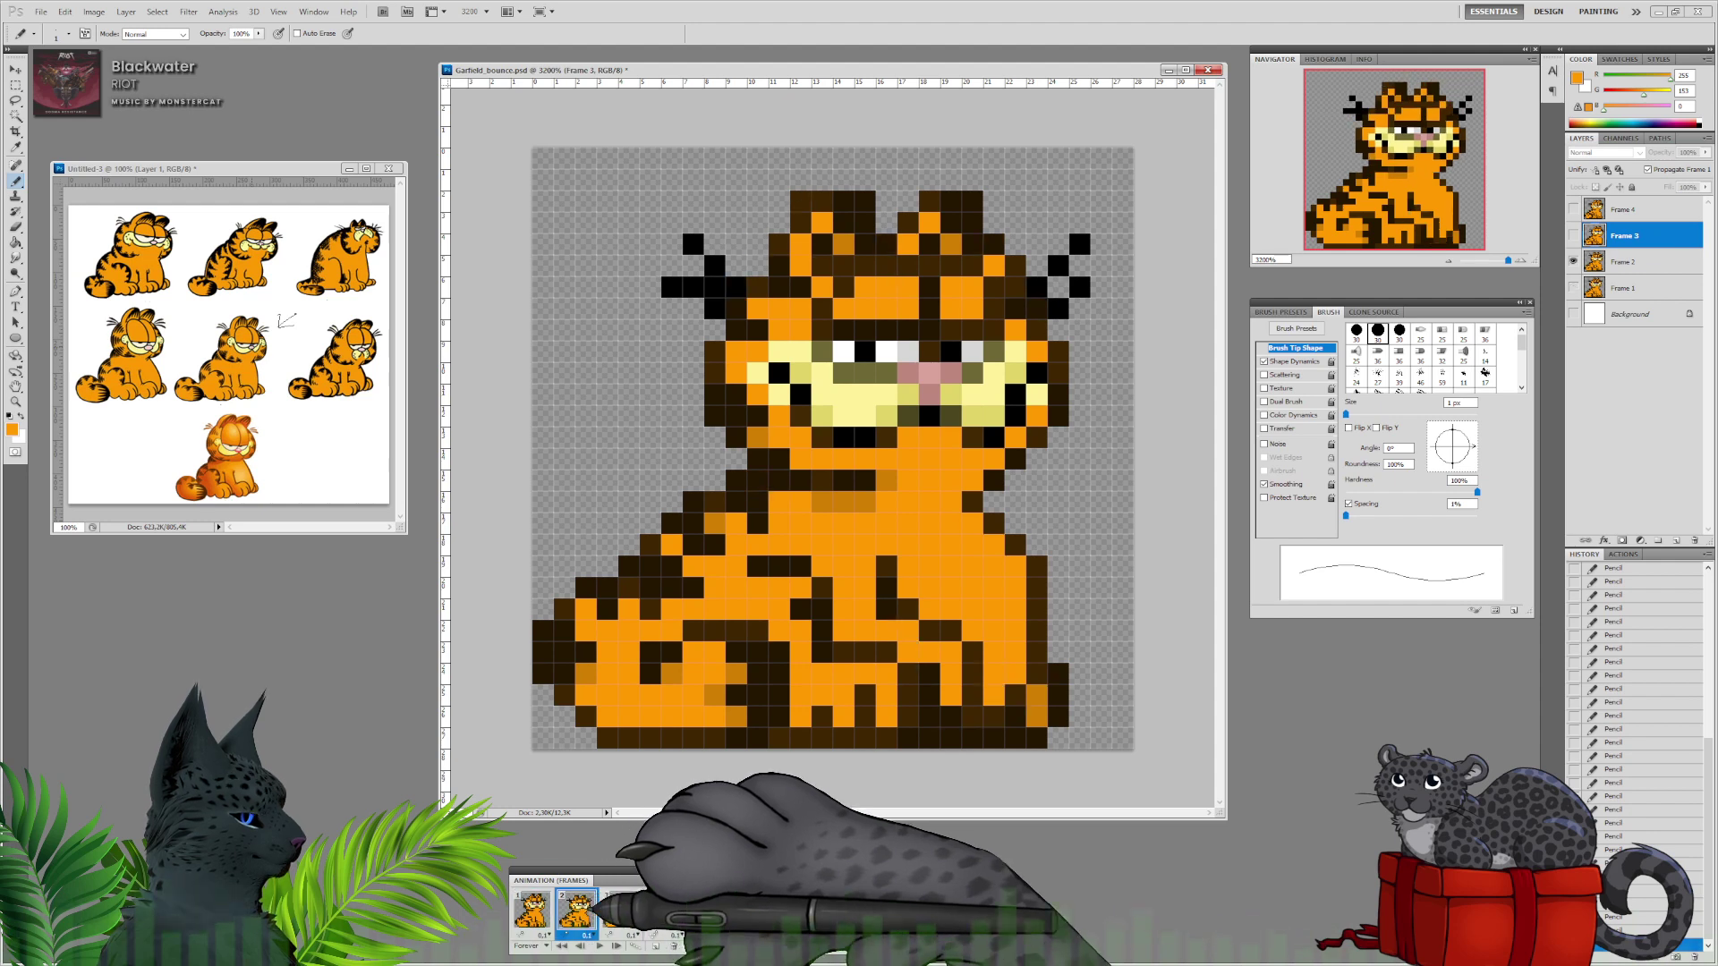
On Frame 3, lower the shoulder slope of the right-hand body outline by one pixel and compare it with Frame 2.
click(1625, 262)
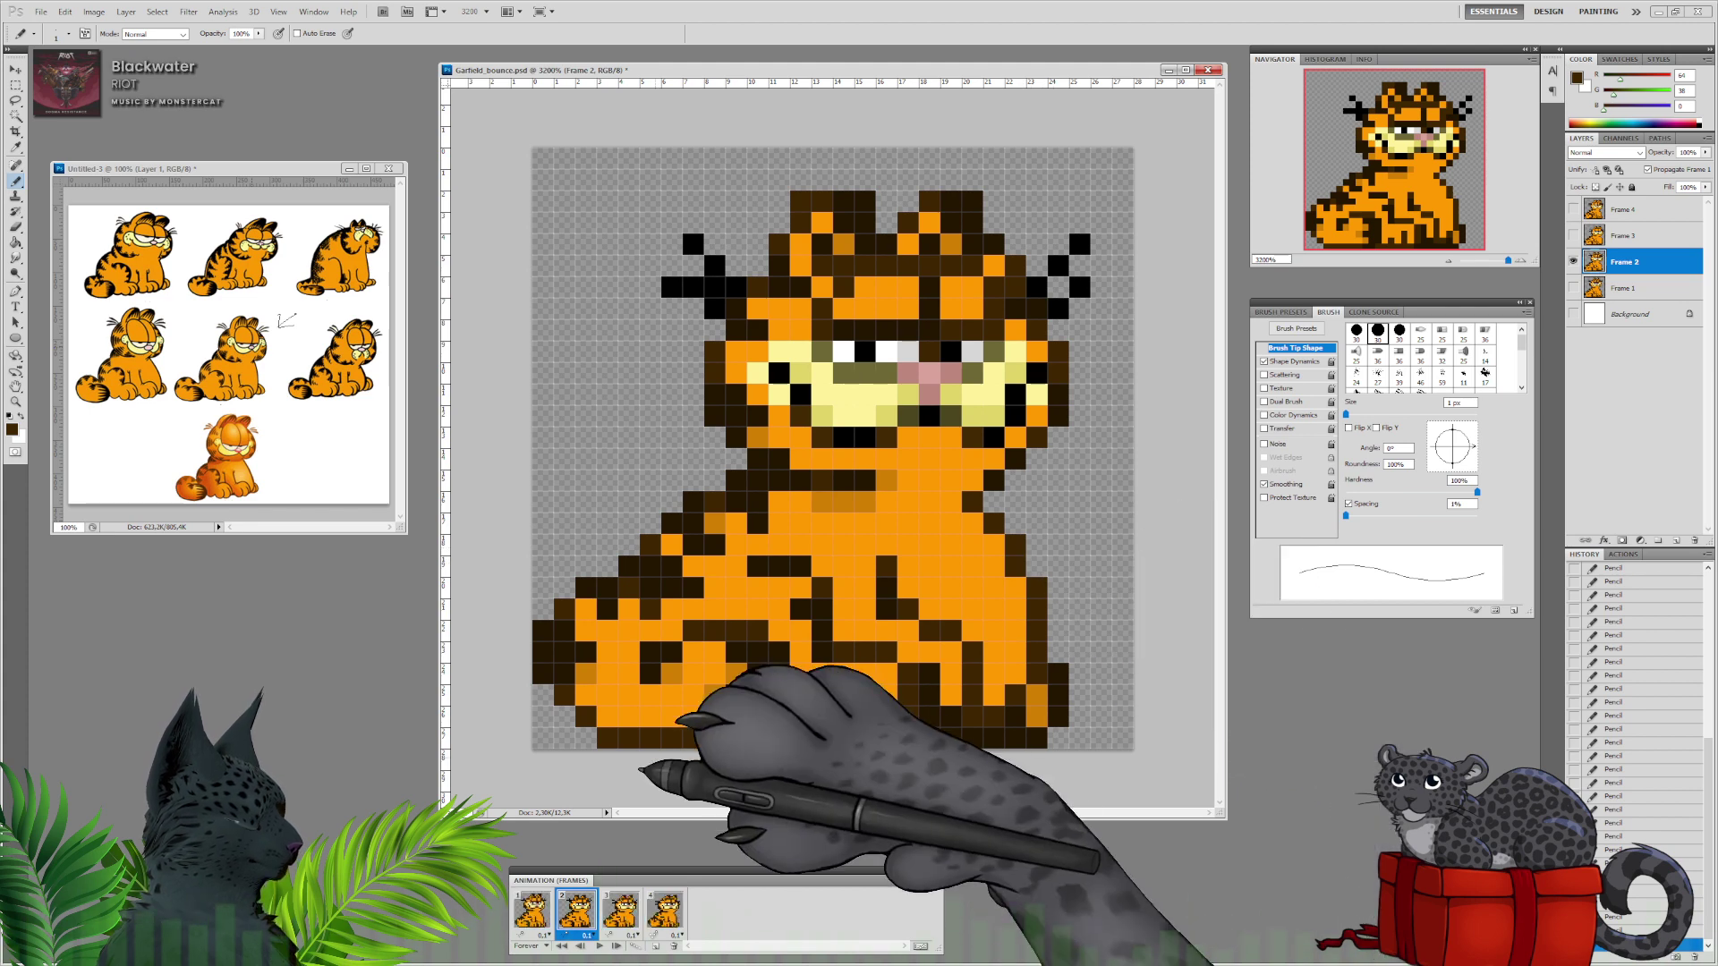
click(540, 913)
click(587, 915)
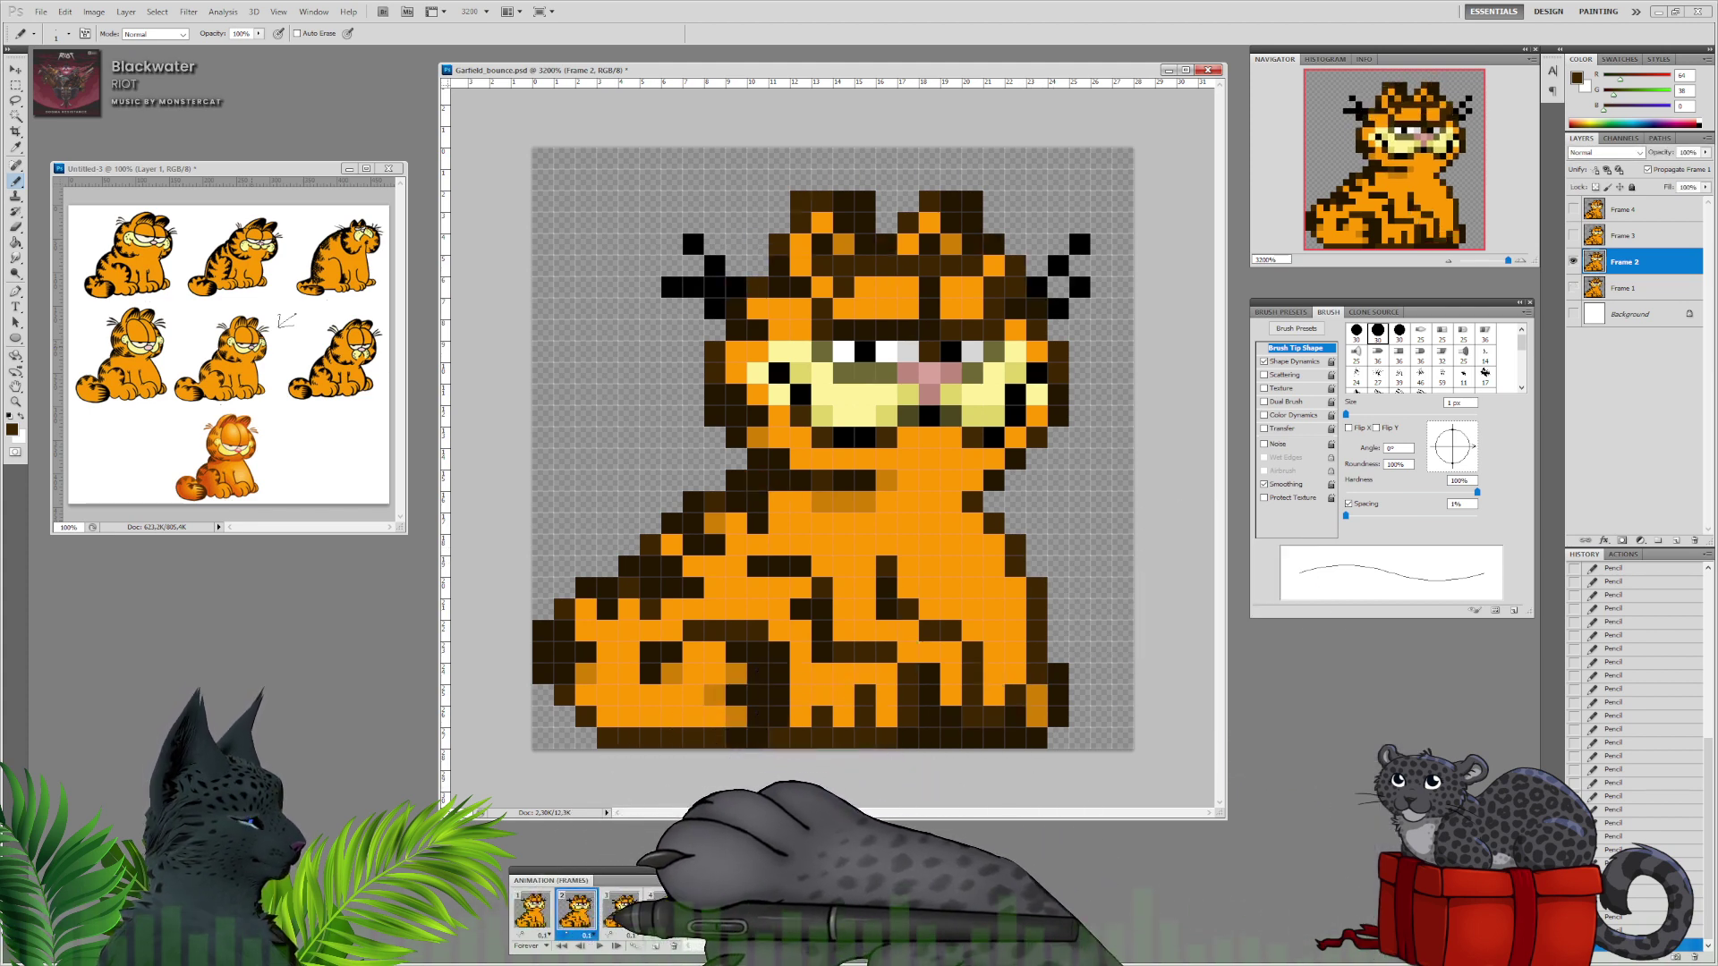
click(621, 910)
click(1625, 237)
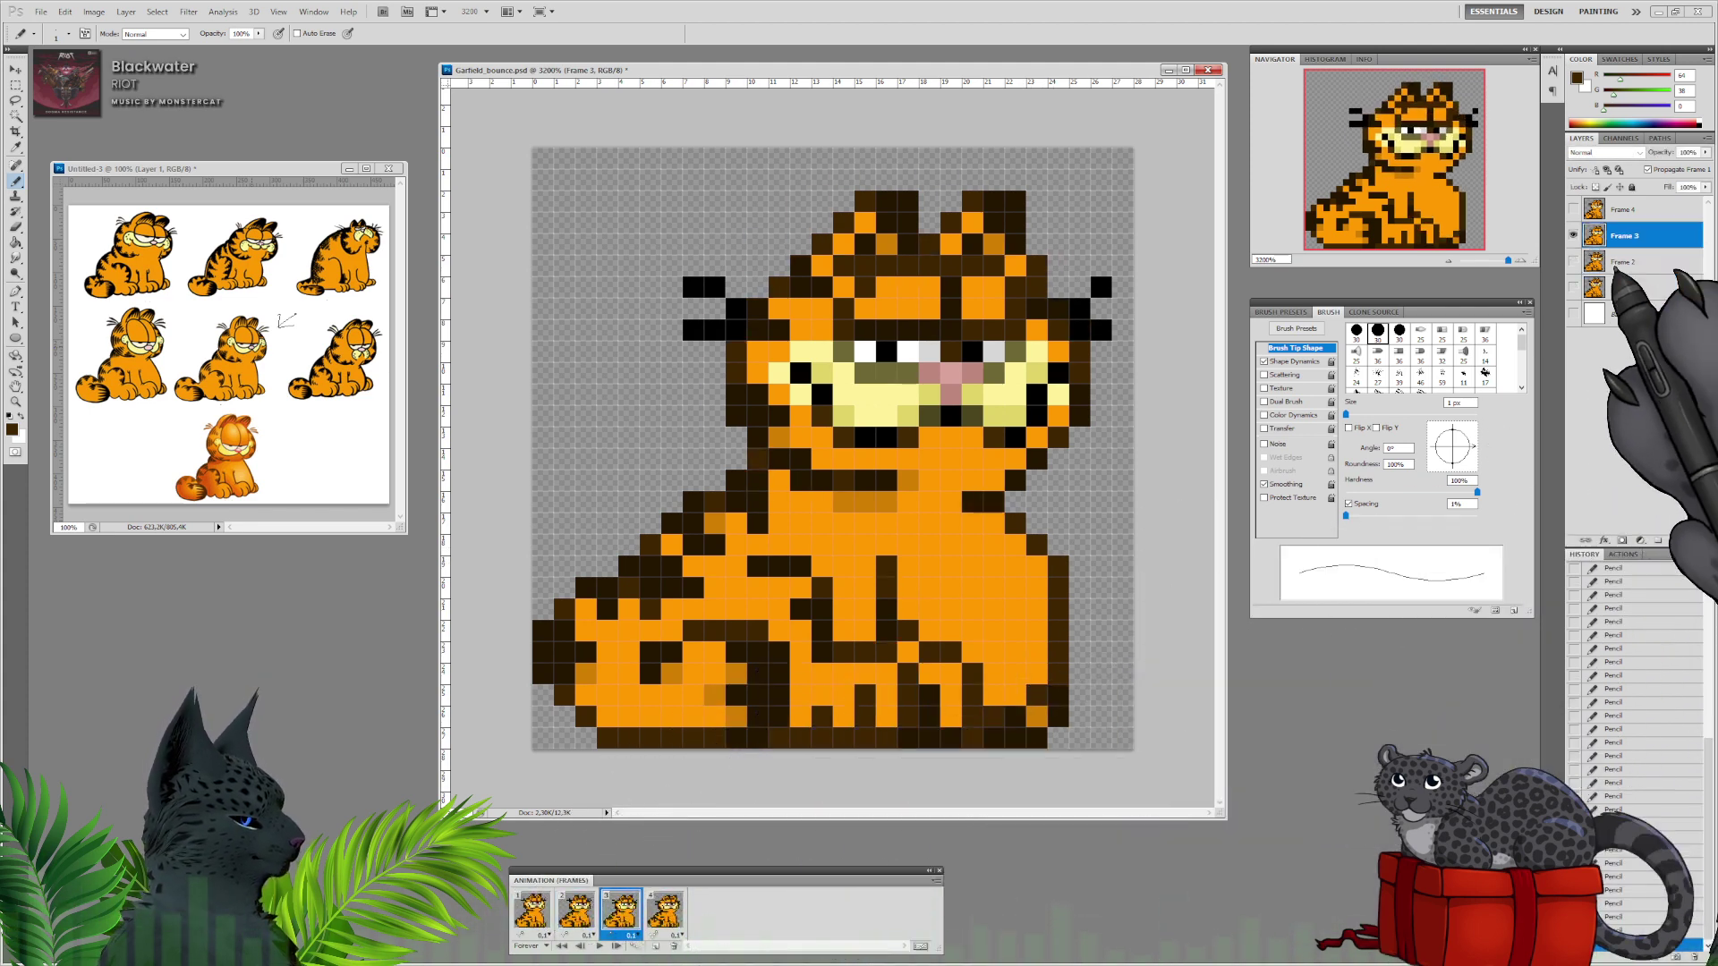
click(994, 524)
click(1014, 544)
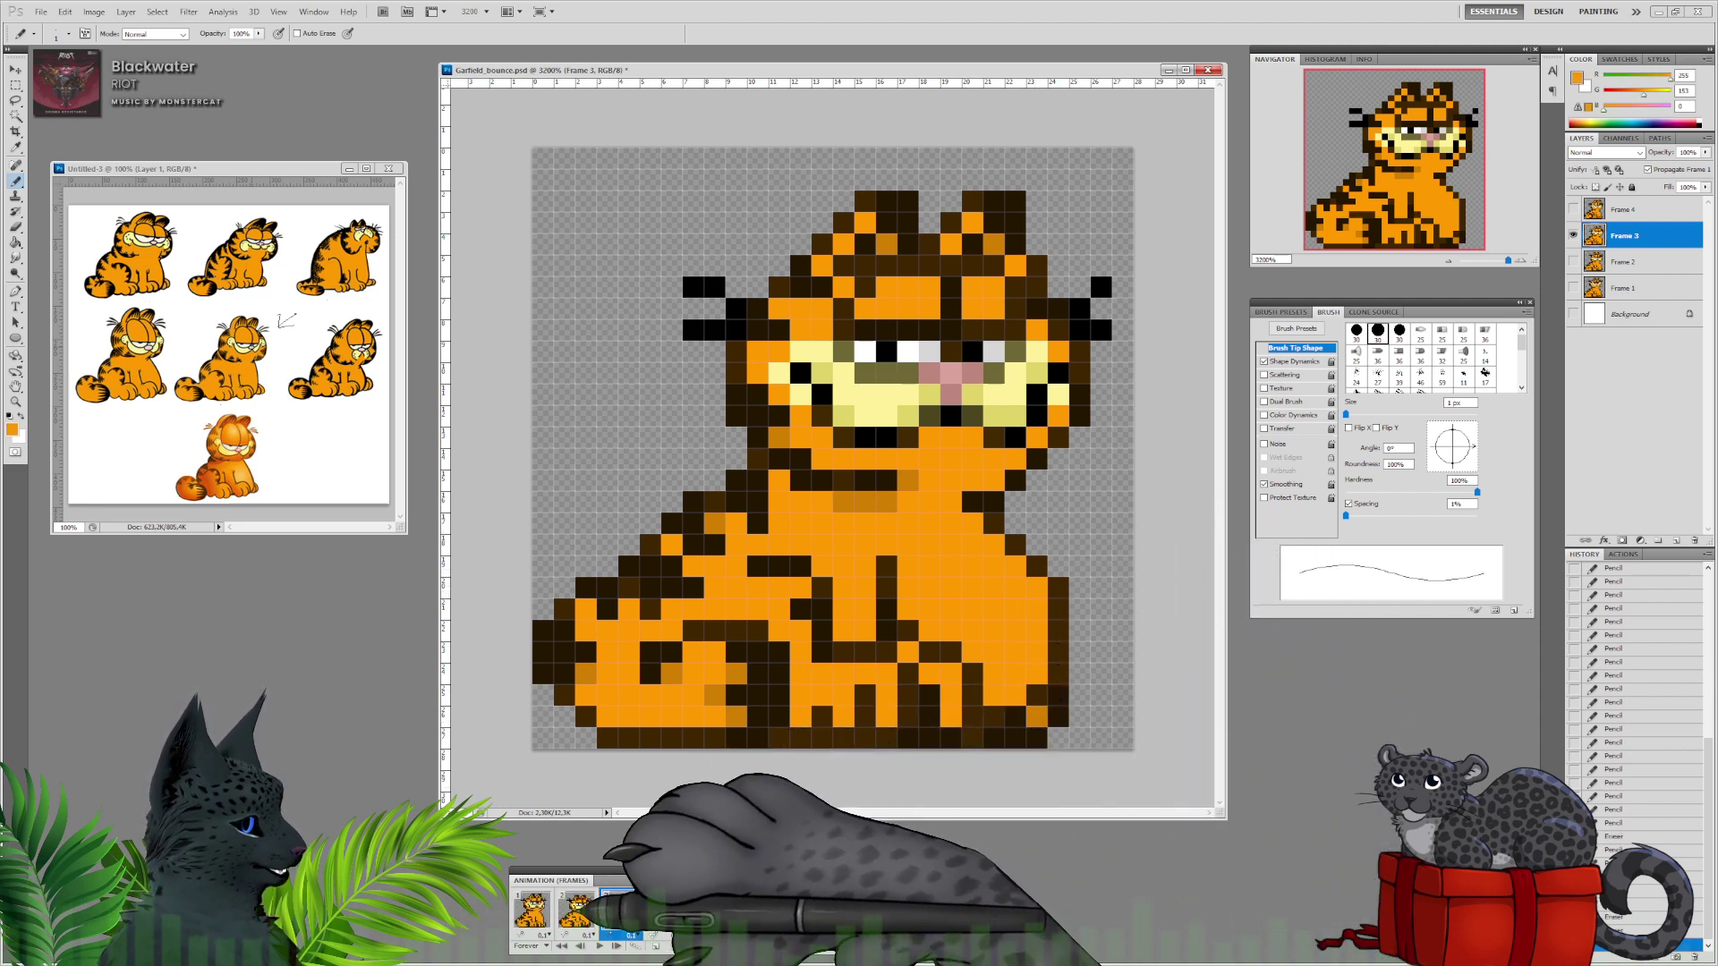
click(575, 910)
click(619, 911)
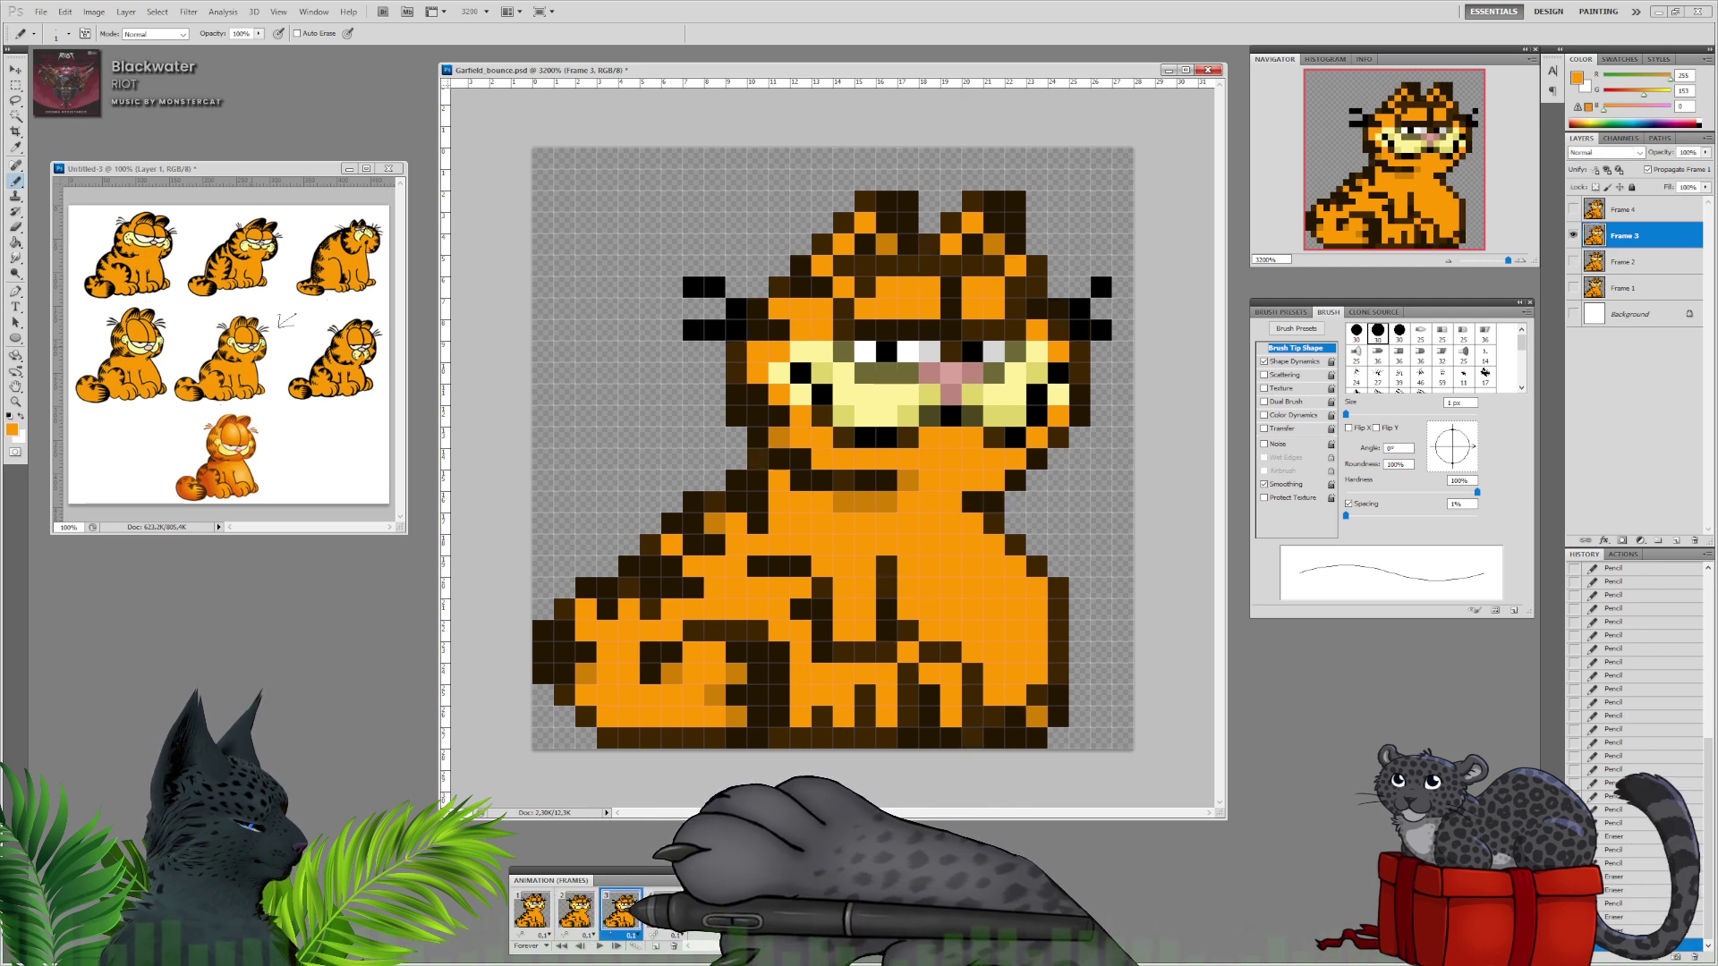
On Frame 4, redraw the right-hand body outline one pixel outward with a stepped shoulder and fill the gap with orange.
click(665, 911)
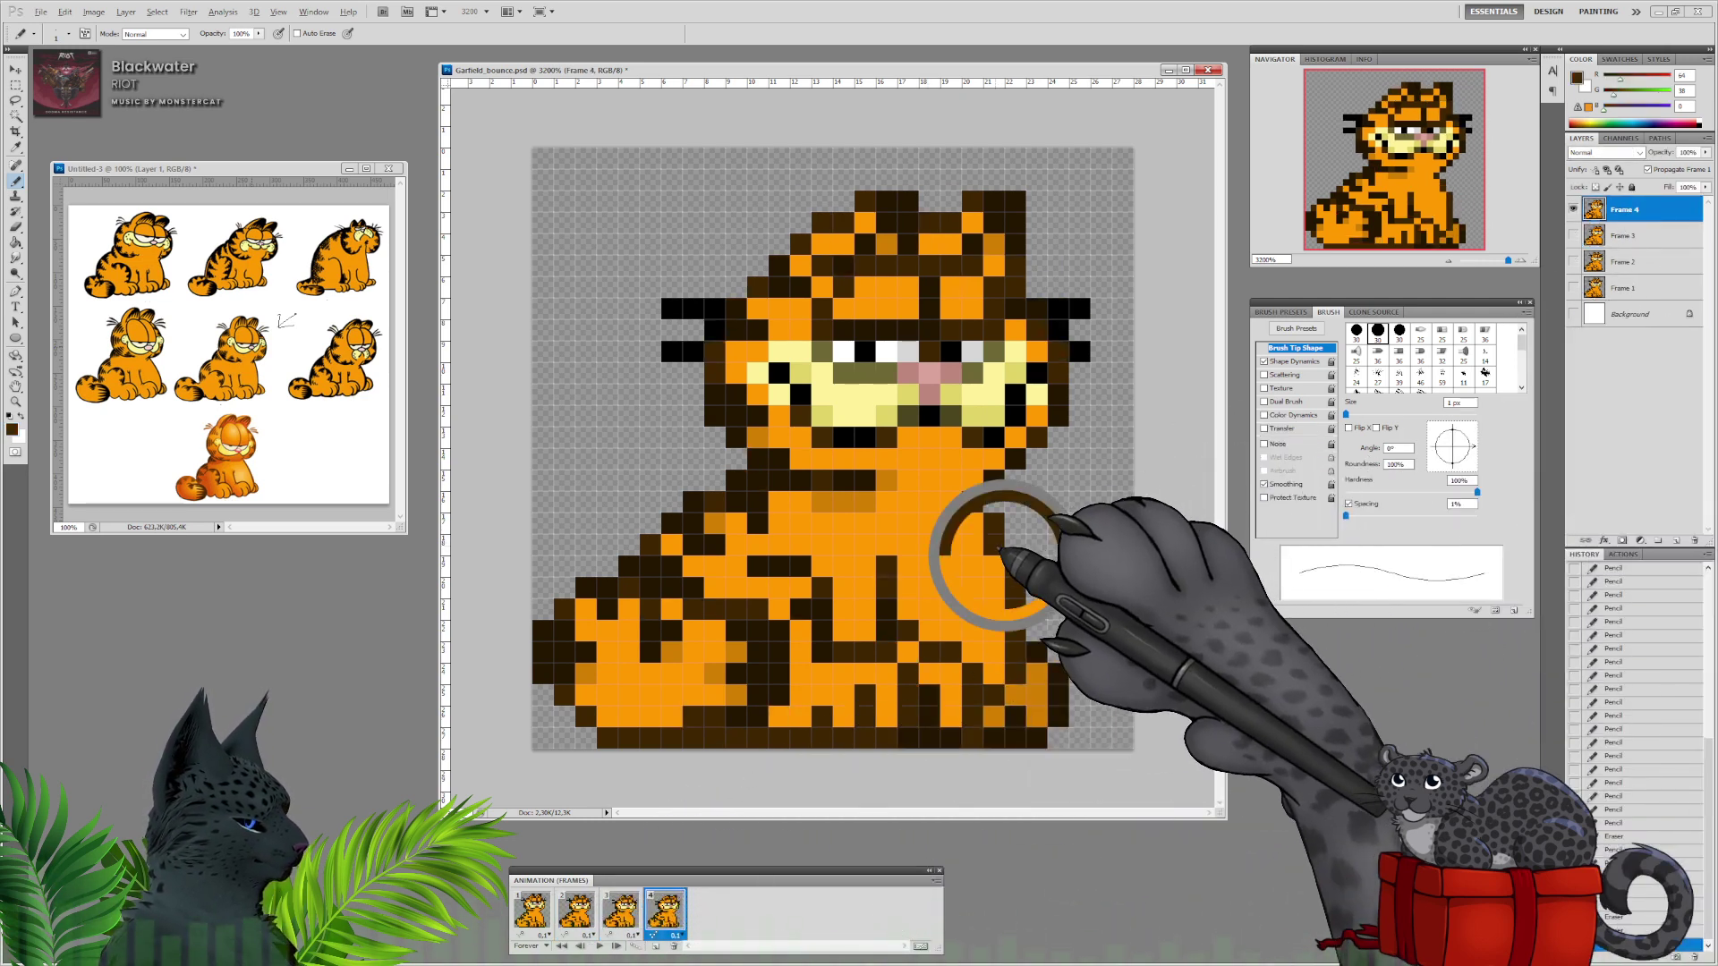
mouse_move(1034, 625)
mouse_down()
mouse_move(1035, 673)
mouse_move(999, 717)
mouse_move(1014, 569)
mouse_up()
alt+click(996, 677)
click(1000, 689)
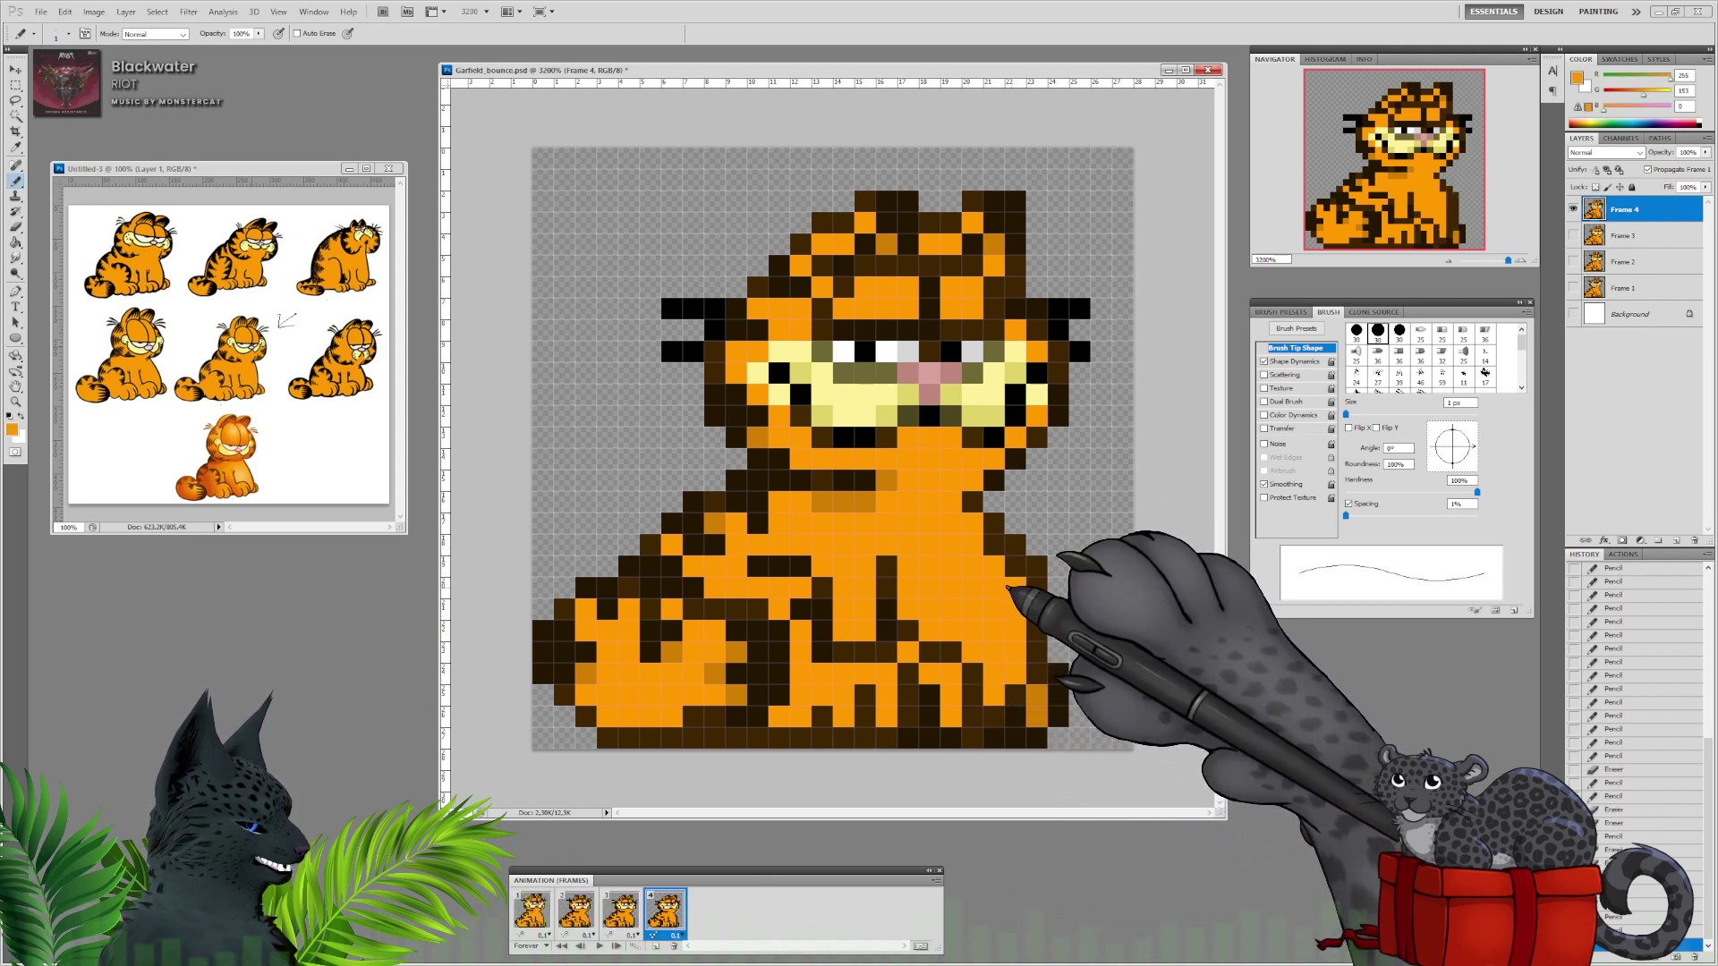
click(994, 549)
click(1038, 562)
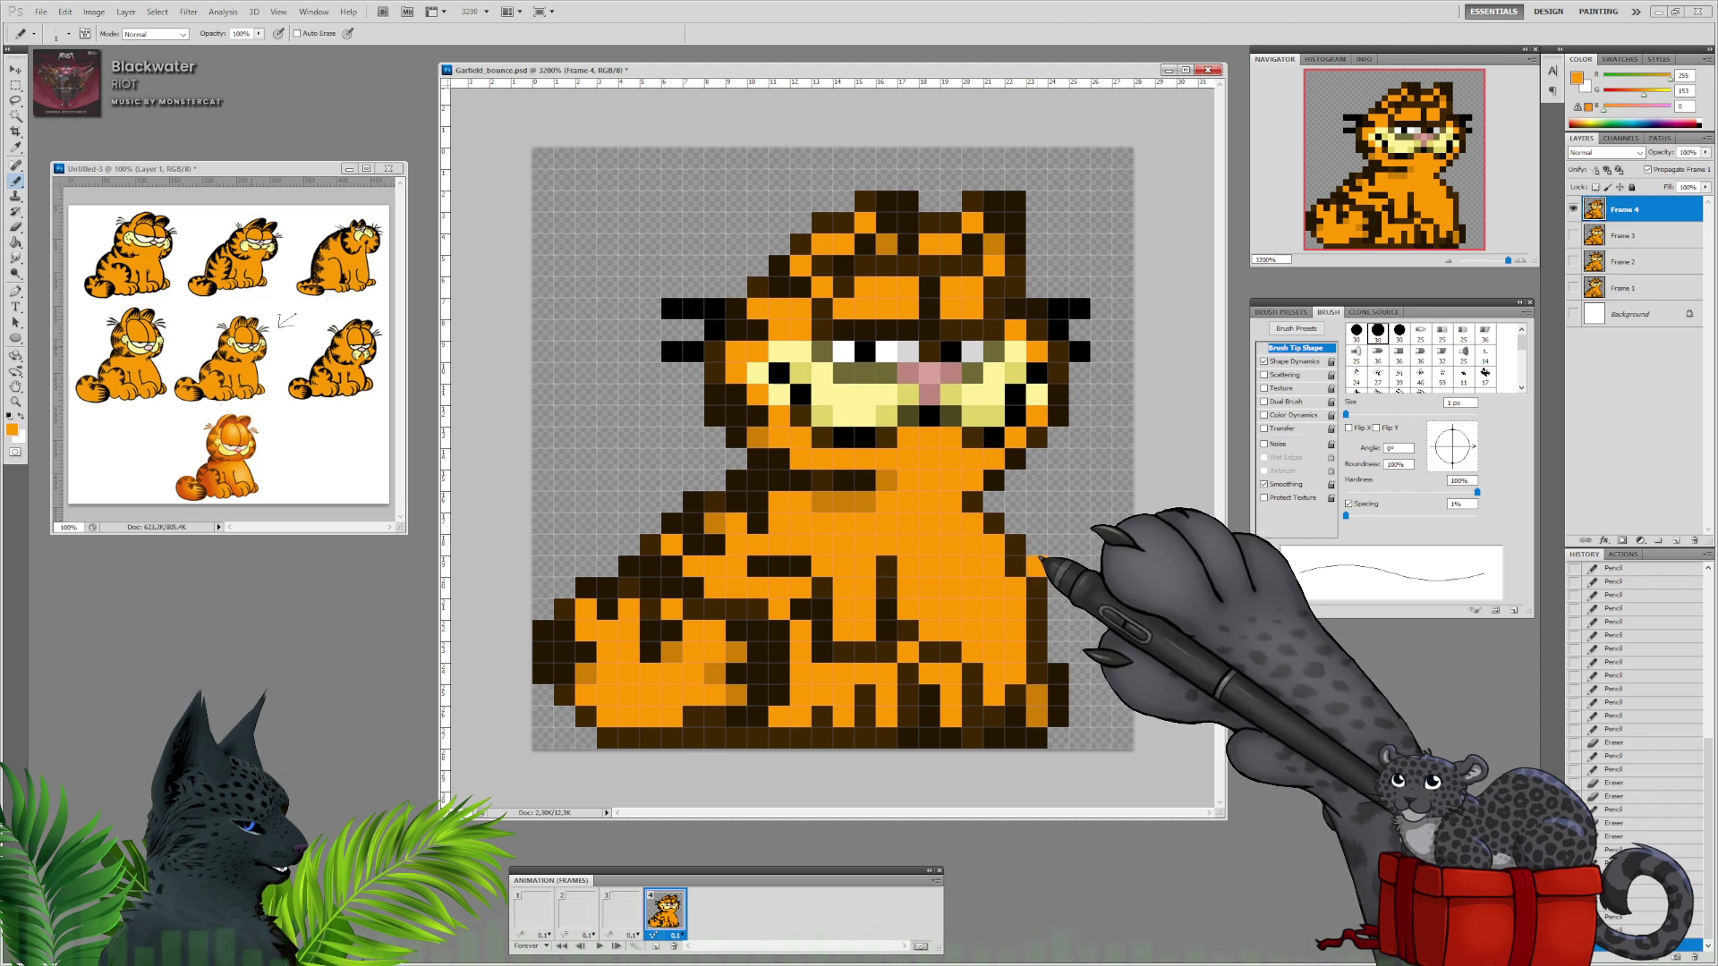
click(1037, 561)
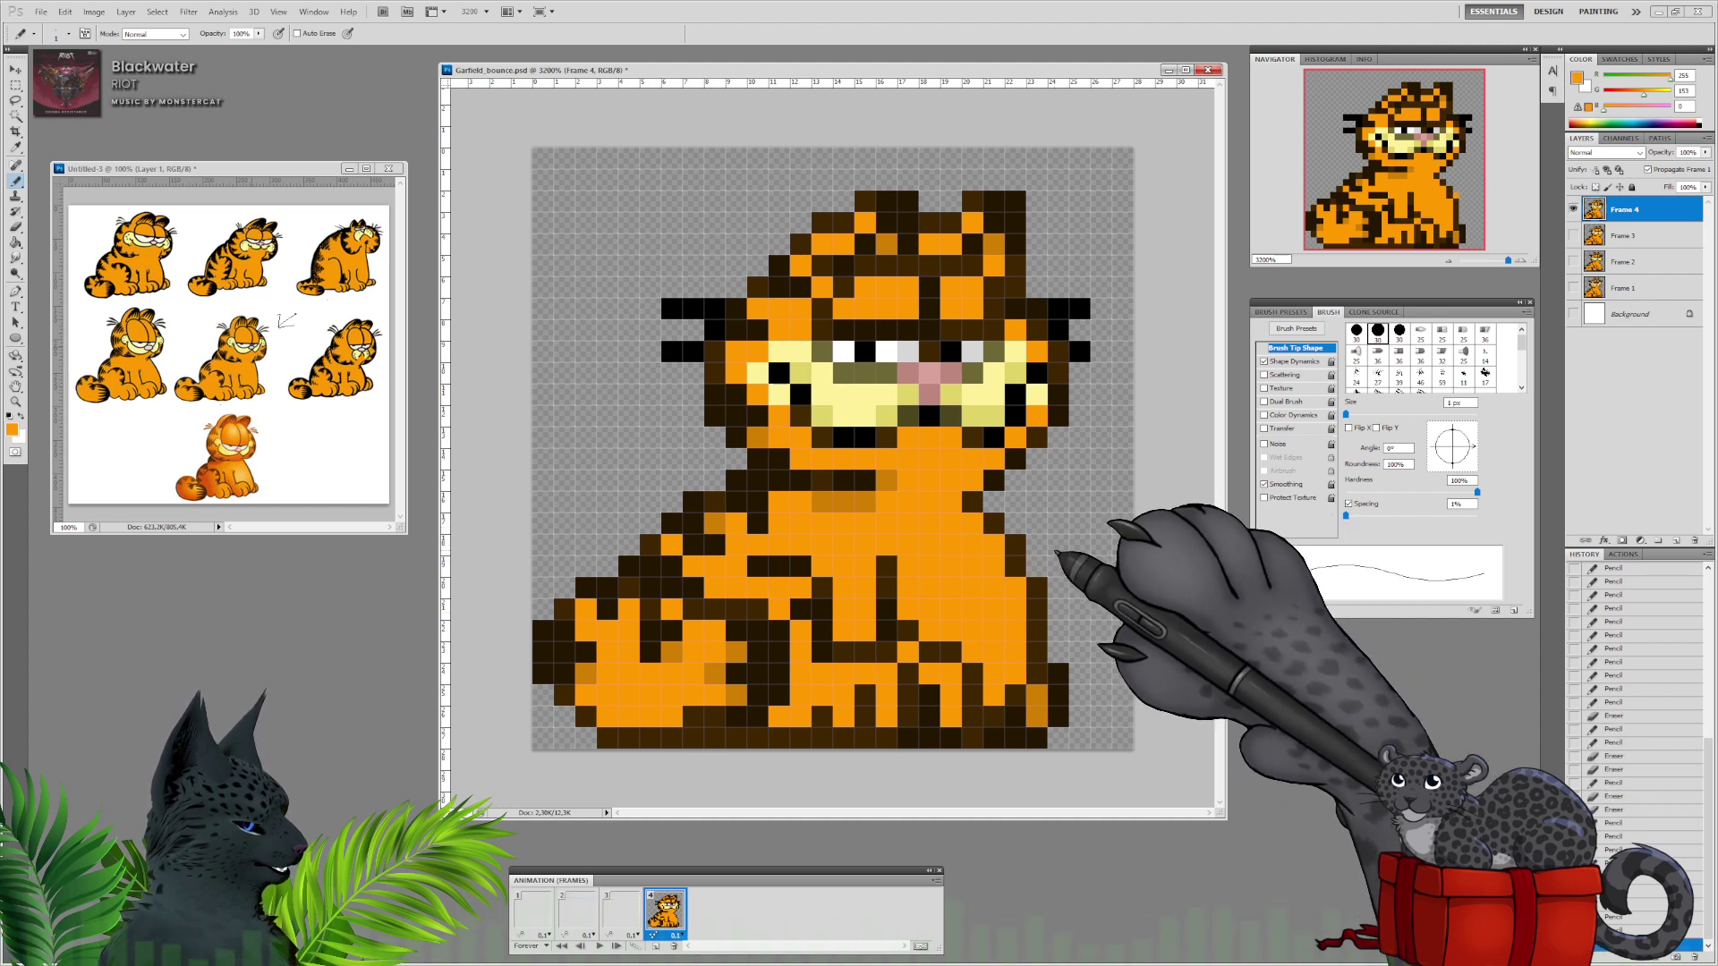
Play the animation to check the widened body outline and compare Frames 1 and 2.
click(599, 945)
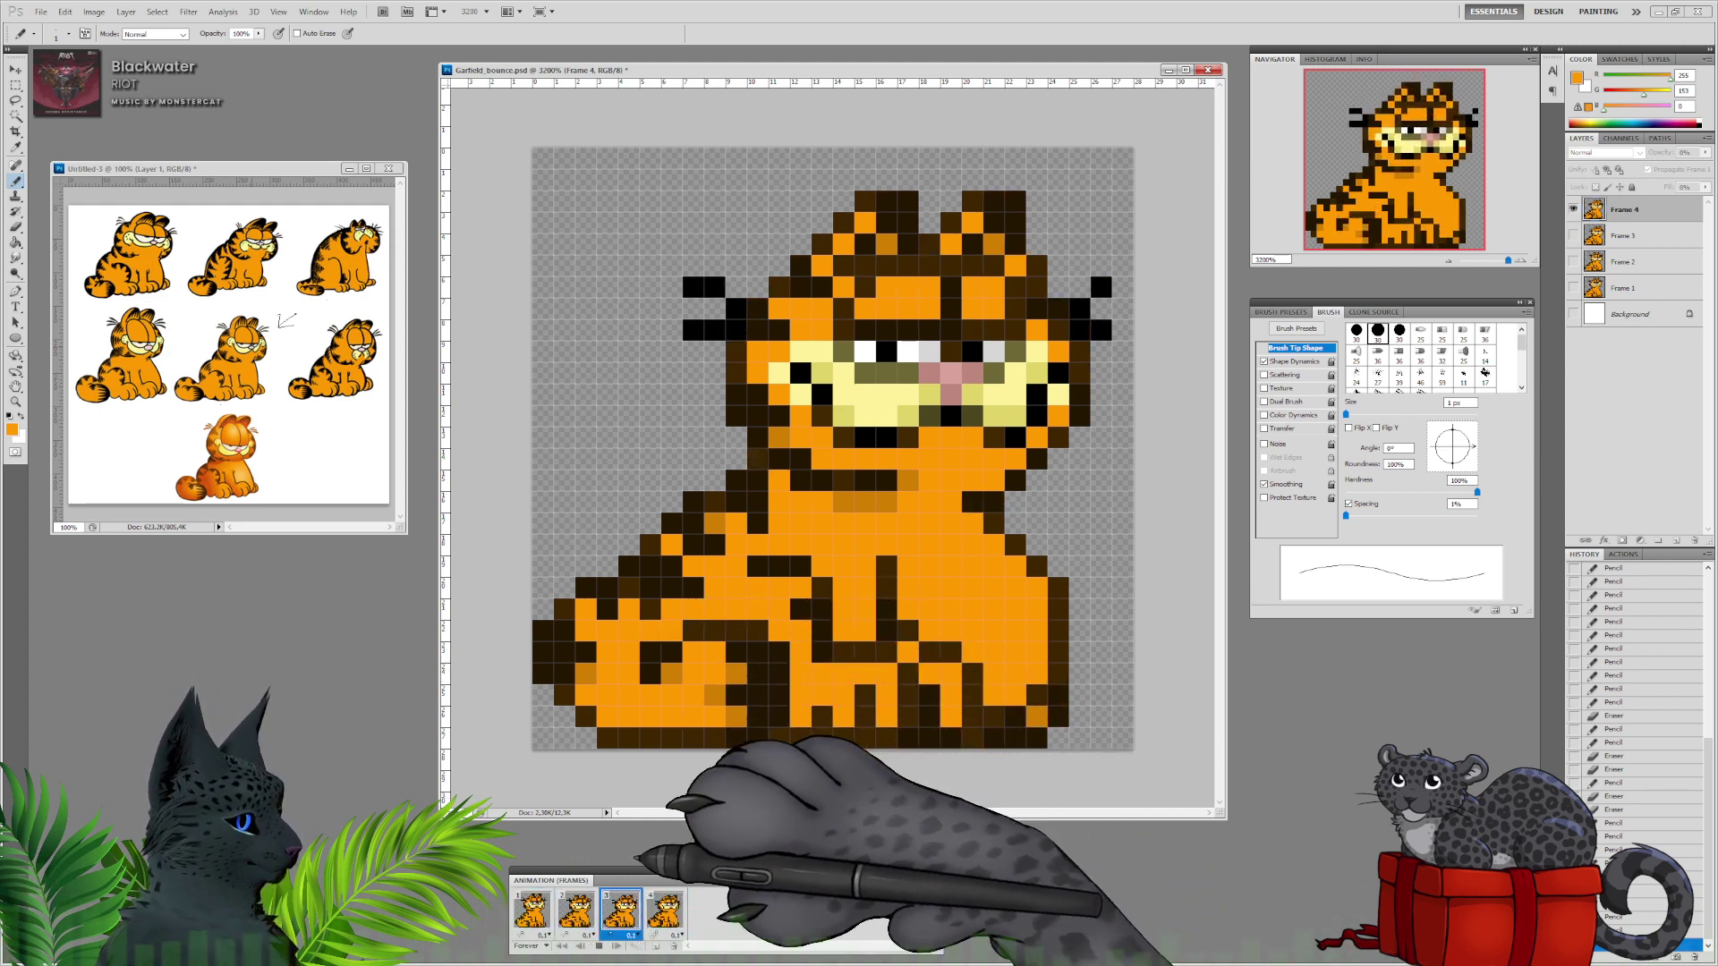
click(598, 945)
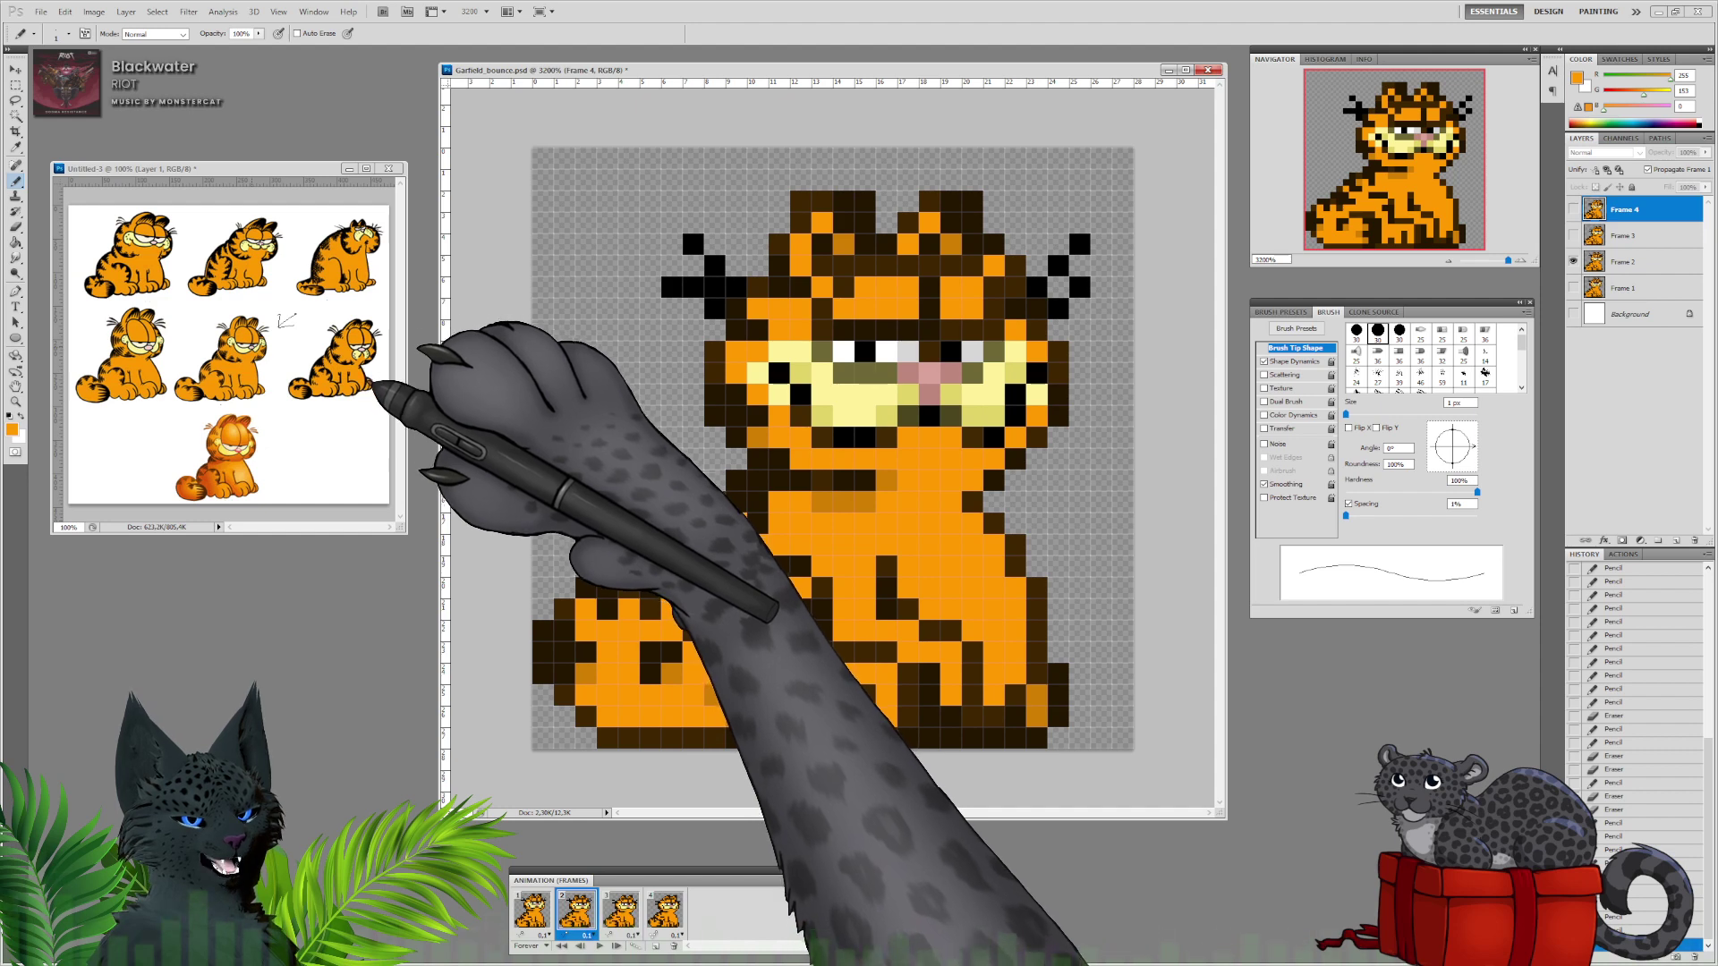
click(534, 910)
click(575, 911)
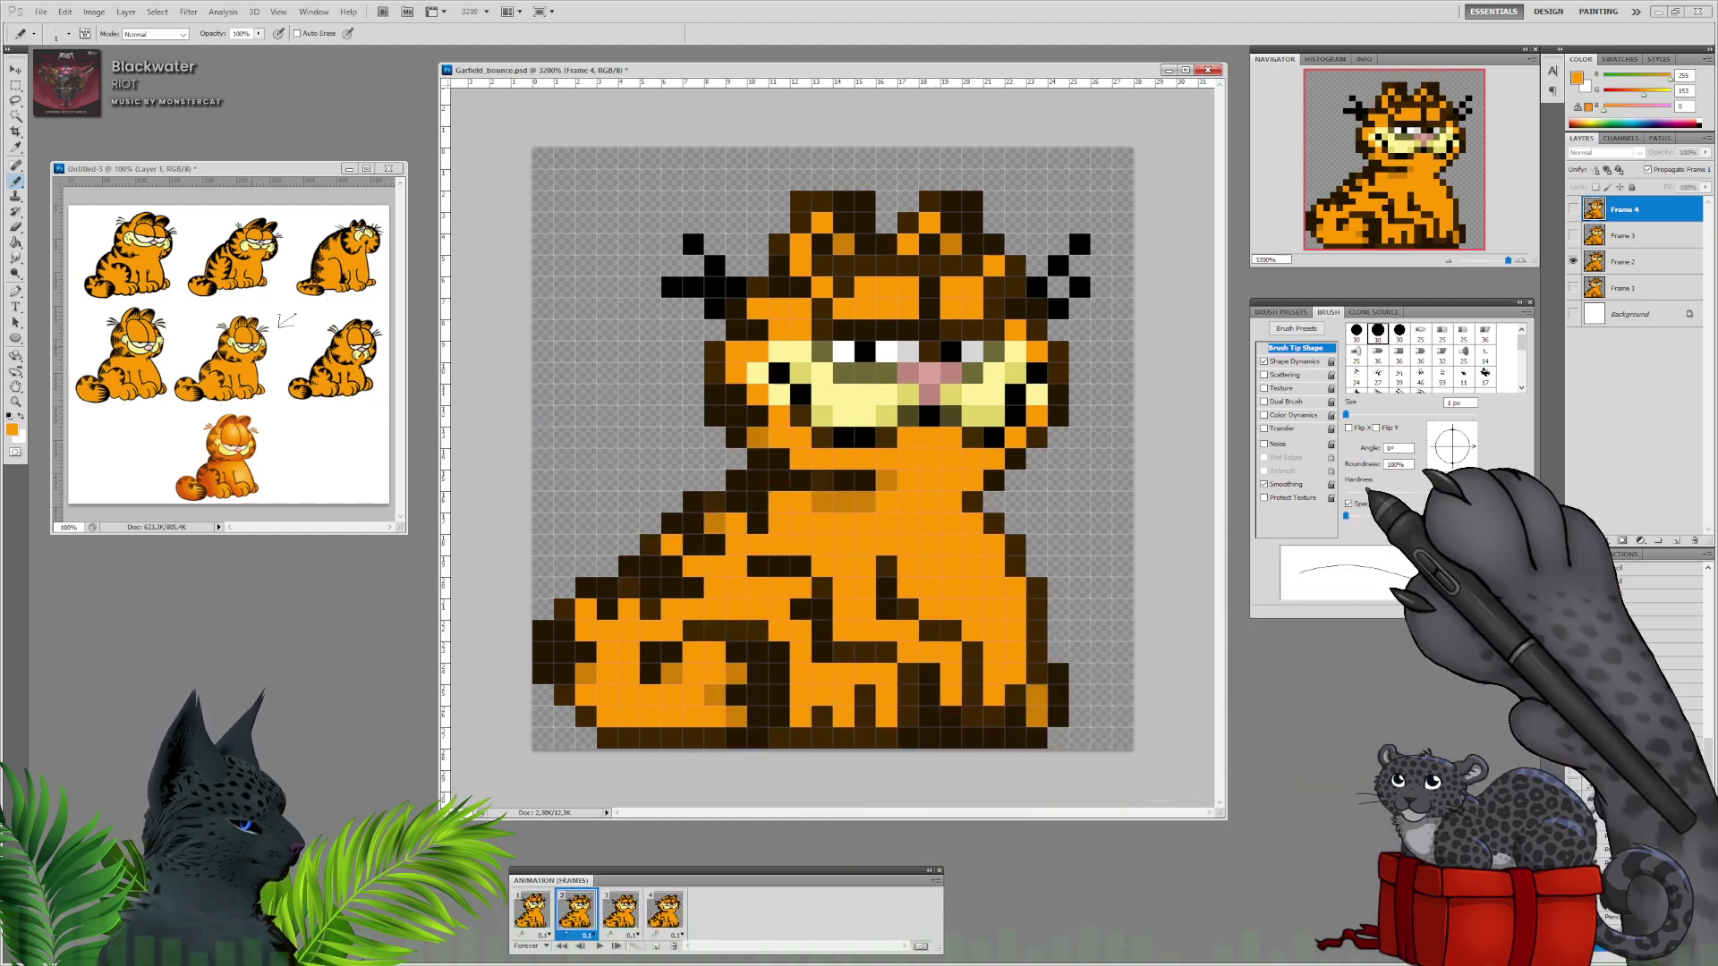
On Frame 2, redraw the right-hand outline below the neck one pixel inward, clean up the shoulder slope, and compare it with Frame 1.
click(1624, 262)
alt+click(996, 520)
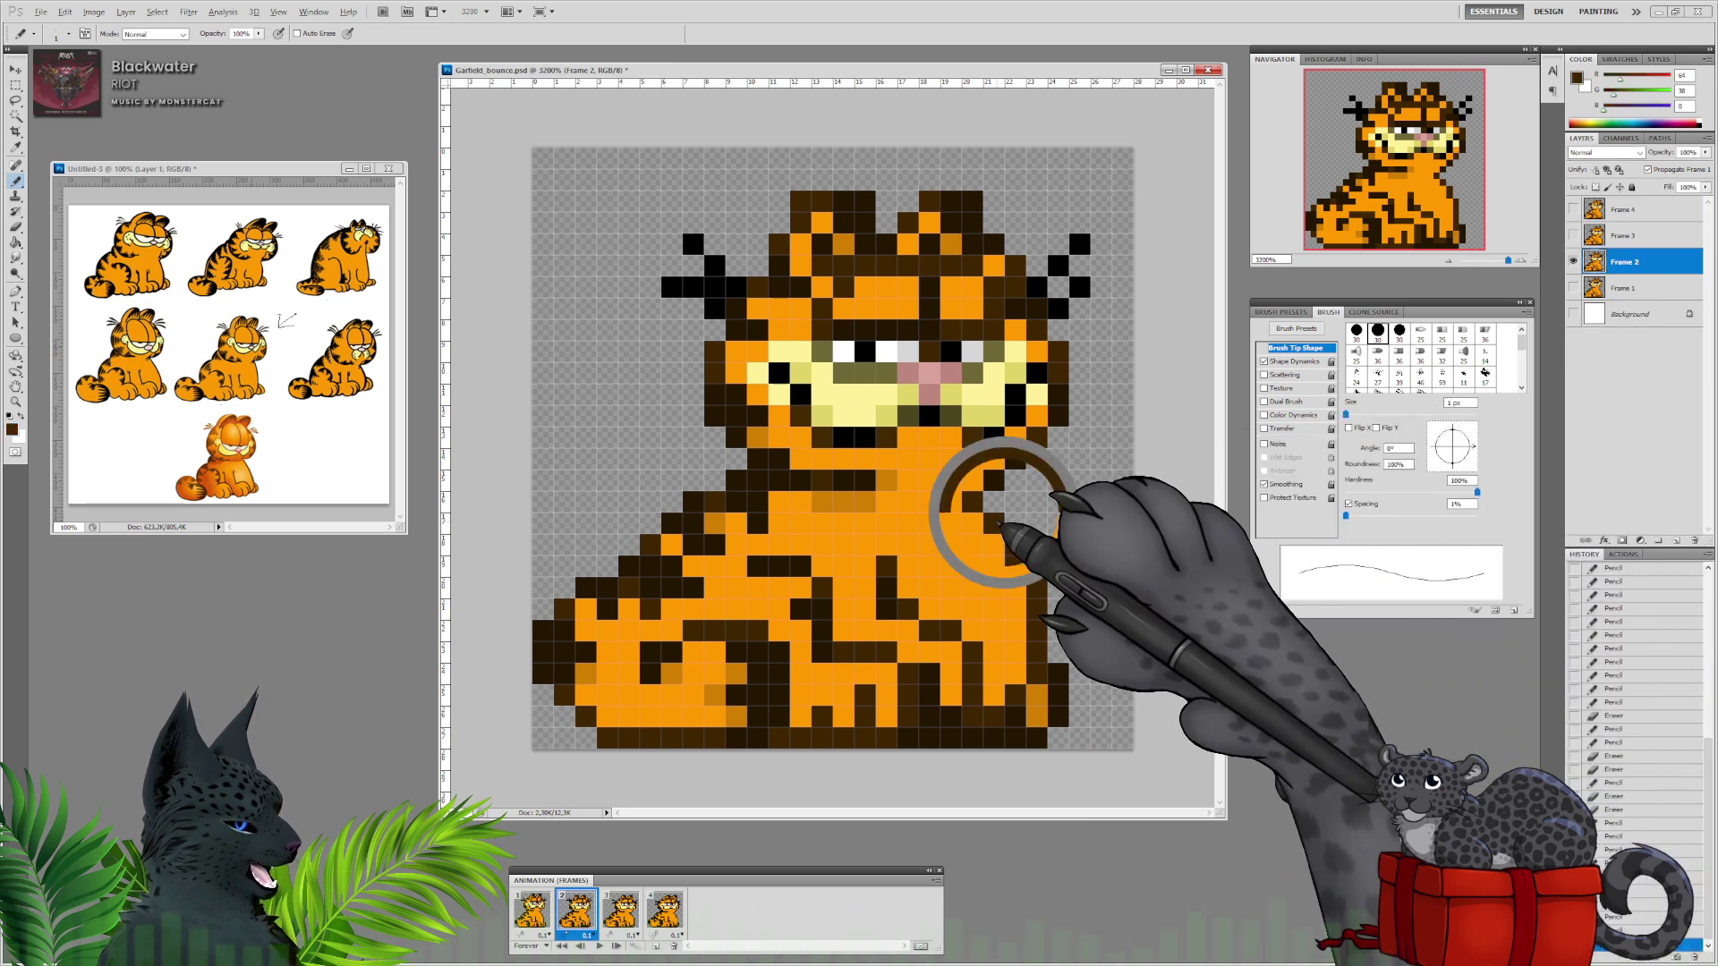
click(974, 524)
drag(994, 542, 995, 566)
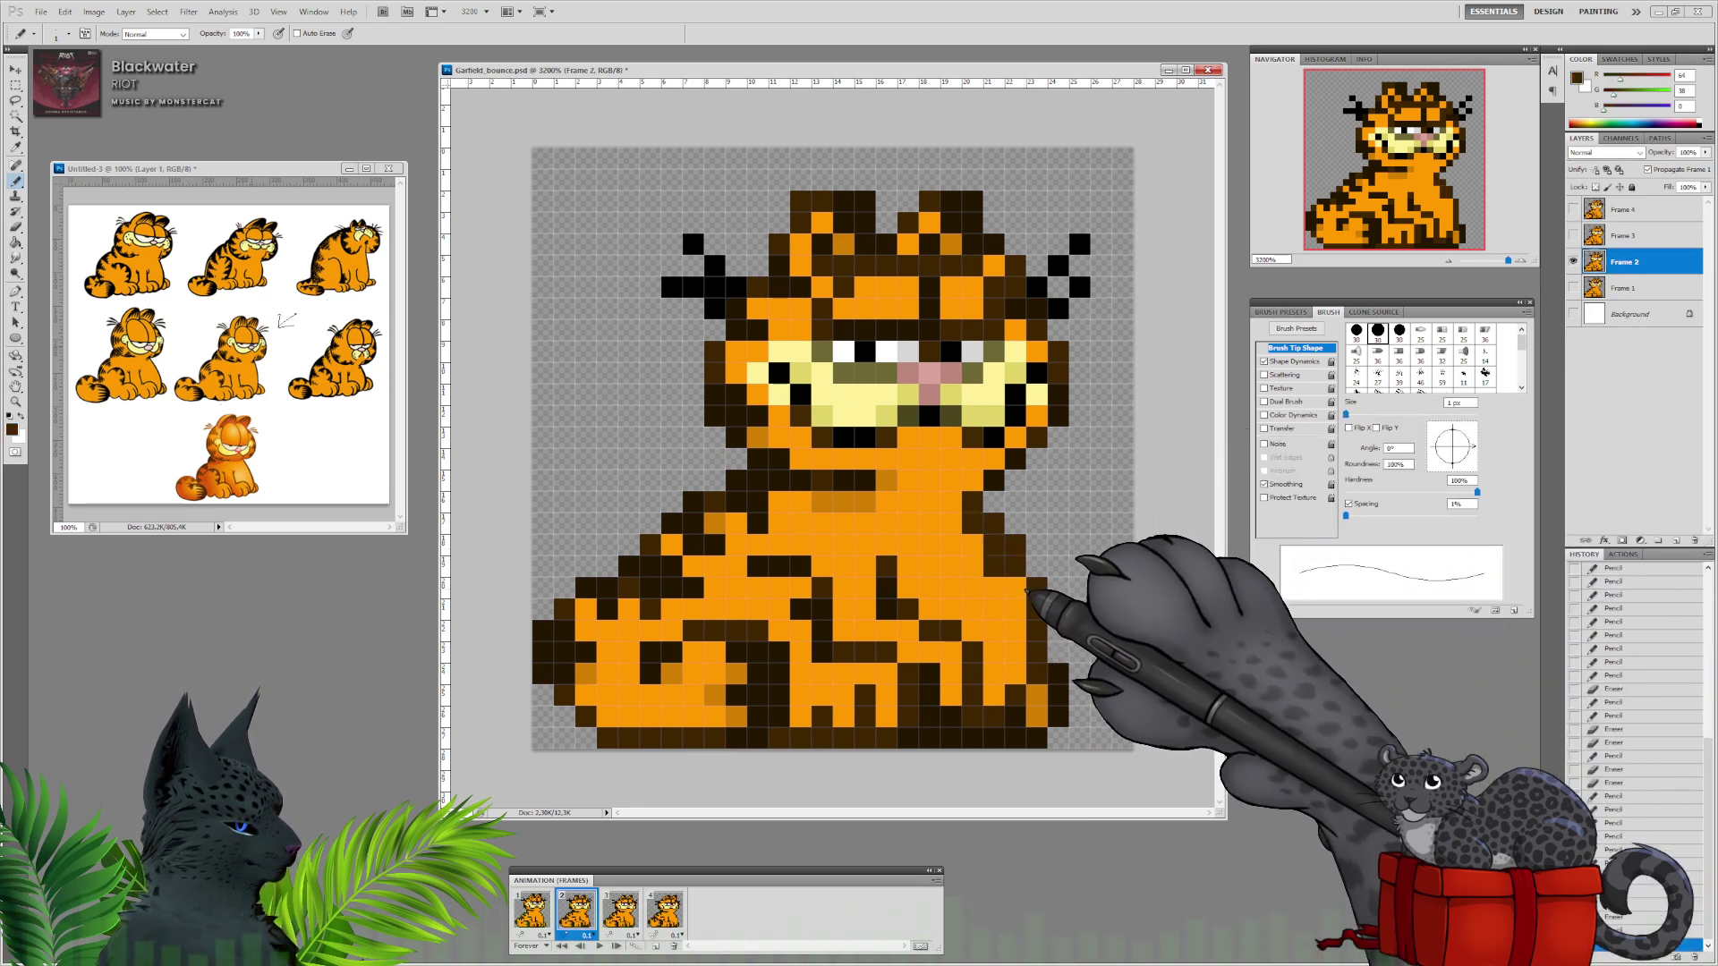
click(998, 734)
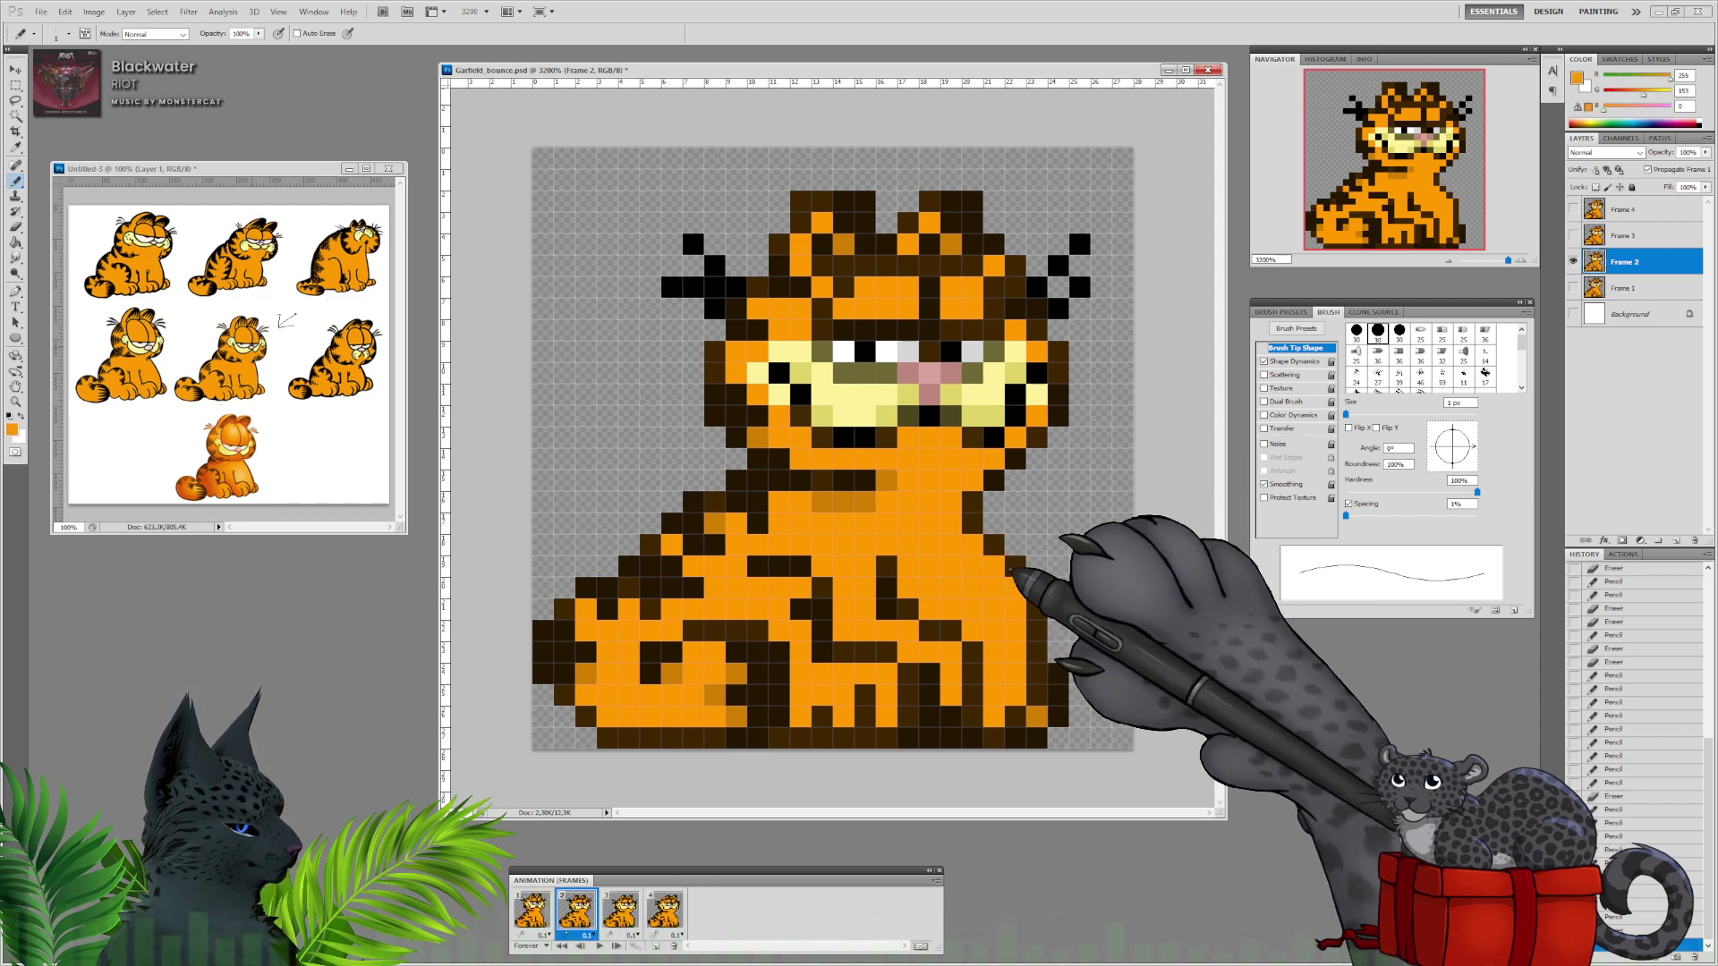
click(540, 912)
click(585, 912)
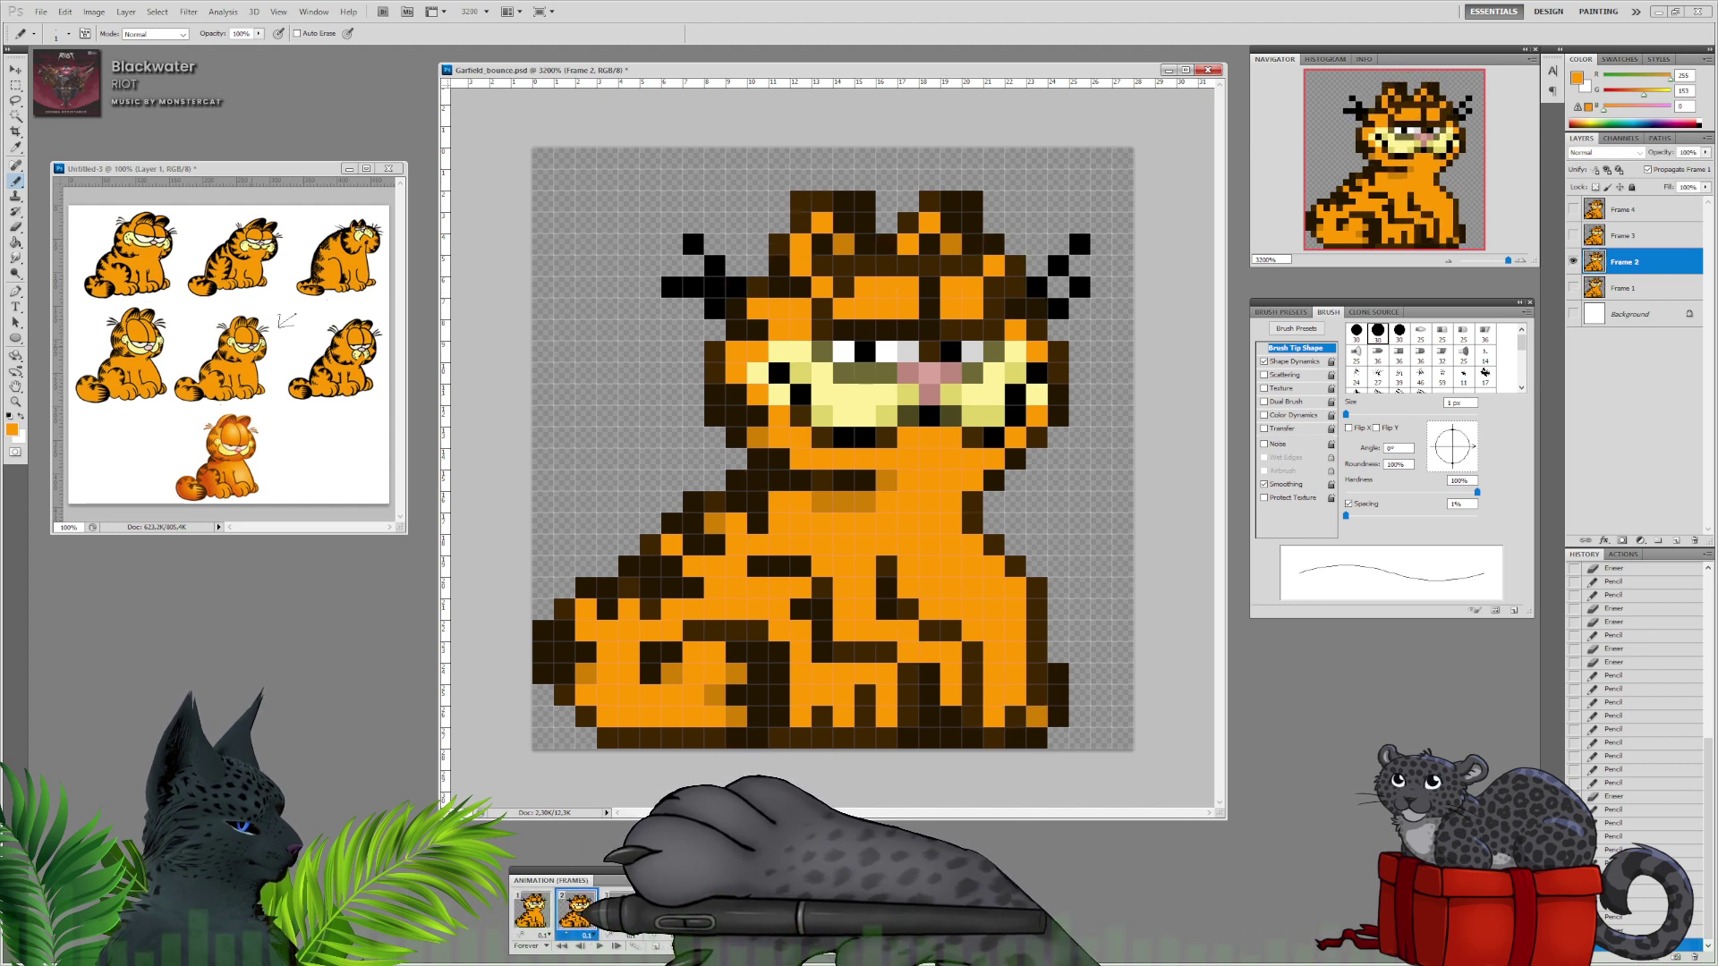
On Frame 3, clean up the shoulder and fill the right-hand foot with orange, comparing it with the neighbouring frames.
click(576, 911)
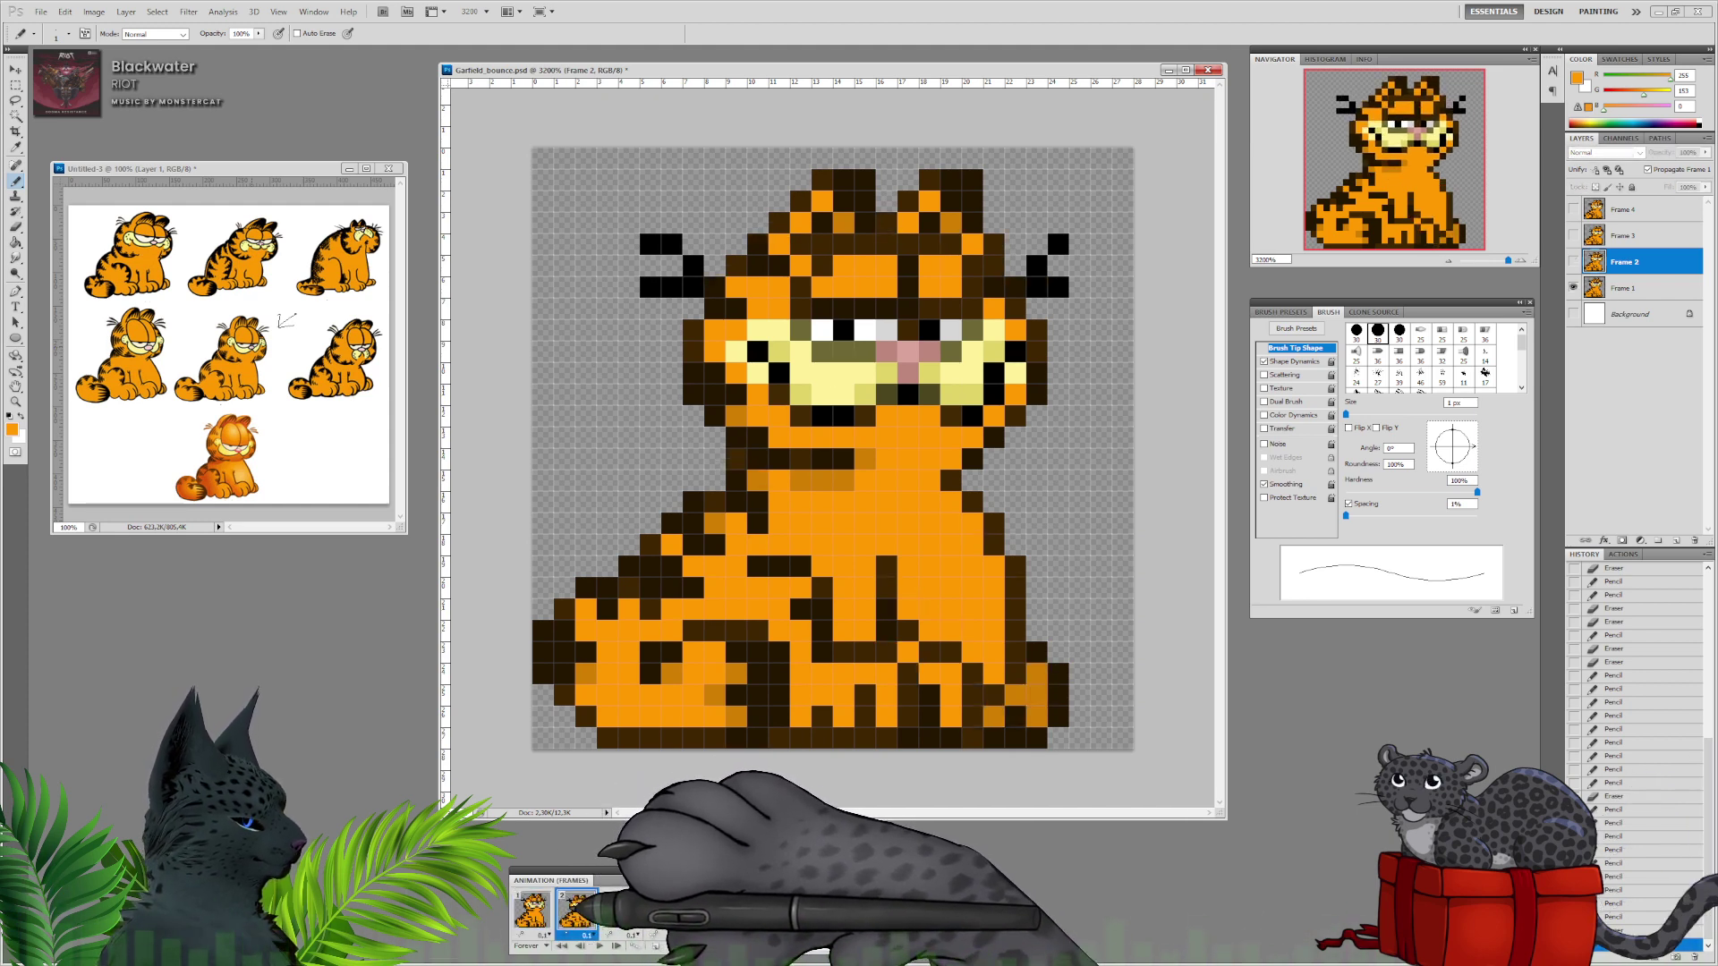
click(532, 911)
click(621, 910)
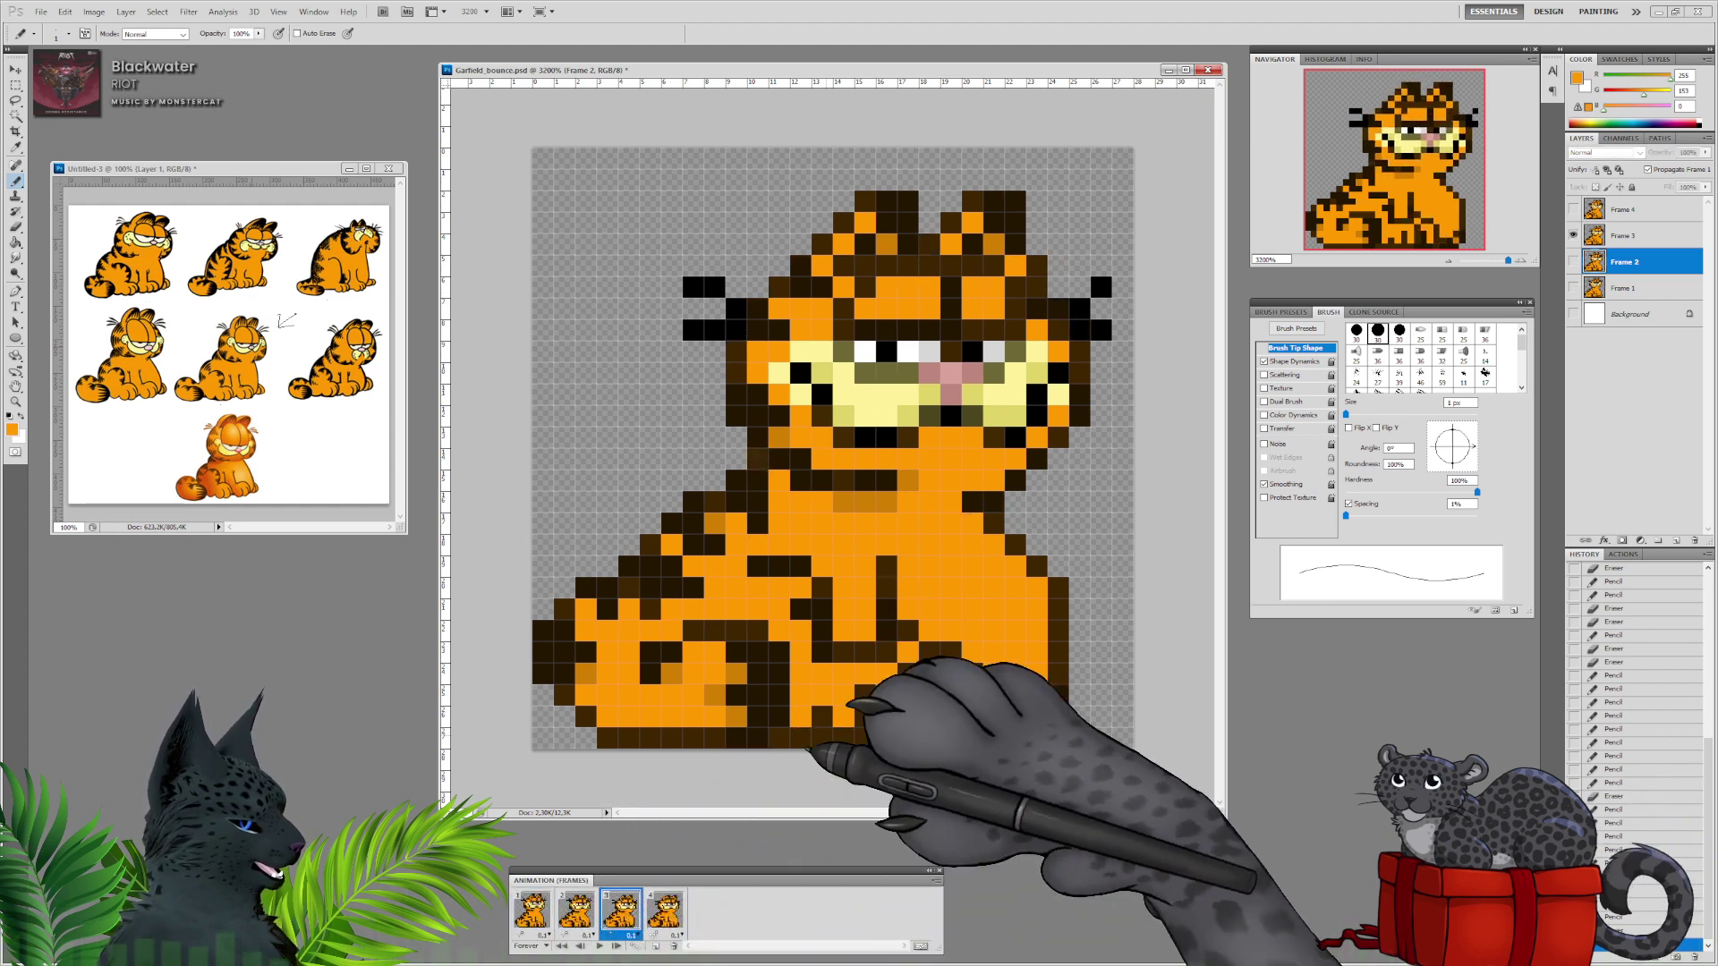
click(975, 526)
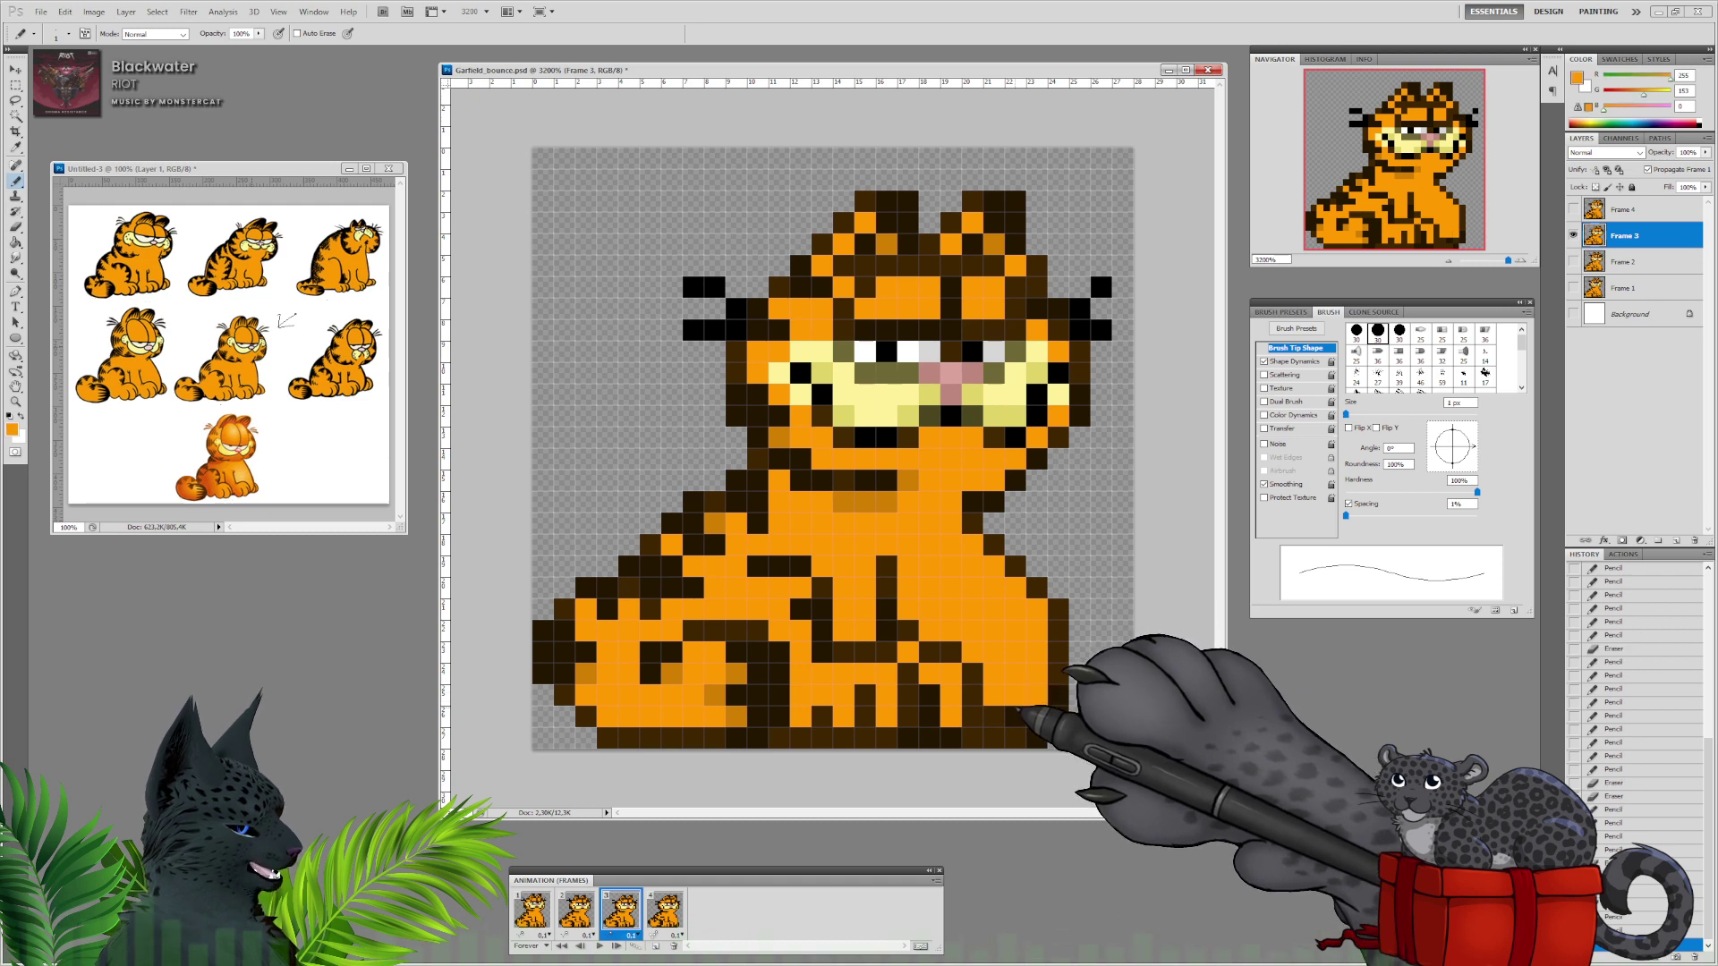
drag(1016, 714, 994, 717)
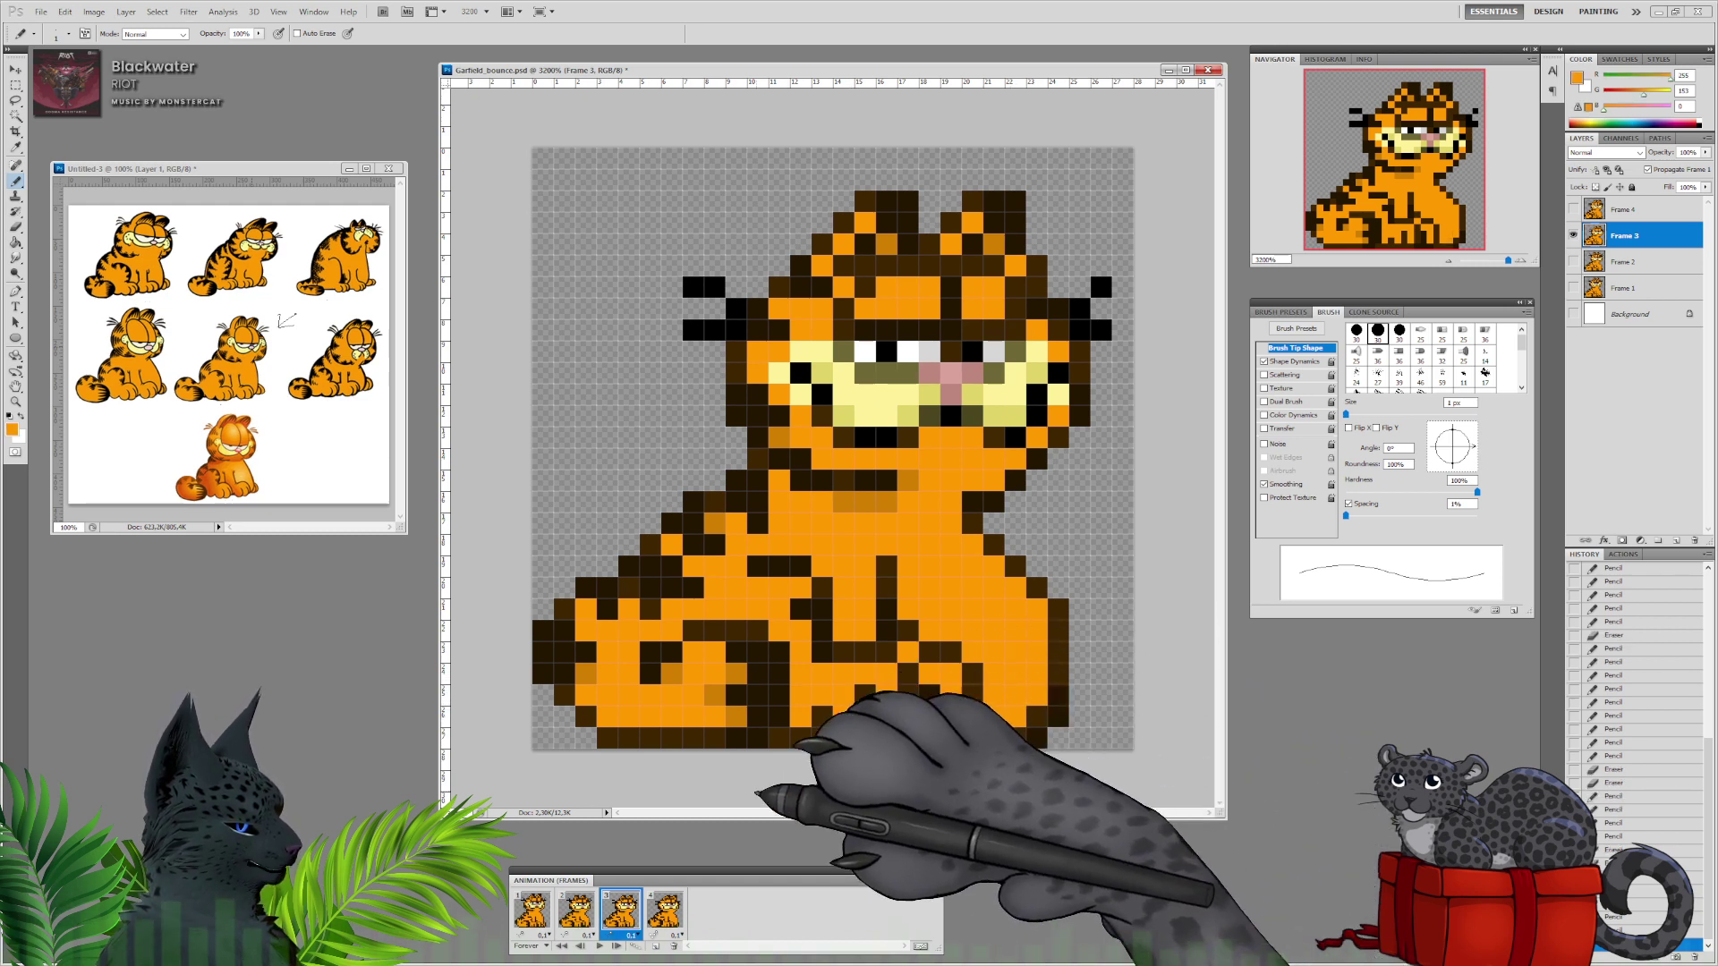
click(575, 909)
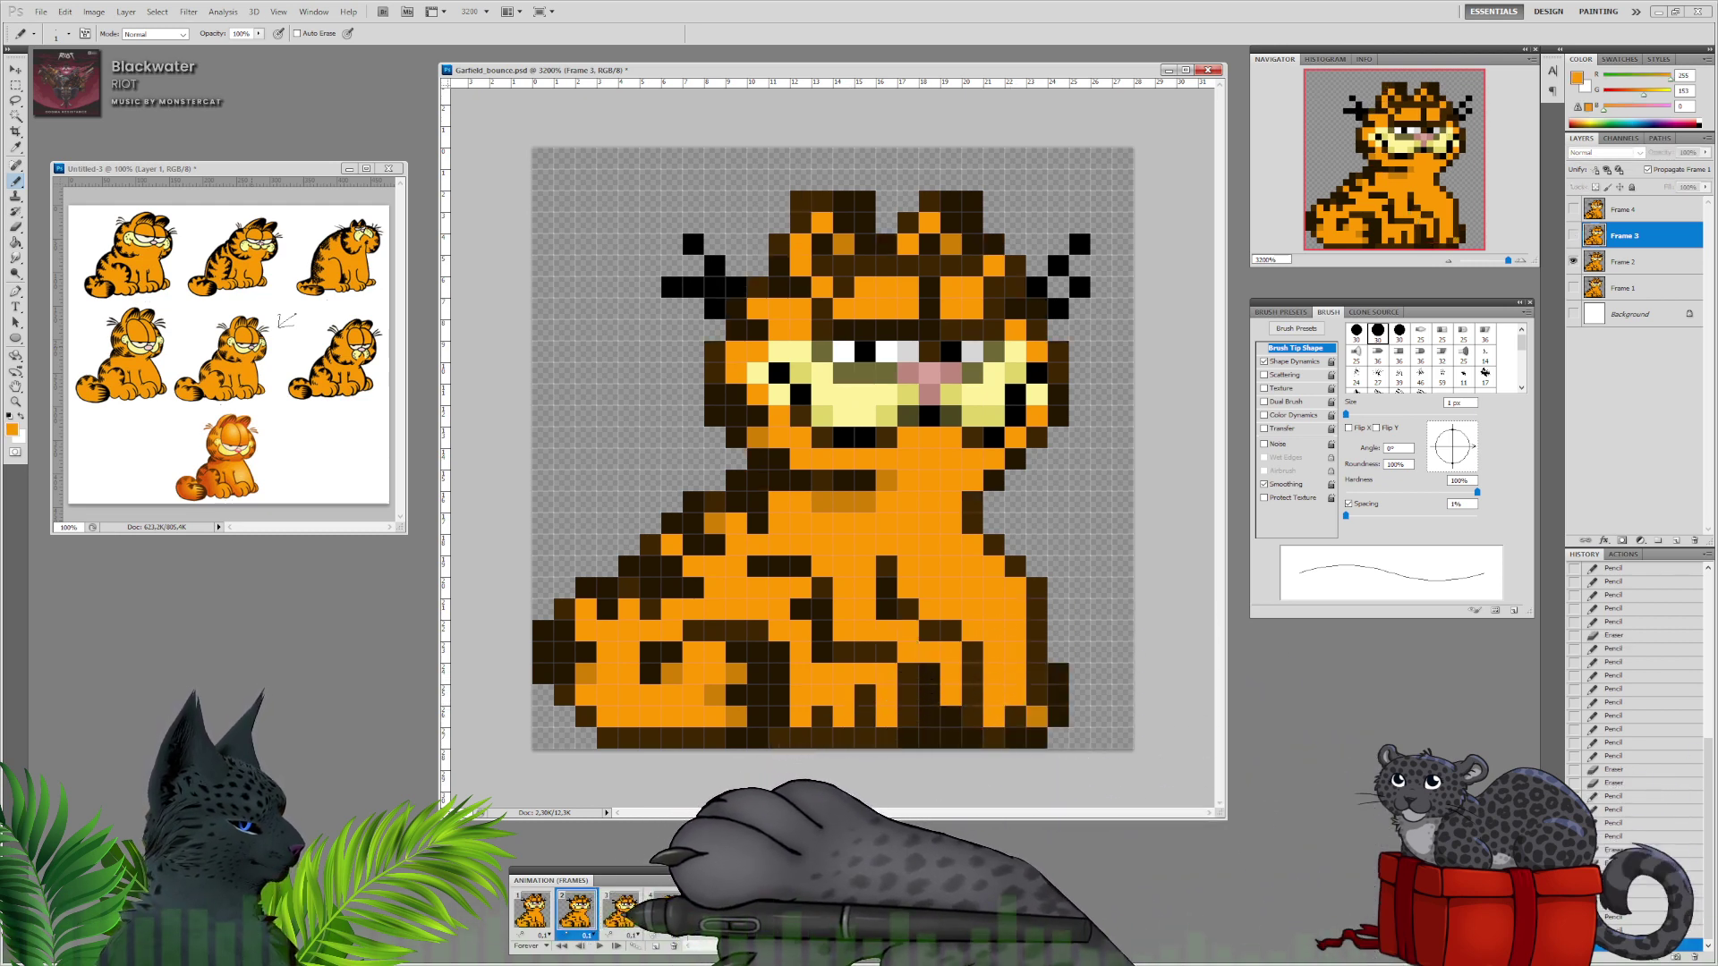
click(622, 910)
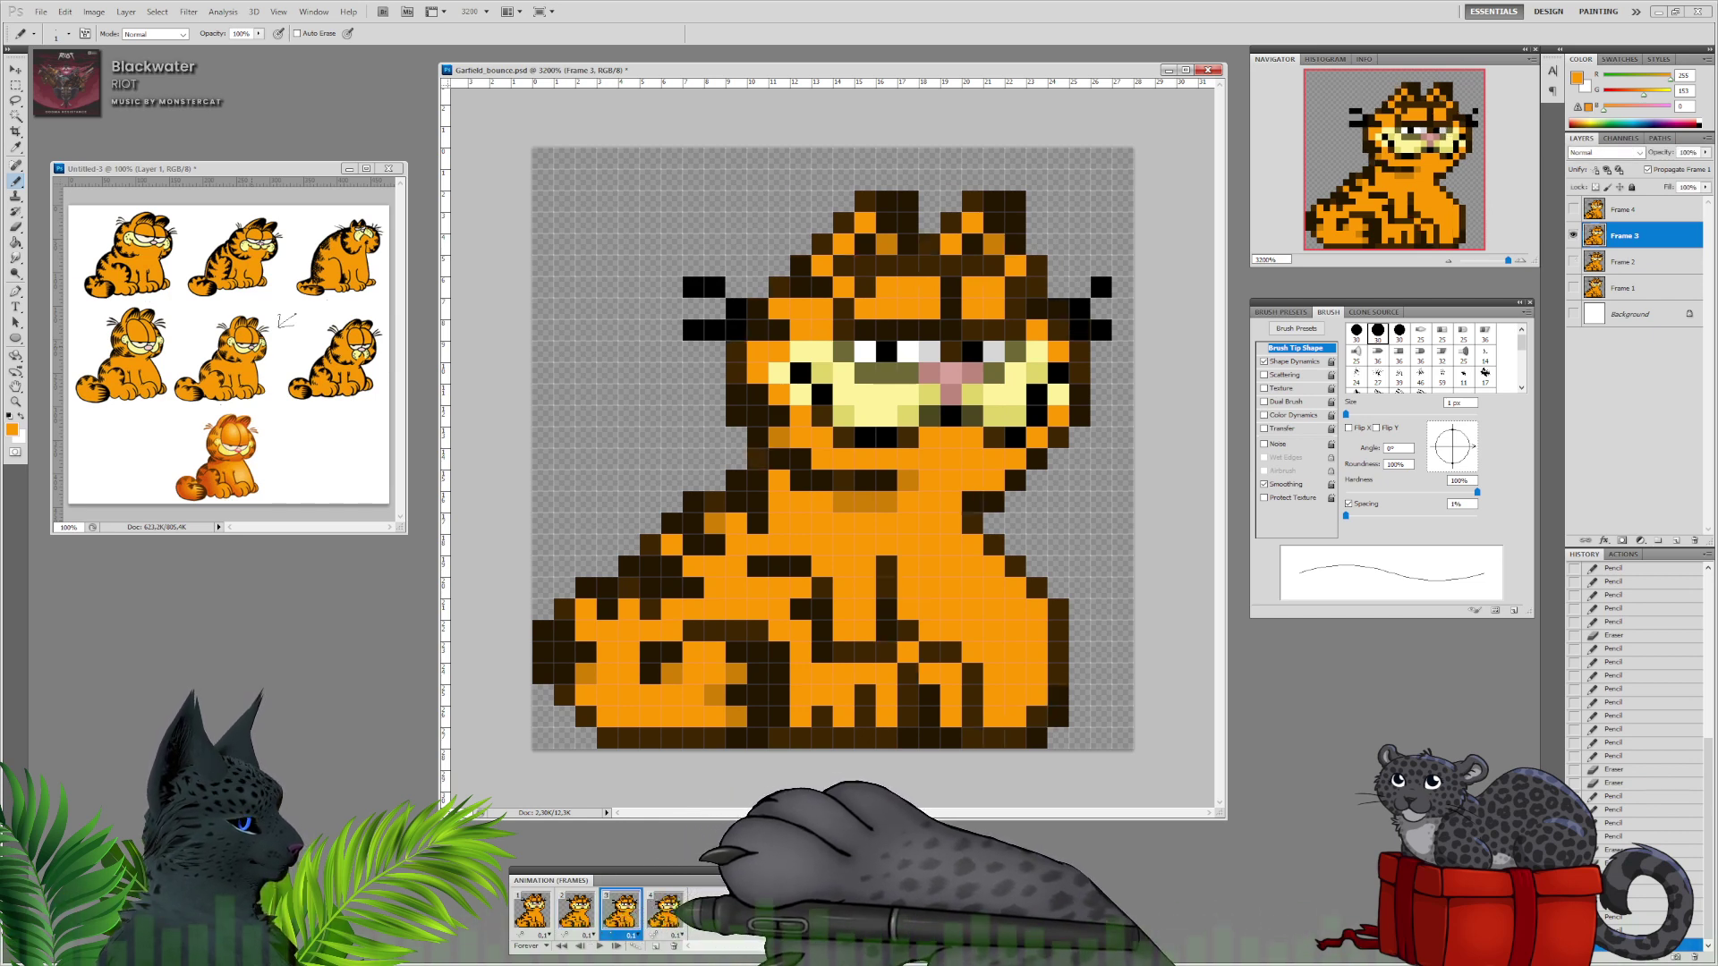
On Frame 3, rebuild the lower corner of the right-hand foot outline with dark brown pixels and compare it with Frame 2.
alt+click(1036, 715)
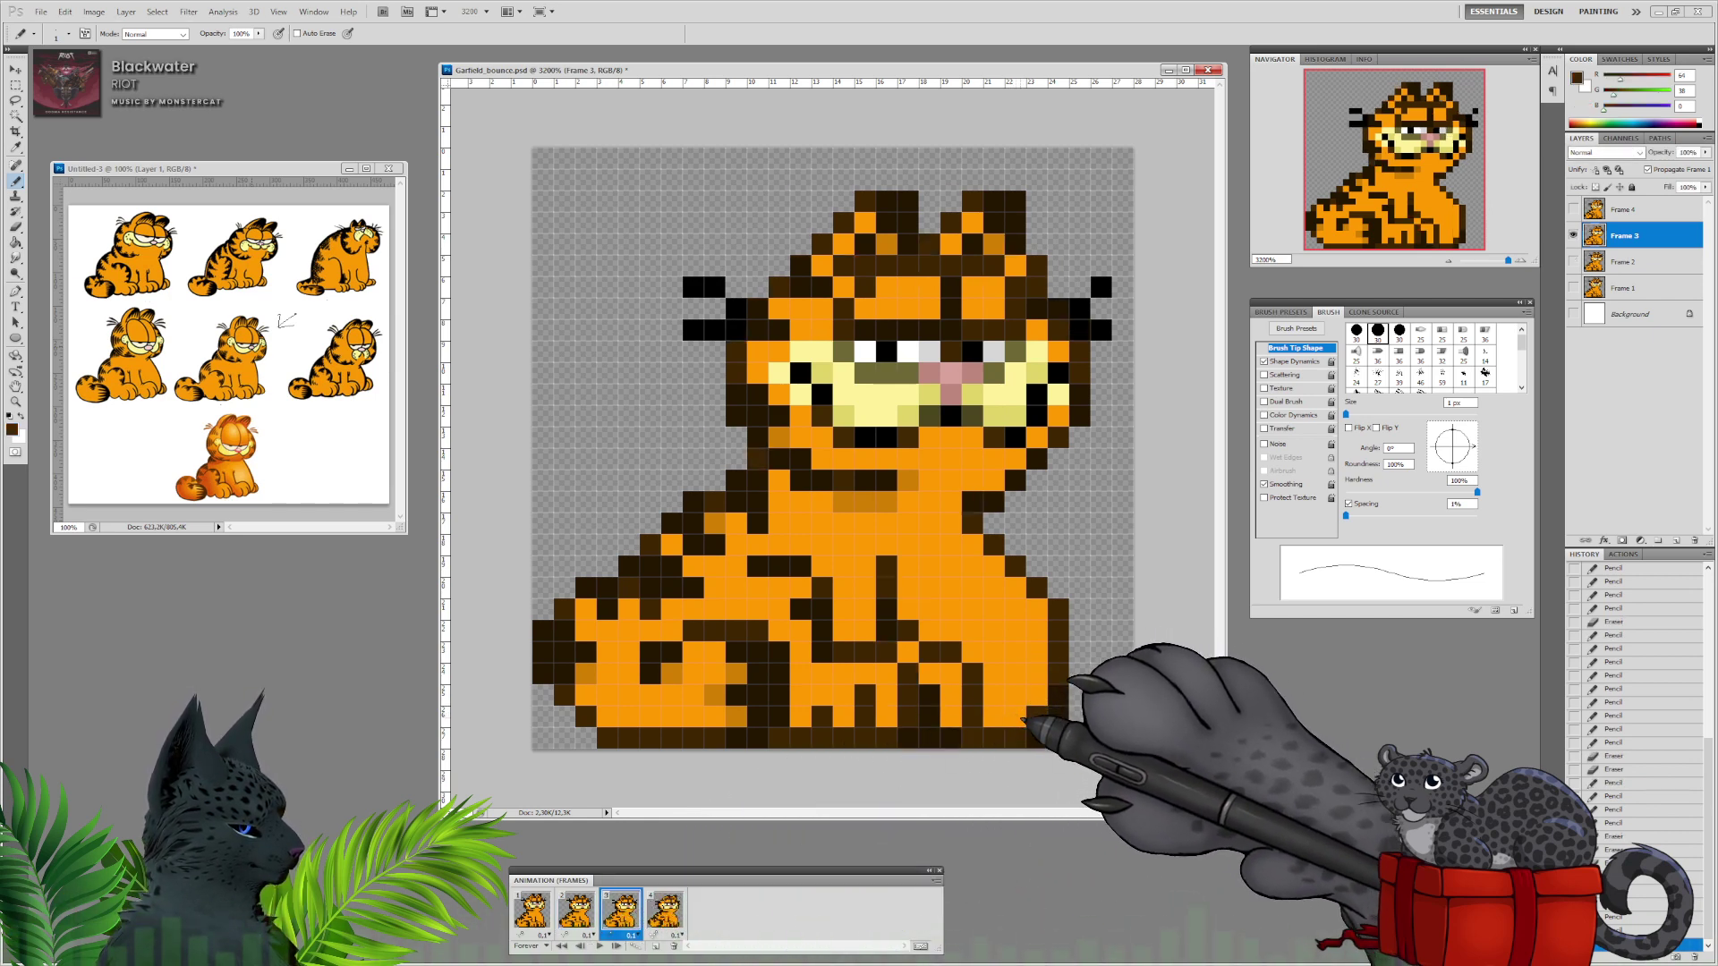
click(1016, 717)
click(1036, 697)
drag(1056, 715, 1057, 697)
alt+click(1038, 736)
click(1037, 717)
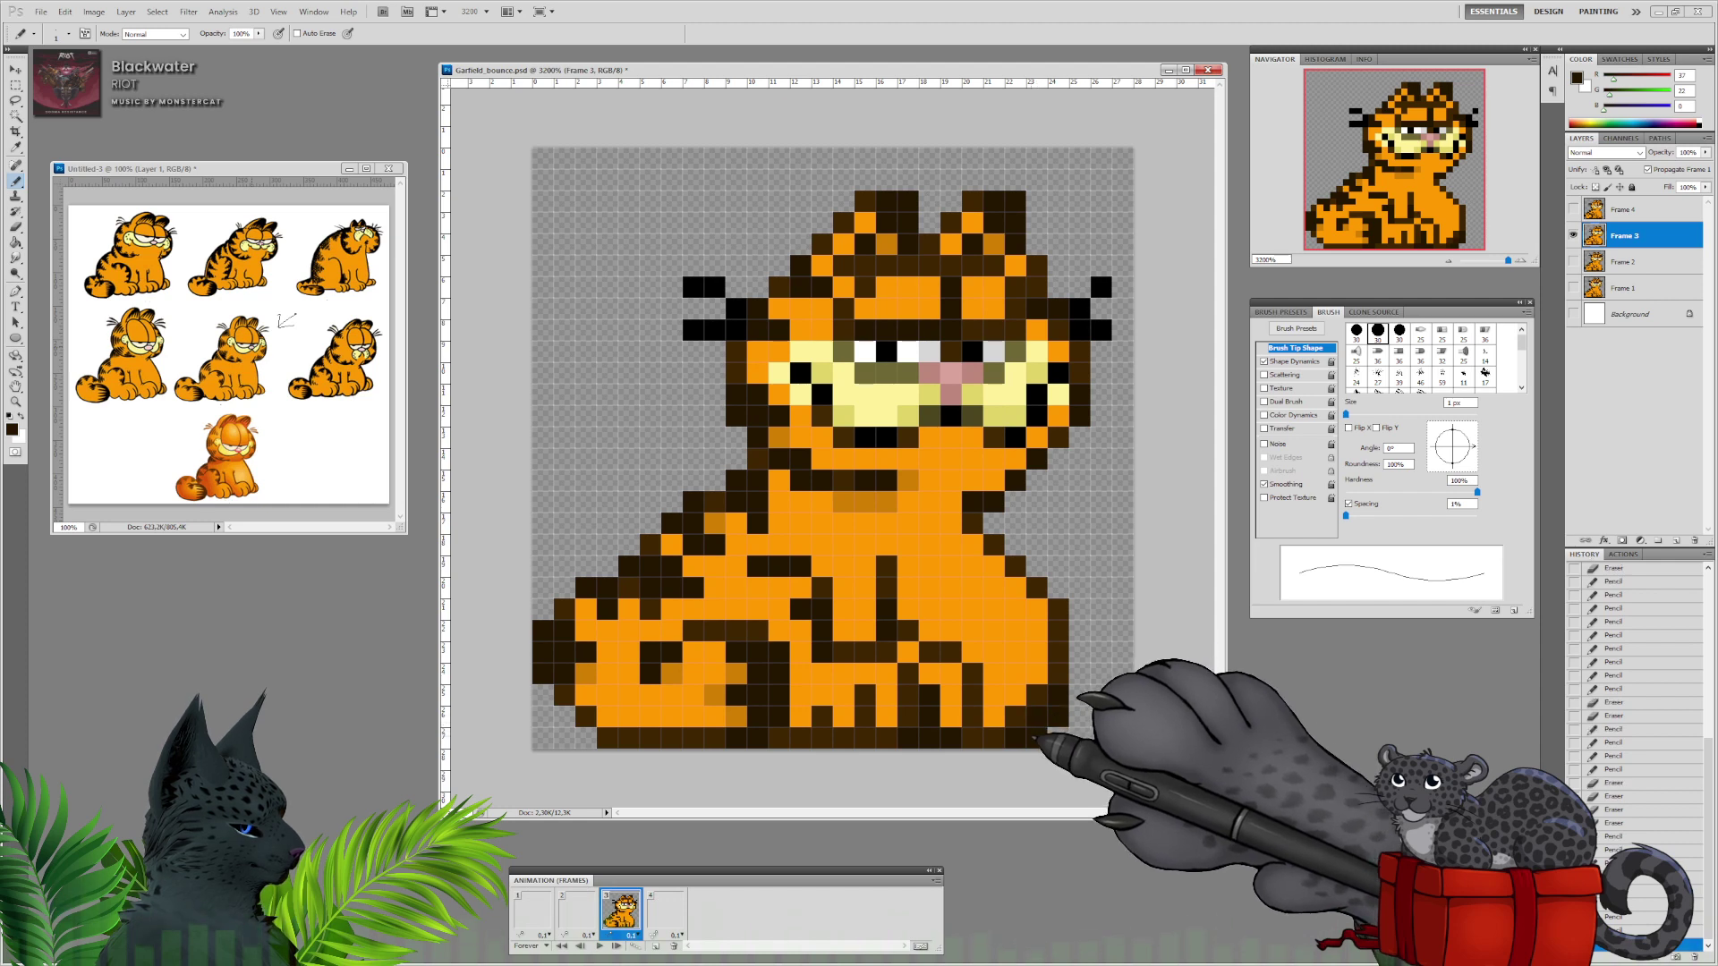
click(577, 910)
click(621, 911)
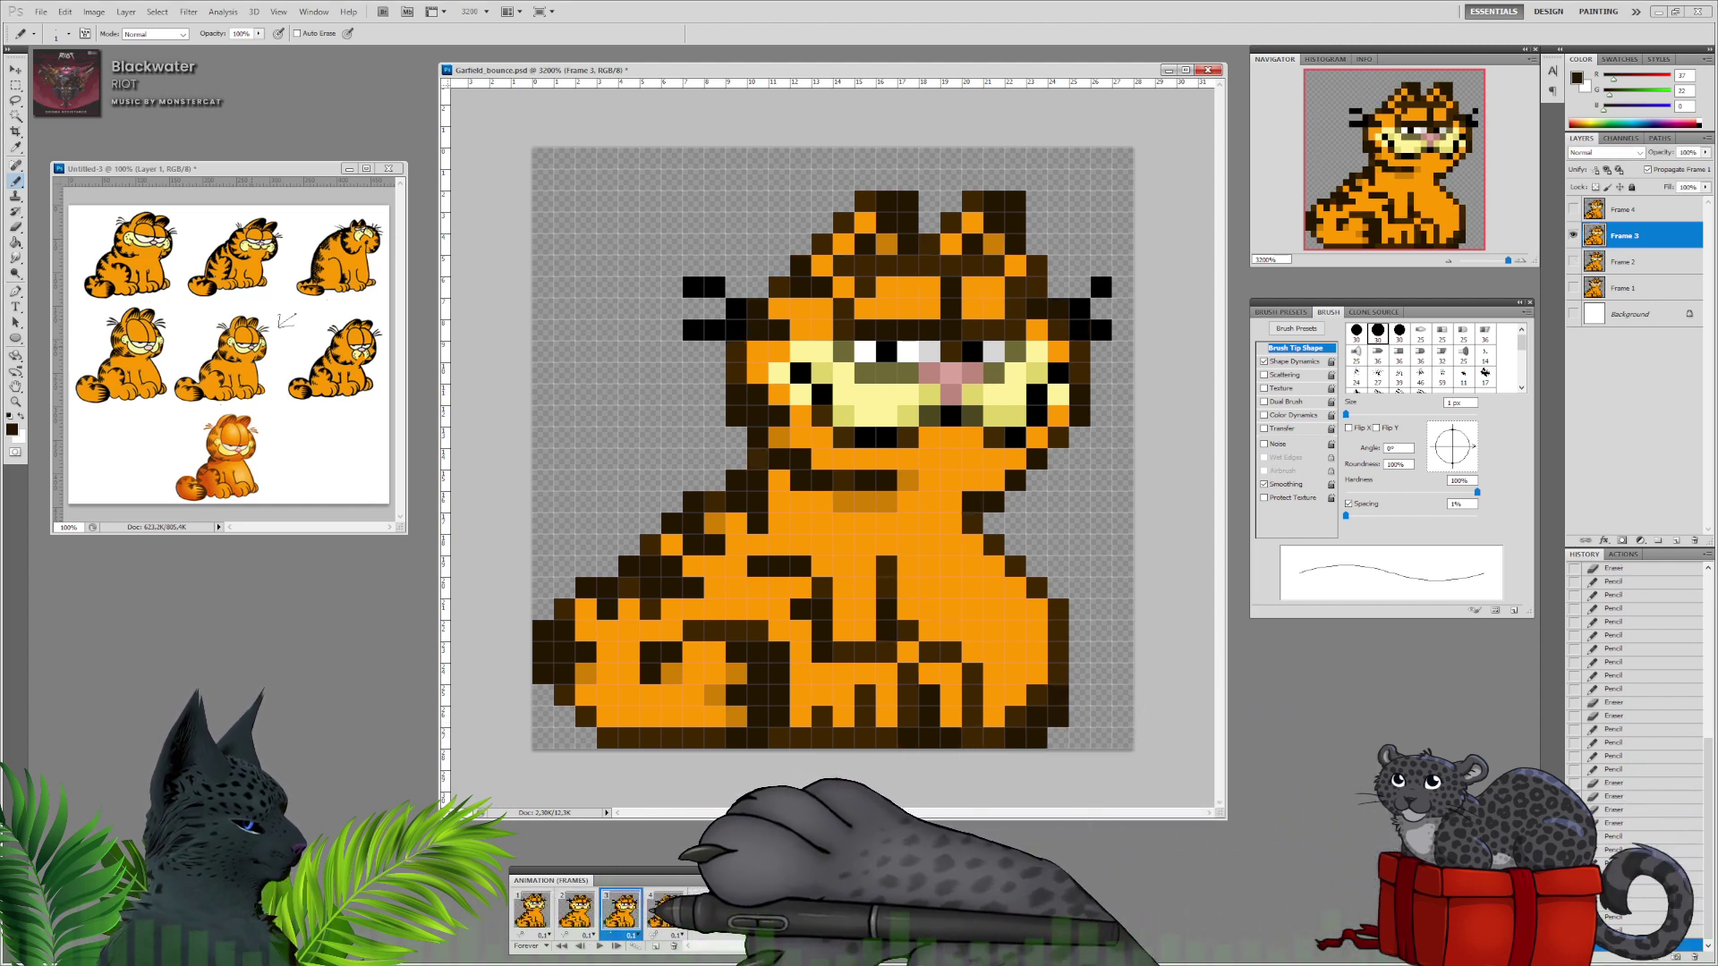
Play the animation from Frame 4 to check the foot and body outline.
click(671, 908)
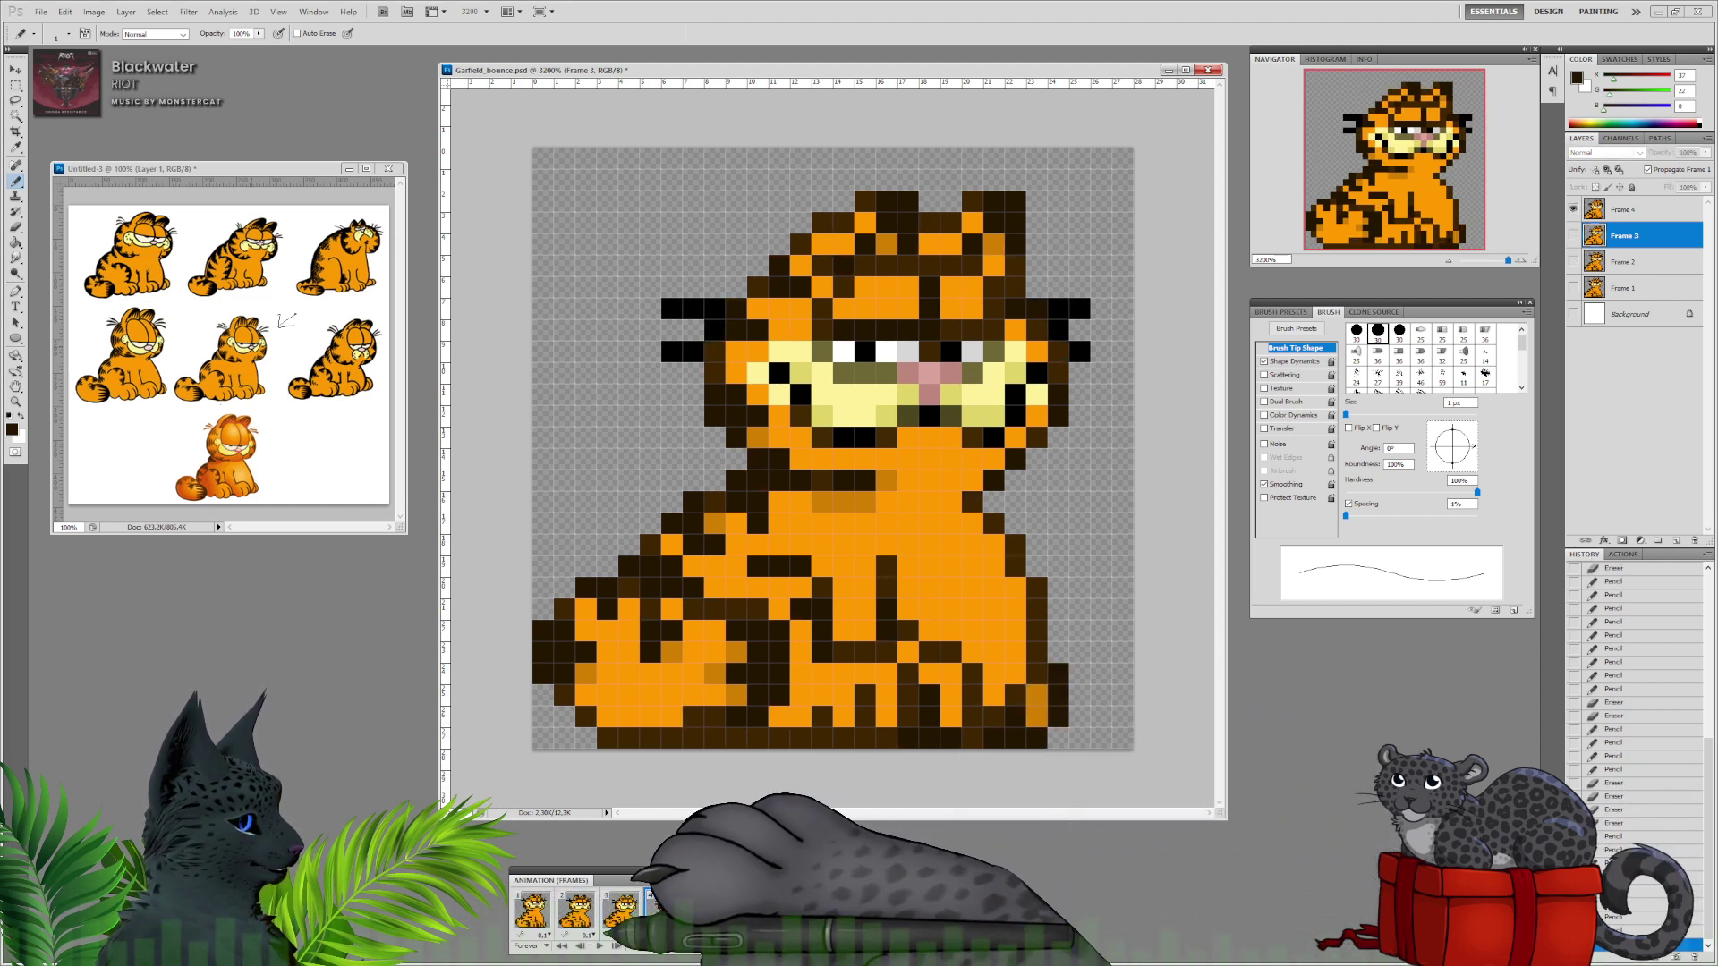
click(598, 946)
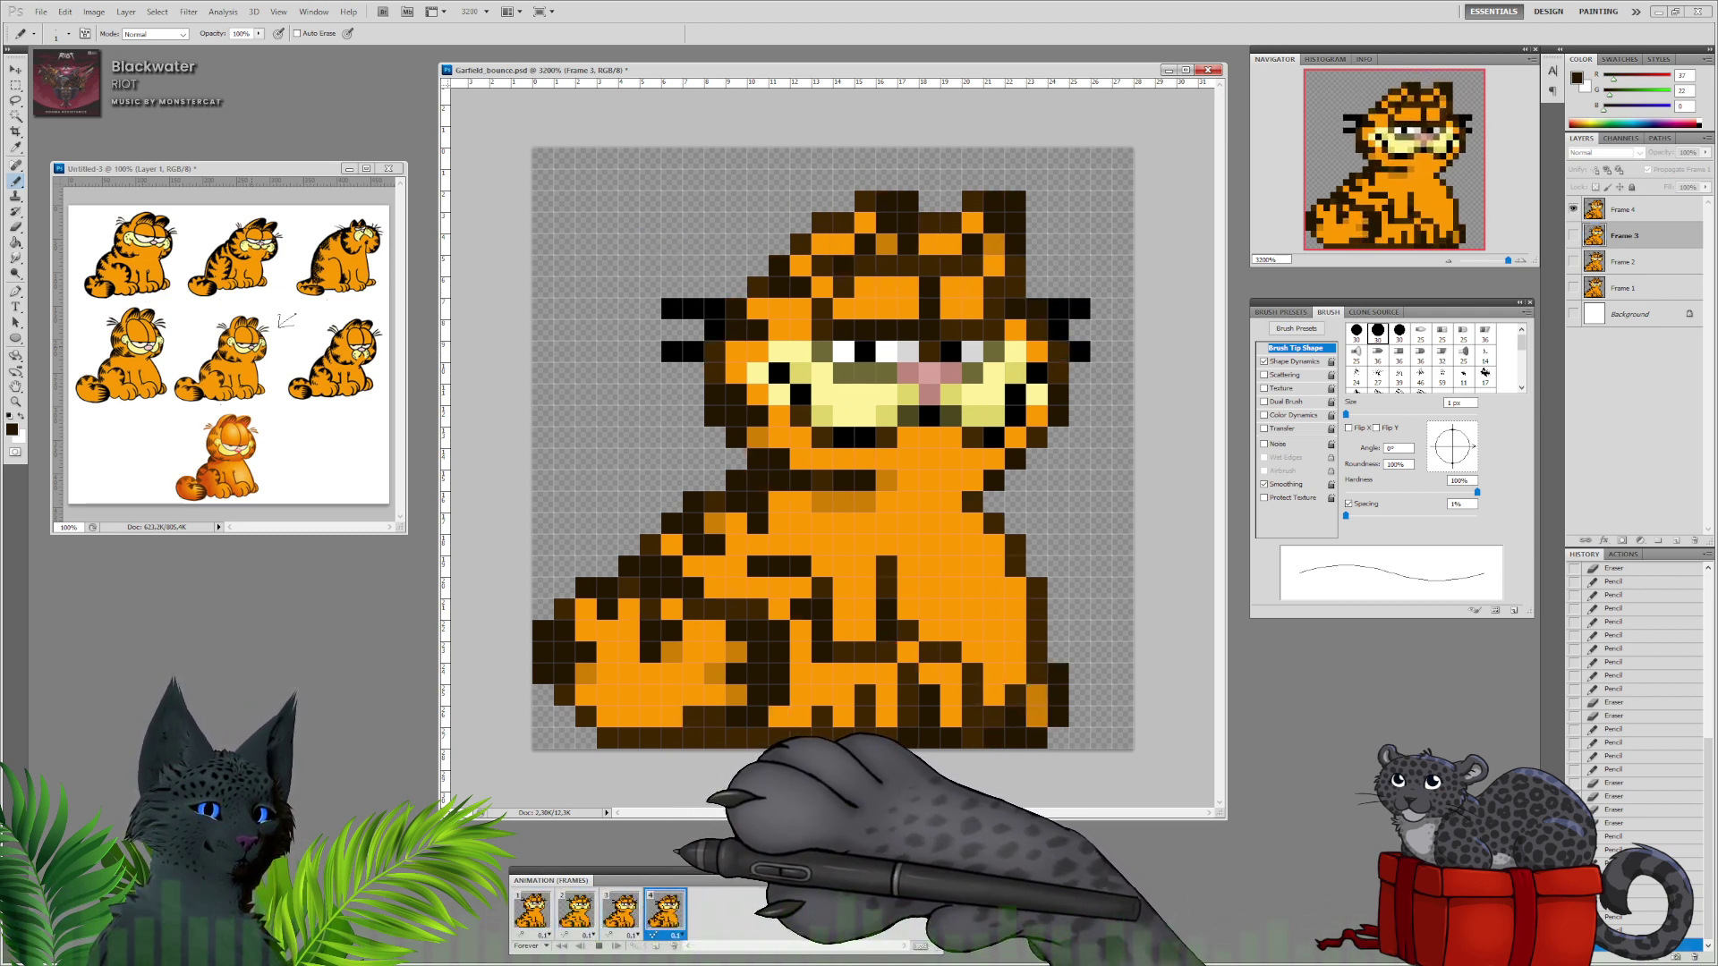
click(667, 917)
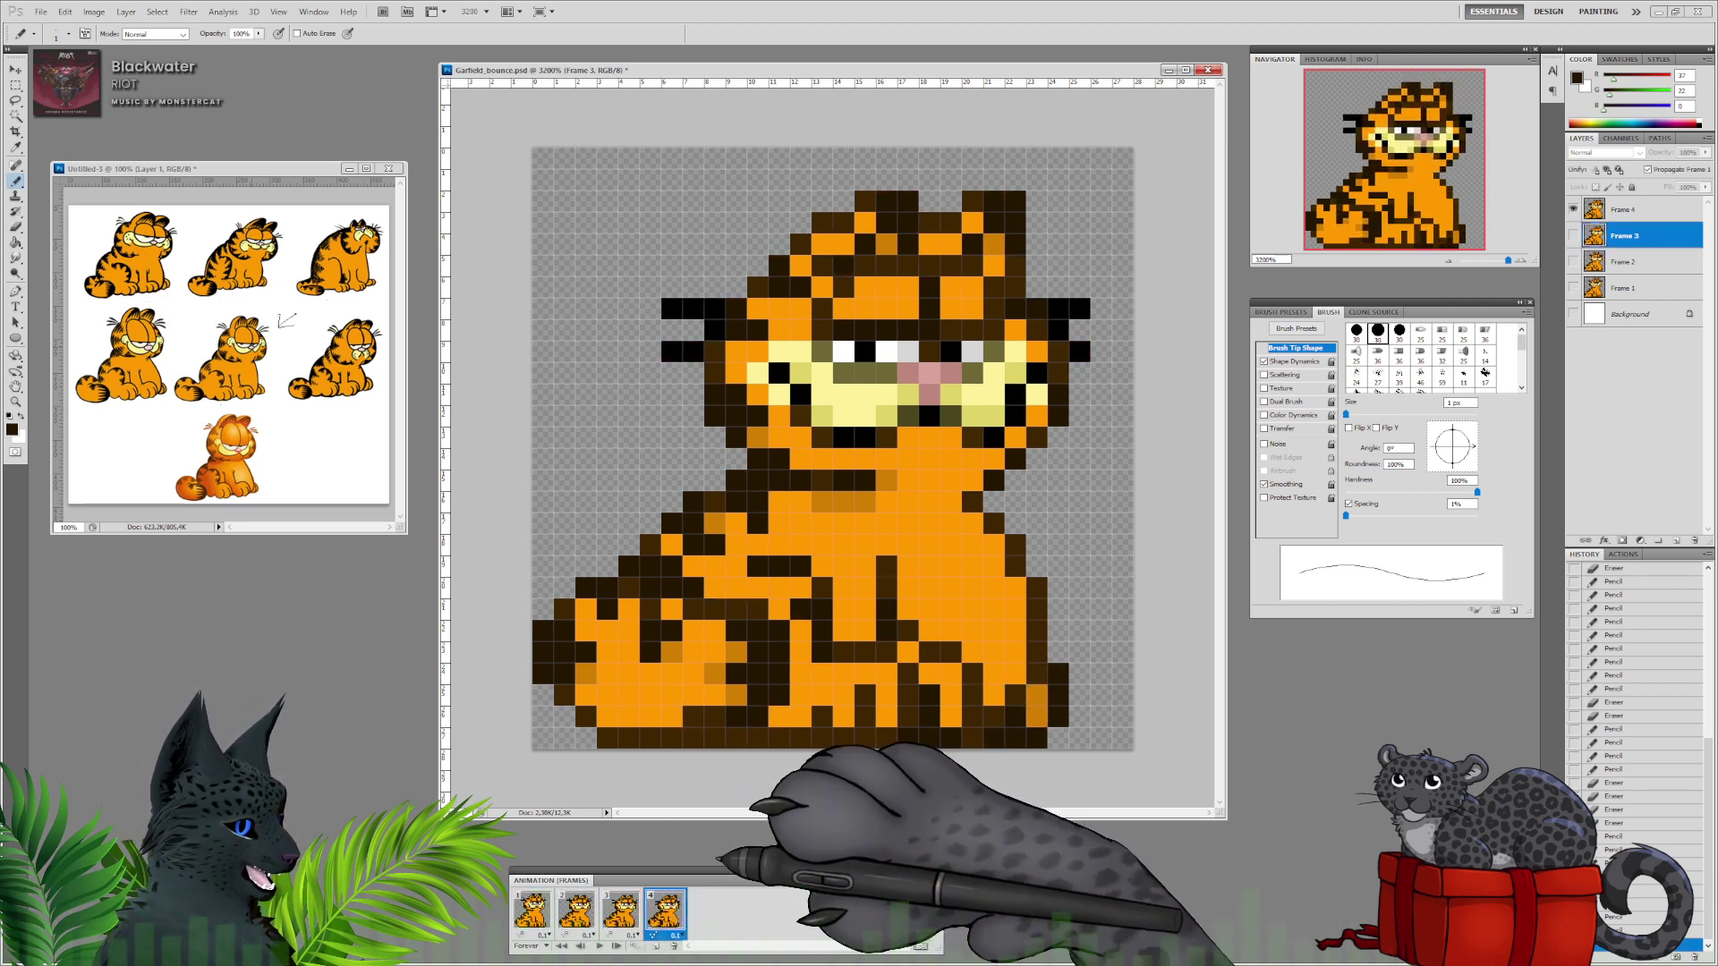
On Frame 4, redraw the right-hand shoulder slope one pixel inward in dark brown and clean up the surrounding orange and outer pixels.
click(1624, 313)
click(1653, 208)
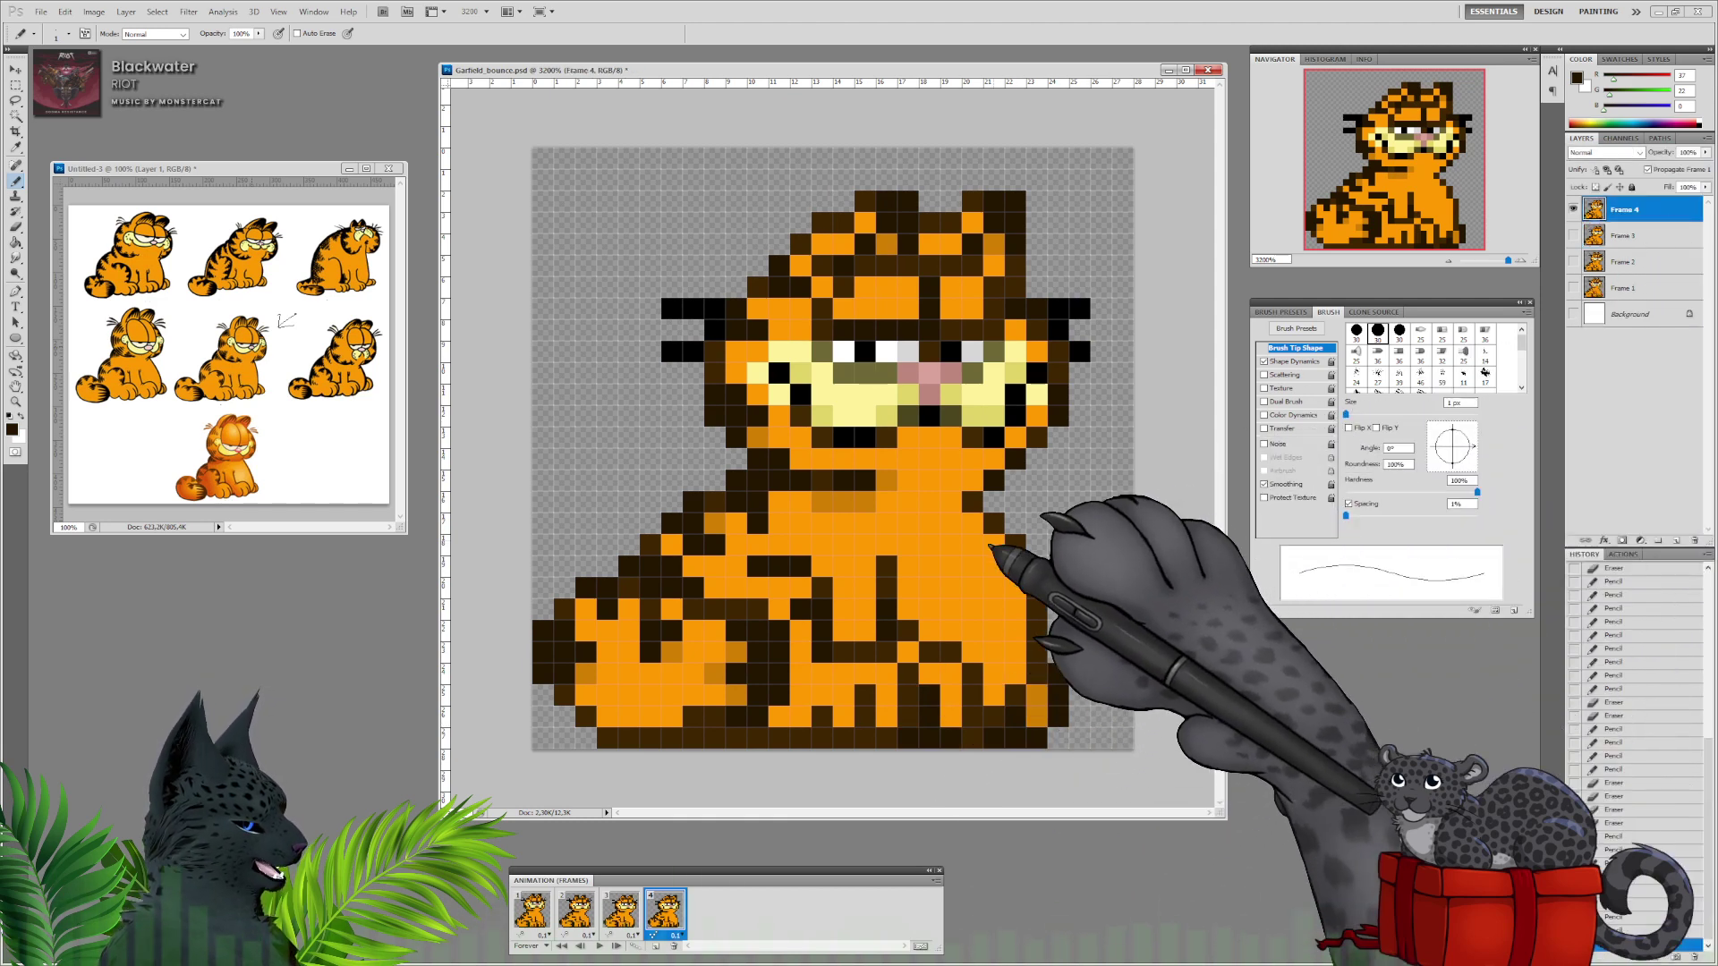
alt+click(991, 538)
alt+click(993, 523)
click(977, 527)
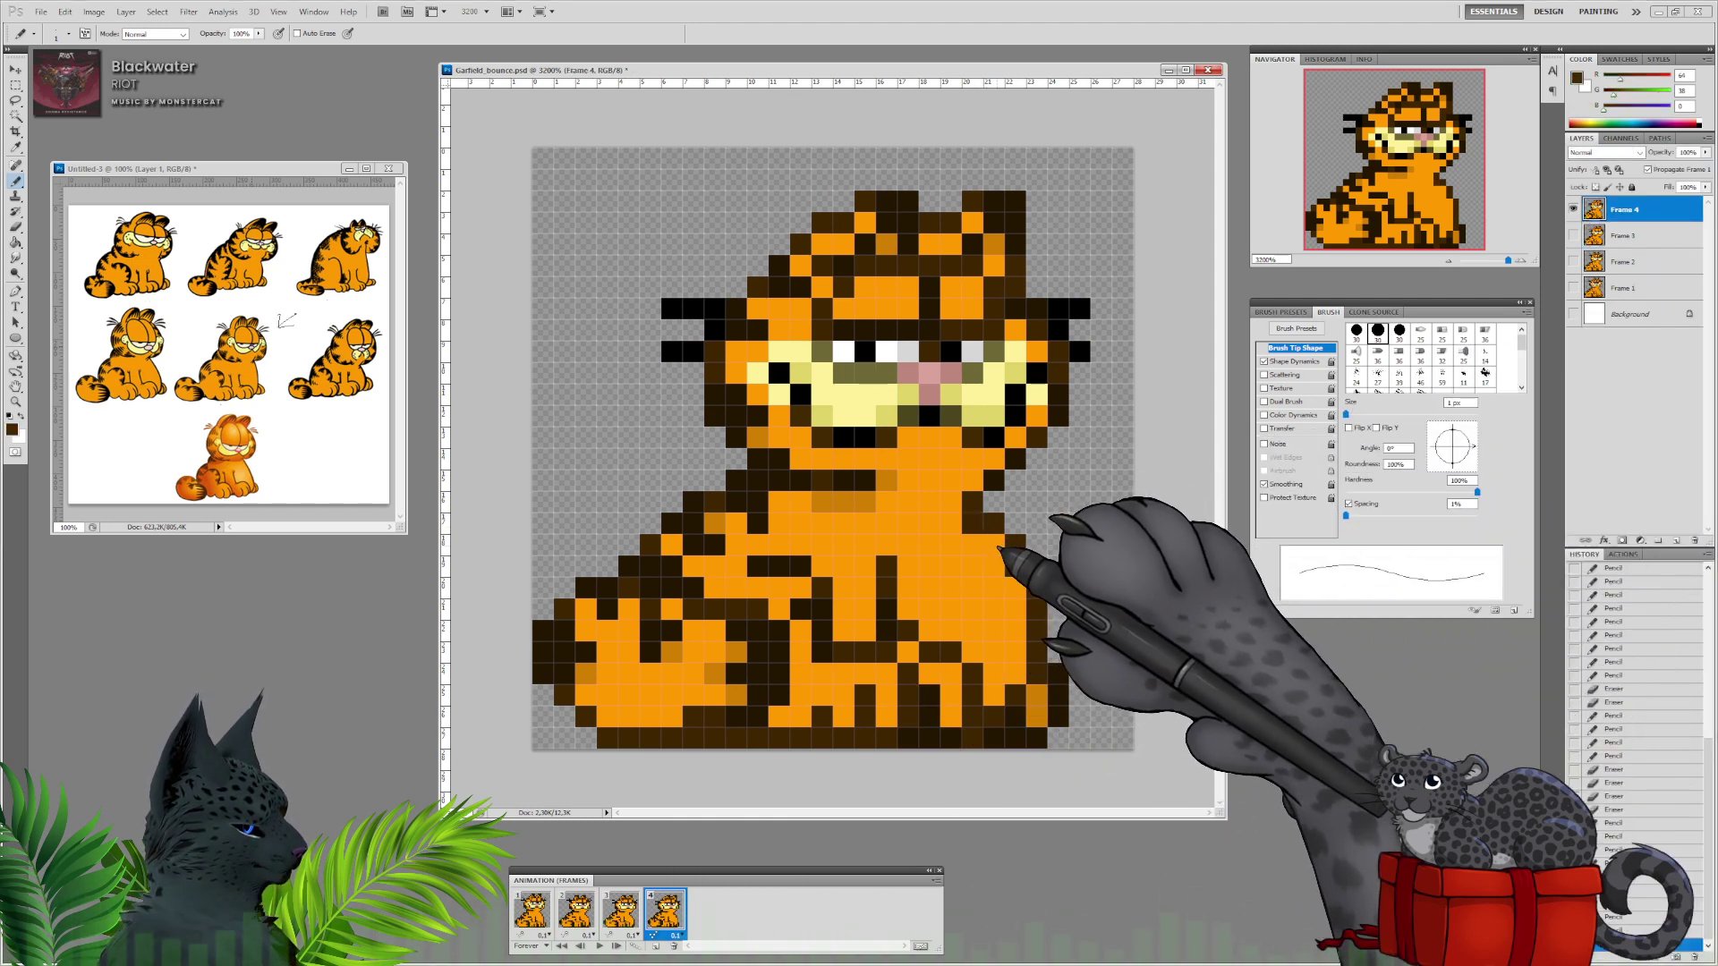
drag(997, 544, 997, 567)
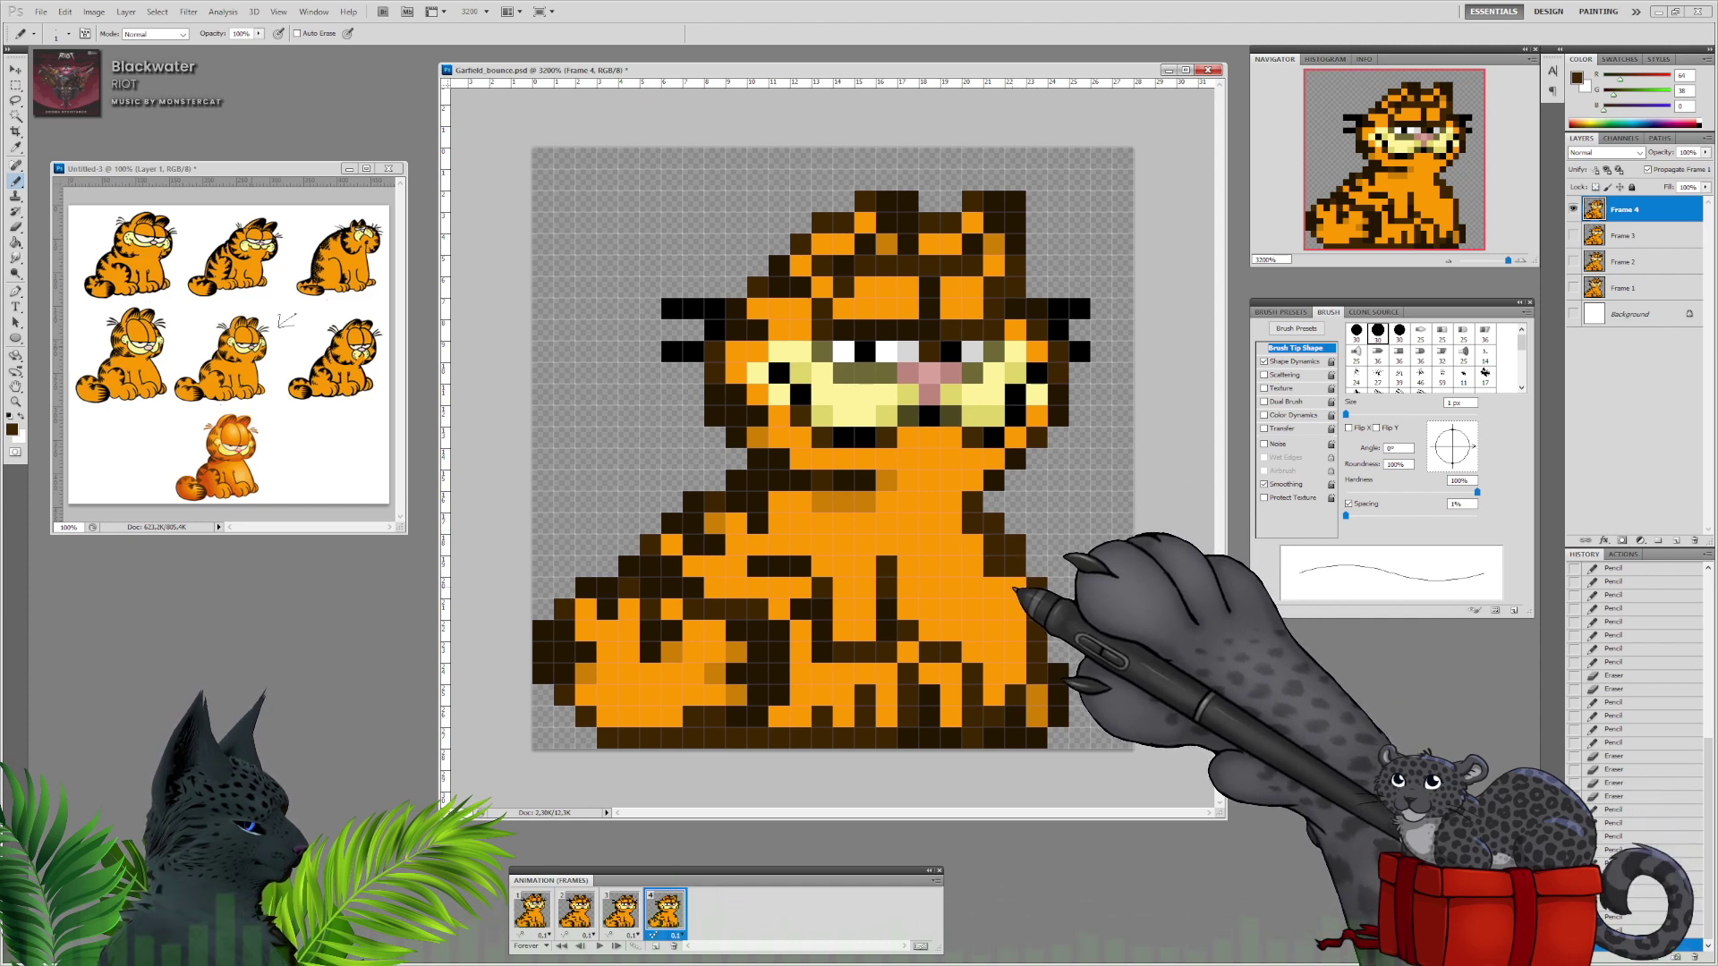
click(1014, 590)
click(1015, 610)
alt+click(977, 590)
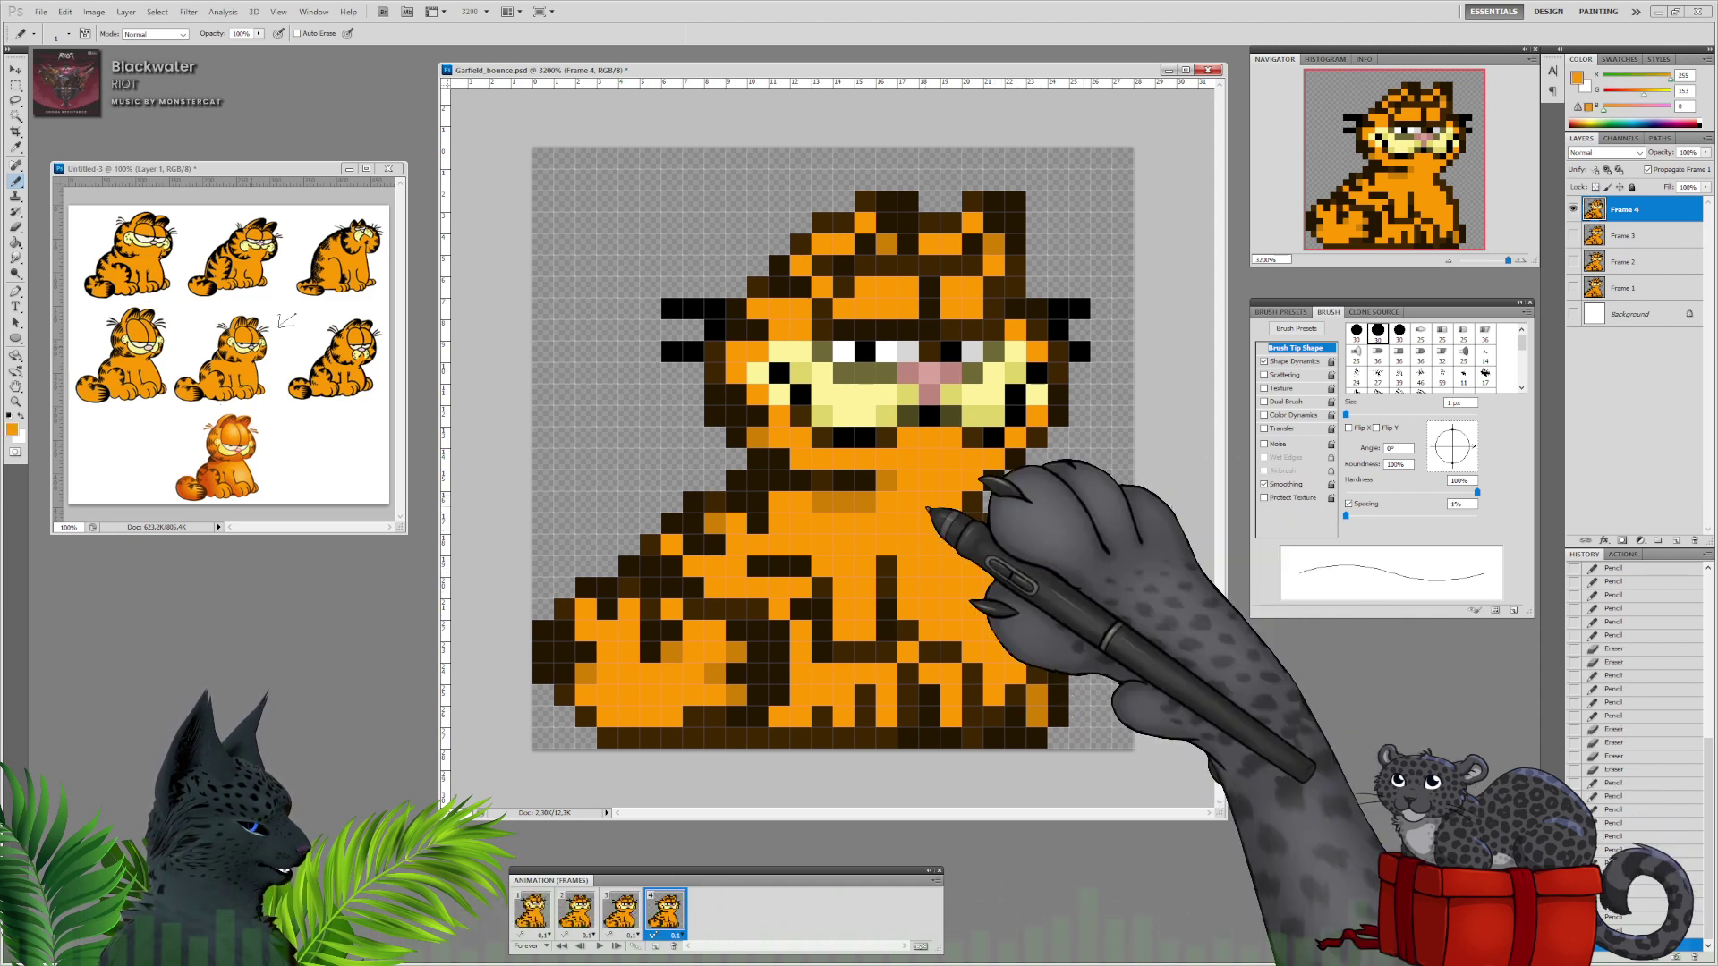
right_click(929, 508)
click(1077, 497)
click(997, 562)
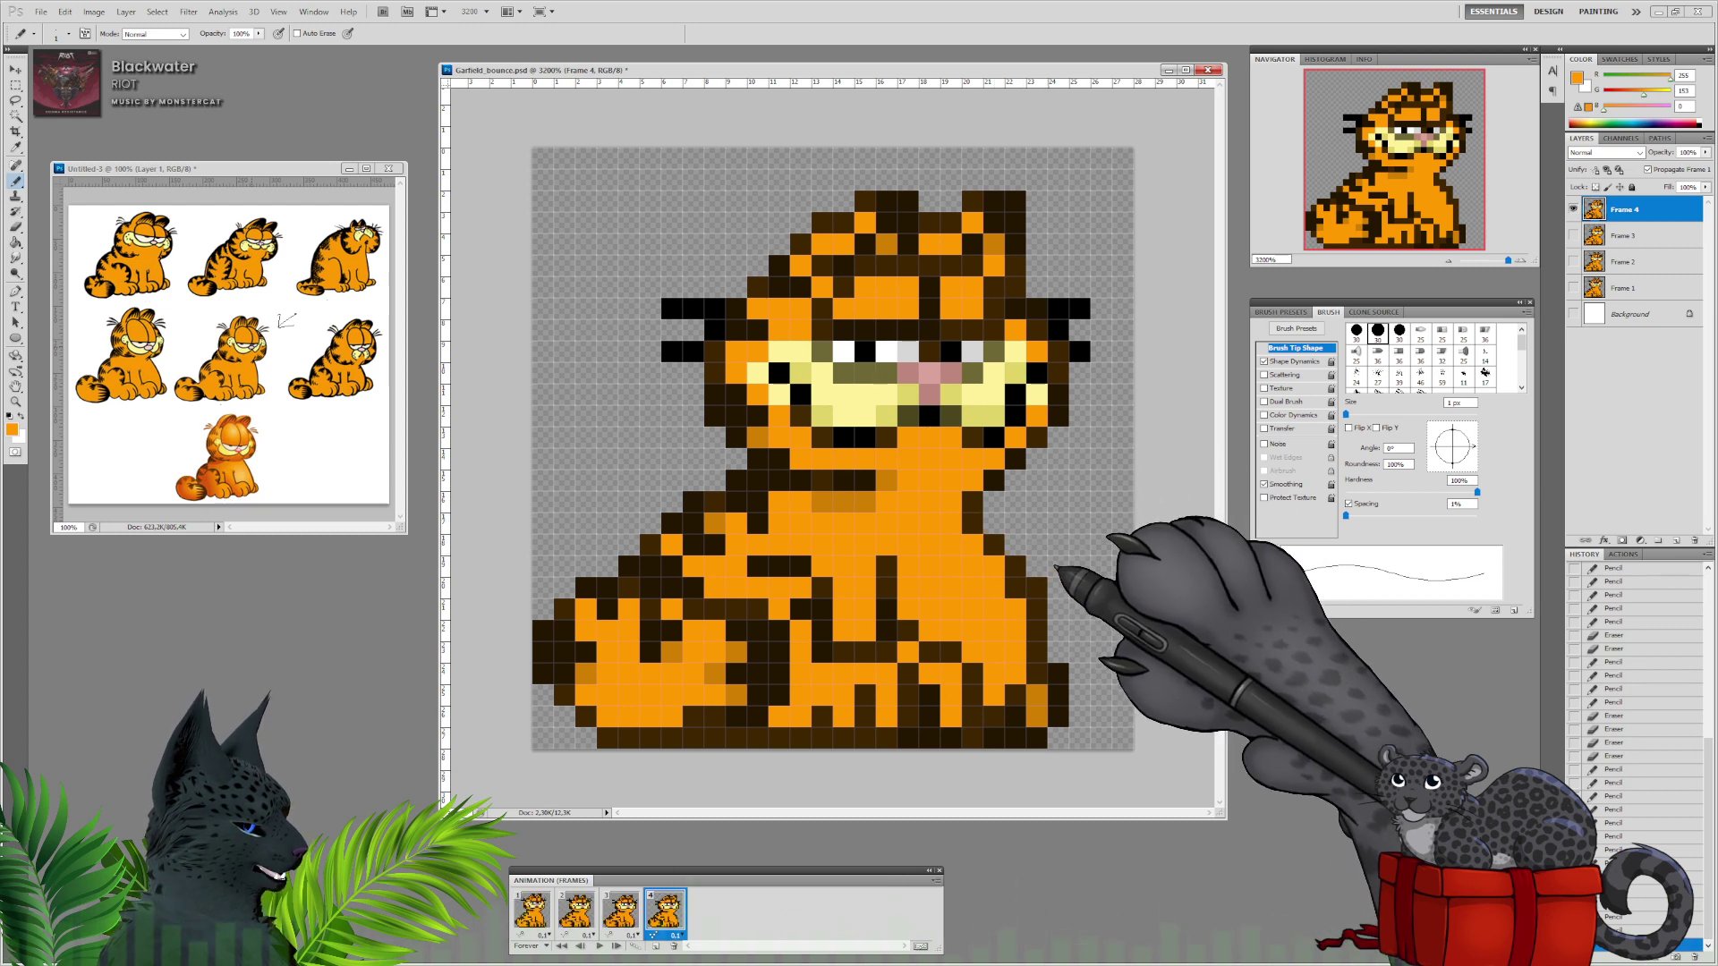
click(1039, 586)
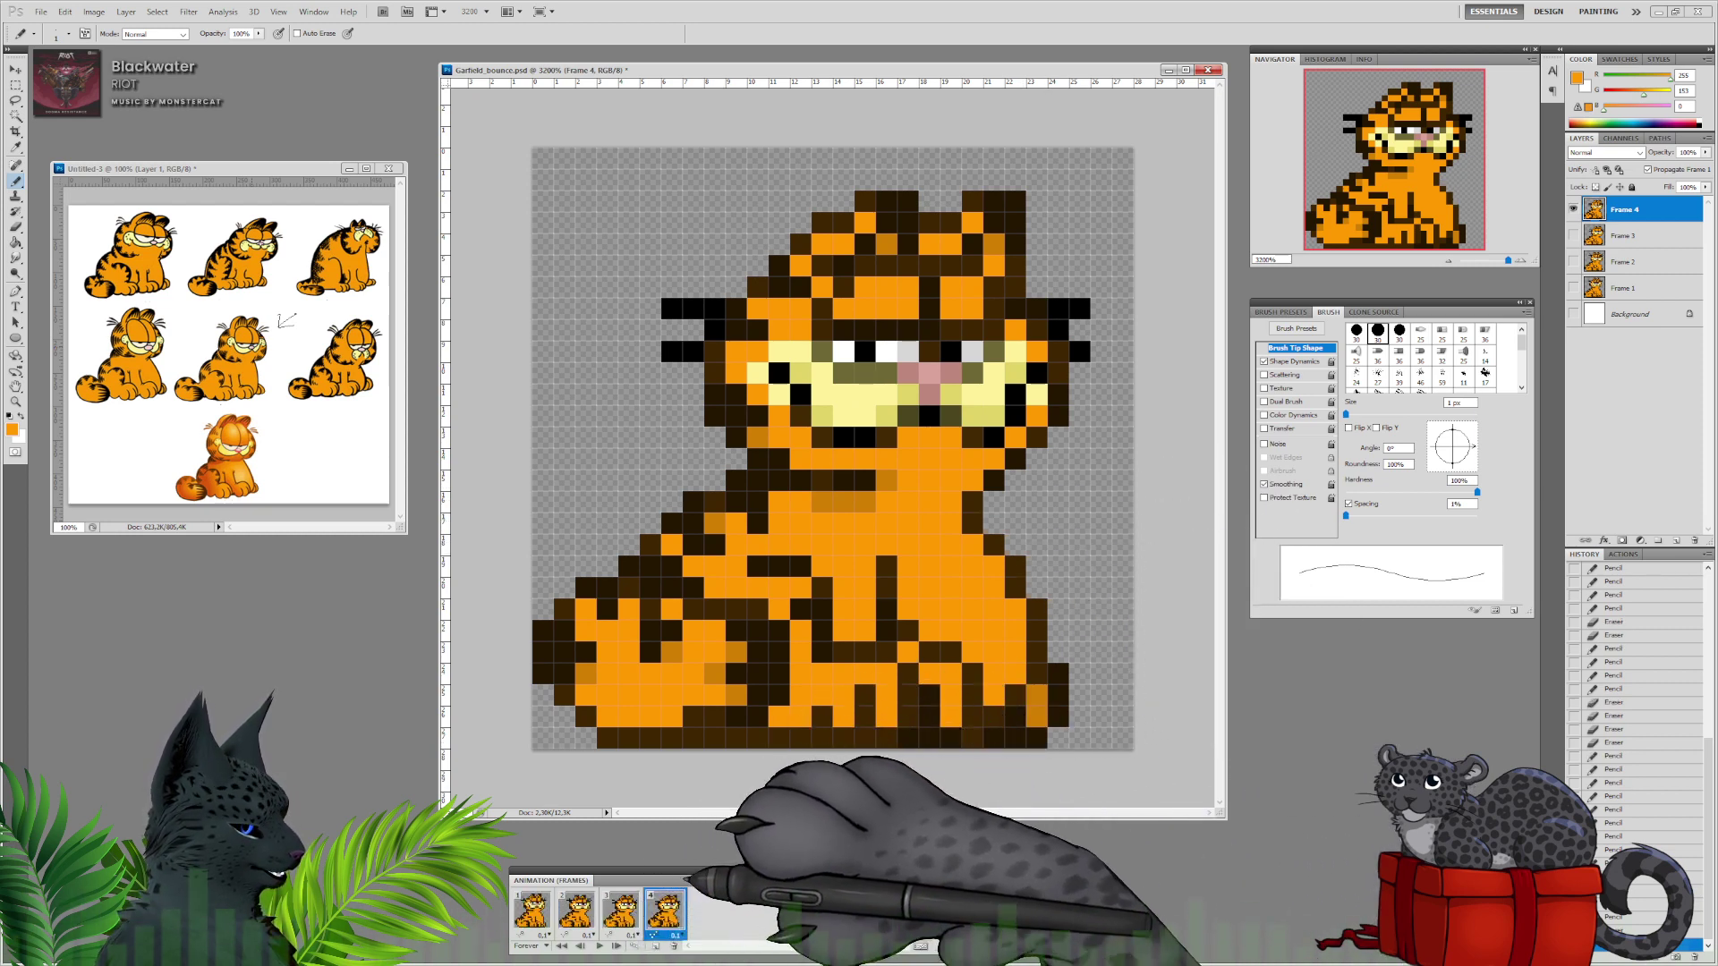
Step through all four frames and replay the animation to compare how the right-hand body outline moves.
click(531, 909)
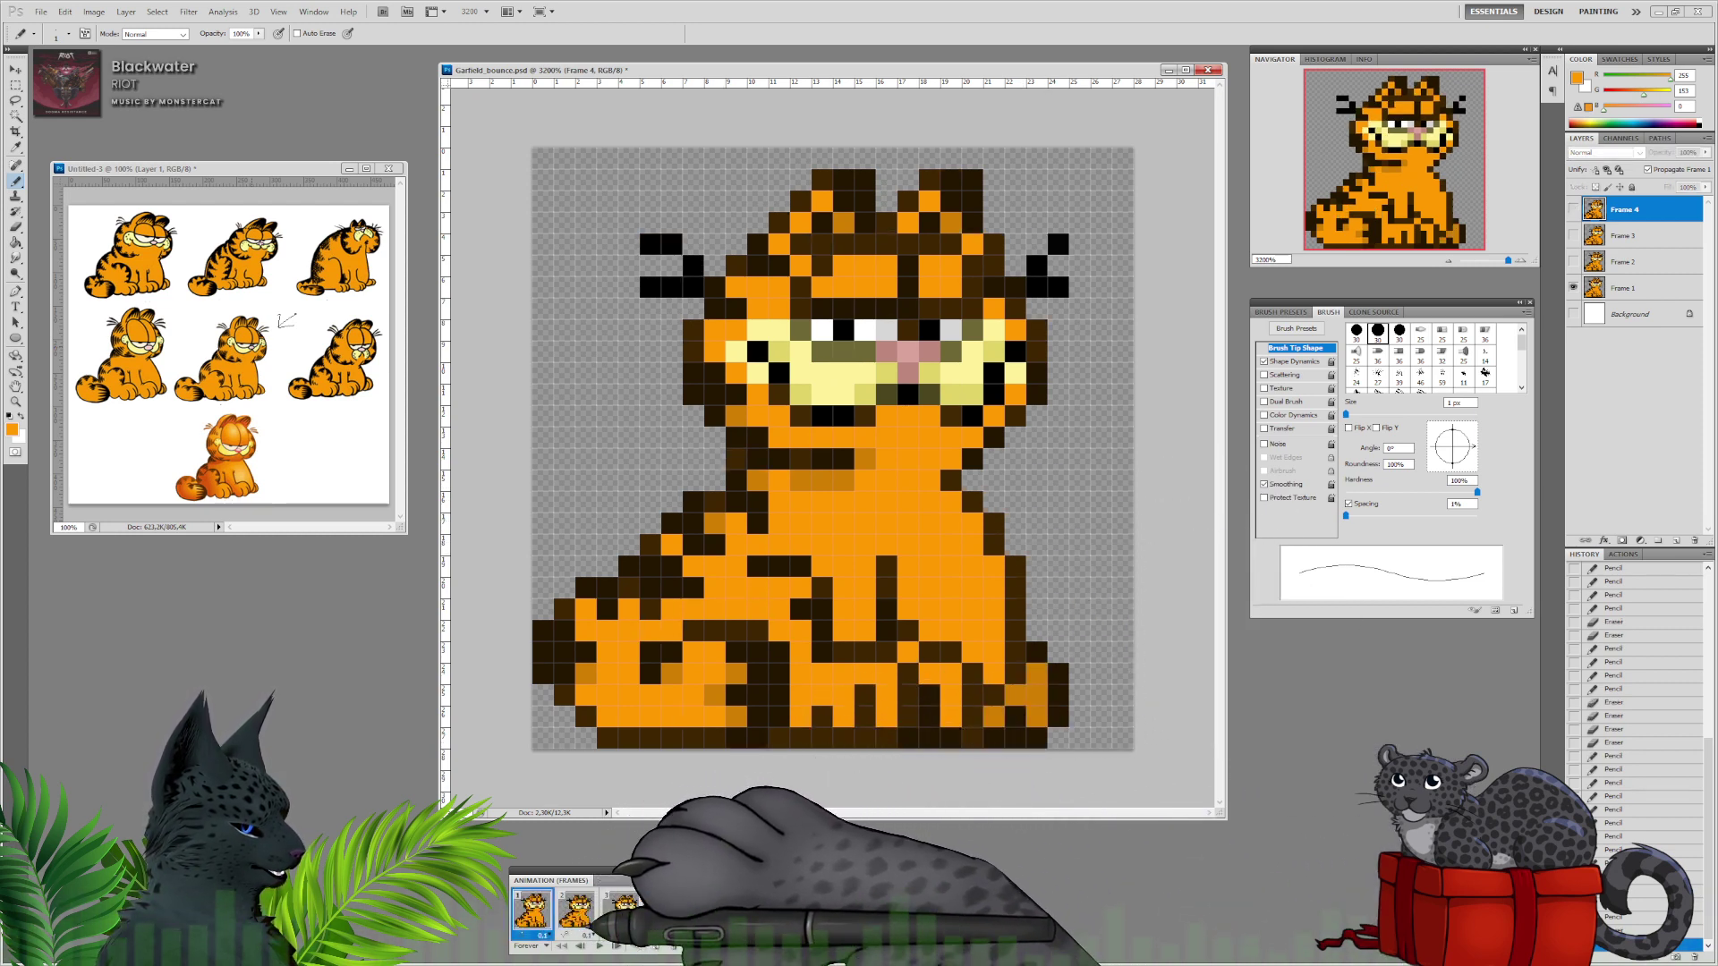
click(575, 910)
click(621, 910)
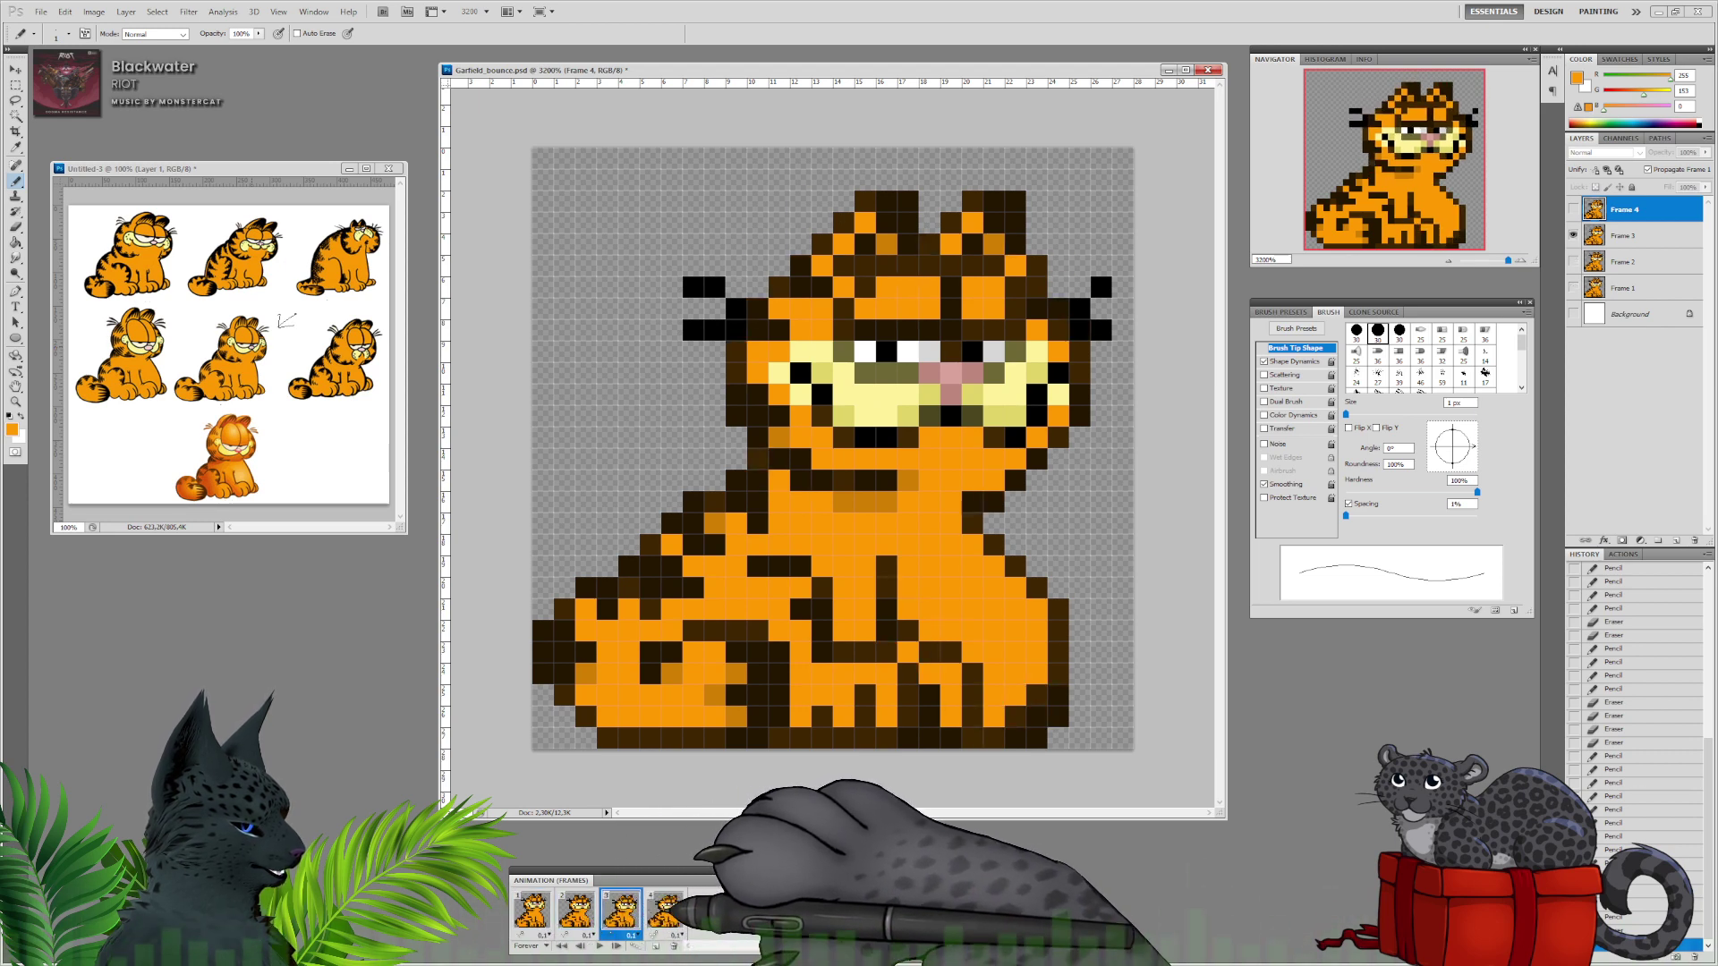
click(668, 911)
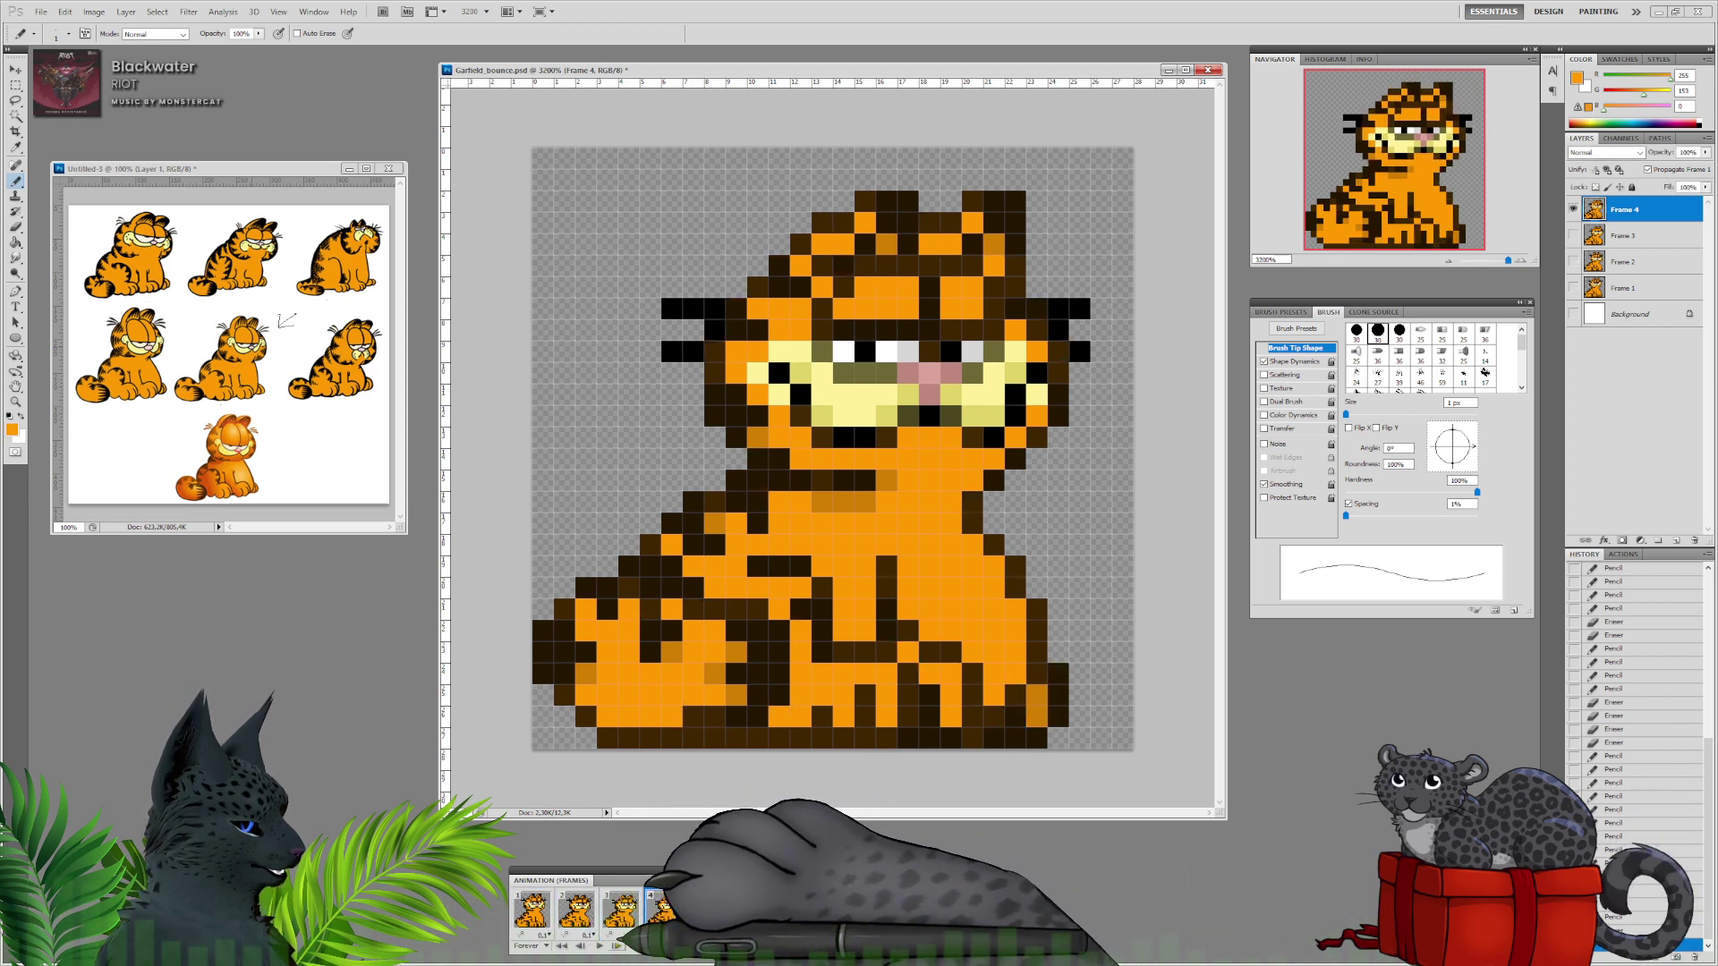
click(598, 946)
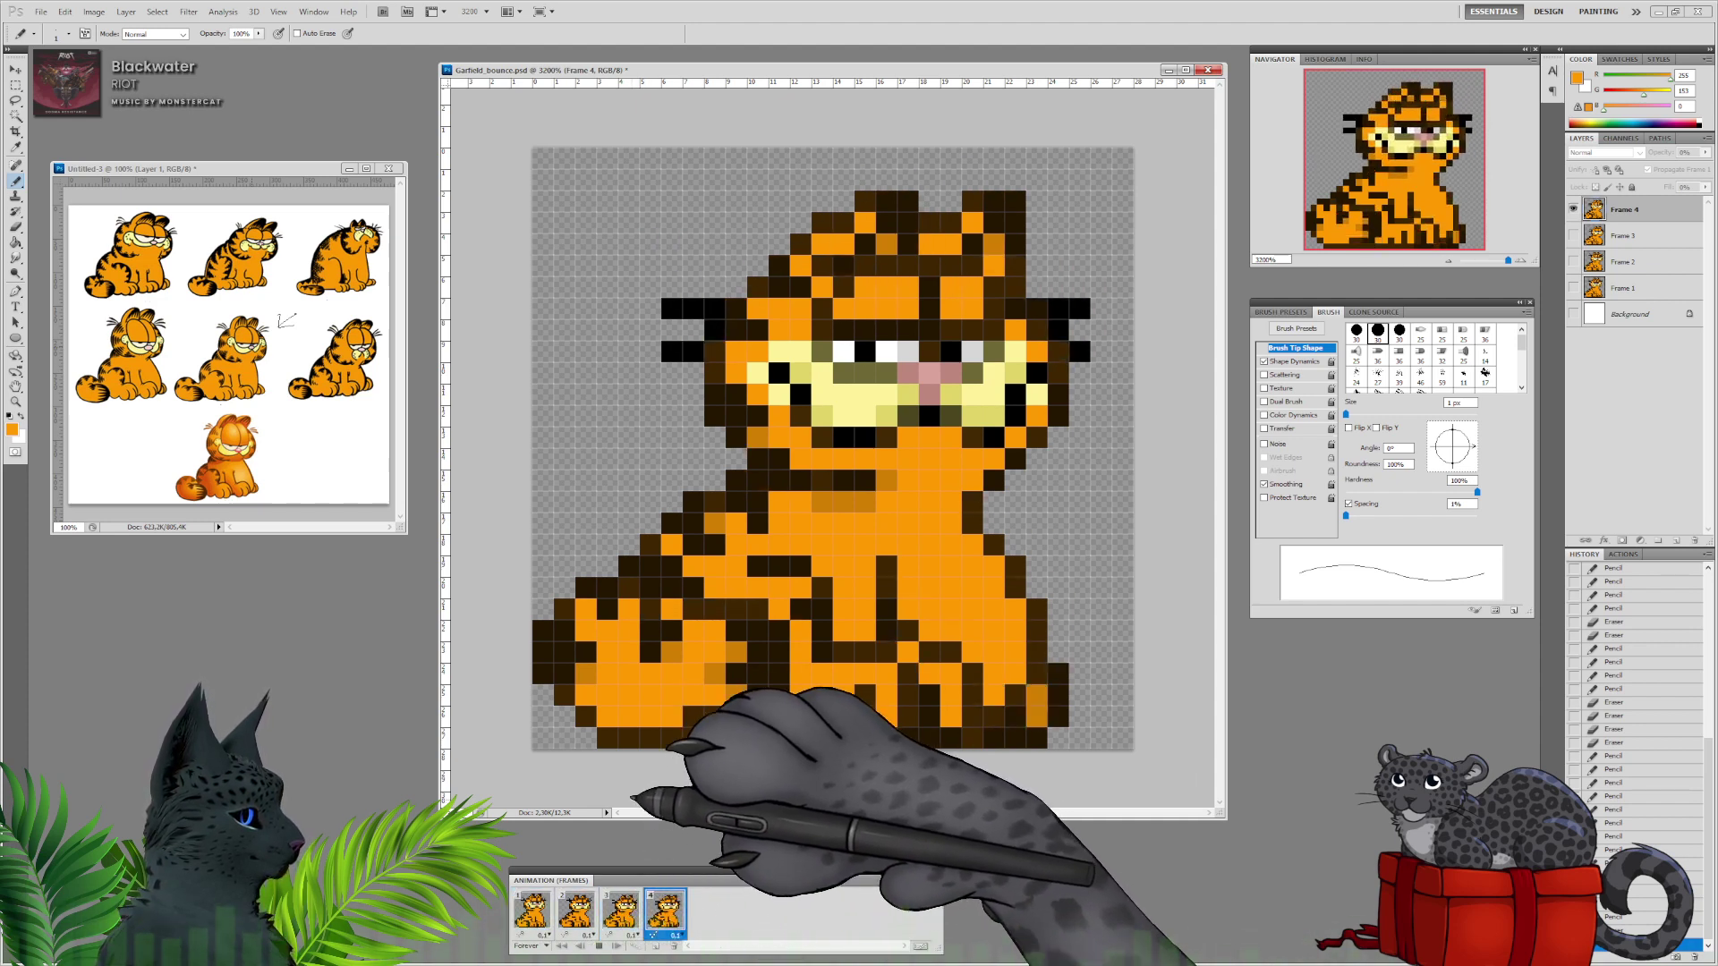
click(599, 945)
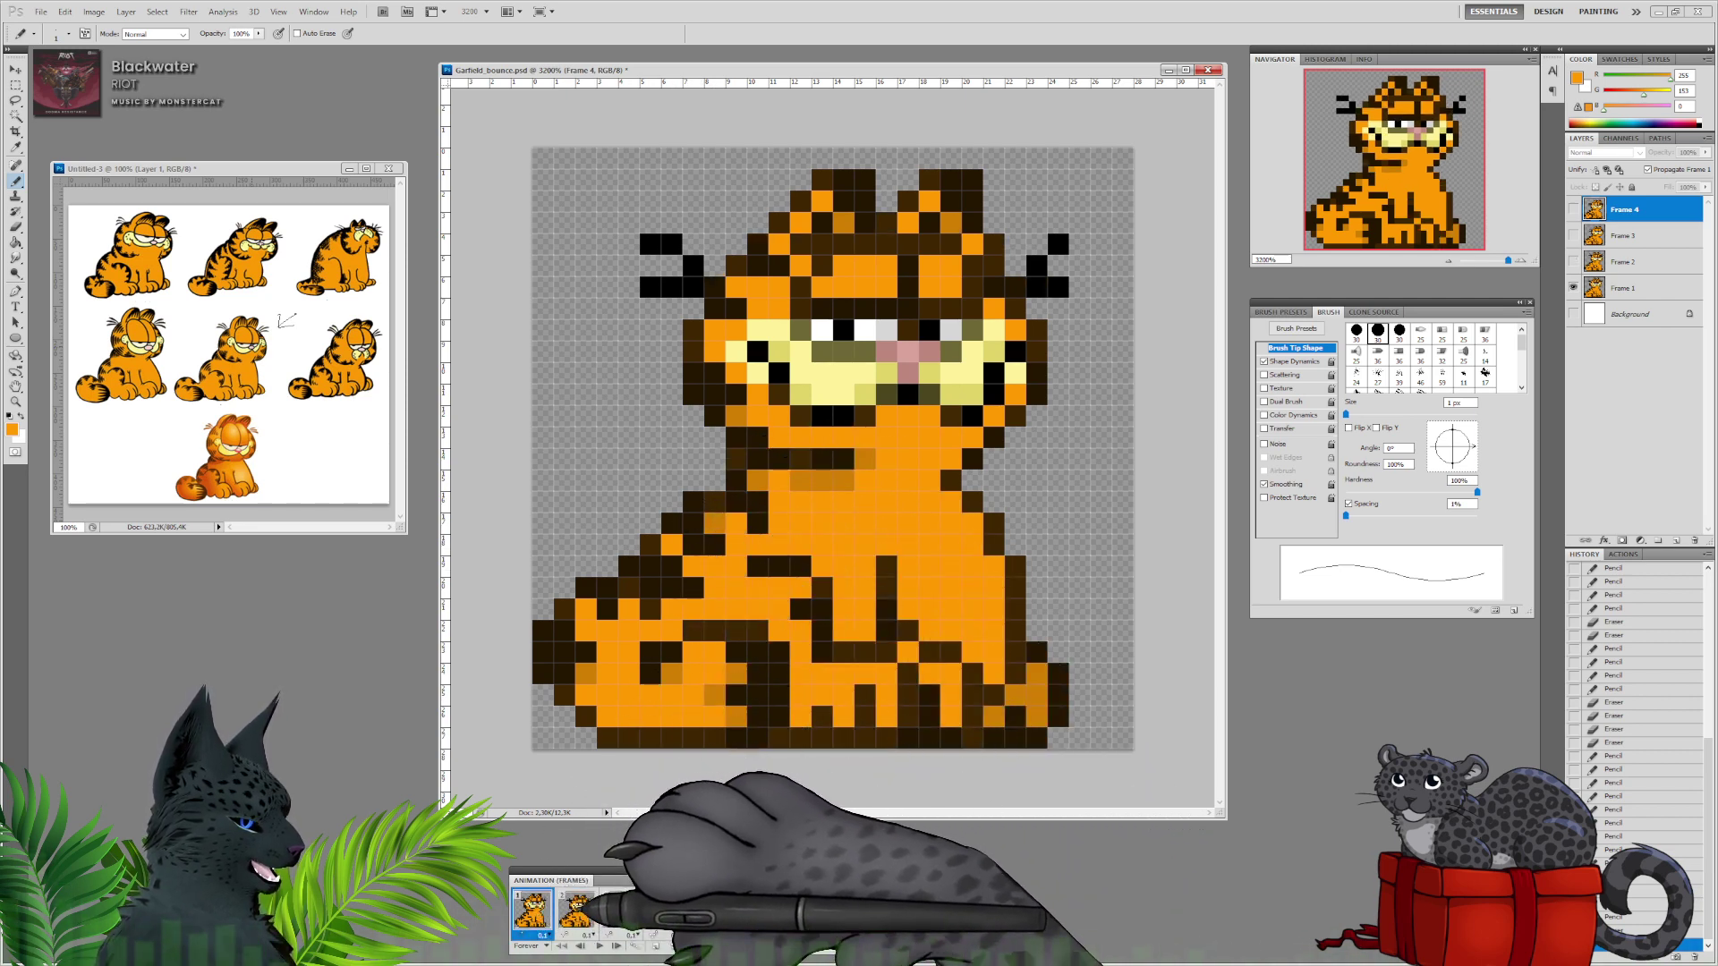
click(633, 914)
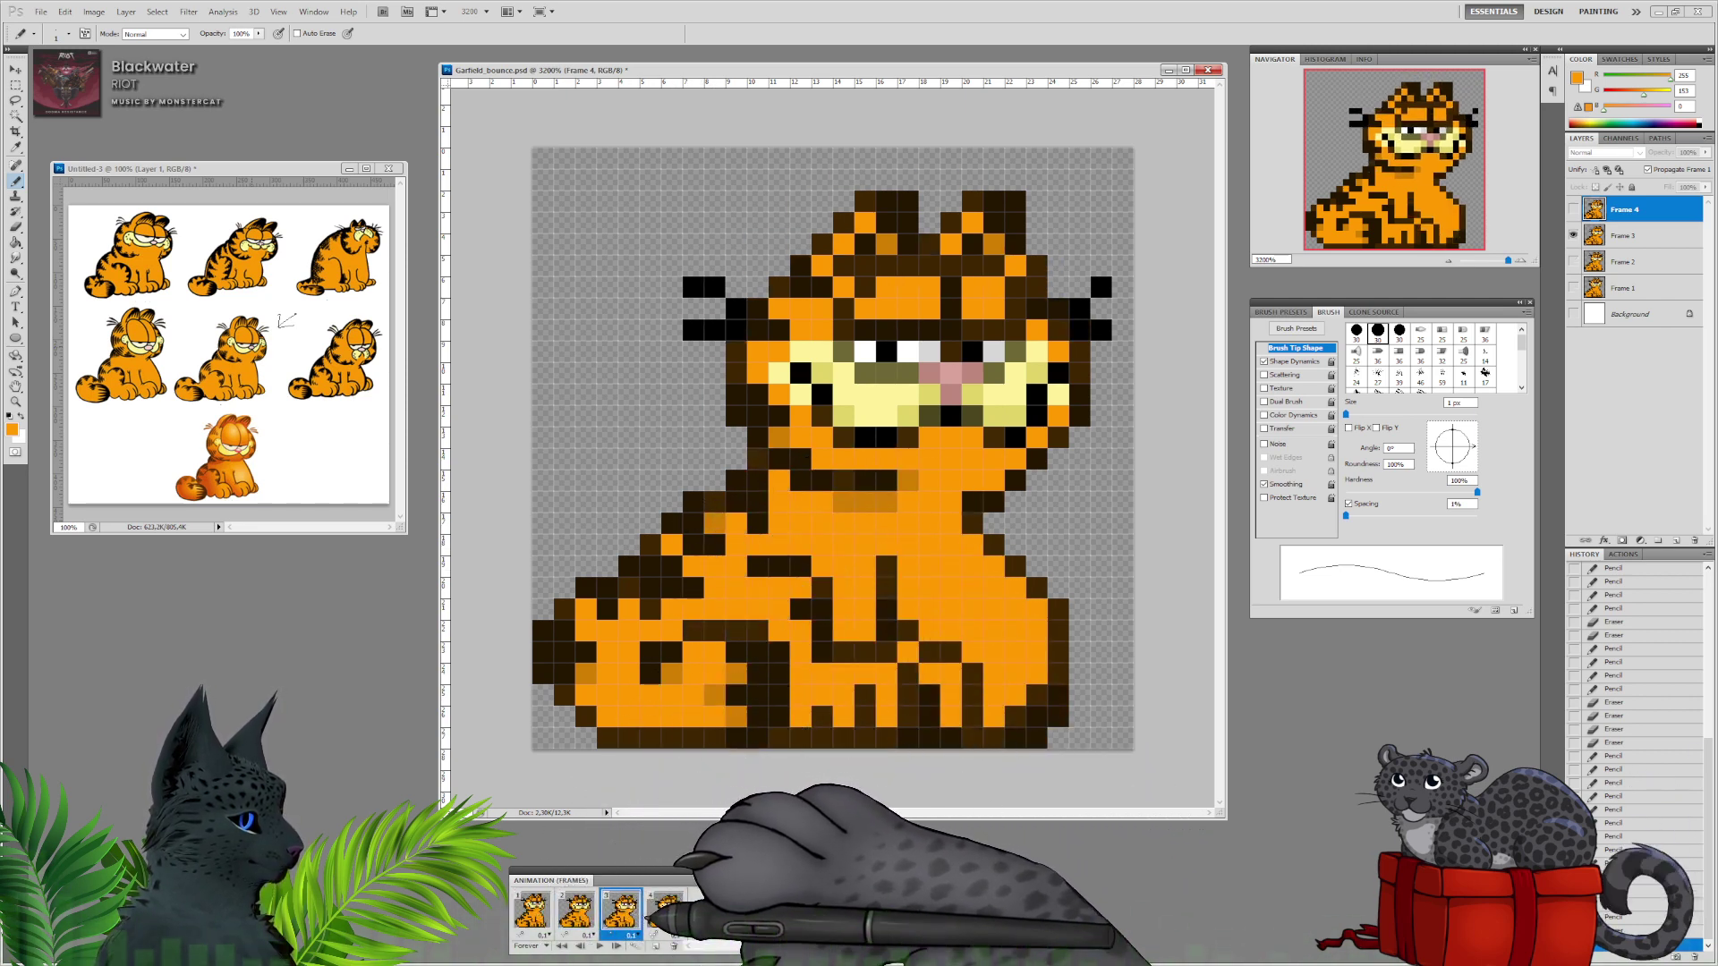
click(665, 911)
click(575, 910)
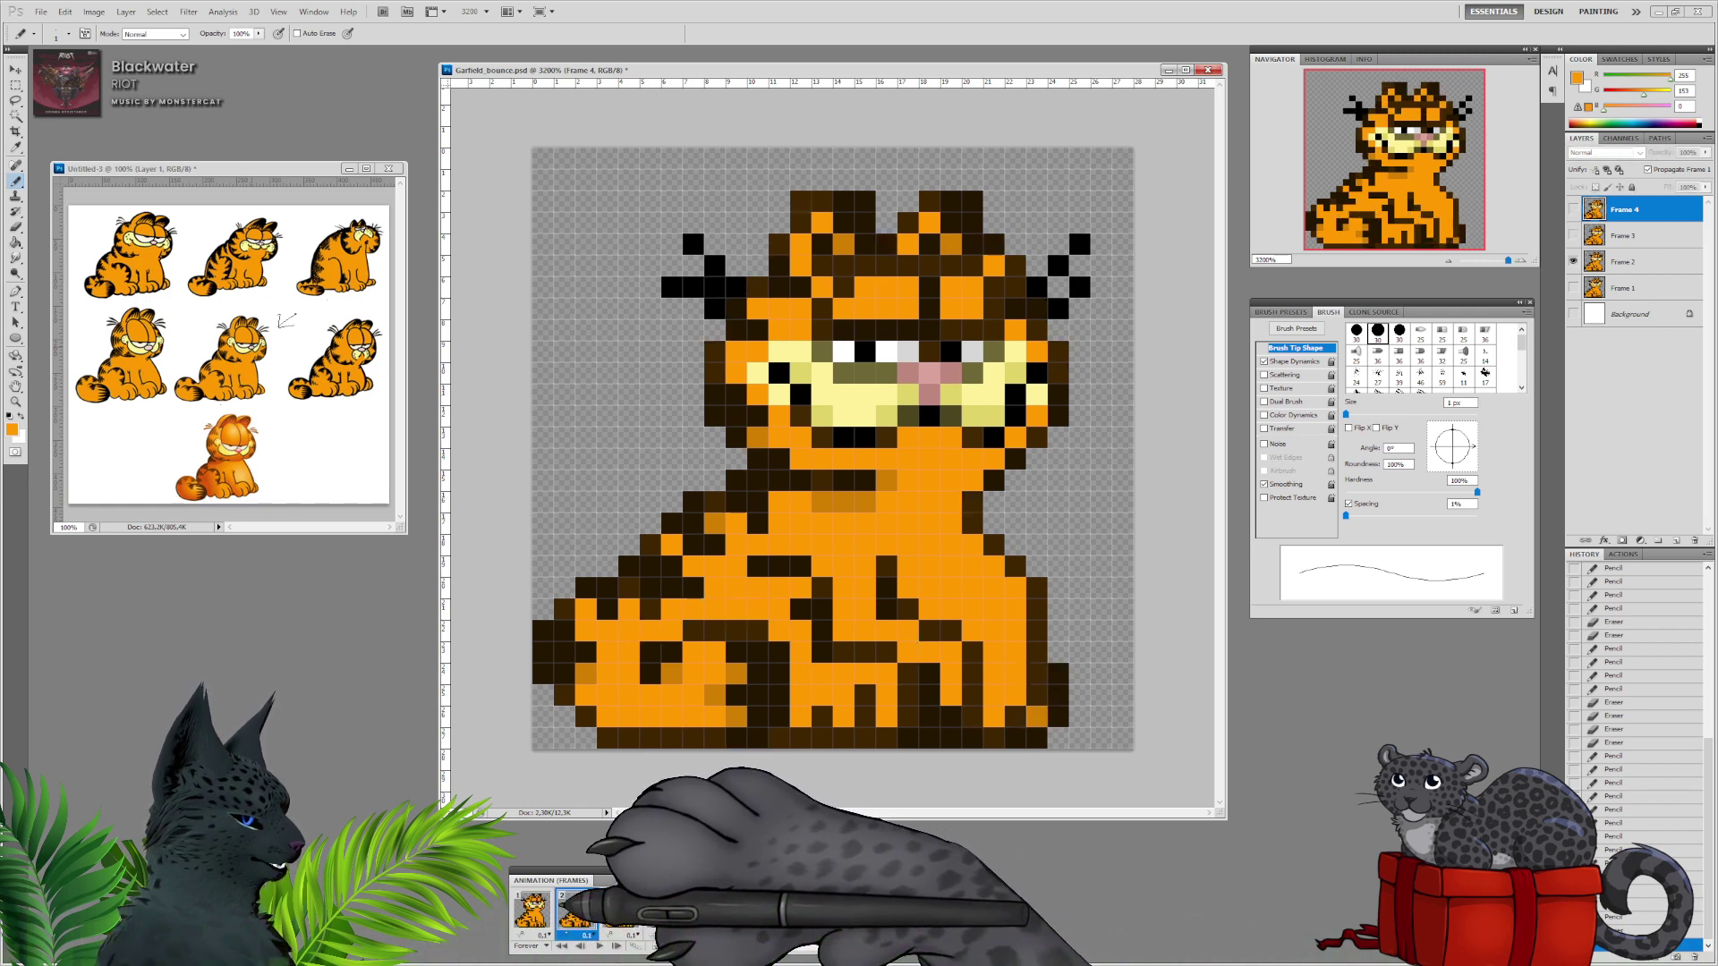
click(599, 944)
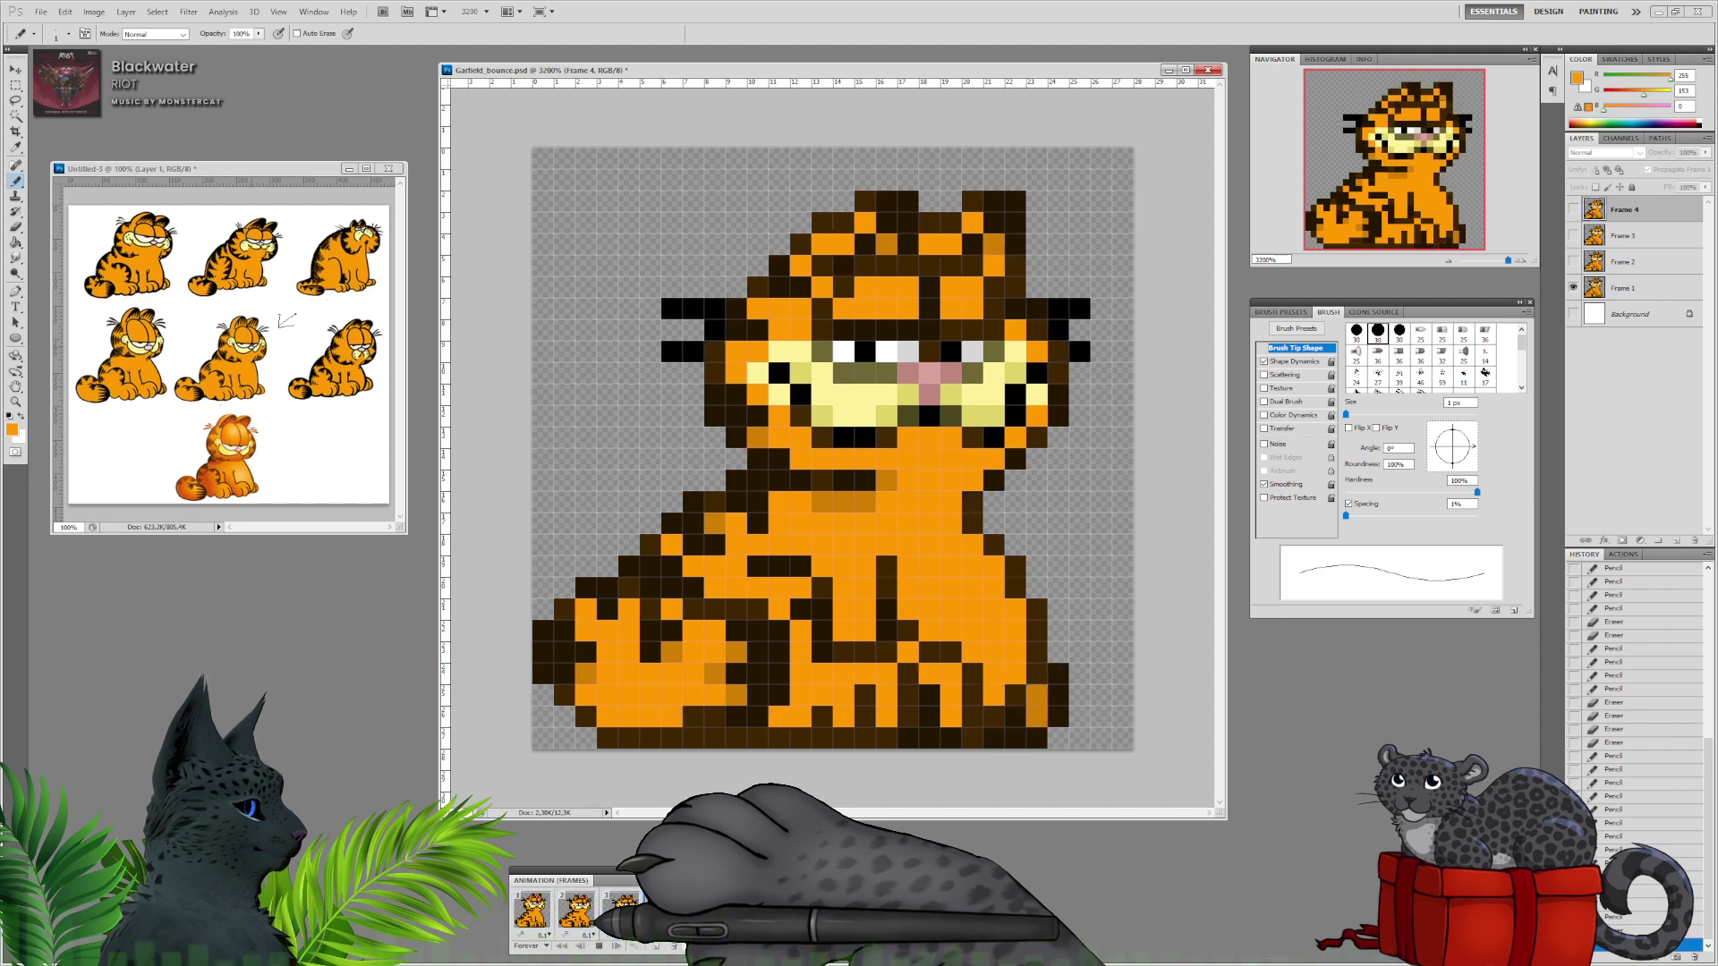
click(600, 945)
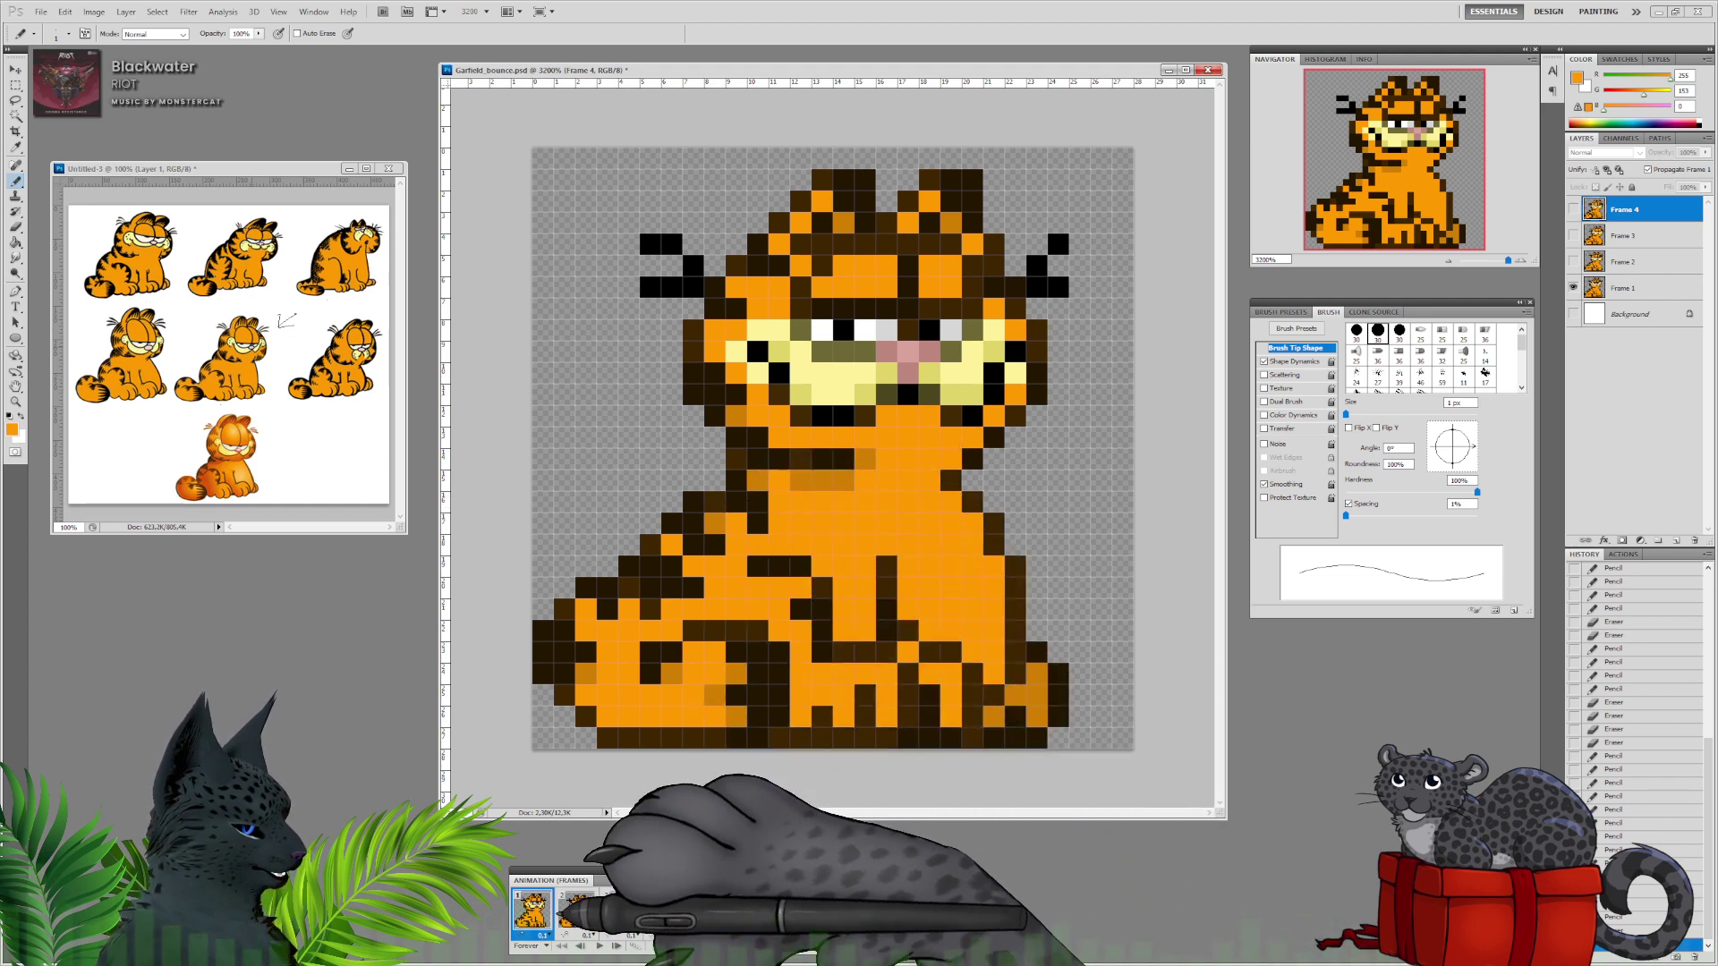
On Frame 2, reshape the tail outline and shading, extend its base one pixel to the left, and compare it with Frames 1 and 3.
click(577, 912)
click(1623, 261)
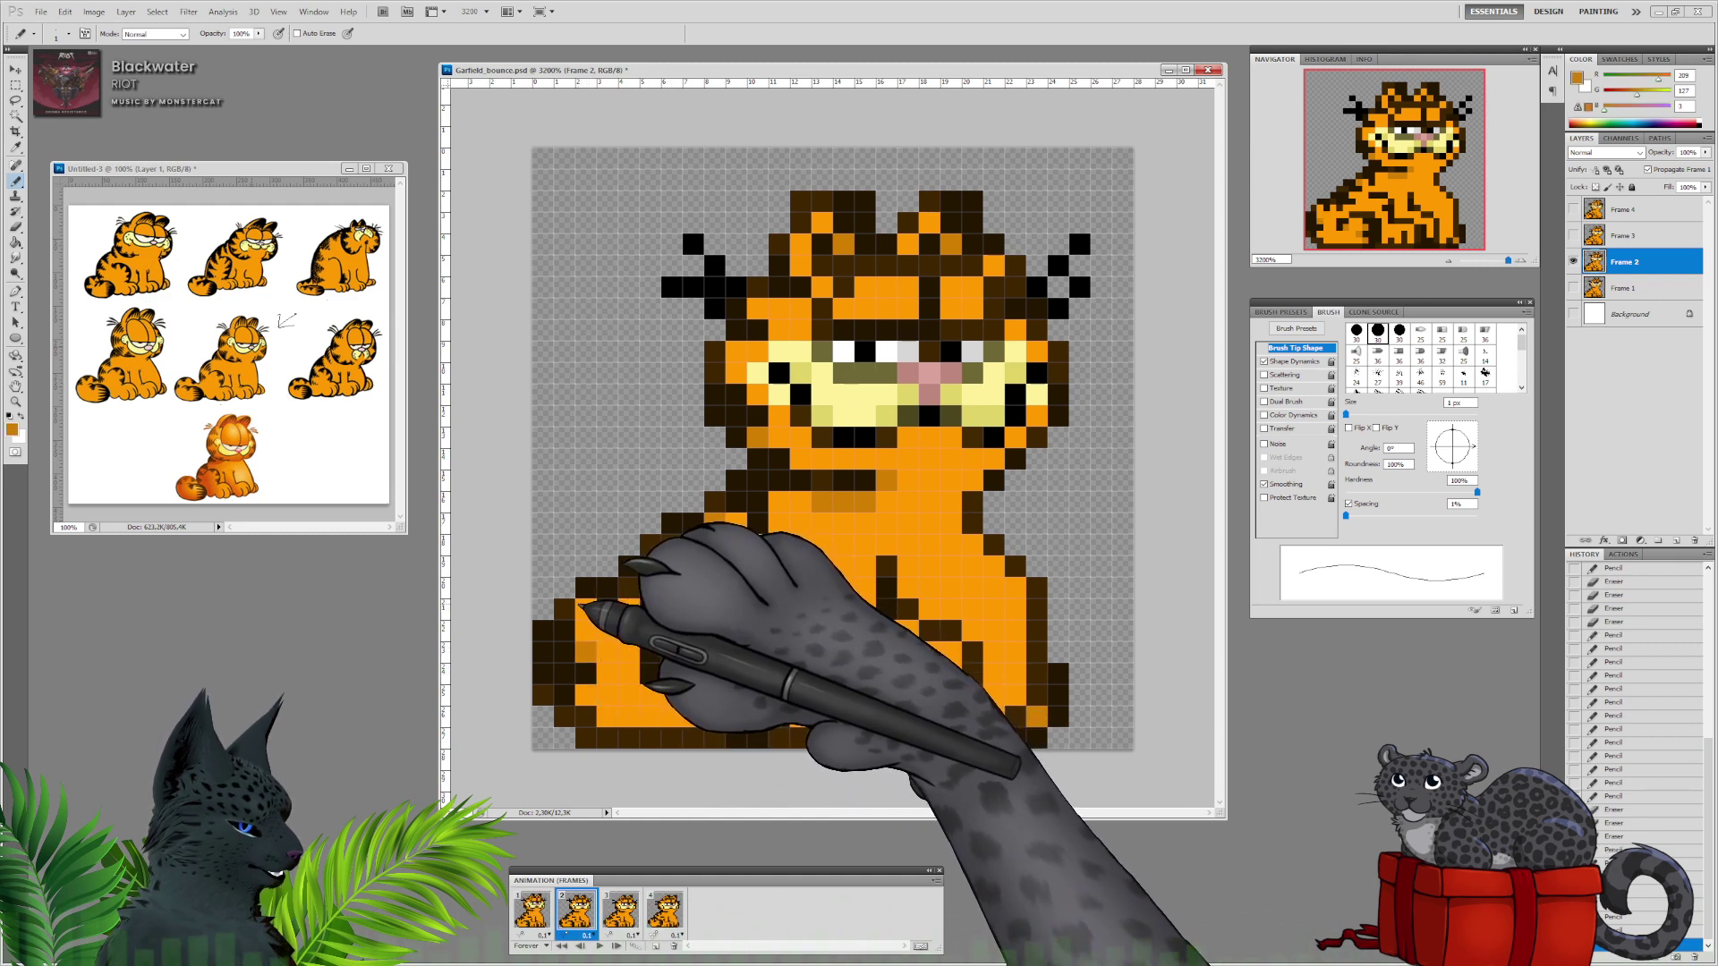
click(535, 911)
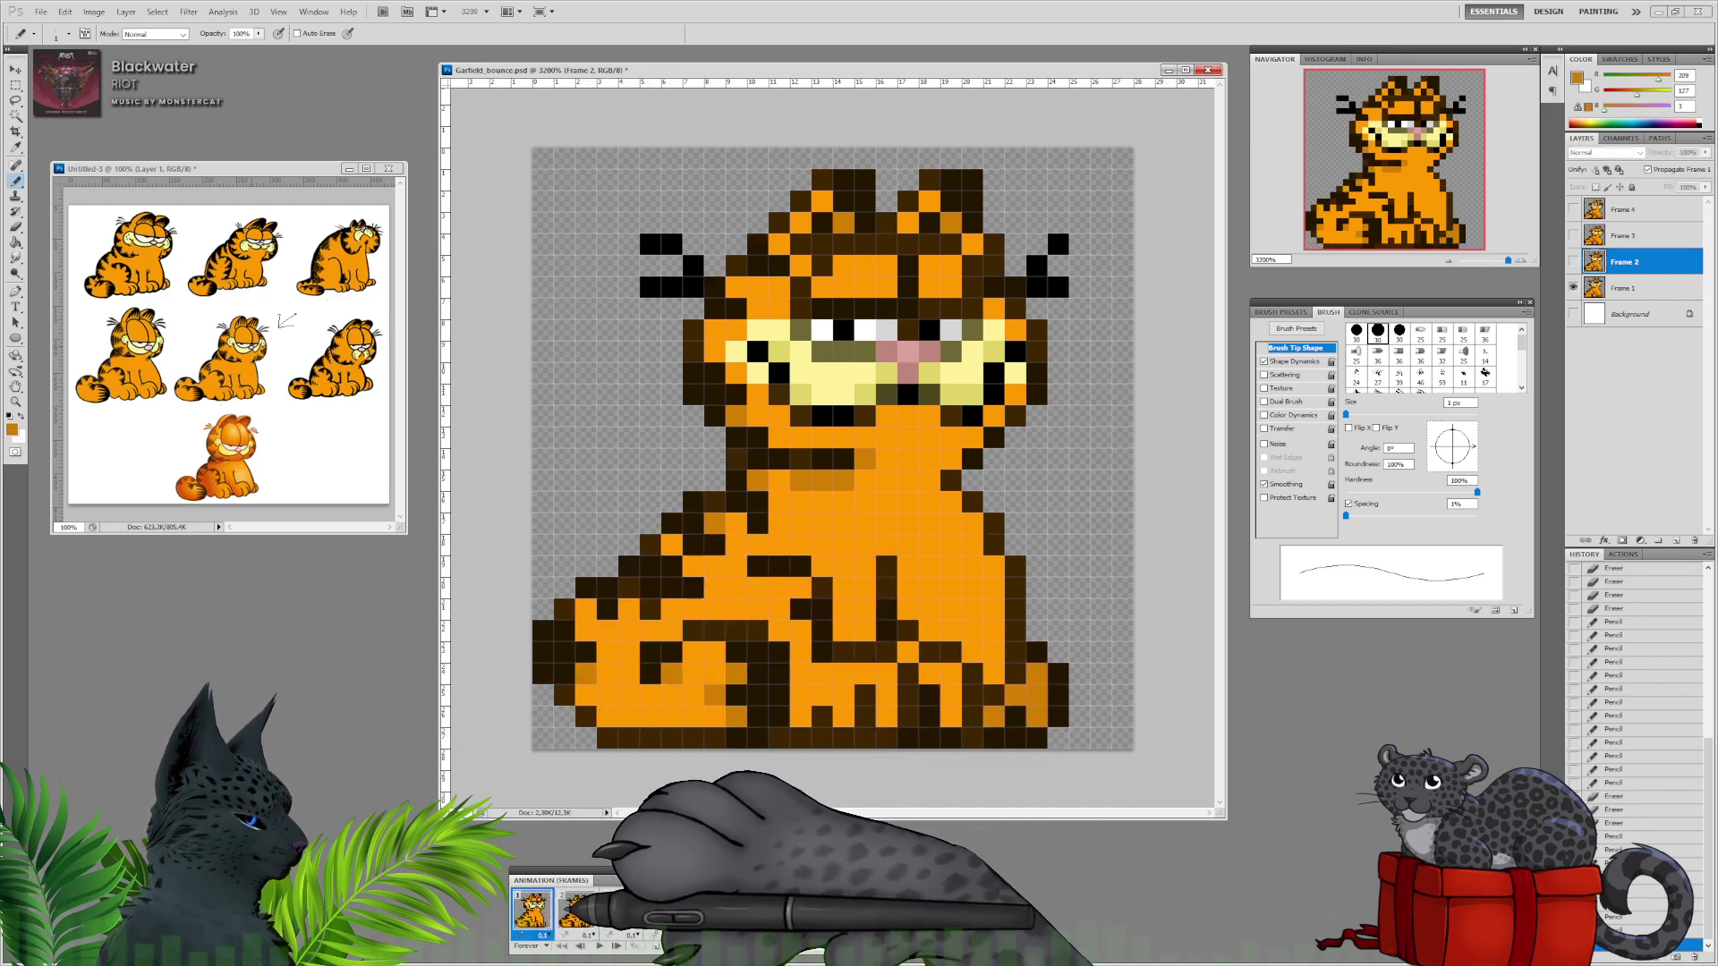
click(581, 911)
click(623, 912)
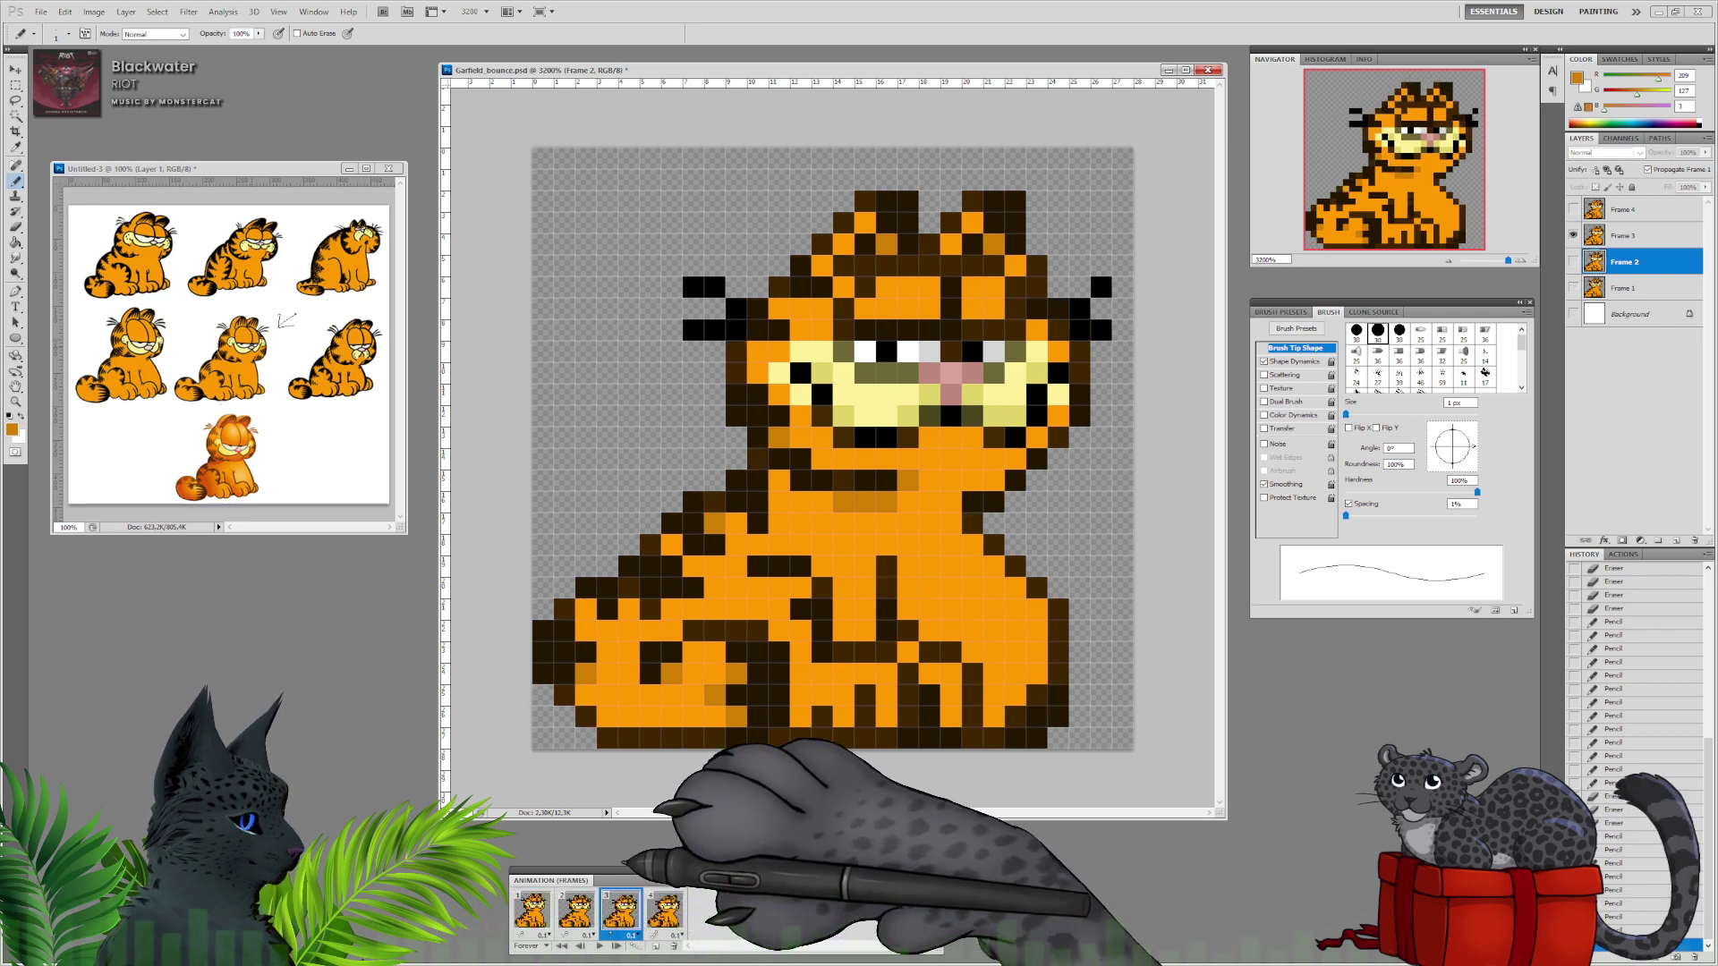
On Frame 3, redraw the tail with a lower stepped outline, add darker orange shading inside it, and compare it with Frame 2.
click(1624, 237)
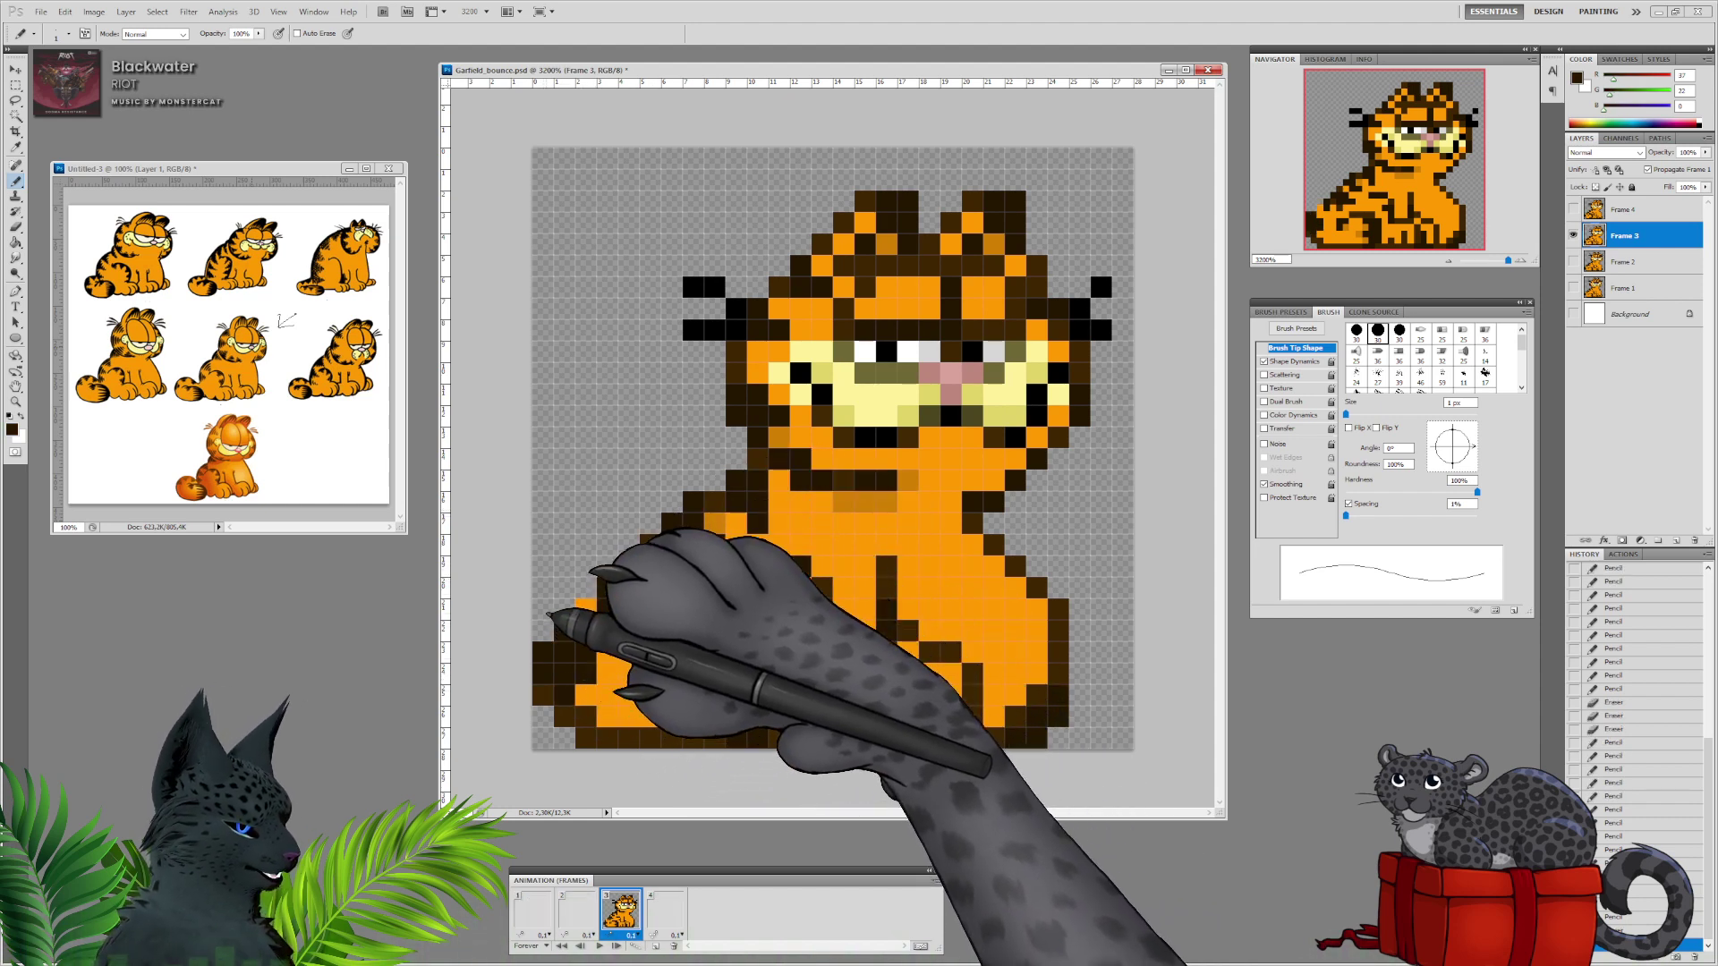
click(555, 623)
click(588, 611)
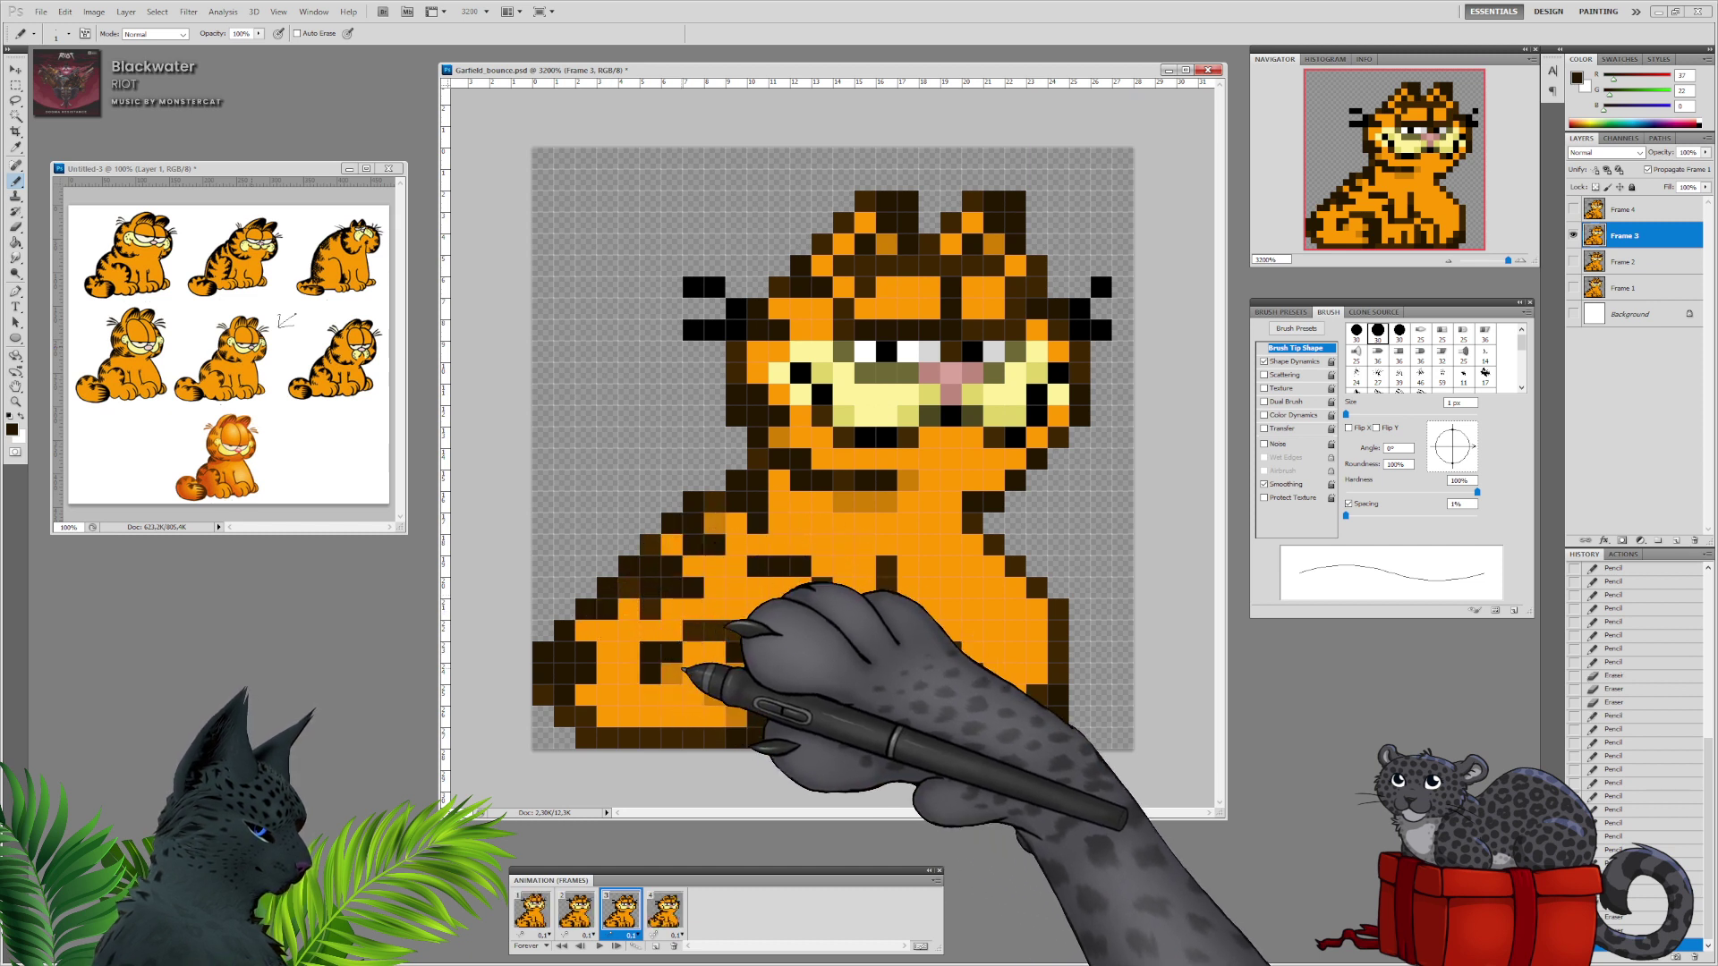
click(608, 688)
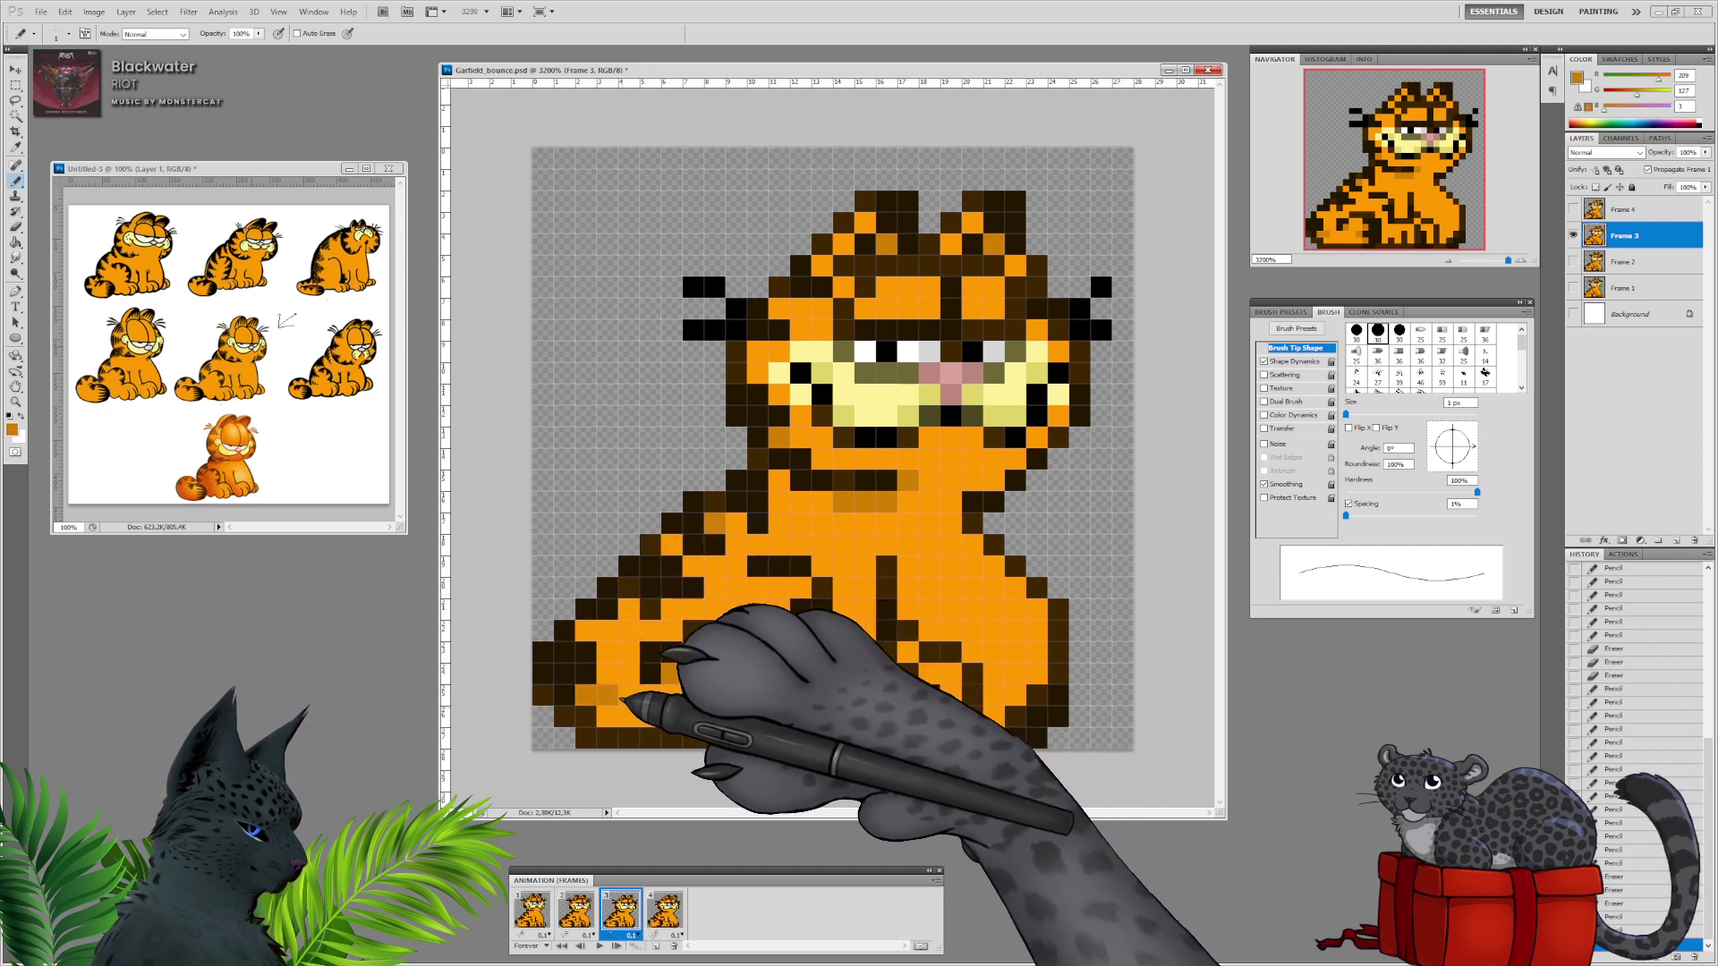
click(608, 693)
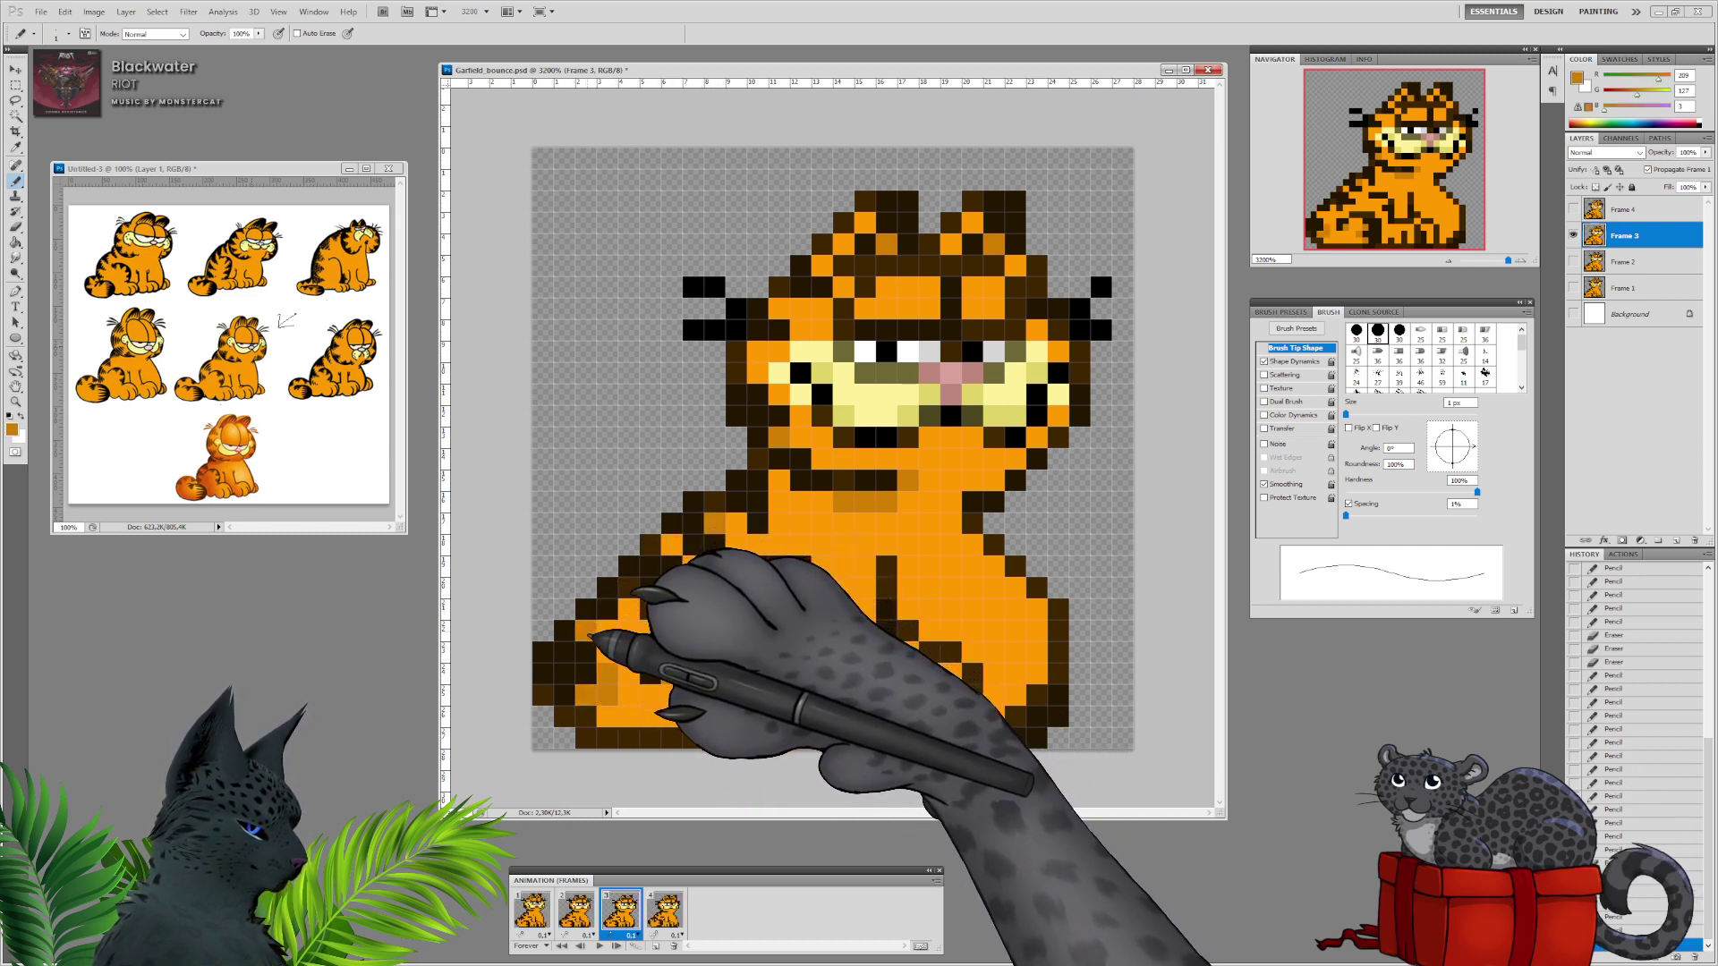
click(586, 913)
click(622, 911)
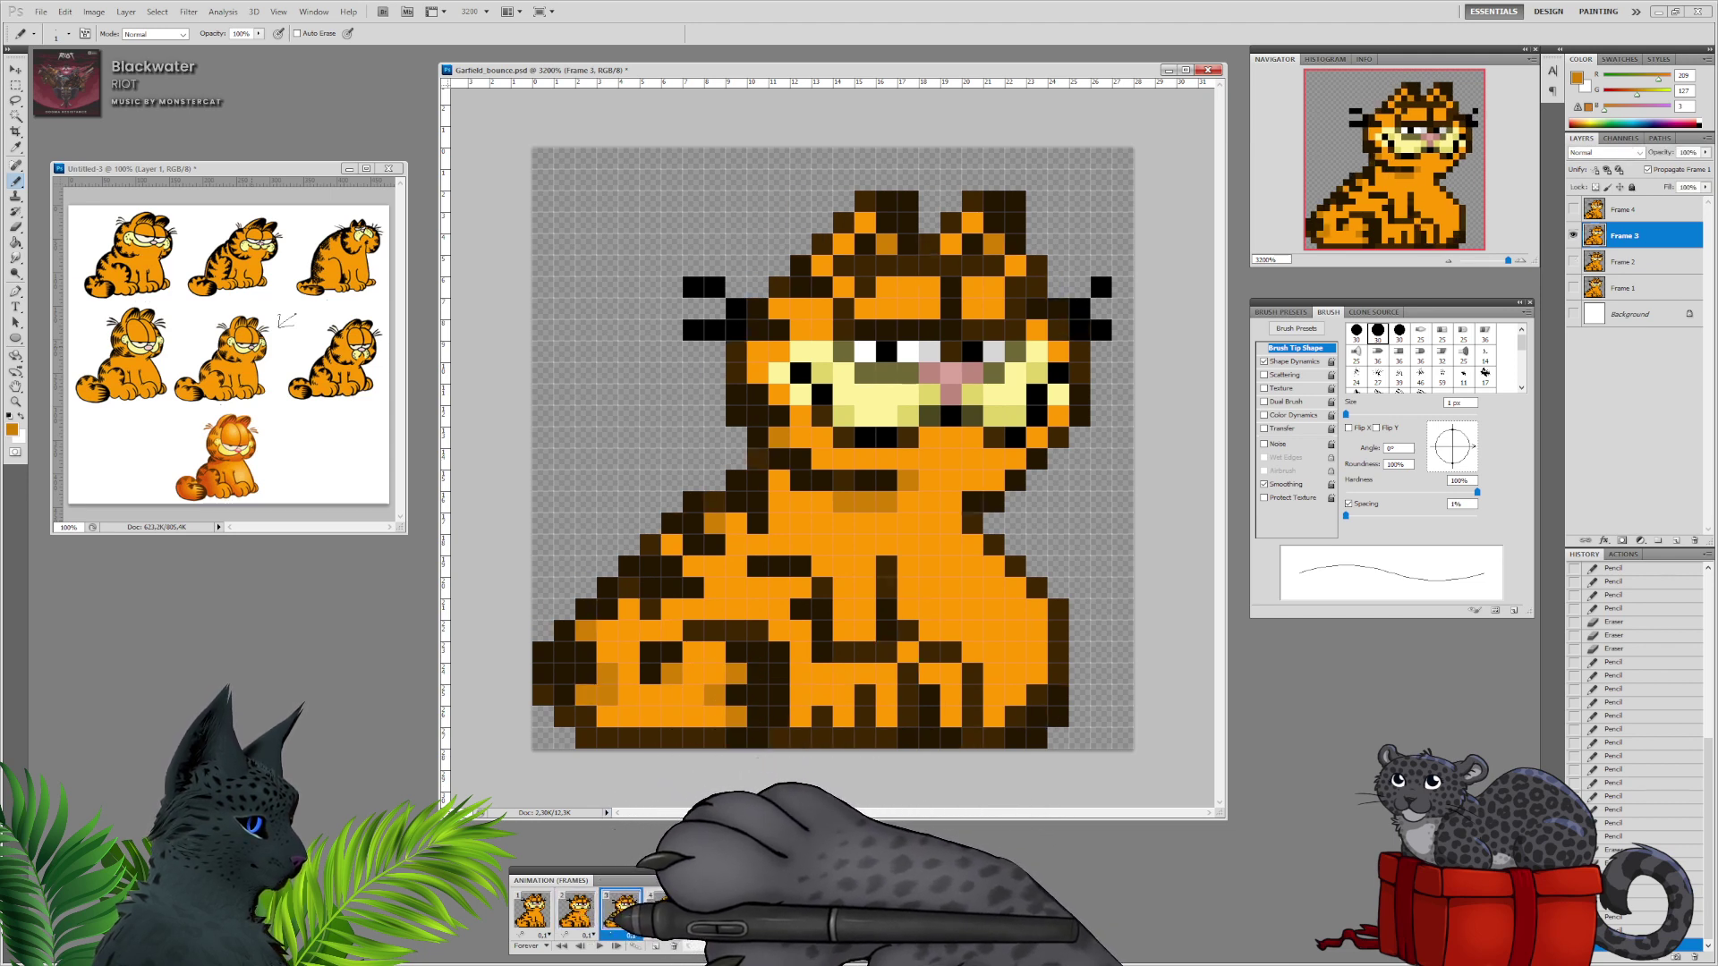
Switch back and forth between Frames 1, 2 and 3 to compare the tail and back outline.
click(577, 911)
click(532, 911)
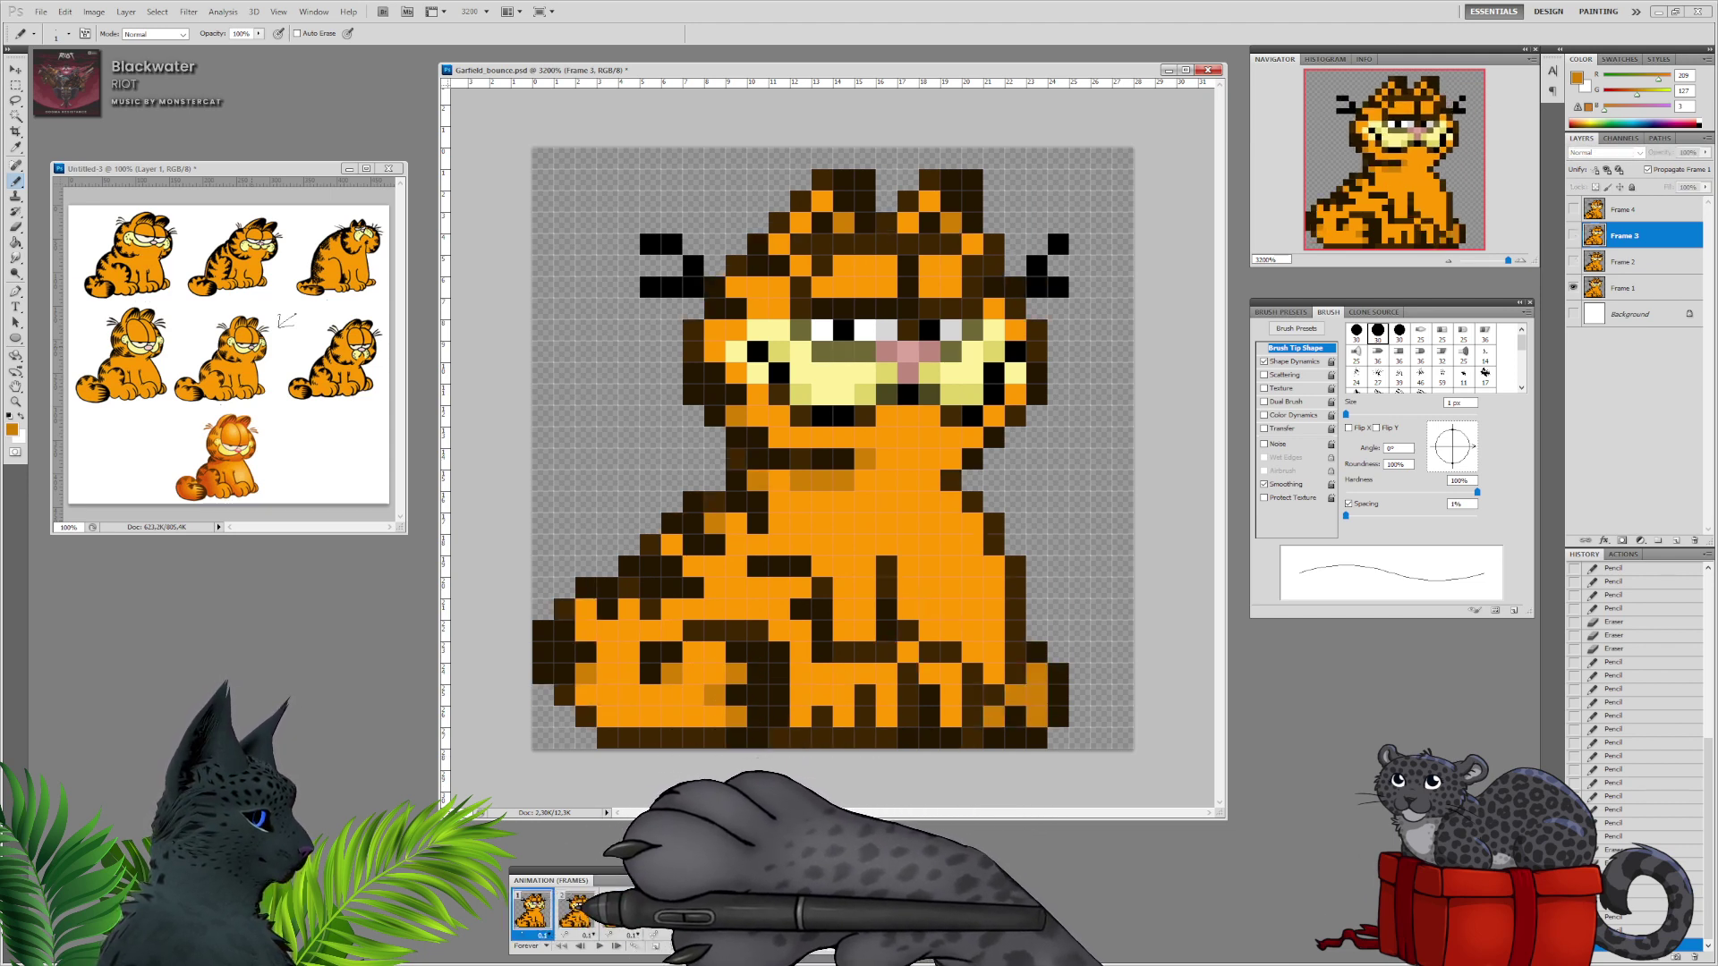
click(582, 911)
click(621, 911)
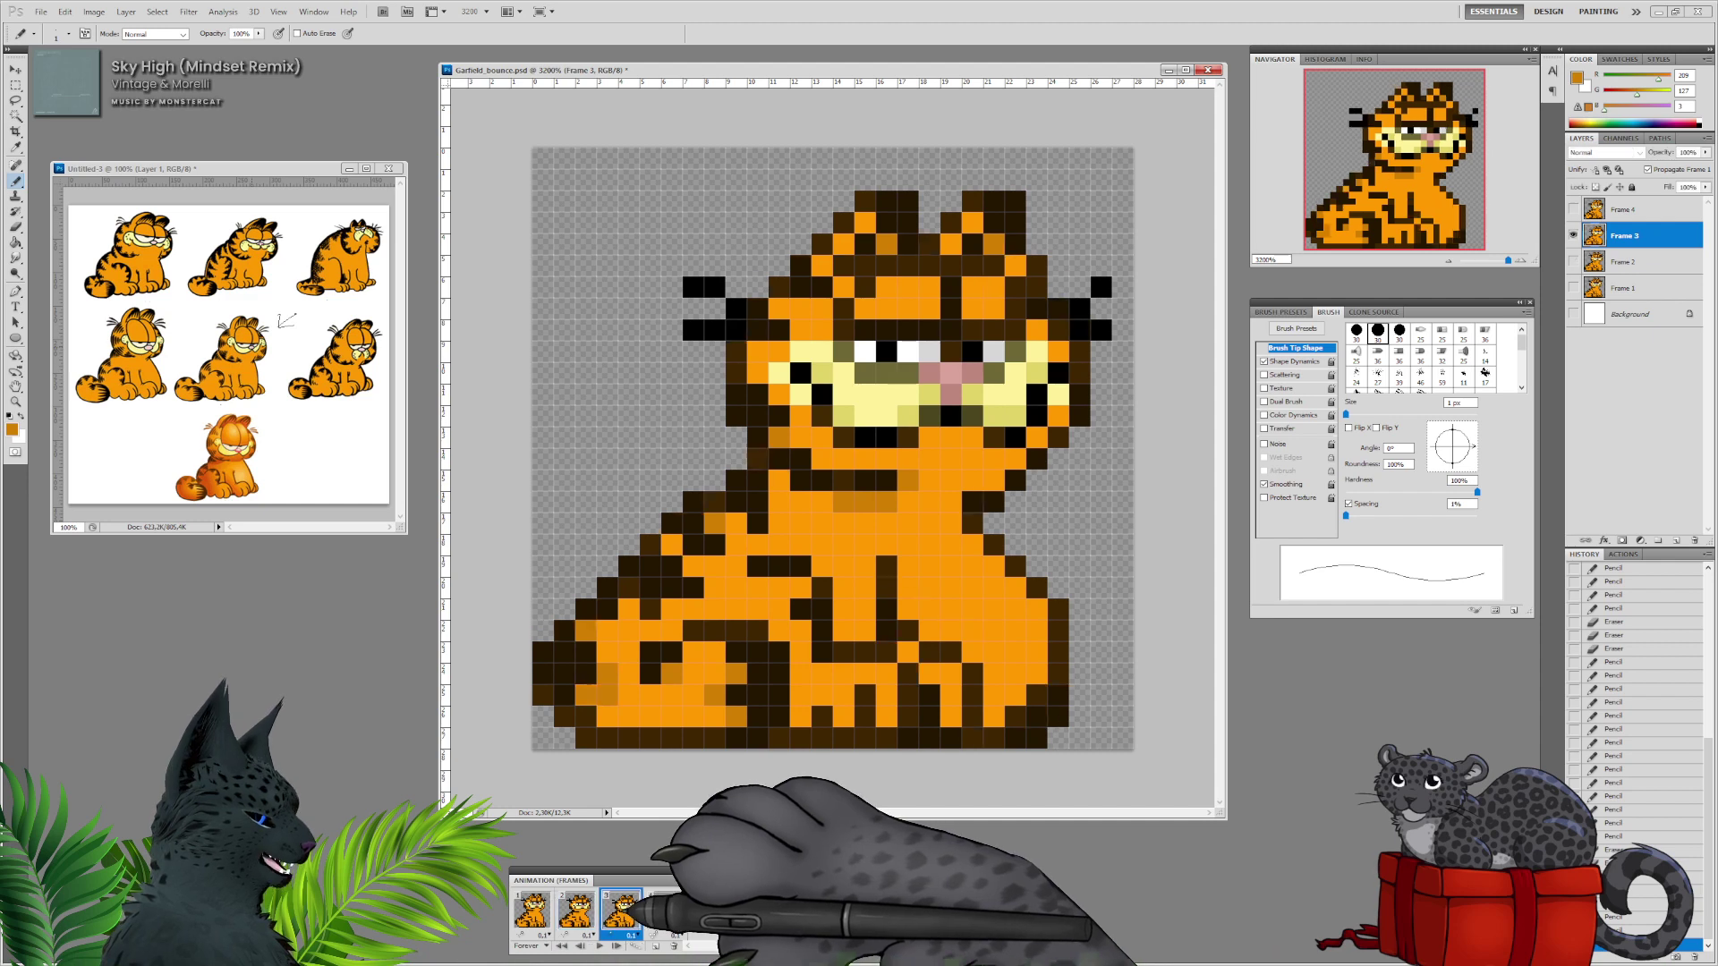
click(577, 911)
click(532, 911)
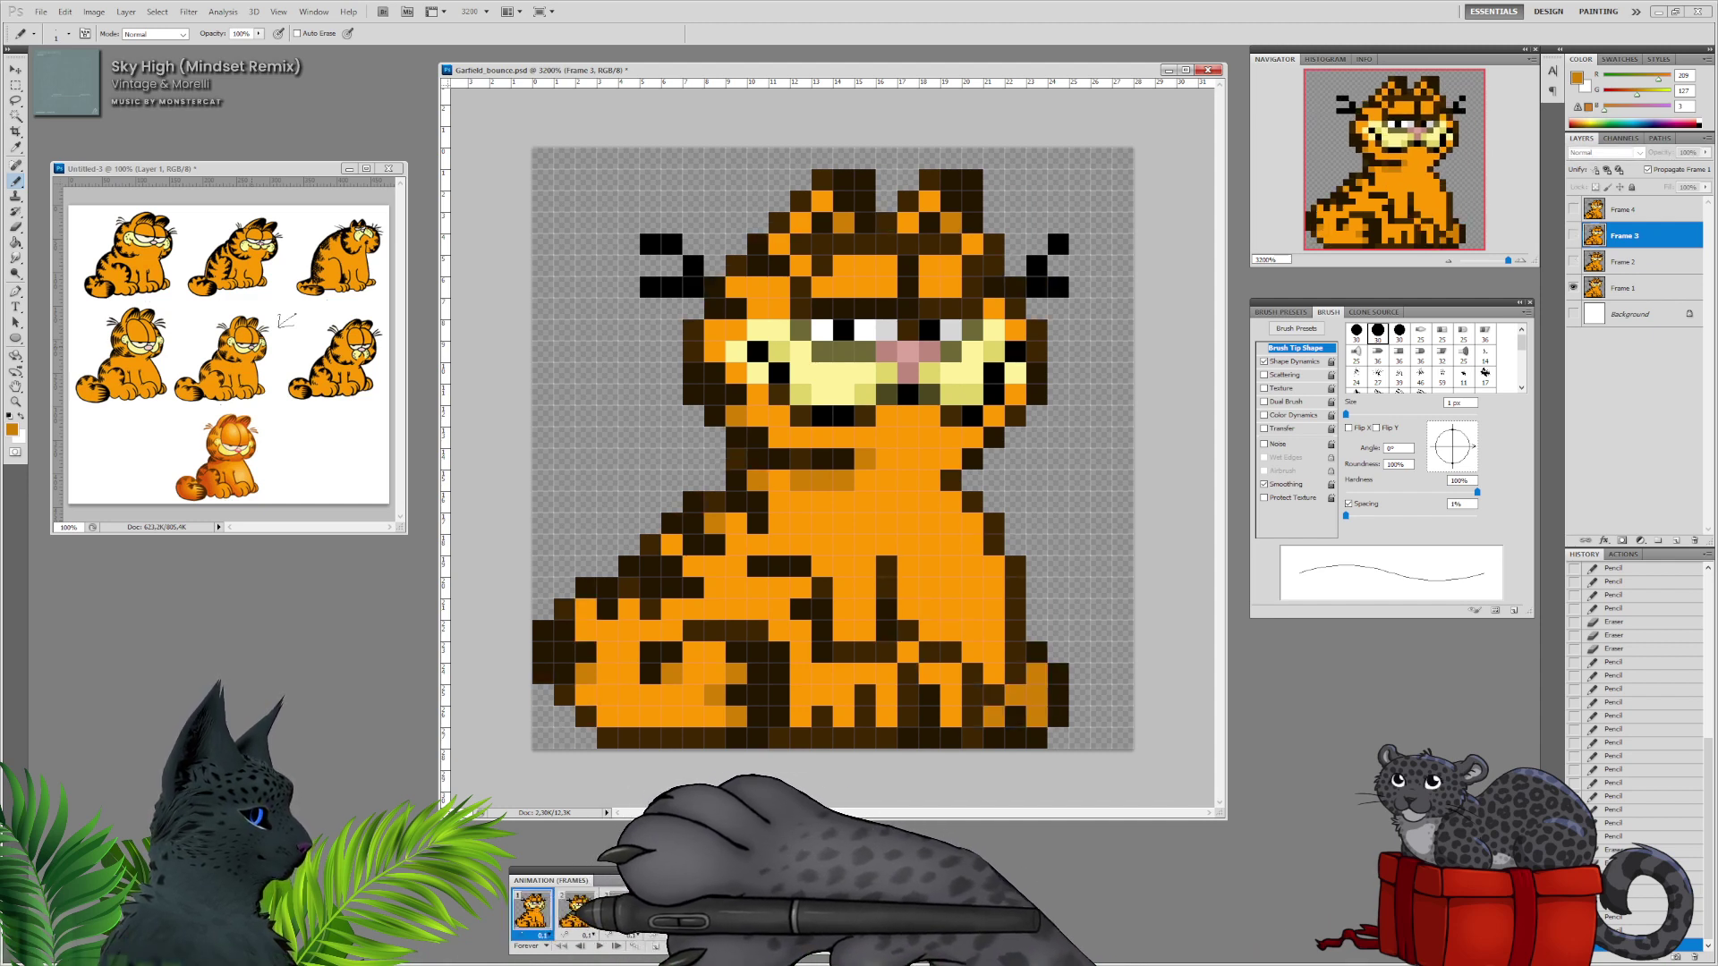
click(577, 911)
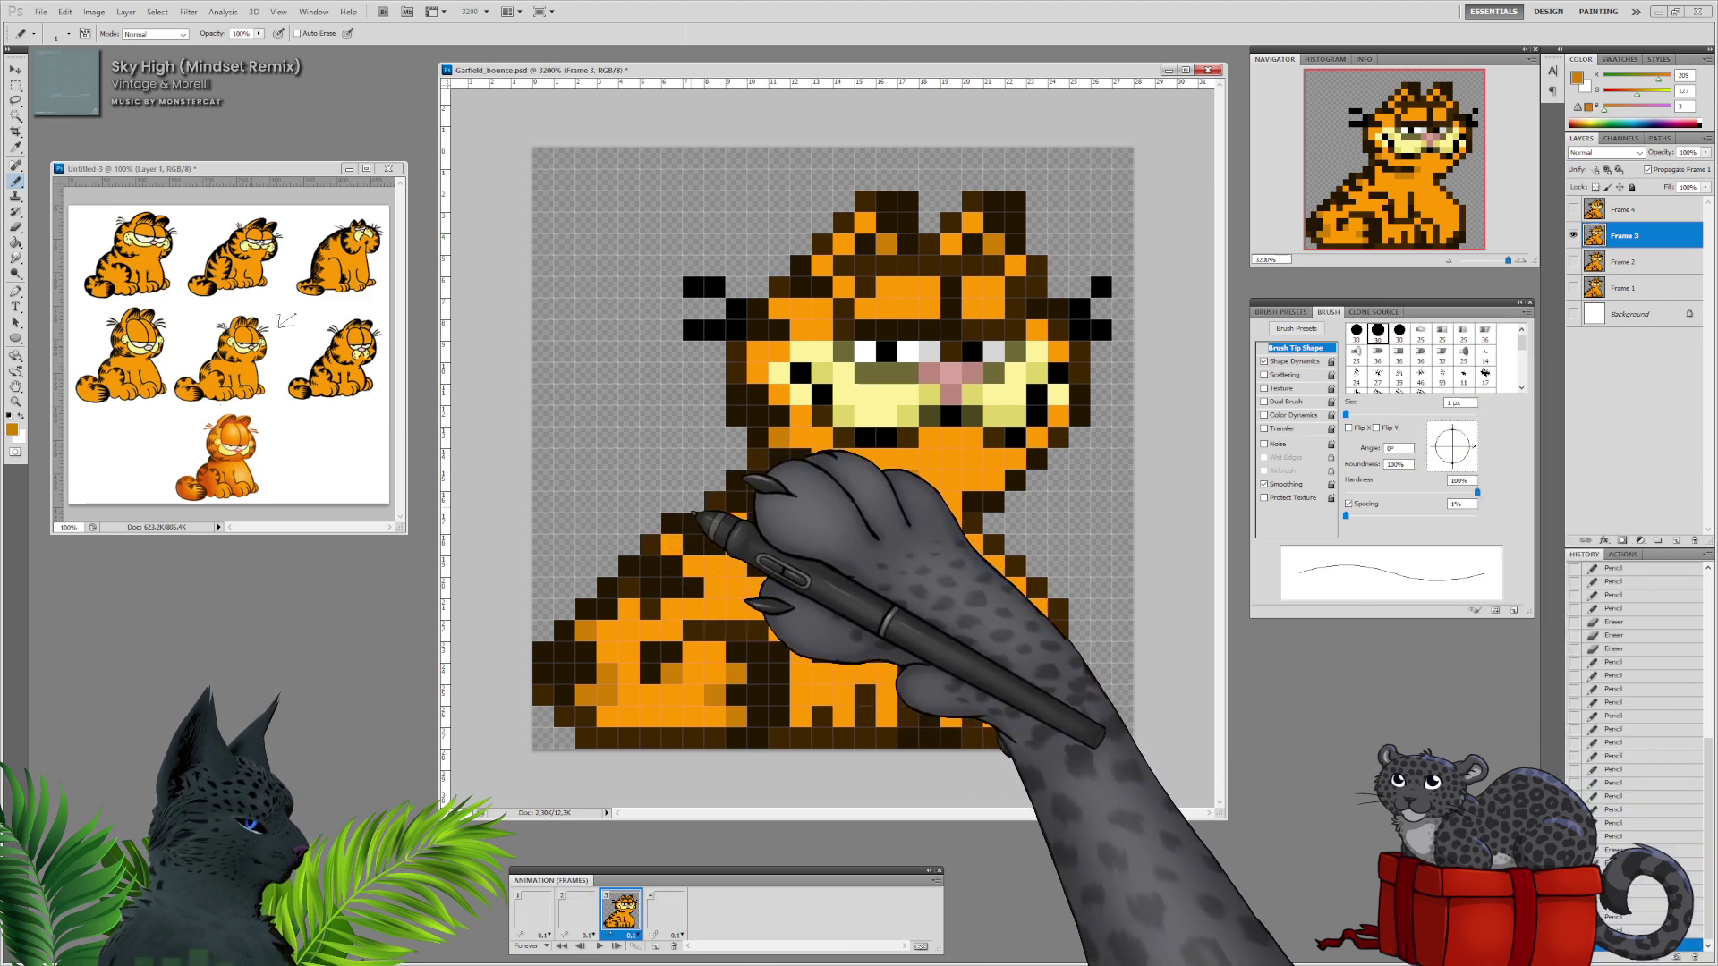
On Frame 3, redraw the upper back outline as a stepped dark brown slope with darker orange shading, and compare it with the neighbouring frames.
alt+click(736, 508)
click(715, 539)
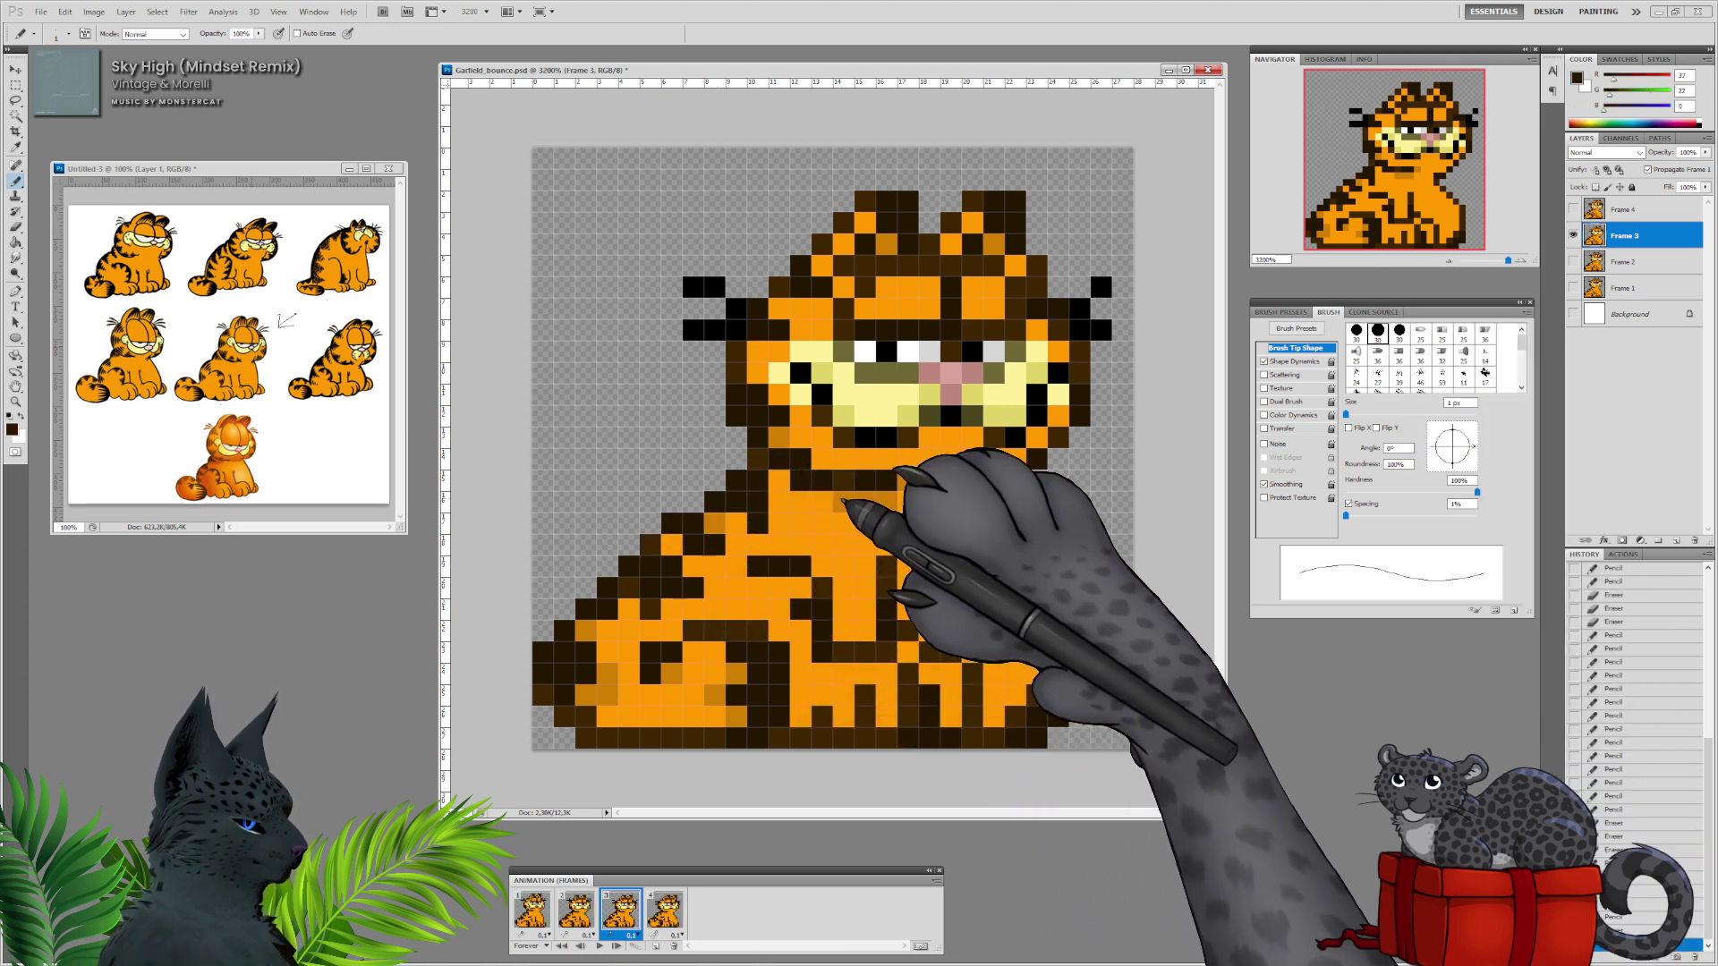
alt+click(843, 505)
click(779, 519)
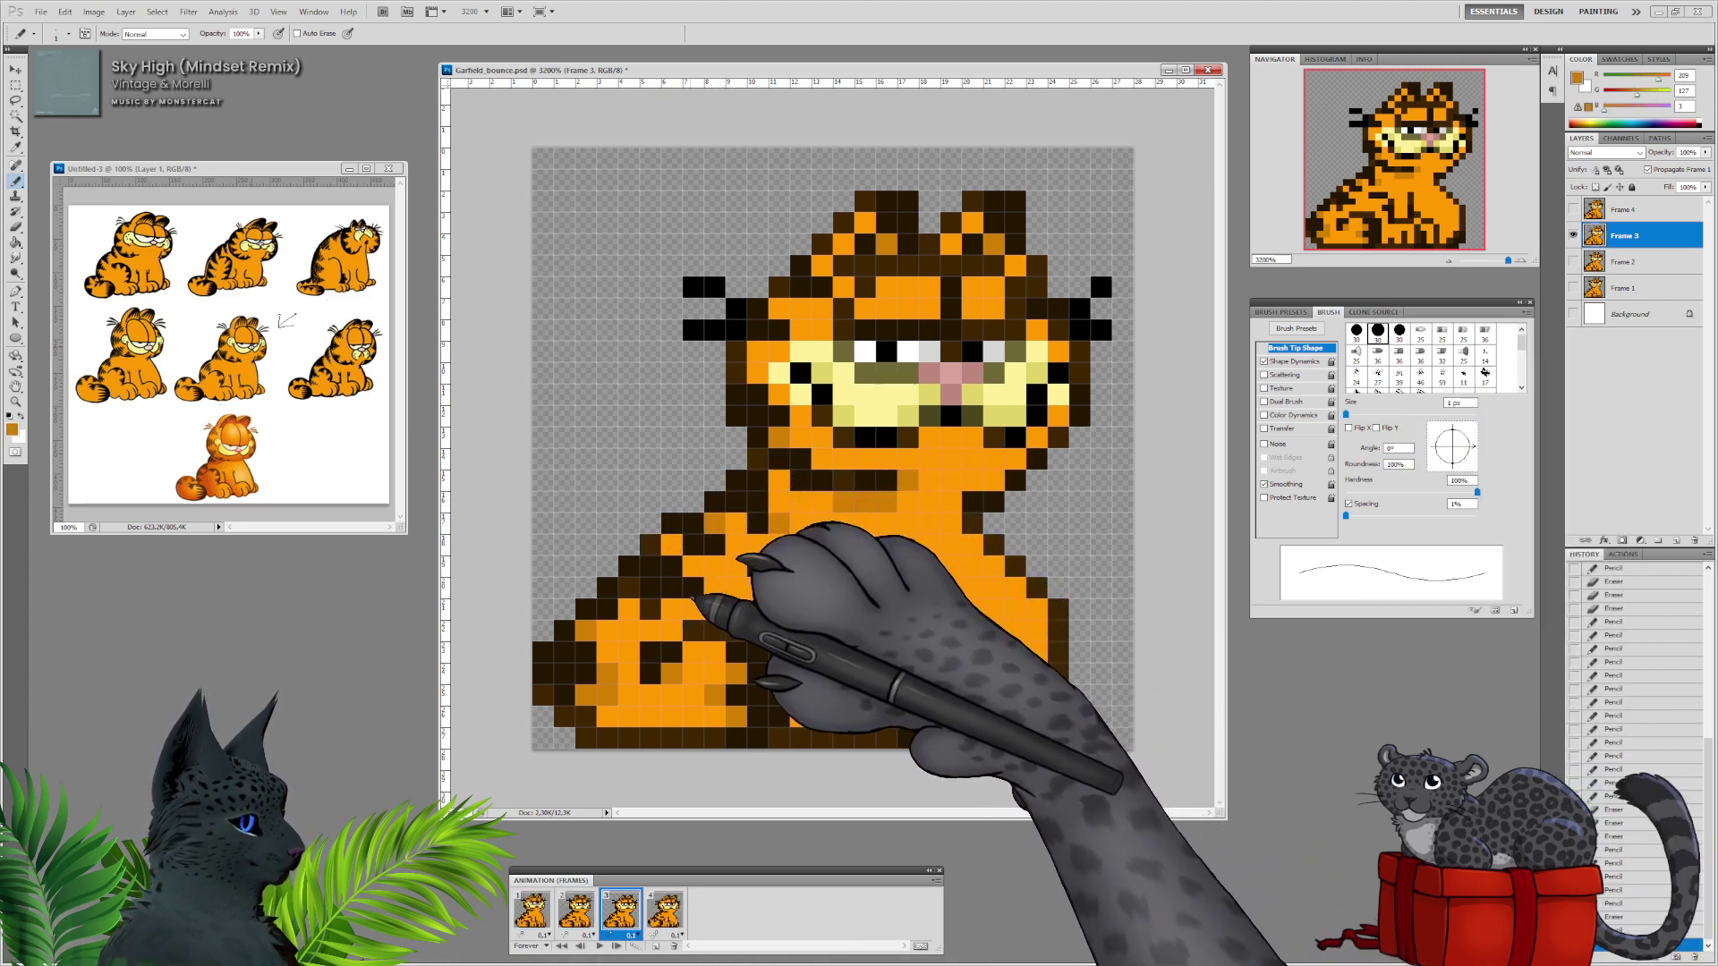
click(673, 543)
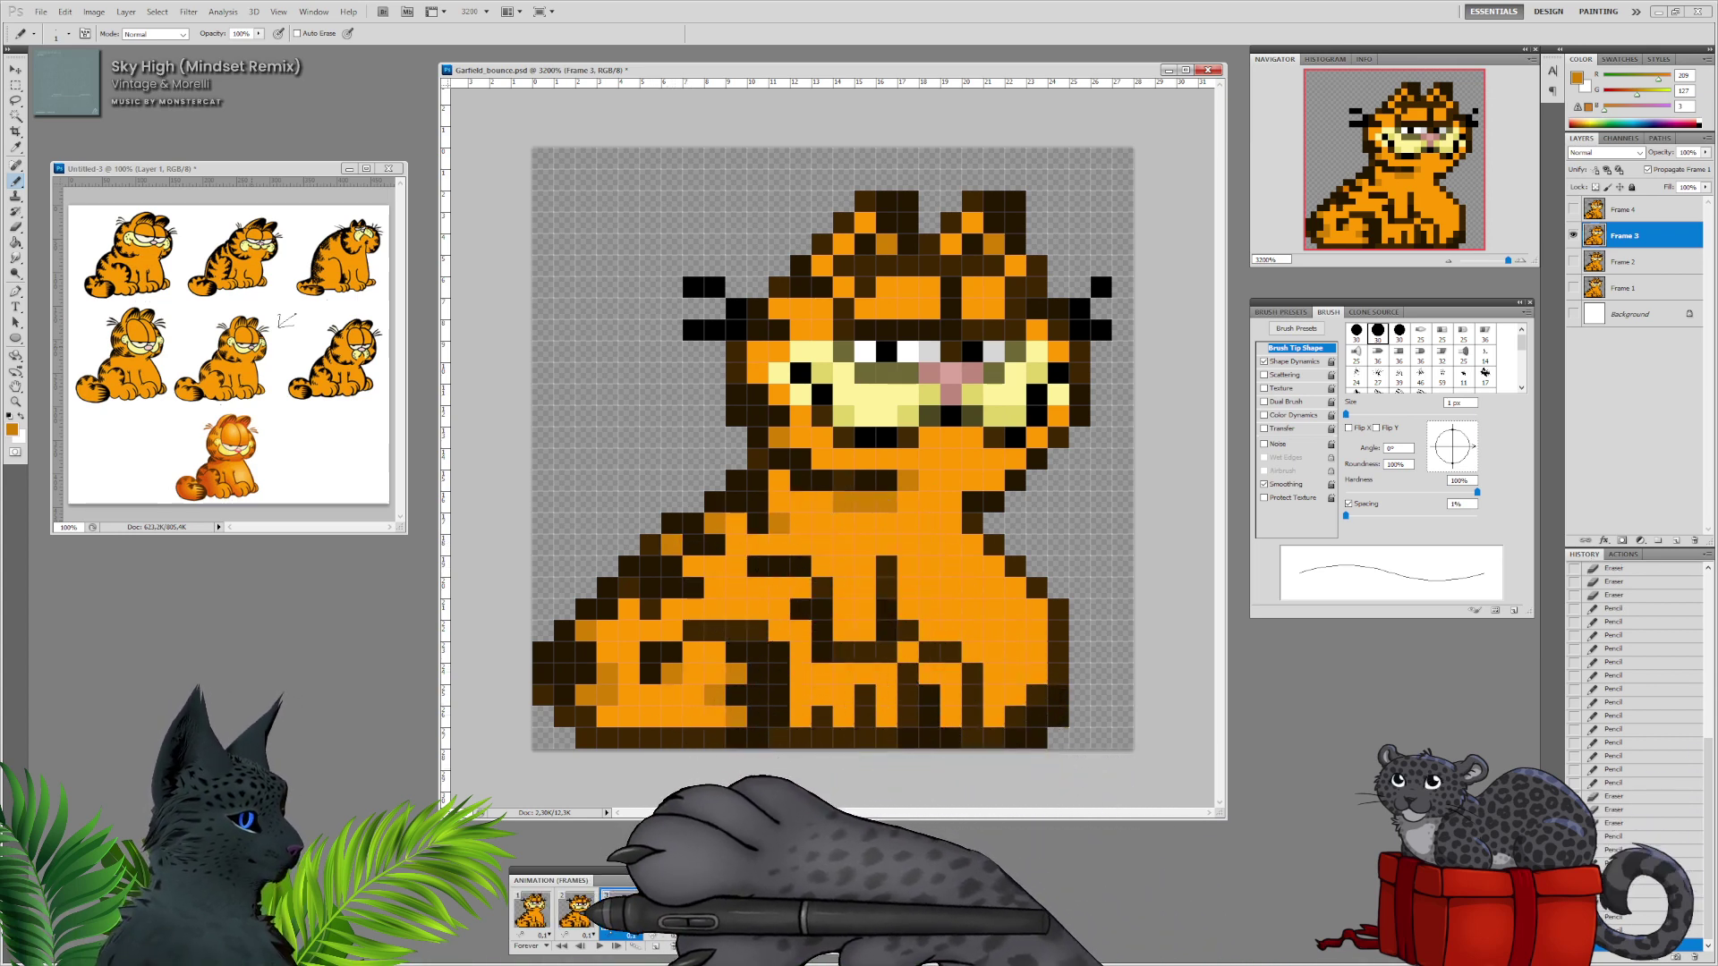
click(579, 915)
click(621, 917)
click(576, 910)
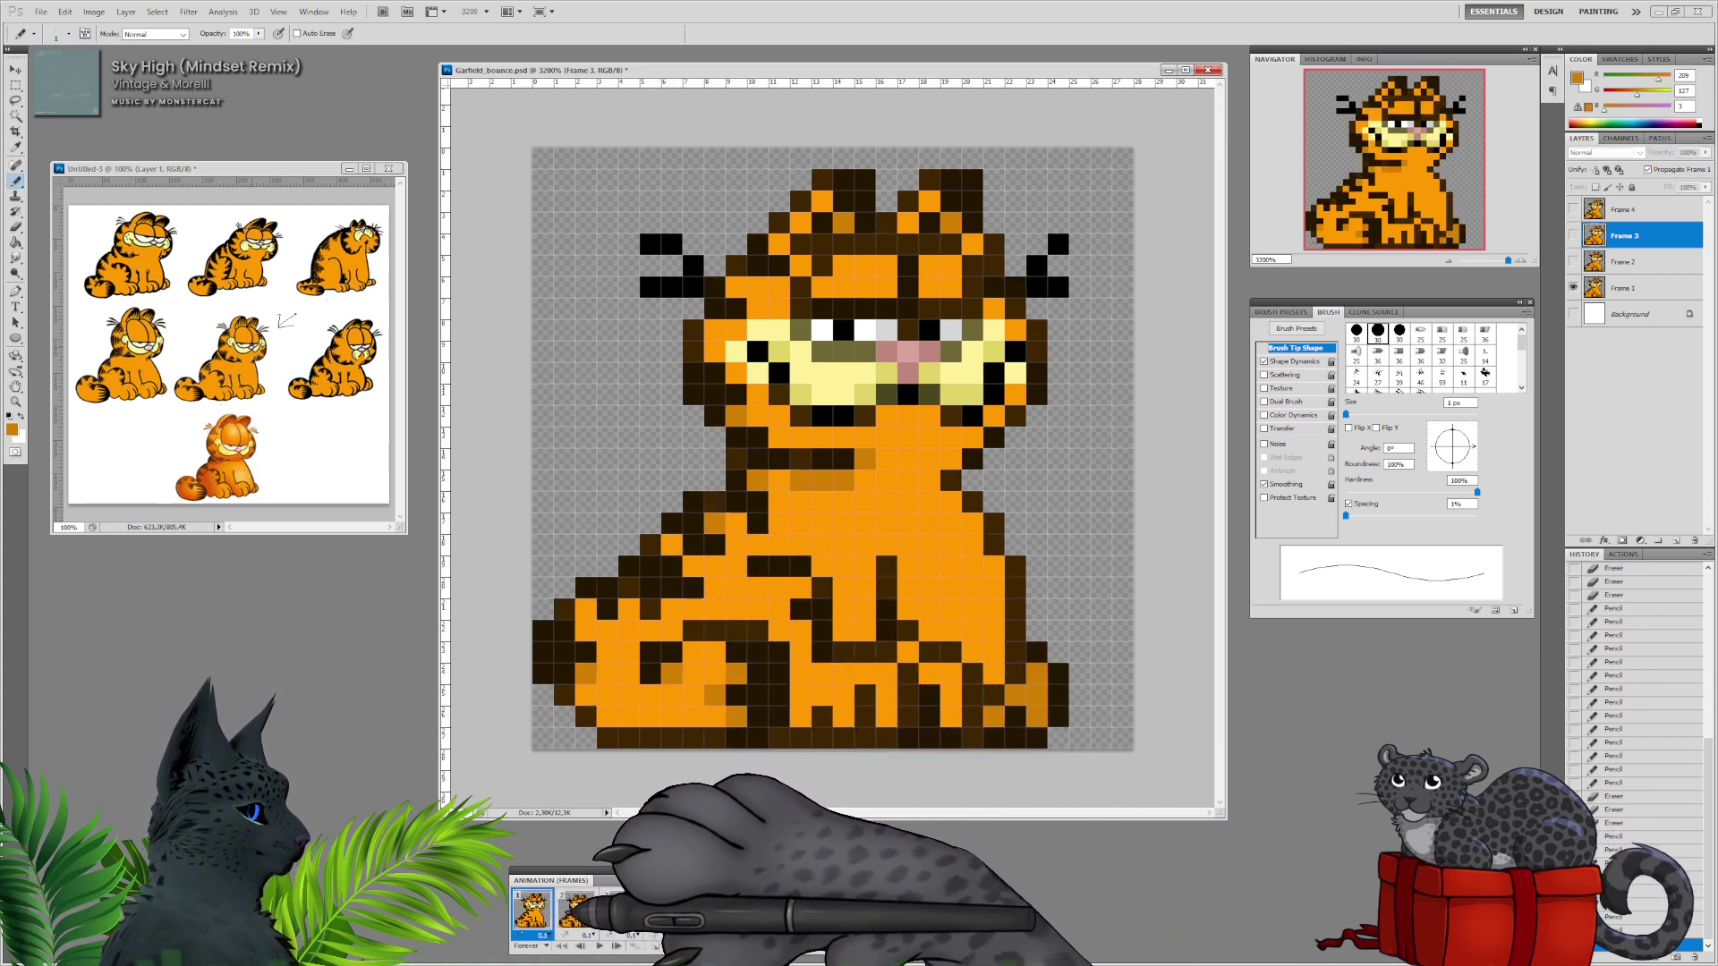
click(622, 910)
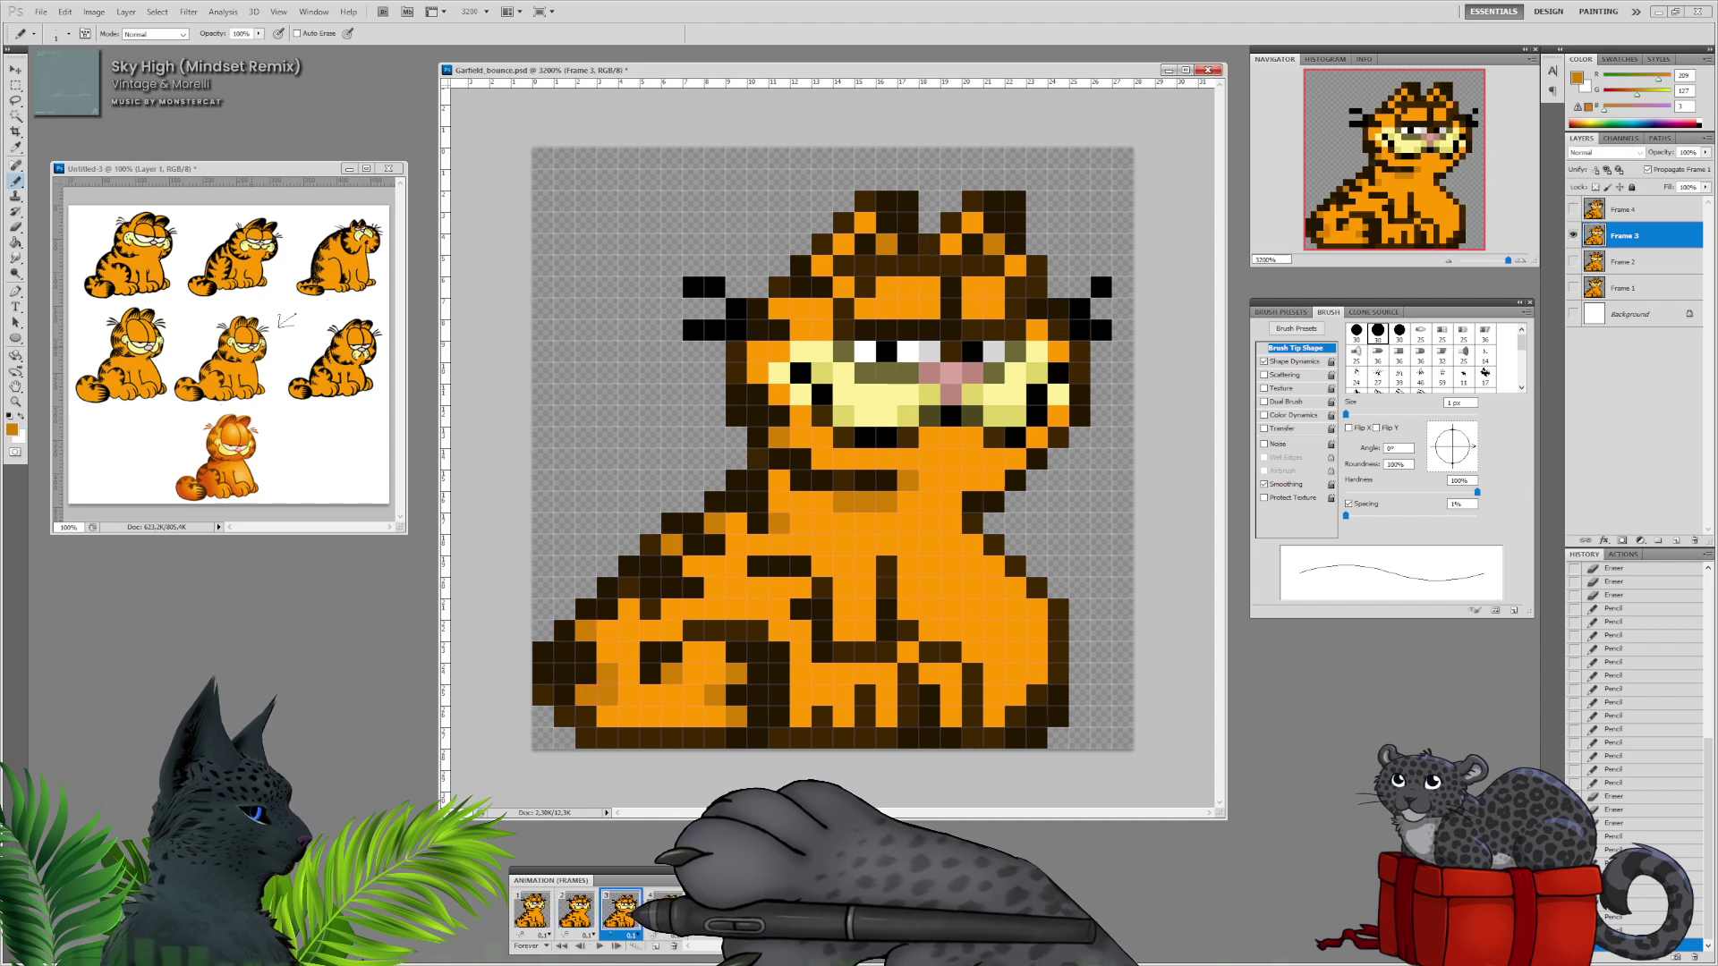
On Frame 4, lower the tail's outline and extend its base one pixel to the left in dark brown, and check it in the animation.
click(664, 910)
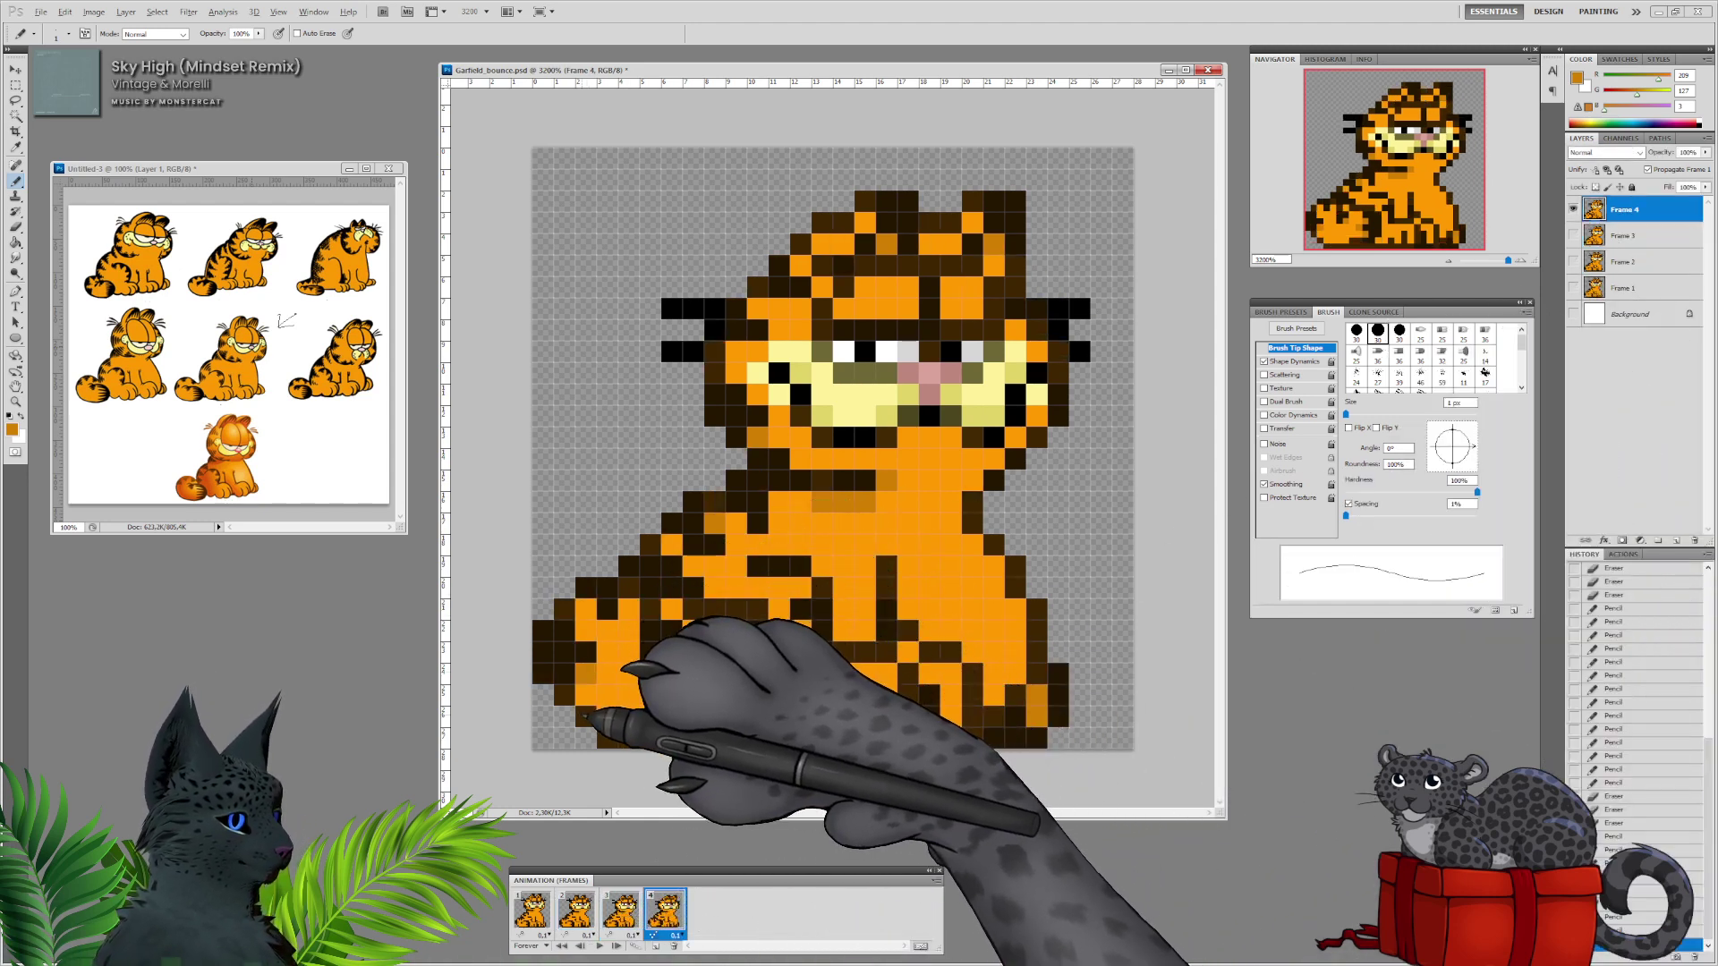
click(587, 736)
click(564, 717)
click(544, 695)
alt+click(552, 681)
click(563, 695)
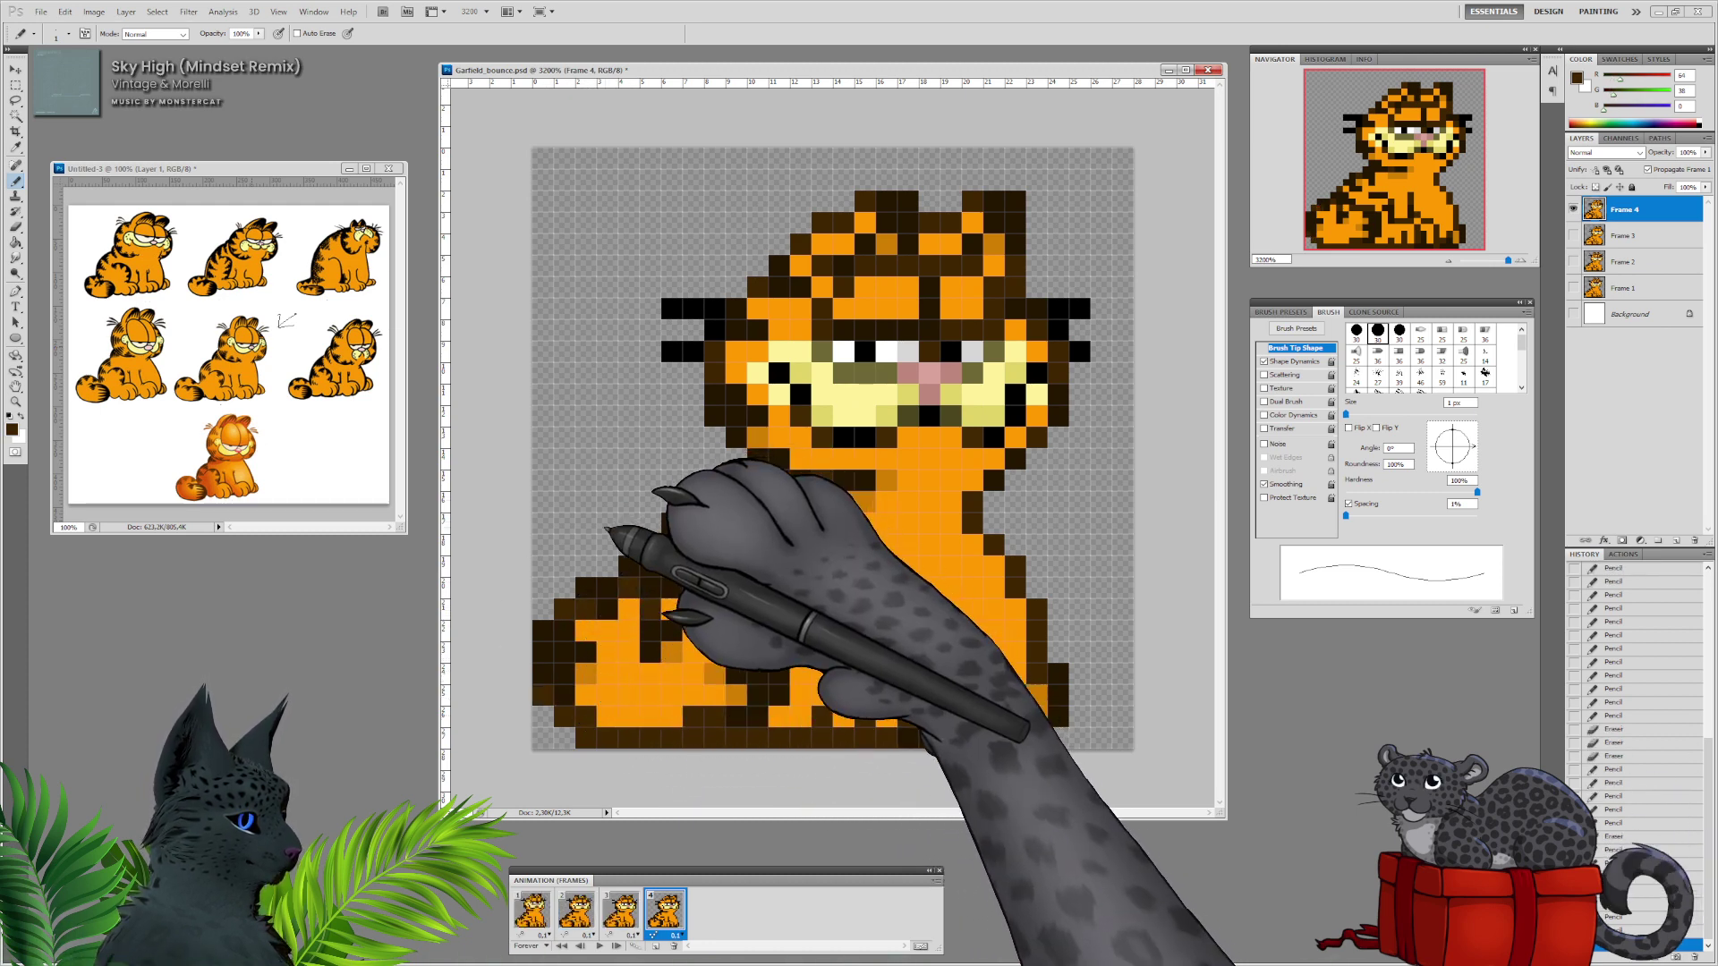
click(607, 588)
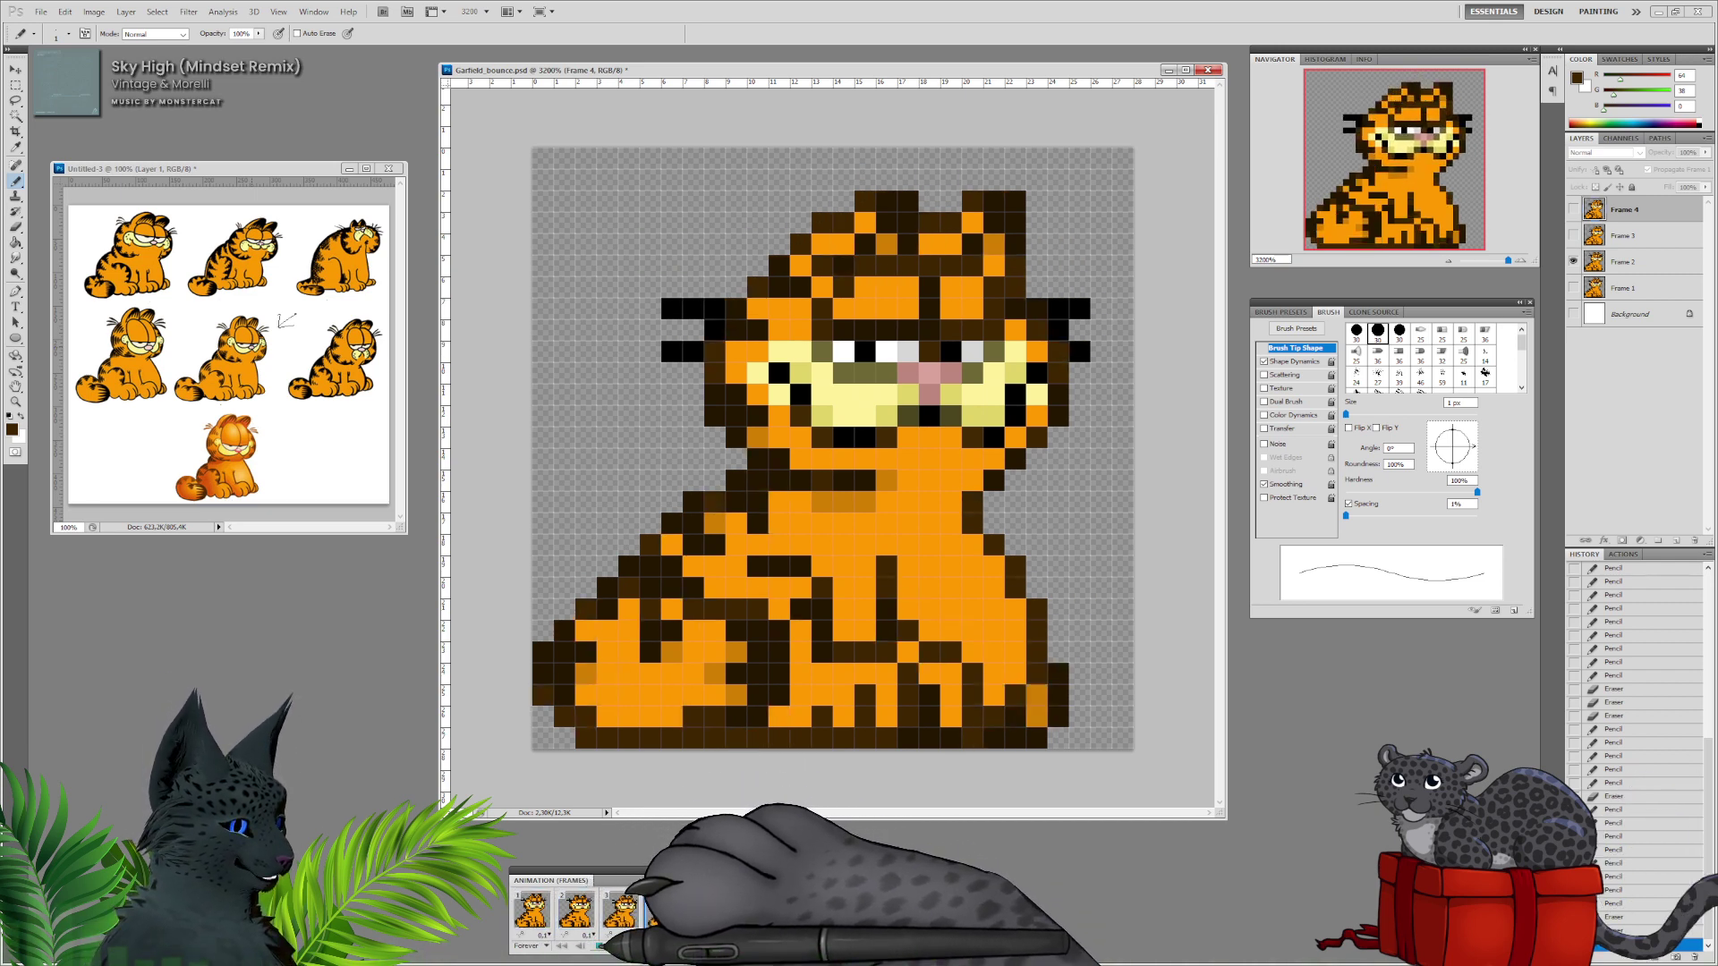
click(600, 946)
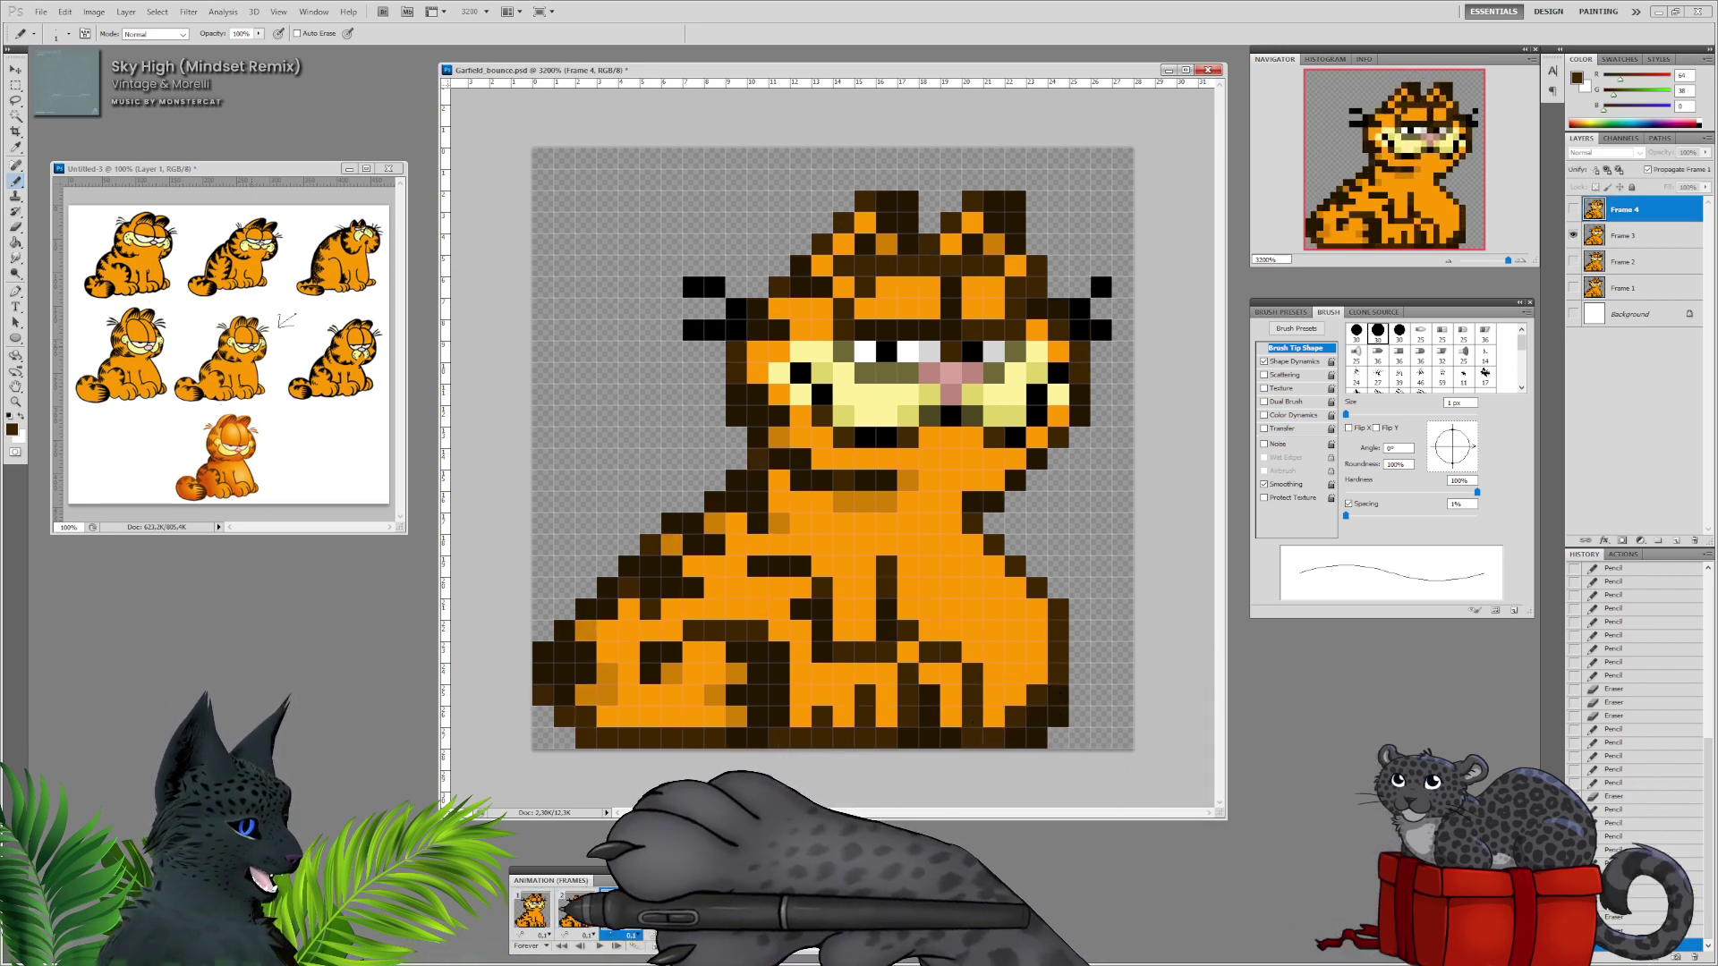
click(536, 911)
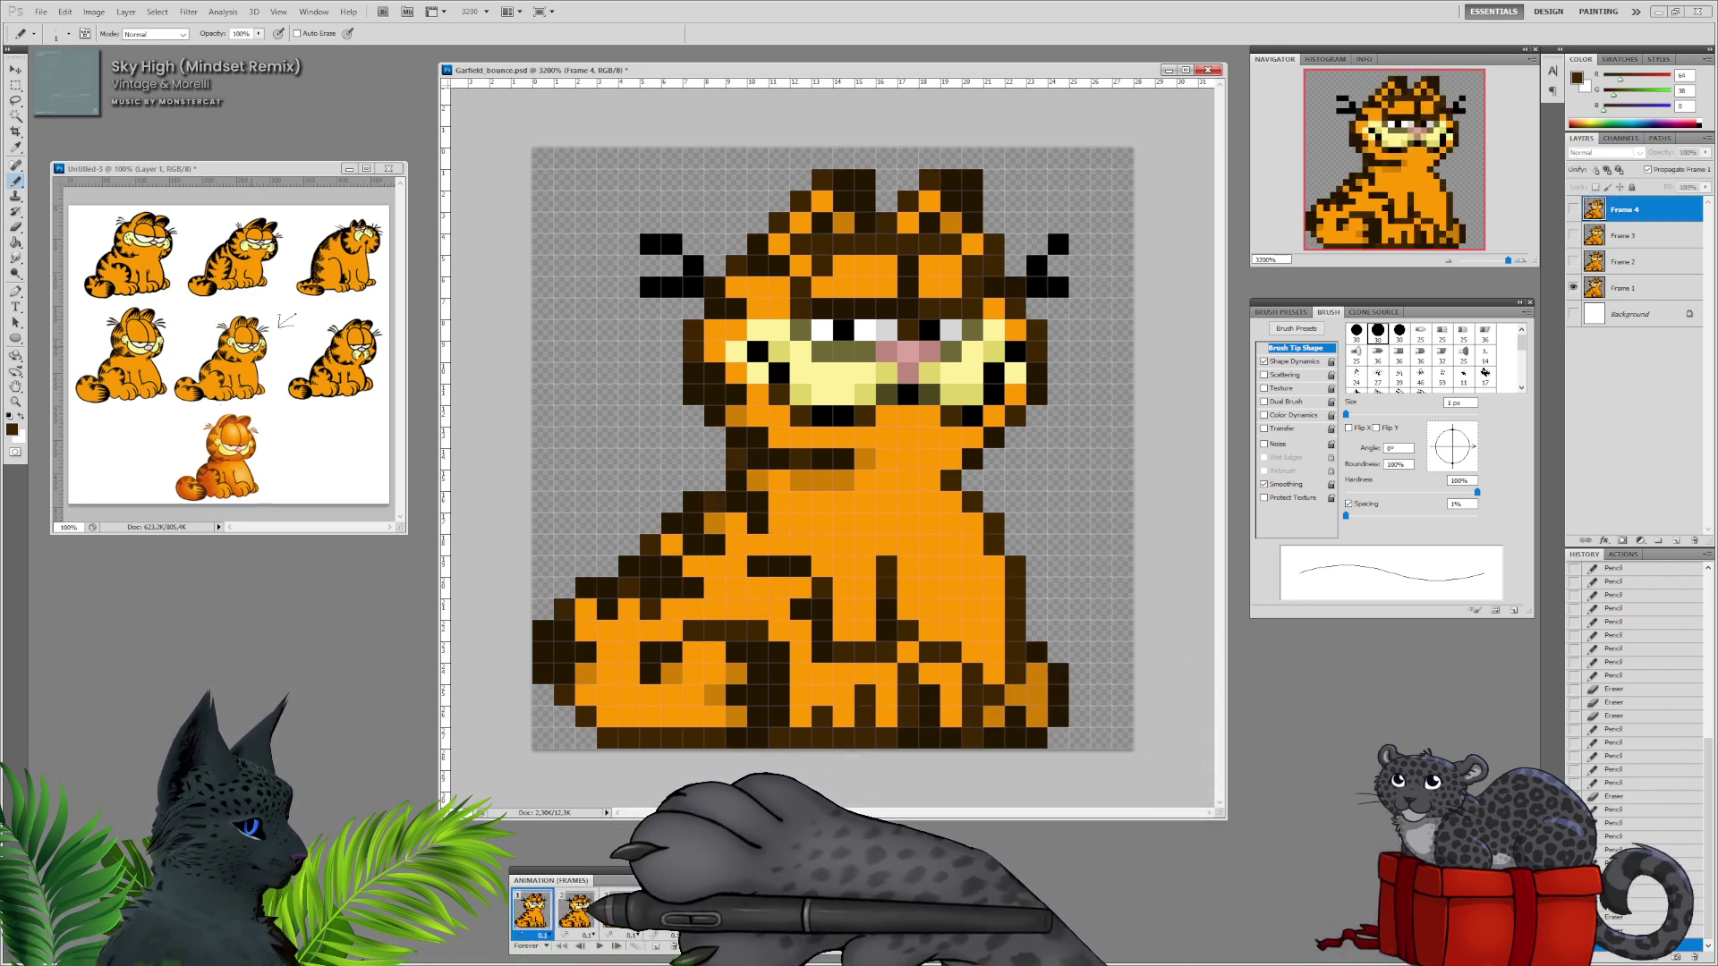
click(586, 910)
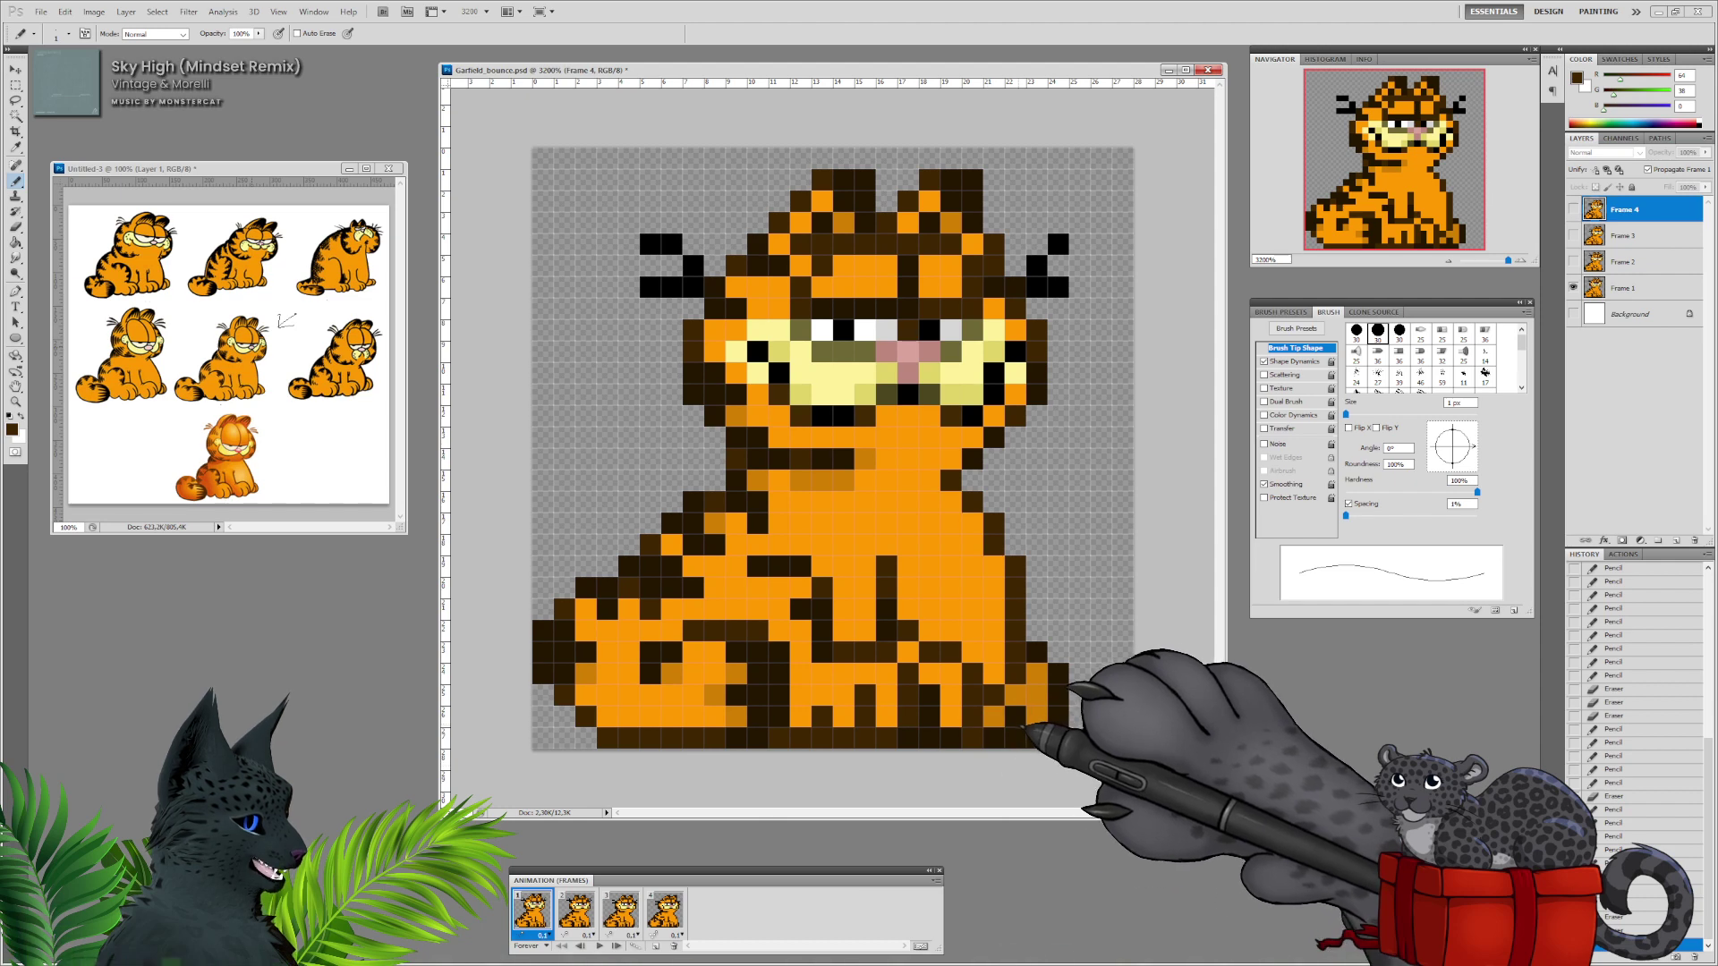
On Frame 1, redraw the right-hand foot one pixel higher with a dark brown outline and darker orange shading, and compare it with other frames.
click(1621, 288)
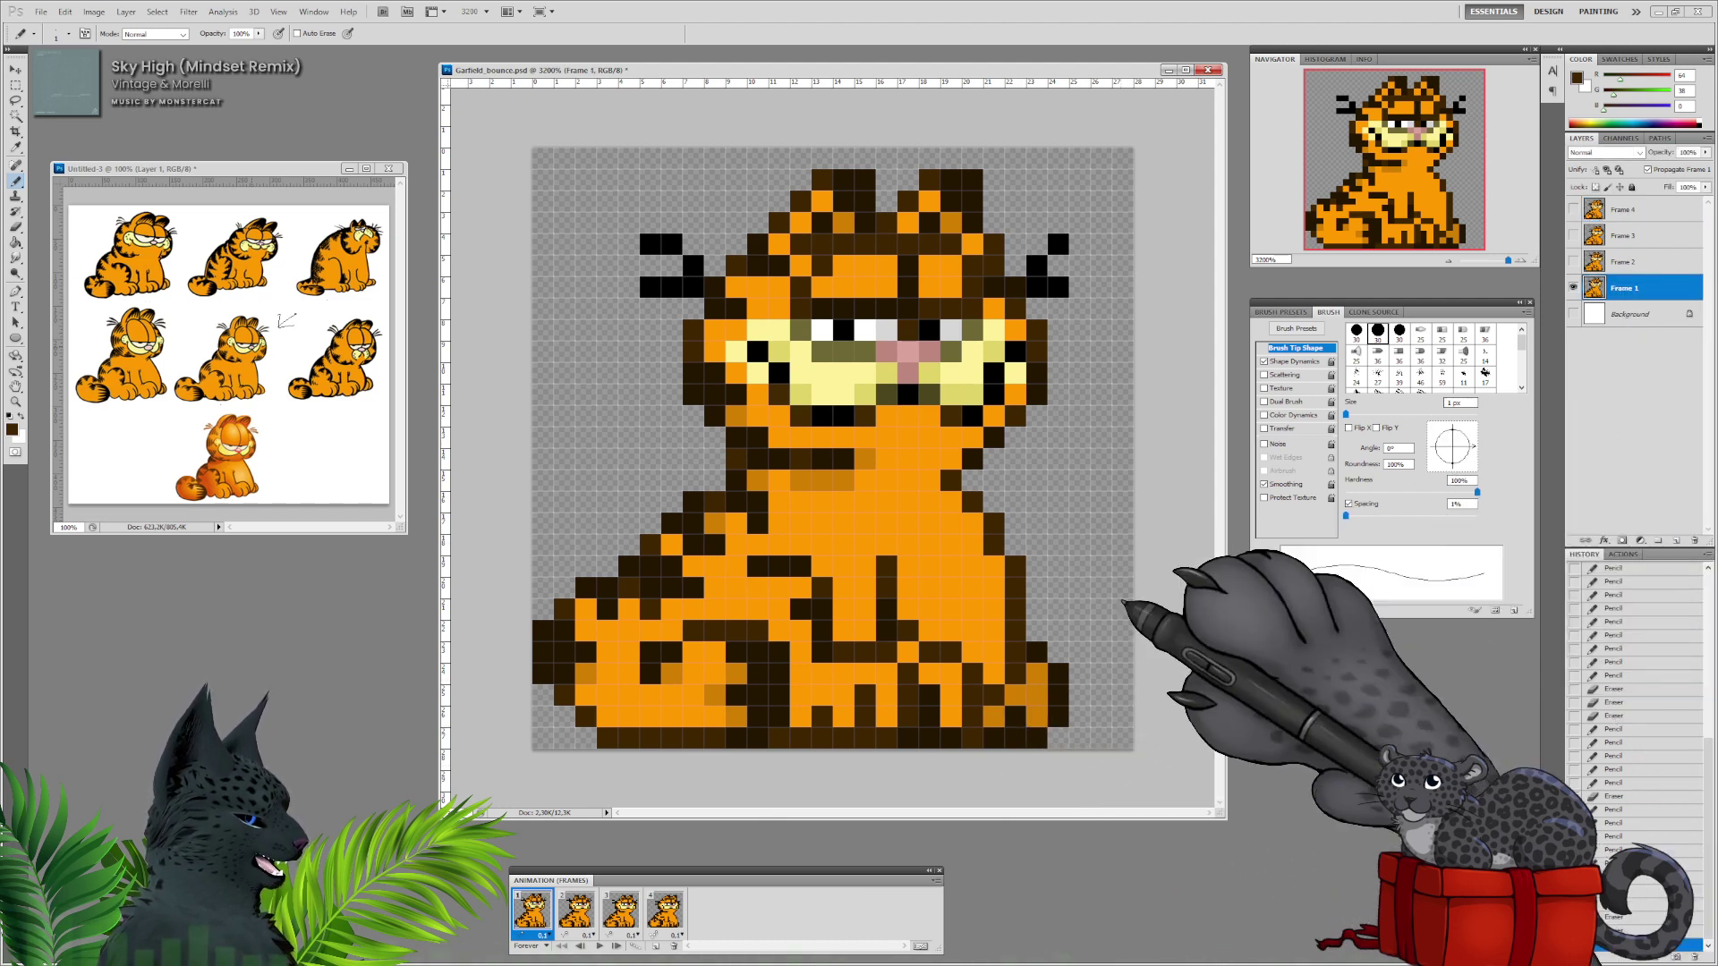
click(1039, 632)
click(1058, 653)
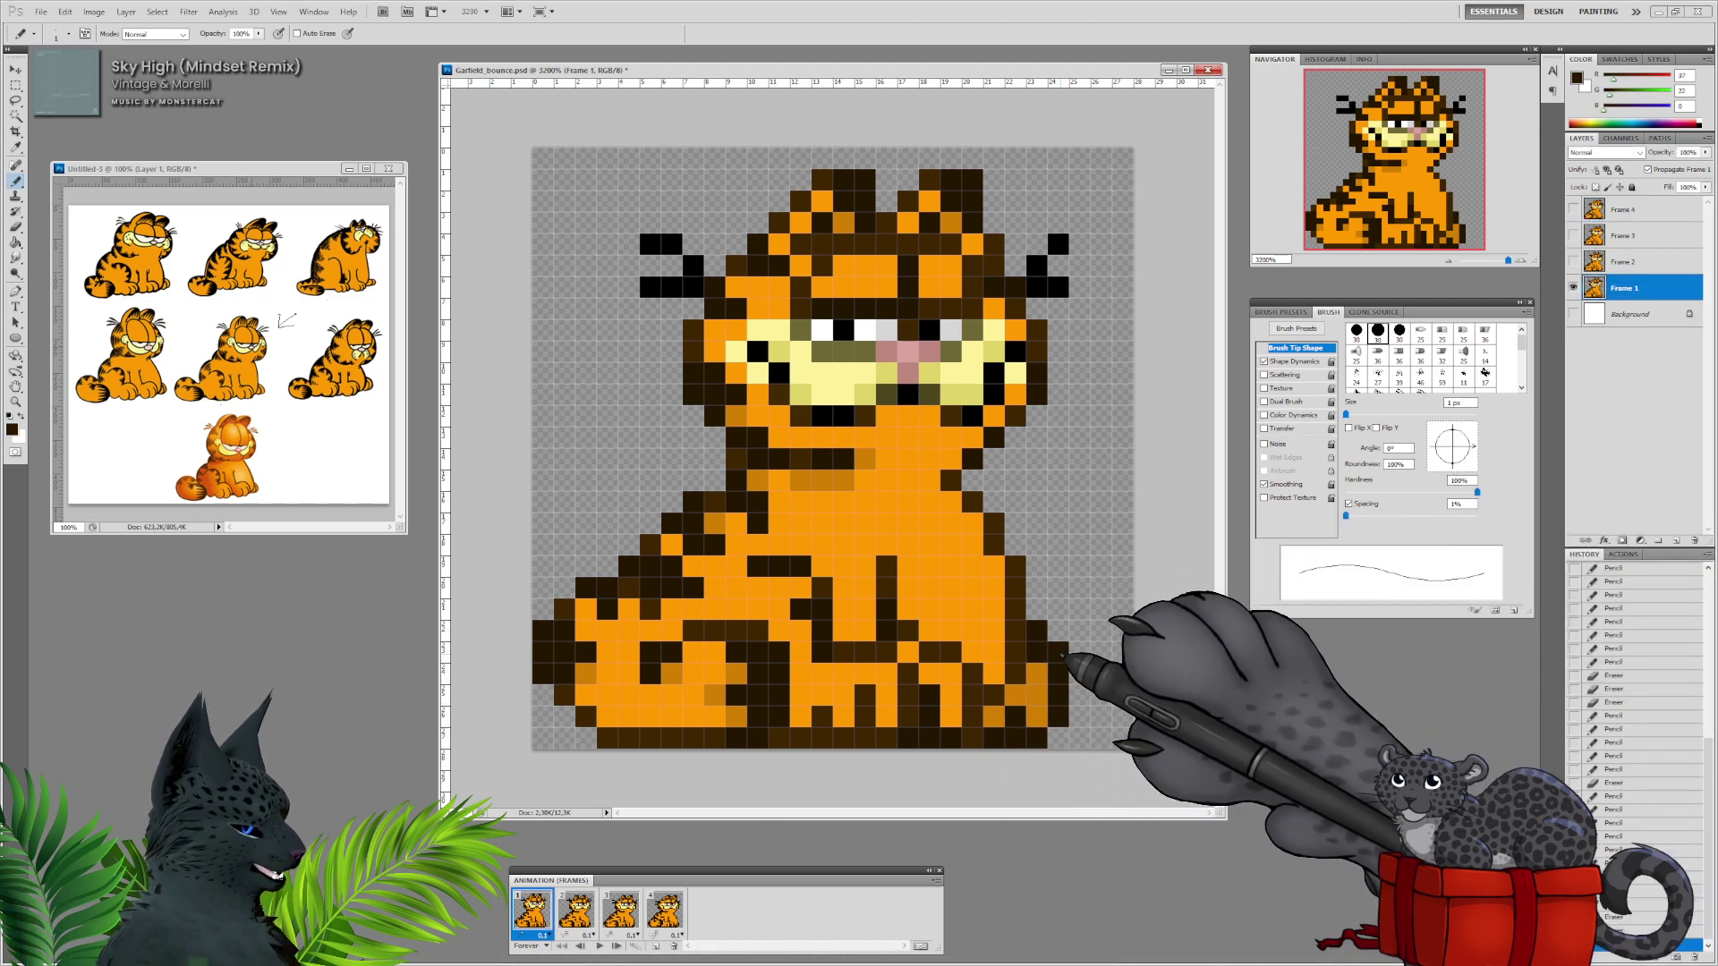
alt+click(1040, 675)
click(1037, 653)
alt+click(1058, 717)
mouse_move(1038, 718)
mouse_down()
mouse_move(995, 717)
mouse_move(1016, 738)
mouse_move(994, 738)
mouse_up()
click(1016, 696)
key(e)
key(b)
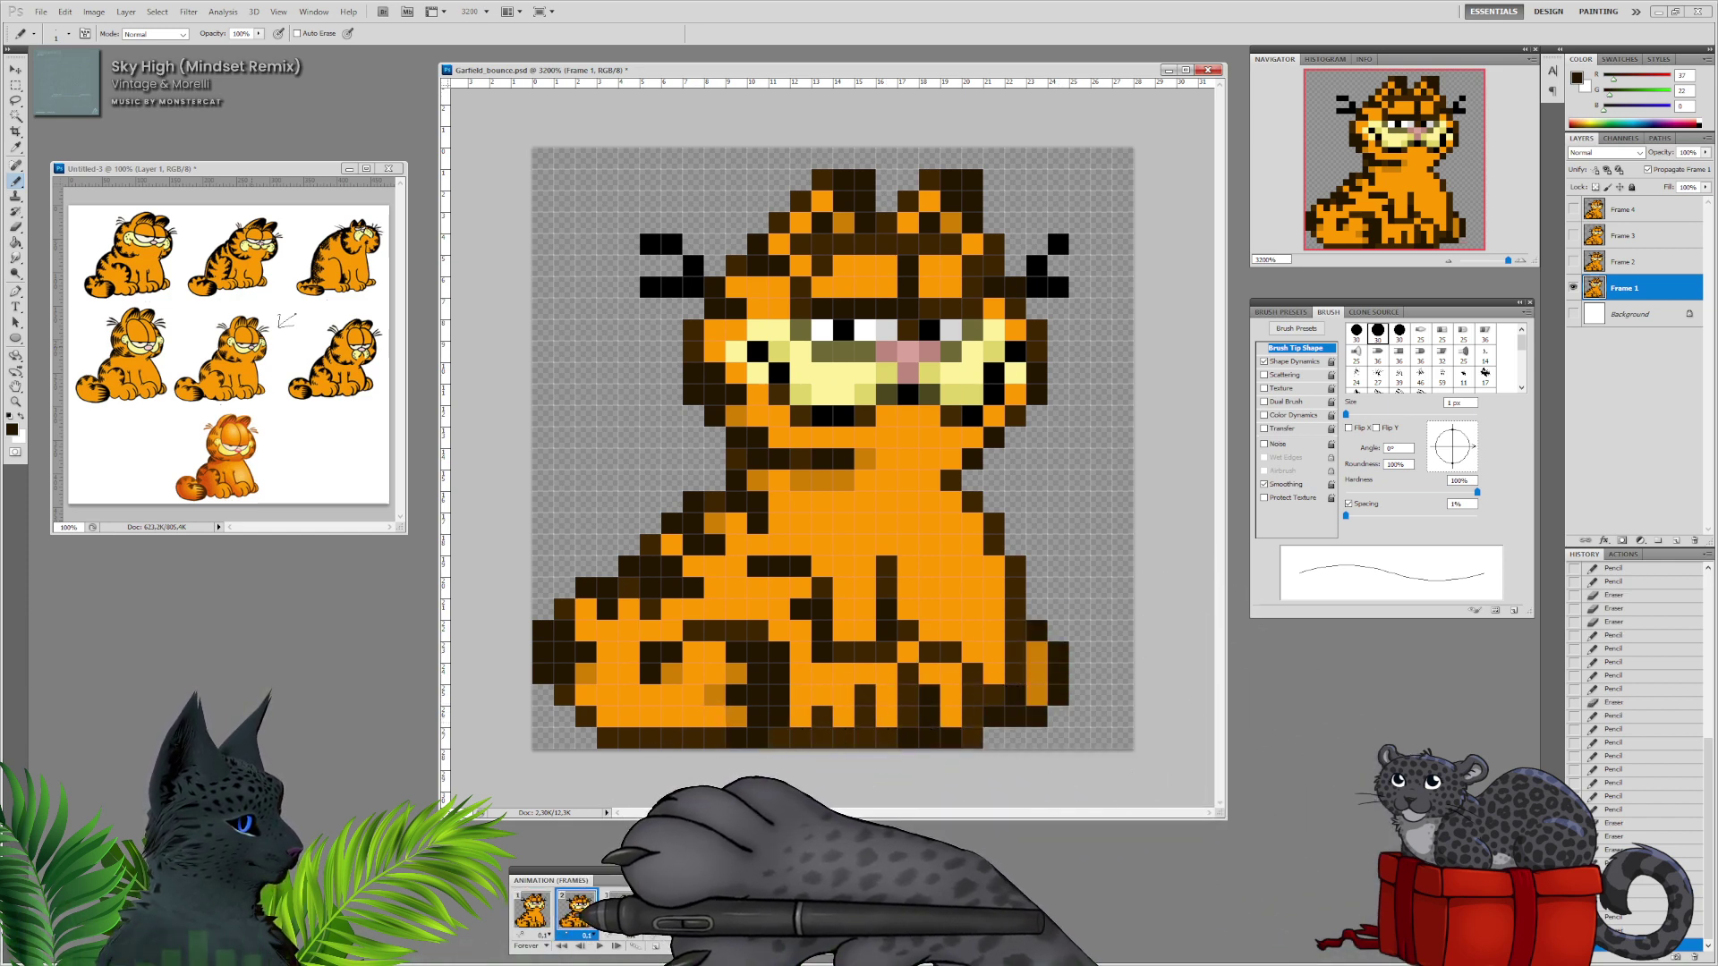
click(621, 910)
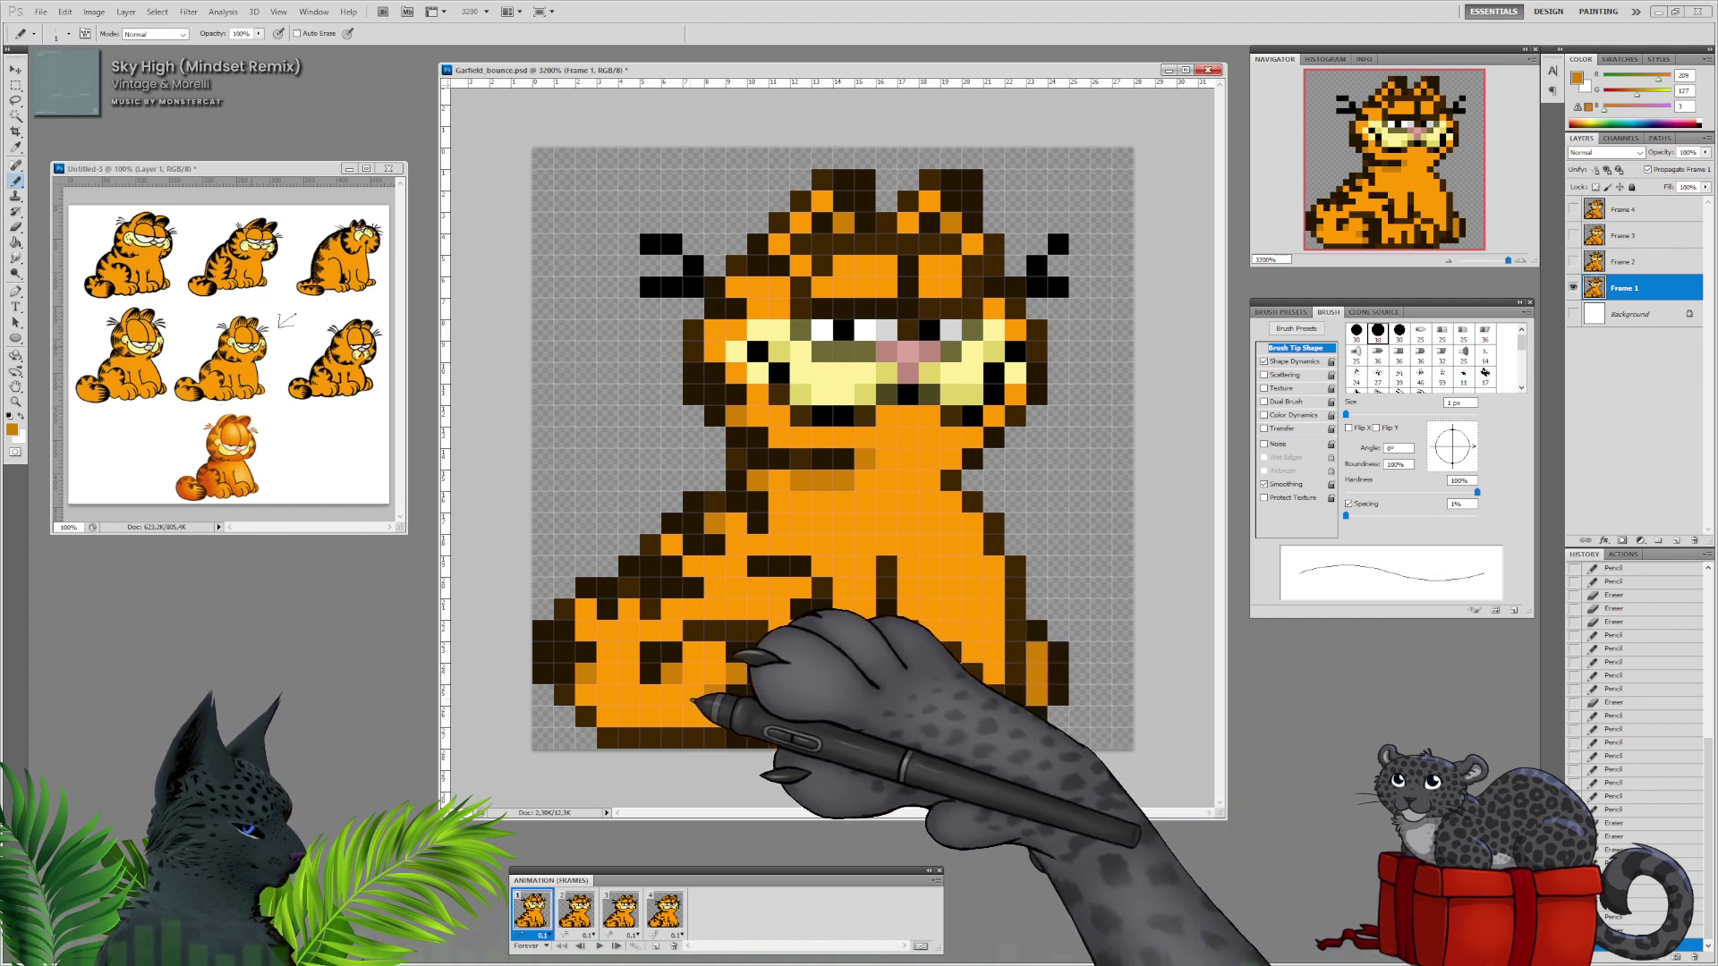
Choose a slightly lighter shading orange and shade the lower and left edges of the tail on Frame 1.
click(12, 429)
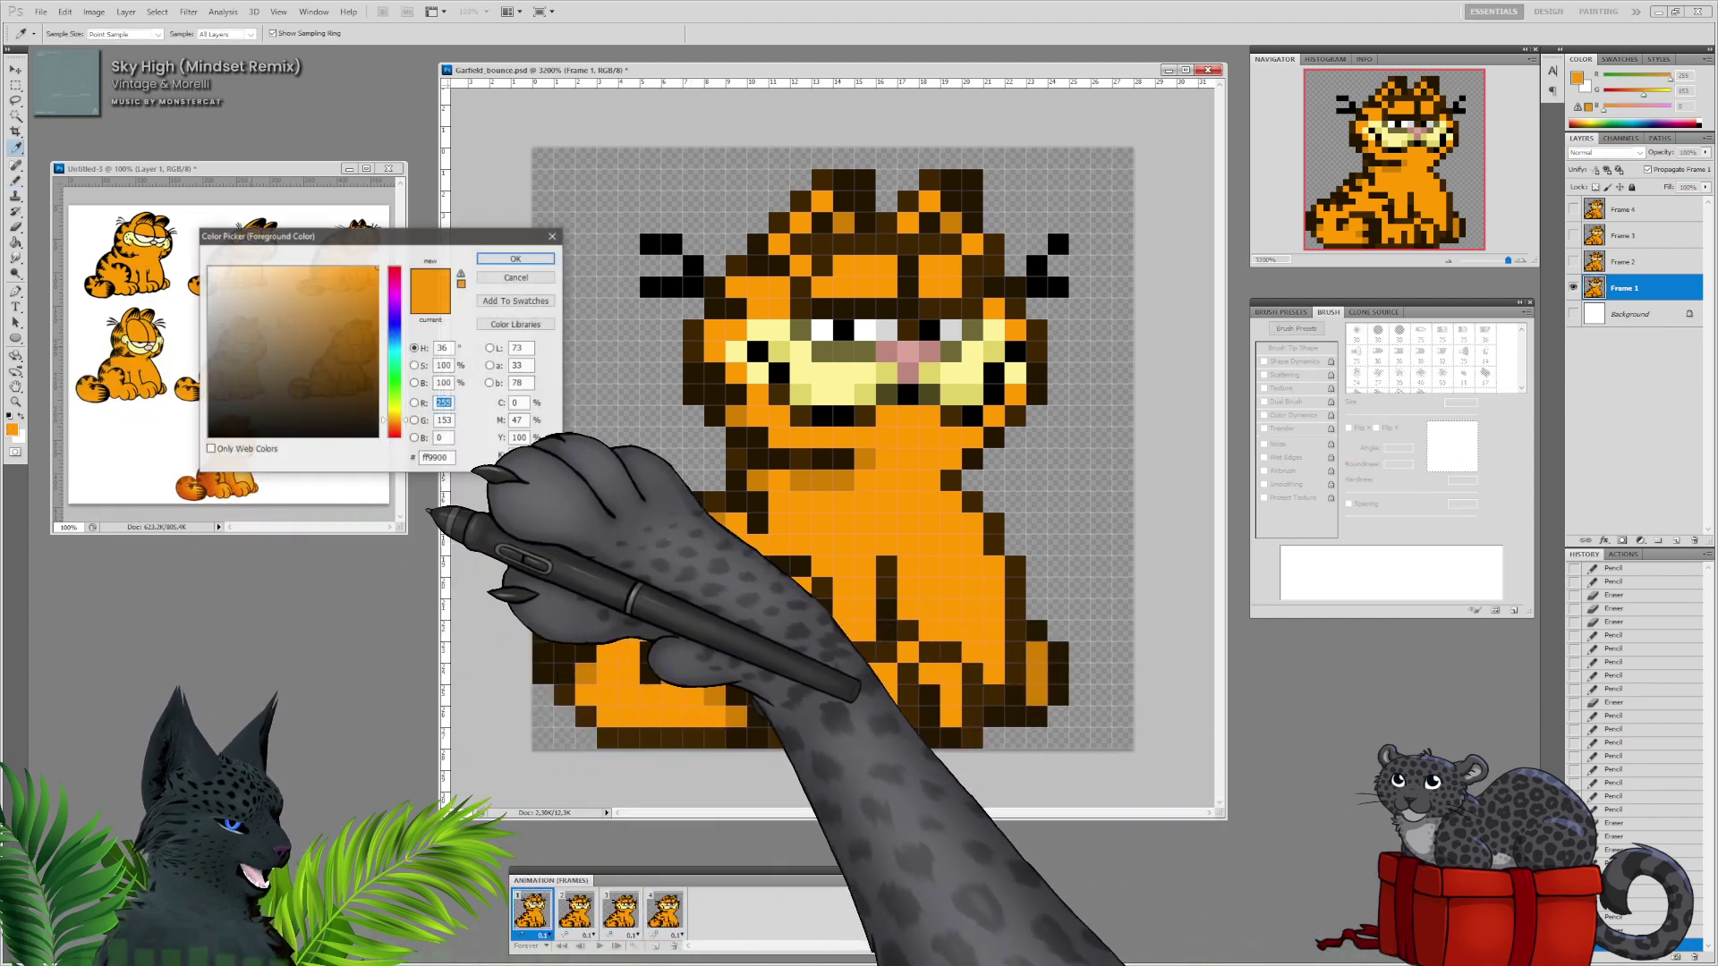
click(376, 296)
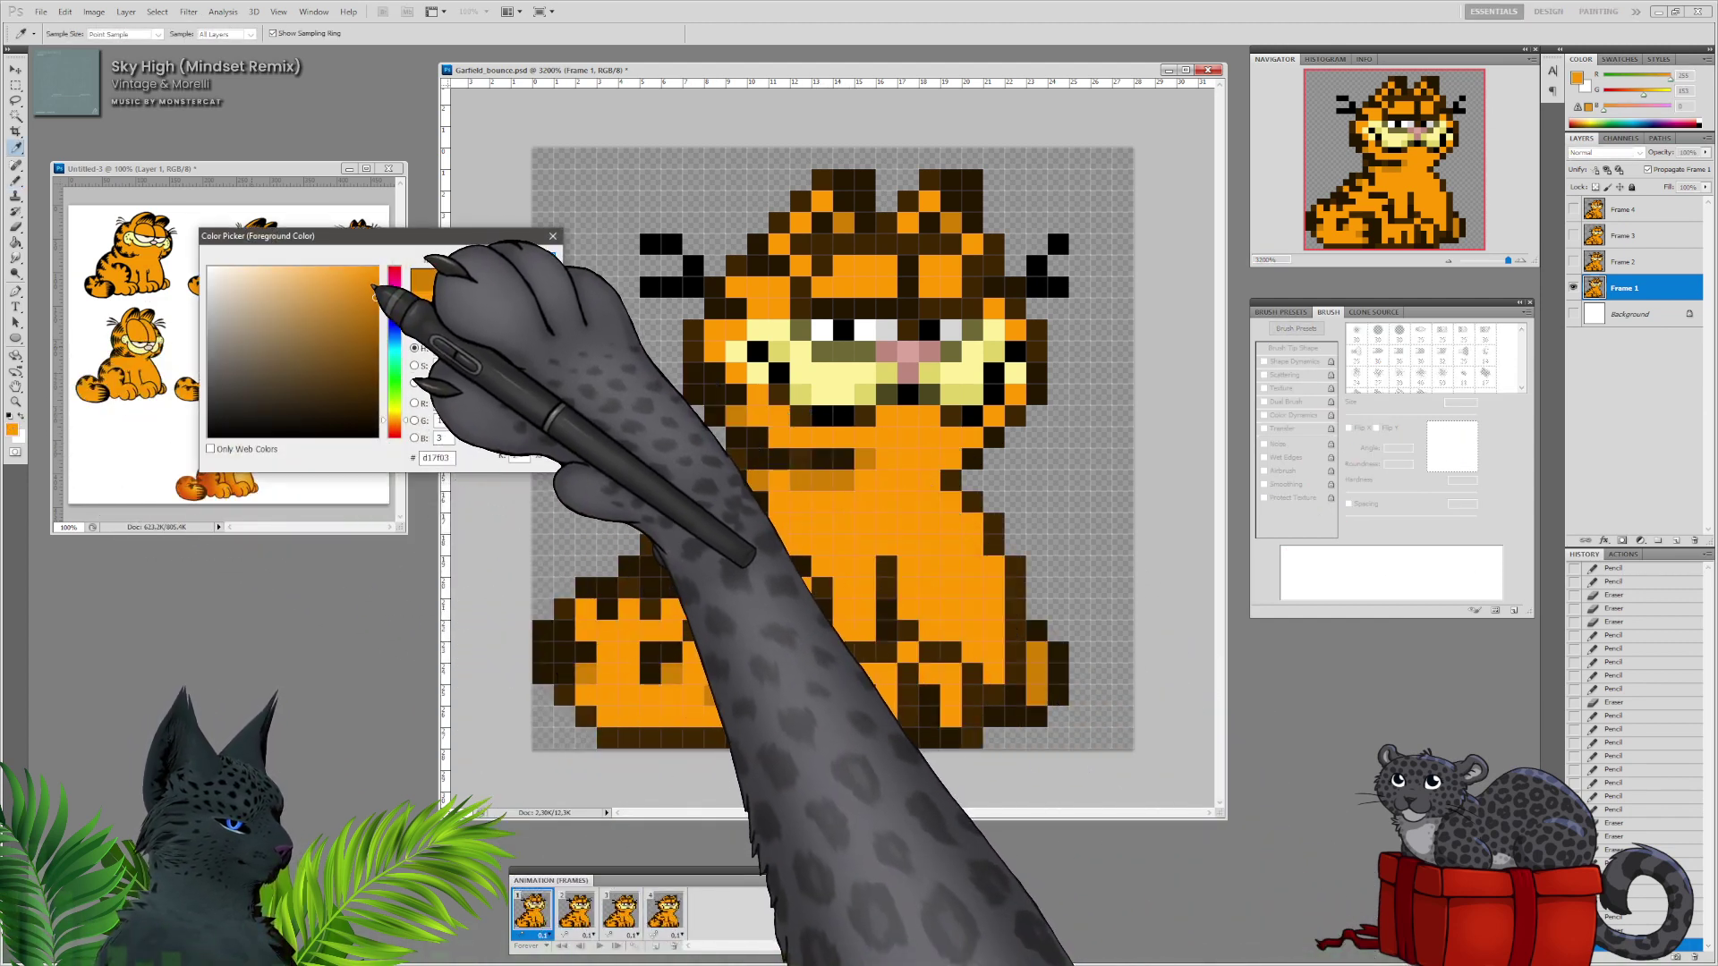
drag(371, 289, 370, 286)
click(519, 260)
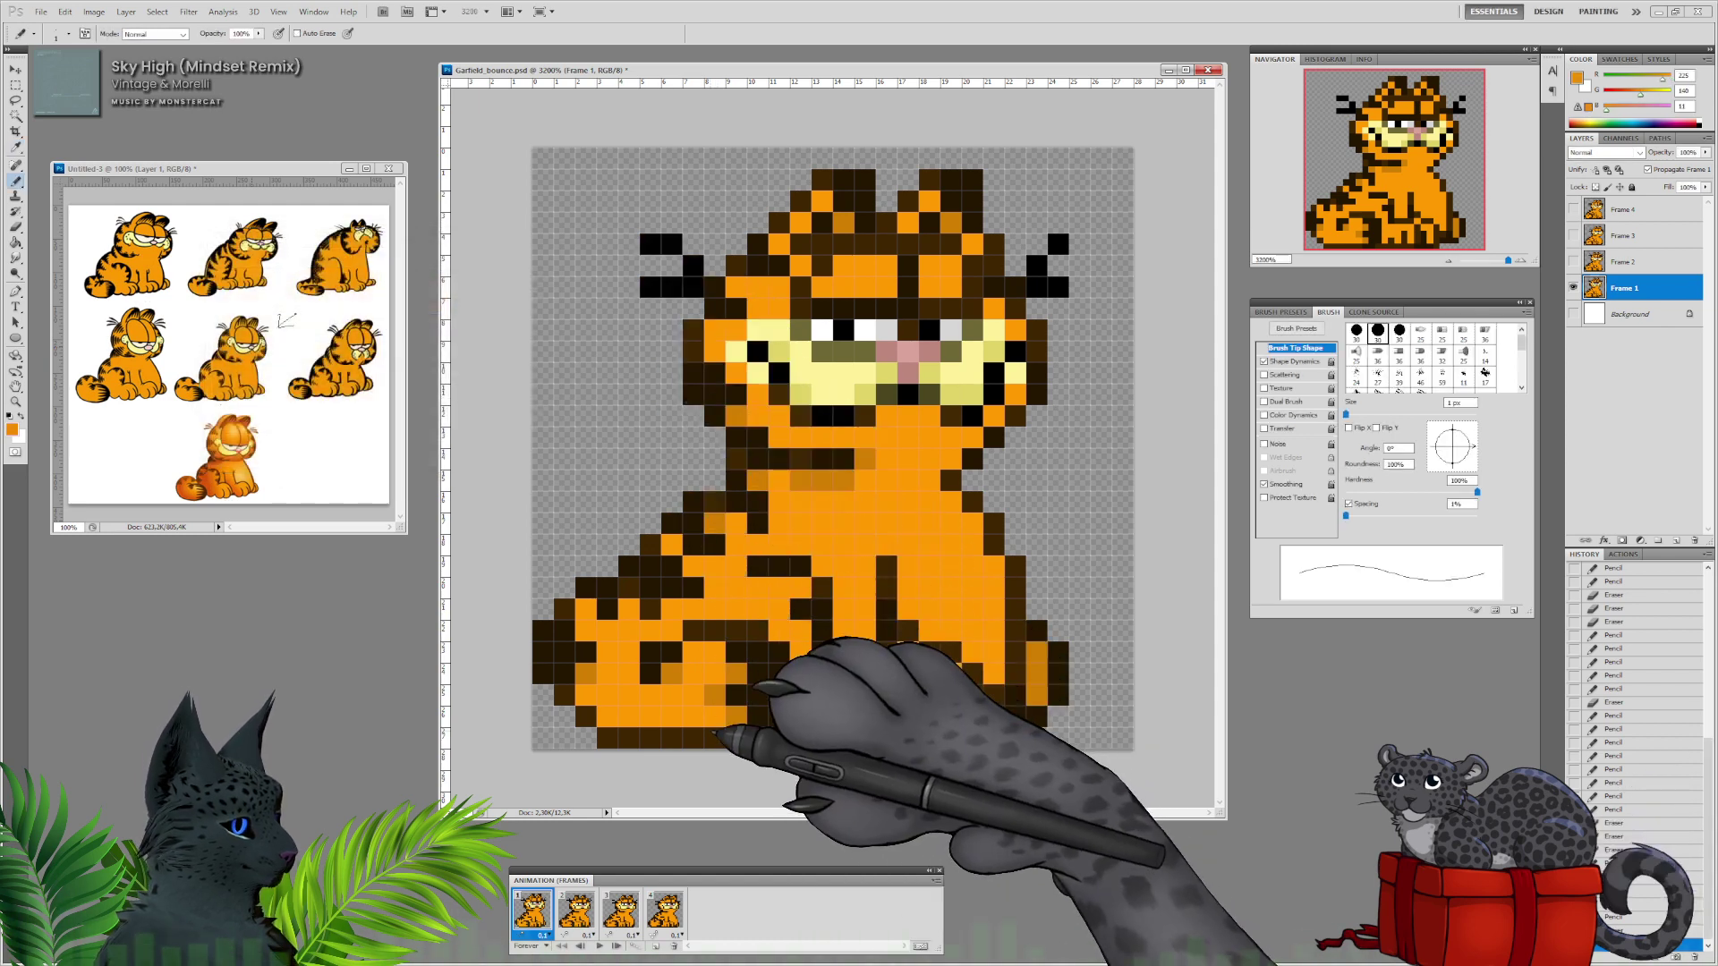
drag(708, 719, 607, 716)
click(587, 695)
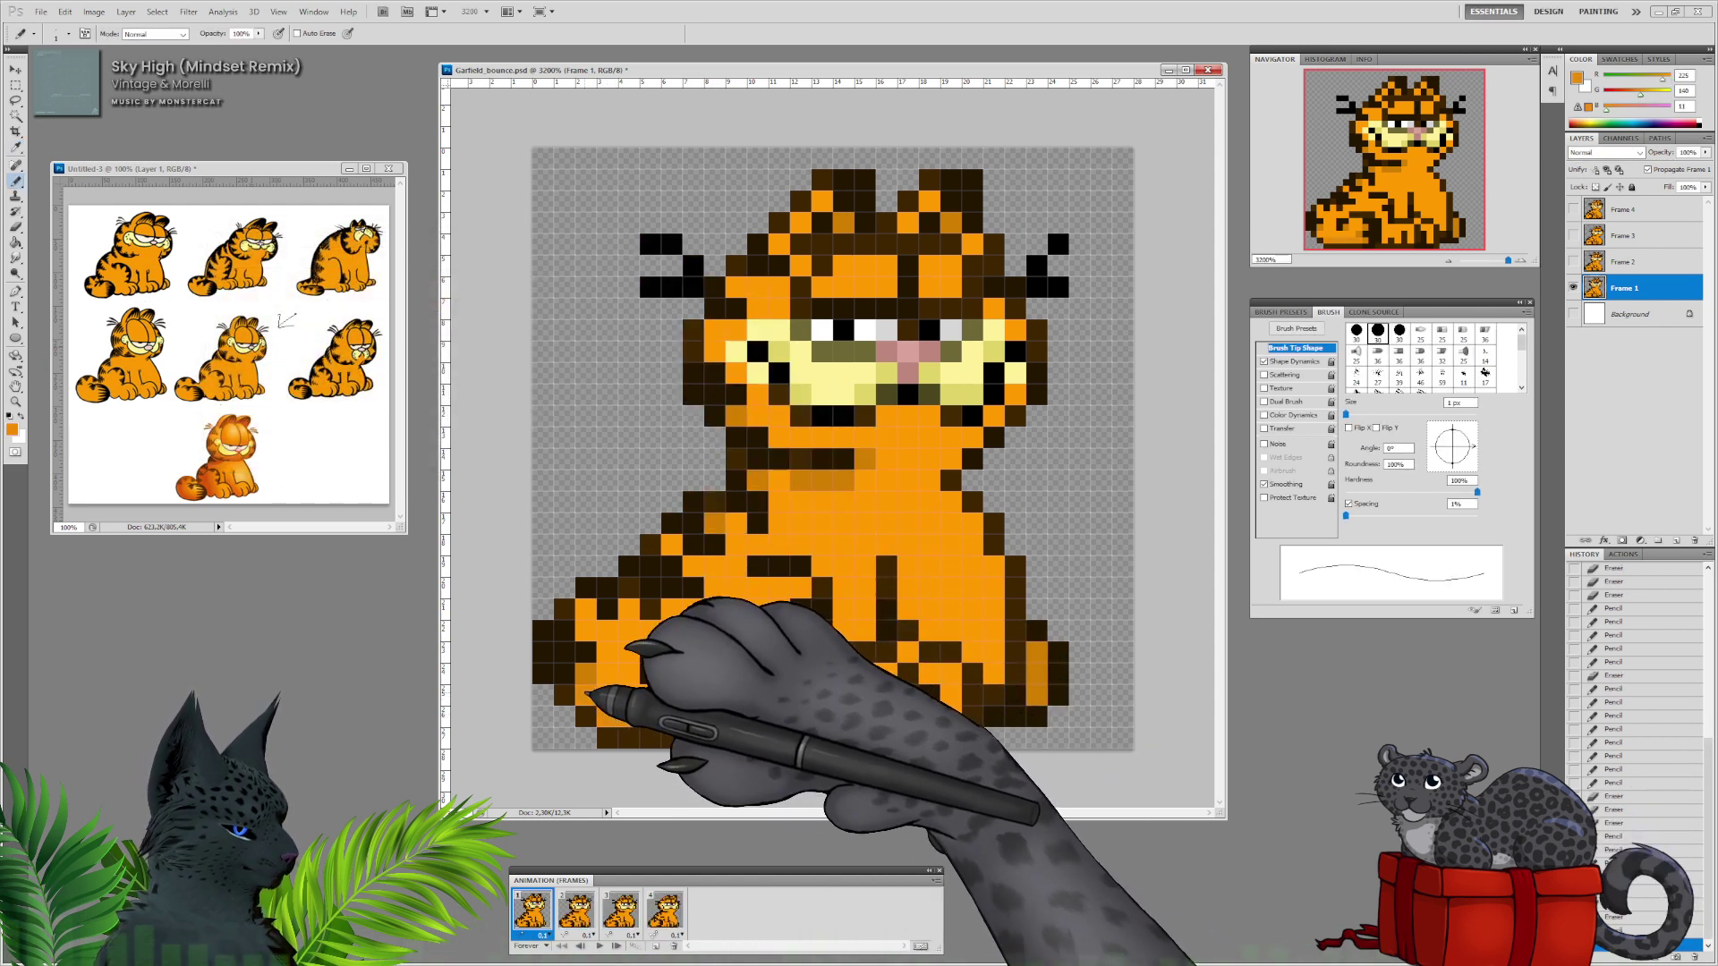
click(586, 676)
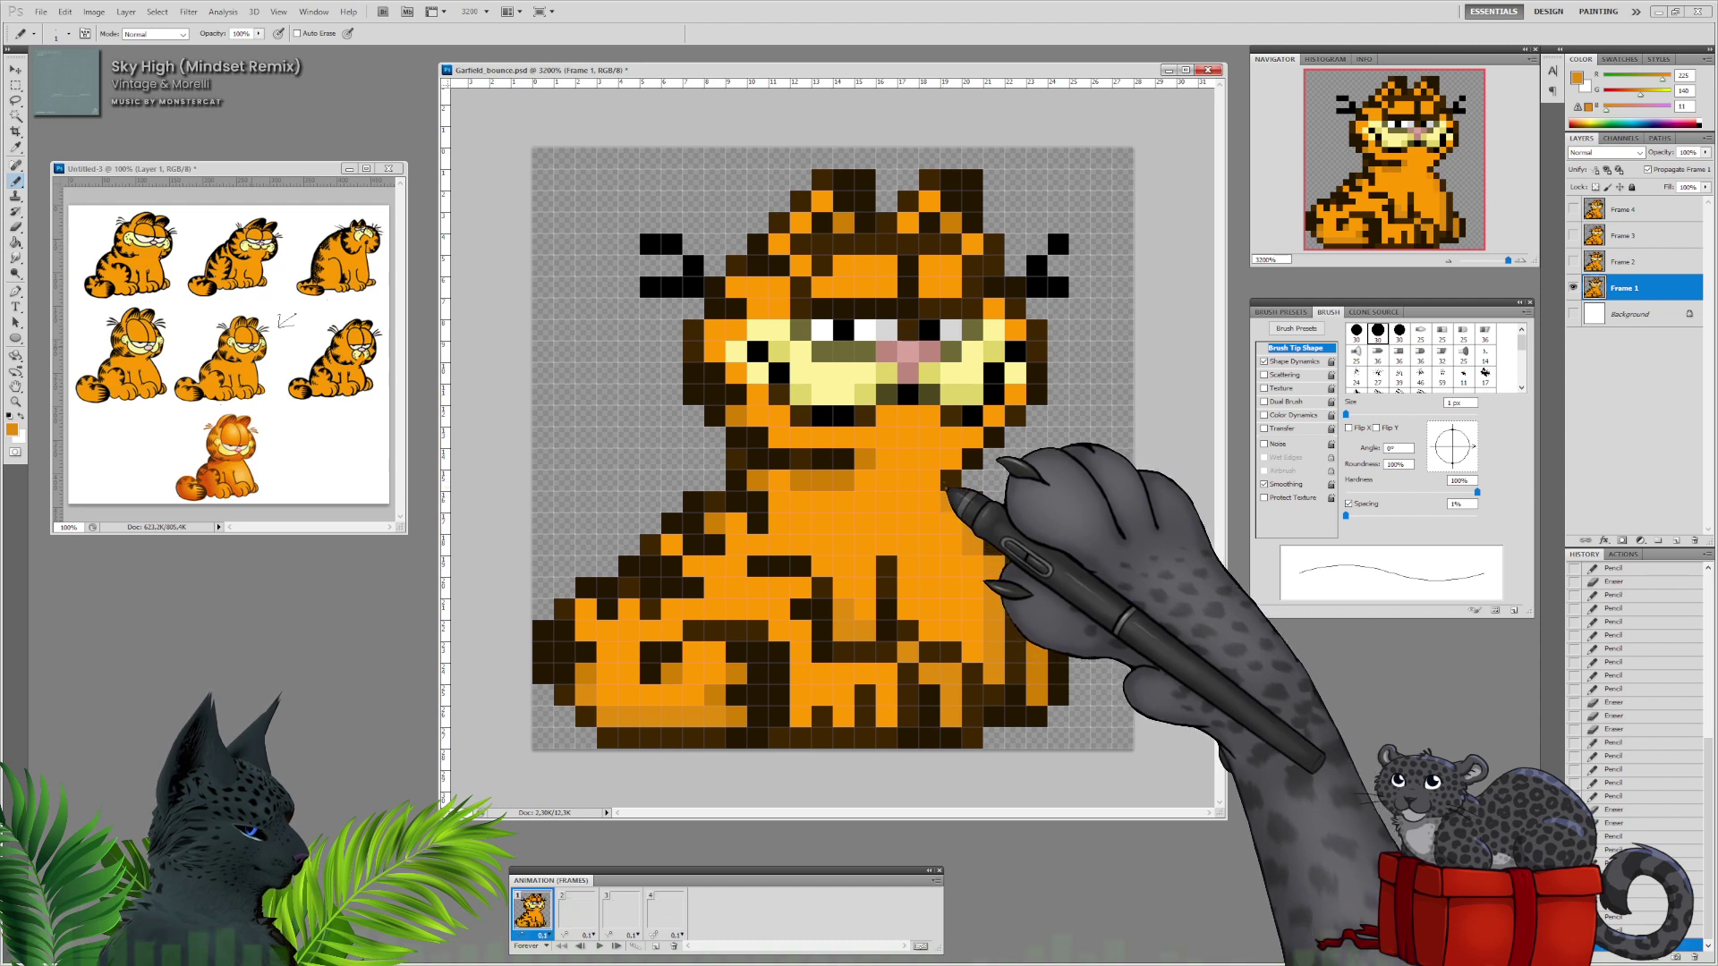
On Frame 1, shade the right side of the neck, jaw and cheek with the new shading orange.
click(930, 480)
click(951, 460)
click(973, 438)
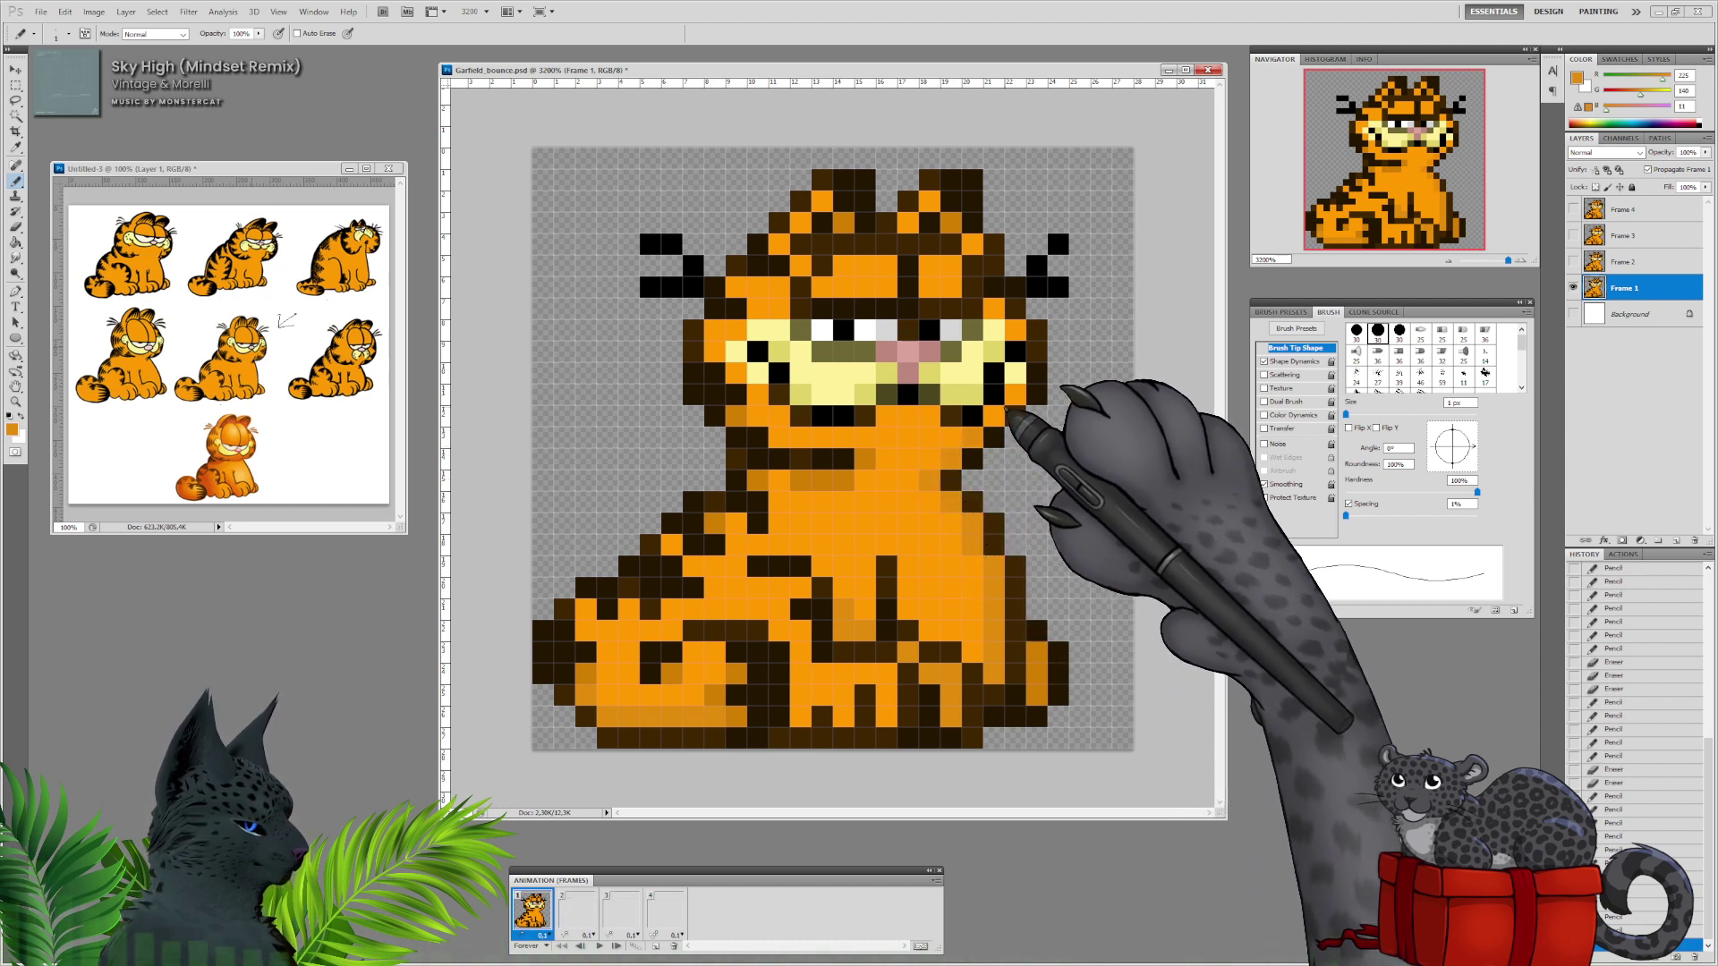
click(999, 413)
click(1016, 393)
click(1013, 329)
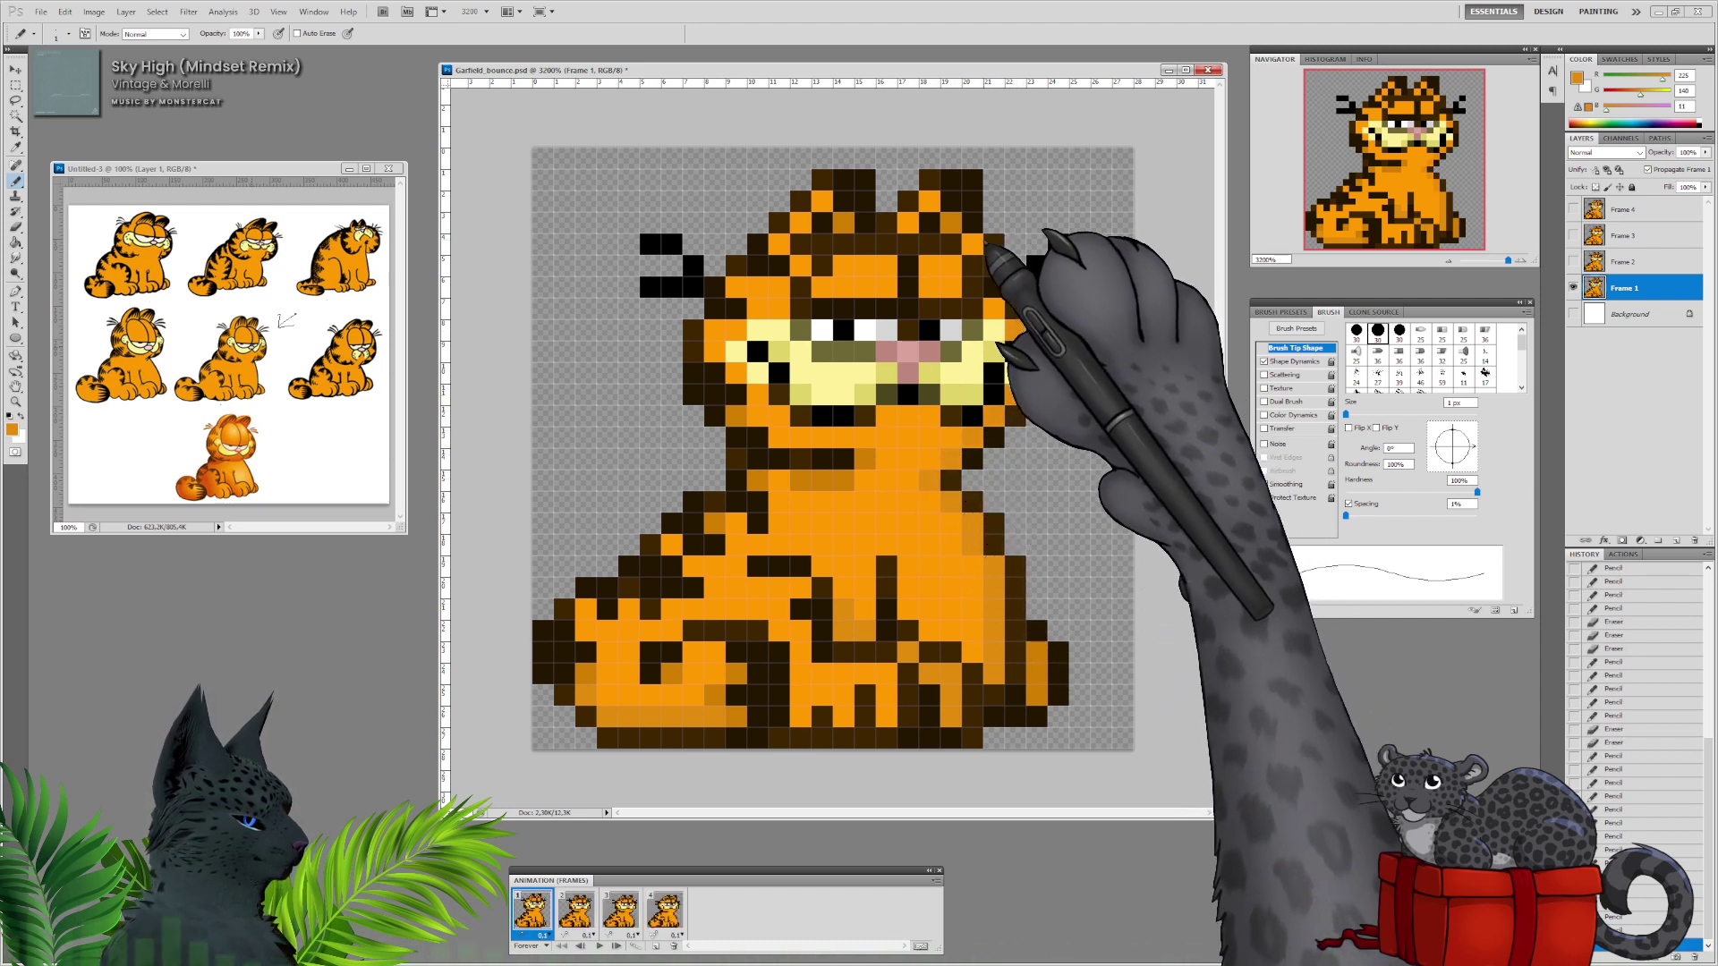
On Frame 1, add shading orange to the right side of the forehead, the right-hand ear and the stripes on the tail.
mouse_move(931, 284)
mouse_down()
mouse_move(921, 208)
mouse_move(936, 201)
mouse_move(951, 267)
mouse_up()
click(910, 222)
click(932, 204)
click(971, 243)
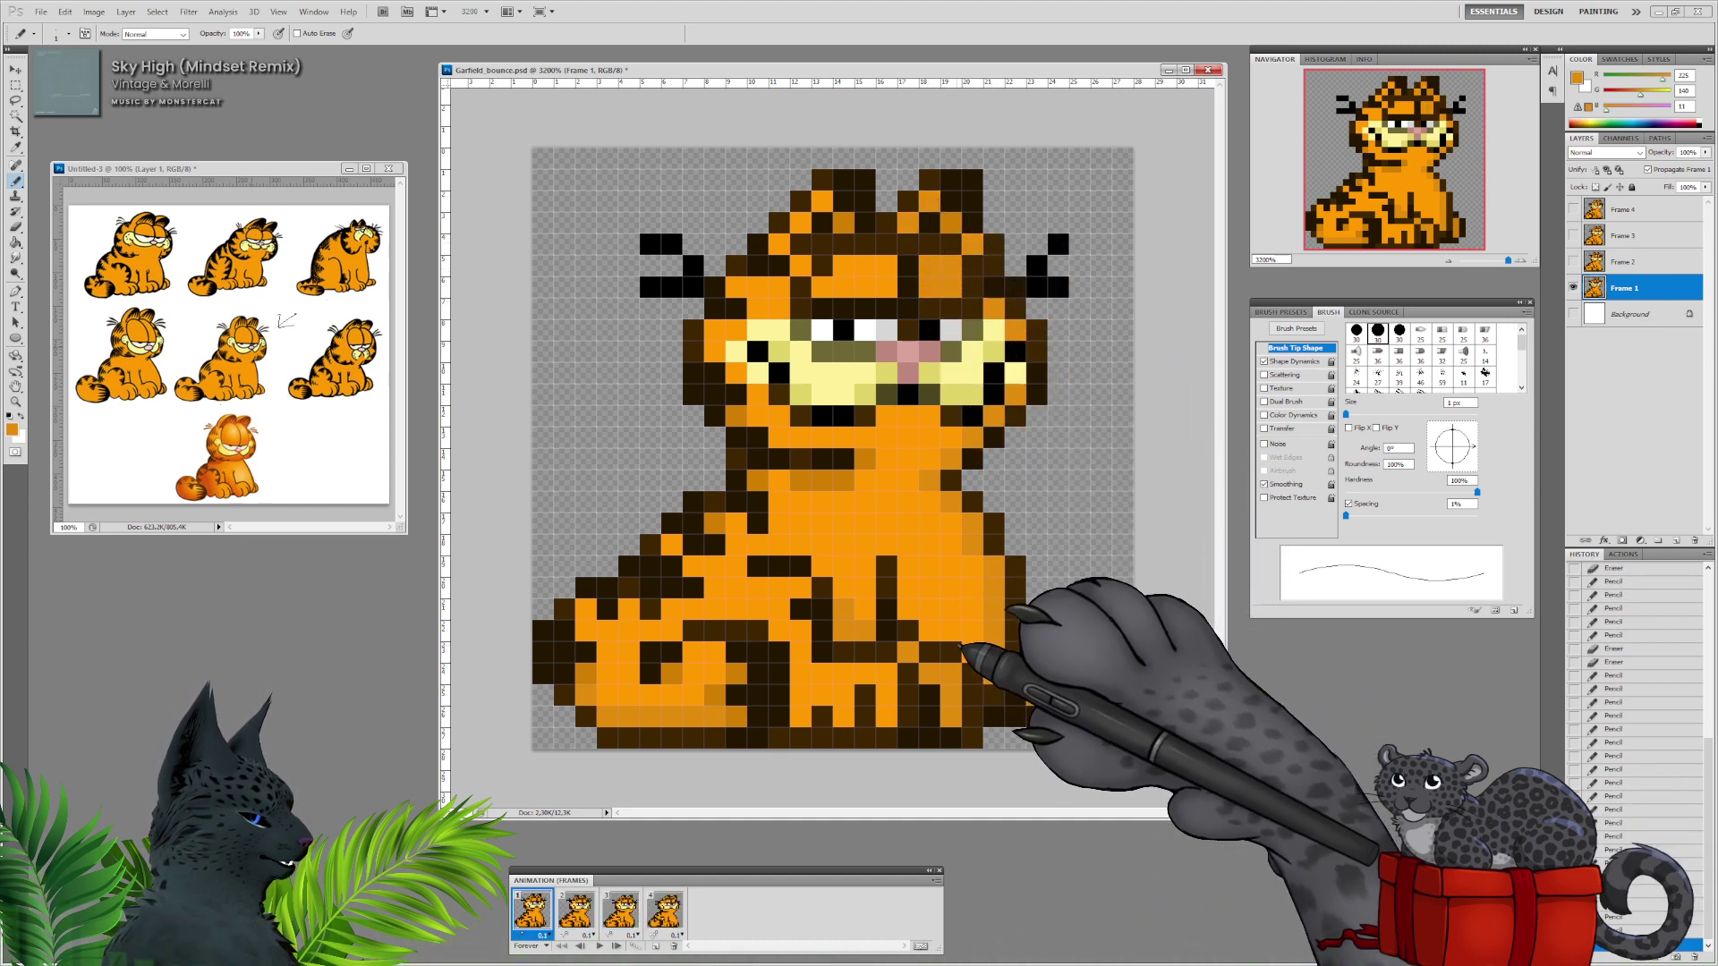
click(673, 632)
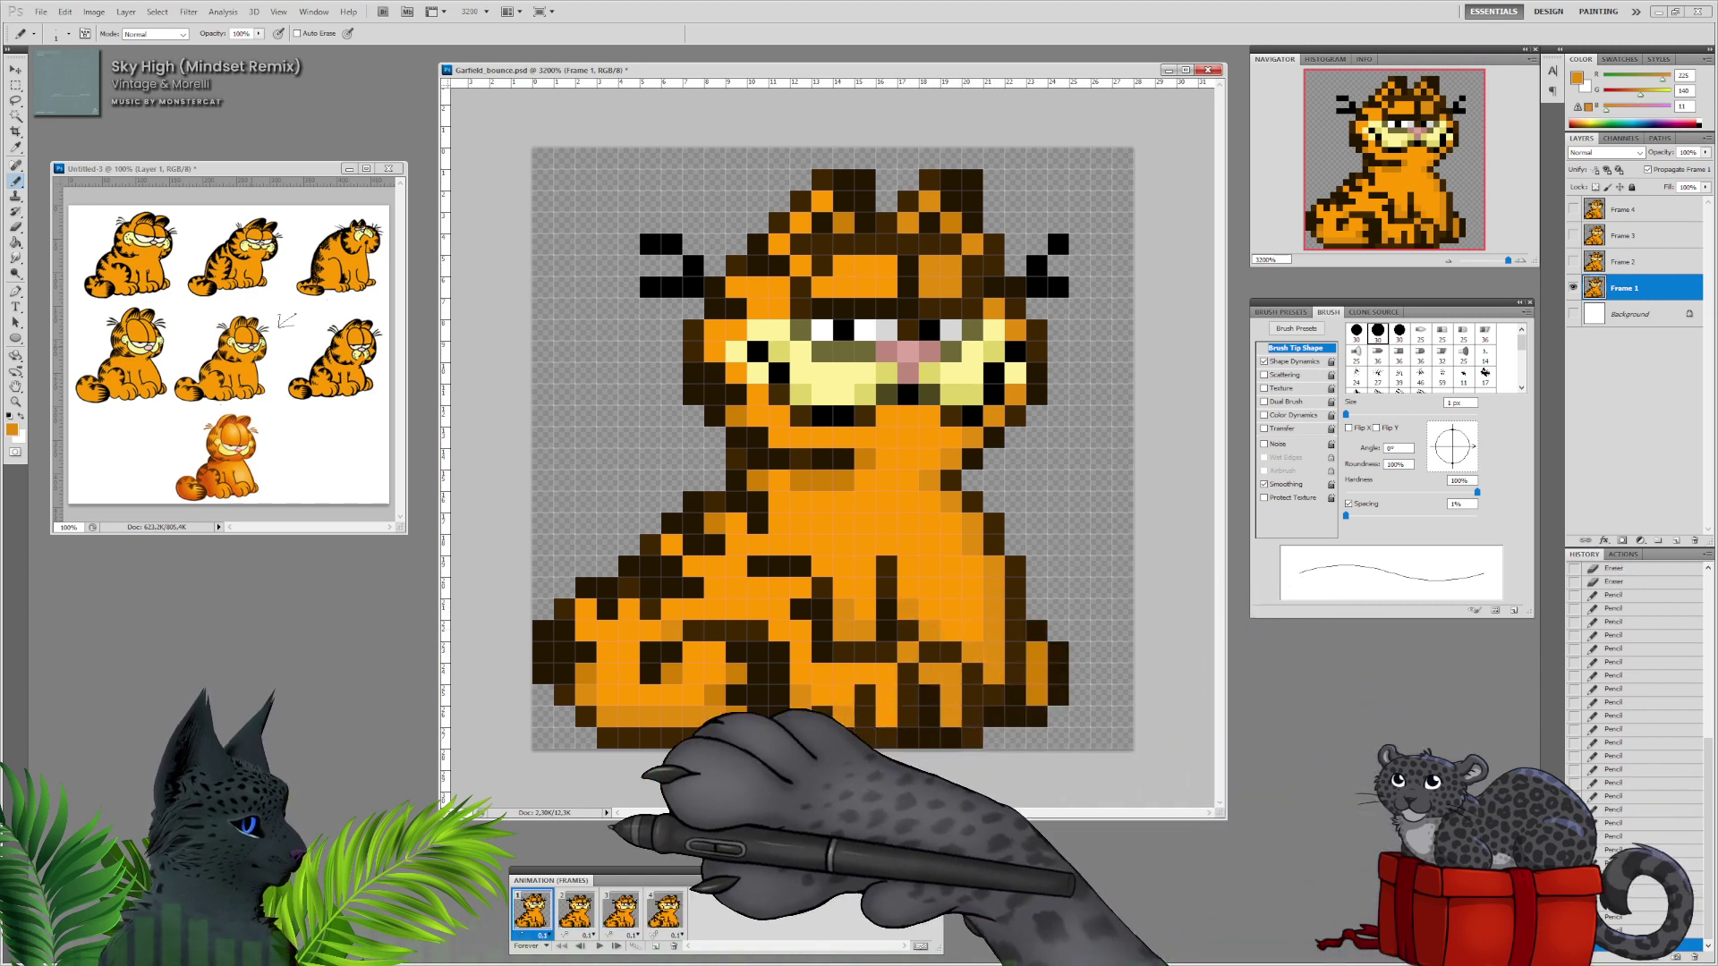
On Frame 2, shade the lower and left edges of the tail with the shading orange and compare it with Frame 1.
click(577, 914)
click(1643, 267)
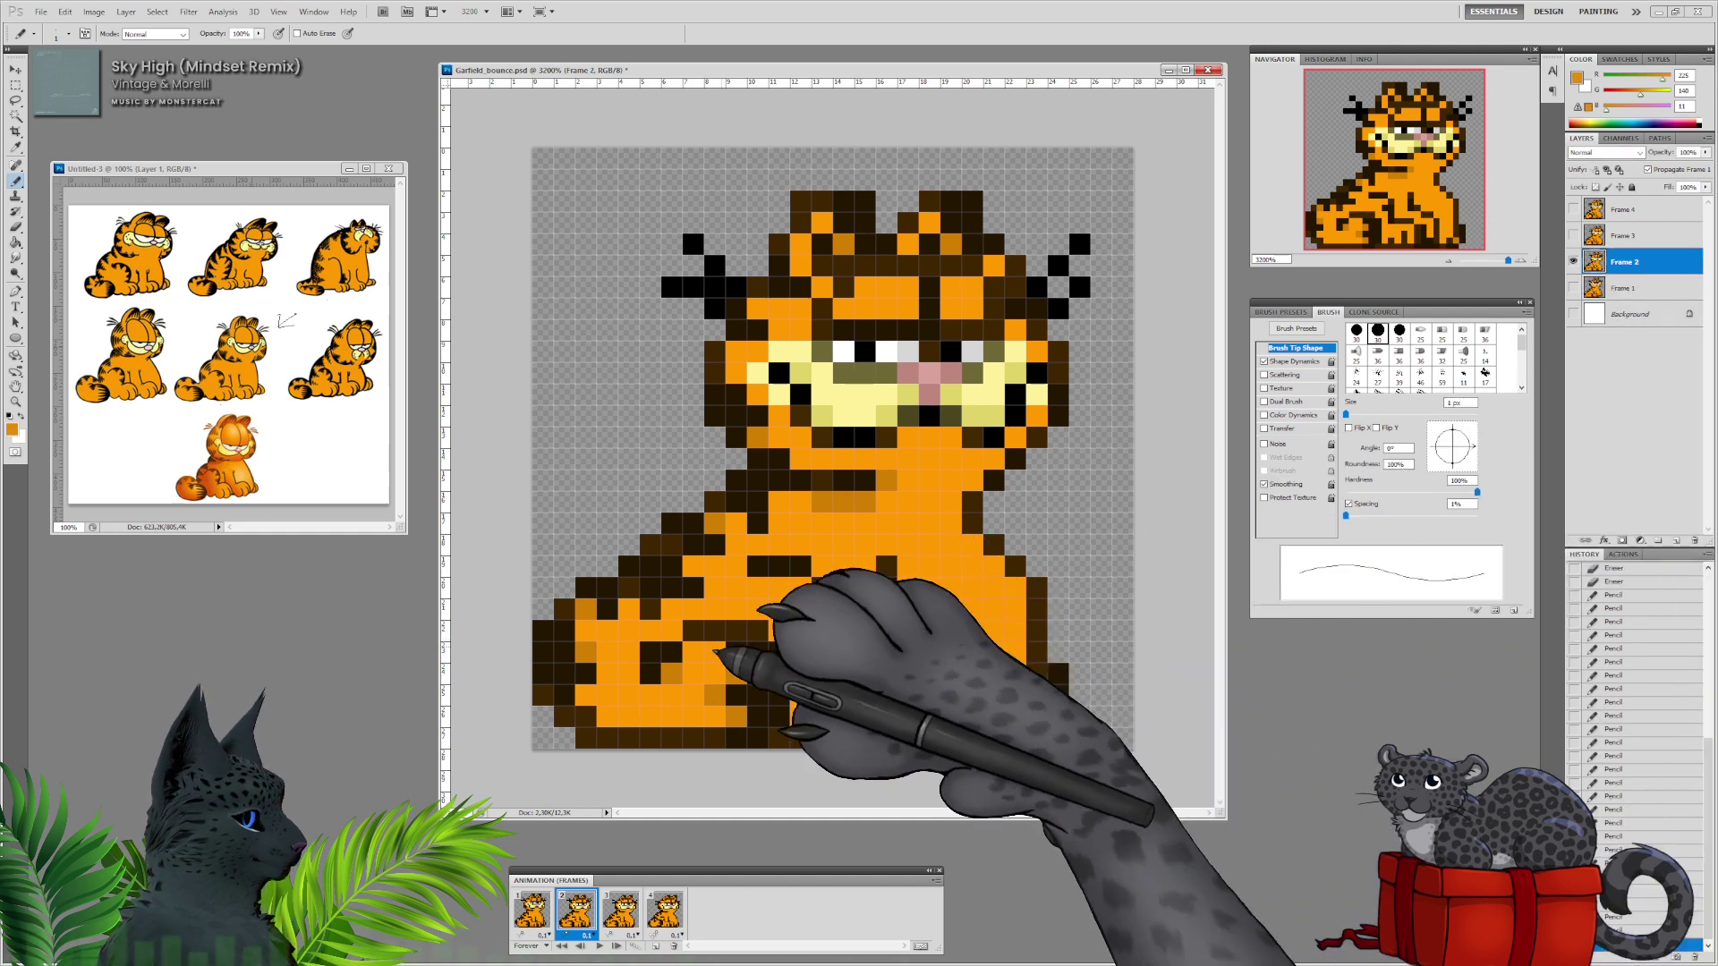
click(586, 695)
drag(607, 716, 737, 716)
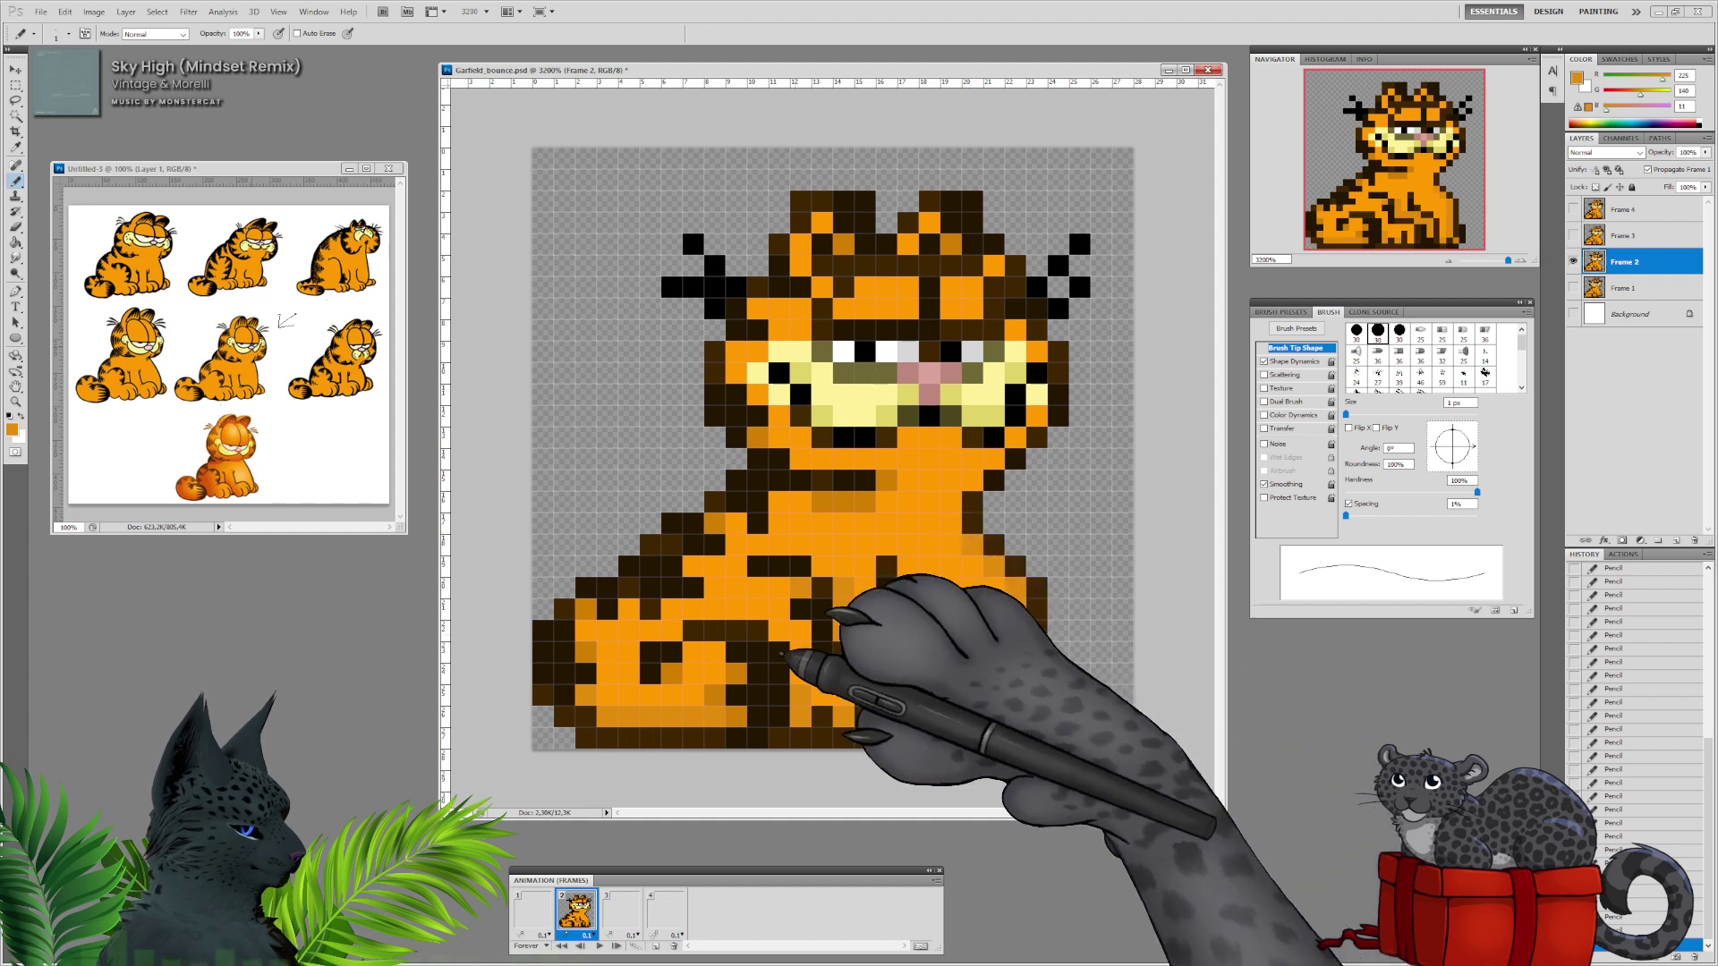
click(535, 909)
click(570, 907)
click(573, 909)
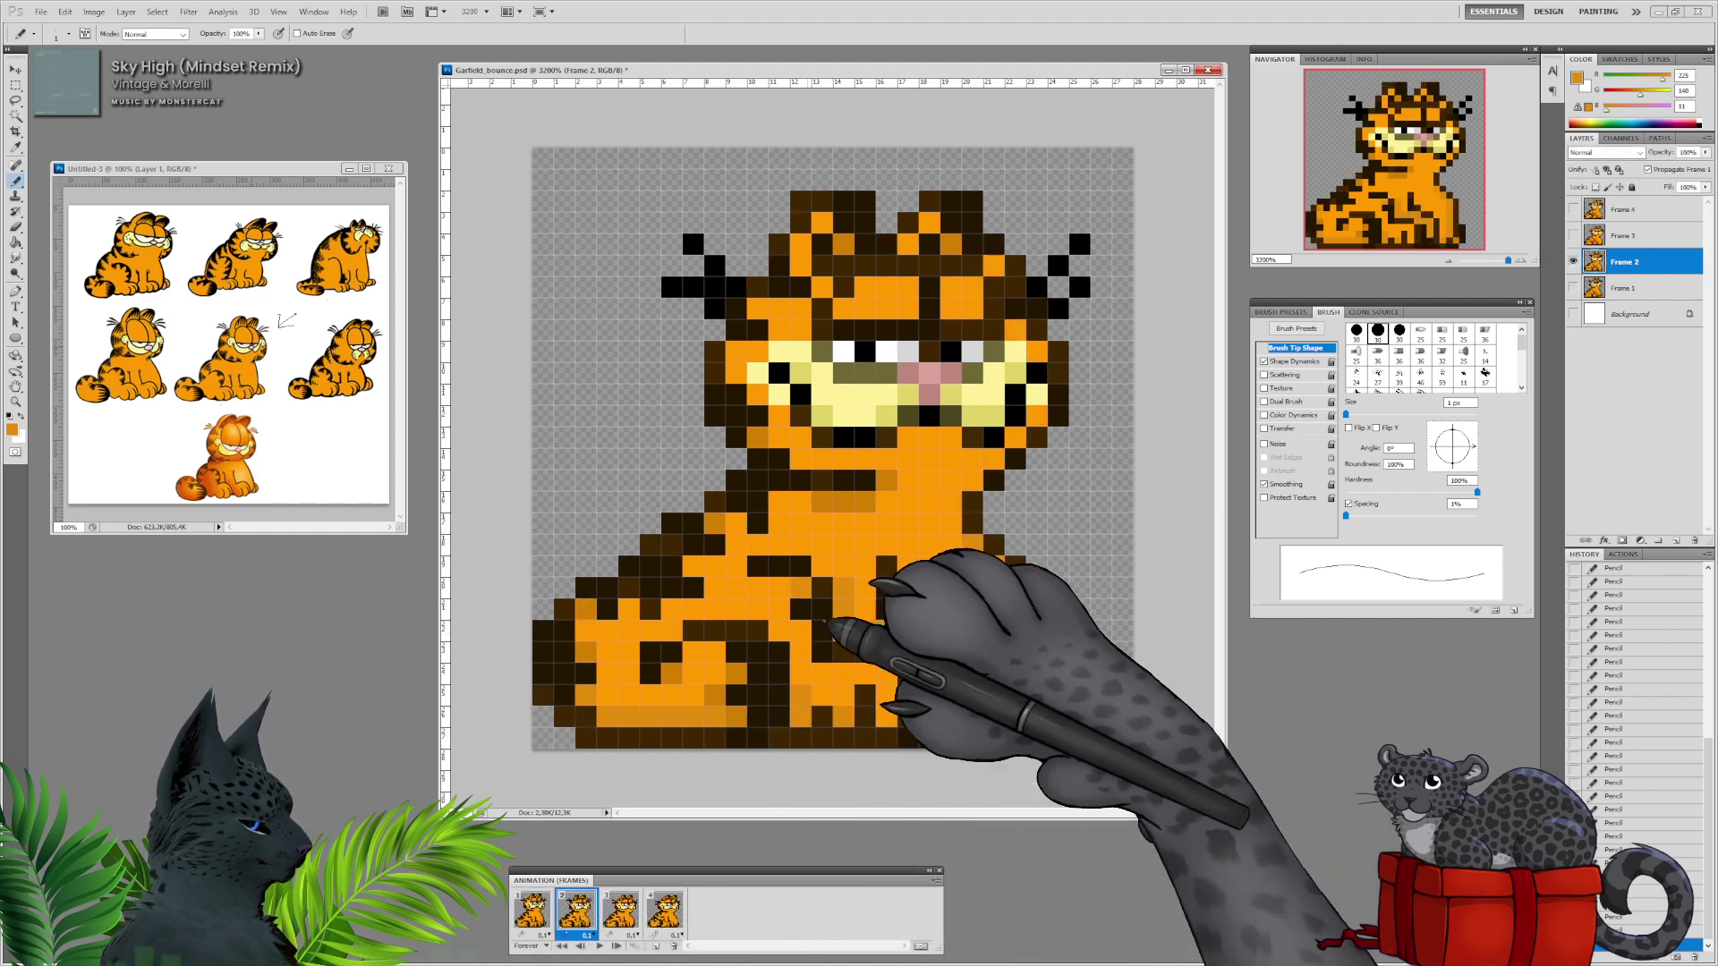
On Frame 2, shade the right side of the jaw, cheek and forehead with the shading orange and compare it with Frame 1.
click(993, 461)
click(1016, 438)
click(1035, 417)
click(1038, 352)
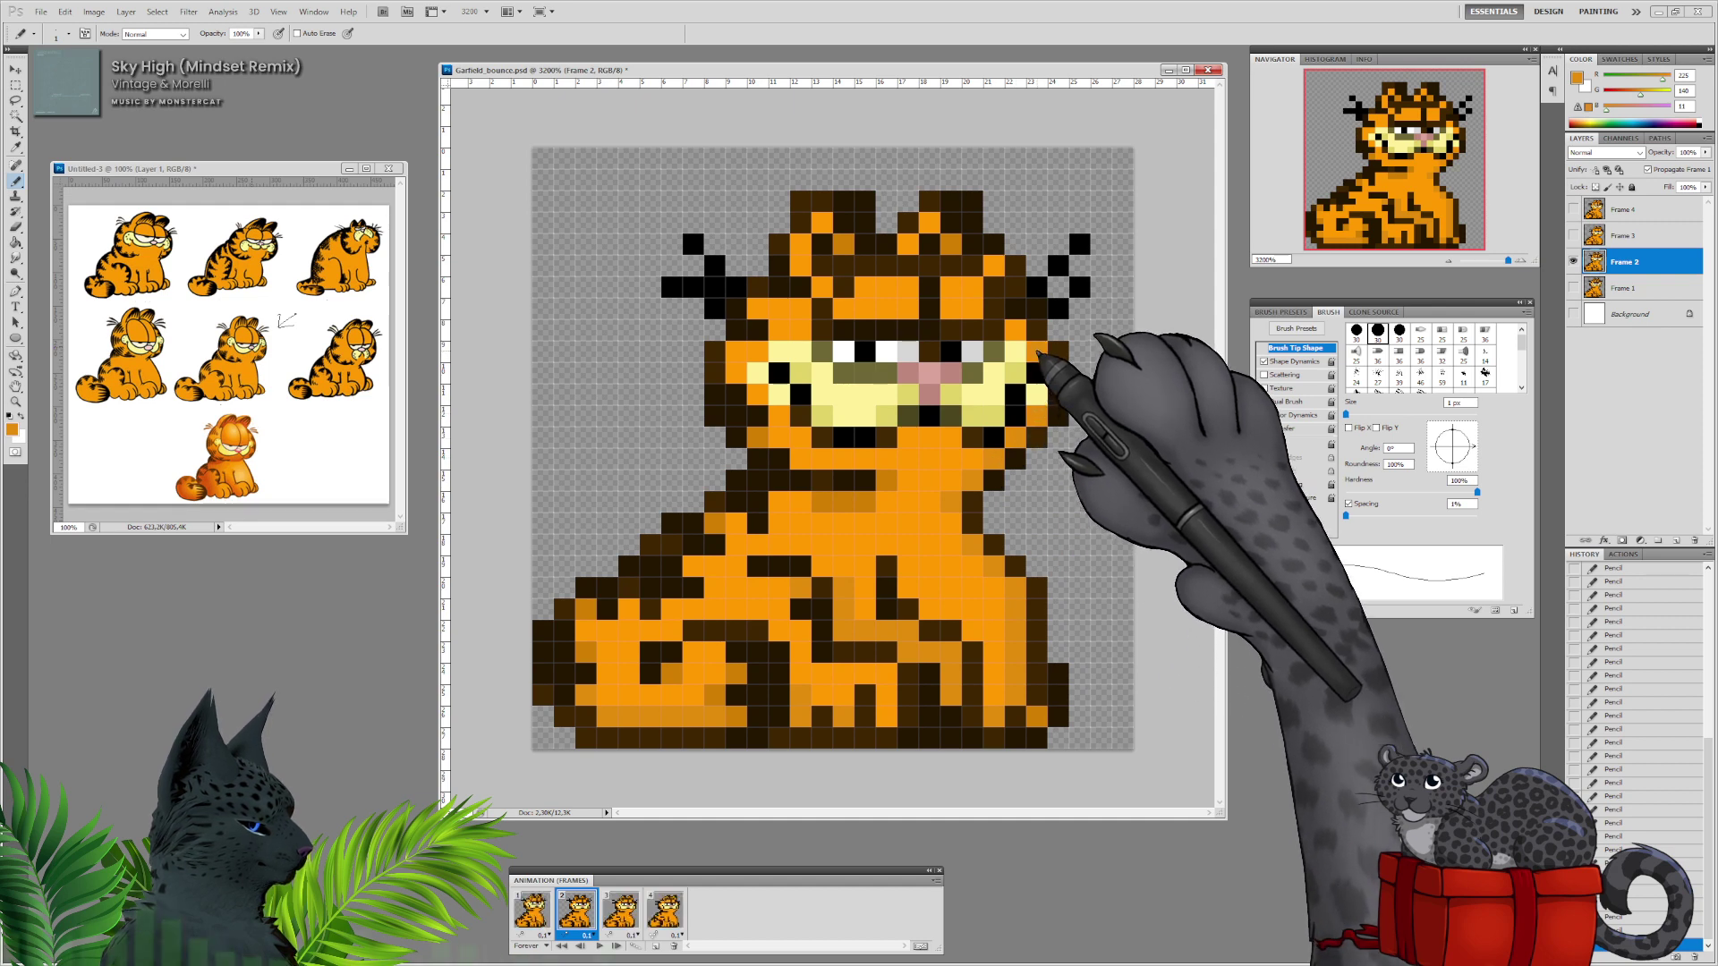
click(1014, 332)
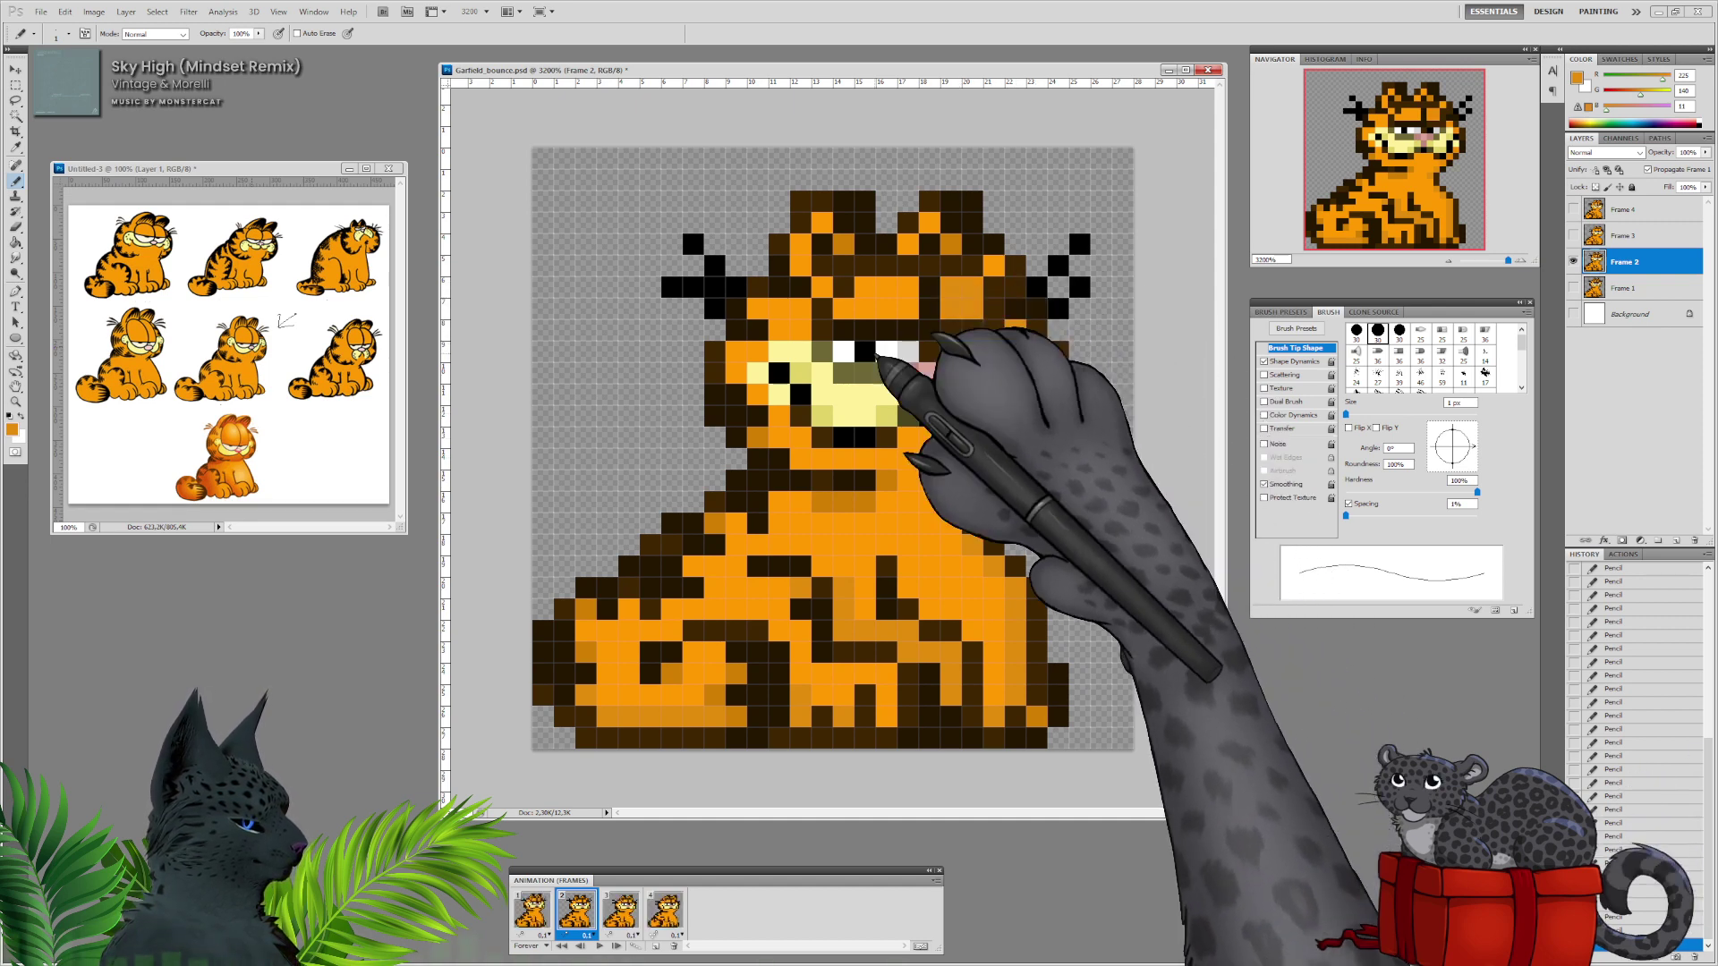
click(537, 911)
click(573, 911)
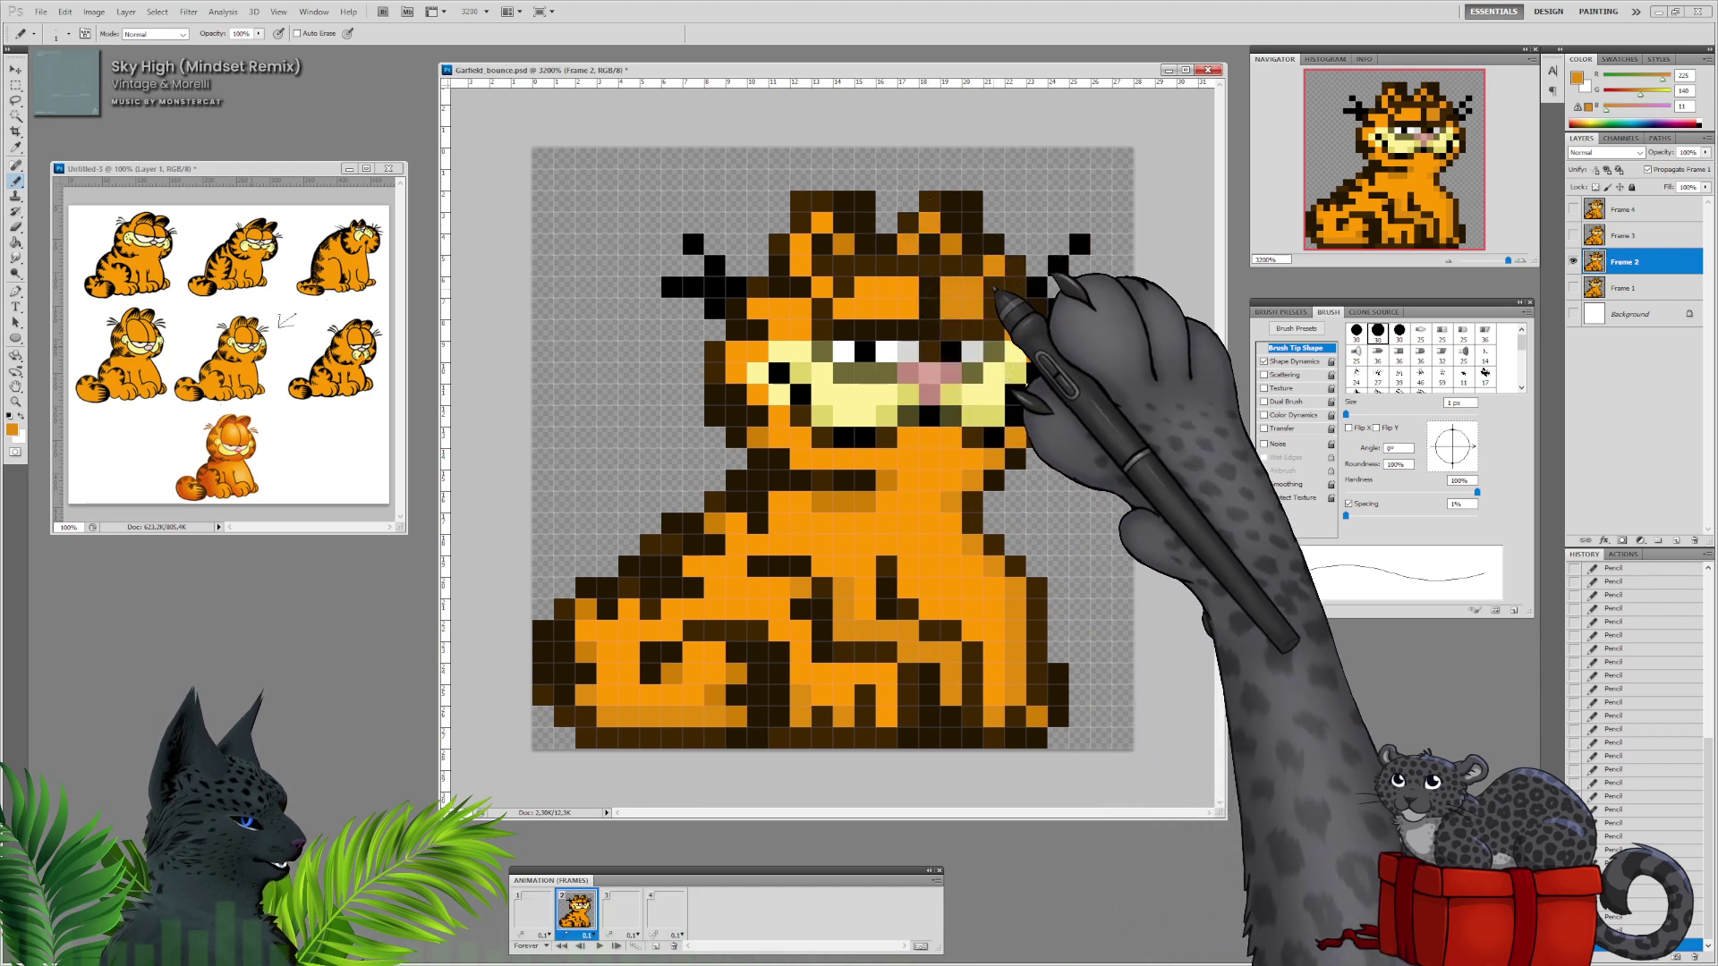
click(534, 910)
click(575, 909)
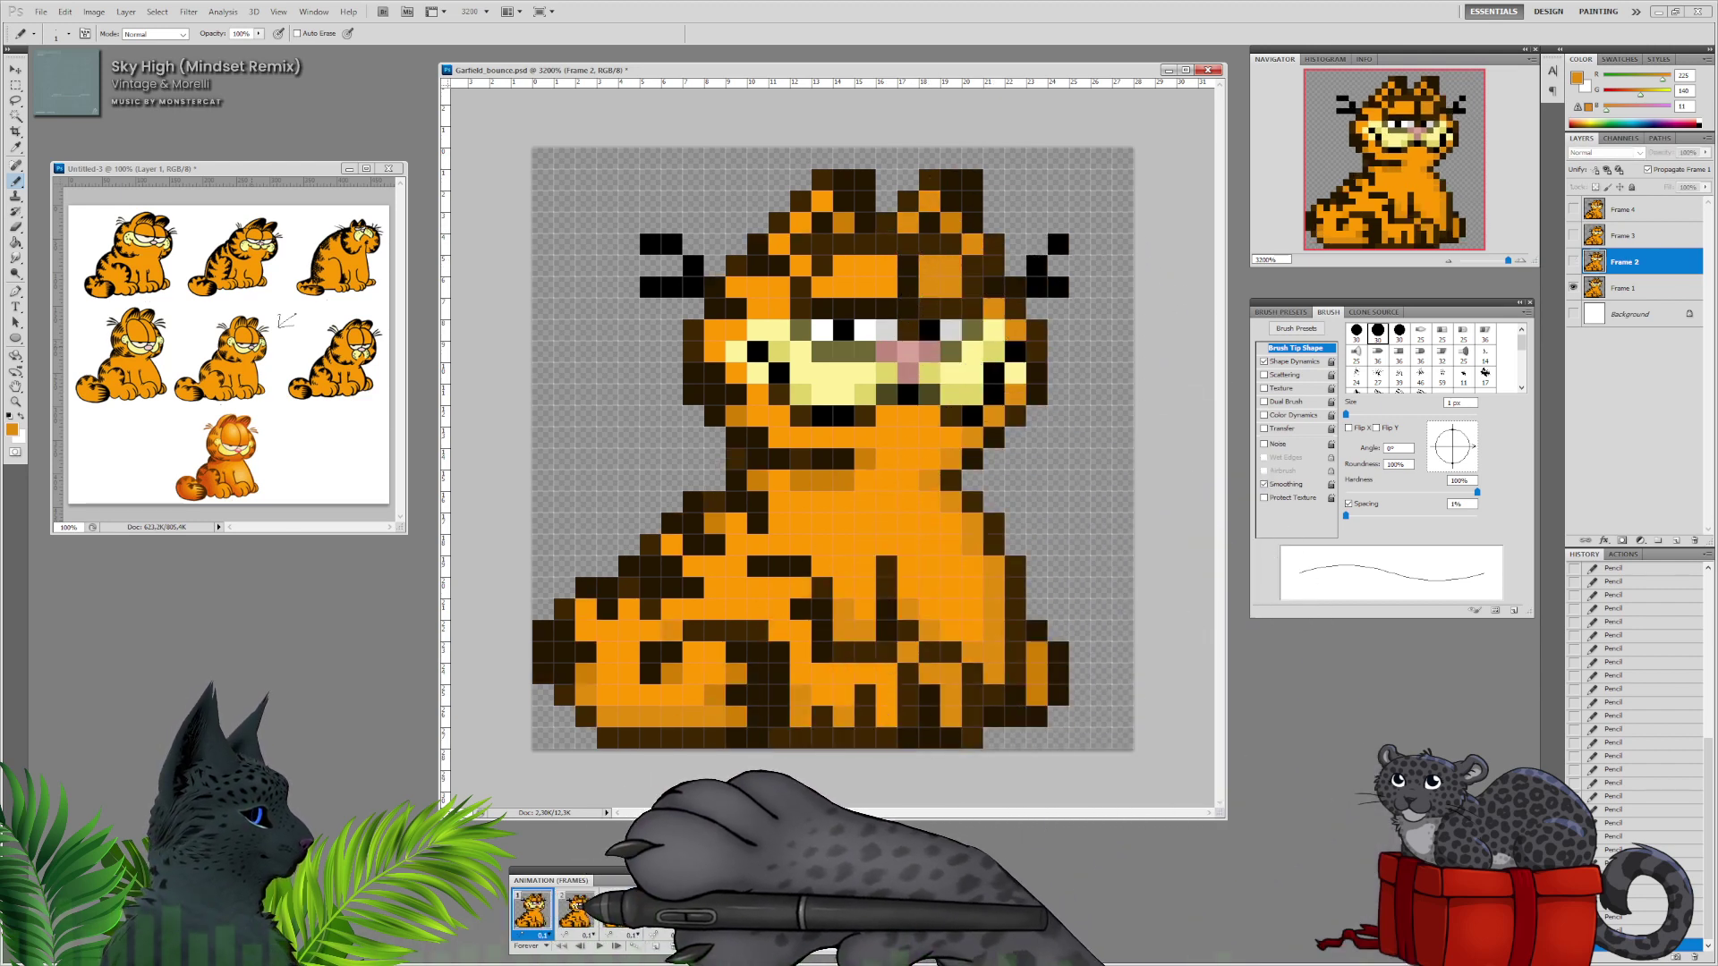
Compare the shading on Frame 1 and Frame 2 by switching back and forth between them.
click(582, 908)
click(544, 911)
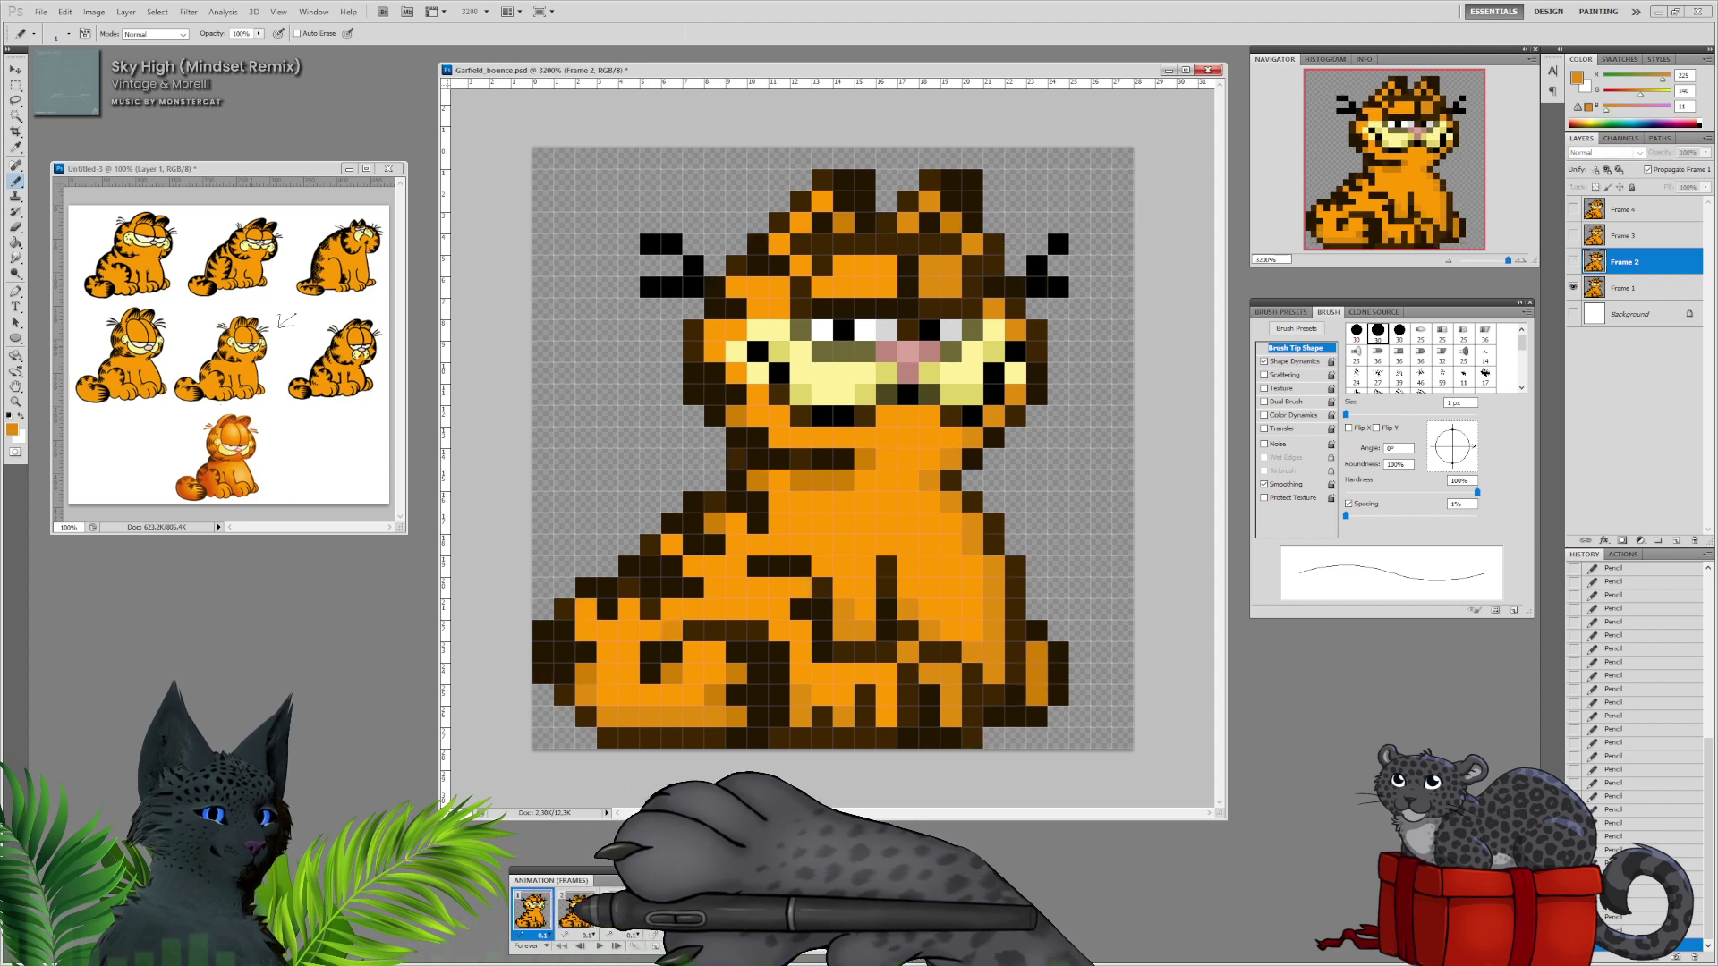
click(582, 910)
click(542, 911)
click(582, 910)
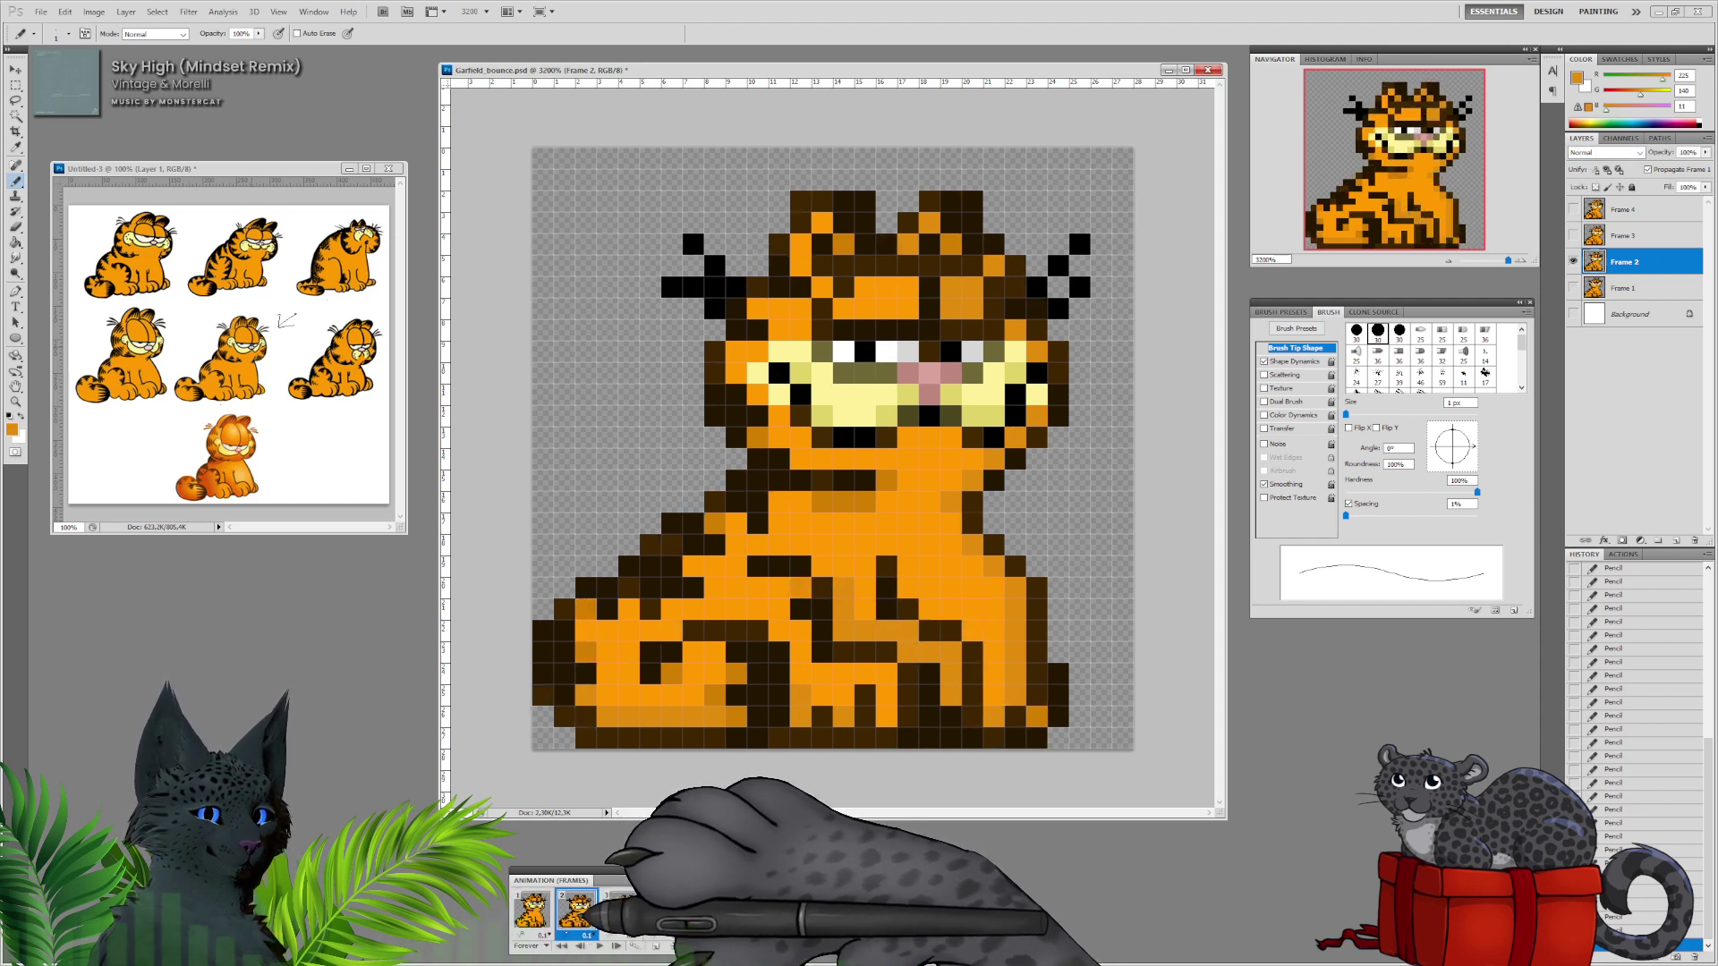
On Frame 3, shade the right edge of the chest, shoulder and neck with the shading orange.
click(620, 909)
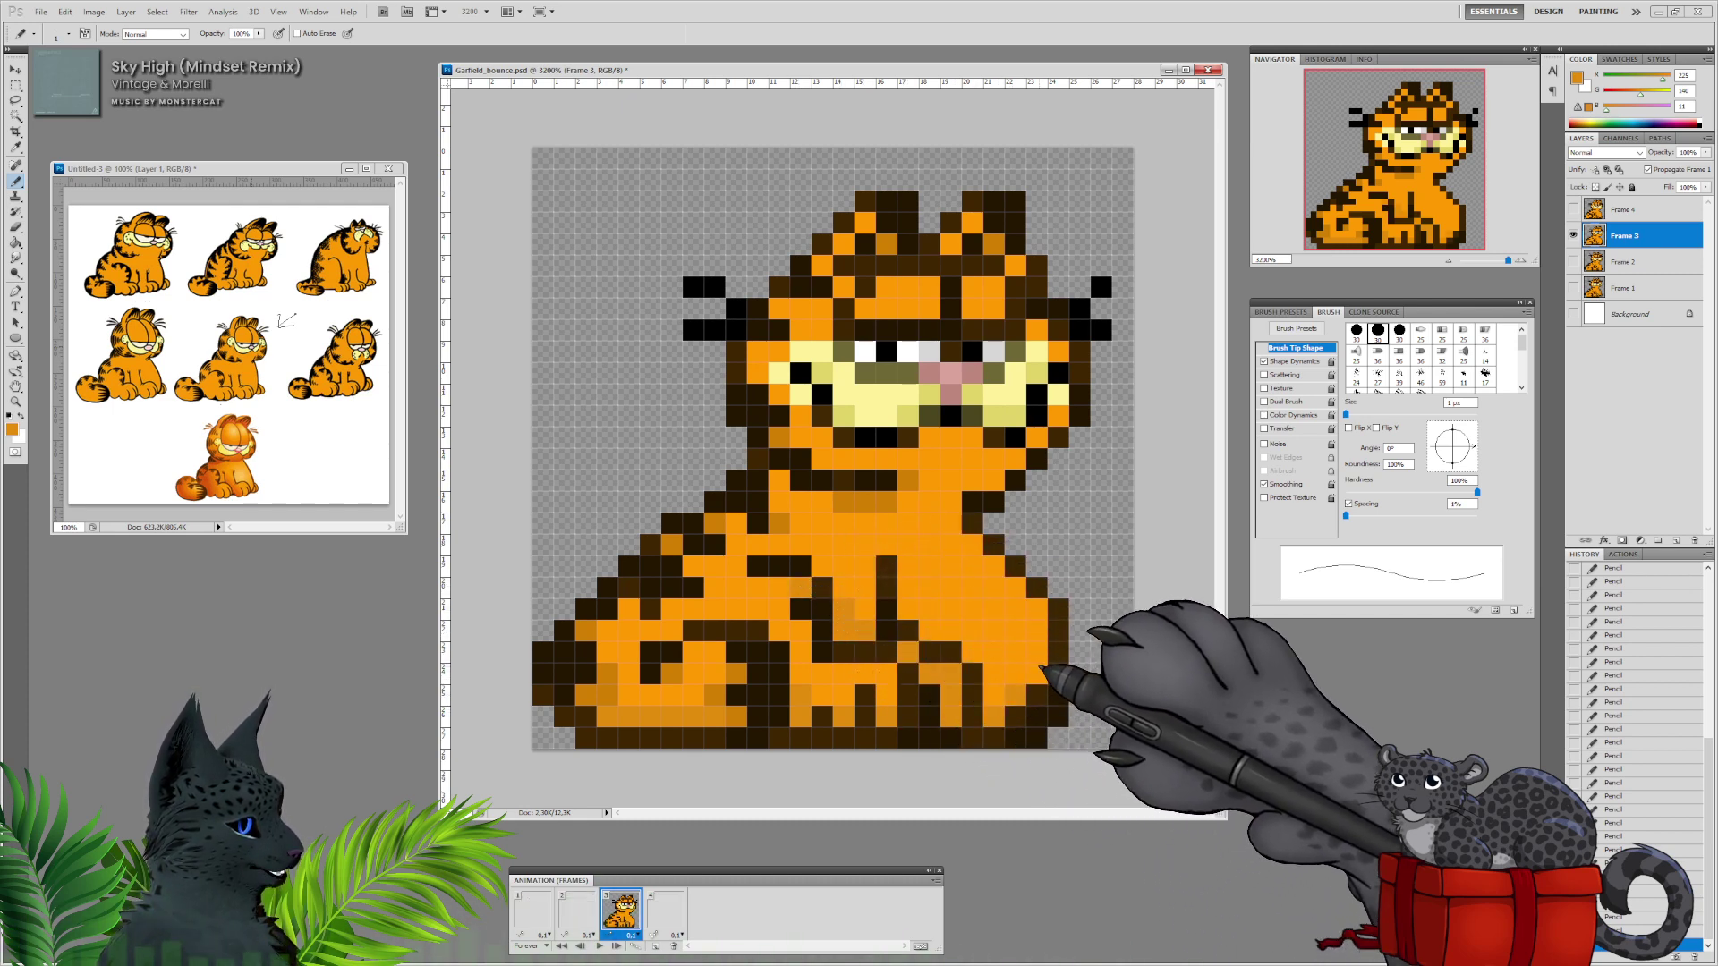
click(1038, 610)
drag(1016, 589, 973, 544)
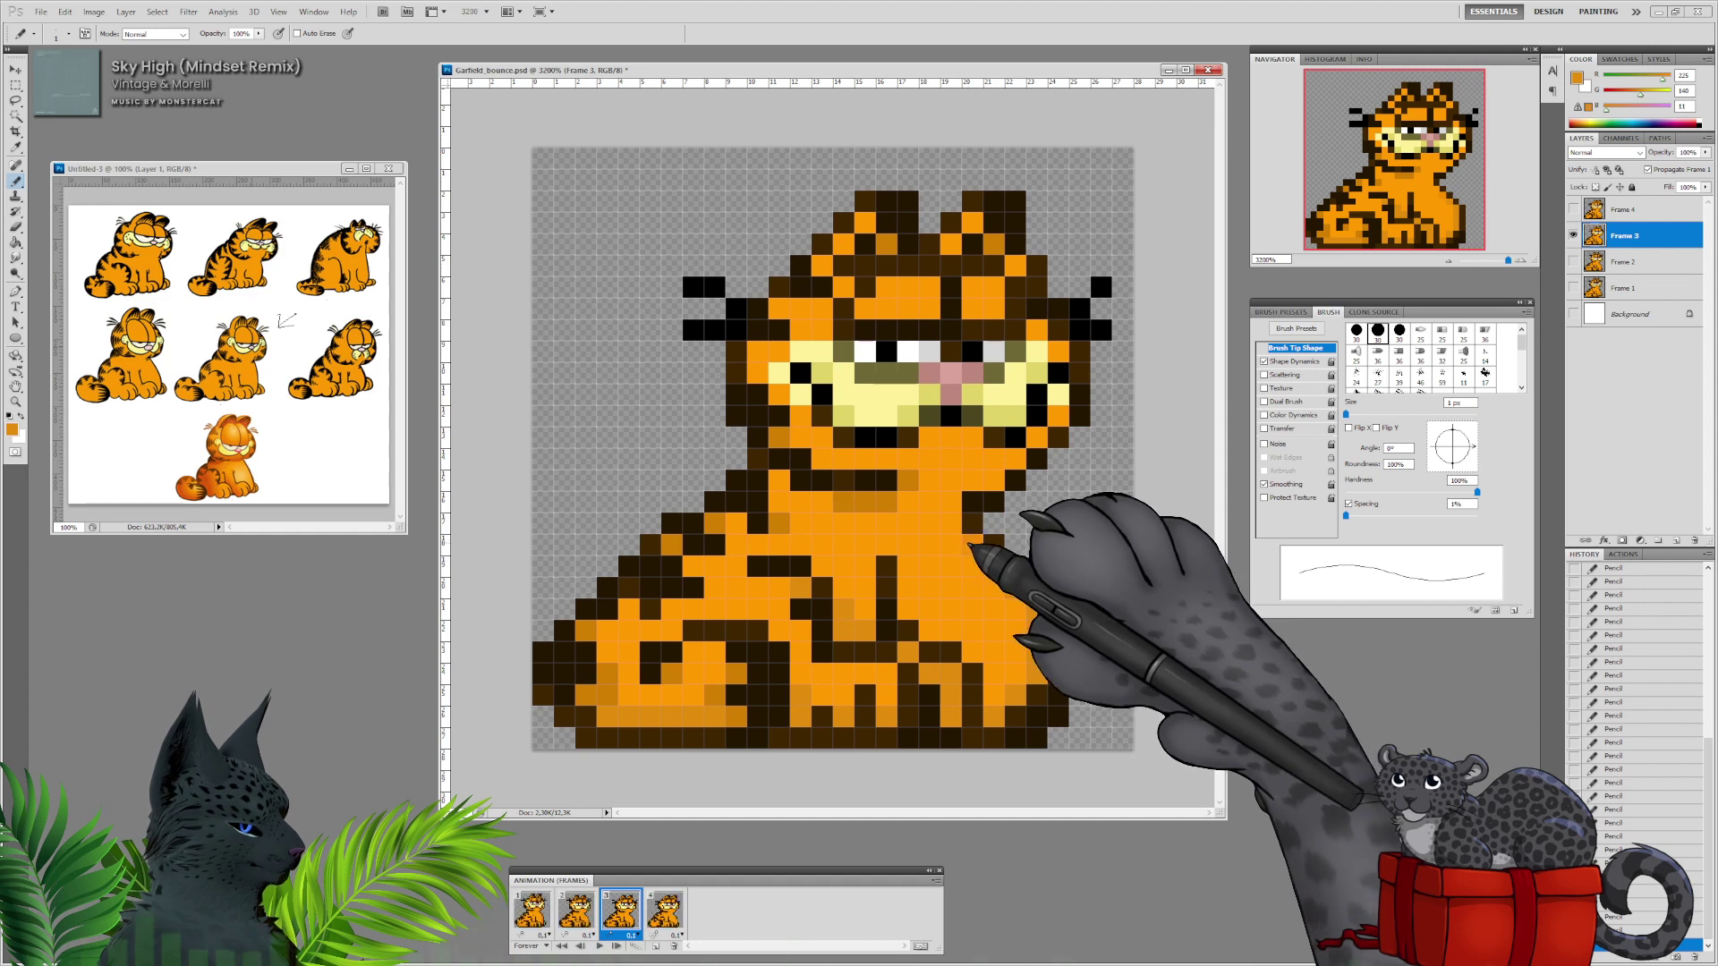
click(956, 502)
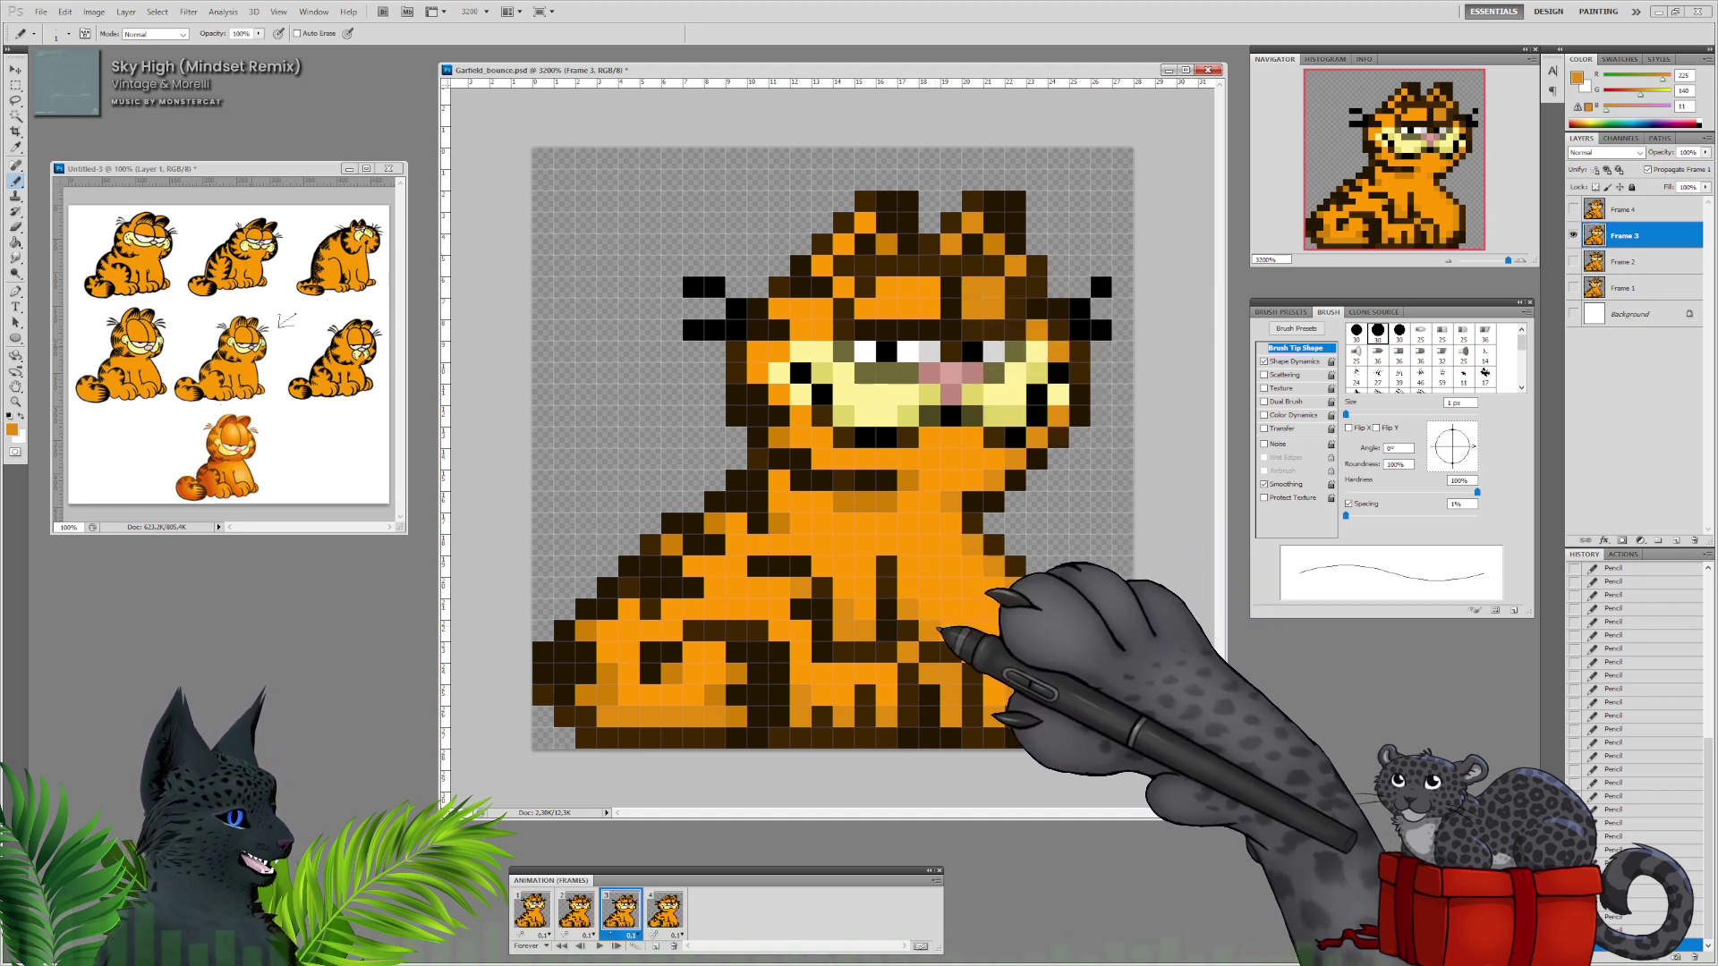
Review the shading on Frame 2 and Frame 1 against the newly shaded Frame 3.
click(576, 911)
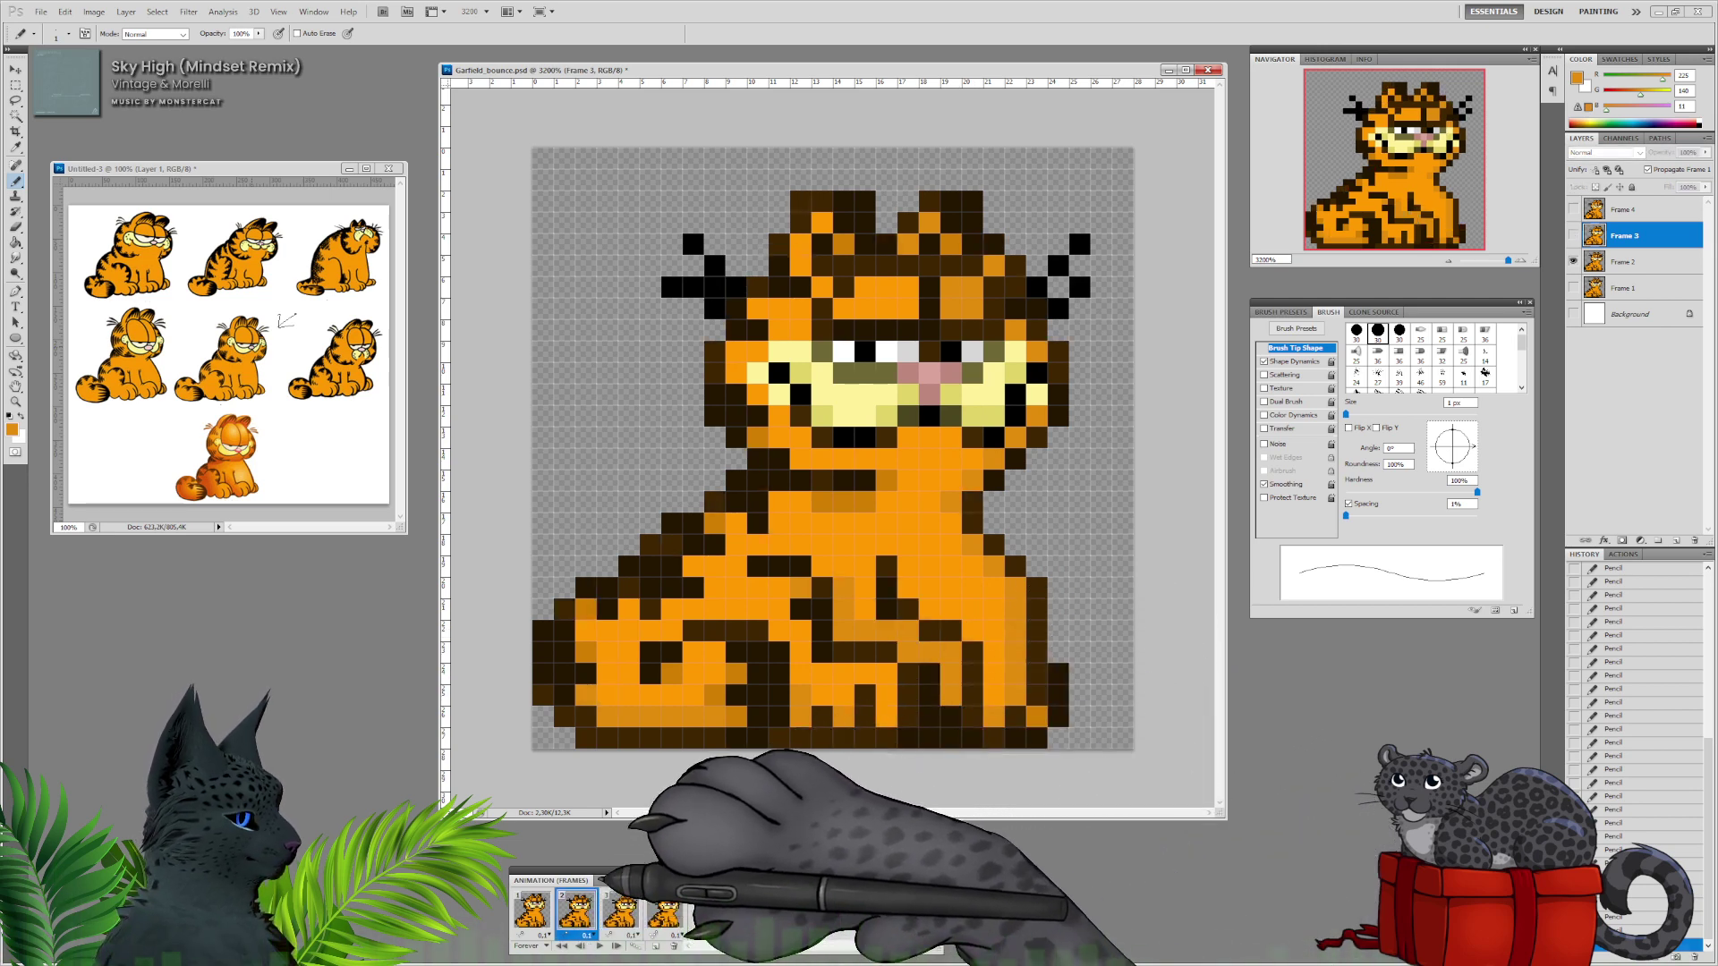
click(1624, 288)
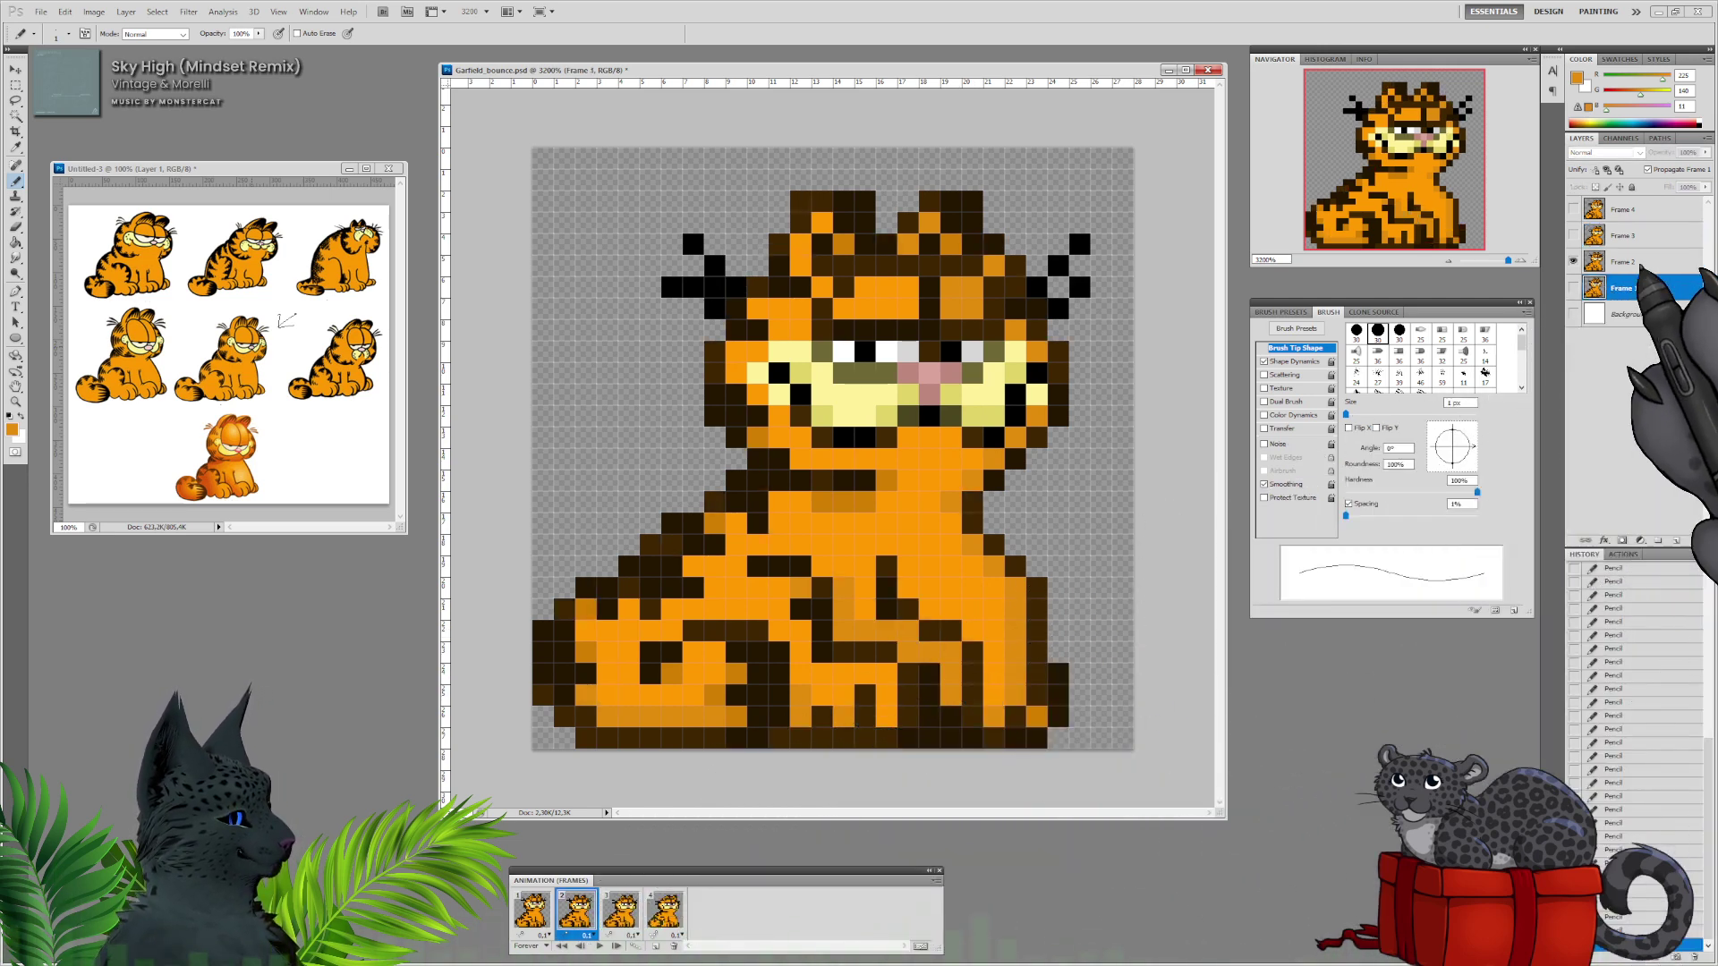
click(1624, 261)
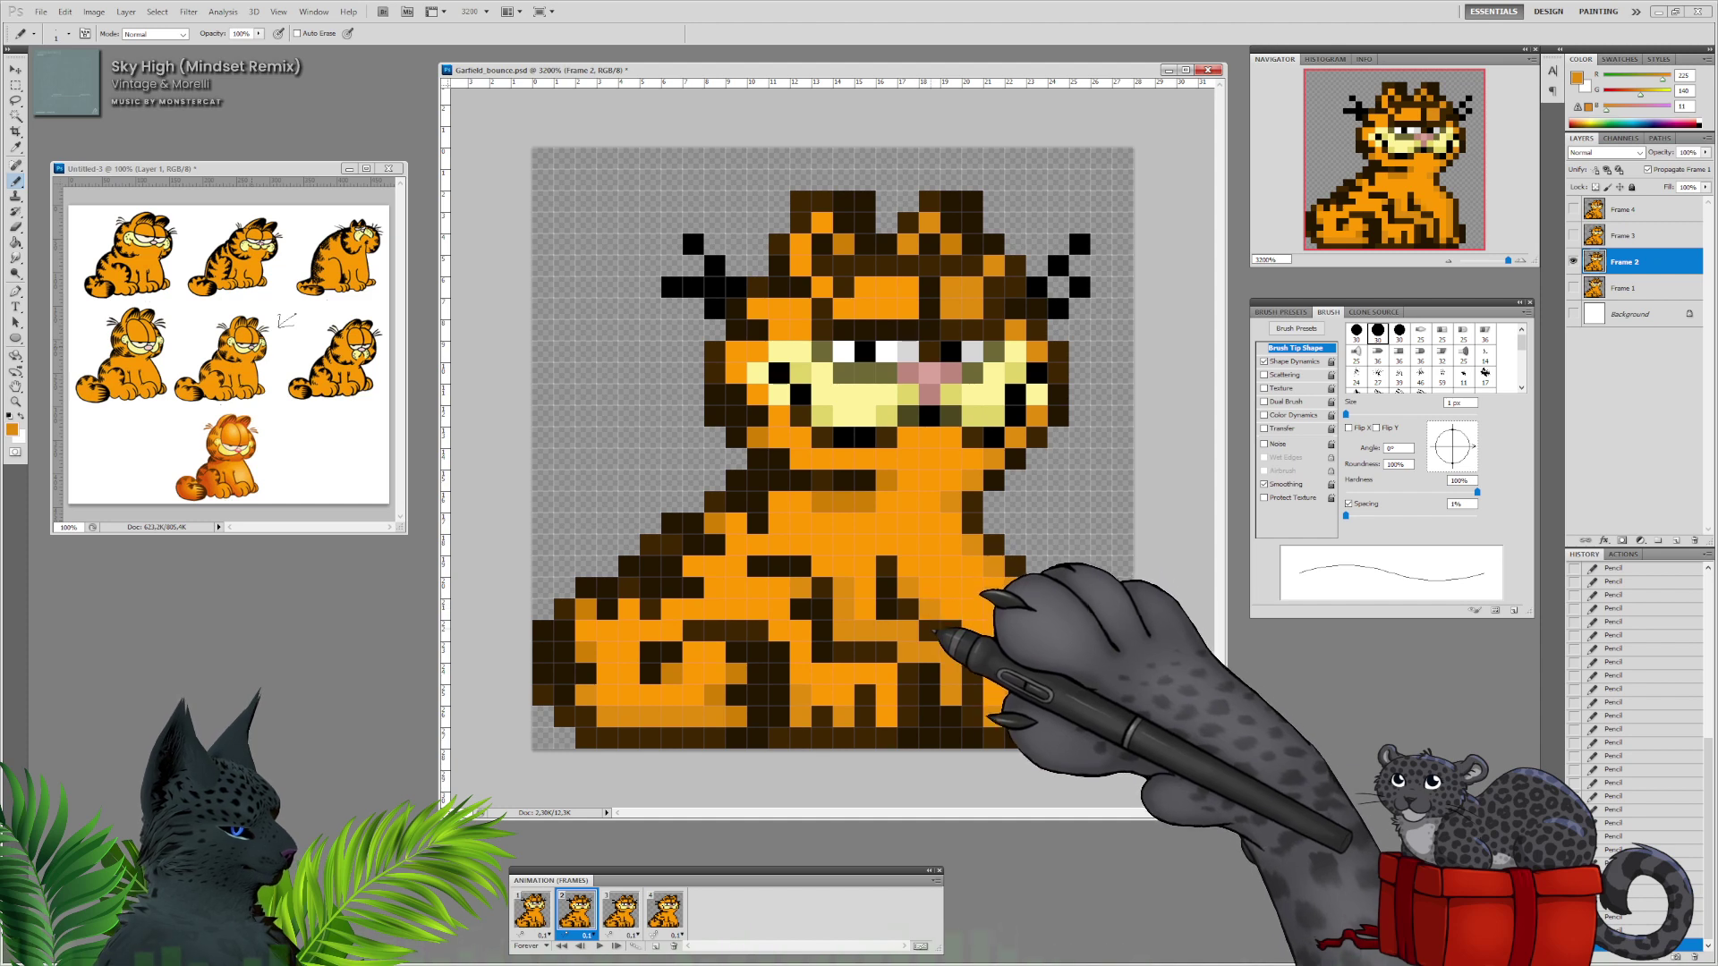
click(532, 911)
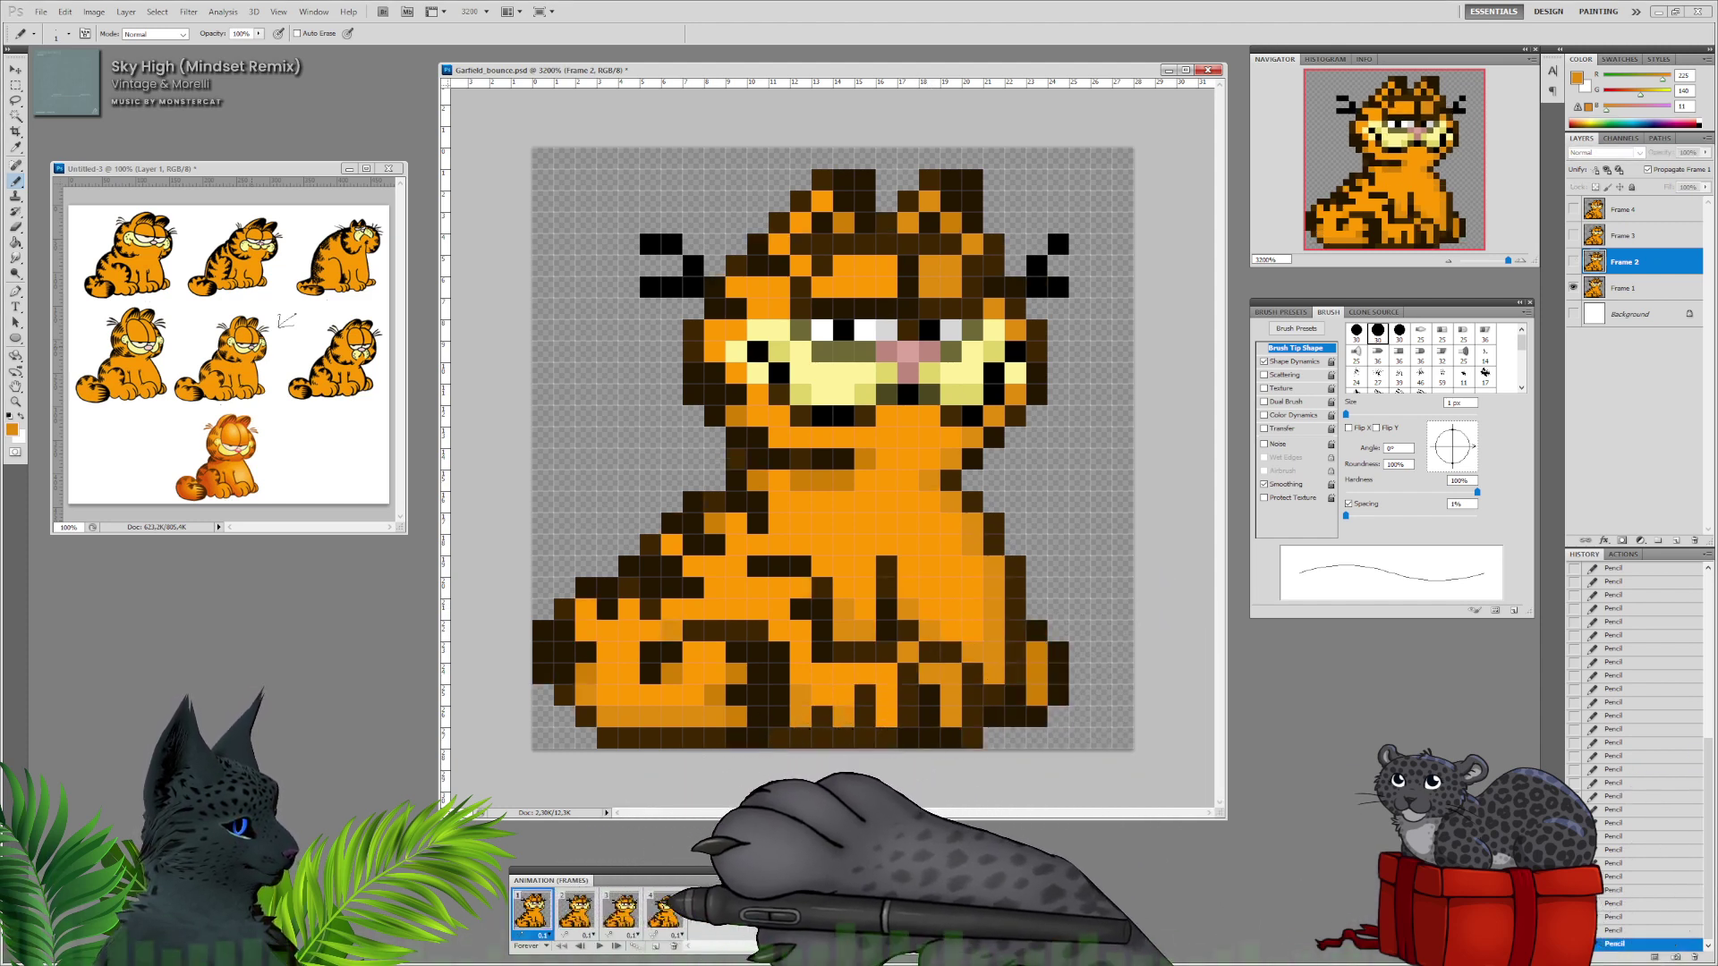
On Frame 4, shade the lower edge of the tail, the feet and the belly beside the leg stripes with the shading orange.
click(664, 909)
click(1623, 209)
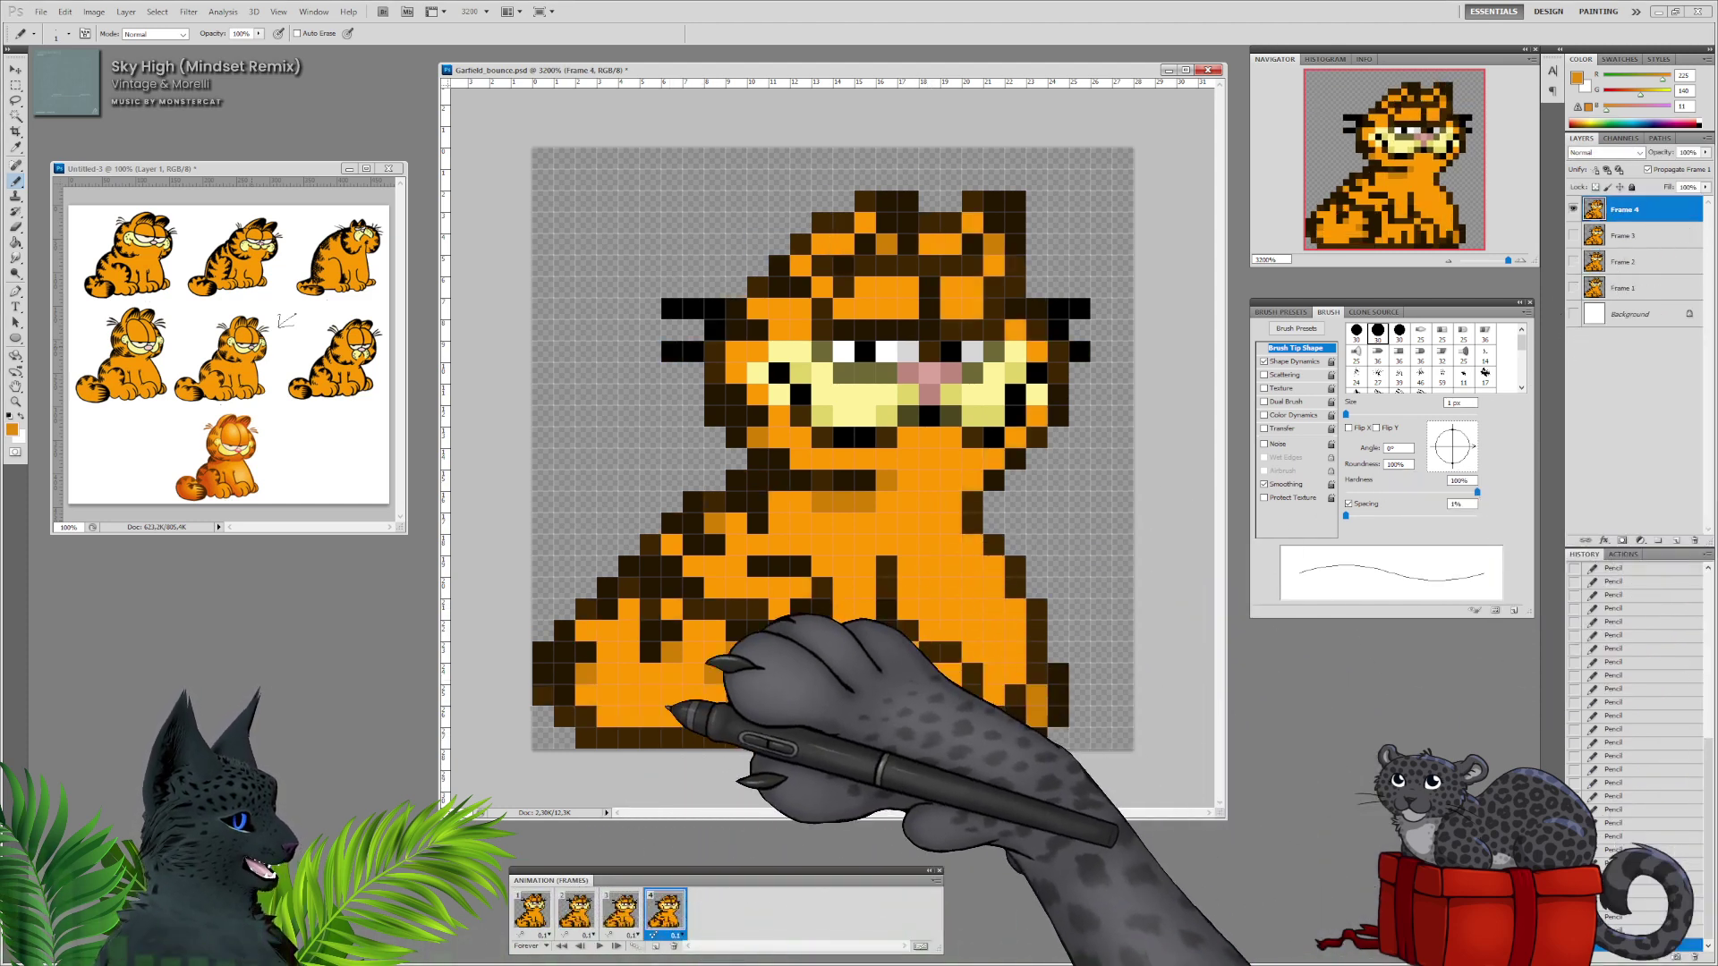
drag(608, 716, 672, 717)
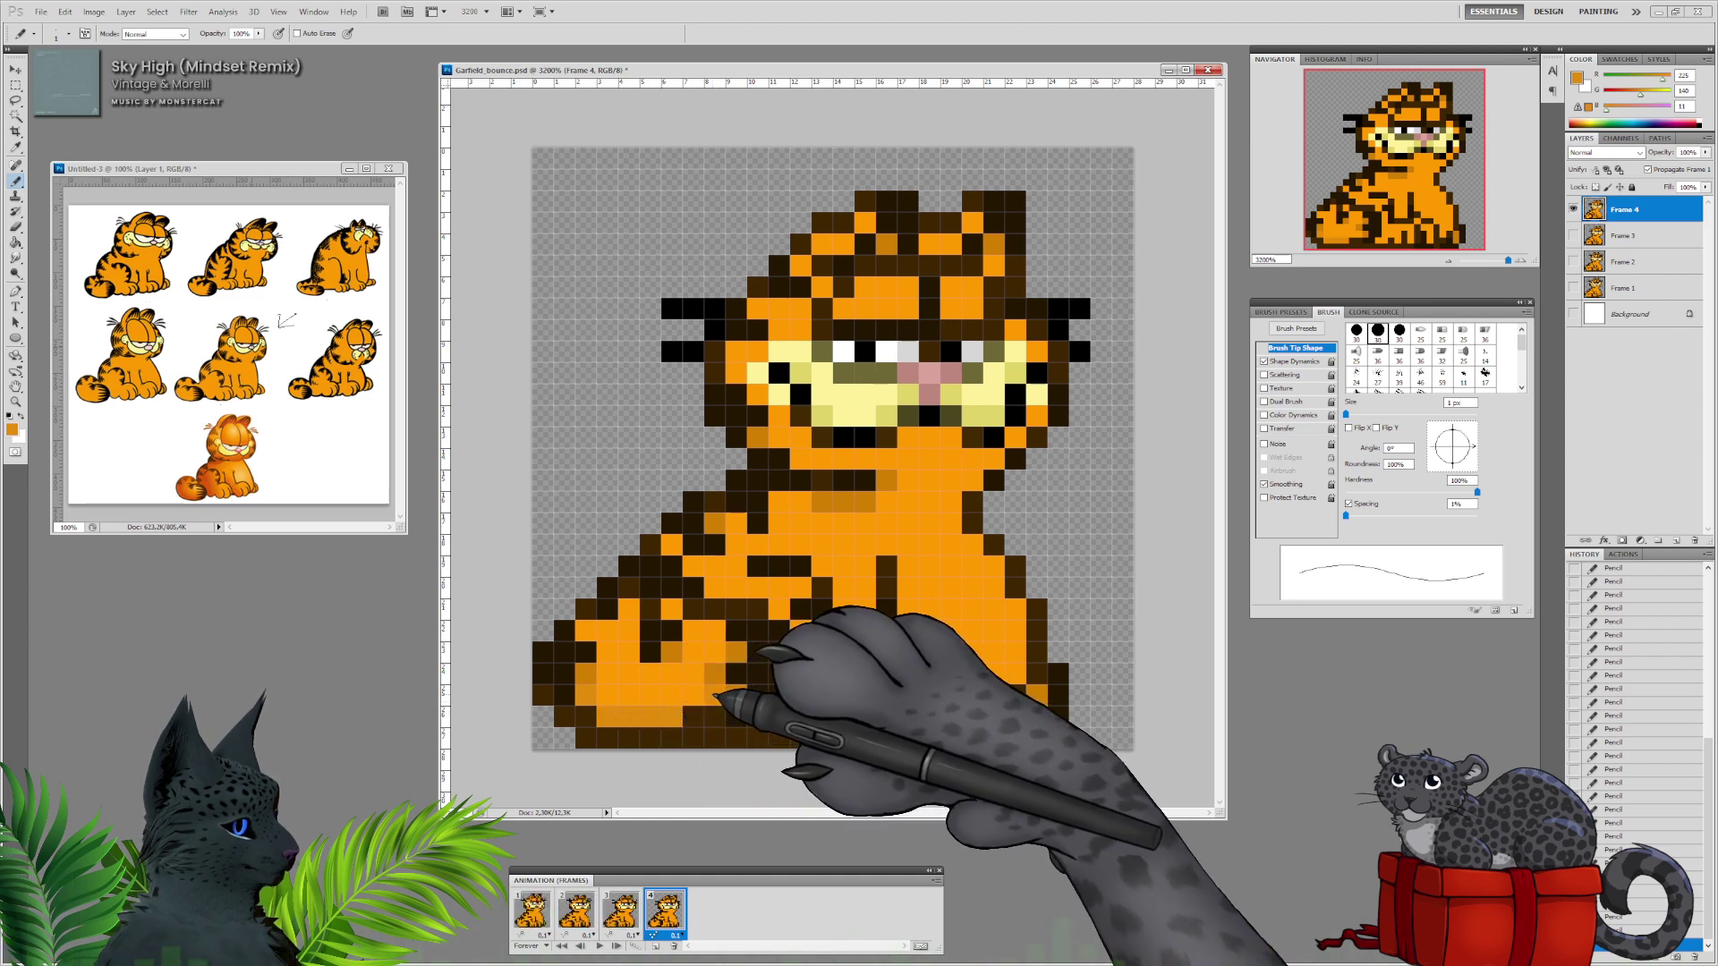
drag(801, 697, 778, 717)
click(842, 715)
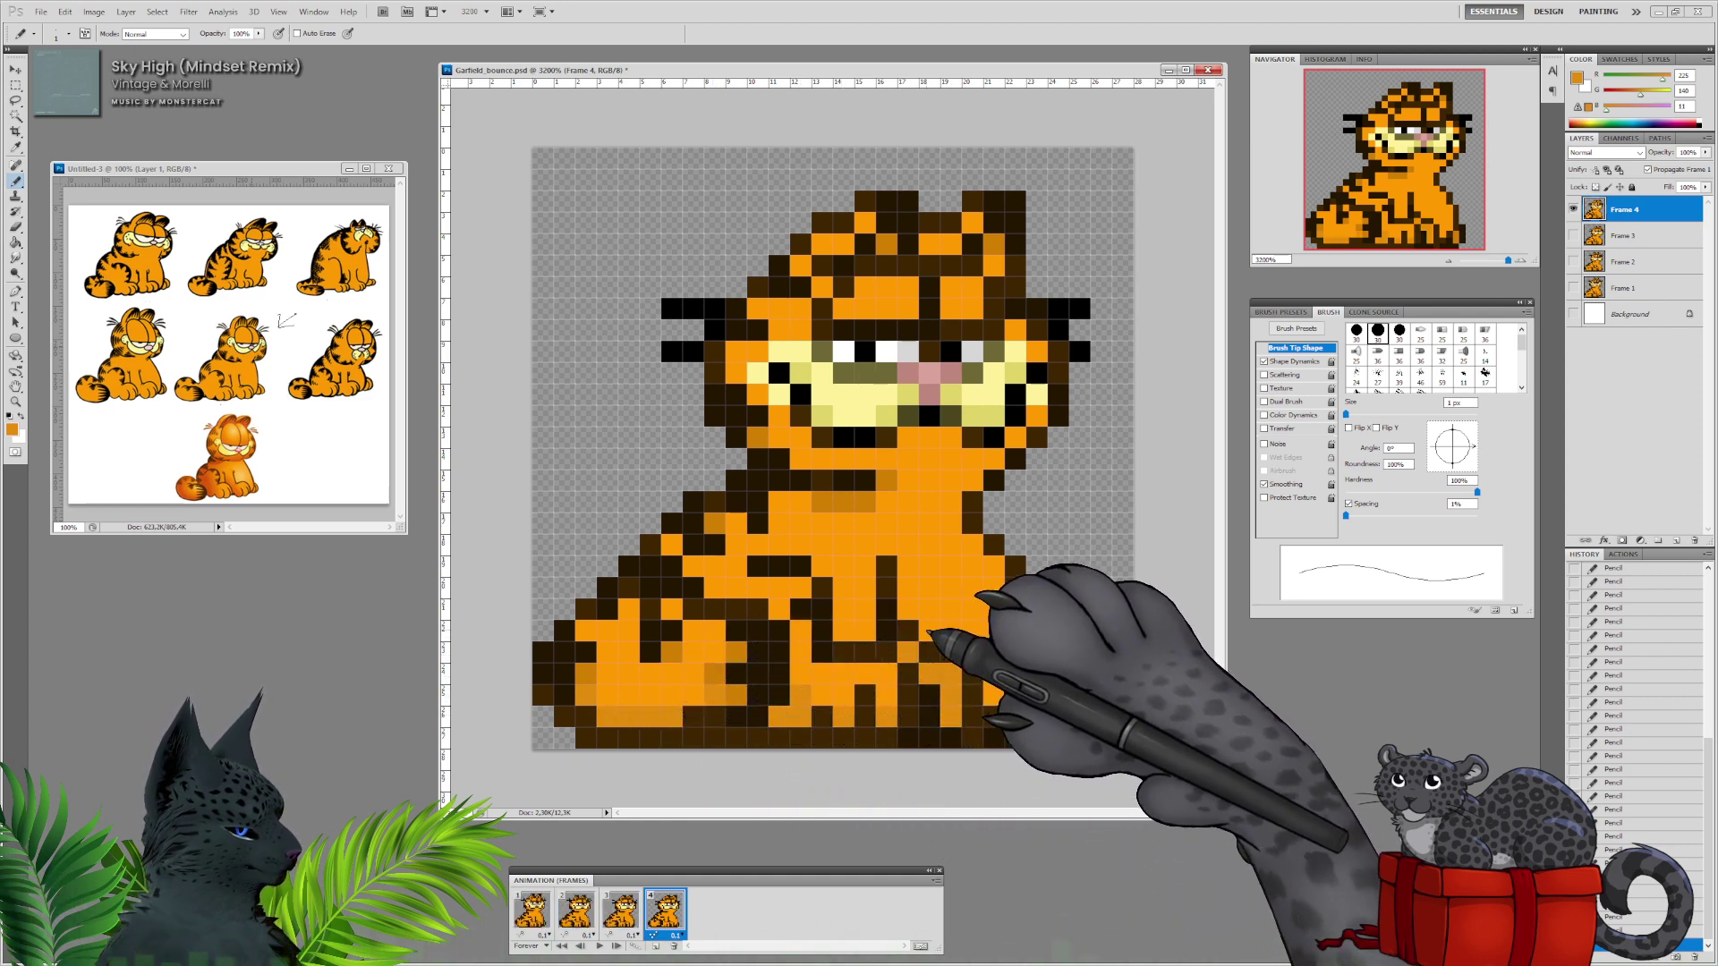
mouse_move(927, 632)
mouse_down()
mouse_move(907, 610)
mouse_move(843, 625)
mouse_move(844, 611)
mouse_up()
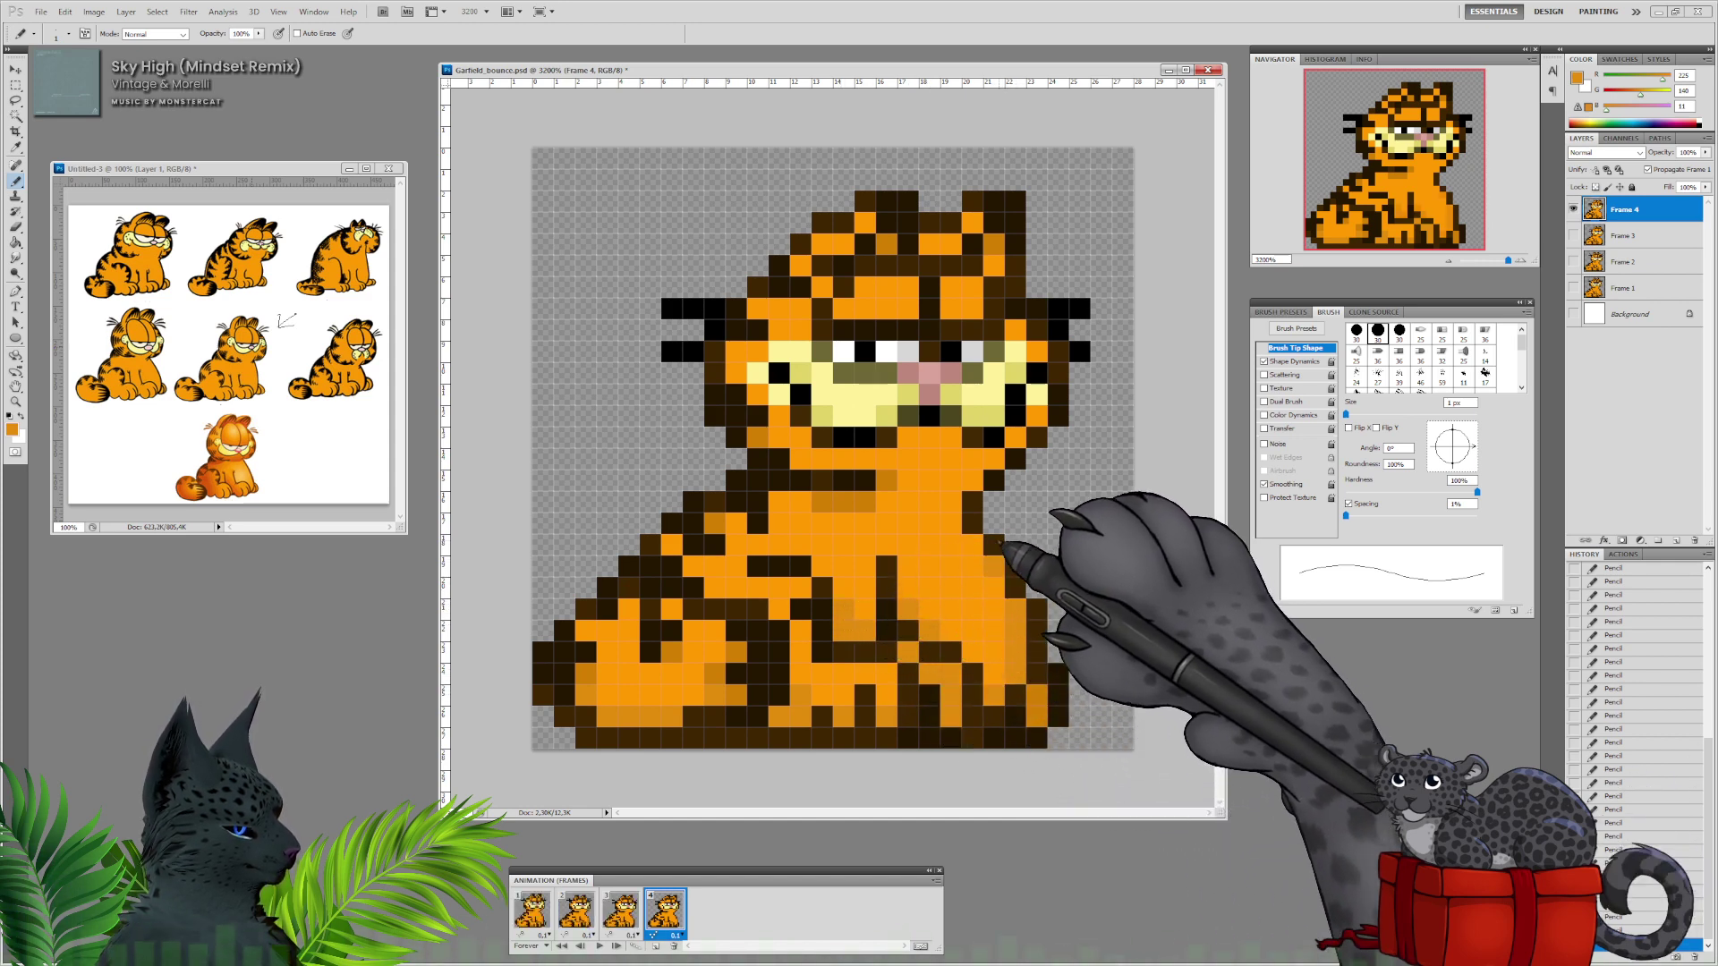
On Frame 4, shade the right side of the jaw and cheek with the shading orange, undoing and repainting the misplaced pixels.
drag(993, 461, 1018, 418)
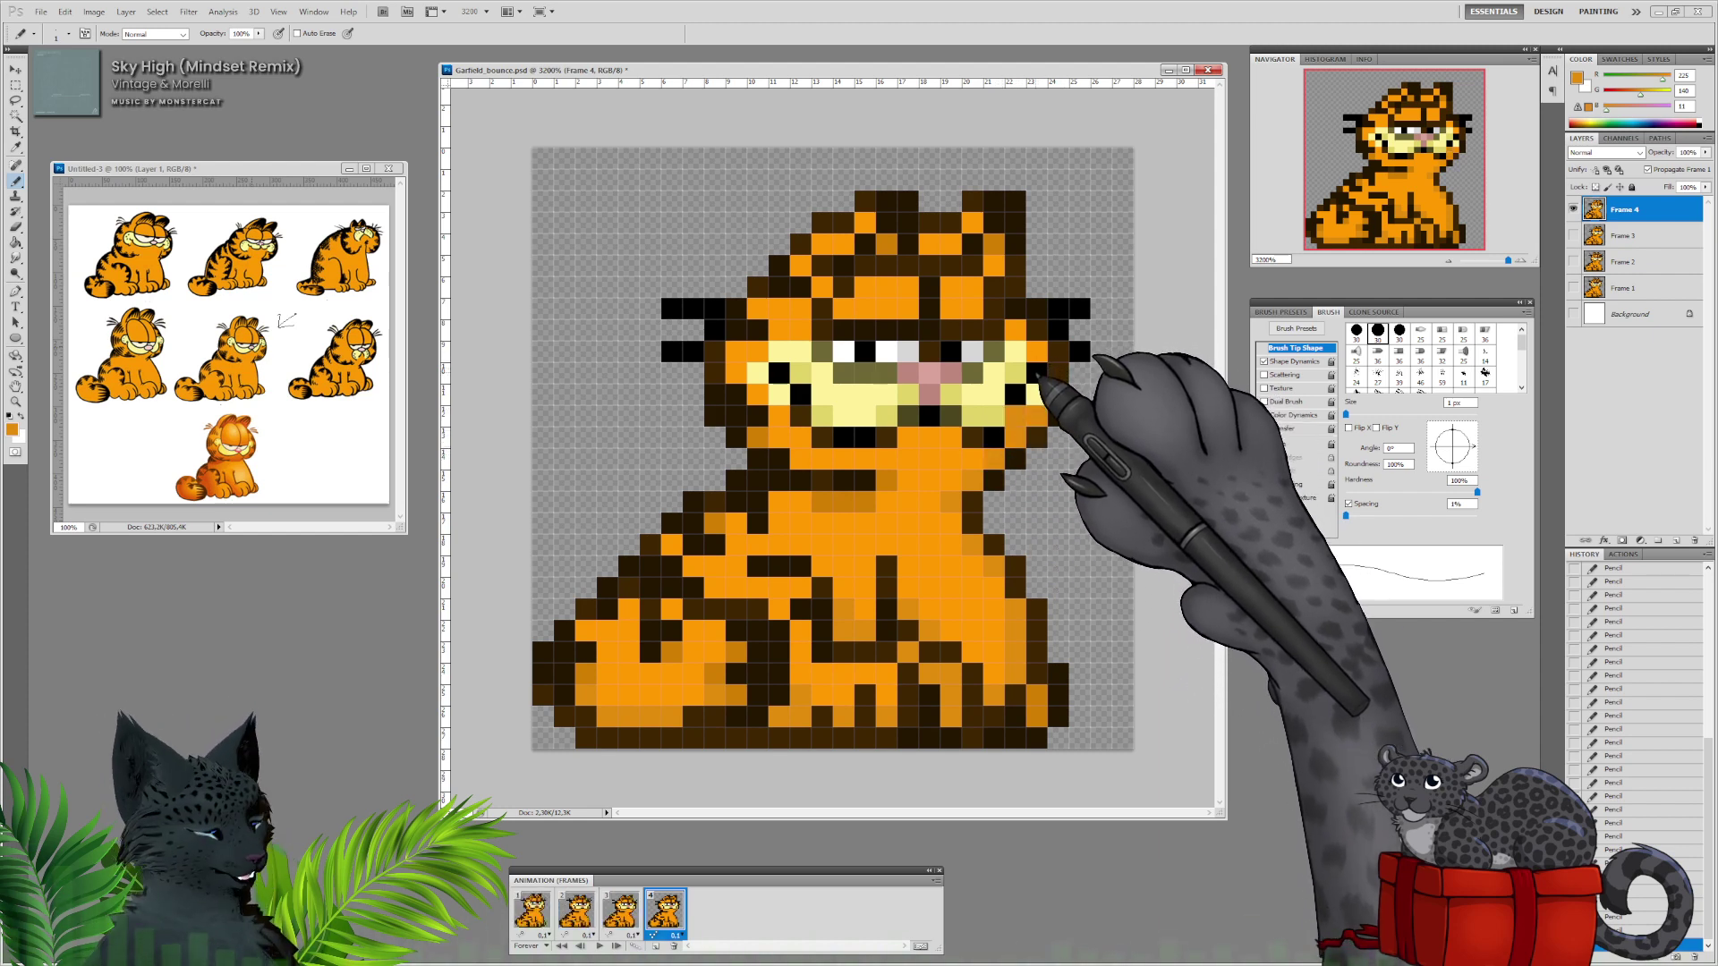
key(ctrl+alt+z)
key(ctrl+alt+z)
click(1035, 415)
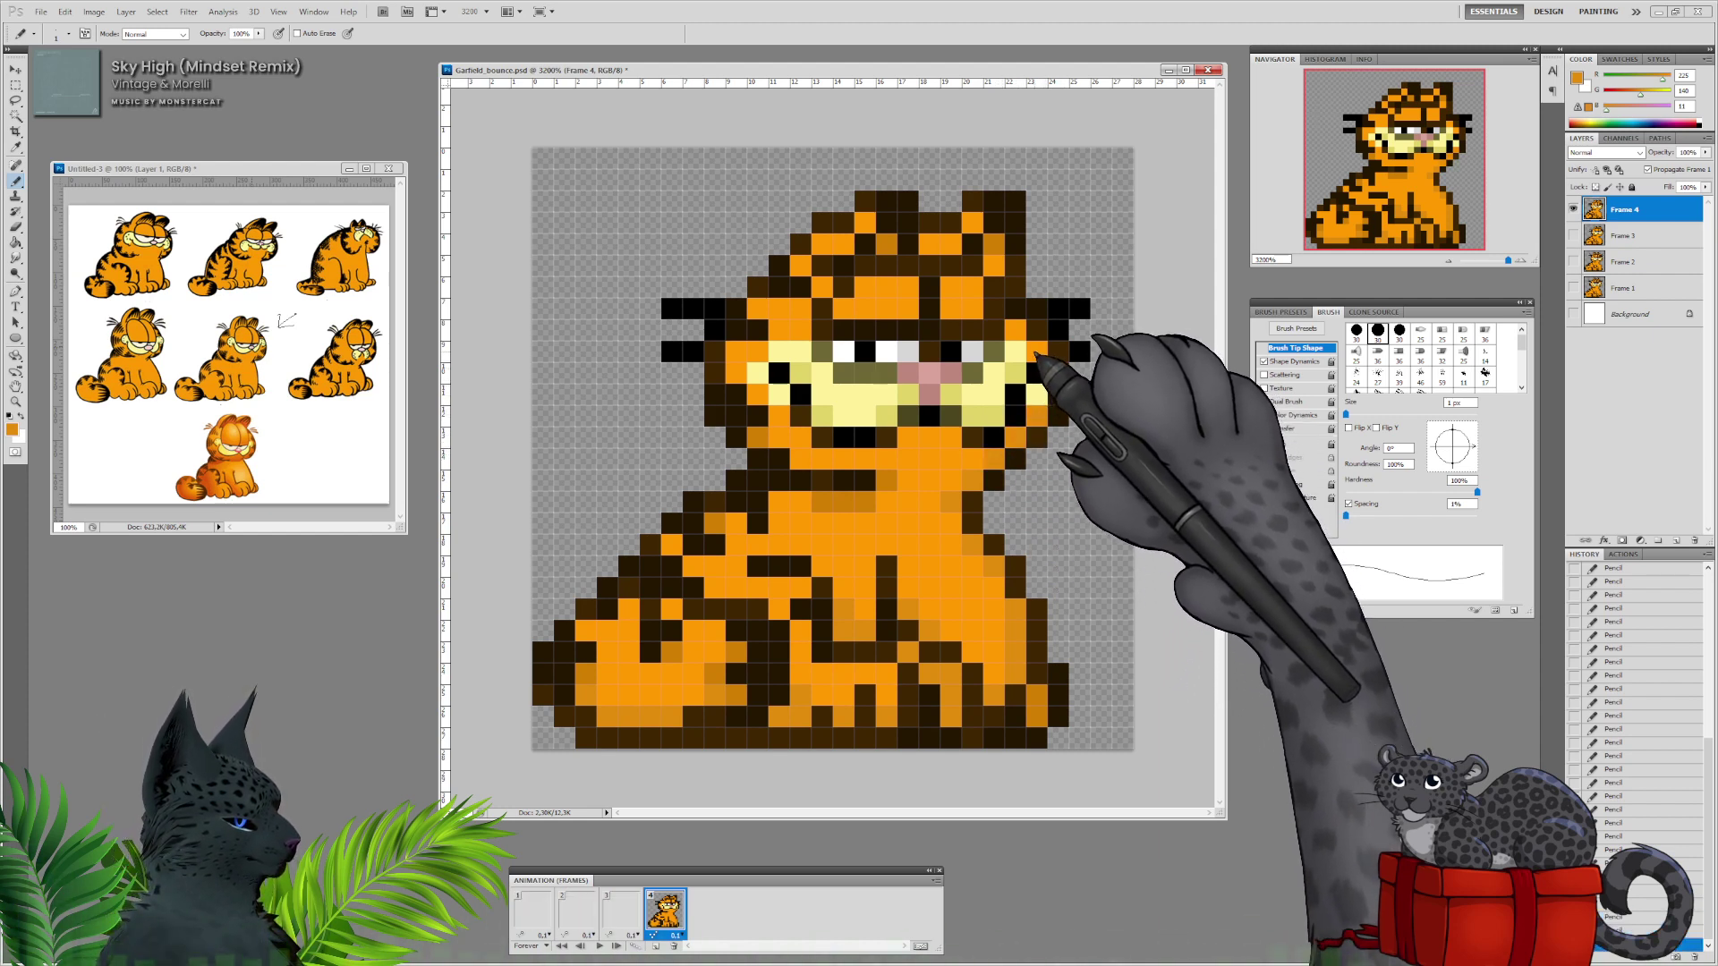
drag(1035, 354, 1017, 333)
On Frame 4, add shading orange to the right side of the forehead and the right-hand ear.
drag(947, 290, 953, 307)
click(952, 250)
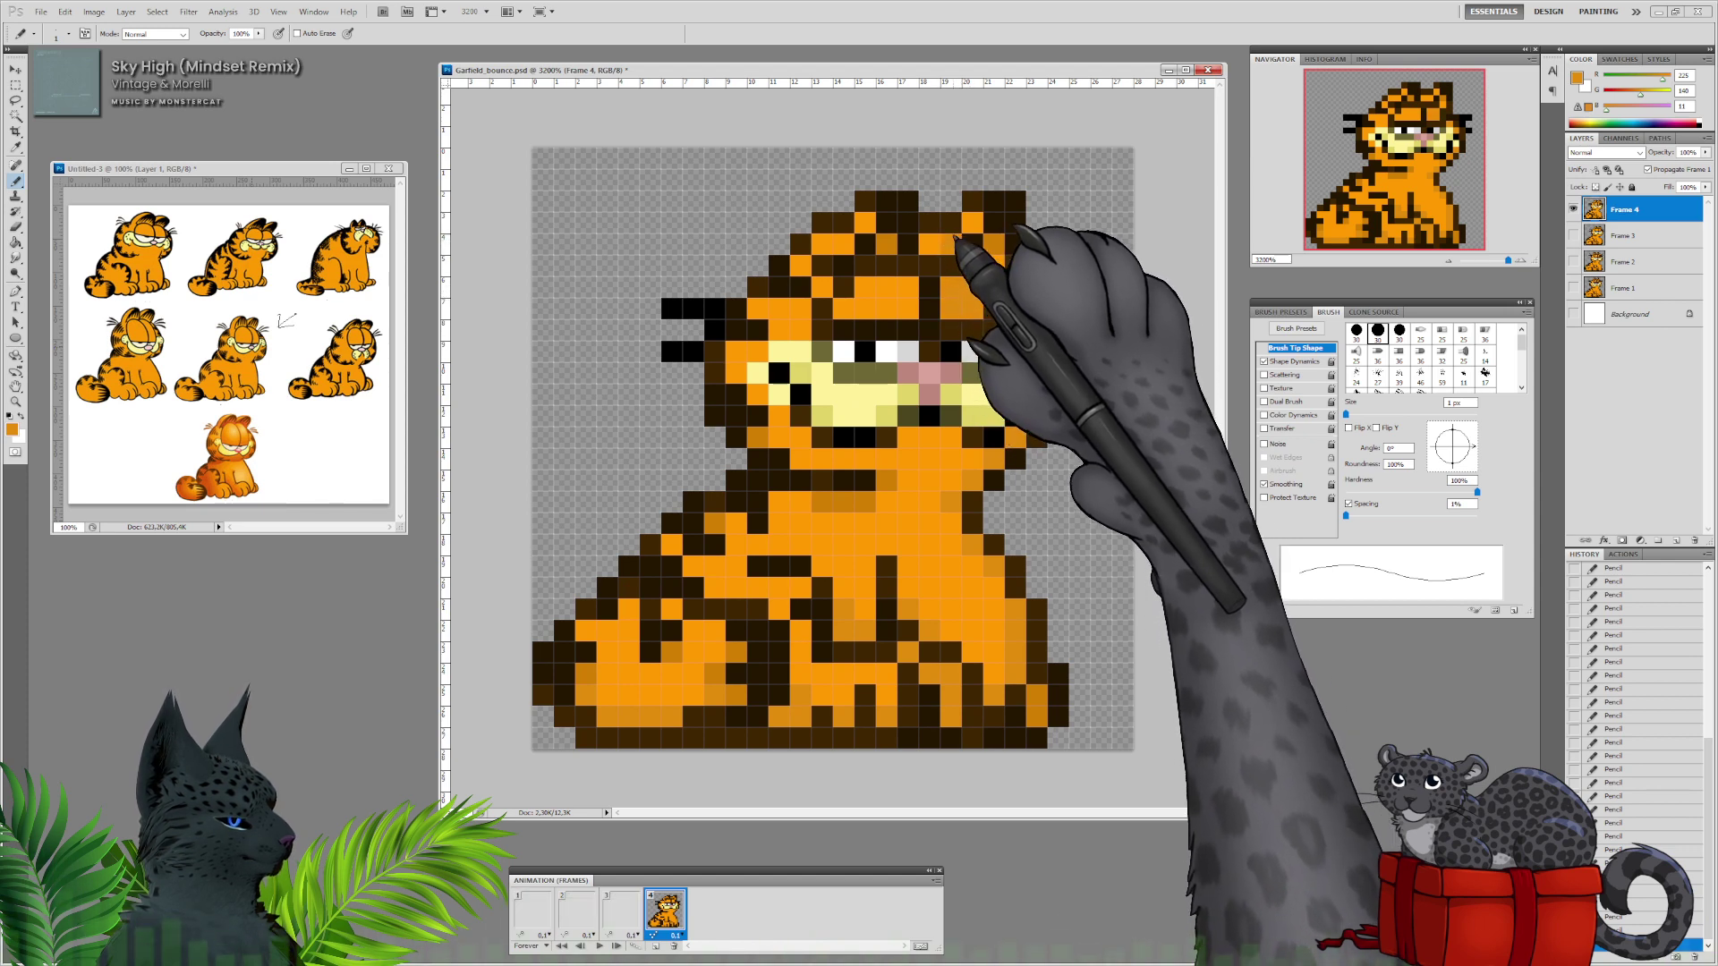
click(971, 224)
click(934, 244)
click(995, 266)
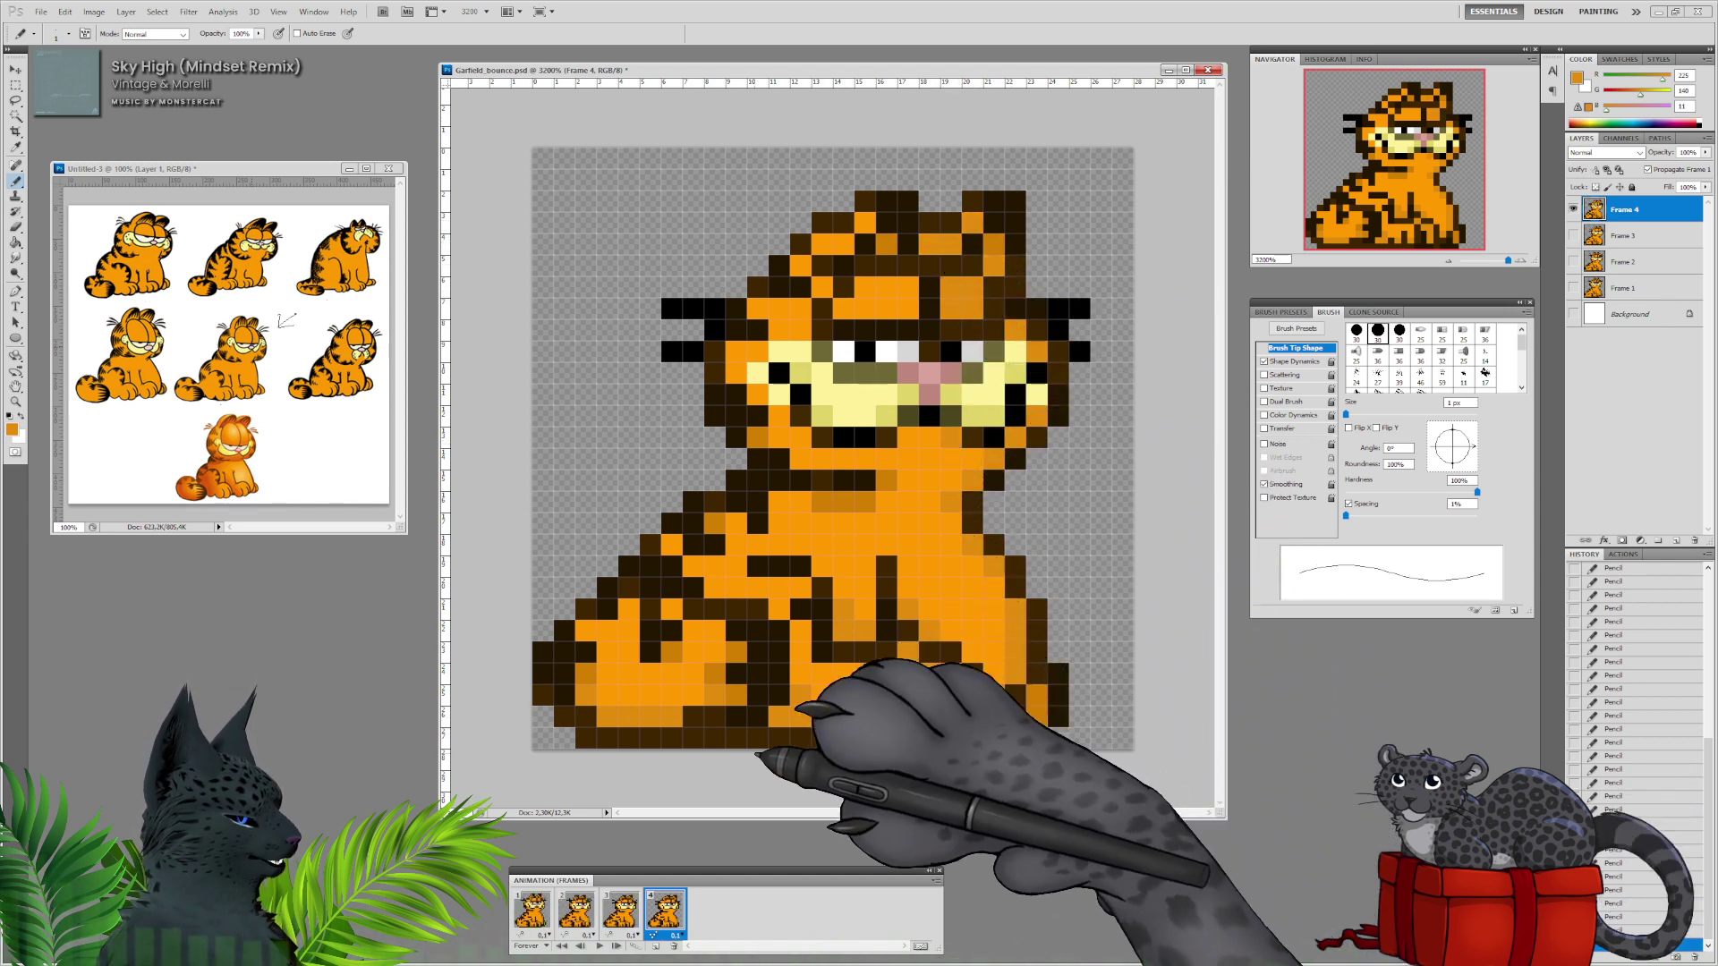
Step back through Frames 3, 2 and 1 to check that their shading matches Frame 4.
click(621, 910)
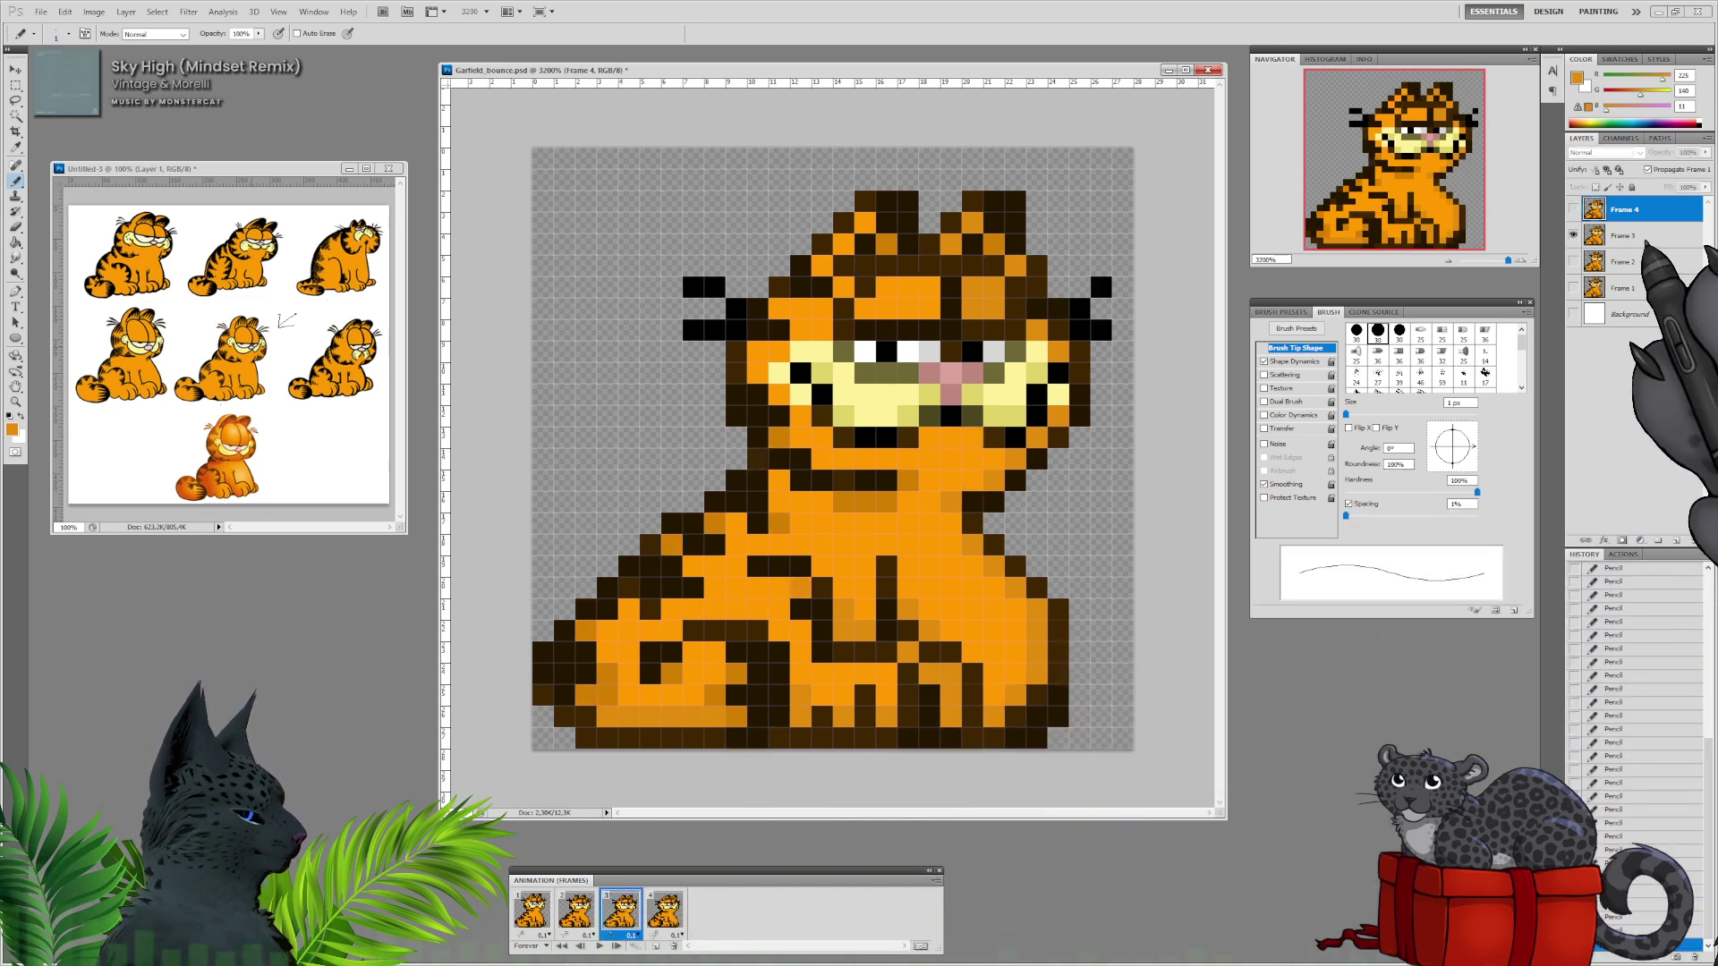
click(1644, 240)
click(576, 910)
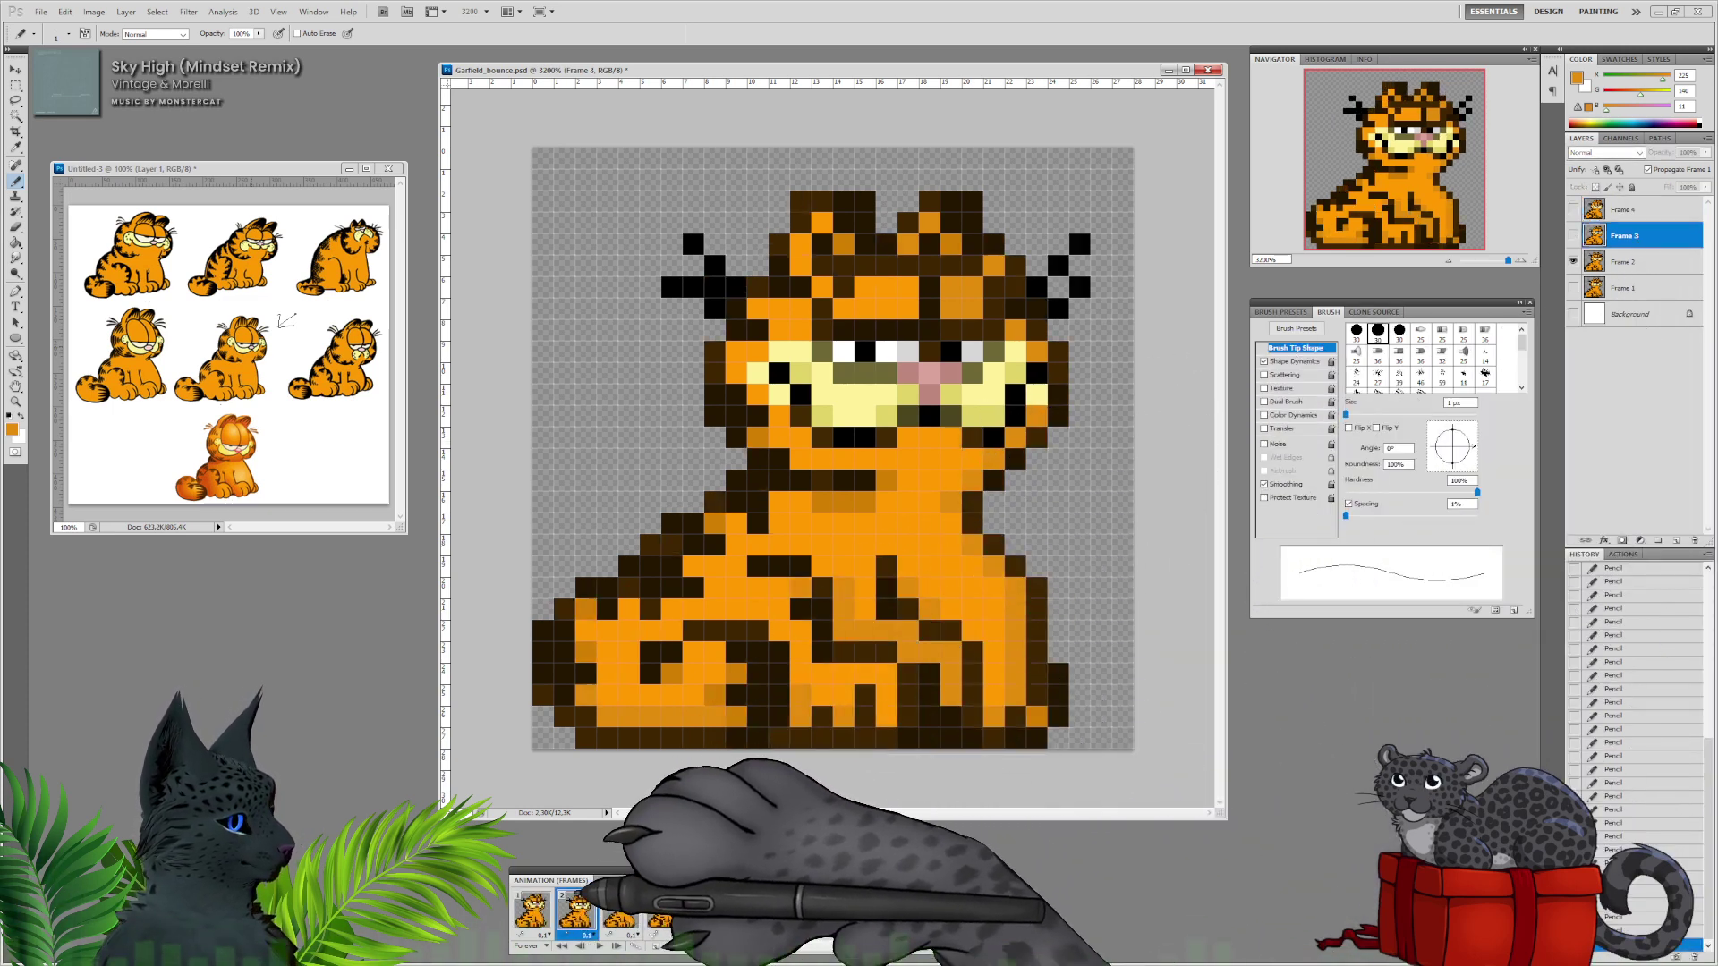
click(1644, 261)
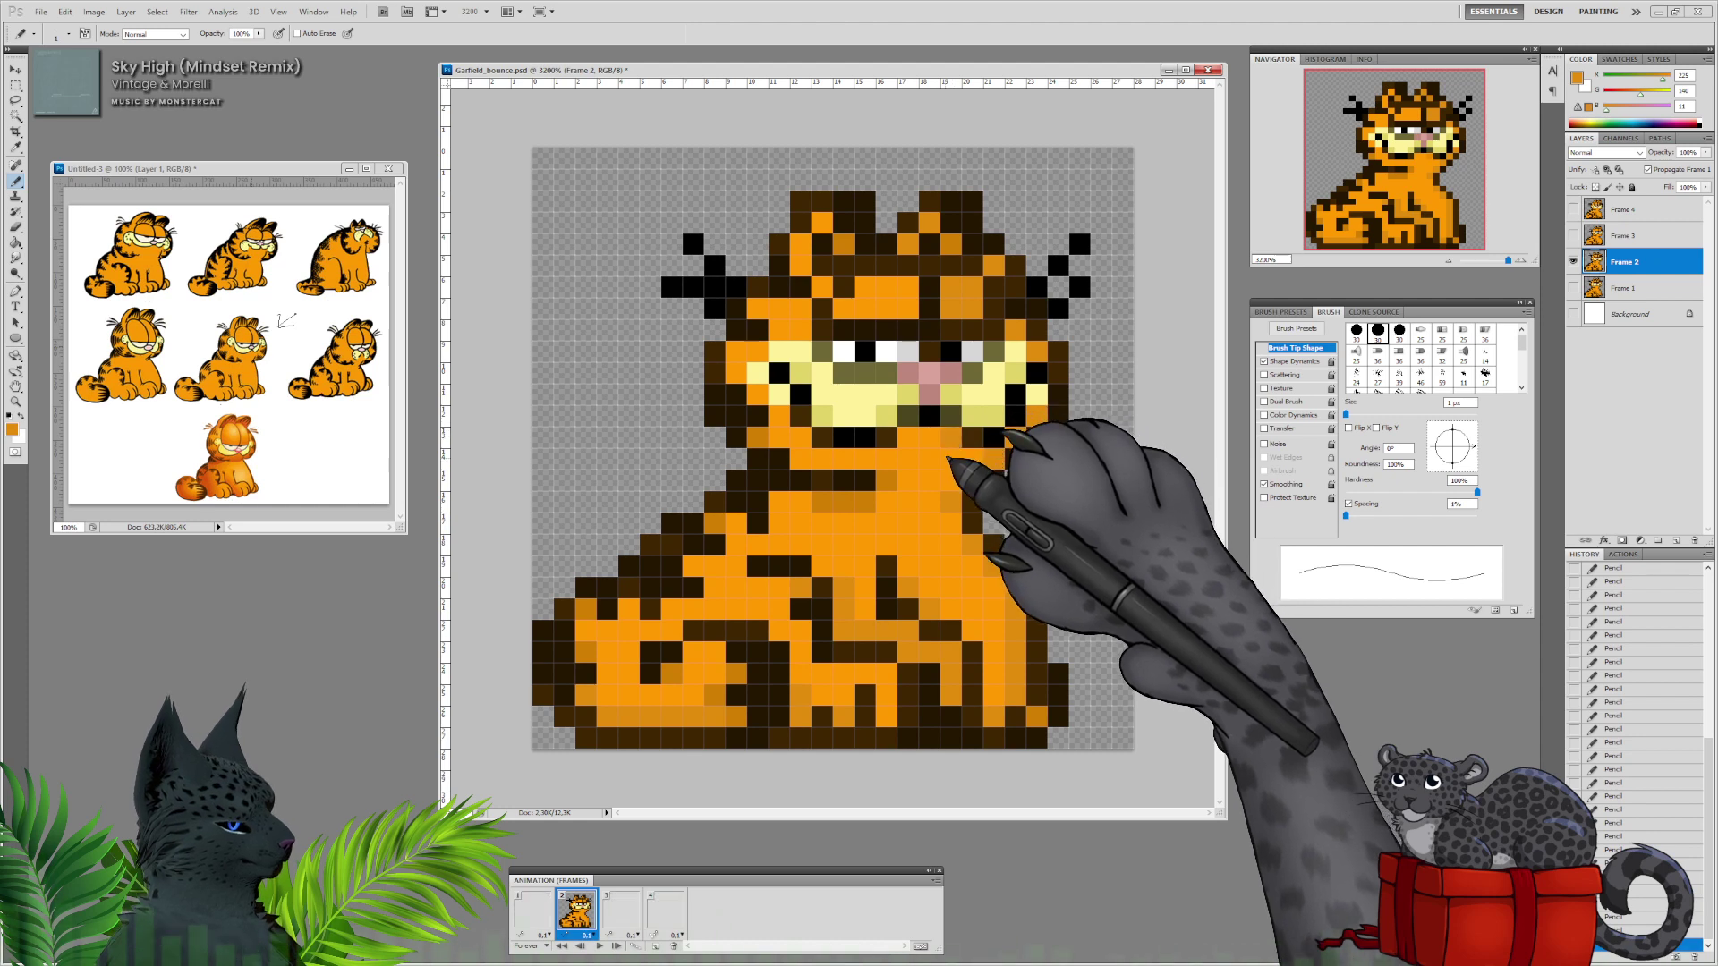
click(532, 911)
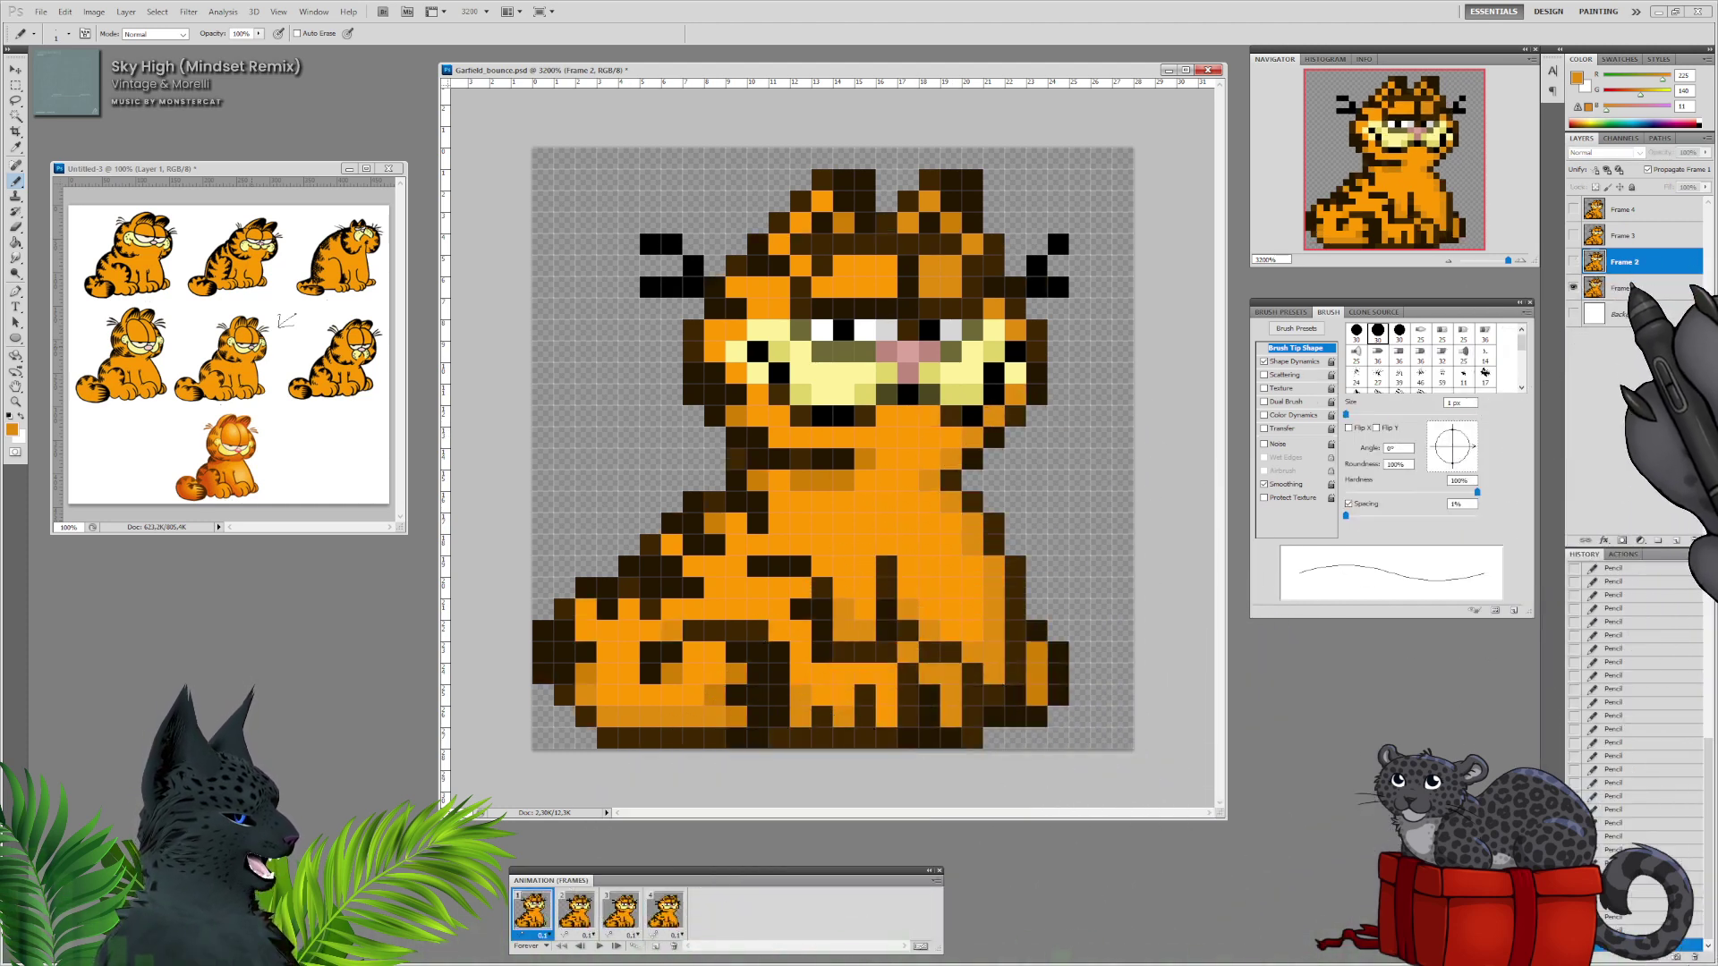
On Frame 1, sample the base orange and change the foreground colour to a lighter highlight orange, #ffab29.
click(1633, 287)
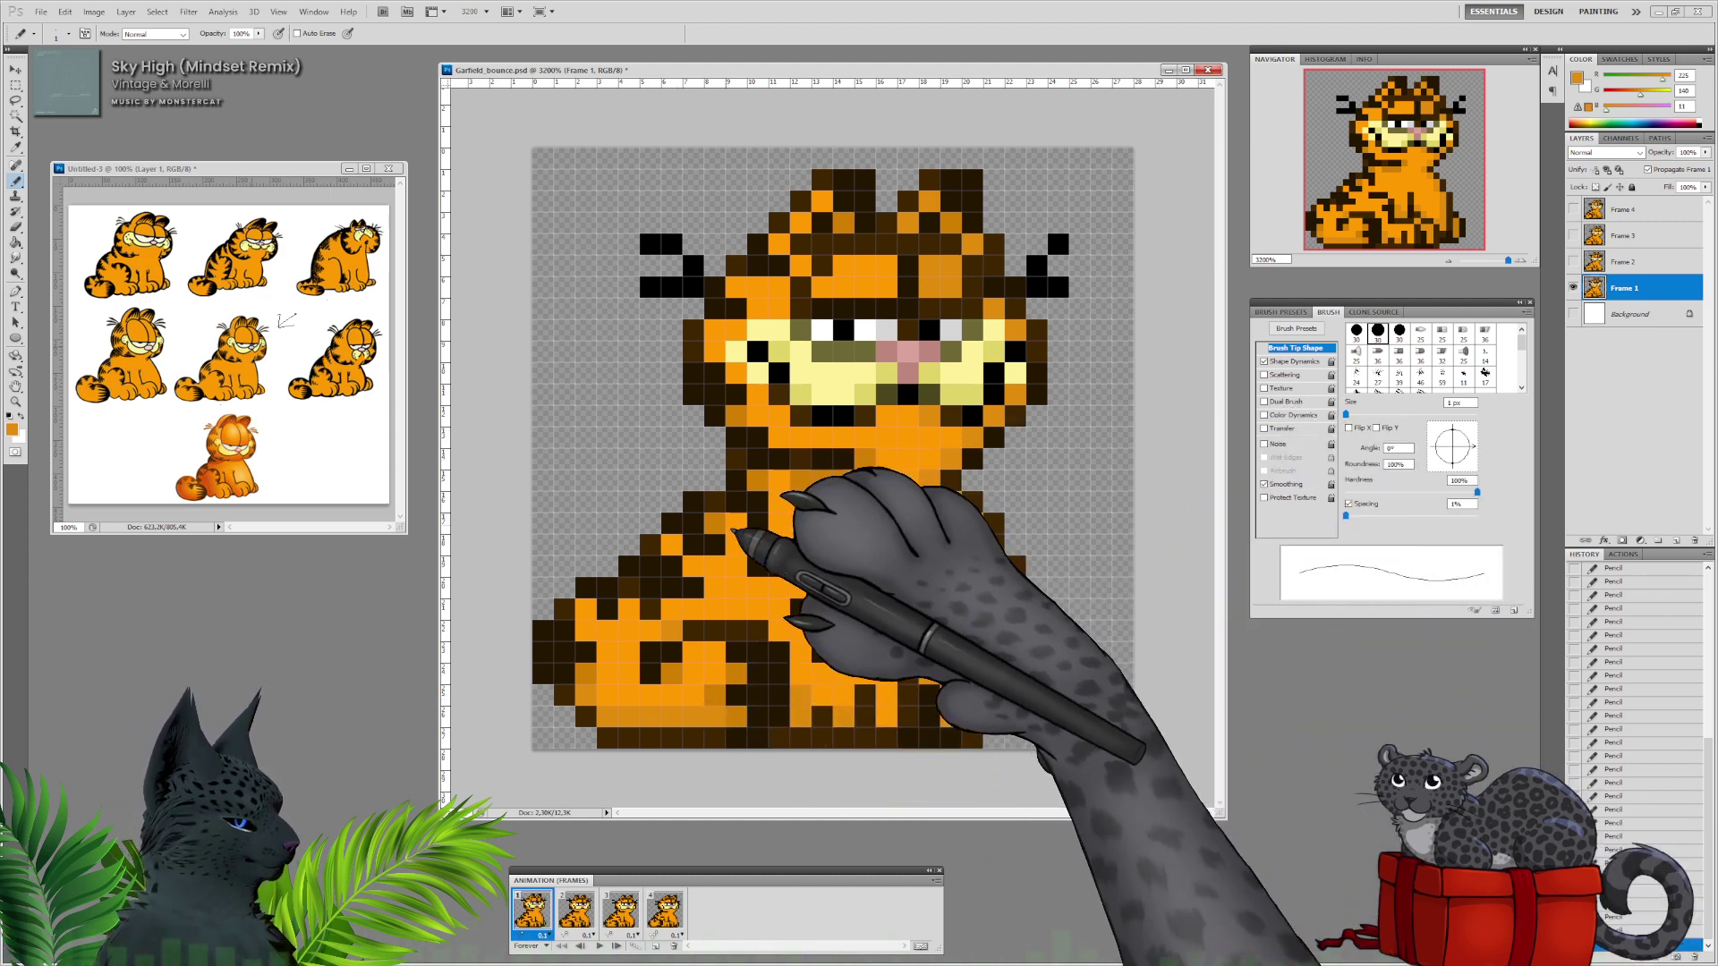
alt+click(804, 522)
click(12, 430)
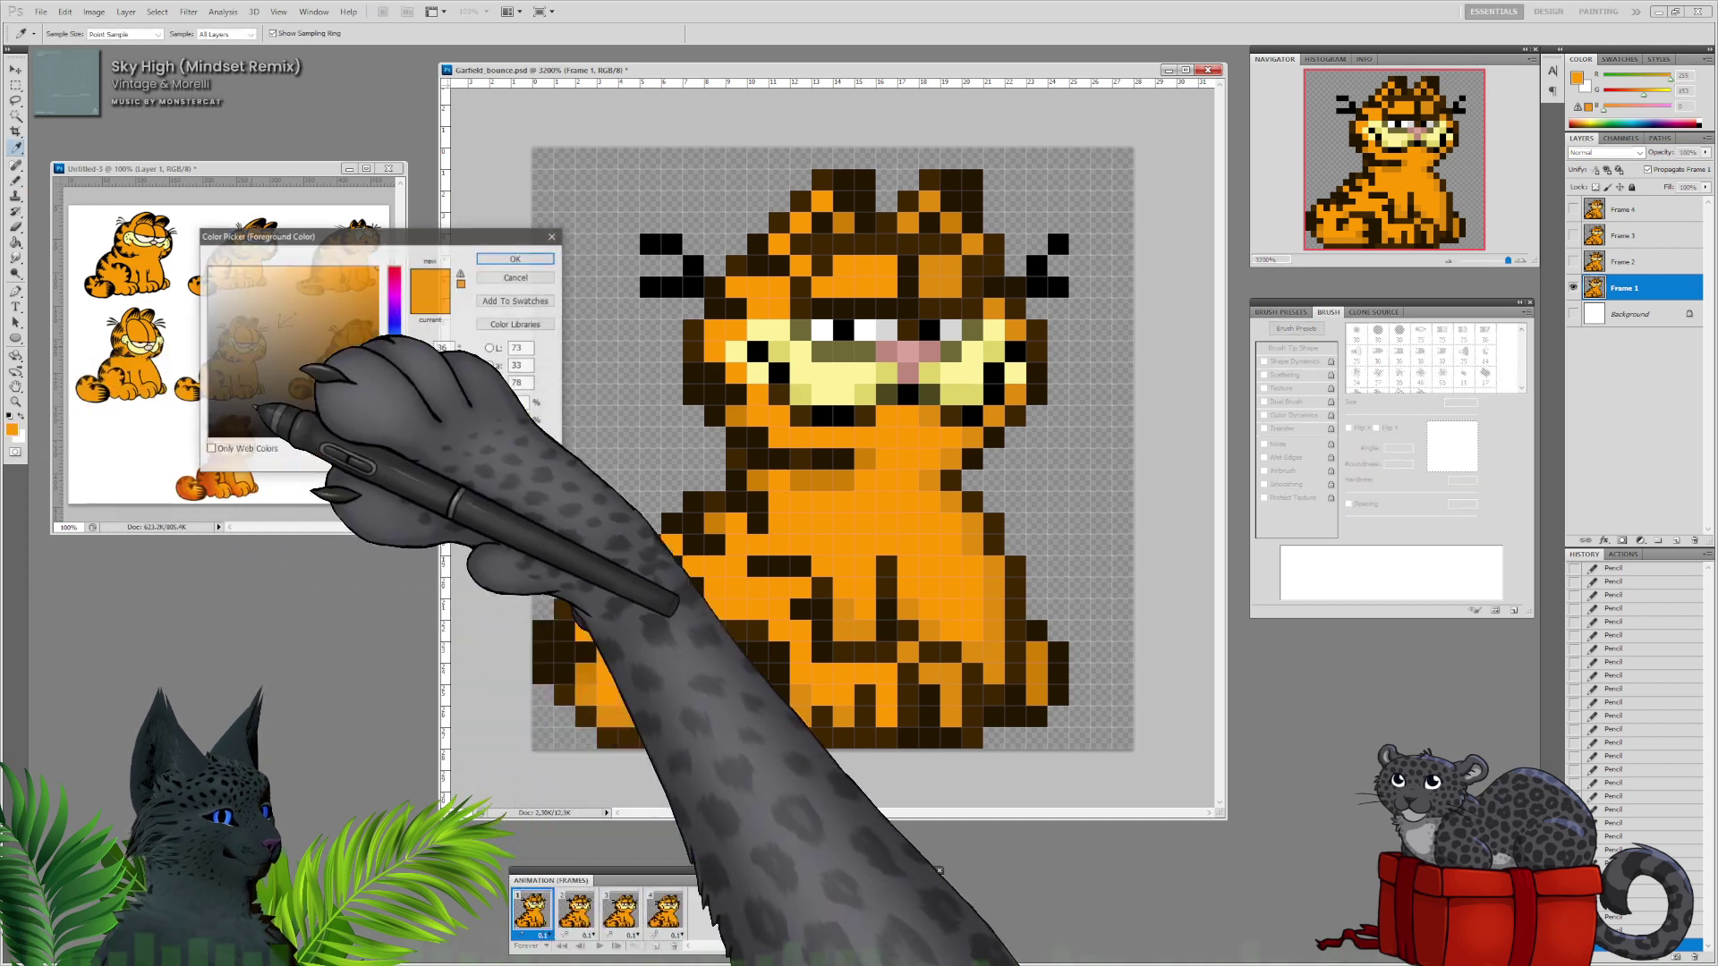
click(353, 267)
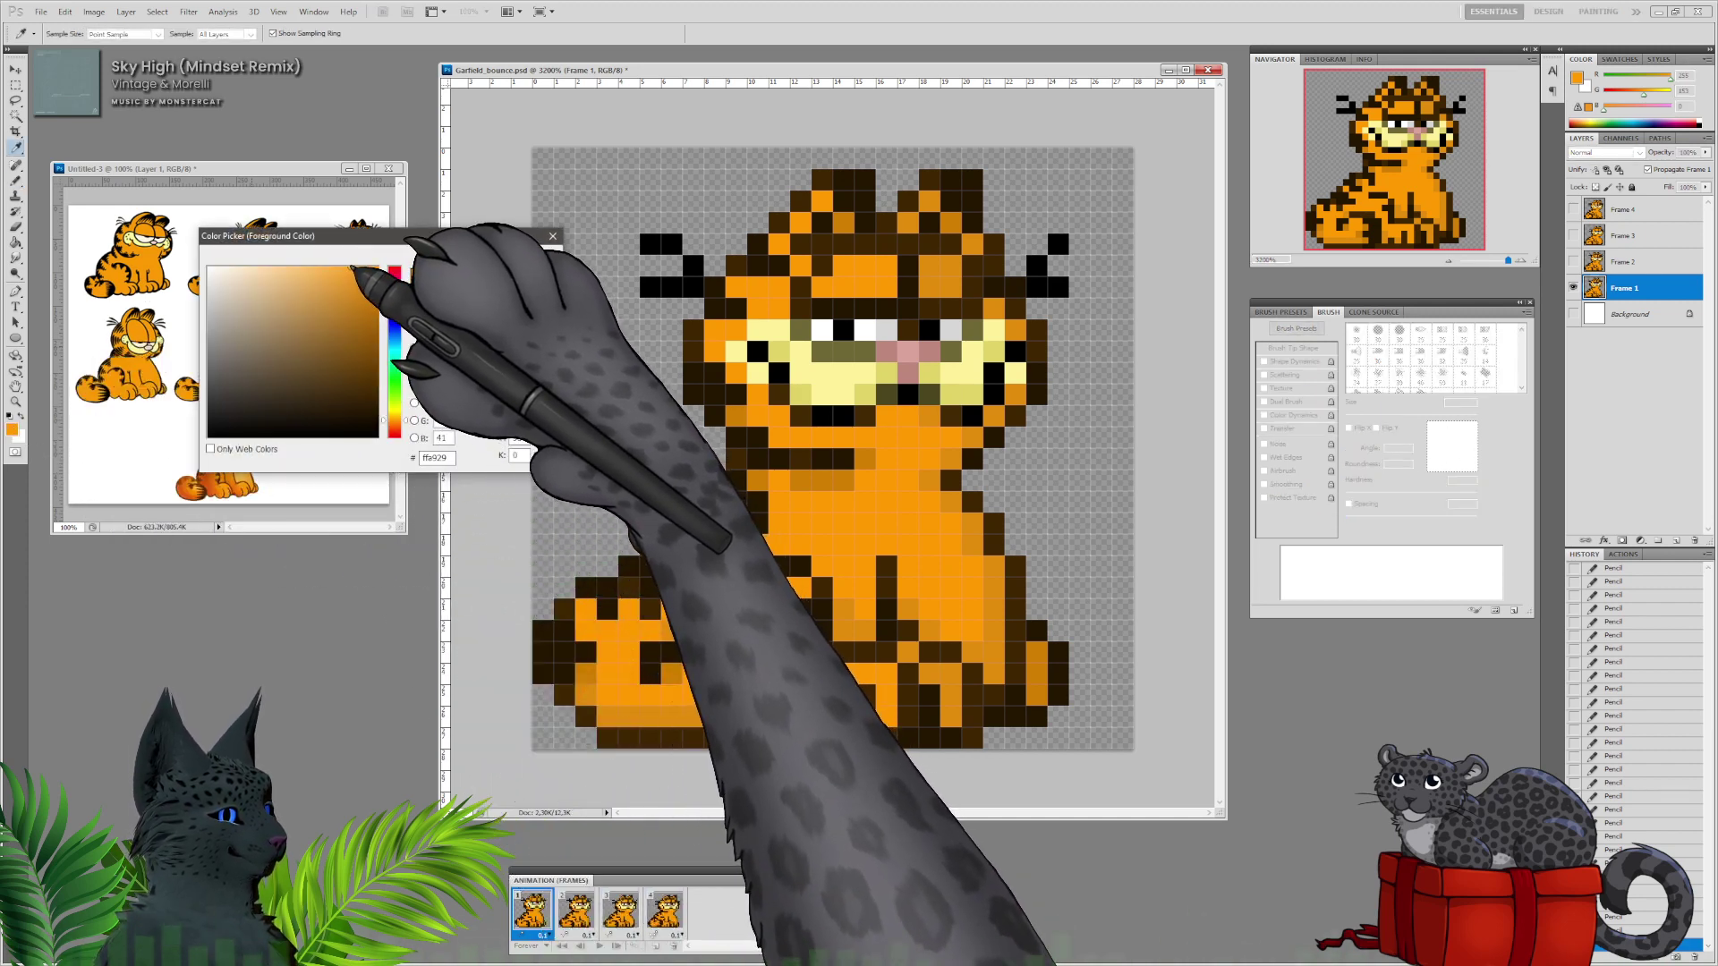
click(520, 260)
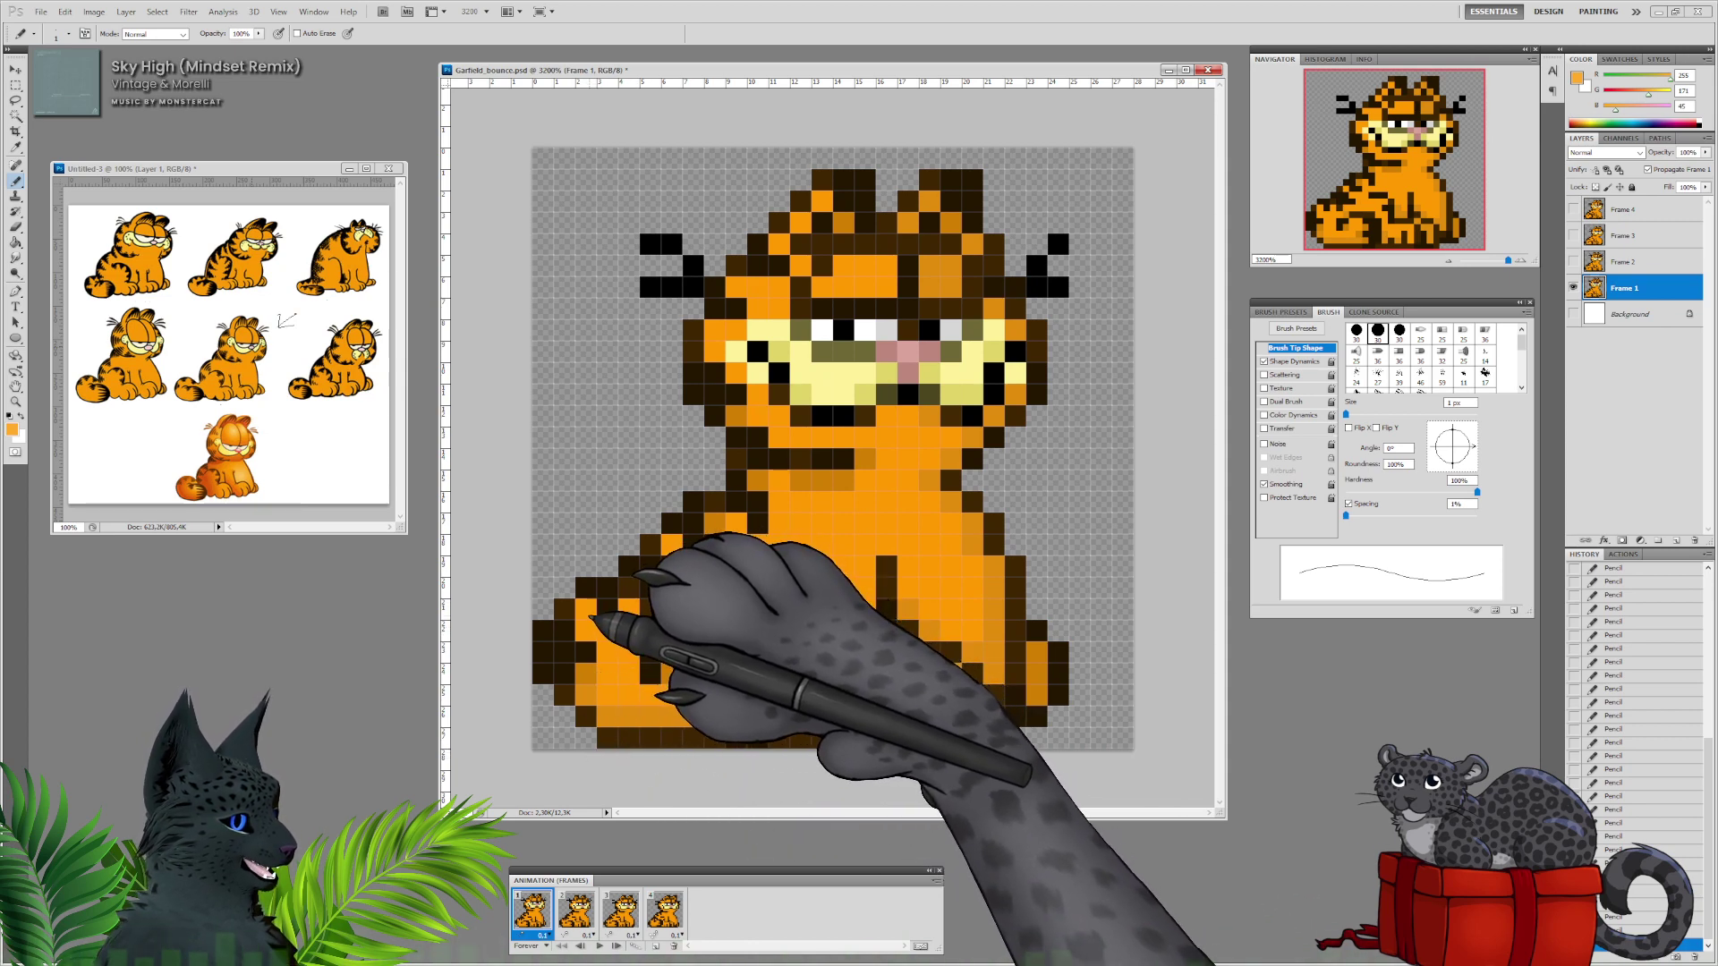
On Frame 1, paint highlight orange on the upper left of the tail, the back, the left cheek and the left side of the head.
drag(586, 610, 585, 631)
click(672, 543)
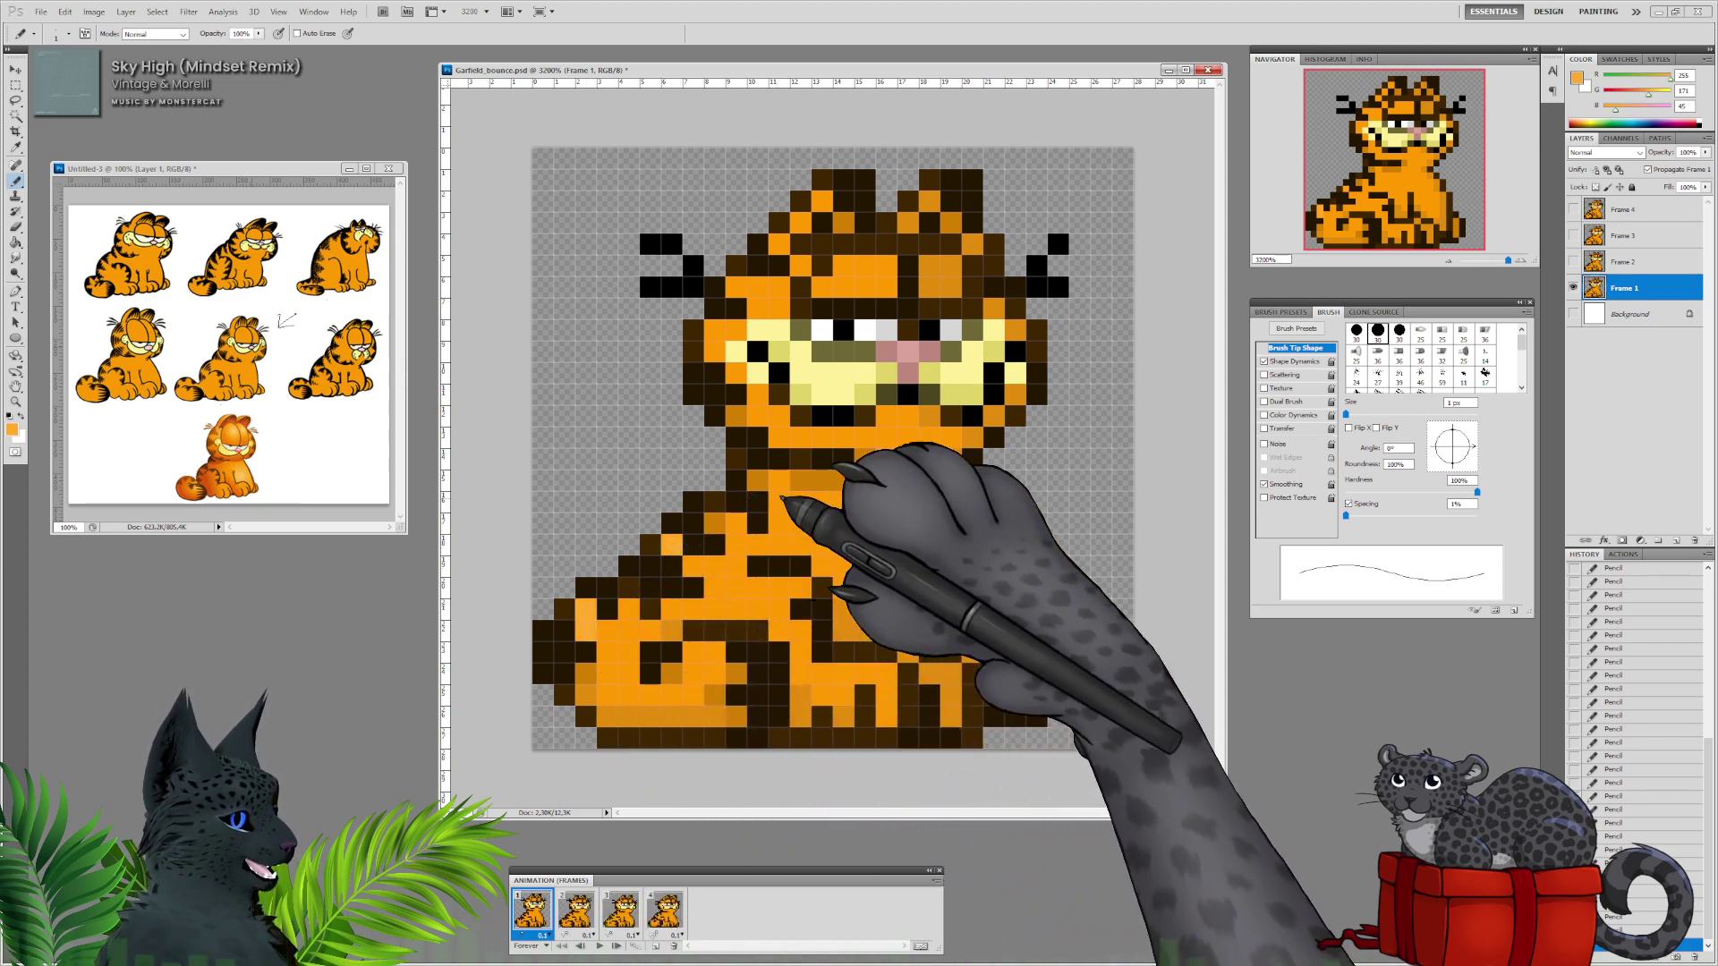
drag(715, 332, 715, 350)
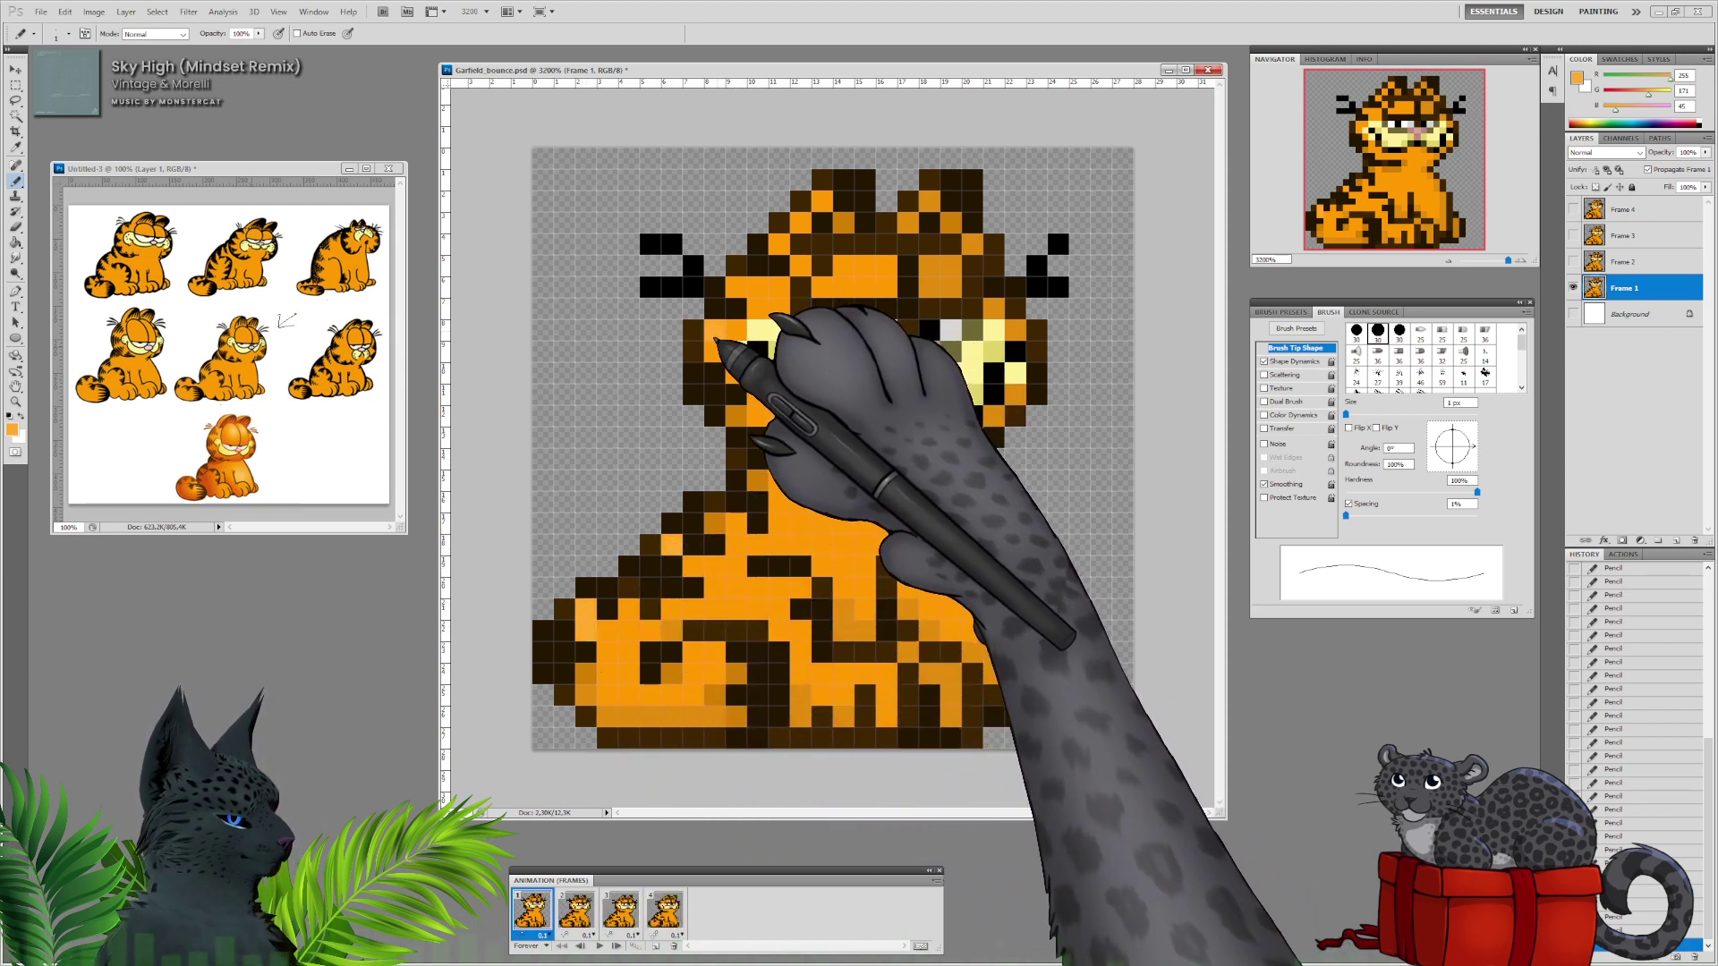
click(736, 288)
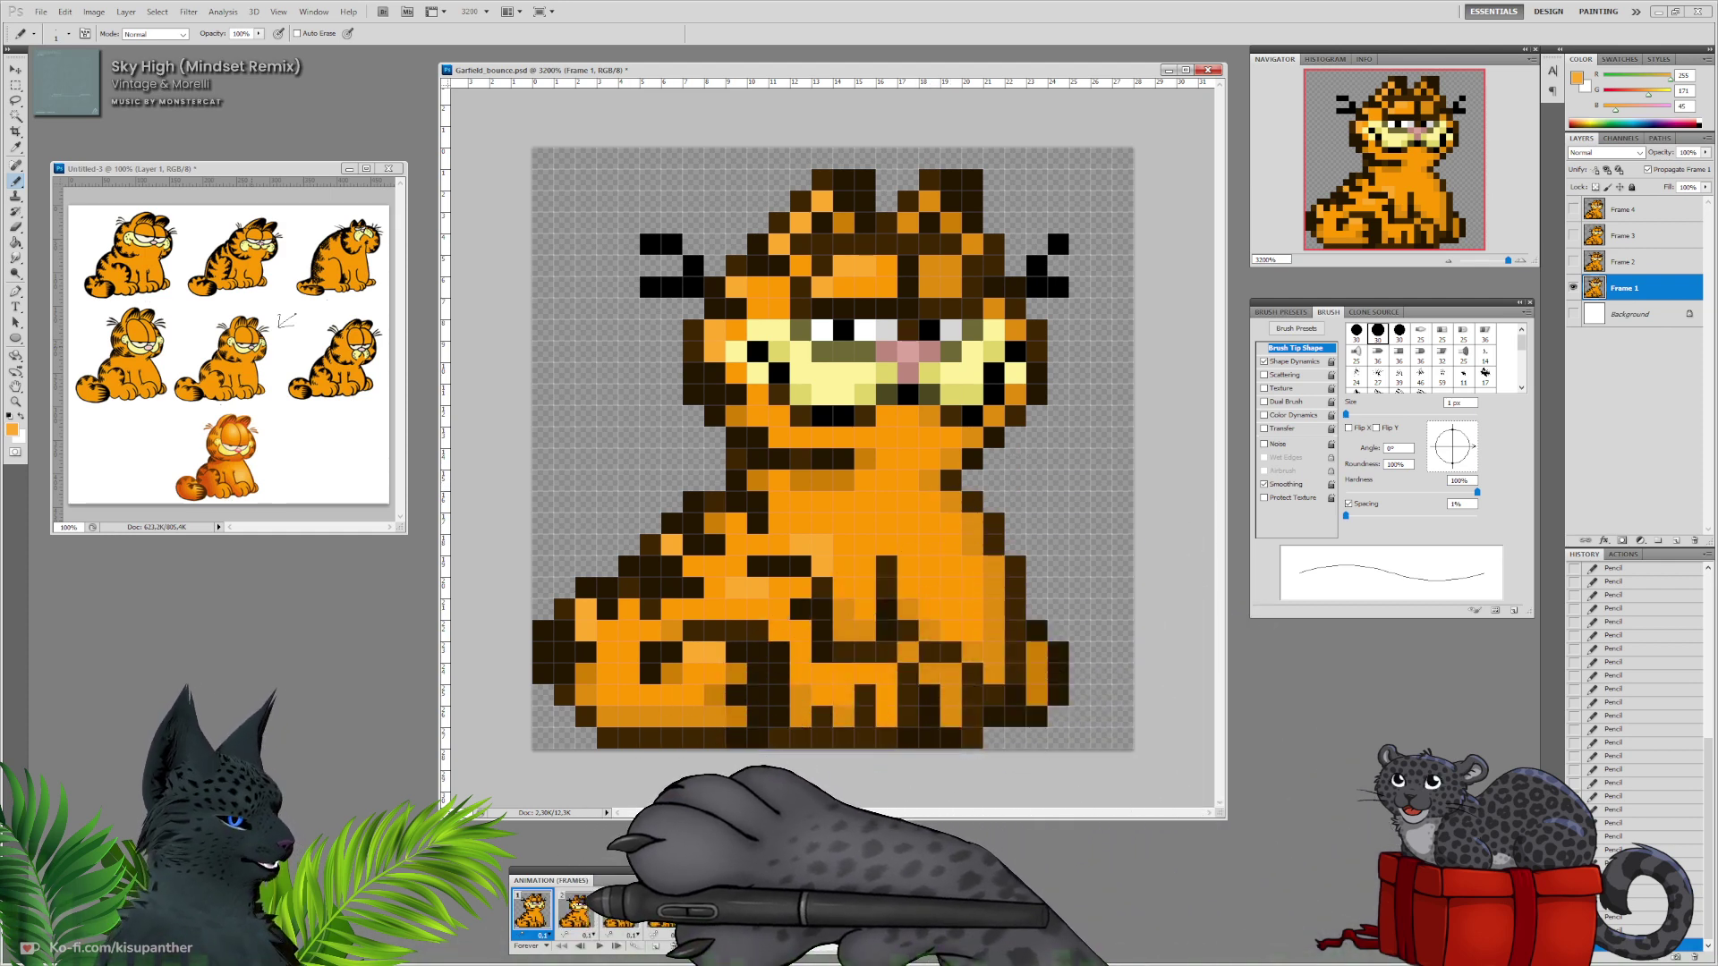
On Frame 2, add matching highlight orange to the tail, back, left cheek and forehead and compare it with Frame 1.
click(577, 912)
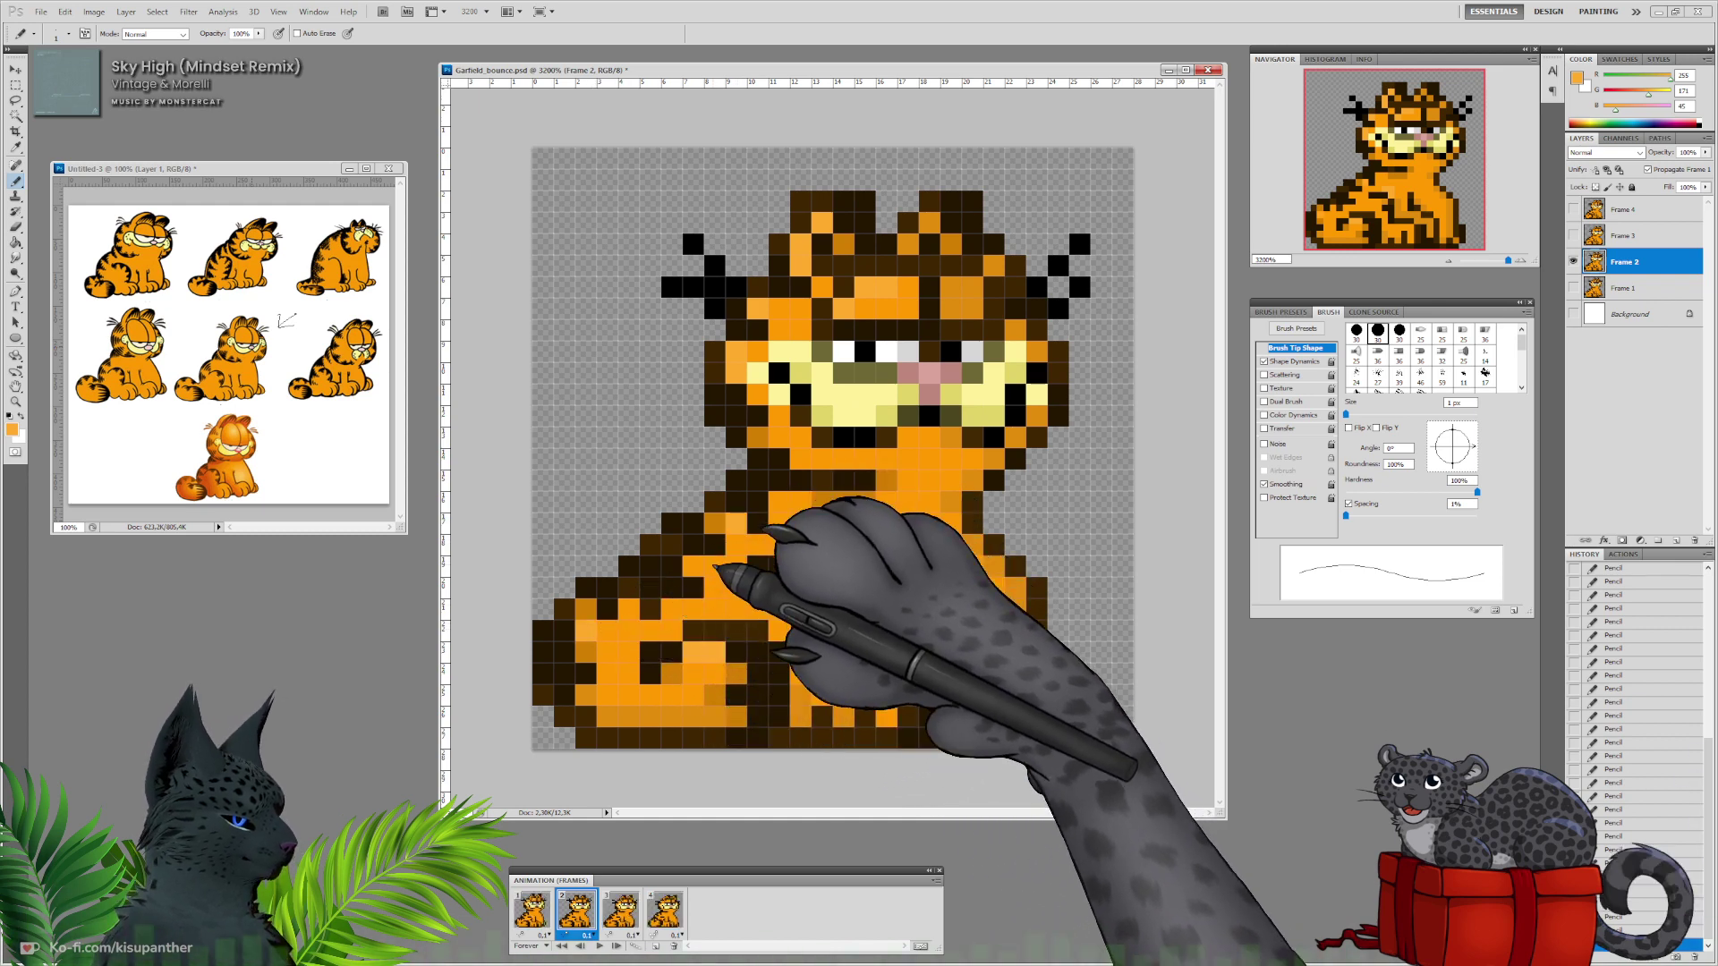
click(534, 910)
click(575, 910)
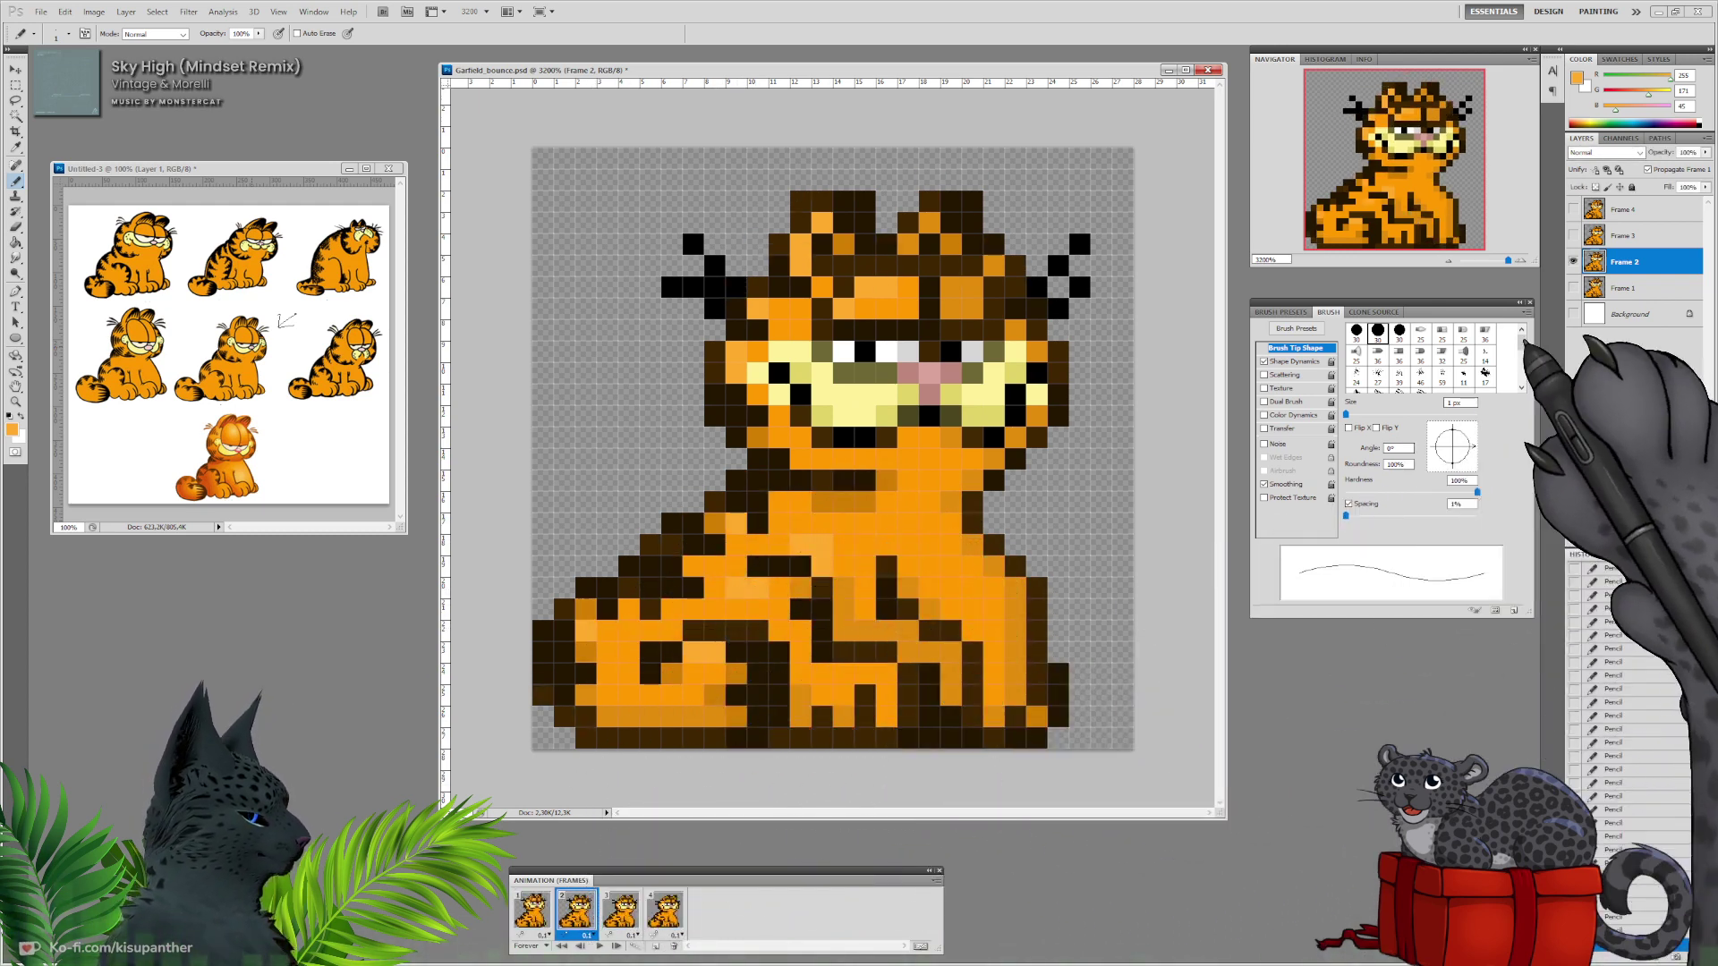
On Frame 3, add matching highlight orange to the tail, back, left cheek and forehead and compare it with Frames 2 and 1.
click(1624, 238)
click(620, 910)
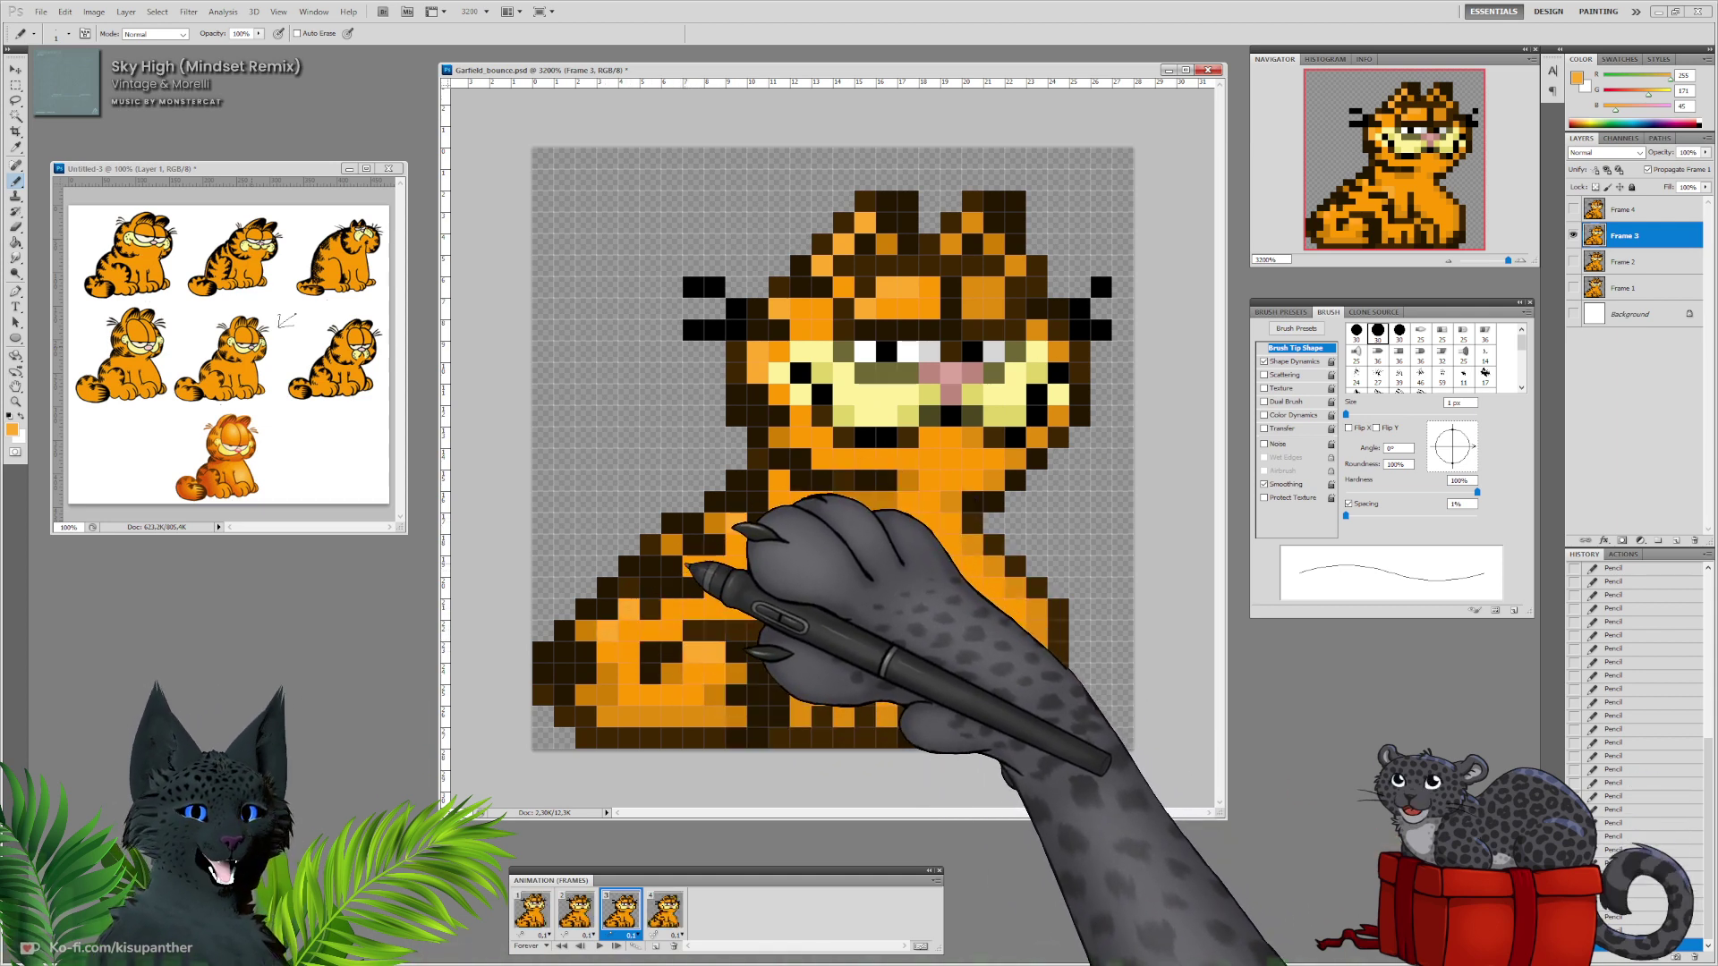
click(586, 912)
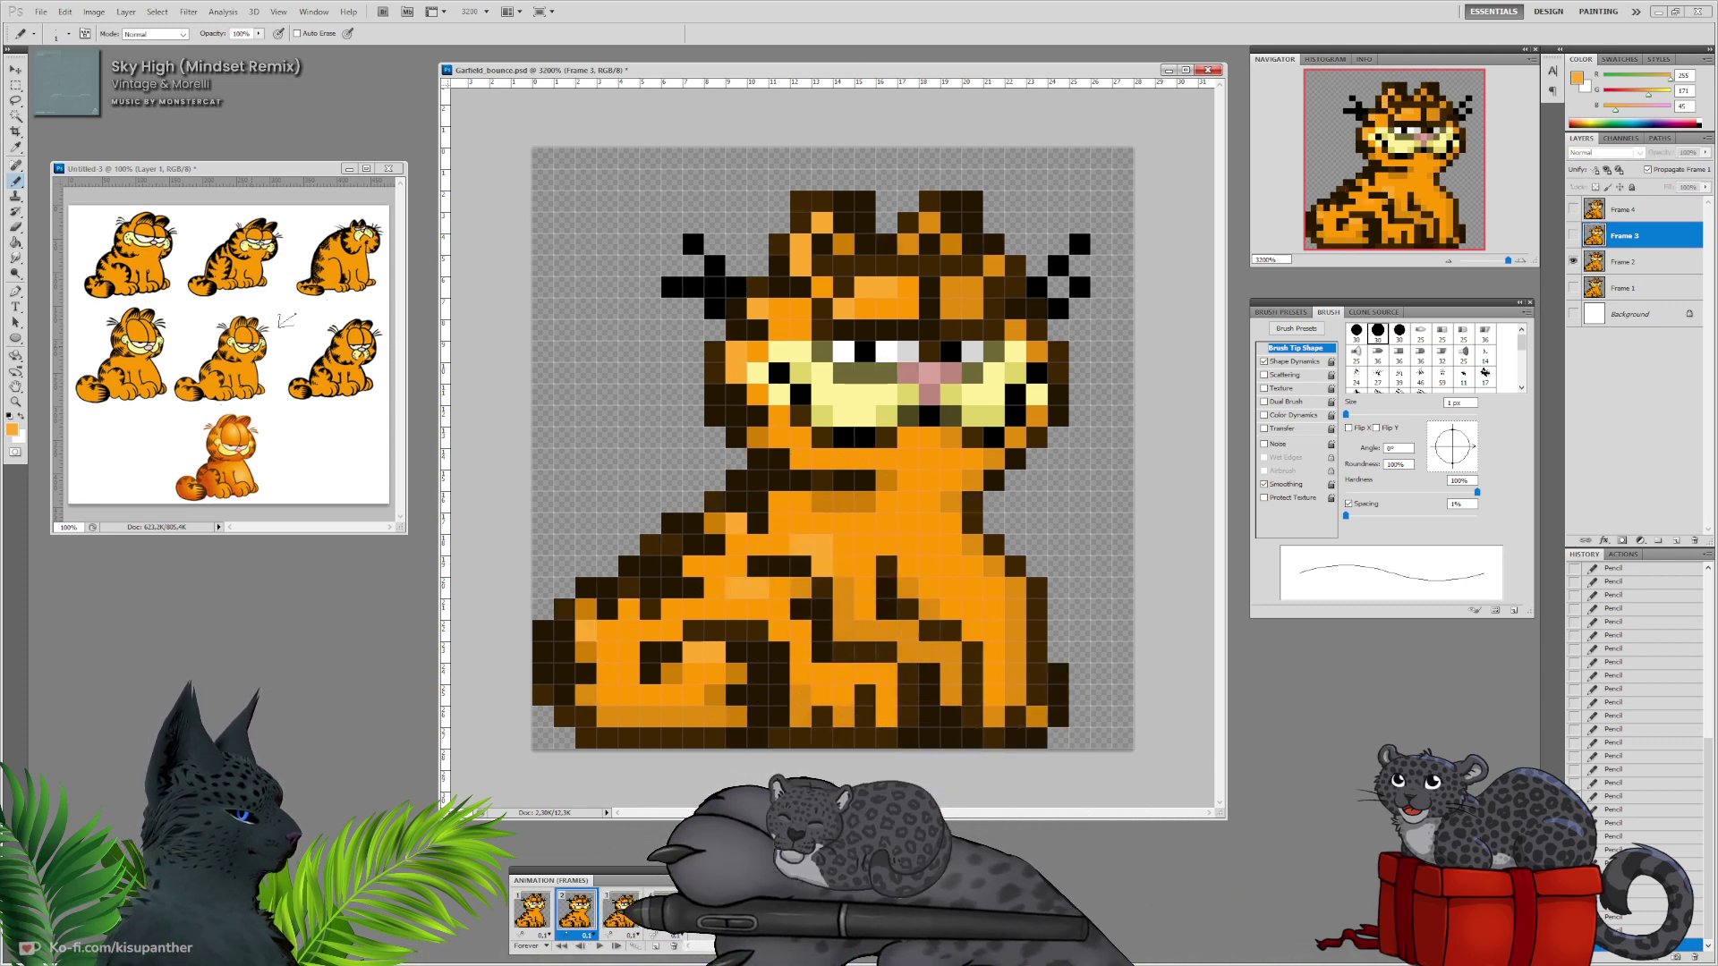
click(630, 912)
click(585, 912)
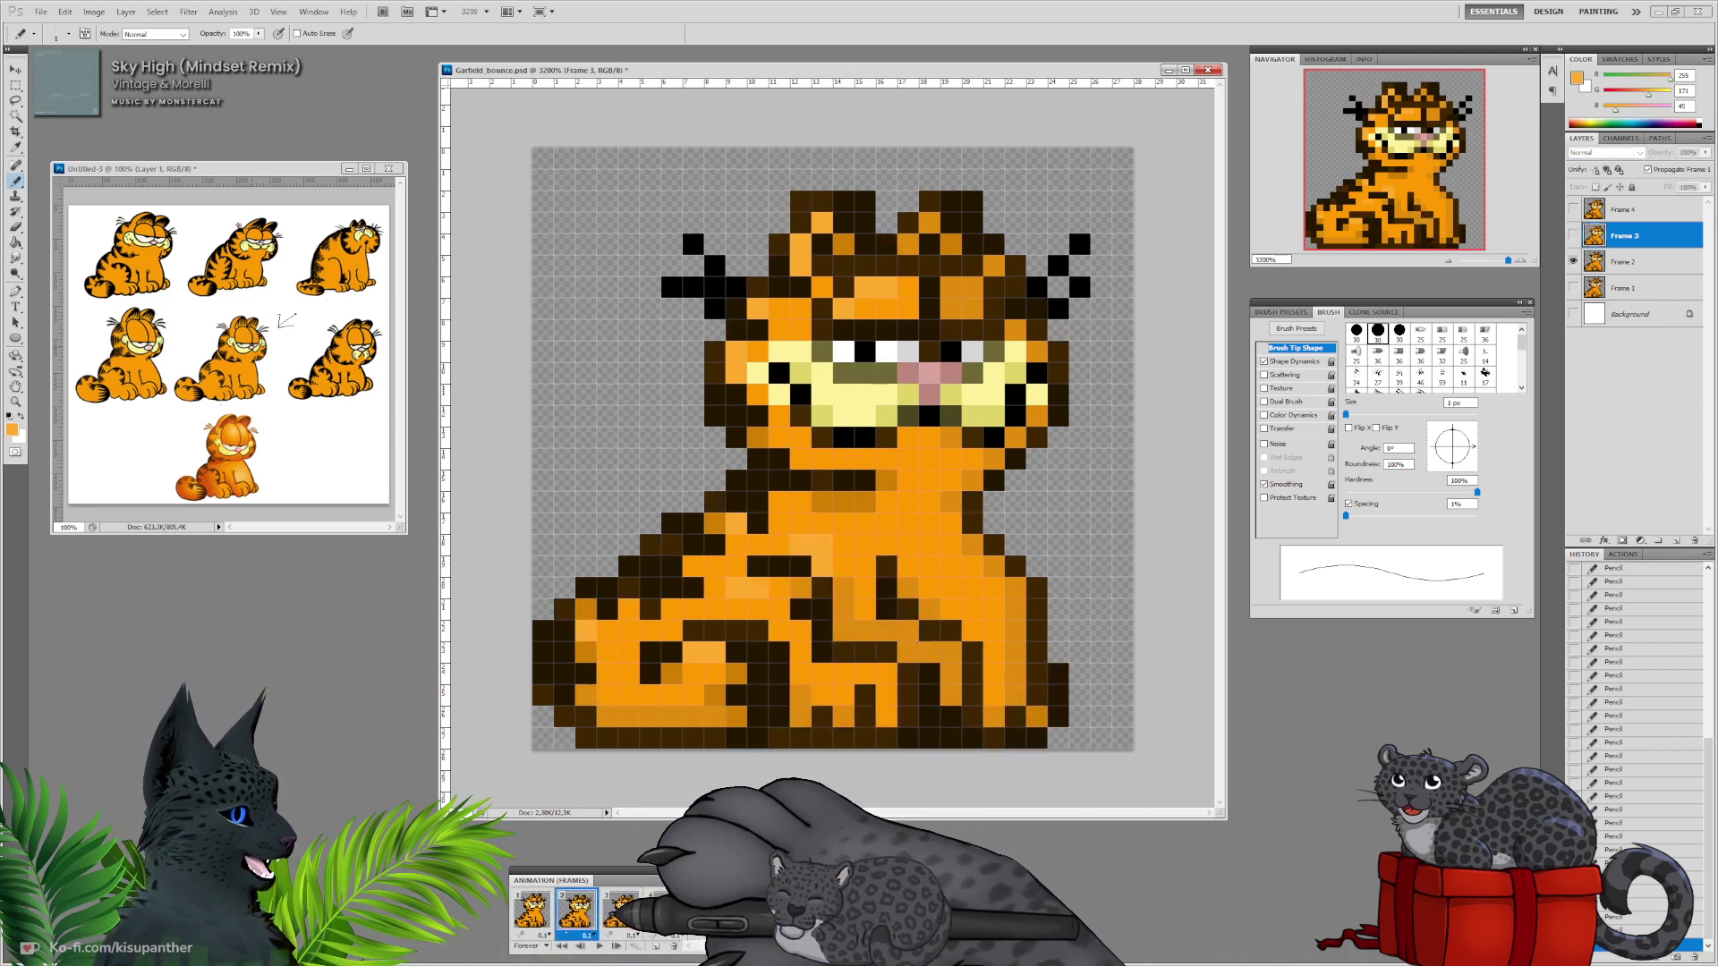
click(620, 910)
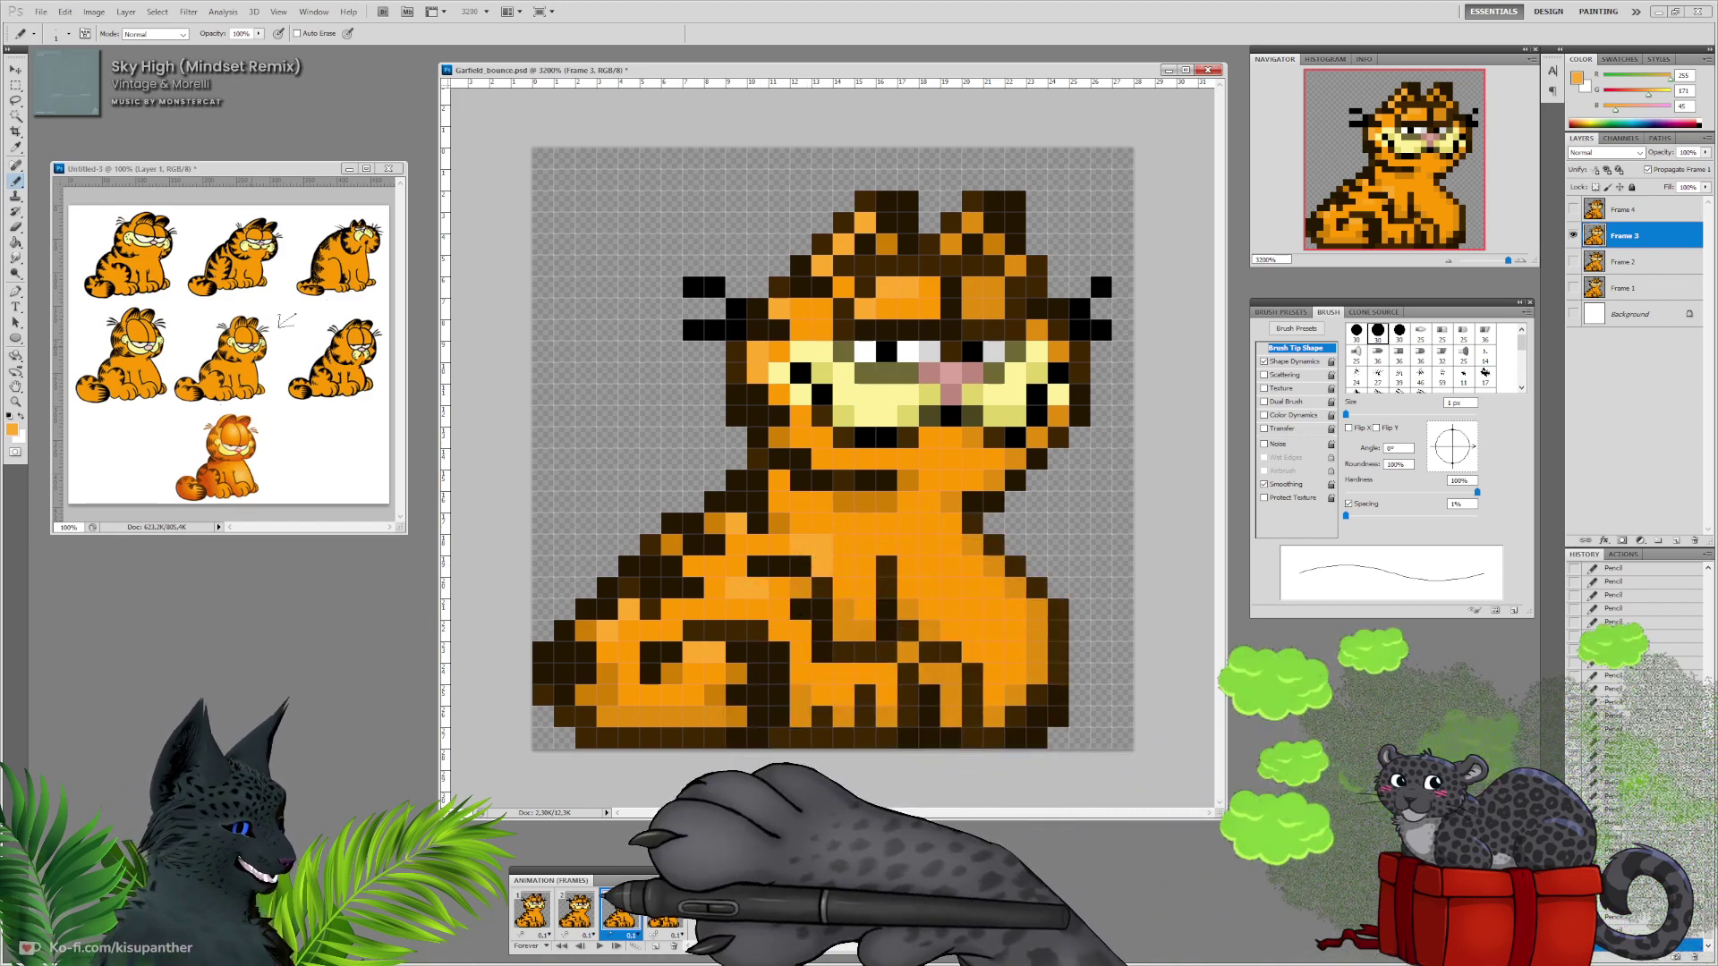
click(577, 910)
click(534, 910)
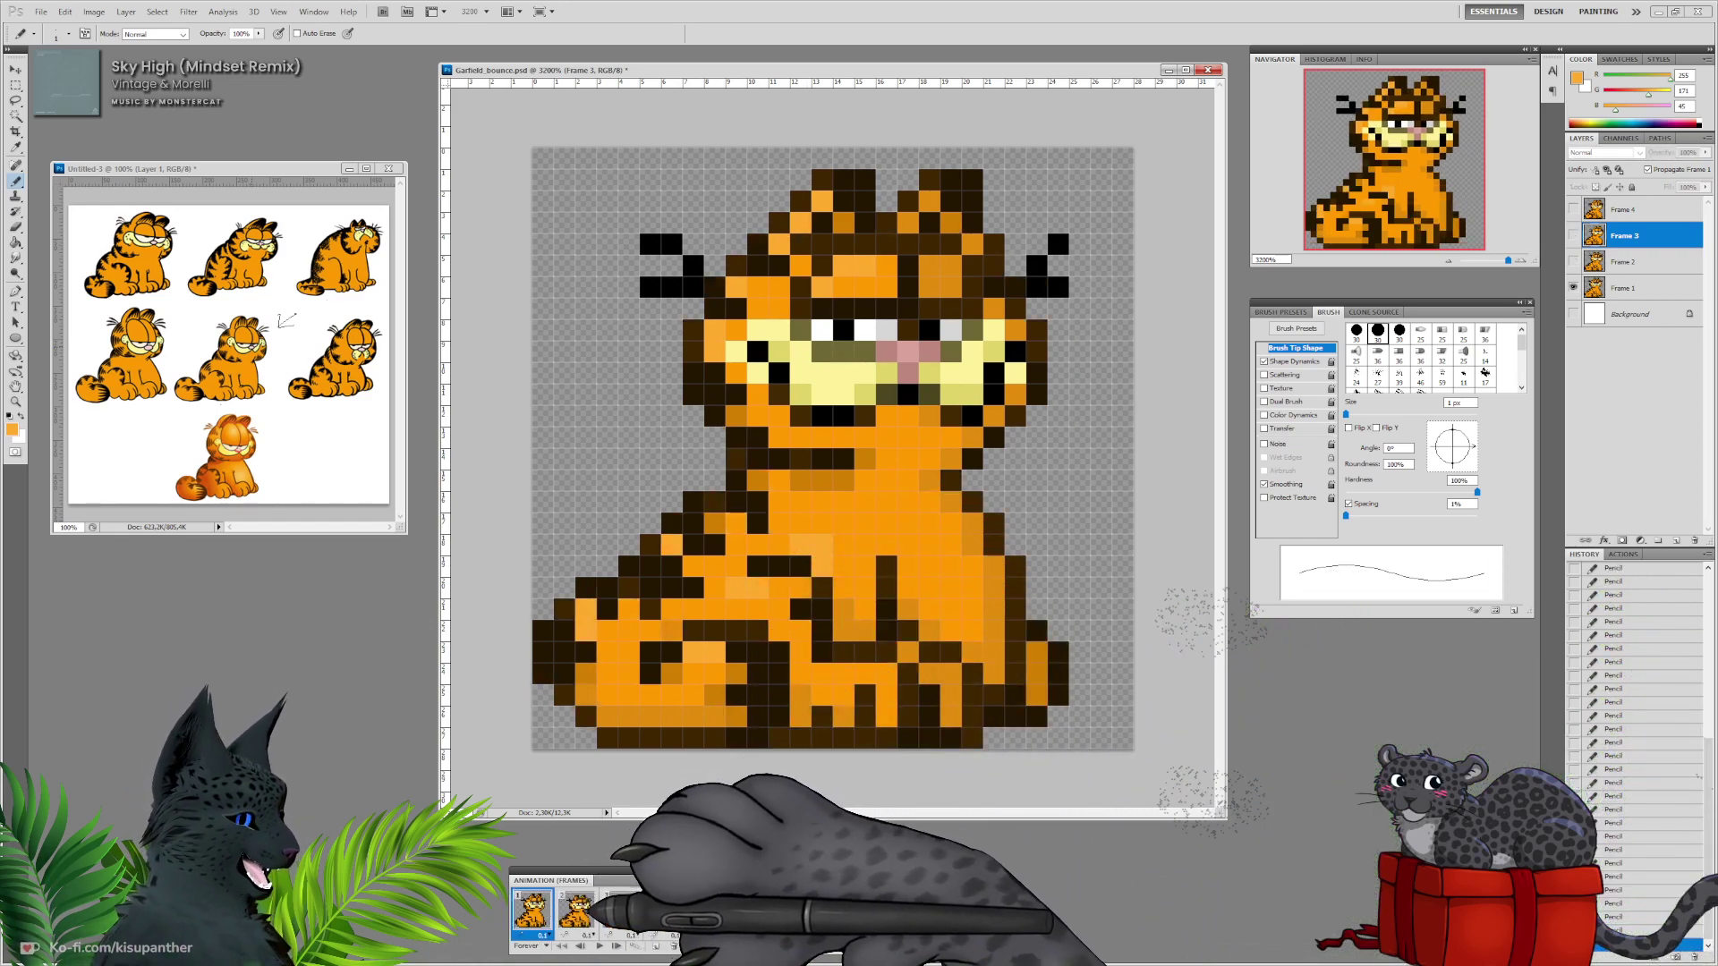
Compare the highlight placement across Frames 1, 2 and 3.
click(578, 911)
click(620, 910)
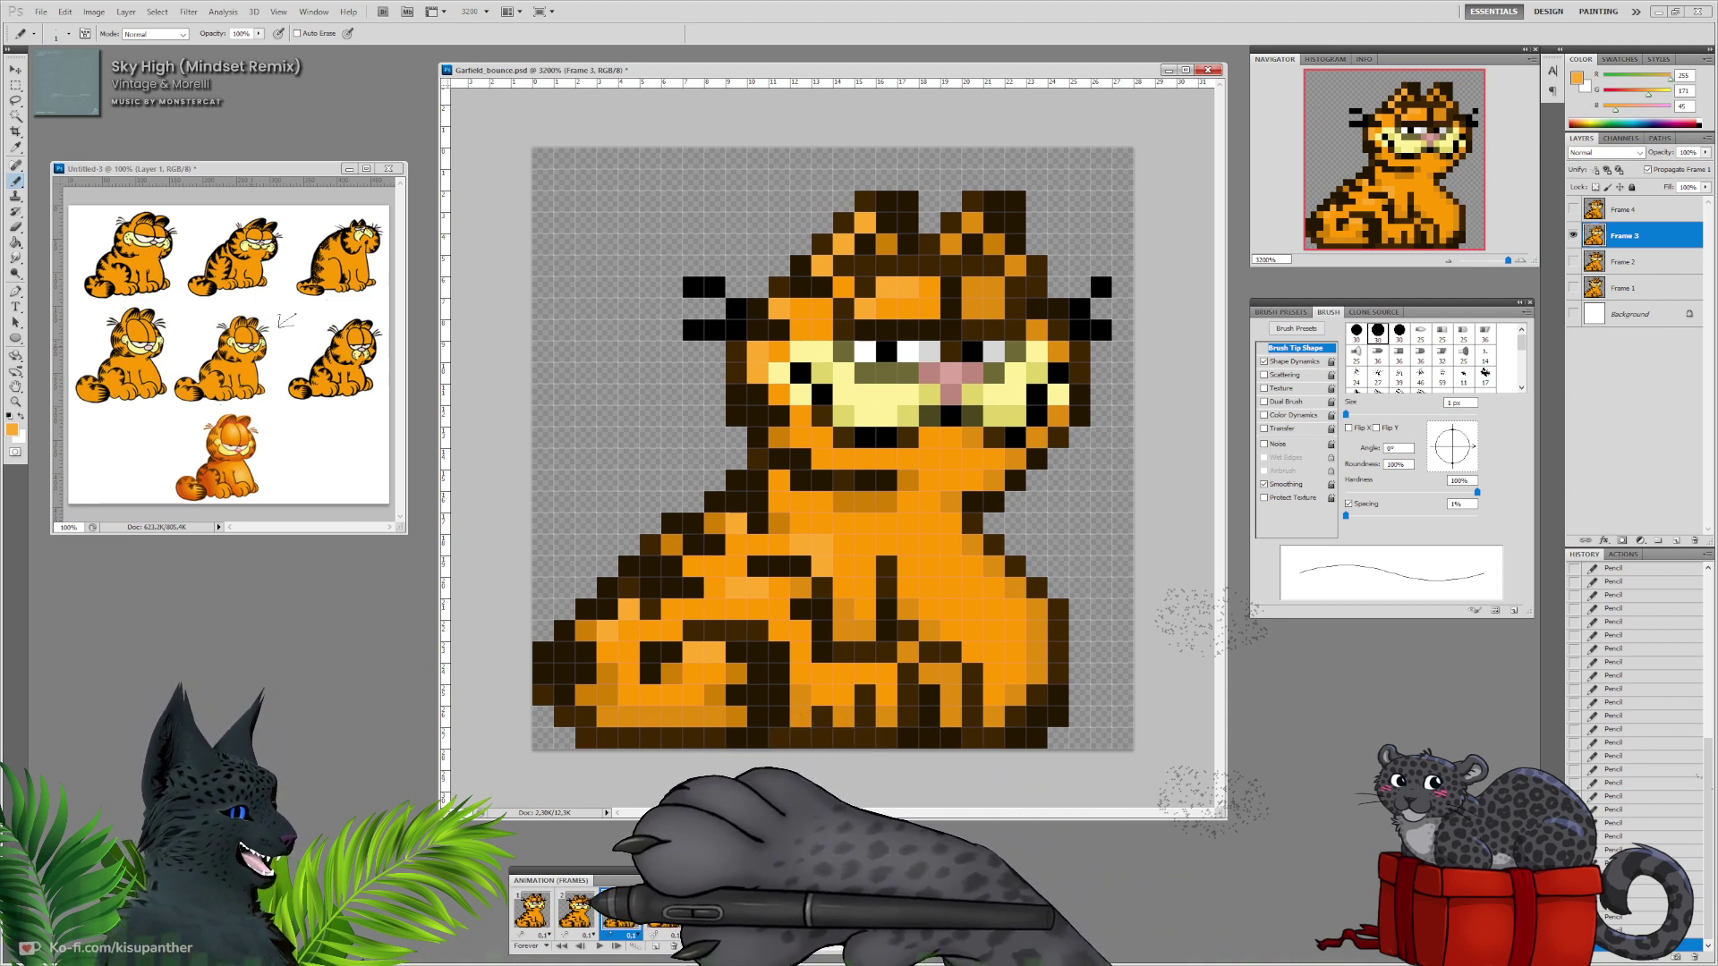
click(577, 911)
click(534, 911)
click(575, 909)
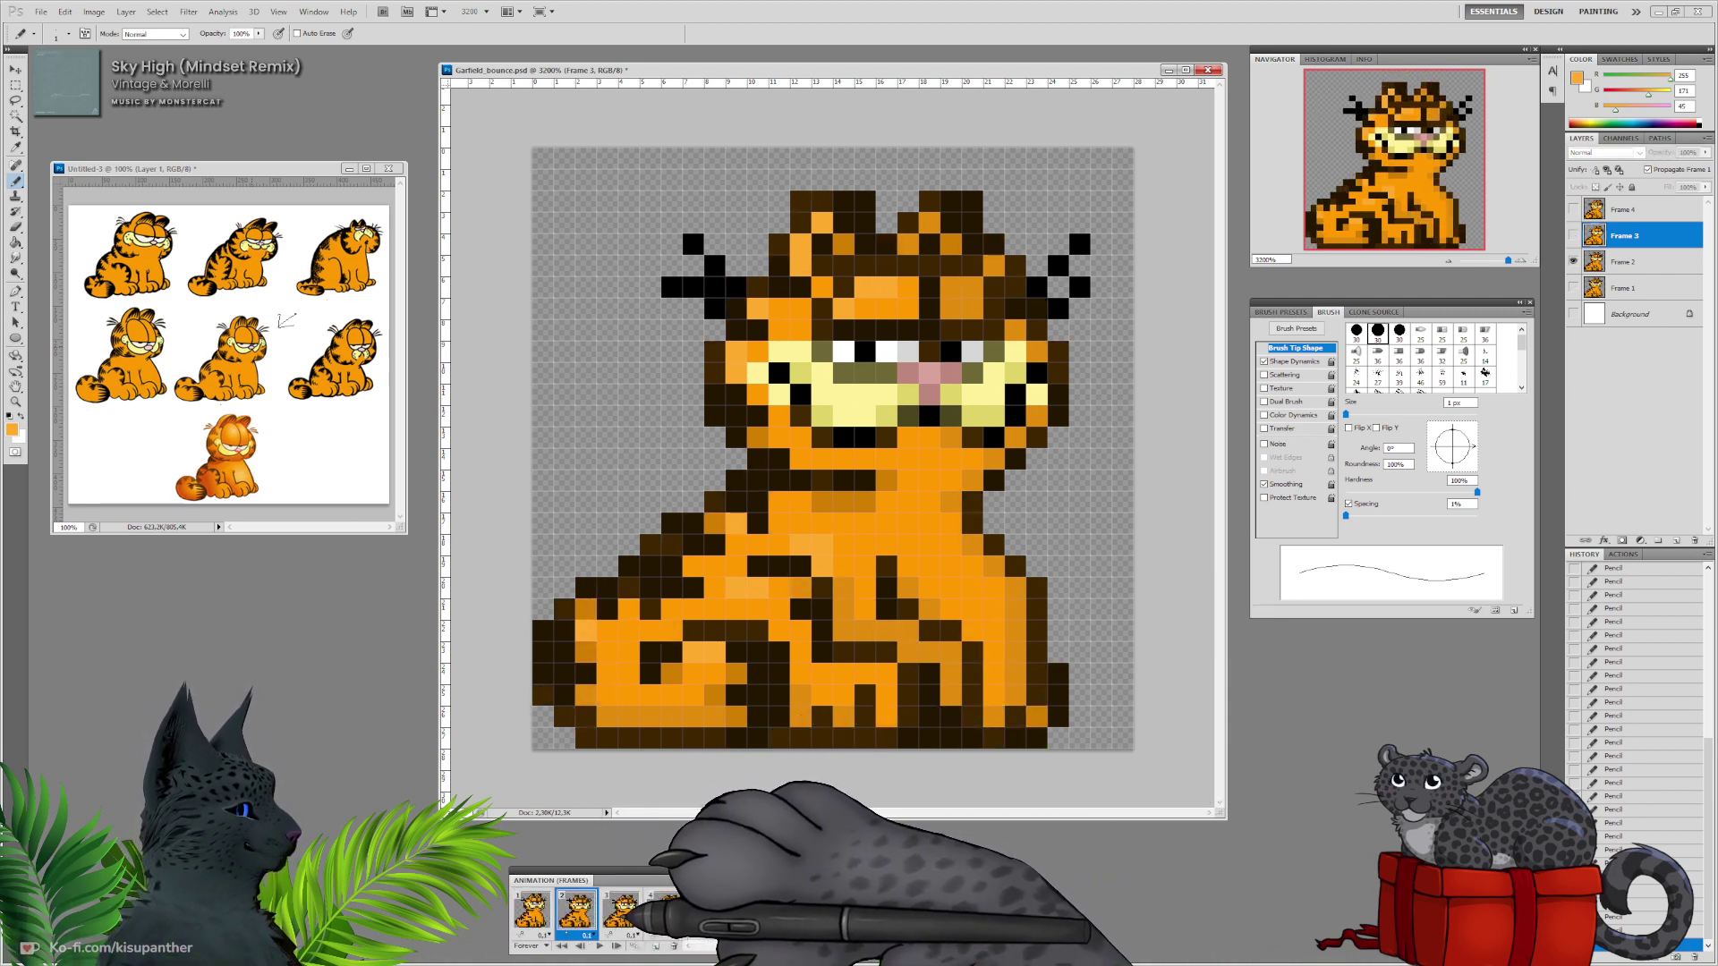
On Frame 4, add matching highlight orange to the tail, back, left cheek and forehead and compare it with the other frames.
click(620, 910)
click(665, 910)
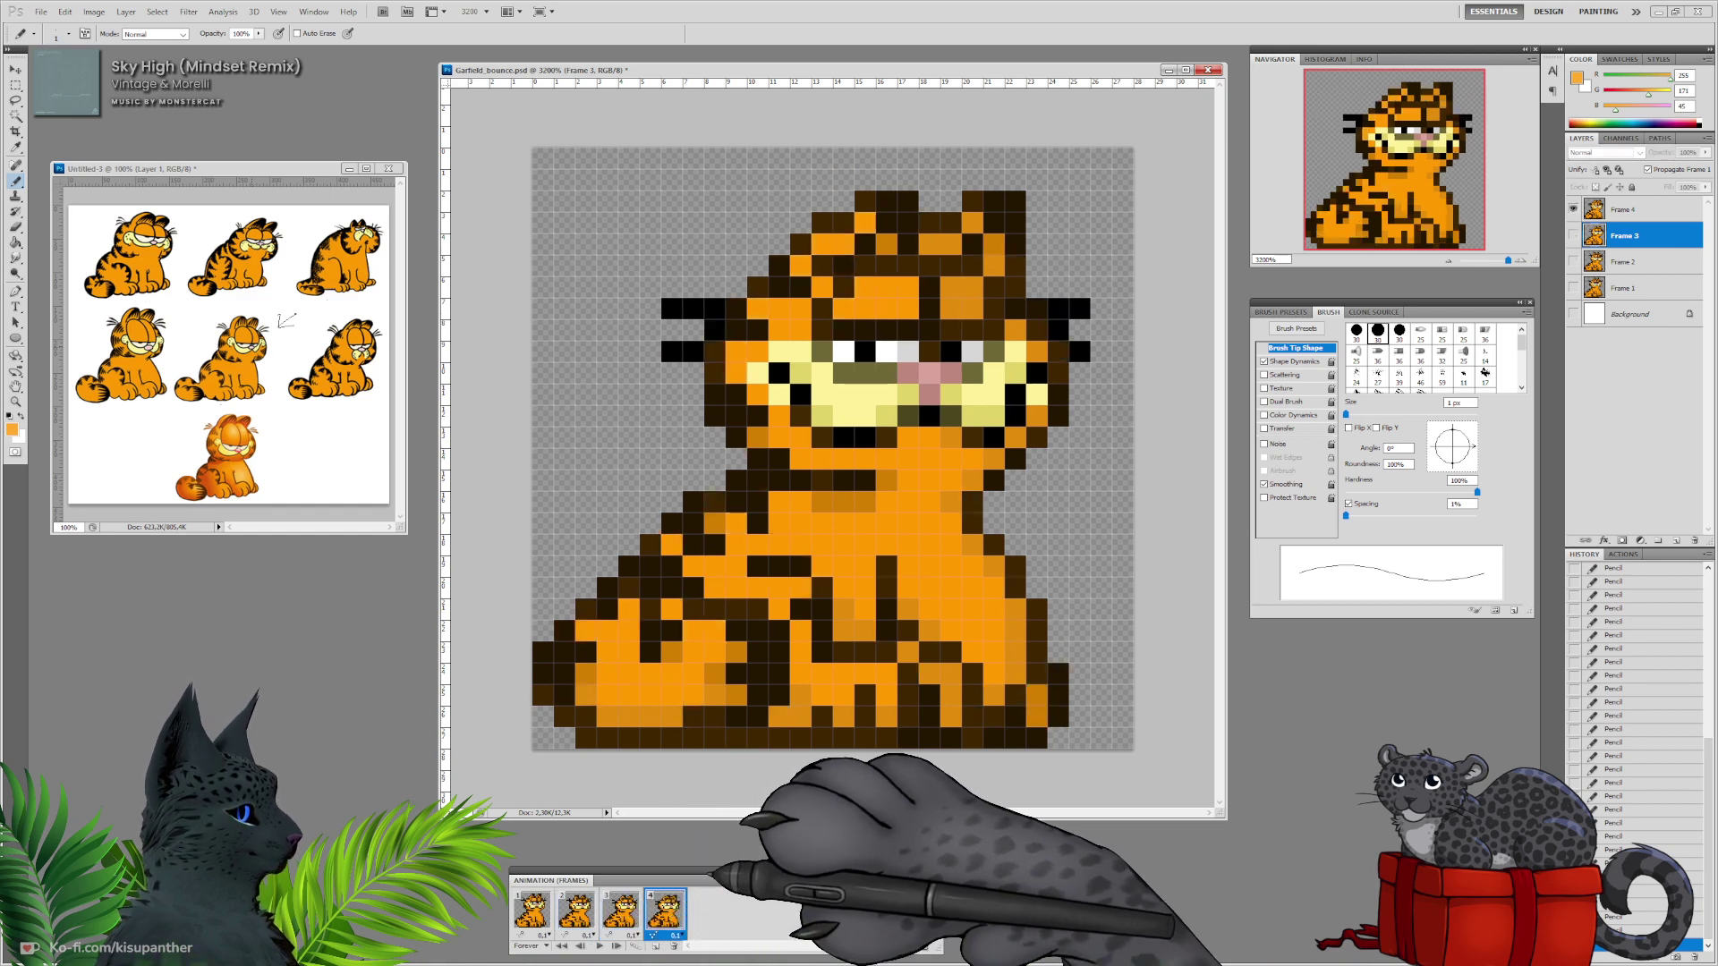
click(1643, 212)
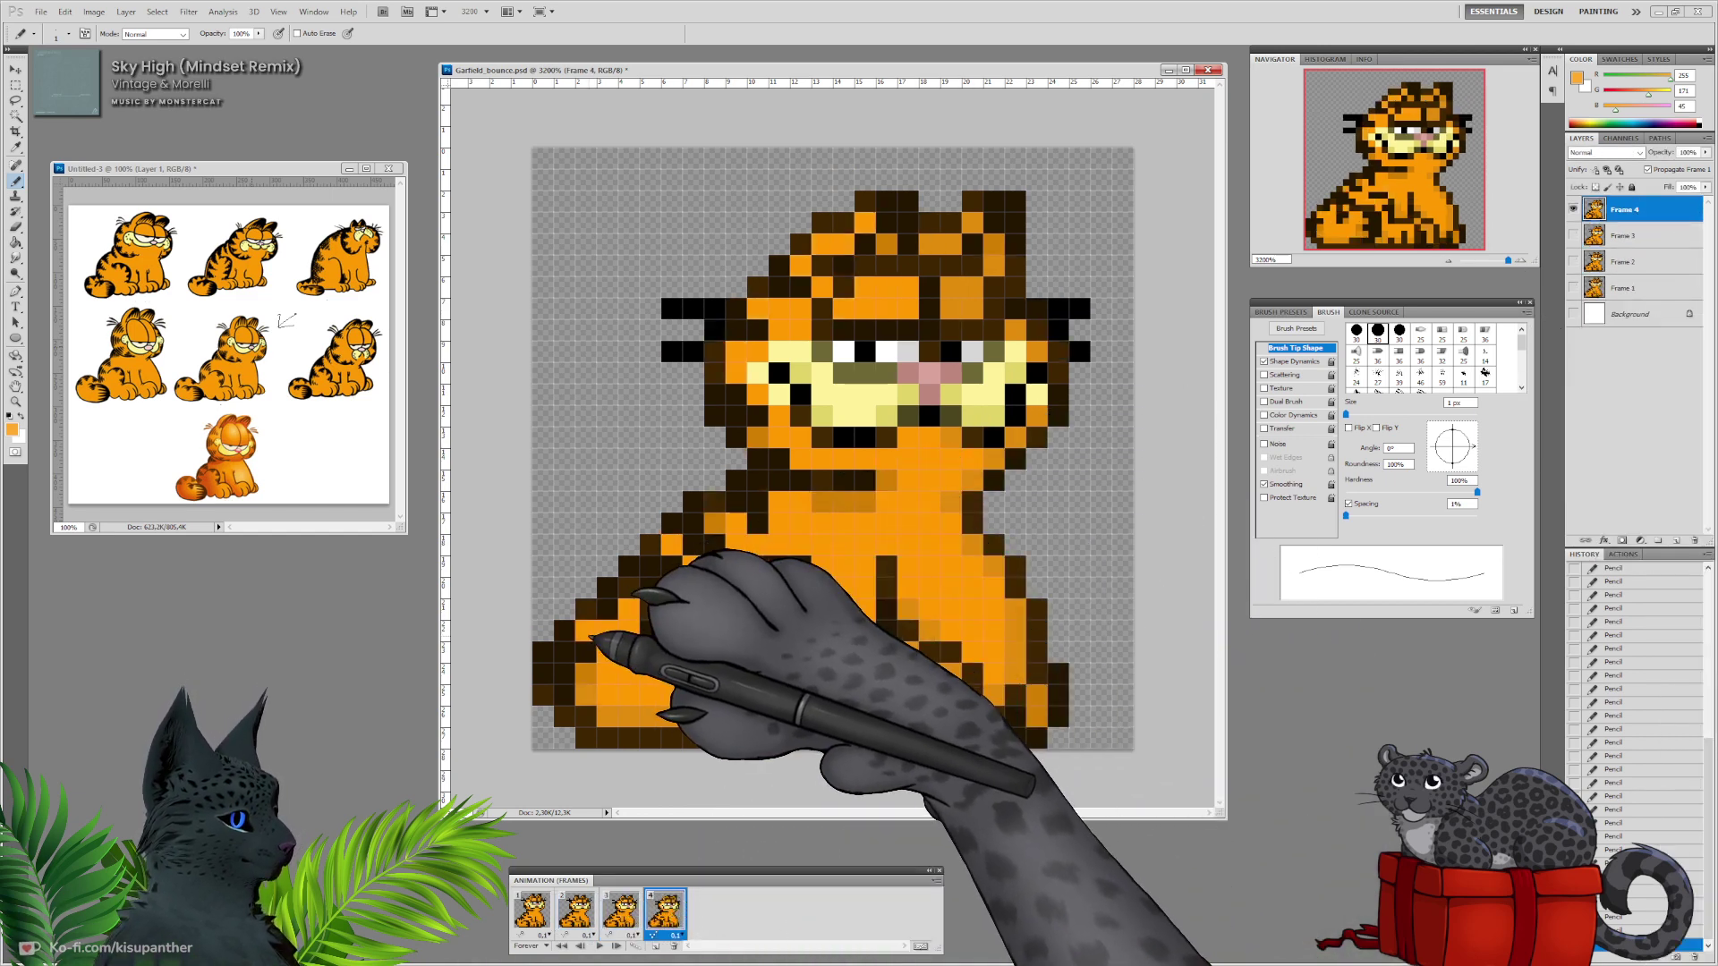
click(587, 632)
click(631, 612)
mouse_move(694, 631)
mouse_down()
mouse_move(769, 530)
mouse_move(736, 588)
mouse_up()
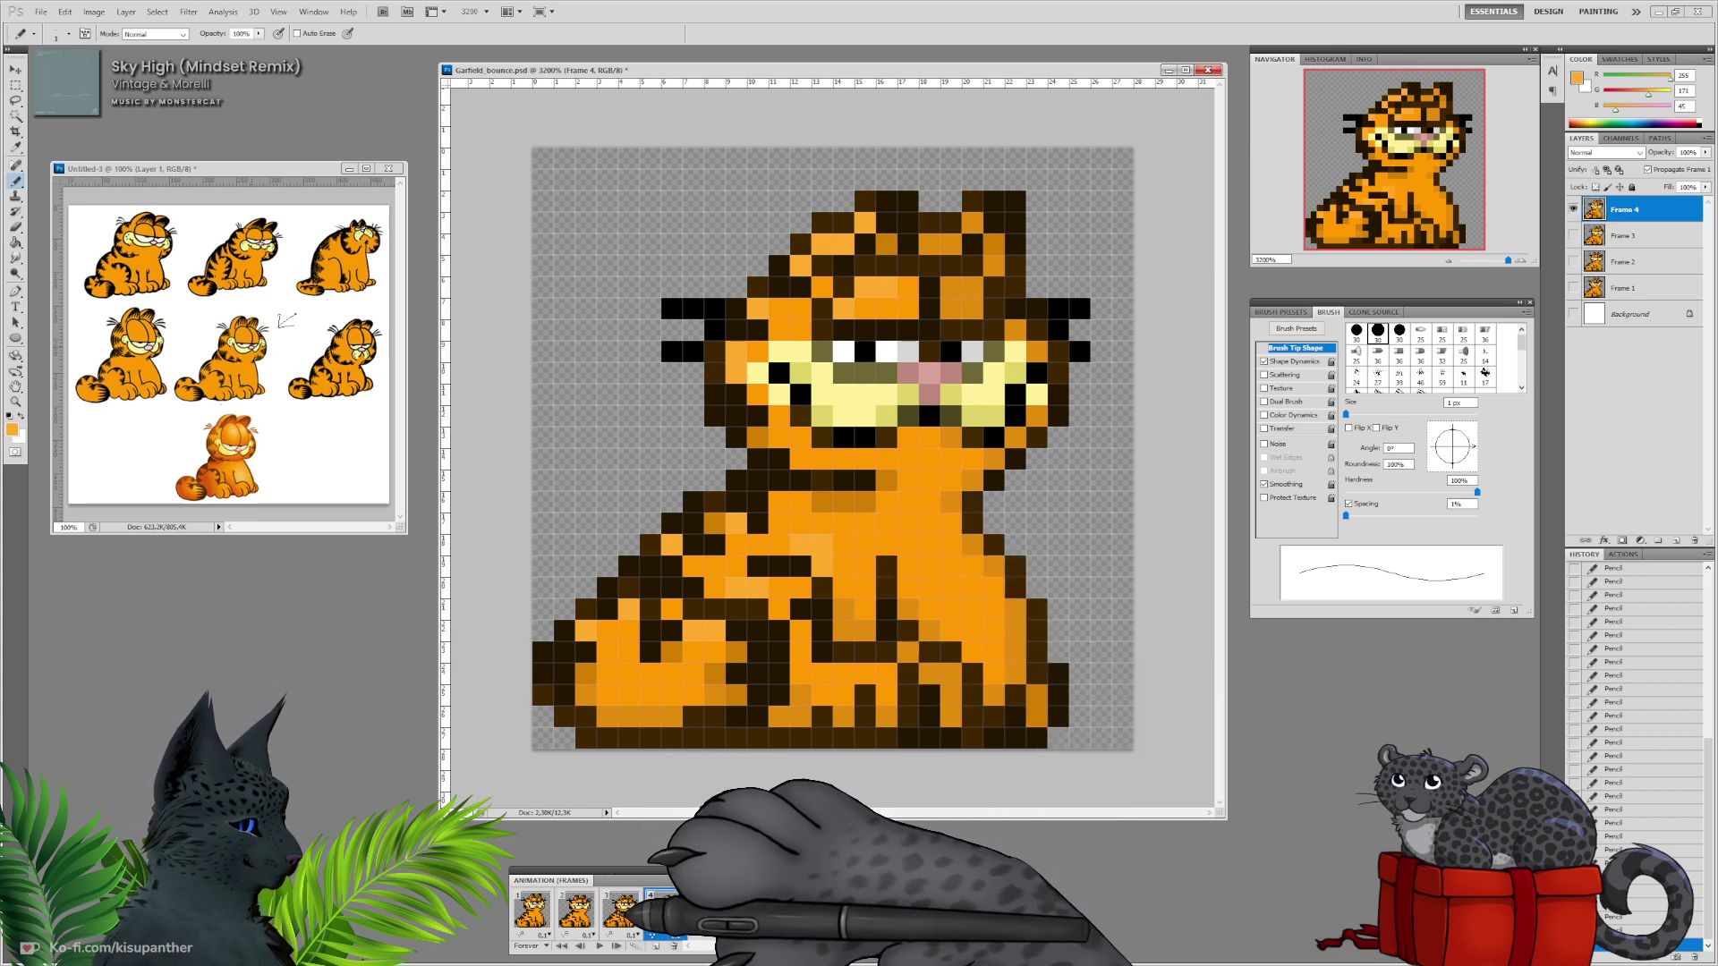
click(620, 910)
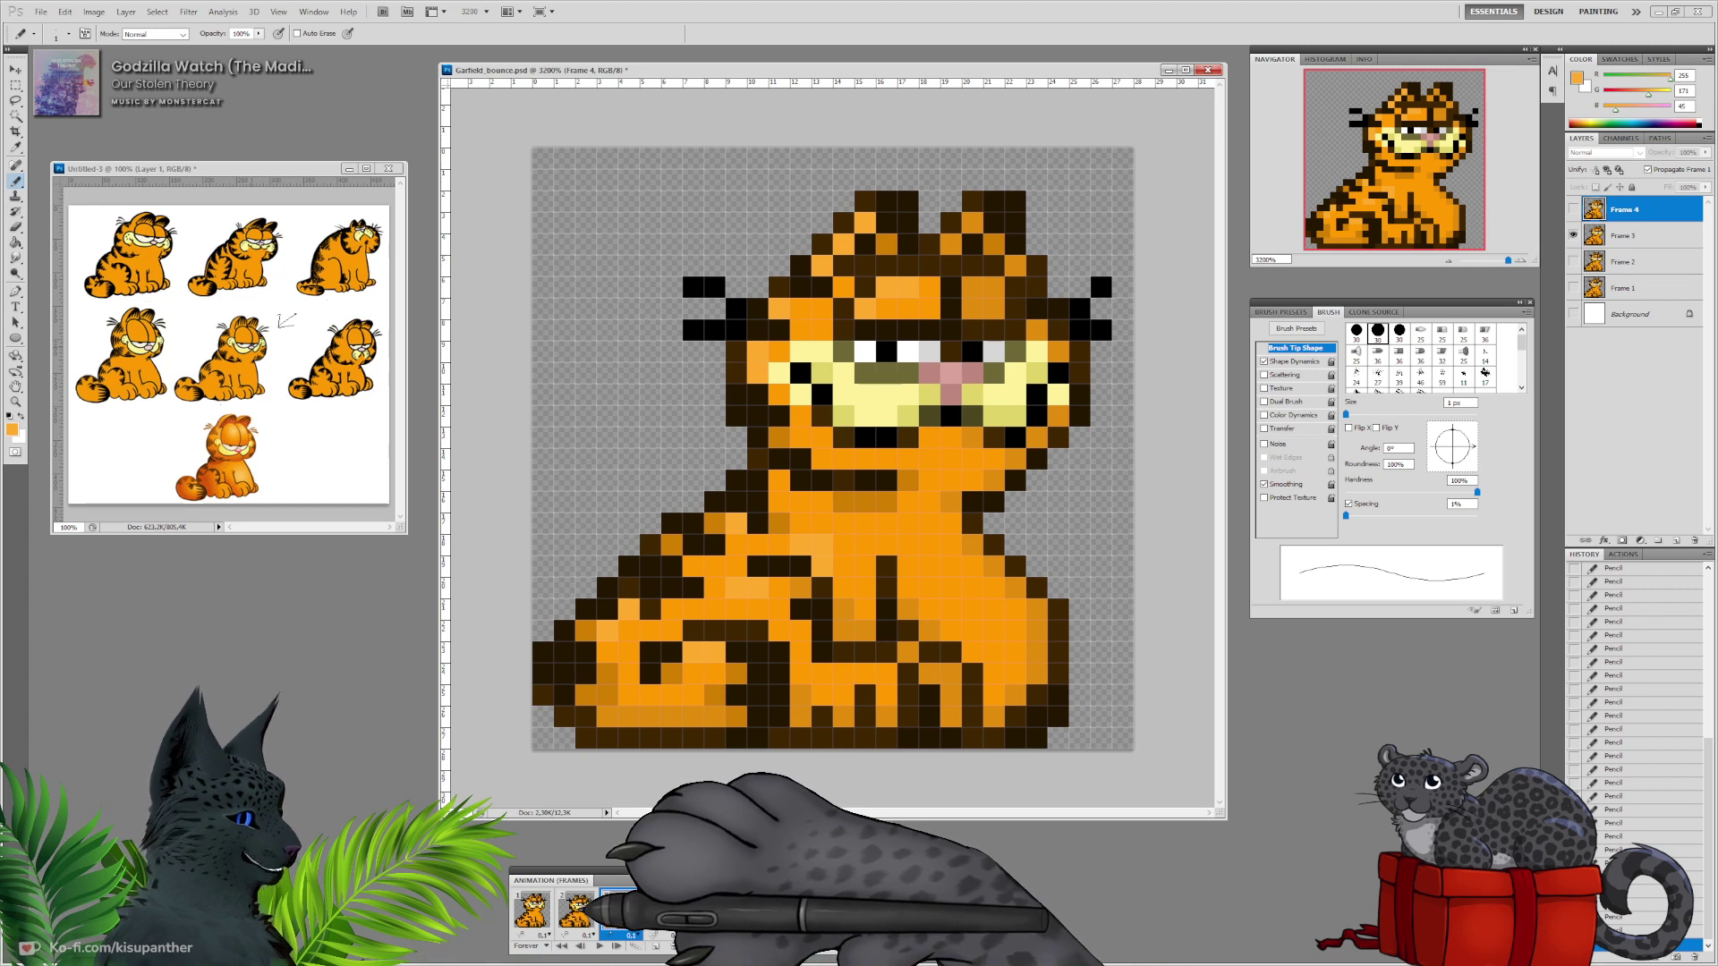
click(577, 910)
click(539, 909)
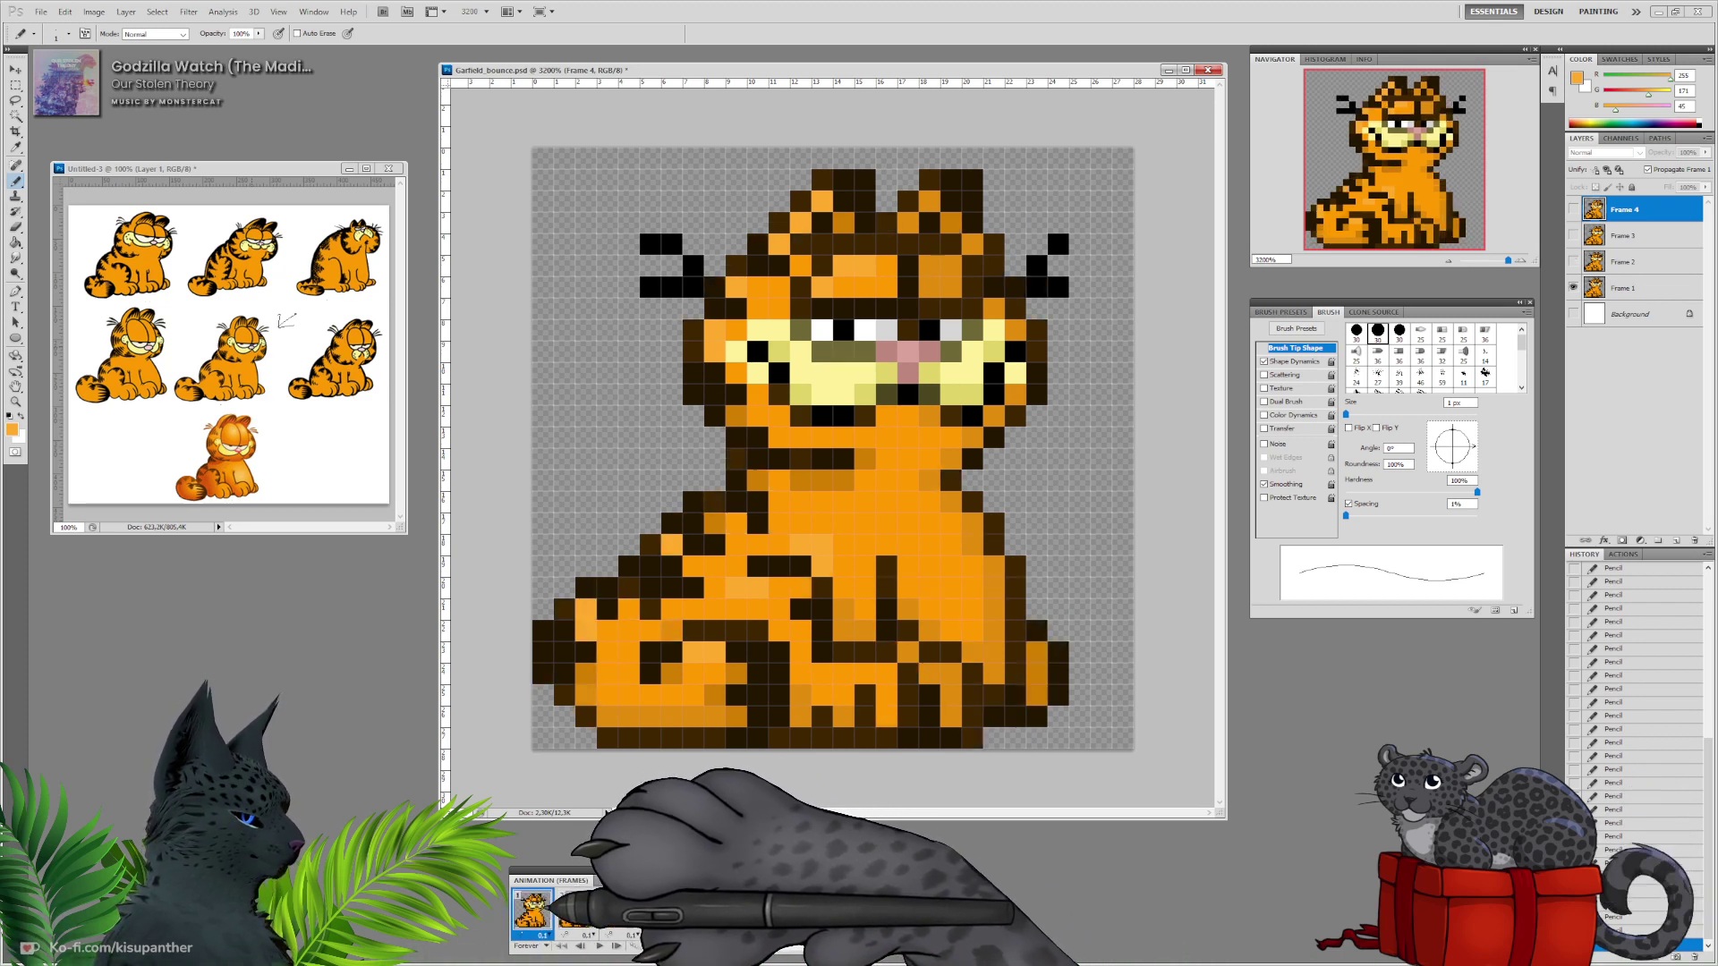
click(575, 910)
On Frame 3, sample the base orange, change it to a slightly lighter, subtler highlight orange and paint it on the chest.
click(620, 910)
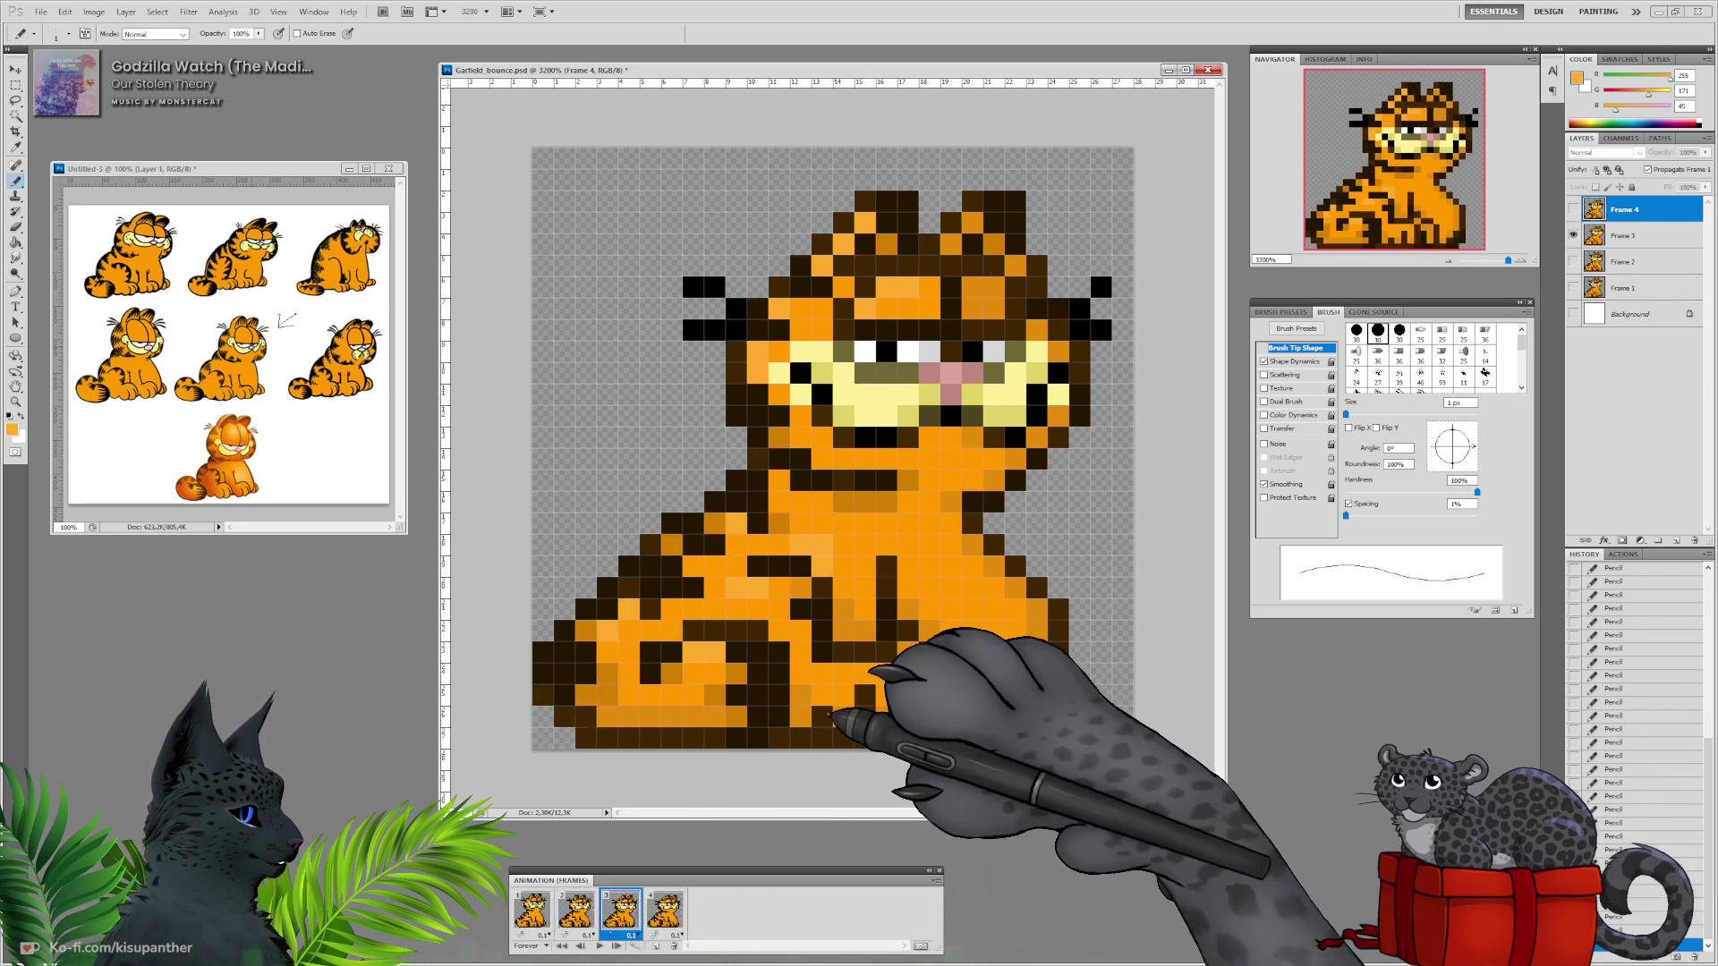
alt+click(946, 591)
click(13, 430)
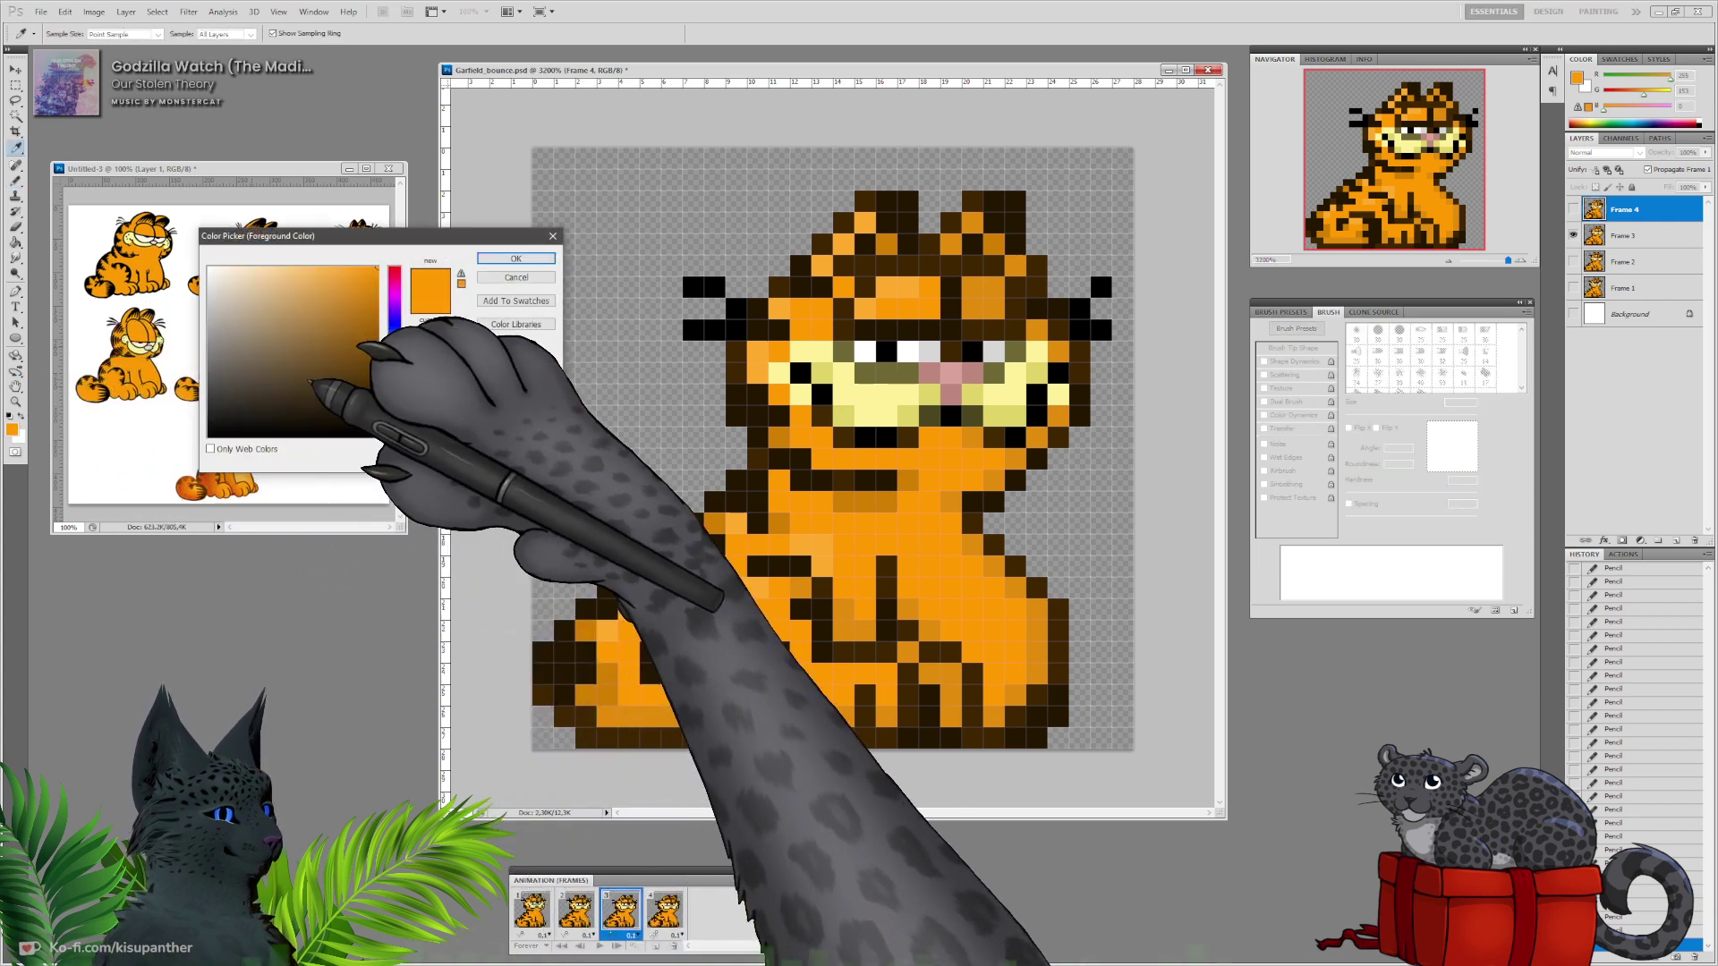
click(362, 267)
click(502, 260)
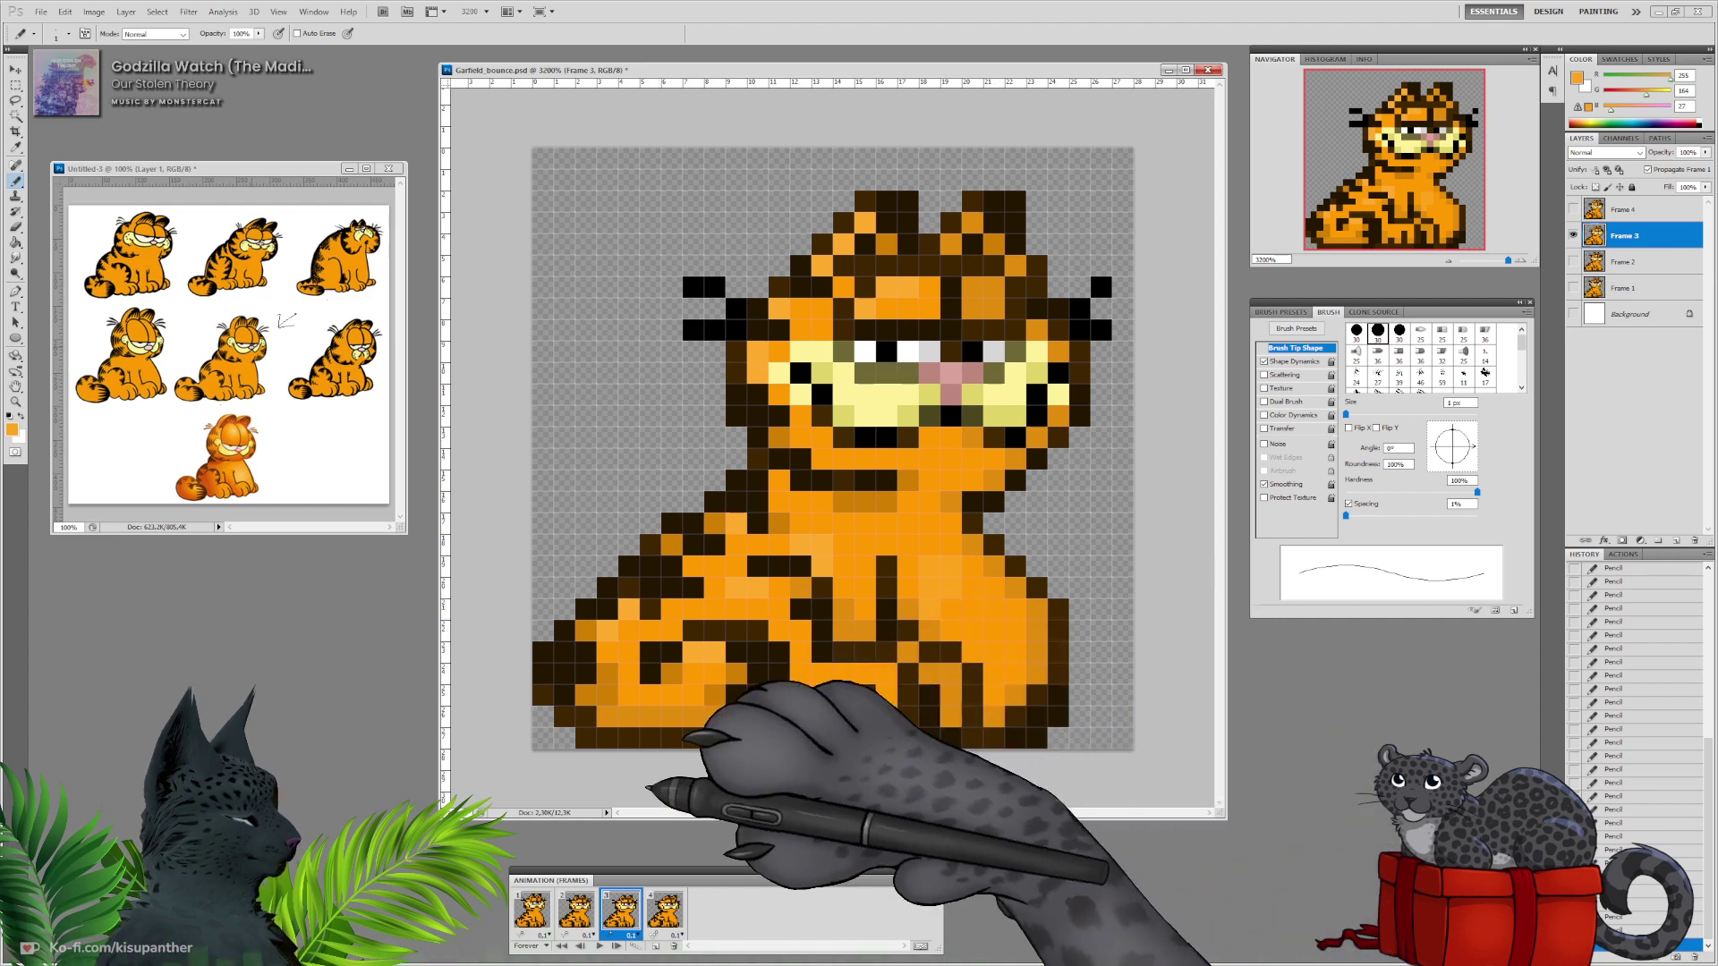
Add the same subtle chest highlight to Frames 2 and 4, comparing its position with Frame 3.
click(575, 910)
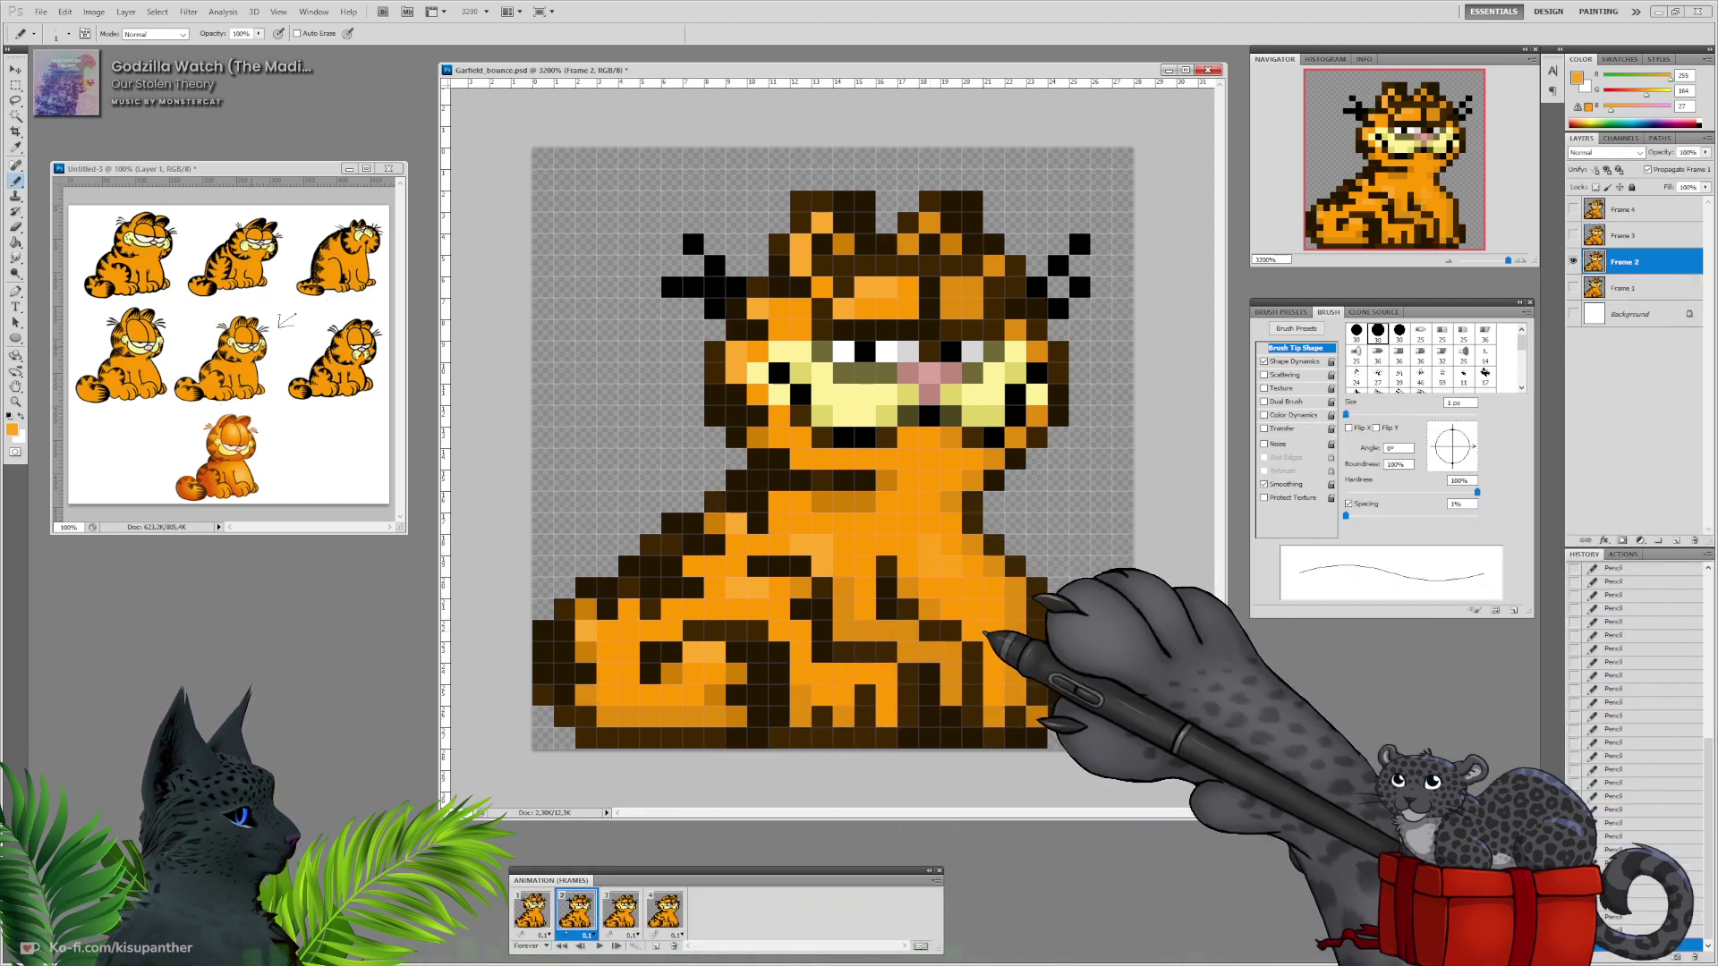
click(631, 910)
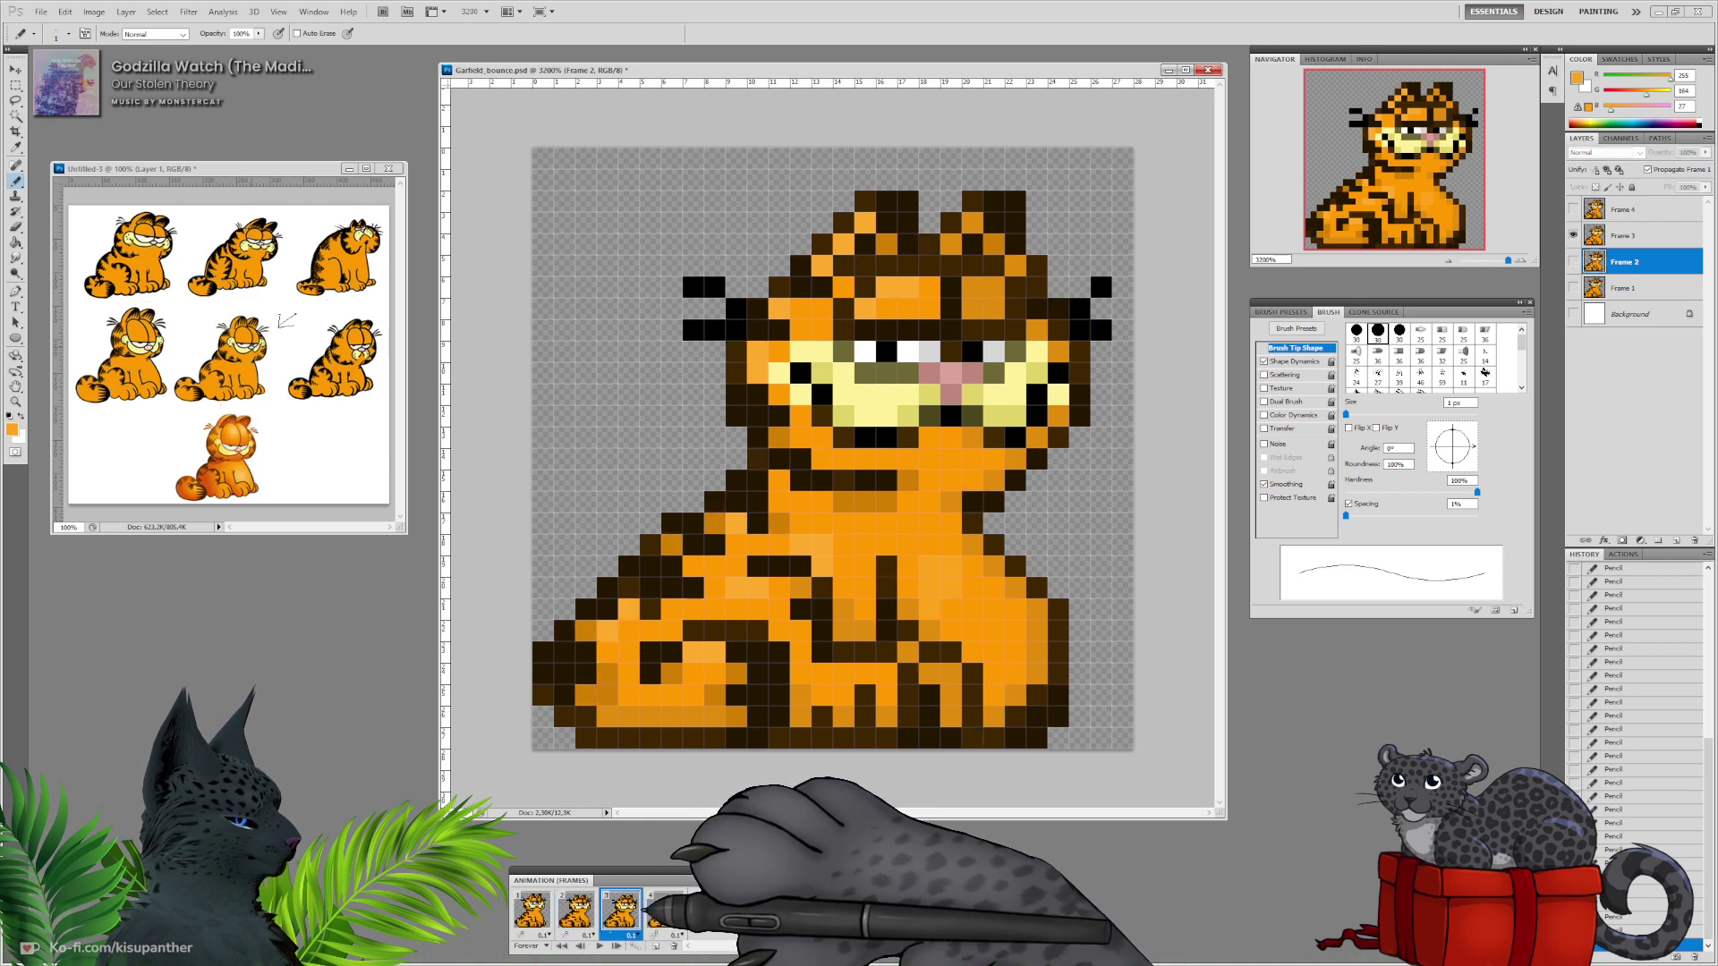
click(581, 910)
click(629, 909)
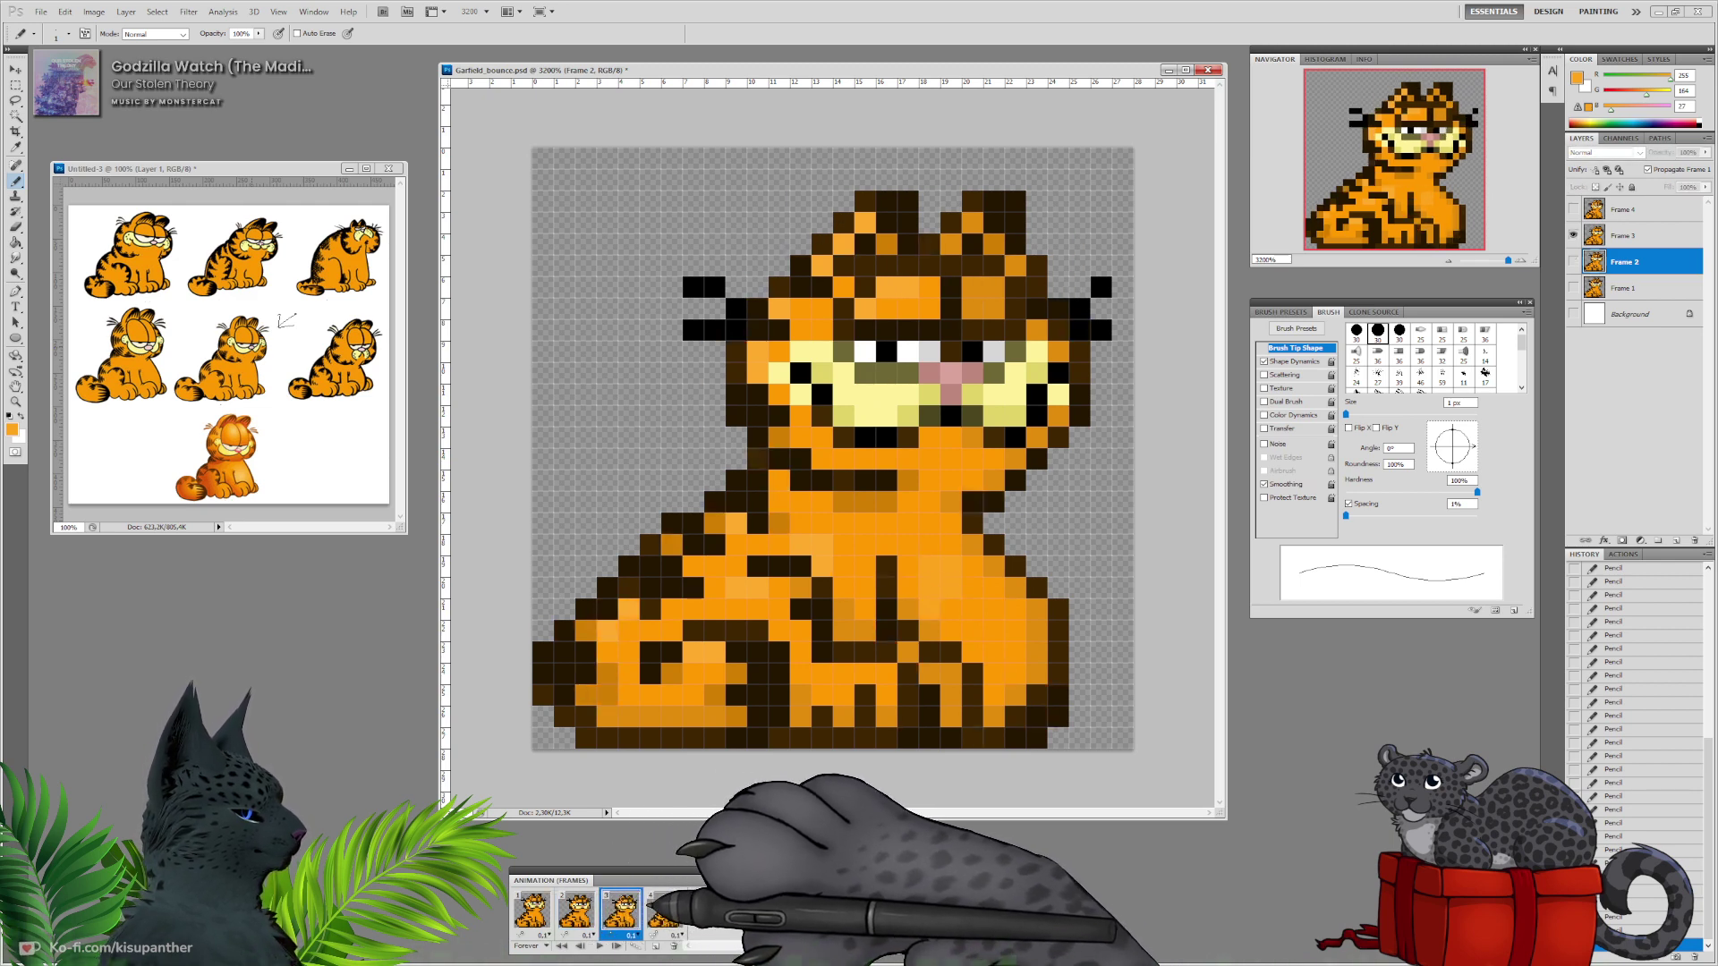
click(664, 910)
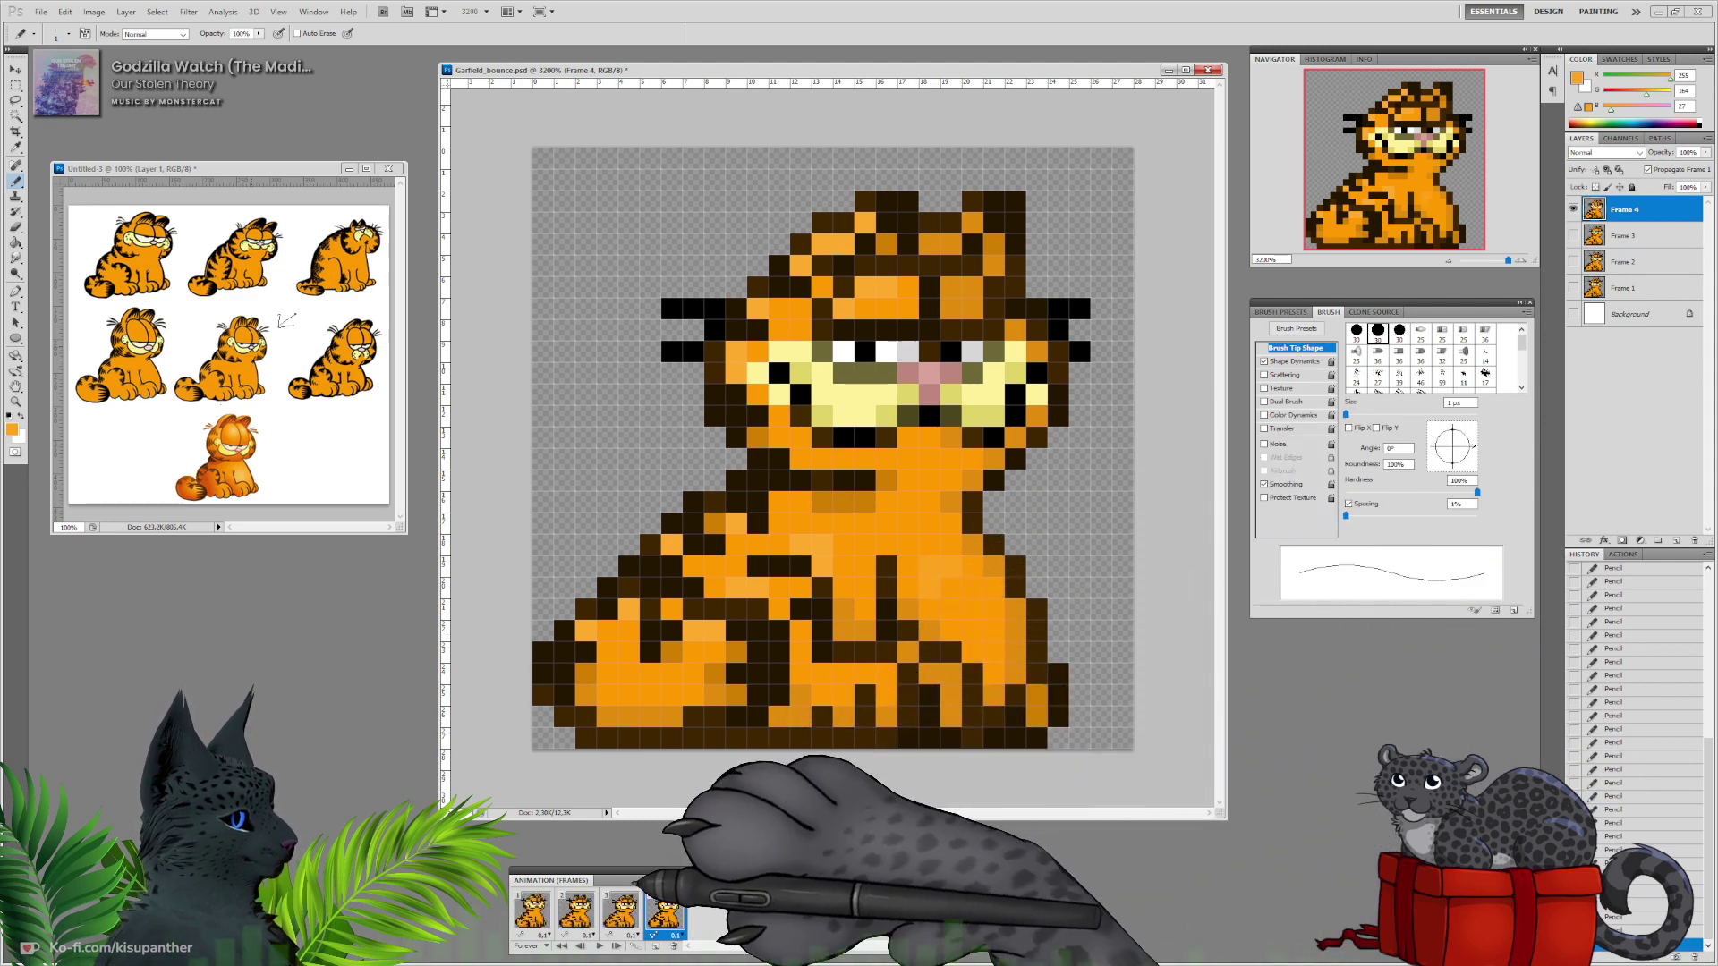
On Frame 2, sample the base orange, retouch the edge of the chest highlight and play the animation to check it.
click(582, 910)
click(1621, 262)
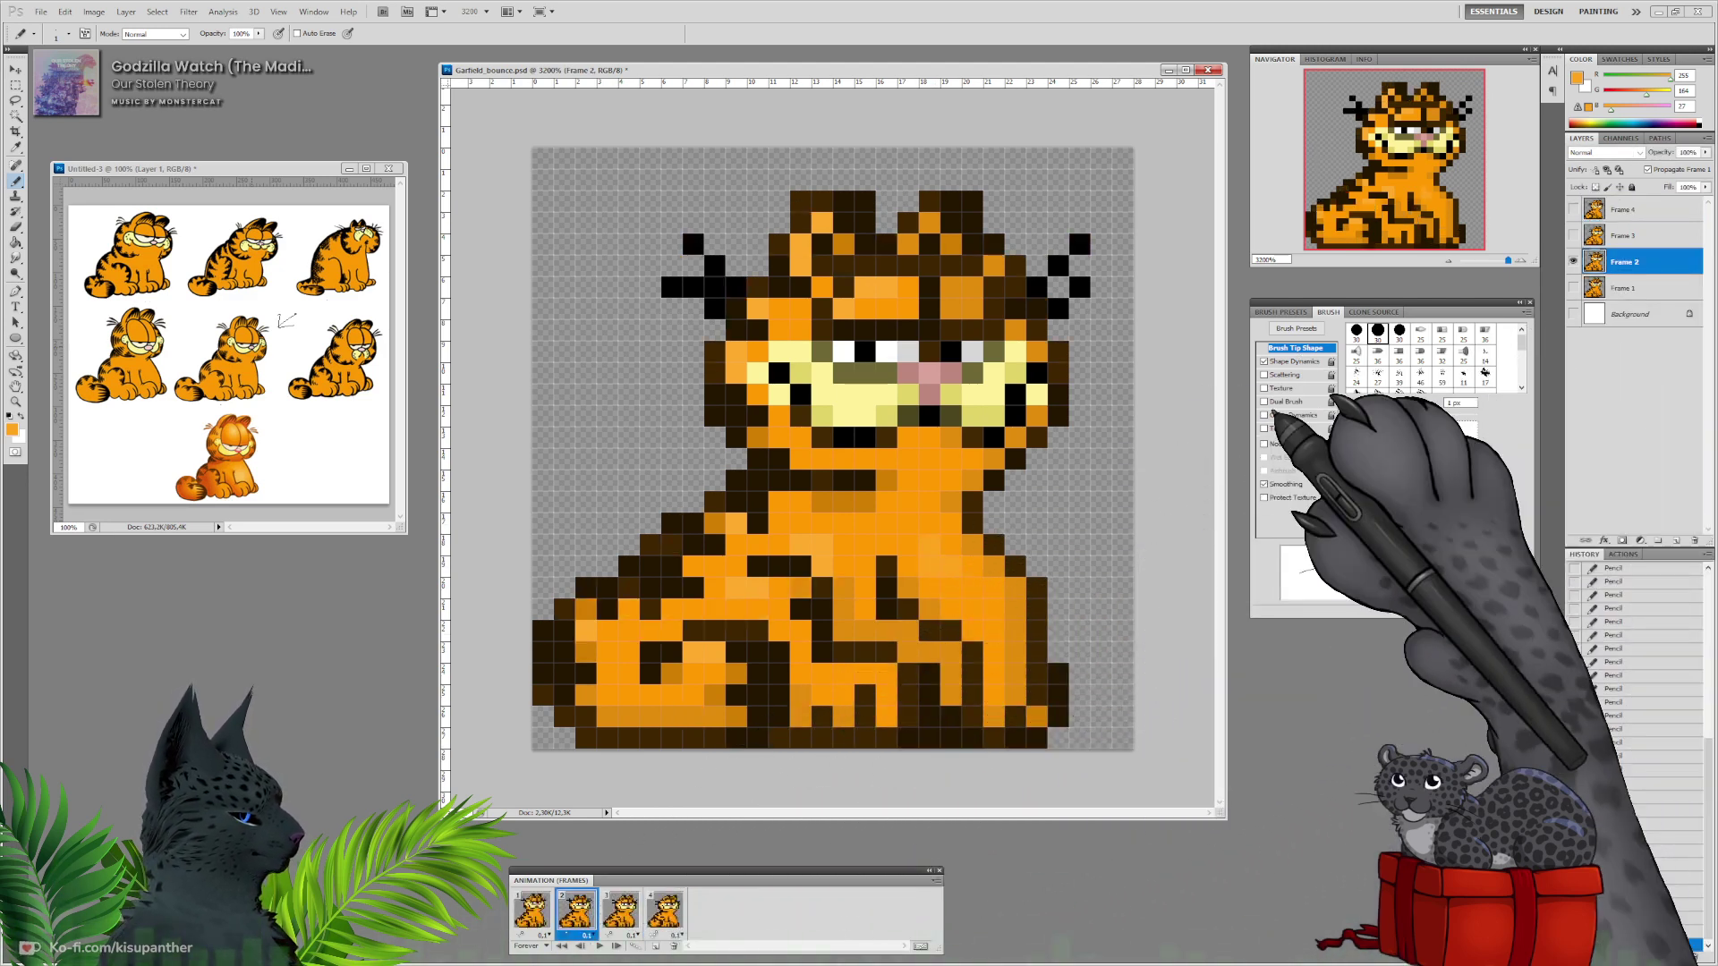
alt+click(954, 585)
click(929, 546)
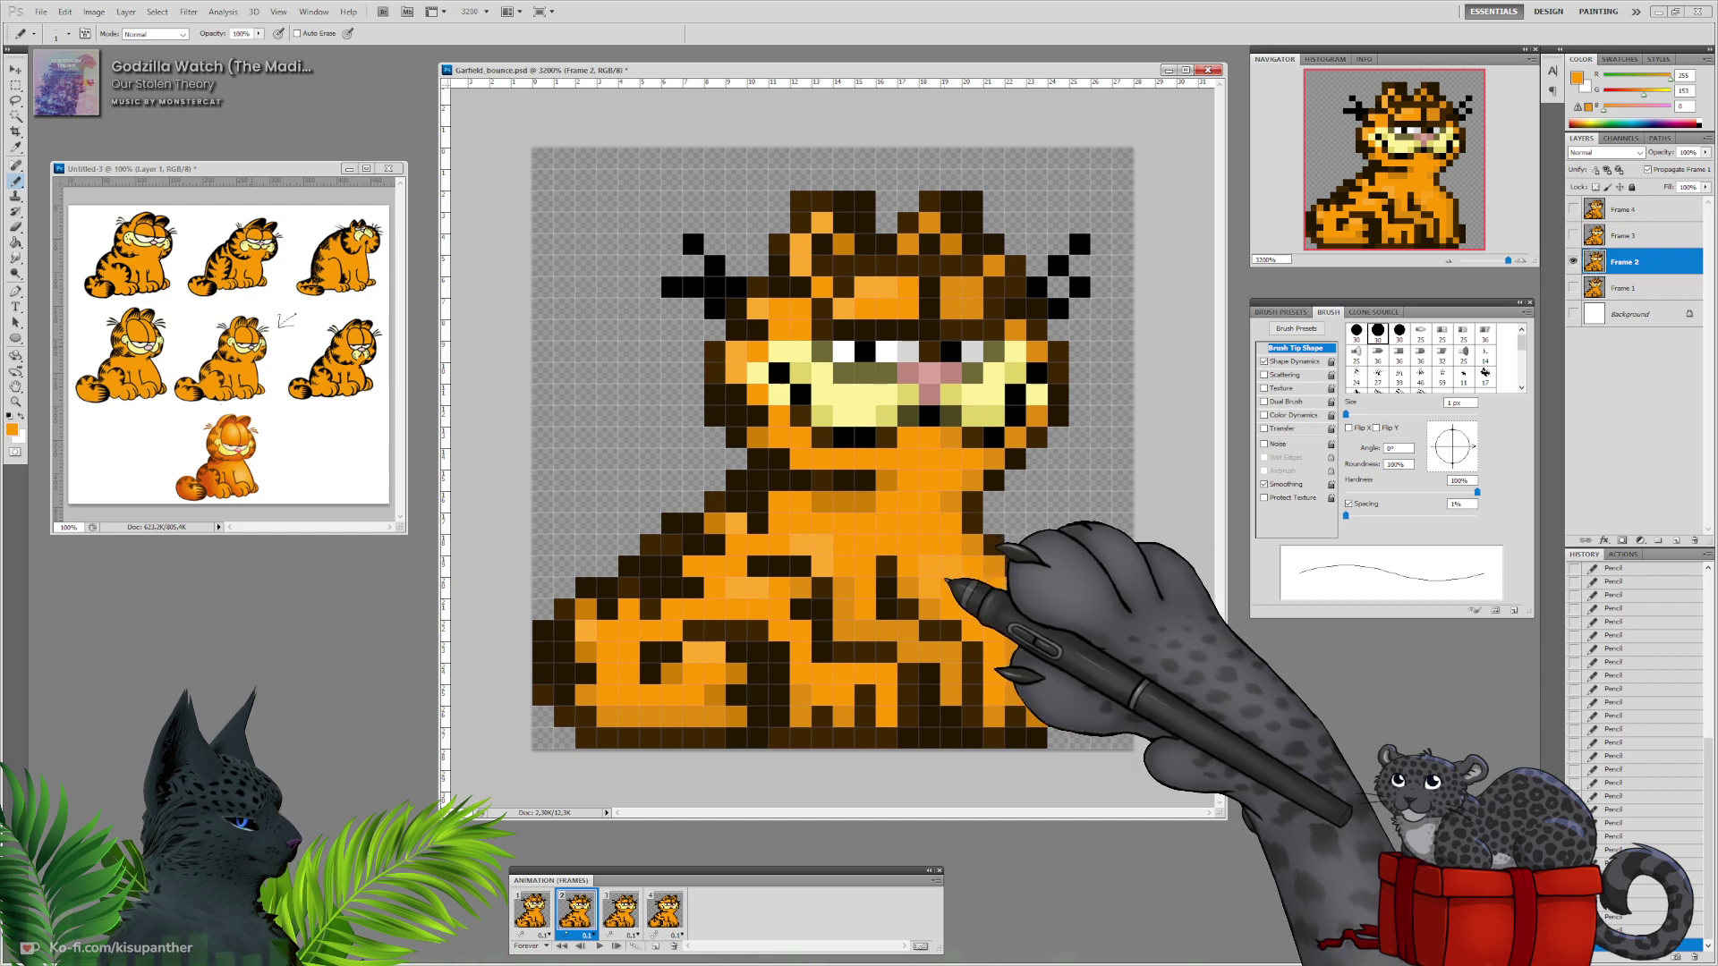
click(599, 946)
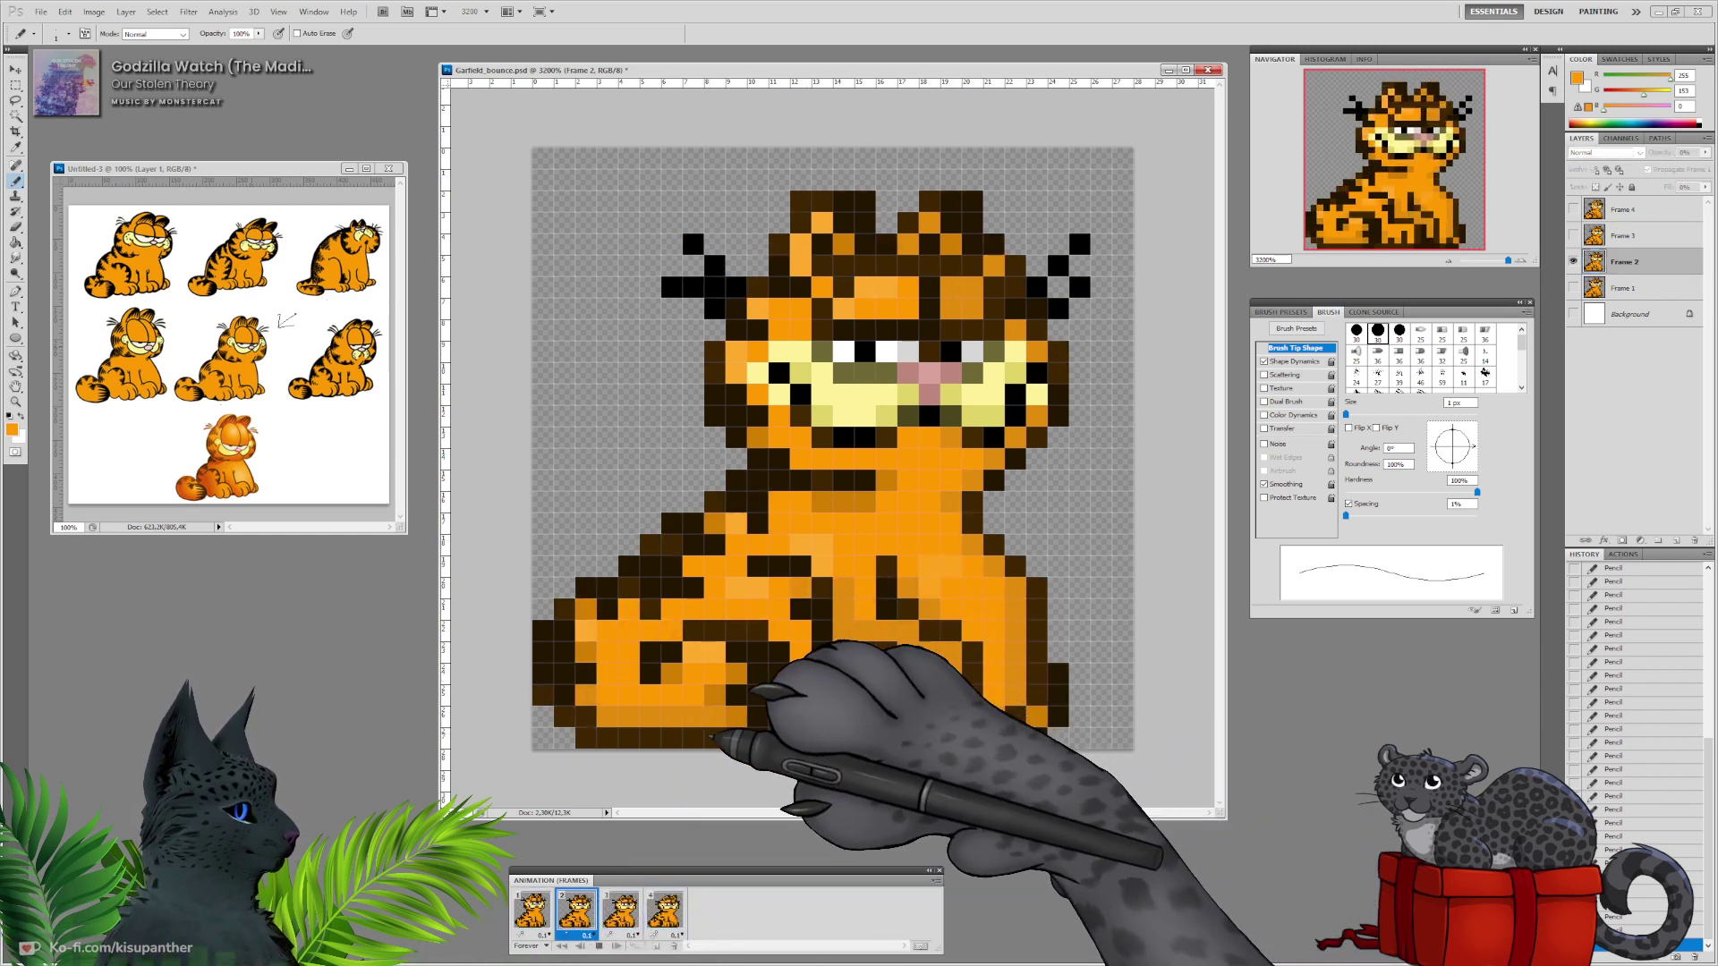
click(598, 945)
Sample Frame 2's chest highlight, paint a matching highlight on Frame 1's chest and play the animation to check it.
click(534, 911)
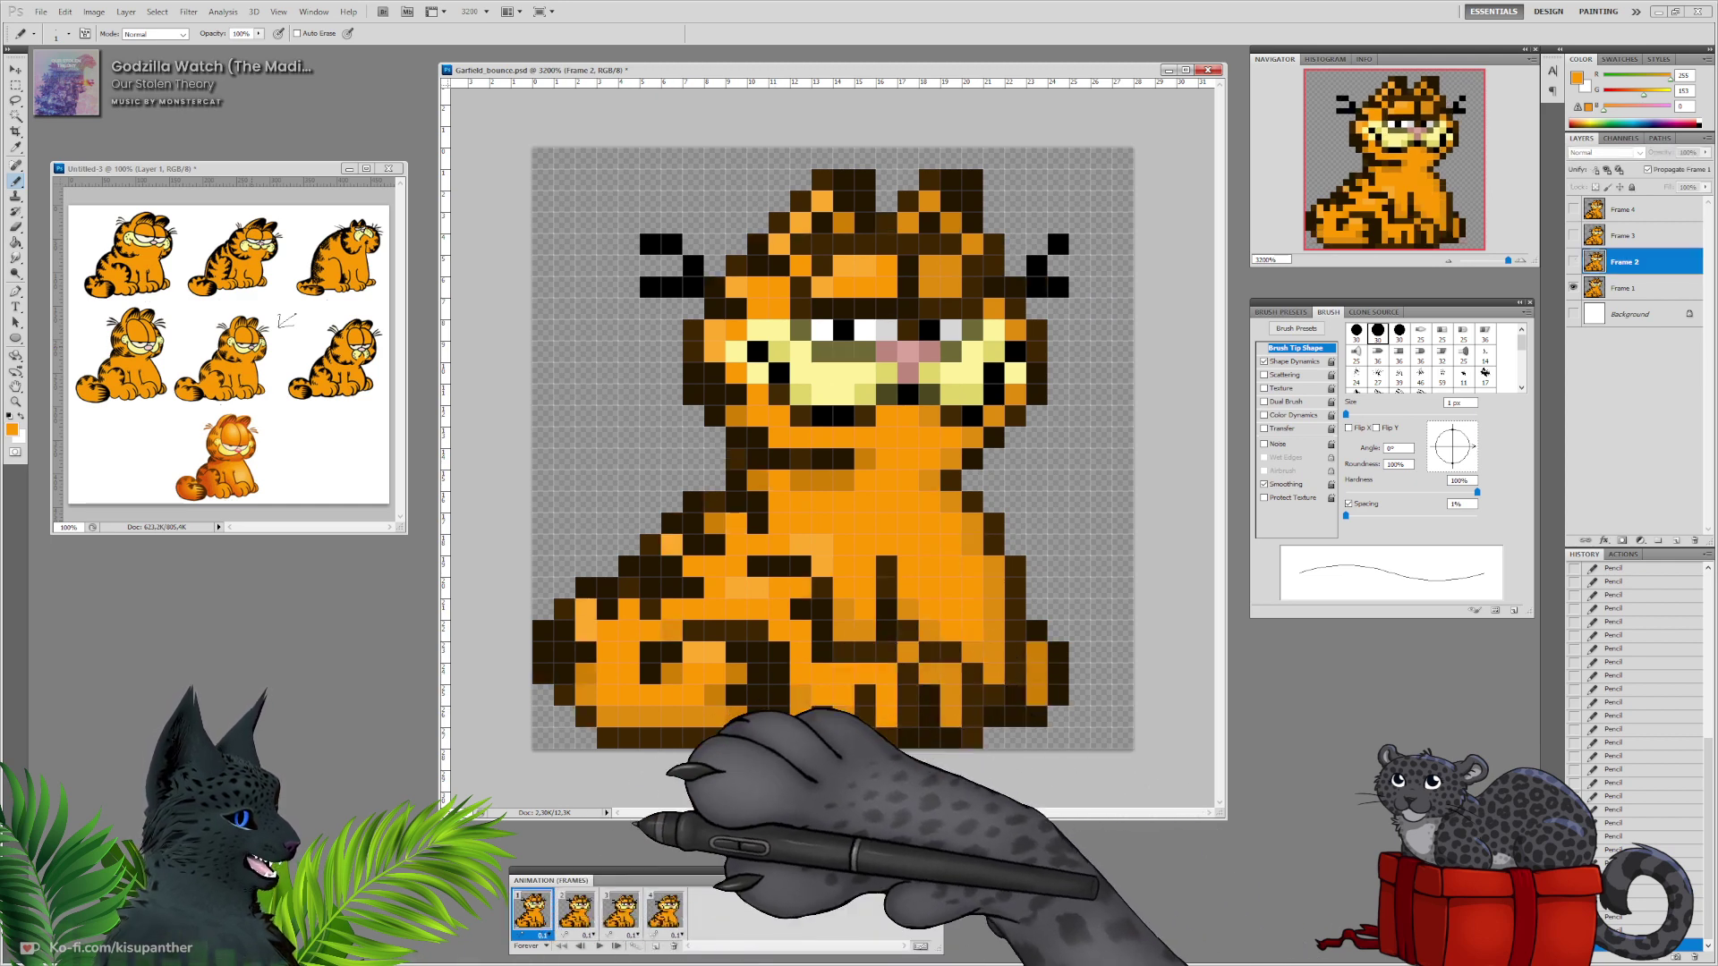
click(577, 910)
alt+click(938, 570)
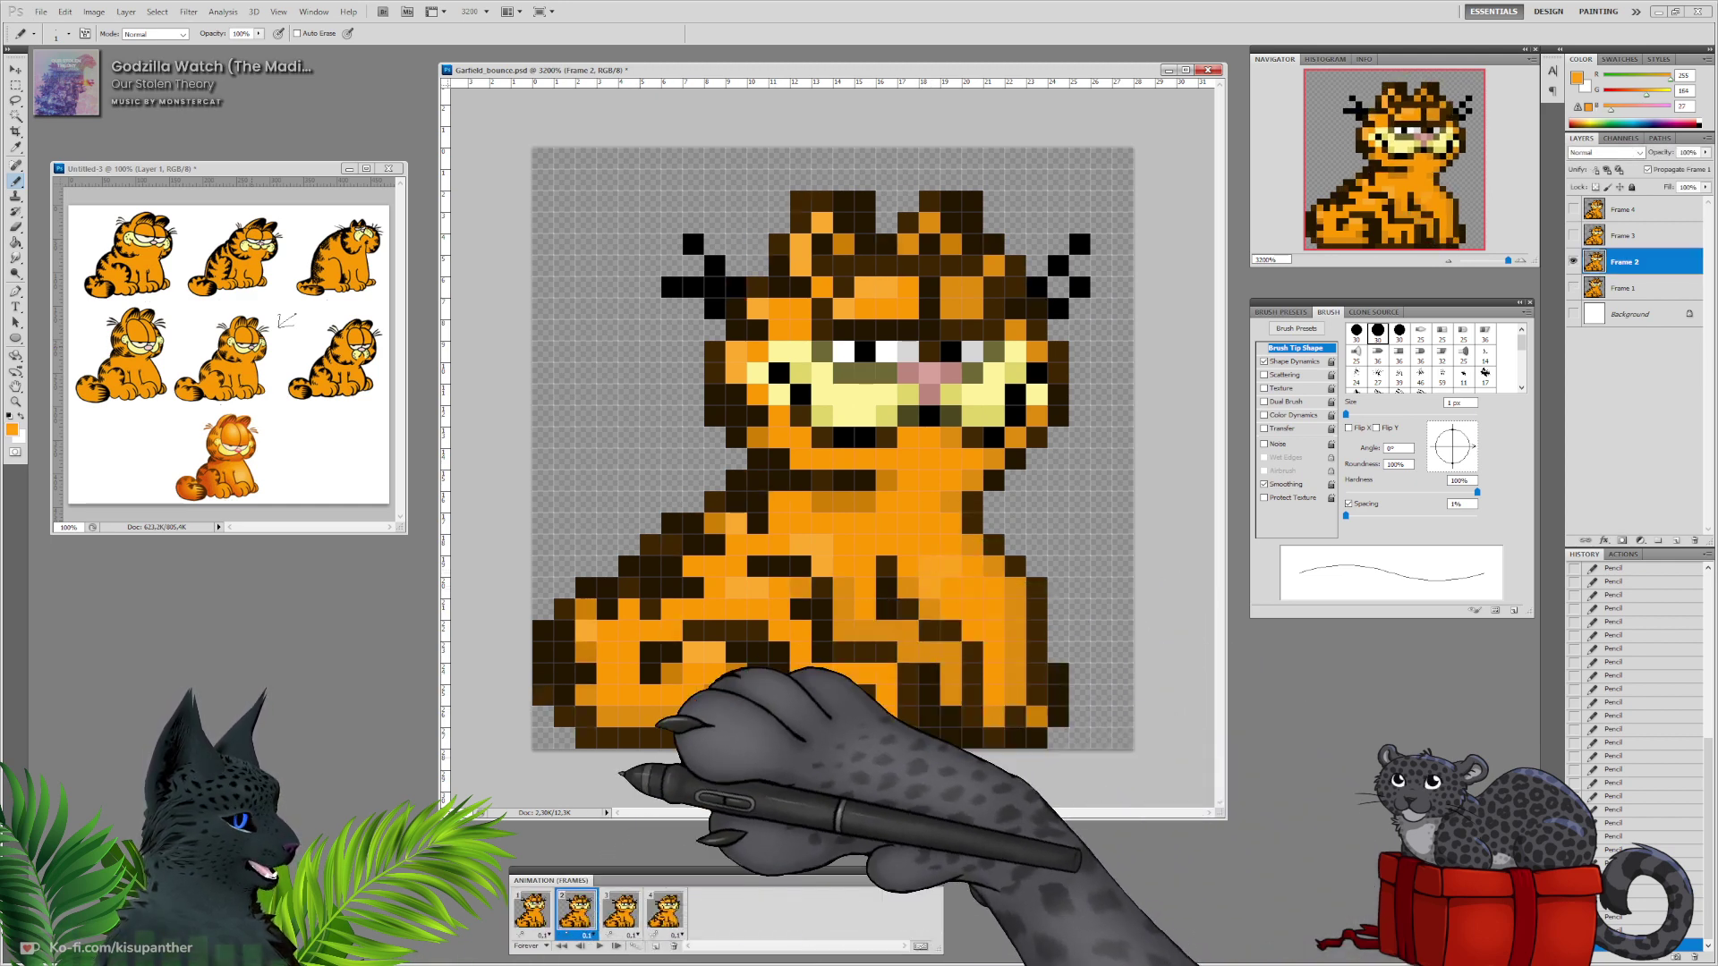
click(532, 911)
click(1634, 288)
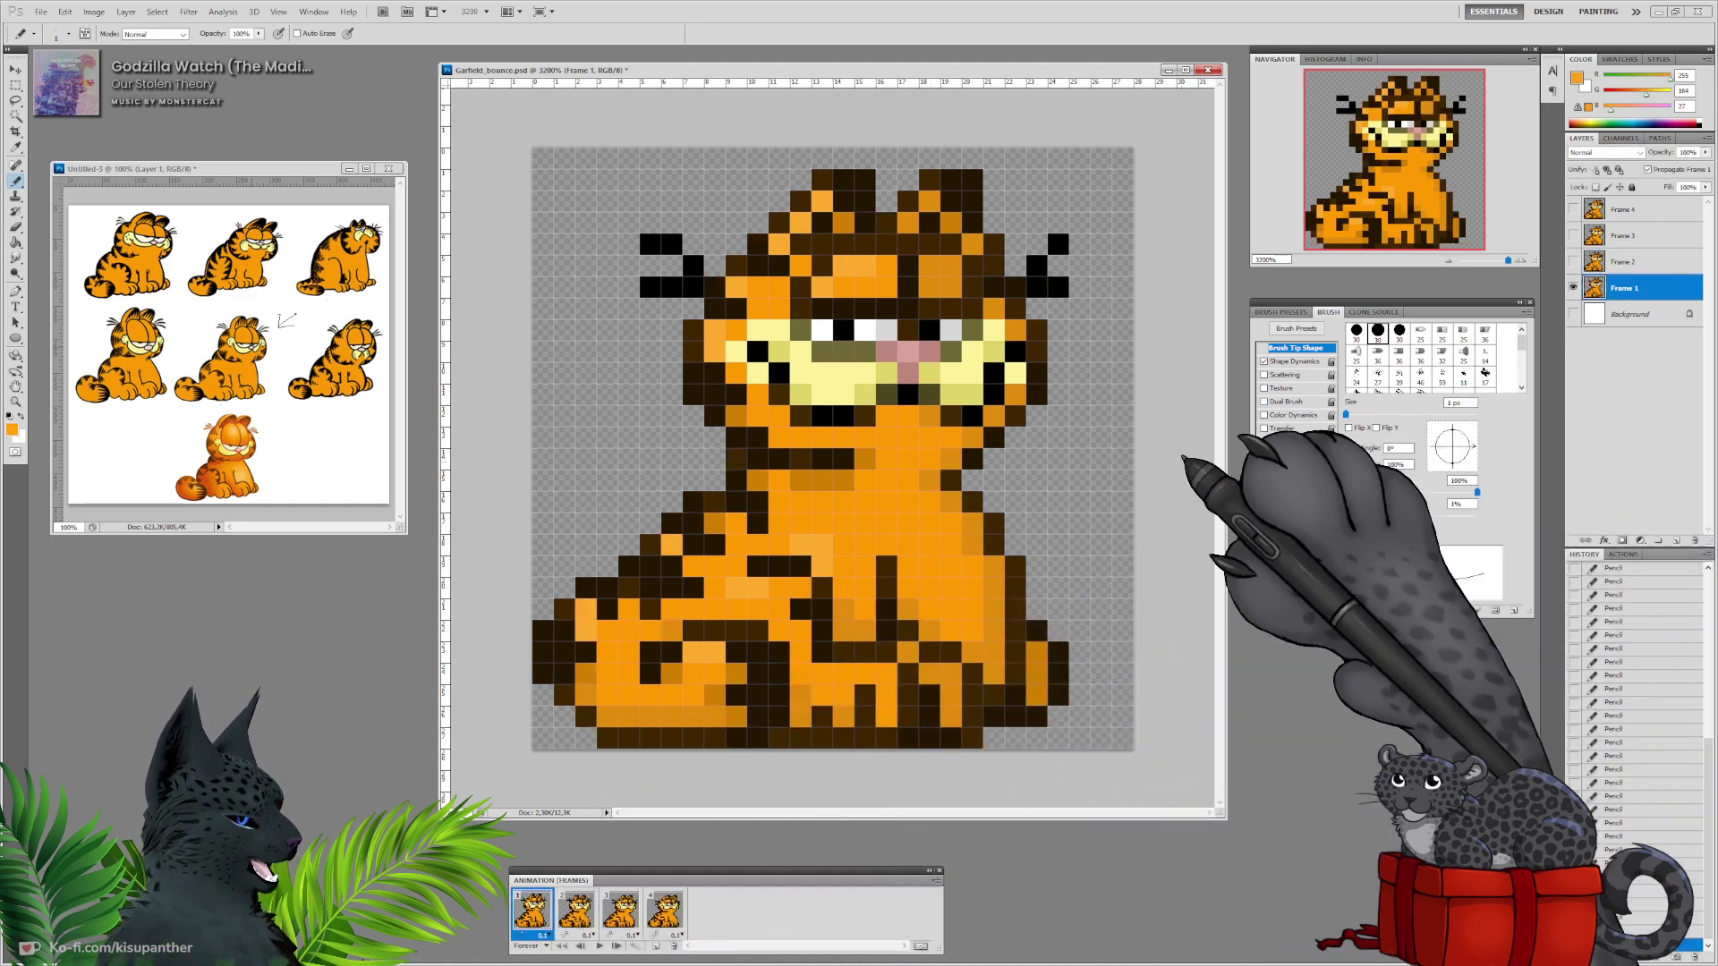
drag(931, 568, 950, 568)
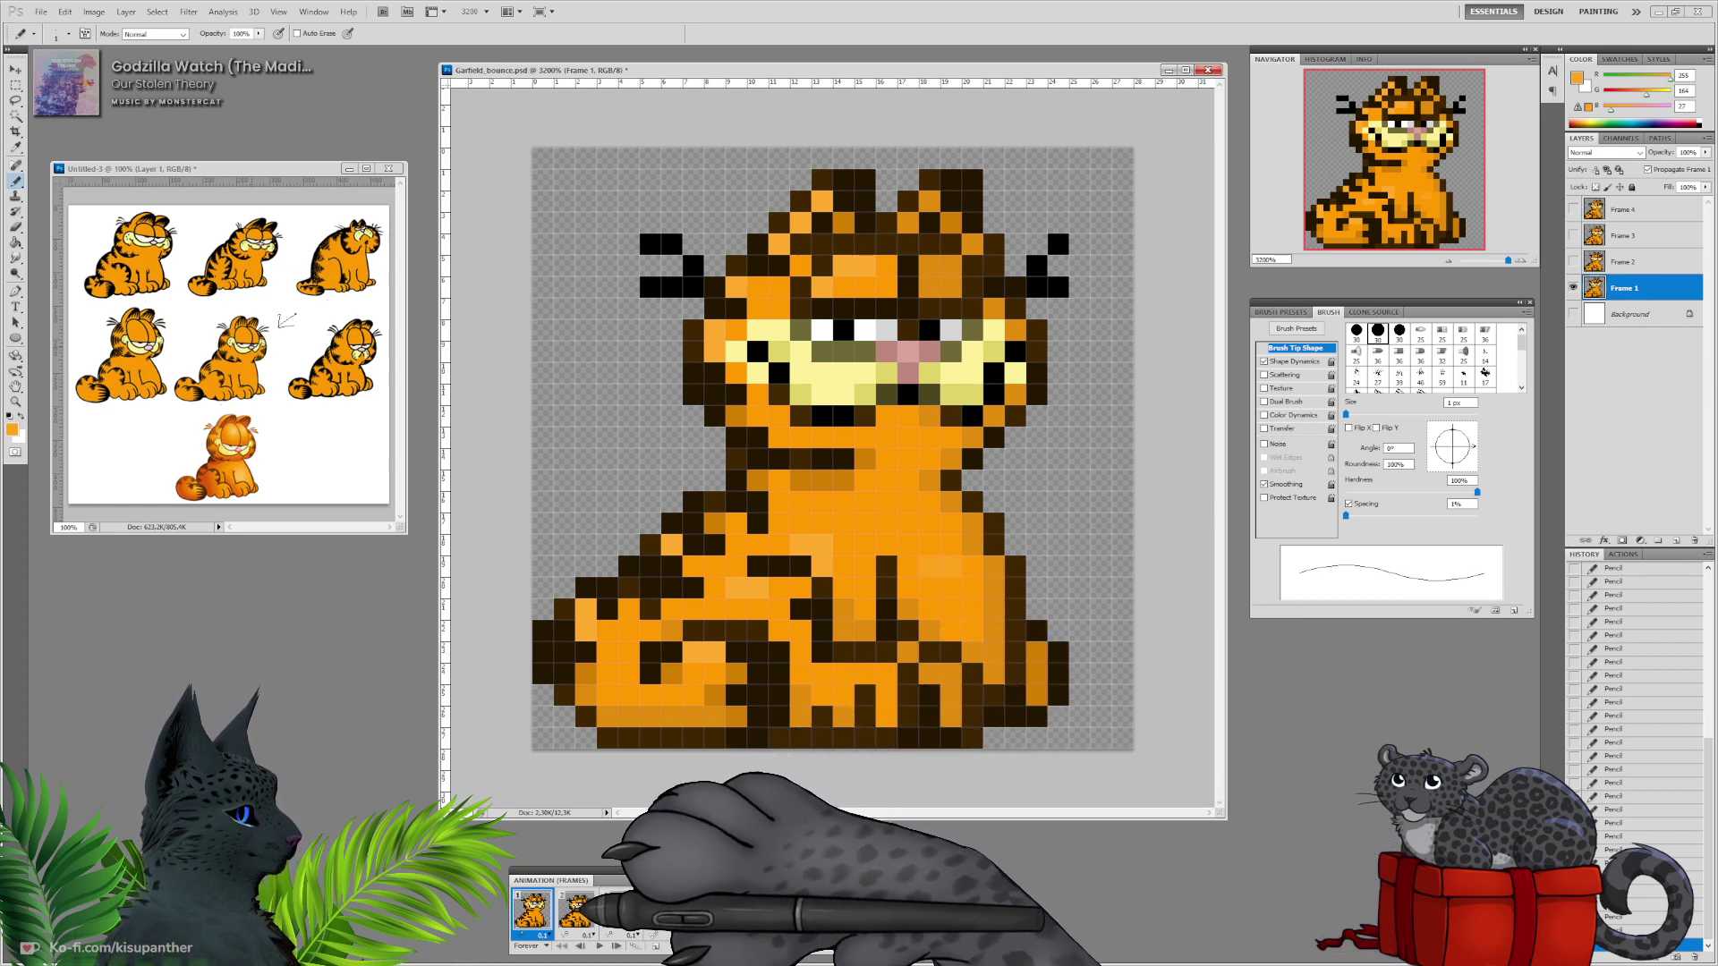
key(space)
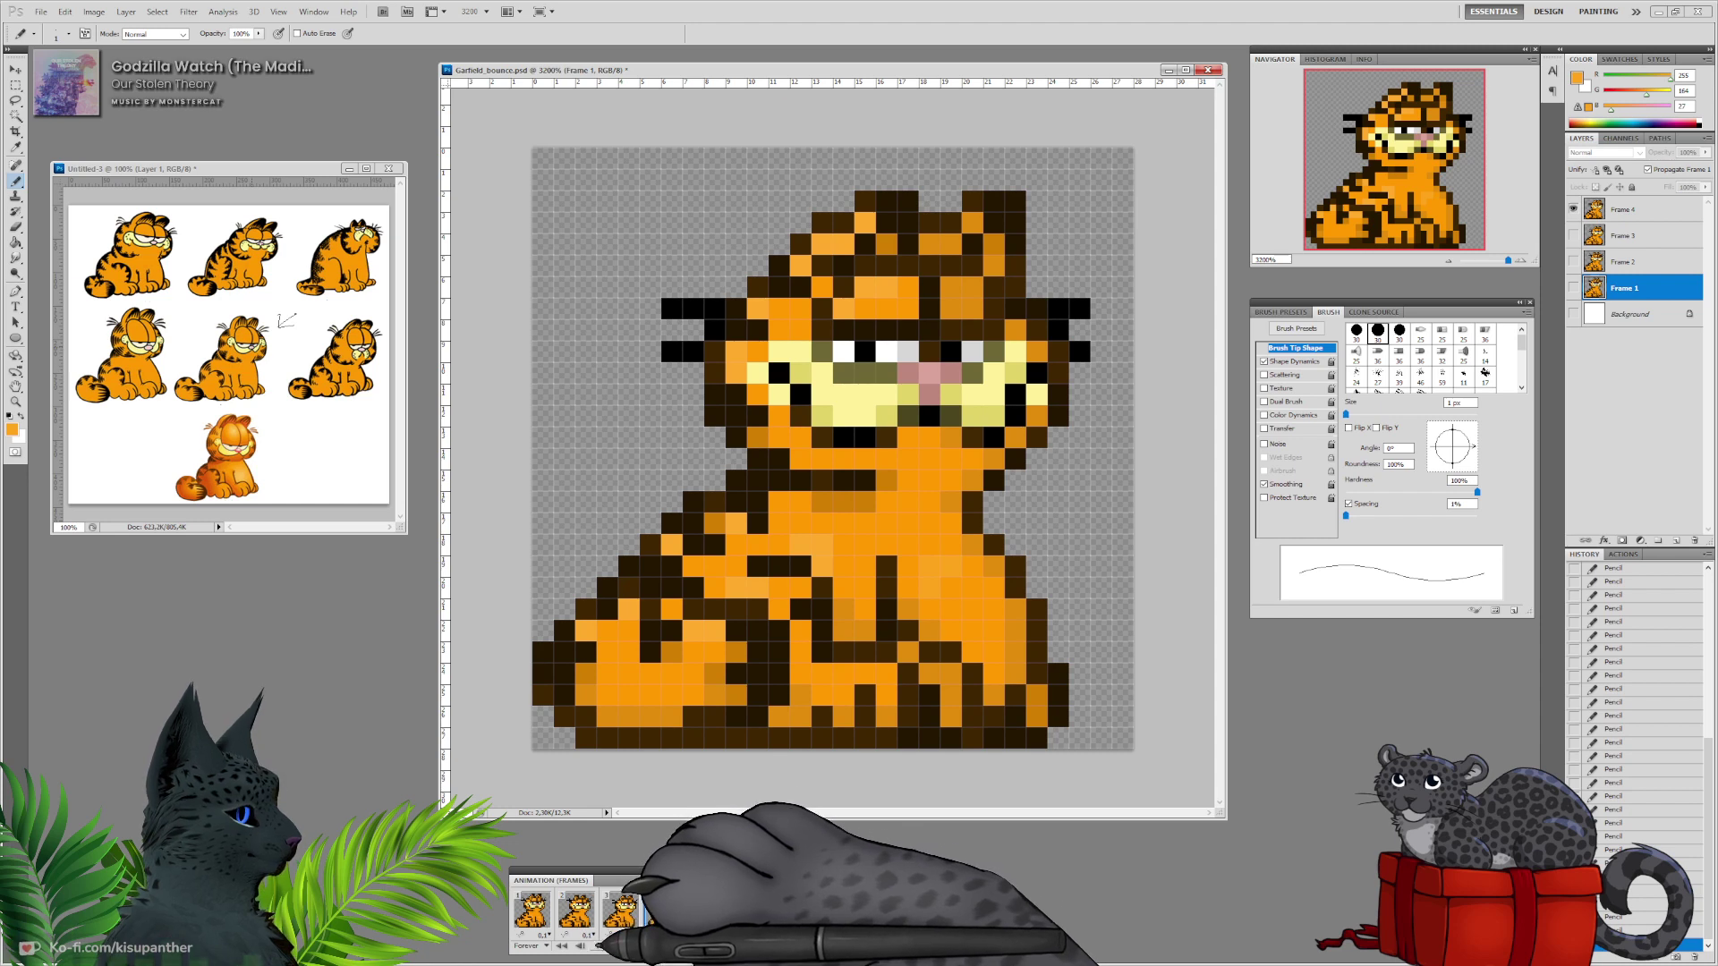
key(space)
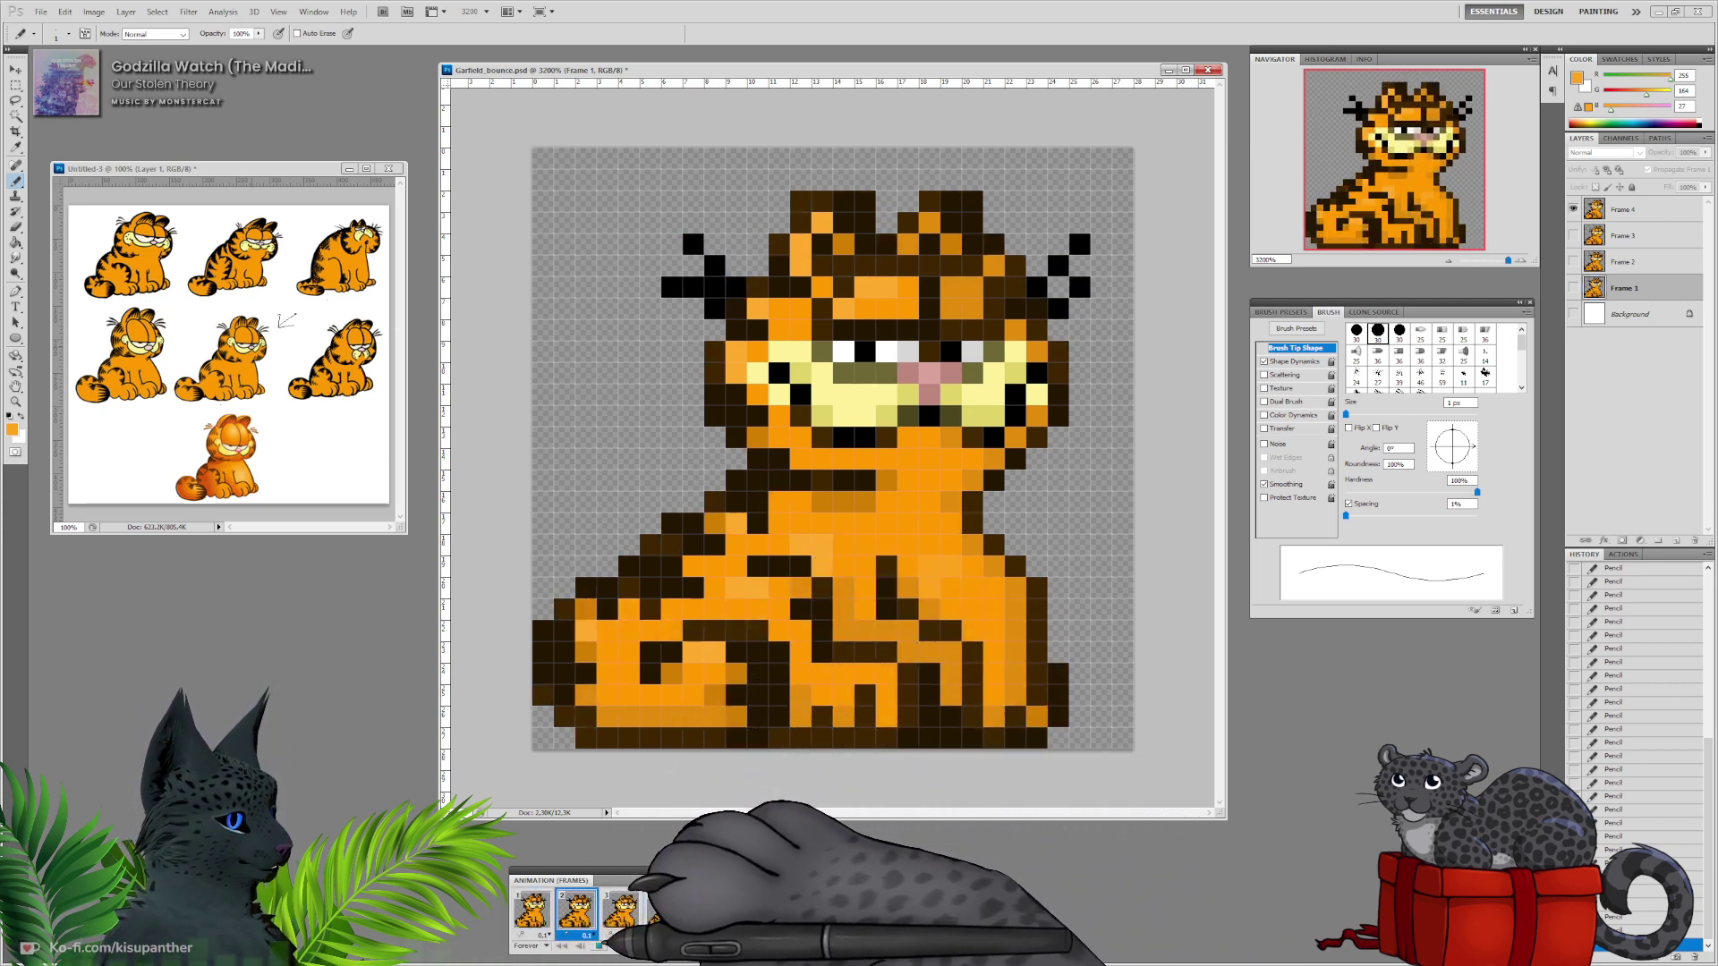
click(600, 946)
Sample the darker shading orange on Frame 1, shade around the forehead stripes on Frames 1 and 2 and compare both frames.
click(534, 913)
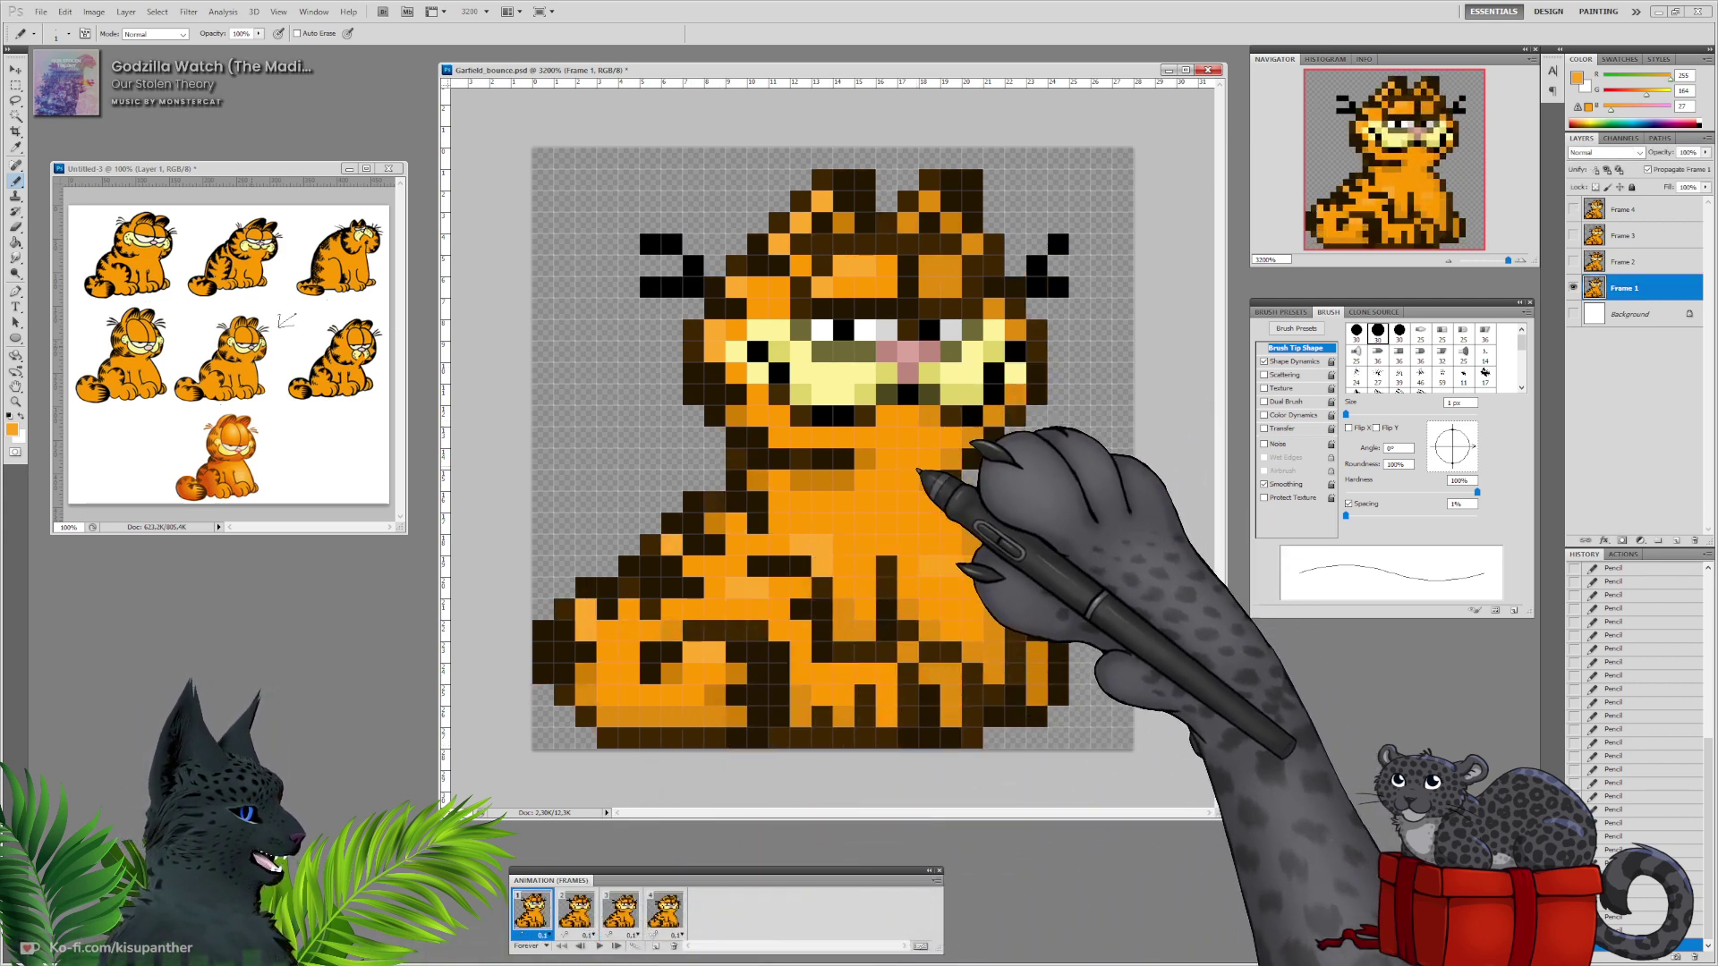
alt+click(924, 261)
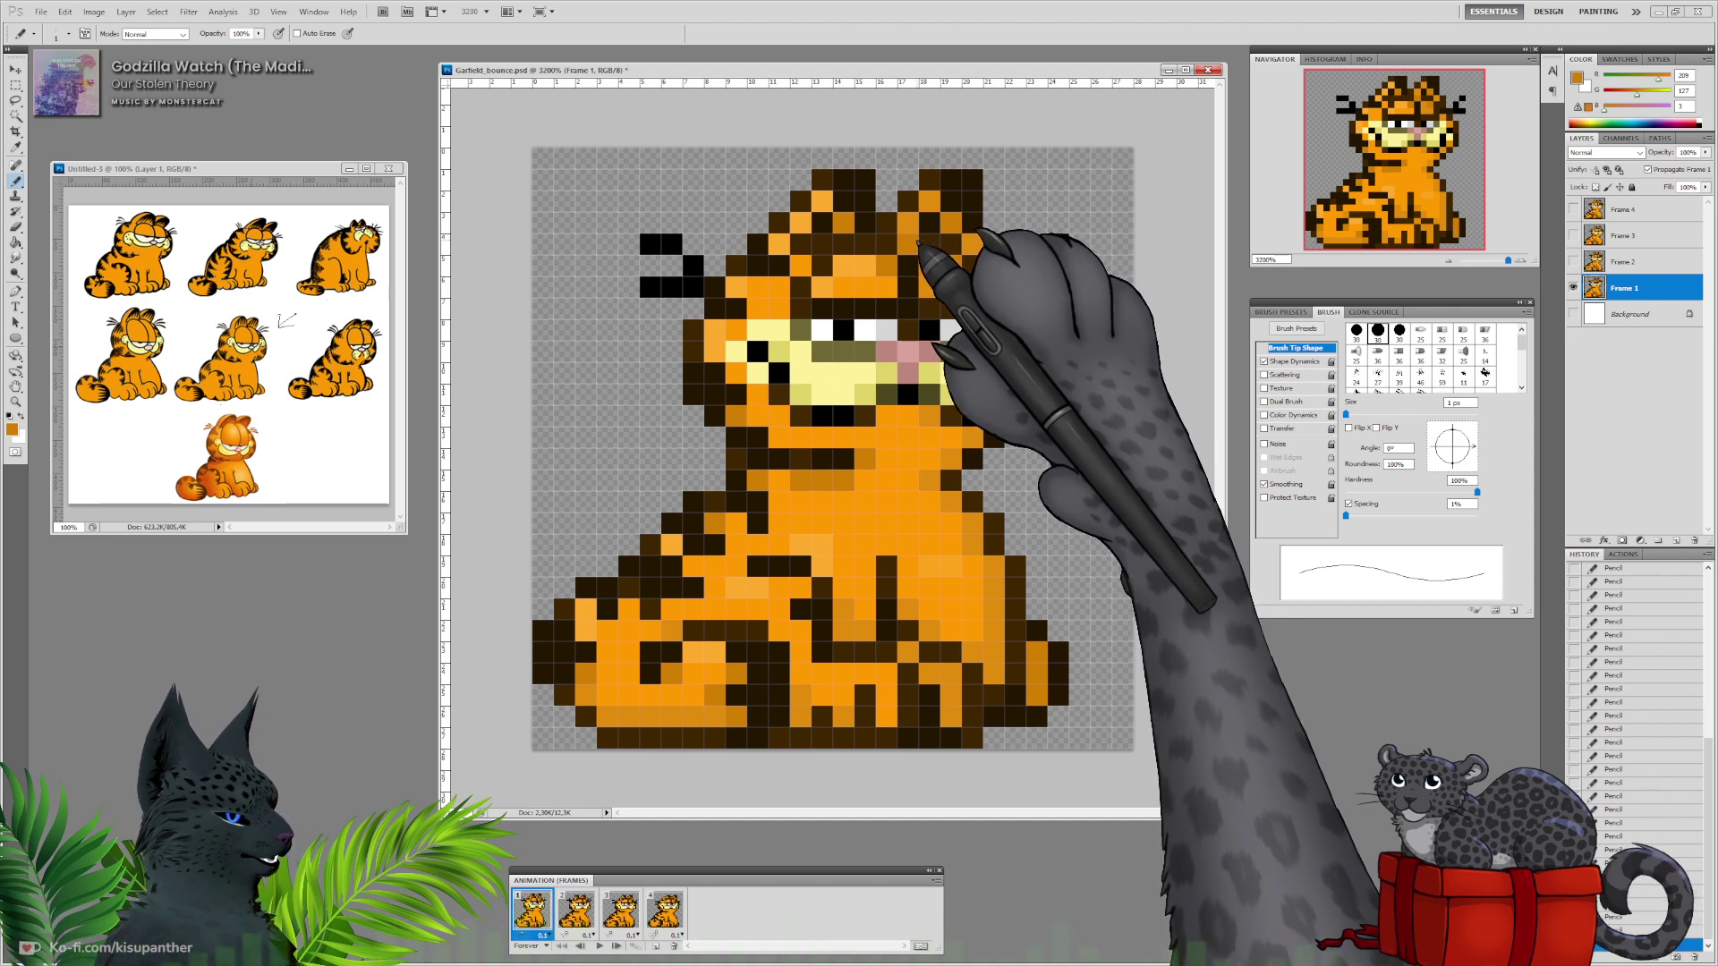
click(575, 911)
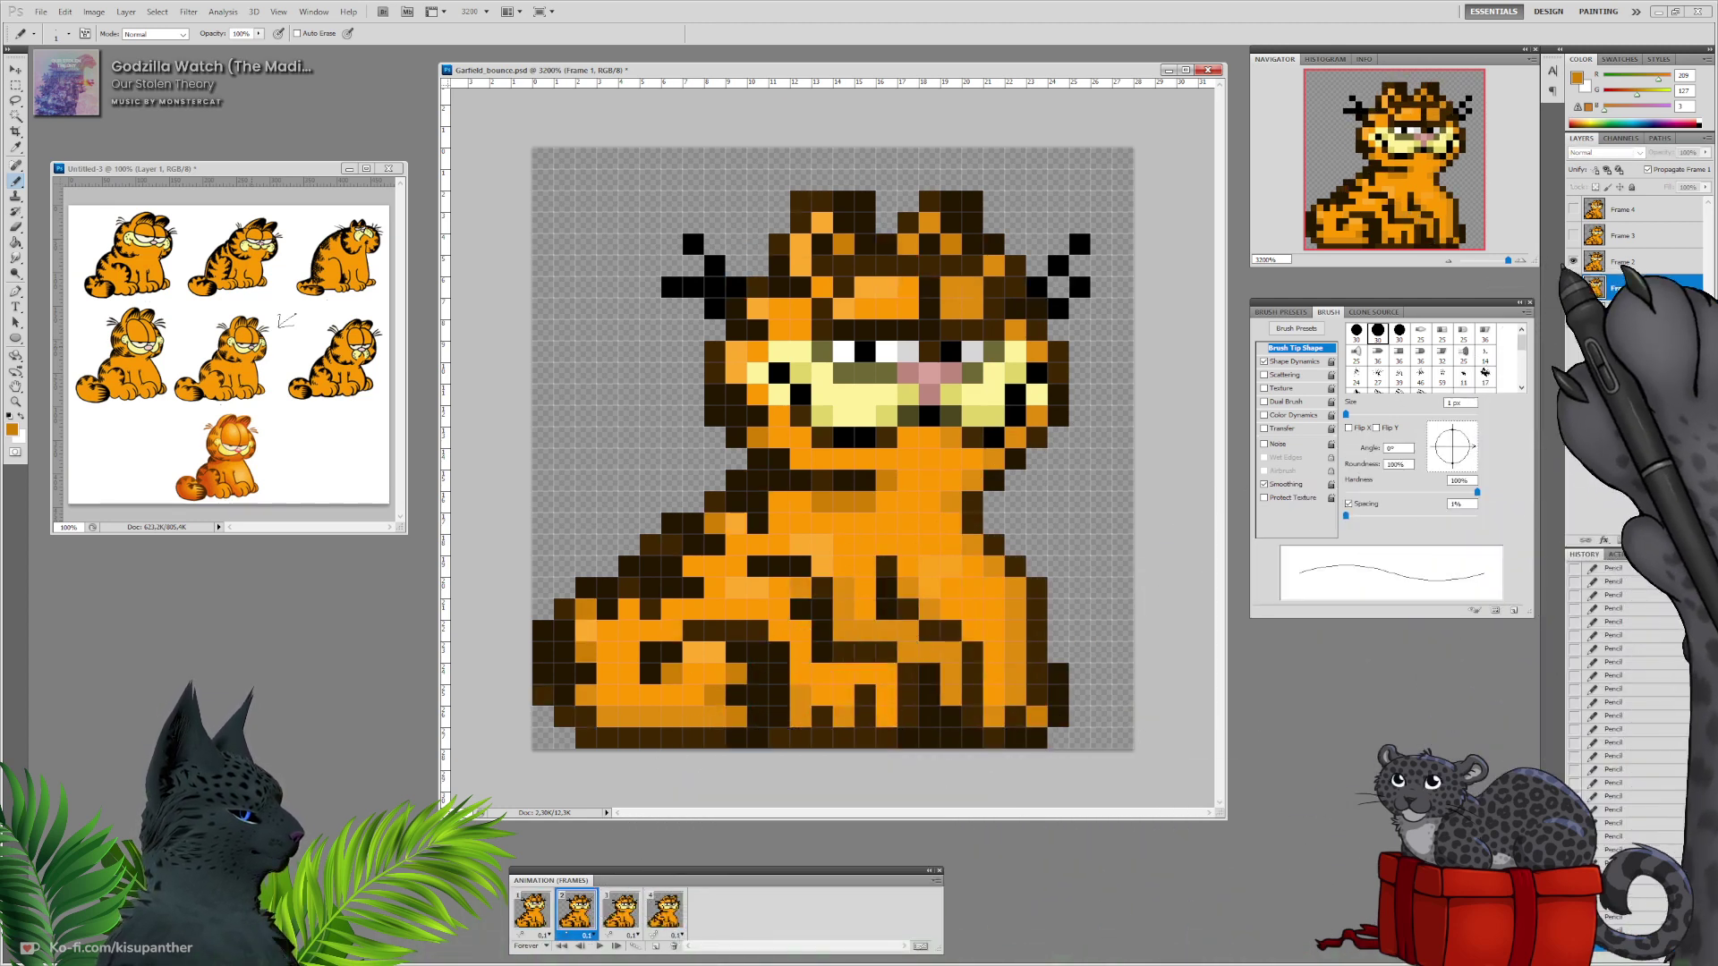
click(1614, 263)
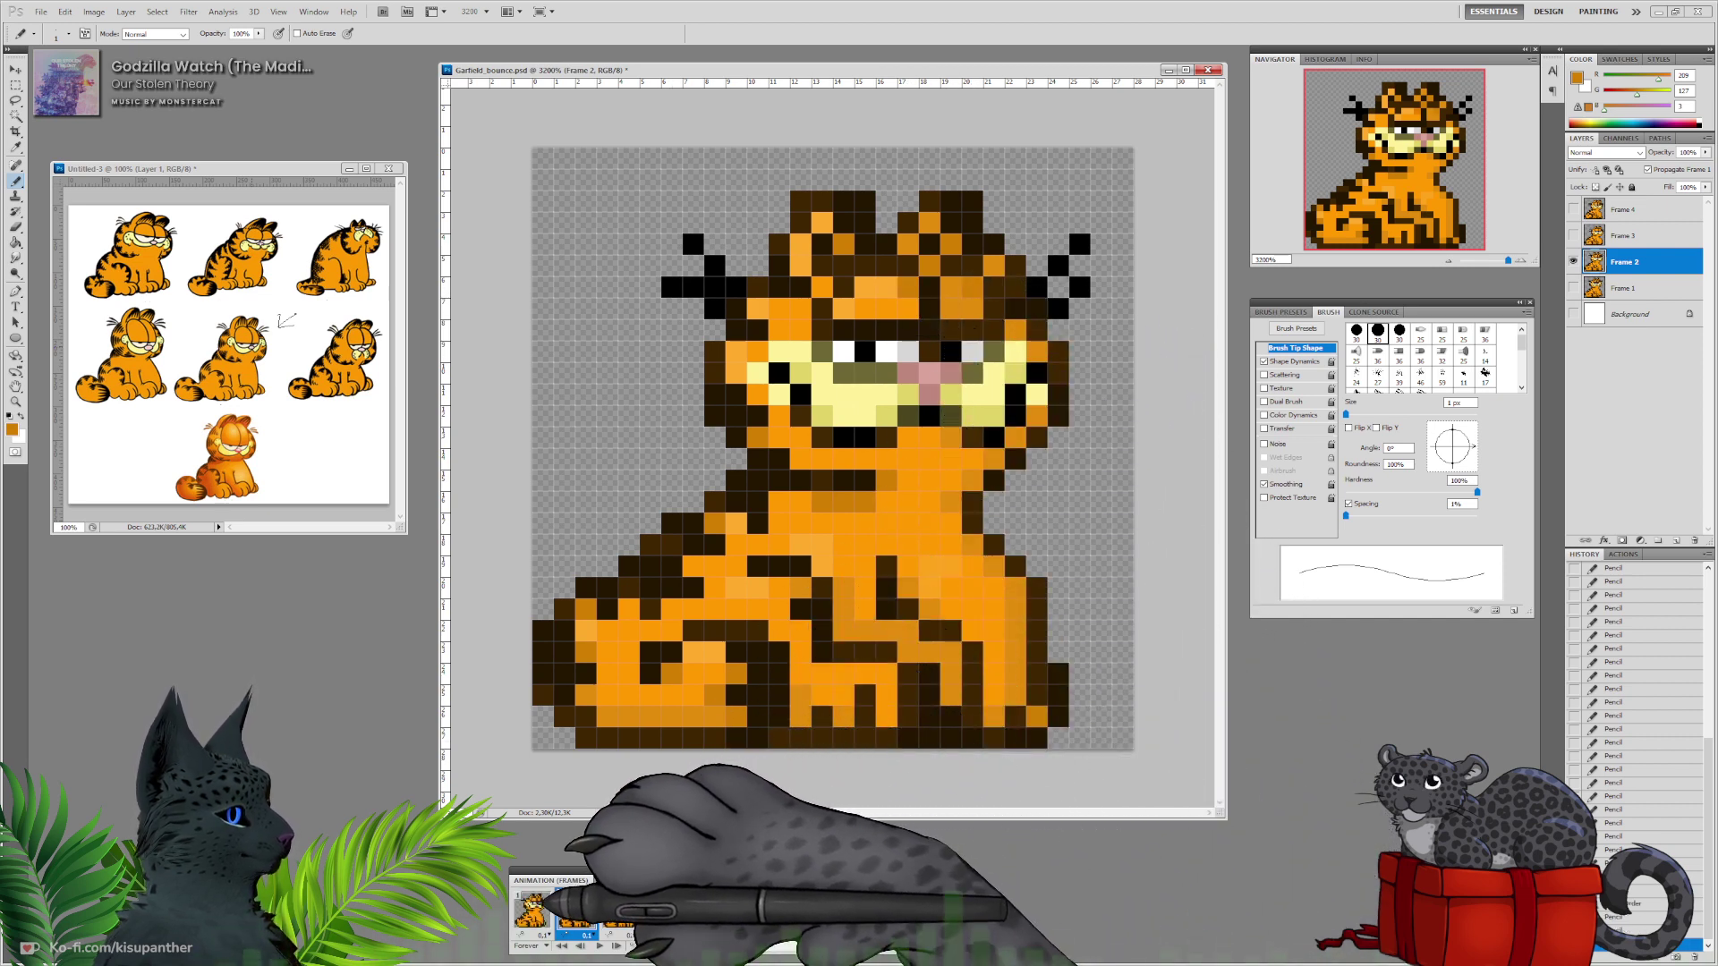
click(537, 909)
click(577, 911)
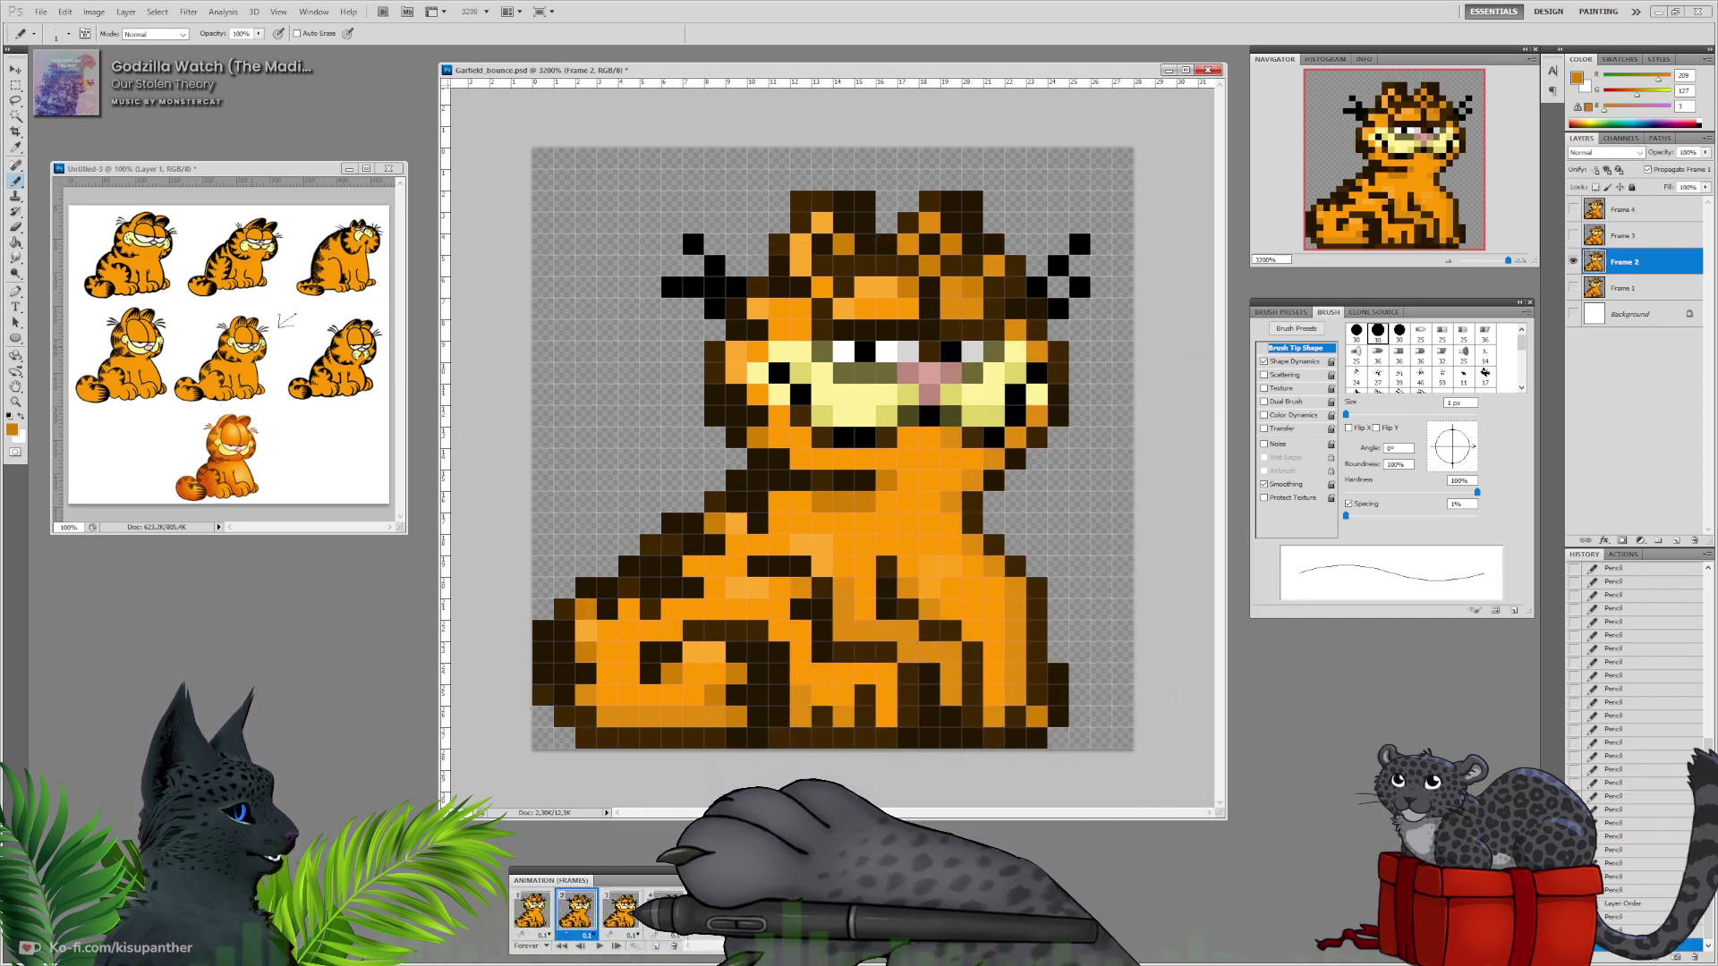
Add matching darker orange shading around the forehead stripes on Frames 3 and 4.
click(624, 912)
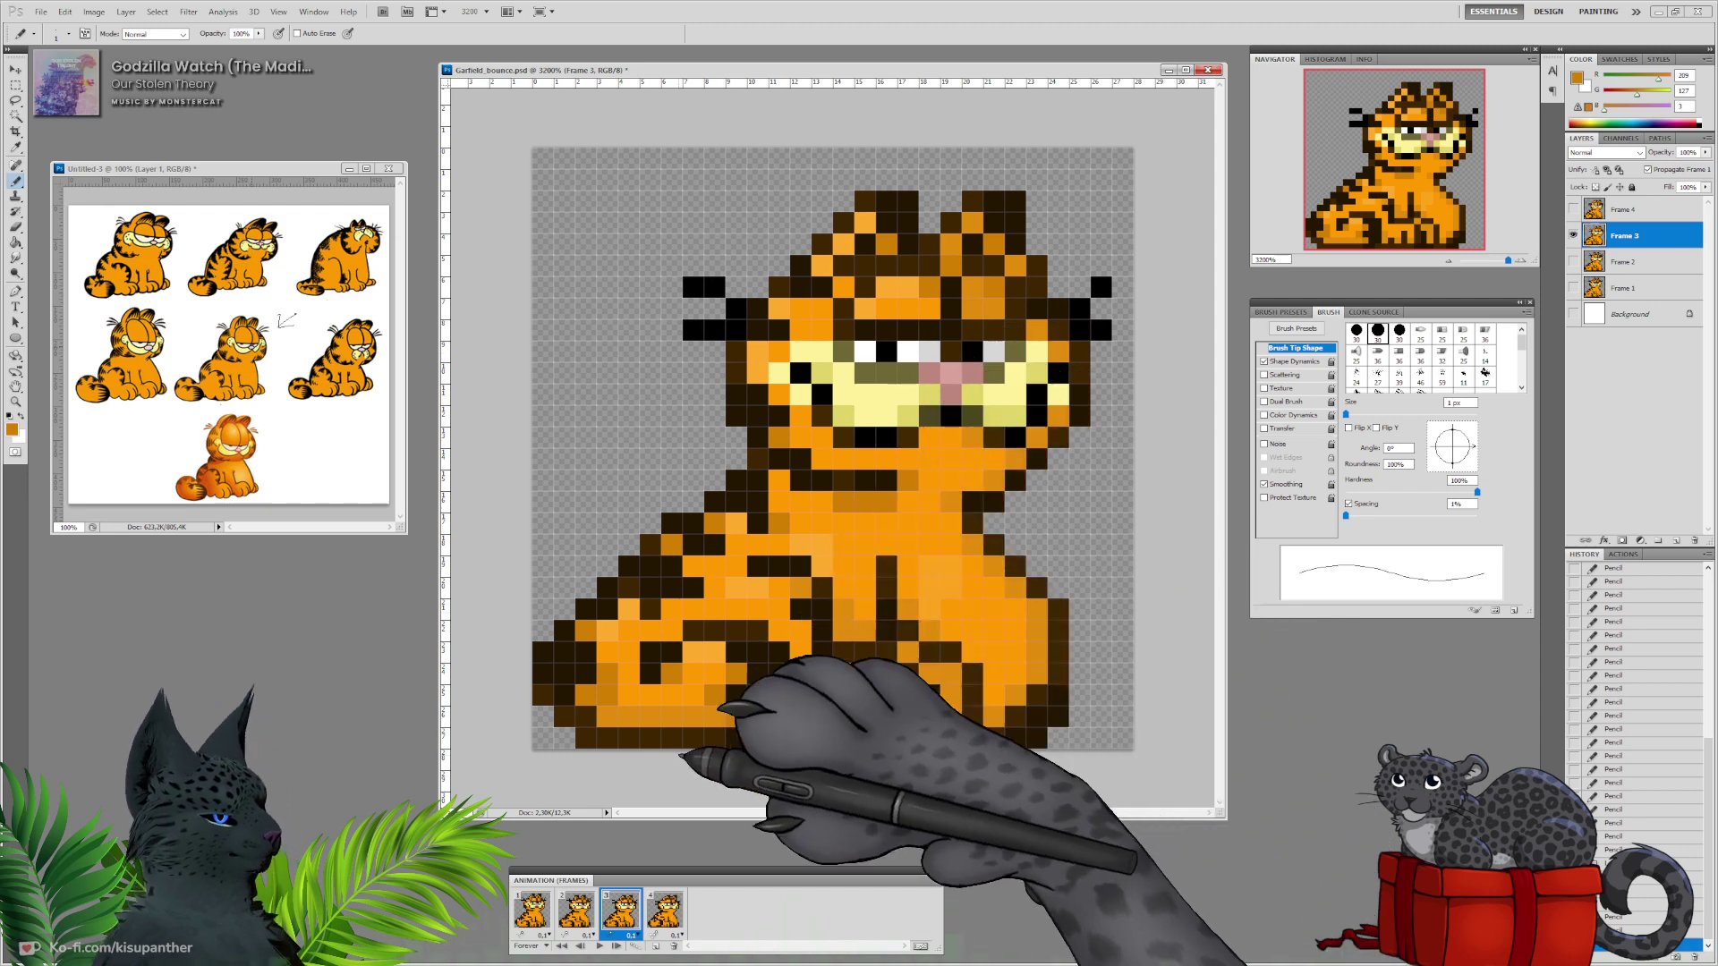
click(669, 913)
click(1642, 212)
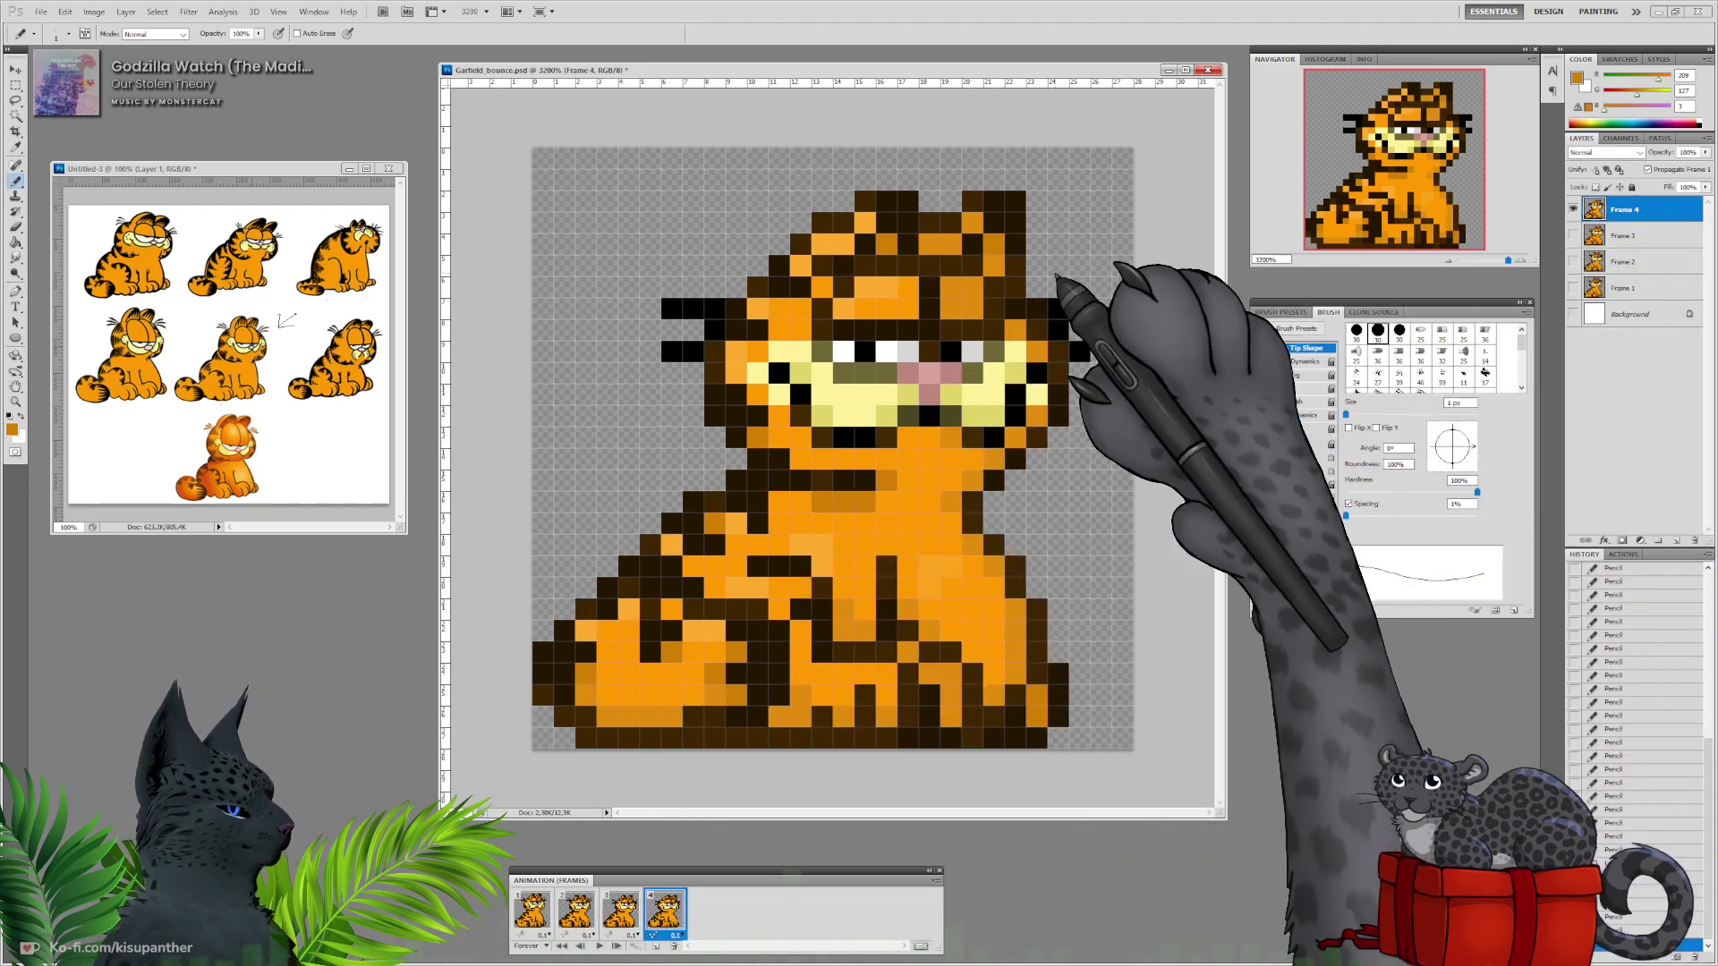
click(930, 266)
click(908, 287)
click(972, 288)
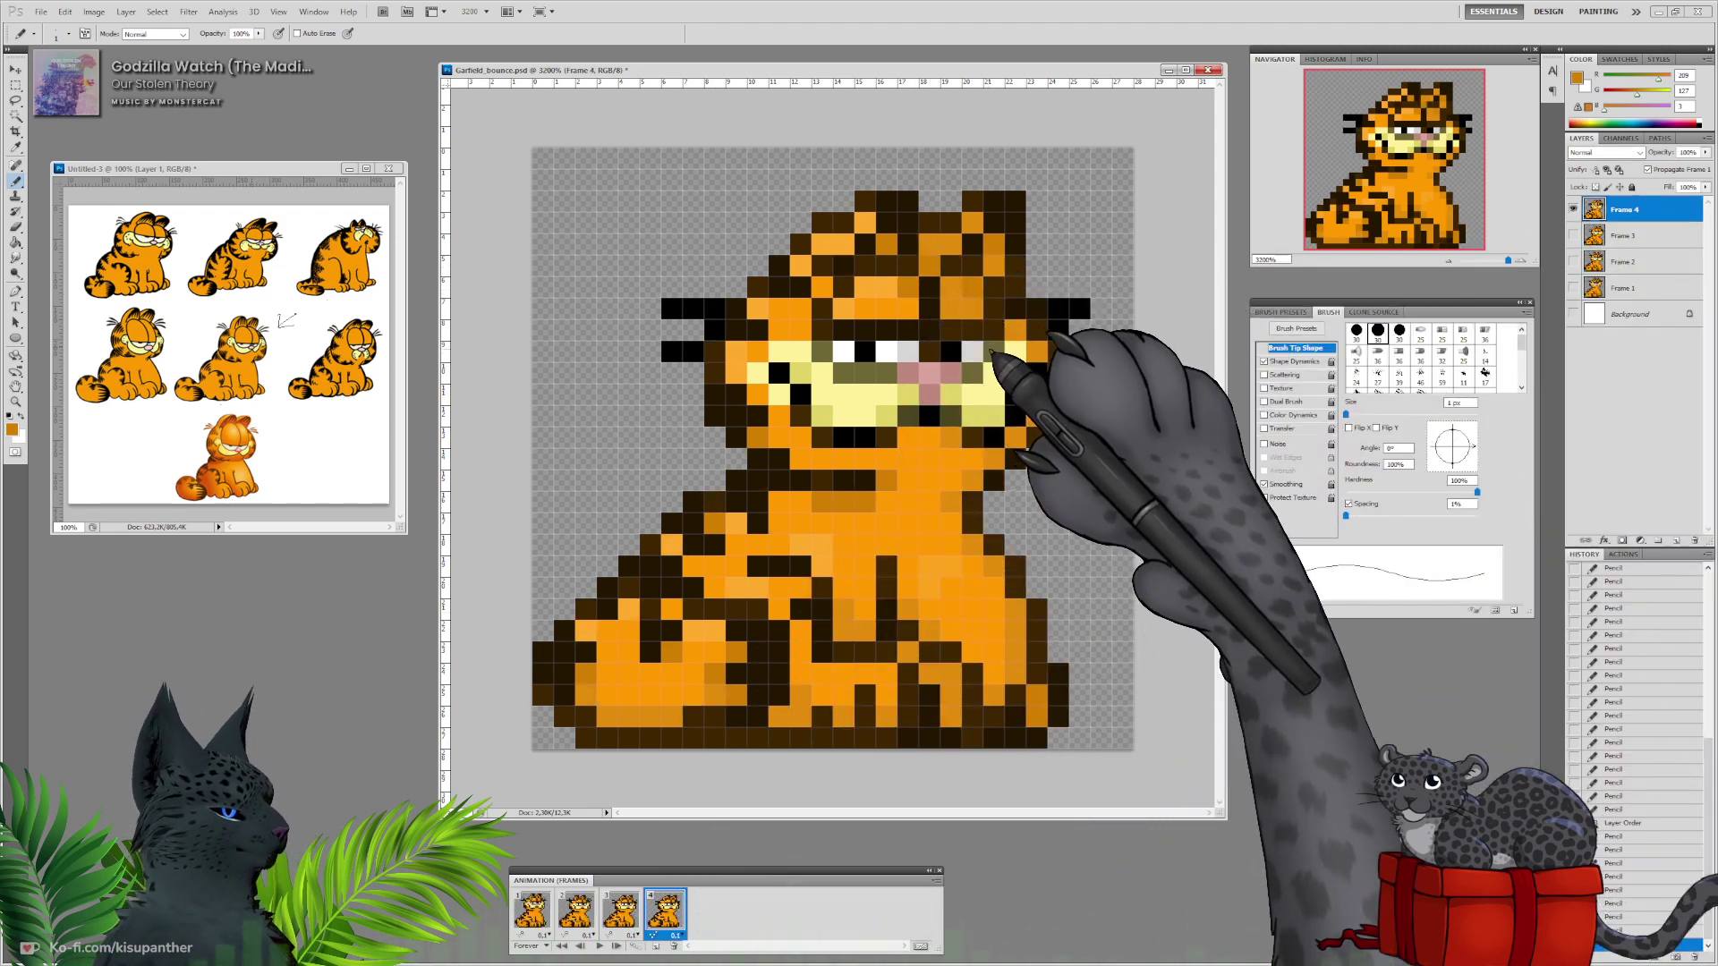
Play the bounce animation and flip through its frames to check that the forehead shading is consistent.
click(621, 911)
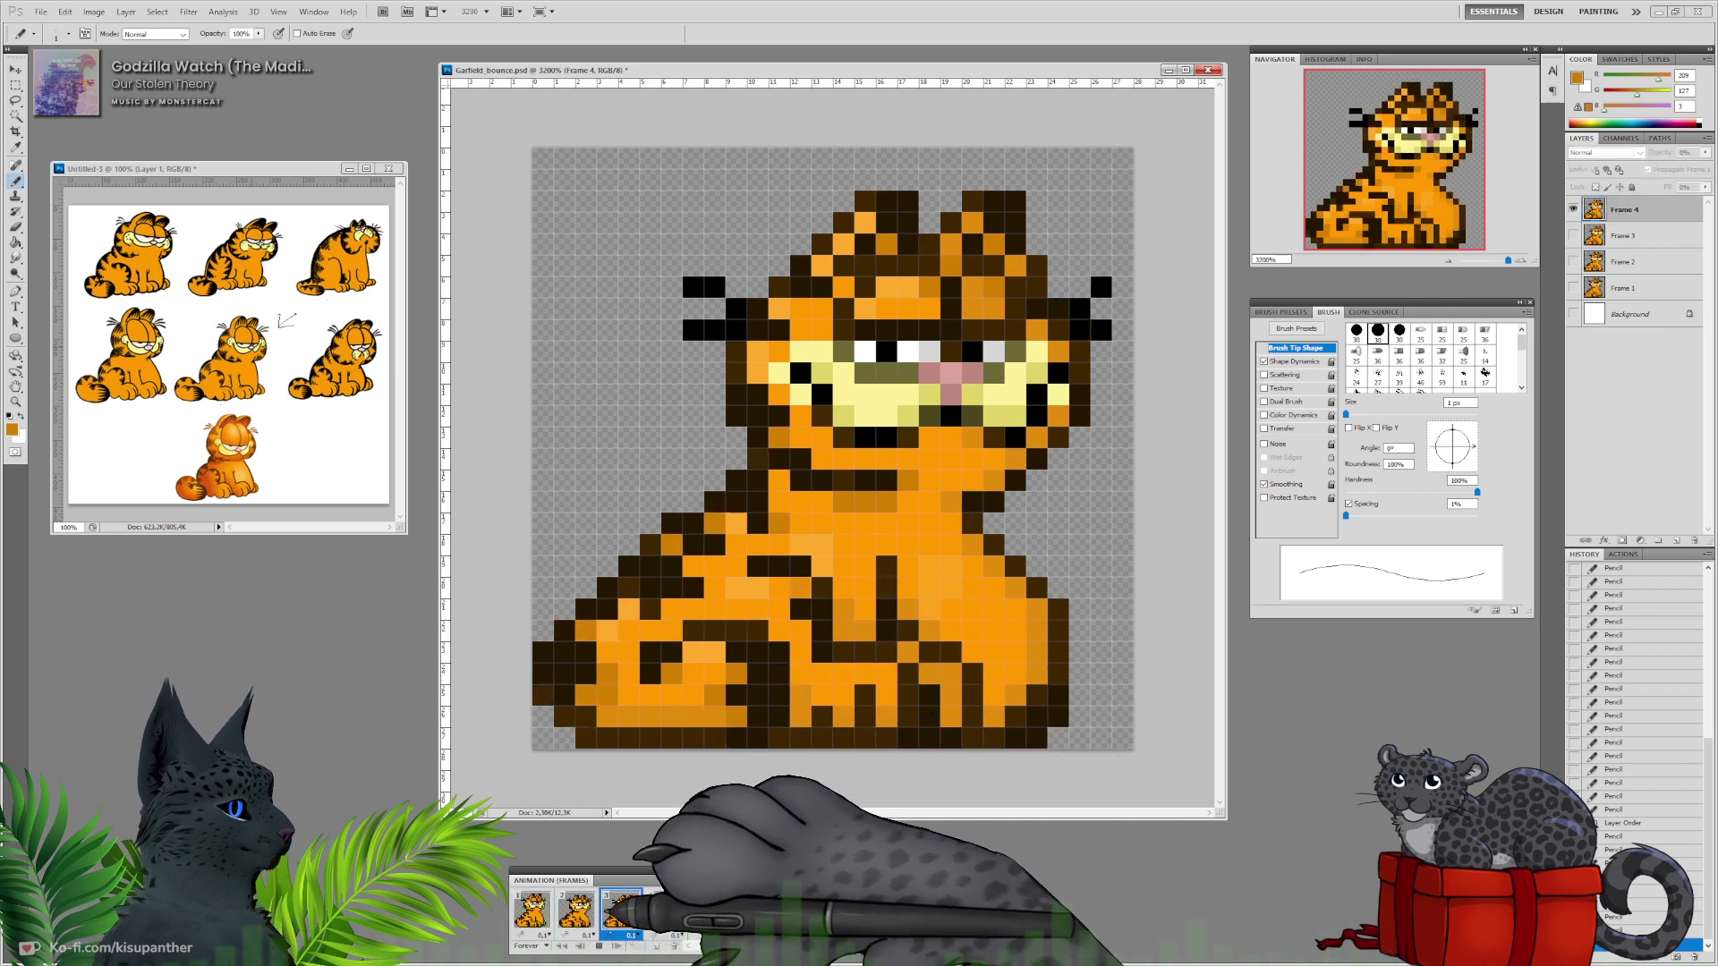
click(665, 910)
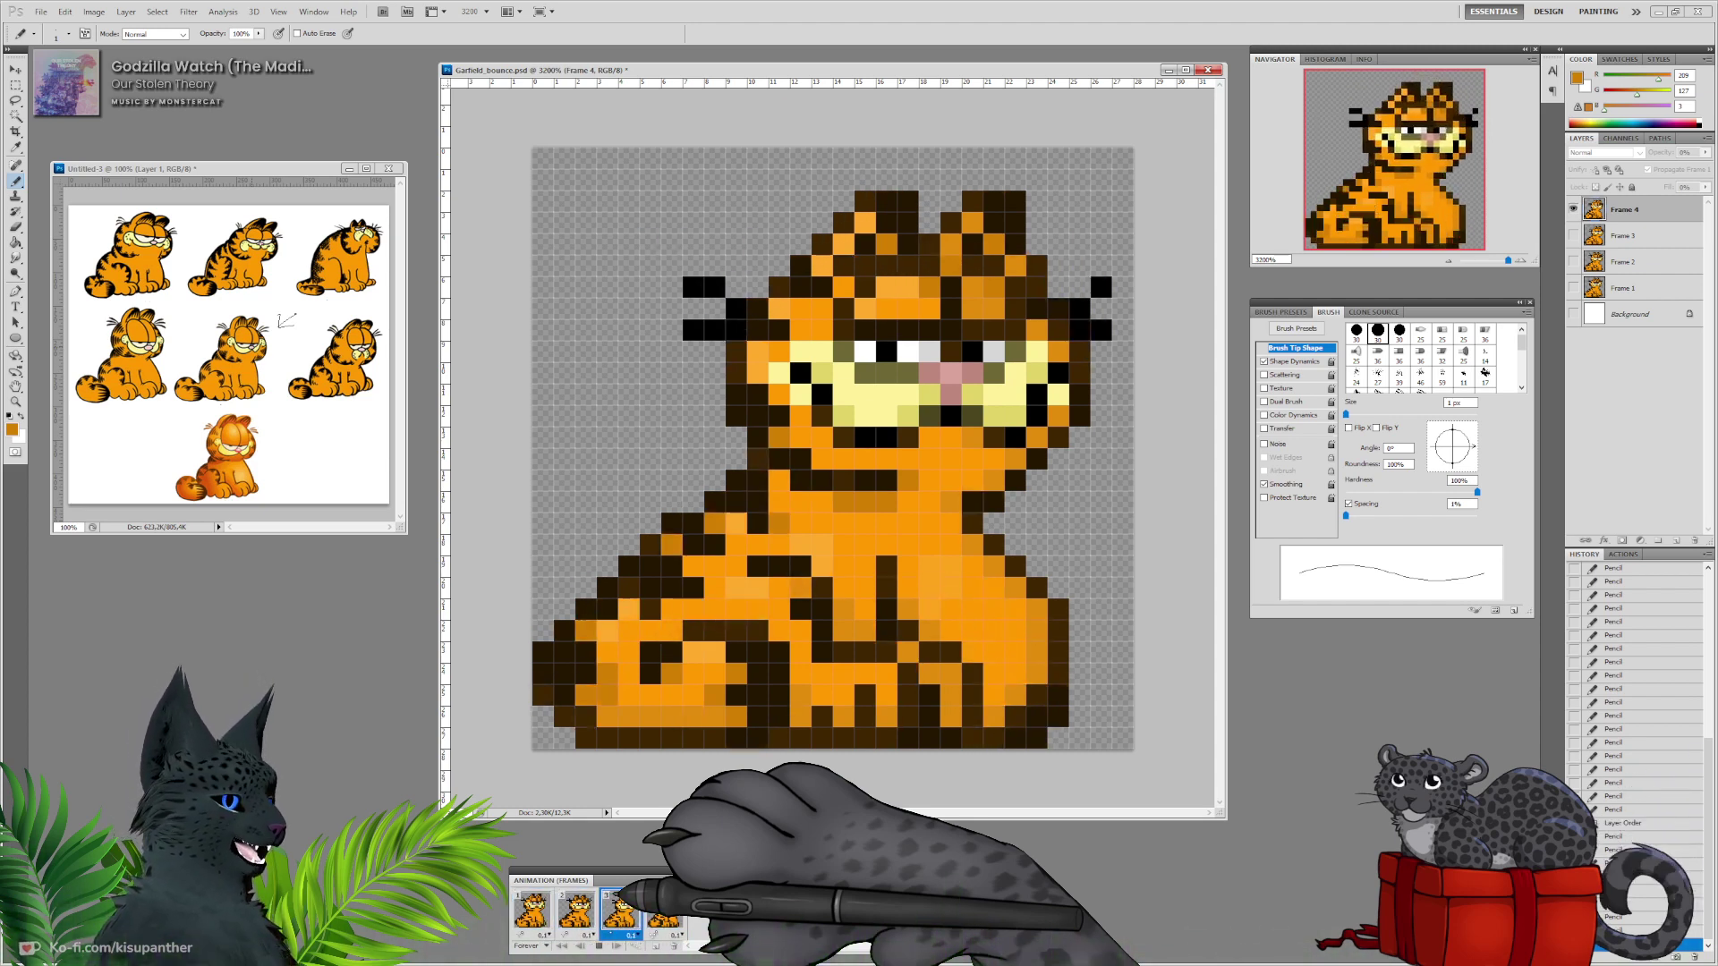
click(599, 946)
click(540, 910)
click(576, 910)
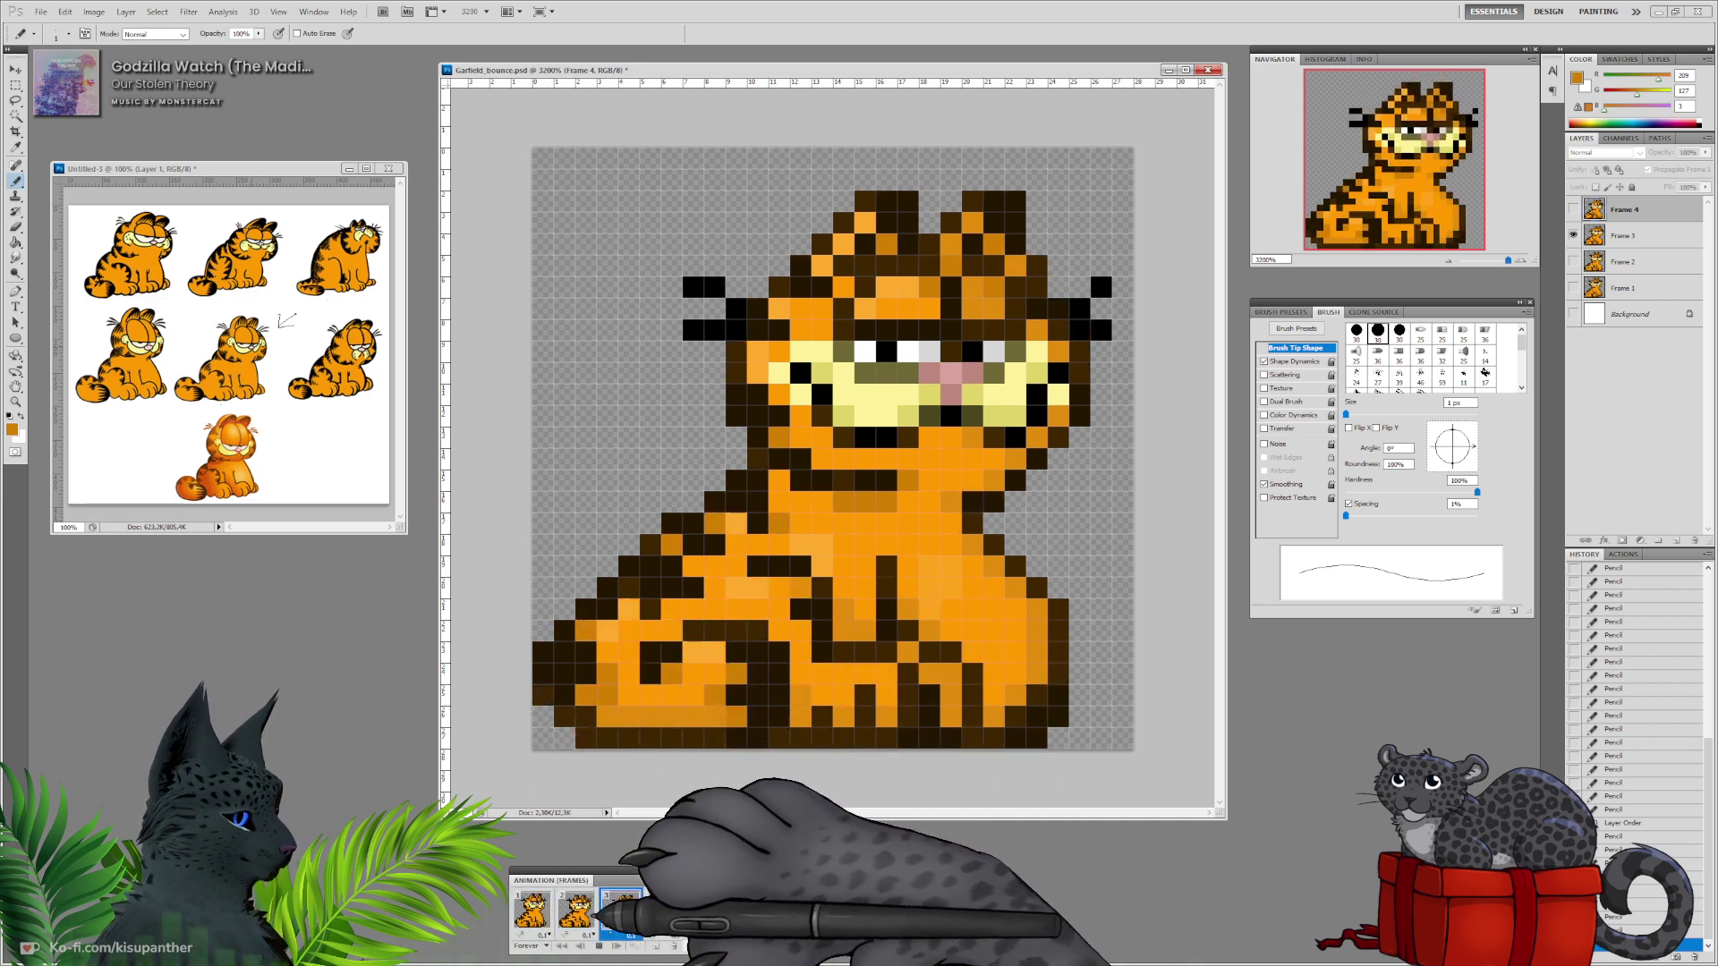
click(598, 945)
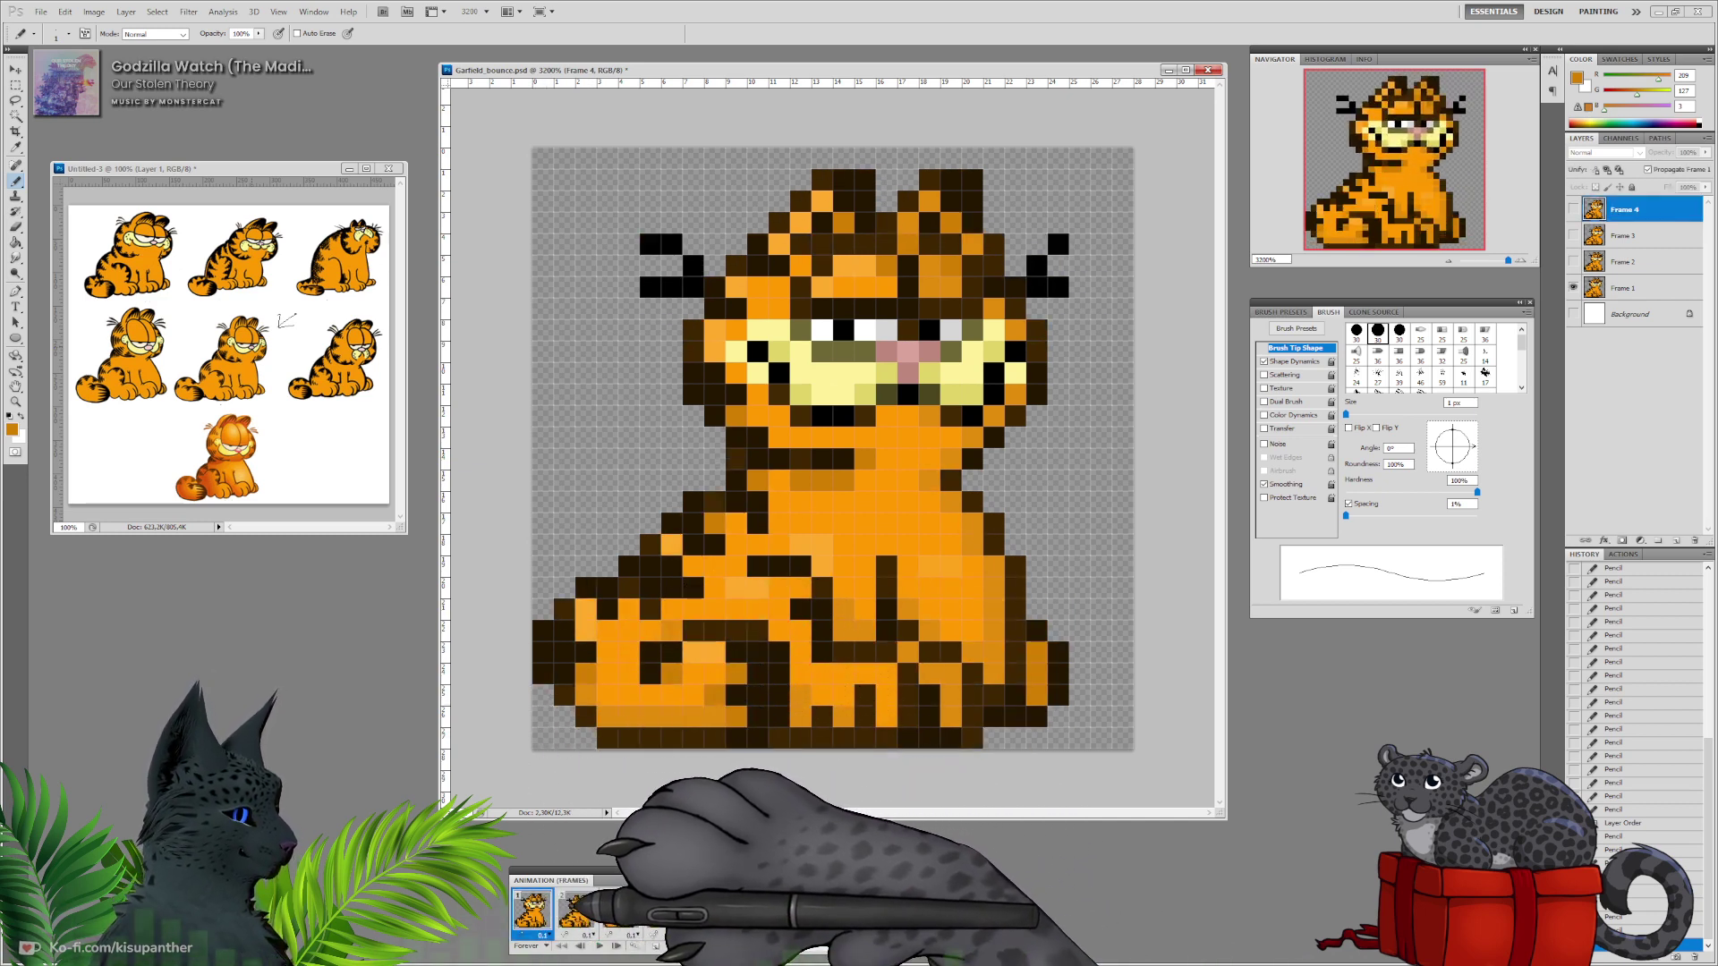
Set the foreground colour to the slightly darker orange #ee9004 and paint shading below the chin stripe on Frame 1's neck.
click(575, 910)
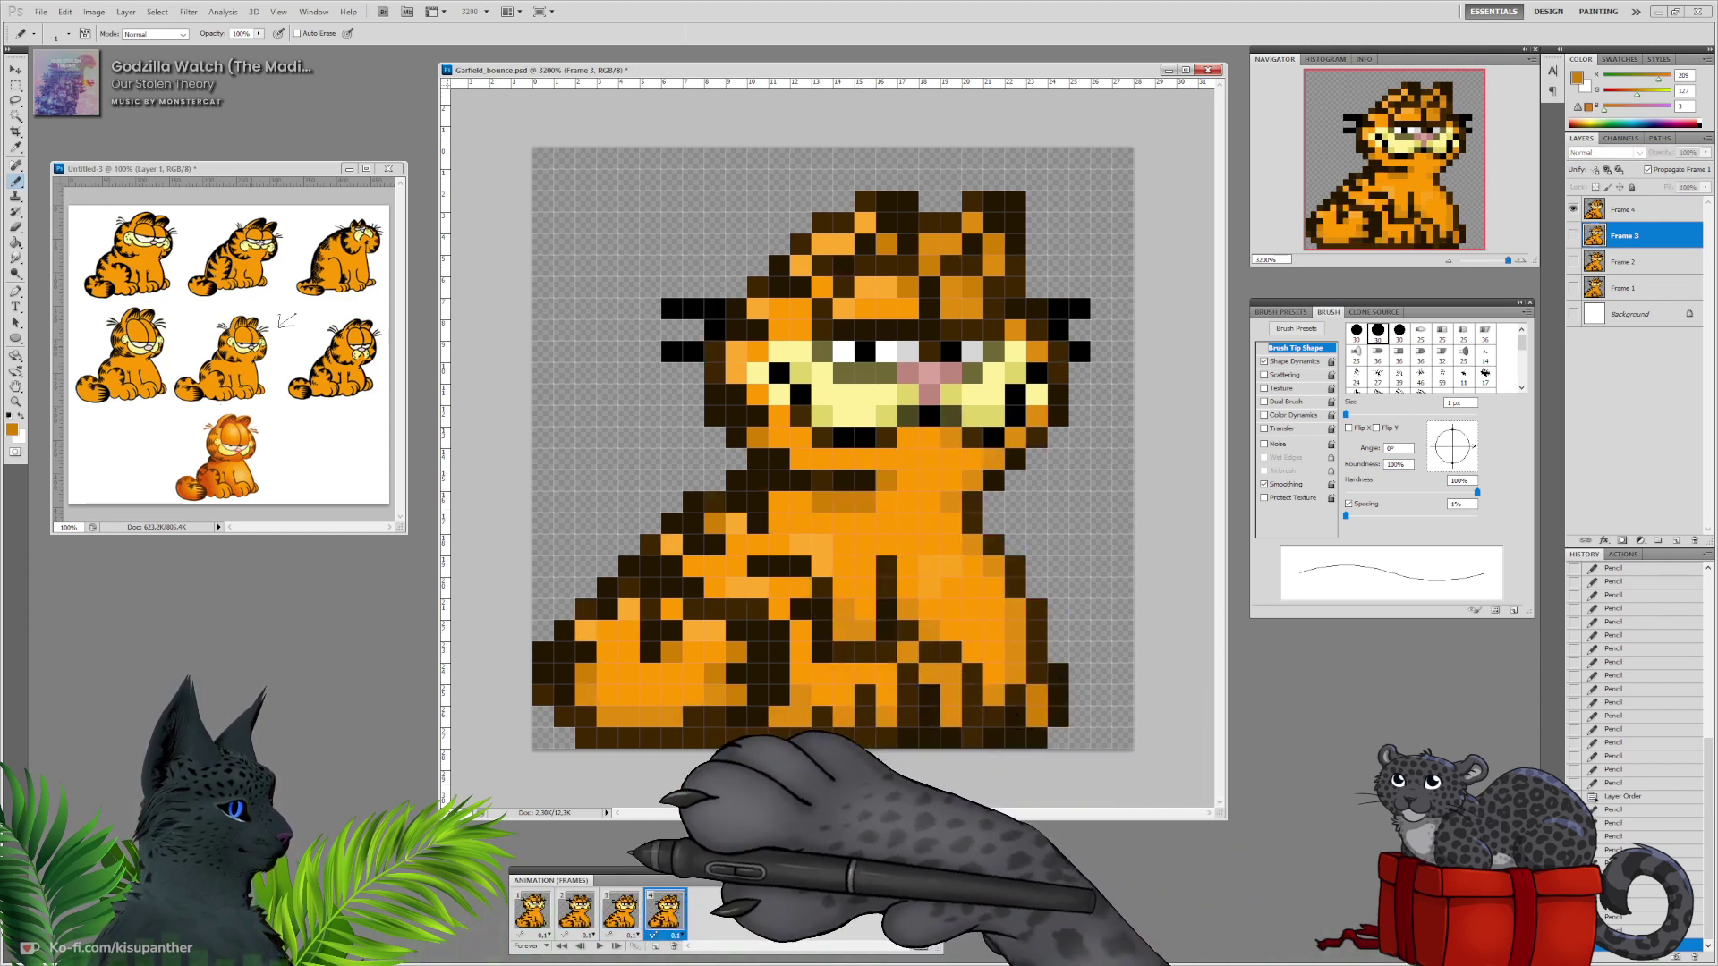
click(533, 911)
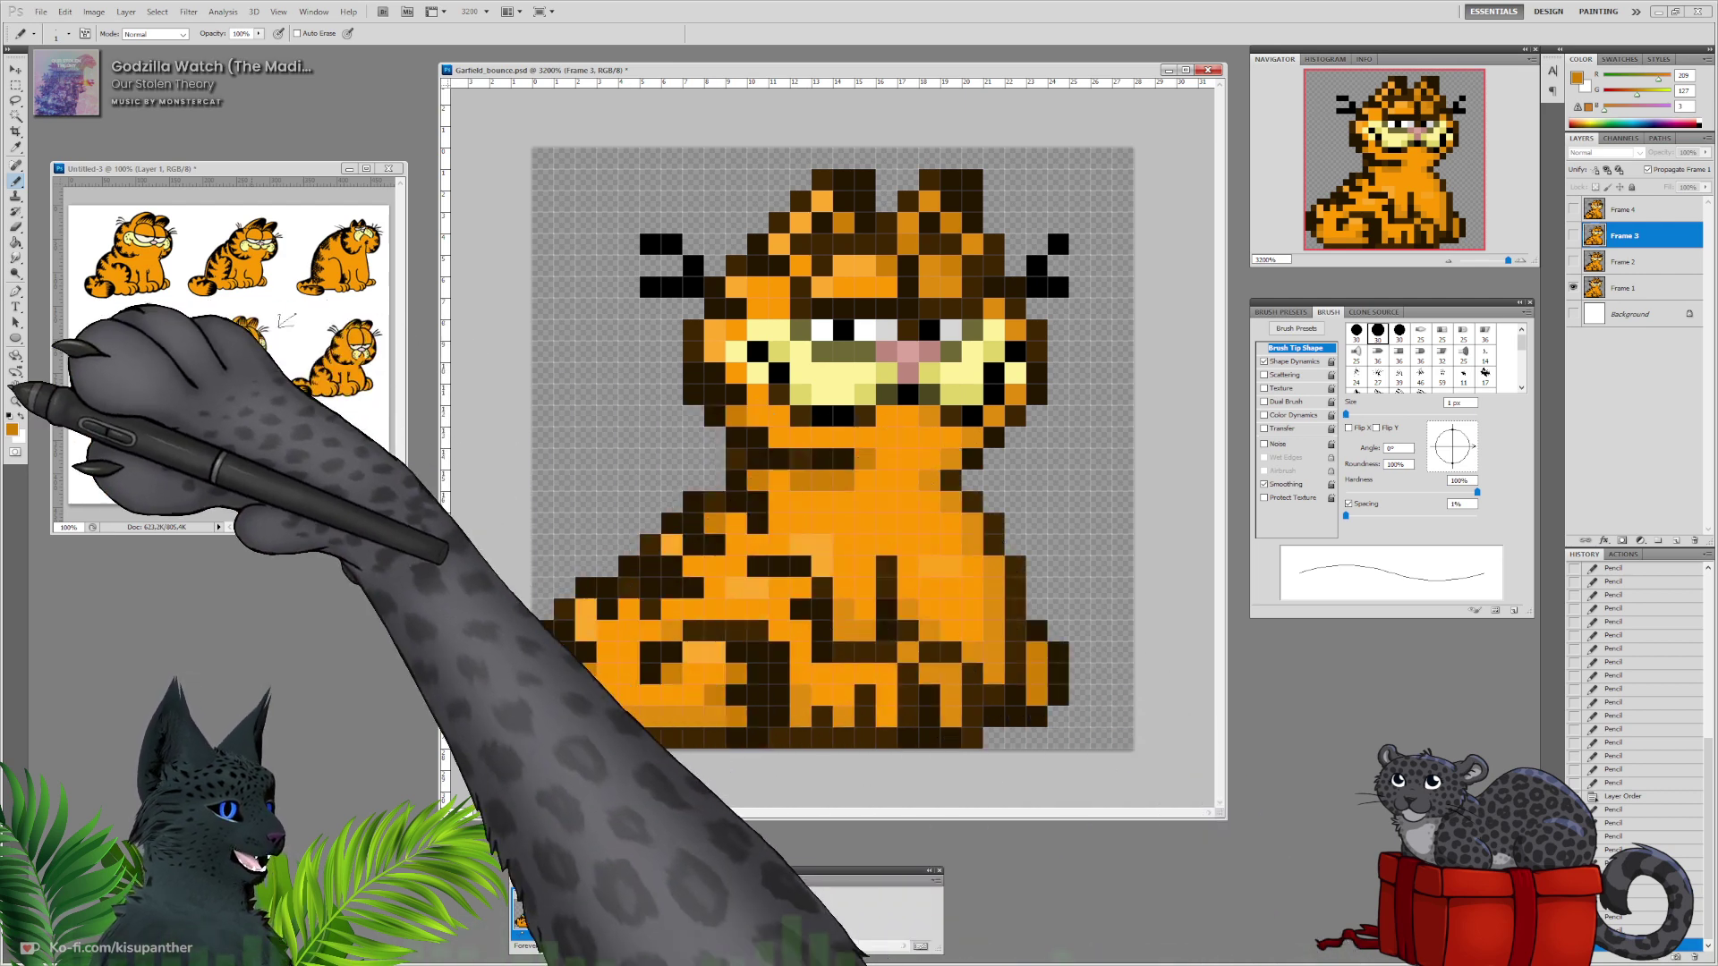
click(12, 429)
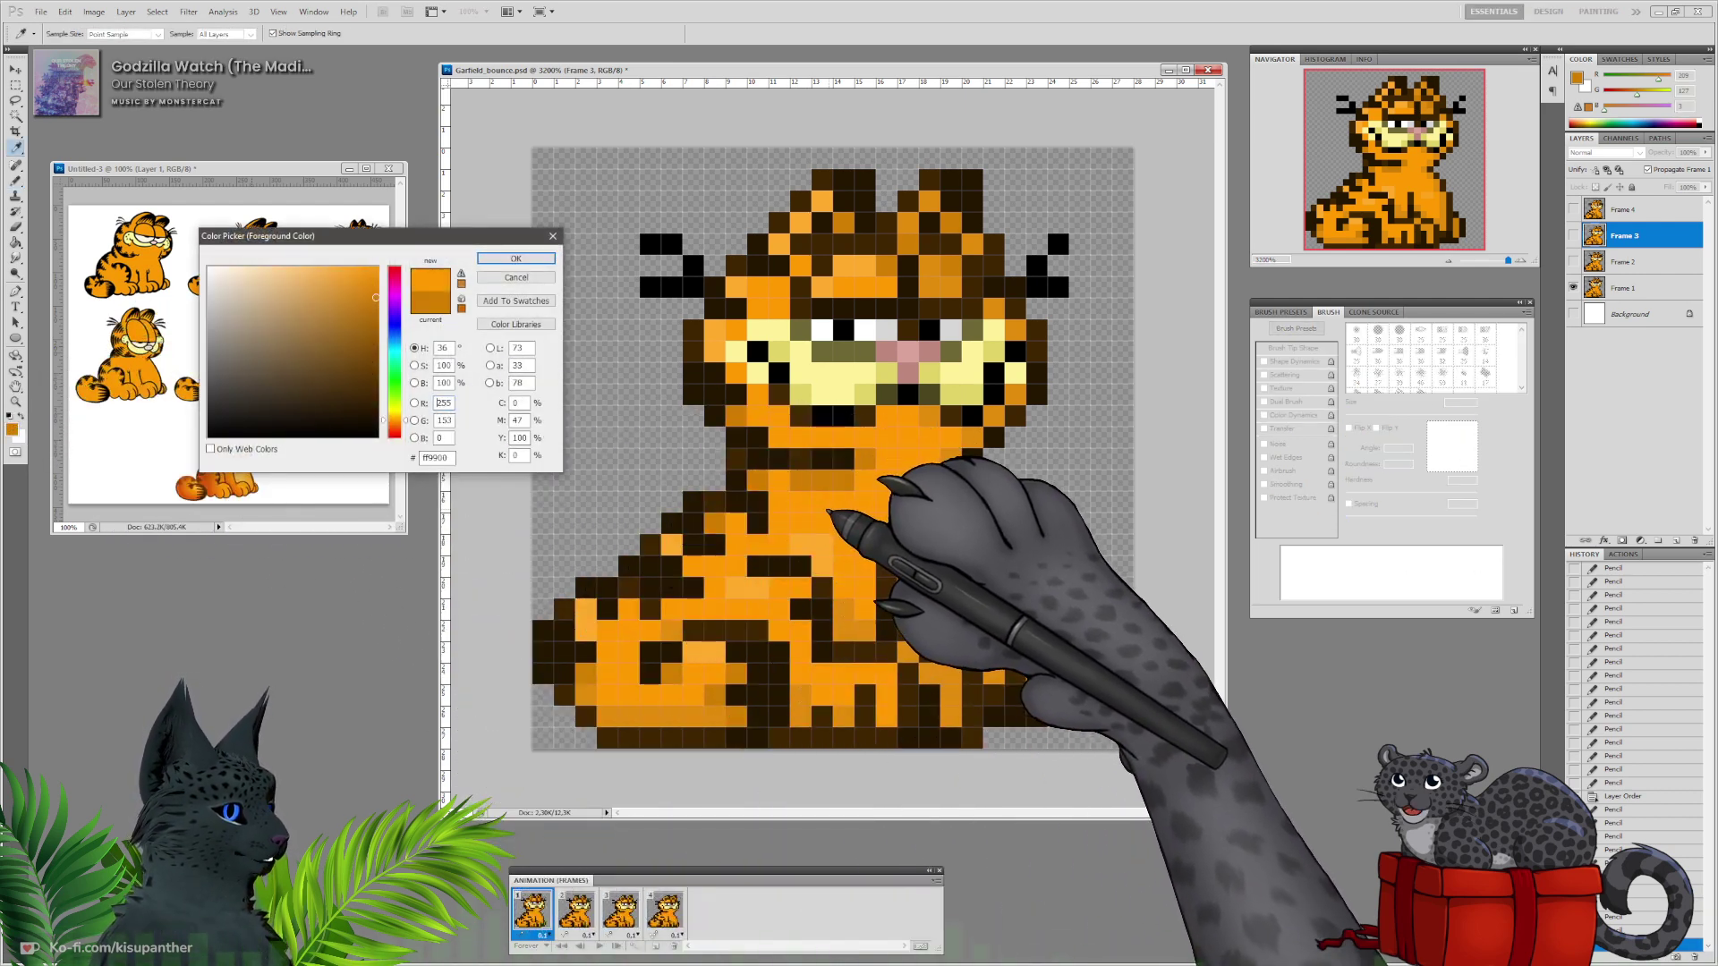
click(377, 280)
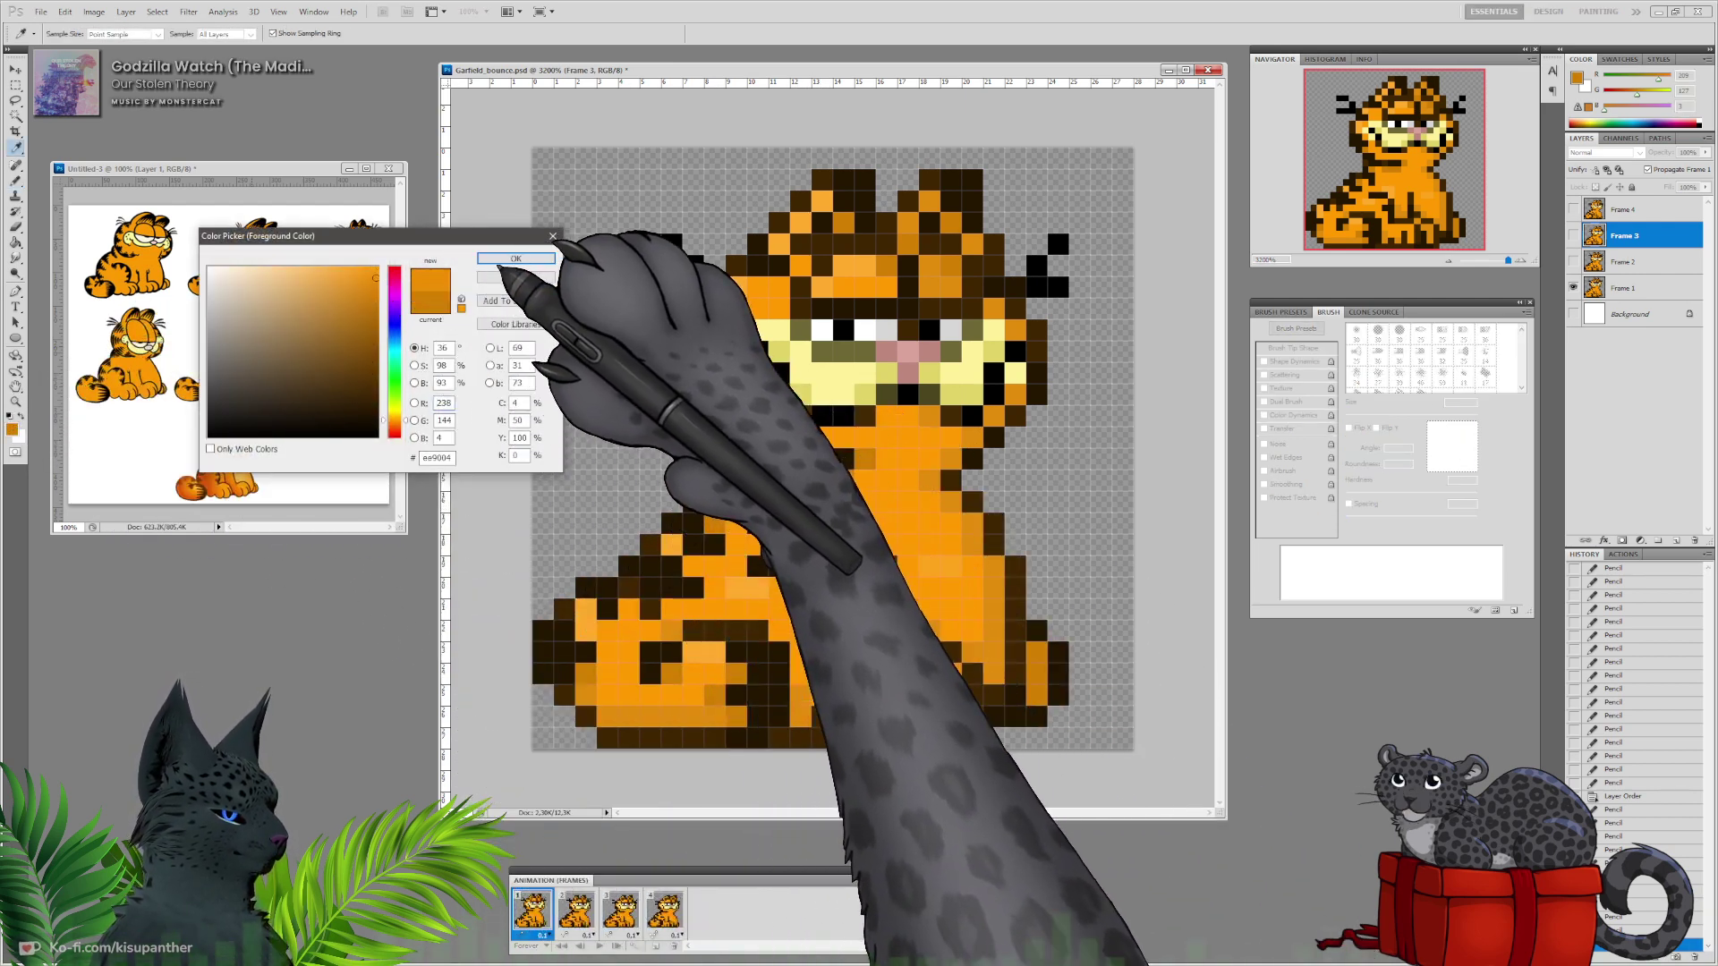
click(515, 259)
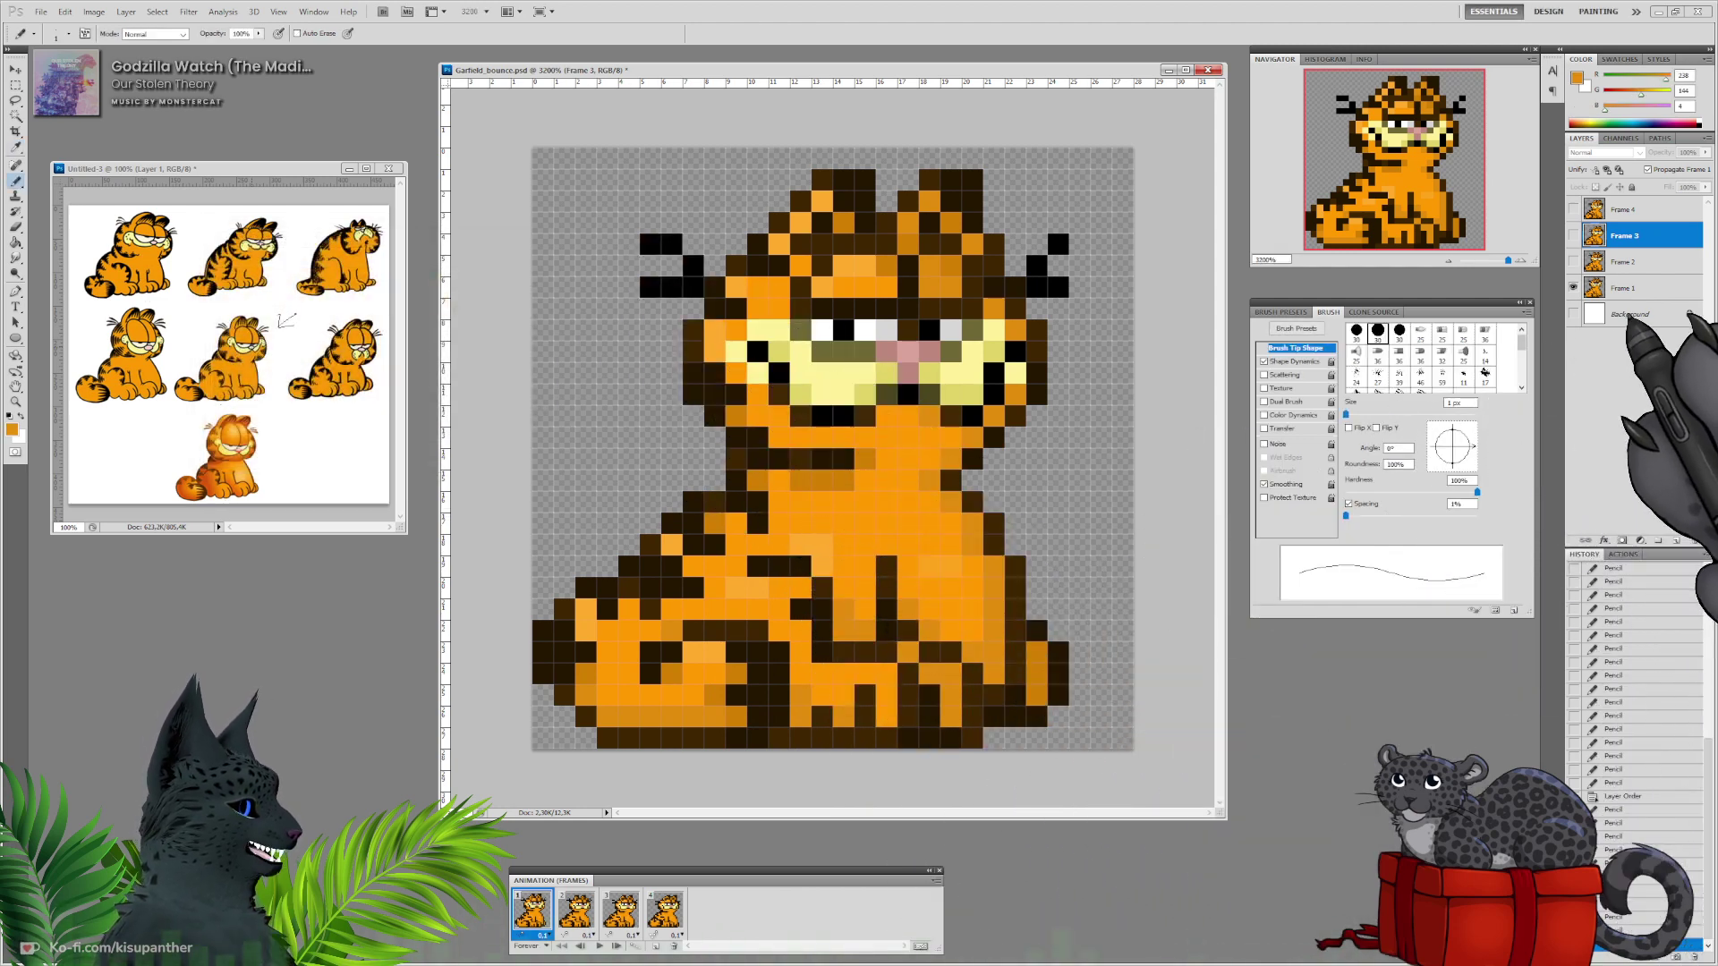
click(780, 483)
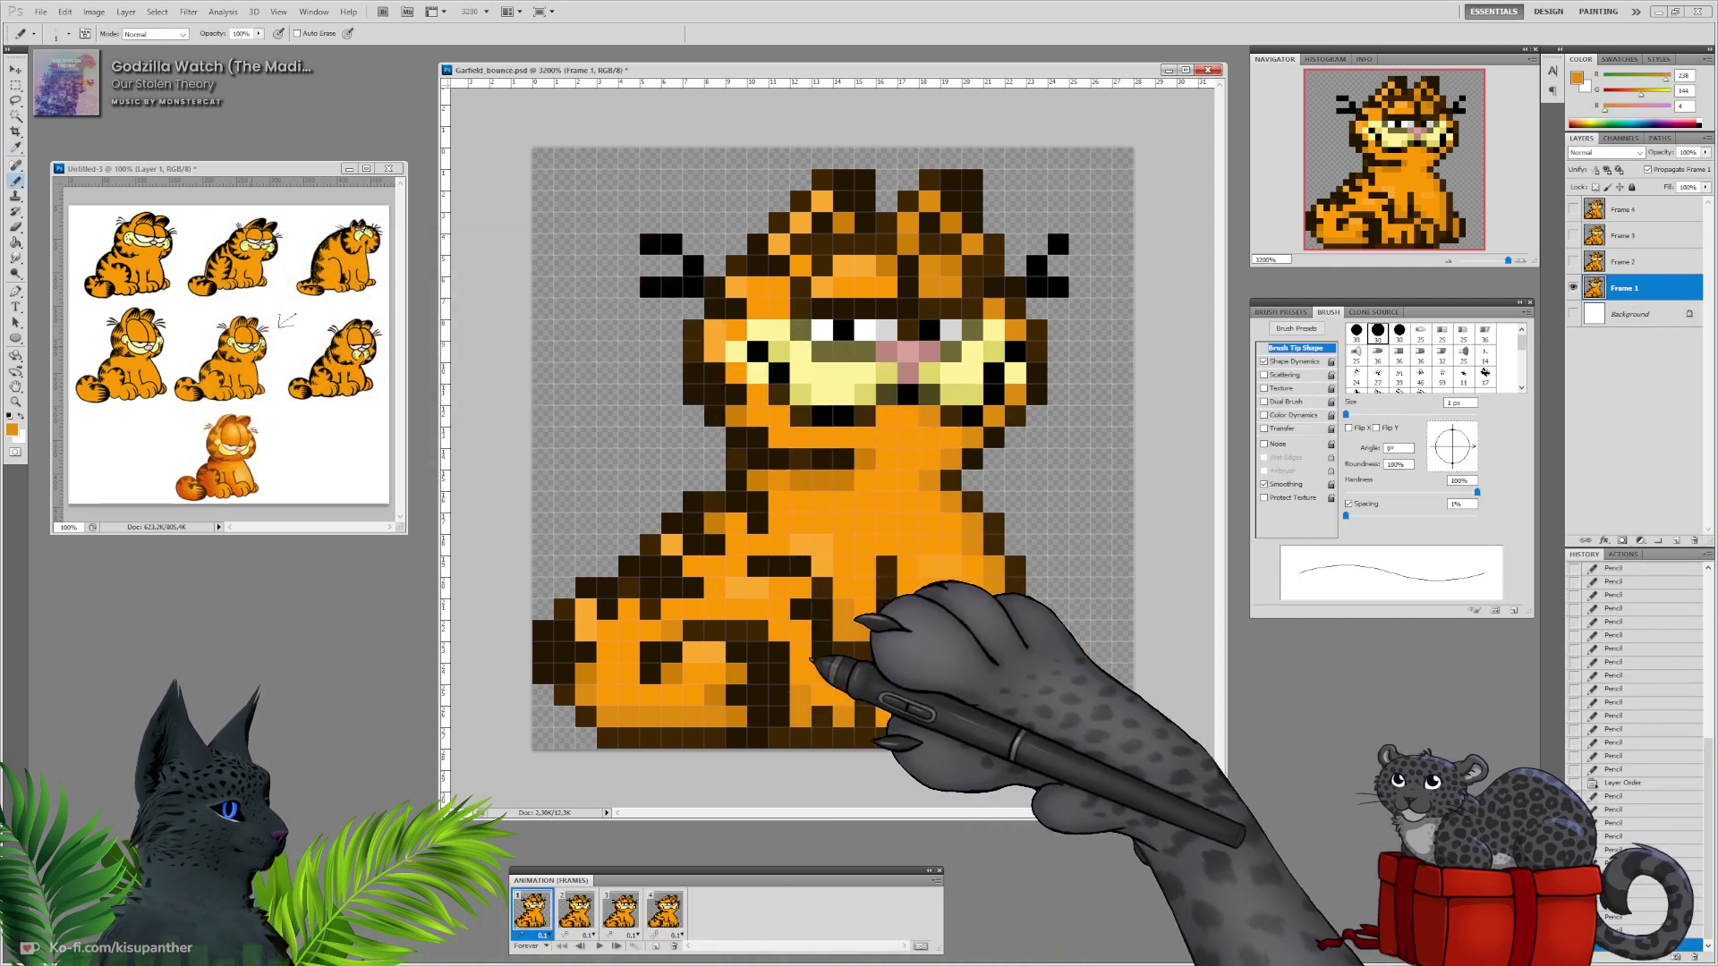
Paint the same soft orange shading below the chin stripe on the necks of Frames 2 and 3.
click(575, 910)
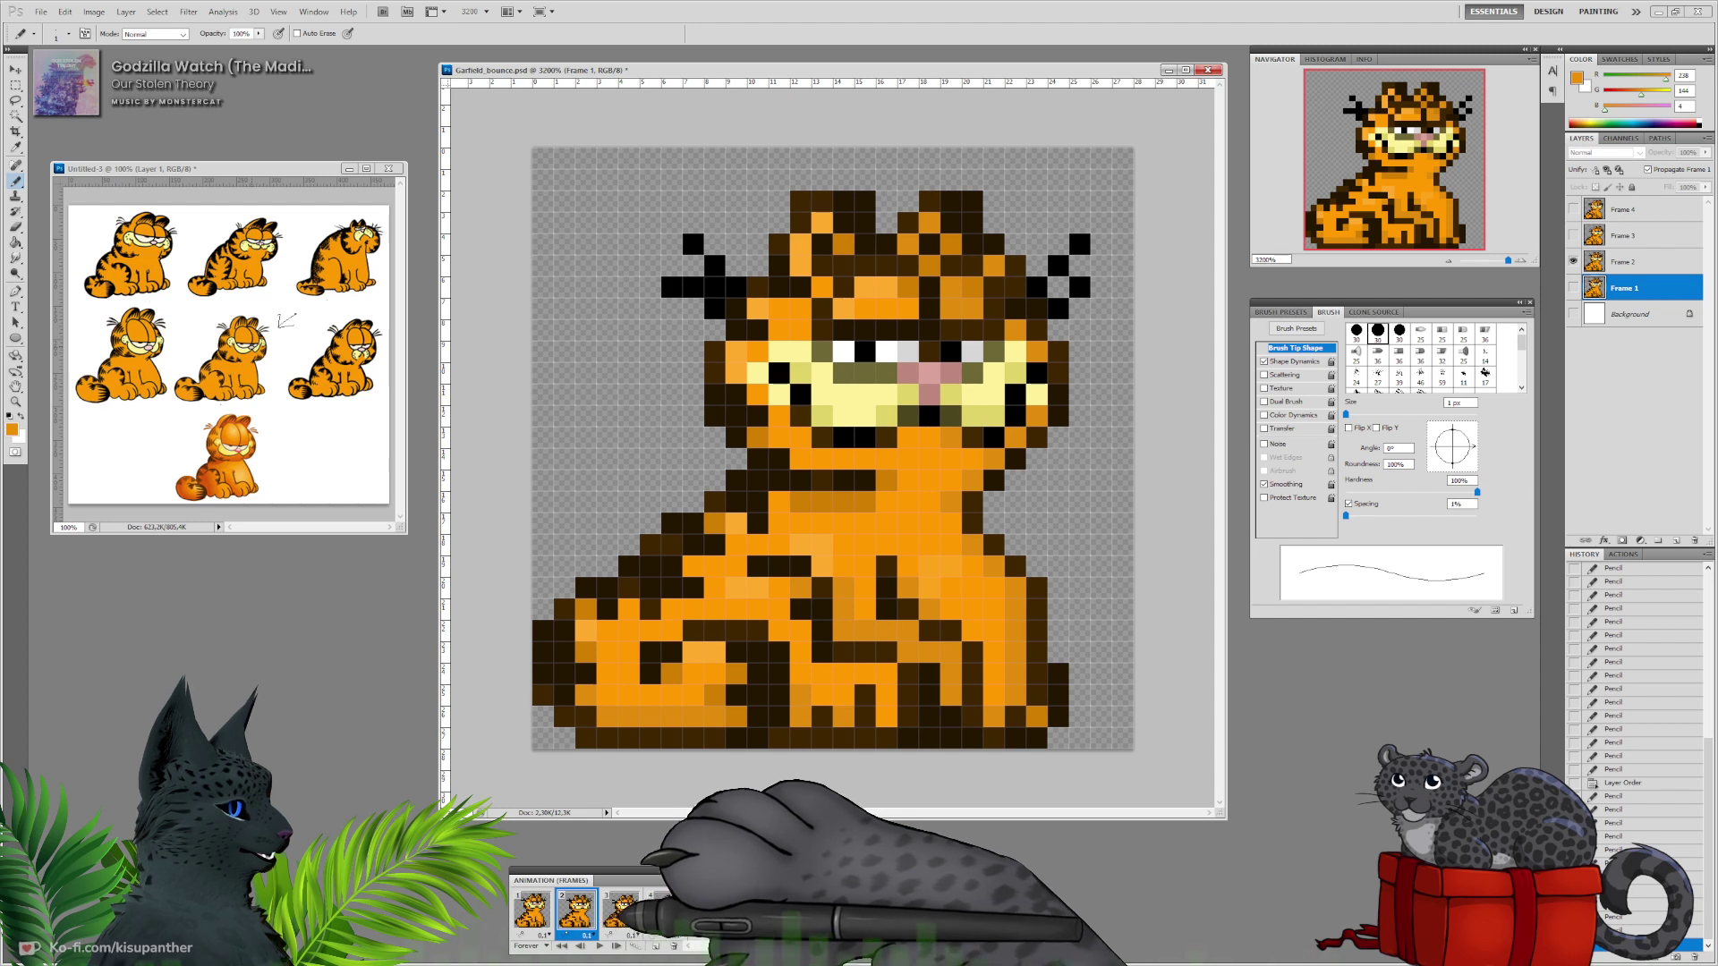
click(1624, 261)
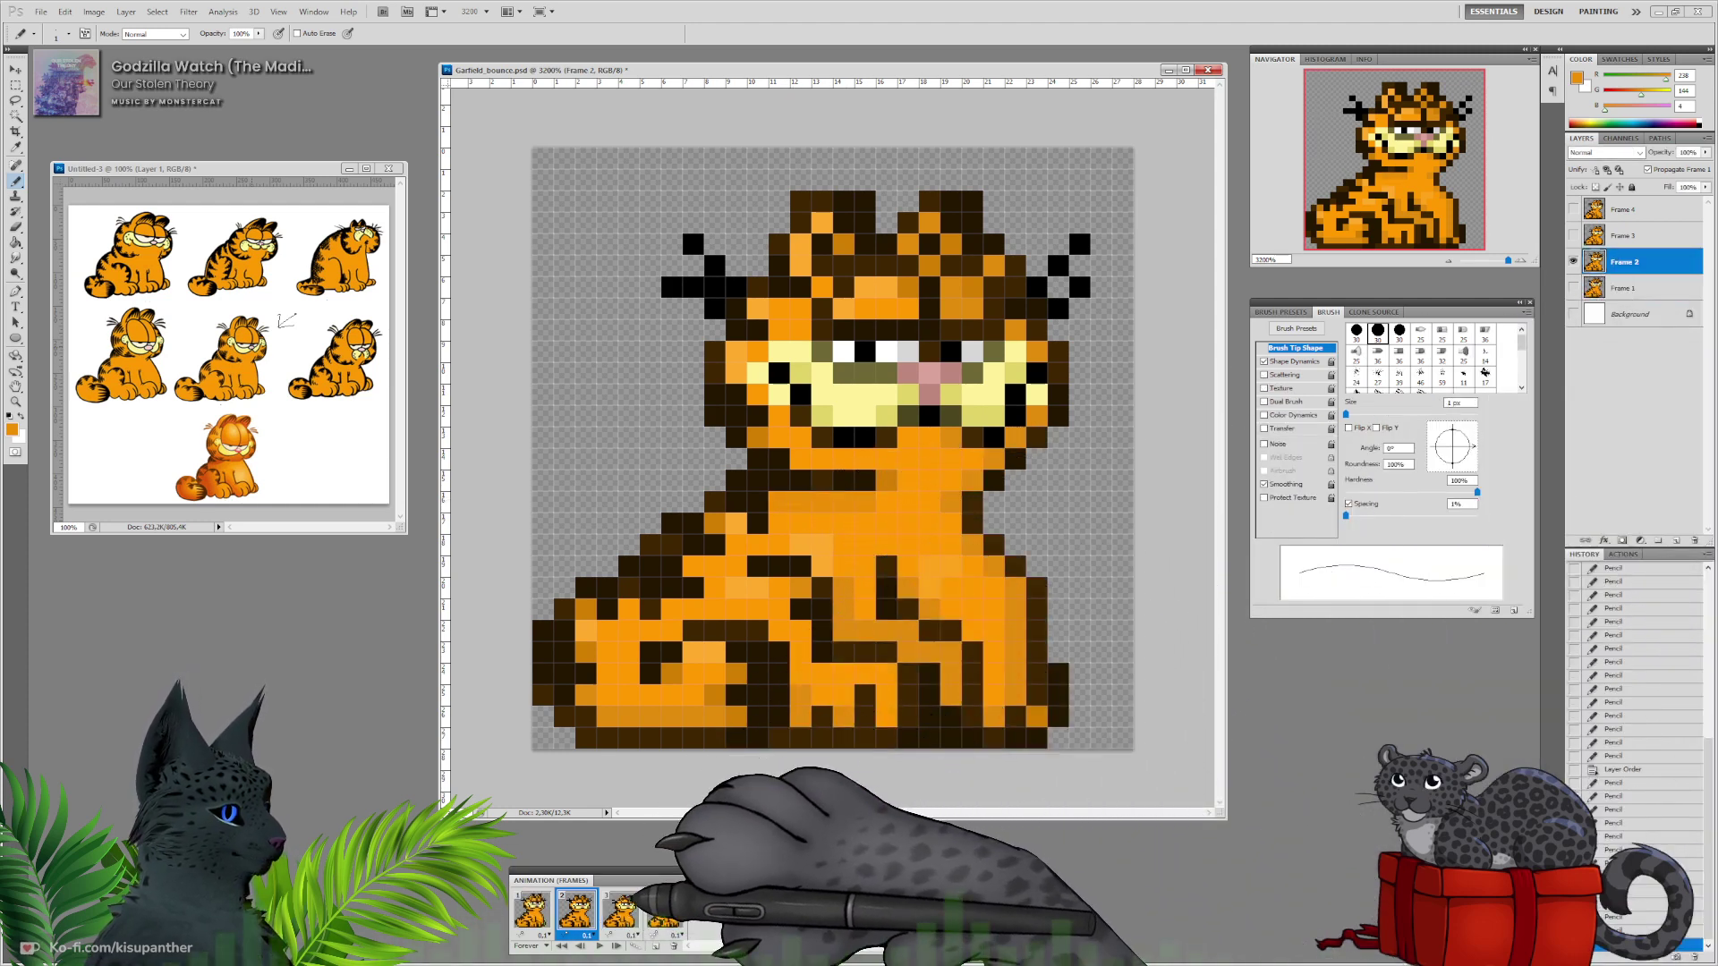
click(620, 910)
click(1624, 236)
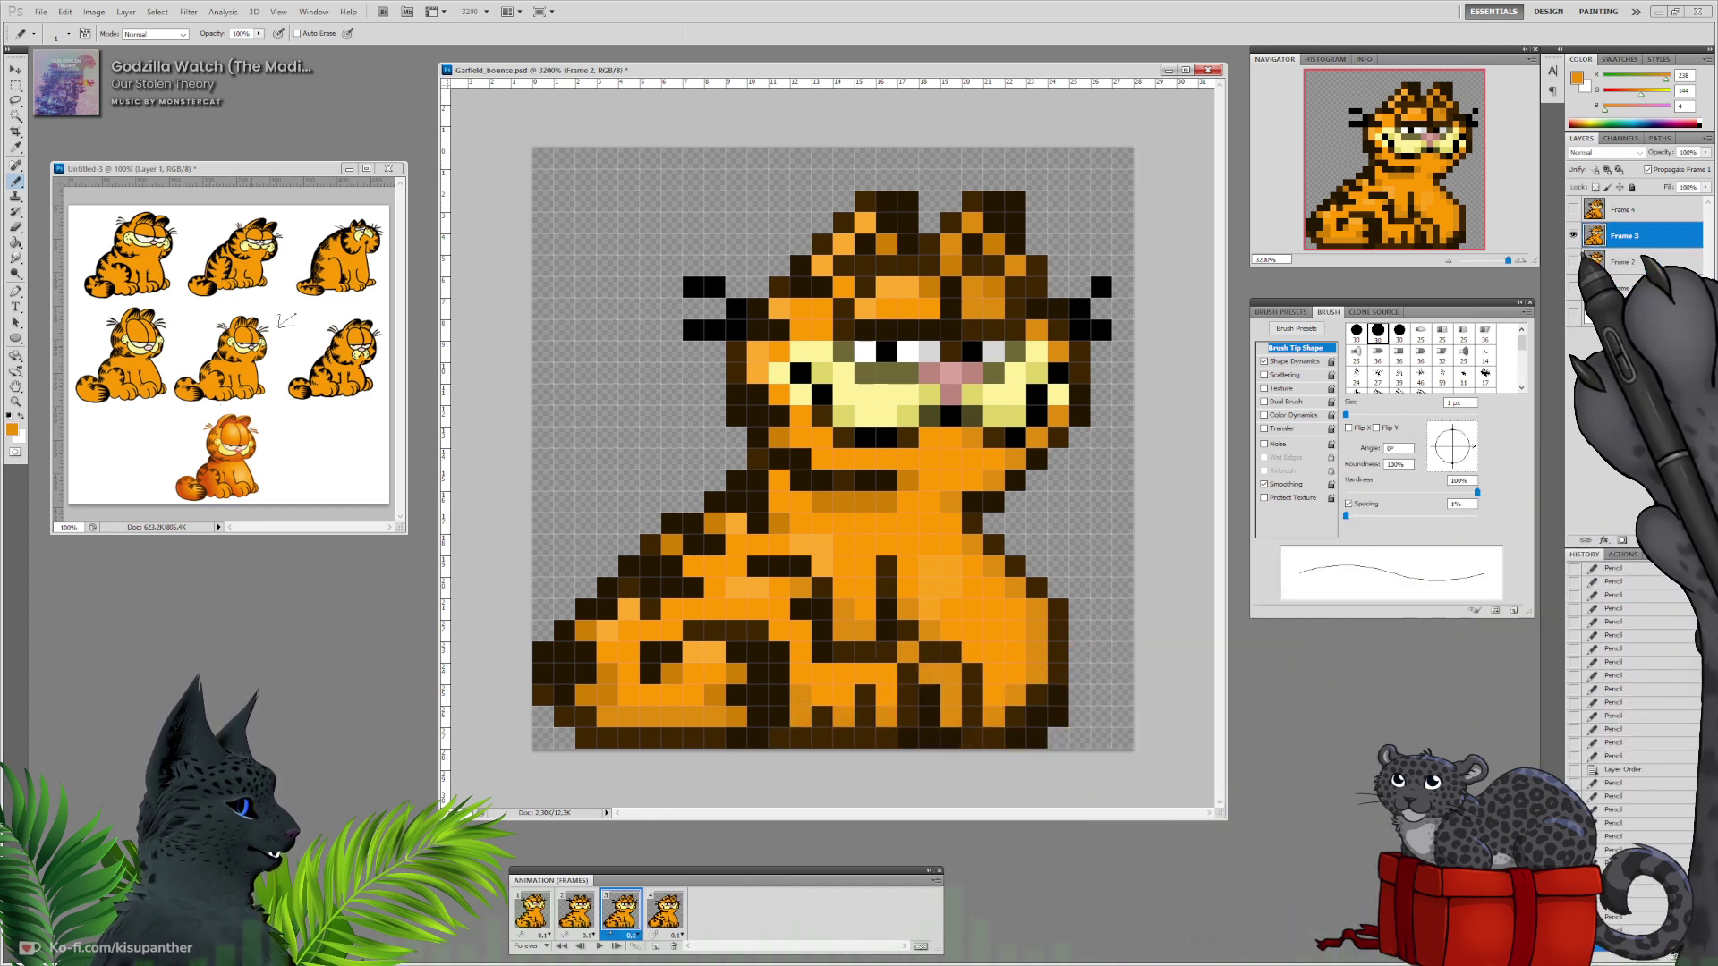
click(792, 498)
drag(813, 502, 850, 508)
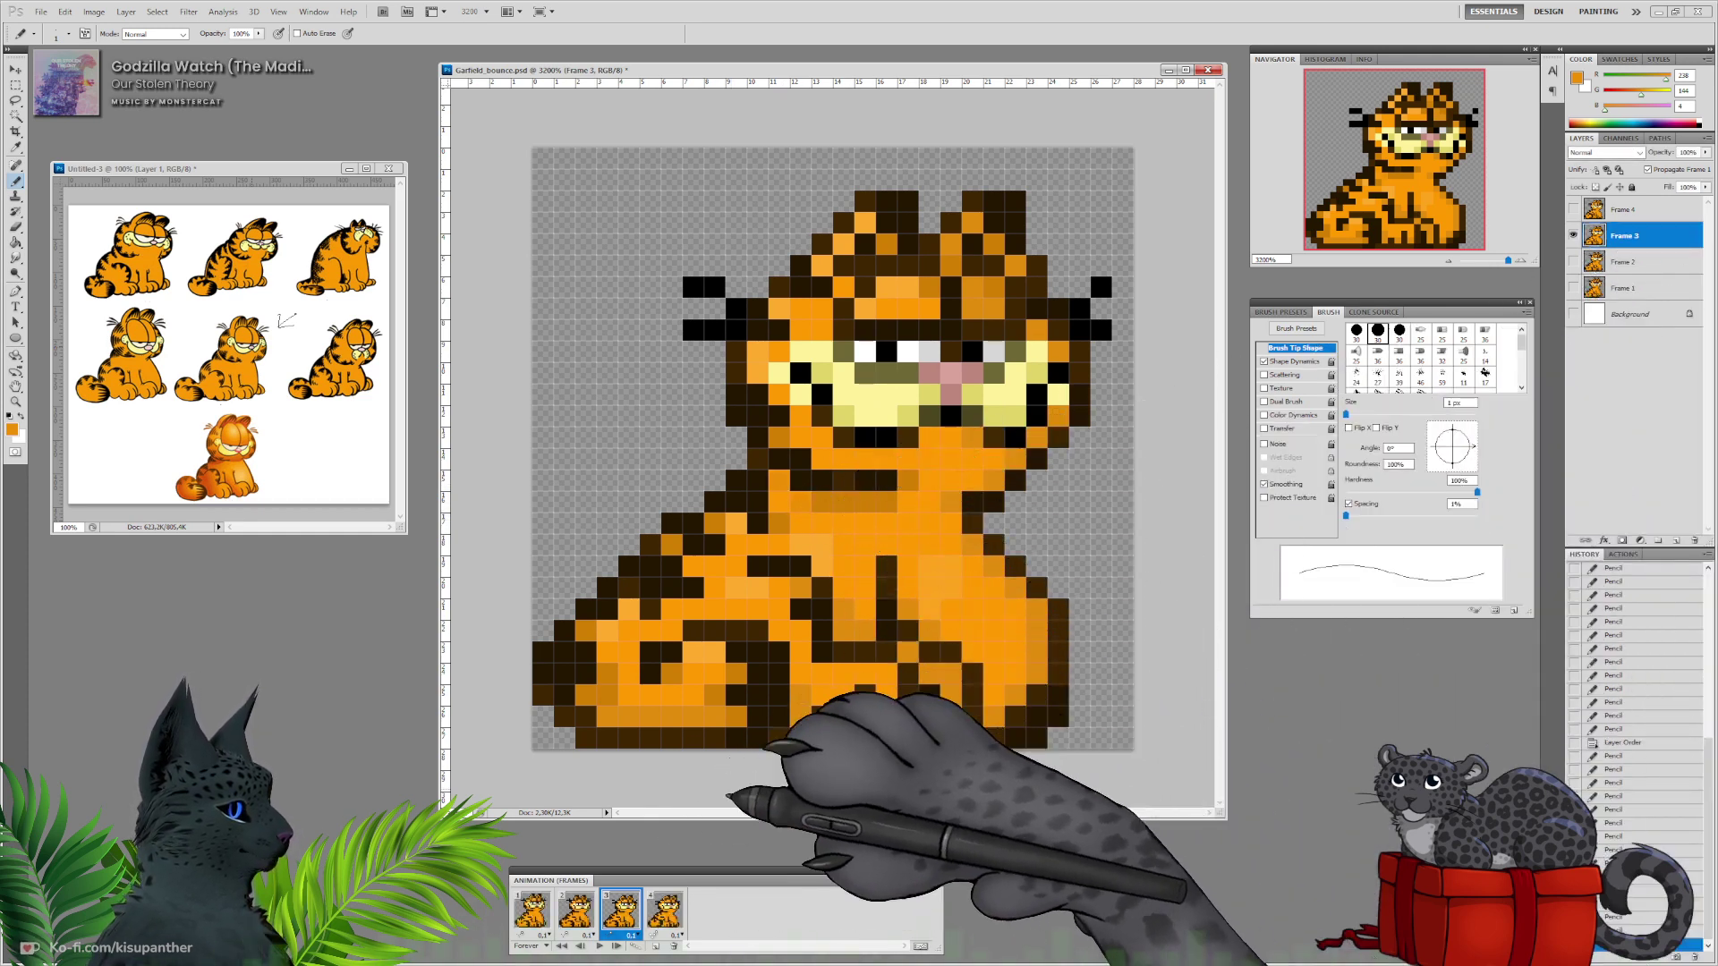
Add the matching row of neck shading below the chin stripe on Frame 4.
click(664, 910)
click(1624, 209)
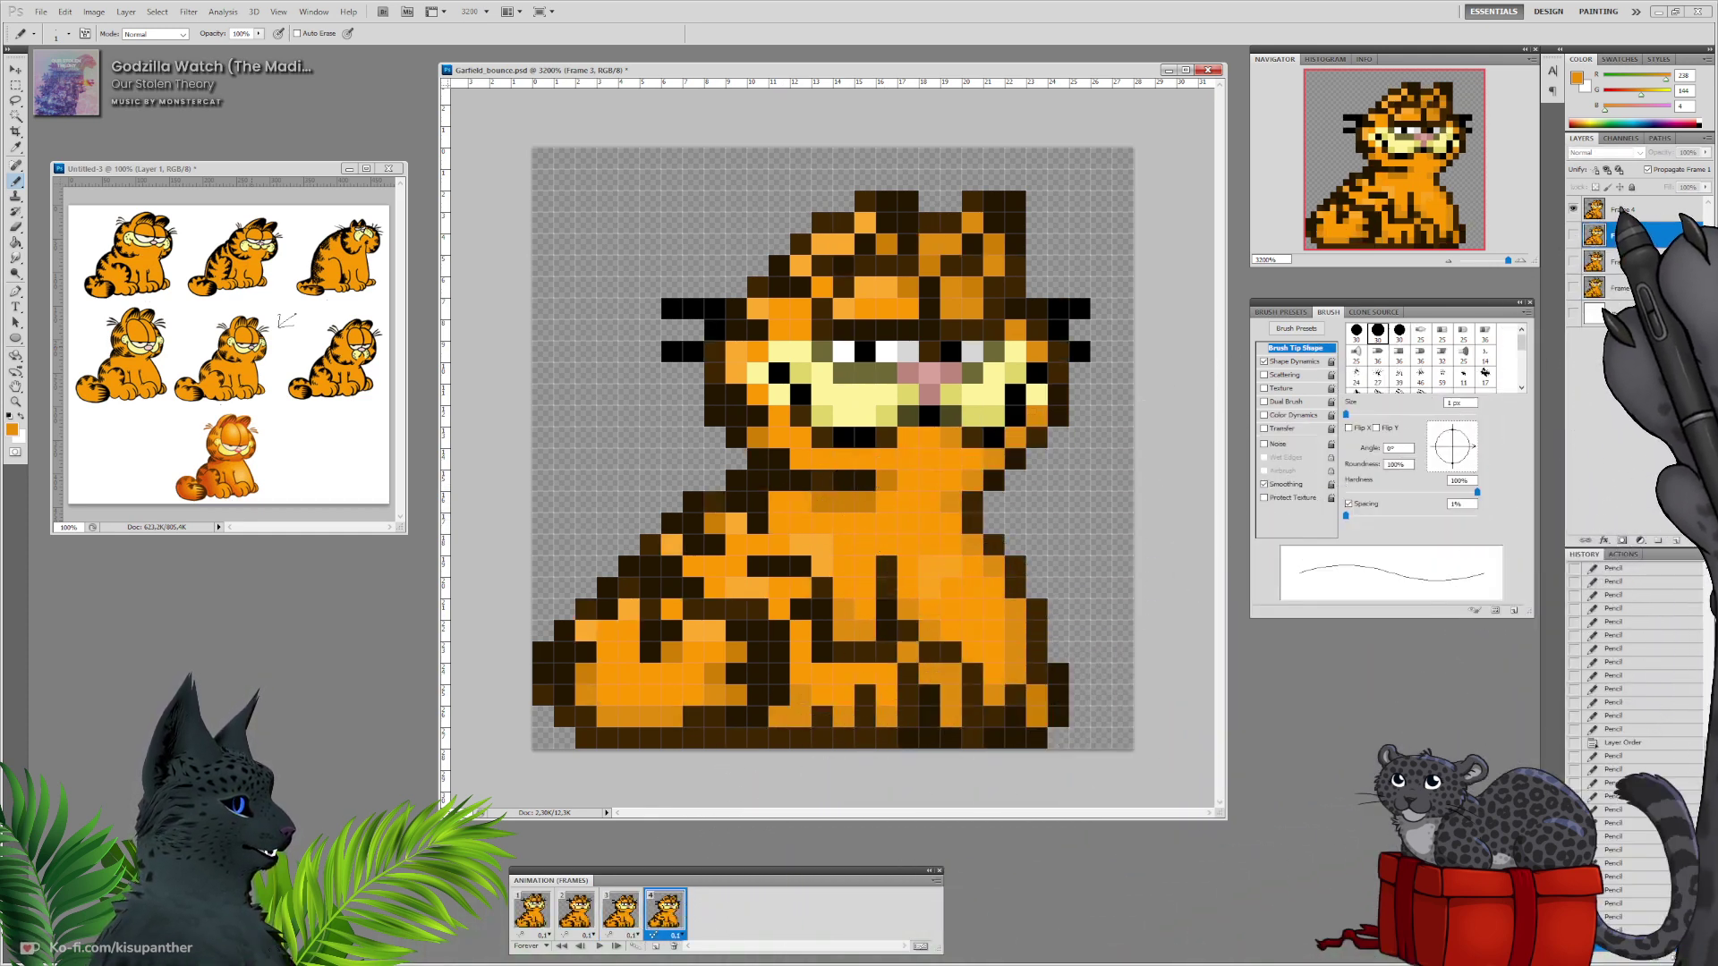
click(799, 501)
drag(816, 503, 865, 505)
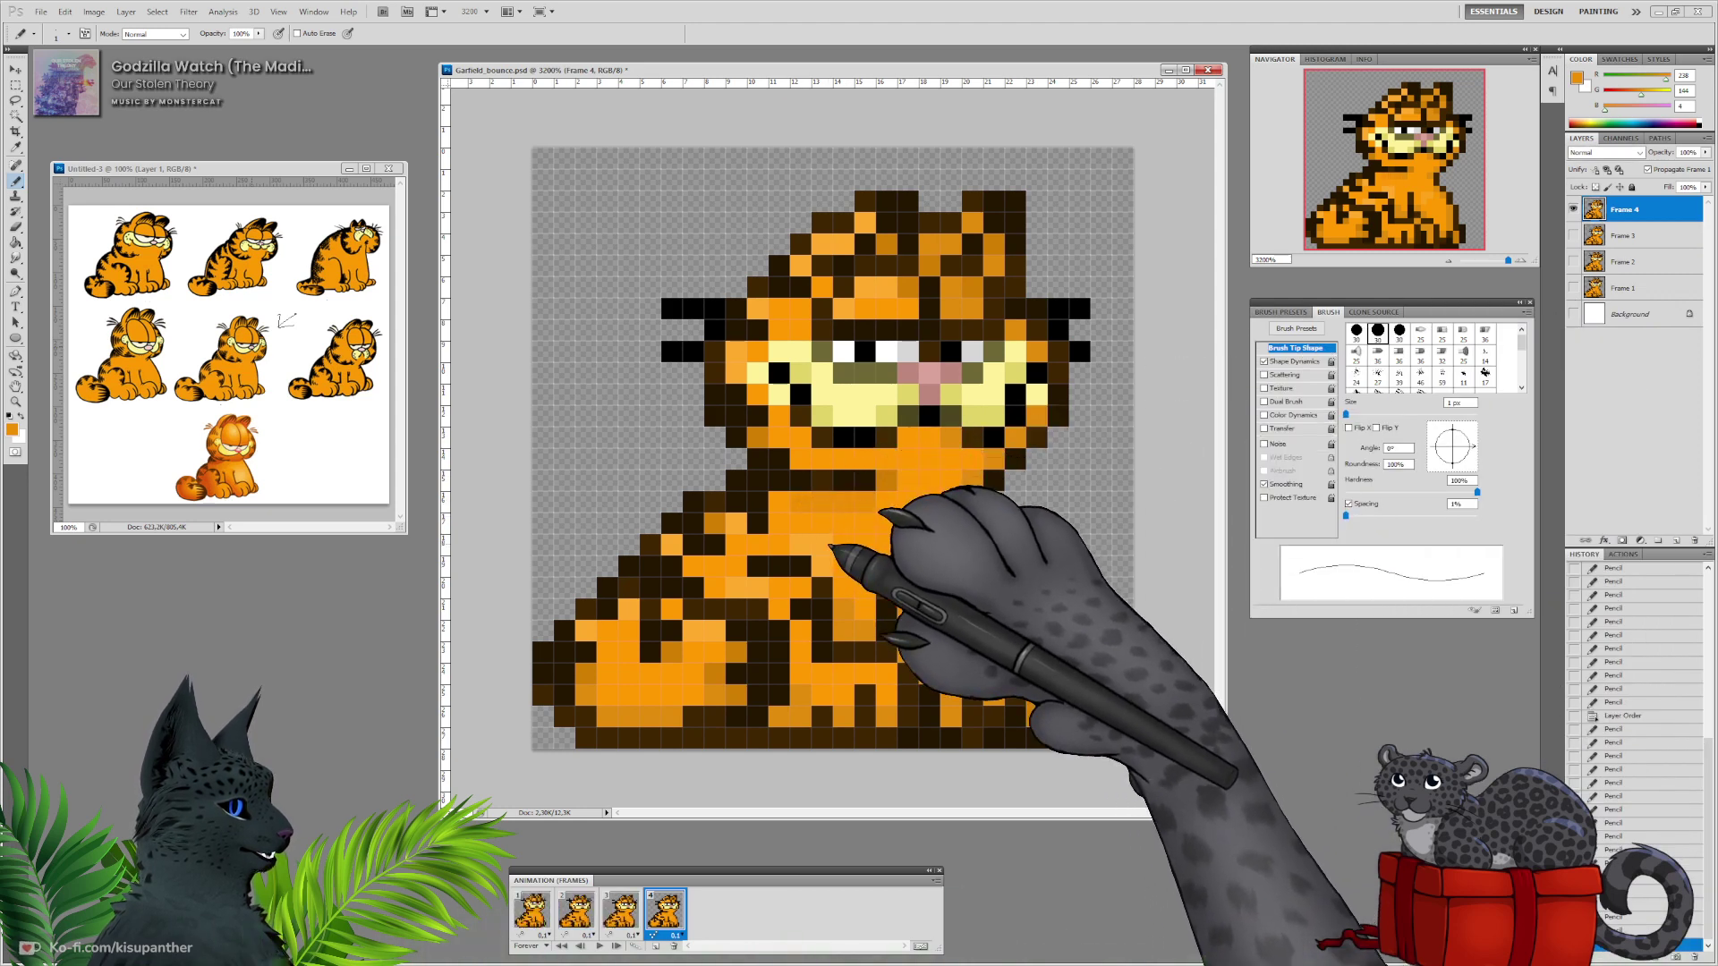
Flip back through the frames and play the bounce animation to check the neck shading.
click(622, 910)
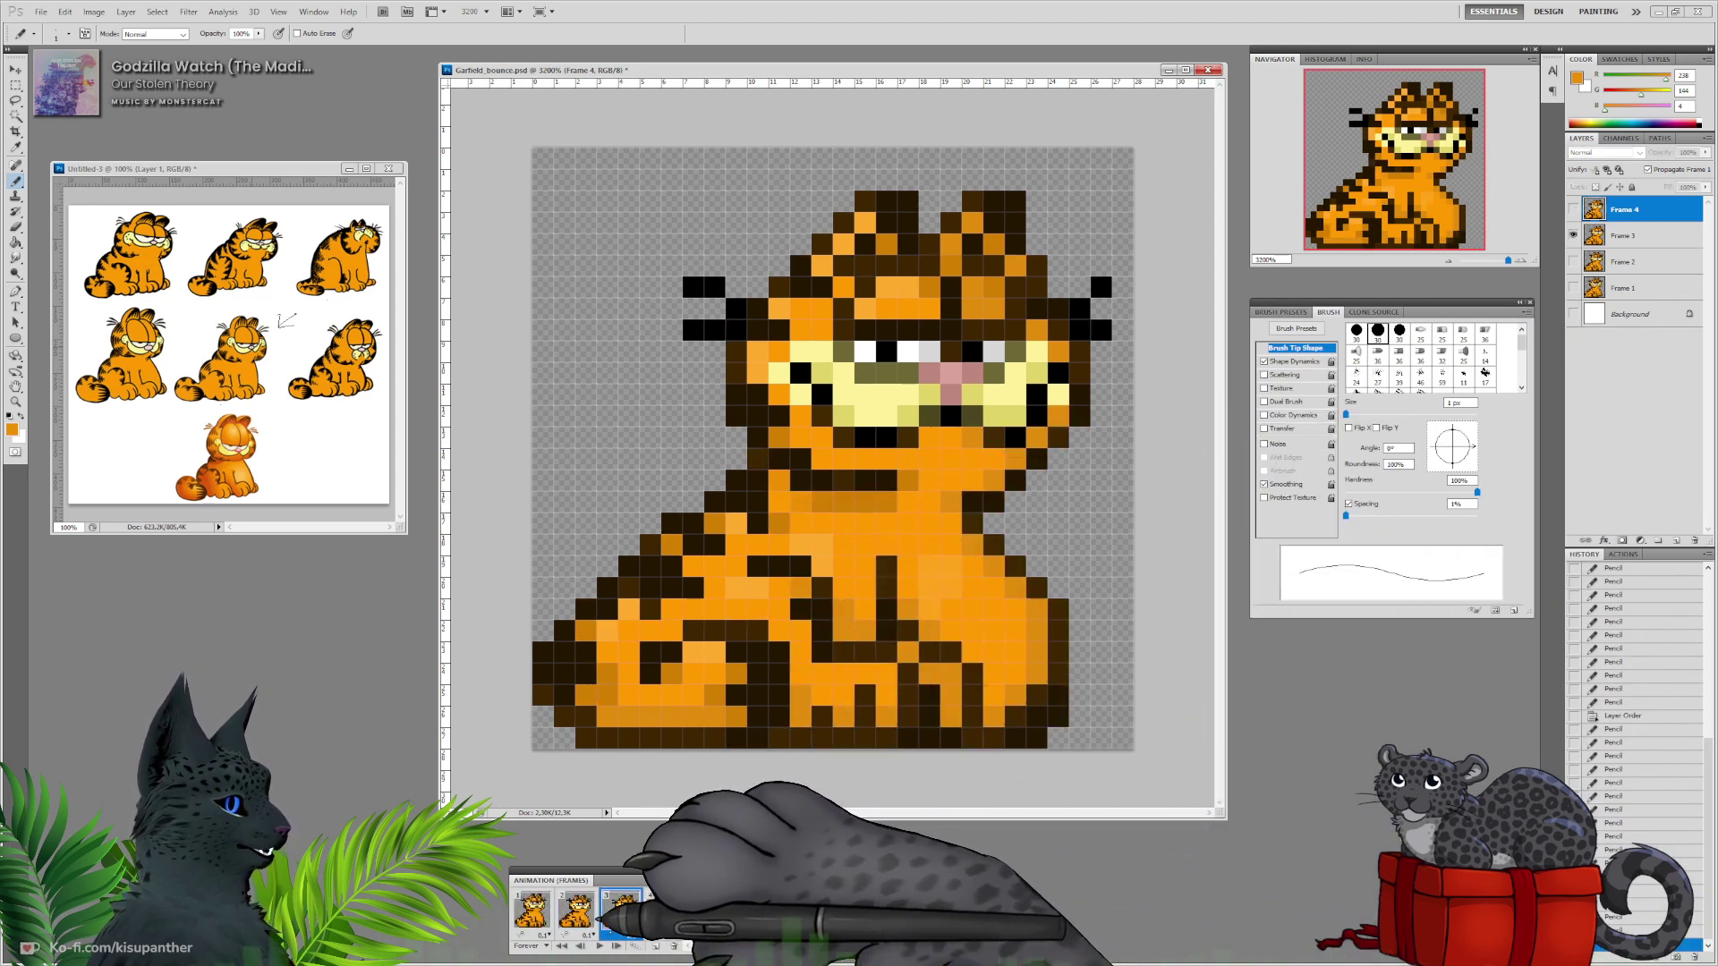
click(577, 910)
click(598, 946)
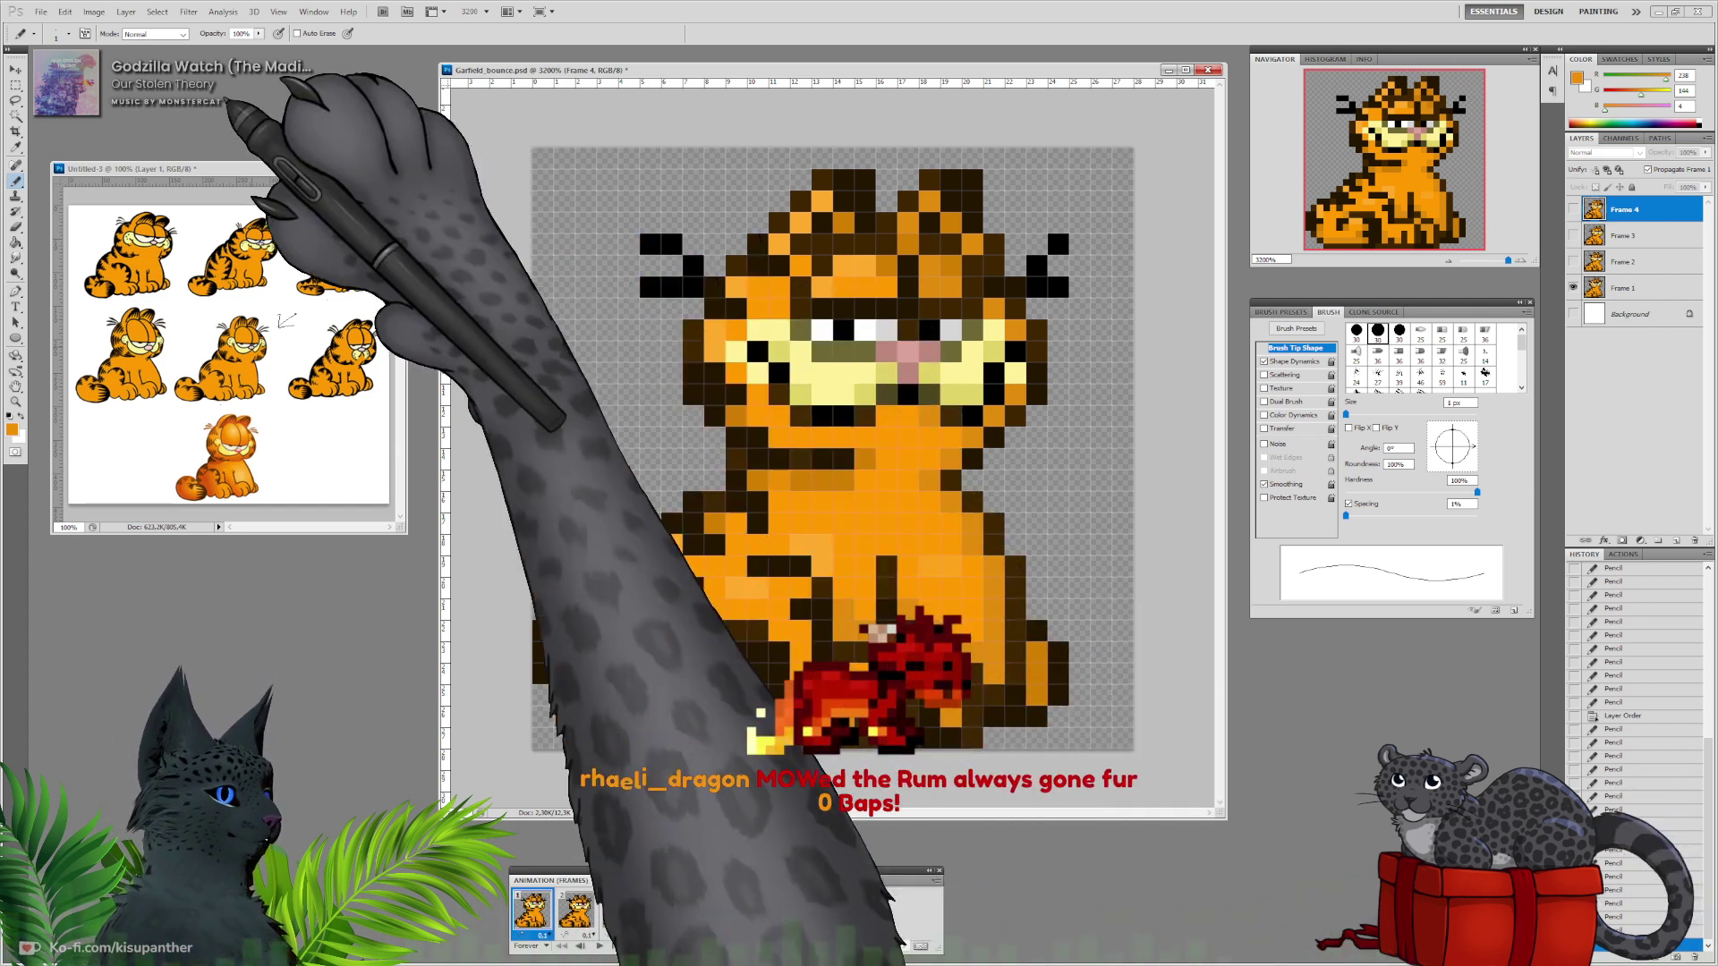
Save the Garfield_bounce.psd file with its updated shading.
click(65, 12)
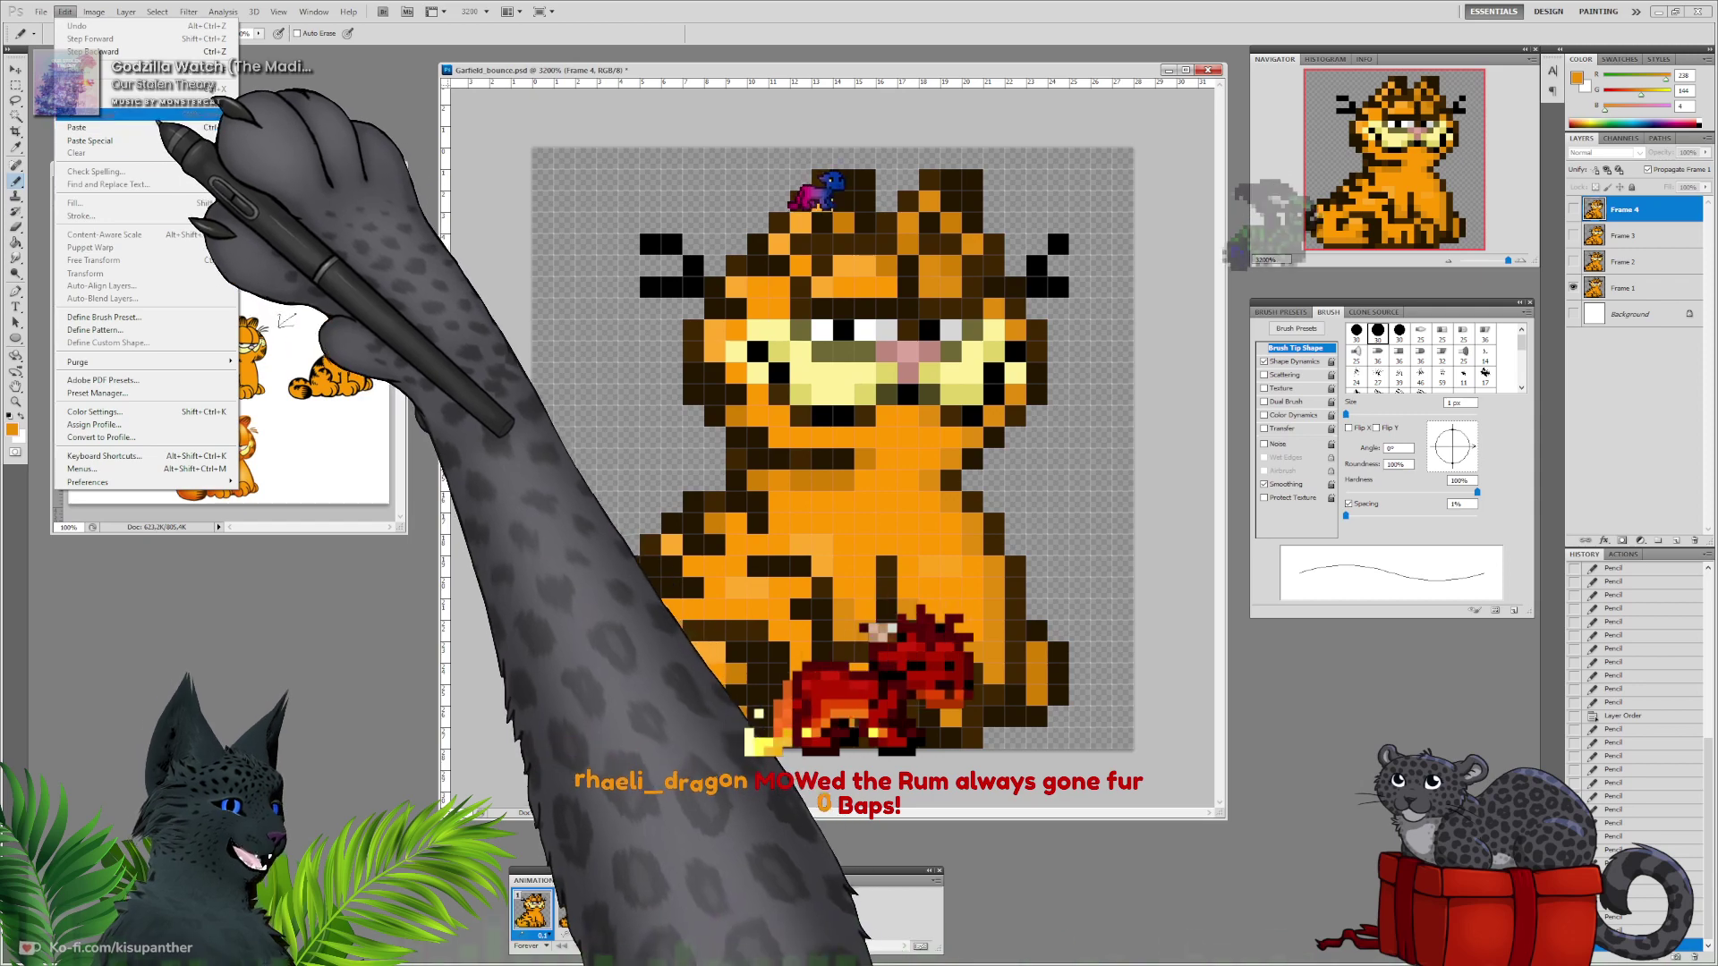
mouse_move(41, 13)
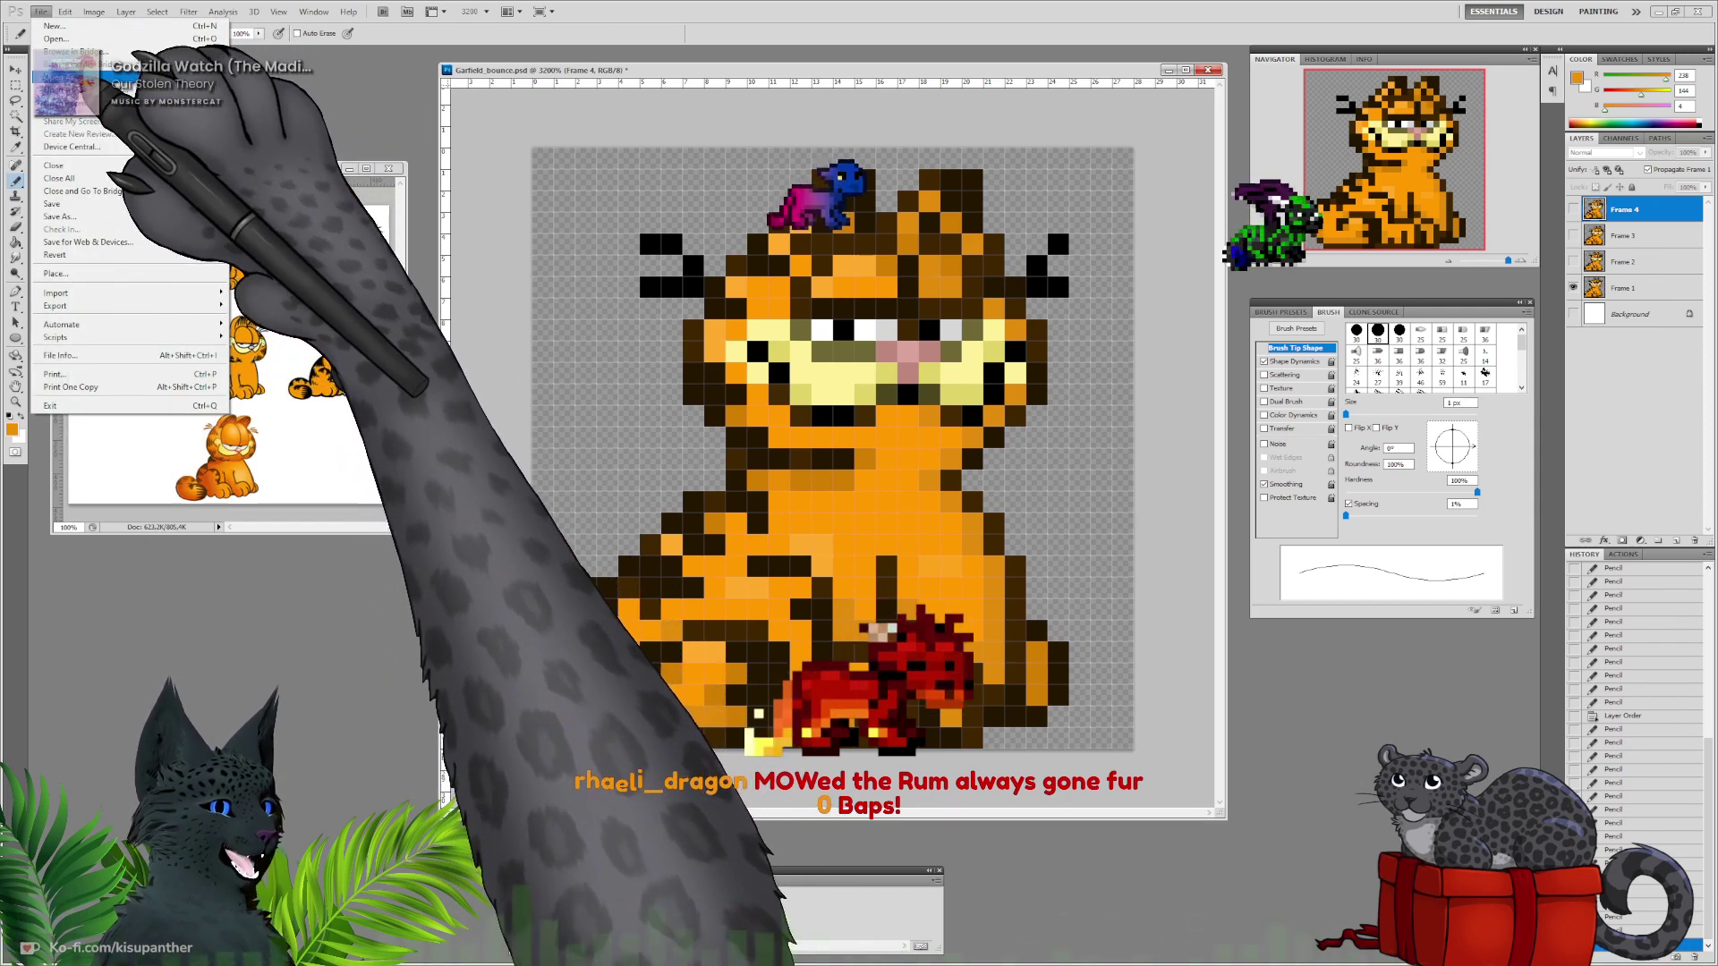
click(116, 204)
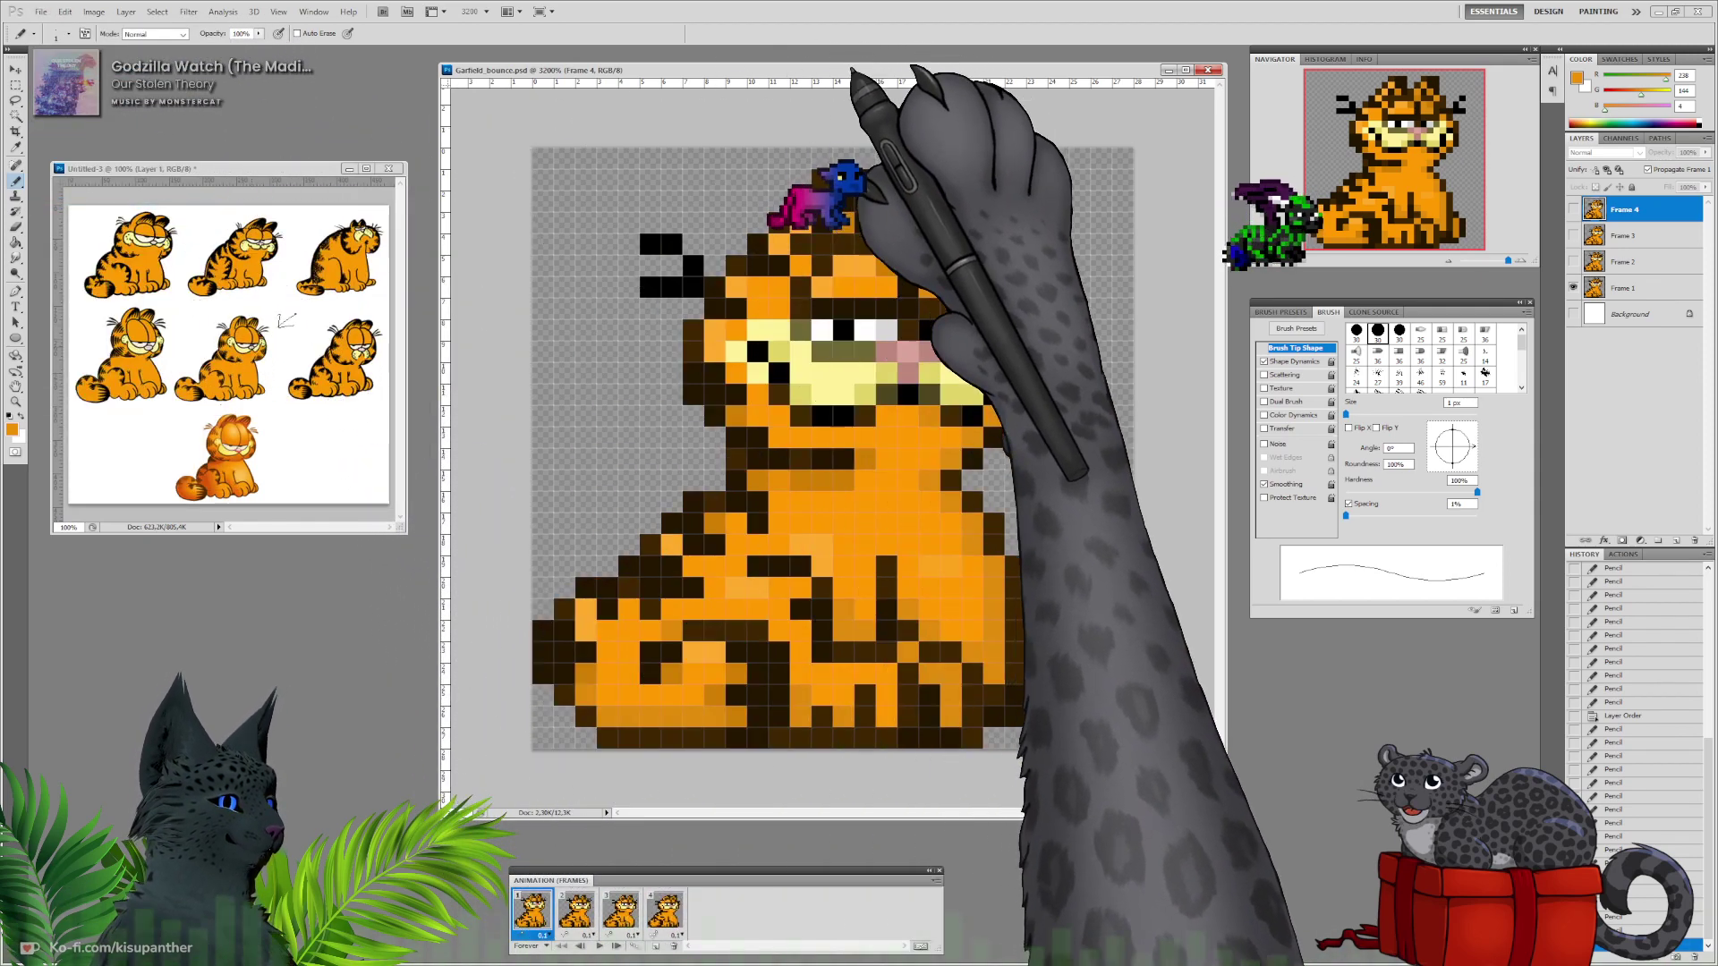